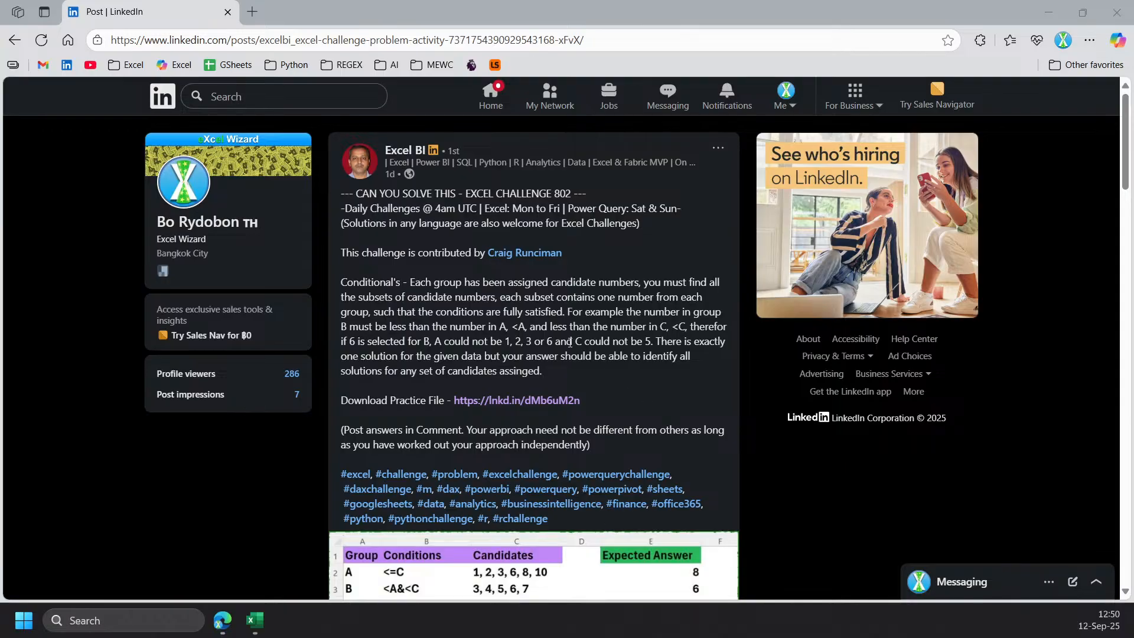
Read the challenge description and its example table of groups, conditions, candidates and expected answers in the LinkedIn post.
scroll(568, 342, "down", 3)
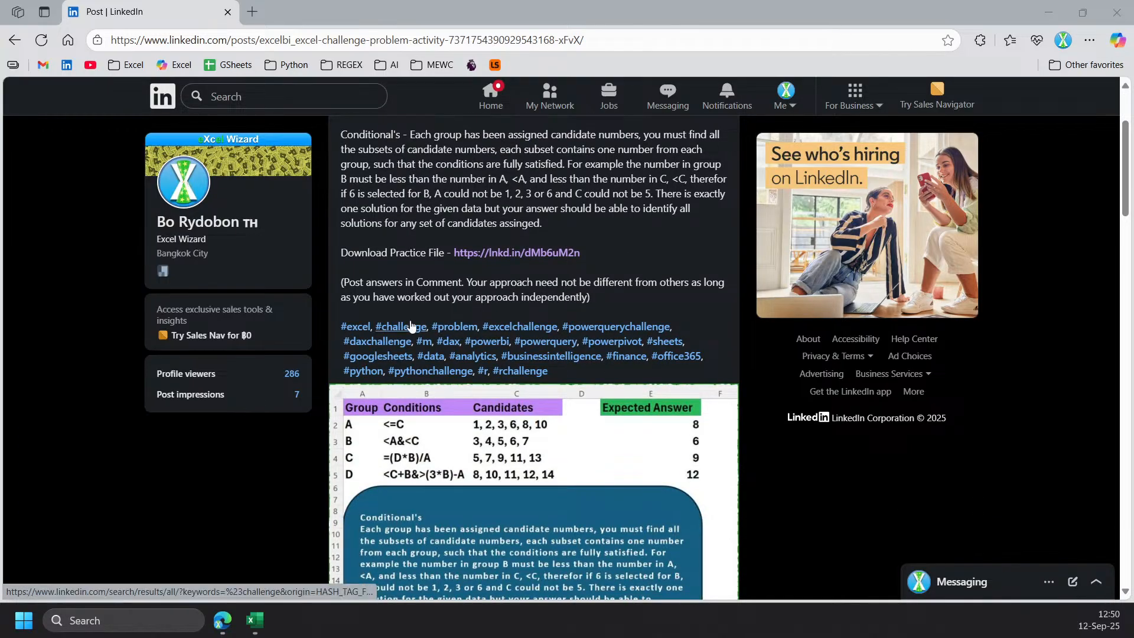
scroll(407, 329, "down", 1)
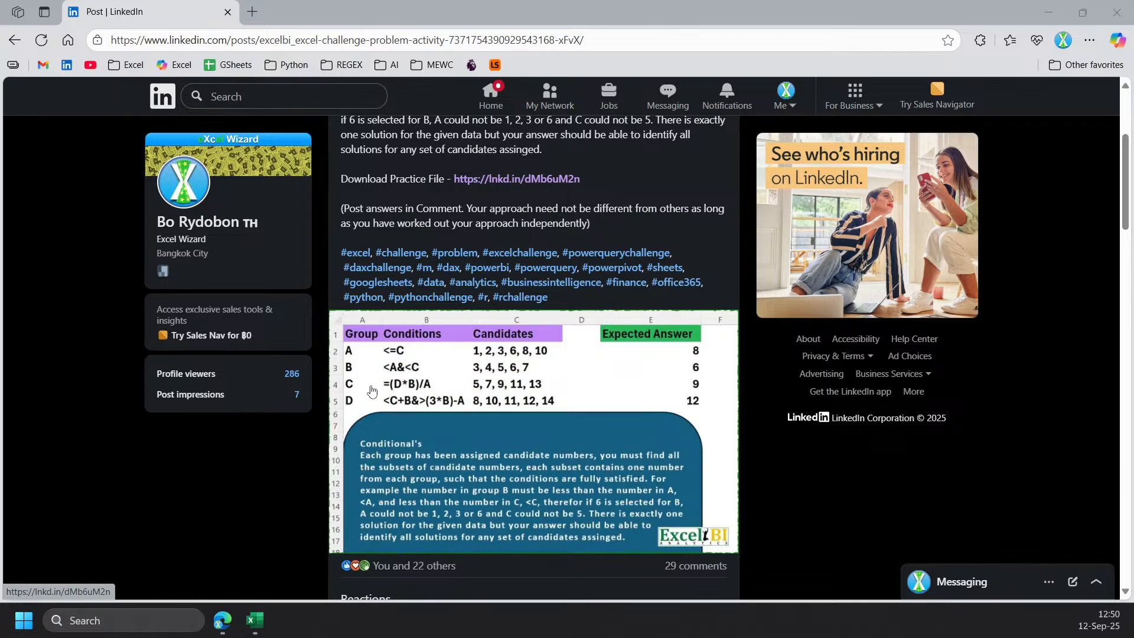
scroll(488, 384, "down", 1)
scroll(488, 414, "up", 2)
scroll(489, 413, "up", 1)
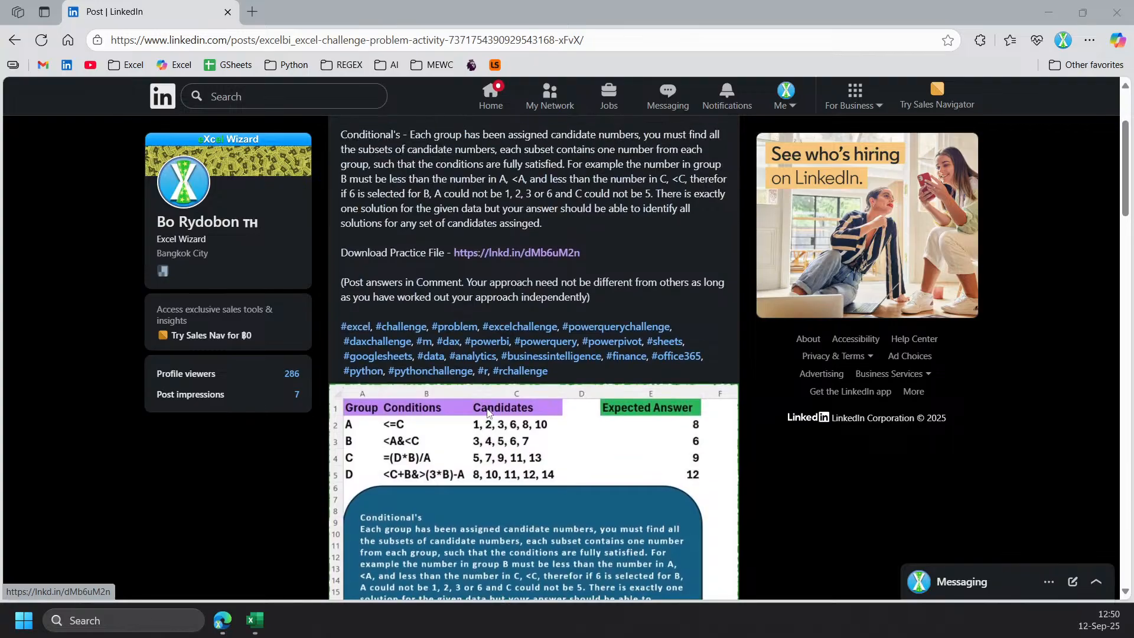
scroll(444, 185, "down", 10)
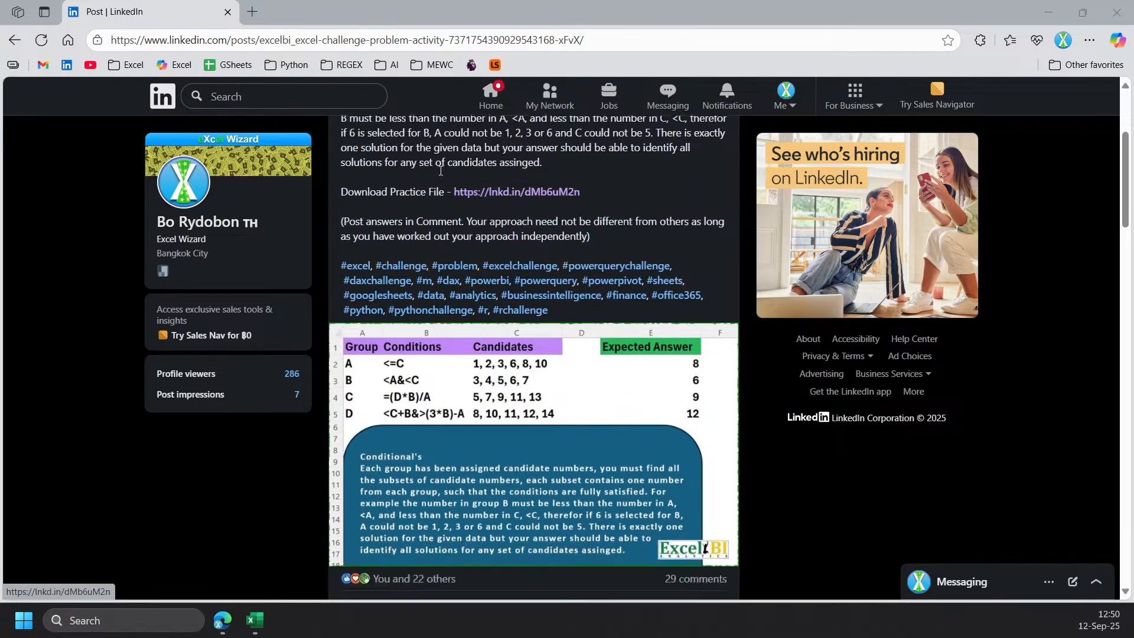
scroll(444, 185, "up", 2)
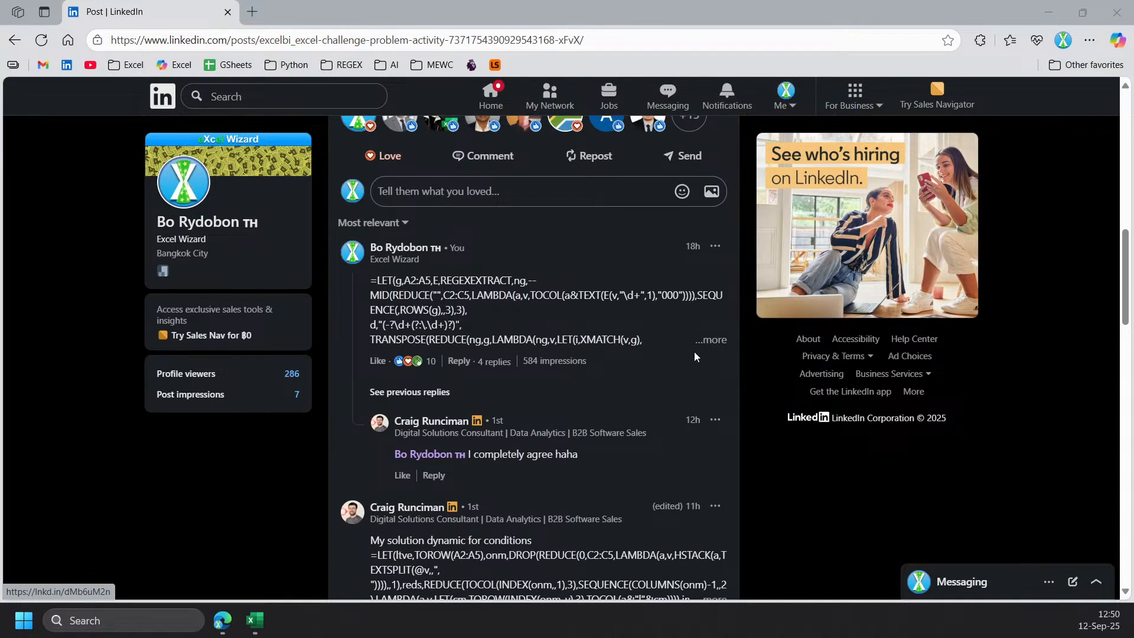
Expand the first comment under the post to read its full LET formula solution.
left_click(710, 341)
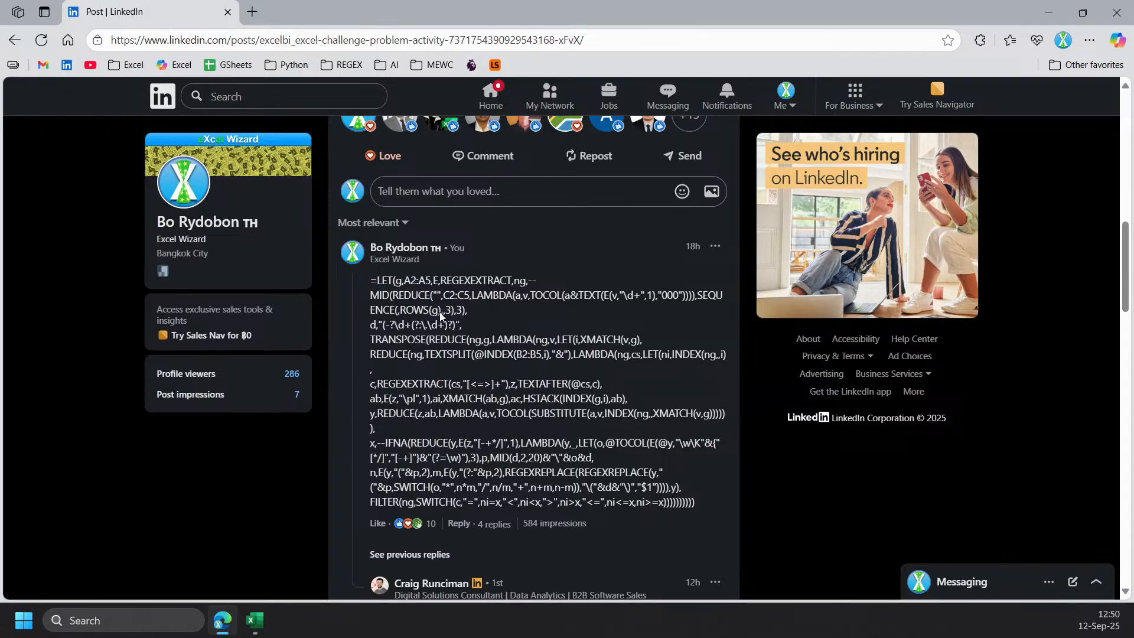
scroll(440, 314, "down", 3)
scroll(447, 325, "up", 8)
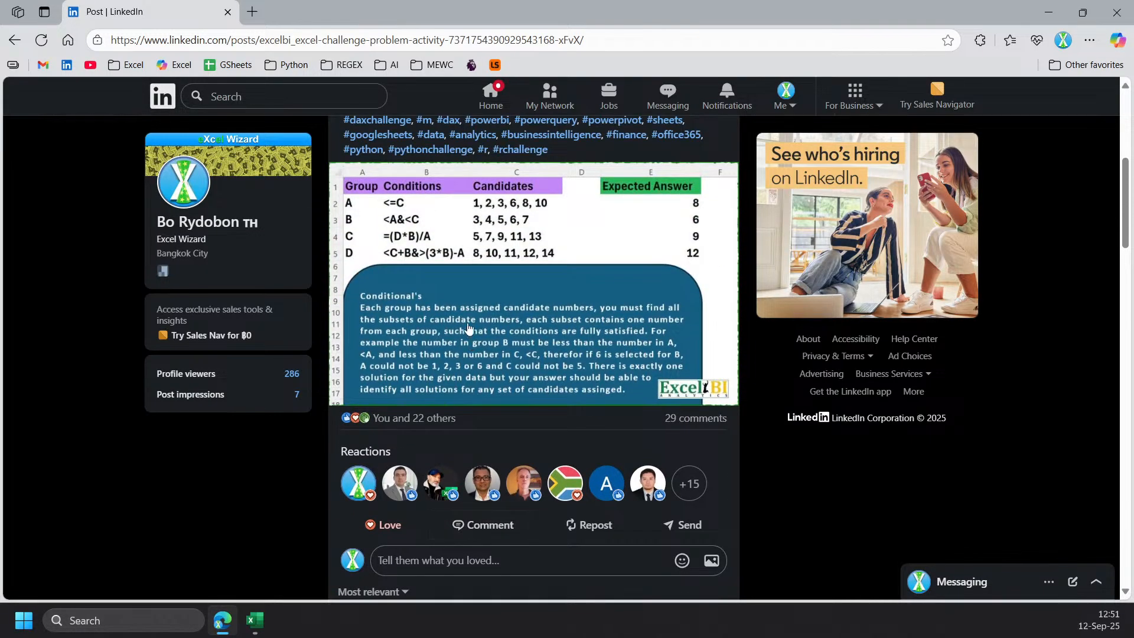
Switch to the Excel_Challenge_802 workbook in Excel and widen the Conditions column.
scroll(266, 630, "up", 3)
left_click(264, 621)
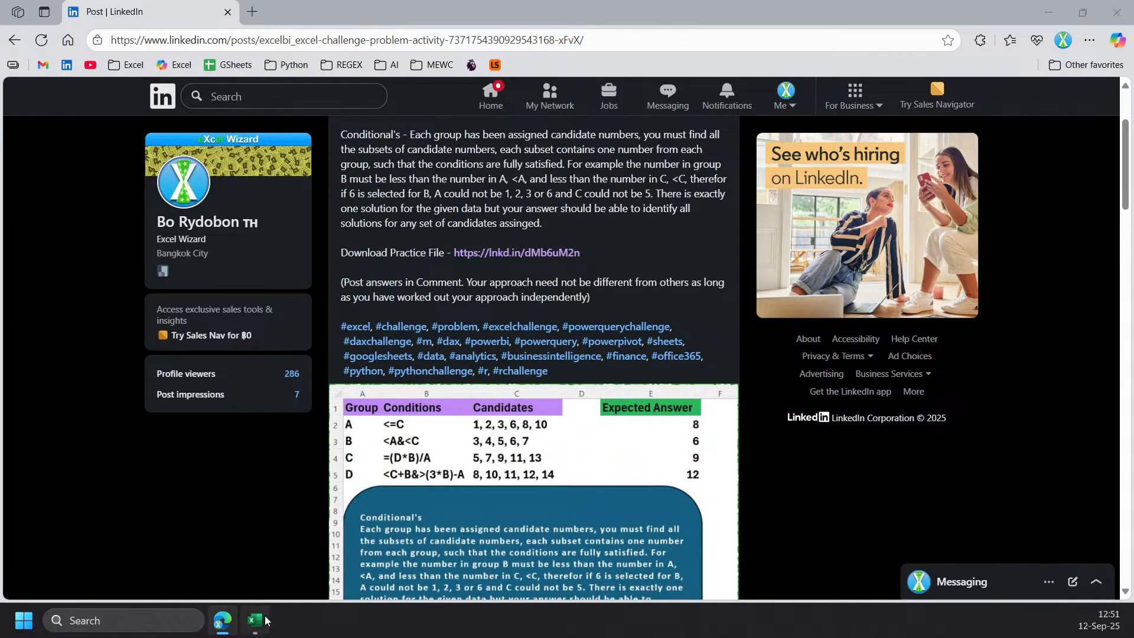
scroll(312, 360, "down", 2)
scroll(330, 385, "up", 2)
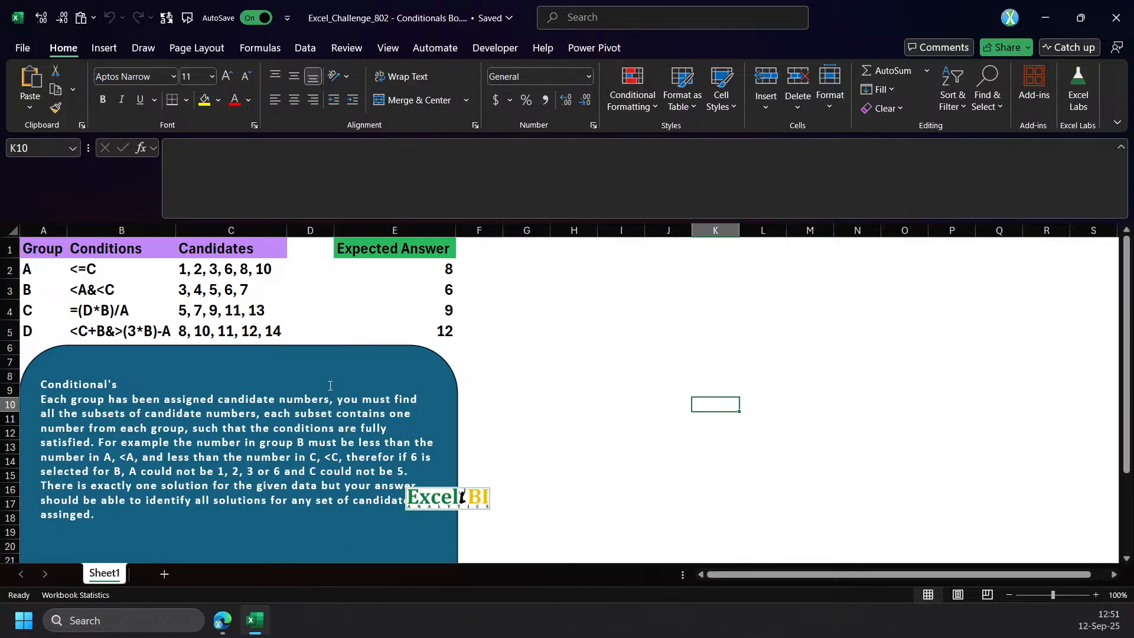
left_click(185, 273)
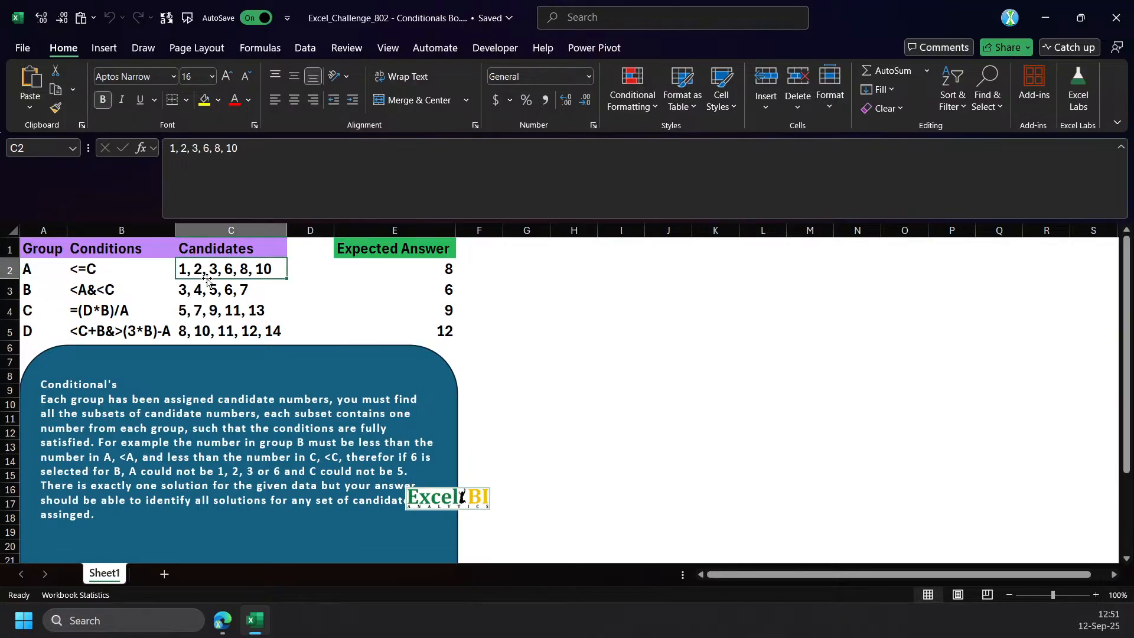
left_click_drag(157, 269, 119, 331)
left_click_drag(176, 230, 211, 230)
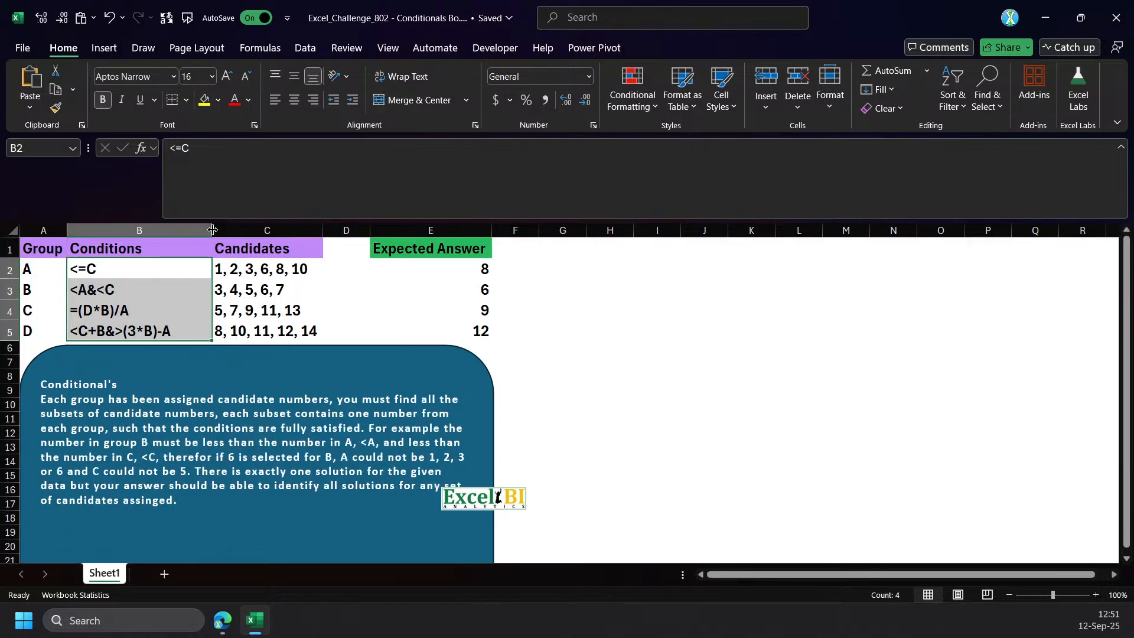
Examine the conditions in B2:B5 together with their group letters and candidate lists.
left_click(141, 274)
left_click(140, 292)
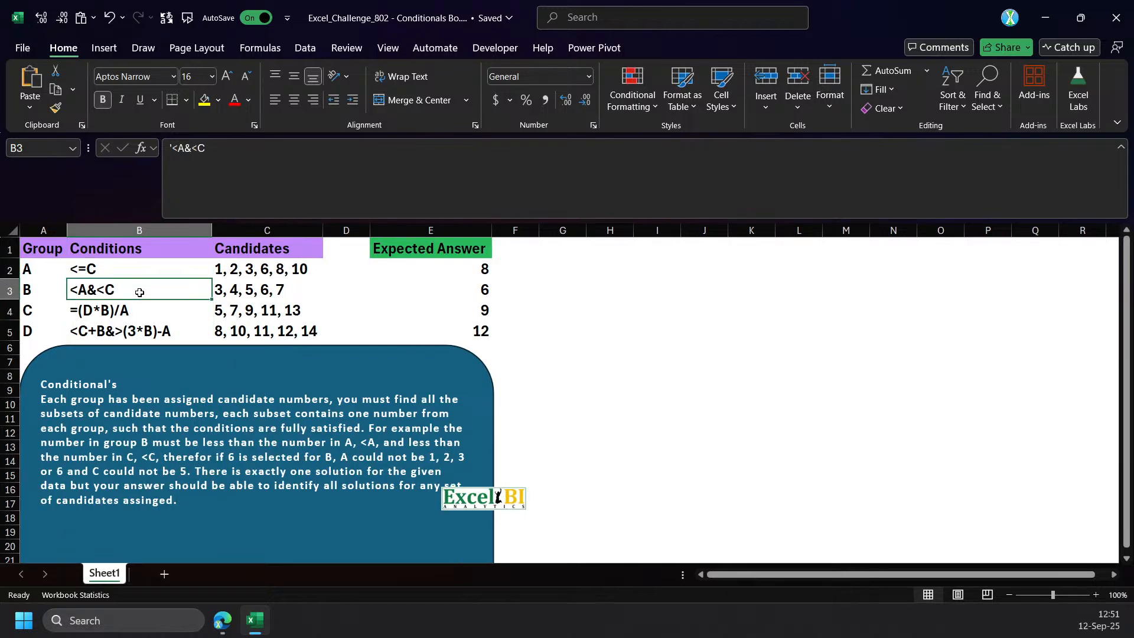
left_click_drag(150, 271, 143, 331)
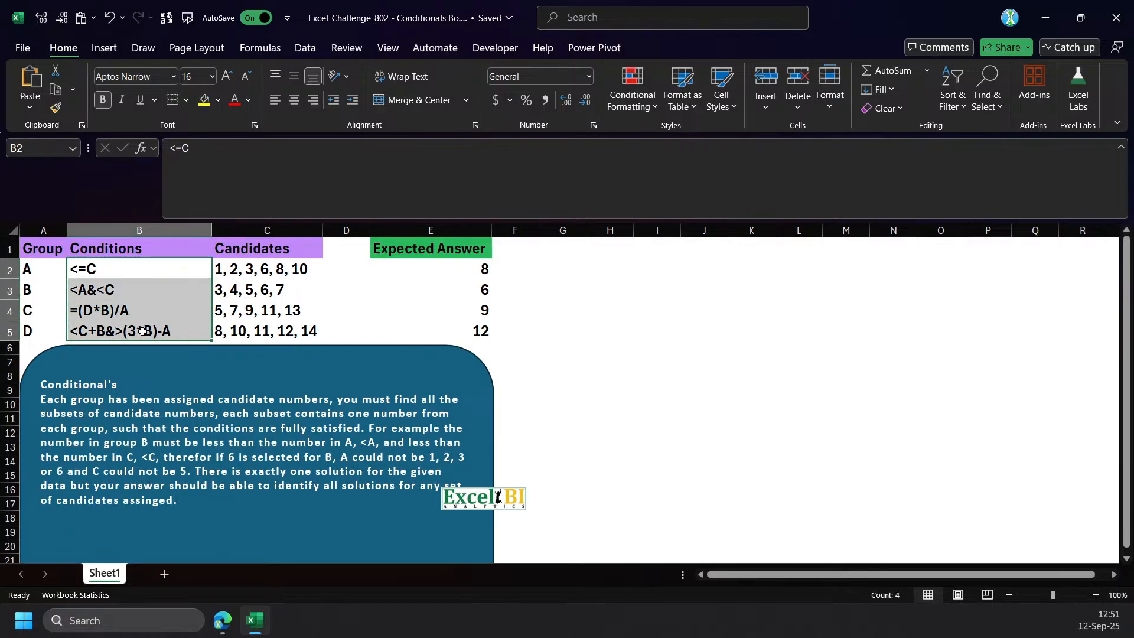
left_click(130, 291)
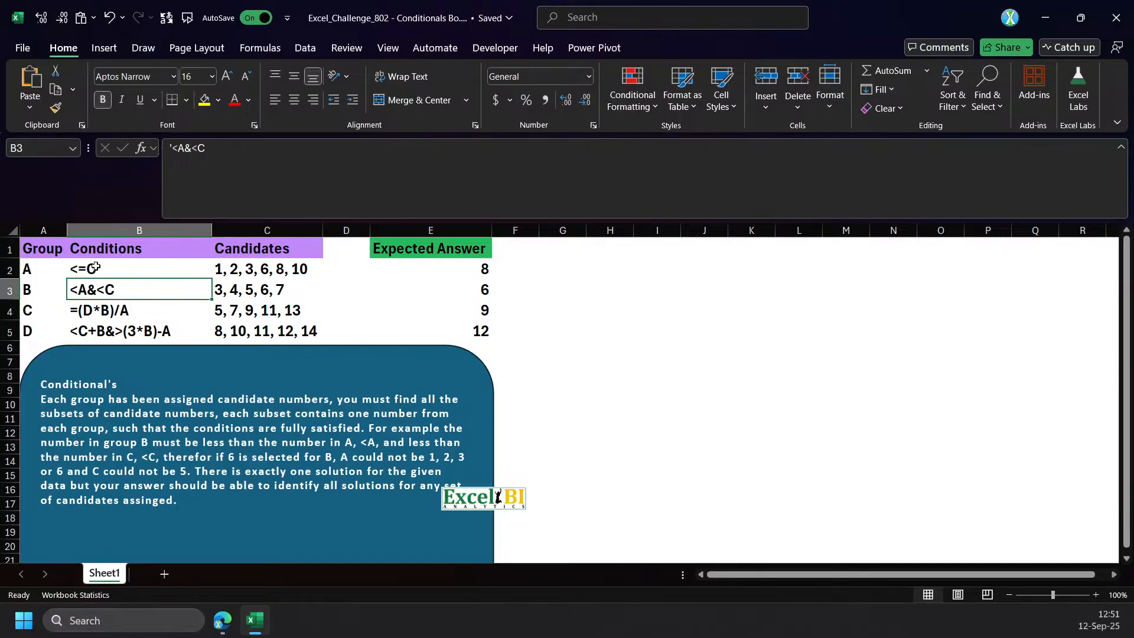
left_click(117, 270)
key("ctrl+shift+Down")
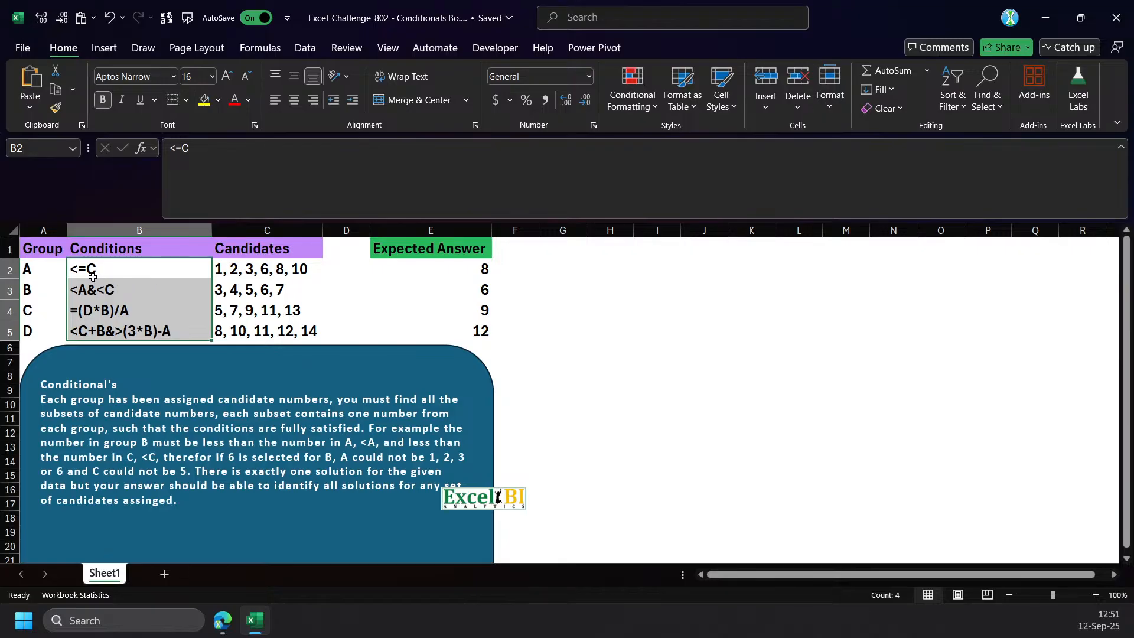
left_click(239, 314)
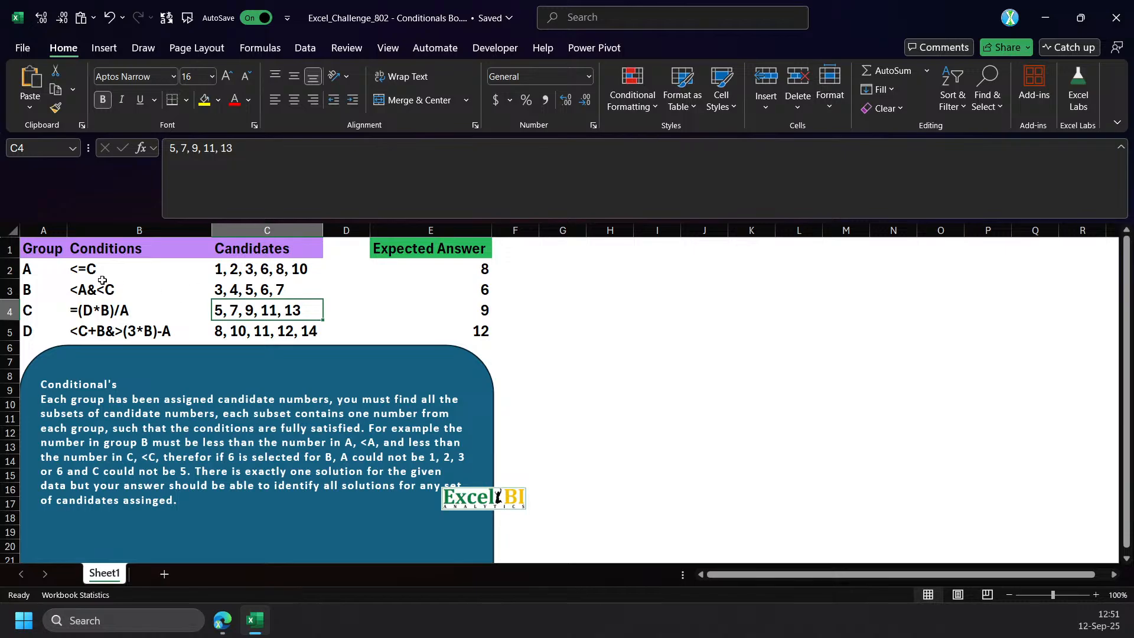
left_click(97, 275)
left_click(52, 270)
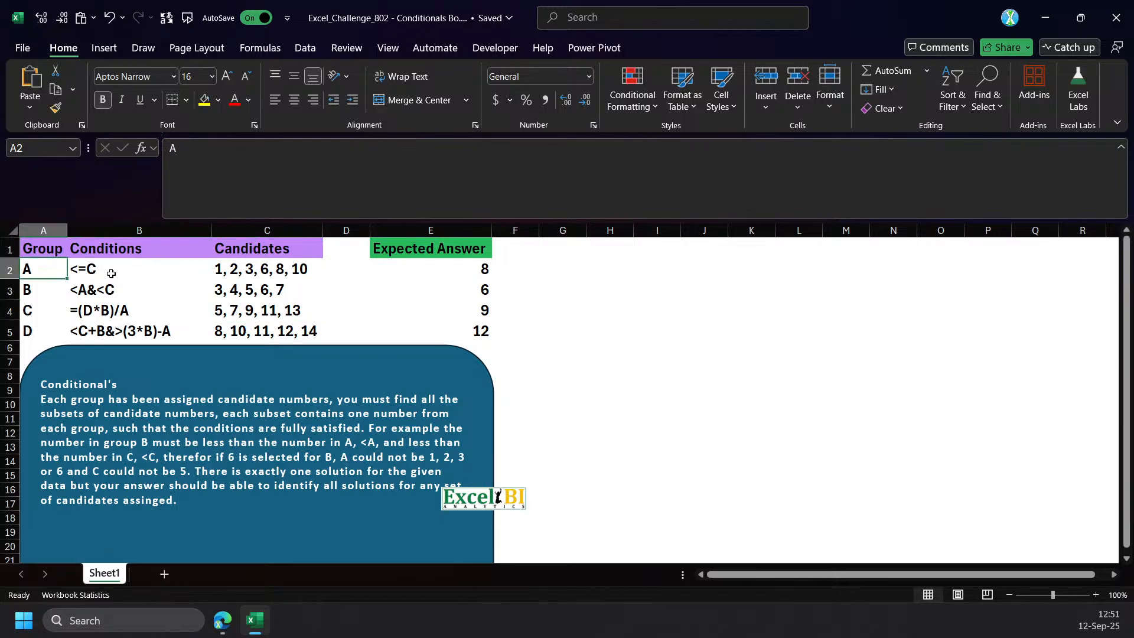
left_click(236, 269)
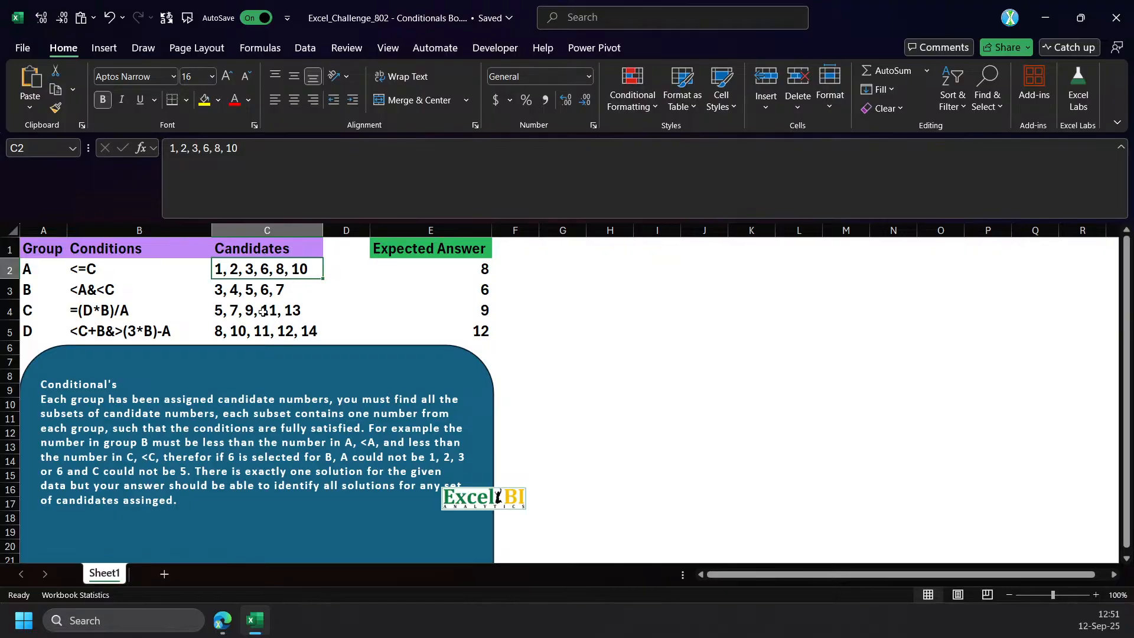
Enter the formula =C2:C5 in cell H2 to bring in the candidate lists.
left_click(600, 283)
left_click(596, 267)
type("=l")
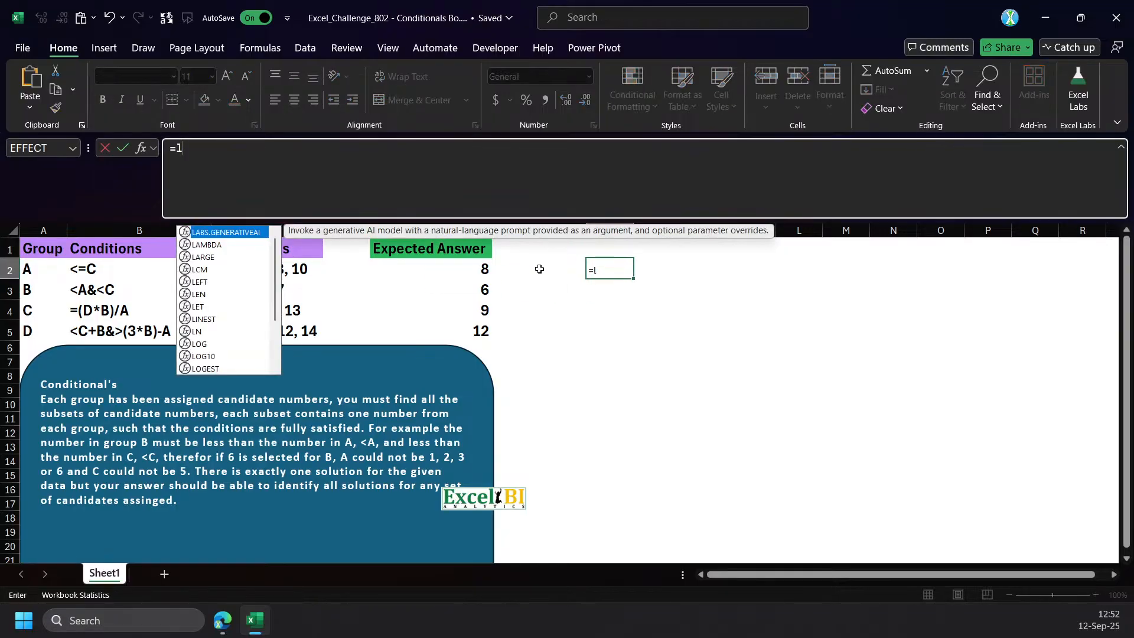
key("BackSpace")
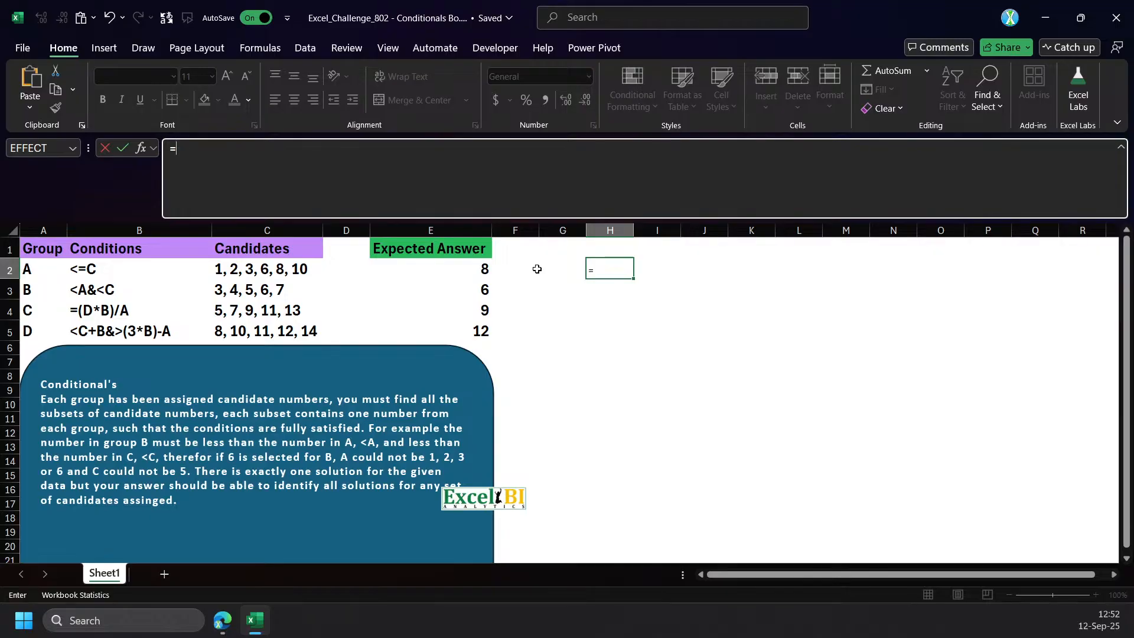
left_click_drag(277, 269, 267, 337)
key("ctrl+Return")
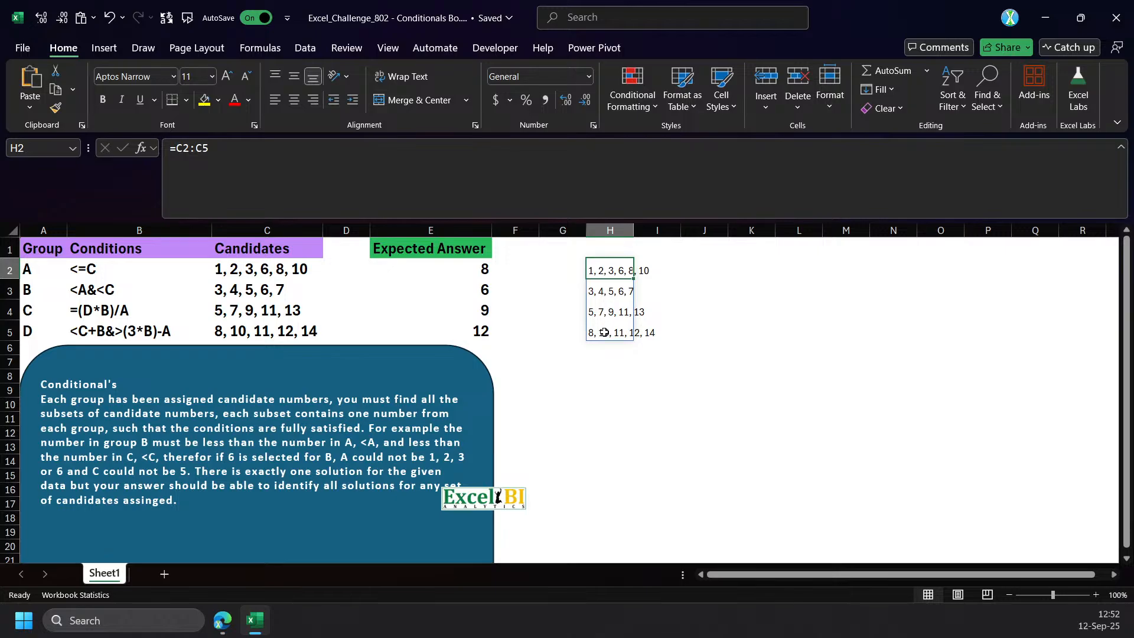
Rework the H2 formula into a REDUCE starting from "" over C2 only, with a LAMBDA taking parameters a and v.
left_click(177, 155)
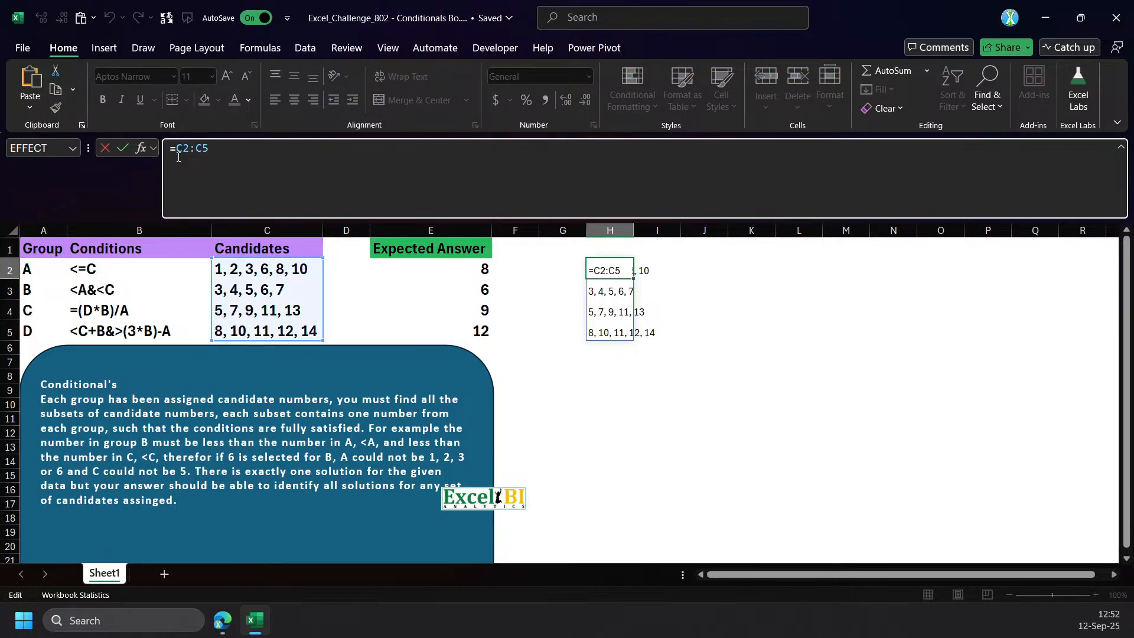
type("REDUCE(\"\"")
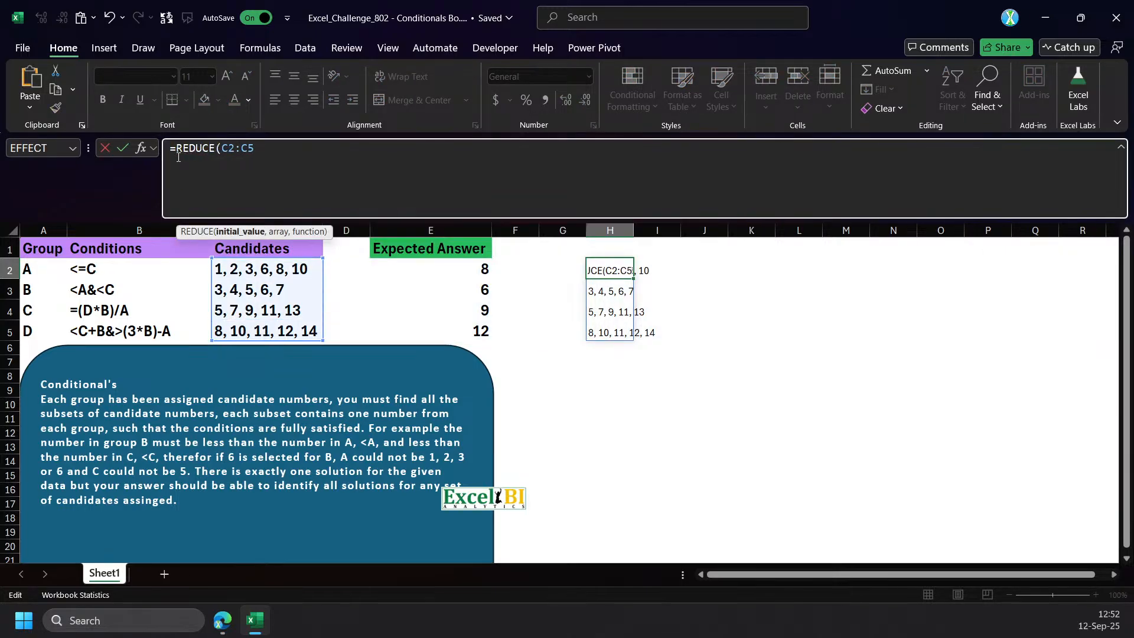
type(",")
left_click_drag(256, 149, 273, 149)
key("BackSpace")
type(",LAMBDA(a,v,")
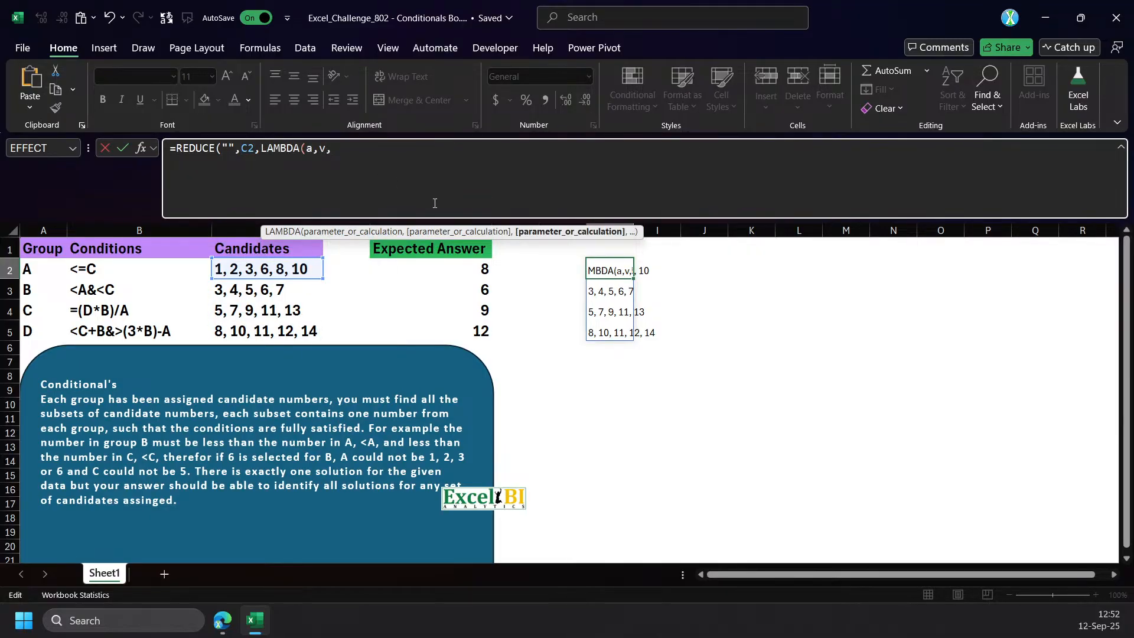
type("a&reg")
Complete the LAMBDA in H2 with a&TEXTSPLIT(v,", ") and commit the formula.
key("Tab")
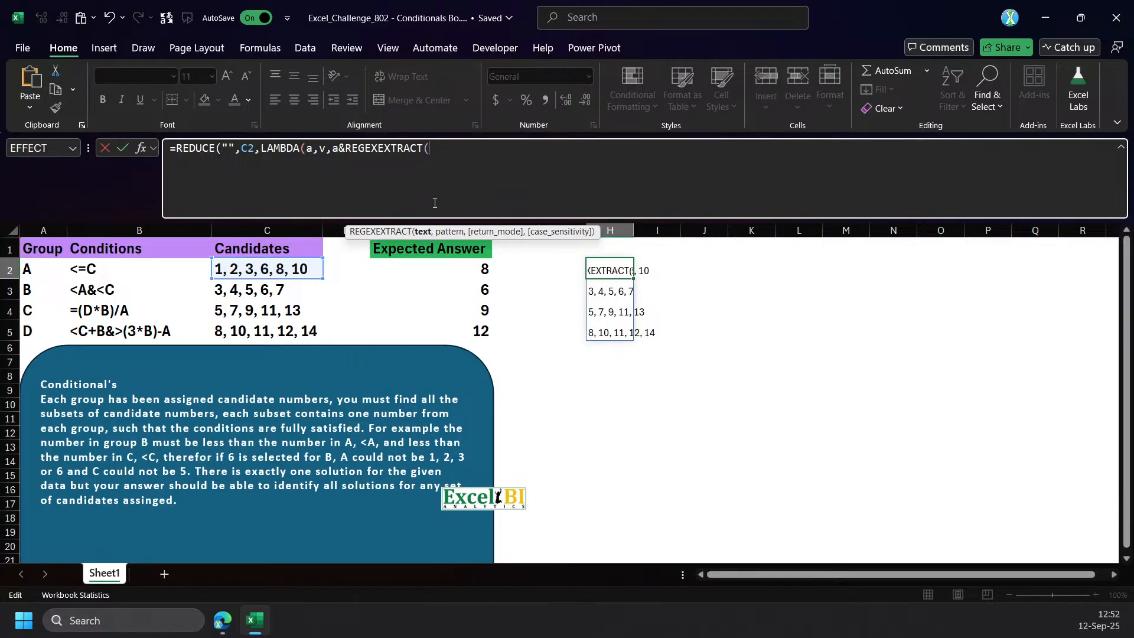
key("ctrl+shift+Left")
type("texts")
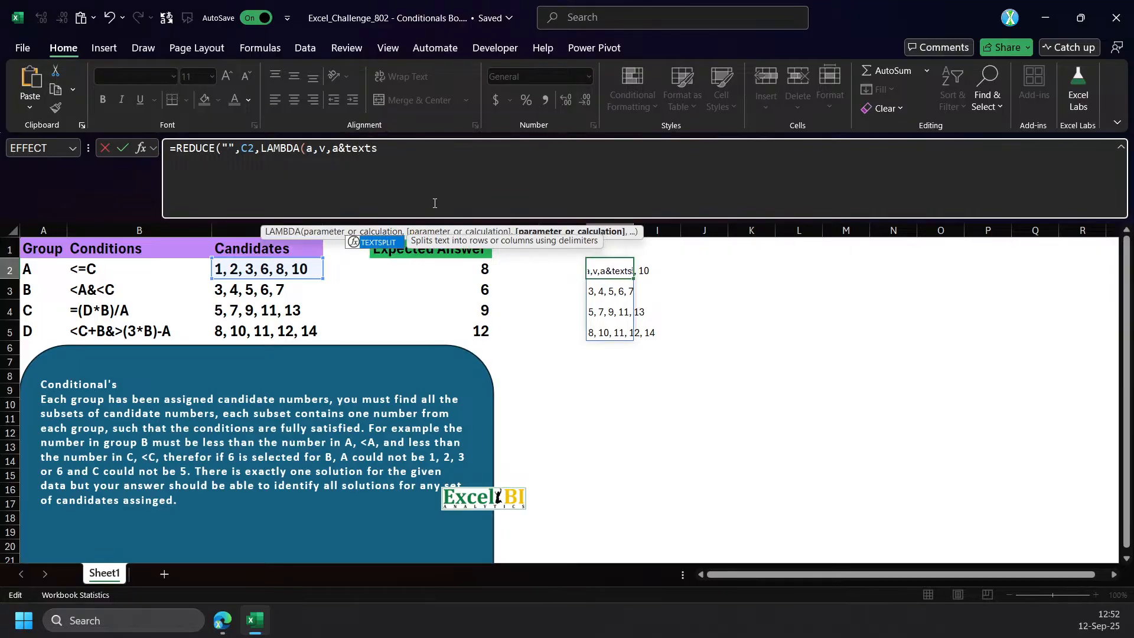
key("Tab")
type("v")
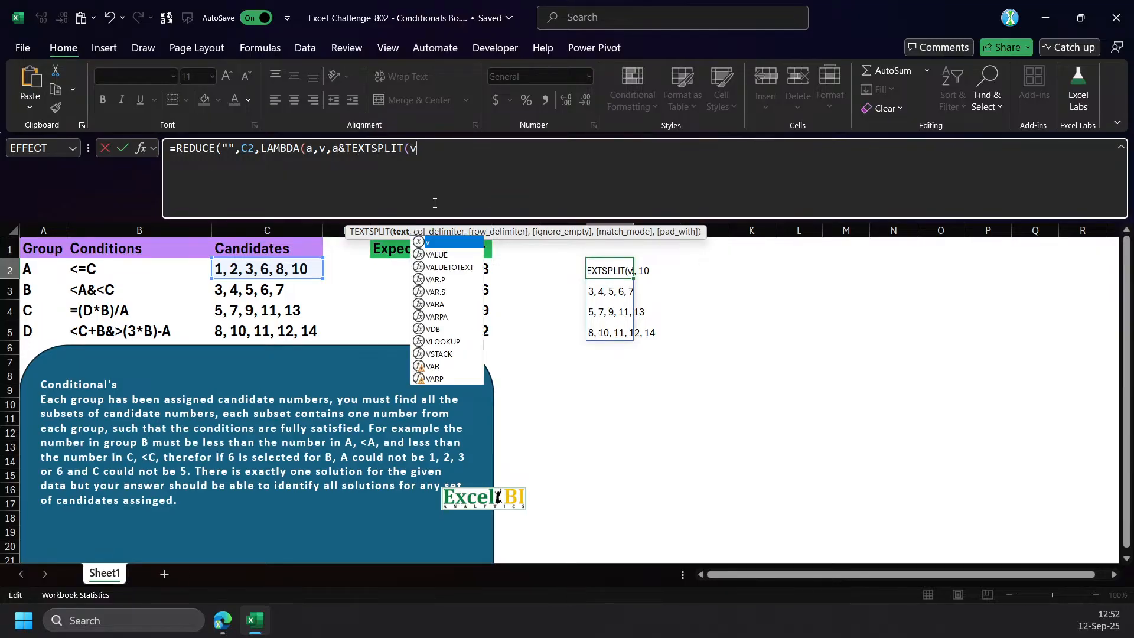
type(",\", \")))")
key("Return")
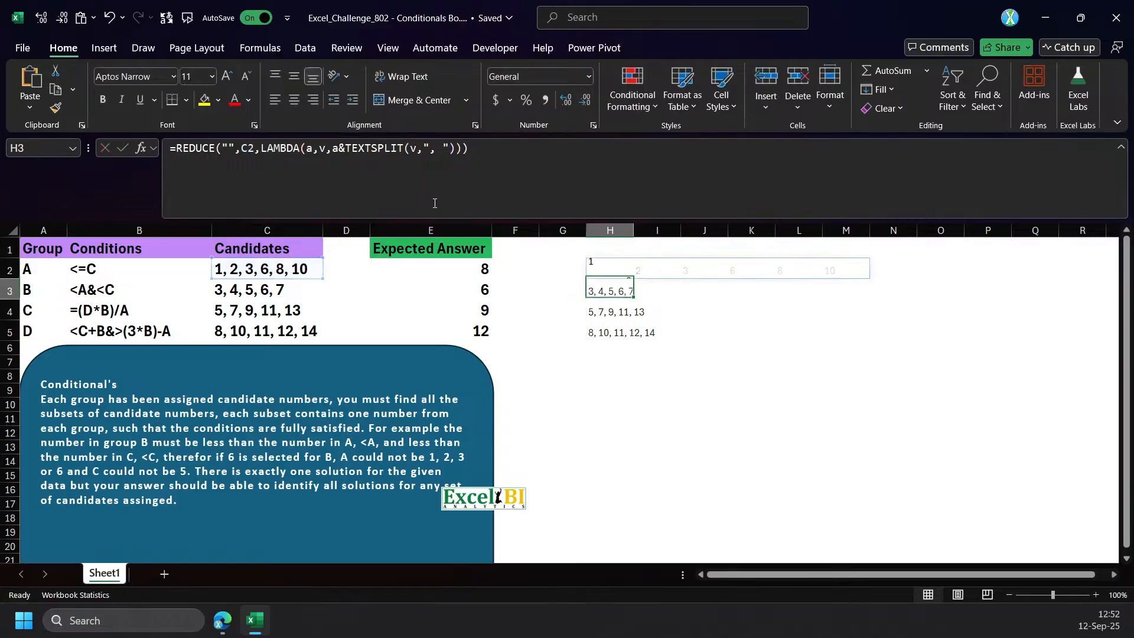
key("Up")
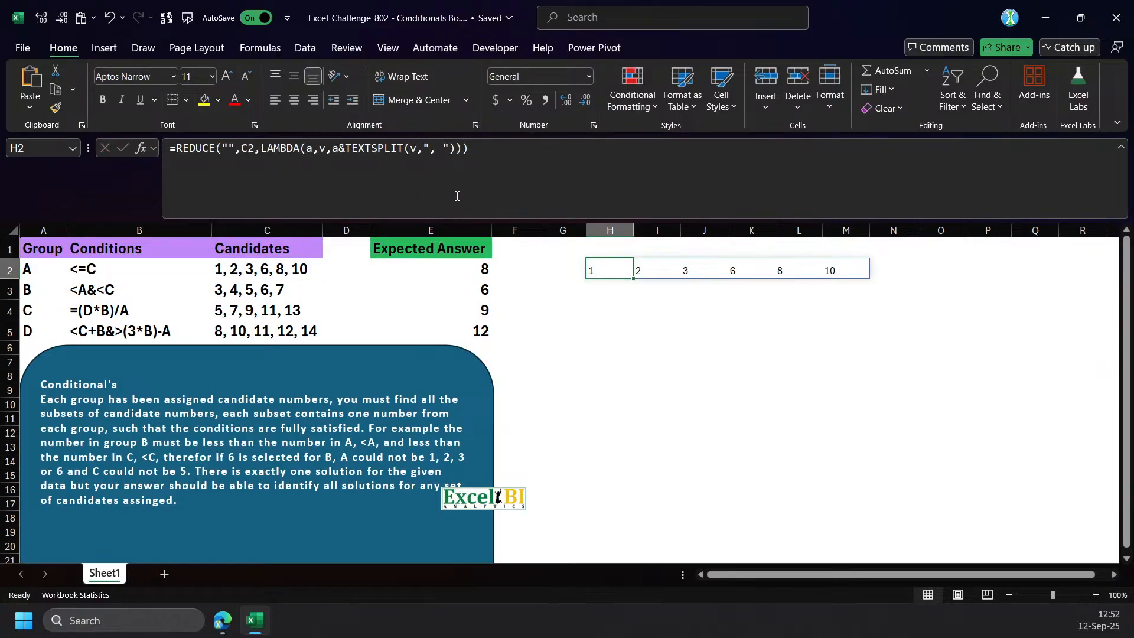
Wrap the a&TEXTSPLIT(v,", ") expression in H2 in TOCOL so the values are stacked in one column.
left_click(332, 153)
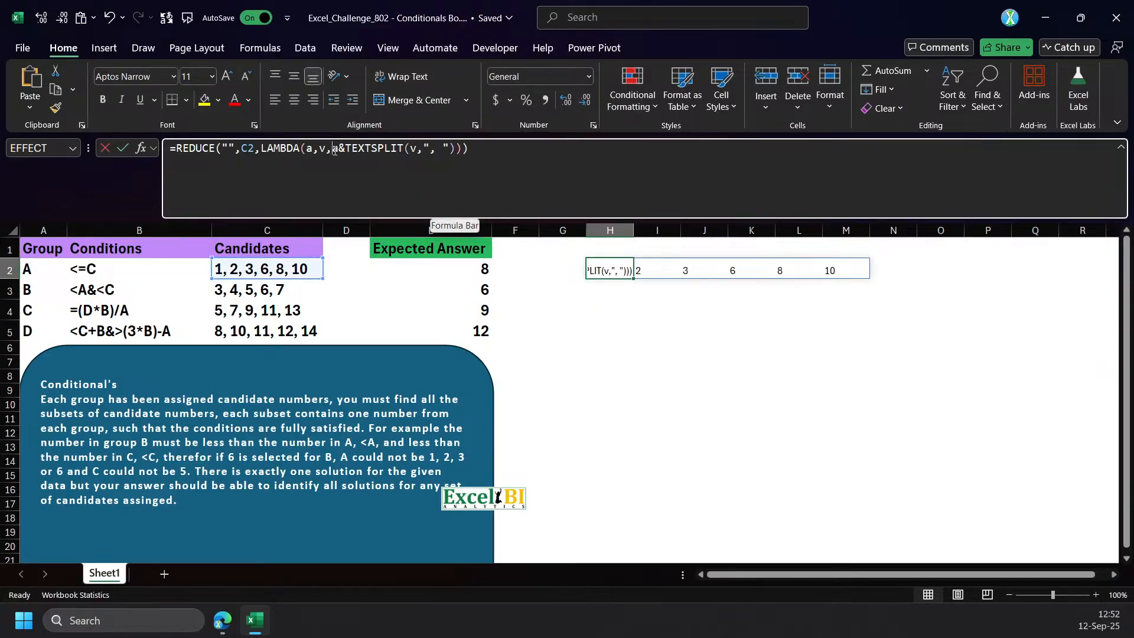
type("TOCOL(")
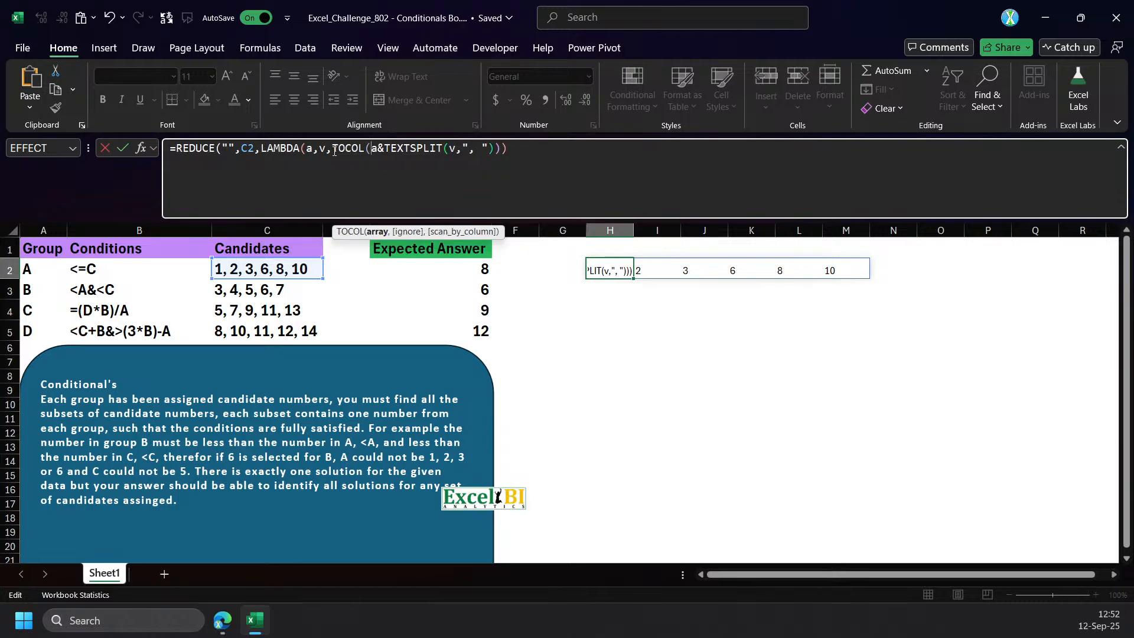
key("End")
type(")")
key("ctrl+Return")
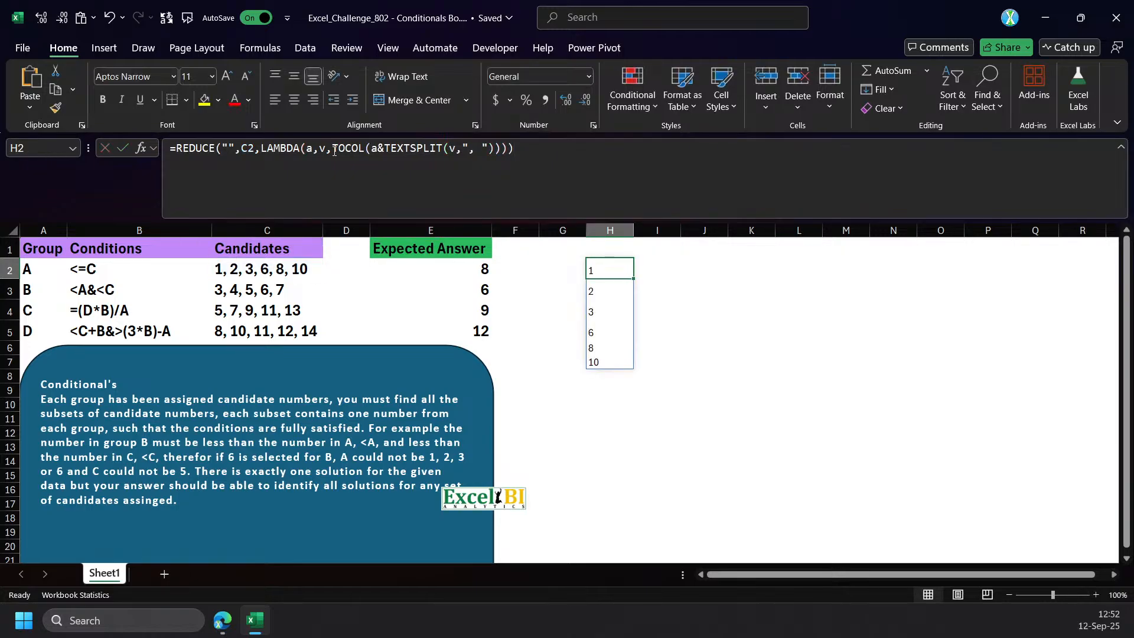
left_click(648, 251)
left_click_drag(647, 251, 845, 242)
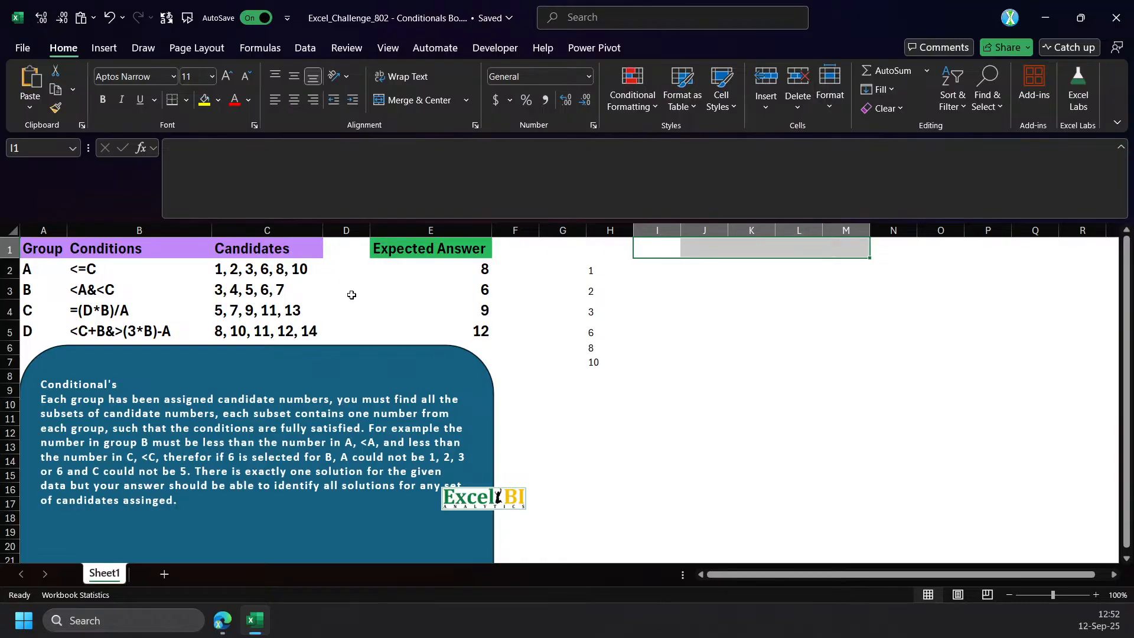
left_click_drag(660, 254, 851, 248)
Insert a space separator, &" ", between a and the TEXTSPLIT part of the H2 formula.
left_click(599, 269)
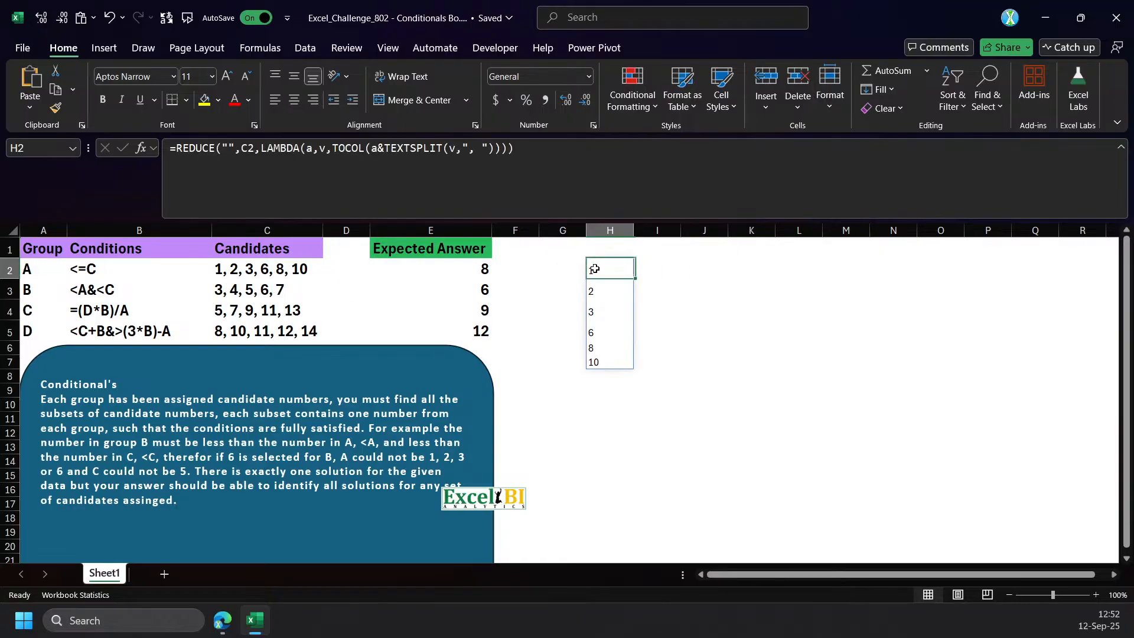
left_click(332, 149)
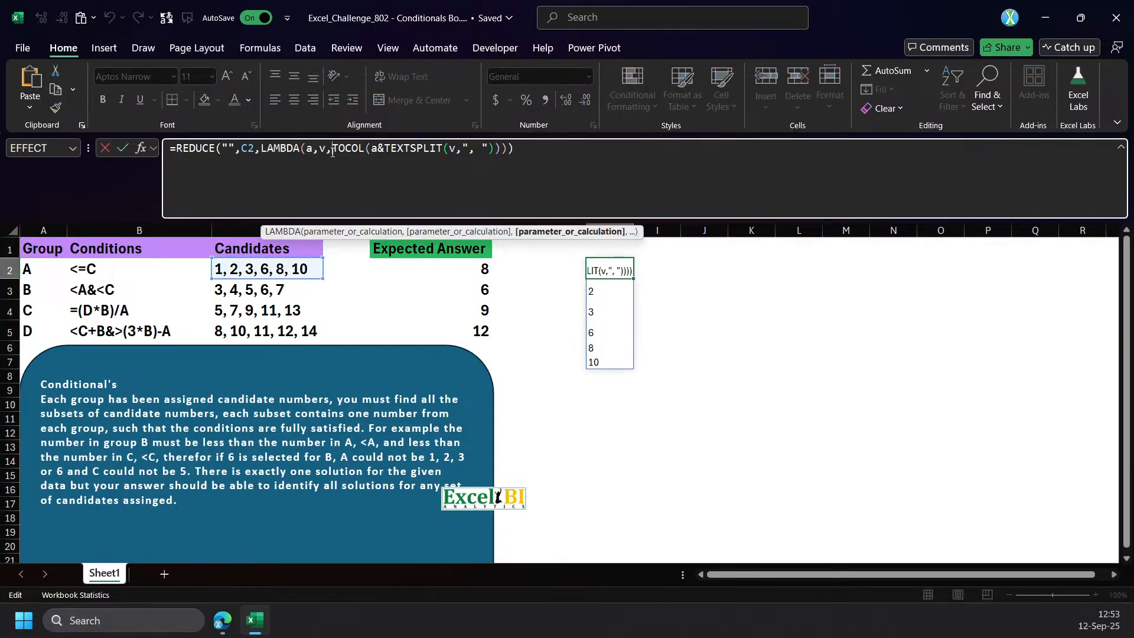
left_click(374, 149)
type("&\" \"")
key("Return")
key("Up")
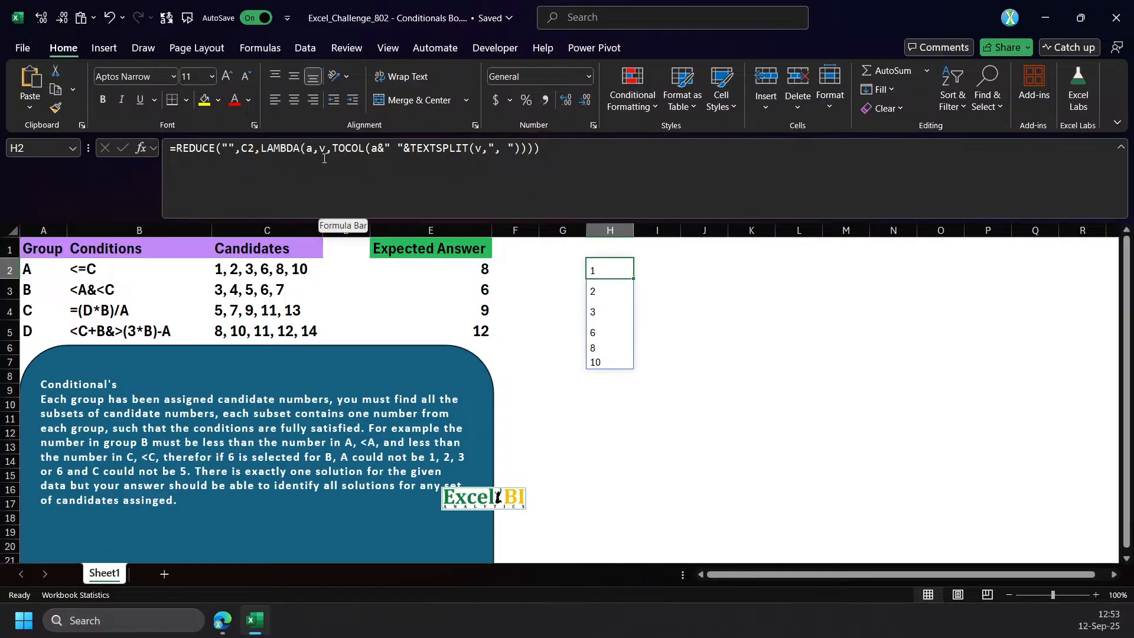
Extend the REDUCE array in the H2 formula to C2:C3 and commit it.
double_click(250, 149)
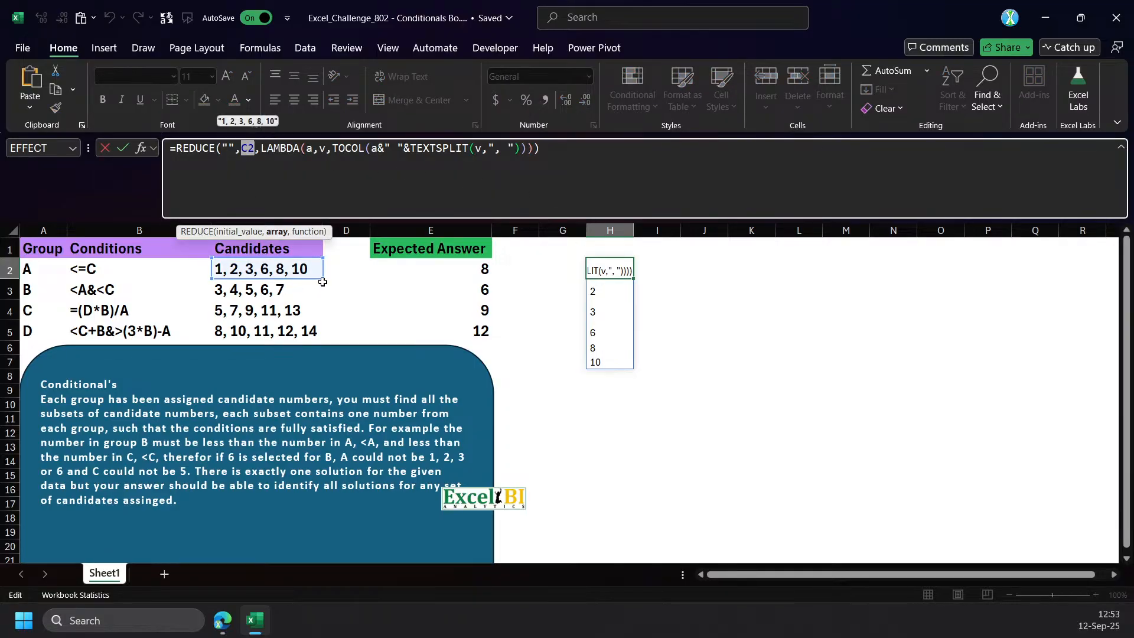
left_click_drag(322, 283, 320, 294)
key("Return")
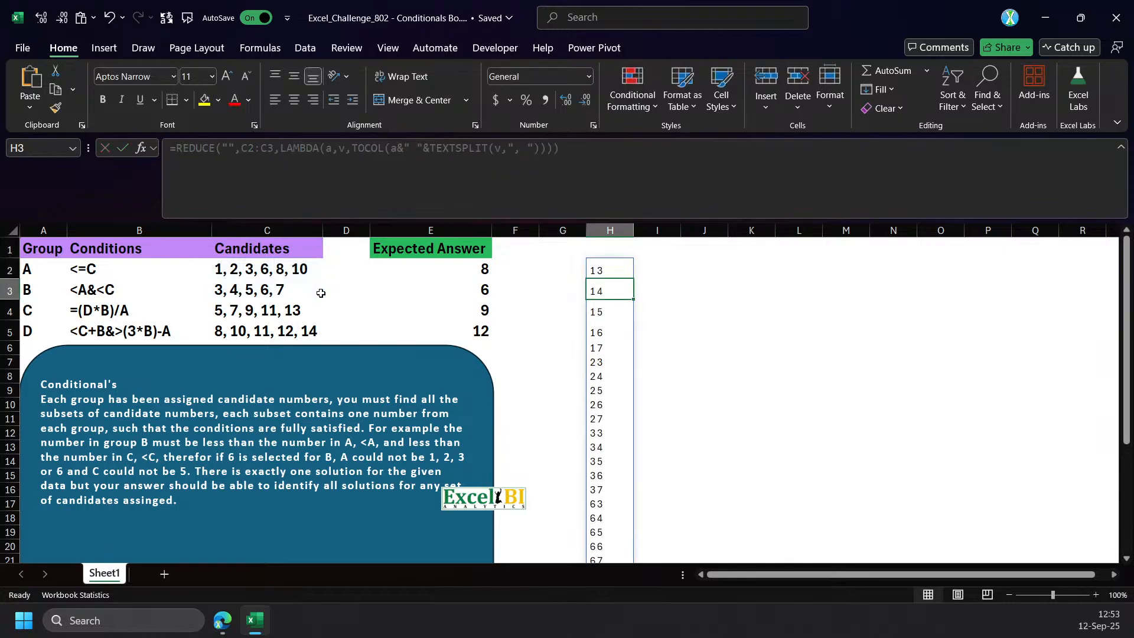
Extend the REDUCE array in H2 to C2:C5 and check the full extent of the spilled combinations.
left_click(595, 271)
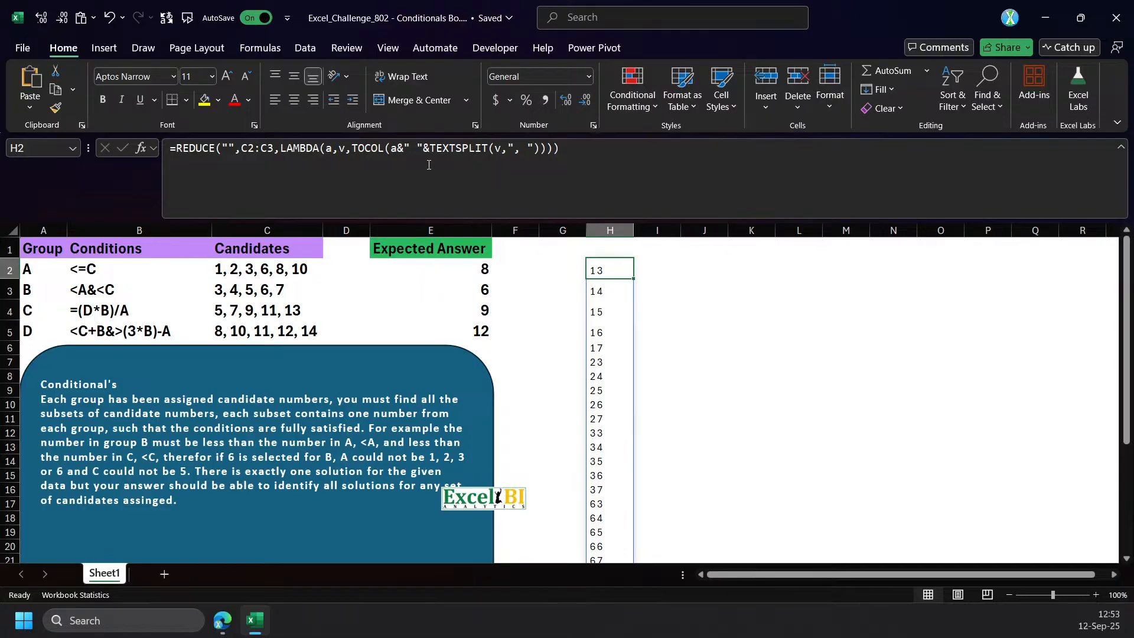
left_click(293, 151)
left_click_drag(241, 148, 273, 147)
left_click_drag(265, 268, 288, 324)
key("Return")
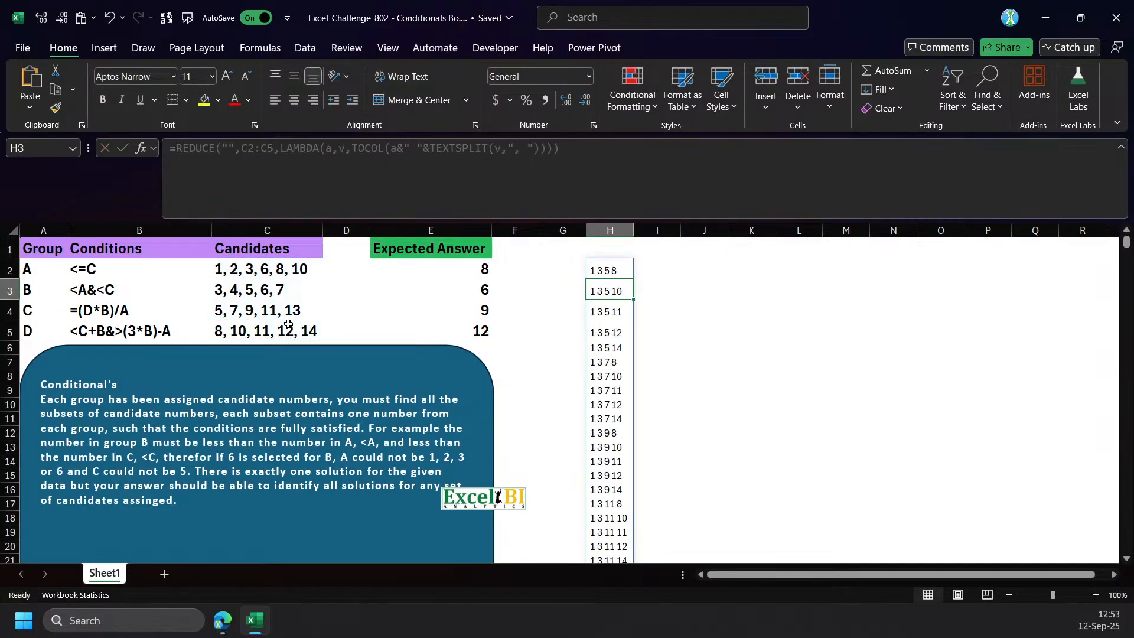
left_click(586, 276)
key("ctrl+shift+Down")
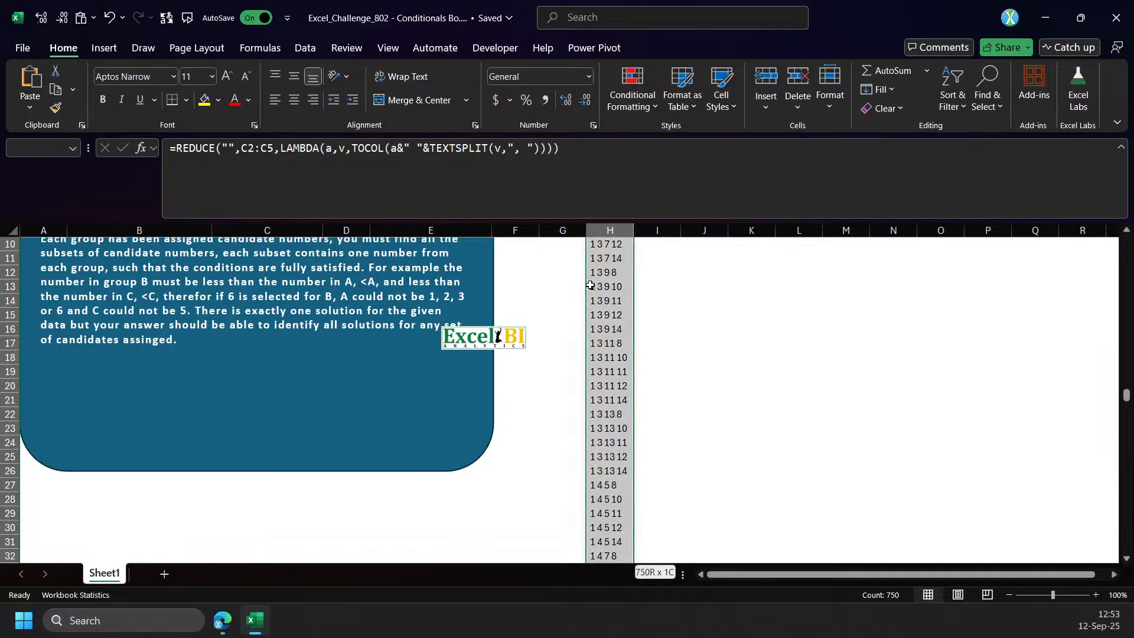
key("ctrl+shift+Up")
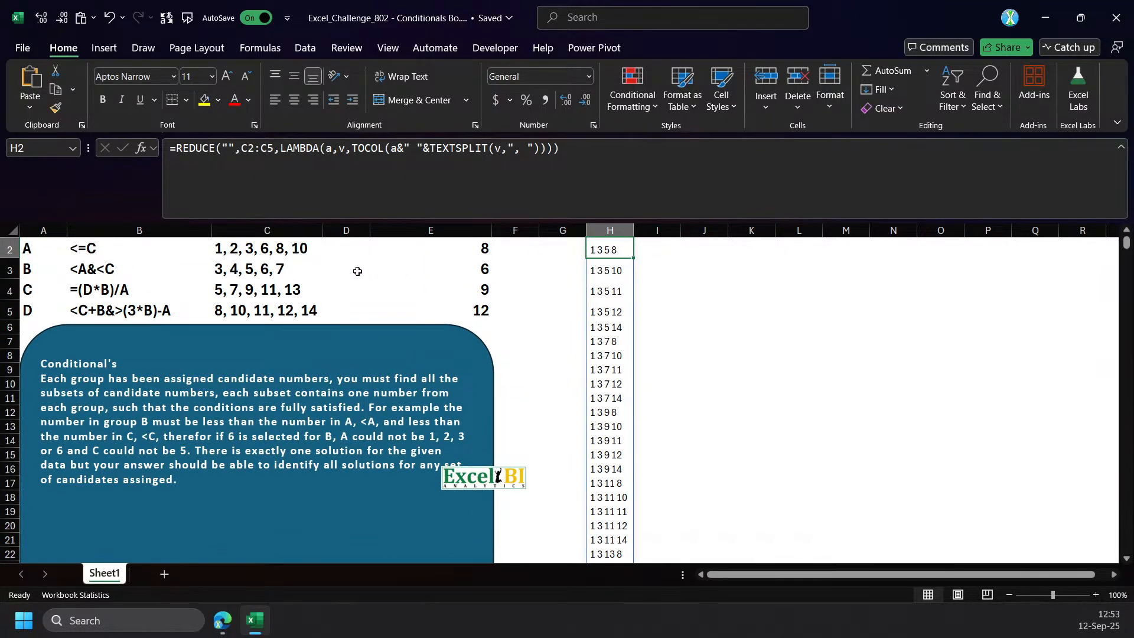
scroll(608, 294, "up", 1)
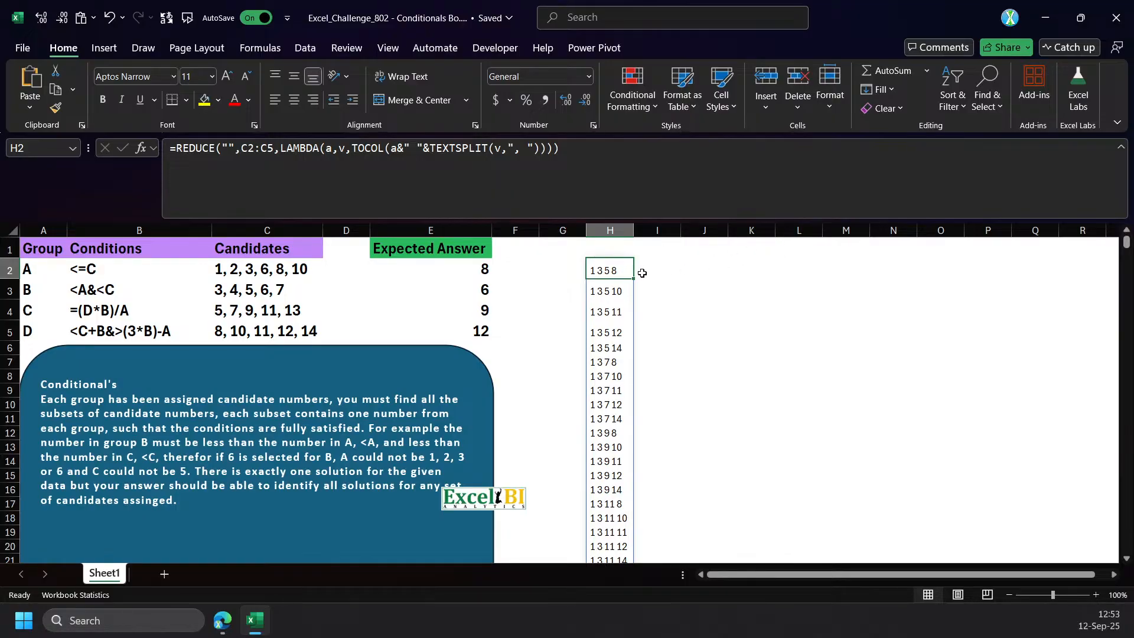
Wrap the REDUCE formula in H2 in a LET that defines g as A2:A5, and commit it.
double_click(268, 149)
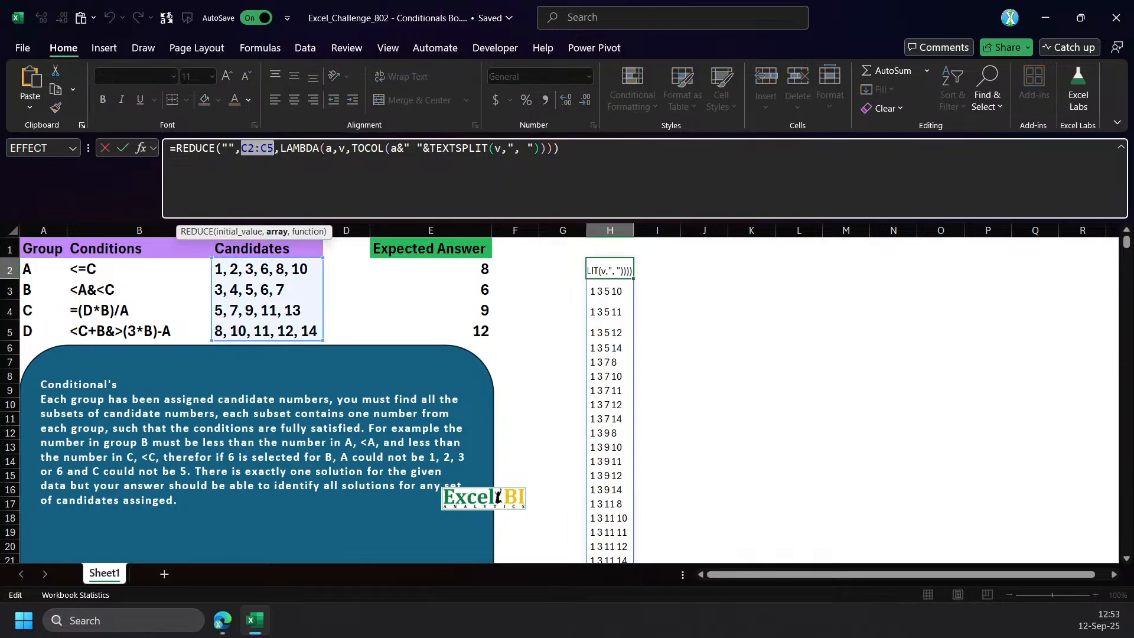
key("Escape")
left_click(179, 150)
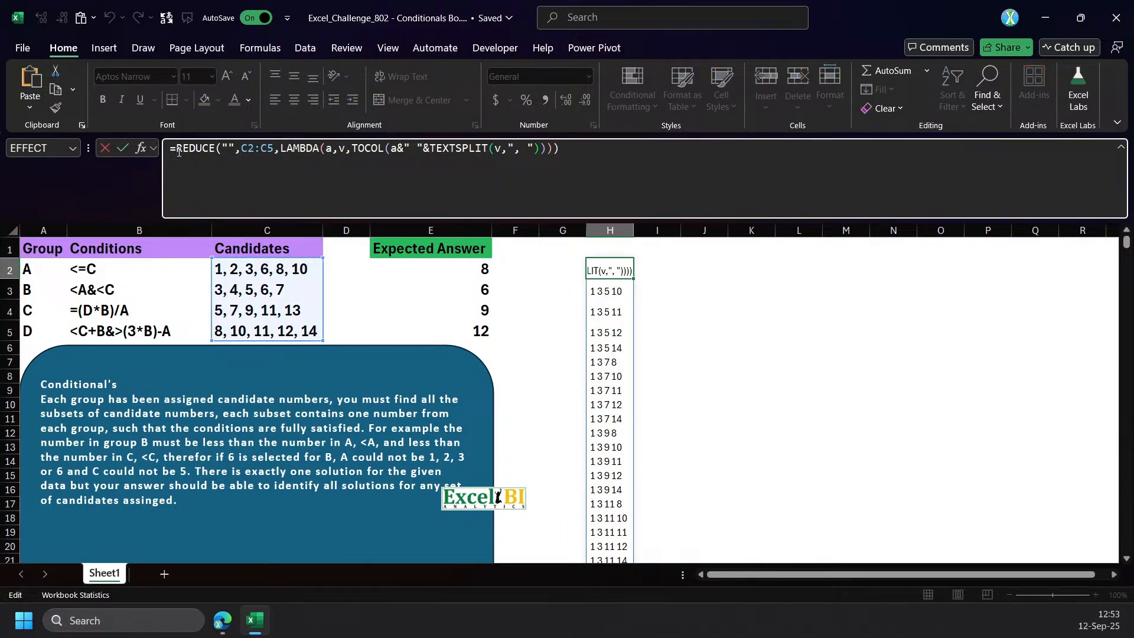
type("let(g,")
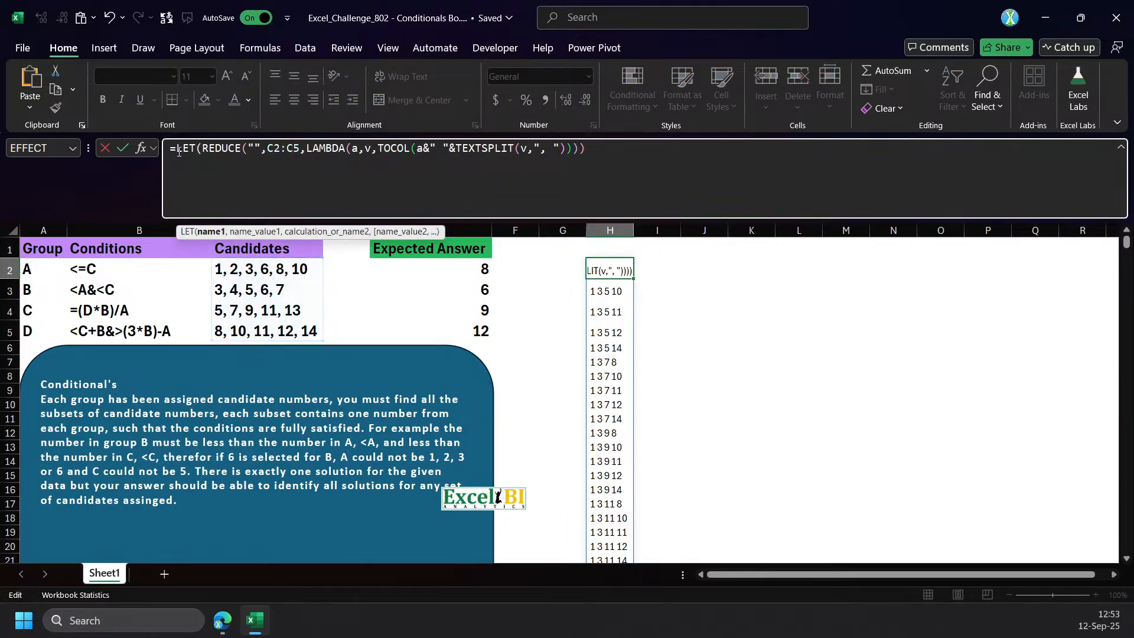
left_click(40, 270)
key("ctrl+shift+Down")
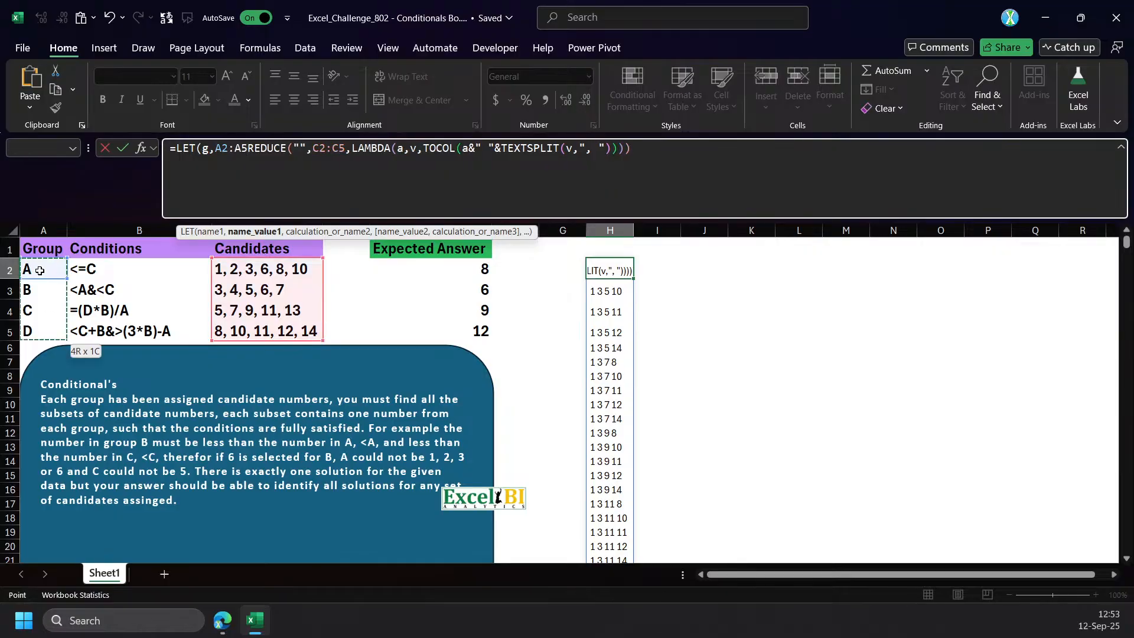
type(",")
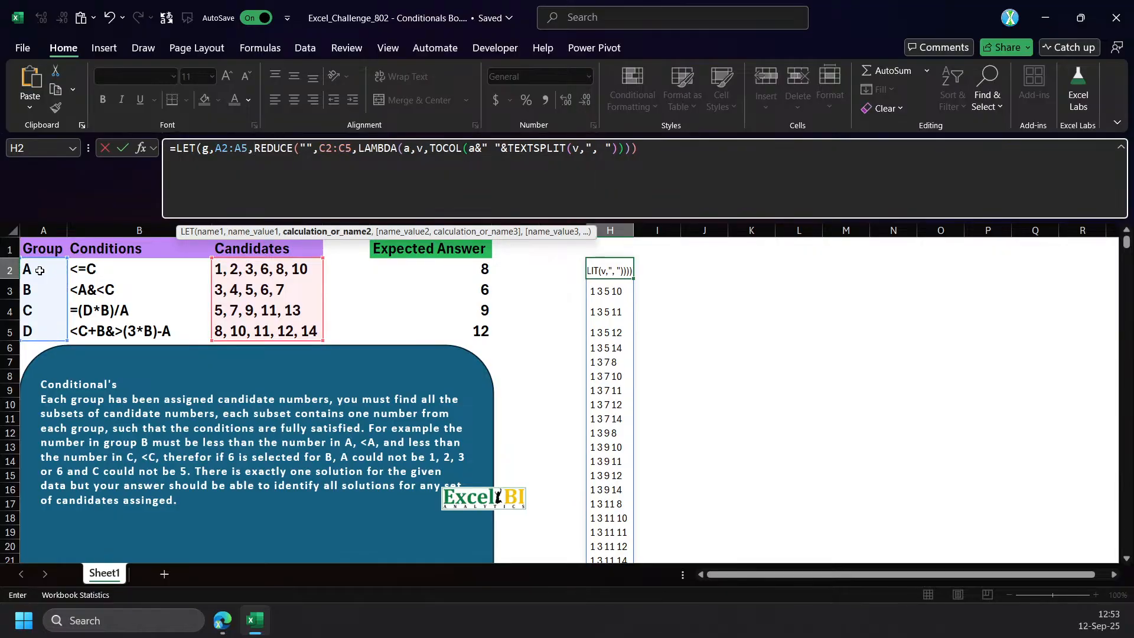
key("Return")
key("Return")
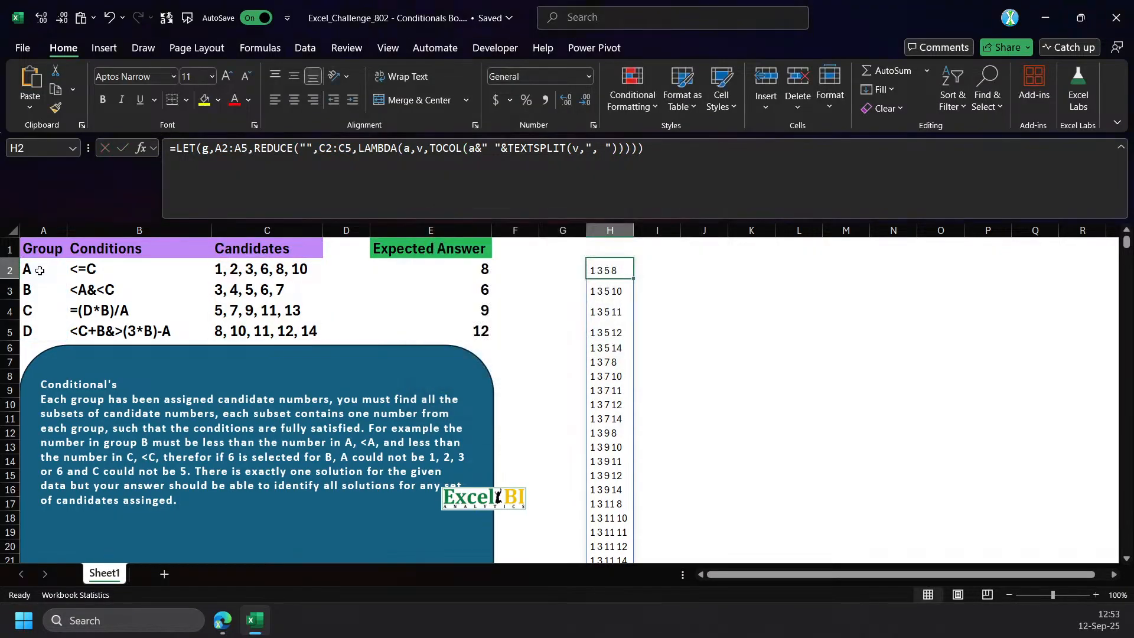
Wrap the REDUCE expression in the H2 LET formula in TEXTAFTER with " " as the delimiter.
double_click(230, 152)
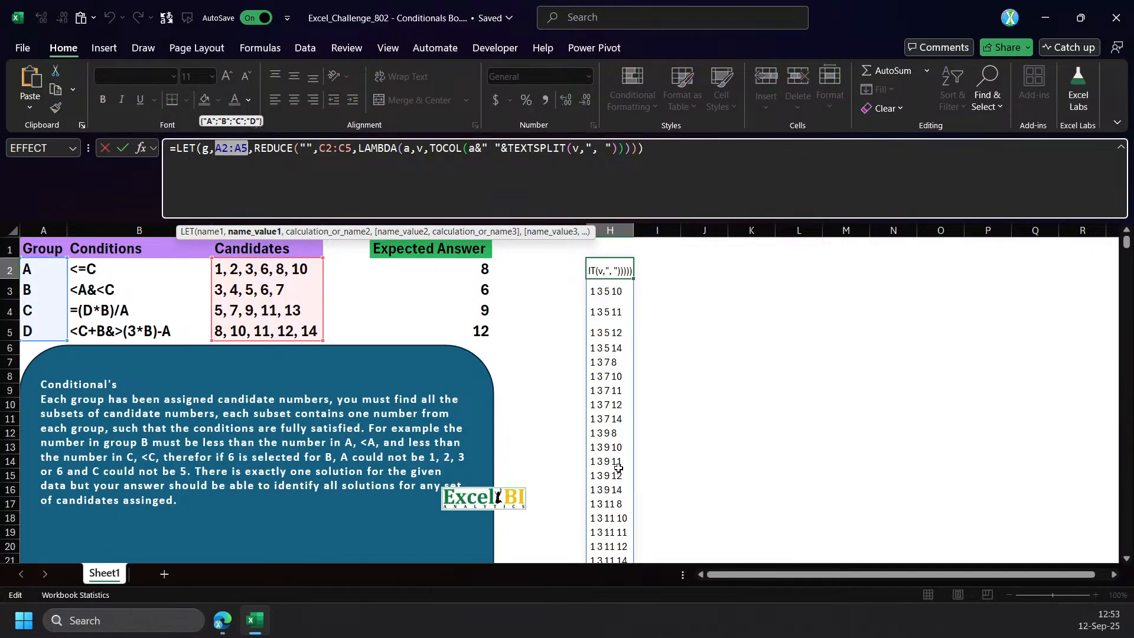
left_click(256, 151)
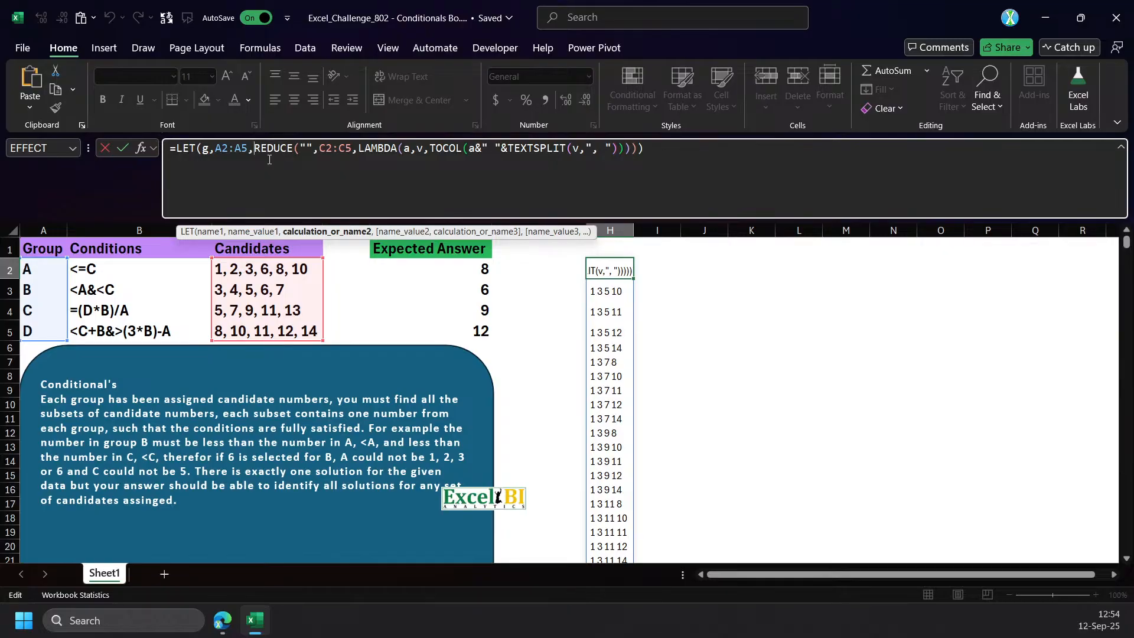
type("text")
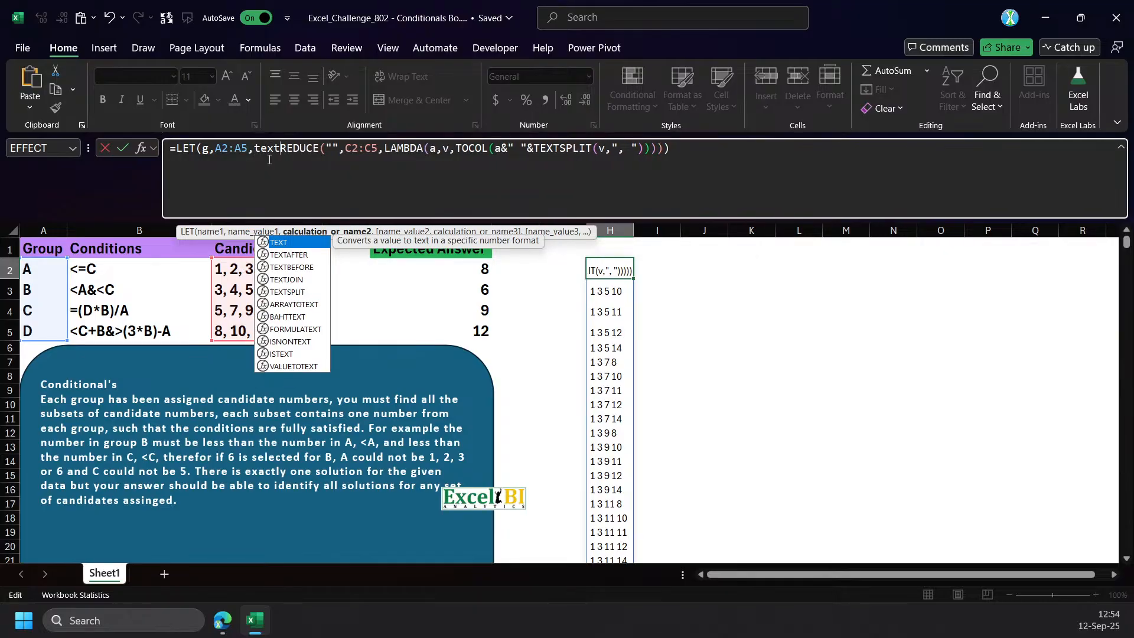
key("Tab")
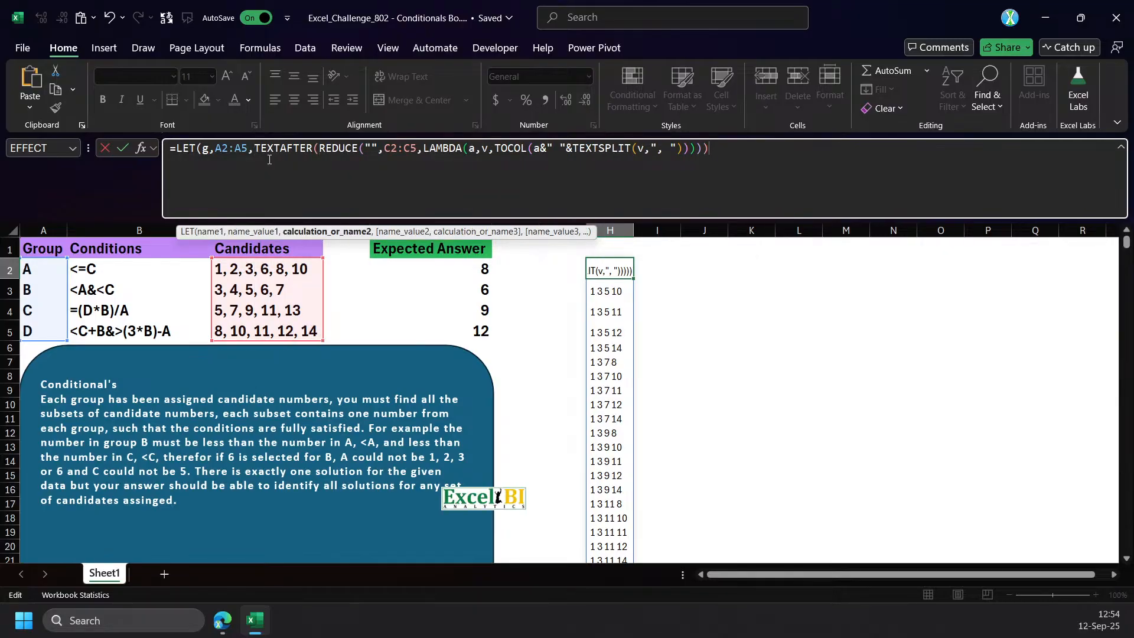
type(",\" \",")
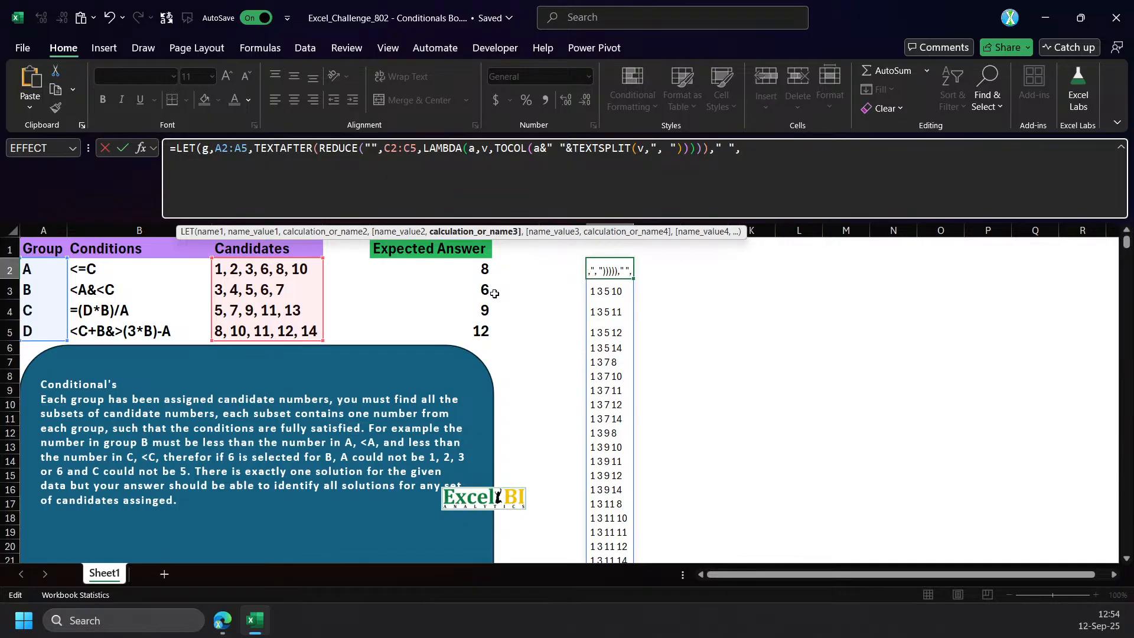
type("SEQUENCE(,cou")
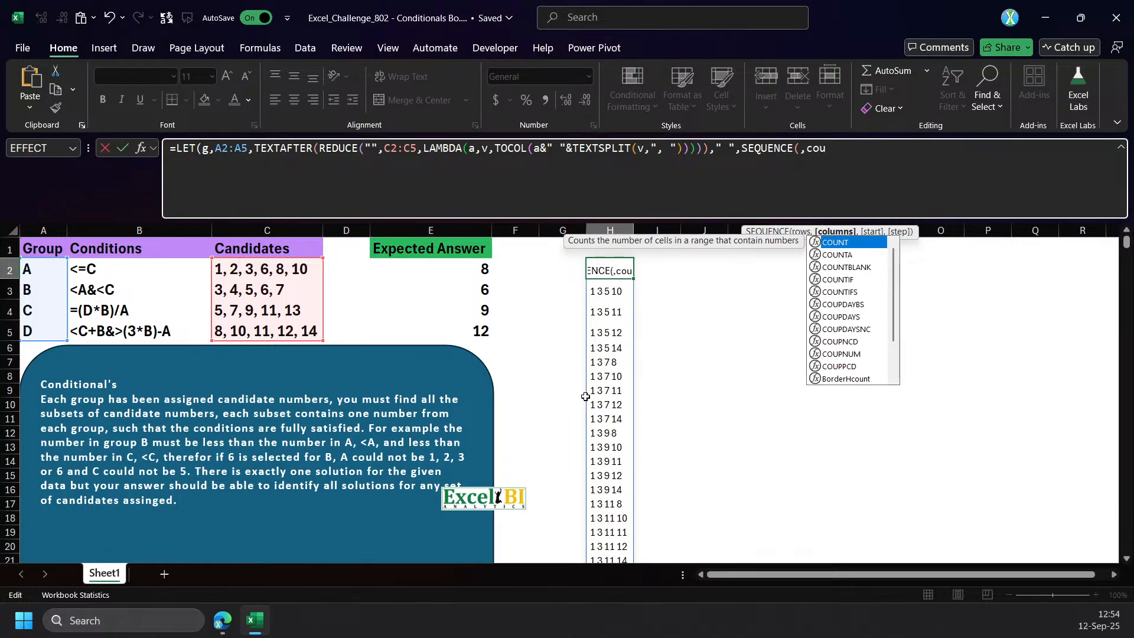
type("n")
Add SEQUENCE(,ROWS(g)) as the instance number argument of TEXTAFTER in the H2 formula.
key("BackSpace")
key("BackSpace")
key("BackSpace")
key("BackSpace")
type("row")
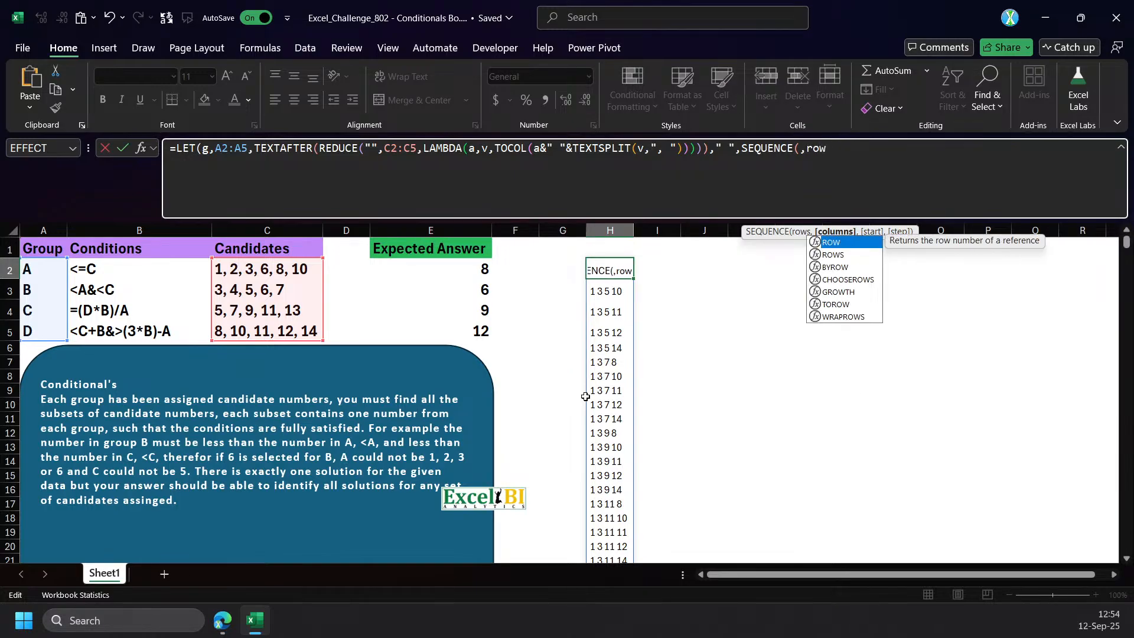
type("s")
key("Tab")
type("g)))")
key("Return")
key("Return")
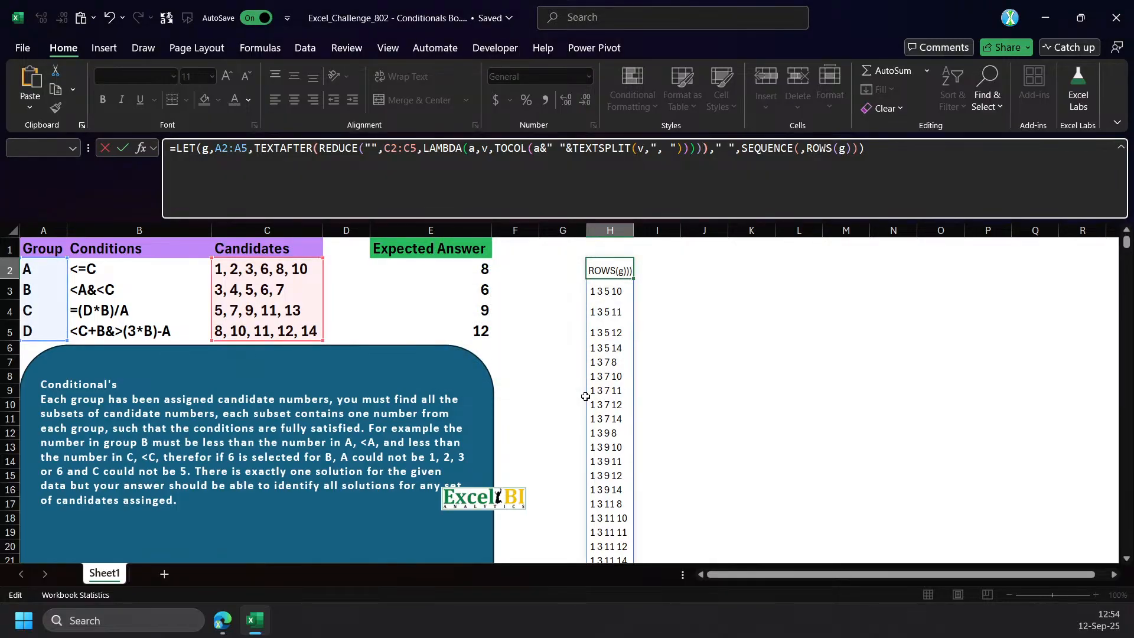
Correct the closing parentheses around the REDUCE expression and at the end of the H2 formula, and commit it.
key("BackSpace")
key("End")
type(")")
key("Return")
key("Up")
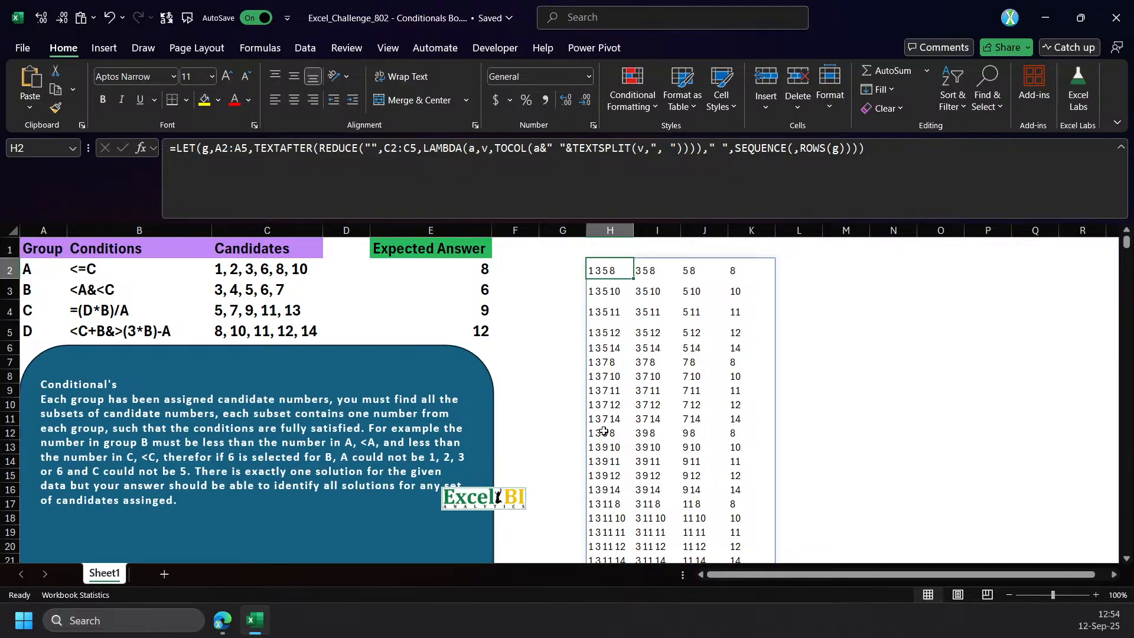
Insert a TEXTSPLIT function around the TEXTAFTER expression in the H2 formula.
left_click(256, 148)
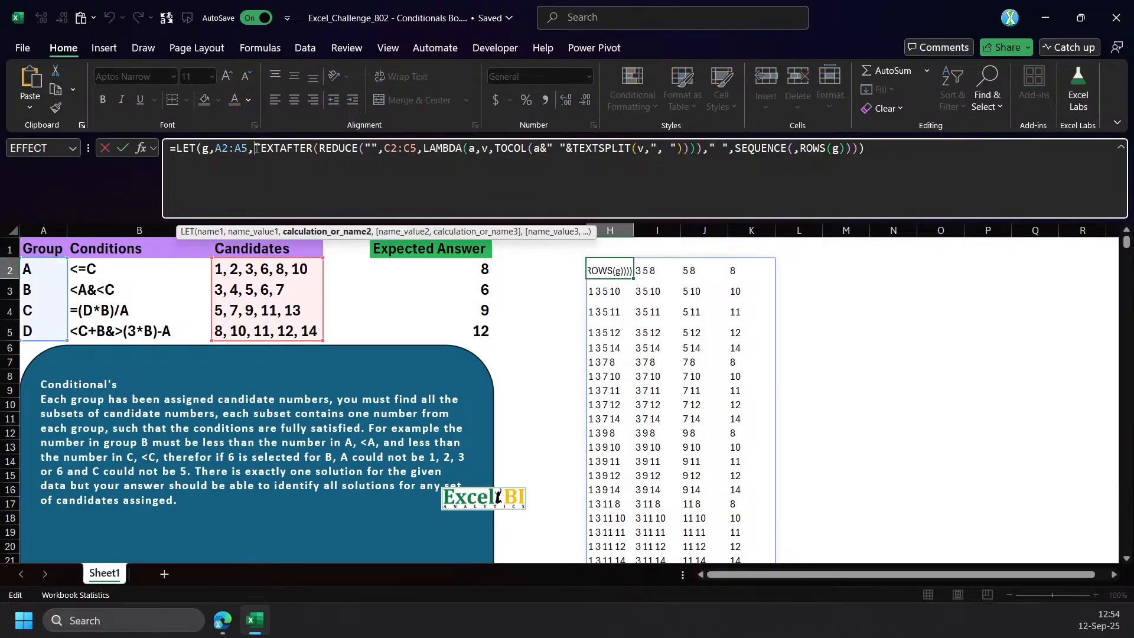
type("tex")
key("Down")
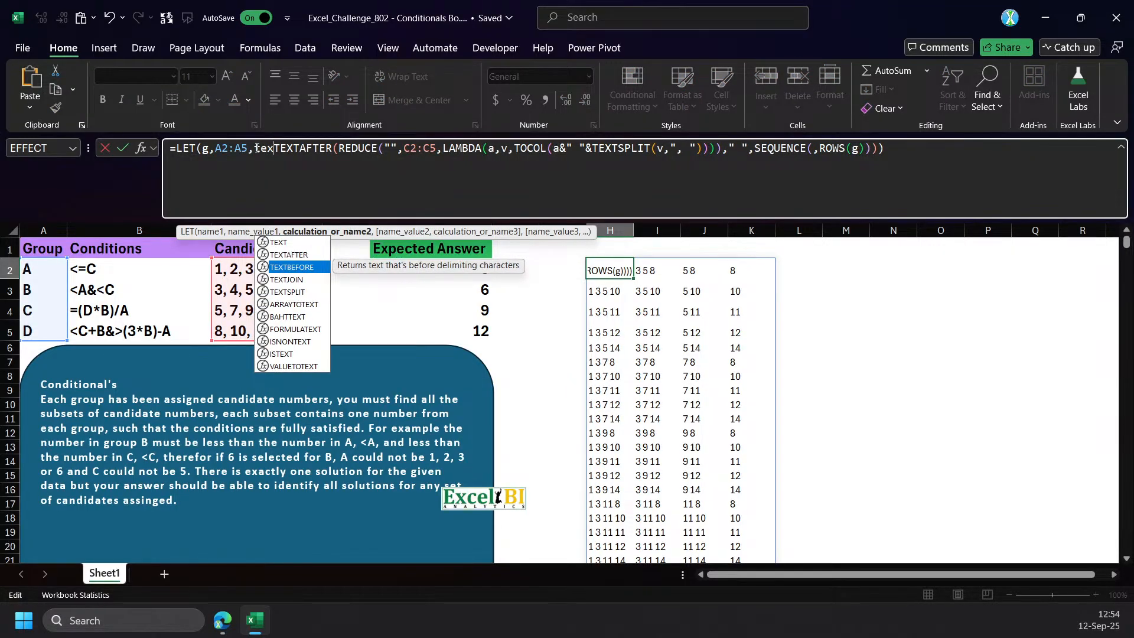
key("Down")
key("Down")
key("Tab")
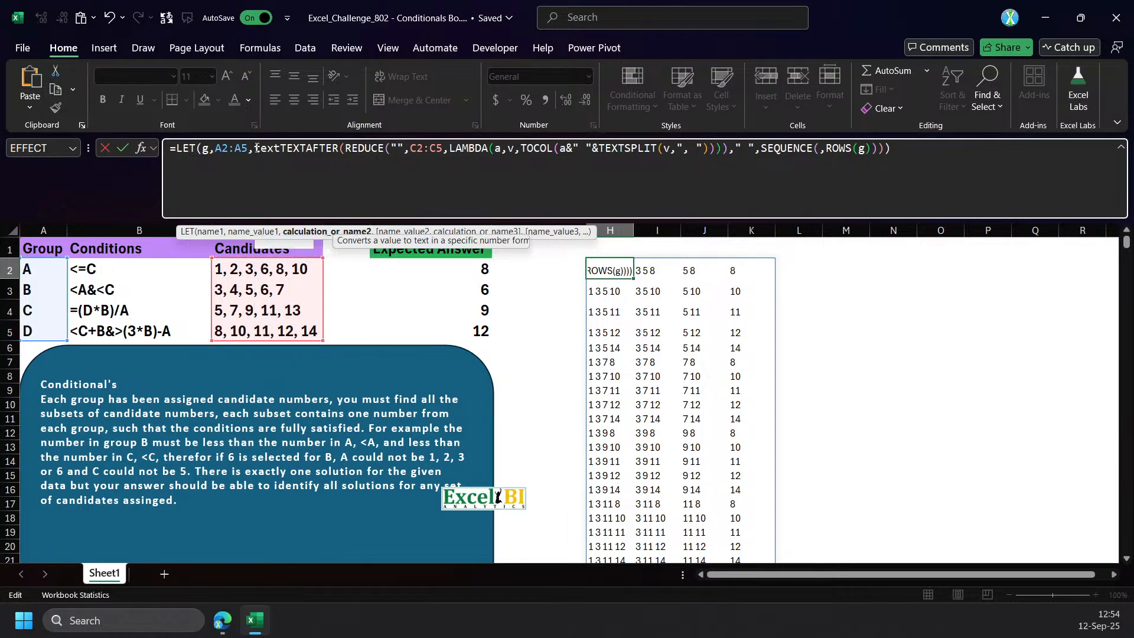
key("BackSpace")
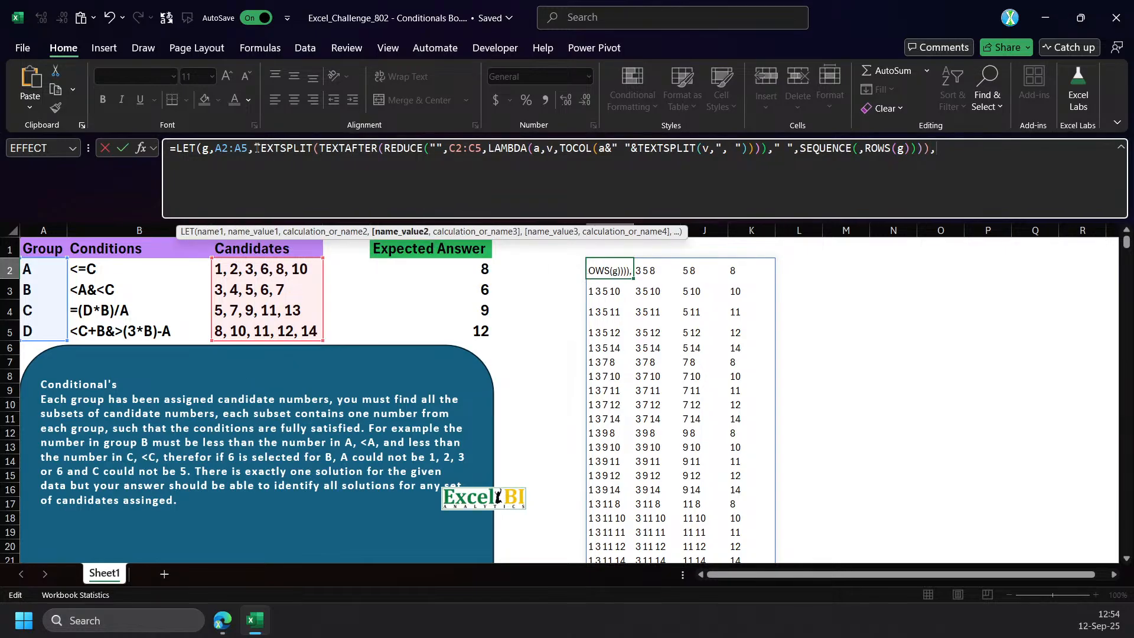
Give the outer TEXTSPLIT in H2 the column delimiter " " and commit the formula.
type(",m\"")
key("BackSpace")
key("BackSpace")
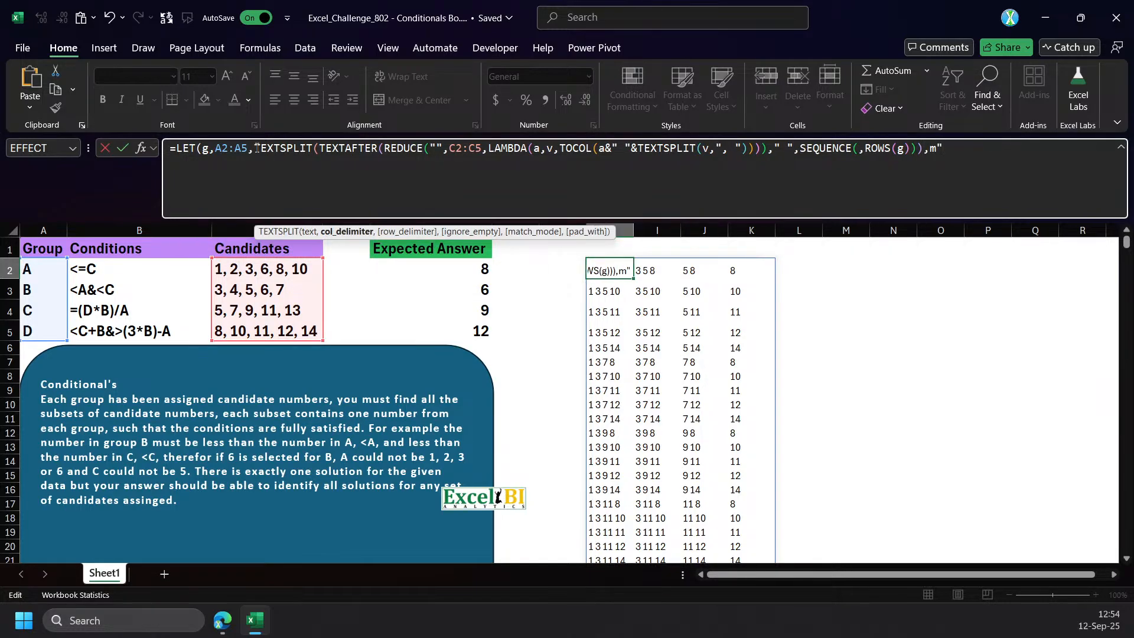
type("\" \")")
key("Return")
key("Return")
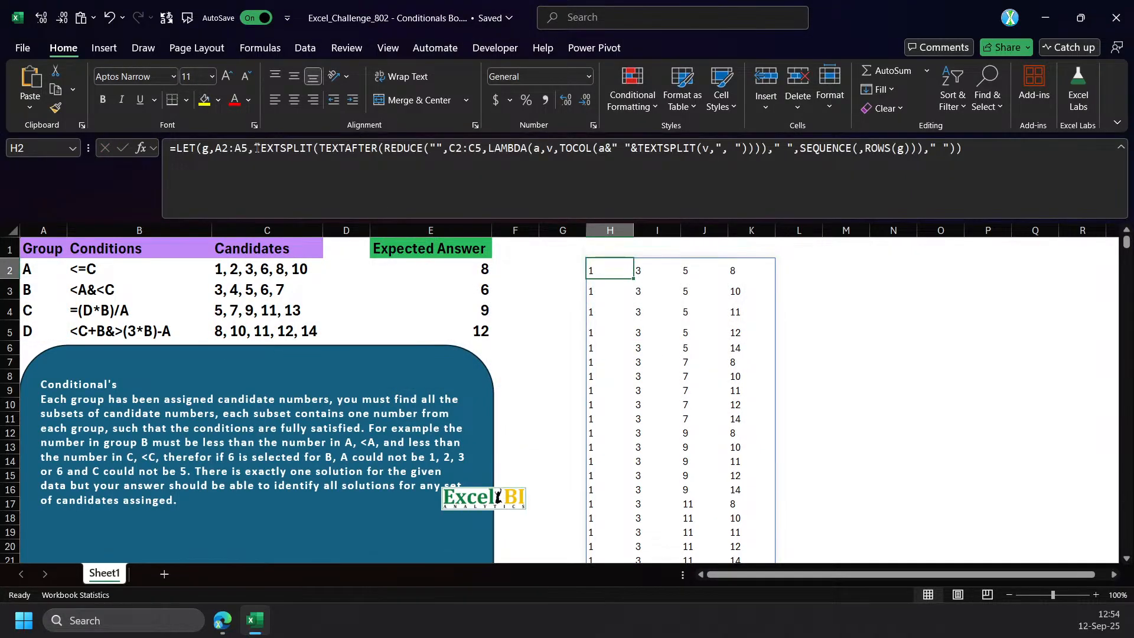
Enter the headers A, B, C and D in H1:K1 above the spilled combinations.
left_click(603, 244)
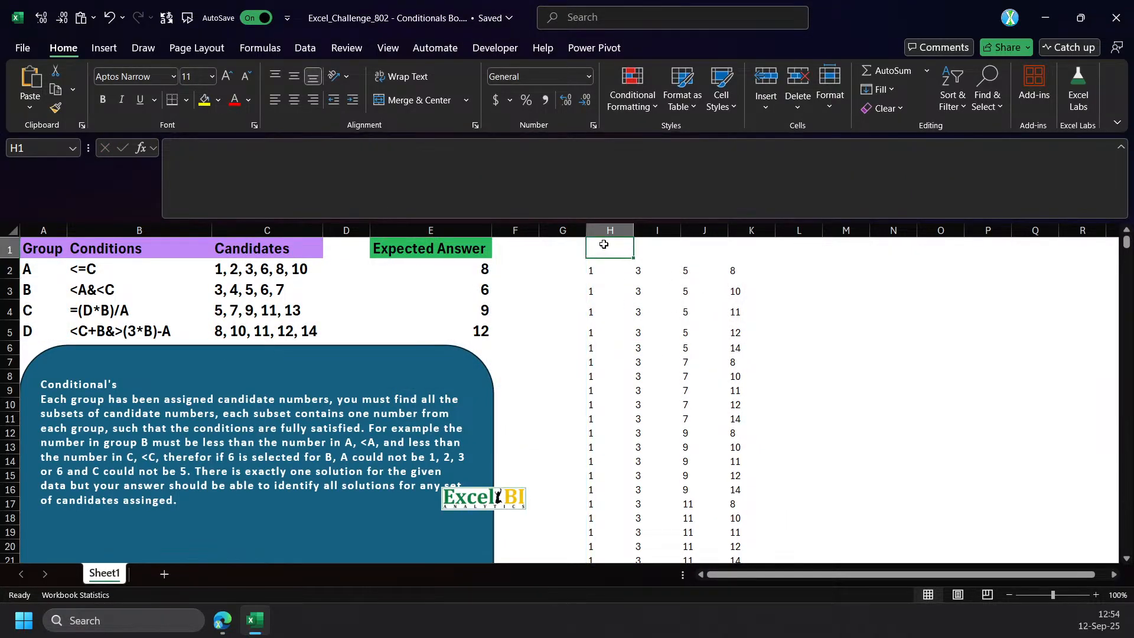
type("a")
key("Tab")
type("B")
key("Tab")
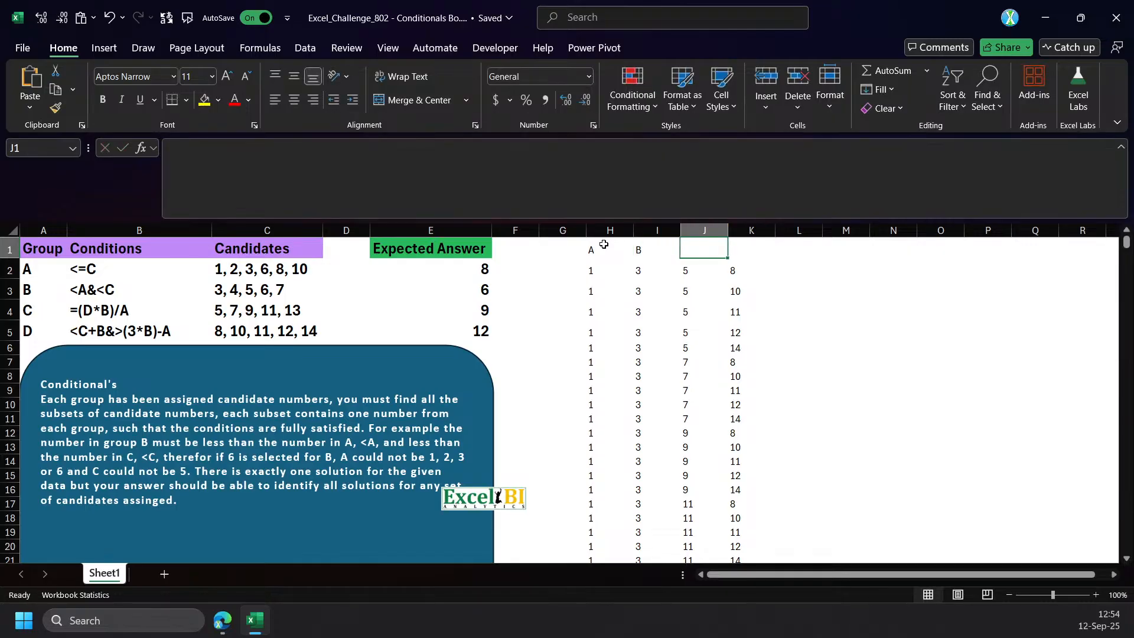
type("C")
key("Tab")
type("D")
key("Return")
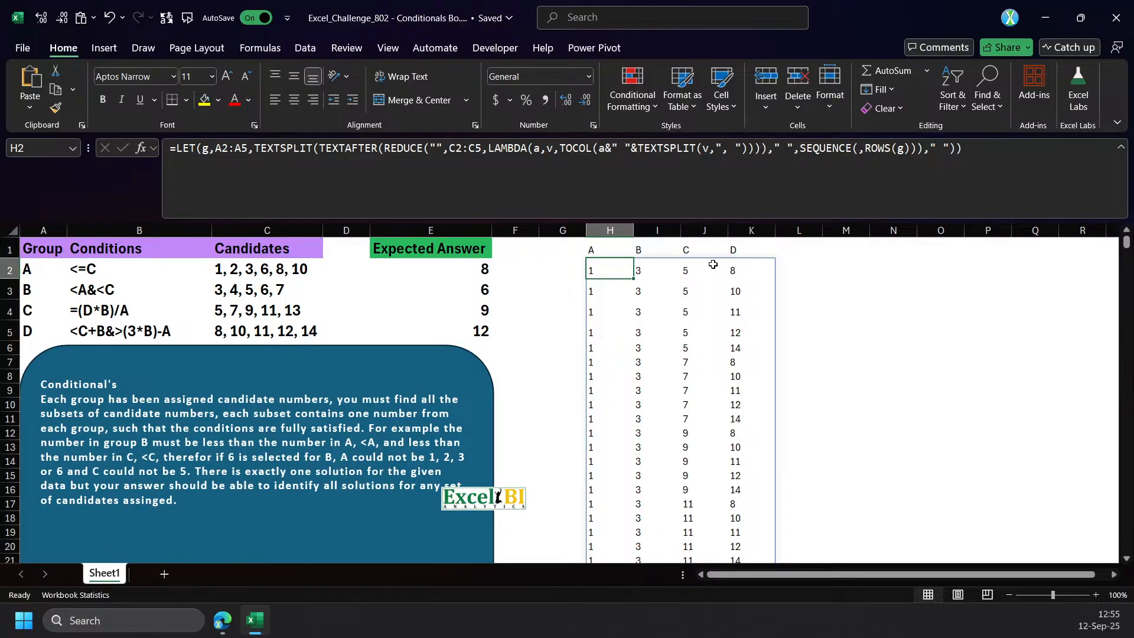
Name the TEXTSPLIT result n inside the H2 LET formula, return n as its final argument, and commit the formula.
left_click(825, 267)
left_click(578, 270)
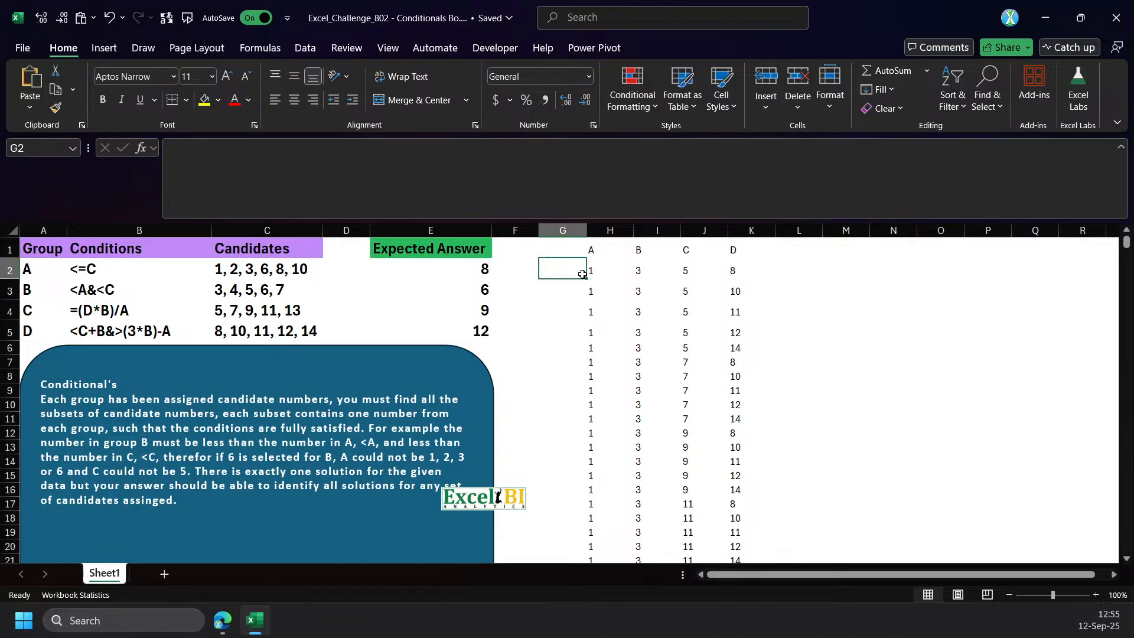
key("Right")
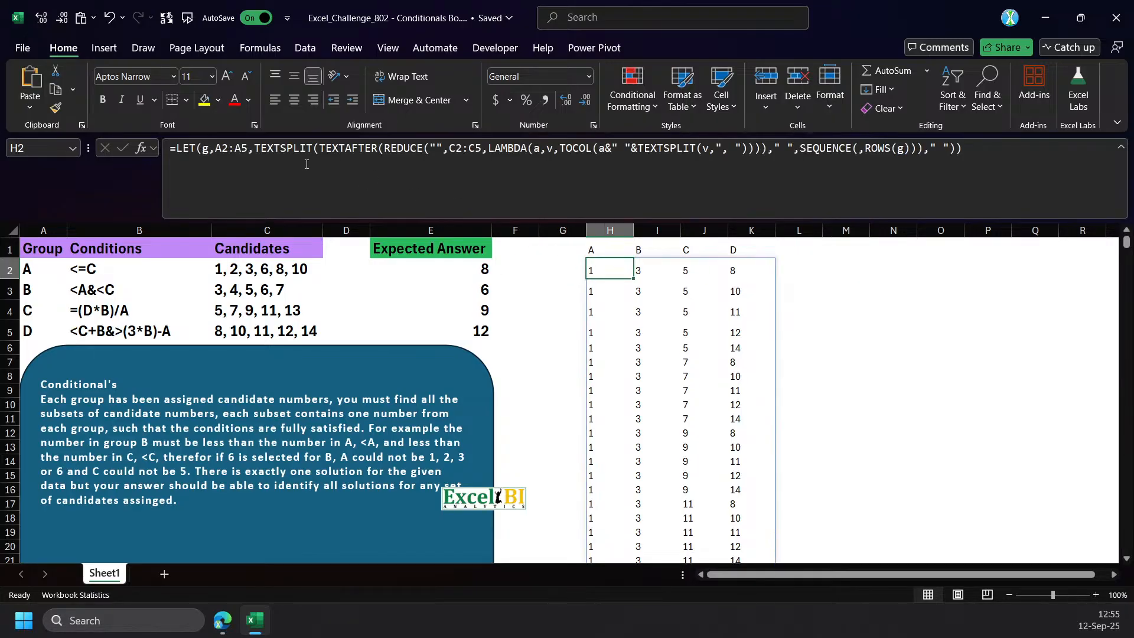
left_click(255, 152)
type("n")
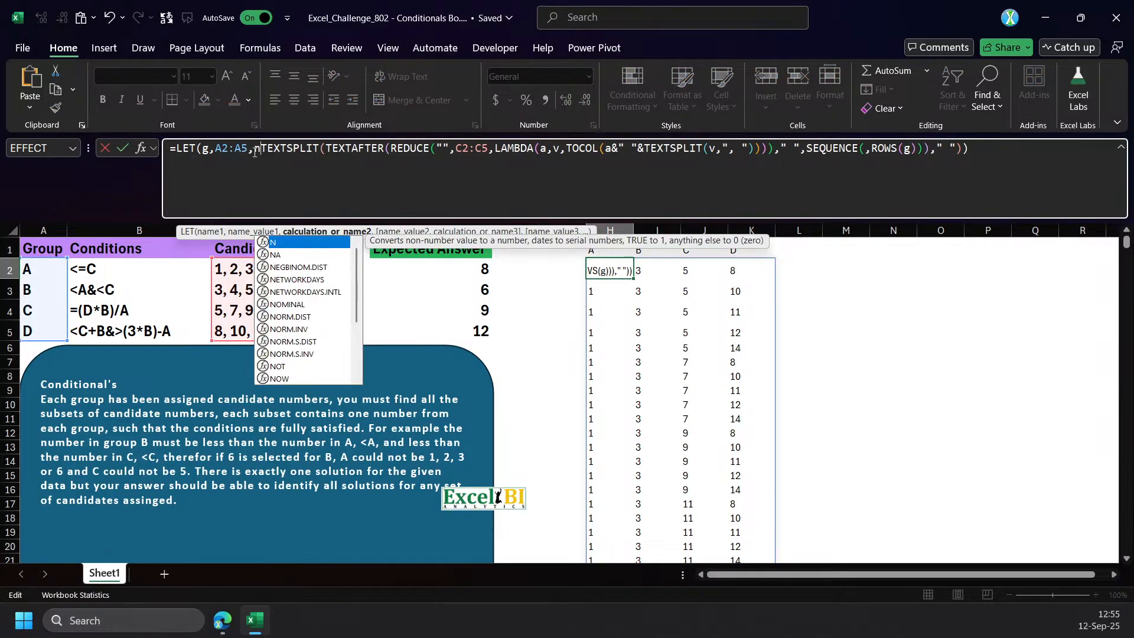
type(",")
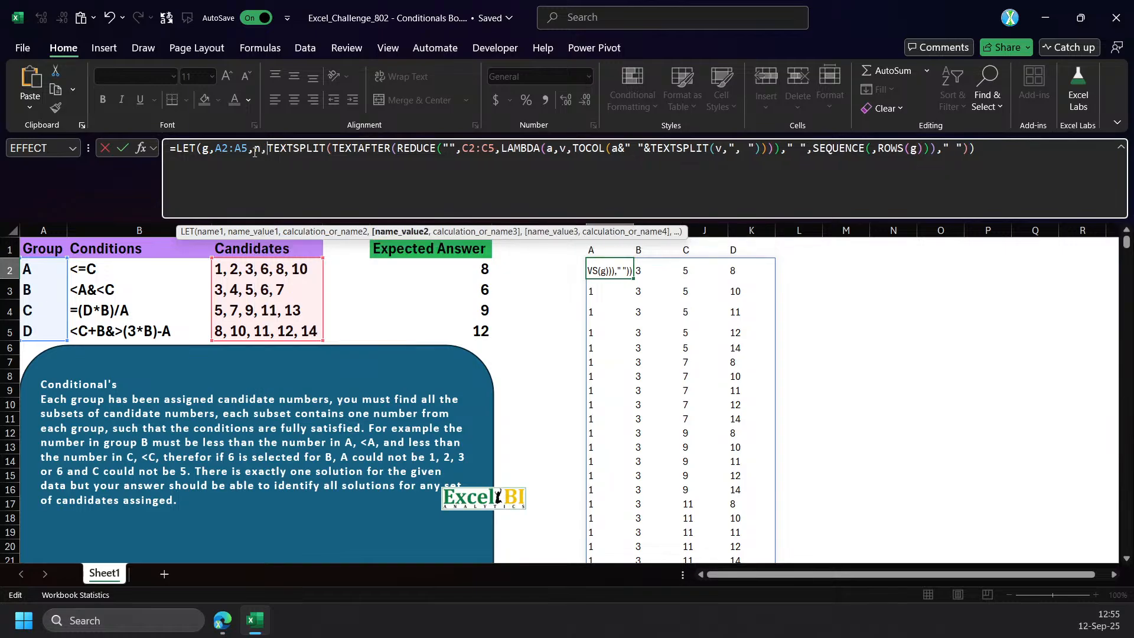
key("End")
key("BackSpace")
type(",n")
key("Return")
Copy the full LET formula from H2 and paste it into M2 as a working copy.
left_click(1000, 149)
key("Escape")
left_click(831, 274)
left_click(503, 162)
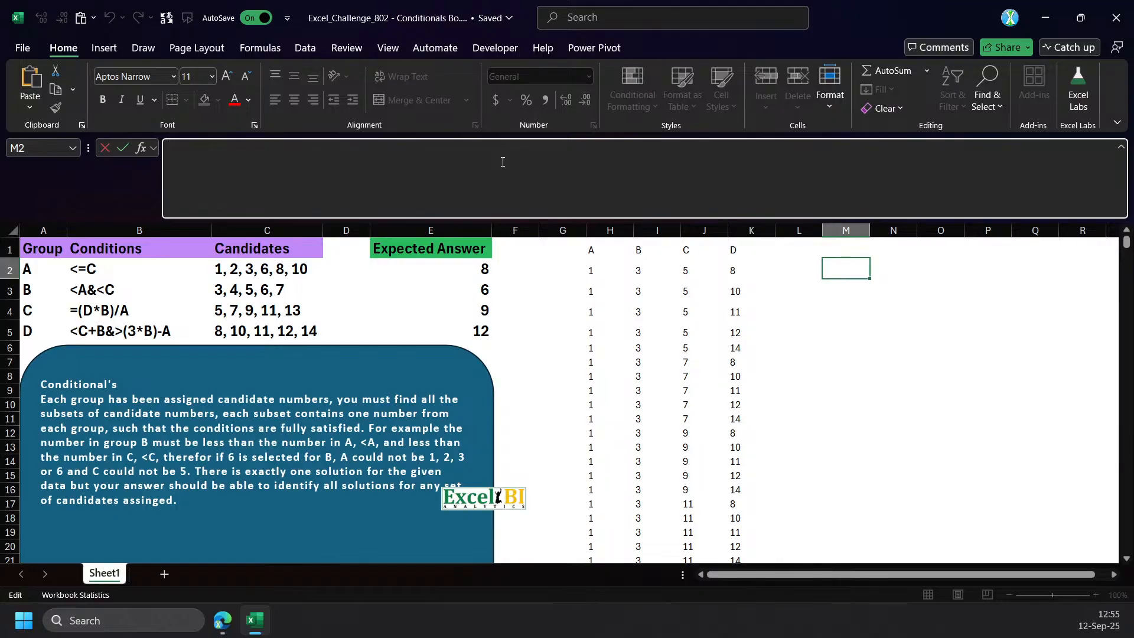
type("=LET(g,A2:A5,n,TEXTSPLIT(TEXTAFTER(REDUCE(\"\",C2:C5,LAMBDA(a,v,TOCOL(a&\" \"&TEXTSPLIT(v,\", \"))))),\" \",SEQUENCE(,ROWS(g))),\" \"),n)")
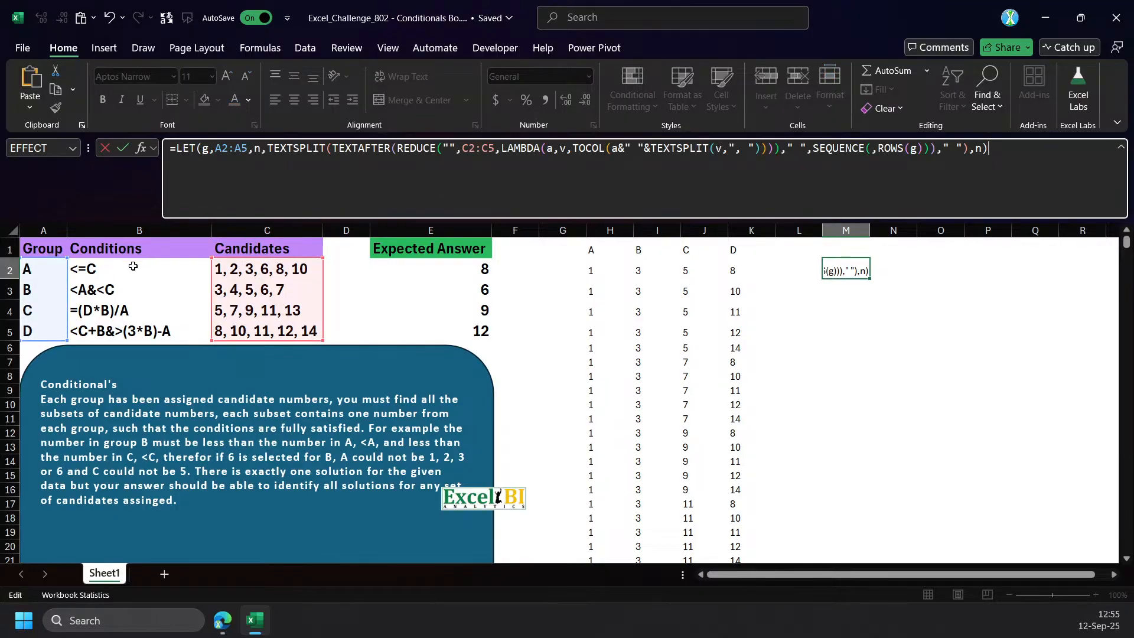
left_click(132, 268)
left_click(839, 291)
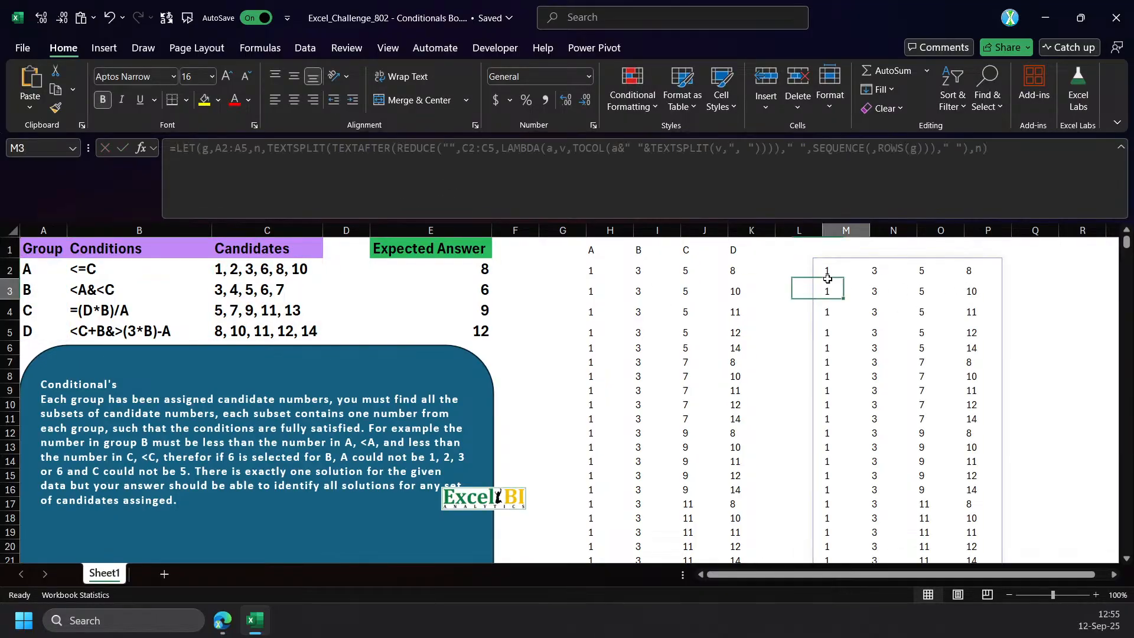
left_click_drag(690, 275, 702, 436)
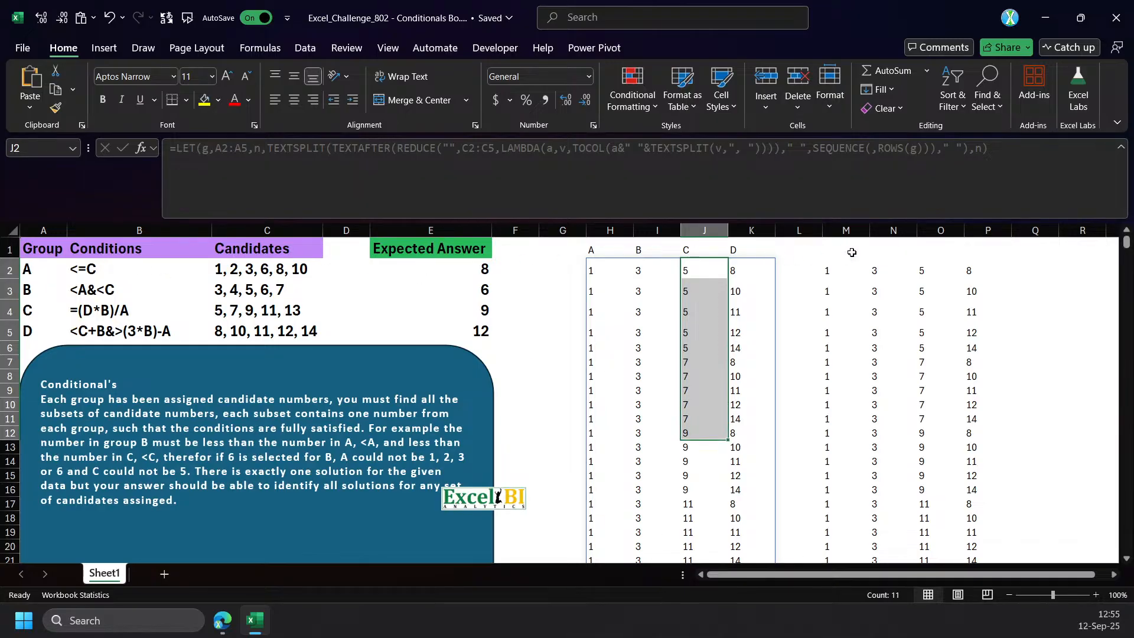
left_click(817, 273)
left_click(831, 275)
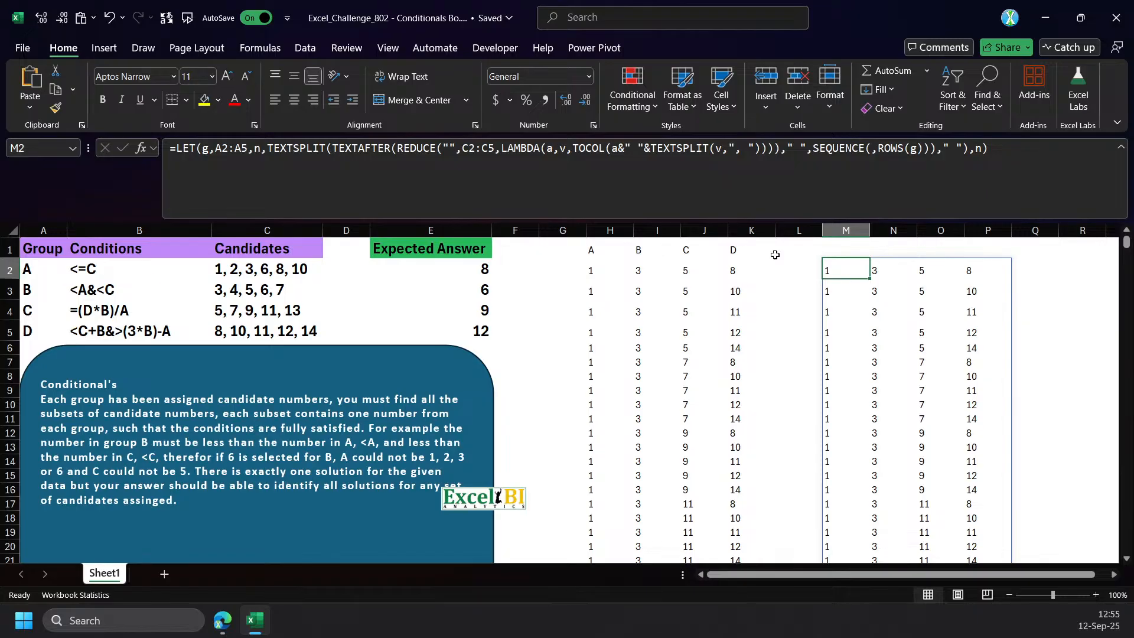
left_click(985, 148)
key("BackSpace")
key("alt+Return")
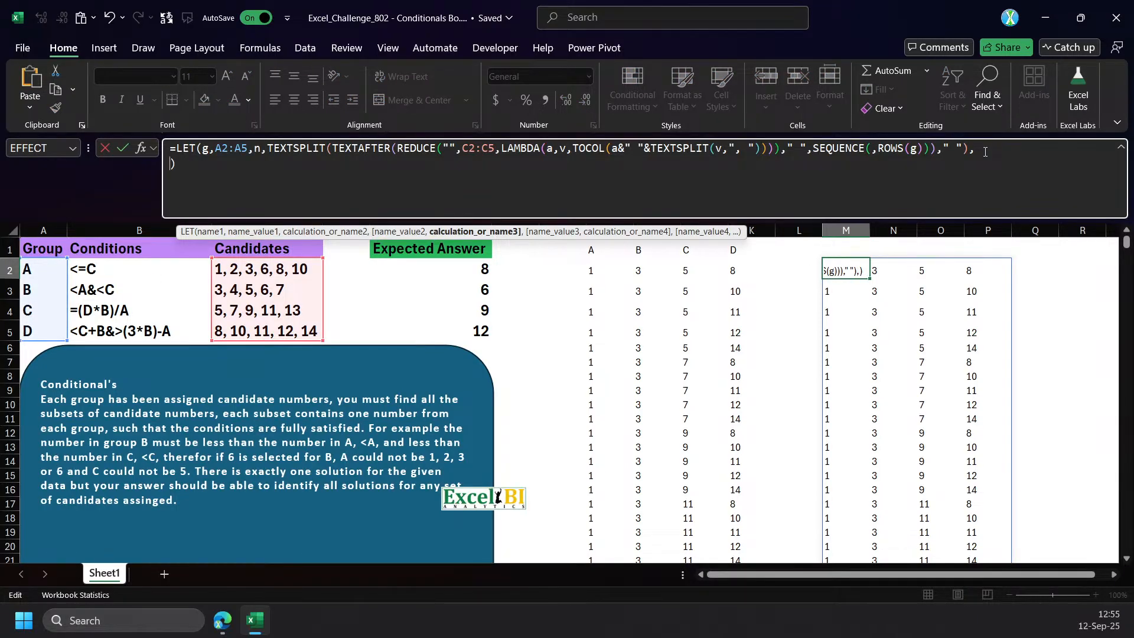
key("Escape")
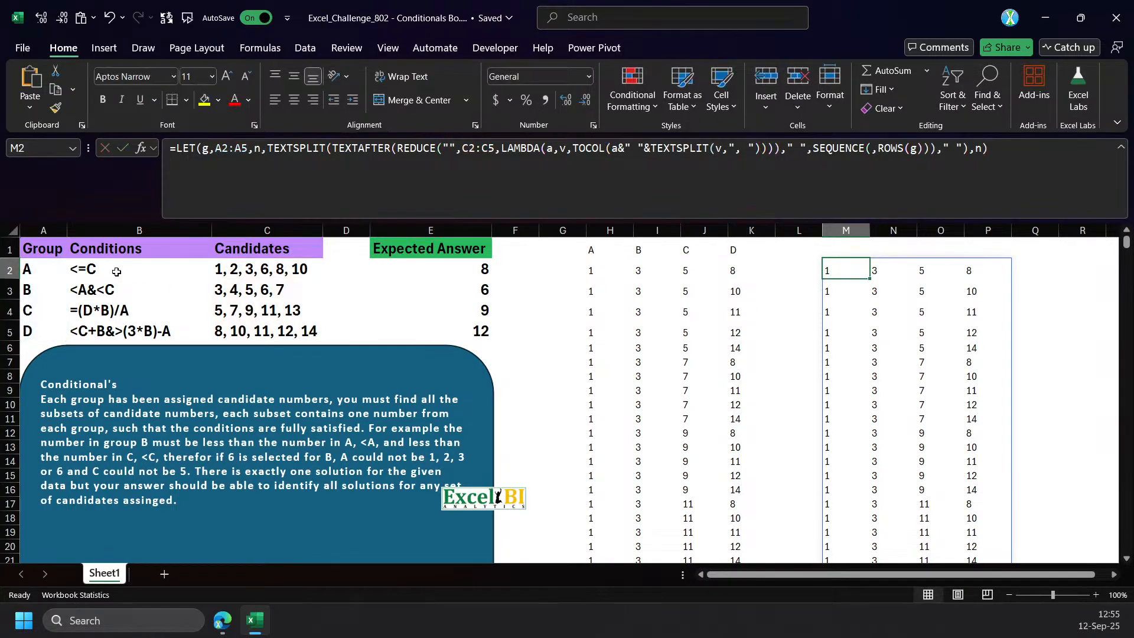
Replace the final n in the M2 formula with a reference to group C's condition in B4 and commit it.
left_click(91, 290)
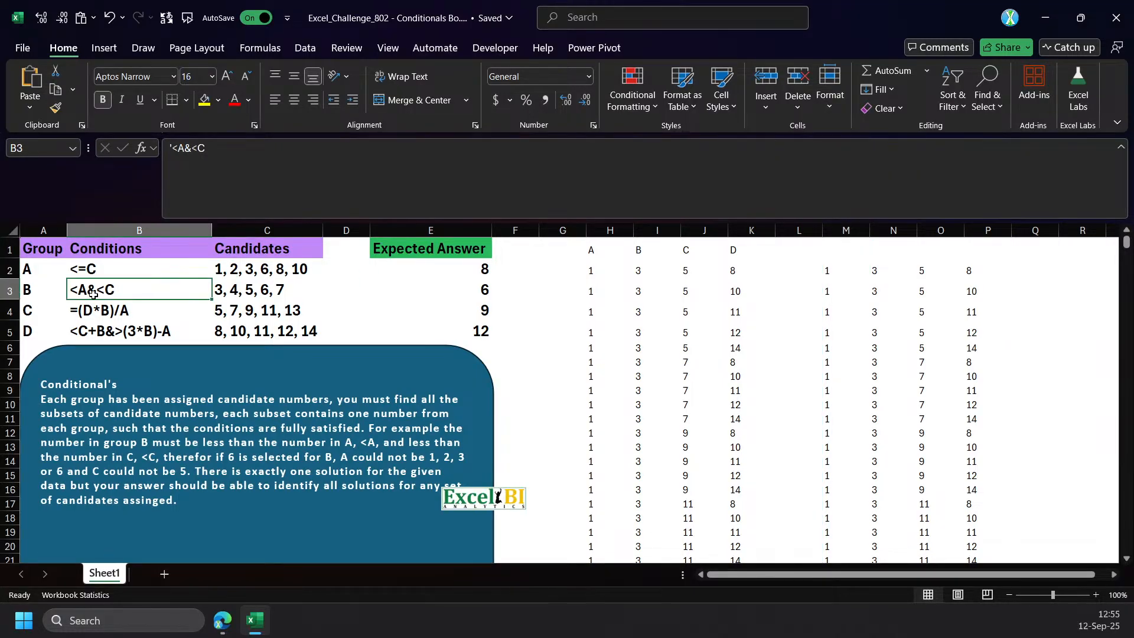
left_click(116, 332)
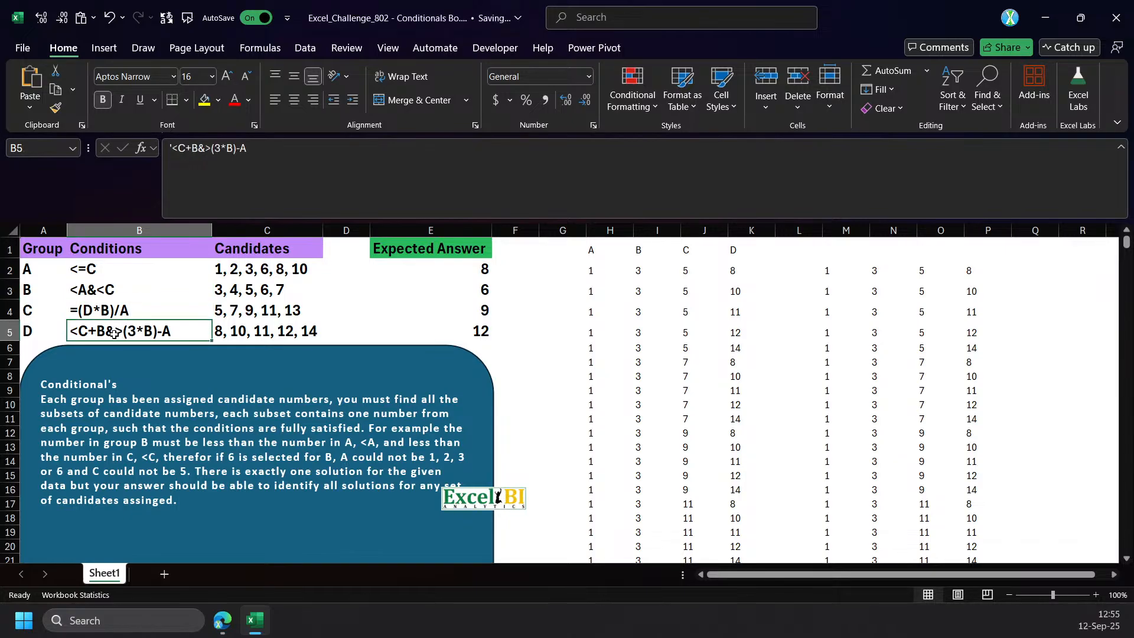
left_click(112, 314)
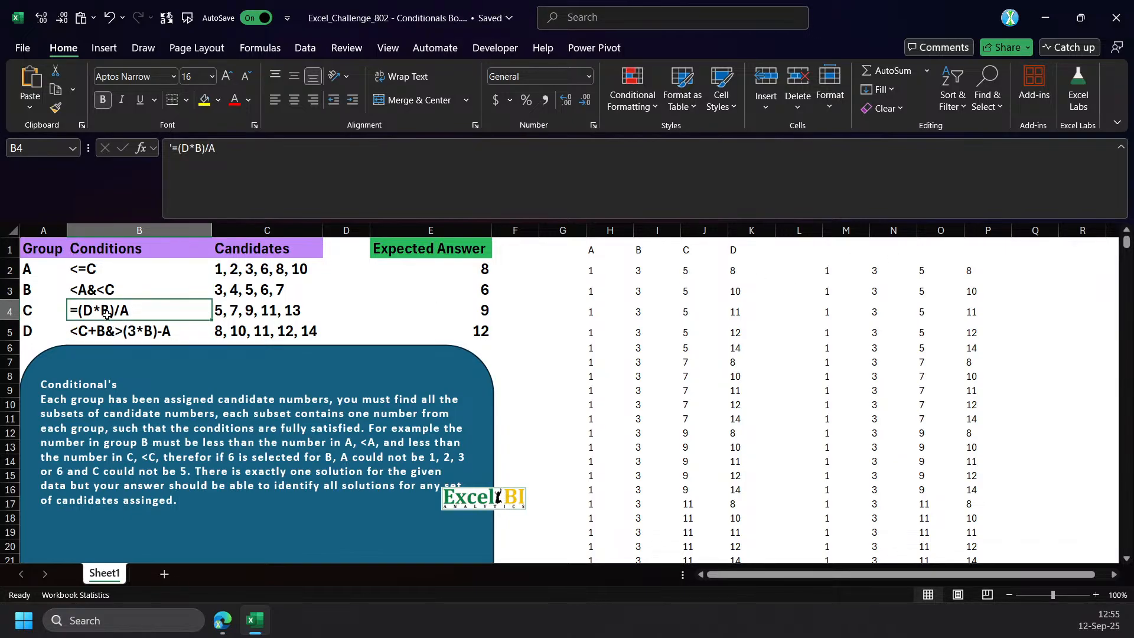
left_click(837, 273)
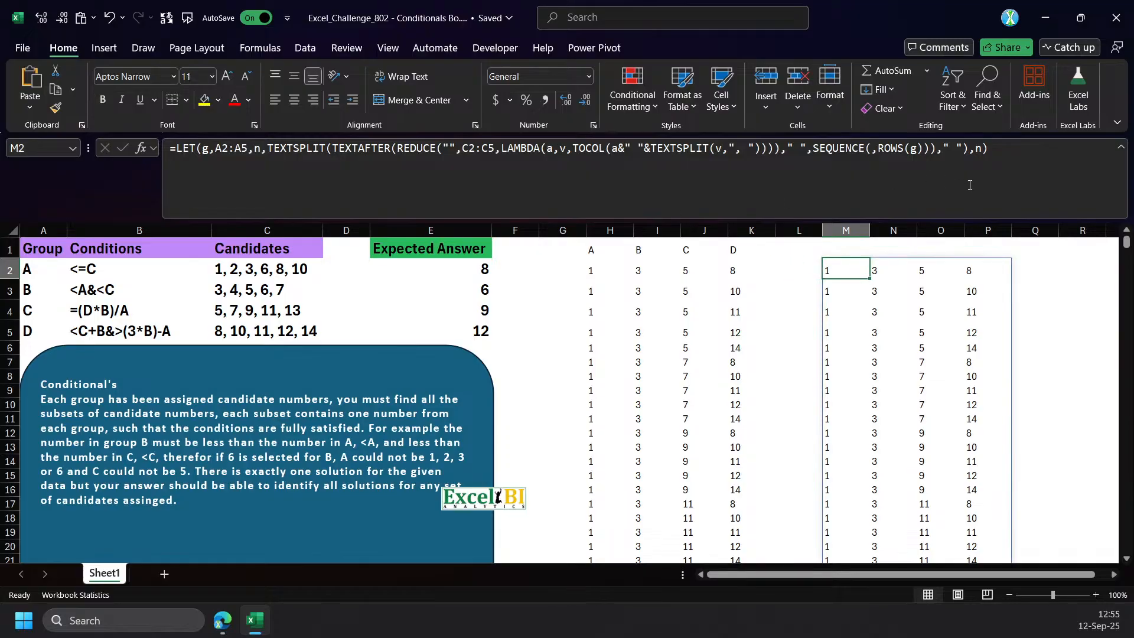
left_click(981, 151)
double_click(981, 151)
left_click(122, 310)
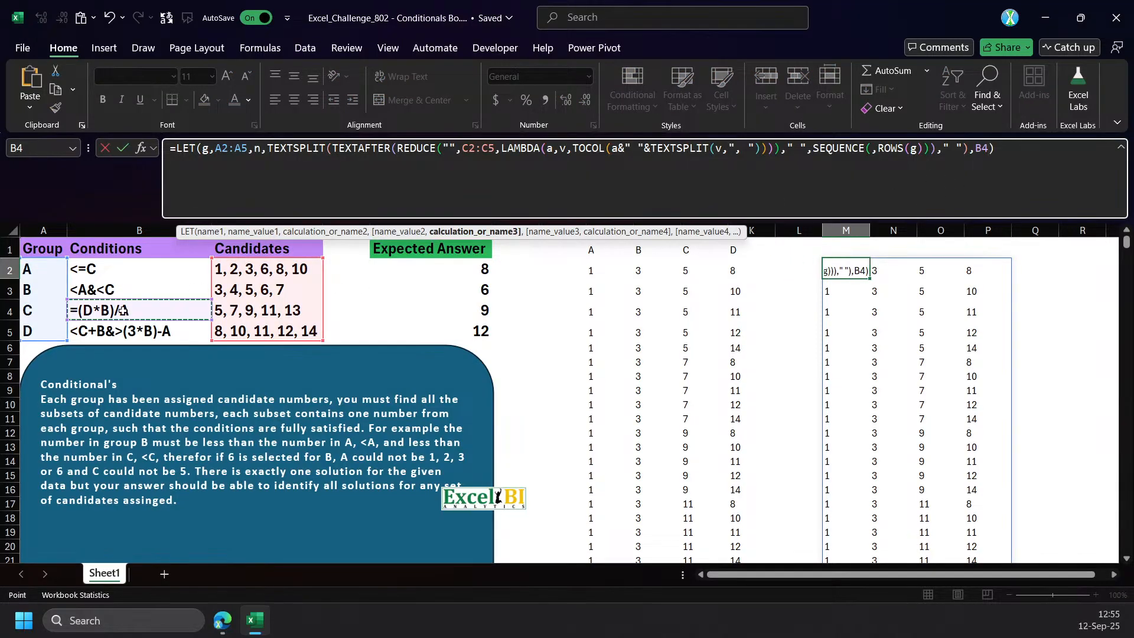
key("Return")
key("Up")
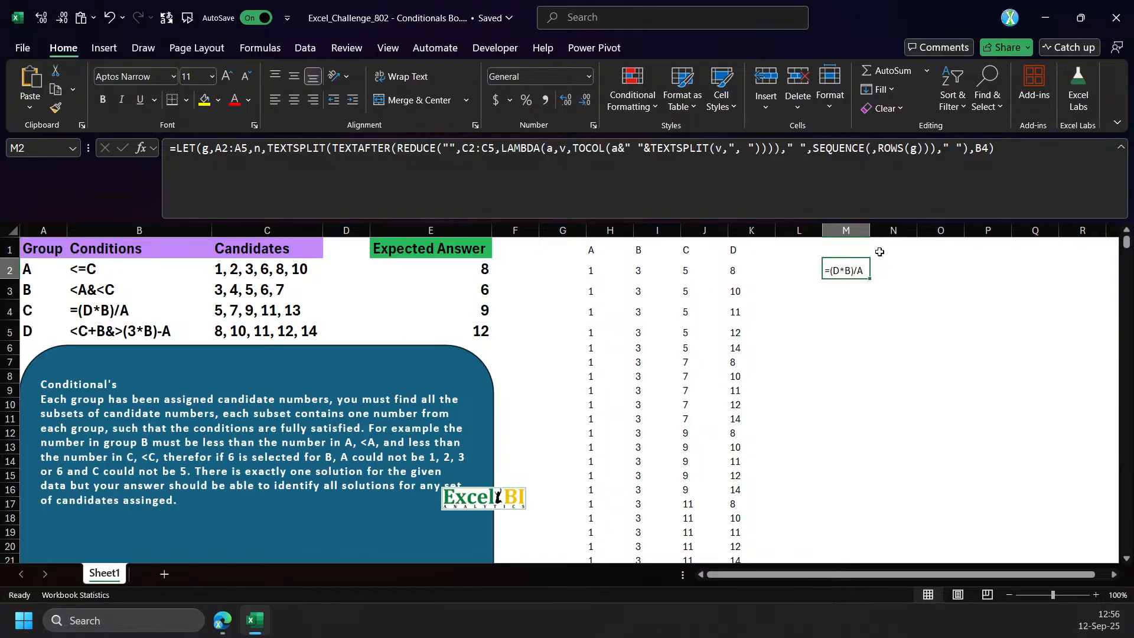
Insert a line break before the final B4 argument in the M2 formula and commit it.
left_click(970, 149)
key("alt+Return")
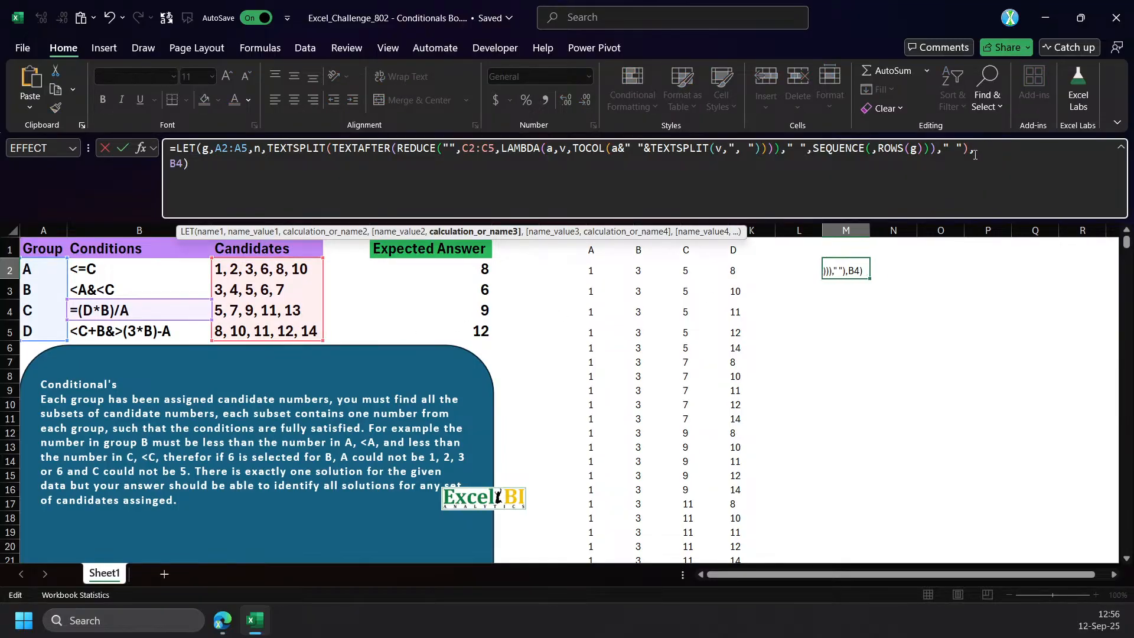
key("ctrl+Return")
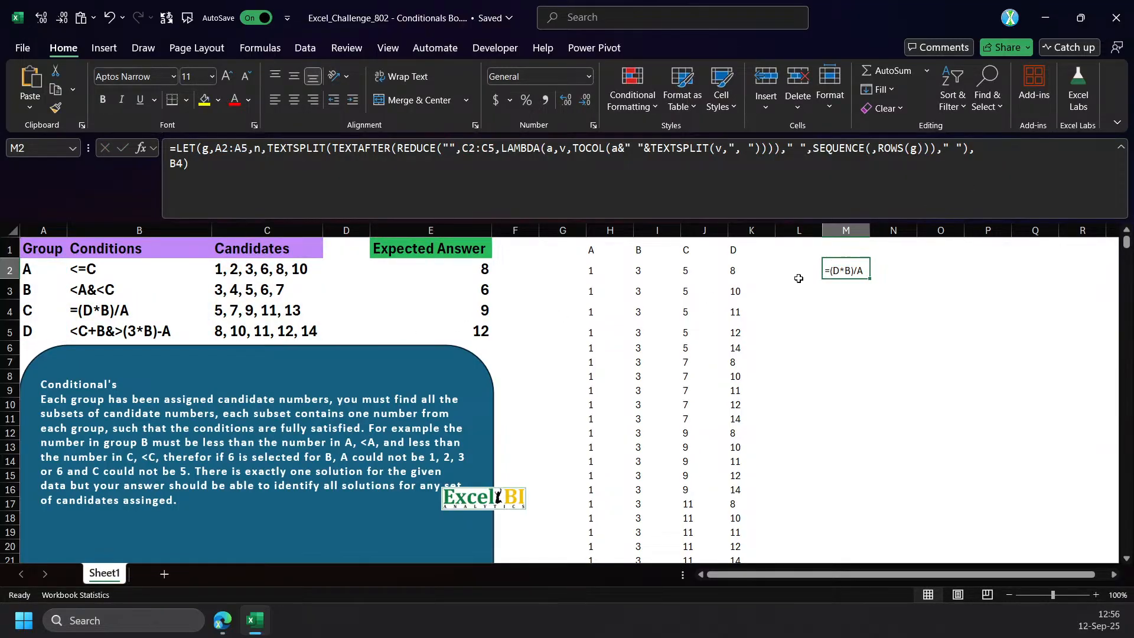
Examine the spilled combination columns D, B and A that the condition in M2 refers to.
left_click_drag(734, 273, 730, 432)
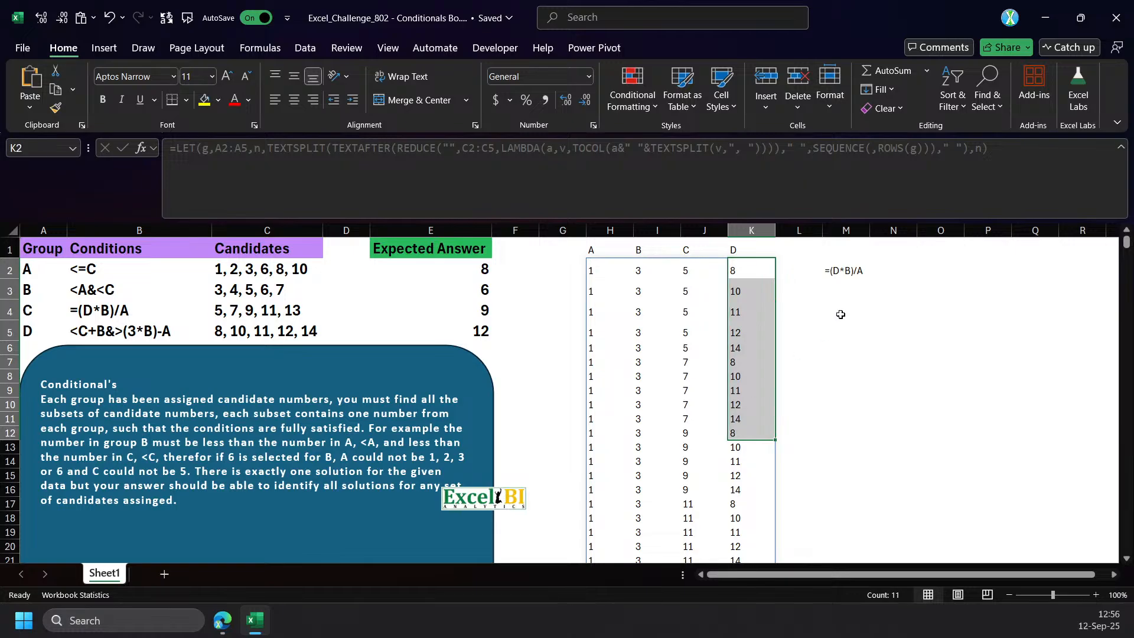
left_click_drag(649, 273, 636, 434)
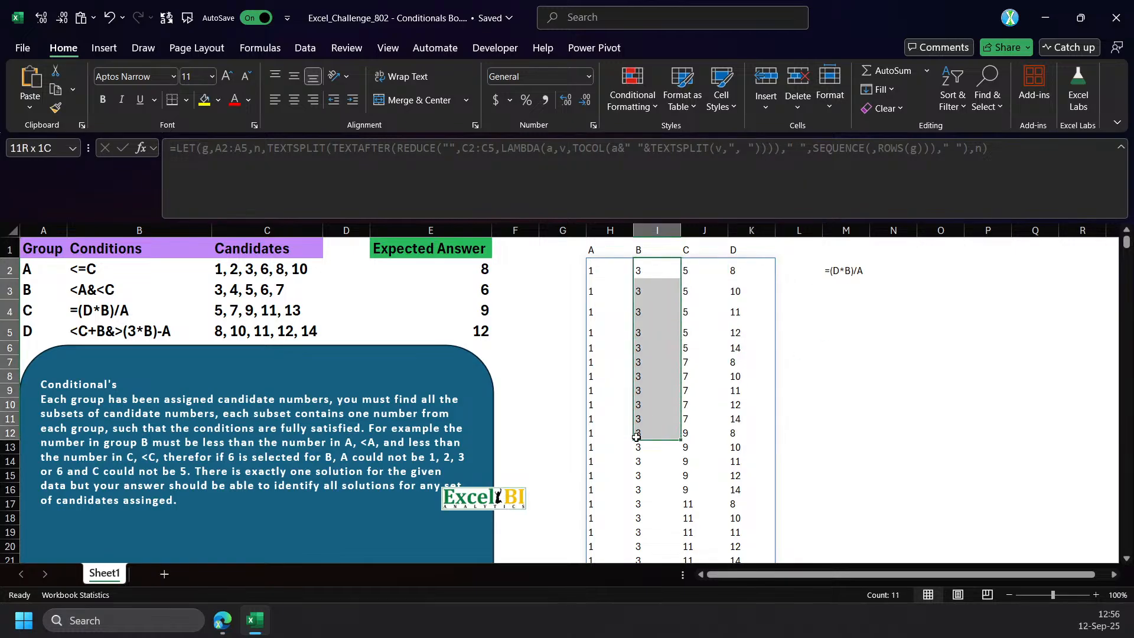
left_click(857, 275)
left_click_drag(590, 271, 591, 435)
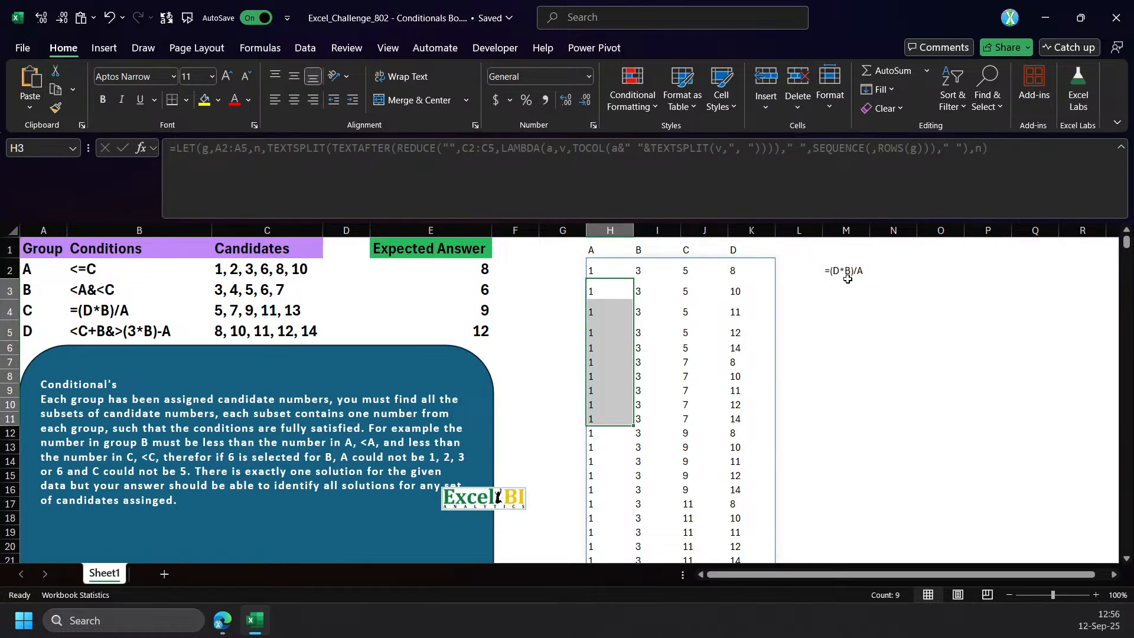
left_click(845, 272)
left_click(219, 179)
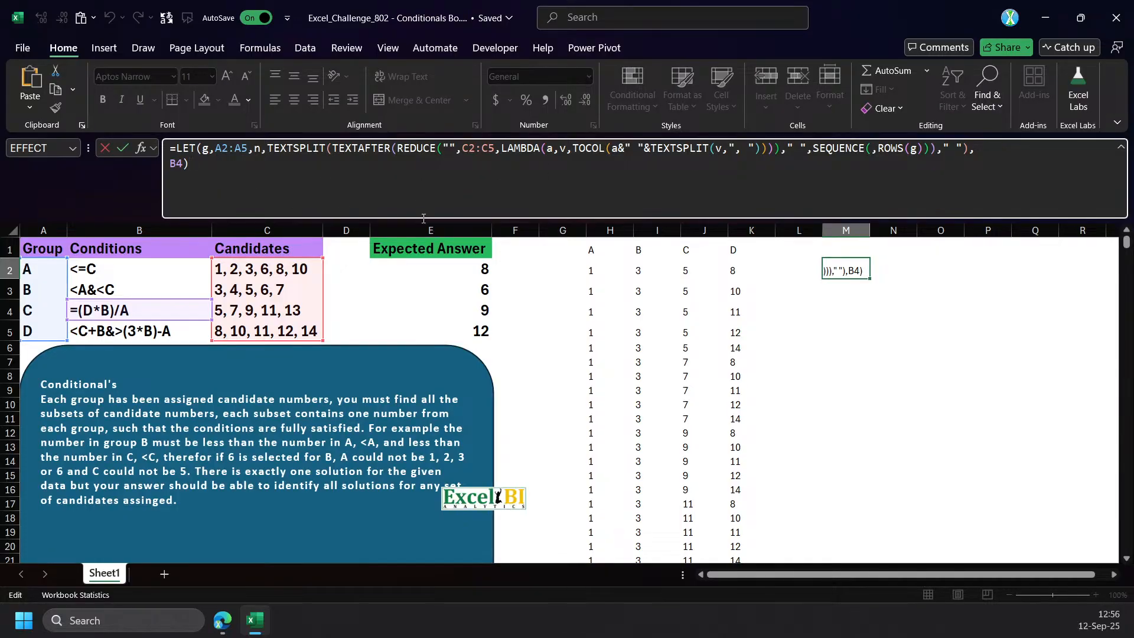
key("BackSpace")
key("BackSpace")
key("BackSpace")
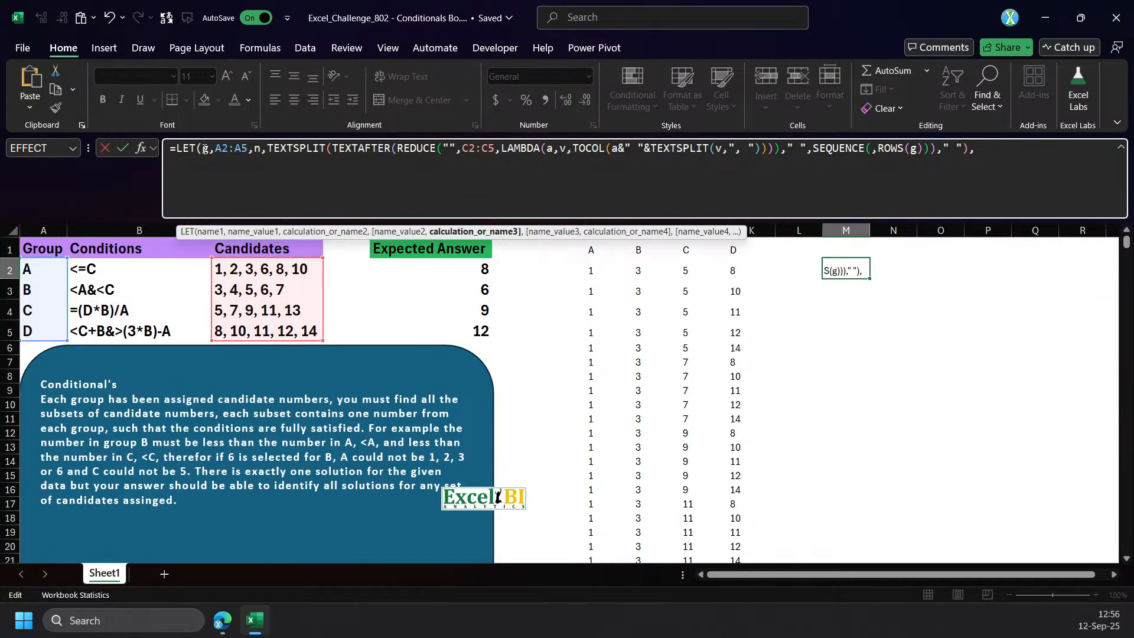
key("Escape")
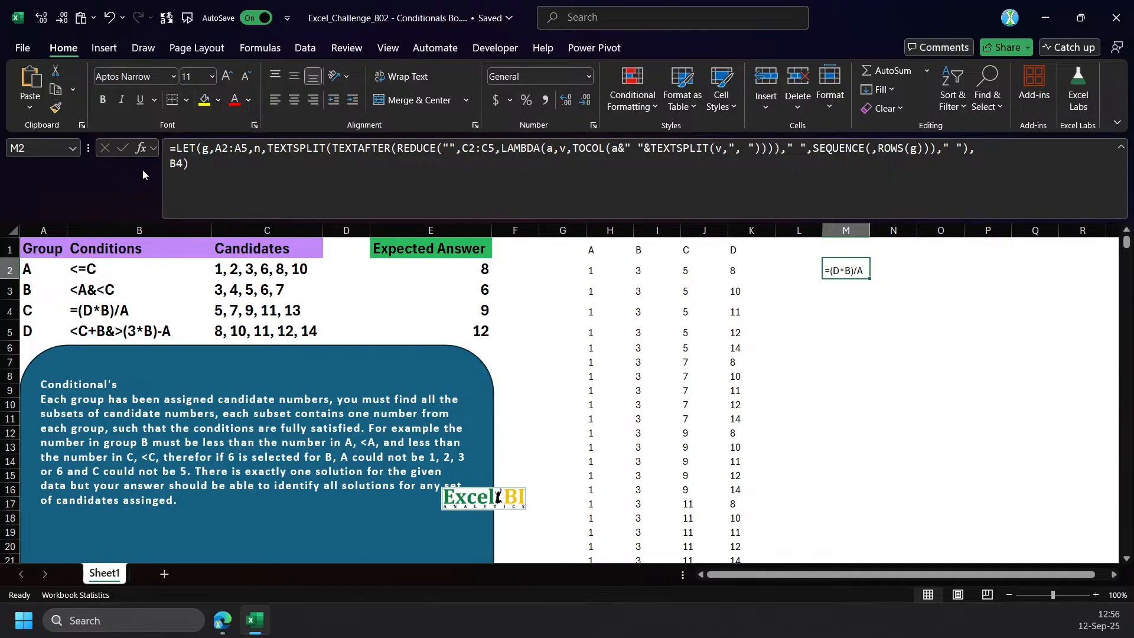
Wrap B4 in the M2 formula with REGEXEXTRACT, using the pattern "\pl" and return mode 1, and commit it.
left_click(172, 163)
type("reg")
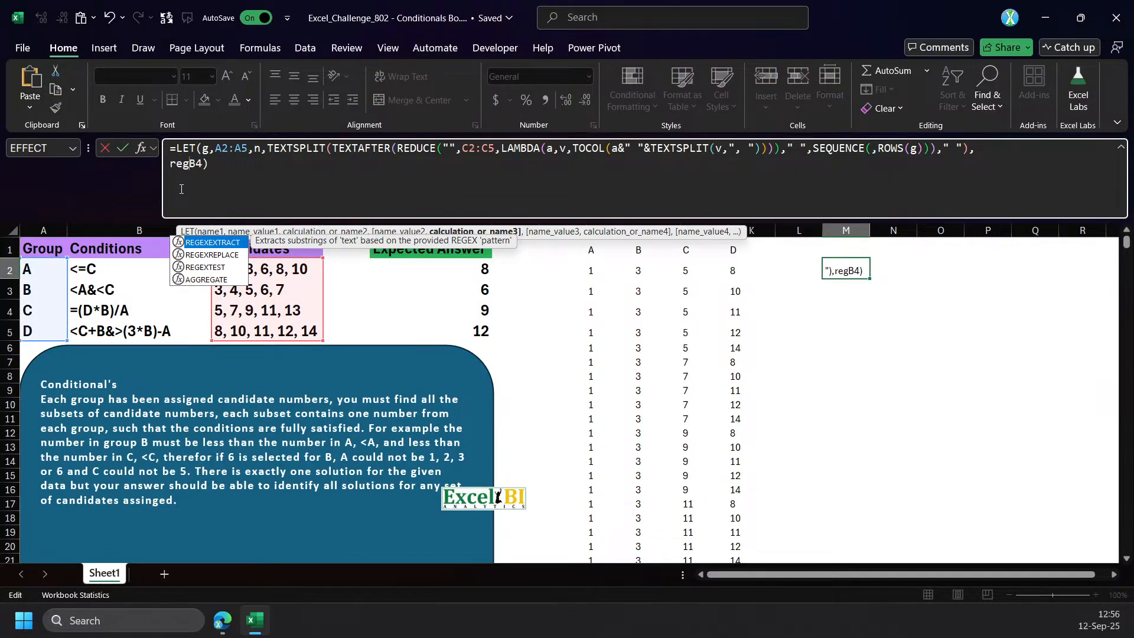
key("Tab")
type(",\"\\p")
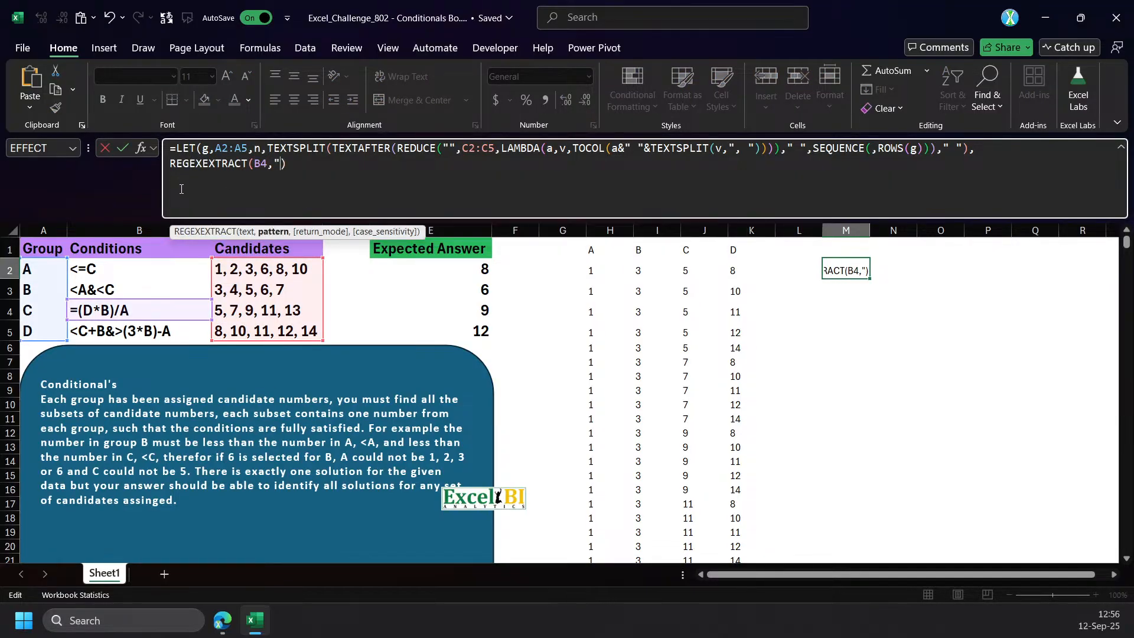
type("l\",1")
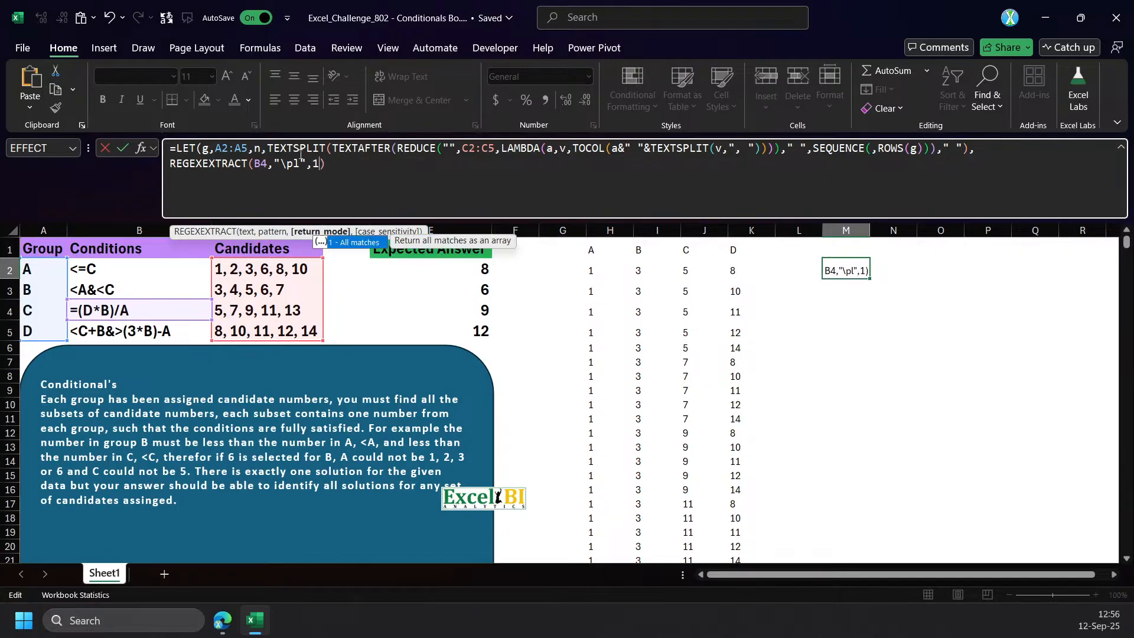
key("Return")
key("Return")
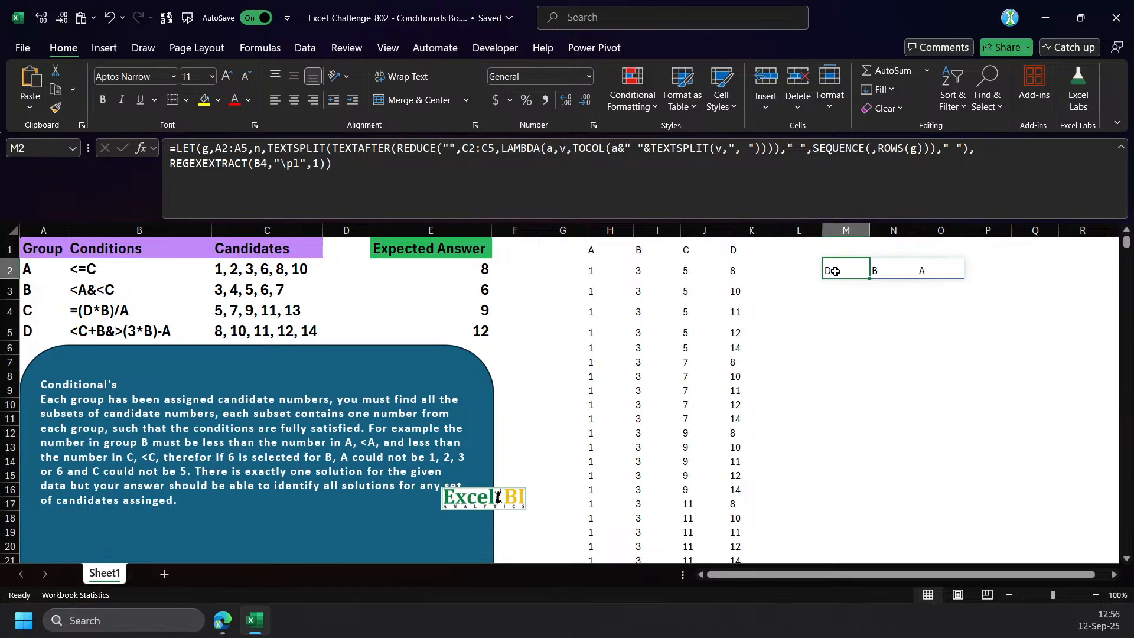
Define cd as C2:C5 in the M2 LET formula and use cd as the REDUCE array in place of the range.
left_click(257, 148)
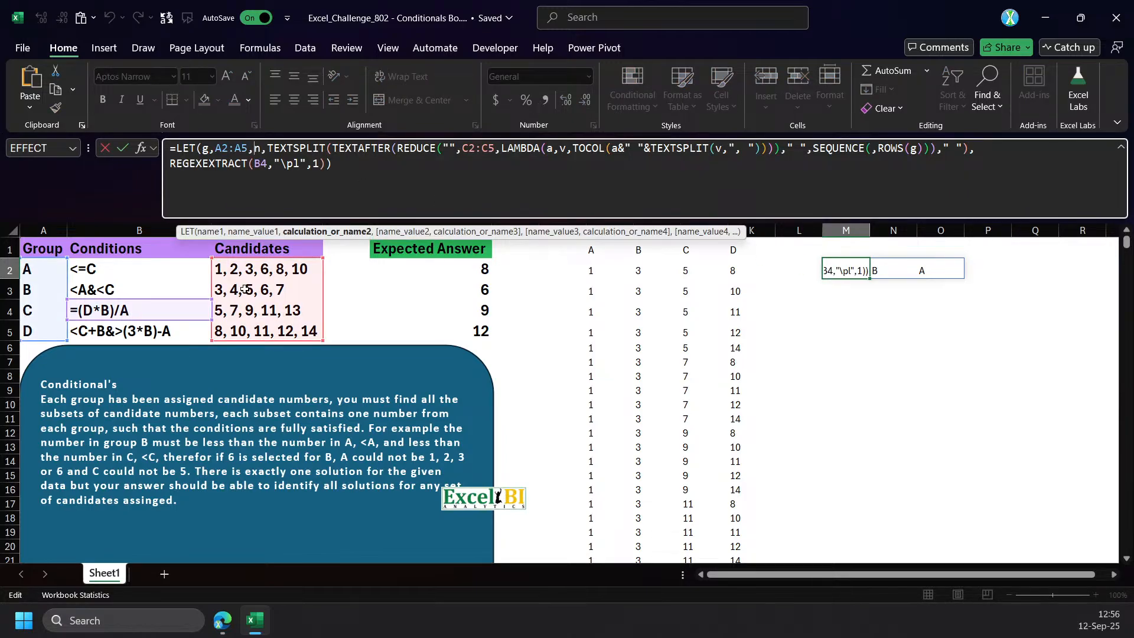
double_click(488, 152)
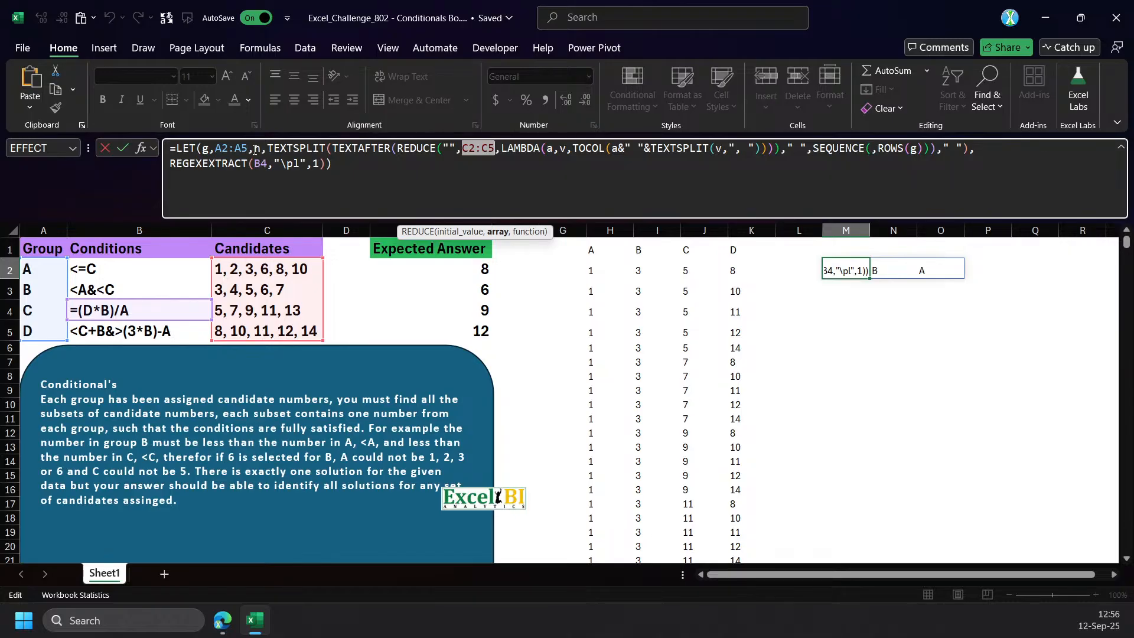
left_click(273, 166)
type("c")
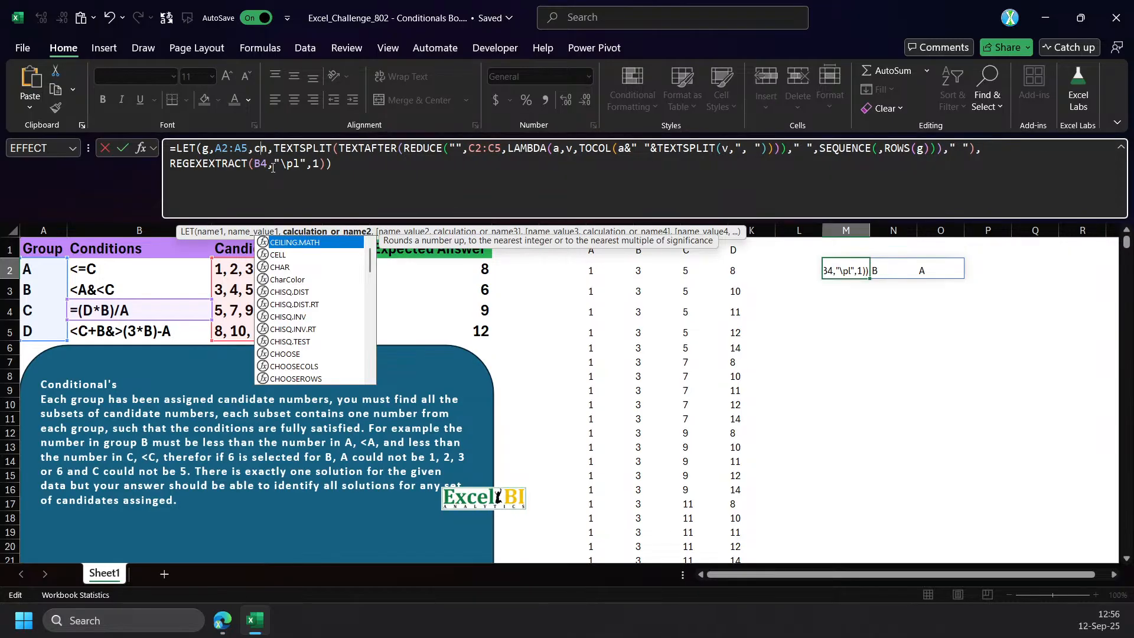
type("d,C2:C5,")
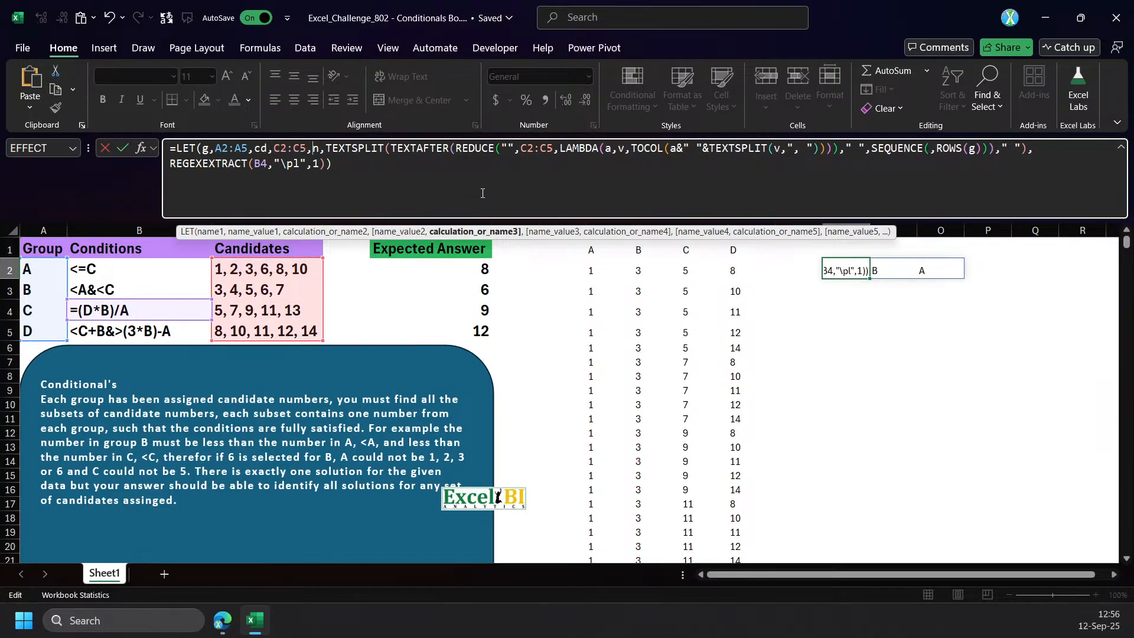
double_click(530, 148)
type("cd")
key("ctrl+Return")
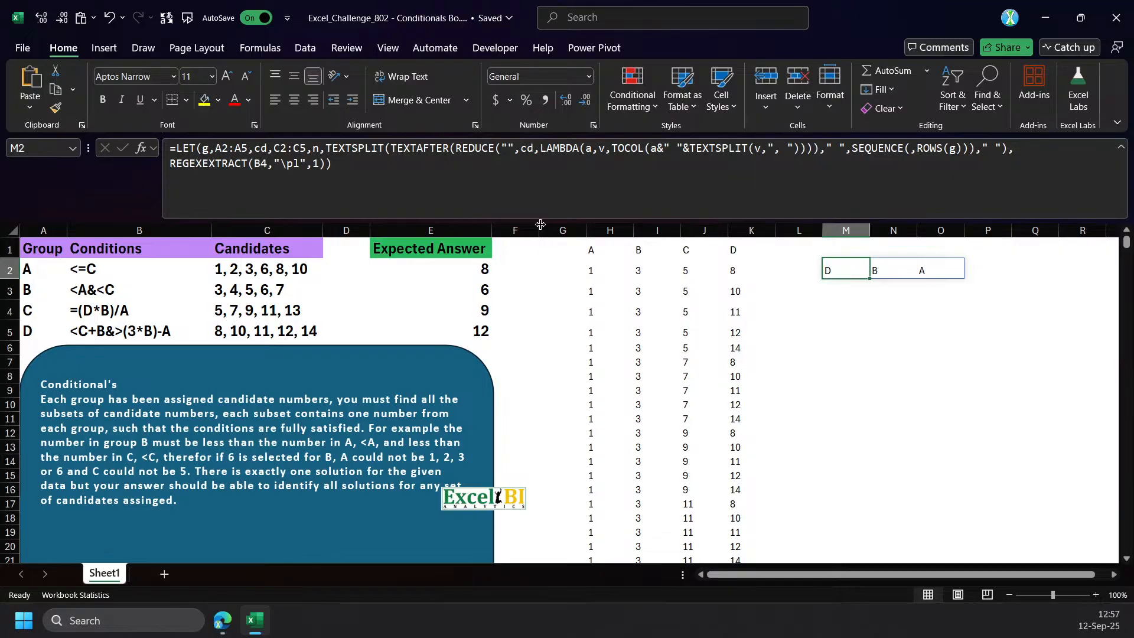
Define co as B4 in the M2 LET formula, use co as the REGEXEXTRACT text in place of the reference, and commit it.
double_click(832, 270)
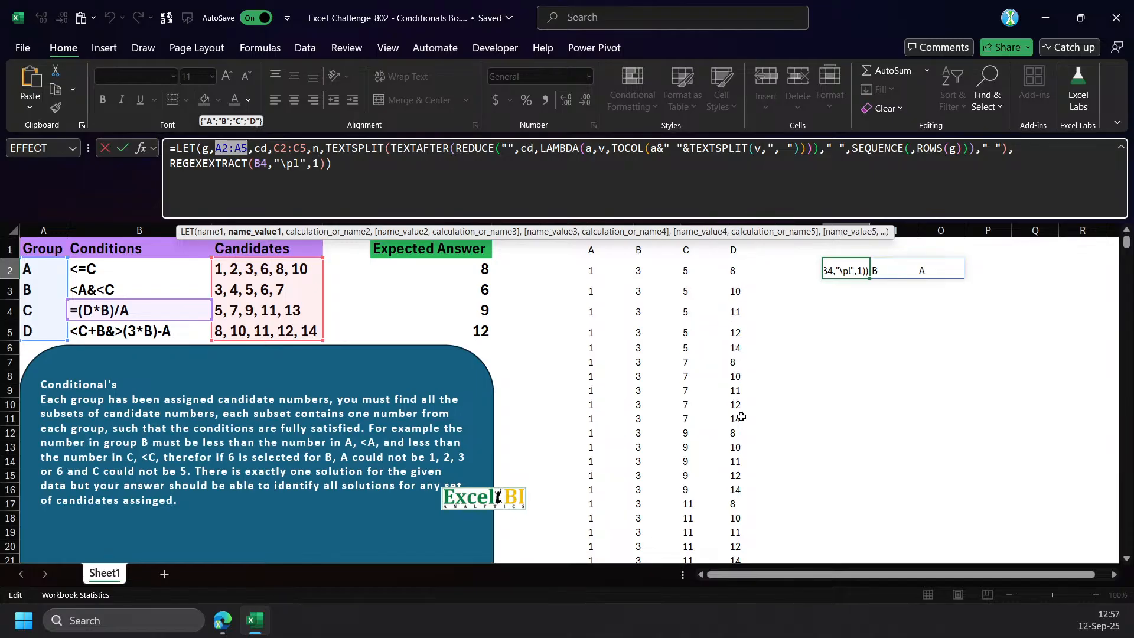
left_click(172, 166)
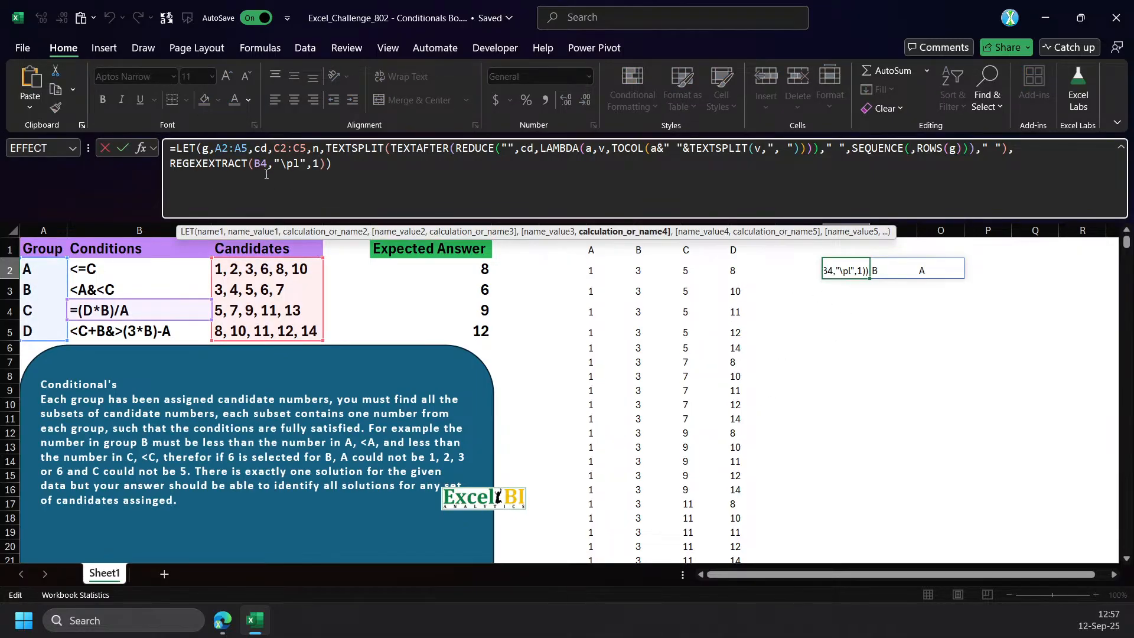
type("co,")
left_click(146, 313)
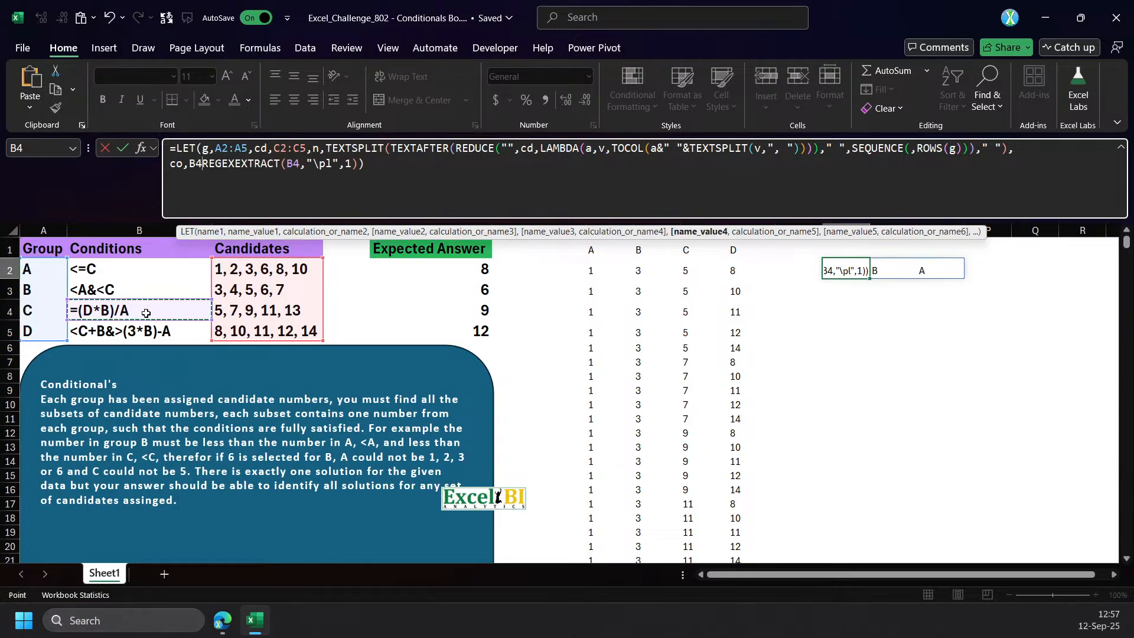
type(",")
double_click(303, 164)
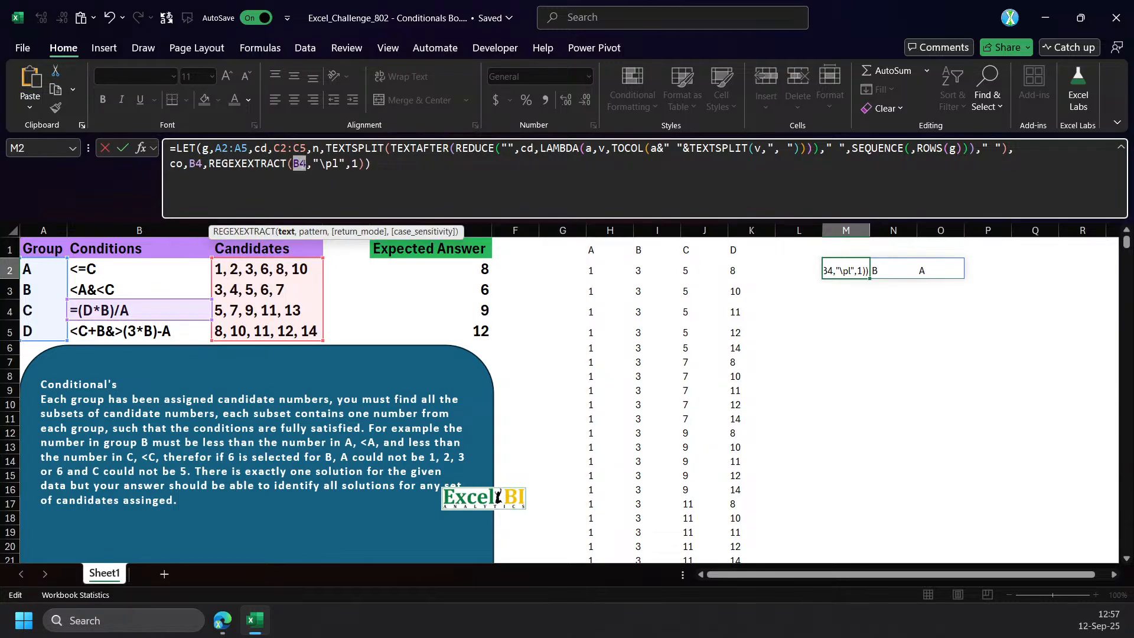
type("co")
key("Return")
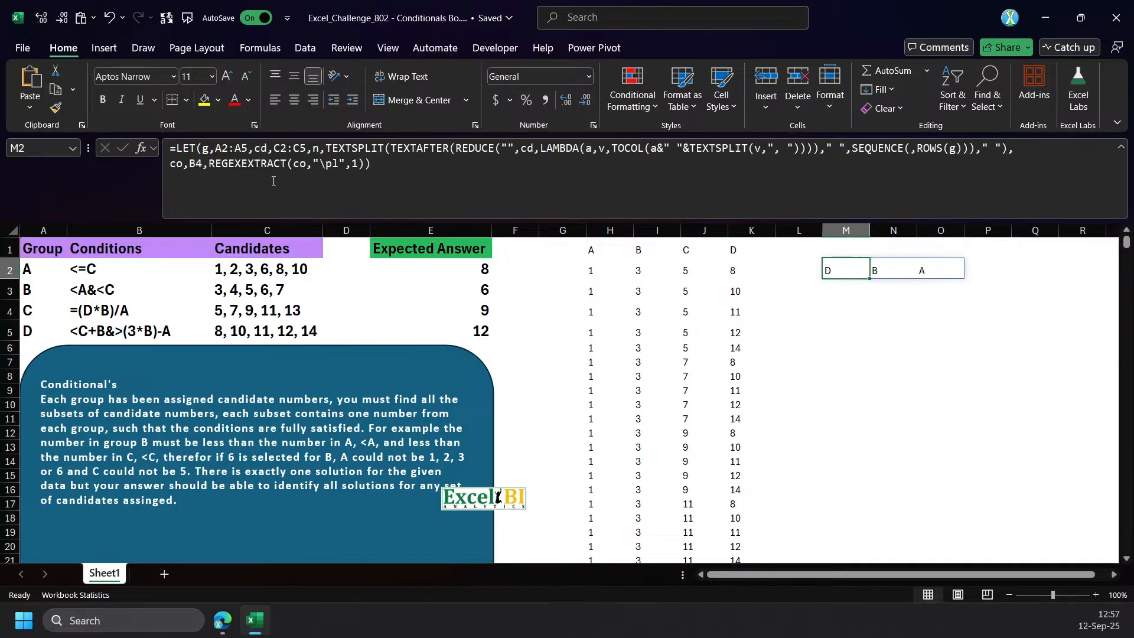
Wrap the REGEXEXTRACT call in the M2 formula with XMATCH, using g as the lookup array, and commit it.
left_click(215, 173)
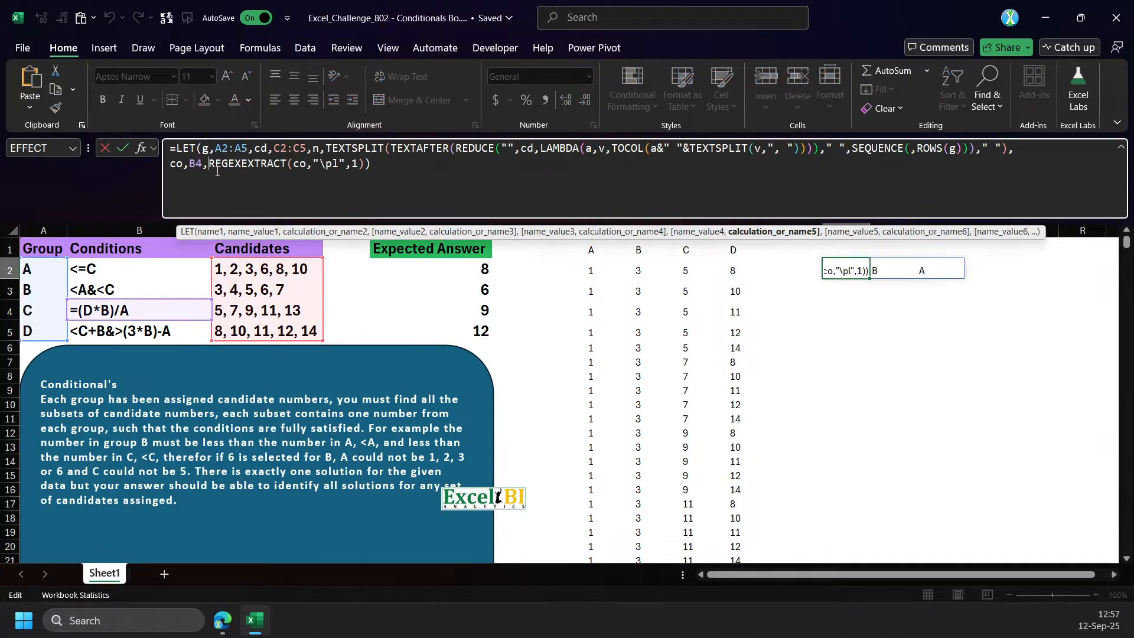
type("xm")
key("Tab")
key("End")
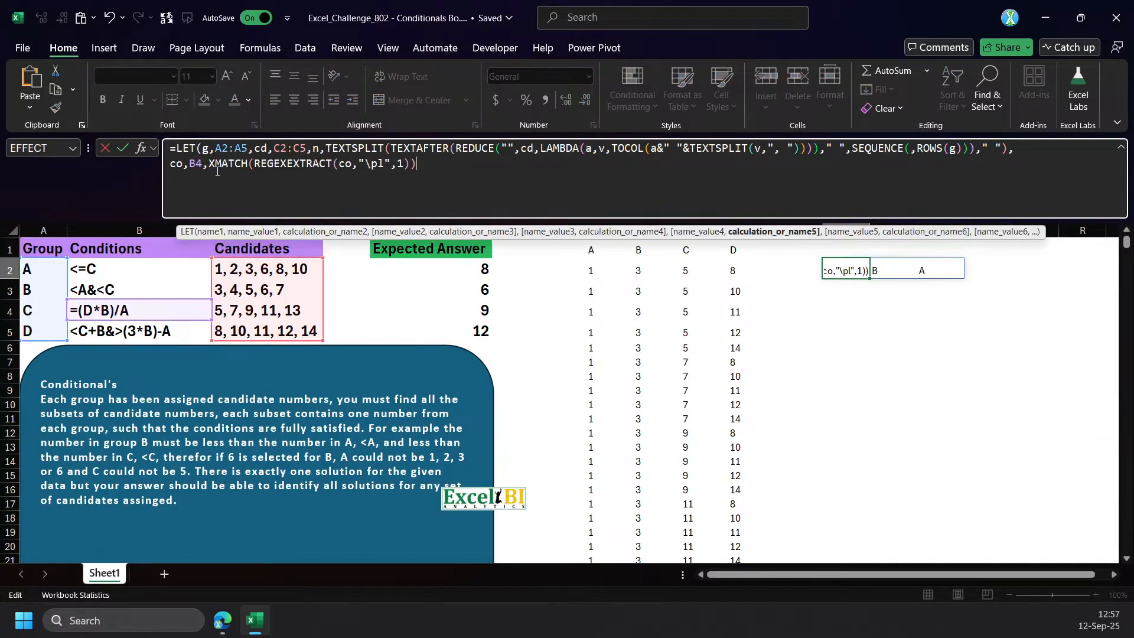
type(",g")
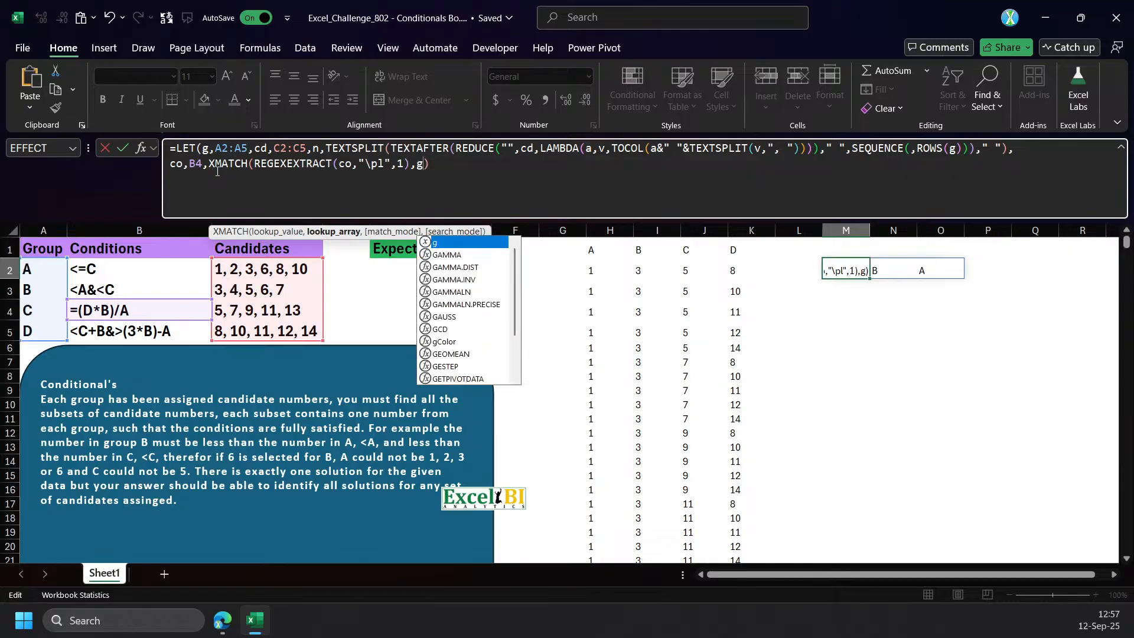
type(")")
key("ctrl+Return")
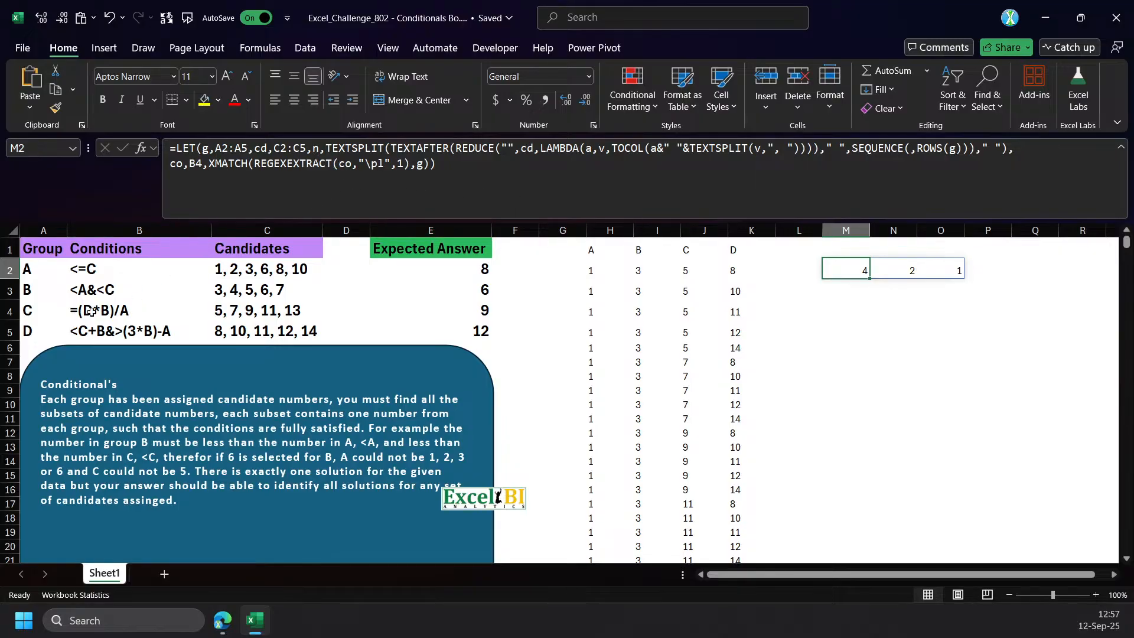
left_click(212, 166)
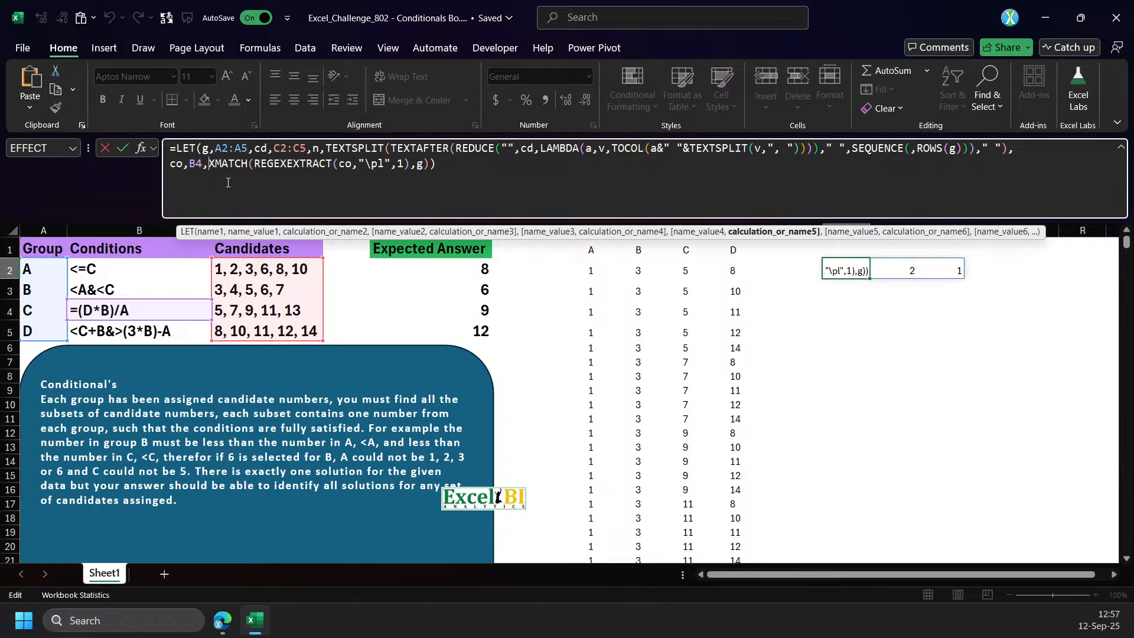
key("ctrl+Return")
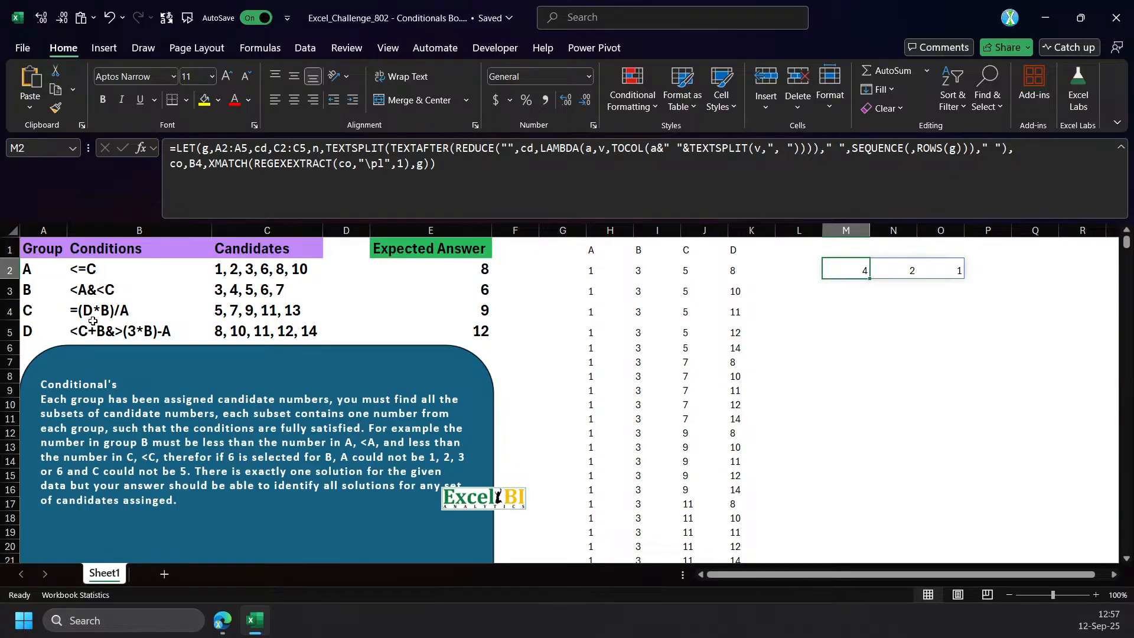
Start a REDUCE with initial value co around the REGEXEXTRACT call in M2, removing the XMATCH function name and its opening parenthesis.
left_click(211, 164)
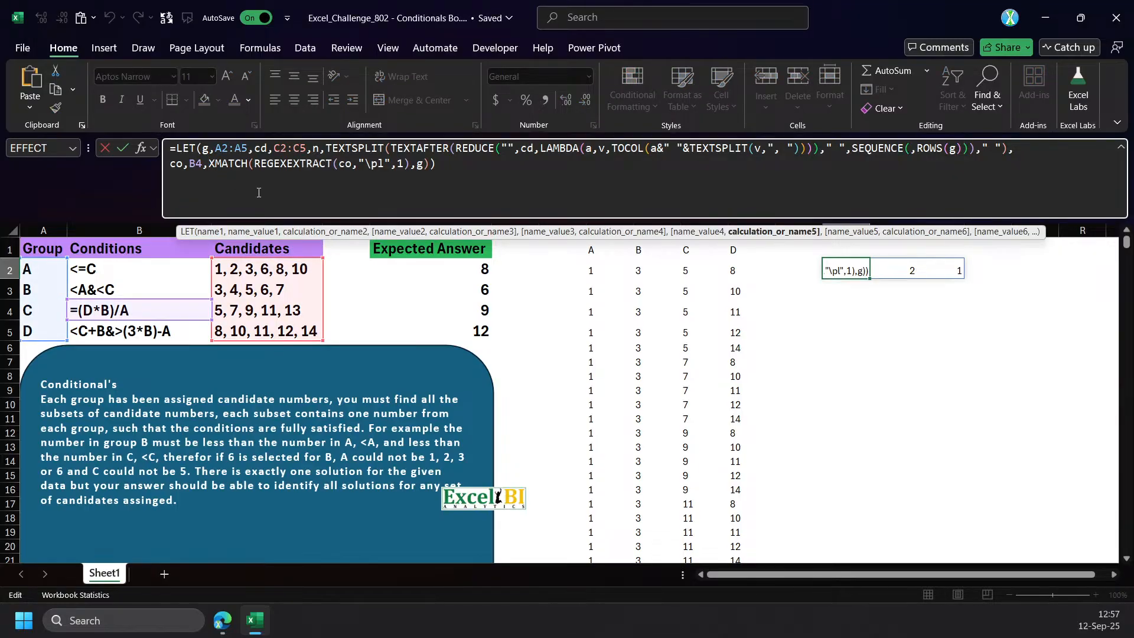
type("re")
key("Tab")
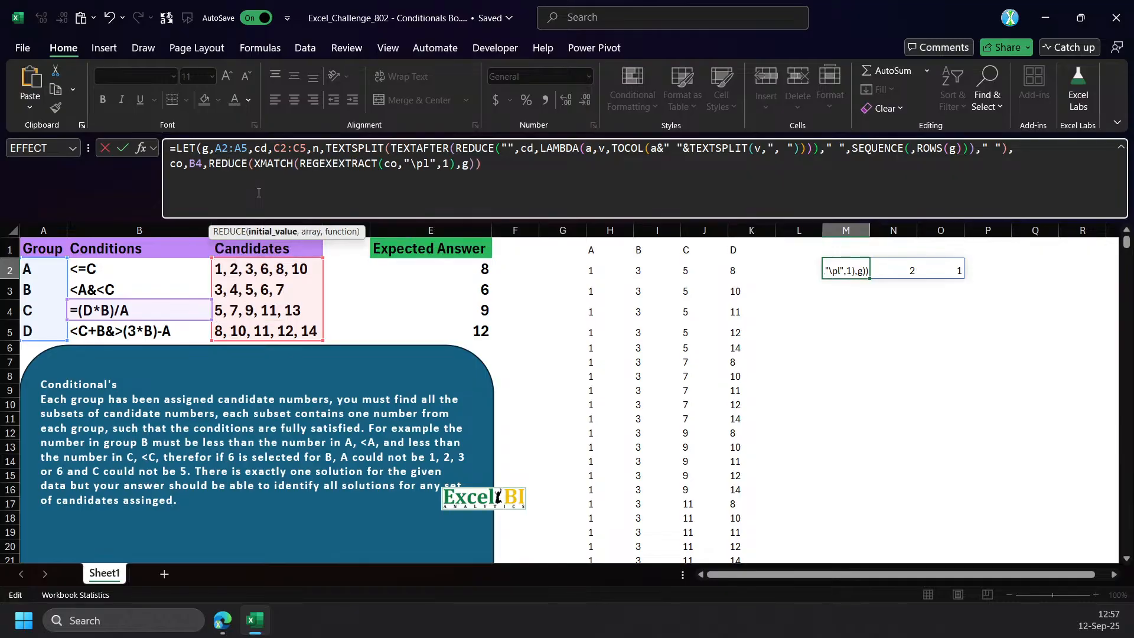
type("co,")
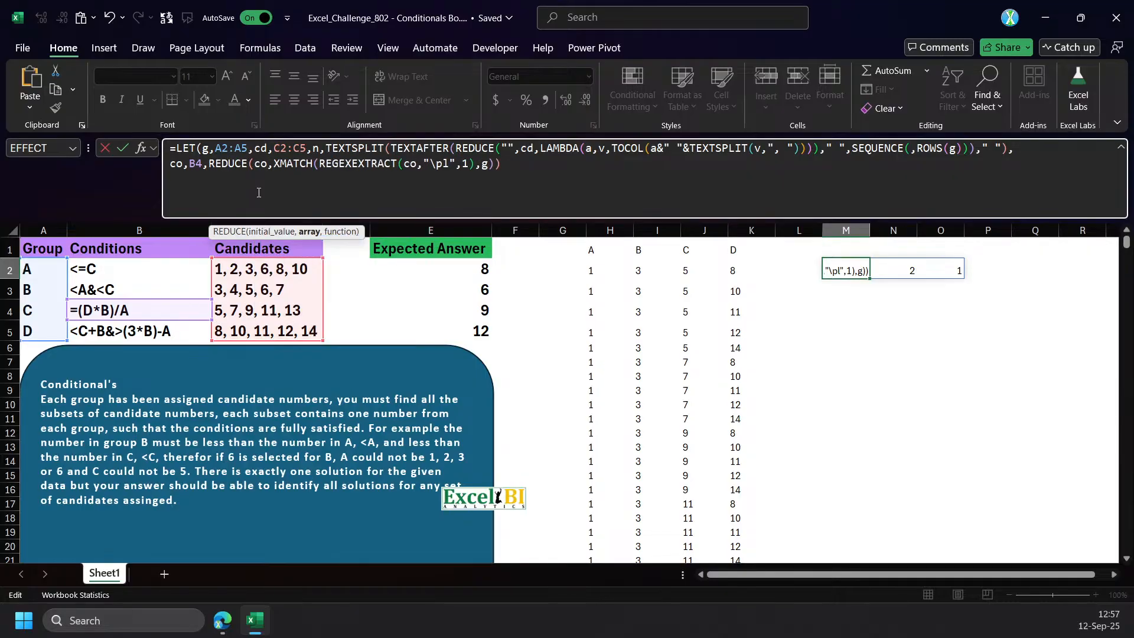
left_click(317, 234)
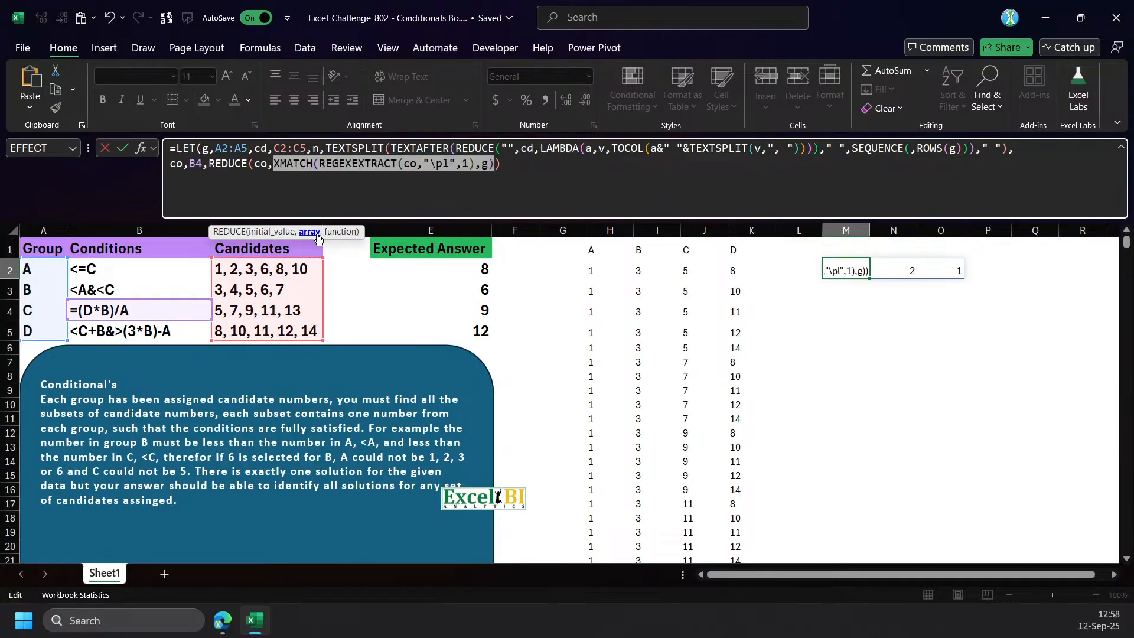
left_click(495, 165)
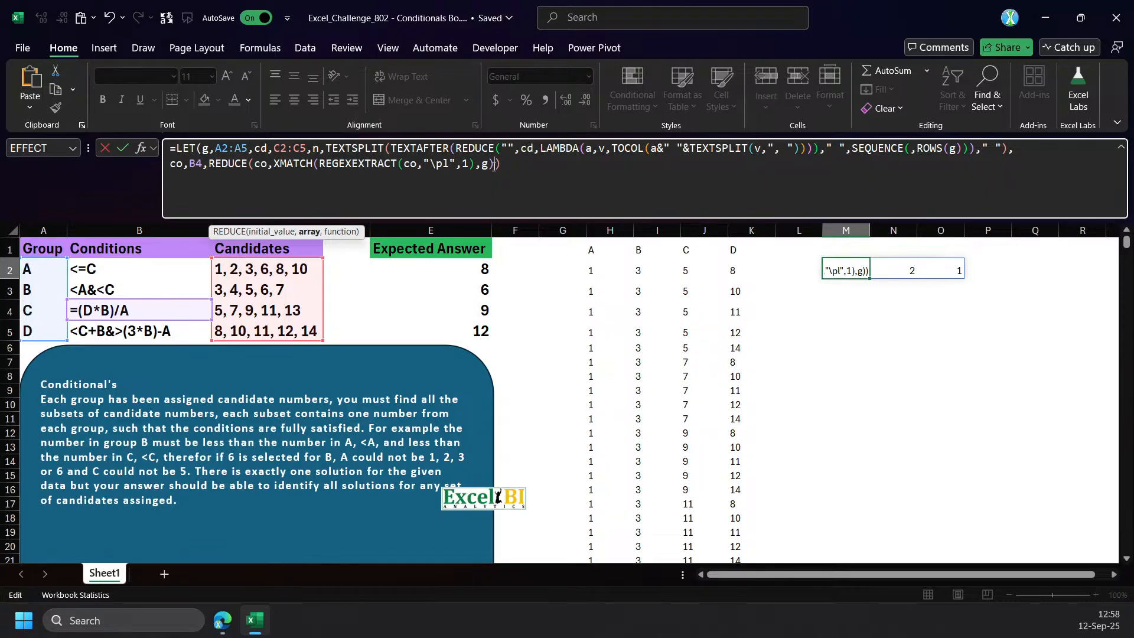
double_click(300, 164)
key("Delete")
key("Delete")
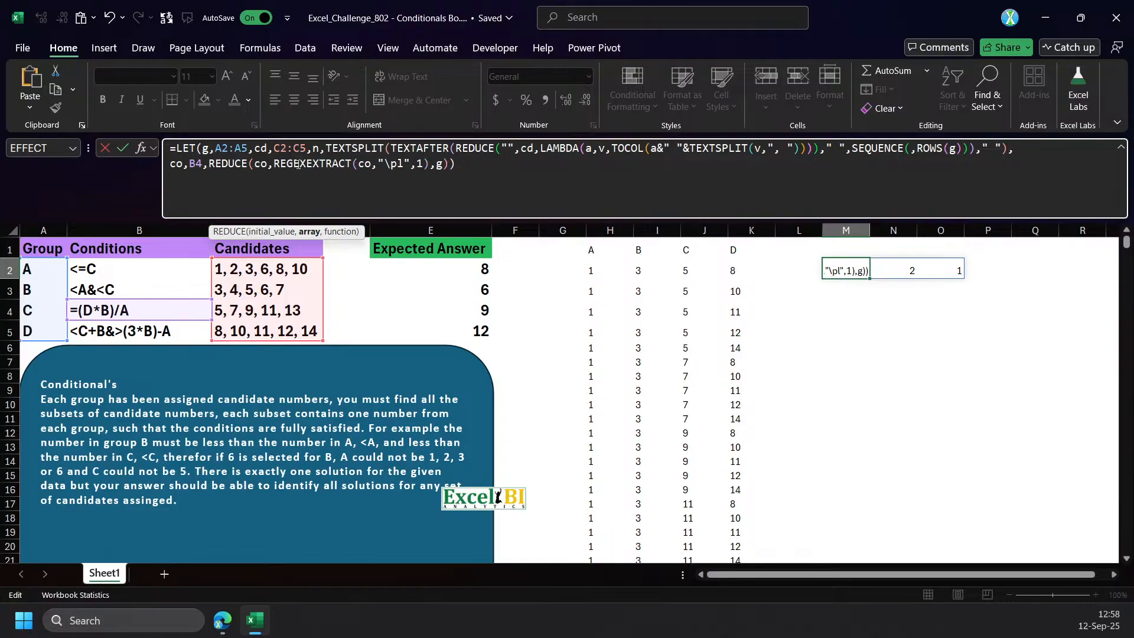
Replace the leftover g argument after REGEXEXTRACT with LAMBDA(a,v, and begin SUBSTITUTE with a as text and v as old text.
left_click(309, 232)
left_click_drag(430, 164, 479, 166)
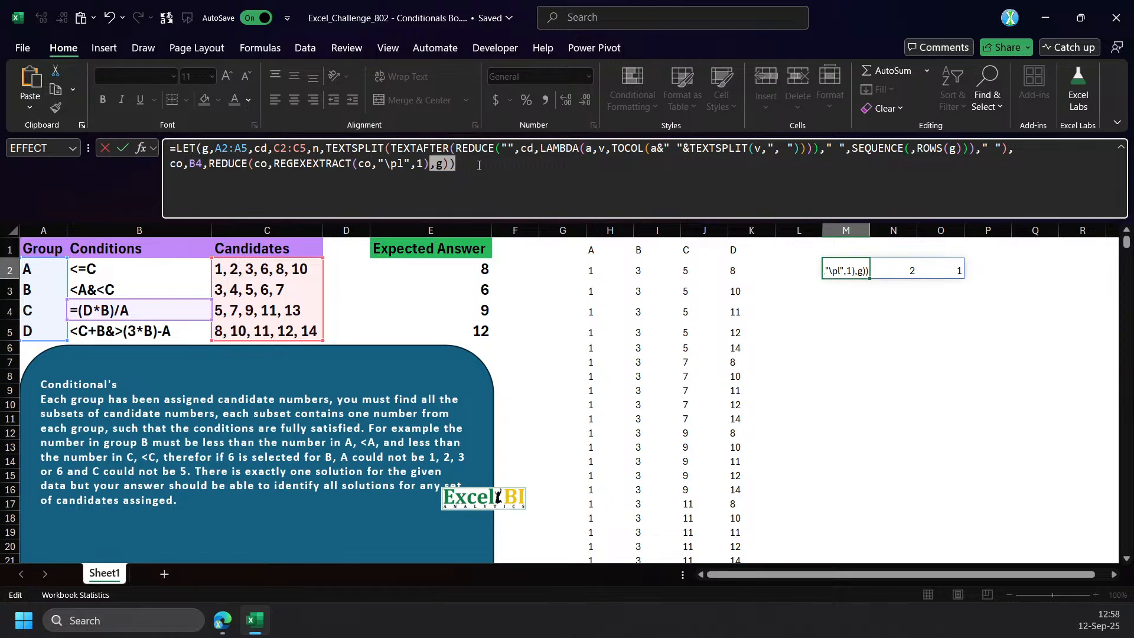
type(",")
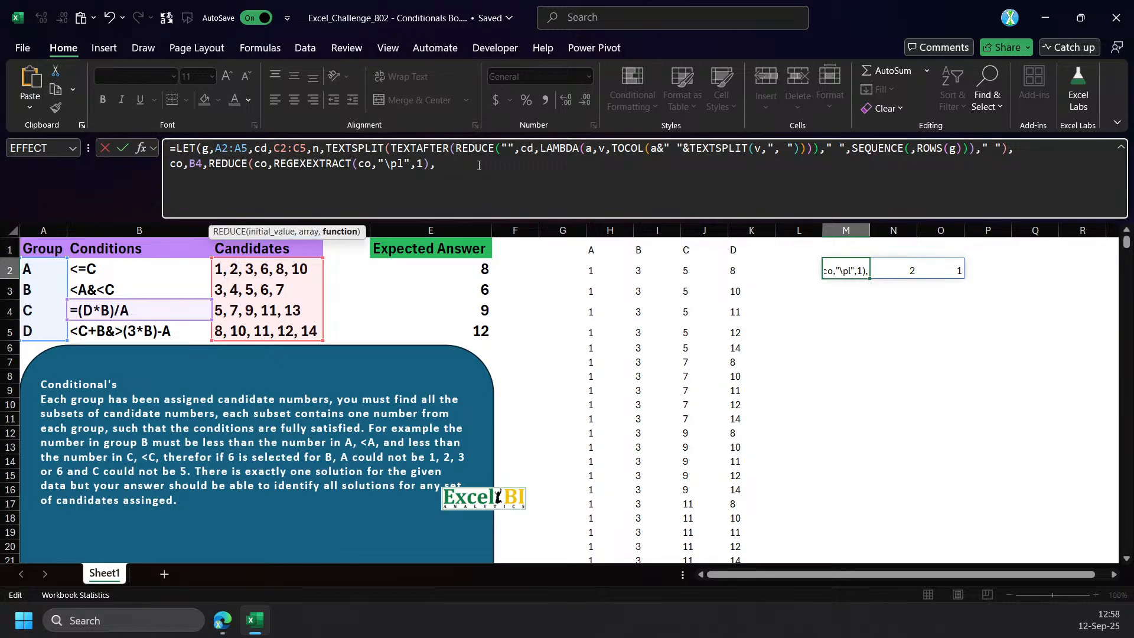
type("LAMBDA(a,v,")
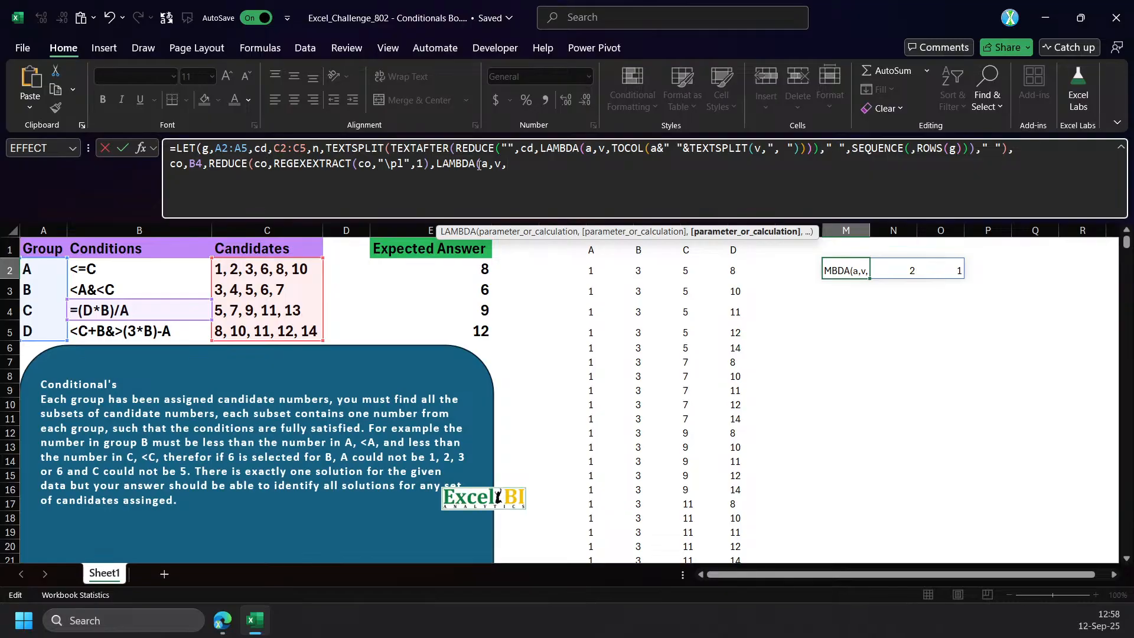
type("sub")
key("Tab")
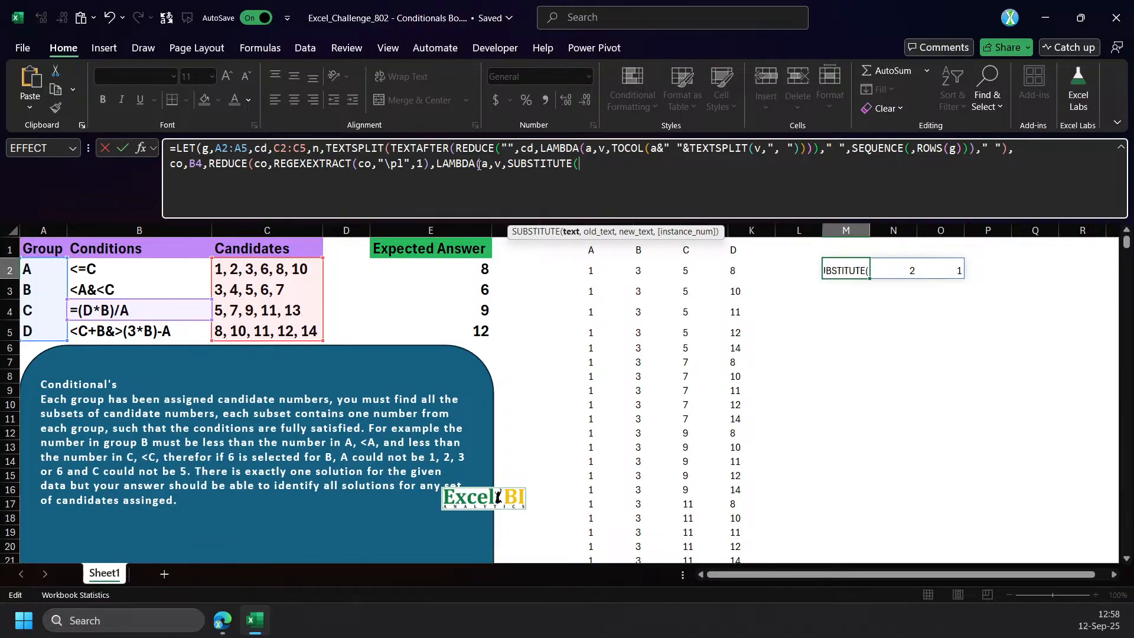
type("a,v")
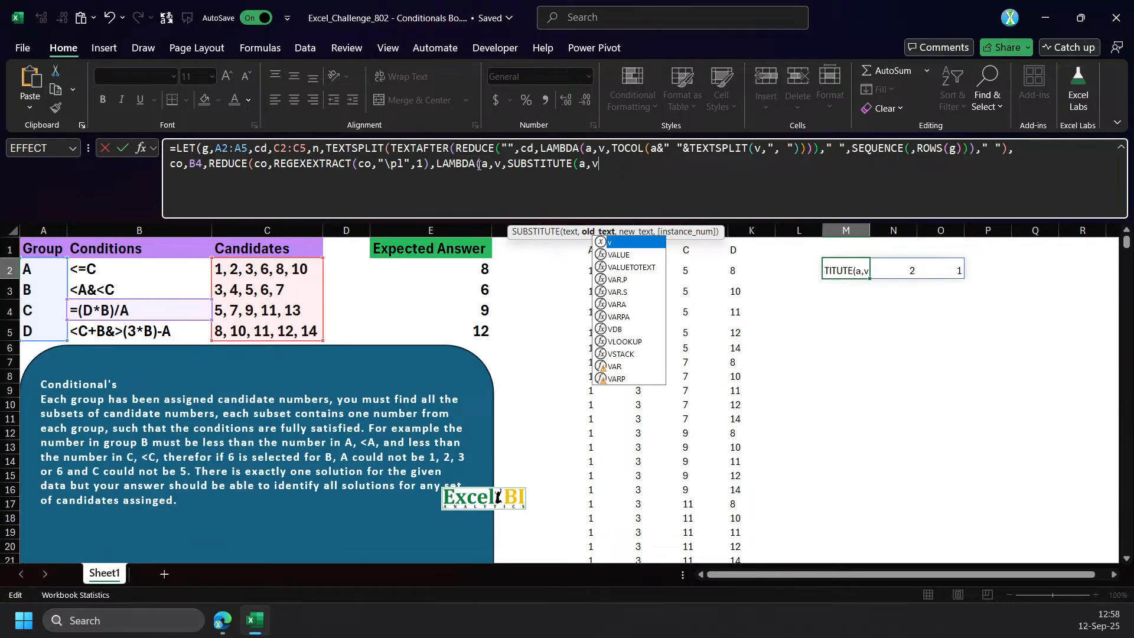
type(",")
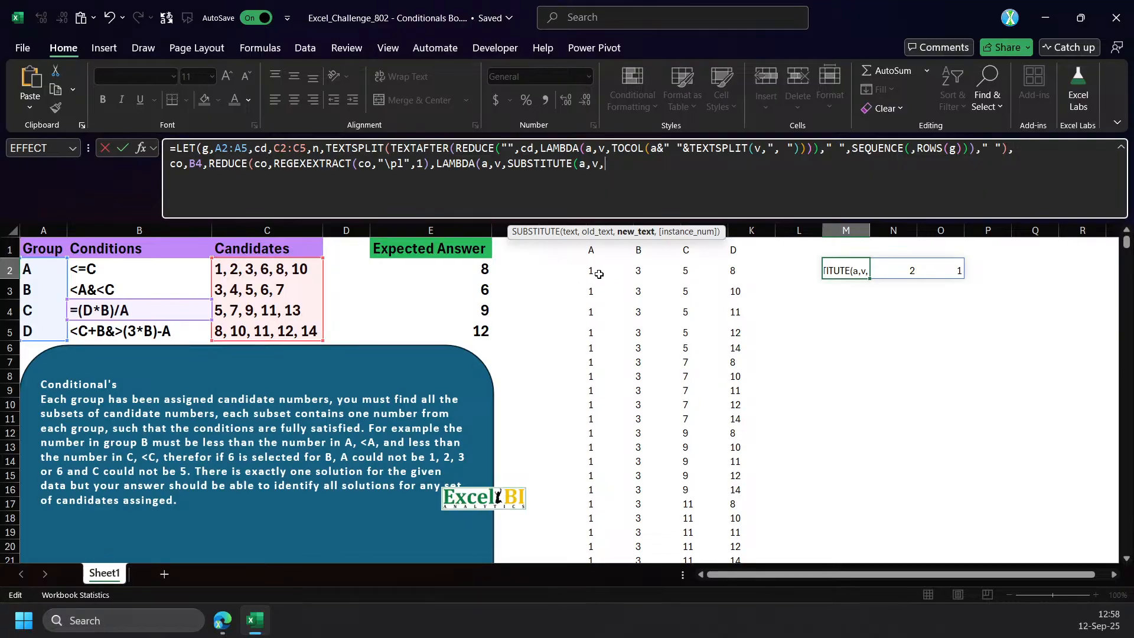
type("xlo")
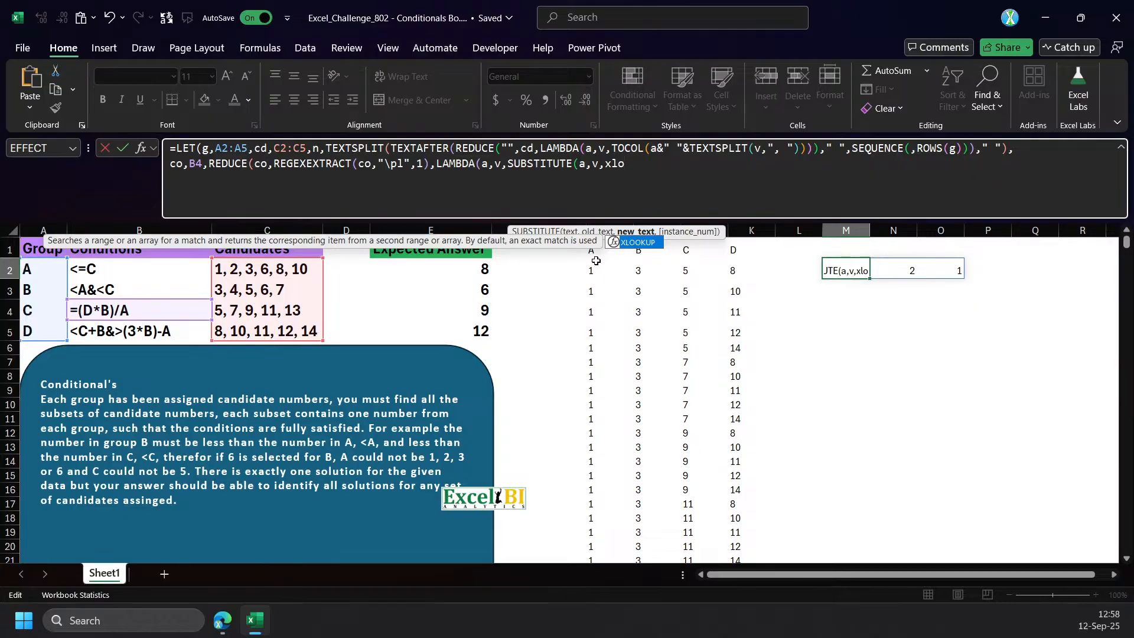
key("BackSpace")
key("BackSpace")
key("BackSpace")
Use INDEX(n,,XMATCH(v,g)) as the SUBSTITUTE new text in the M2 formula, close all functions and commit it.
type("index")
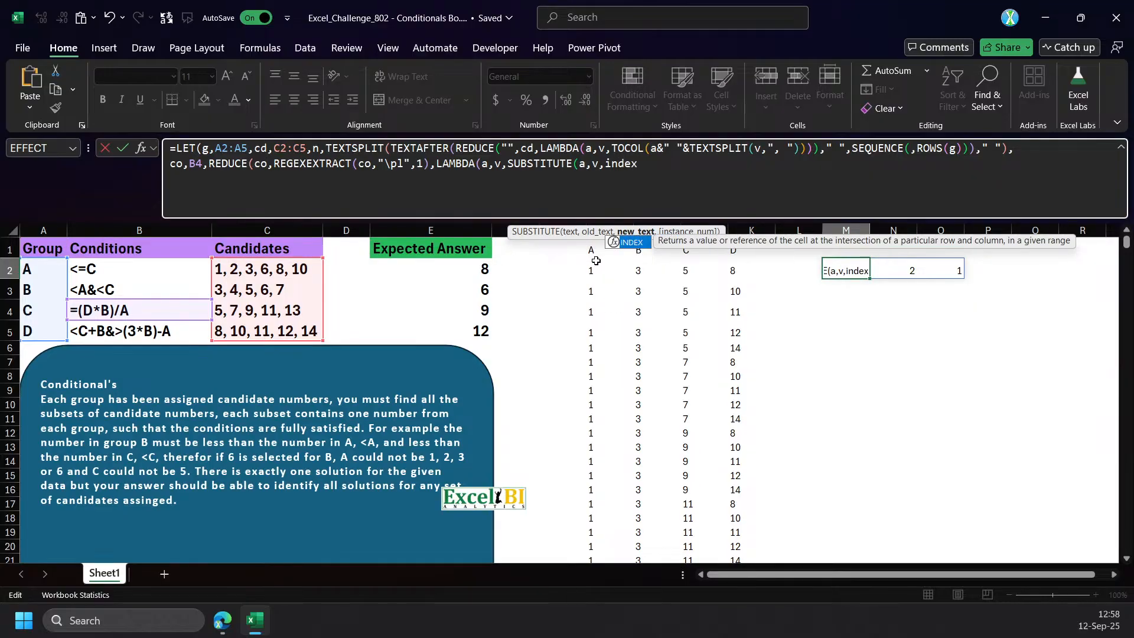
key("Tab")
type("n,")
left_click_drag(582, 267, 733, 390)
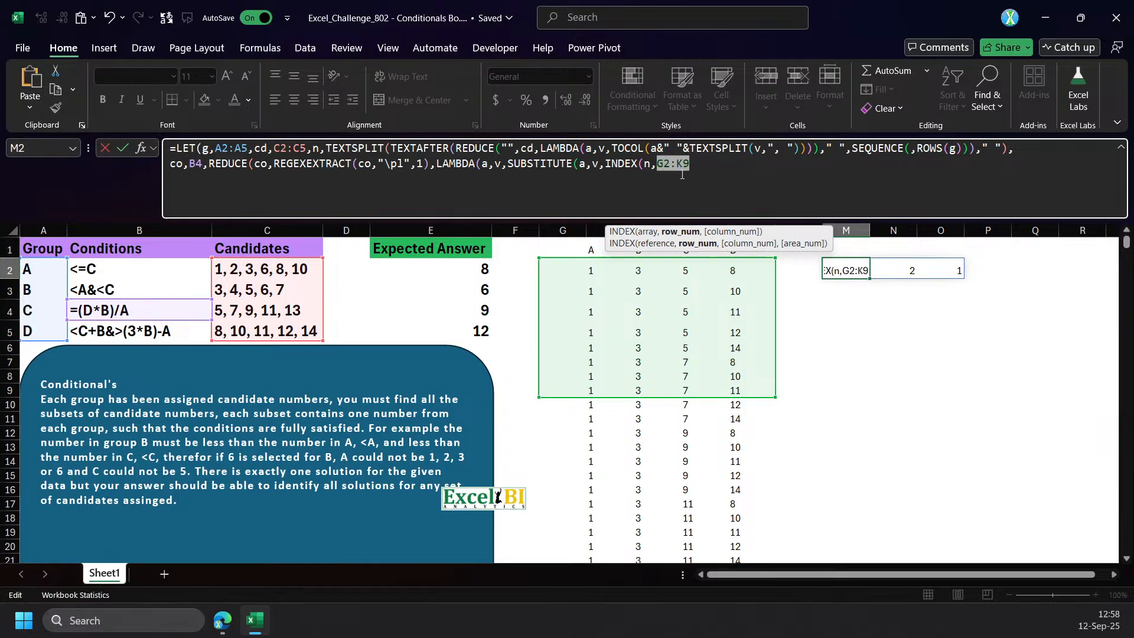
type(",")
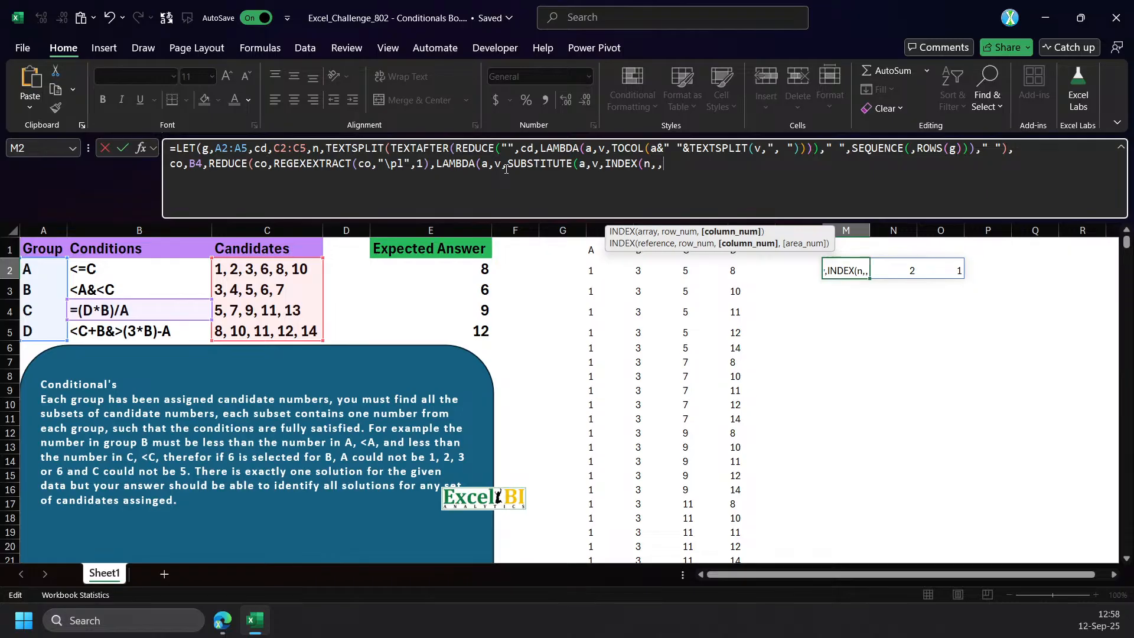
type("xm")
key("Tab")
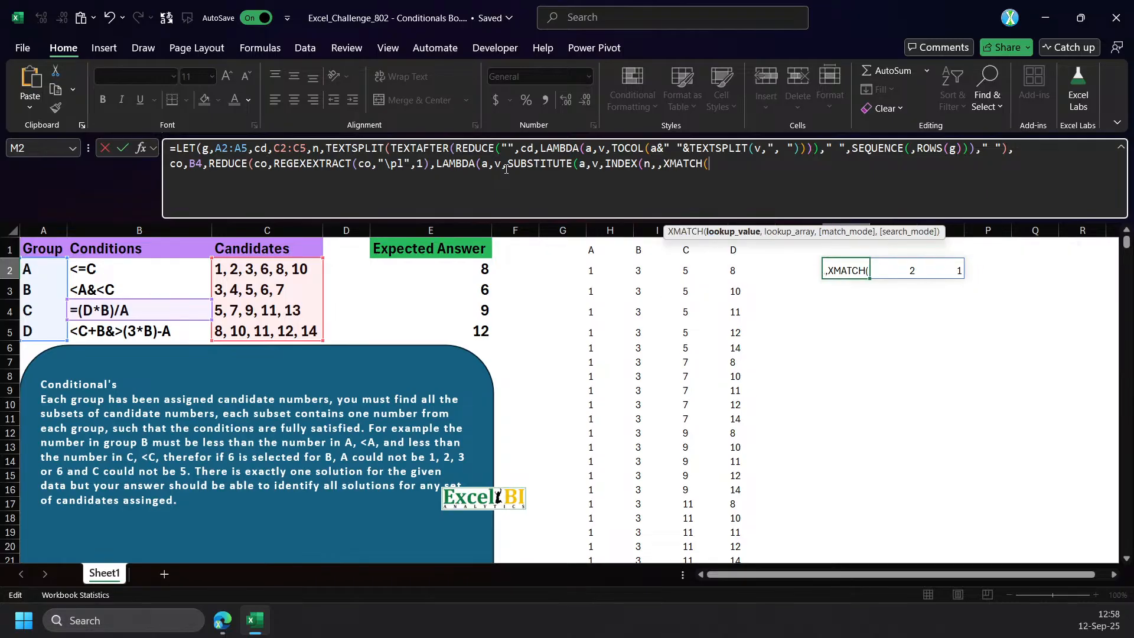
type("v")
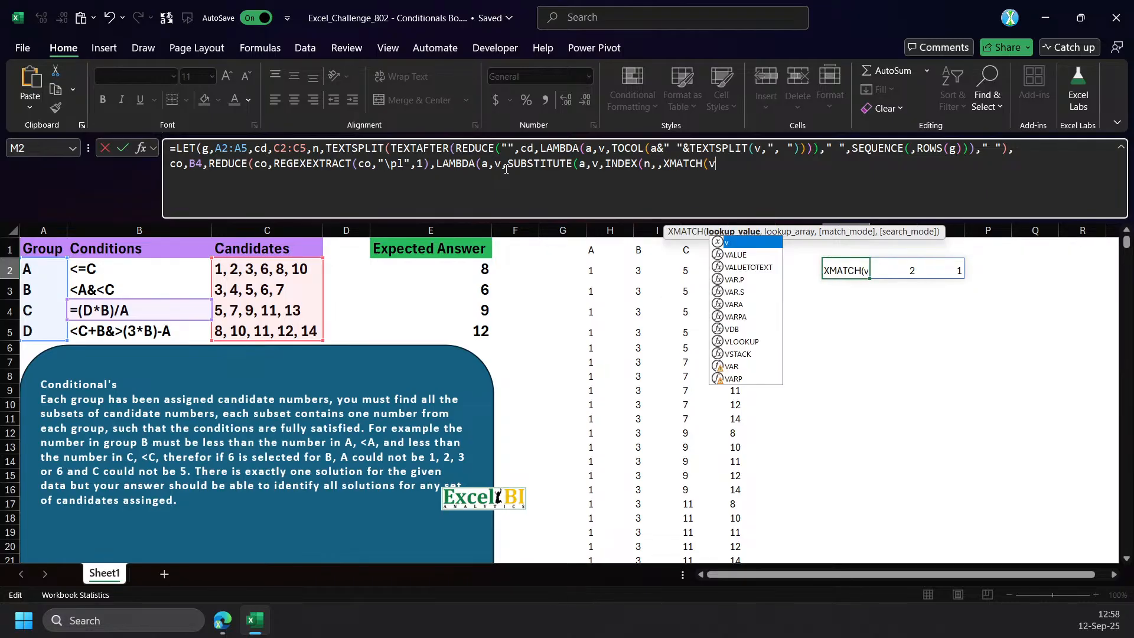
type(",g))))")
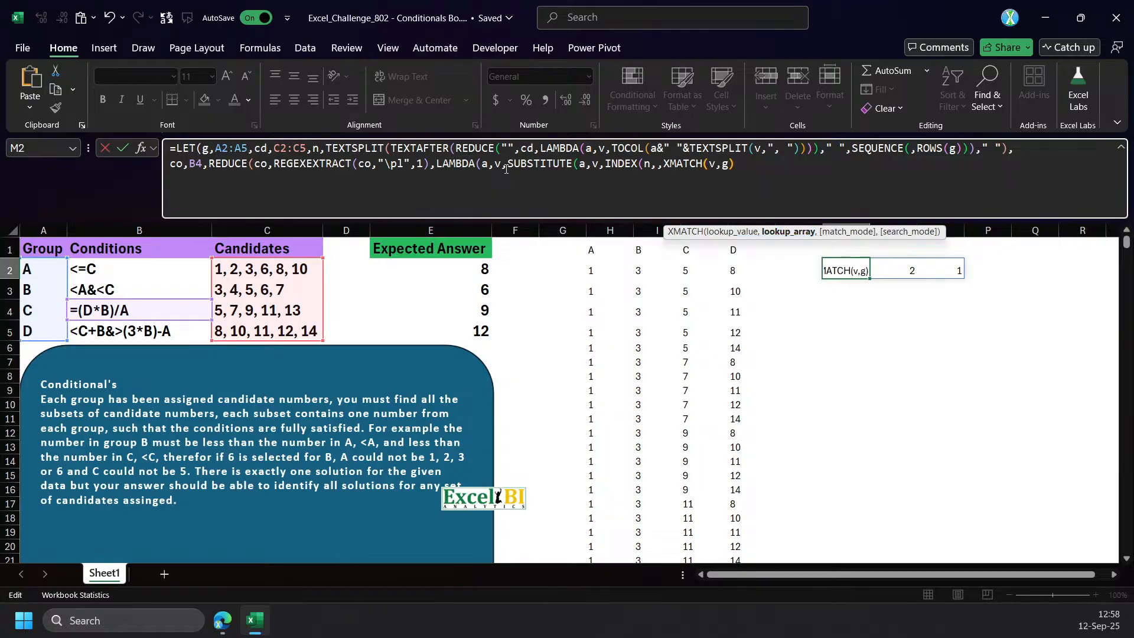
type("))")
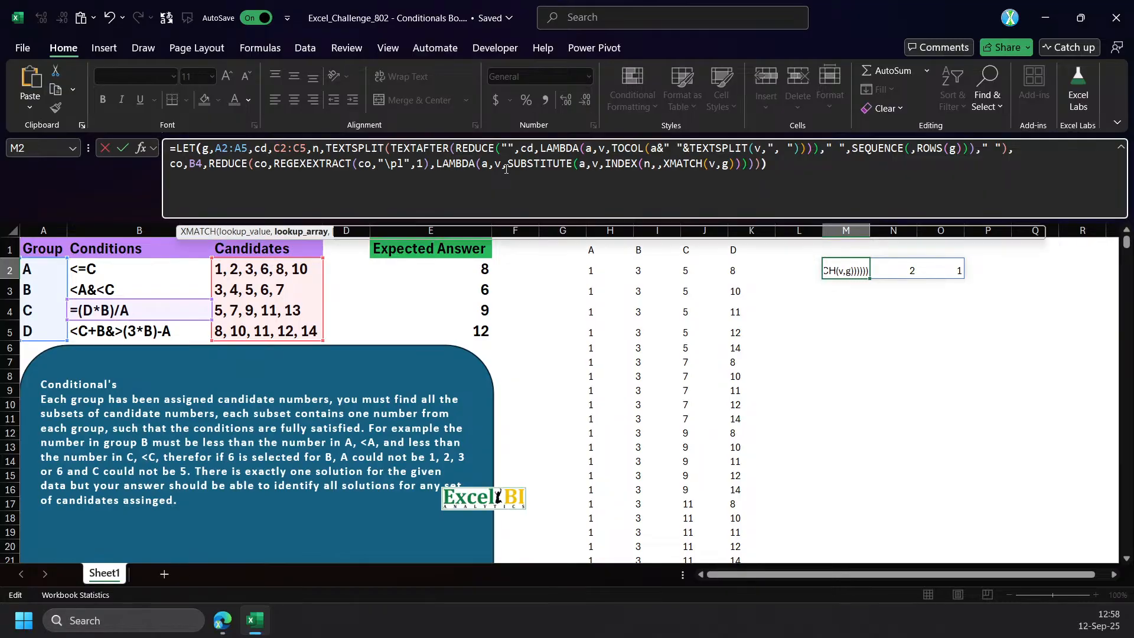
key("ctrl+Return")
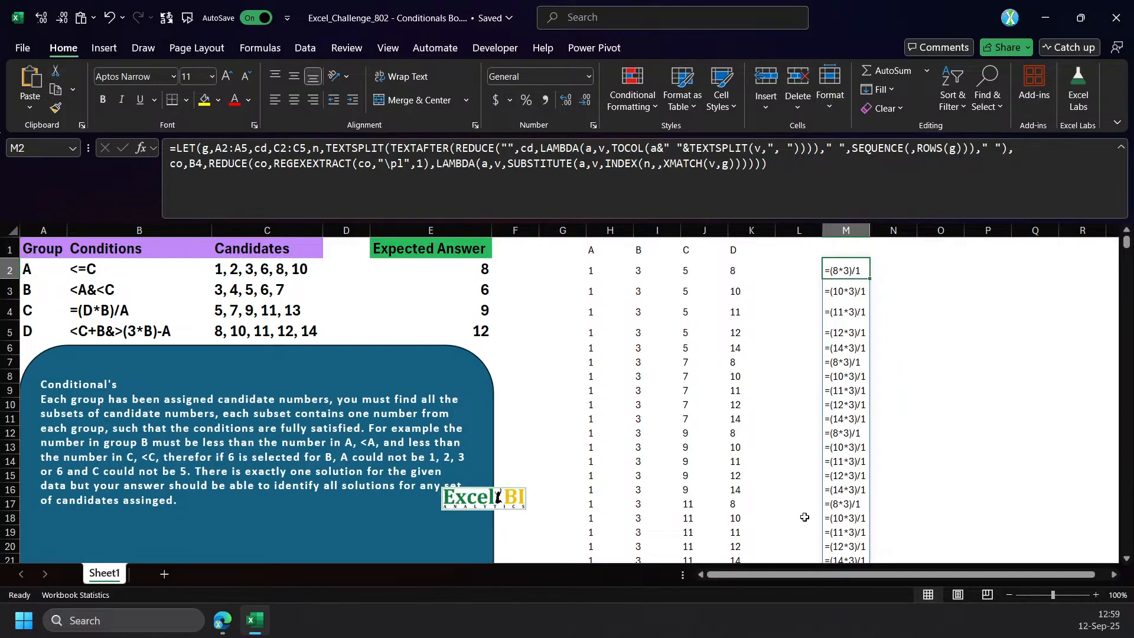
scroll(869, 582, "right", 1)
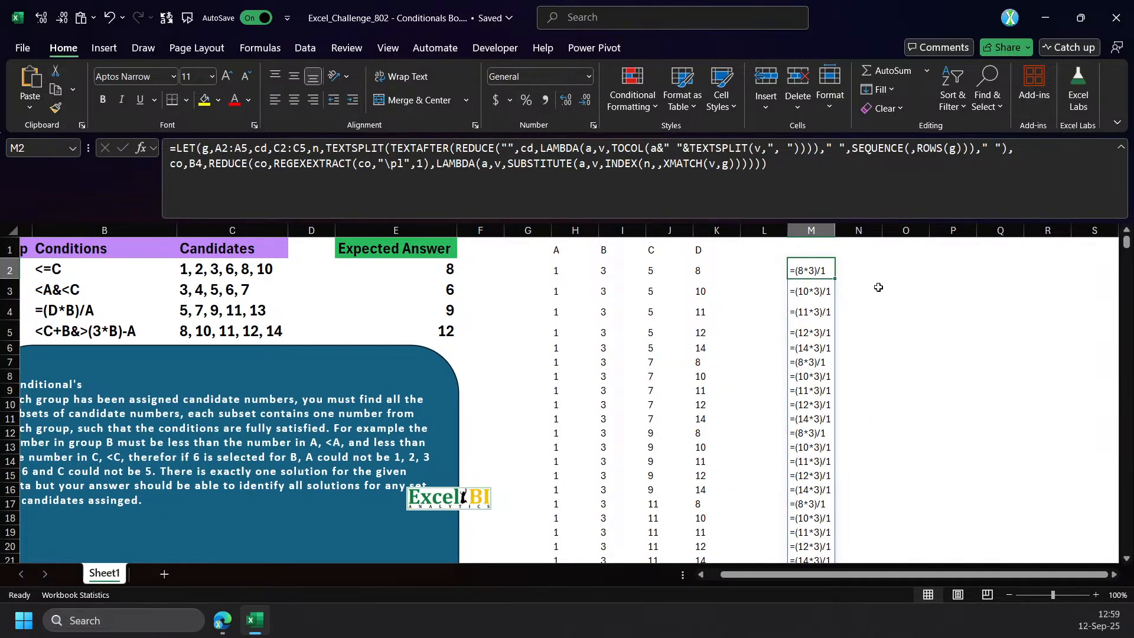
left_click(850, 269)
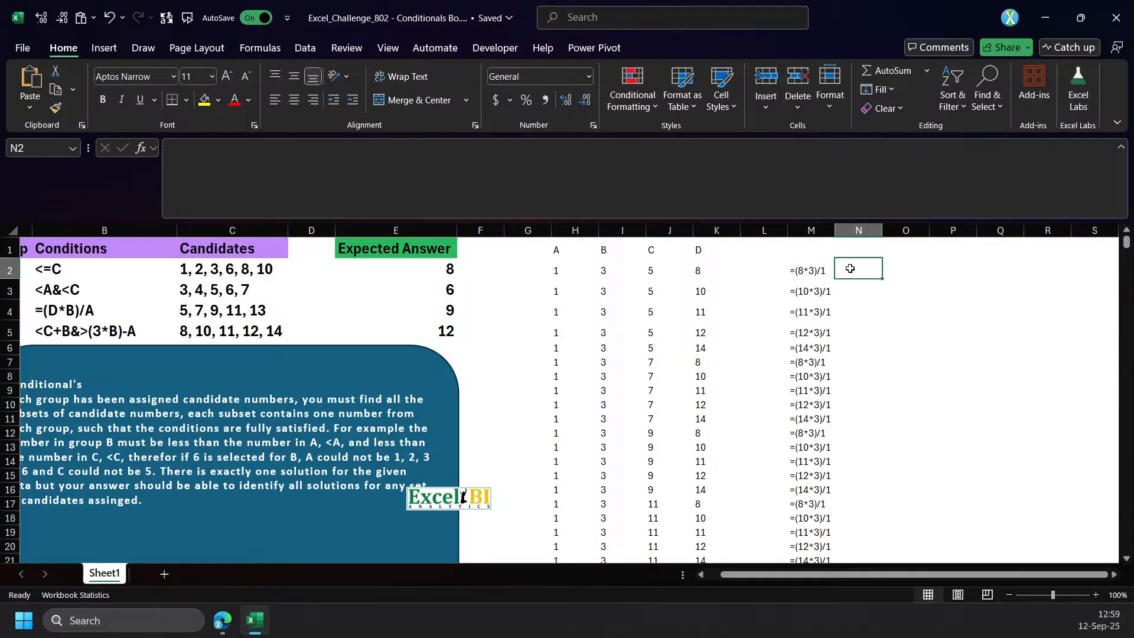
left_click(794, 271)
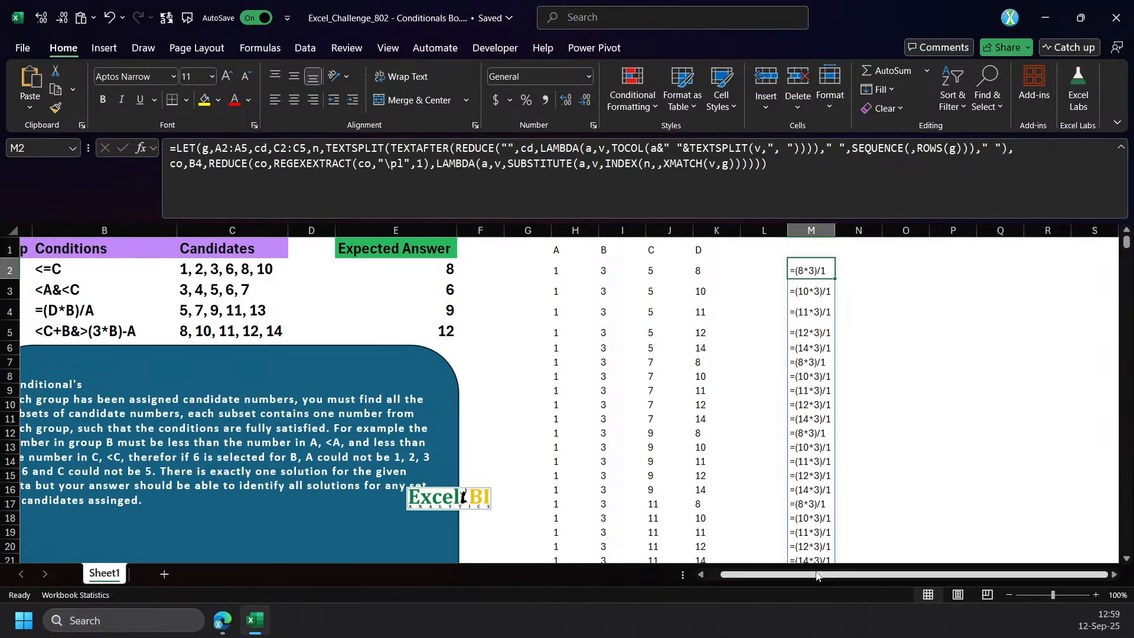
Prefix the REDUCE call in the M2 formula with INDEX(n,,3)&, commit it, and widen column M to fit the resulting expressions.
left_click_drag(867, 574, 827, 574)
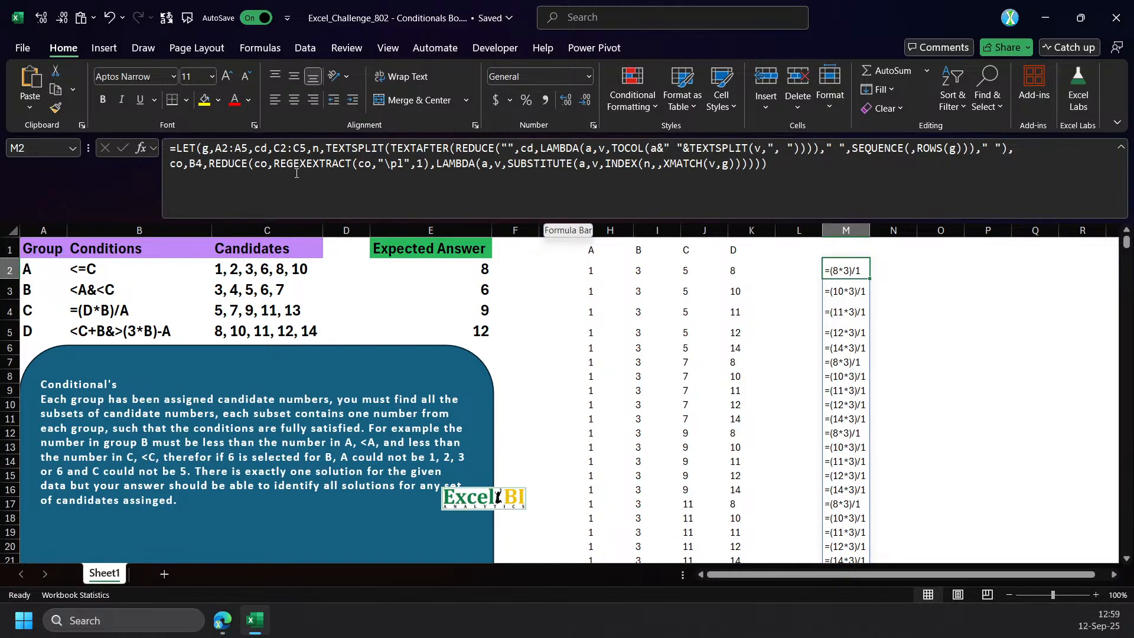
left_click(212, 165)
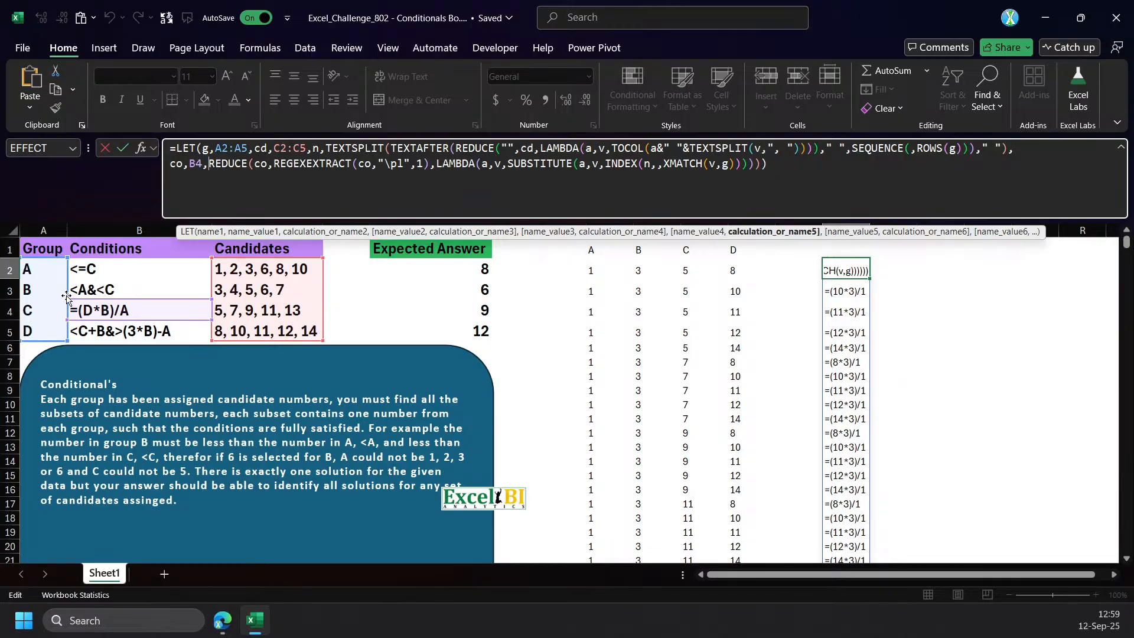
type("INDEX(n")
type(",,3")
type(")&")
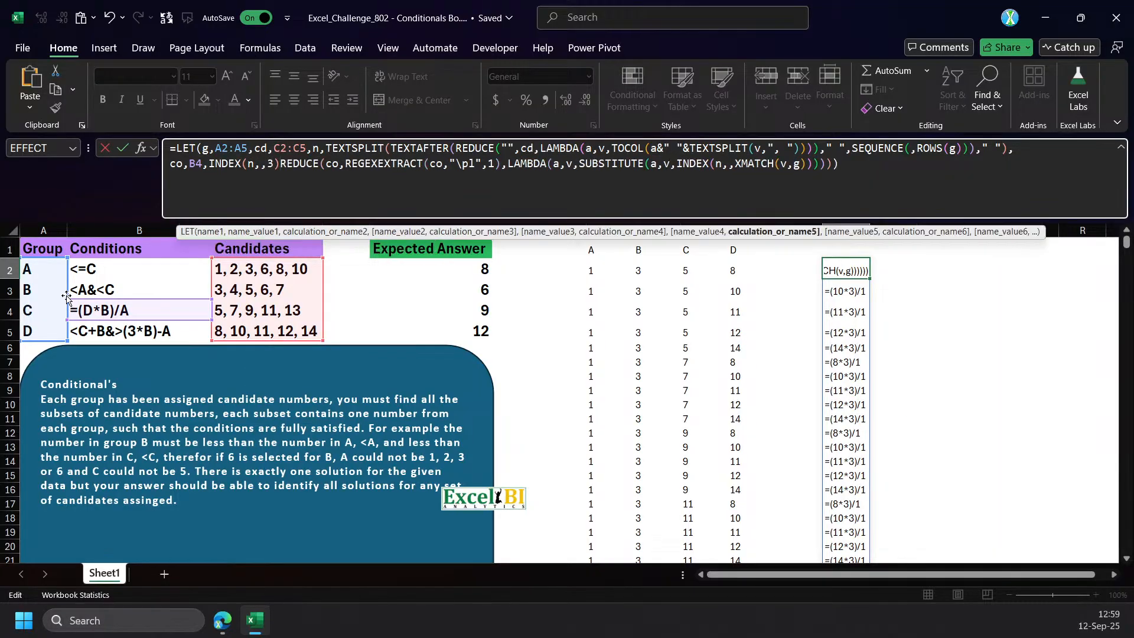
key("Return")
key("Up")
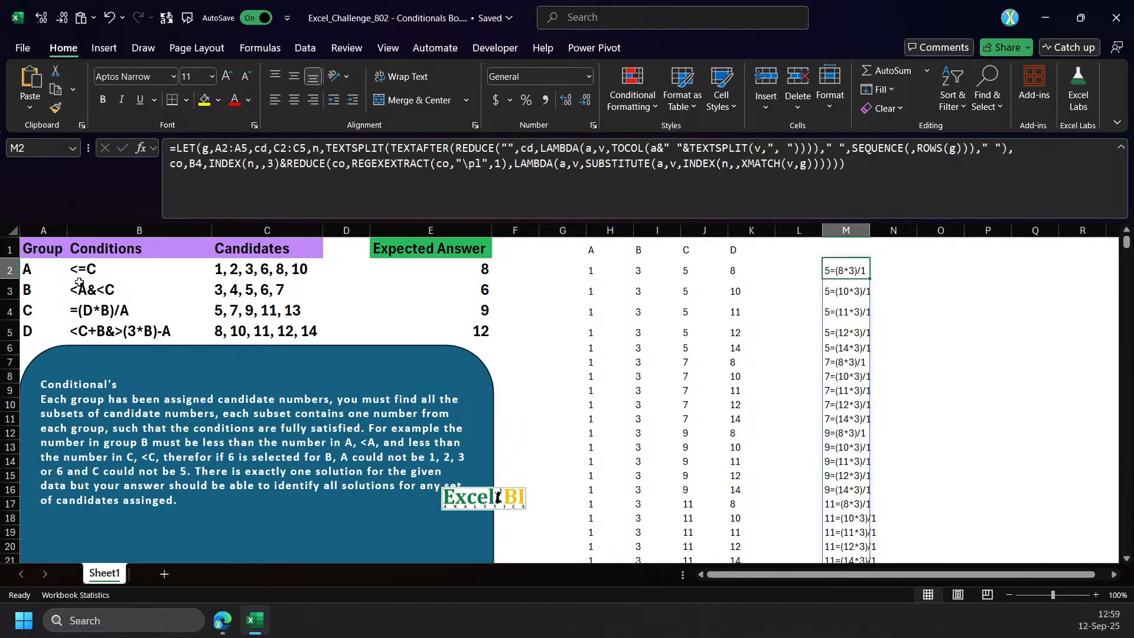
left_click_drag(870, 230, 893, 231)
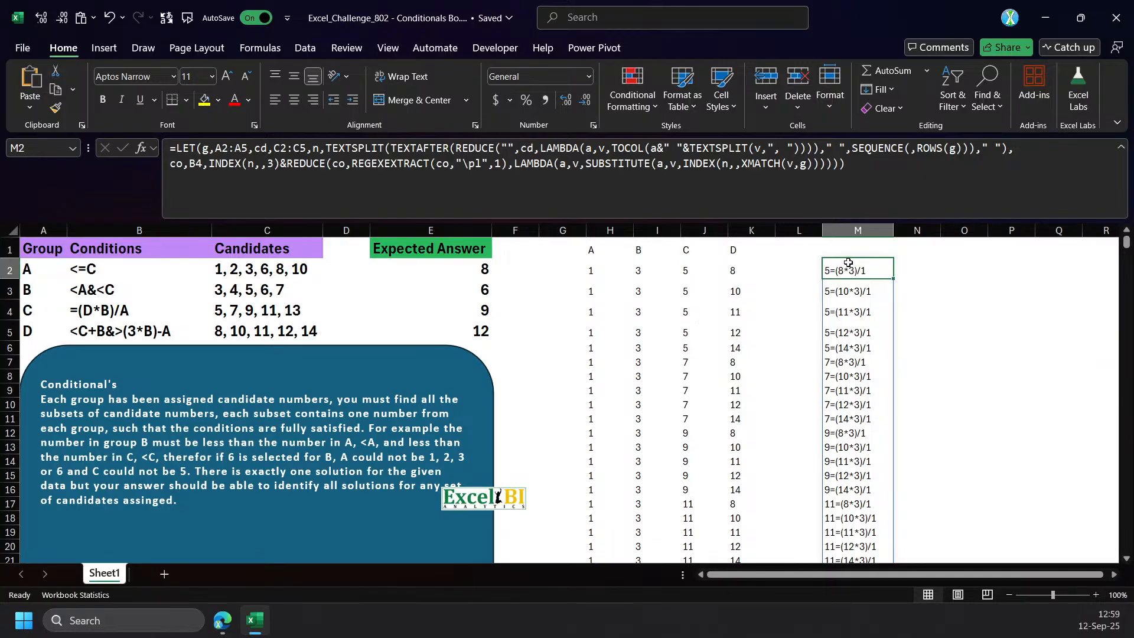
Enter =Eval(M2) in N2 and fill it down column N alongside the expressions in column M.
left_click(919, 267)
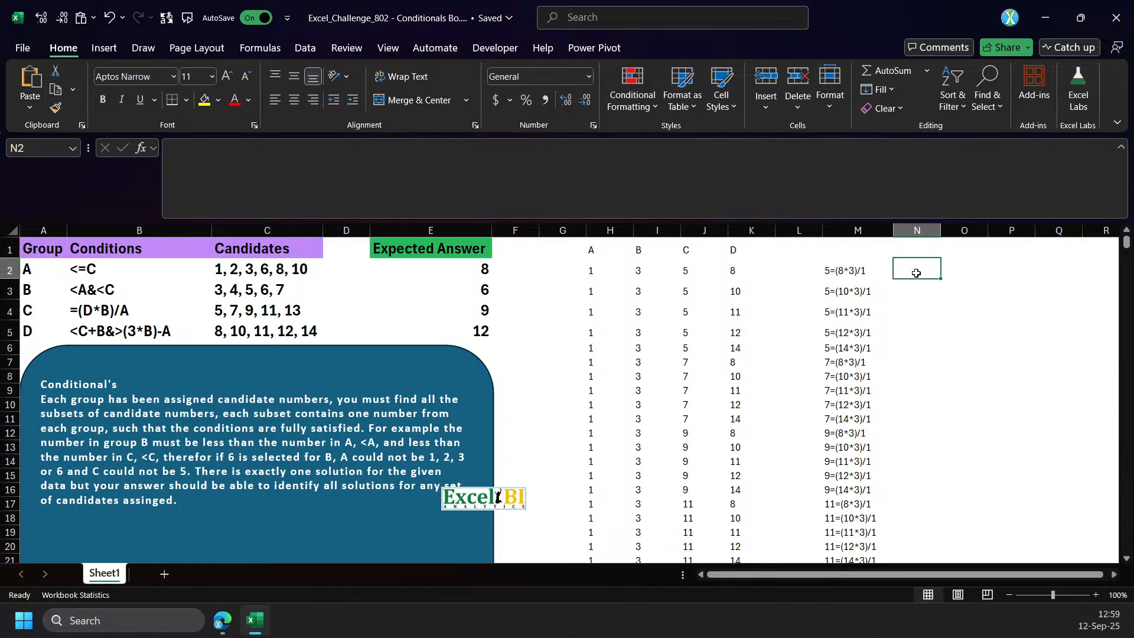
type("=")
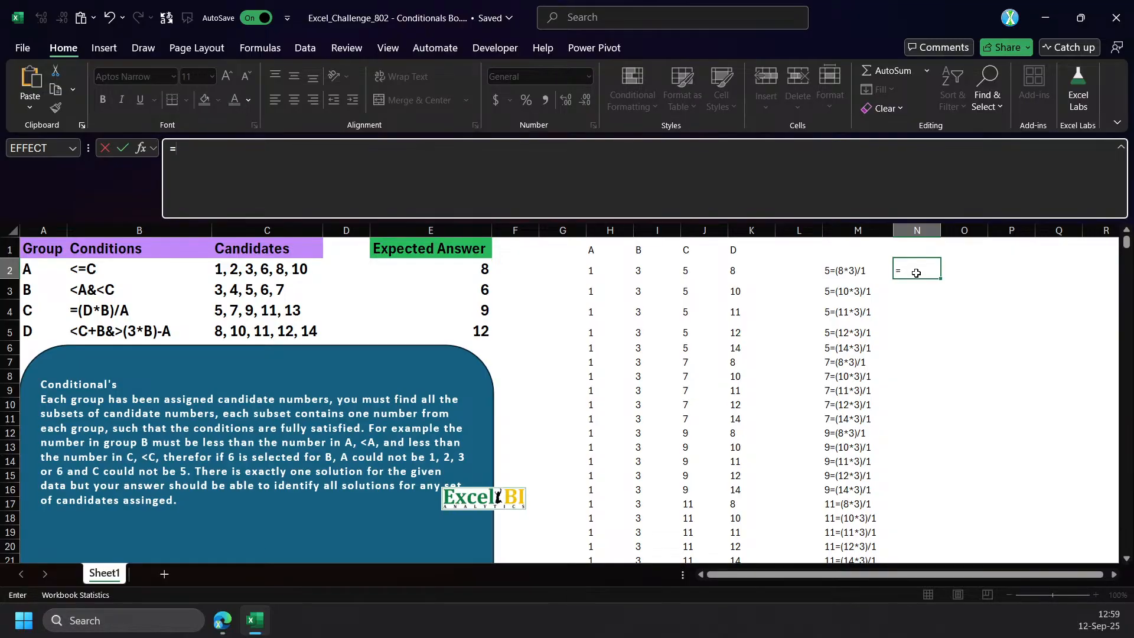
type("eval")
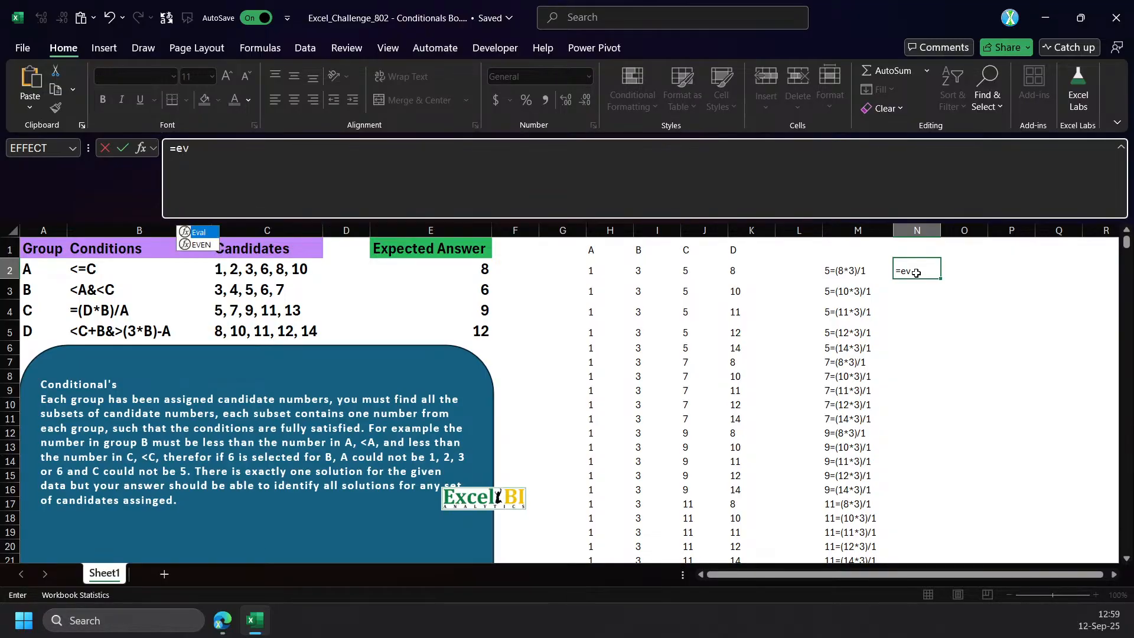
key("Tab")
key("Left")
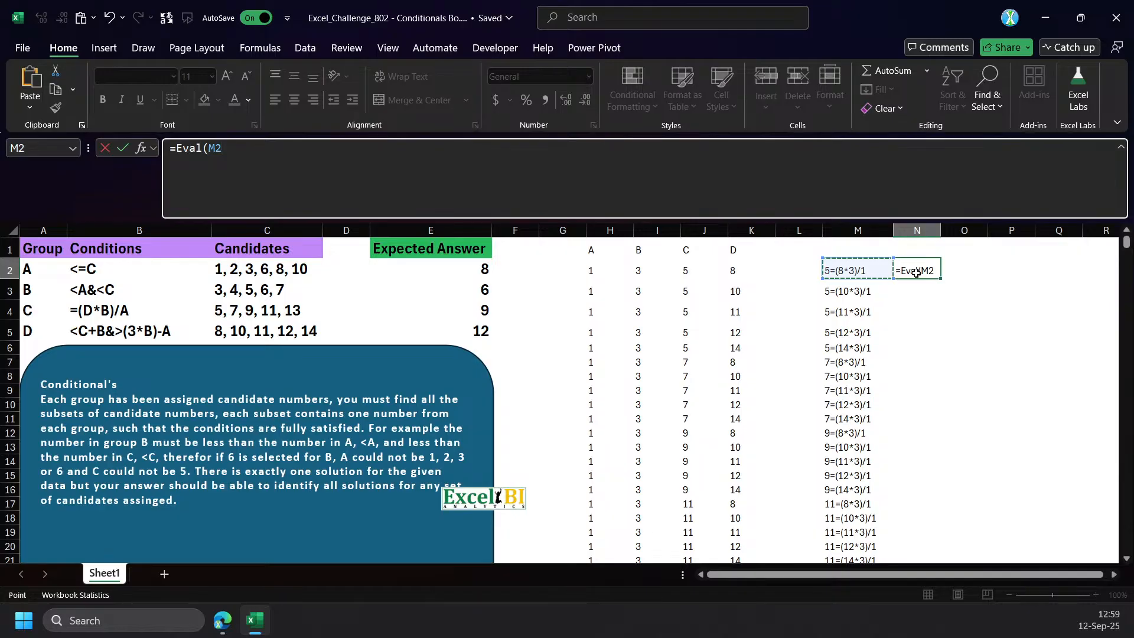
key("Return")
left_click(920, 276)
double_click(940, 279)
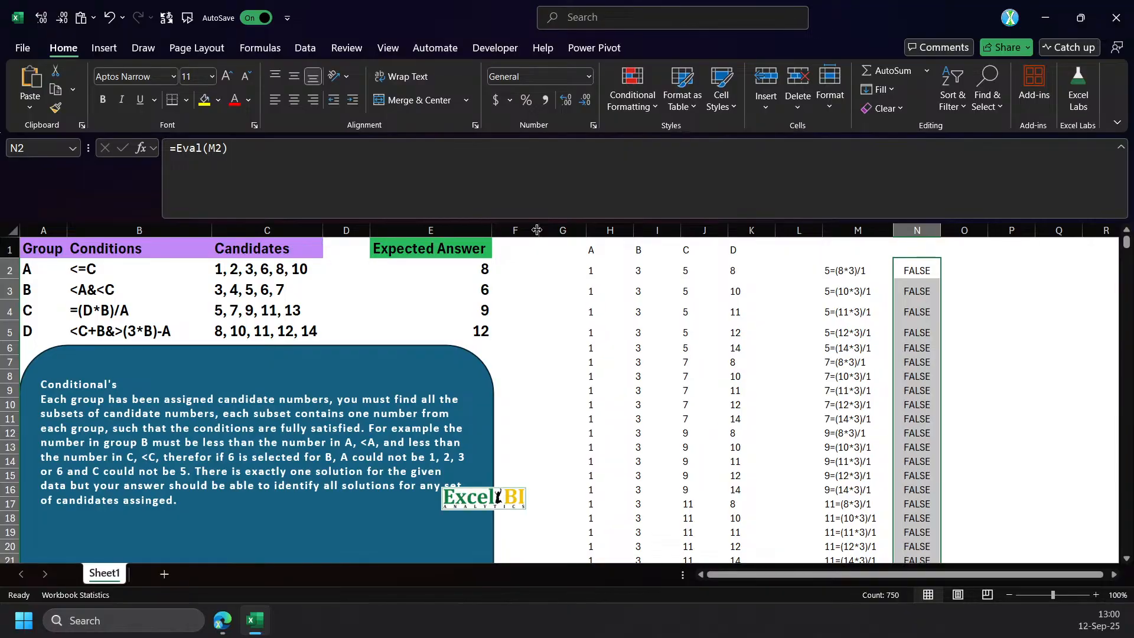
Open the VBA editor, examine how the public Eval function handles arrays and single values, and return to the worksheet.
key("alt+F11")
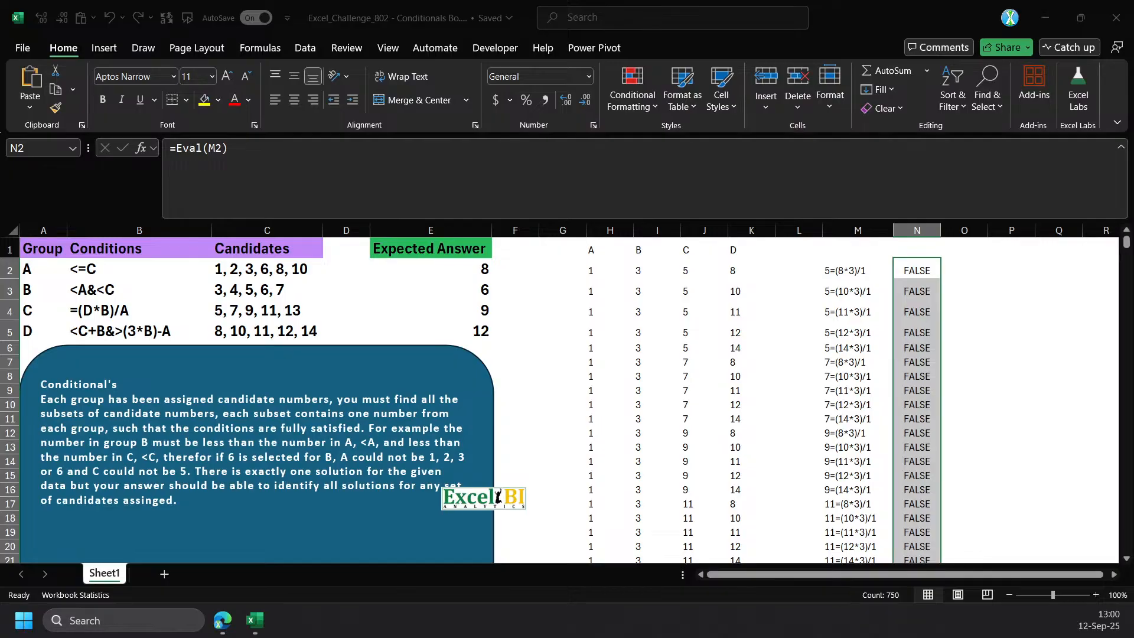
key("alt+F11")
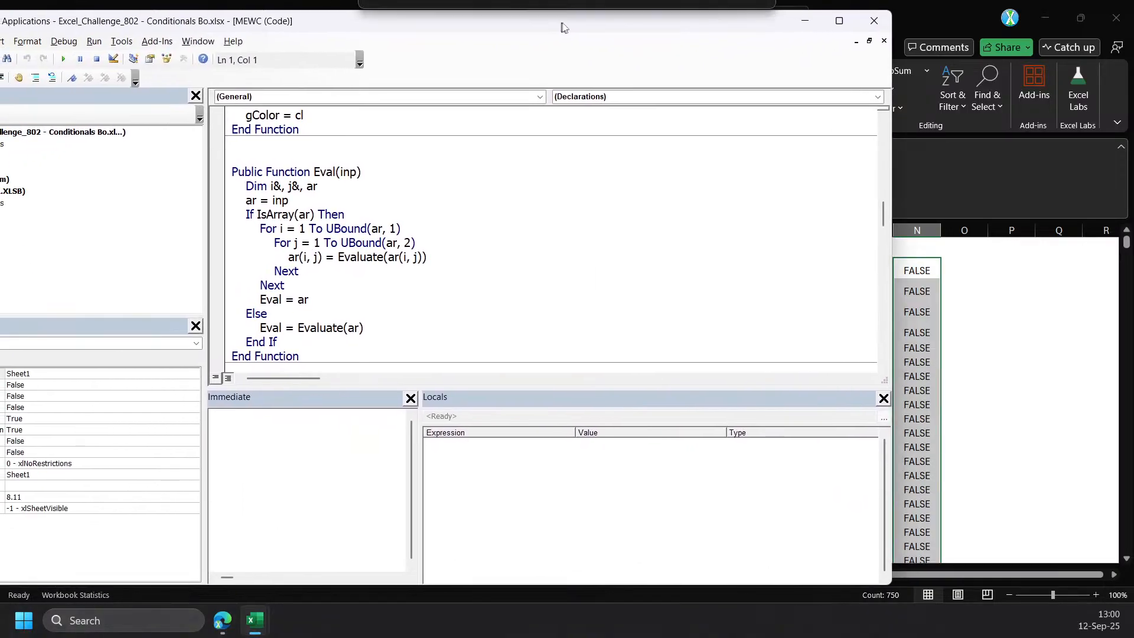
scroll(359, 192, "down", 2)
scroll(359, 192, "up", 1)
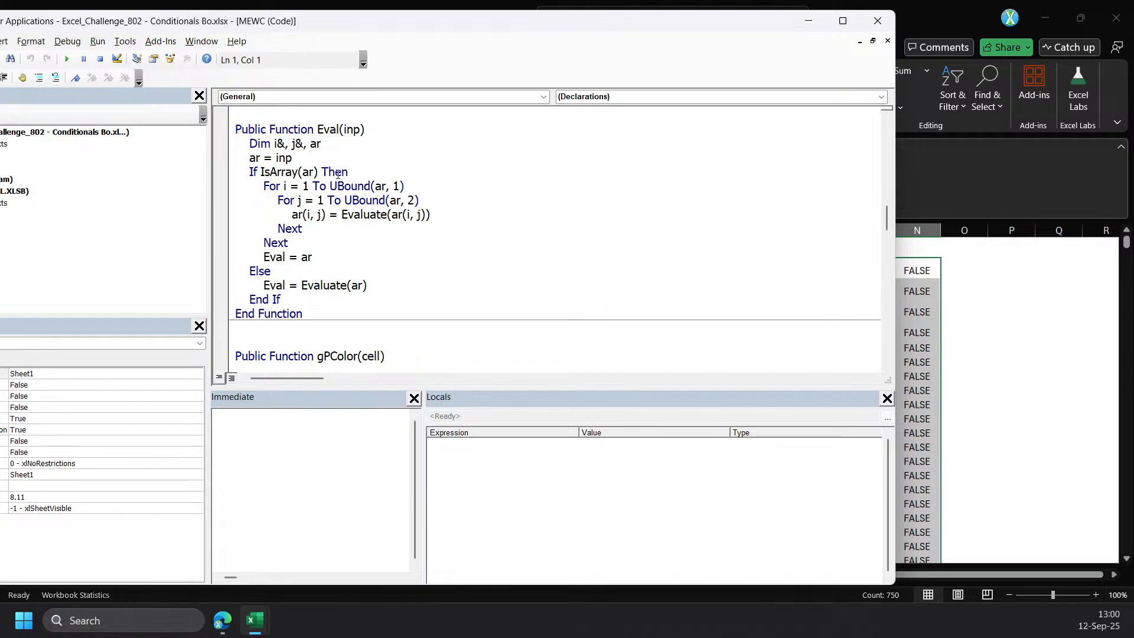
scroll(367, 256, "down", 1)
scroll(352, 179, "up", 1)
left_click_drag(302, 285, 398, 287)
left_click(358, 289)
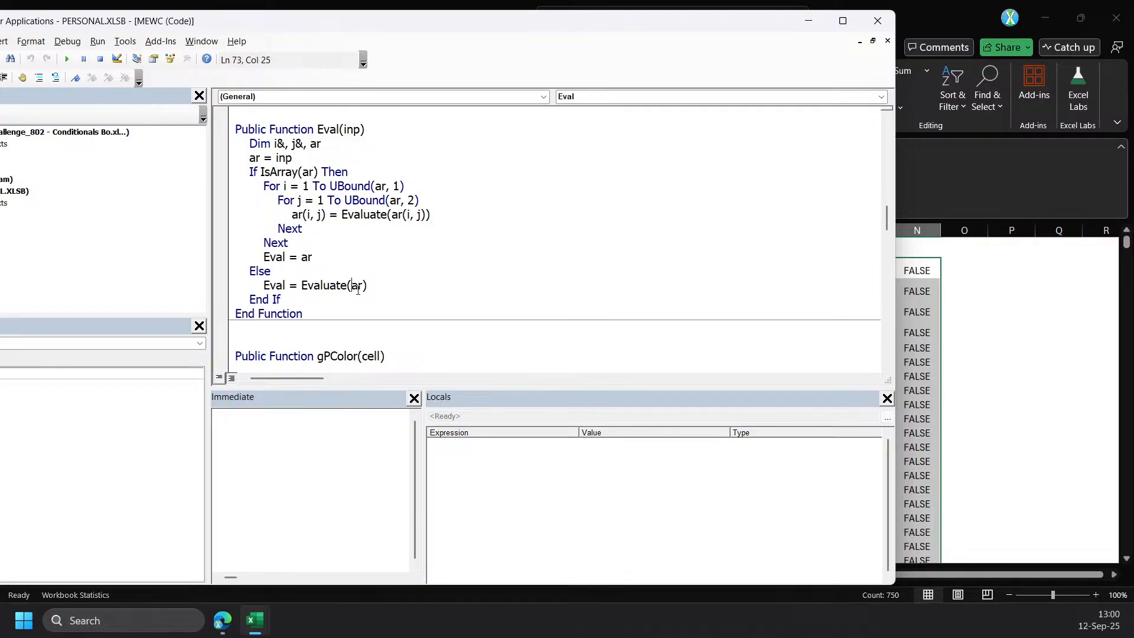
mouse_move(352, 285)
left_mouse_down()
mouse_move(364, 286)
mouse_move(353, 289)
left_mouse_up()
left_click(381, 287)
left_click(965, 345)
Copy the Eval formula from N2 into O2 and change its argument to the spill reference M2#.
left_click(846, 271)
left_click(912, 272)
left_click(414, 178)
left_click(984, 269)
left_click(551, 195)
type("=Eval(M2)")
double_click(215, 149)
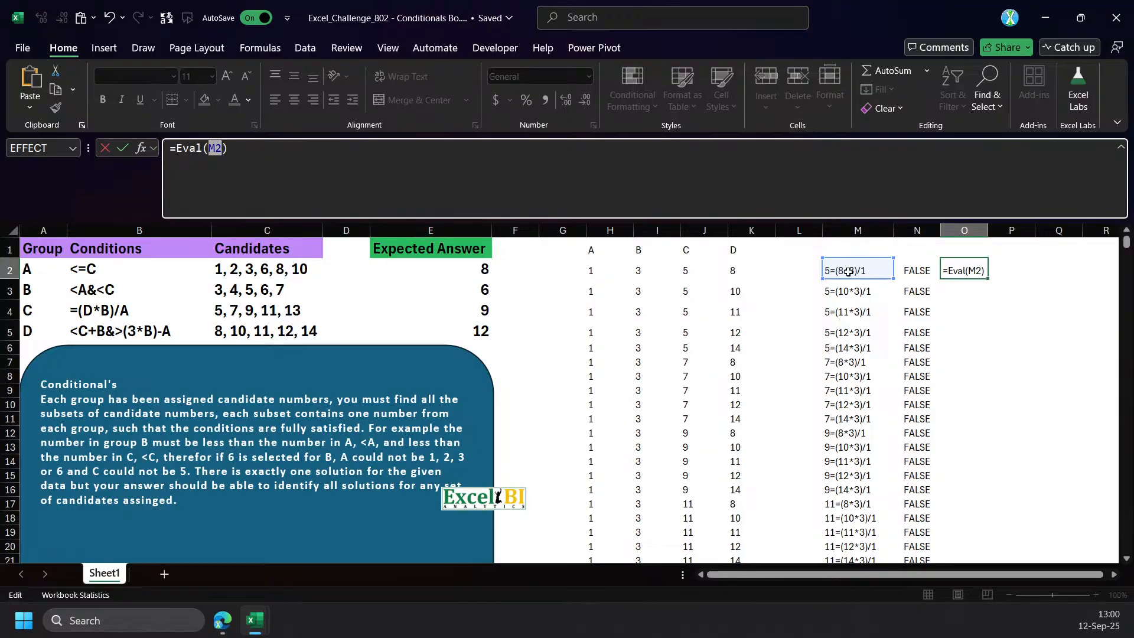
key("ctrl+shift+Down")
key("Return")
key("Up")
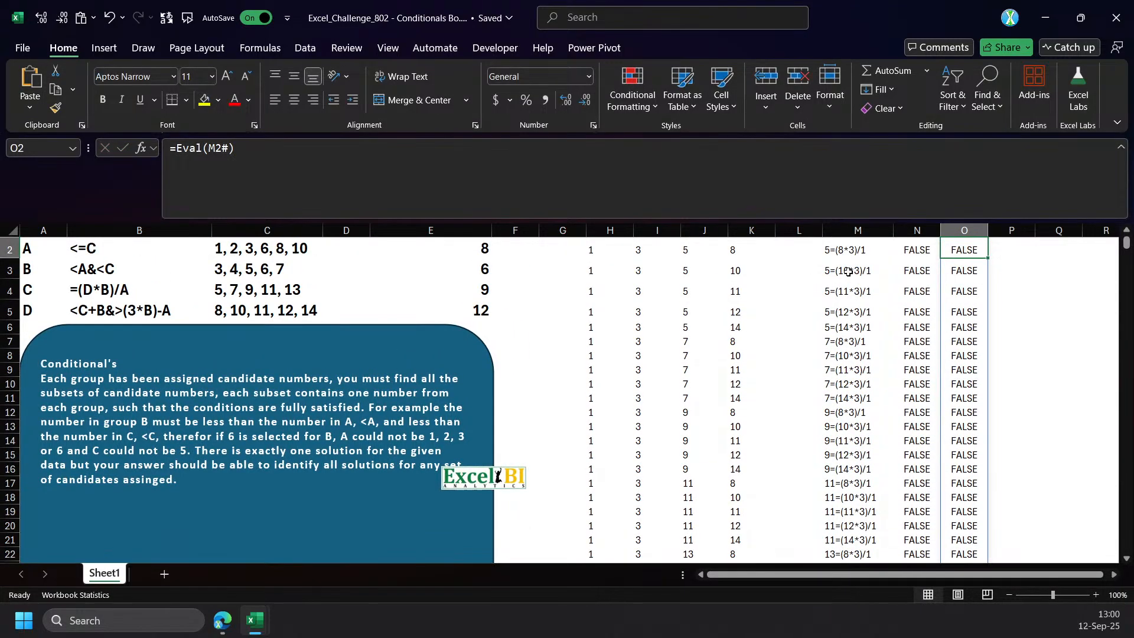
scroll(1028, 375, "down", 9)
scroll(1013, 401, "up", 9)
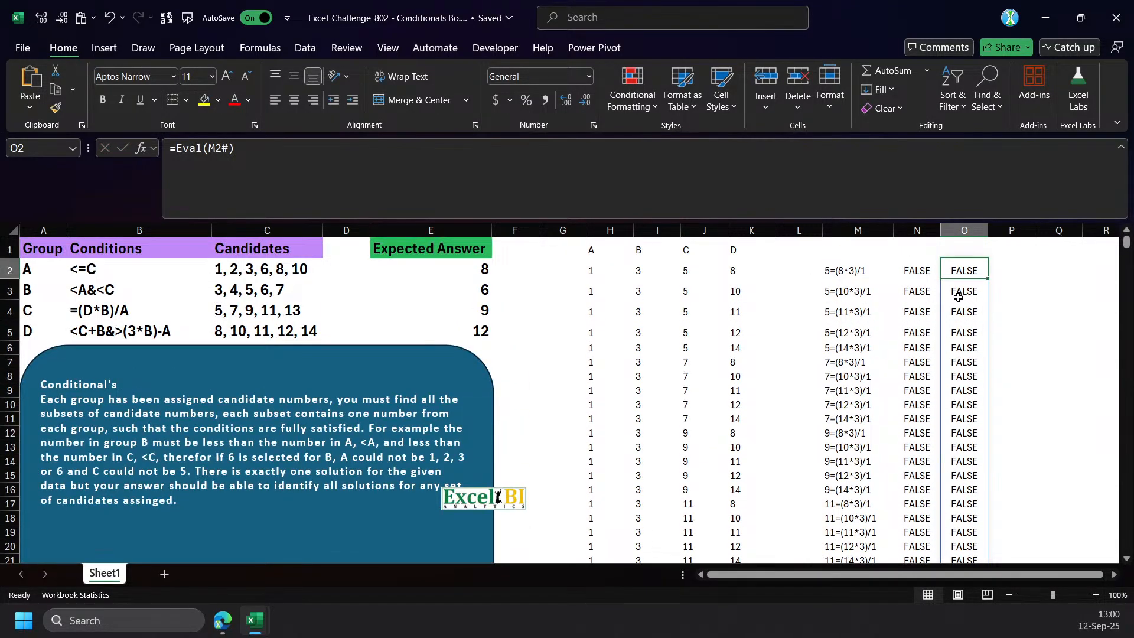
Begin a FILTER formula in P2 with H2:M751 as the array.
left_click(1013, 270)
type("=filte")
key("Tab")
key("Left")
key("Left")
key("Left")
key("Left")
key("Left")
key("Left")
key("Left")
key("Right")
key("Right")
key("Right")
key("Right")
key("shift+Left")
key("shift+Left")
key("shift+Left")
key("shift+Left")
key("shift+Left")
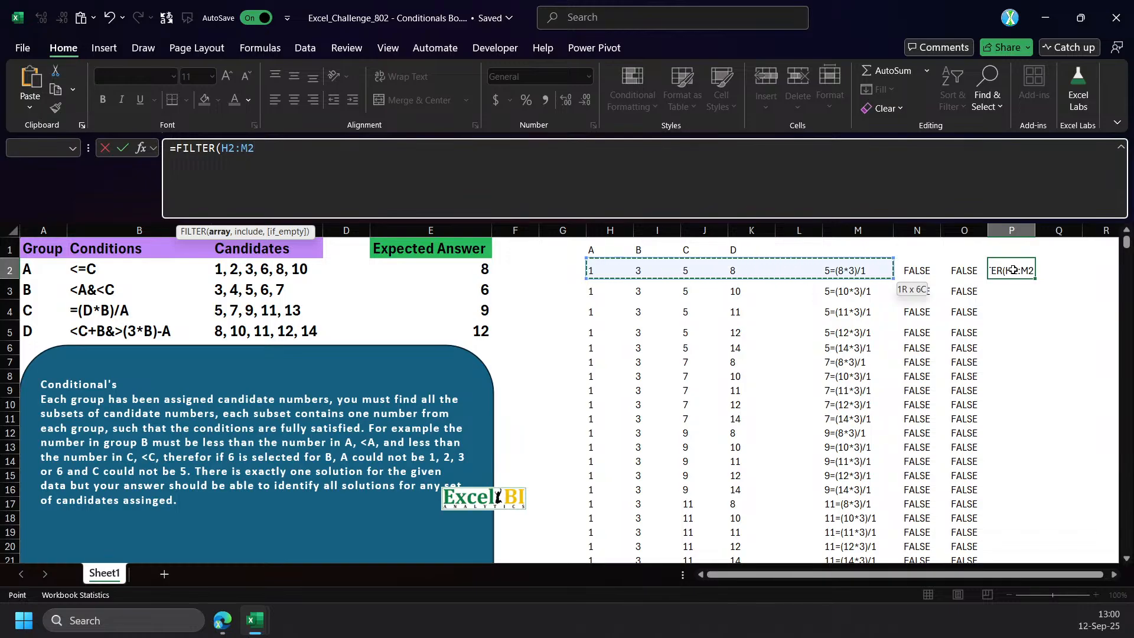
key("ctrl+shift+Down")
Use O2# as the include argument of the FILTER formula in P2 and commit it.
type(",O")
key("Left")
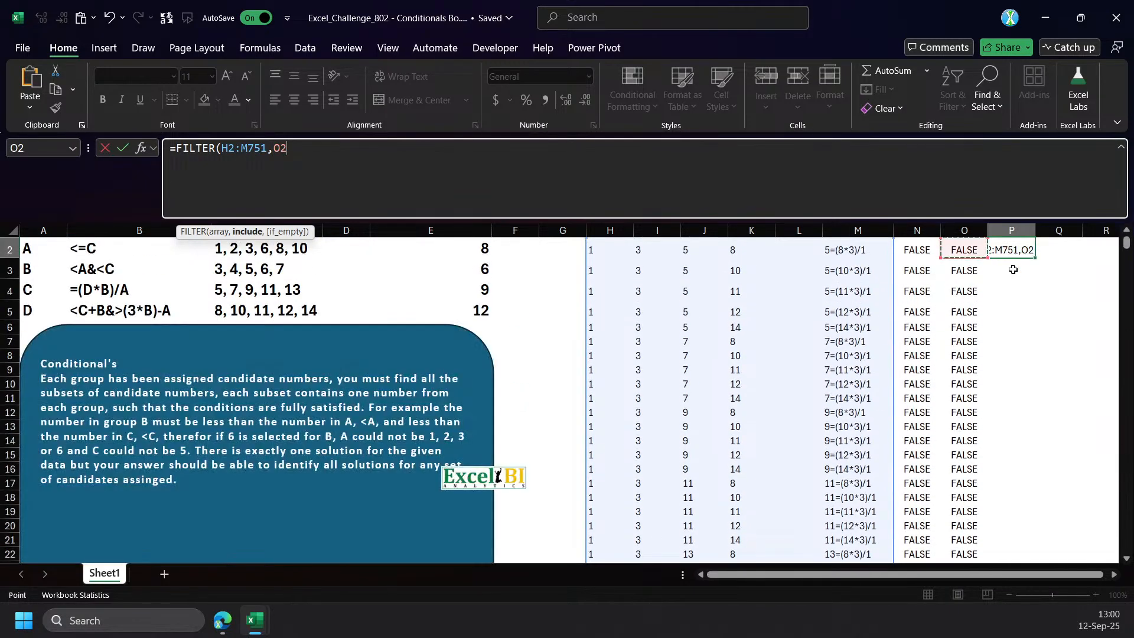
key("ctrl+shift+Down")
key("Return")
key("Up")
key("Up")
key("Right")
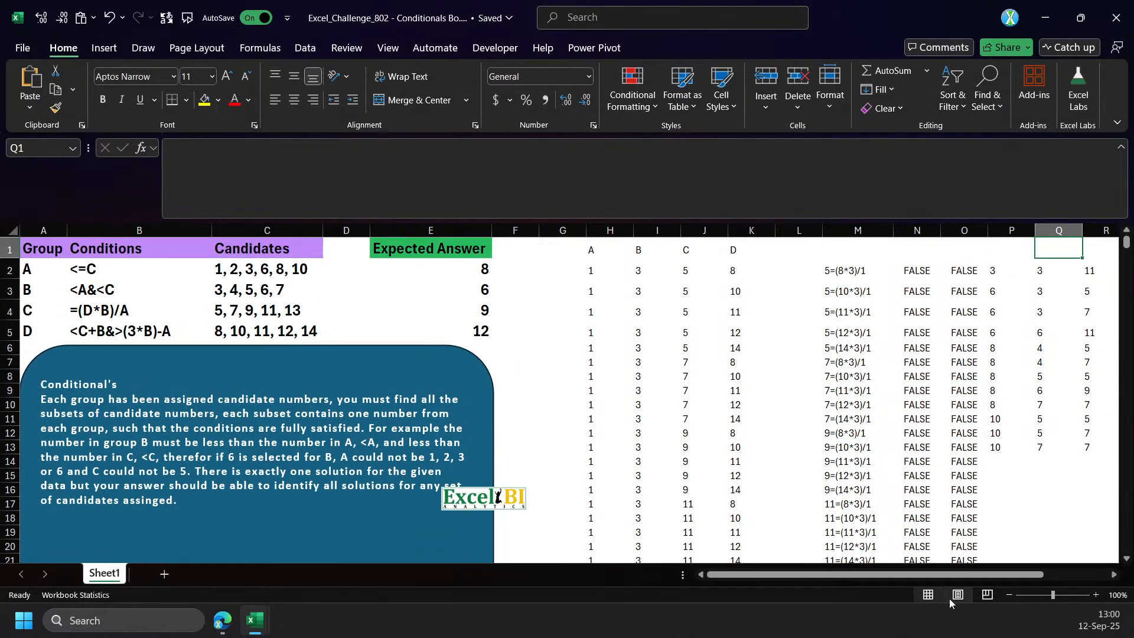
Compare the filtered combinations in P2:S13 with the expected answers and check the Eval formula in O2.
scroll(1004, 473, "right", 3)
left_click_drag(811, 273, 815, 446)
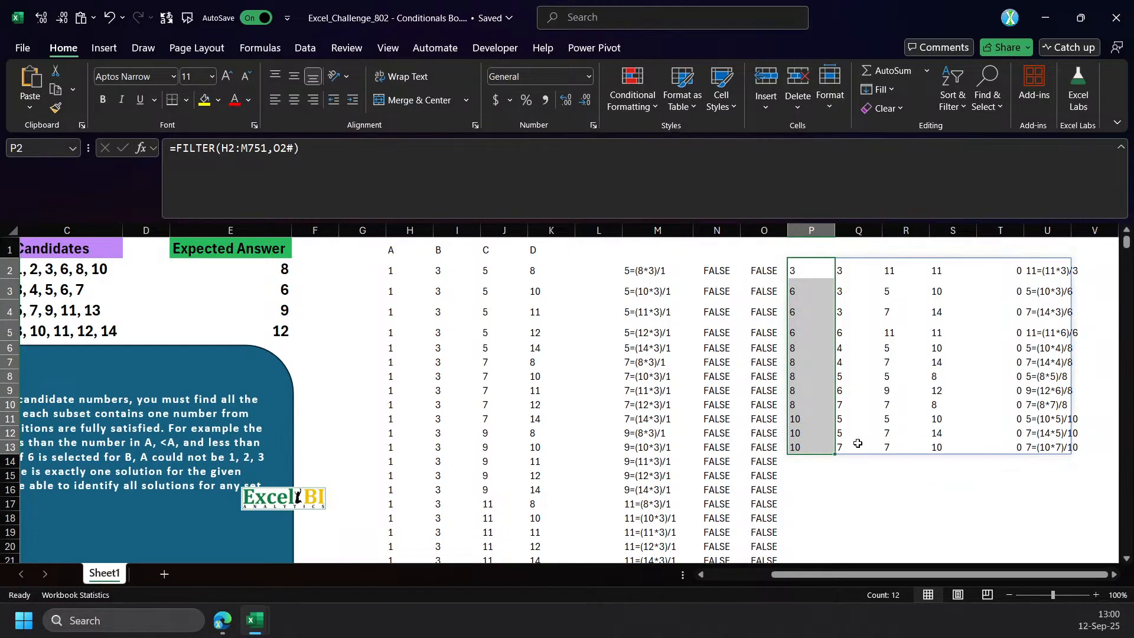
left_click_drag(813, 269, 954, 446)
left_click_drag(930, 575, 865, 577)
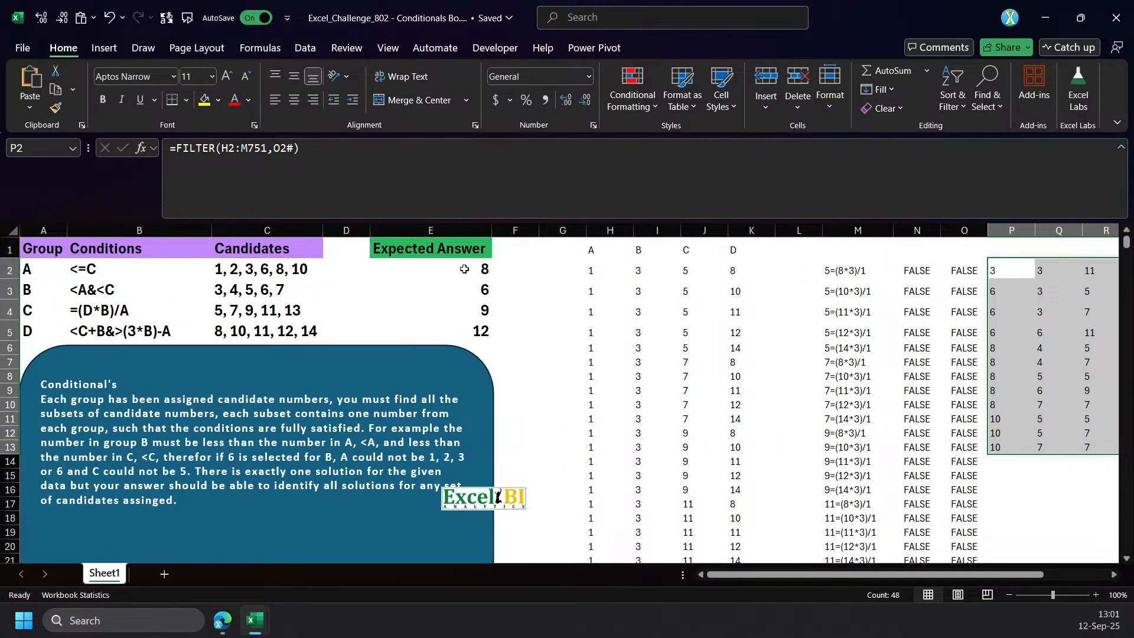
left_click_drag(821, 576, 983, 585)
left_click(772, 270)
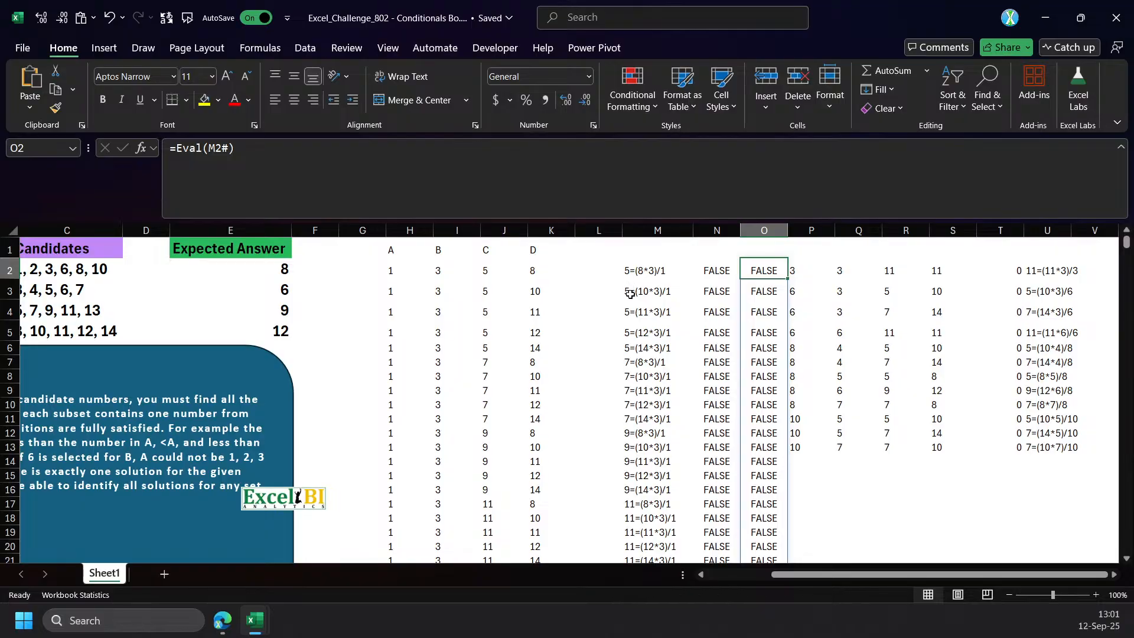
Move the FILTER formula from P2 to X2.
scroll(640, 522, "down", 2)
scroll(640, 548, "up", 2)
left_click_drag(970, 576, 1092, 578)
left_click(757, 277)
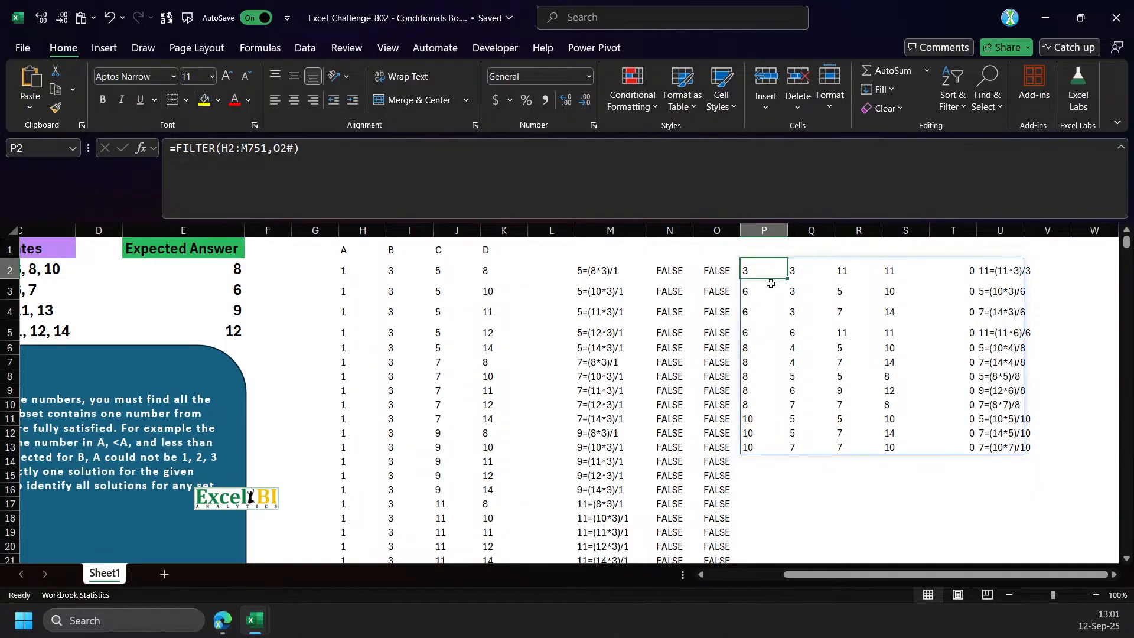
left_click_drag(762, 260, 1075, 267)
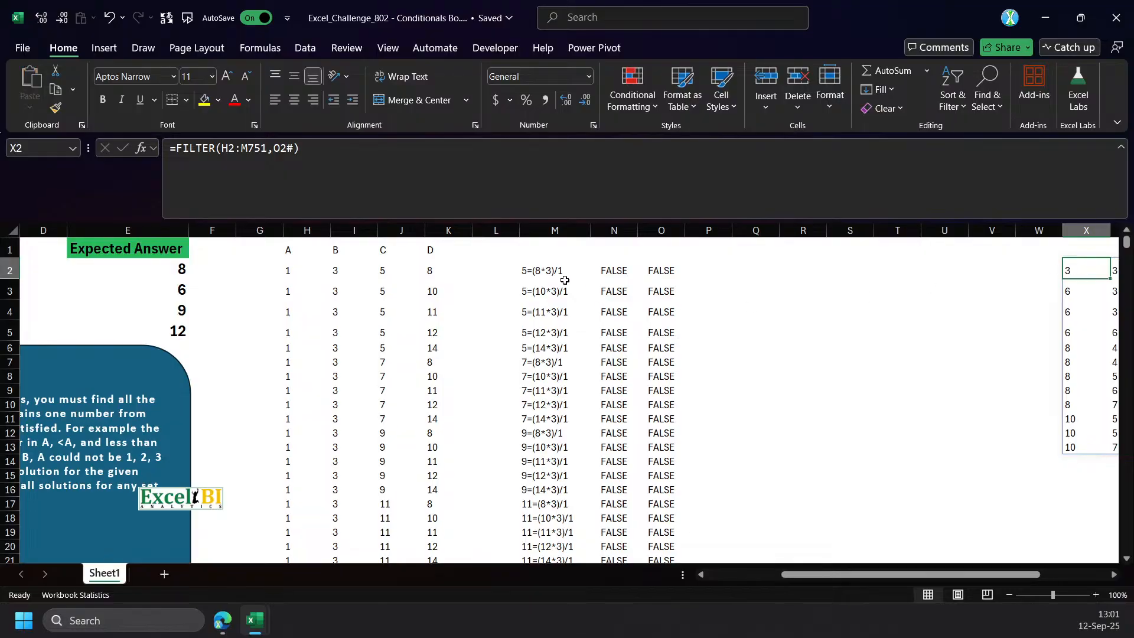
left_click(617, 271)
left_click(652, 273)
key("Delete")
key("ctrl+z")
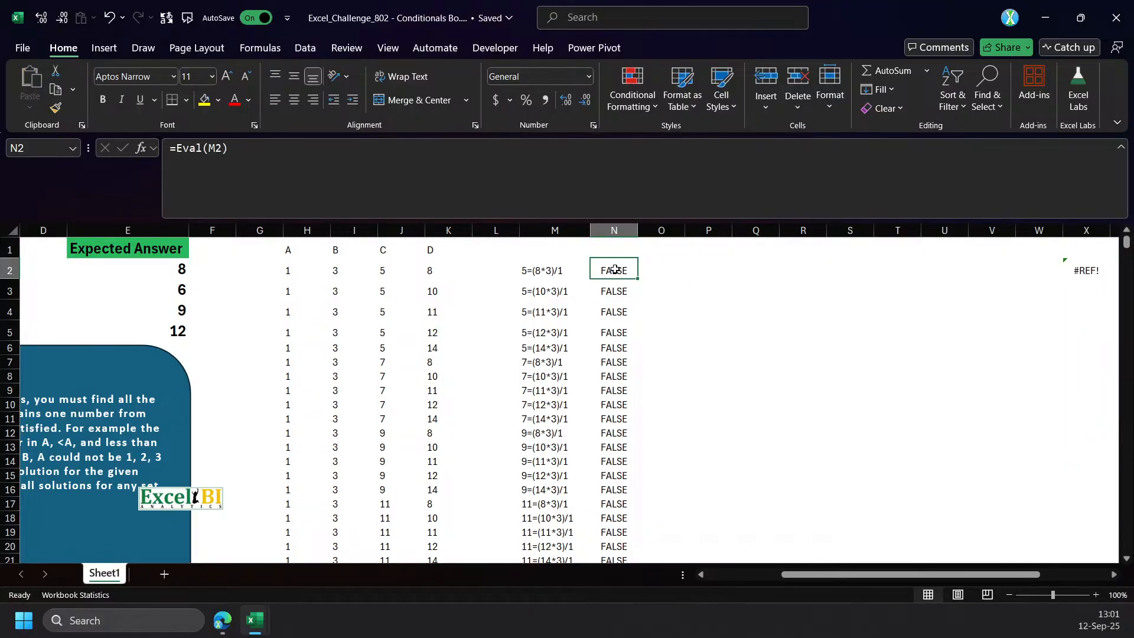
Clear all Eval formulas from column N and the spilling Eval formula from O2.
left_click_drag(626, 269, 666, 306)
left_click(620, 273)
key("Delete")
left_click(620, 298)
key("ctrl+shift+Down")
key("Delete")
key("Up")
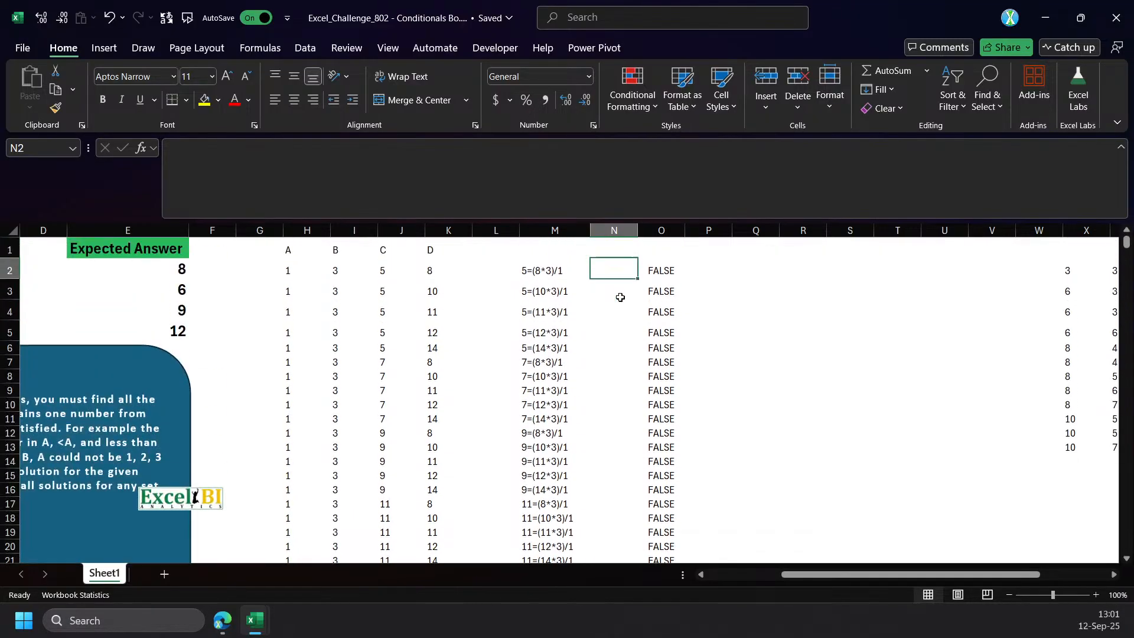
key("Right")
key("Delete")
Remove the INDEX(n,,3)& prefix before REDUCE in the M2 formula and commit it.
left_click(550, 270)
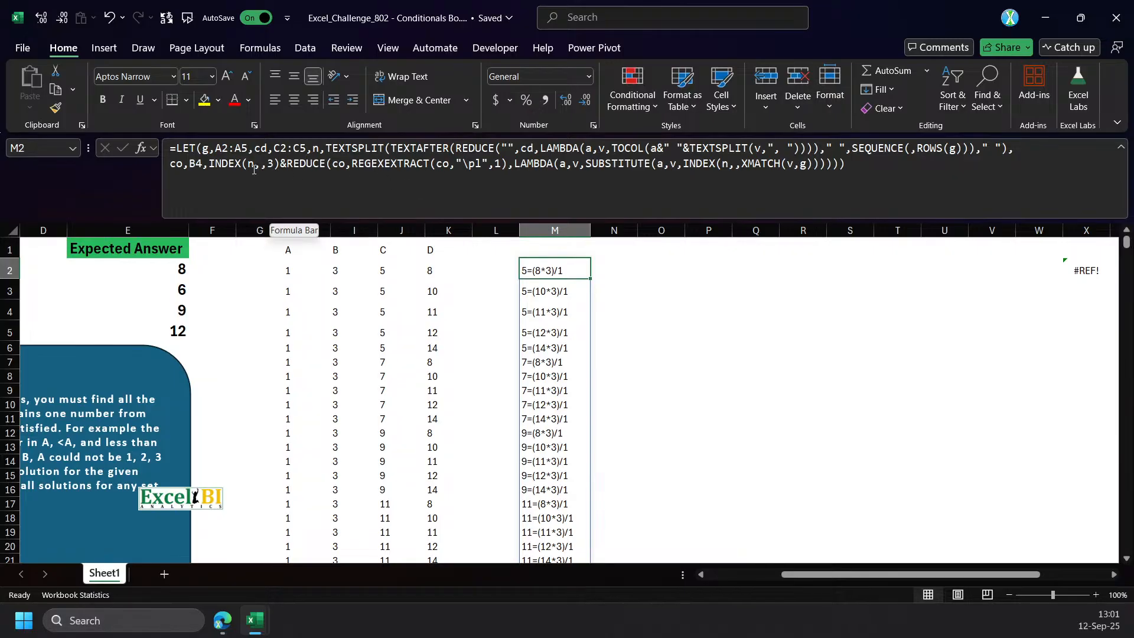
left_click_drag(288, 164, 210, 164)
key("Delete")
key("Return")
key("Up")
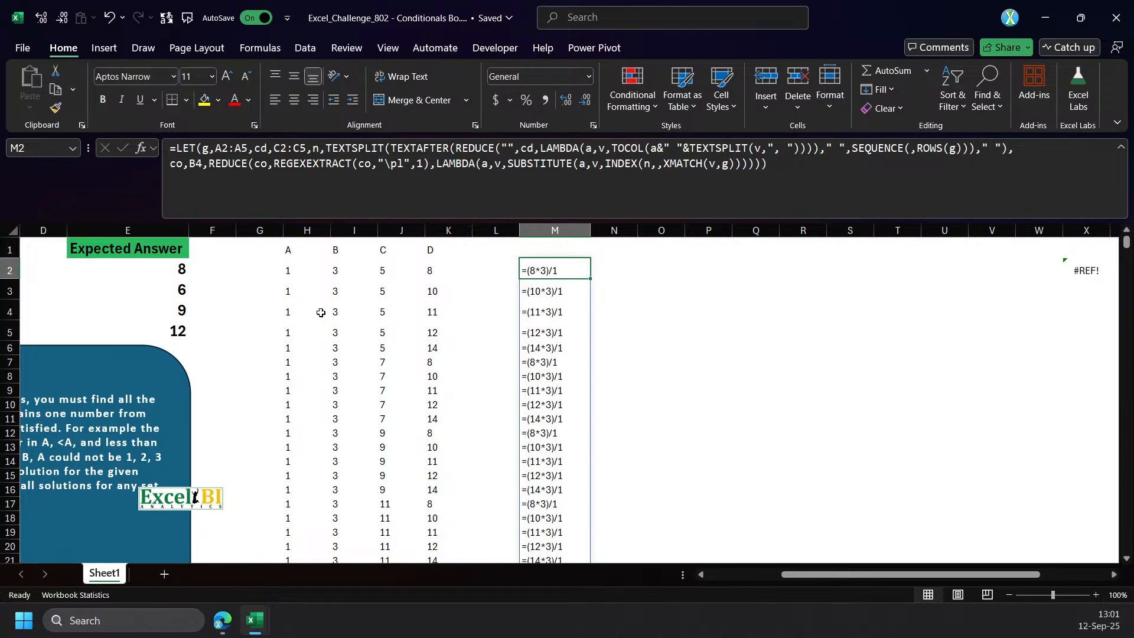
Enter PEMDAS in N1 as a note on the order of operations.
left_click_drag(803, 575, 650, 573)
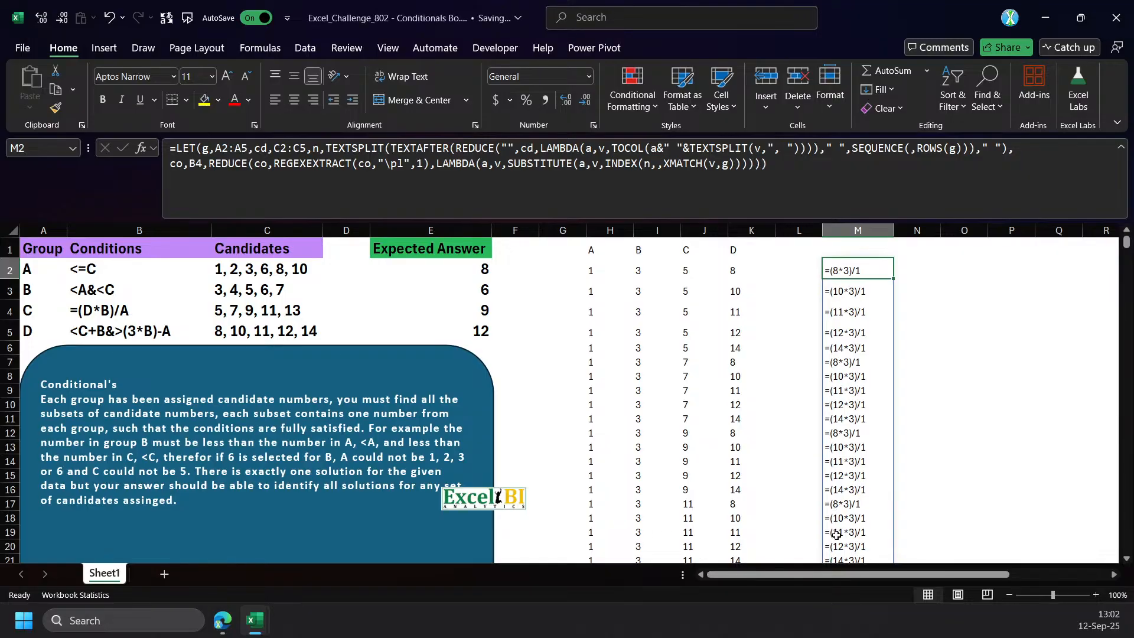
scroll(590, 286, "right", 4)
left_click(571, 271)
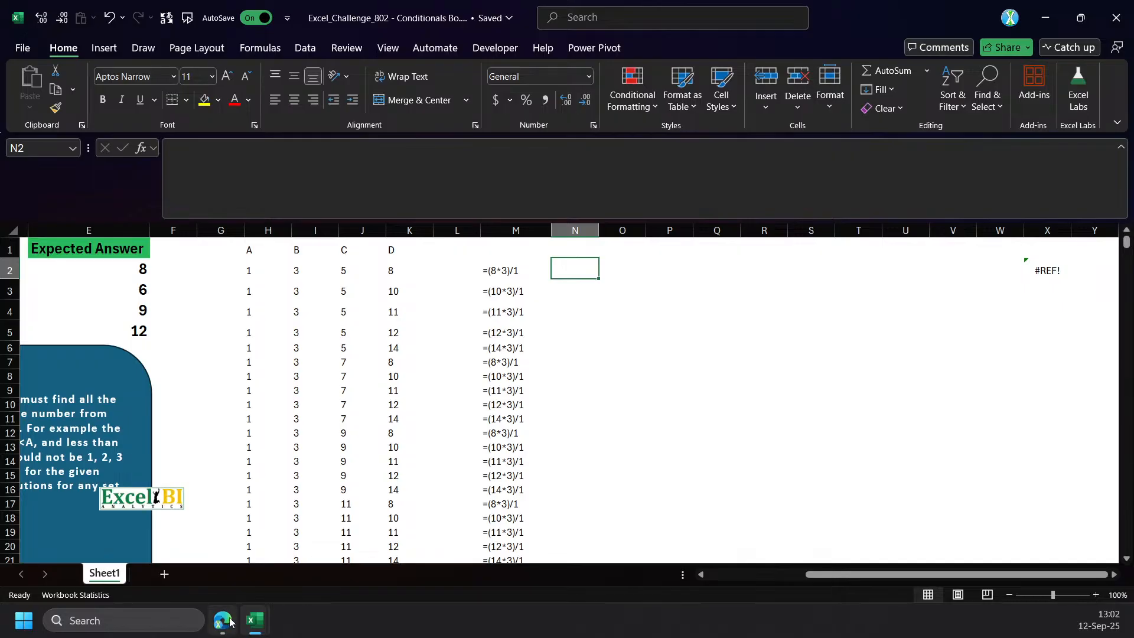
key("Up")
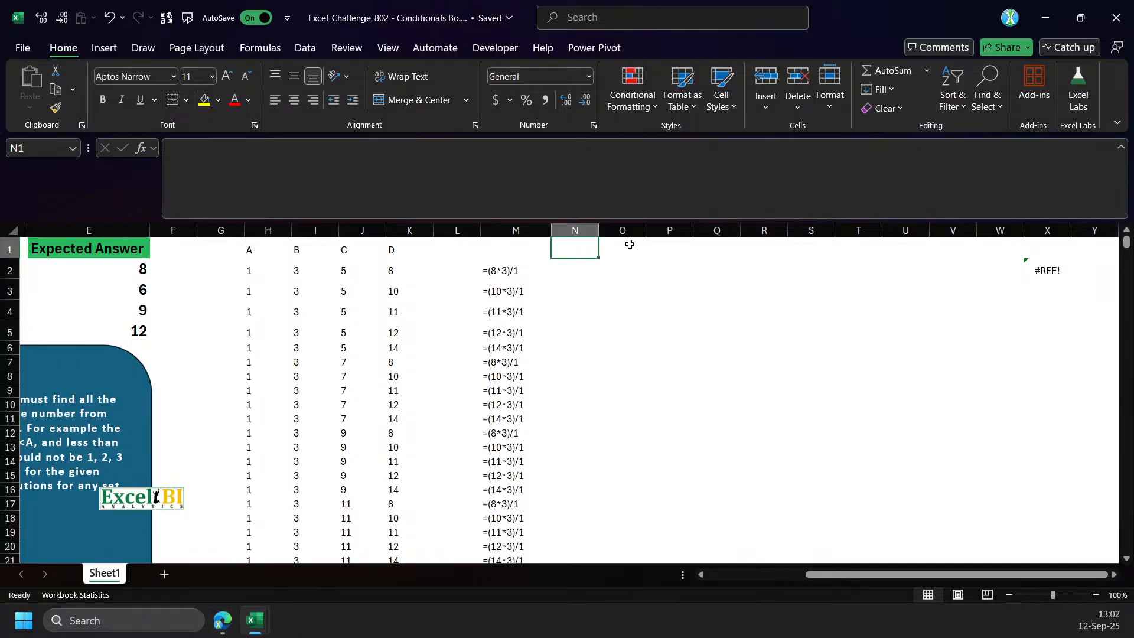
type("PE")
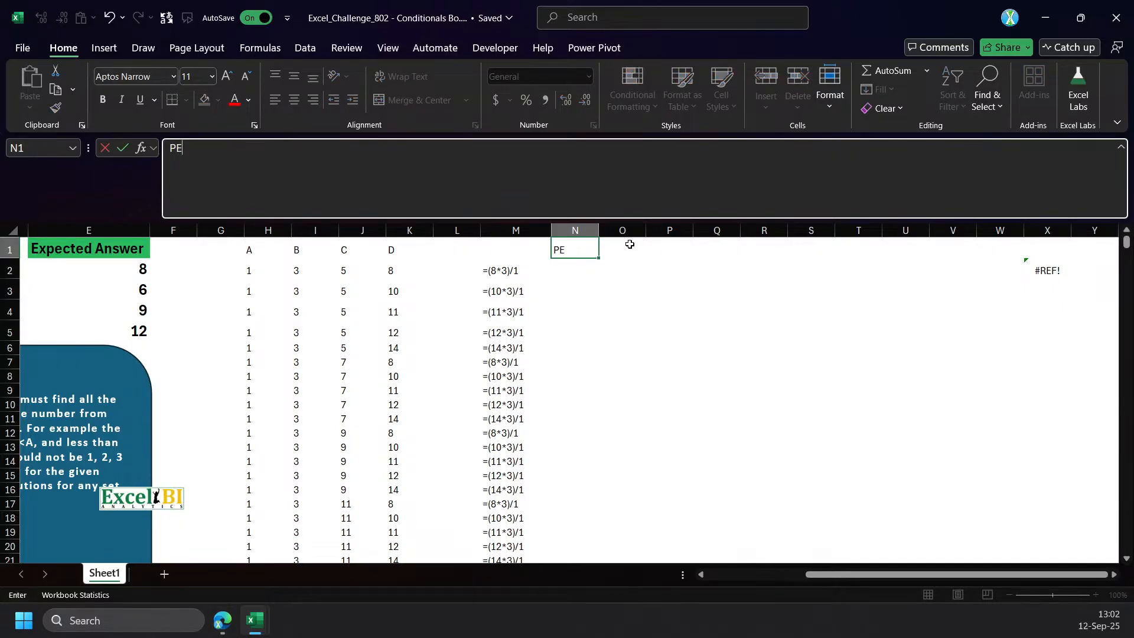
type("MD")
key("BackSpace")
type("MDAS")
key("Return")
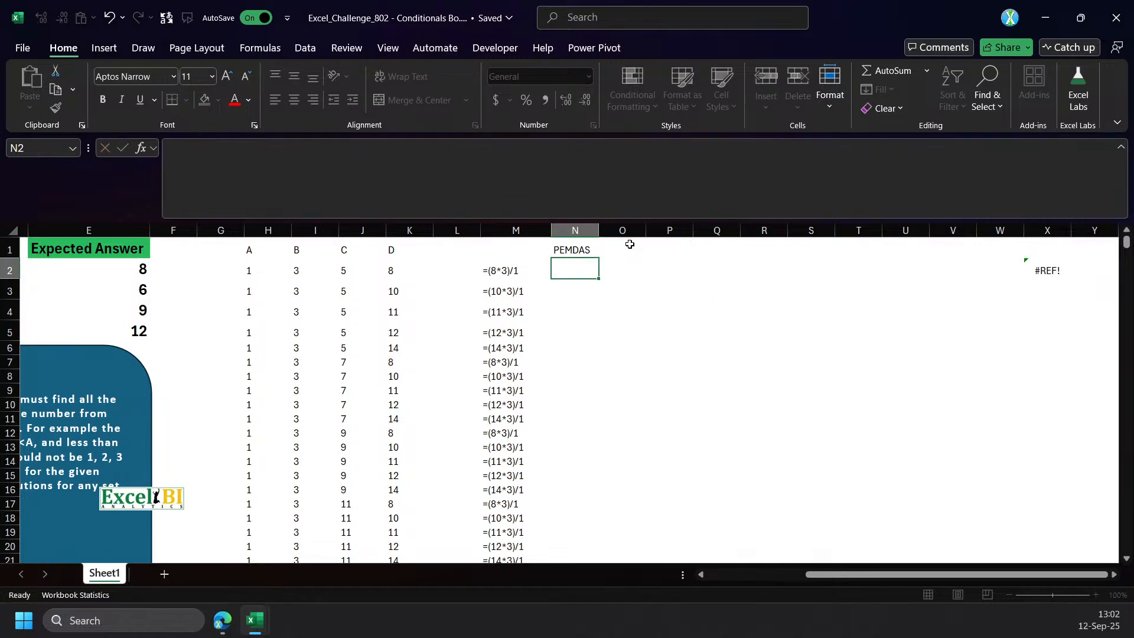
type("P")
key("BackSpace")
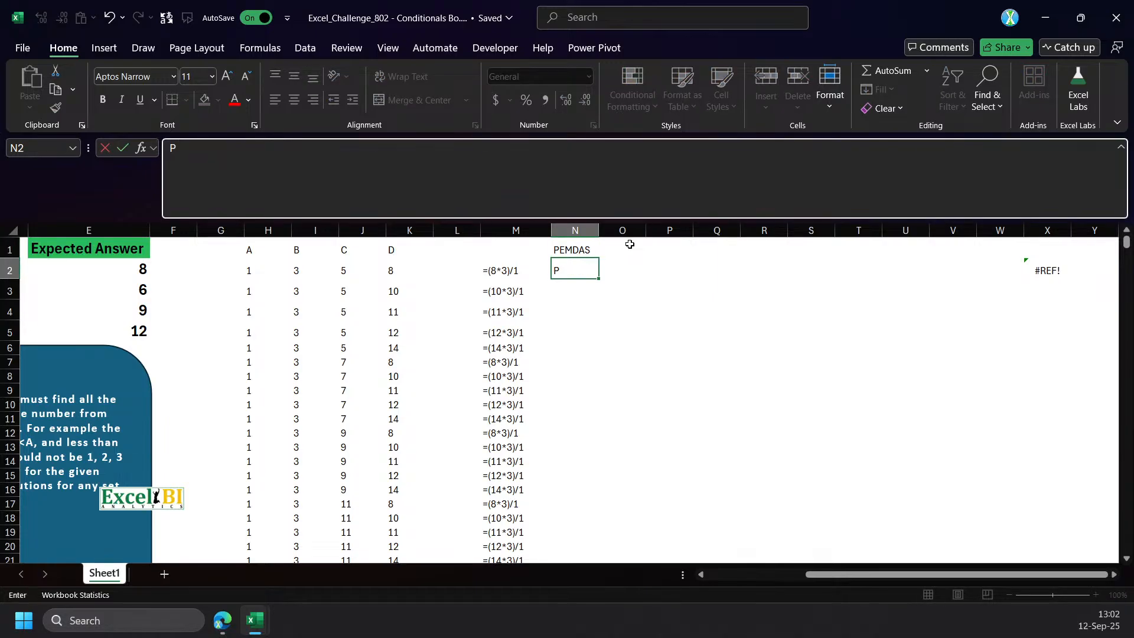
Extend the PEMDAS note by entering () in N2, E ^ in N3, MD in N4 and */ in O4.
type("()")
key("Return")
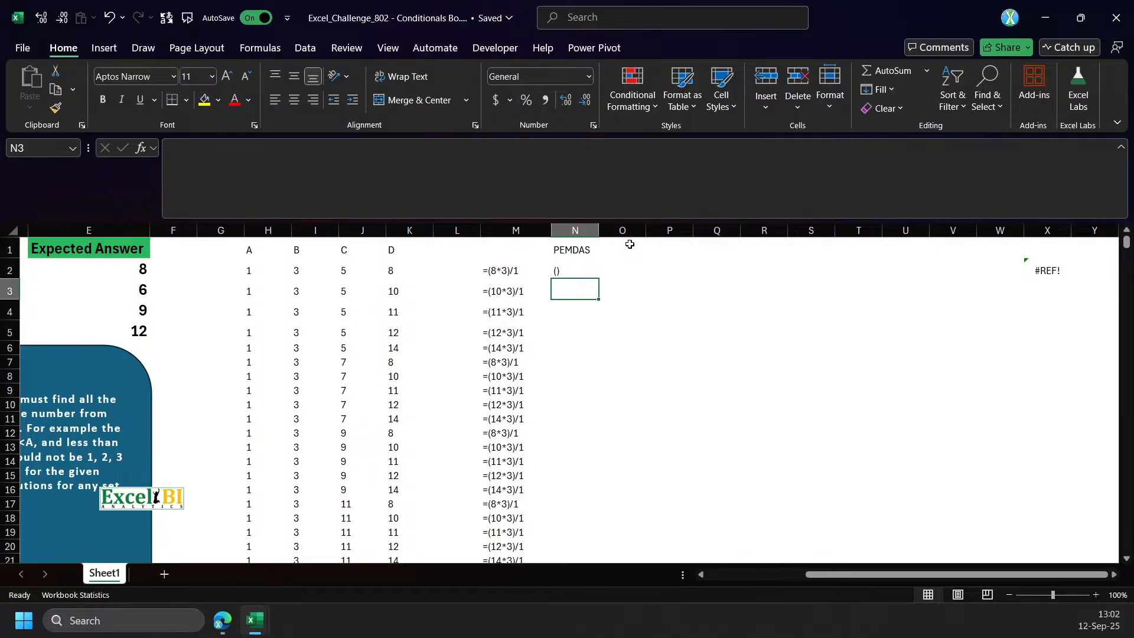
type("E ^")
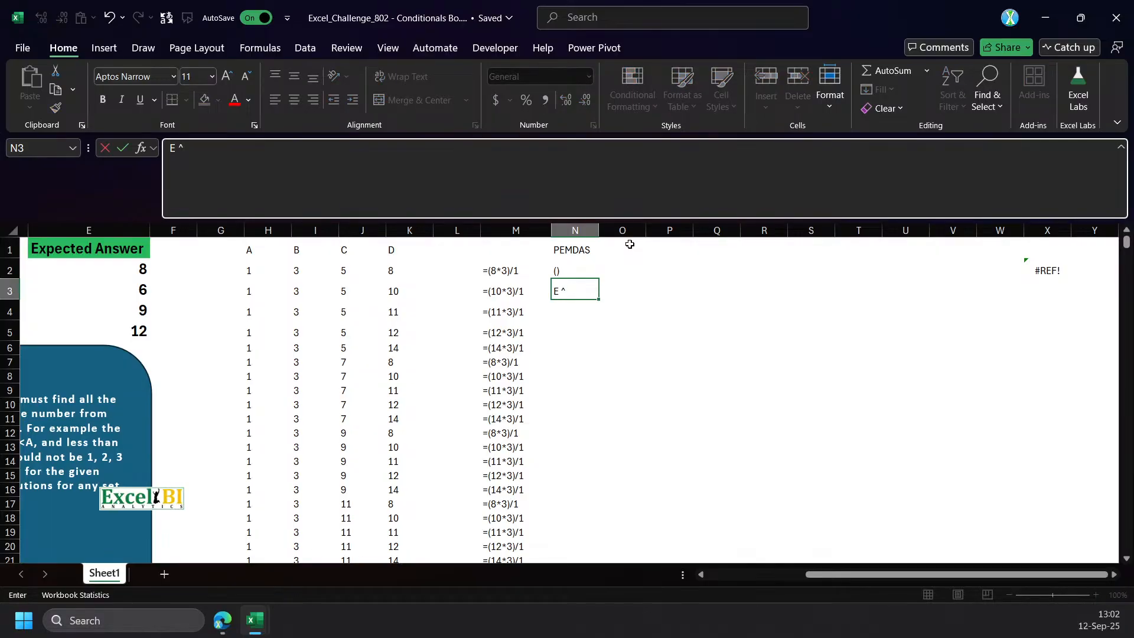
key("Return")
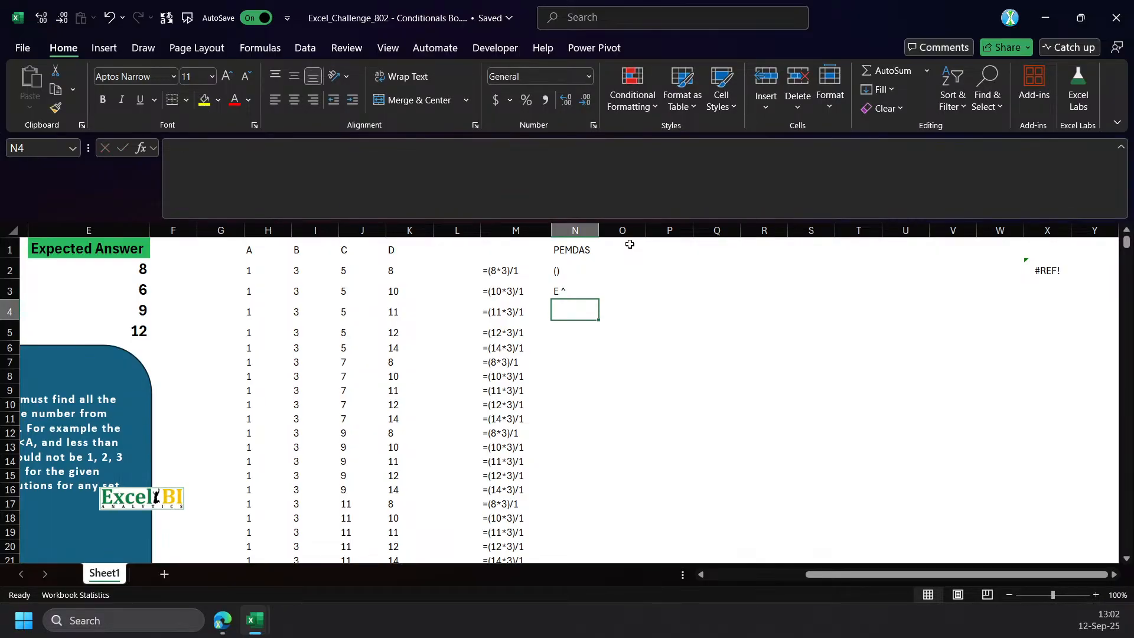
type("MD")
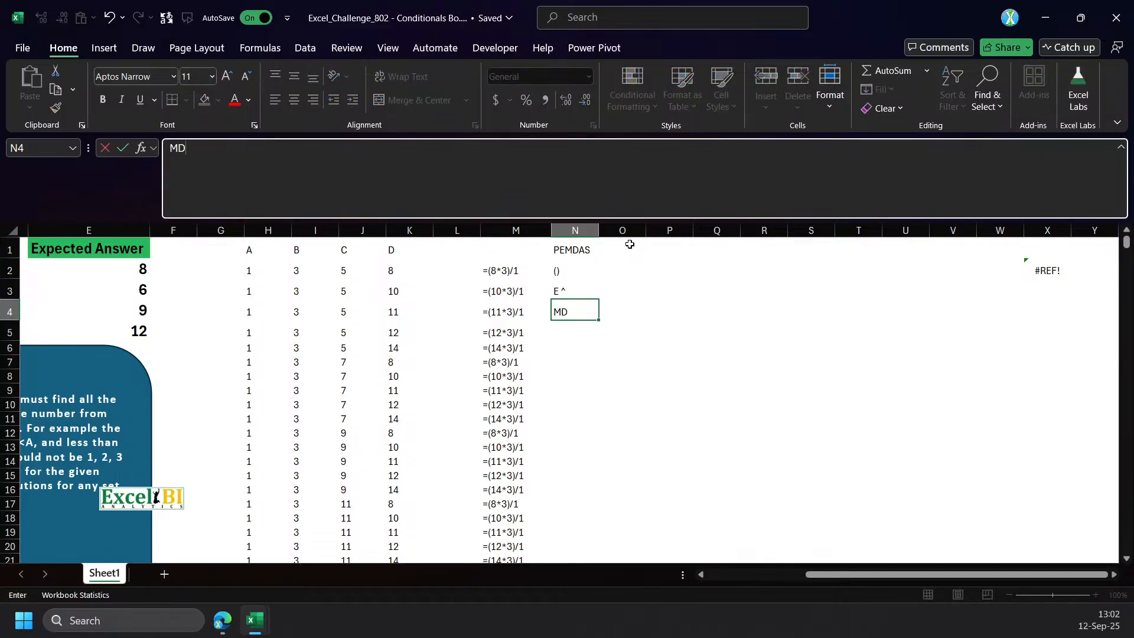
key("Tab")
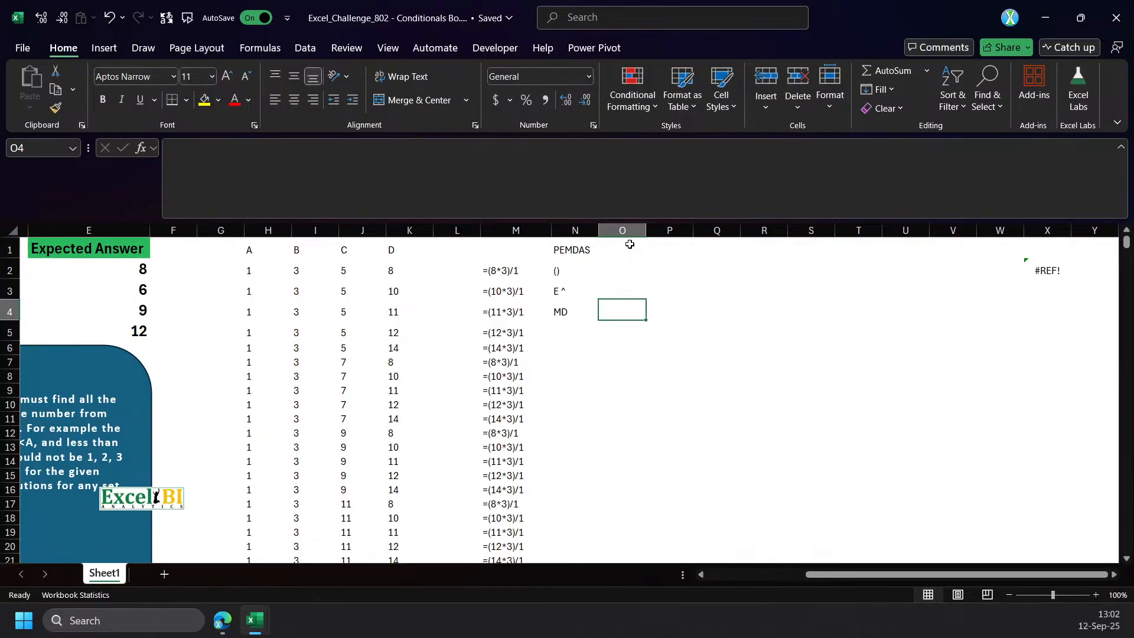
type("*")
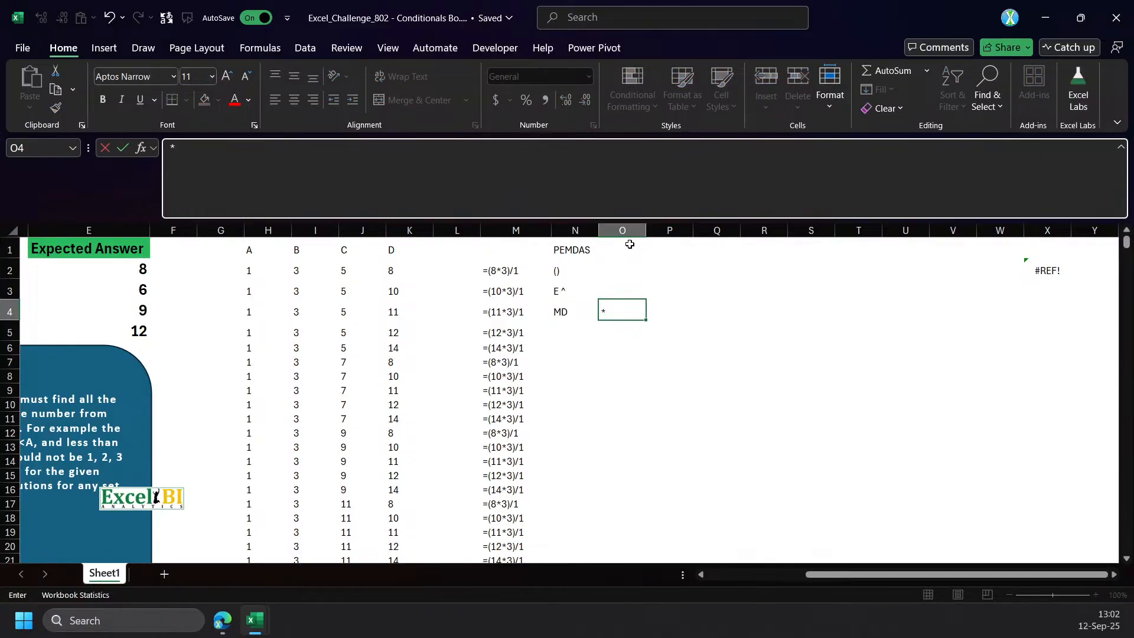
type("/")
key("Return")
key("Left")
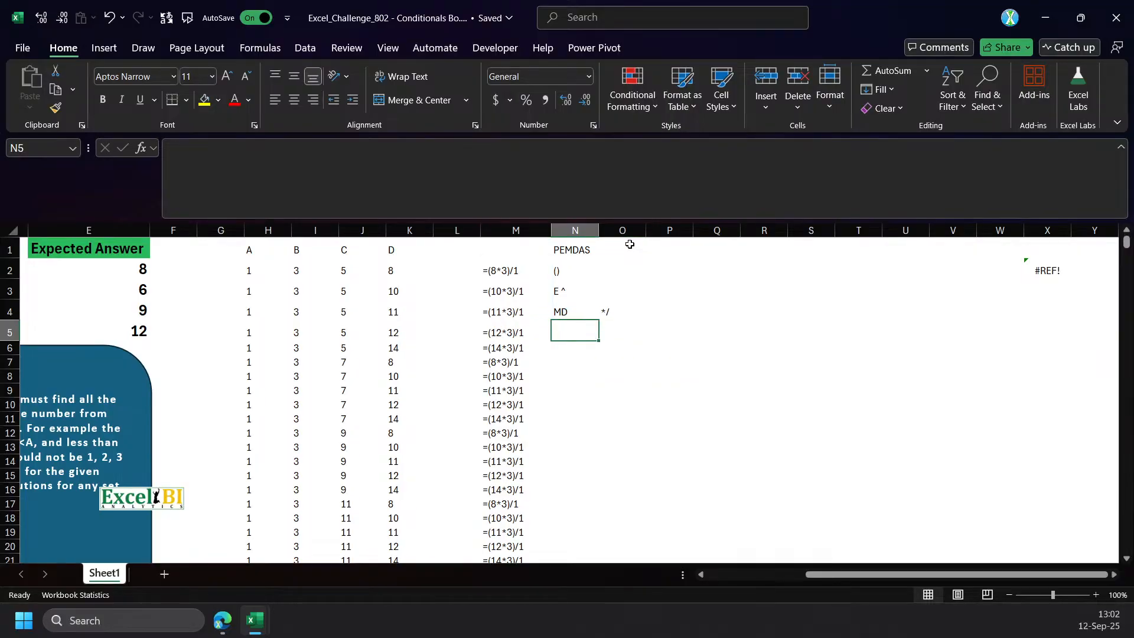
Enter AS in N5 and the operators +- in O5, stored as text with a leading apostrophe.
type("AS")
key("Tab")
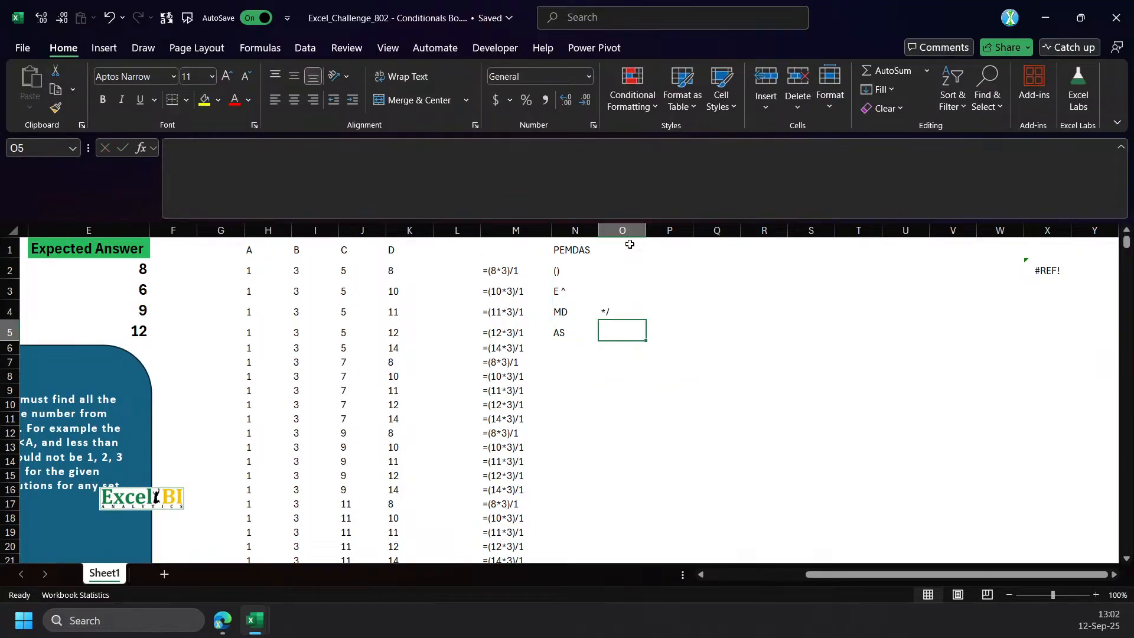
type("-+")
key("BackSpace")
key("BackSpace")
type("+-")
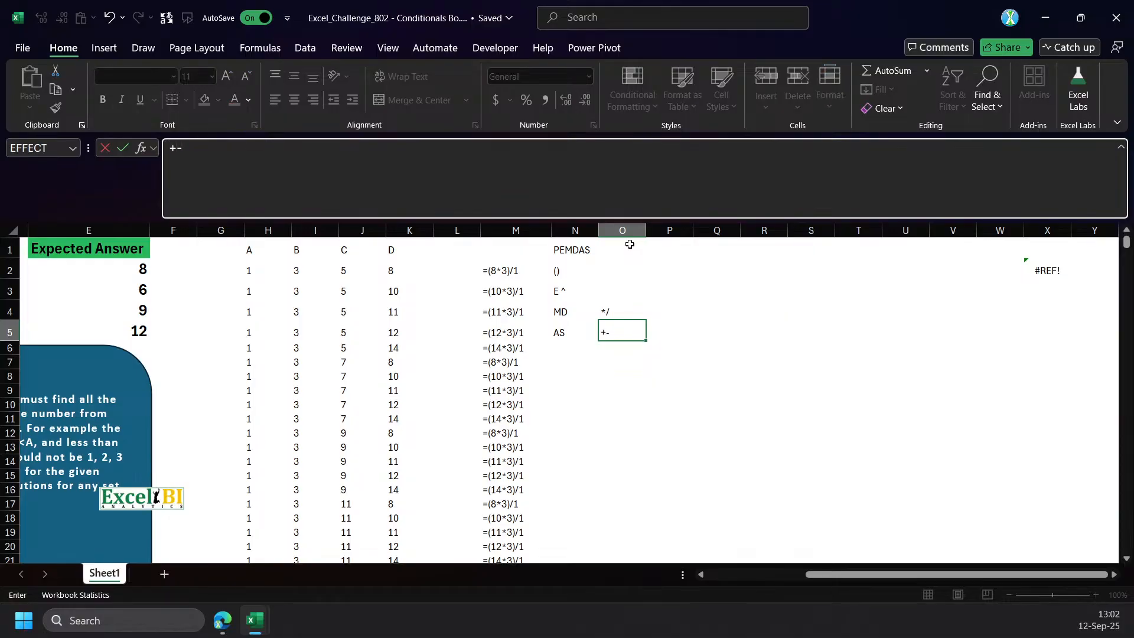
key("Return")
key("Return")
left_click(171, 148)
type("'")
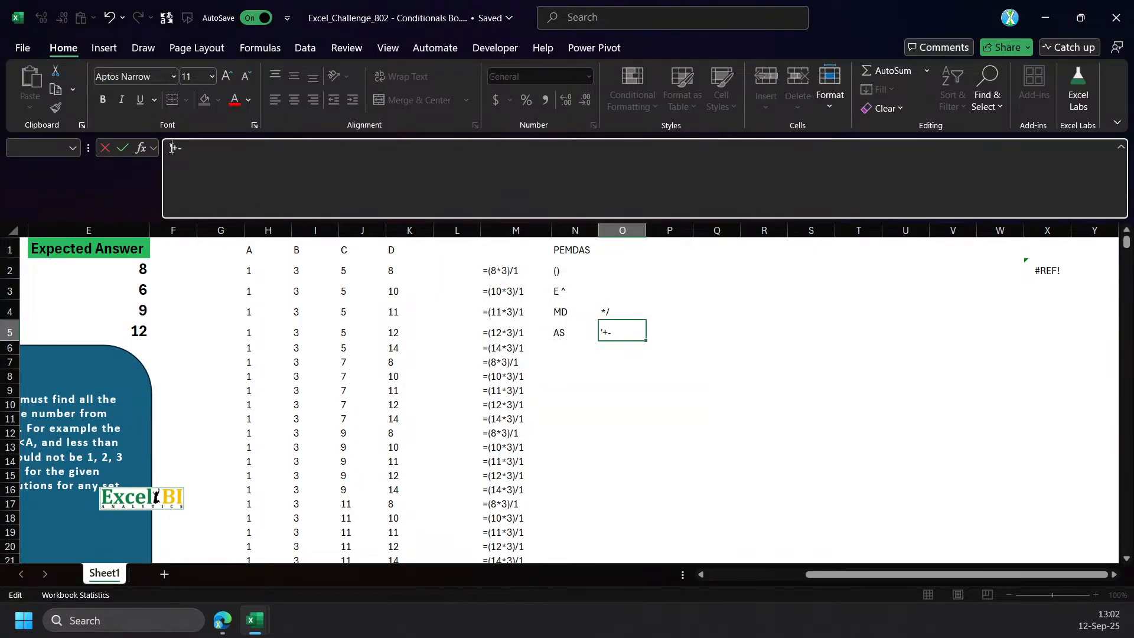
key("Return")
Complete the operator list by entering ^ in O3 and () in O2.
left_click(618, 291)
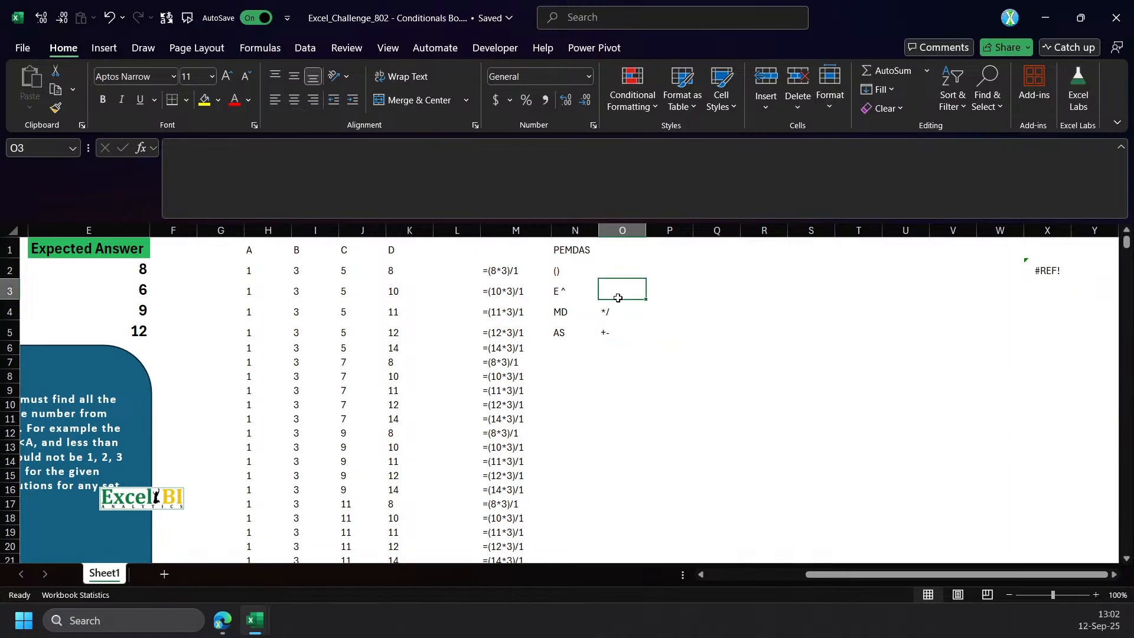
type("T")
key("Return")
key("Up")
key("Up")
key("Down")
key("Down")
key("Up")
type("^")
key("Up")
type("()")
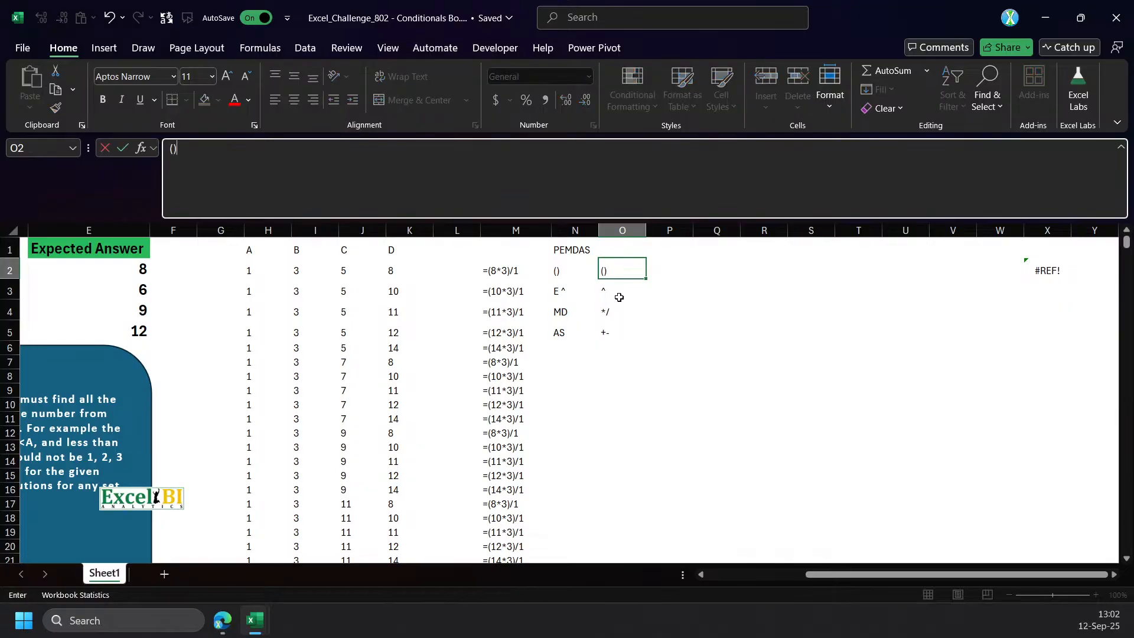
key("Return")
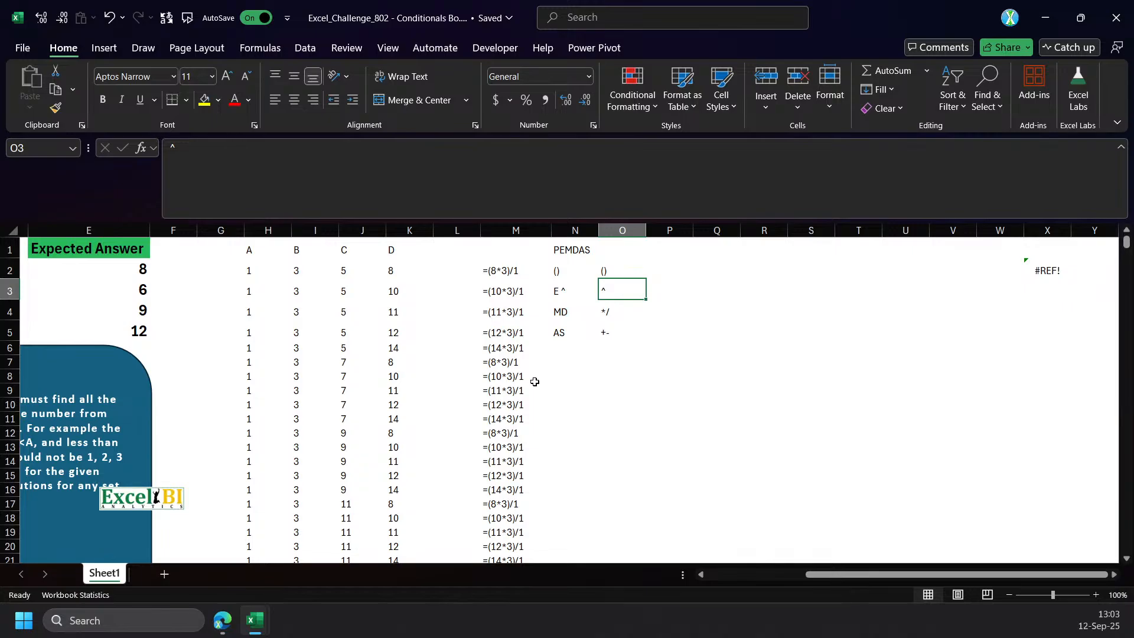
Enter the sample expression (8*-3)/1 in P2 to illustrate a negative operand.
left_click(513, 378)
left_click(584, 350)
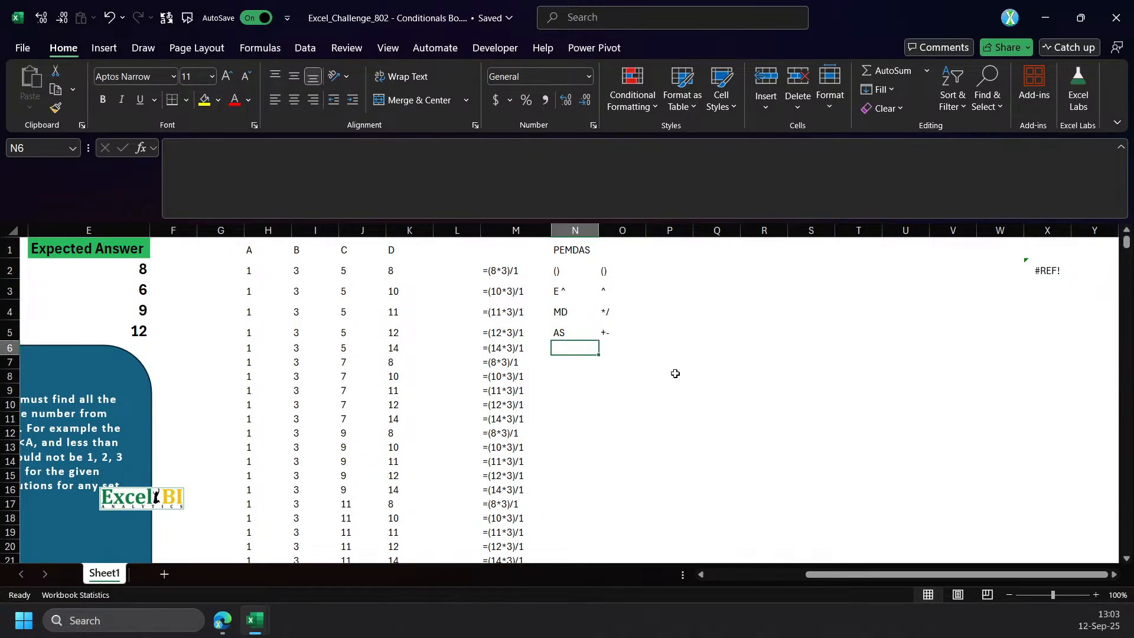
left_click(675, 273)
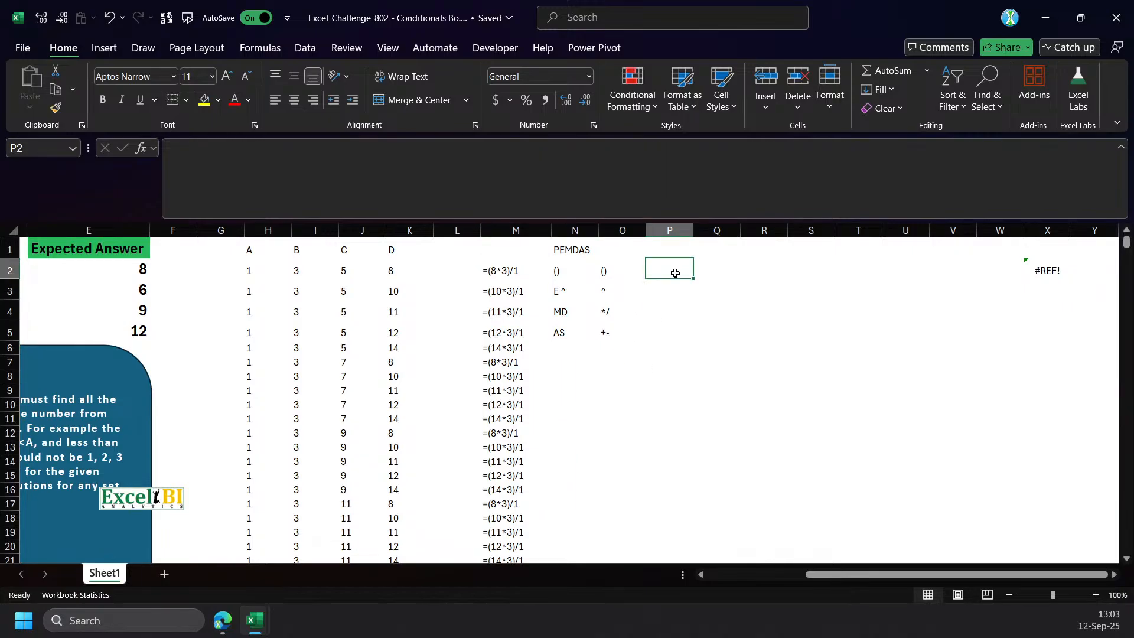
type("(")
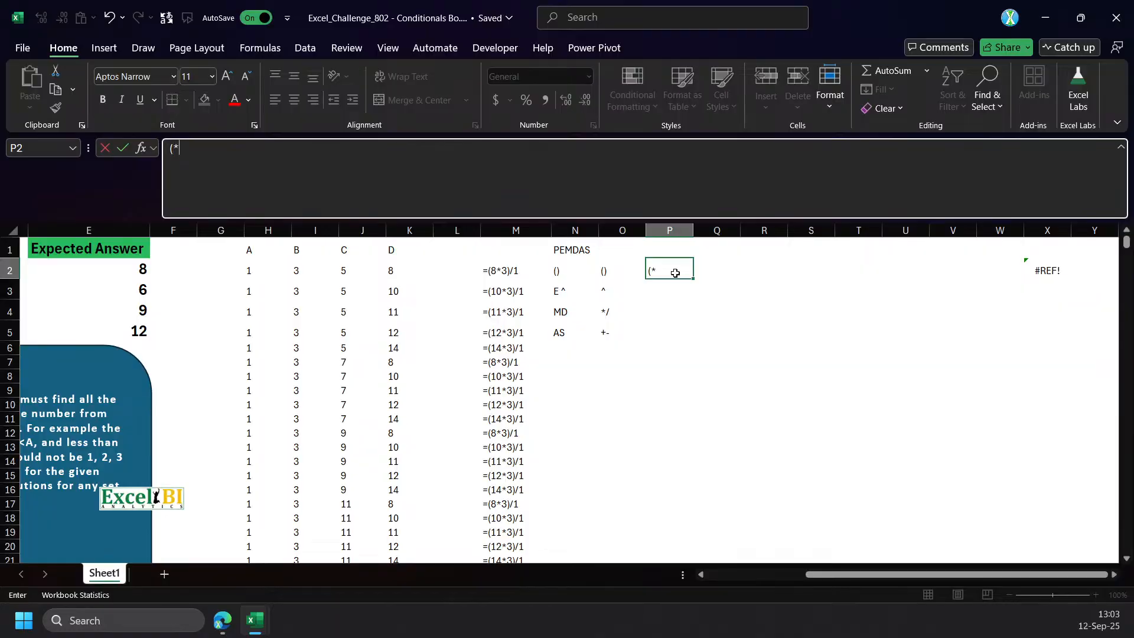
type("8*-3)/1")
key("Return")
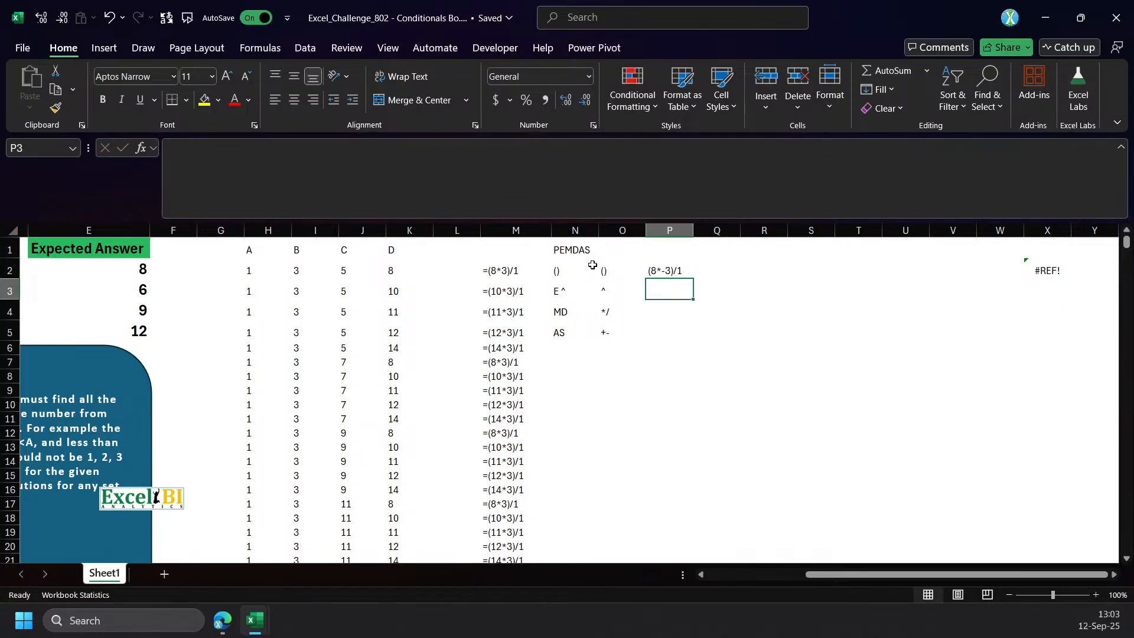
Compare the sample expression in P2 with the operators in O5, and examine the formulas in M2 and H2.
left_click(654, 266)
scroll(776, 268, "up", 1)
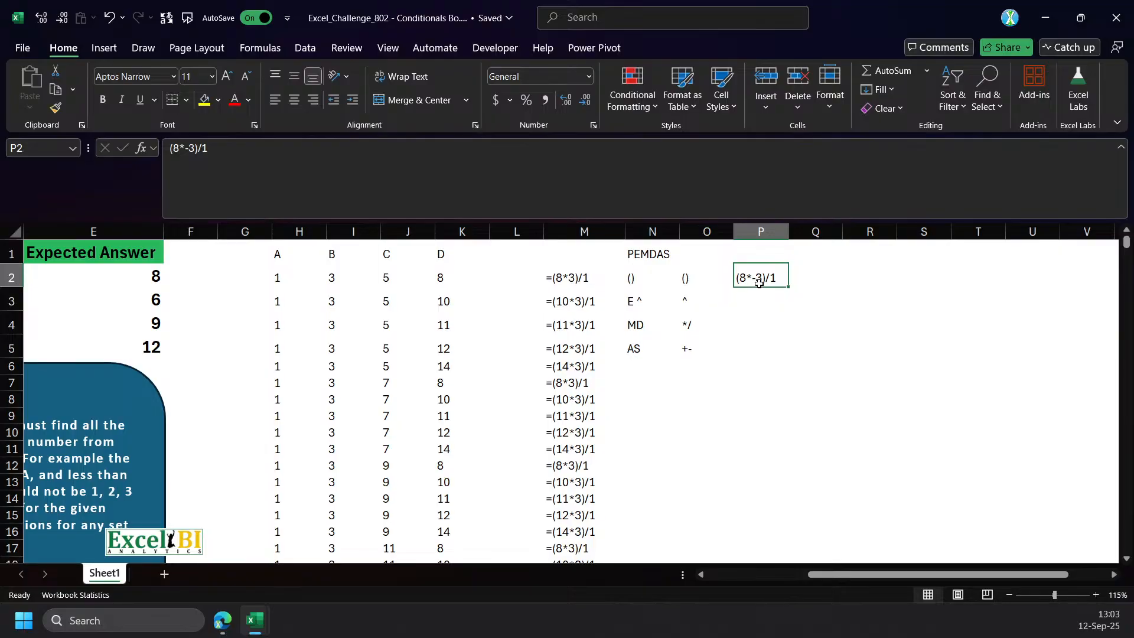
left_click(689, 351)
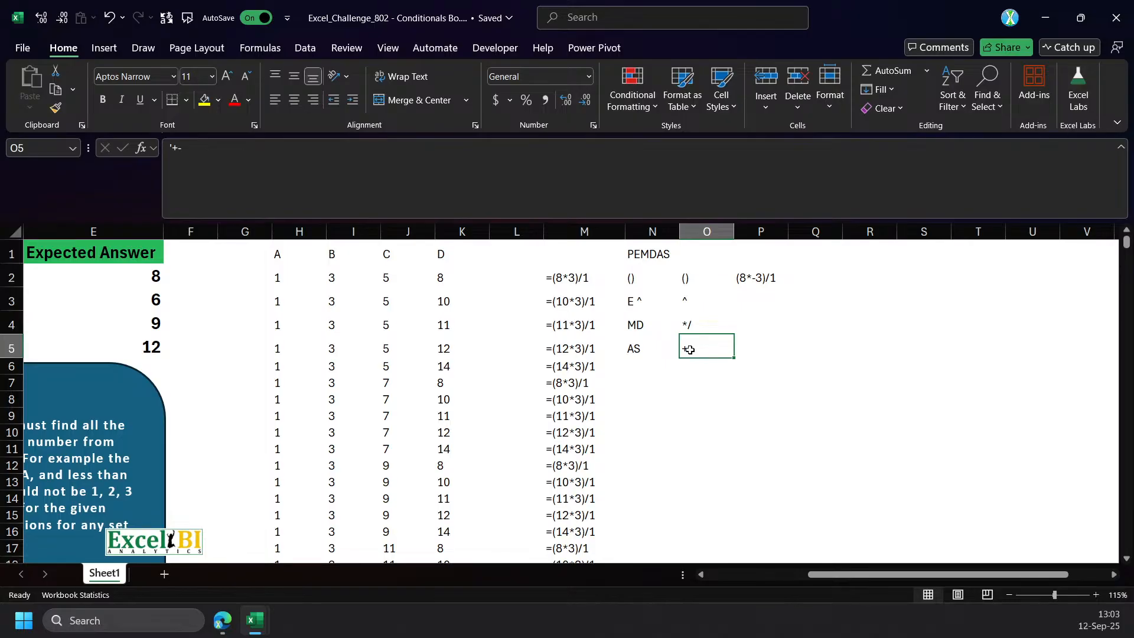
left_click(742, 279)
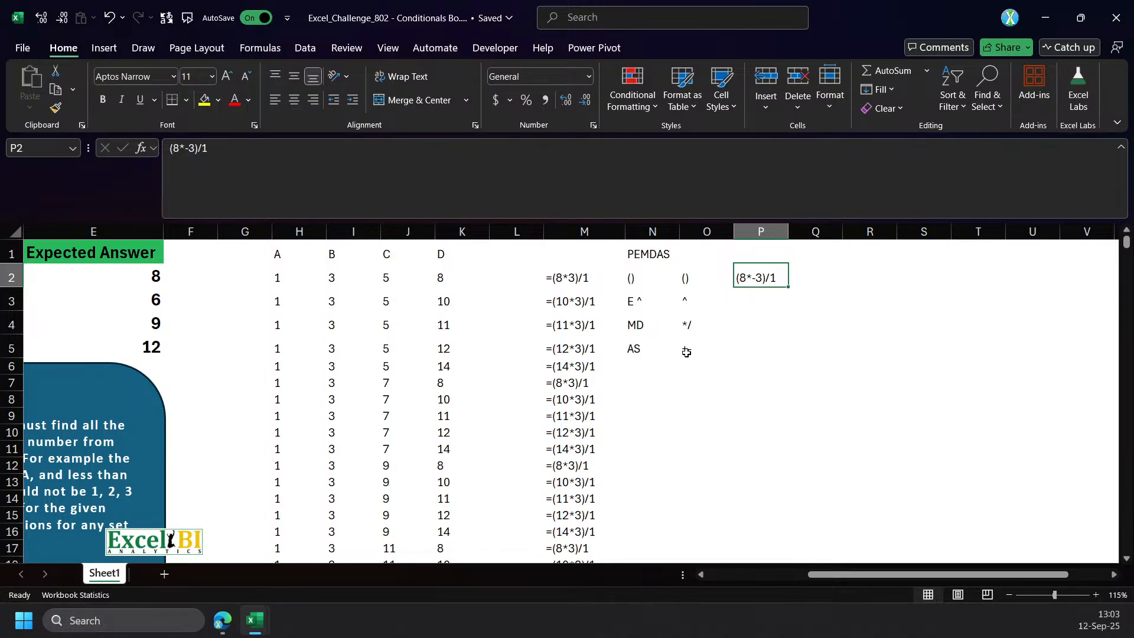
left_click(579, 279)
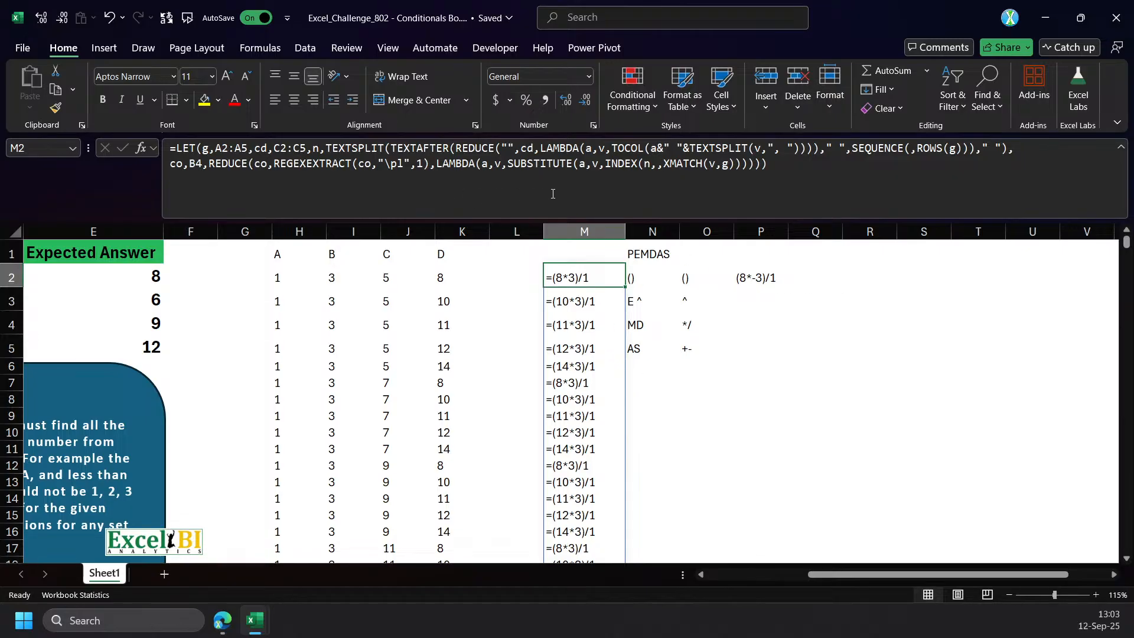
left_click(282, 280)
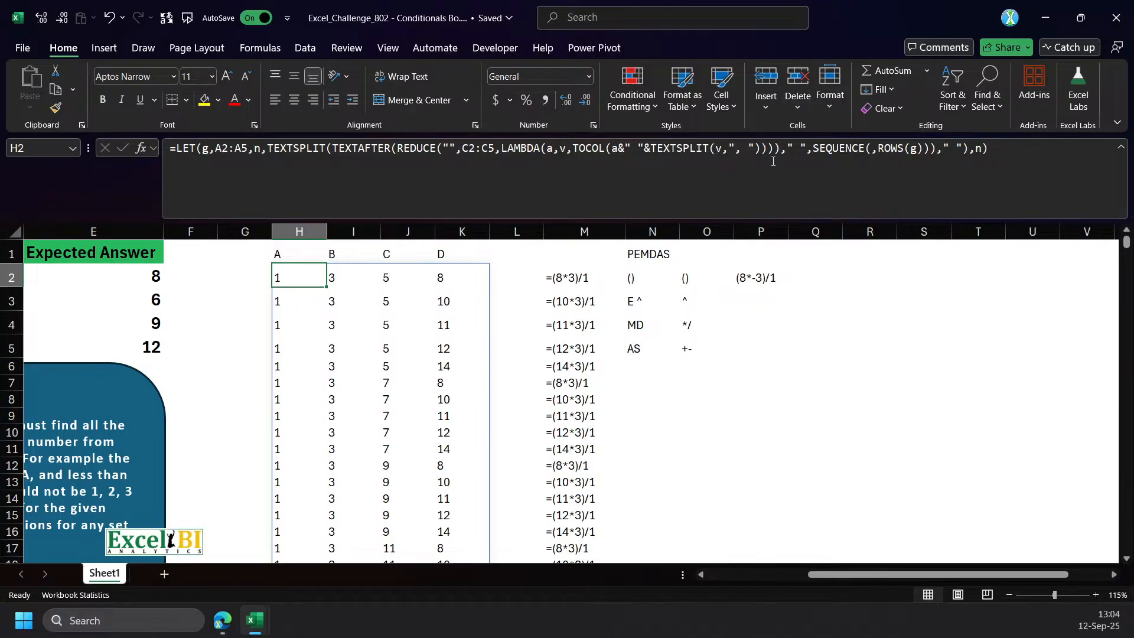
Prefix TEXTSPLIT in the n definition of the M2 formula with " "& so every substituted number gets a leading space.
left_click(571, 277)
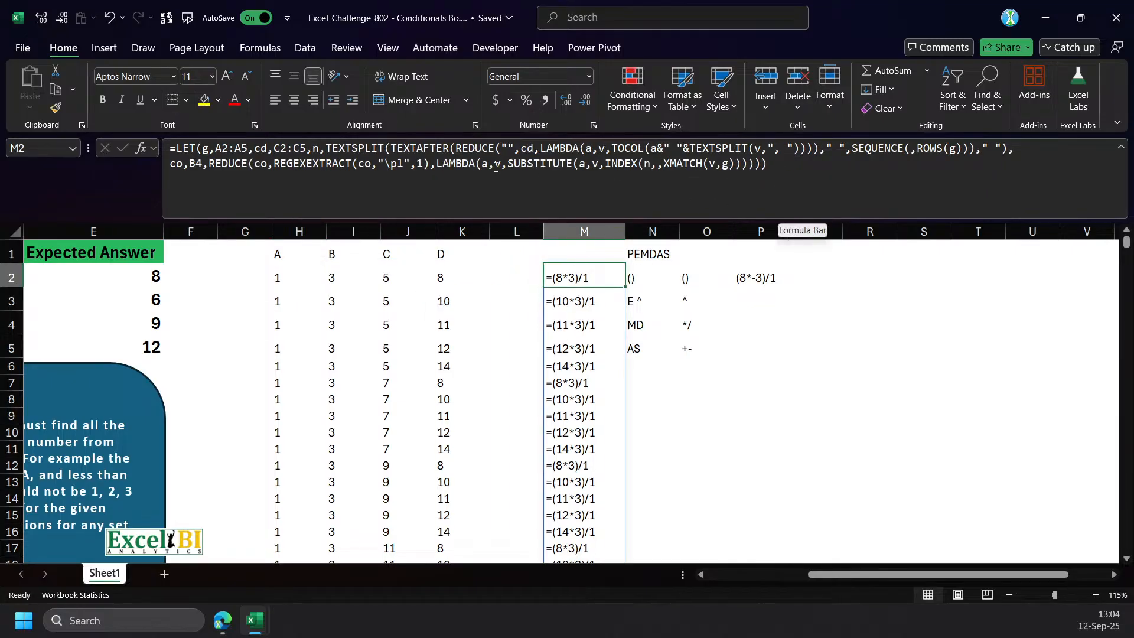
left_click(324, 153)
type("\" ")
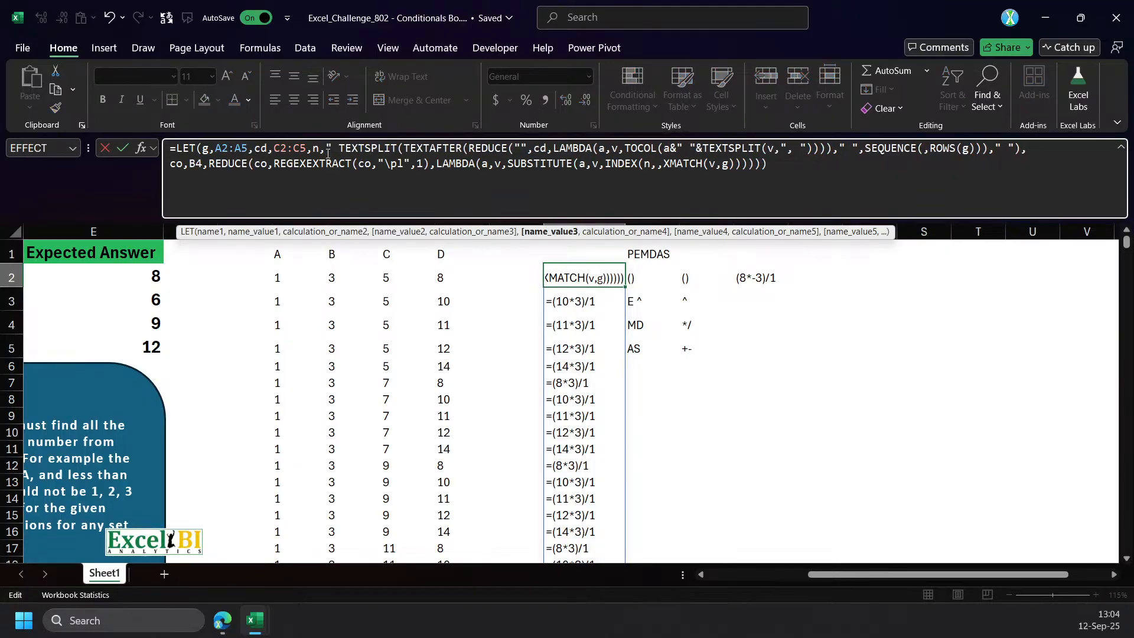
type("\"&")
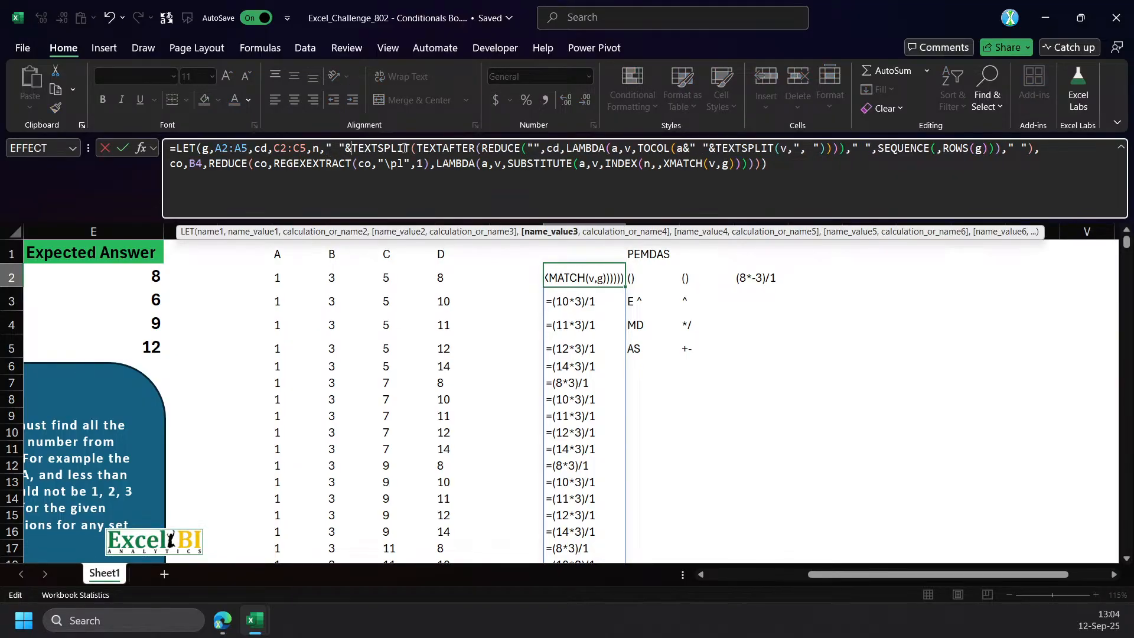
left_click(1005, 149)
type(",")
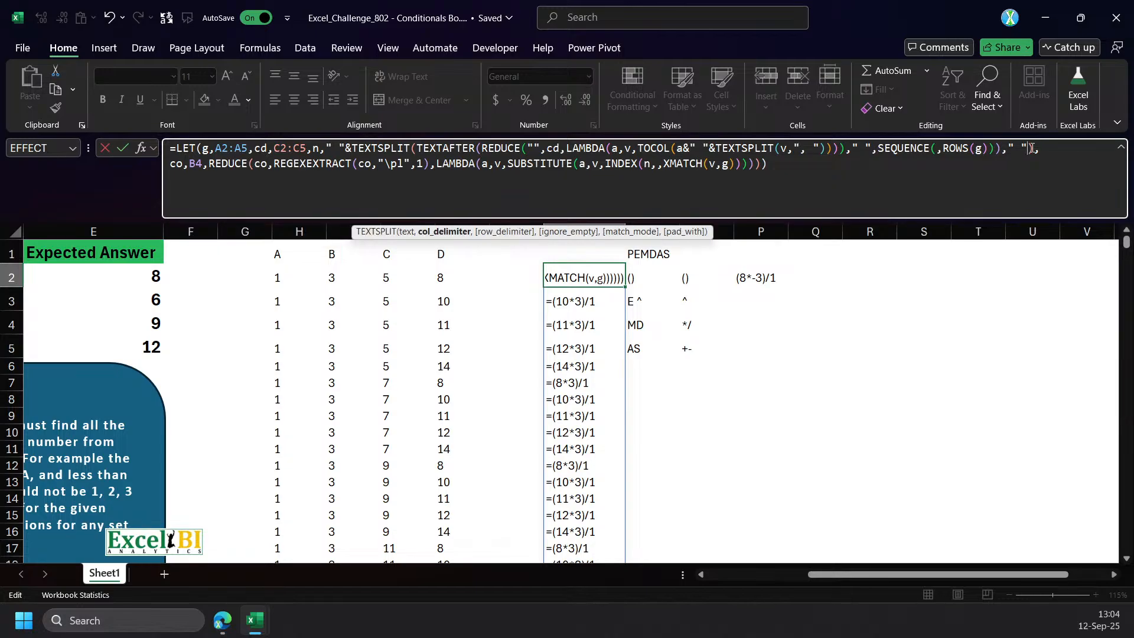
key("ctrl+Return")
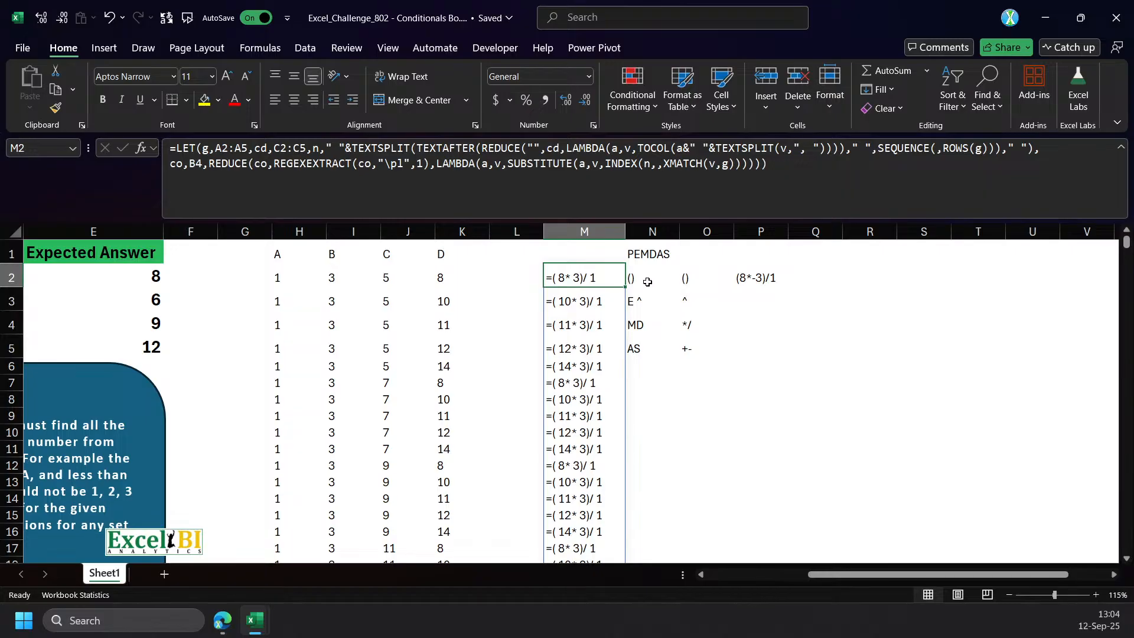
Move the PEMDAS operator notes and the sample expression from N2 so that they start at Q2.
left_click_drag(642, 280, 812, 367)
left_click(577, 281)
left_click_drag(634, 282, 815, 383)
left_click_drag(732, 264, 888, 278)
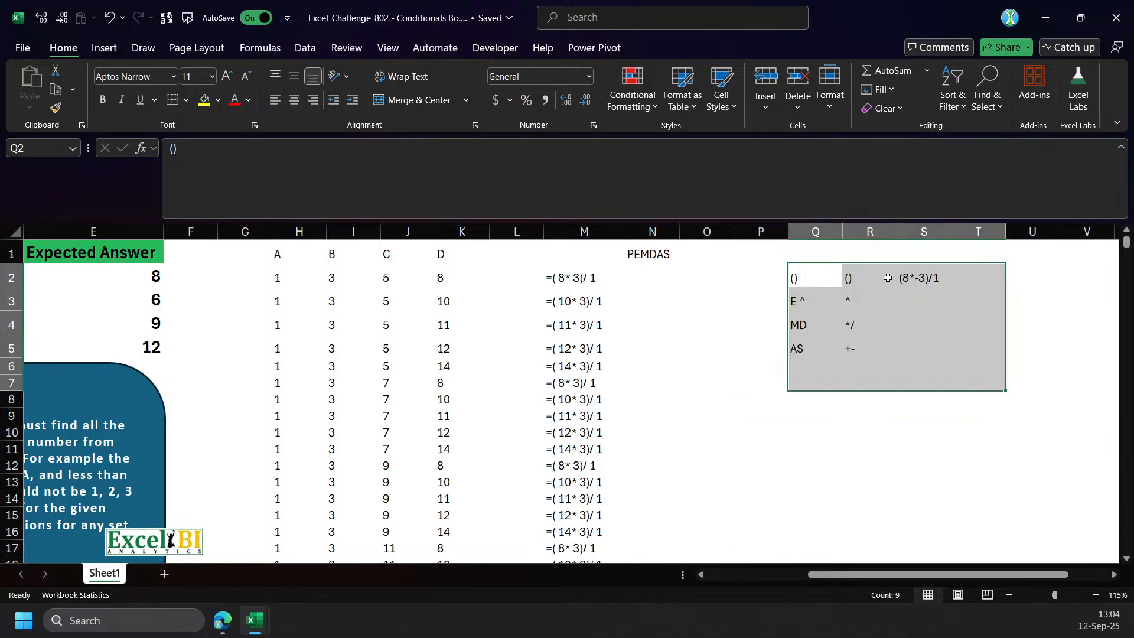
left_click(565, 278)
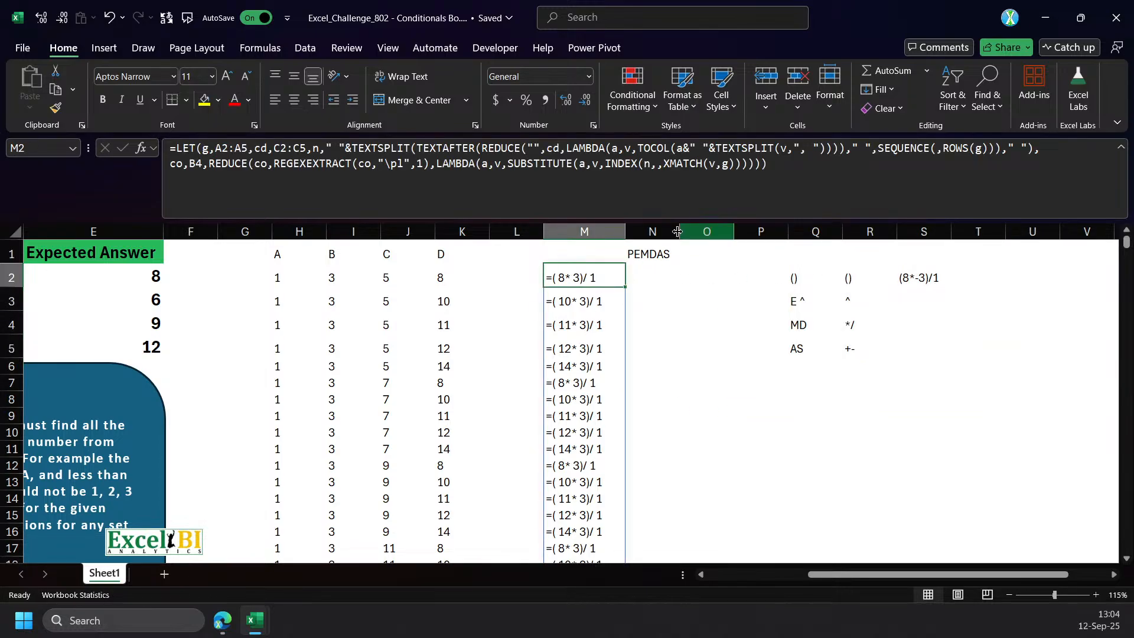
left_click(656, 276)
type("=")
key("Left")
key("Escape")
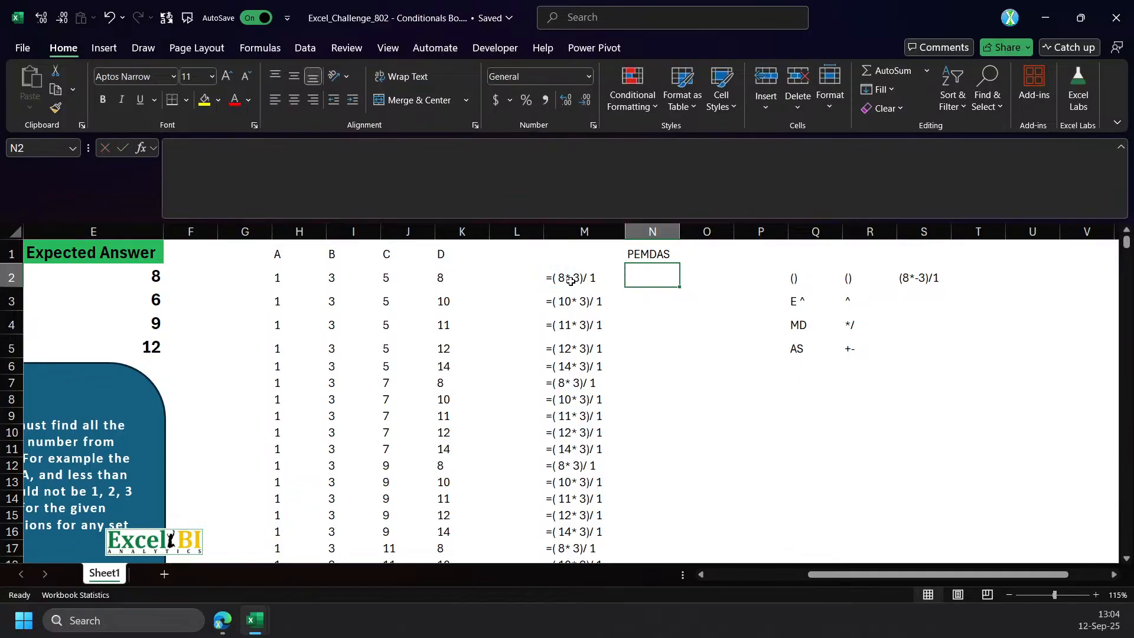
Name the REDUCE substitution in the M2 formula con and return con as the LET result.
left_click(569, 282)
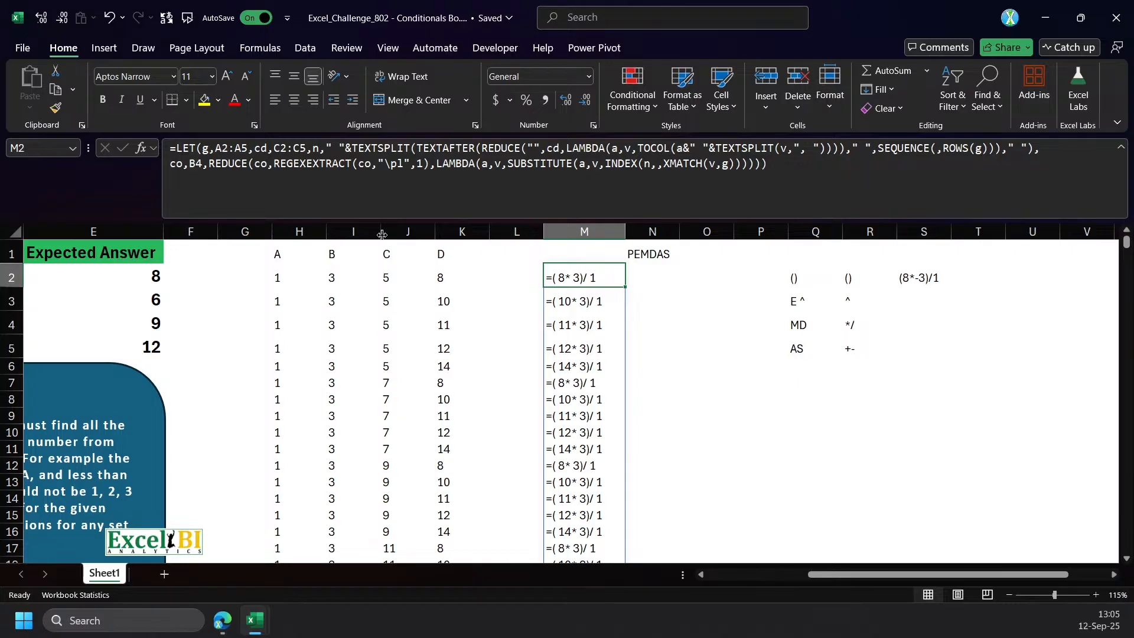
left_click(212, 165)
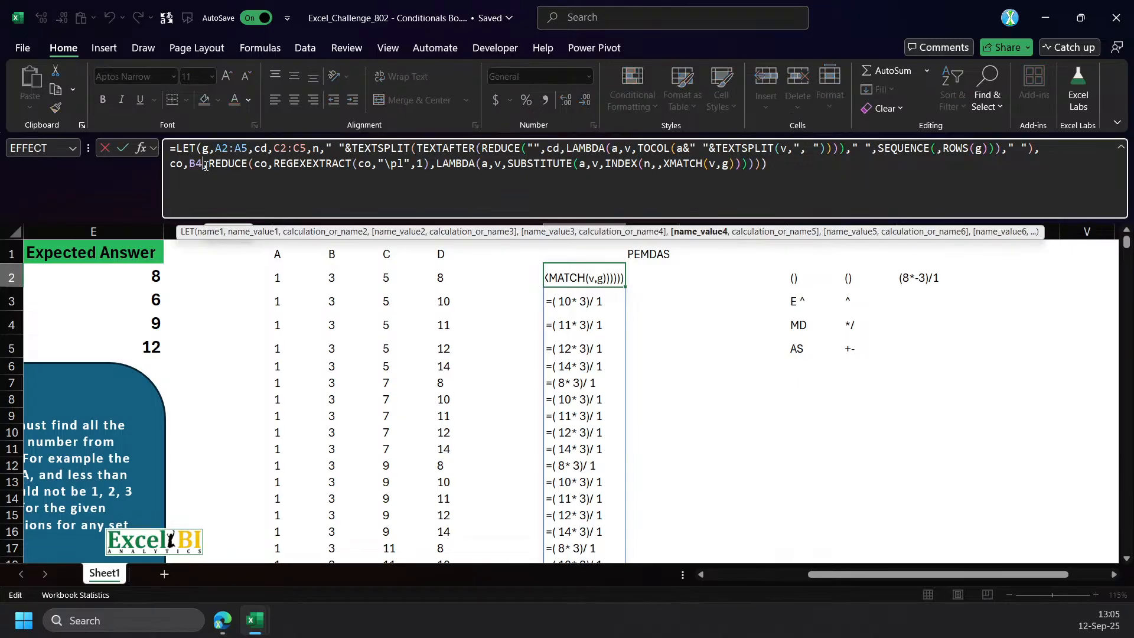
left_click_drag(821, 575, 719, 557)
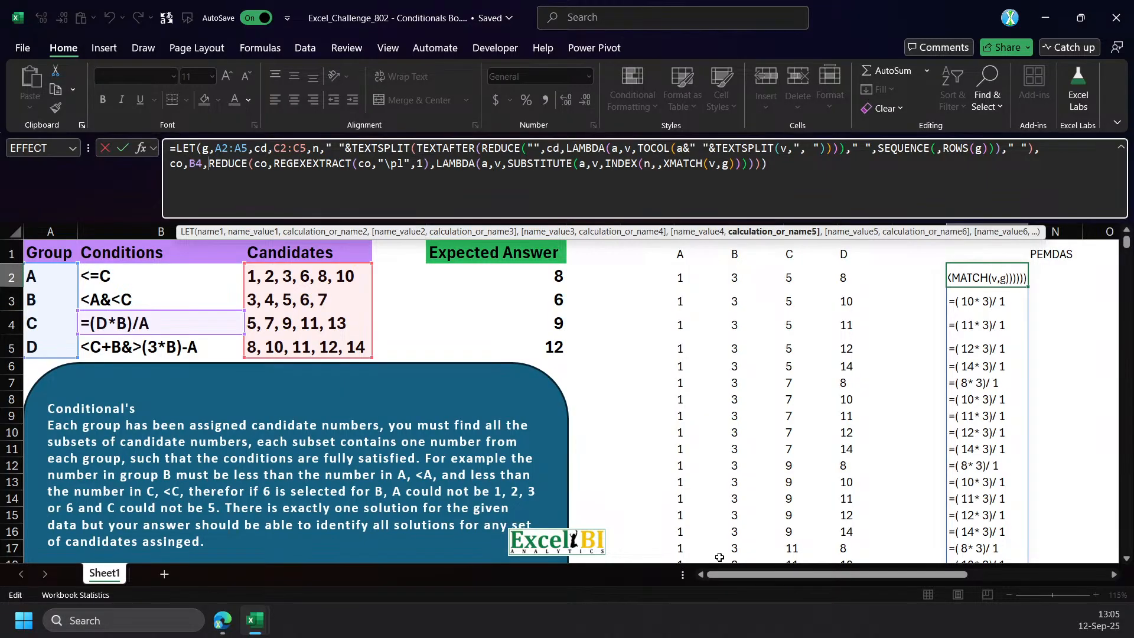
type("con,")
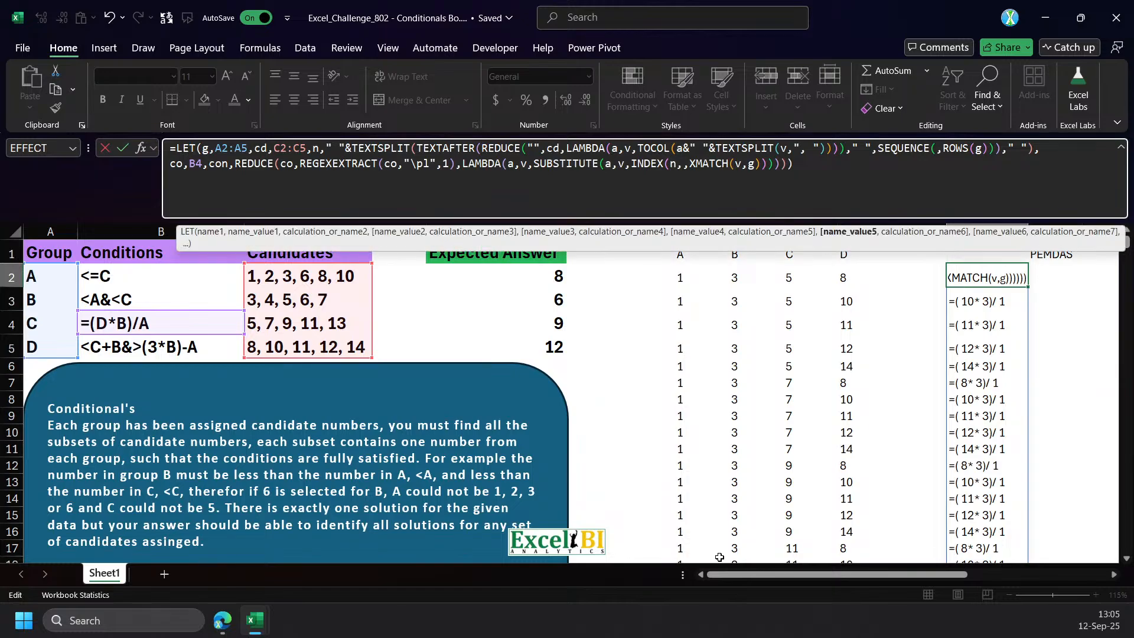
type(",con")
key("ctrl+Return")
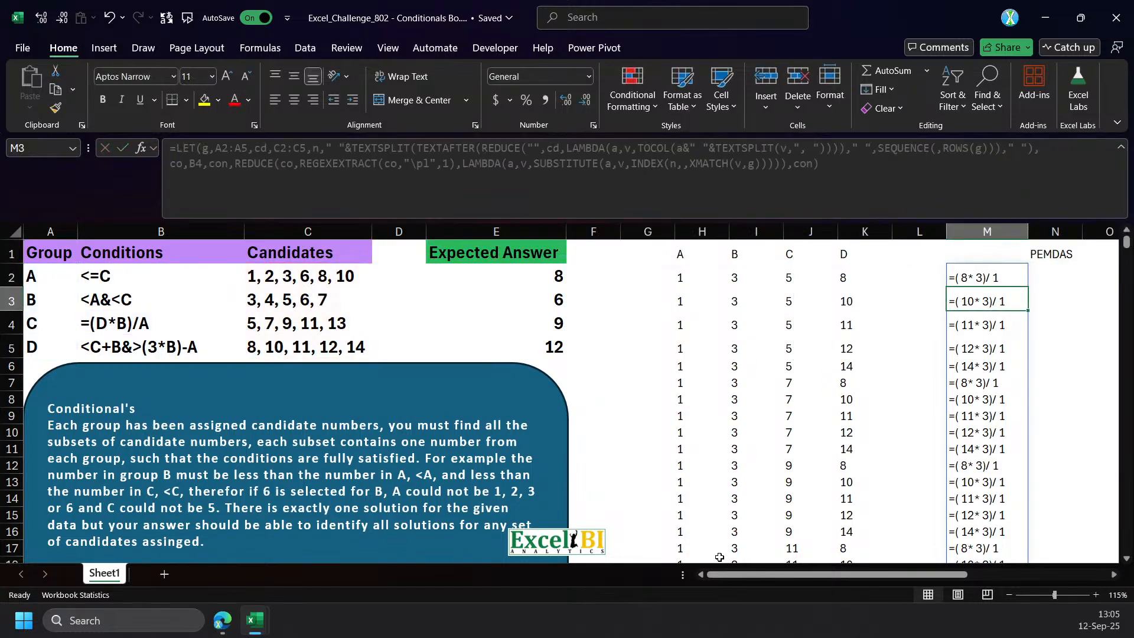
Move the PEMDAS operator notes and sample expression from Q2:S5 so that they start at W7.
key("Right")
key("Right")
left_click_drag(910, 576, 969, 577)
left_click_drag(901, 288, 1020, 349)
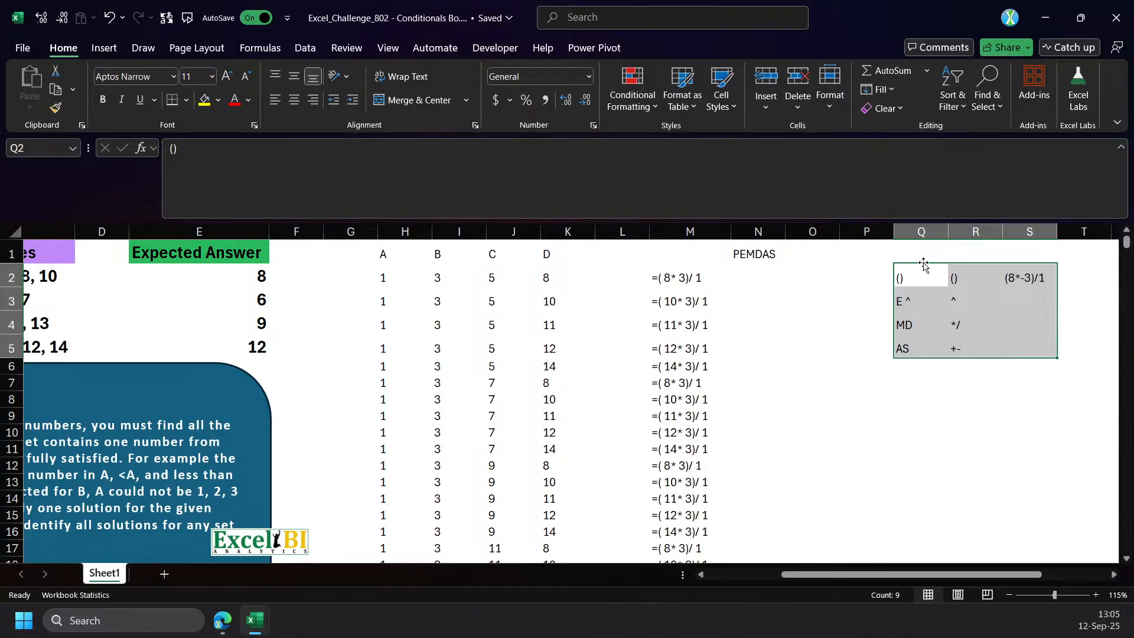
left_click_drag(921, 261, 1004, 376)
Copy the complete LET formula text from M2 into N2 under the PEMDAS heading.
left_click(441, 279)
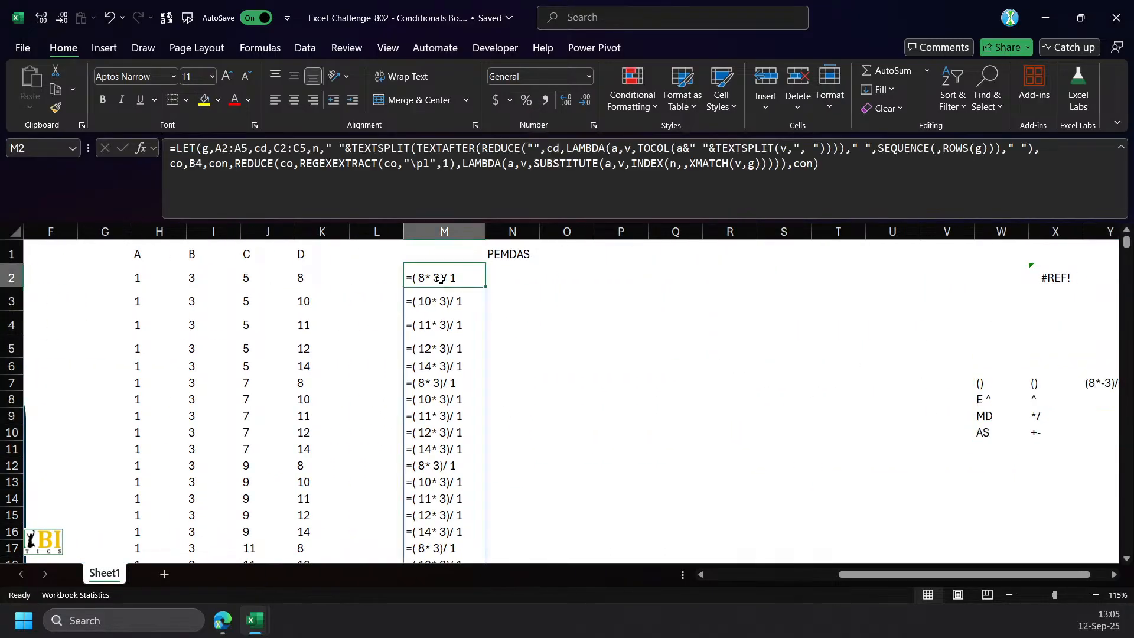
left_click(882, 185)
key("ctrl+a")
key("ctrl+c")
key("Escape")
left_click(515, 275)
left_click(488, 182)
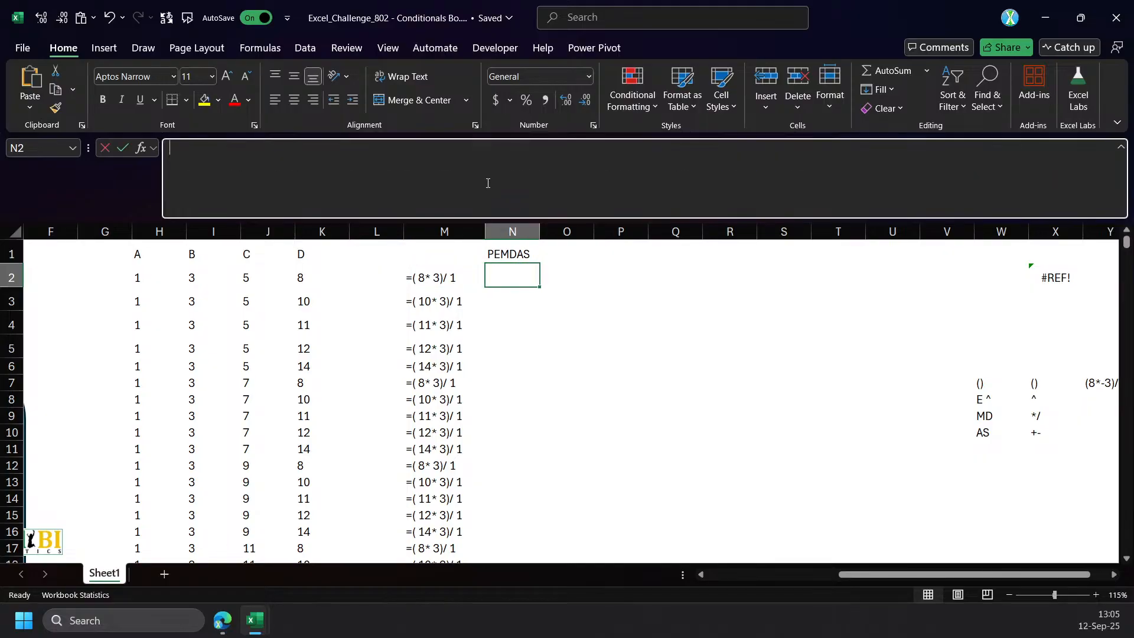
key("ctrl+v")
Replace the final con in the N2 formula with co on a new line.
double_click(807, 177)
key("alt+Return")
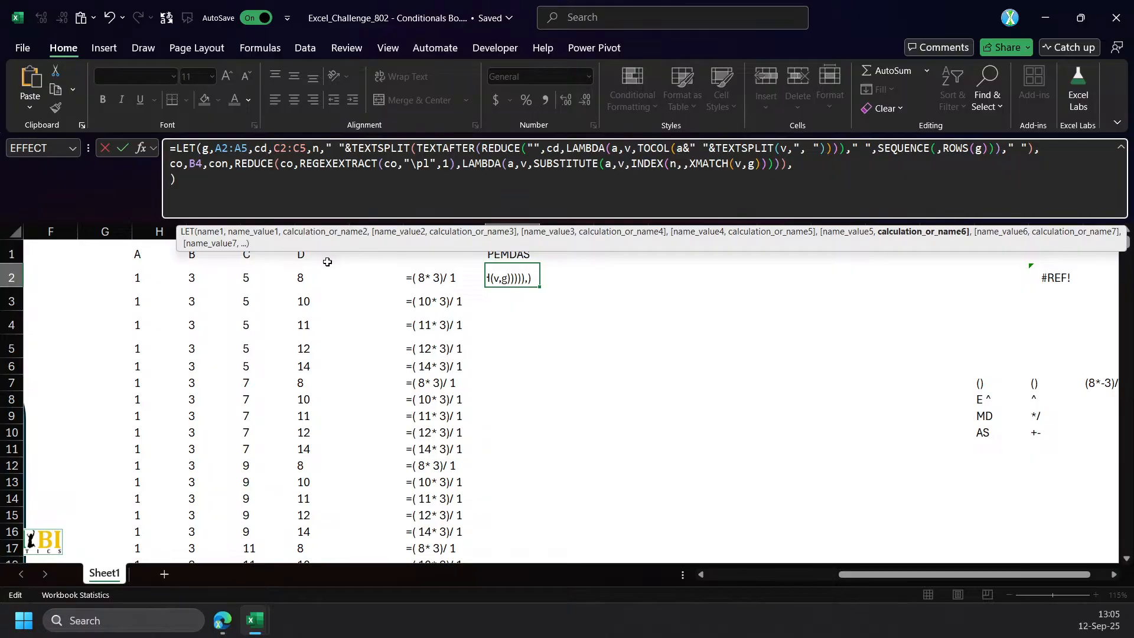
type("co")
key("ctrl+Return")
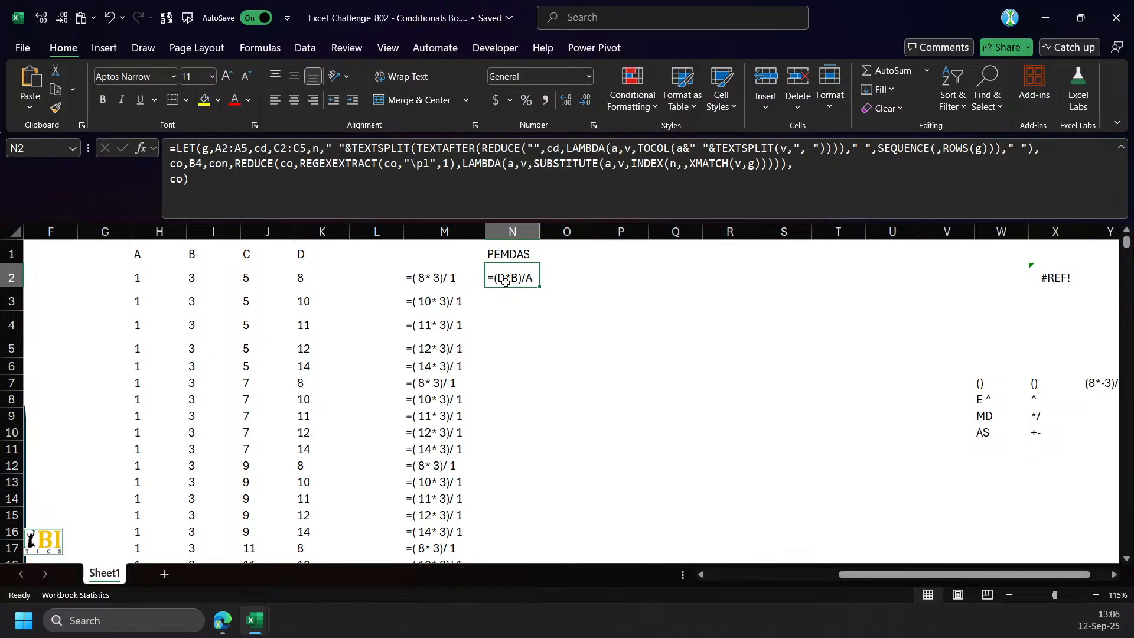
Wrap the returned co in the N2 formula in a REGEXEXTRACT function.
left_click(173, 183)
type("reg")
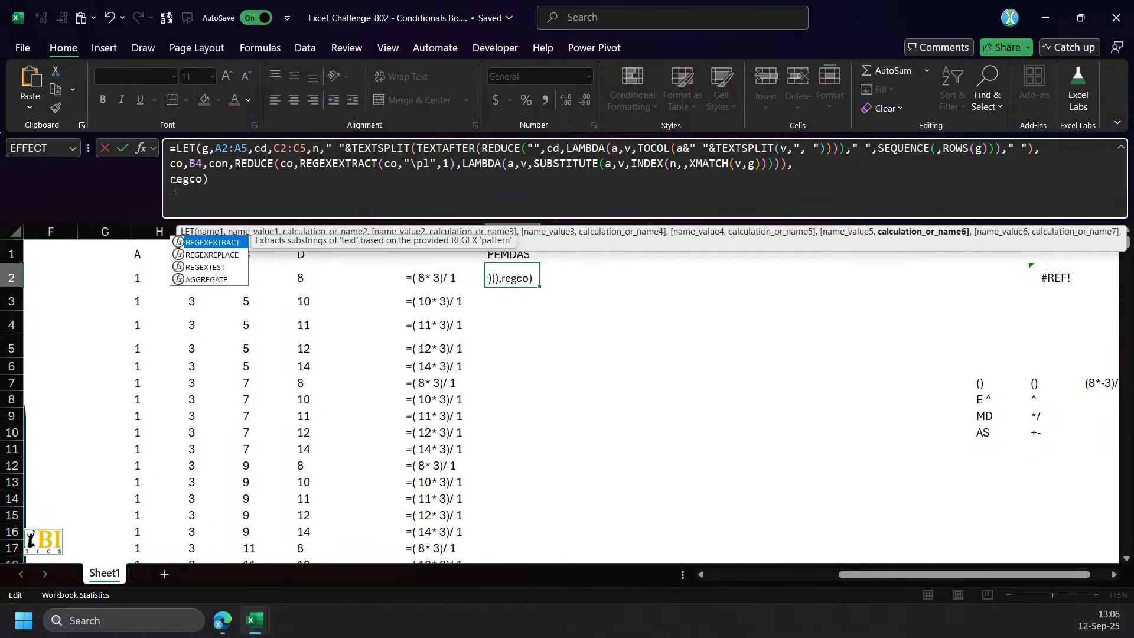
key("Tab")
key("Right")
key("Right")
type(",\"")
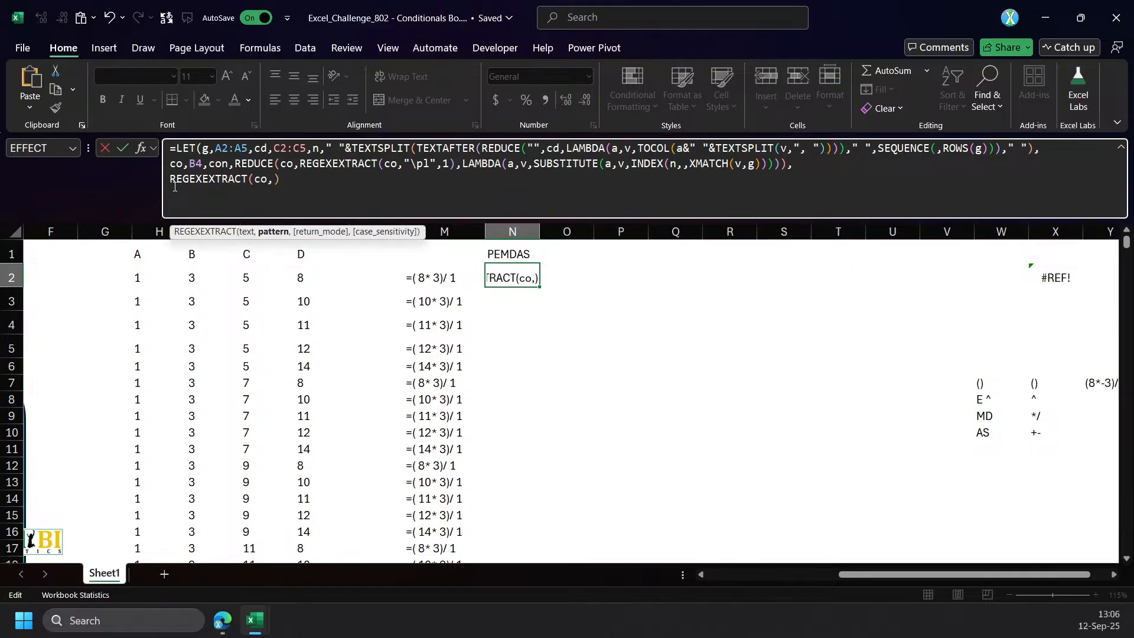
type("[")
Give REGEXEXTRACT in N2 the pattern "[-+^*/]" with return mode 1 to extract all operators.
type("-")
type("+*")
type("/")
type("^")
key("BackSpace")
type("^*/]\",1")
key("Return")
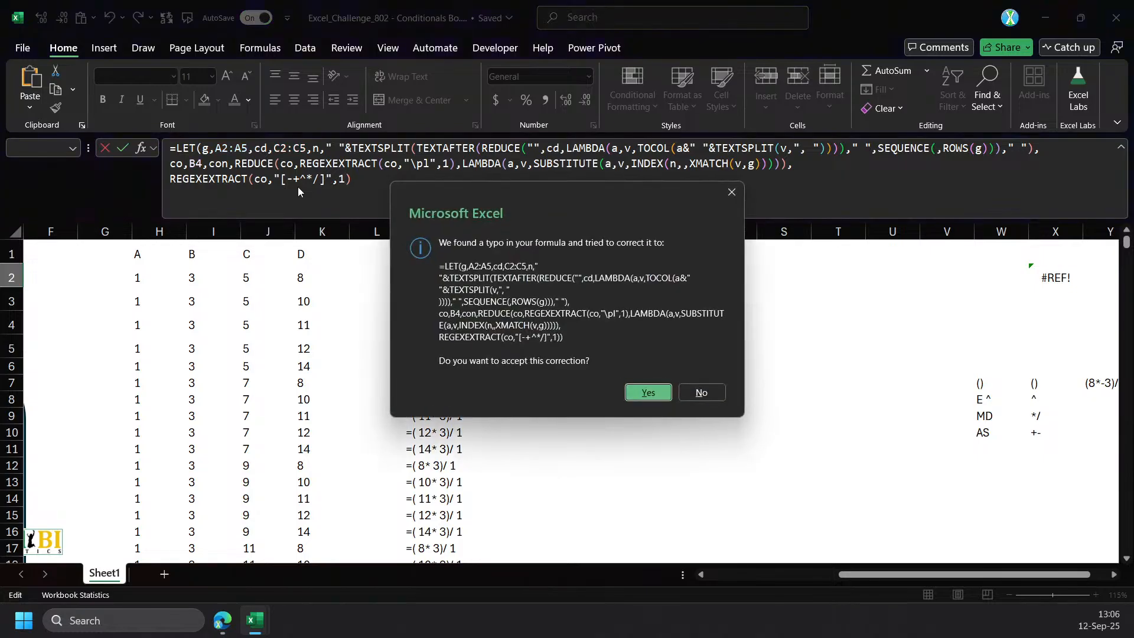
key("Return")
key("Up")
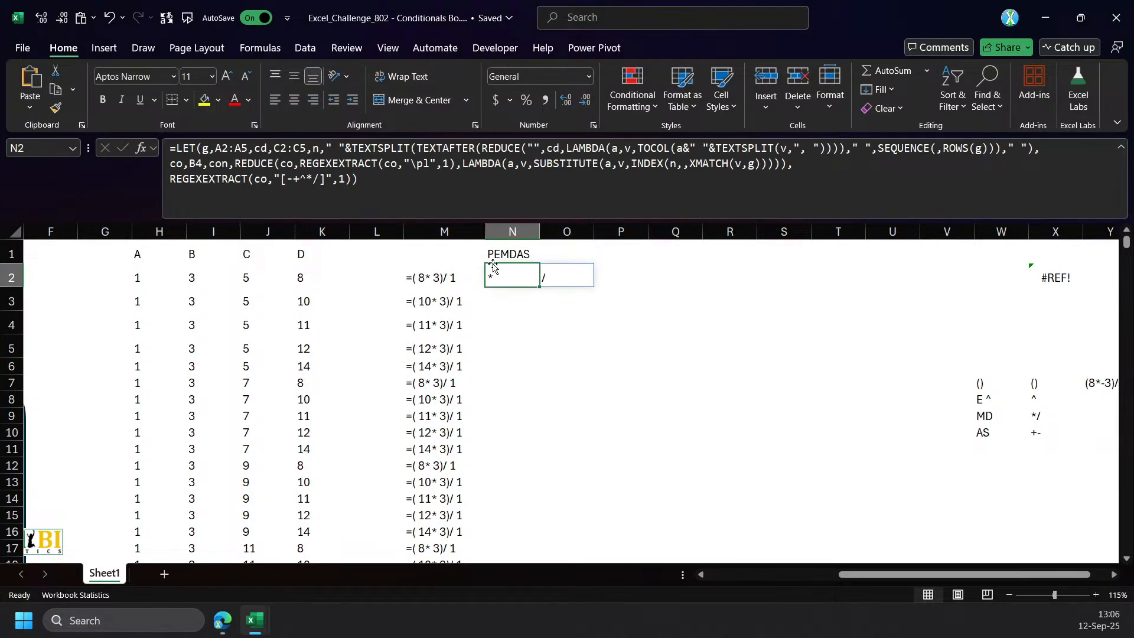
Reference M2 in N3 and convert the reference into its literal expression text.
left_click(527, 312)
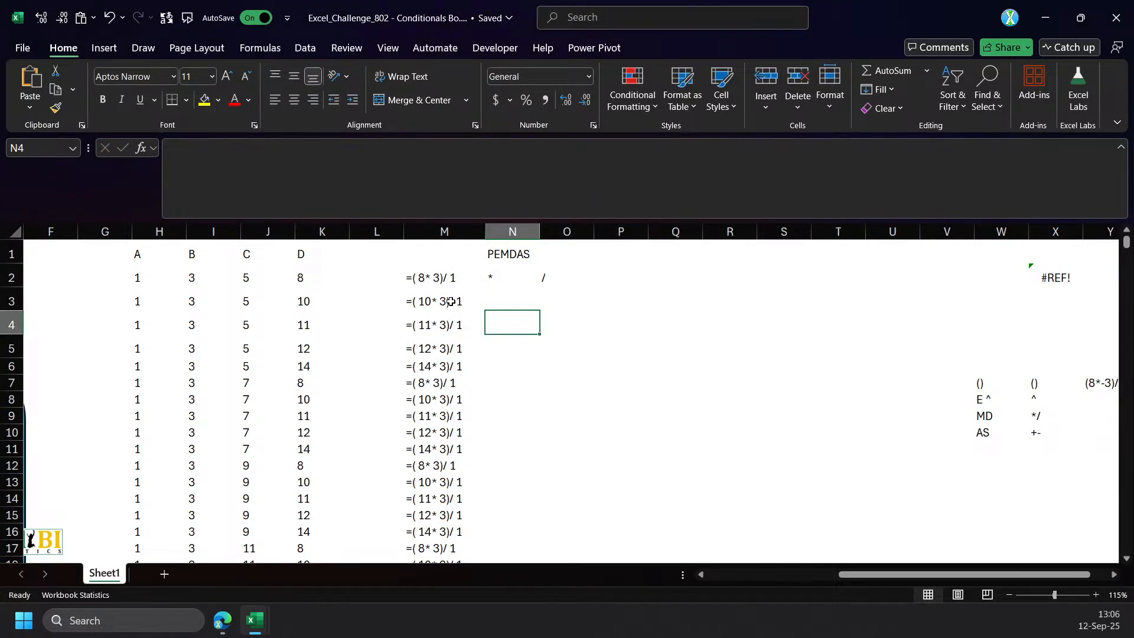
left_click(426, 279)
left_click(444, 231)
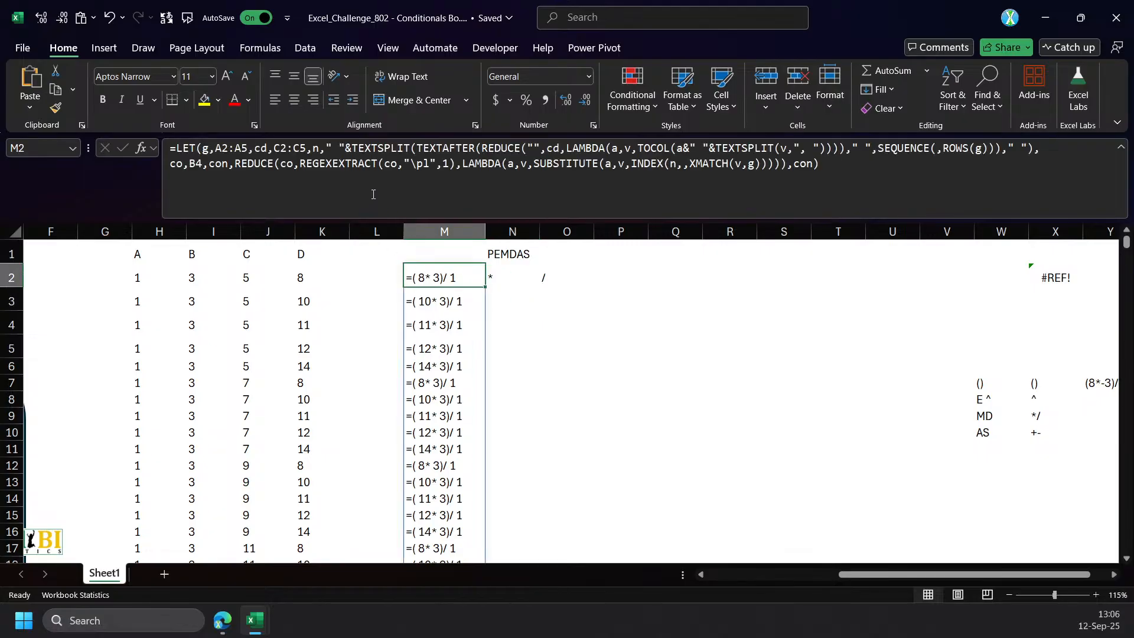
left_click(511, 298)
type("=")
left_click(433, 278)
key("ctrl+Return")
left_click(271, 178)
key("F9")
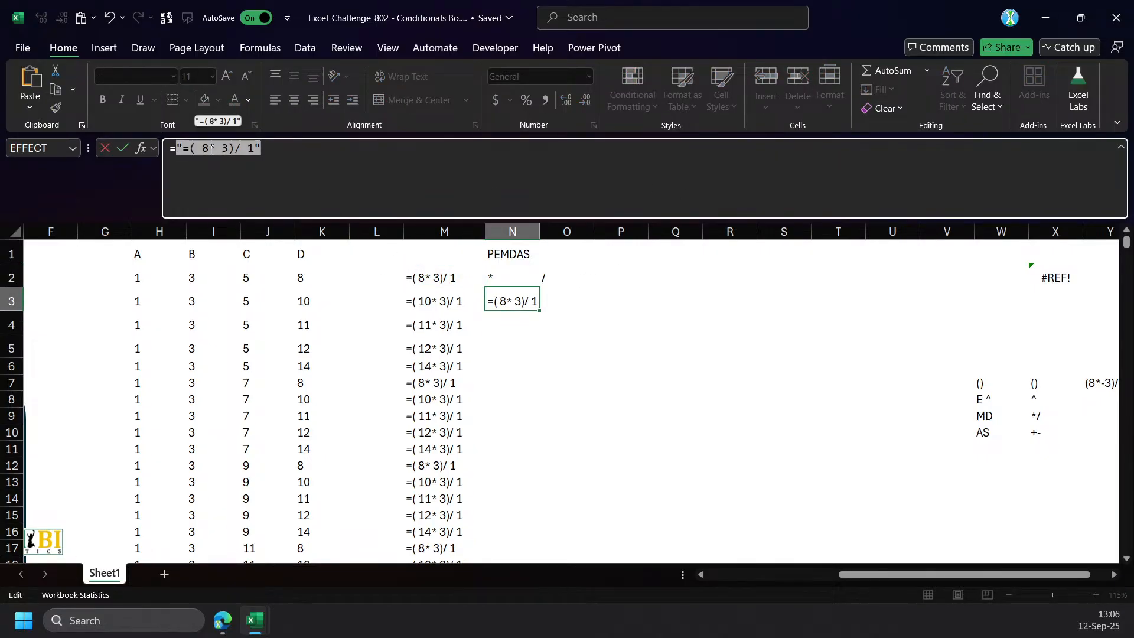
Insert an exponent of 2 after the 8 in N3 so the text reads =( 8^ 2* 3)/ 1.
left_click(208, 149)
type("^ 2*")
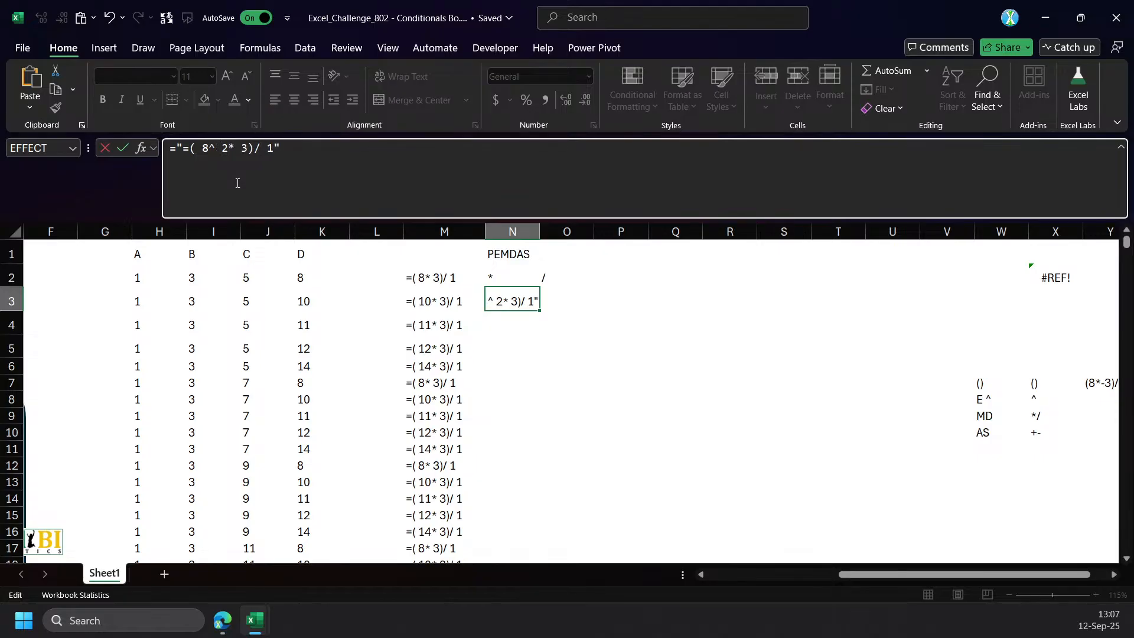
key("Return")
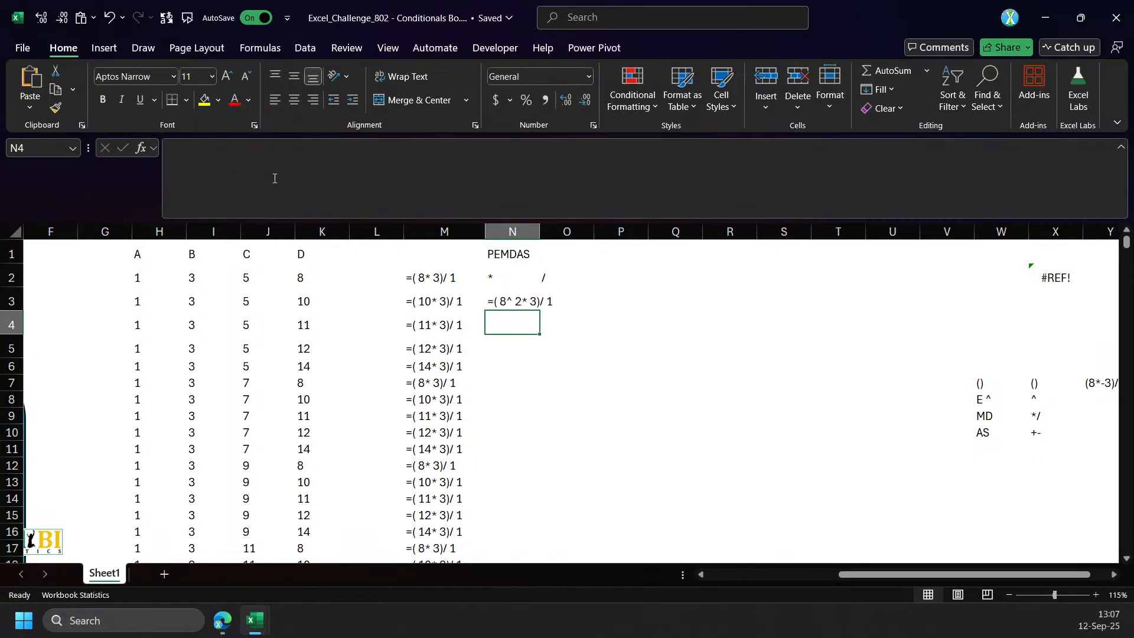
Copy the REGEXEXTRACT part of the N2 formula into P3 and replace its co argument with N3.
left_click(521, 278)
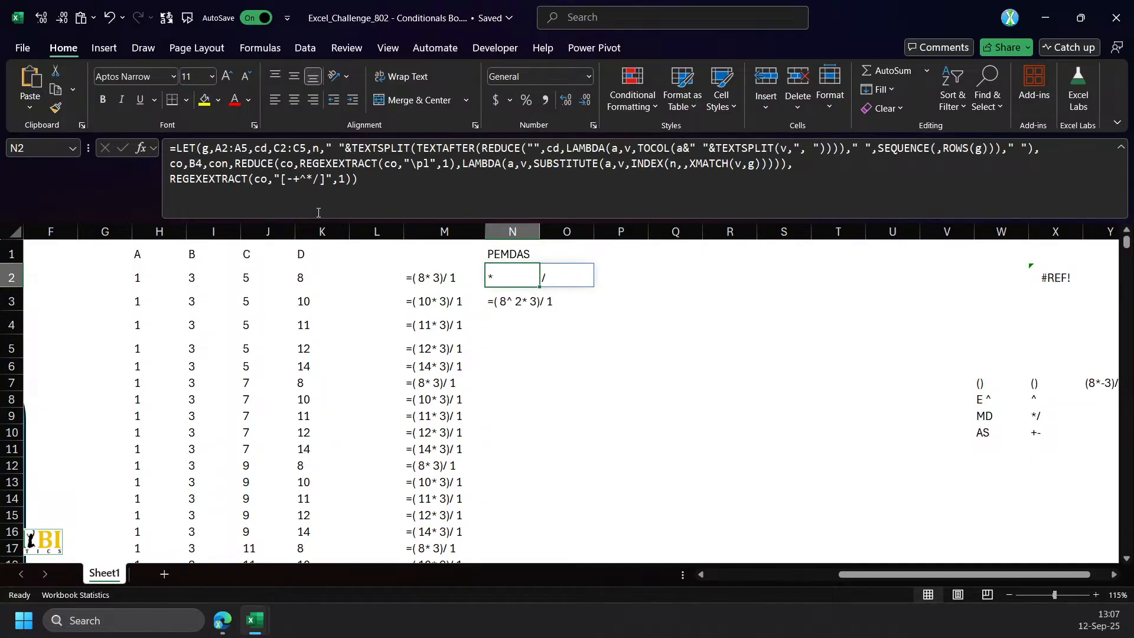
left_click_drag(171, 181, 509, 201)
key("Escape")
left_click(620, 299)
type("=")
key("ctrl+v")
double_click(266, 150)
left_click(523, 301)
key("Return")
key("Return")
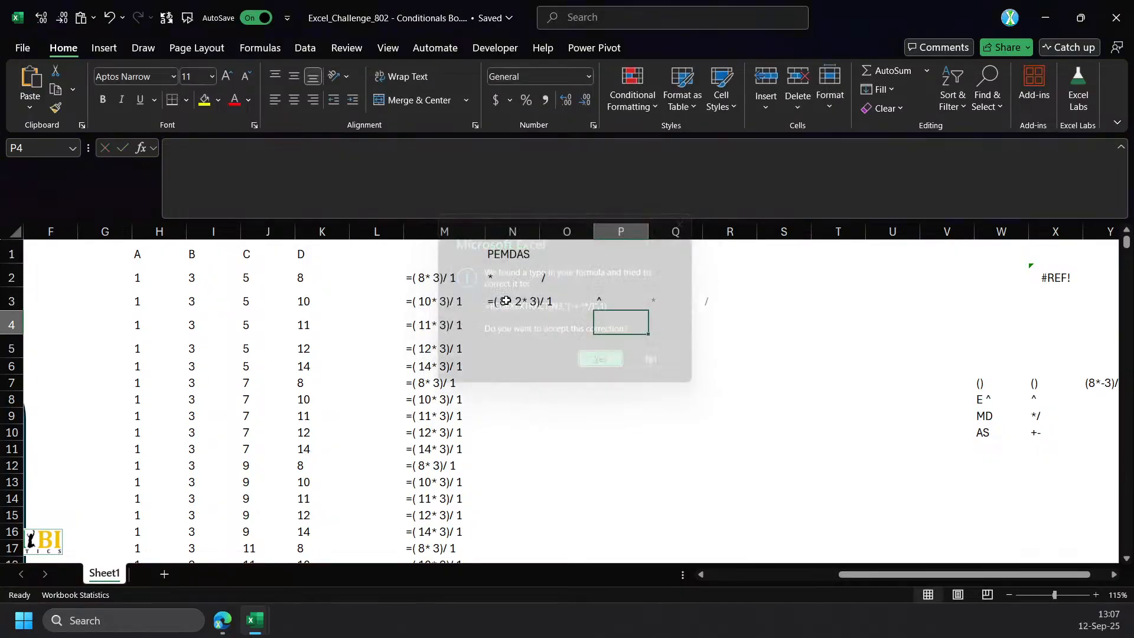
Examine the REGEXEXTRACT formula in P3 and preview its evaluated result without keeping it.
left_click(620, 297)
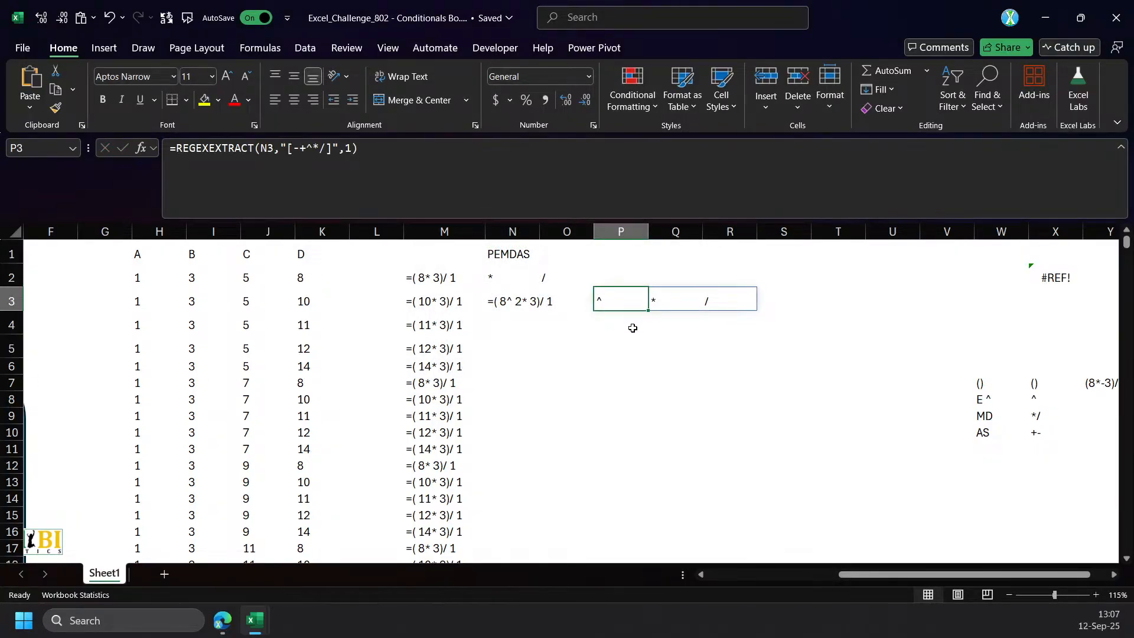
left_click(333, 155)
key("F9")
key("Escape")
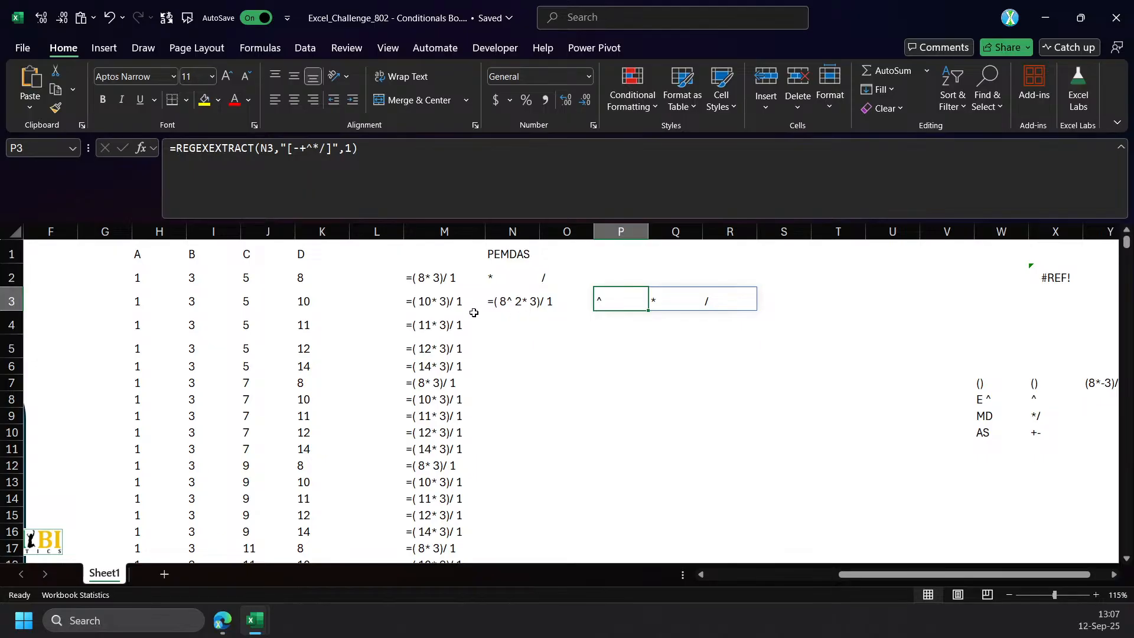
Change the sample text in N3 to =( 8* 3)/ 1^ 2 and check the operators extracted in P3.
left_click(509, 311)
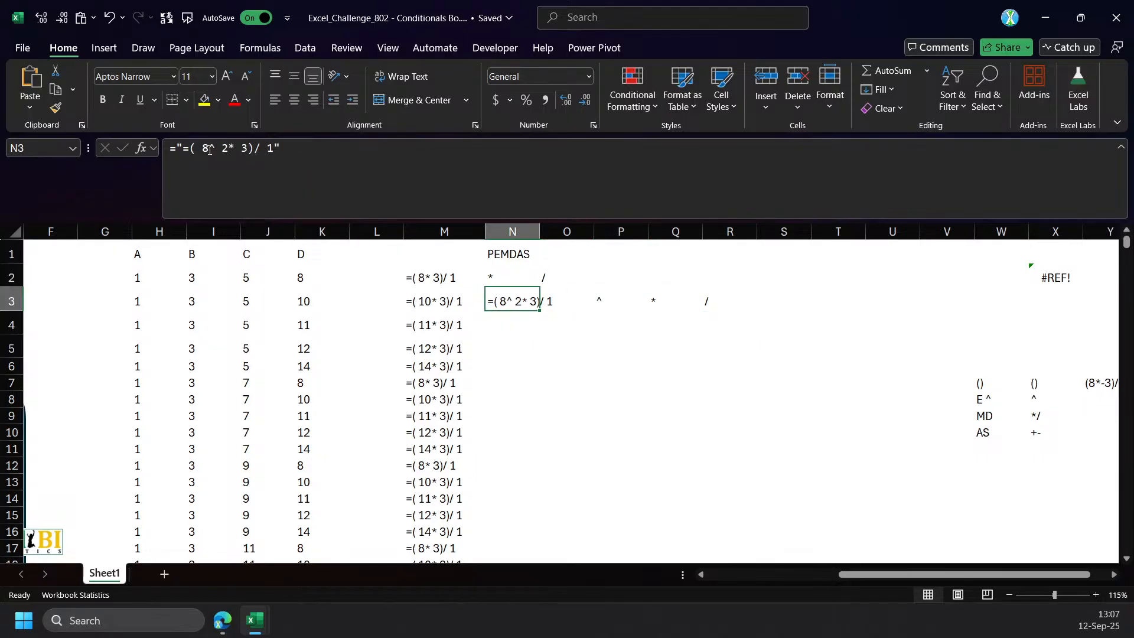
left_click(539, 339)
left_click(520, 301)
left_click_drag(229, 148, 210, 149)
key("BackSpace")
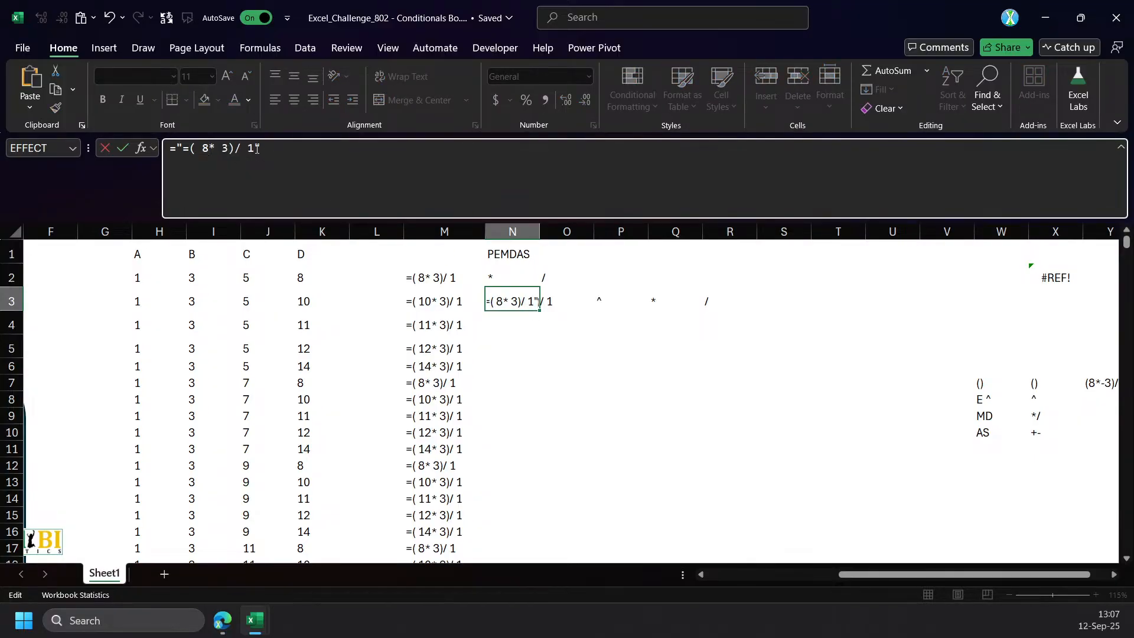
type("^ 2")
left_click_drag(275, 149, 248, 148)
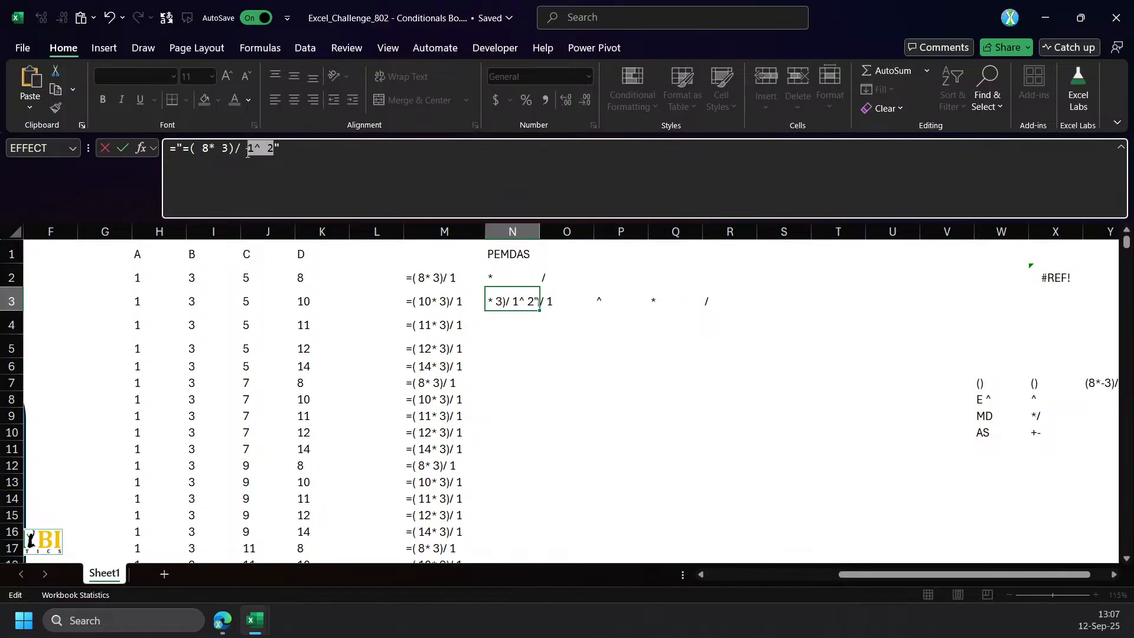
key("ctrl+Return")
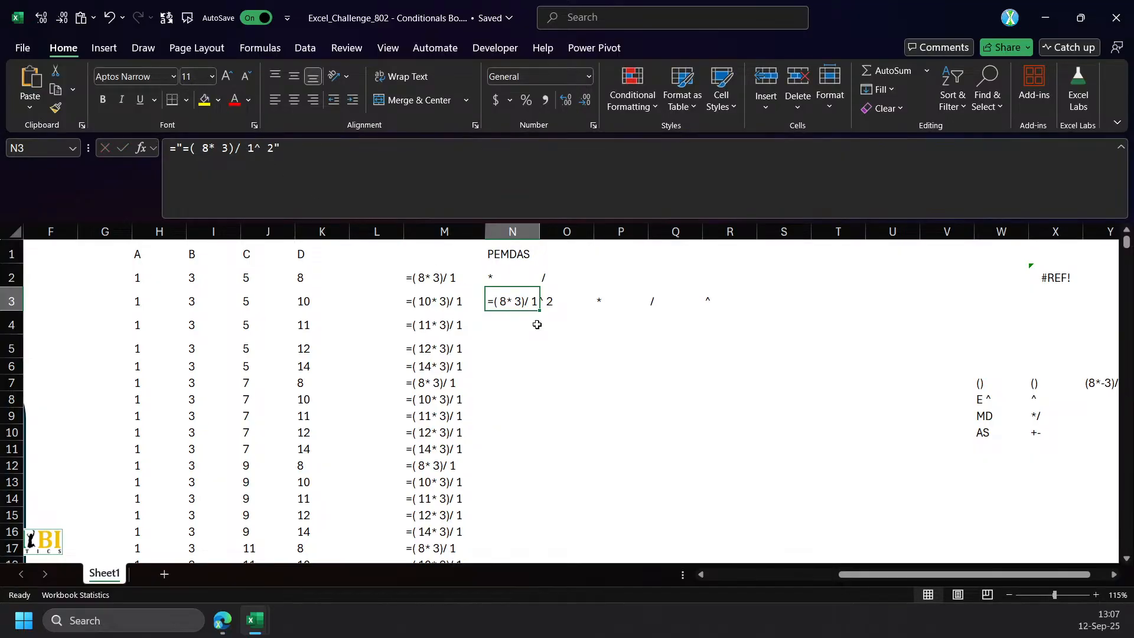
left_click(629, 361)
left_click(609, 304)
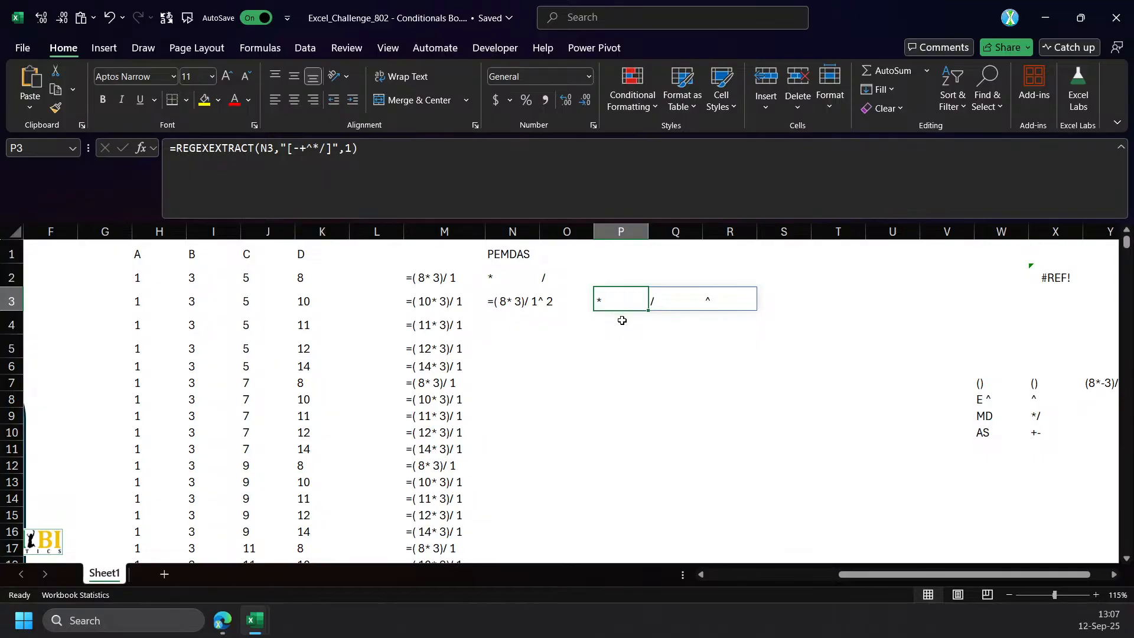
Start a REGEXEXTRACT formula in P4 on the text in N3, with "^" as the first pattern of an array.
left_click(621, 321)
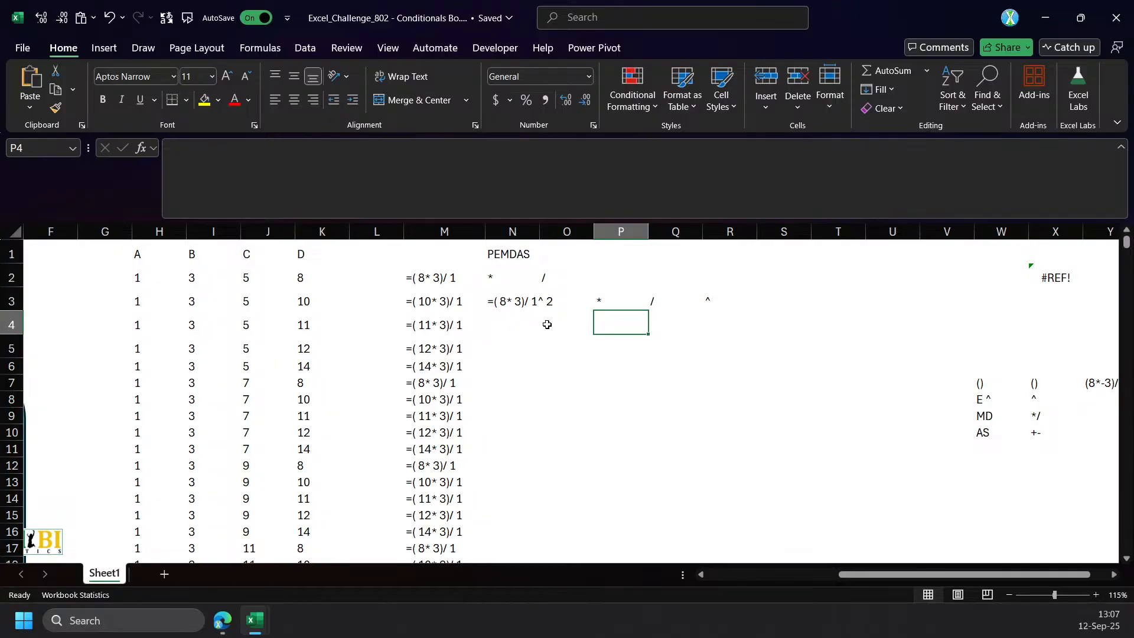
type("=")
left_click(513, 302)
type(",")
key("BackSpace")
key("BackSpace")
type("reg")
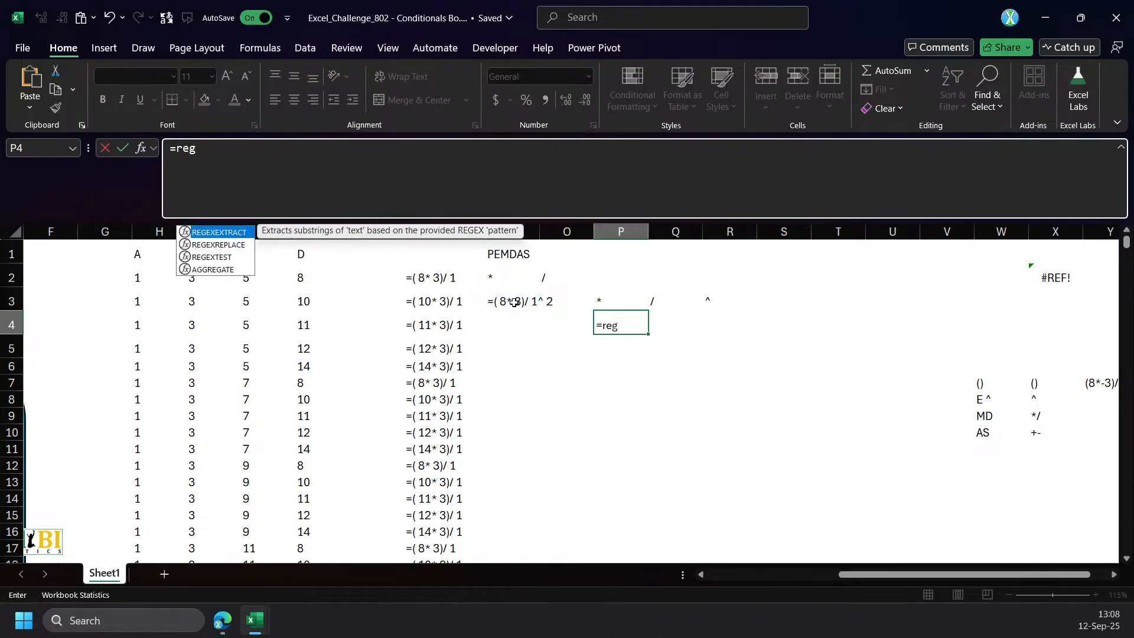
key("Tab")
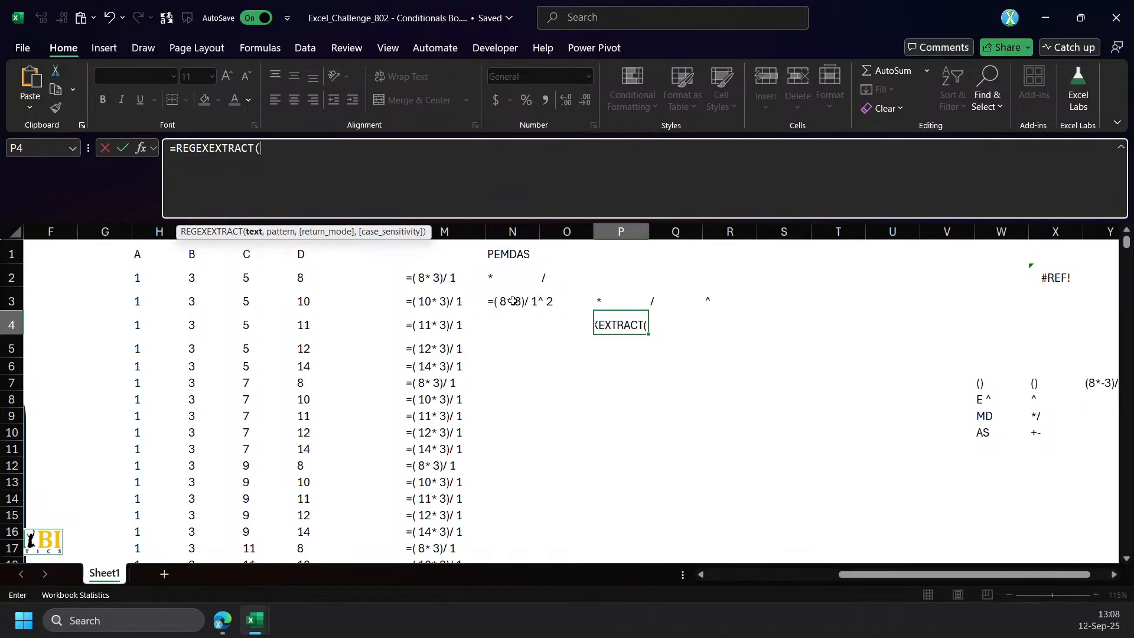
left_click(507, 297)
type(",{\"")
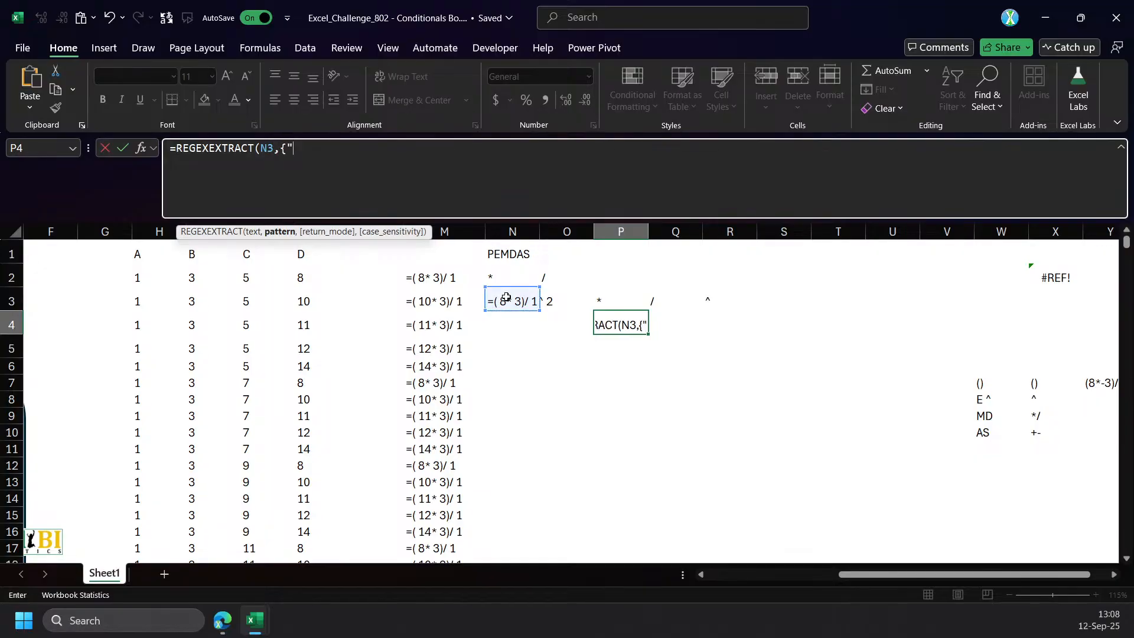
type("^\"")
key("Return")
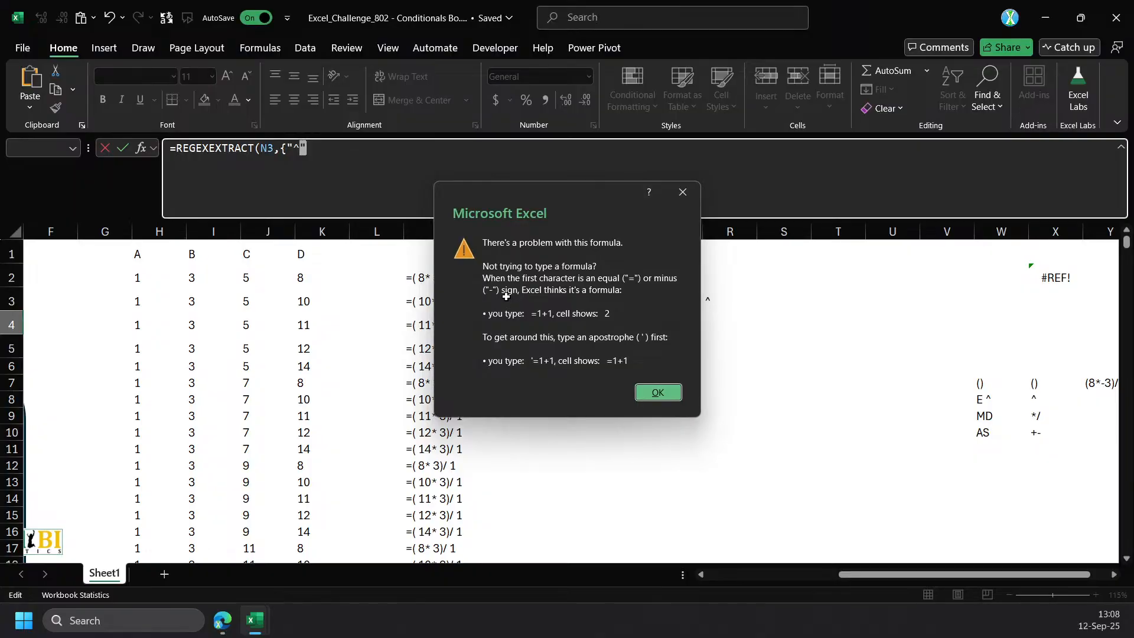
key("Return")
Add the patterns "[*/]" and "[-+]" to the array in P4's REGEXEXTRACT formula and enter the formula.
left_click(330, 150)
type(",[")
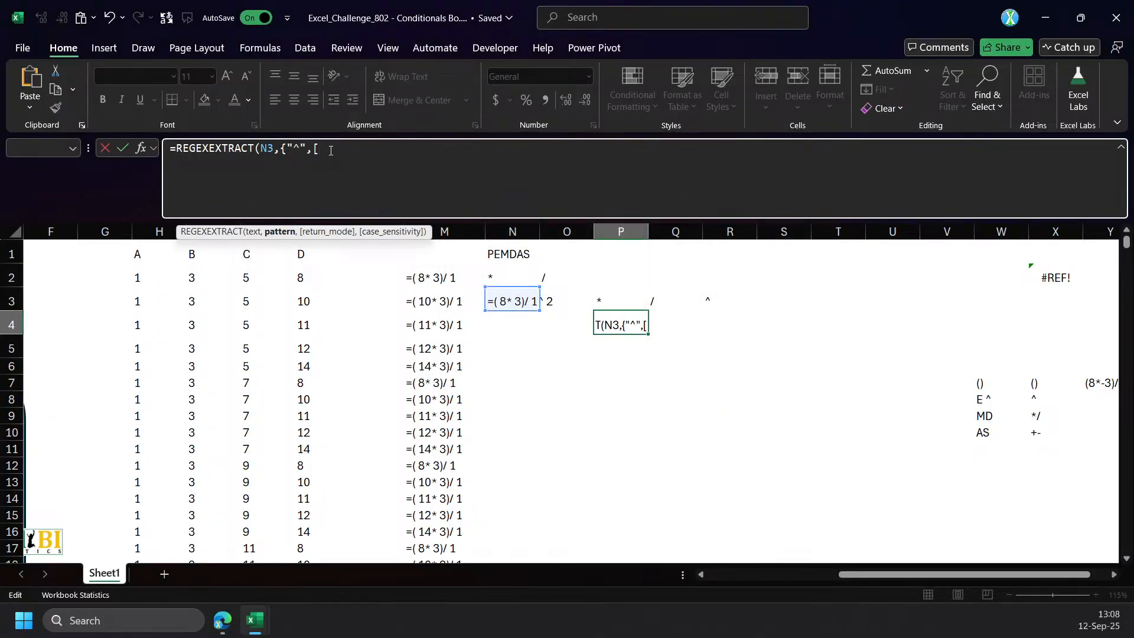
type("*/]")
left_click(314, 149)
type("\"[*/]\",")
type("[-+]")
key("Left")
key("Left")
type("\"")
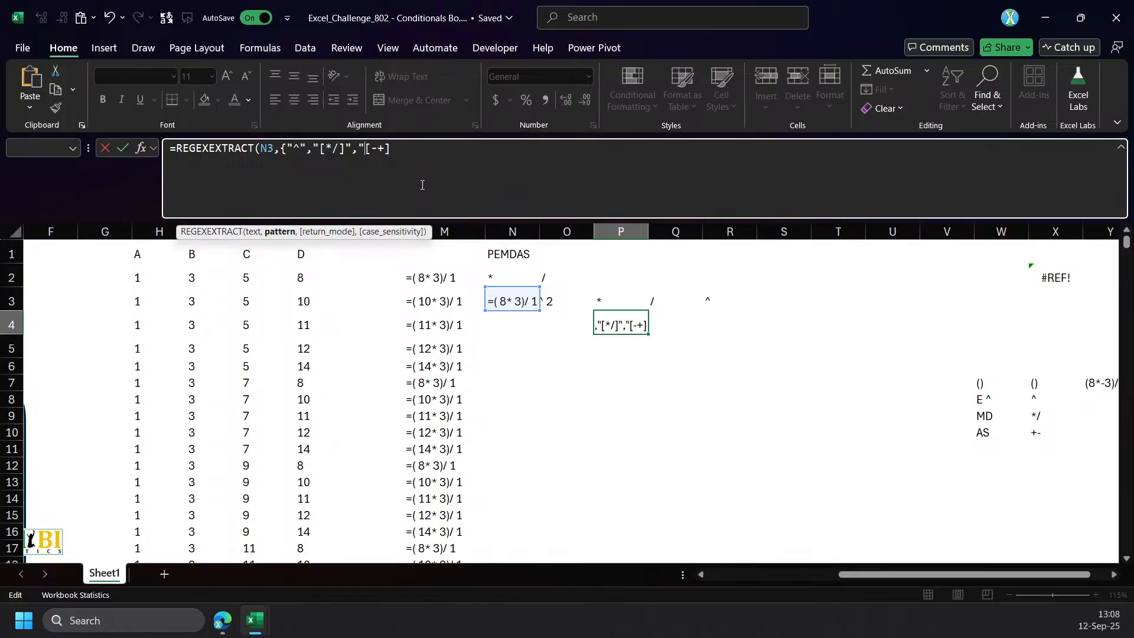
key("End")
type("\"})")
key("ctrl+Return")
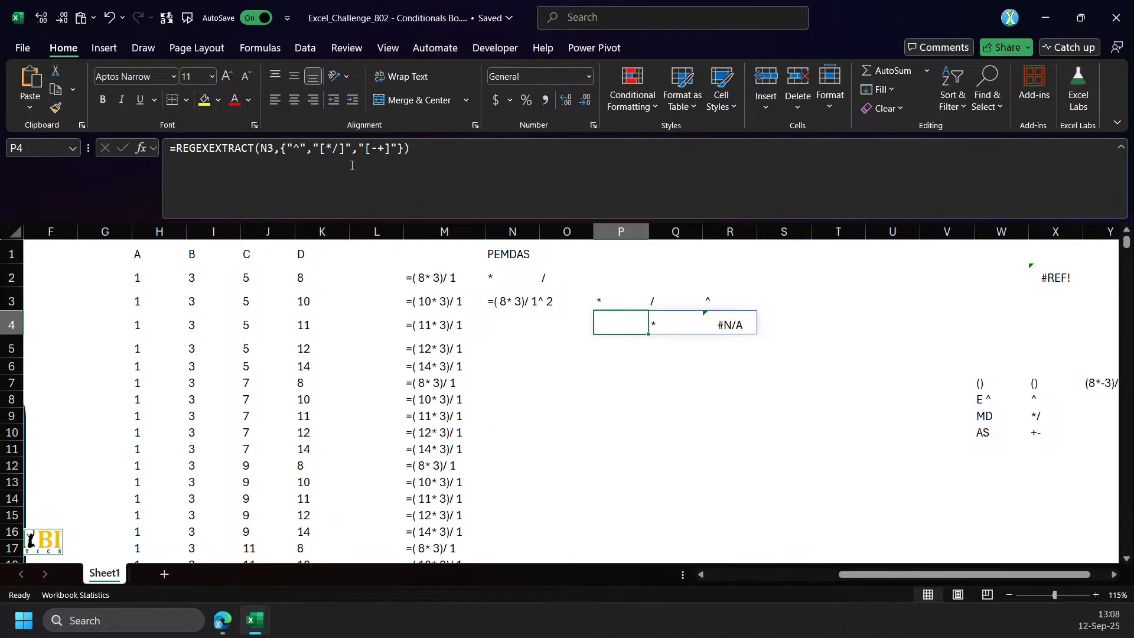
Escape the caret in P4's pattern array so the first pattern reads "\^".
left_click(294, 151)
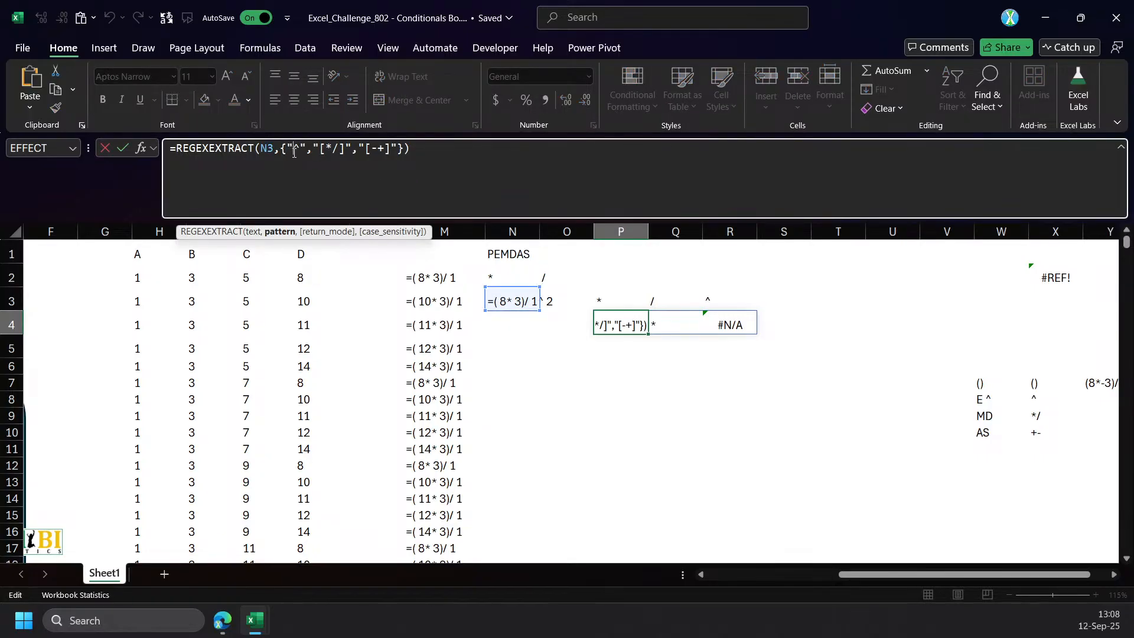
type("\\")
key("ctrl+Return")
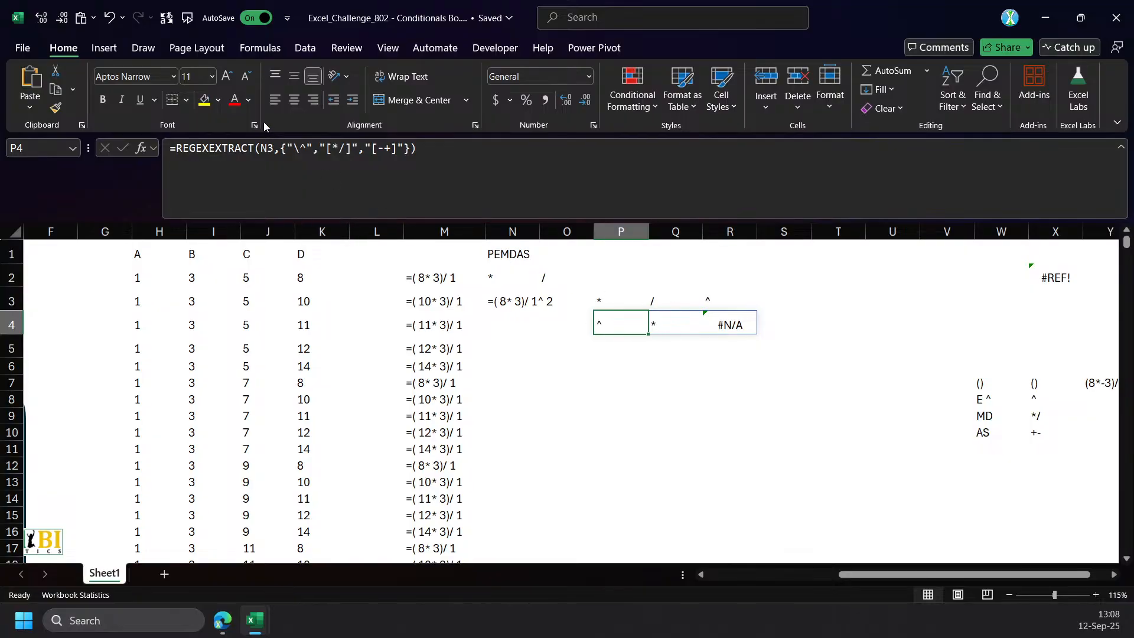
Wrap P4's REGEXEXTRACT in TOCOL with 3 as the ignore argument to drop blanks and errors.
left_click(171, 152)
type("tocol")
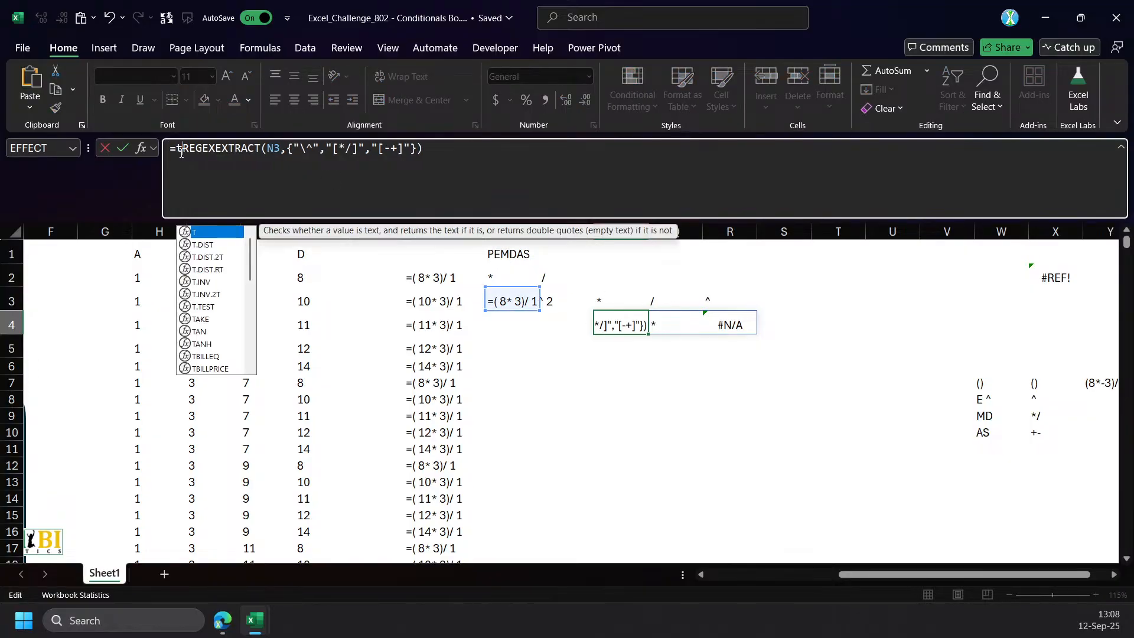
type("(")
key("End")
type("),3")
key("ctrl+Return")
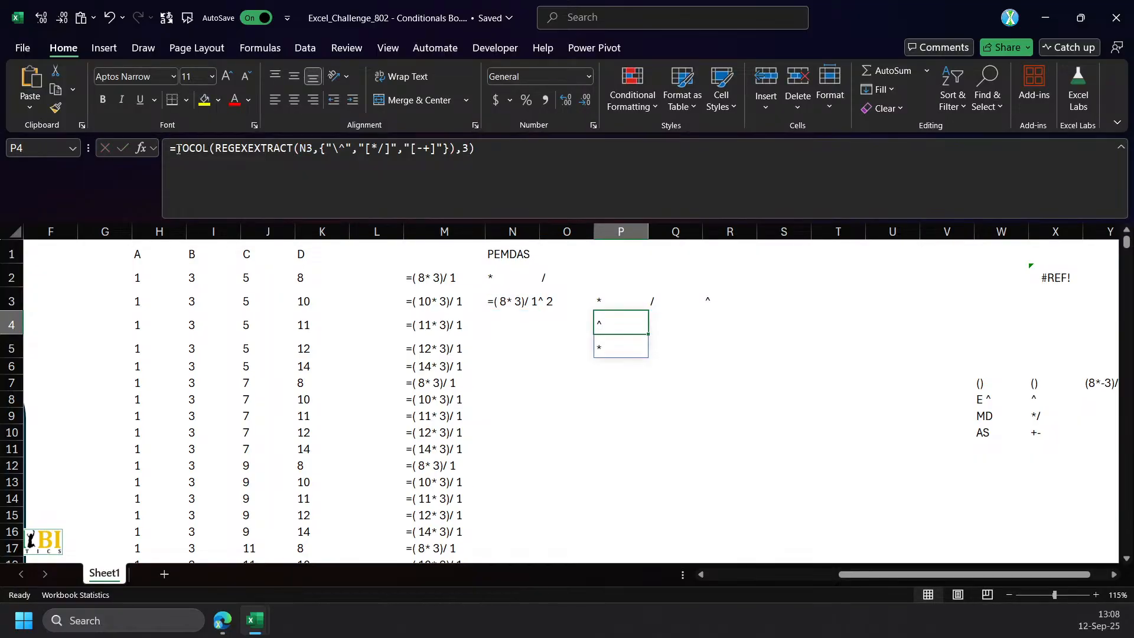
Prefix TOCOL in P4 with @ to return only the first operator, and copy the expression without its equals sign.
left_click(177, 149)
type("@")
key("ctrl+Return")
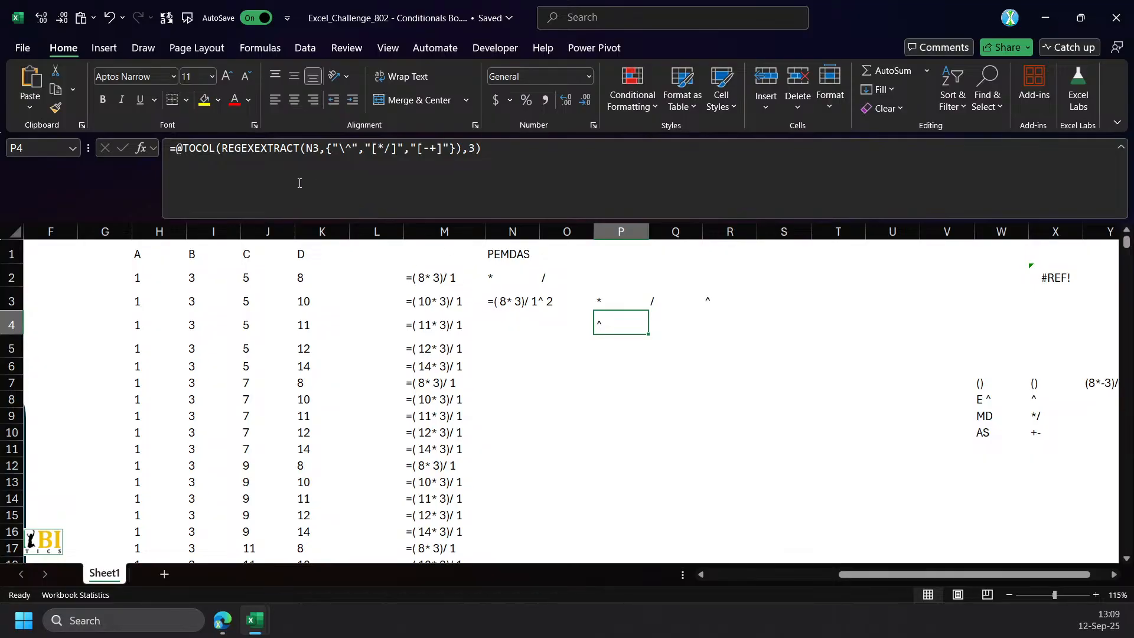
left_click(177, 151)
key("Escape")
In N2's LET formula, start a REDUCE around the final REGEXEXTRACT with con as initial value and @ before the REGEXEXTRACT.
left_click(635, 299)
left_click(500, 299)
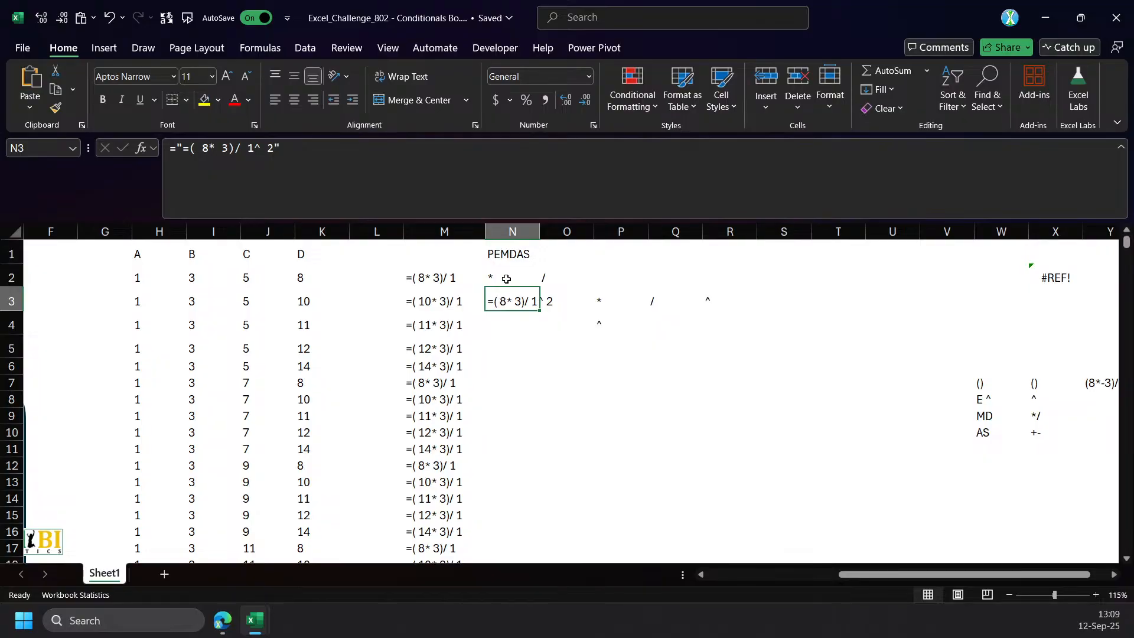
left_click(506, 279)
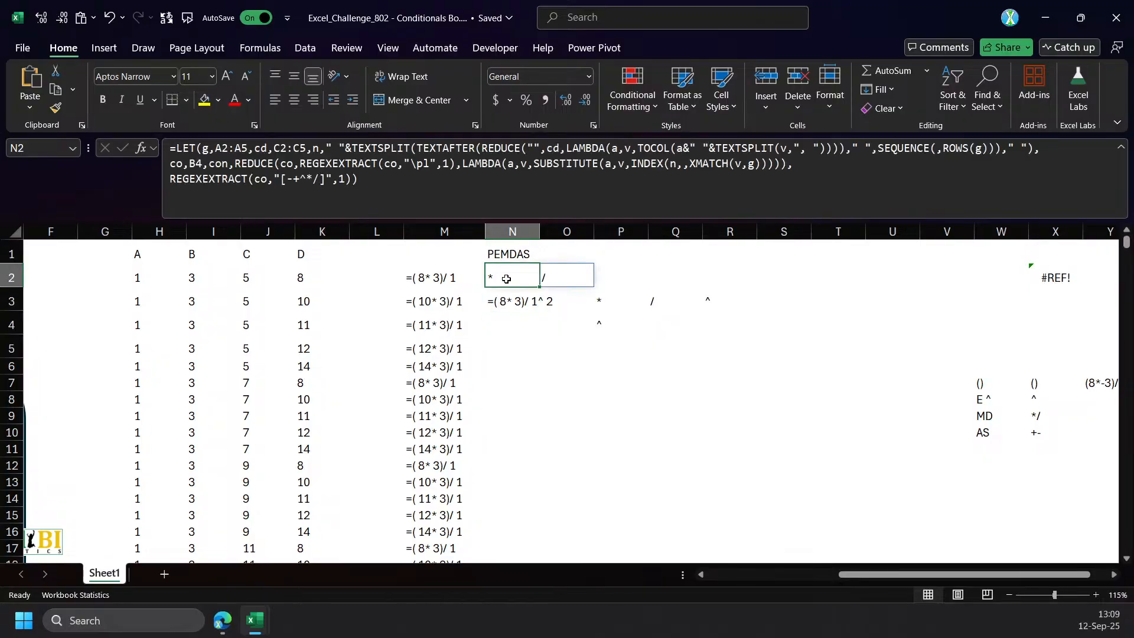
left_click(169, 179)
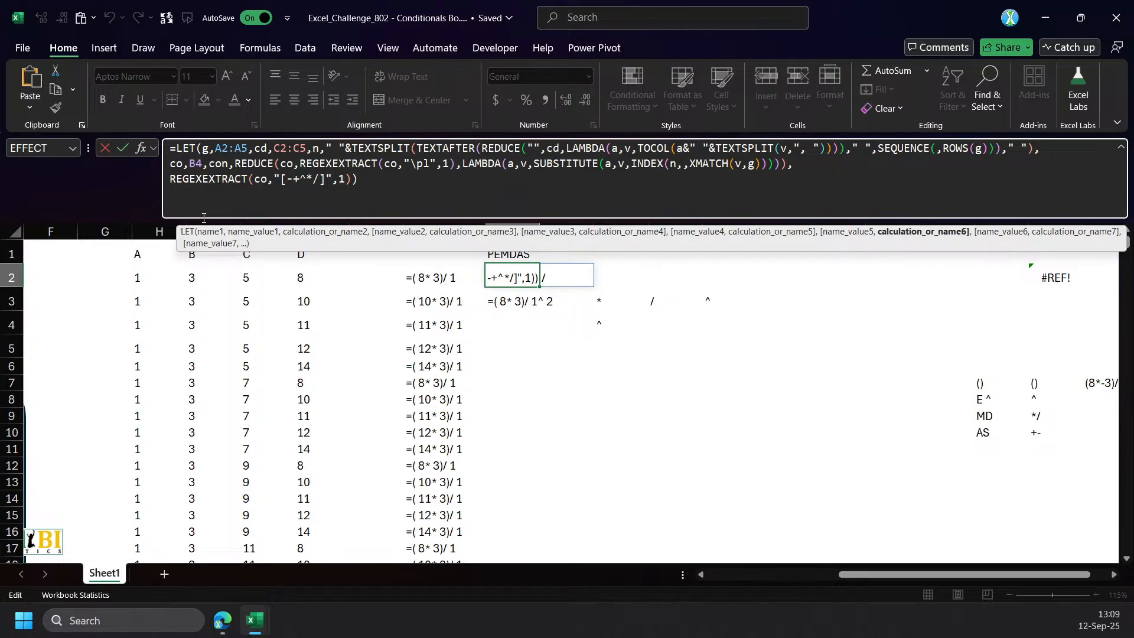
type("re")
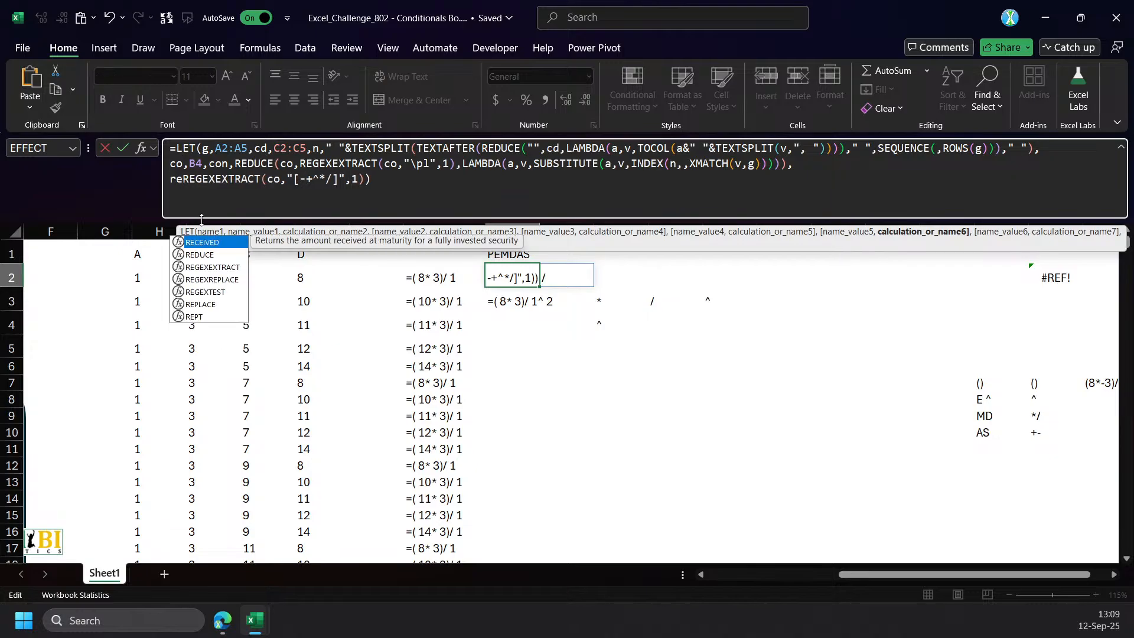
type("d")
key("Tab")
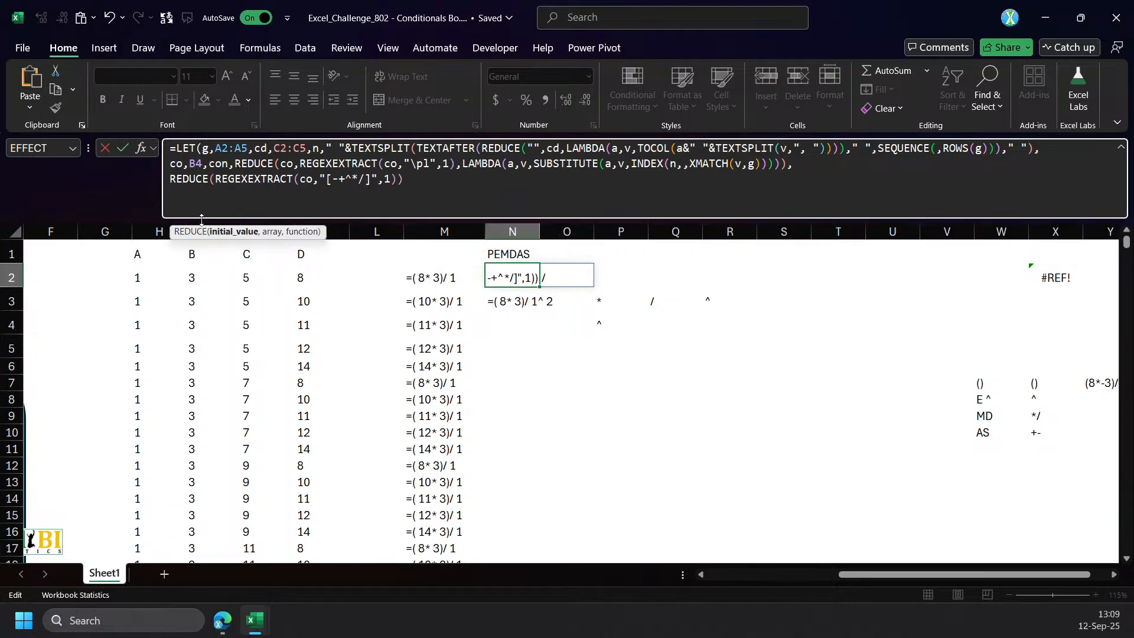
type("con")
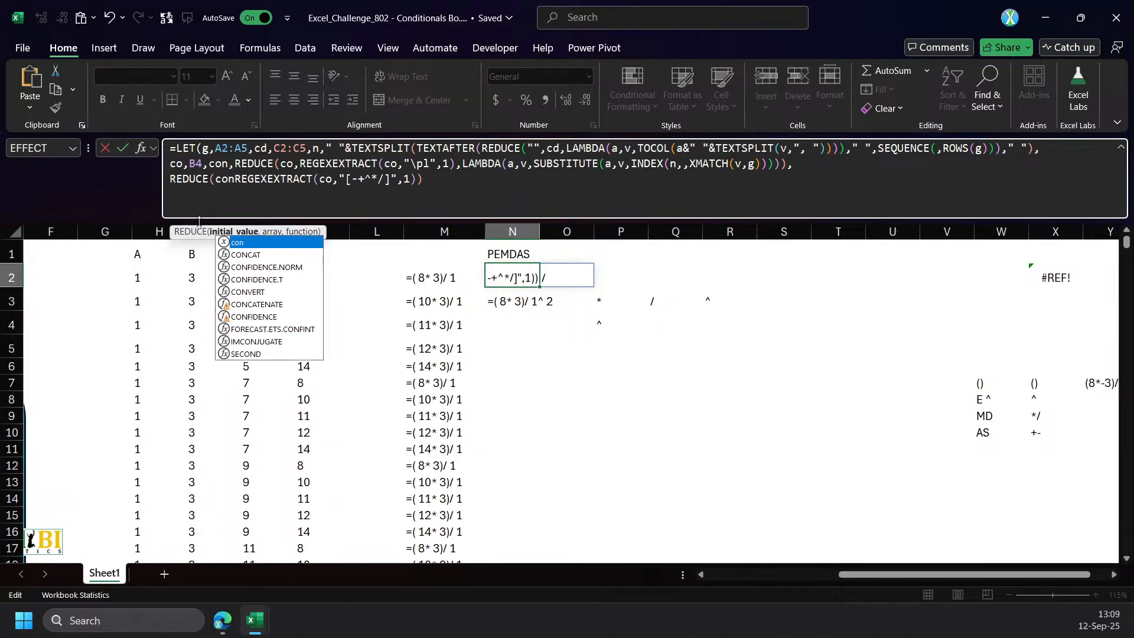
type(",")
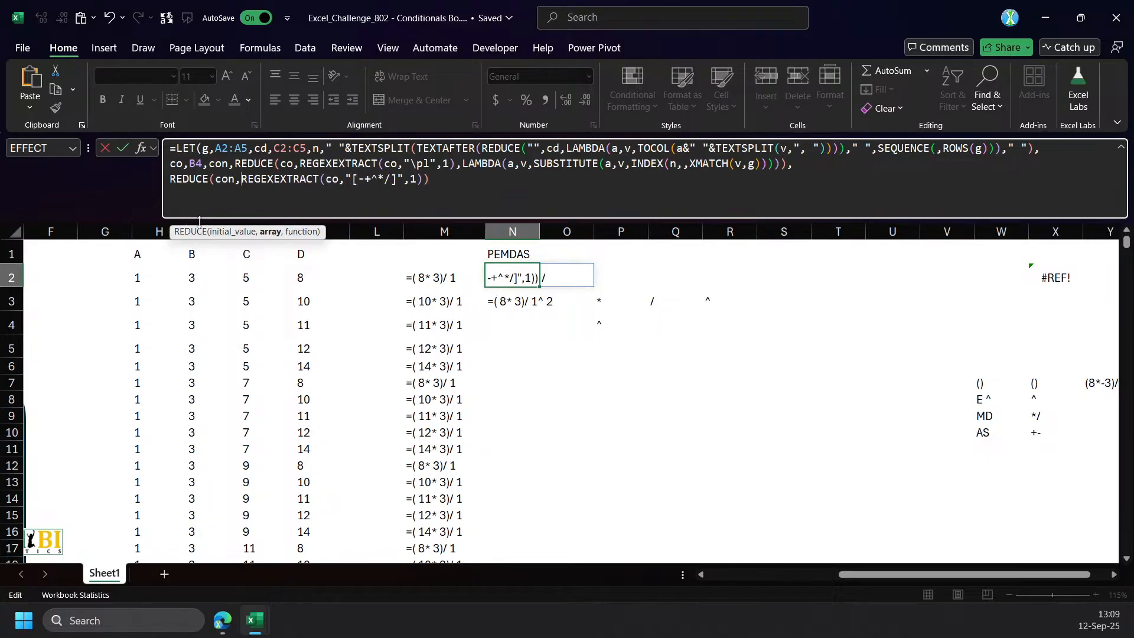
type("@")
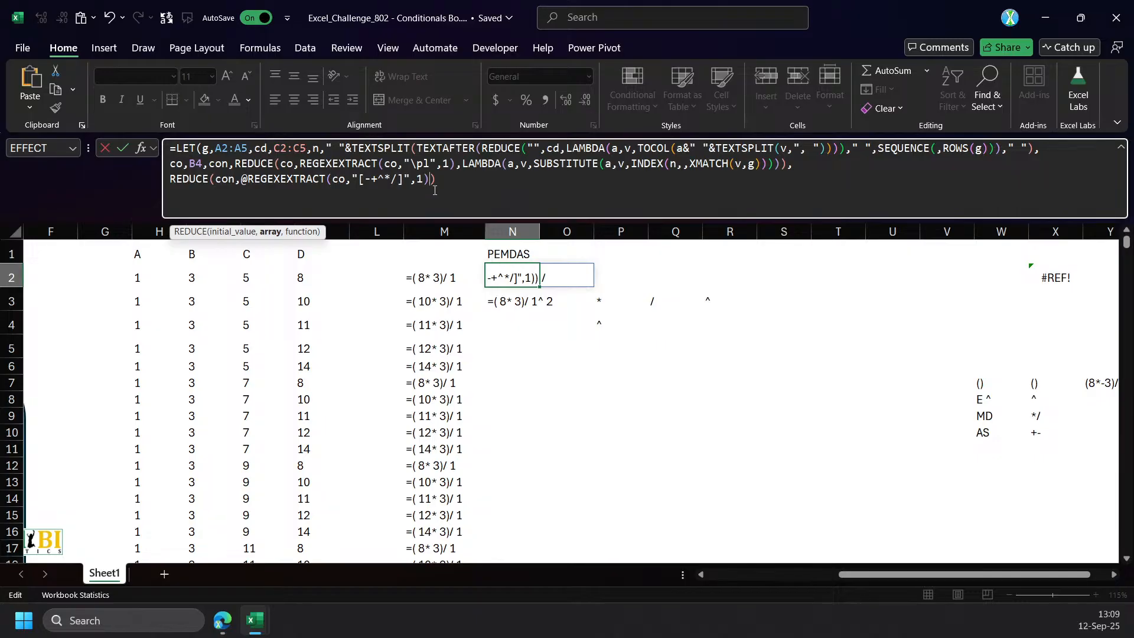
type(",LAMBDA(a,_,")
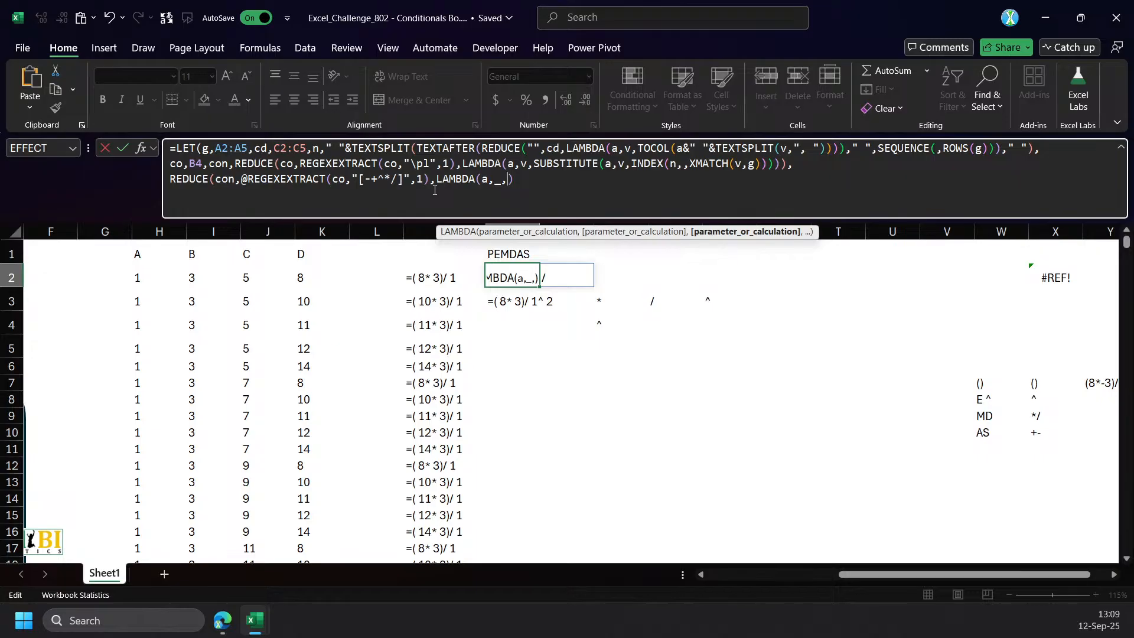
type("REG")
key("Tab")
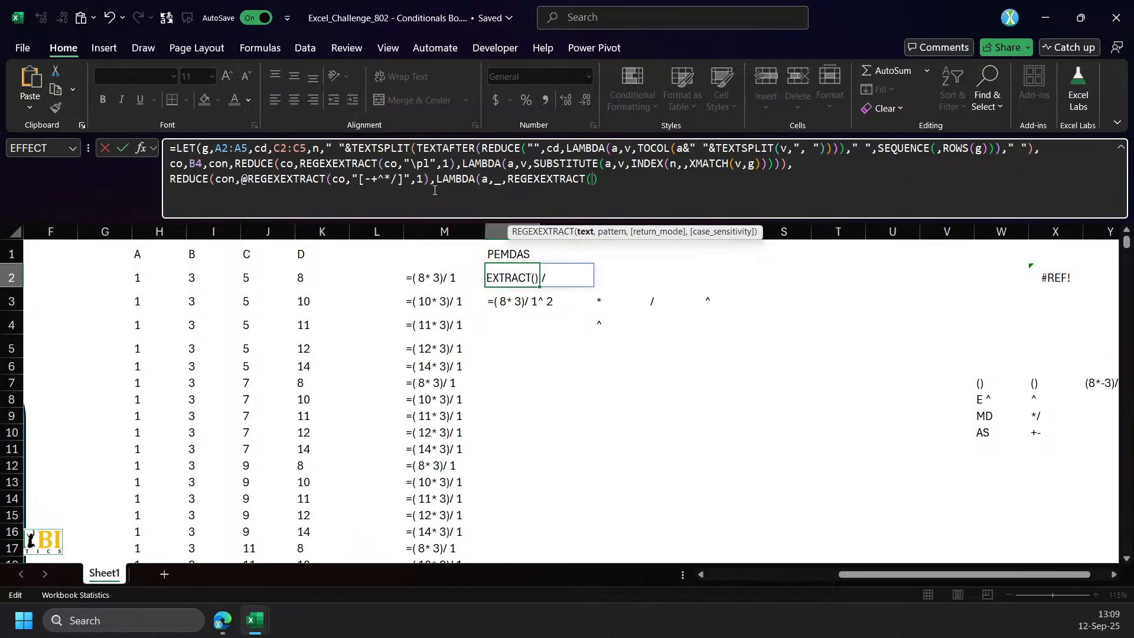
type("a,")
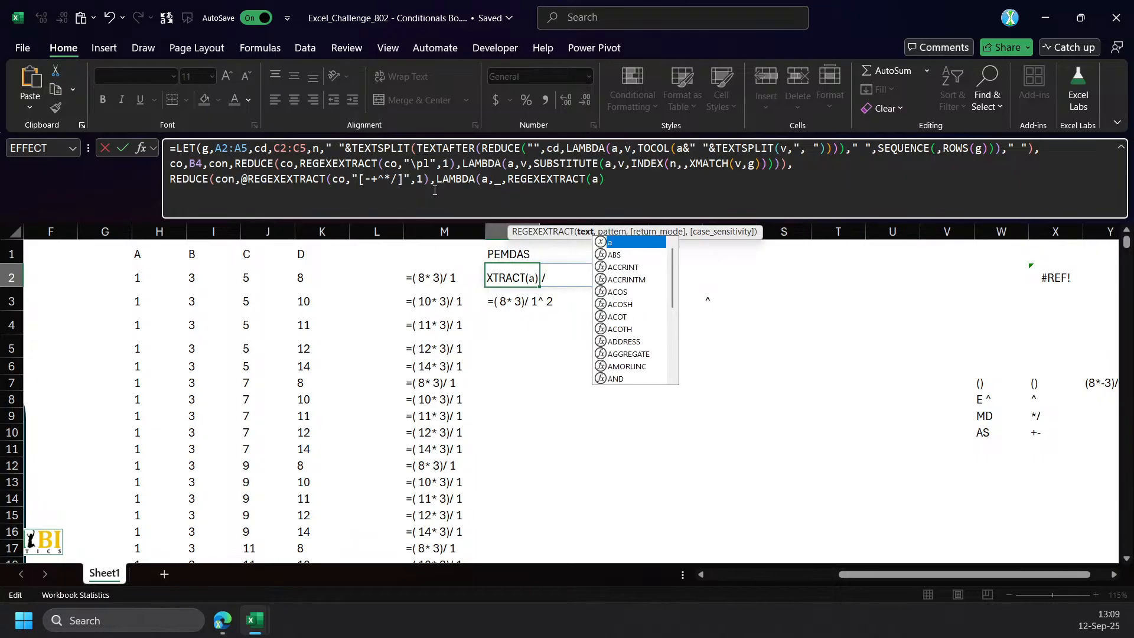
type("@TOCOL(REGEXEXTRACT(N3,{\"\\^\",\"[*/]\",\"[-+]\"}),3)")
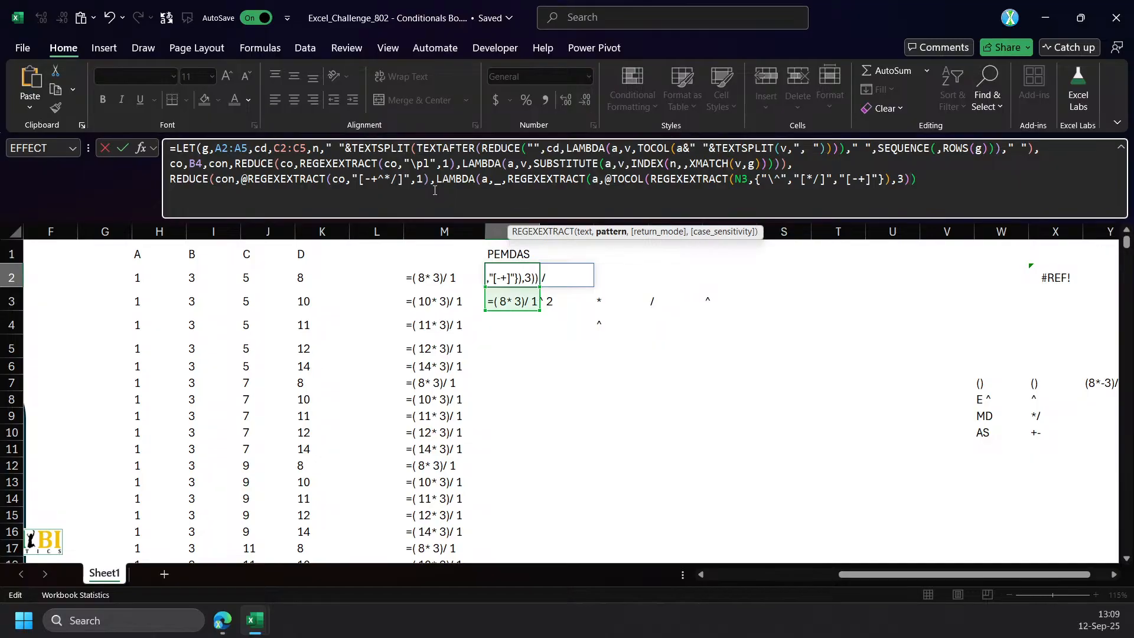
key("shift+Left")
key("shift+Left")
key("shift+Left")
key("shift+Left")
key("shift+Left")
key("shift+Left")
key("shift+Left")
key("shift+Left")
key("shift+Left")
key("shift+Left")
key("shift+Left")
key("shift+Left")
key("shift+Left")
key("shift+Left")
key("shift+Left")
key("BackSpace")
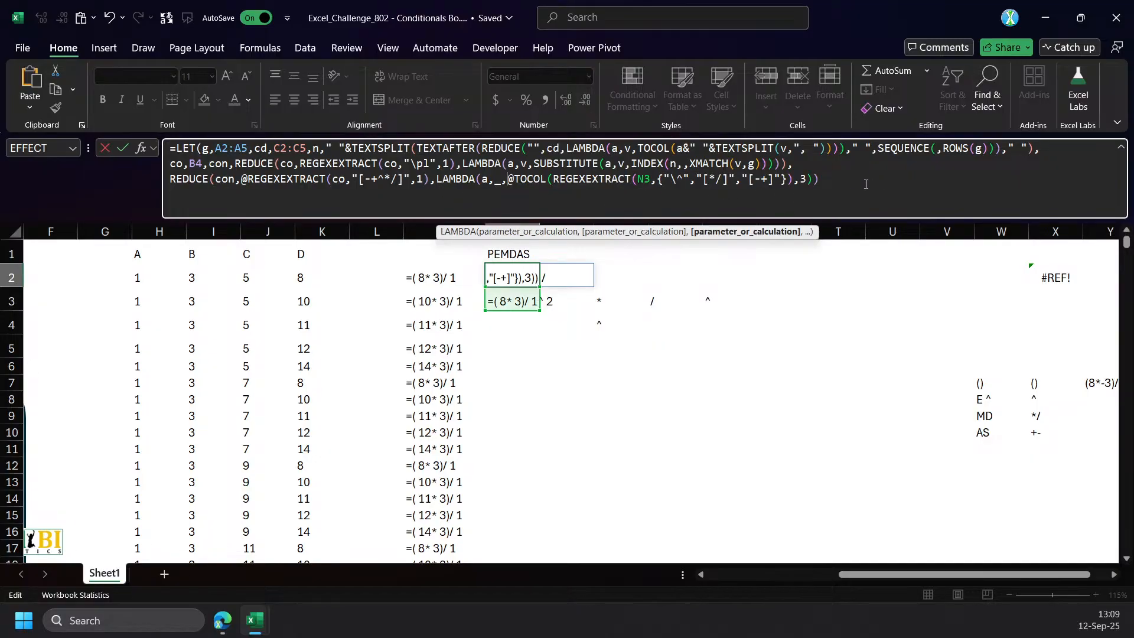
Replace N3 with a inside the pasted REGEXEXTRACT in N2 and add a closing parenthesis at the formula's end.
left_click(861, 182)
double_click(644, 179)
type("a")
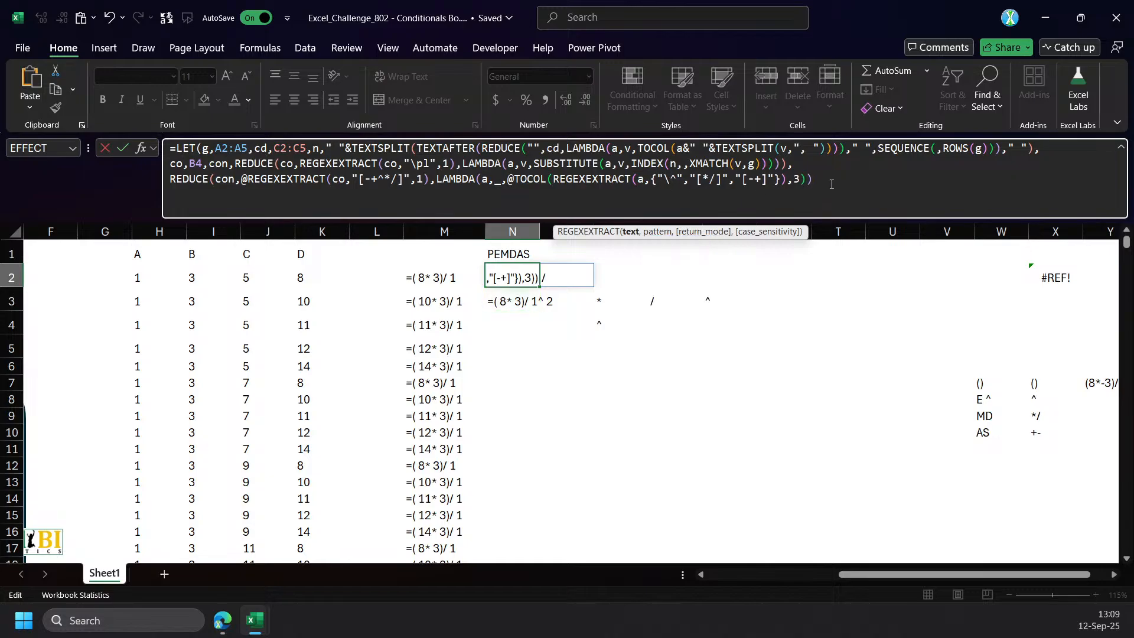
left_click(831, 184)
type(")")
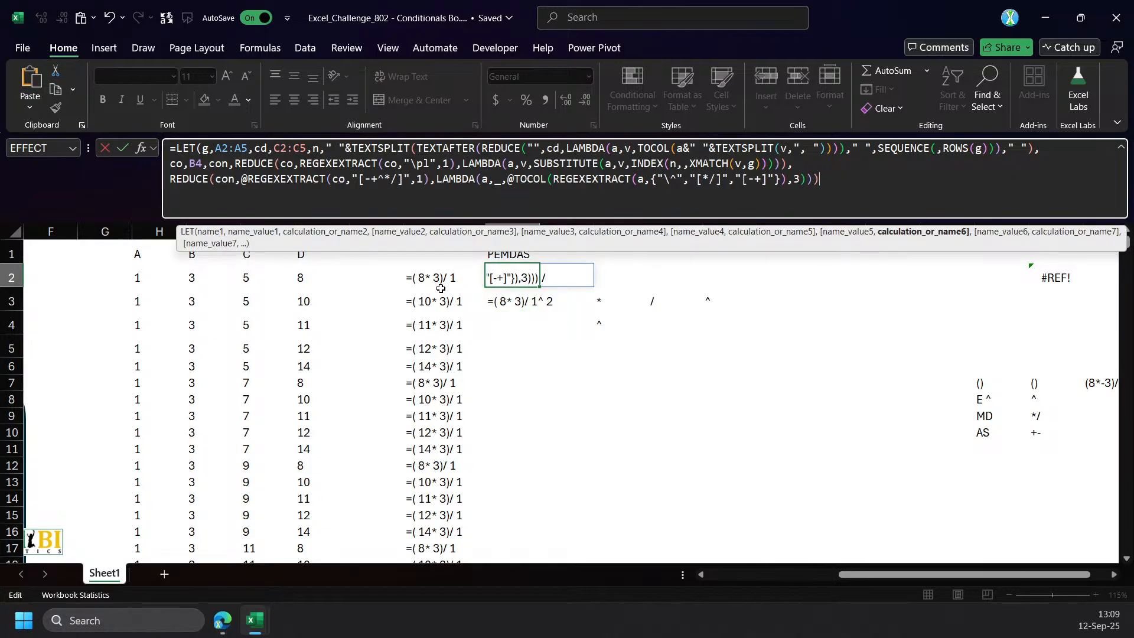
Append &" " to the pattern array in N2 so each operator must be followed by a space, and enter the formula.
left_click(783, 180)
type("&\"")
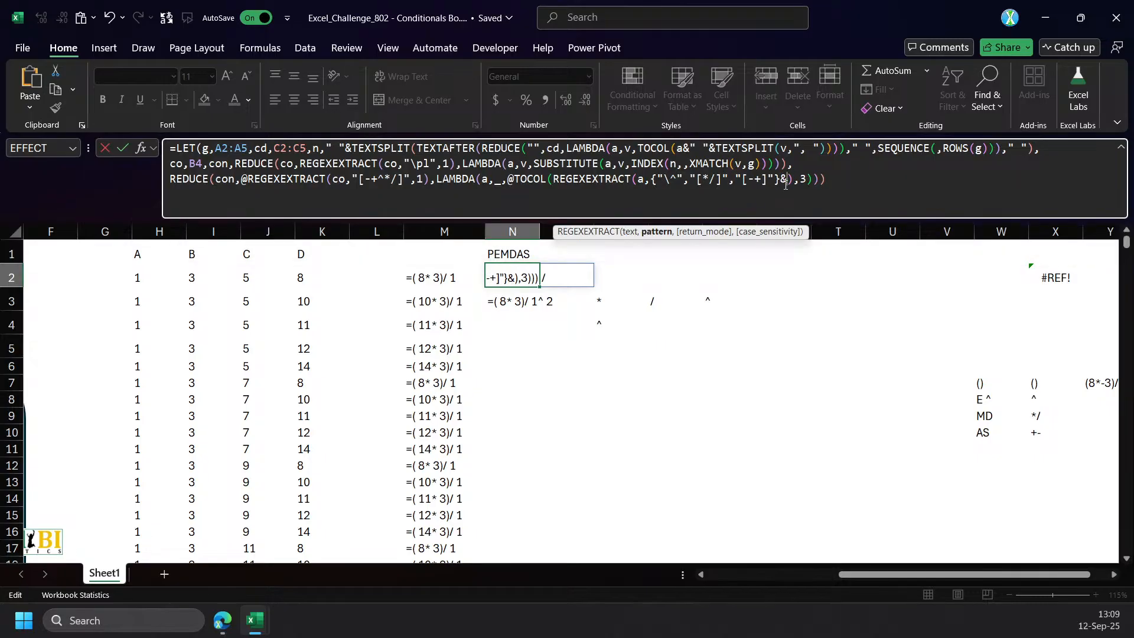
key("BackSpace")
type("\" \"")
key("Return")
key("Return")
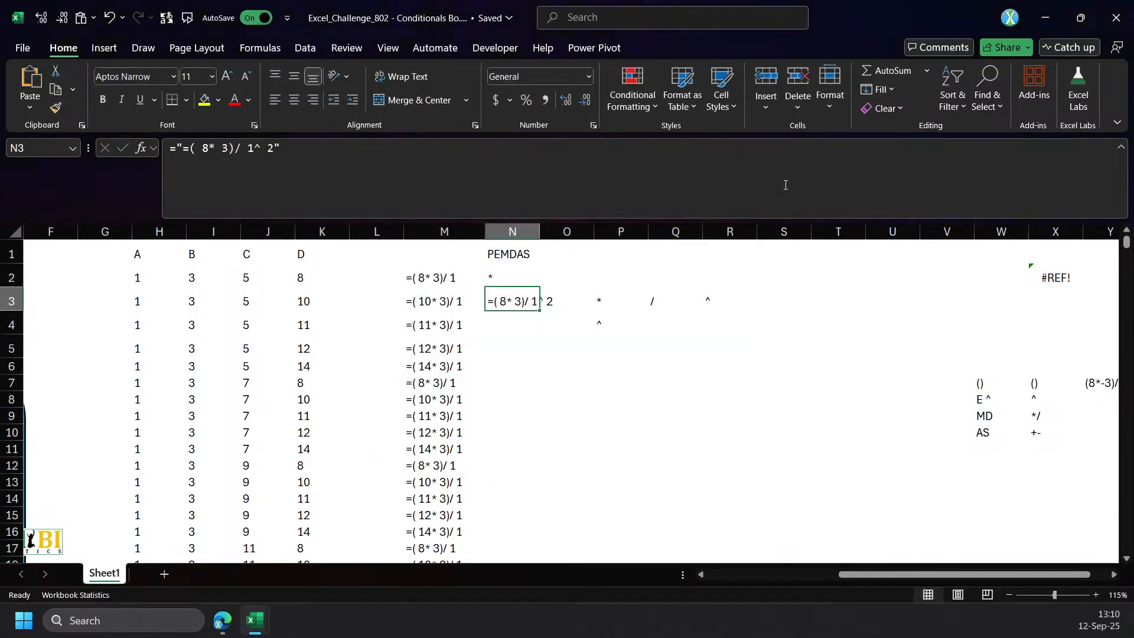
Preview the evaluated result of the N2 formula without keeping it.
key("Up")
left_click(922, 180)
key("F9")
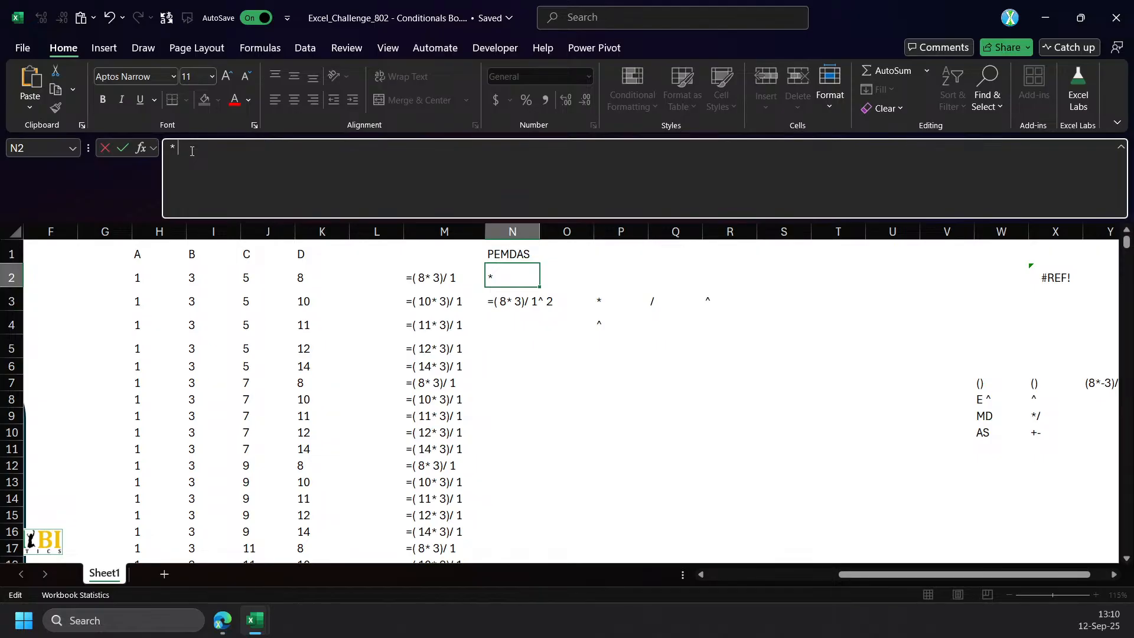
key("Escape")
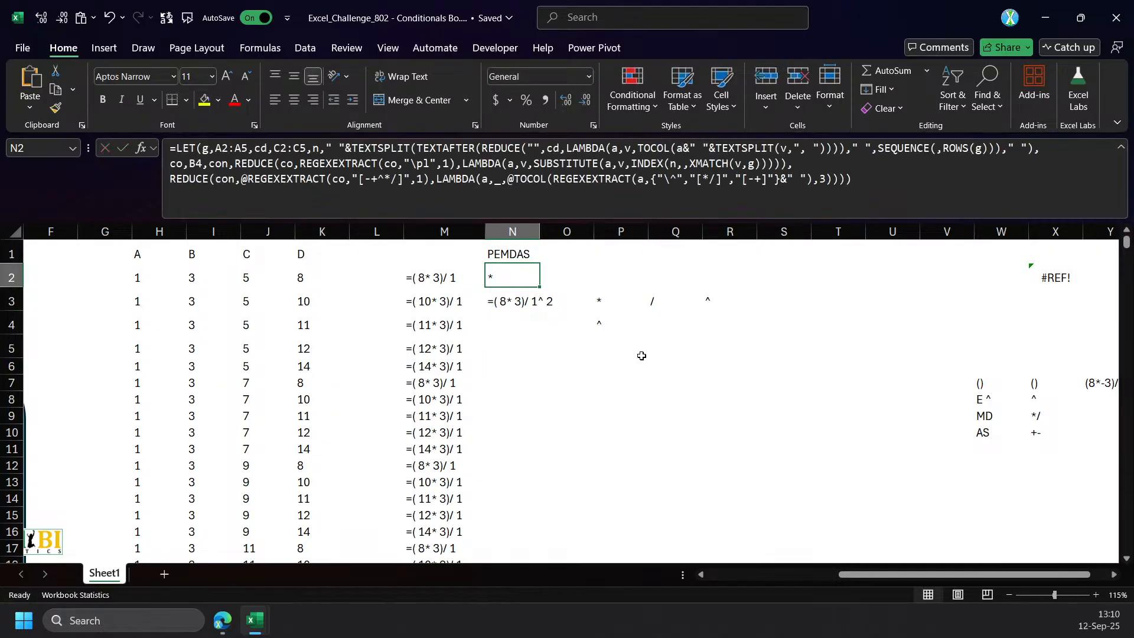
left_click(511, 182)
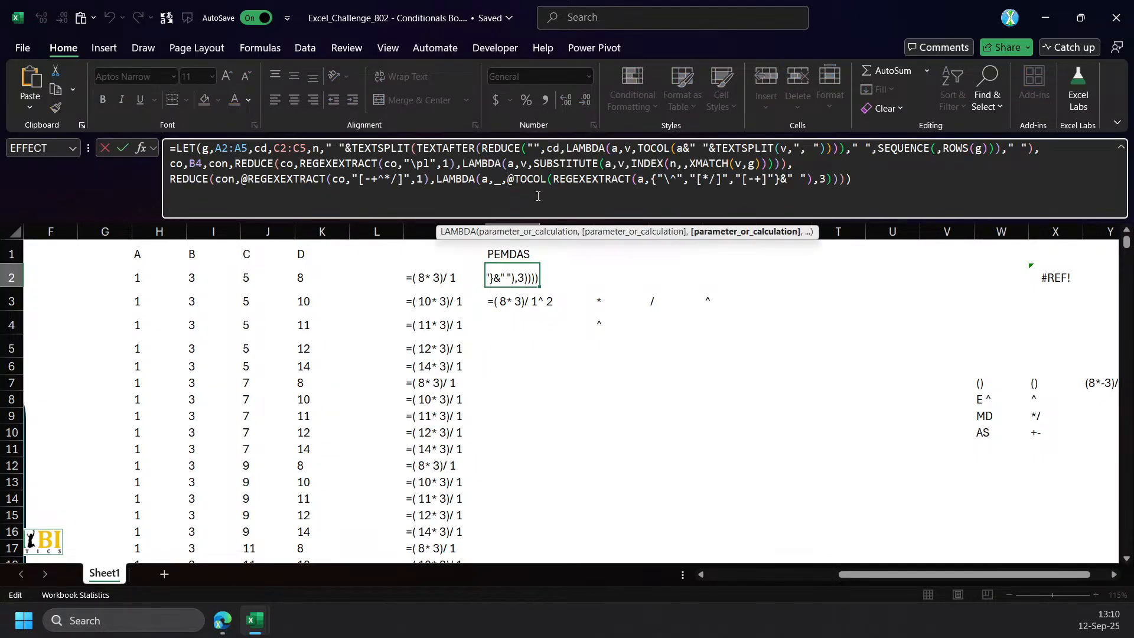
type("LET(o,")
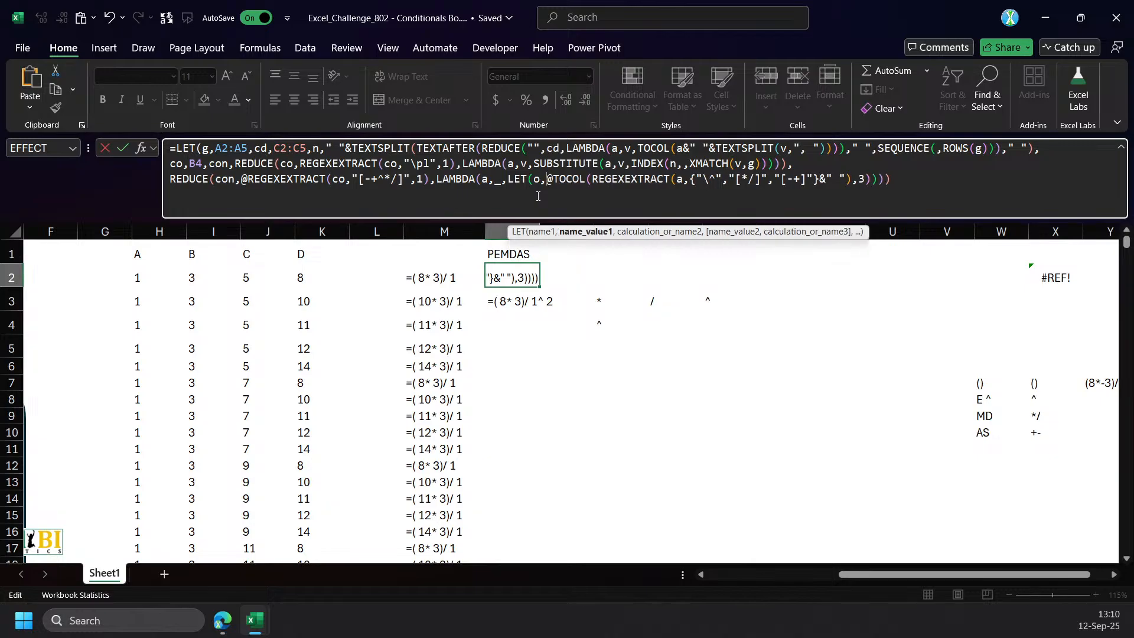
left_click(584, 231)
left_click(873, 180)
type(",o")
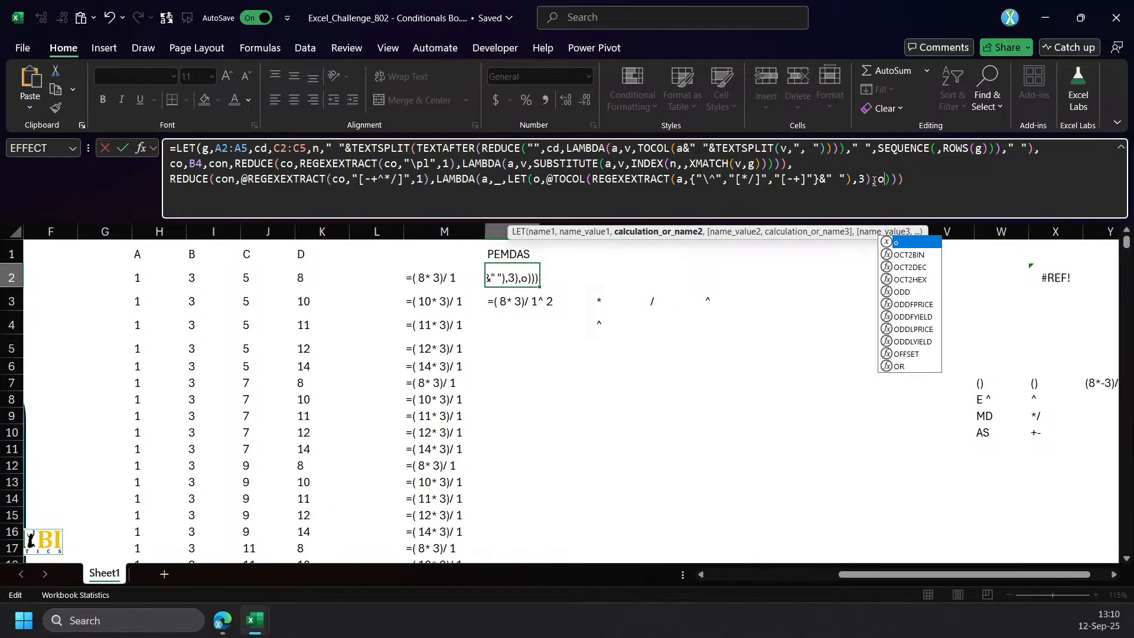
type(")")
key("ctrl+Return")
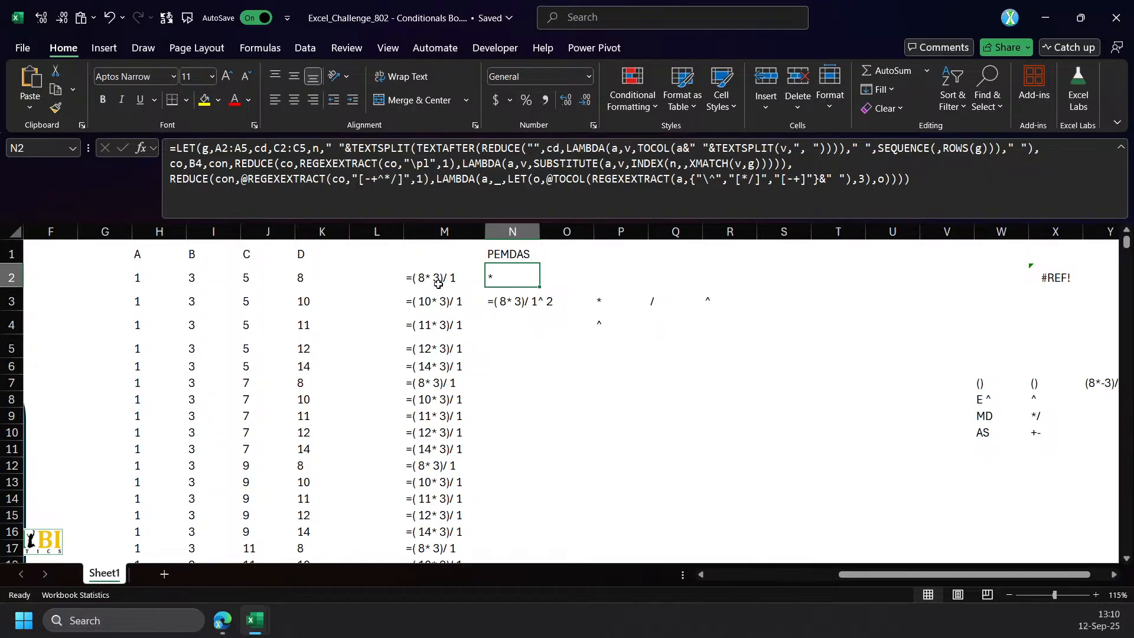
Add a variable d on a new line before co in the N2 formula, holding the number pattern "(-?\d+(\.\d+)?)".
left_click(523, 363)
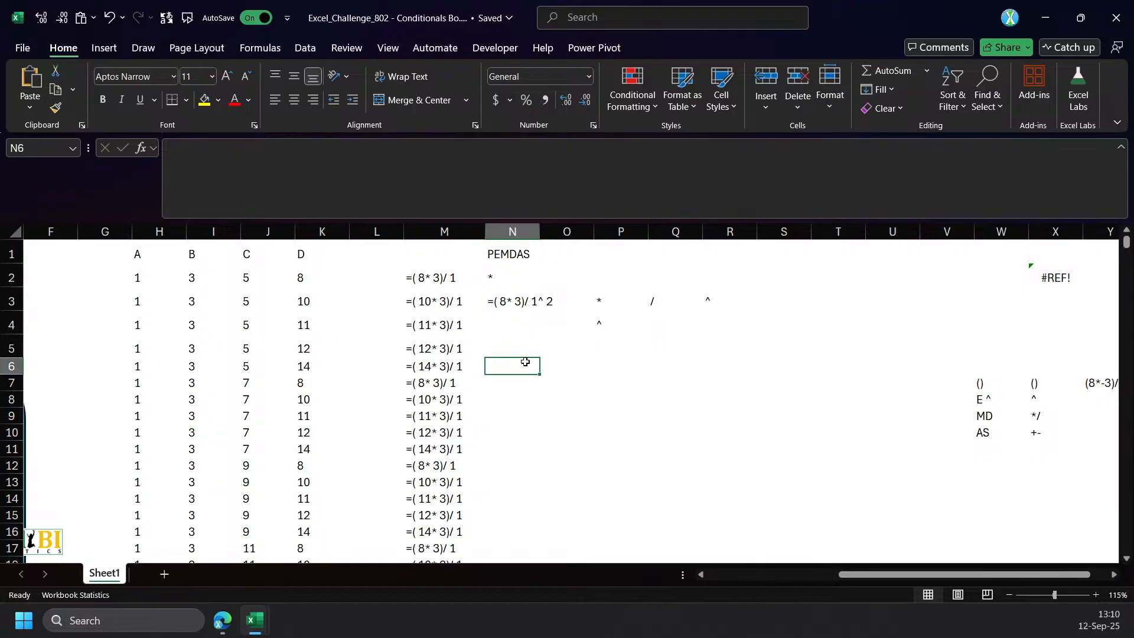
left_click(495, 276)
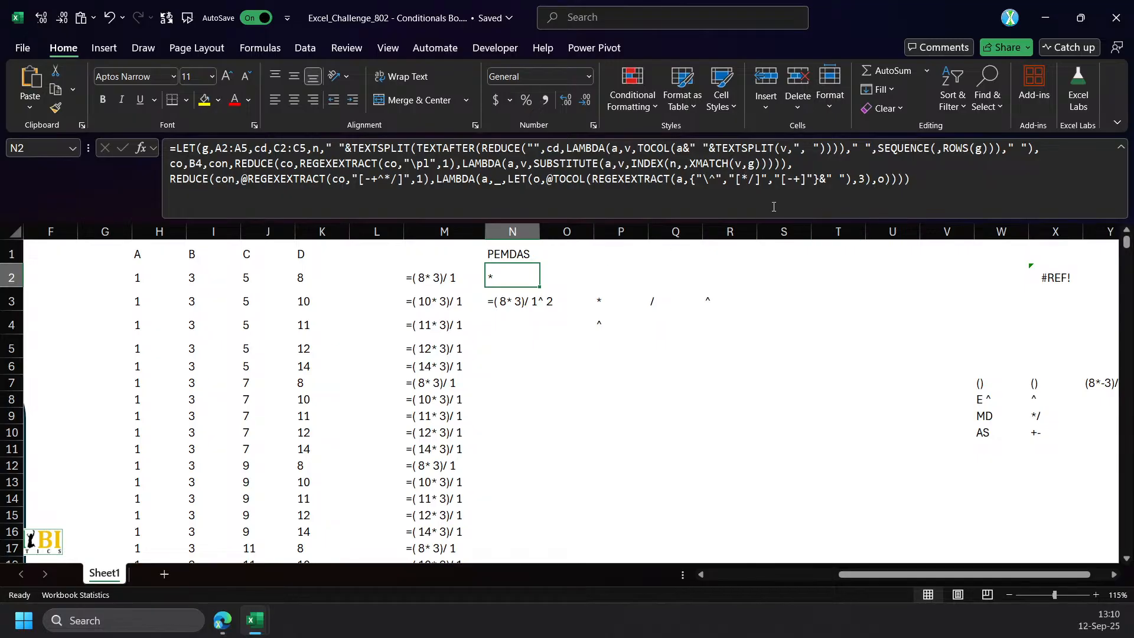
left_click(458, 181)
left_click(458, 181)
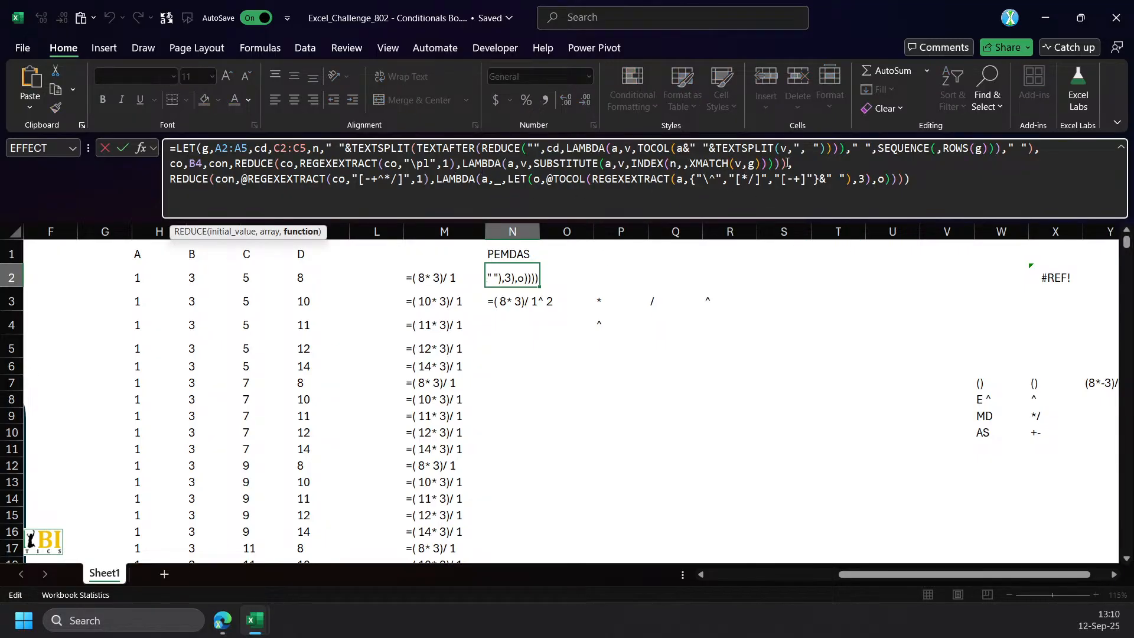
left_click(171, 164)
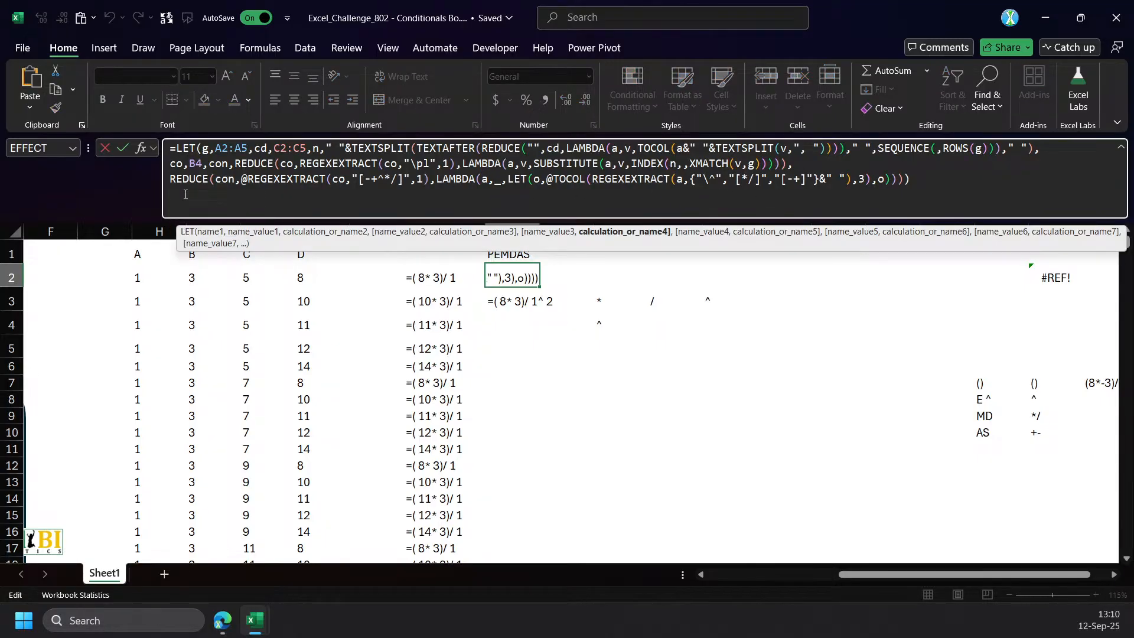
key("alt+Return")
type("d,\"(")
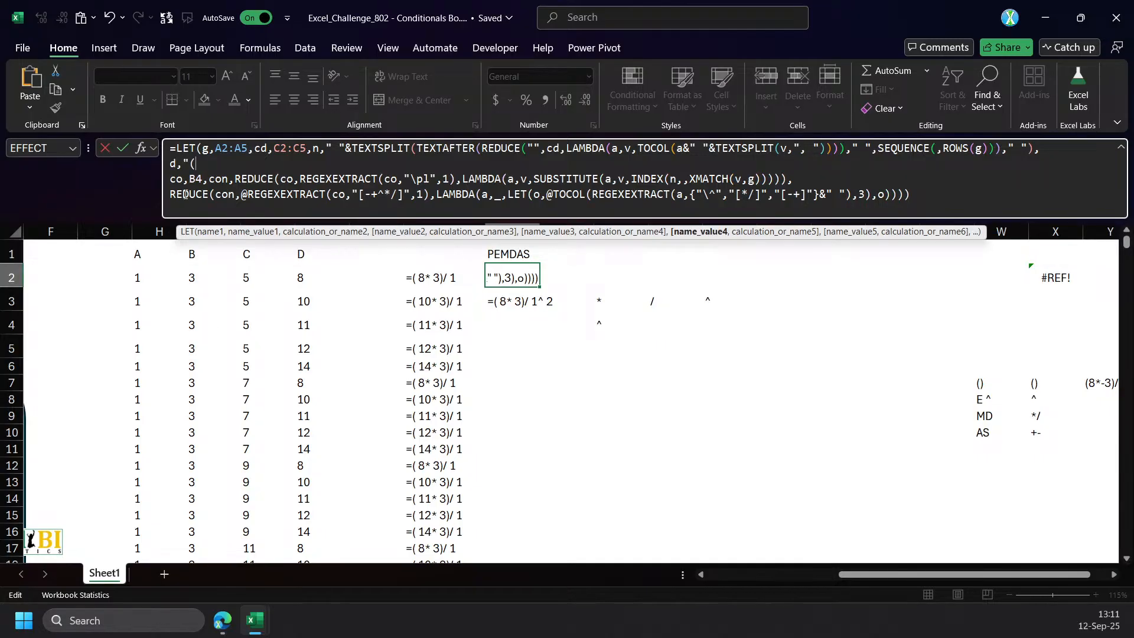
type("\\d")
type("-")
type("?")
type("+")
type("(")
type("\\")
type("d")
type("+")
type(")")
type("?")
type(")\"")
Make the decimal group in d non-capturing, giving "(-?\d+(?:\.\d+)?)", followed by a comma, and enter the formula.
left_click(235, 165)
type("?:")
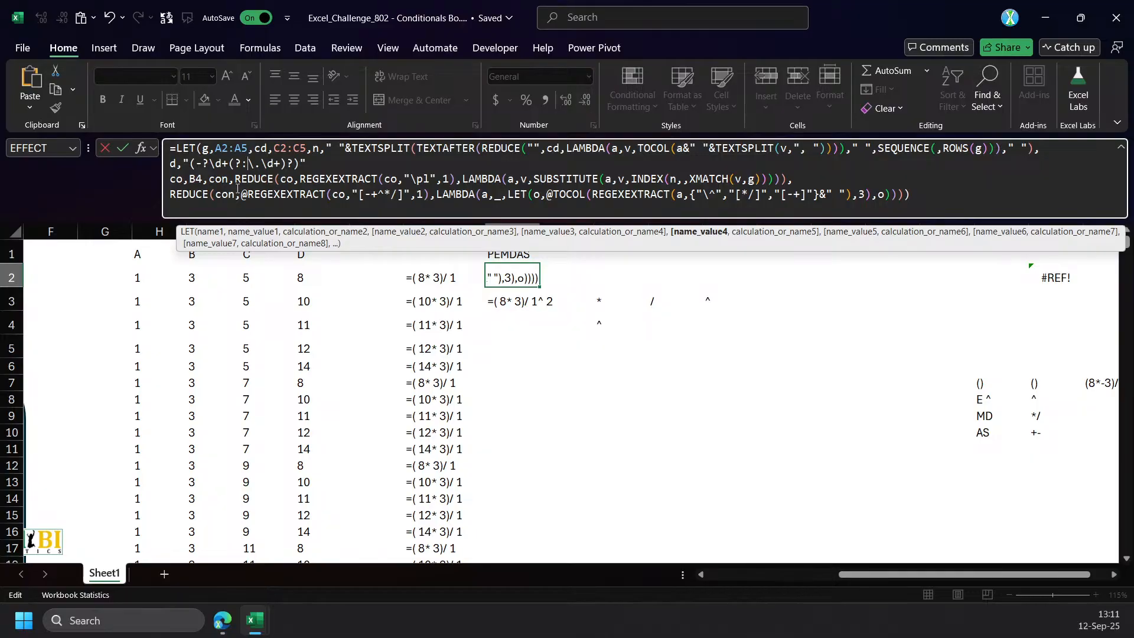
left_click(192, 163)
left_click(307, 163)
key("Return")
key("Return")
left_click(338, 161)
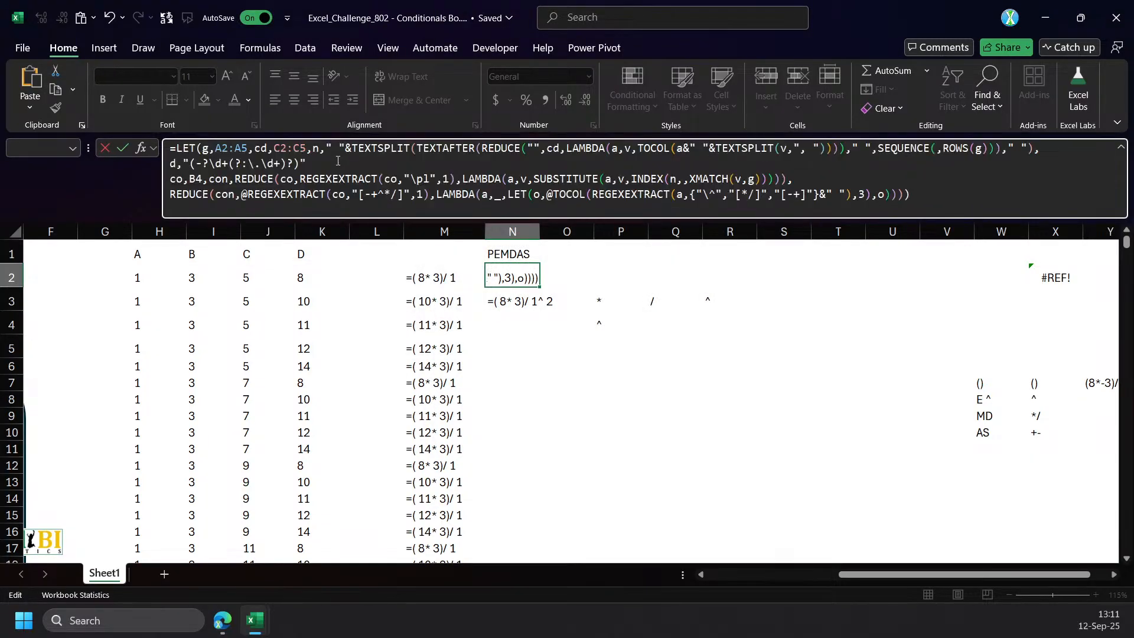
key("Return")
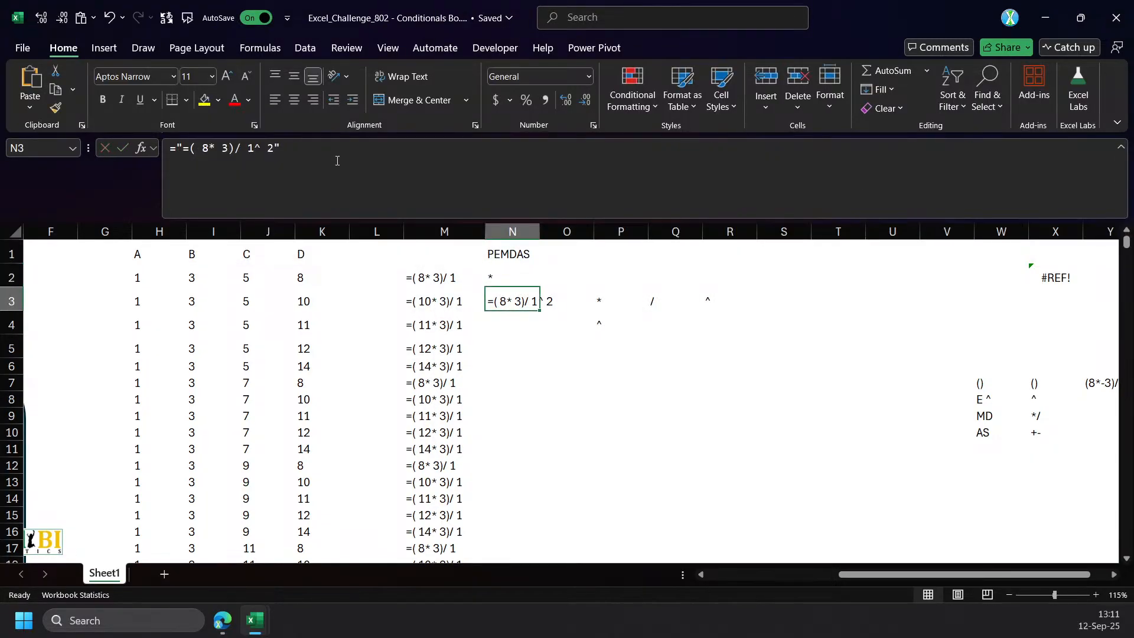
Put the inner LET's result in N2 on its own line, change it to d&o&d, and enter the formula.
left_click(489, 282)
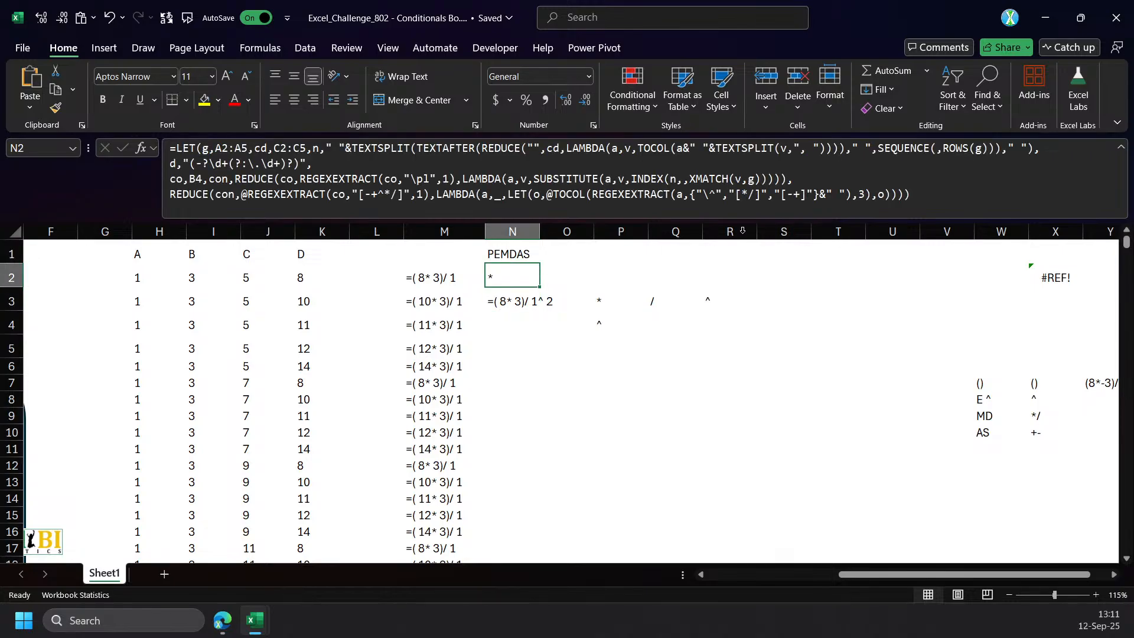
left_click(876, 197)
key("alt+Return")
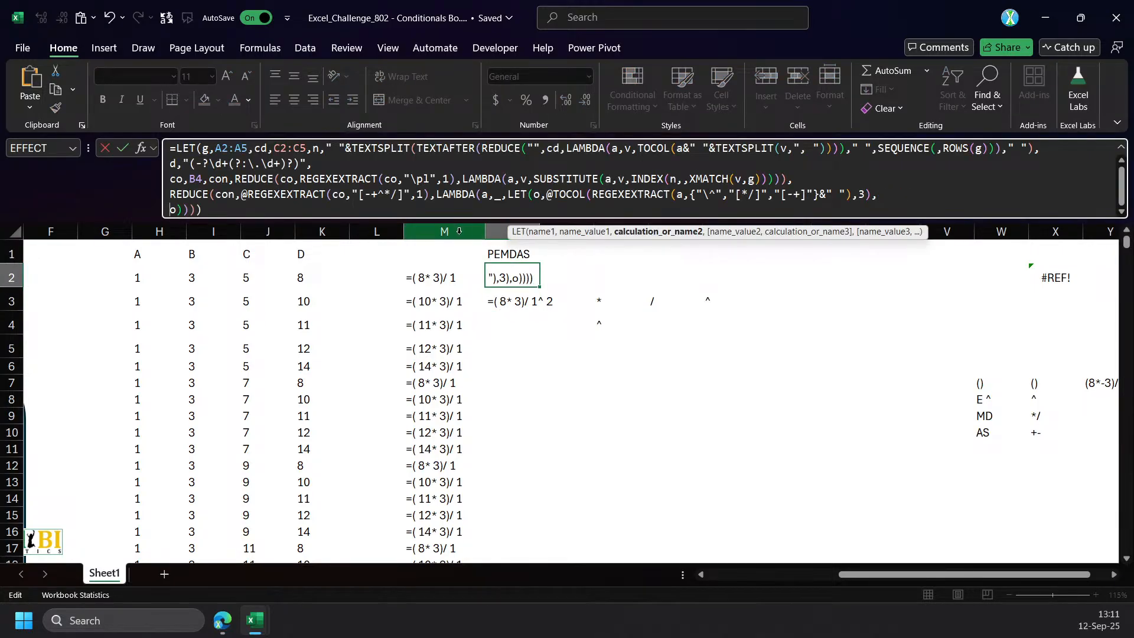
left_click_drag(457, 223, 457, 291)
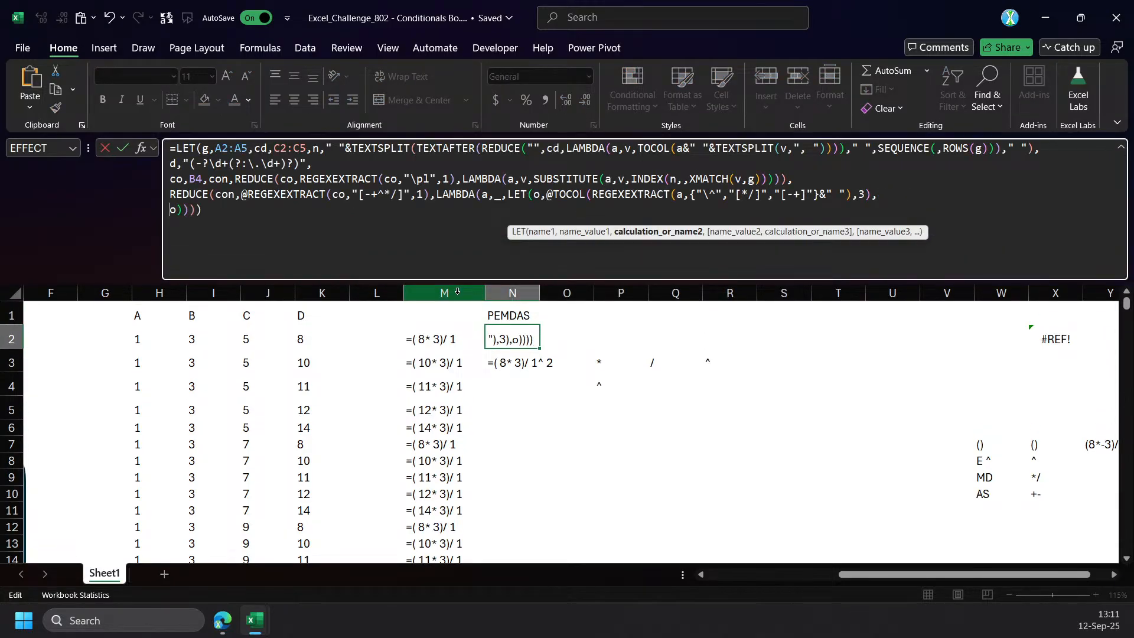
type("d&o")
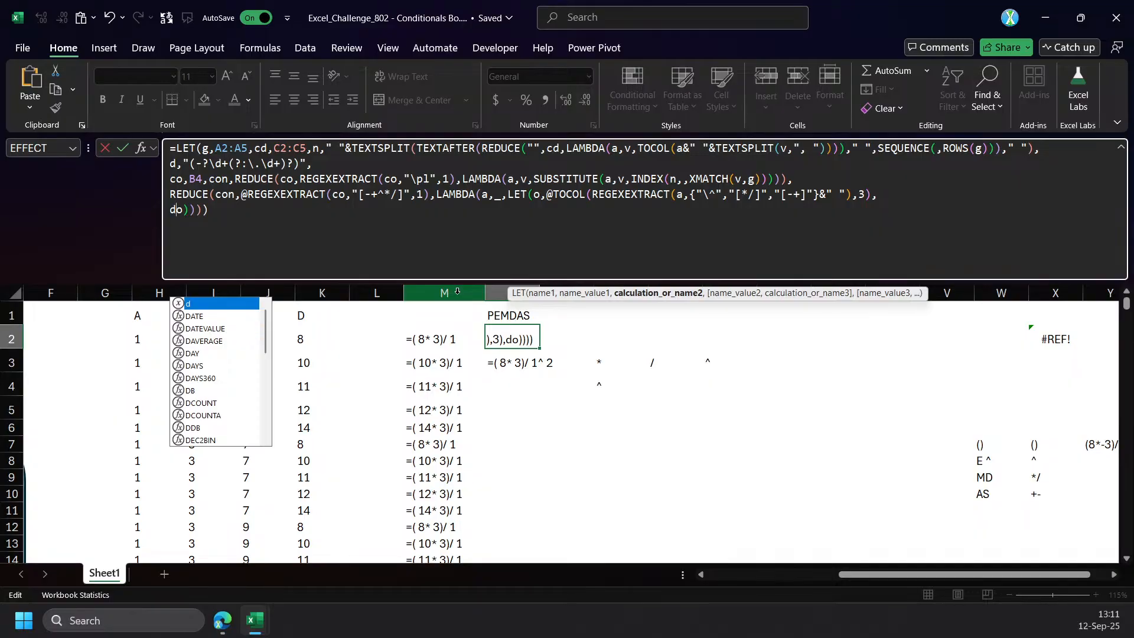
type("&d")
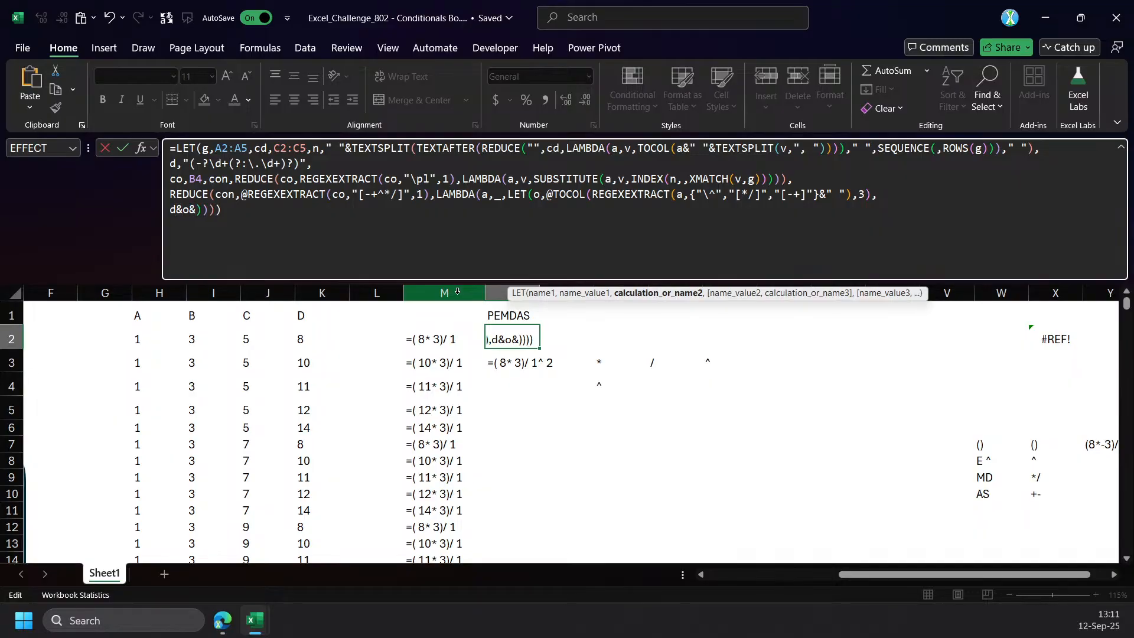
key("Return")
key("Up")
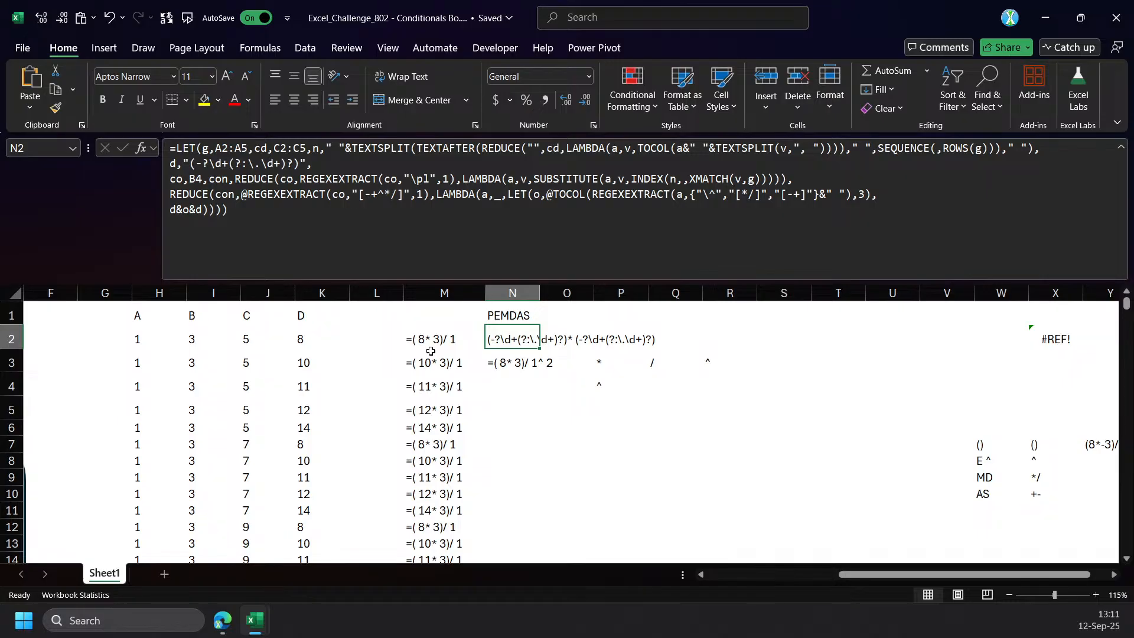
Wrap d&o&d in N2 in REGEXEXTRACT(a,d&o&d) and enter the formula.
left_click(170, 210)
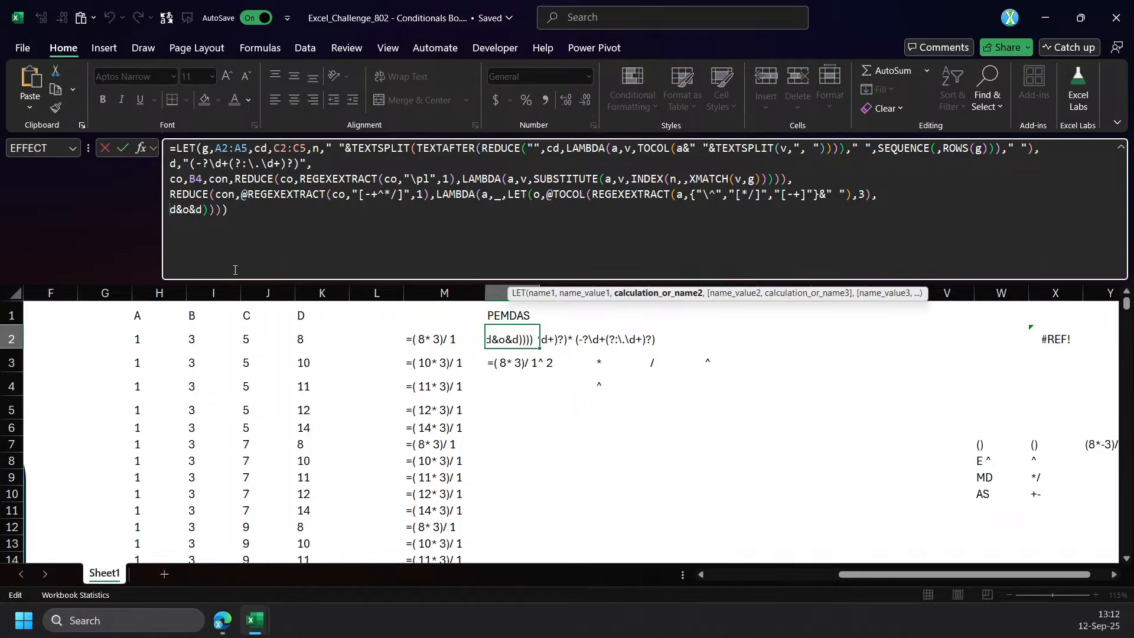
type("red")
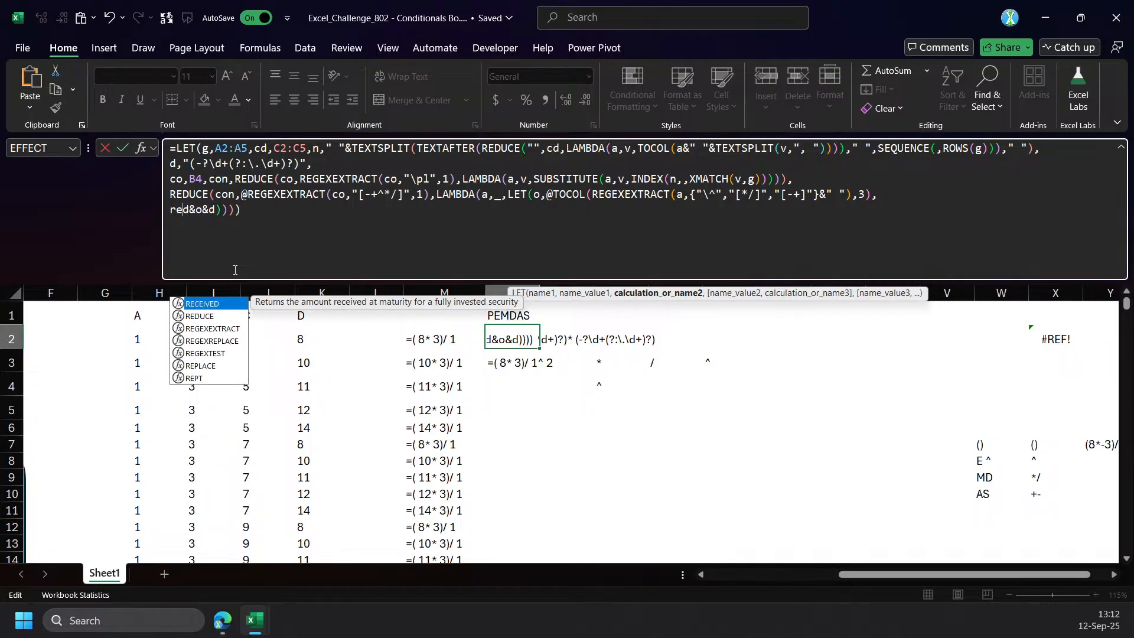
key("BackSpace")
key("BackSpace")
type("eg")
key("Tab")
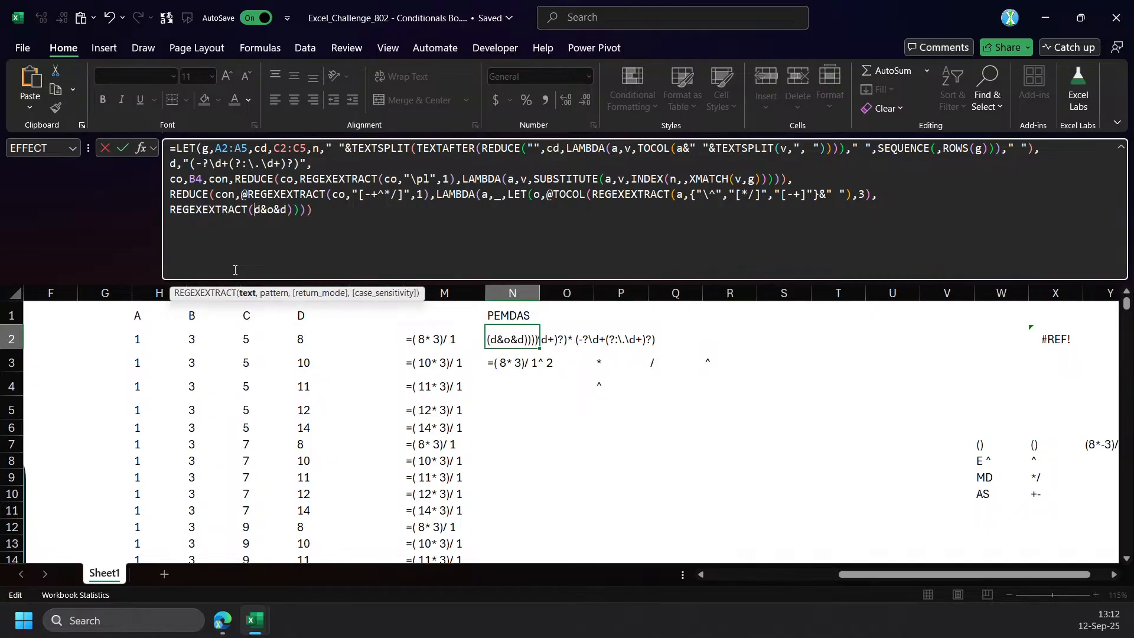
type("a,")
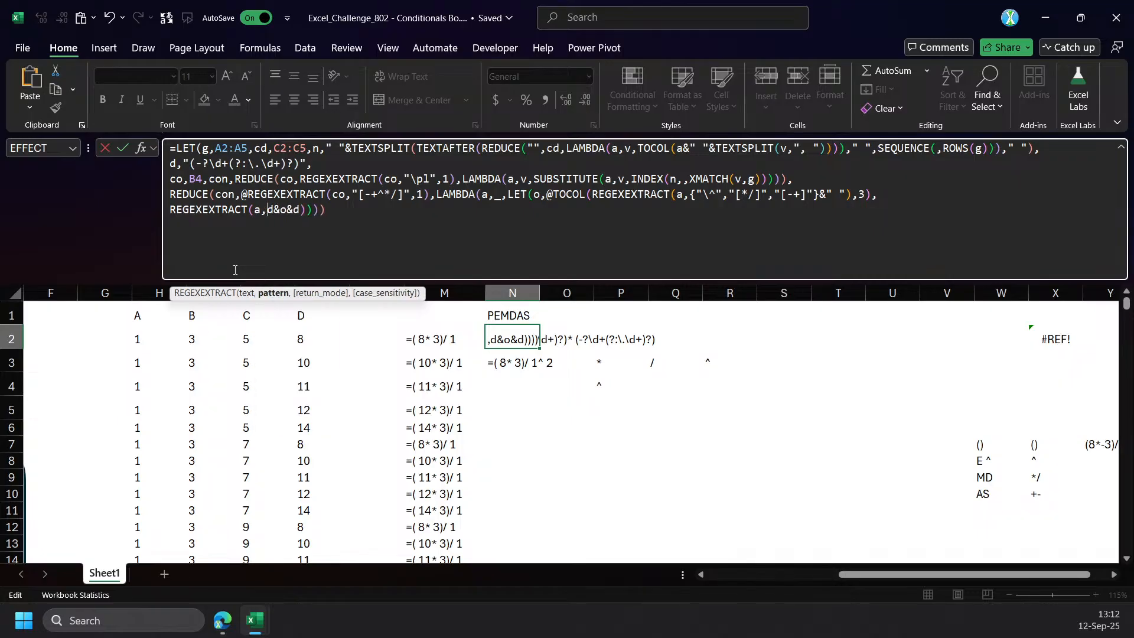
key("ctrl+Return")
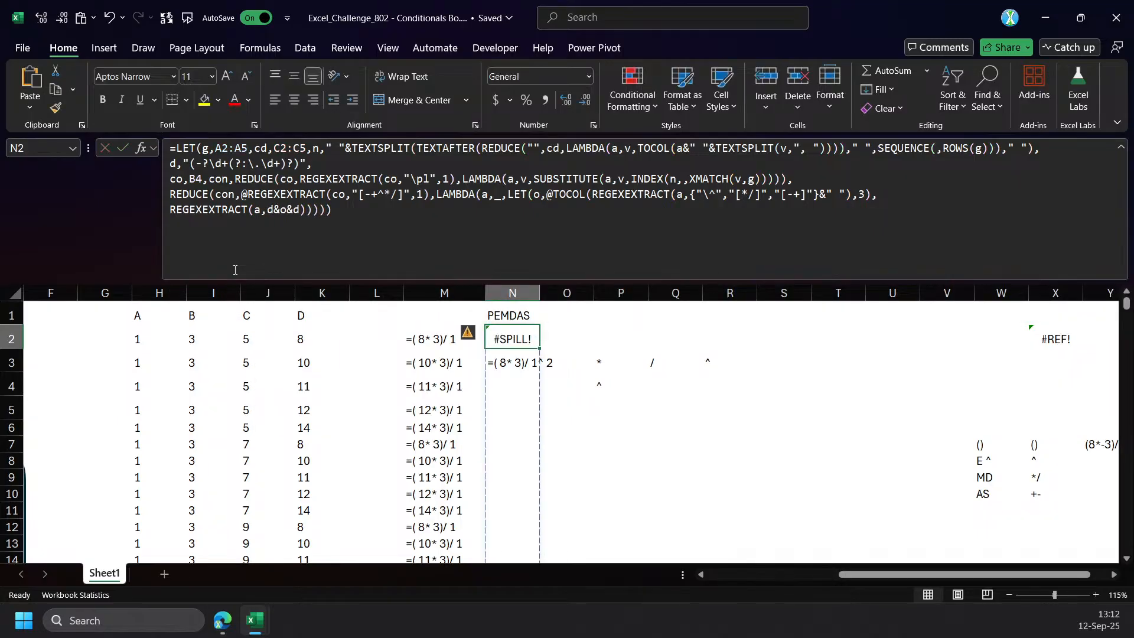
Move the helper cells N3:Q4 to T3:W4 so the N2 formula can spill down column N.
left_click_drag(507, 368, 675, 372)
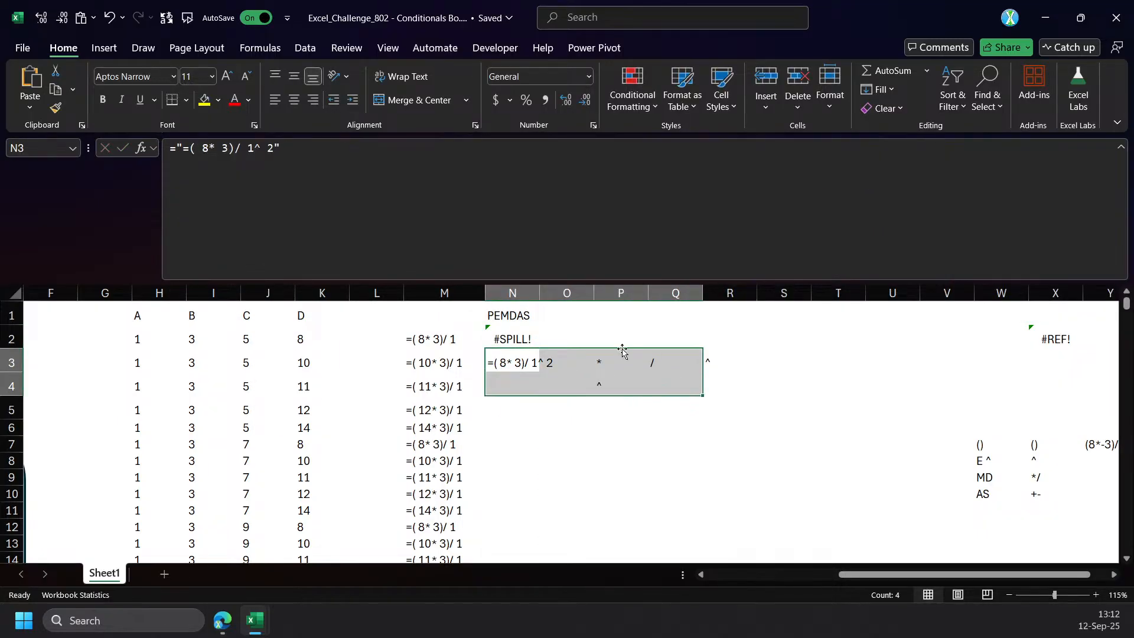
left_click_drag(620, 349, 942, 363)
left_click(509, 340)
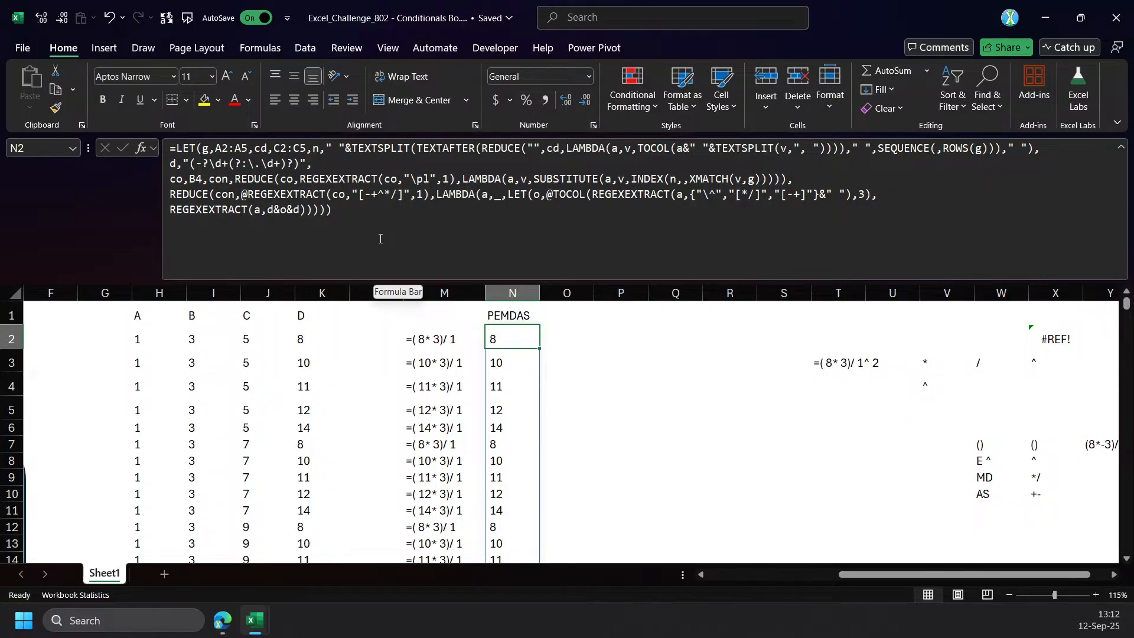
Copy the entire N2 formula text into cell P2, leaving N2 unchanged.
left_click(301, 164)
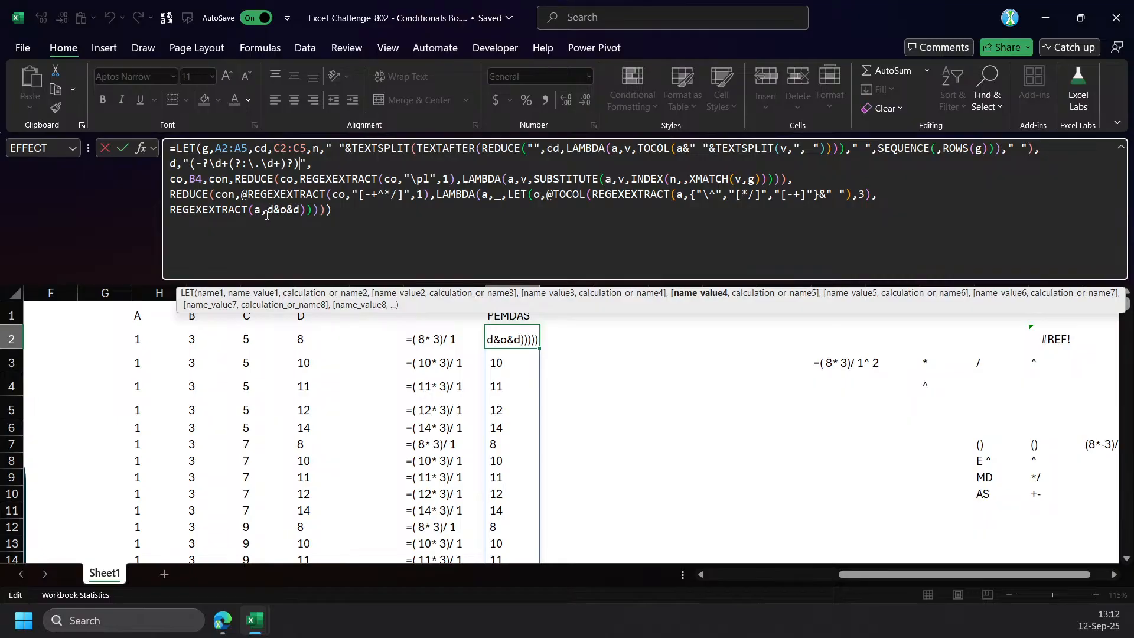
key("ctrl+a")
key("ctrl+c")
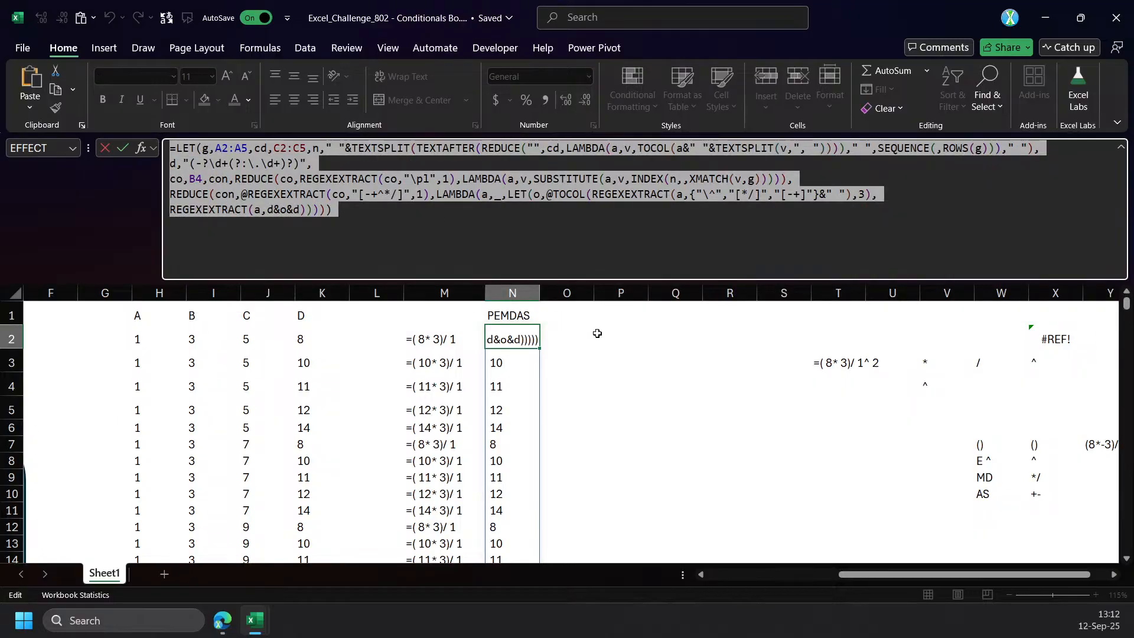
key("Escape")
left_click(597, 329)
left_click(331, 250)
key("ctrl+v")
Remove the REGEXEXTRACT(a, wrapper from the P2 copy so it returns the d&o&d pattern, and enter it.
left_click_drag(265, 210, 169, 210)
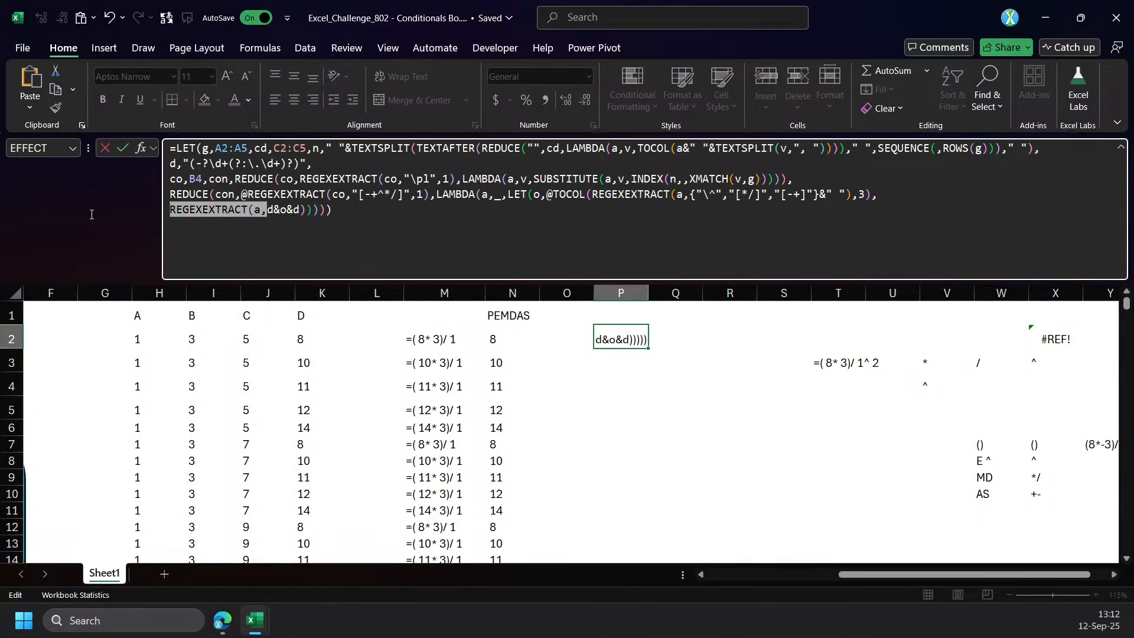
key("BackSpace")
key("Return")
key("Return")
key("Up")
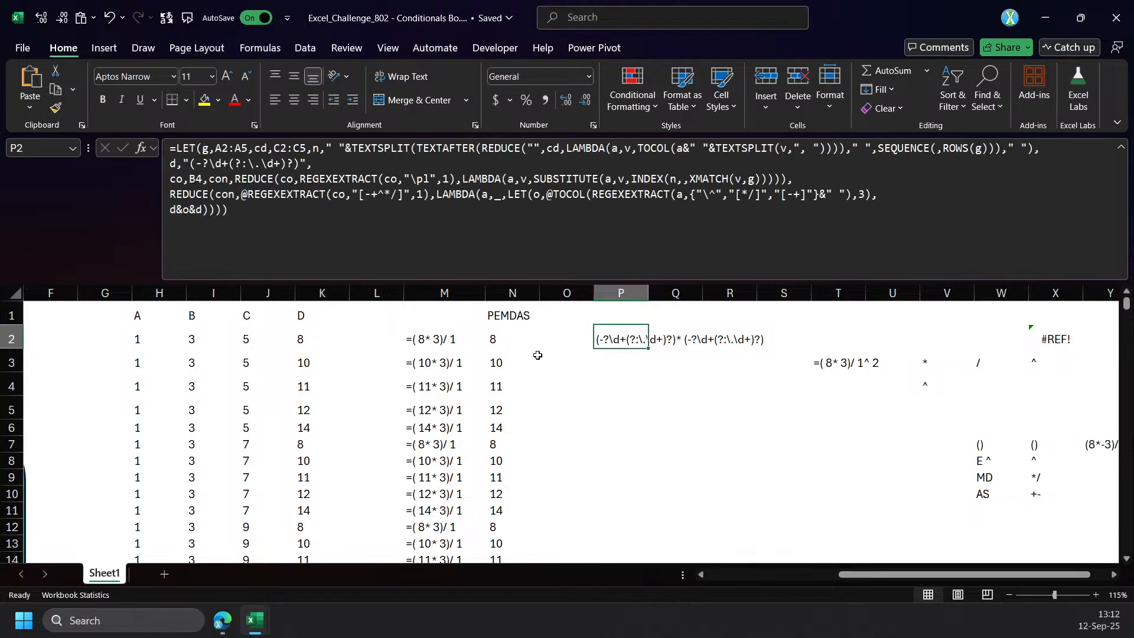
Test the P2 pattern by entering =REGEXEXTRACT(M2,P2) in P3, and go back to P2 to inspect the pattern's operator.
key("Down")
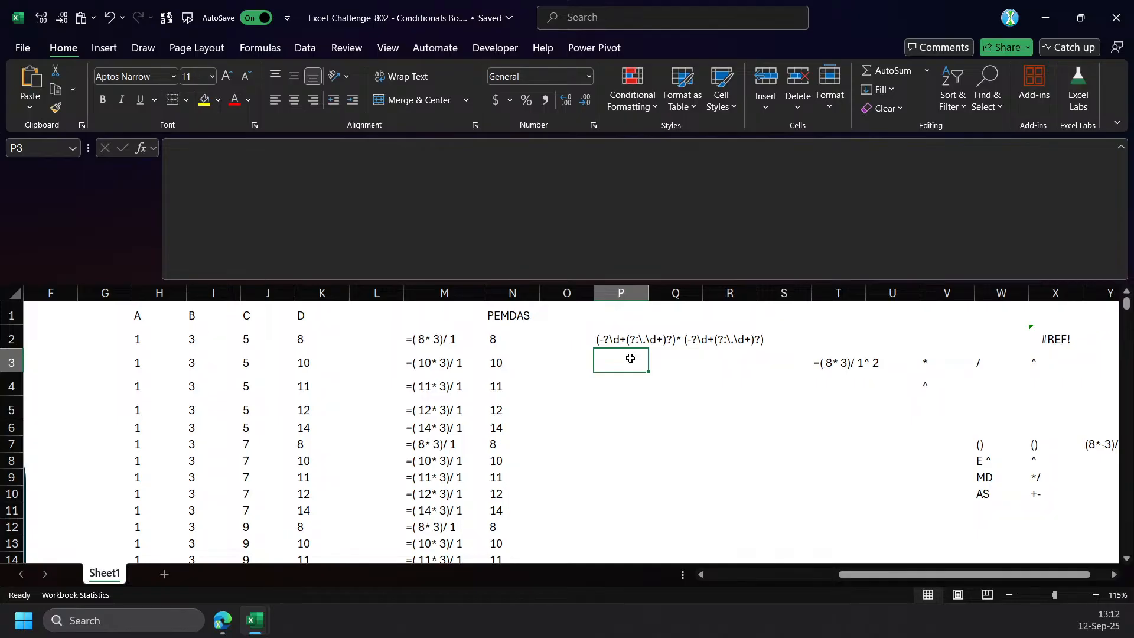
type("=reg")
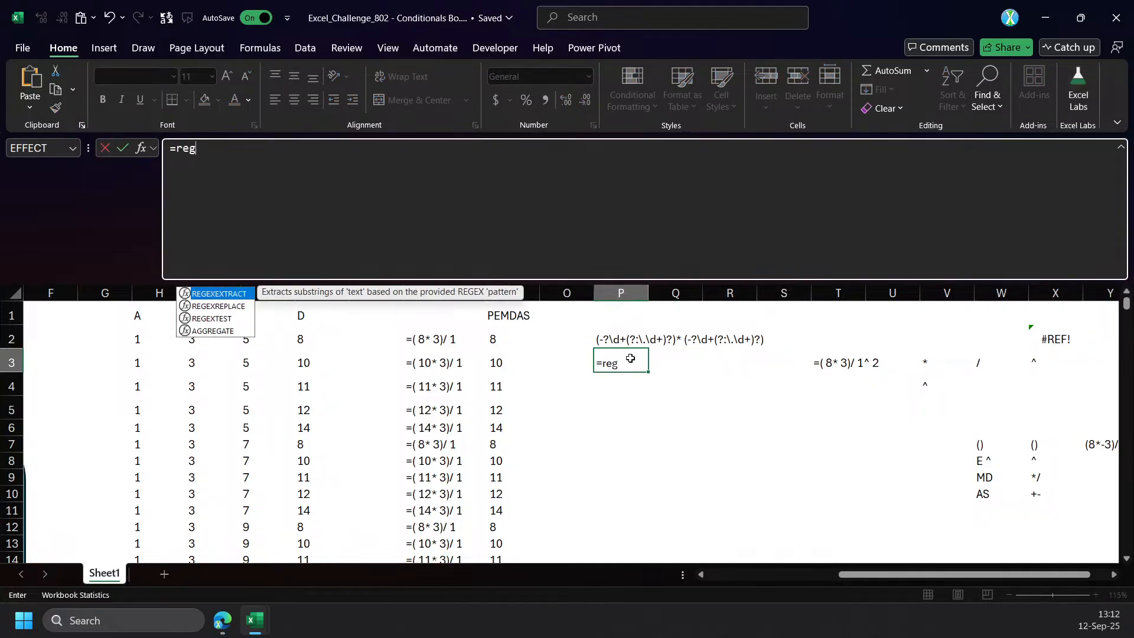
key("Tab")
key("Left")
key("Left")
key("Left")
key("Right")
key("Up")
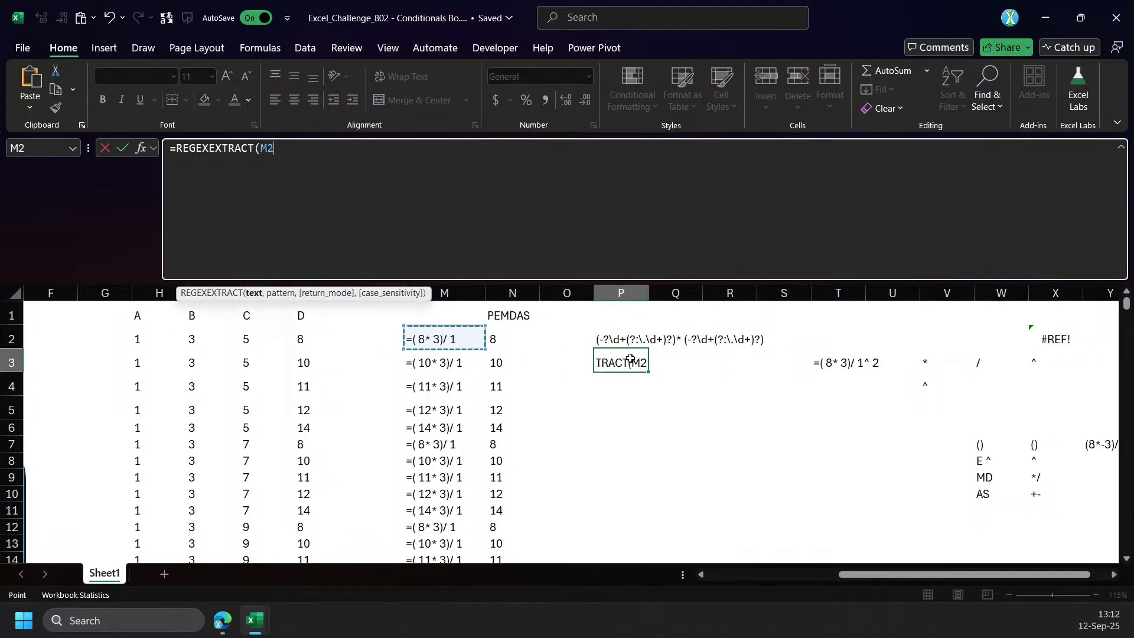
type(",")
key("Up")
key("Return")
key("Up")
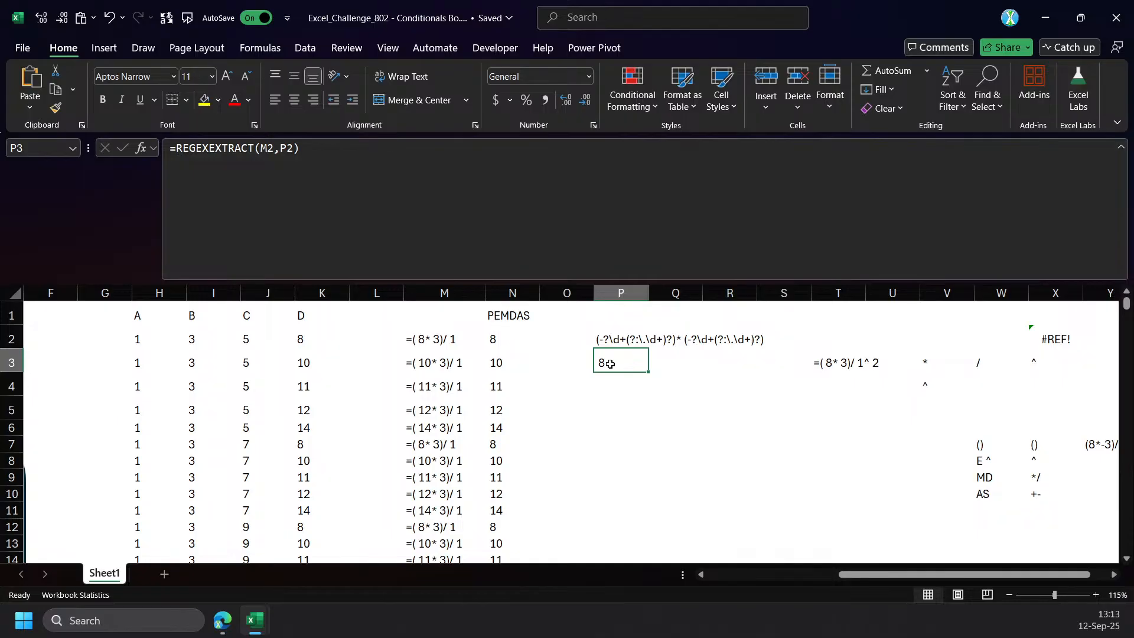
left_click(668, 347)
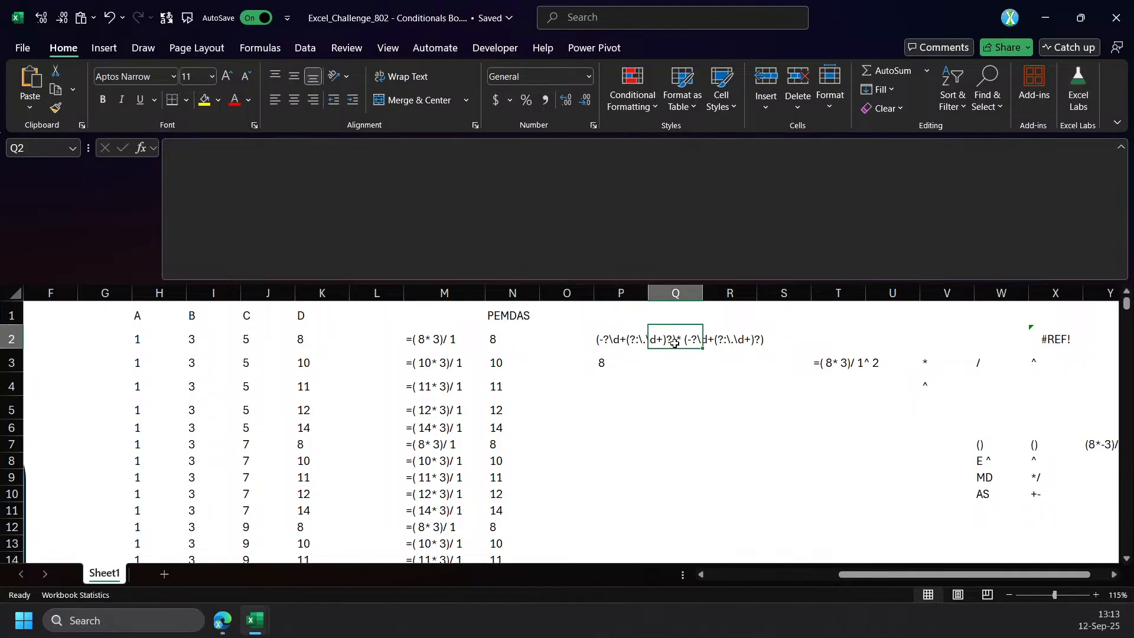
left_click(609, 345)
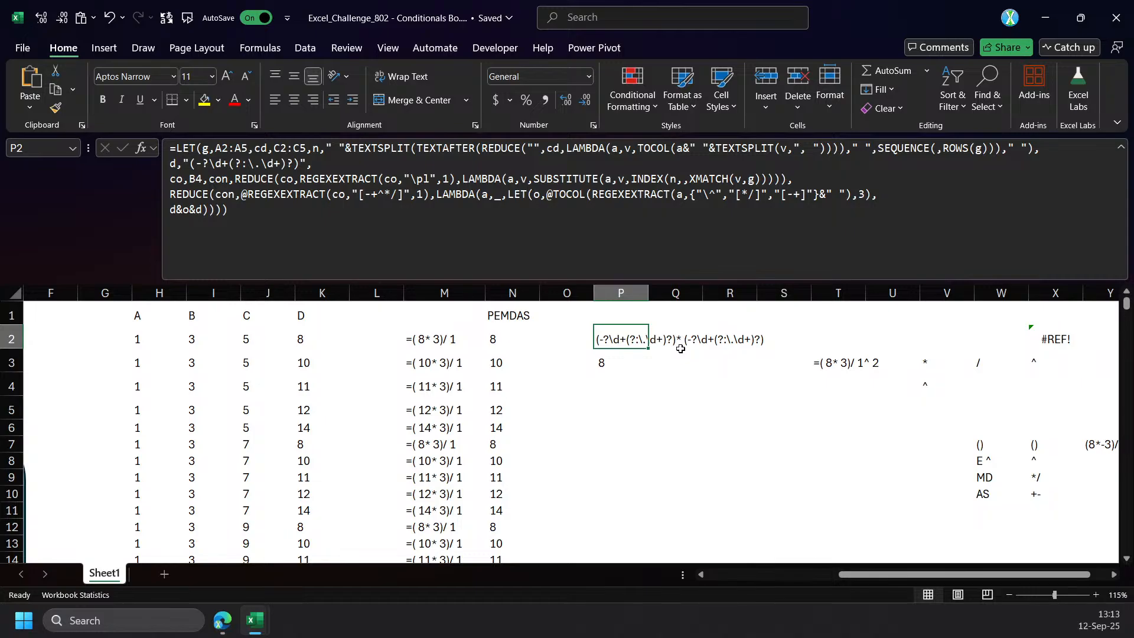
left_click(649, 368)
type("*")
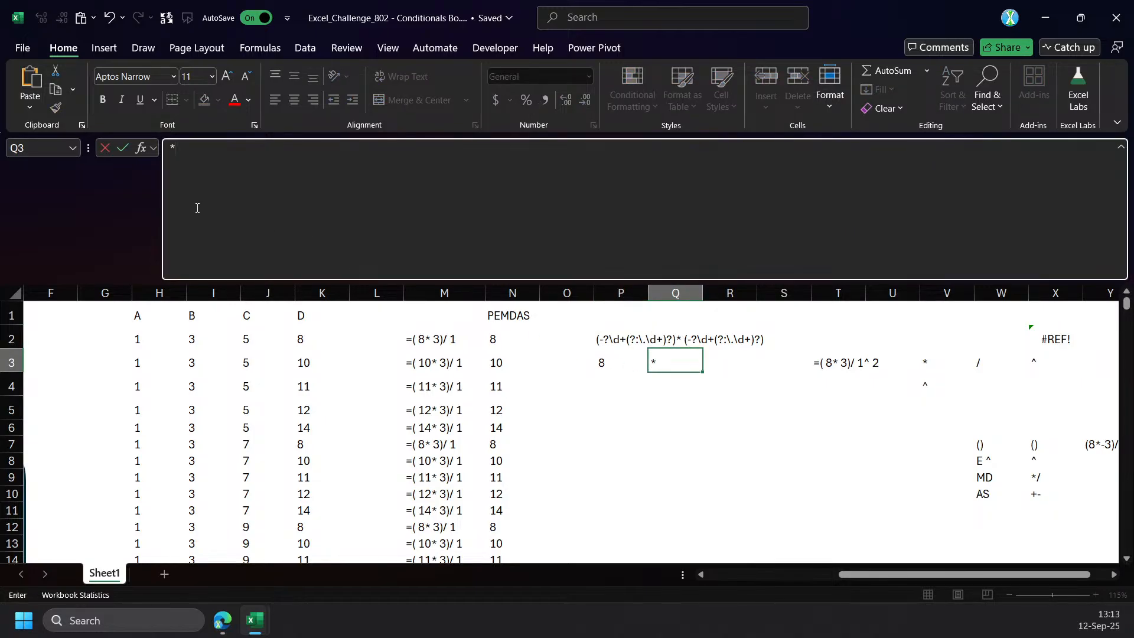
left_click(170, 145)
key("Escape")
Escape the operator in the P2 pattern by inserting "\"& before o, so it reads d&"\"&o&d, and enter the formula.
left_click(612, 345)
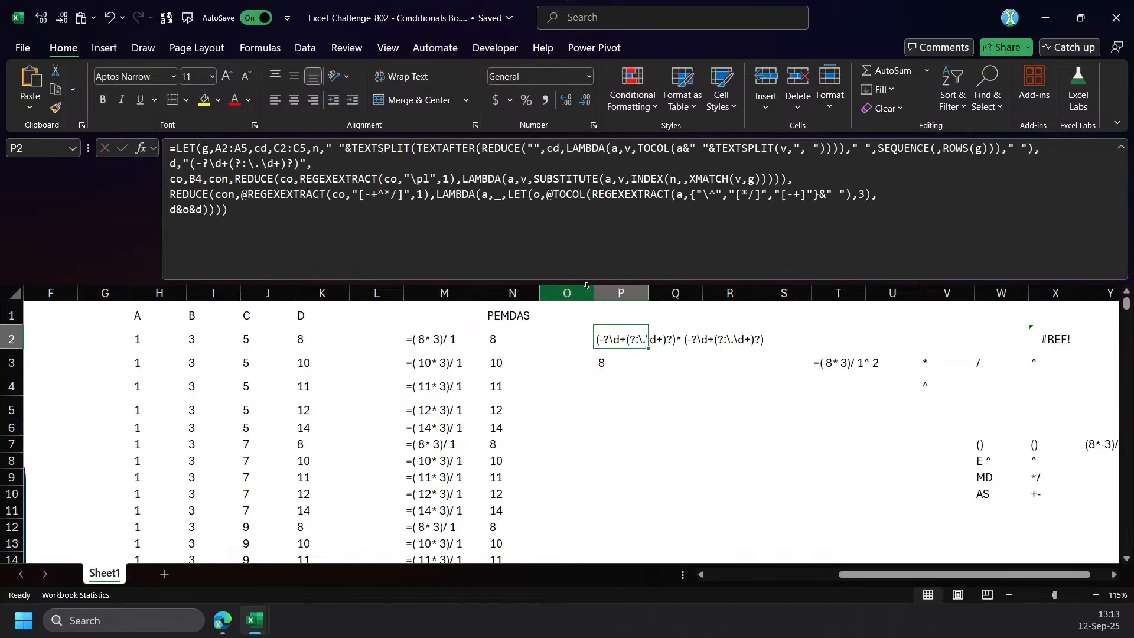
left_click(182, 212)
type("\"\\\"")
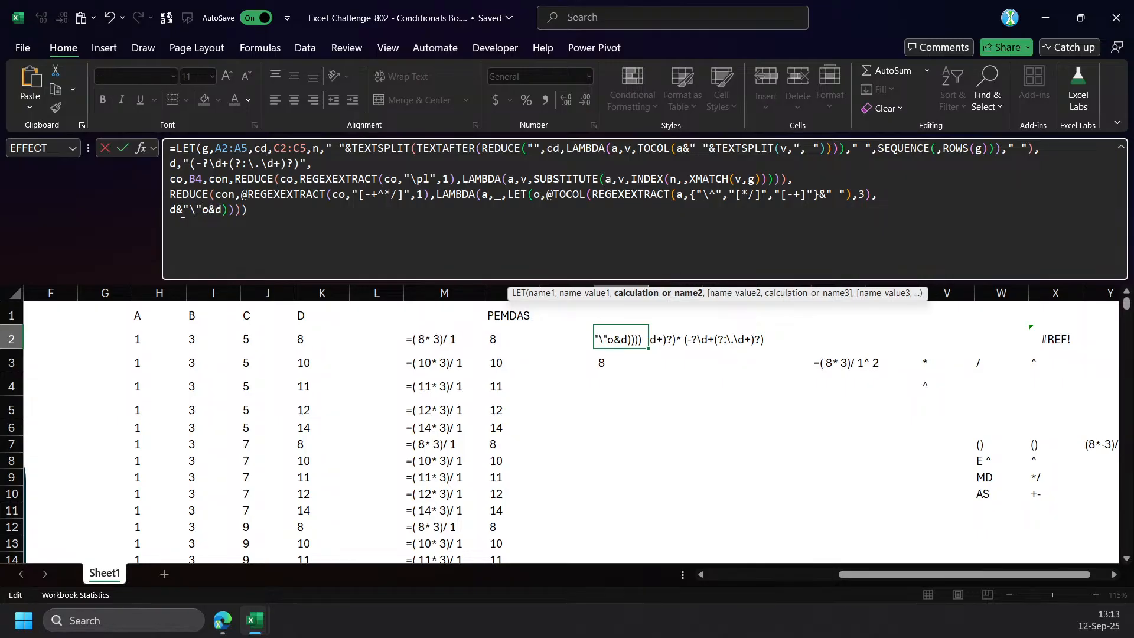
type("&")
key("Return")
key("Up")
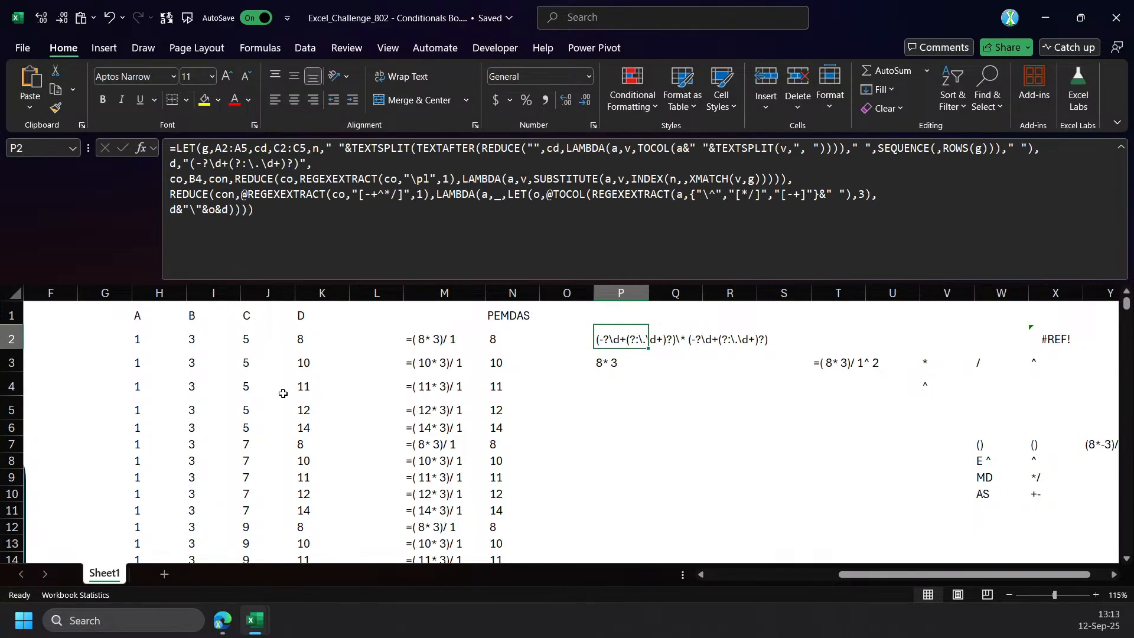
Clear the test formula from P3 and wrap the final expression of the P2 formula as REGEXEXTRACT(a,d&"\"&o&d).
left_click(616, 362)
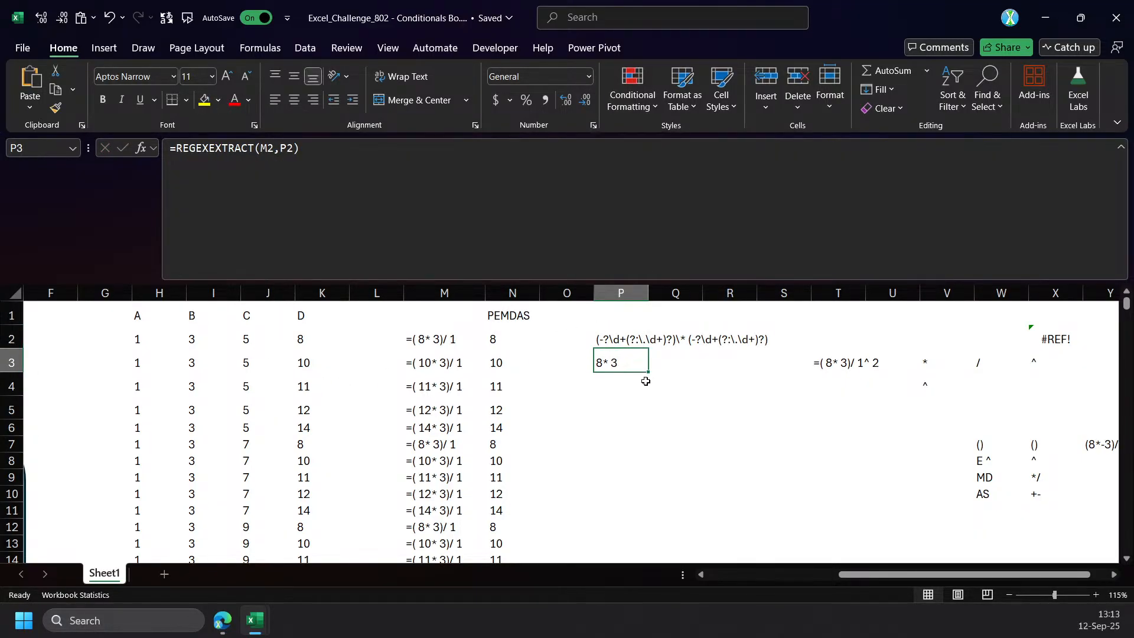
double_click(619, 341)
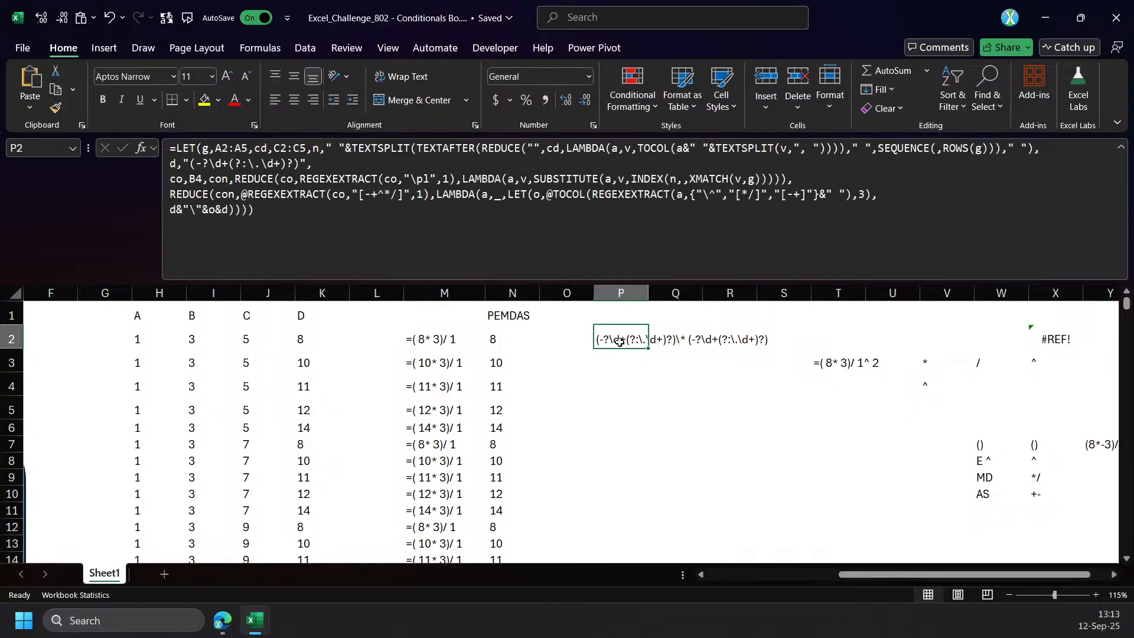
left_click(165, 208)
type("reg")
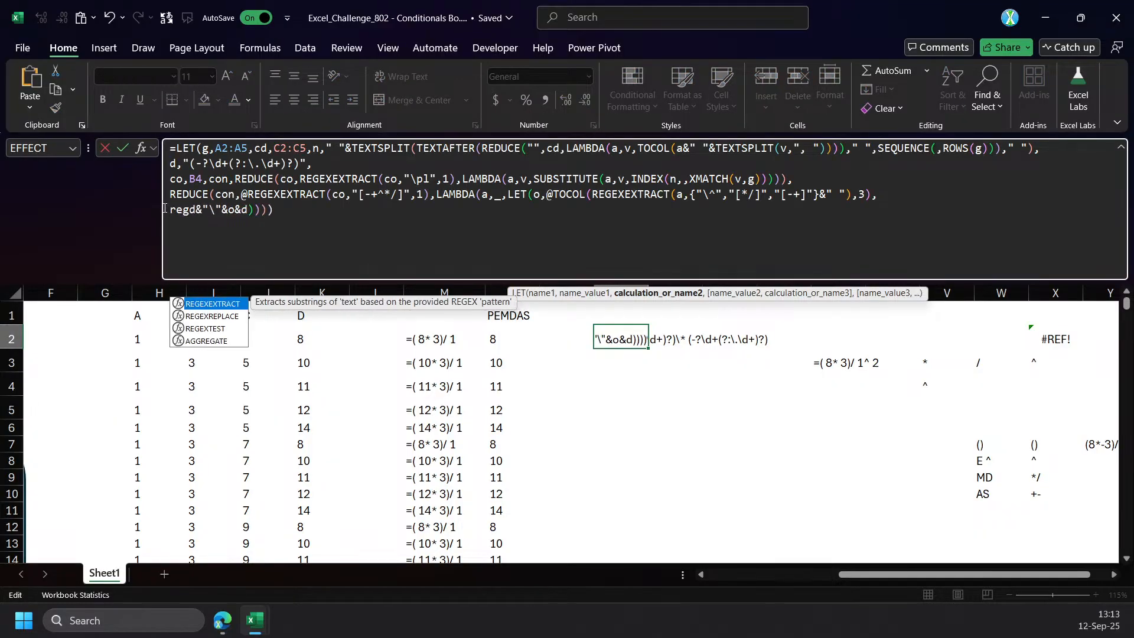
key("Tab")
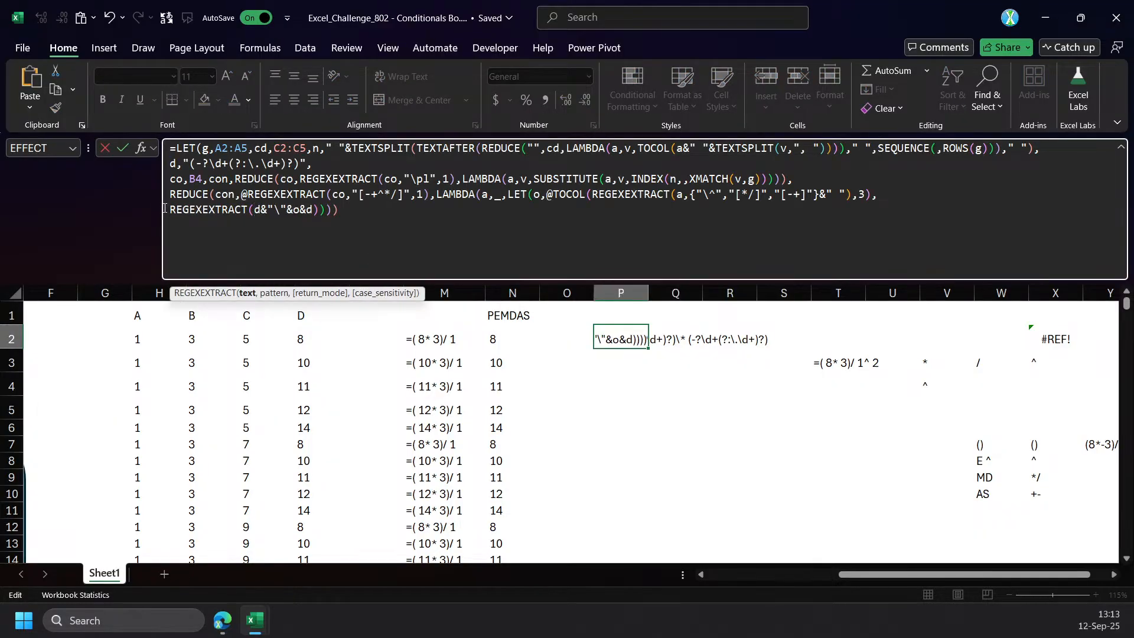
type("a,")
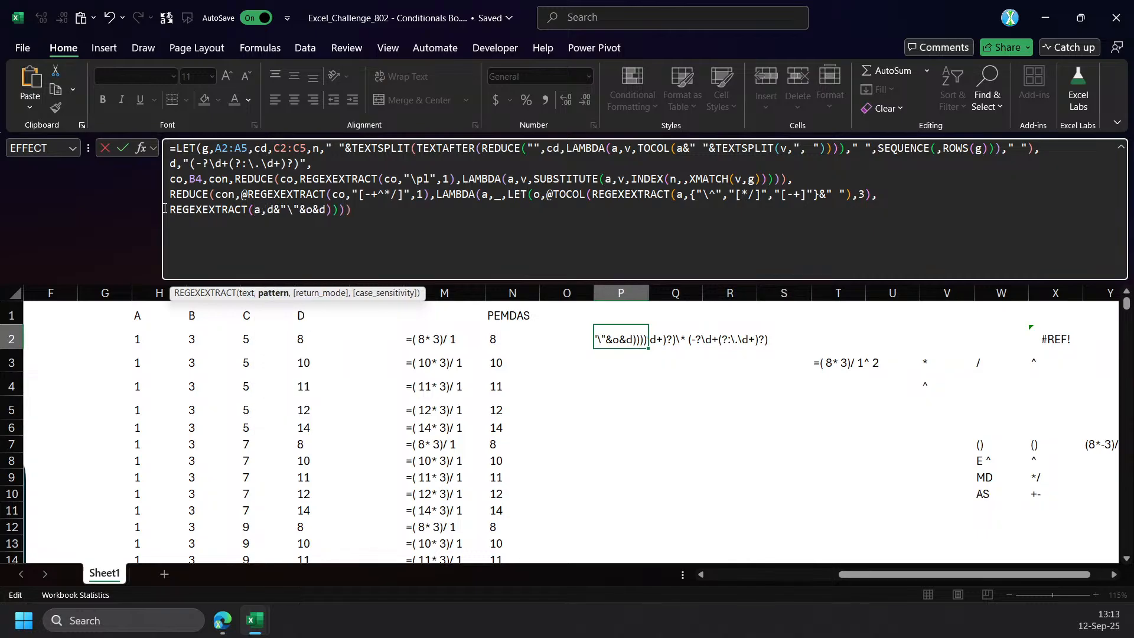
key("Return")
key("Return")
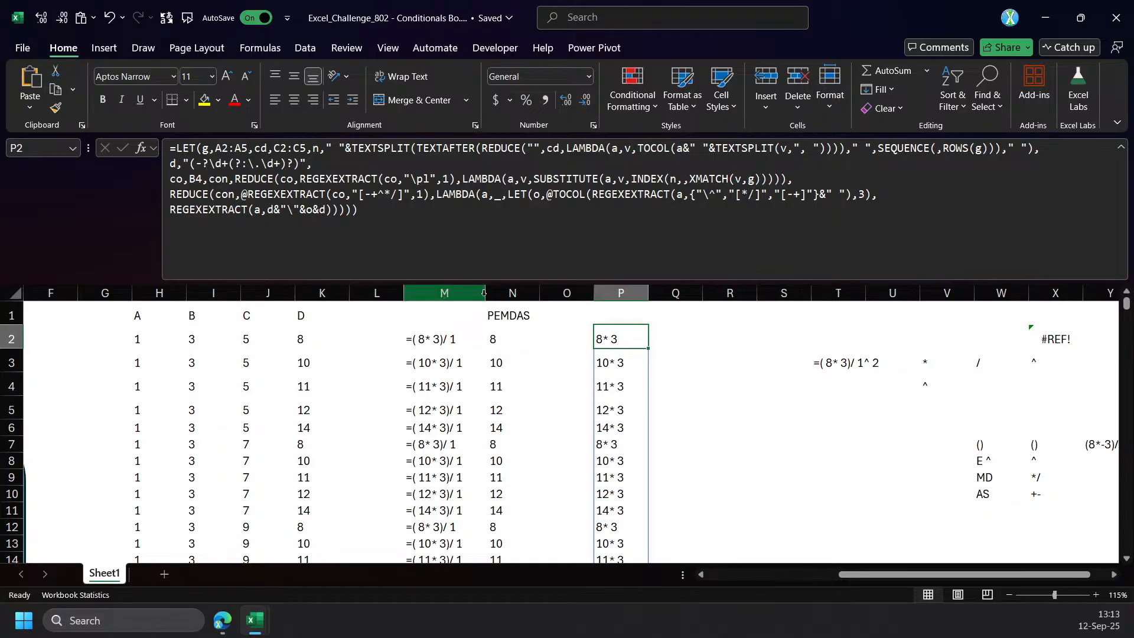
left_click(684, 337)
type("8*3")
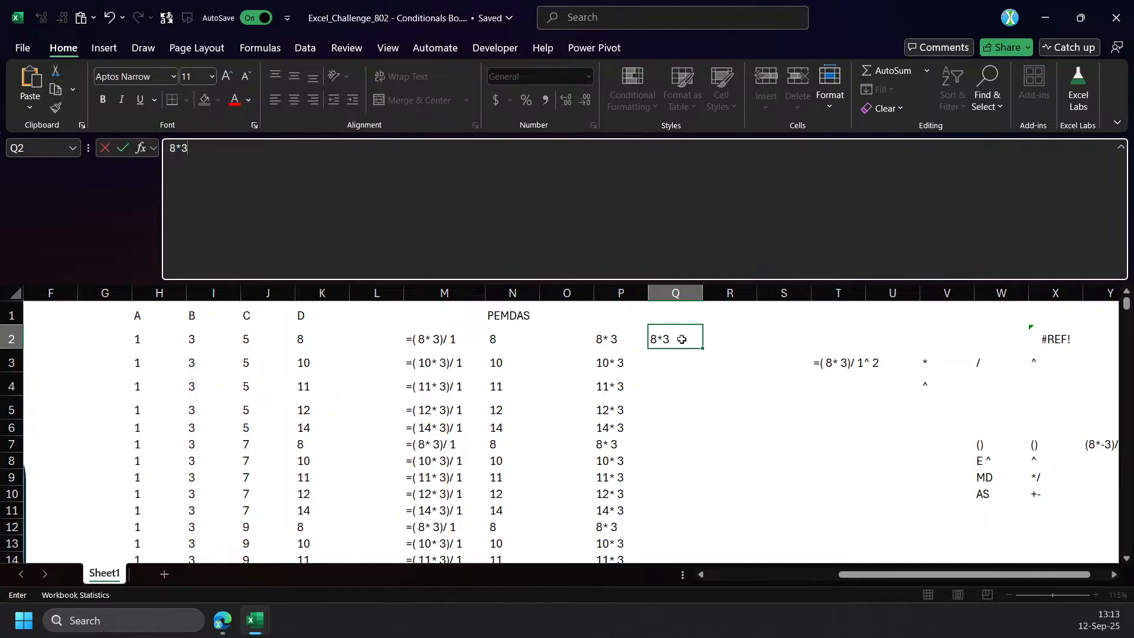
key("Escape")
Try REGEXREPLACE(a,d&"\"&o&d,24) in place of the final REGEXEXTRACT in the P2 formula, and undo it.
left_click(612, 342)
left_click(211, 220)
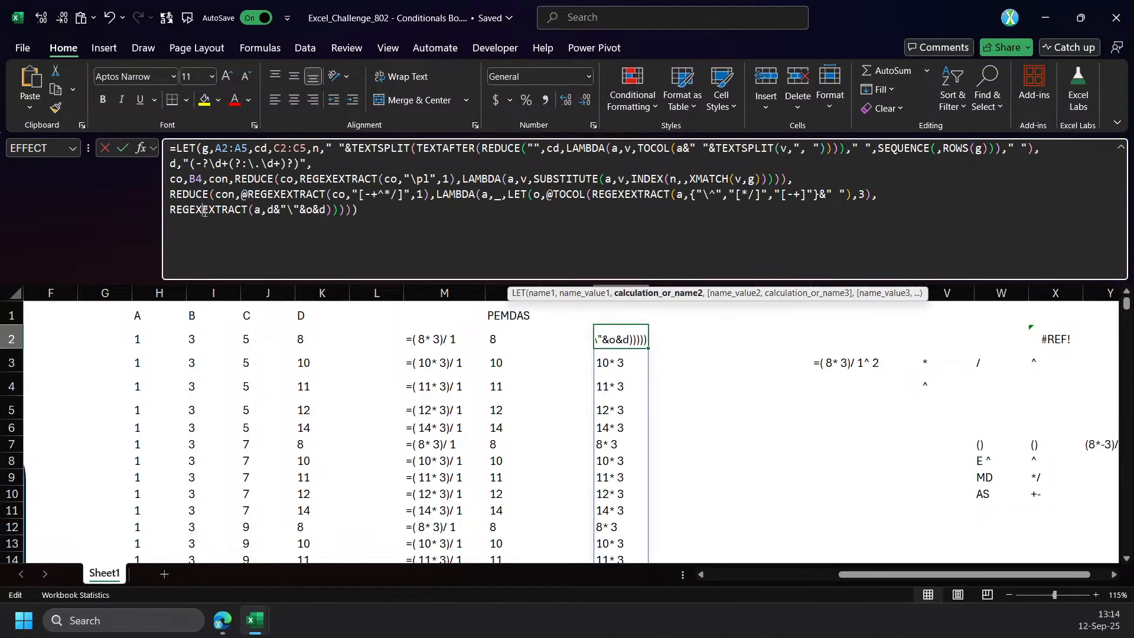
double_click(211, 220)
type("reg")
key("Down")
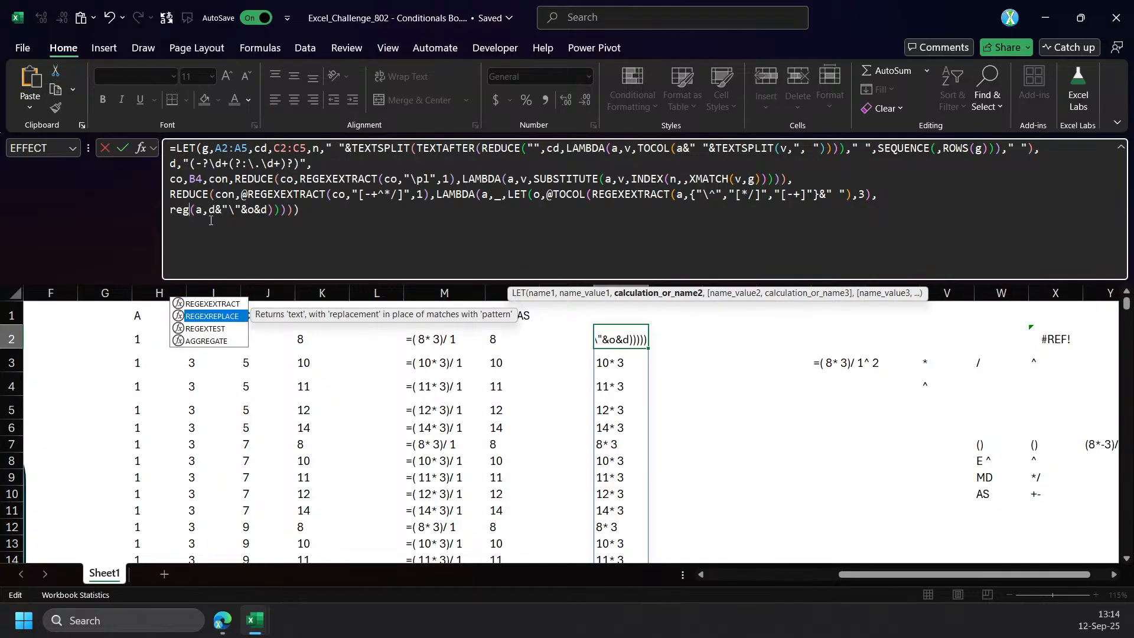
key("Tab")
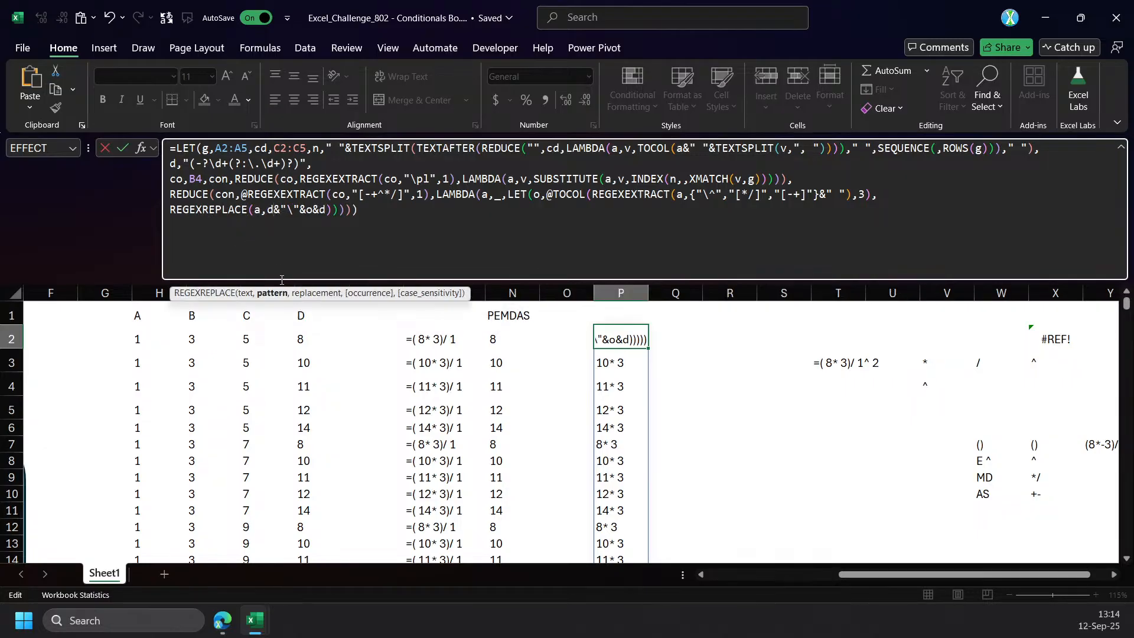
left_click(272, 293)
left_click(328, 212)
type(",24")
key("Return")
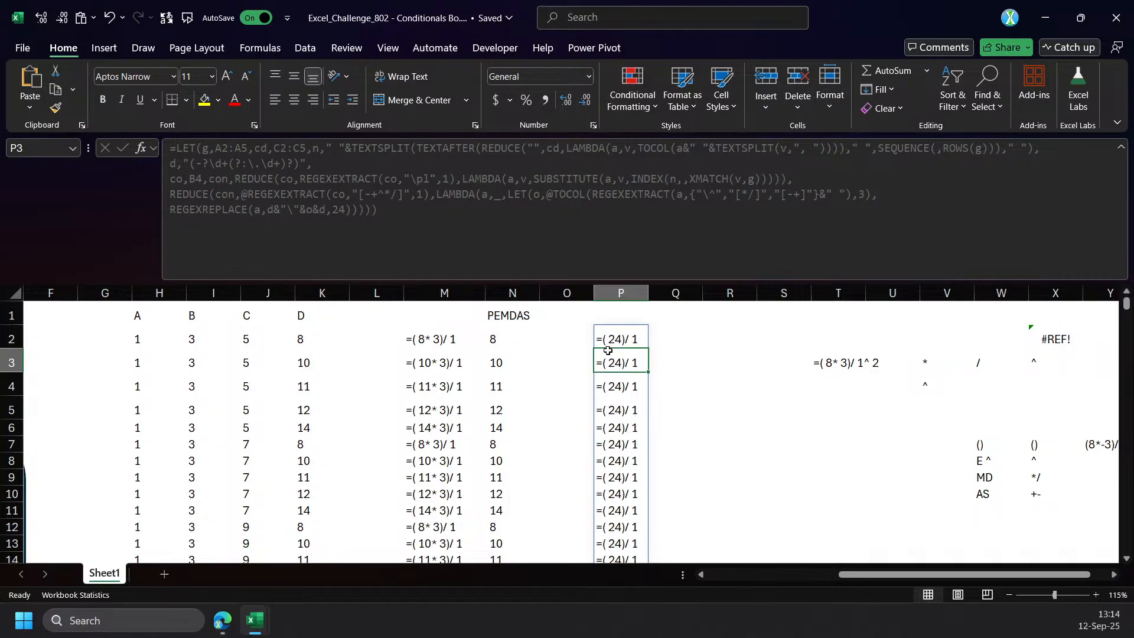
key("ctrl+z")
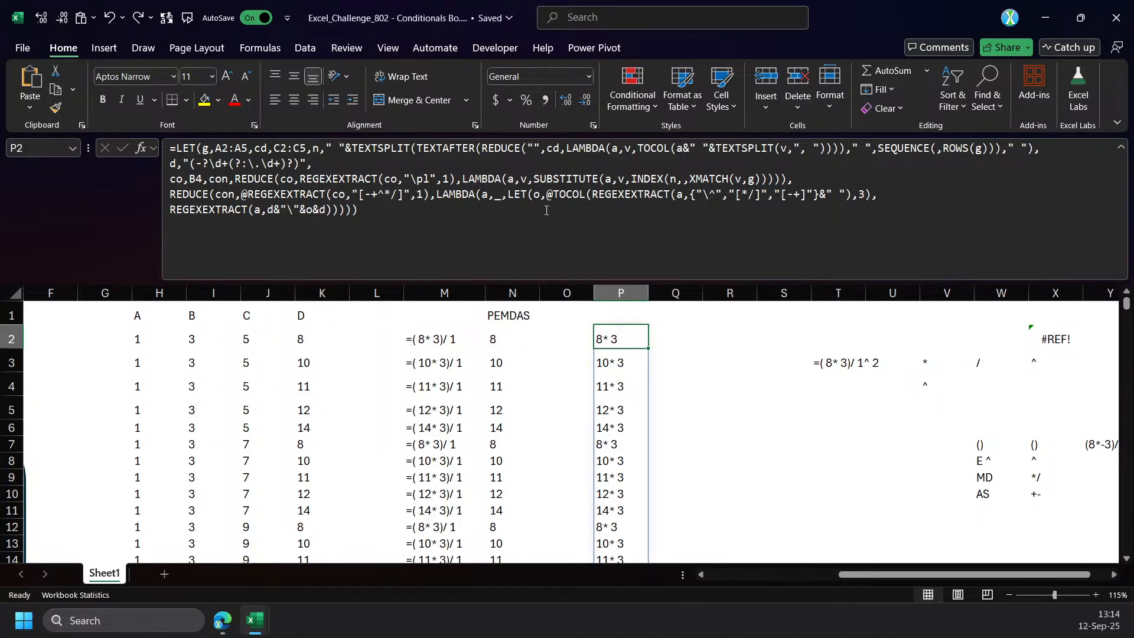
Examine the operator variable o and the escaped REGEXEXTRACT pattern in the P2 formula against the spilled results, leaving the formula unchanged.
double_click(536, 196)
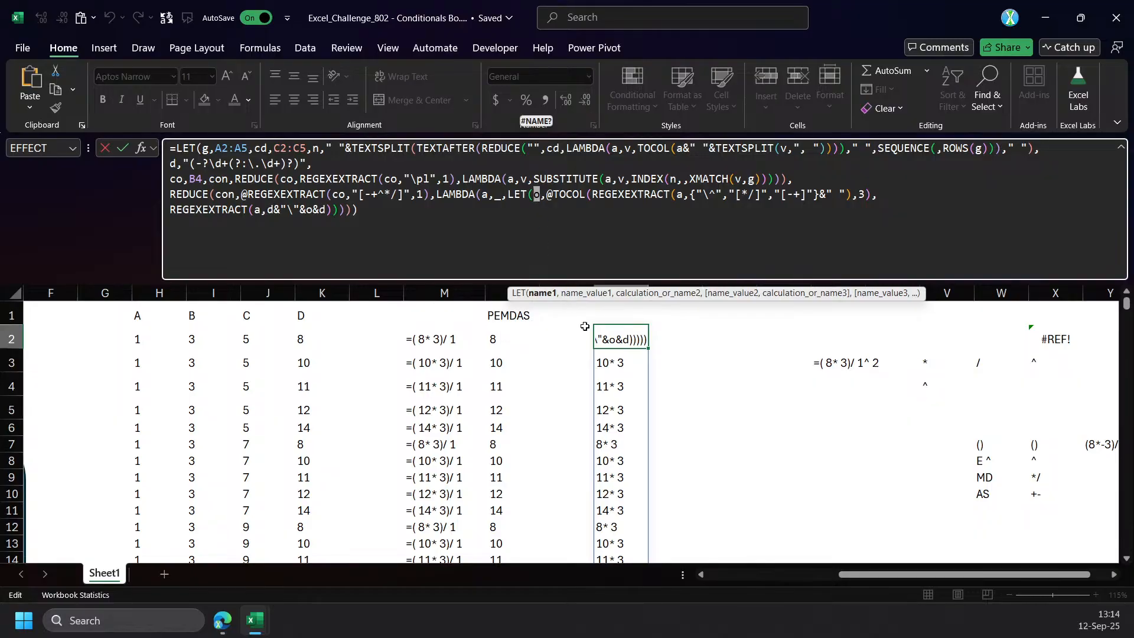
key("Escape")
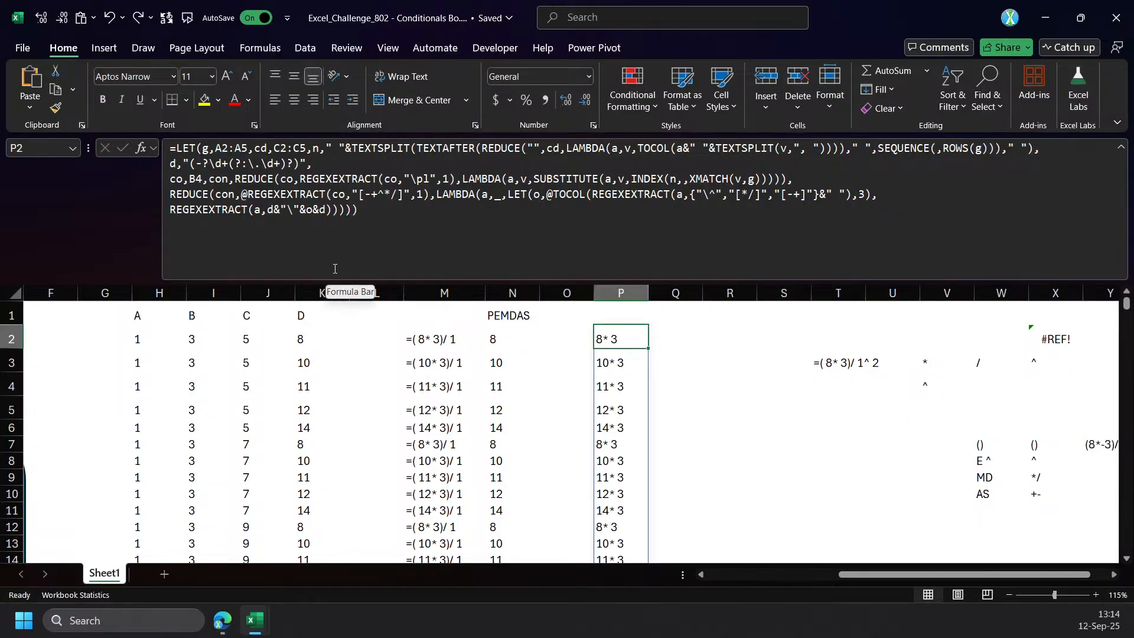
left_click(290, 220)
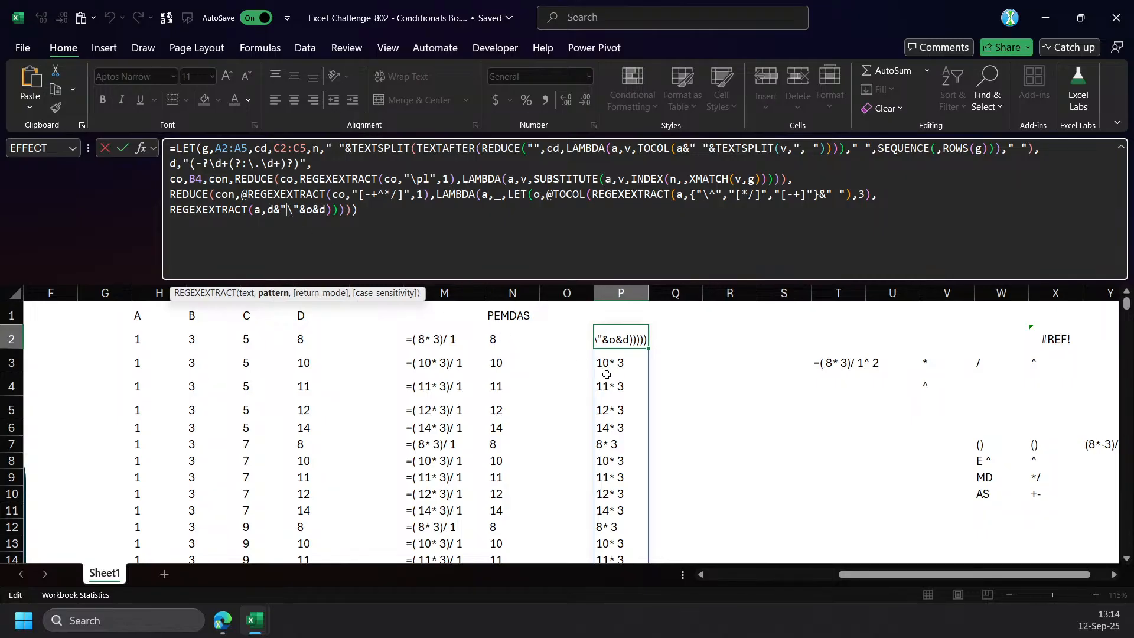
scroll(607, 377, "down", 1)
scroll(608, 376, "up", 1)
key("Escape")
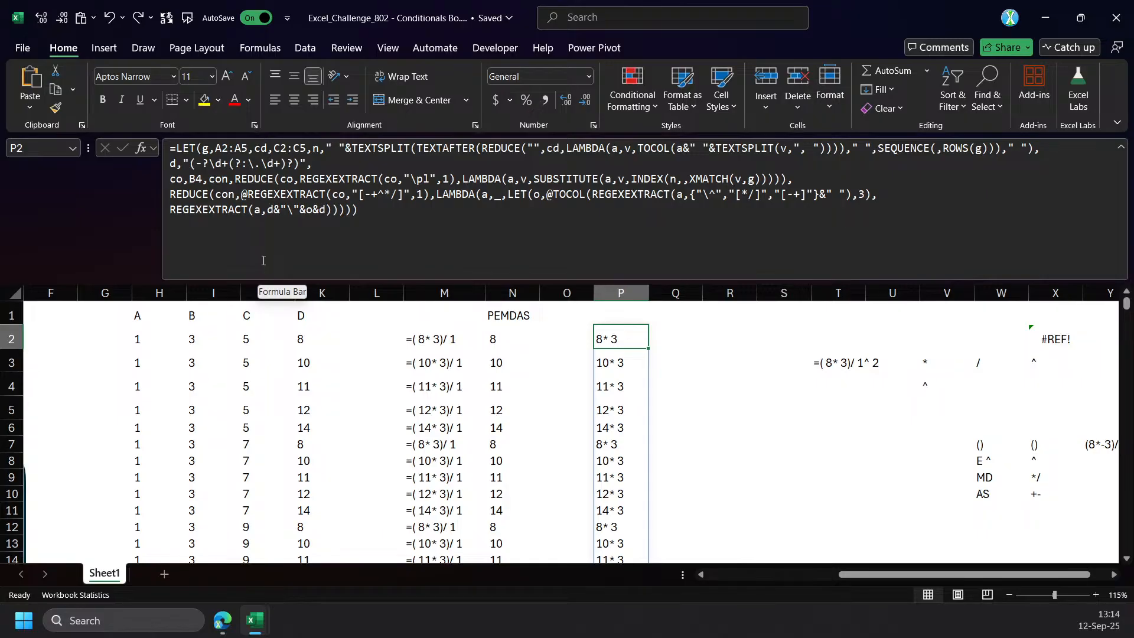
left_click(238, 228)
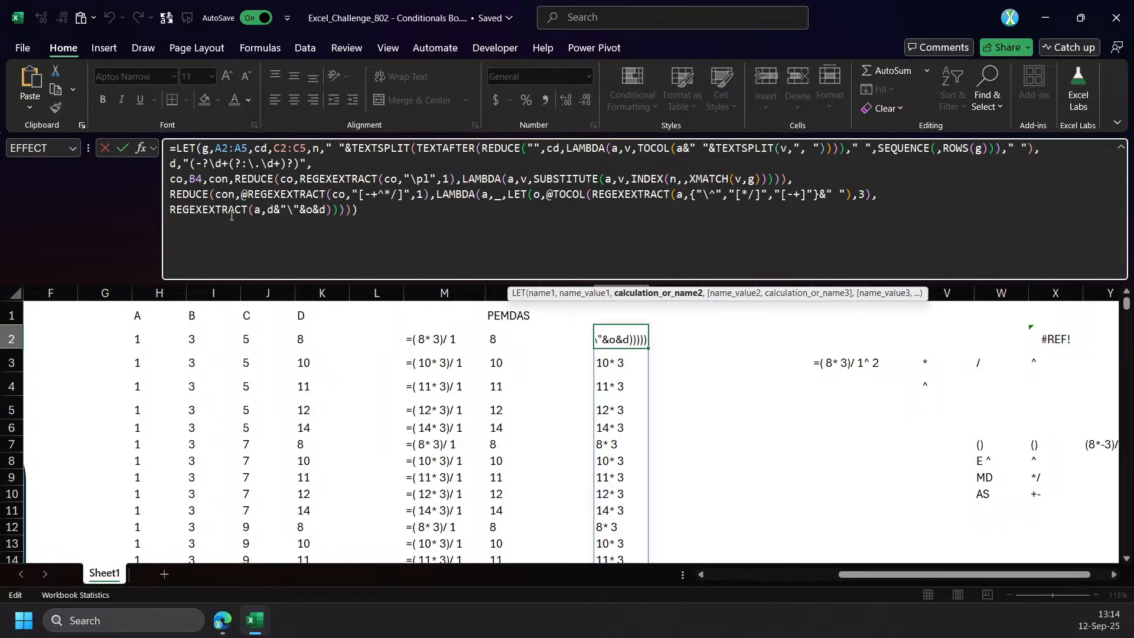
left_click(171, 211)
key("ctrl+Return")
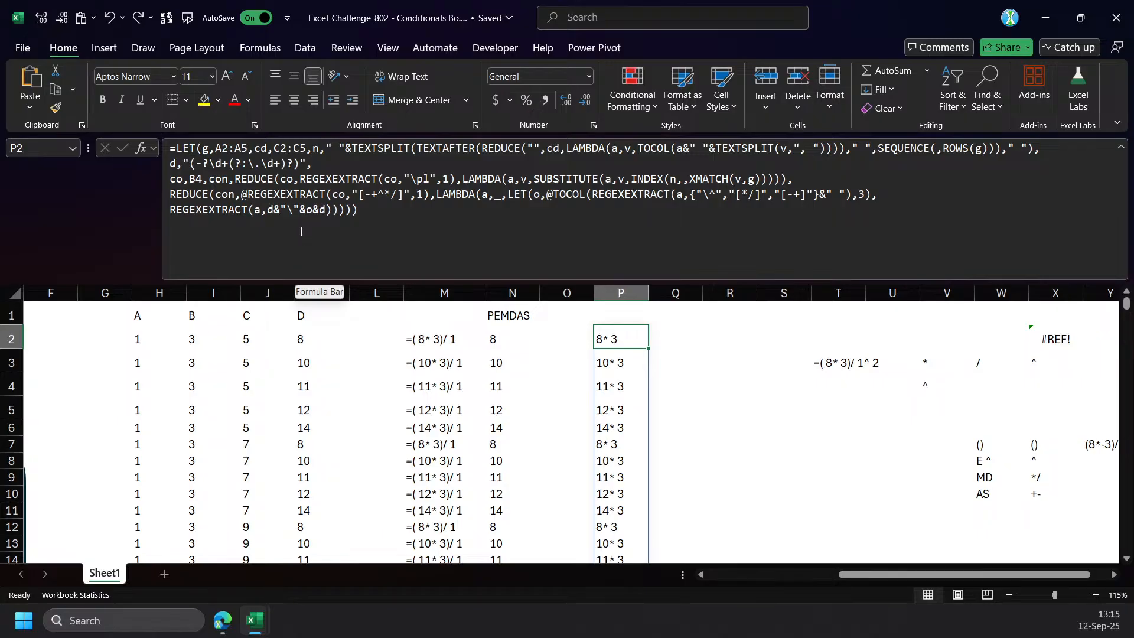
Assign the final REGEXEXTRACT(a,d&"\"&o&d) to a variable named non in P2's inner LET, followed by a comma.
left_click(277, 234)
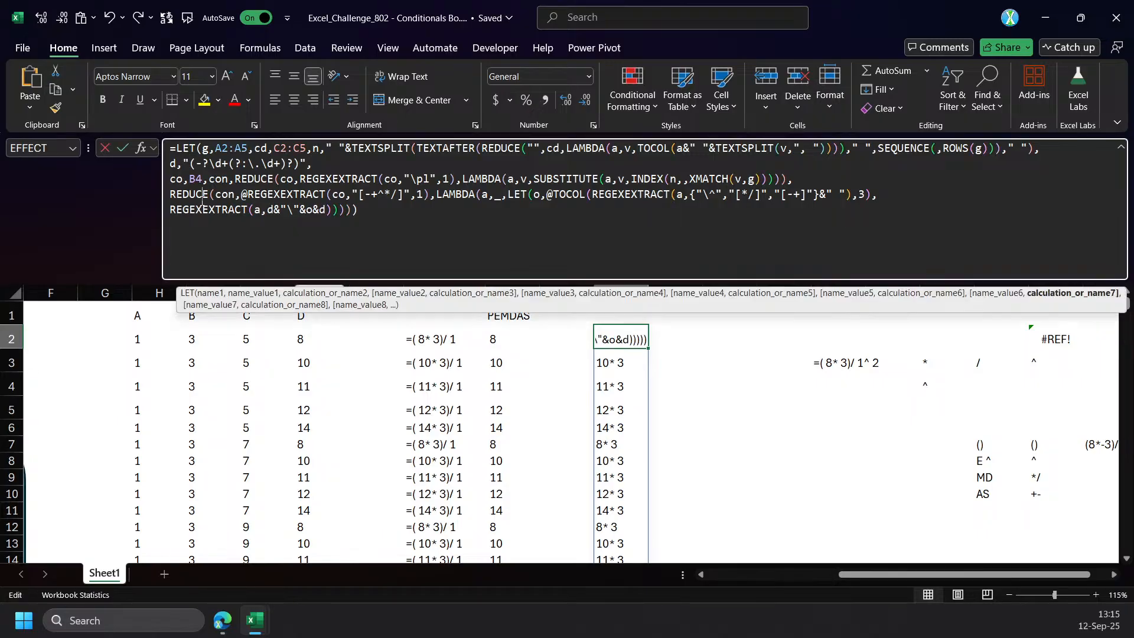
double_click(199, 211)
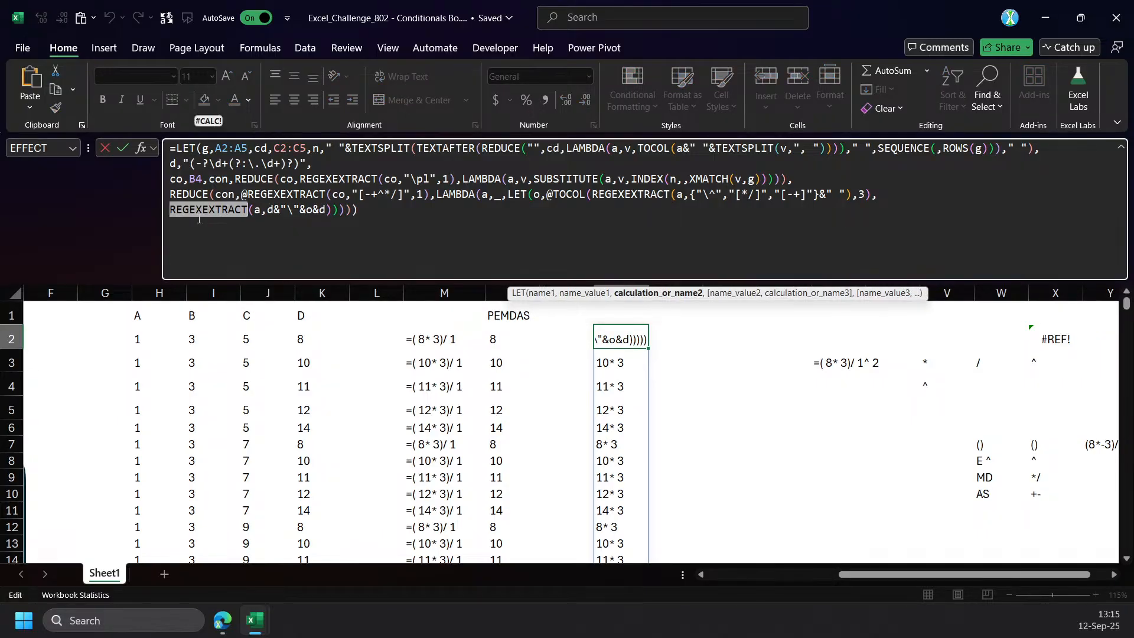
left_click(176, 215)
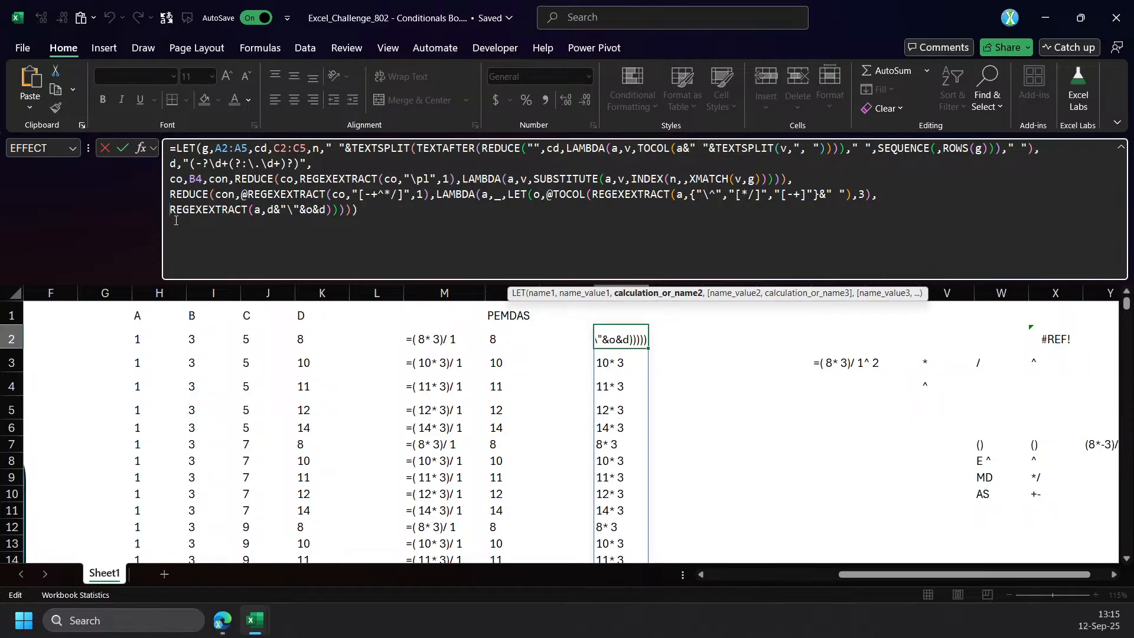
type("non,")
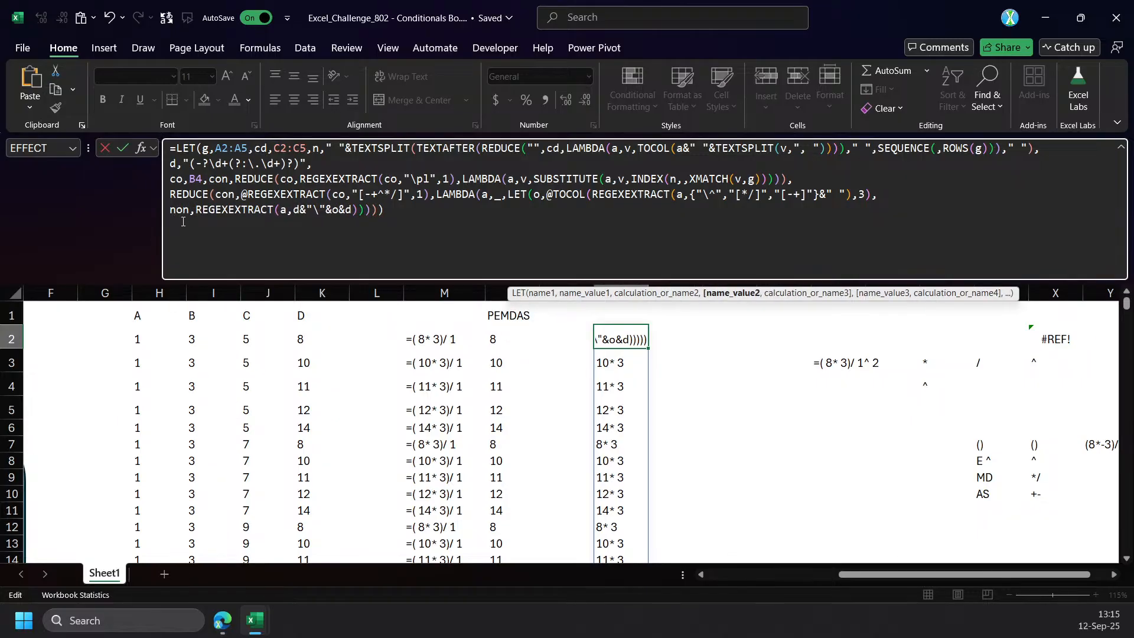
left_click(745, 295)
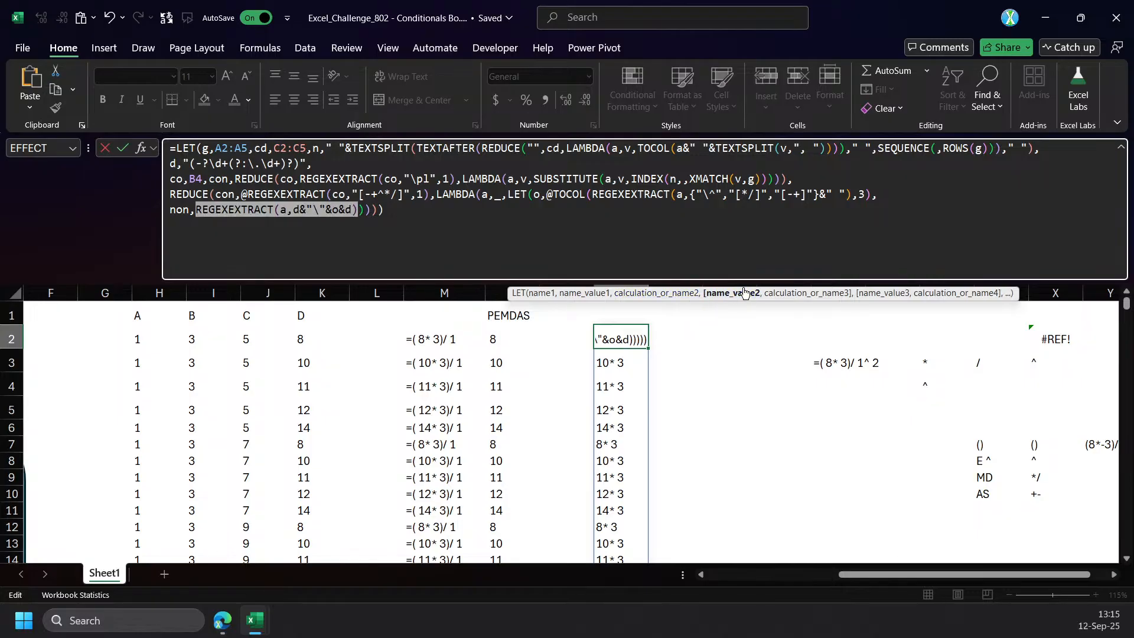
left_click(358, 214)
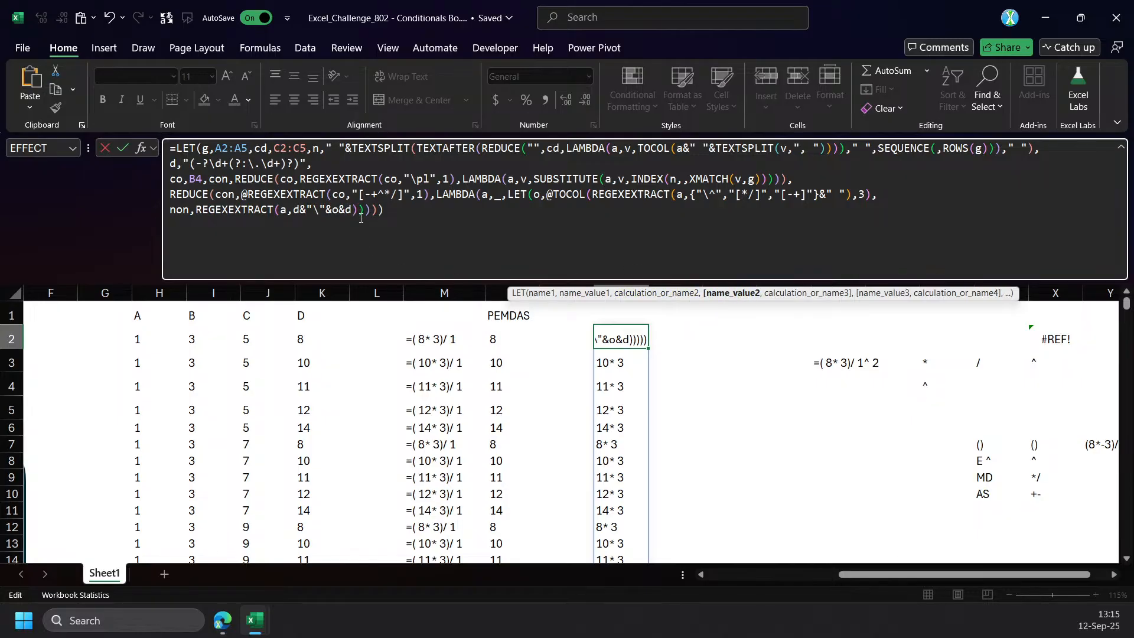
type(",")
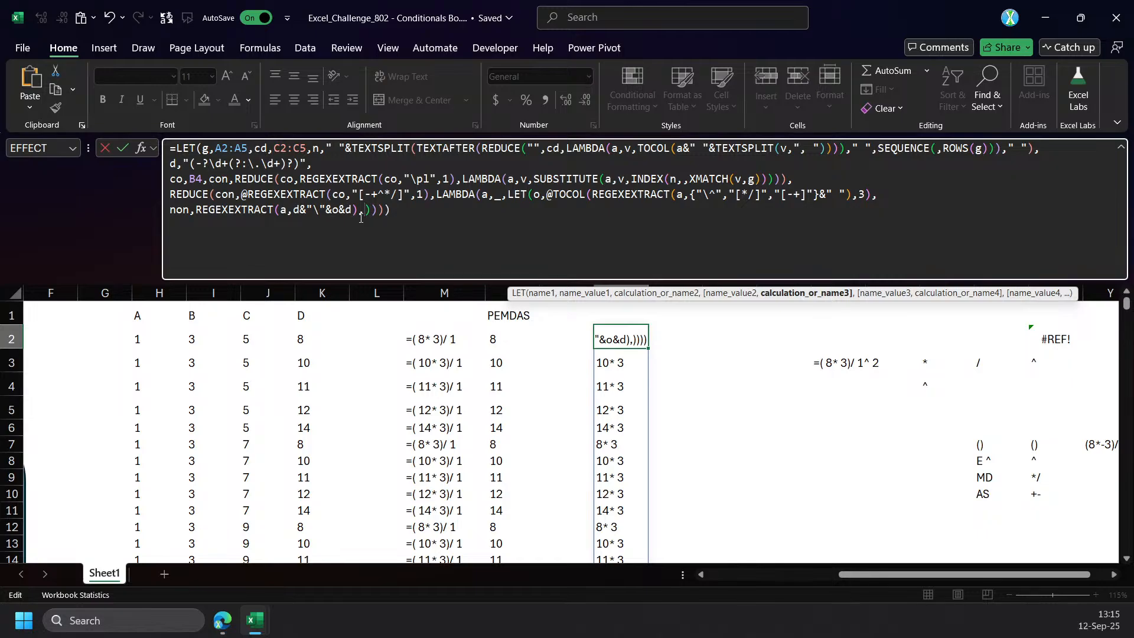
Add a variable n to P2's inner LET after non and begin its value with TEXTBEFORE(non,.
double_click(258, 209)
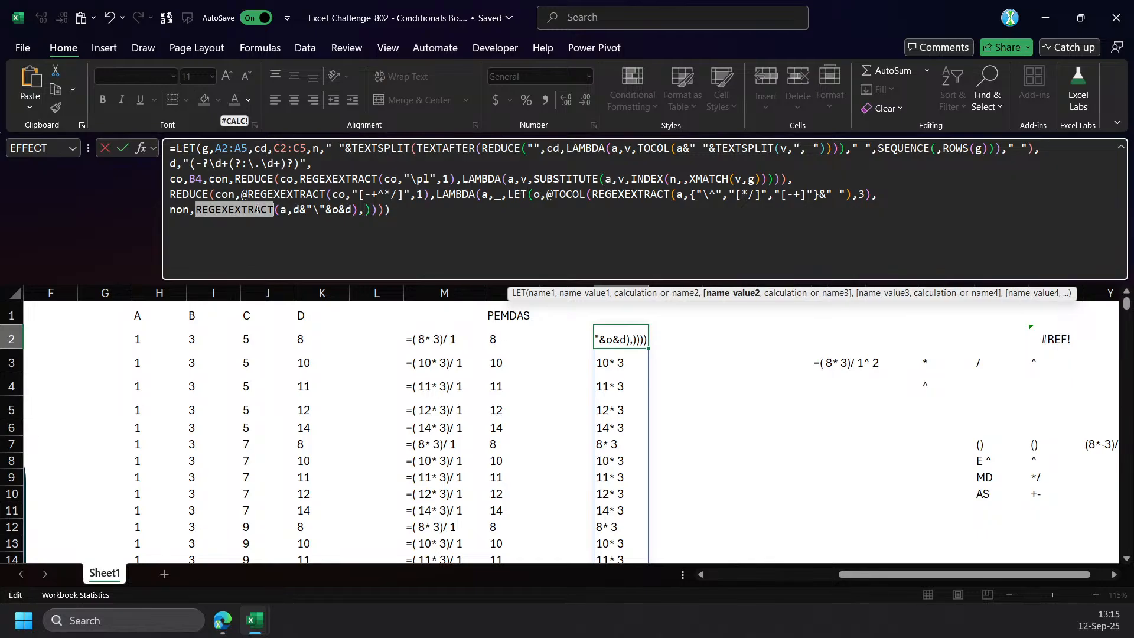
left_click(364, 214)
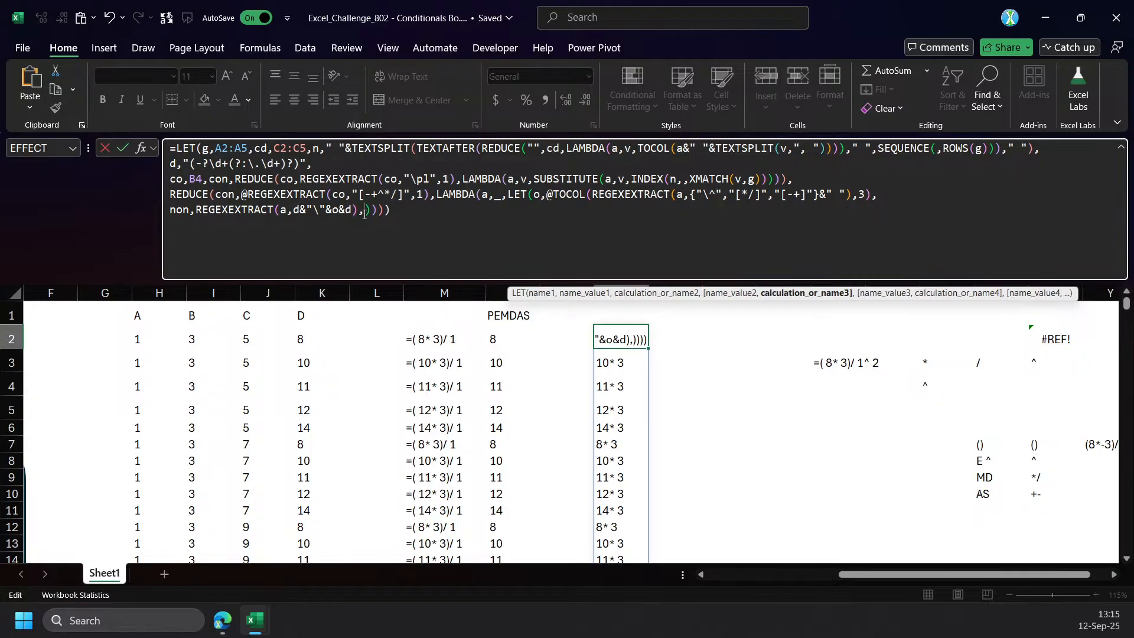
type("t")
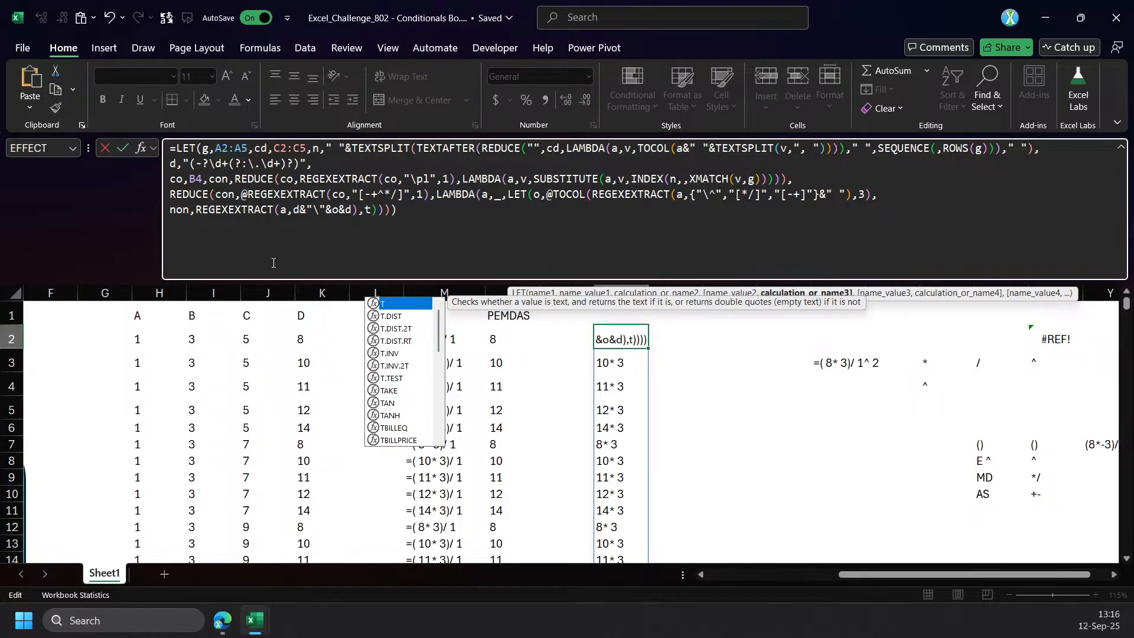
key("BackSpace")
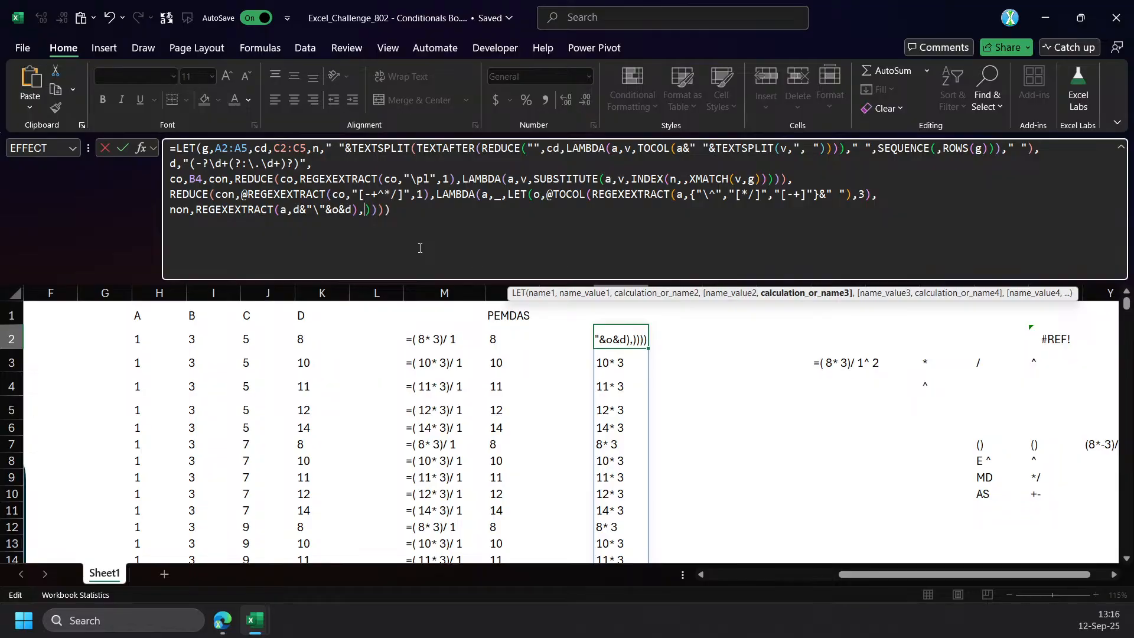
type("n,")
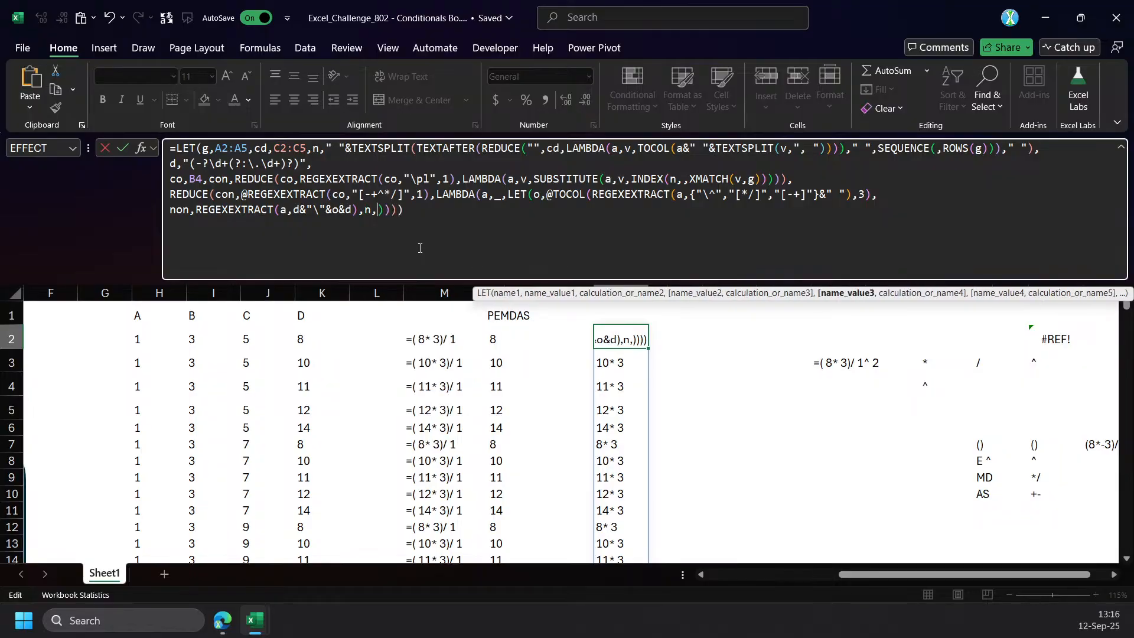
type("TEXTBEFORE(")
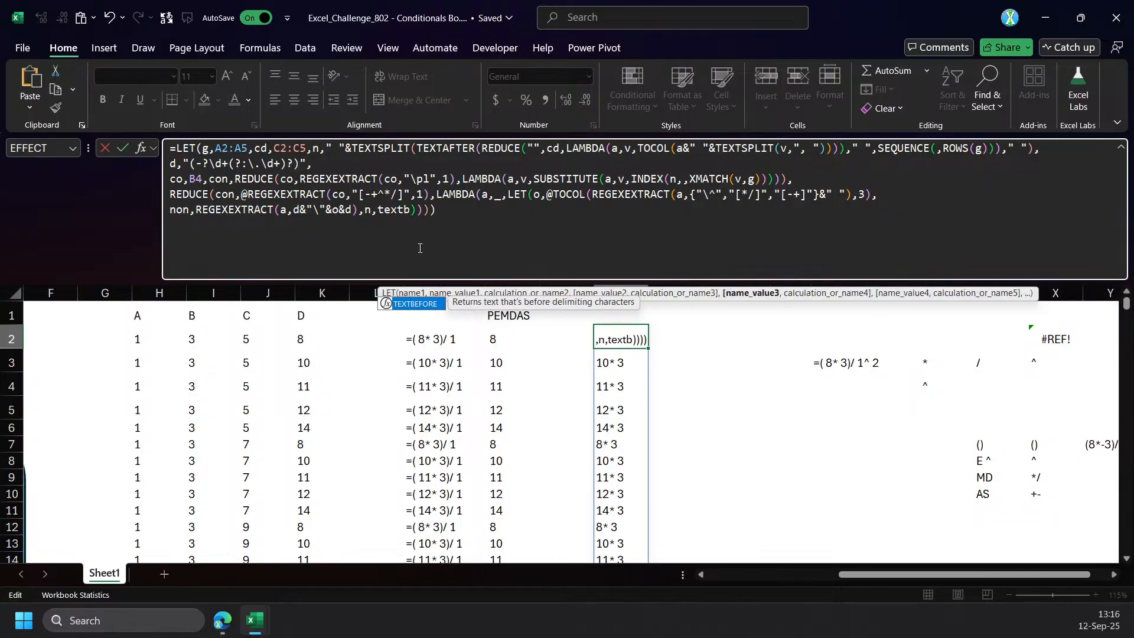
type("non,")
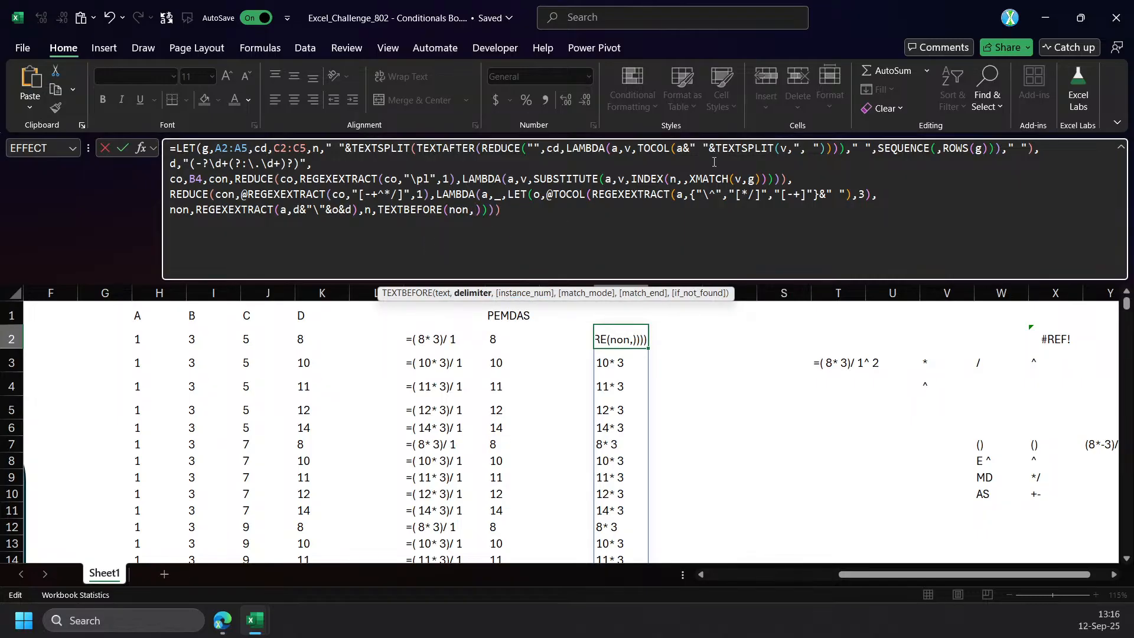
Define a variable op as {"^","*","/","+","-"} after d in the outer LET of the P2 formula.
left_click_drag(820, 195, 696, 195)
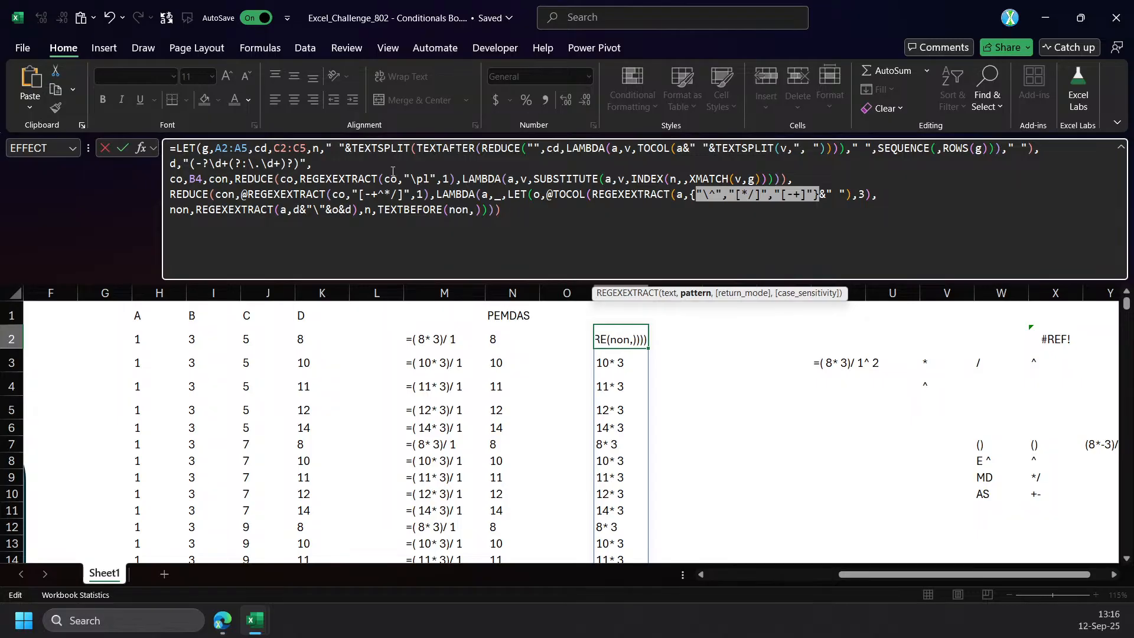
left_click(375, 163)
type("op,")
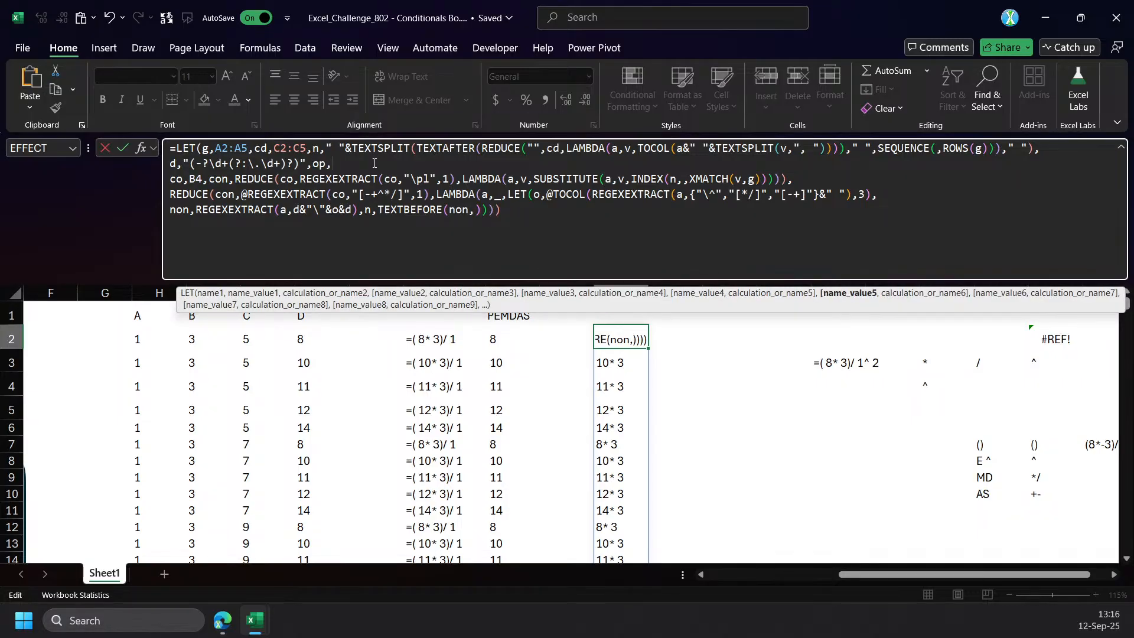
type("\"")
key("BackSpace")
type("{")
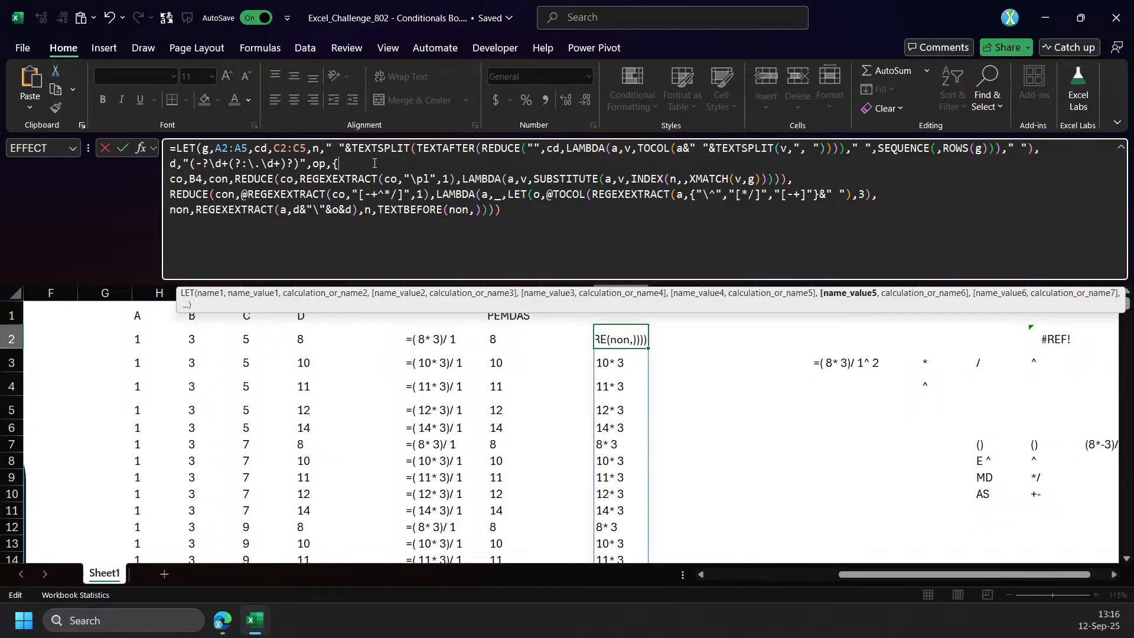
type("\"^\",\"*\",\"/\",\"+\",\"\"},")
Complete n as TEXTBEFORE(non,op), return n from the inner LET, and commit the P2 formula with the suggested correction.
left_click(476, 210)
type("op),n")
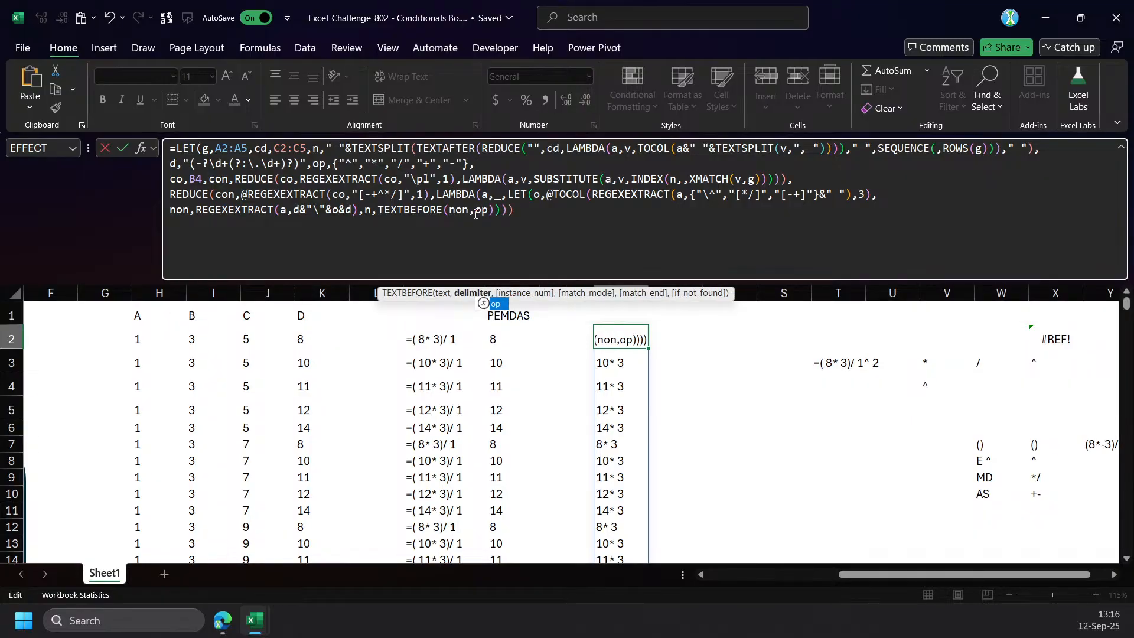
key("Return")
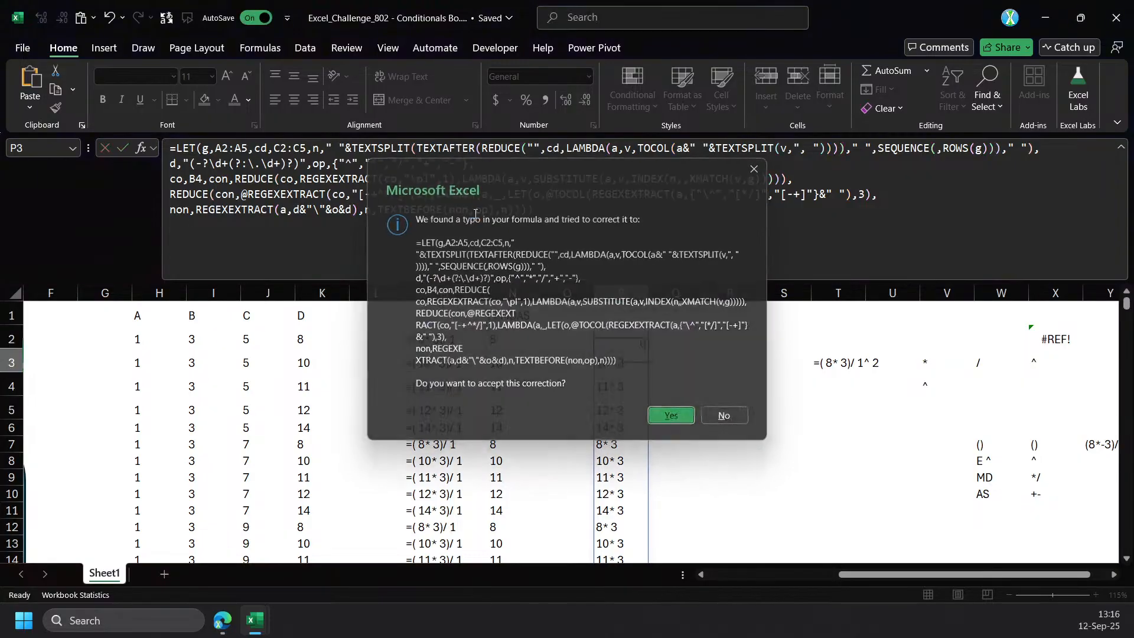
key("Return")
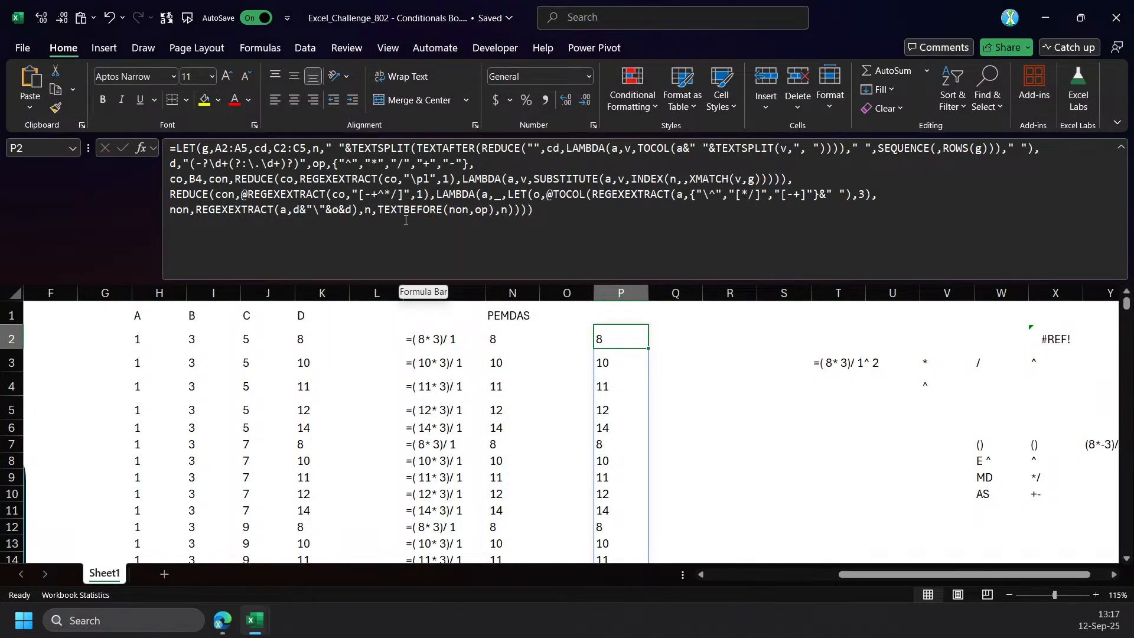
Replace the returned n in P2's inner LET with a new variable m that begins with TEXTAFTER(non,.
left_click(506, 211)
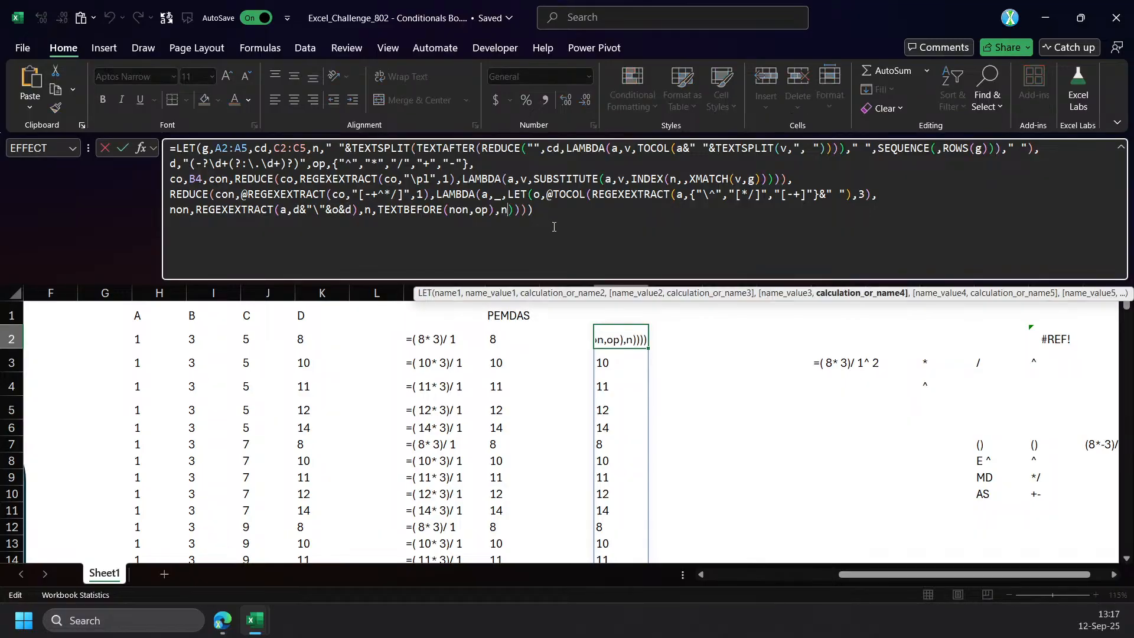
type(",")
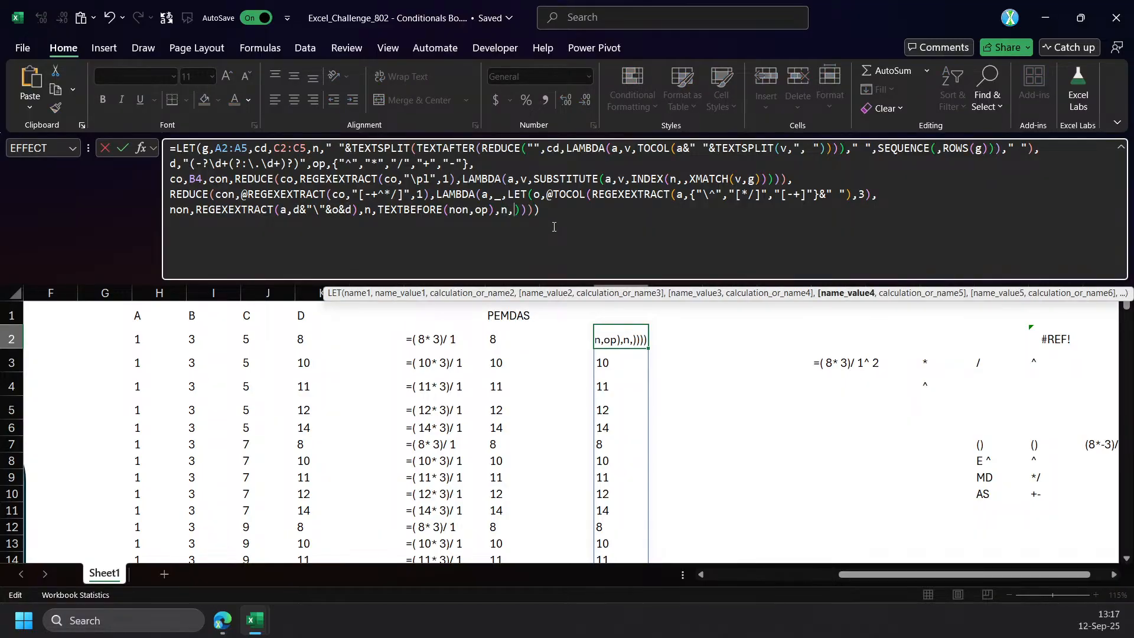
key("BackSpace")
key("BackSpace")
type("m,")
type("texts")
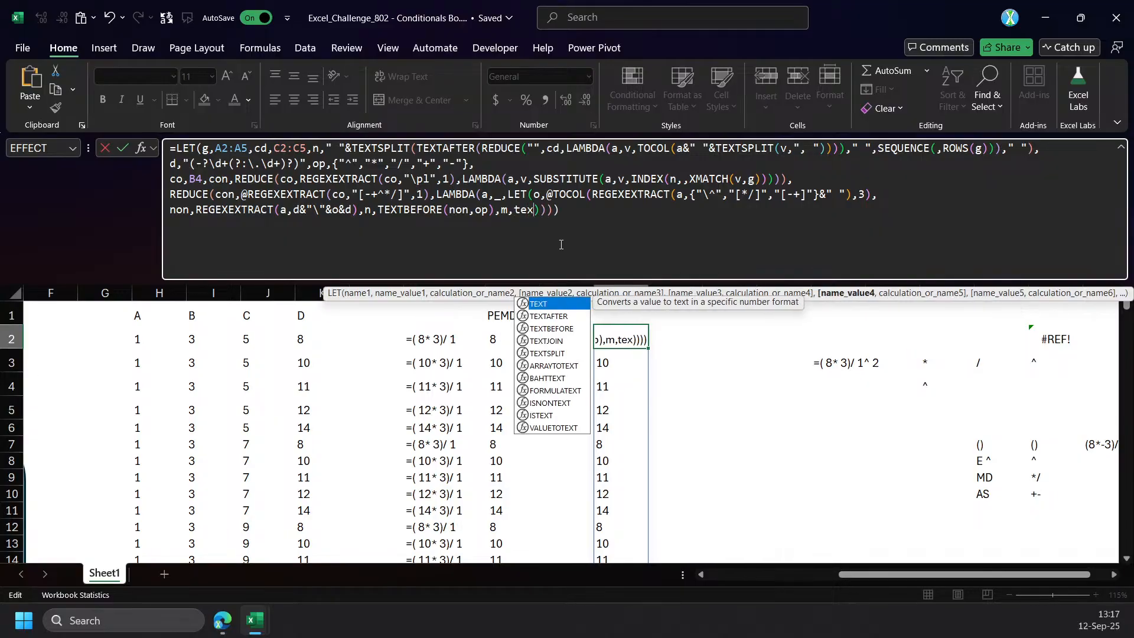
key("BackSpace")
type("af")
key("Tab")
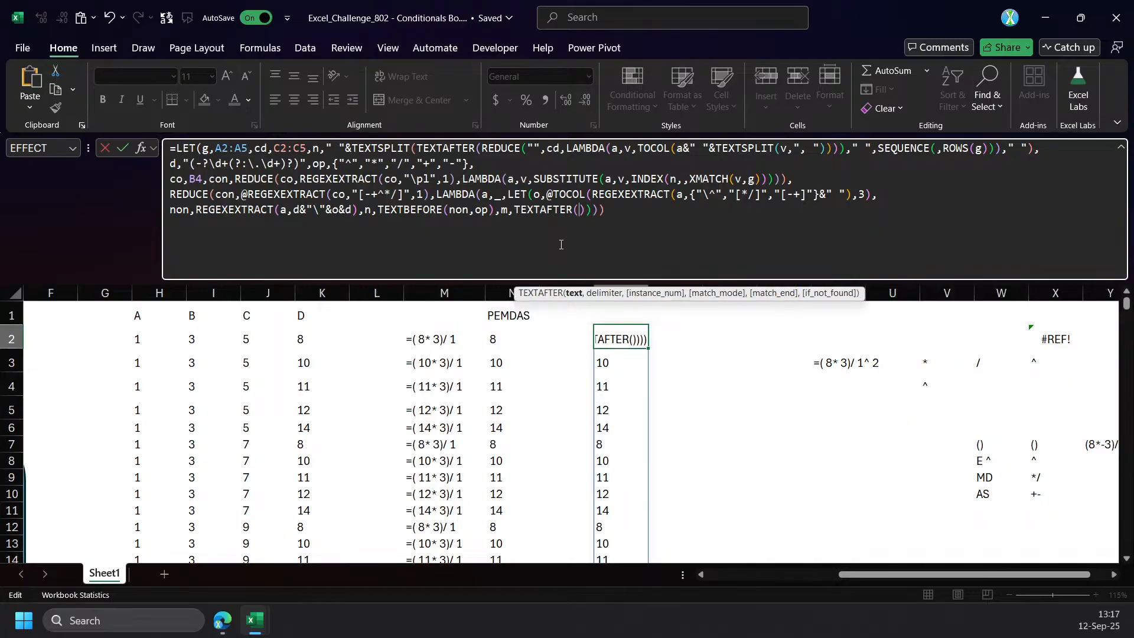
type("non,")
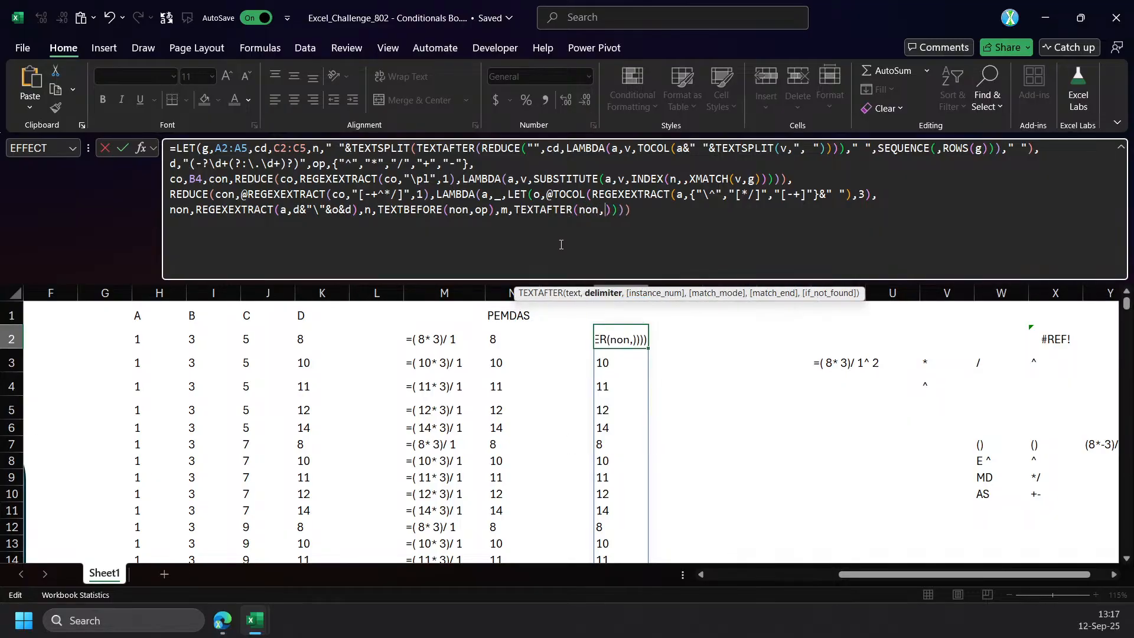
type(" \" \"")
Complete m as TEXTAFTER(non," "), return m from the inner LET, and check the spilled results in column P.
key("BackSpace")
key("BackSpace")
key("BackSpace")
type("\" \",m")
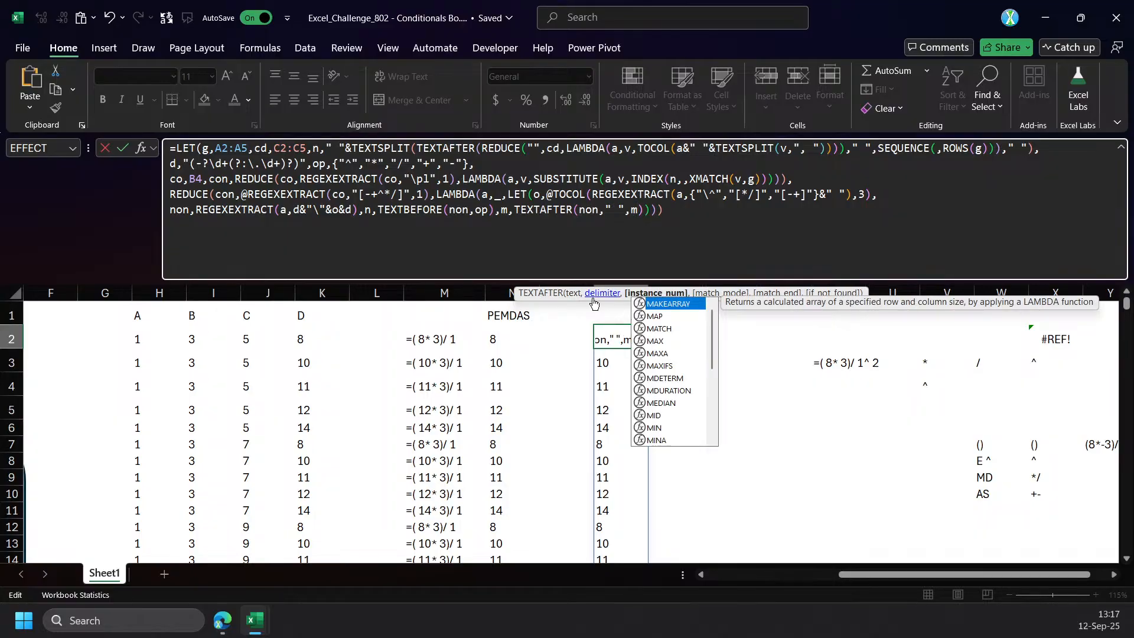
key("Left")
key("Left")
type(")")
key("Return")
key("Up")
scroll(655, 372, "down", 12)
scroll(630, 357, "up", 12)
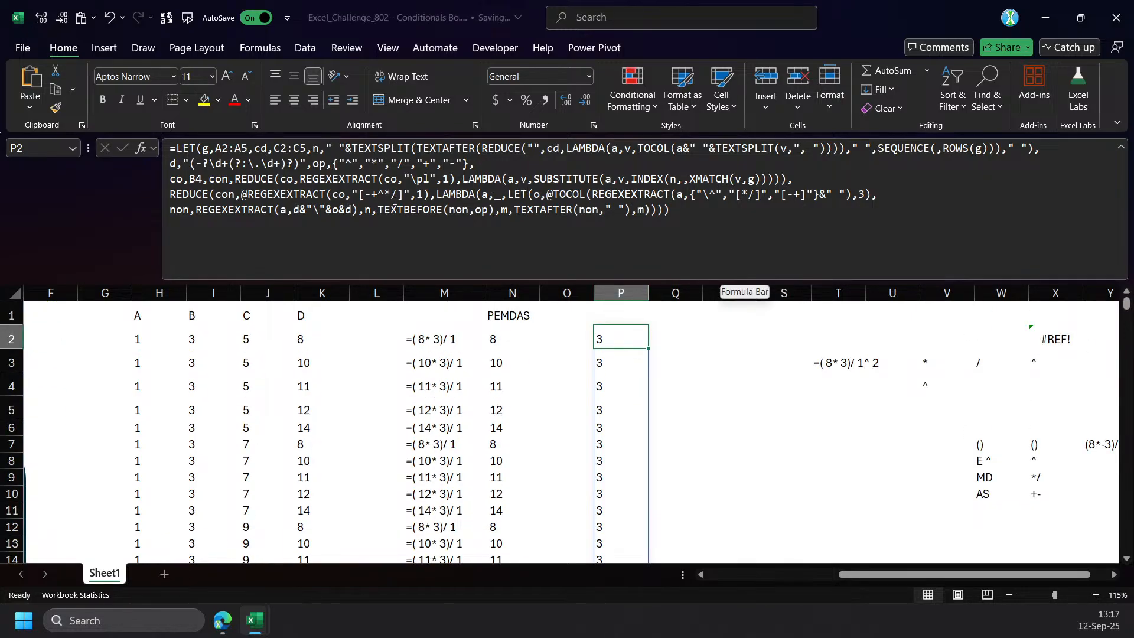
Make the inner LET of the P2 formula return o instead of m and commit it.
left_click(645, 211)
key("BackSpace")
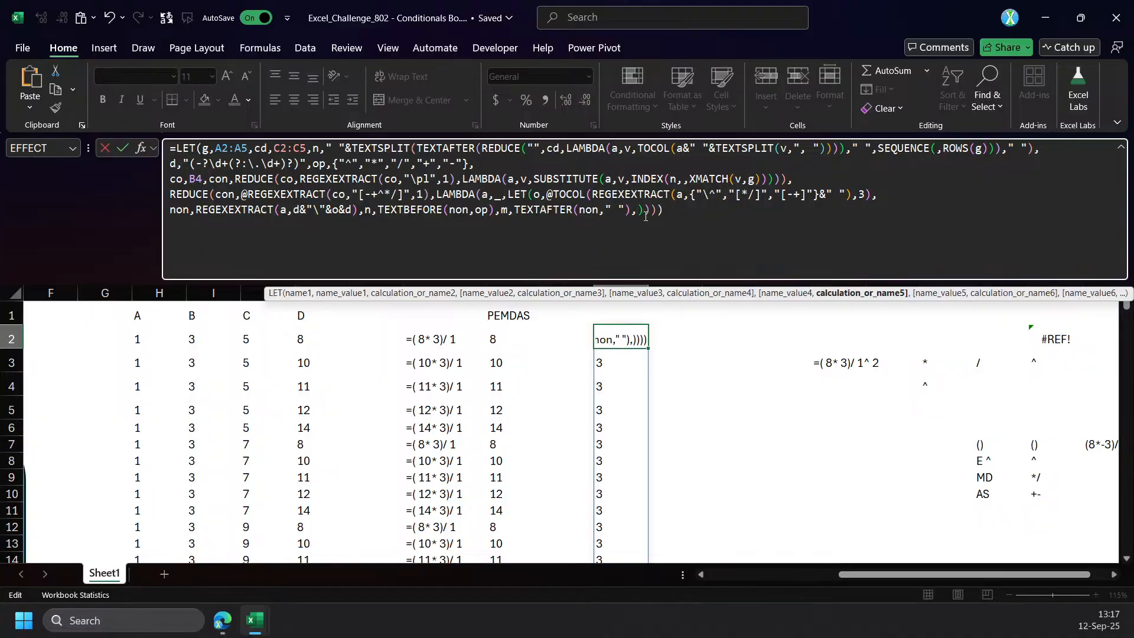
type("o")
key("Return")
Move the returned o to a new line in the P2 formula and wrap it as the expression of a SWITCH function.
left_click(645, 216)
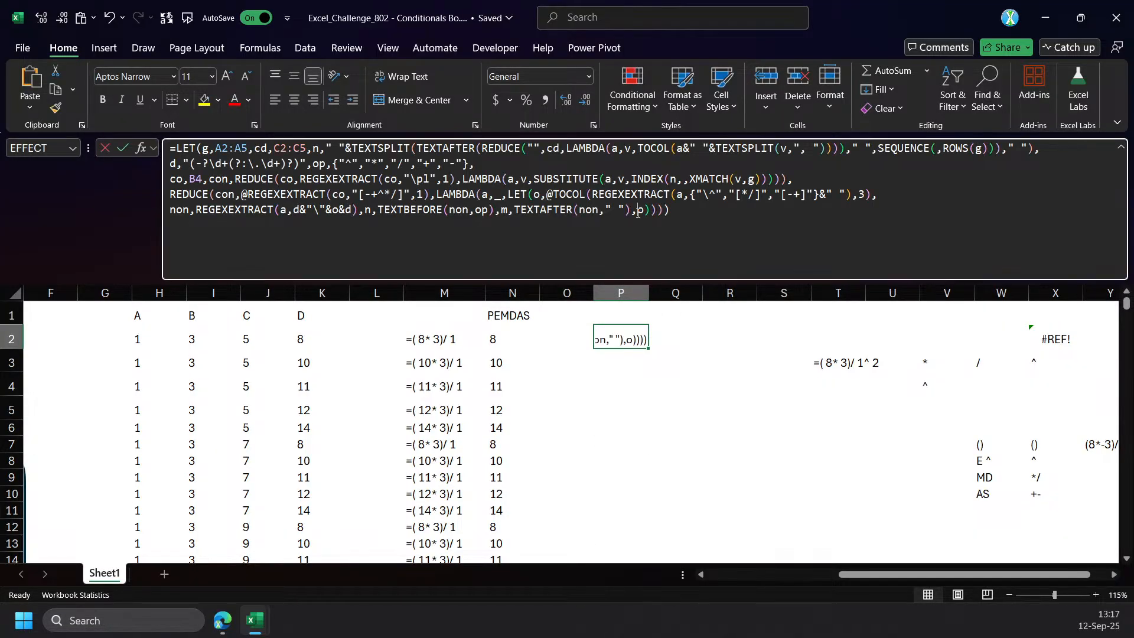
key("alt+Return")
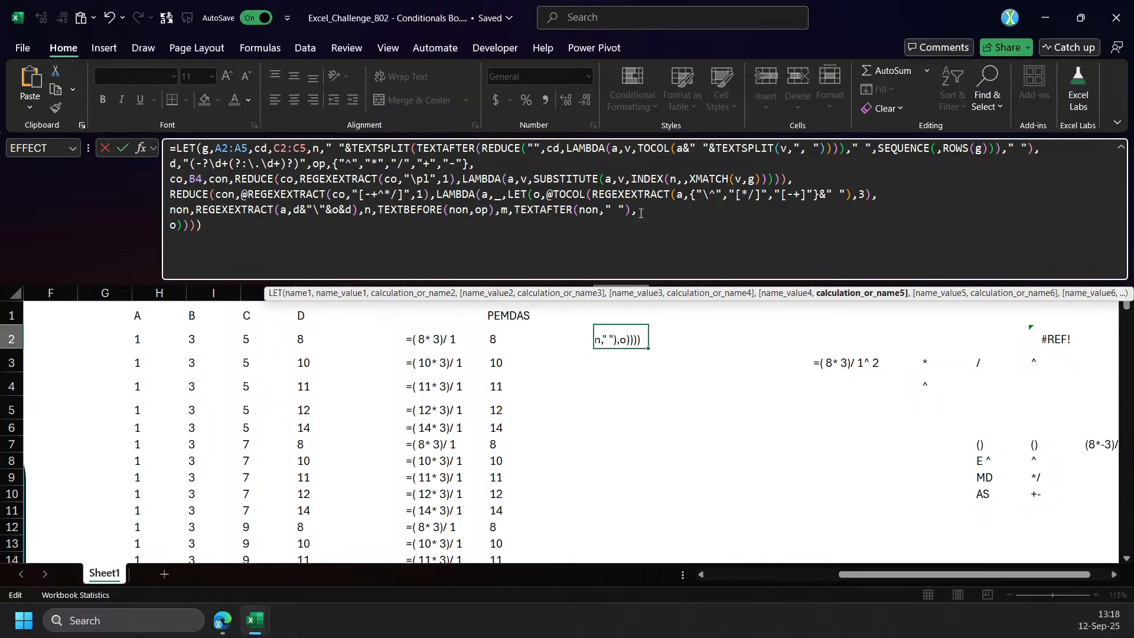
type("sw")
key("Tab")
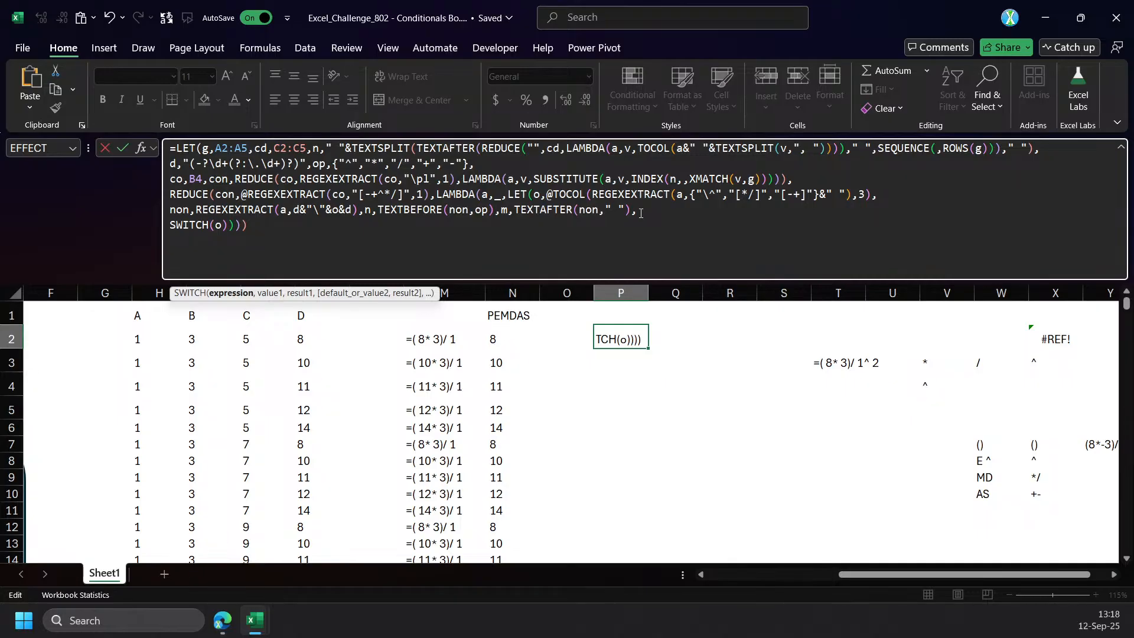
type(",")
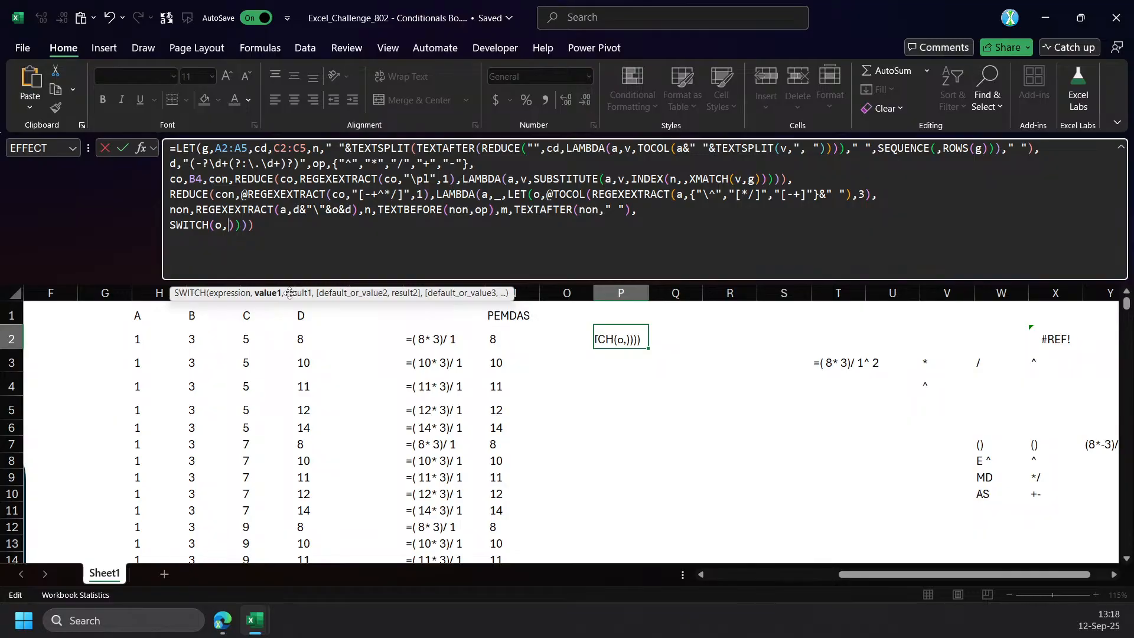
Replace SWITCH with IF in the P2 formula, testing o="^ " and returning n^m when true.
double_click(205, 233)
type("IF")
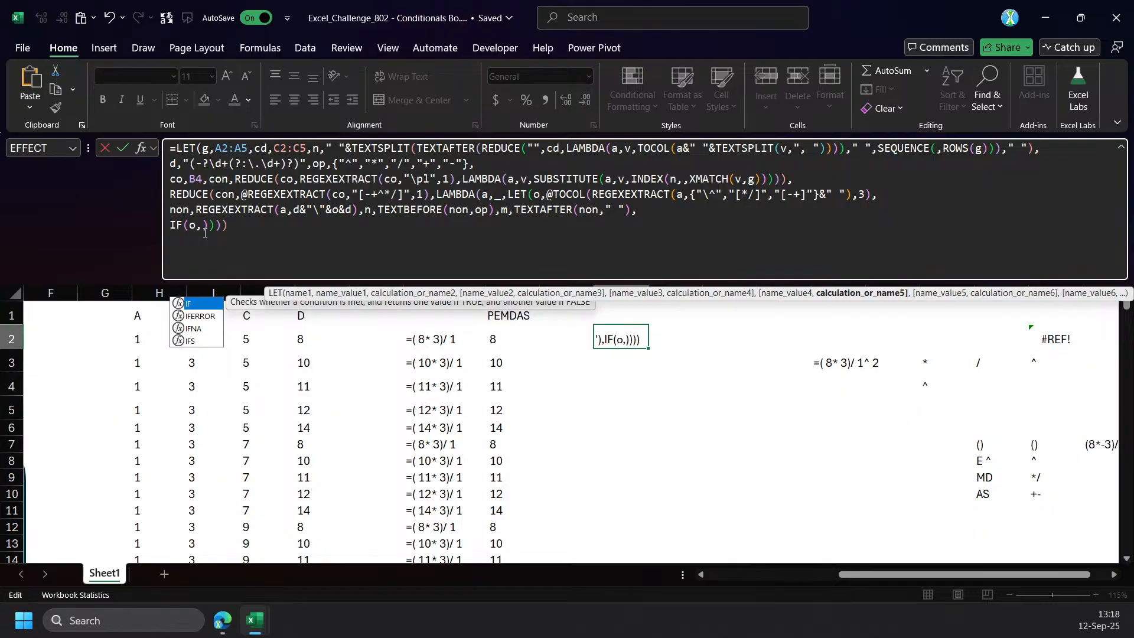
left_click(205, 227)
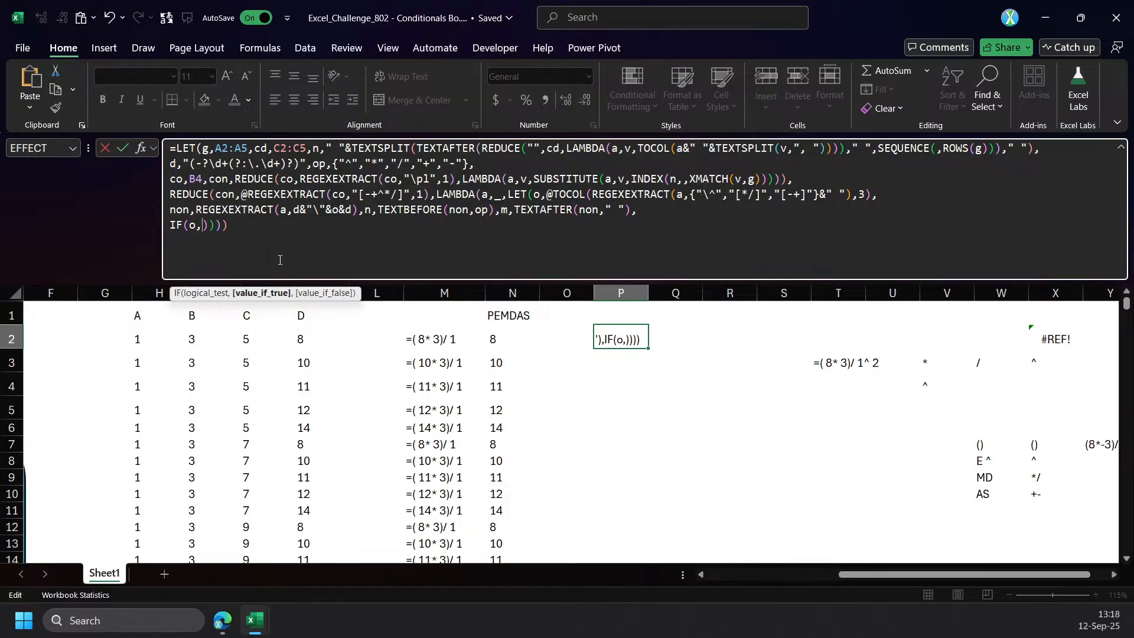
key("Left")
type("=\"")
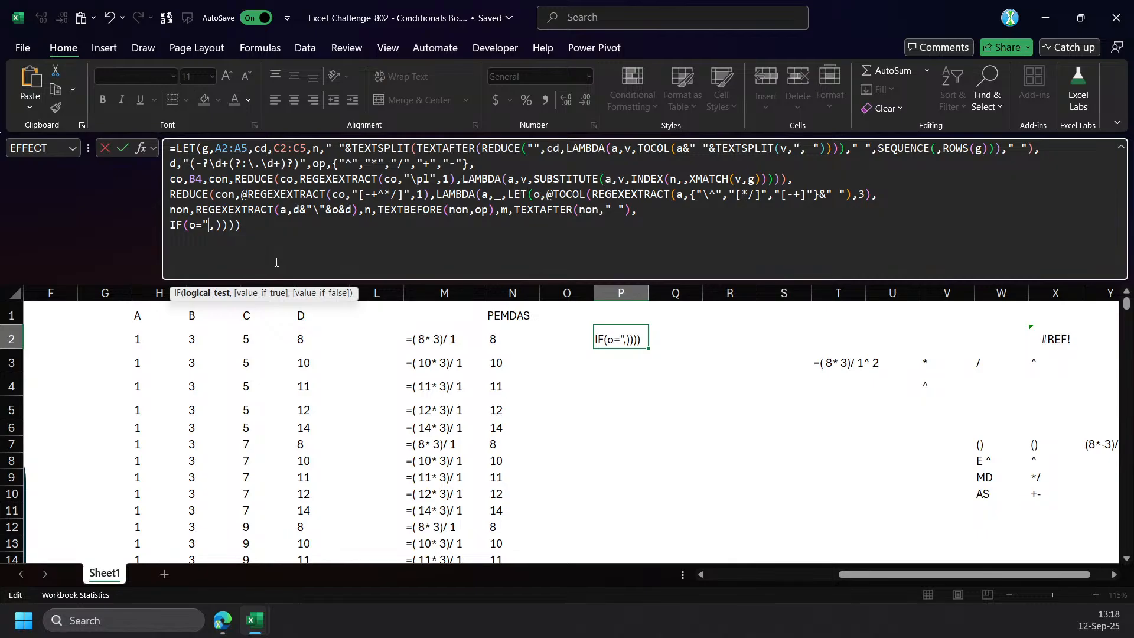
type("^ \"")
key("Right")
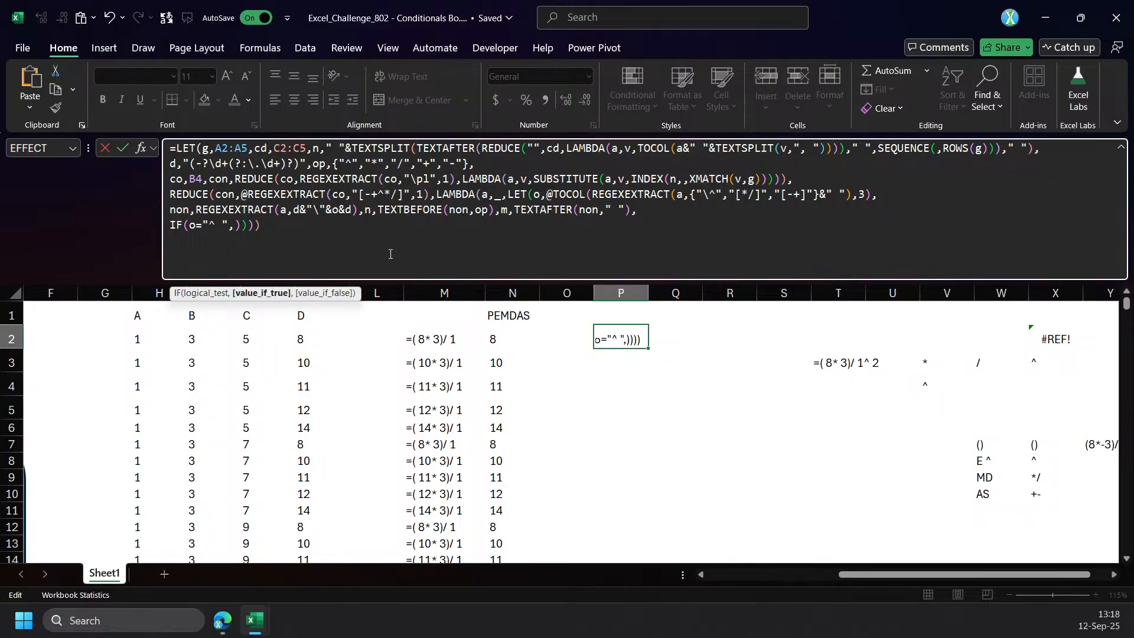
type("n")
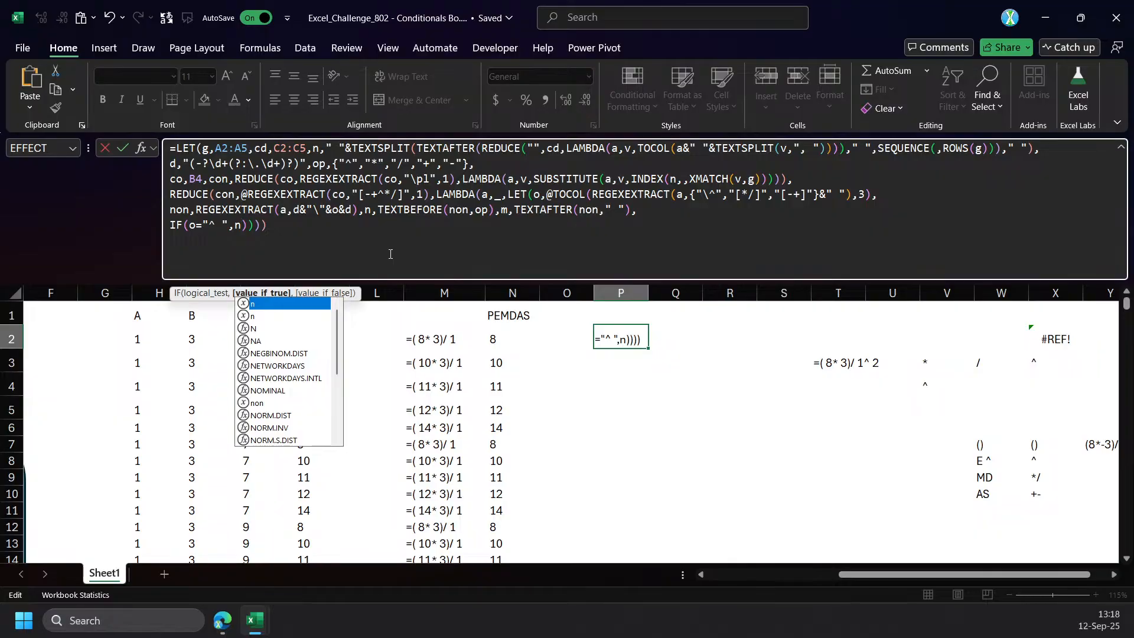
type("^m,")
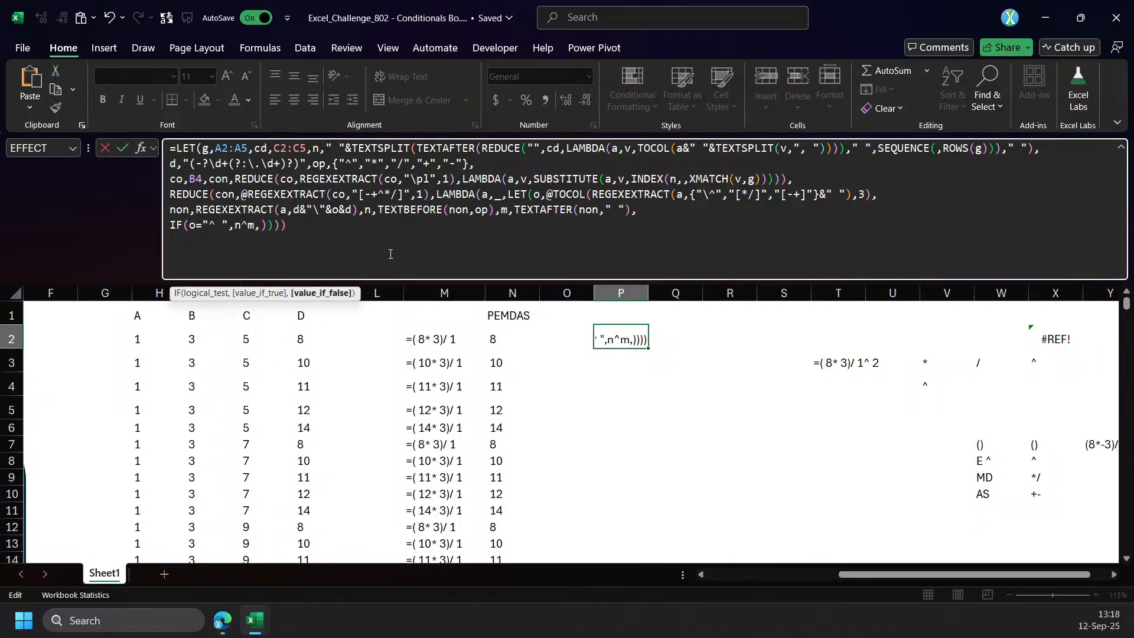
Replace the IF expression at the end of the P2 formula with XMATCH(o,op).
left_click(192, 225)
left_click(207, 294)
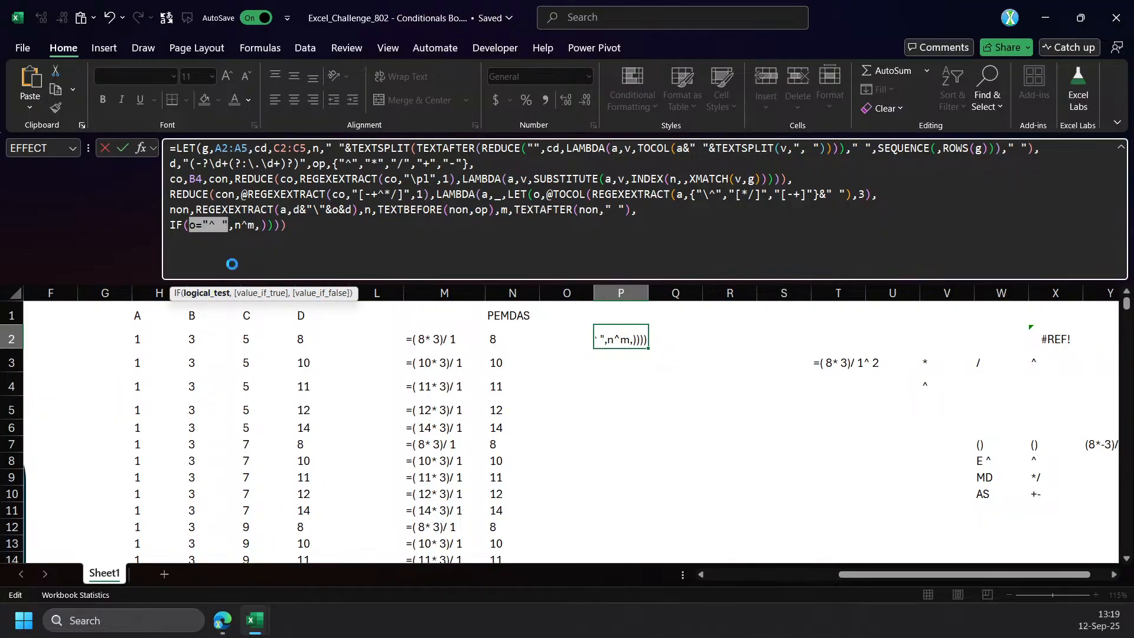
left_click(259, 228)
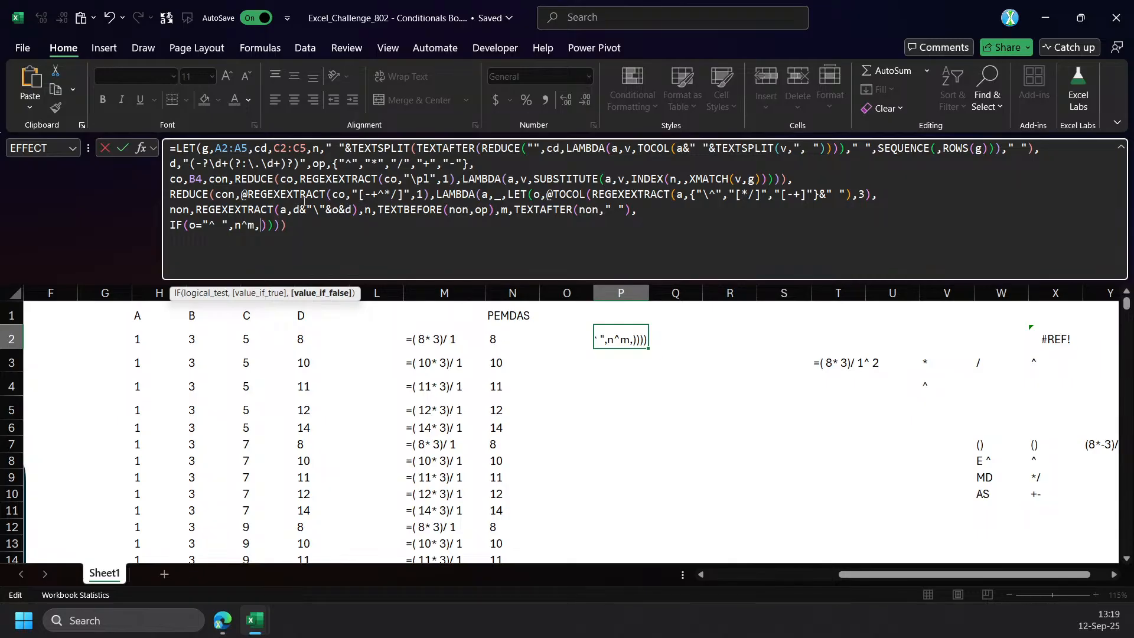
left_click(171, 226)
left_click_drag(267, 225, 159, 225)
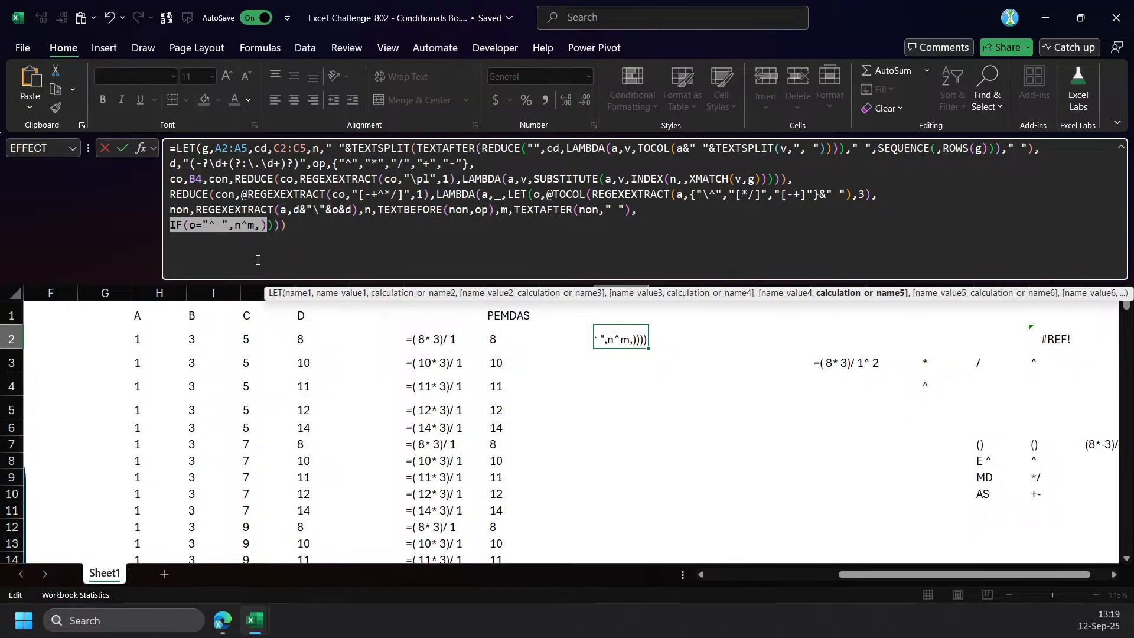
type("xm")
key("Tab")
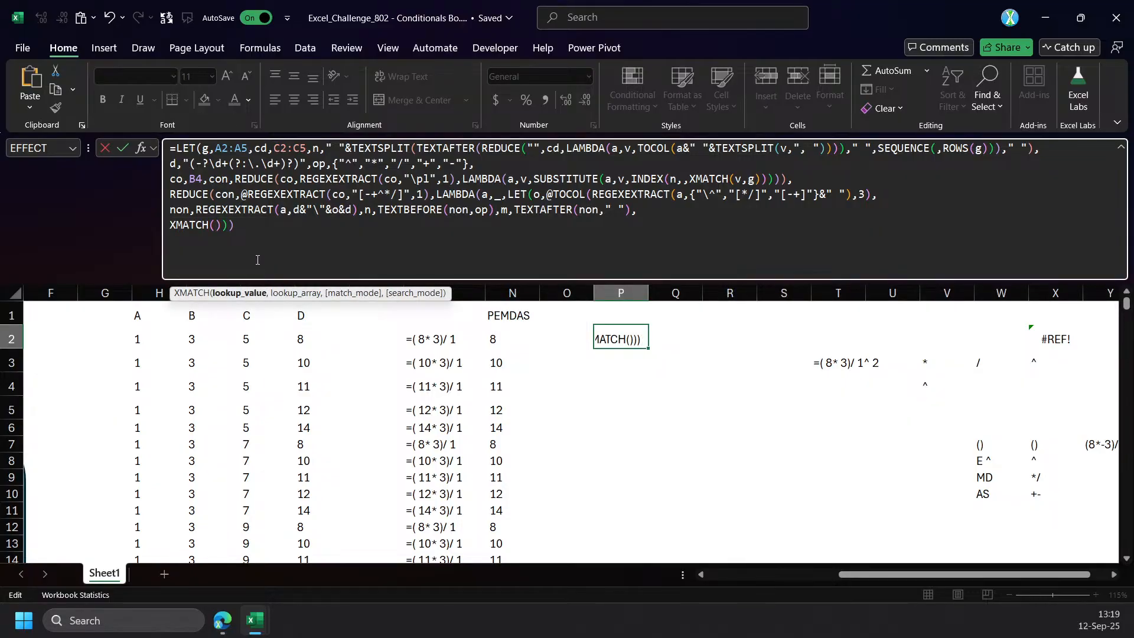
type("o")
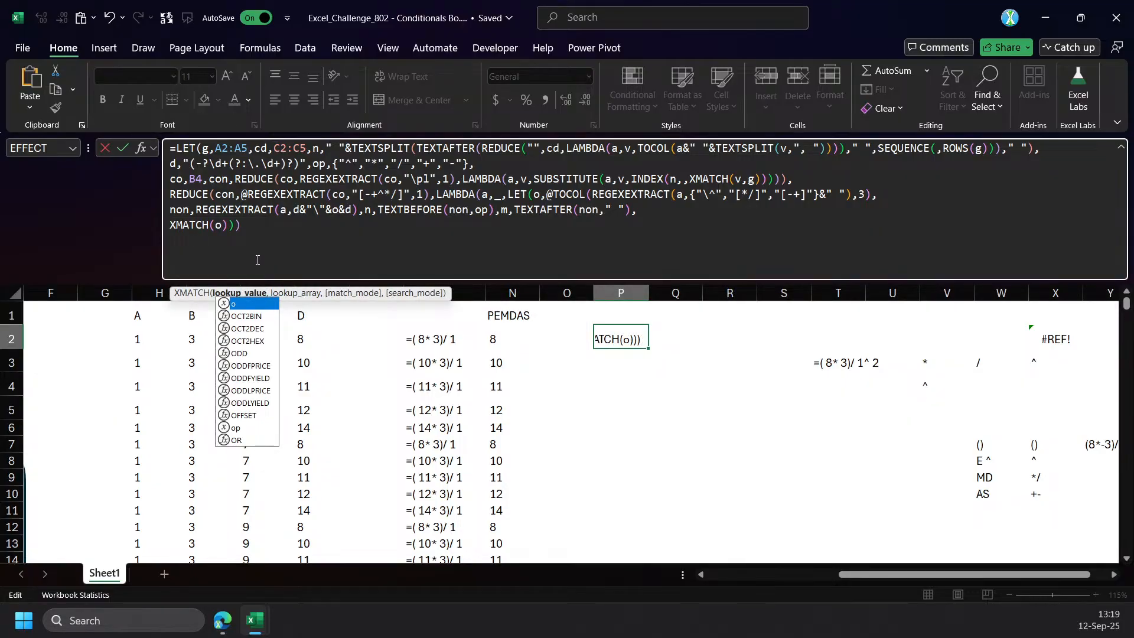
type(",op")
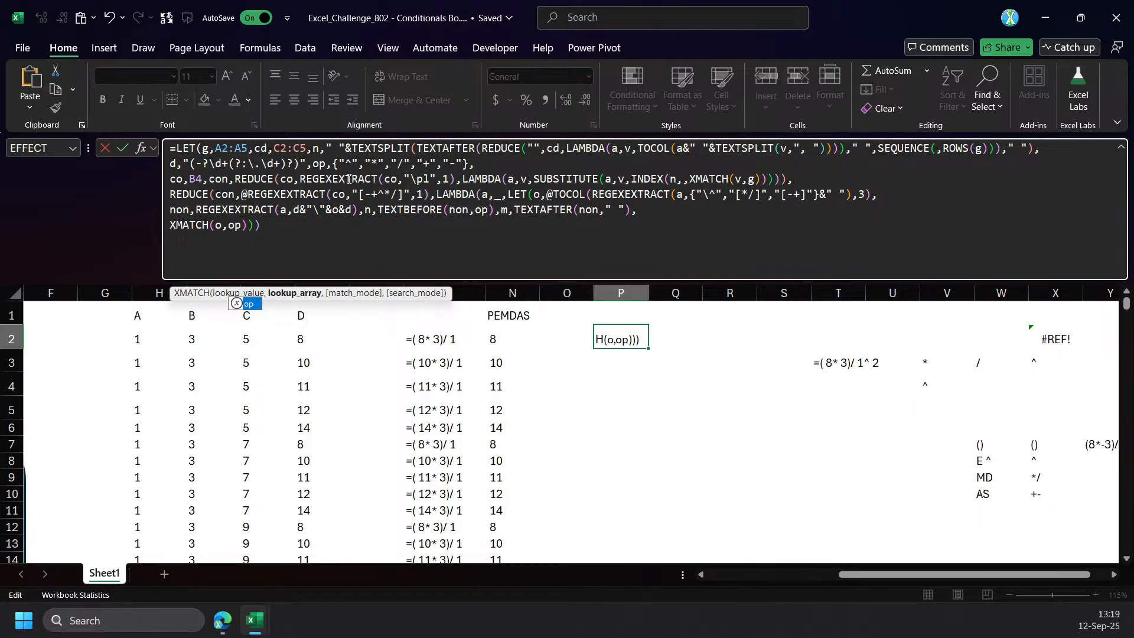
Wrap the XMATCH lookup value o in LEFT, close the remaining parentheses, and commit the P2 formula.
left_click(219, 226)
type("TRIM(")
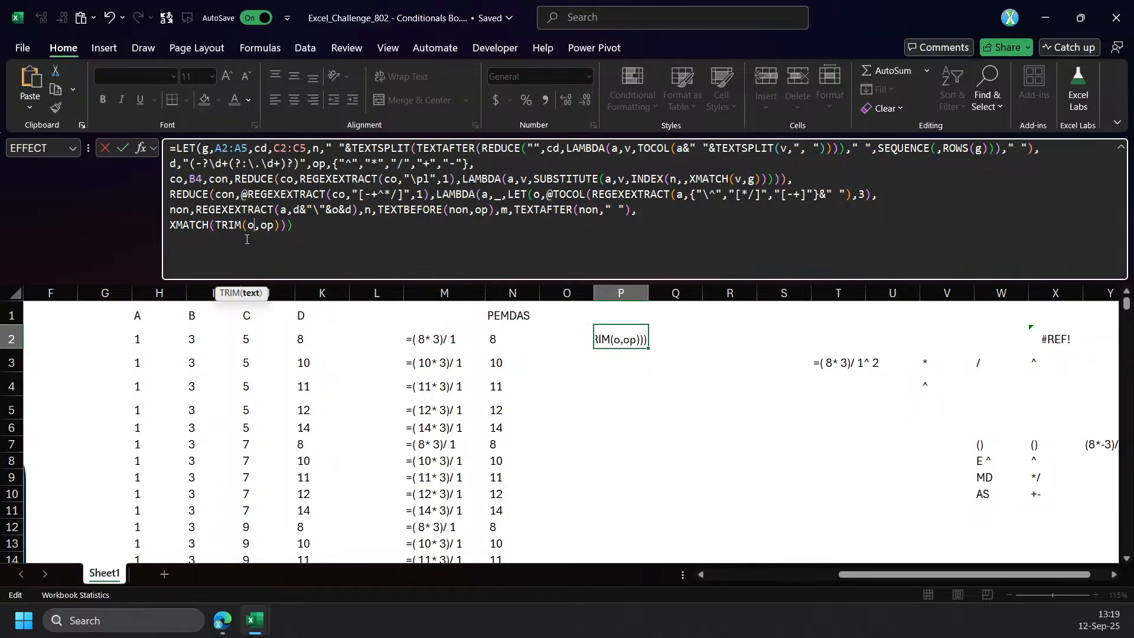
double_click(226, 232)
type("left")
key("Tab")
type(")")
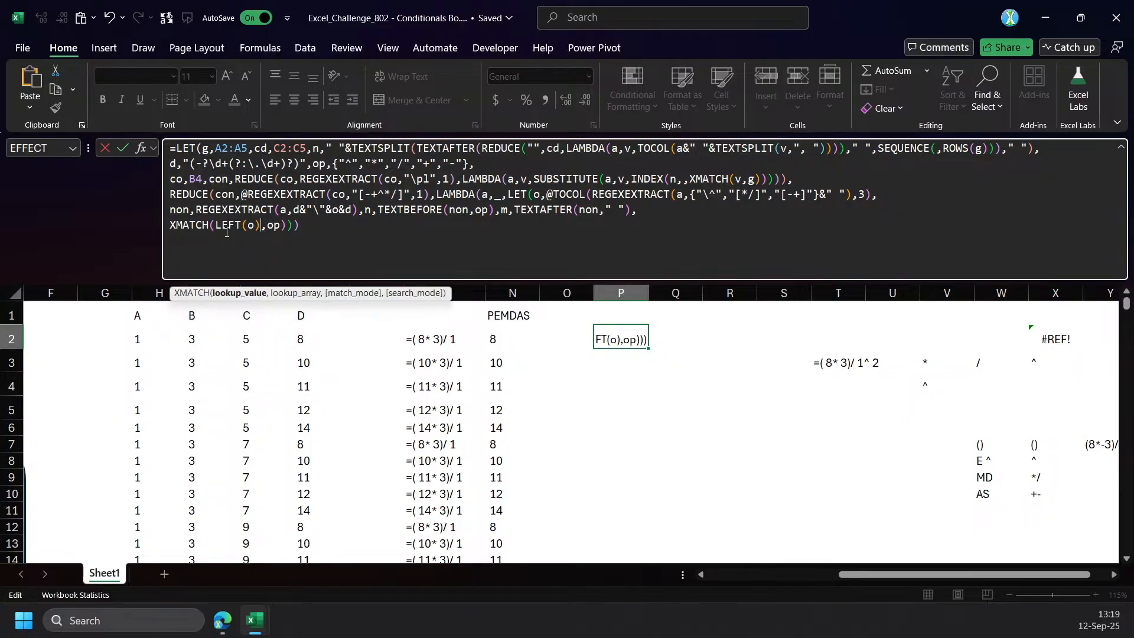
key("End")
type("))")
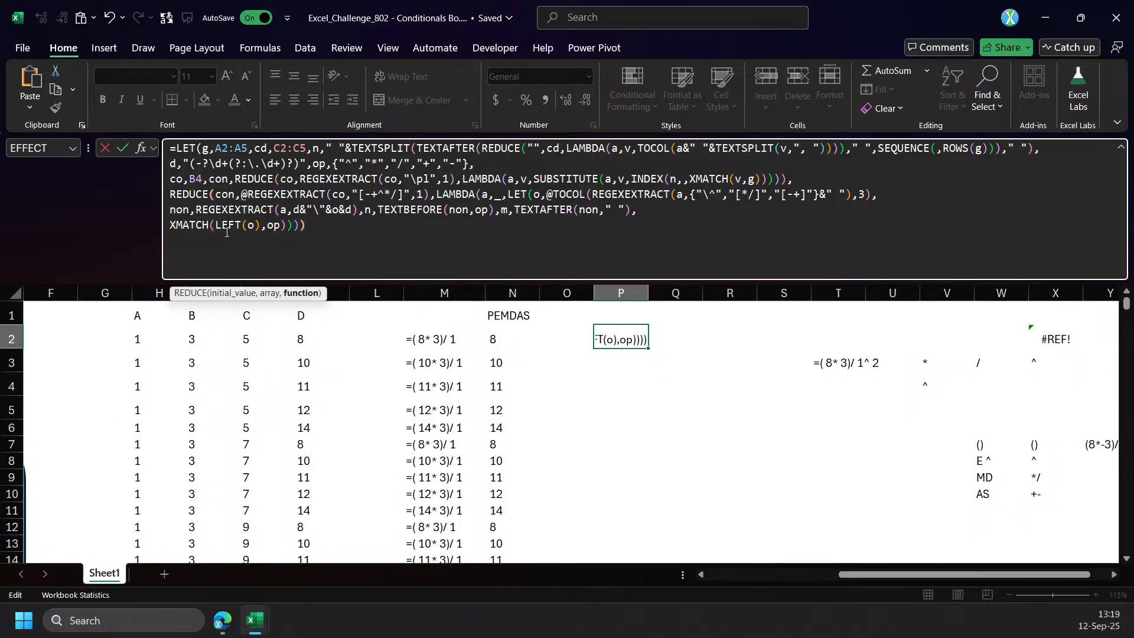
key("Return")
key("Up")
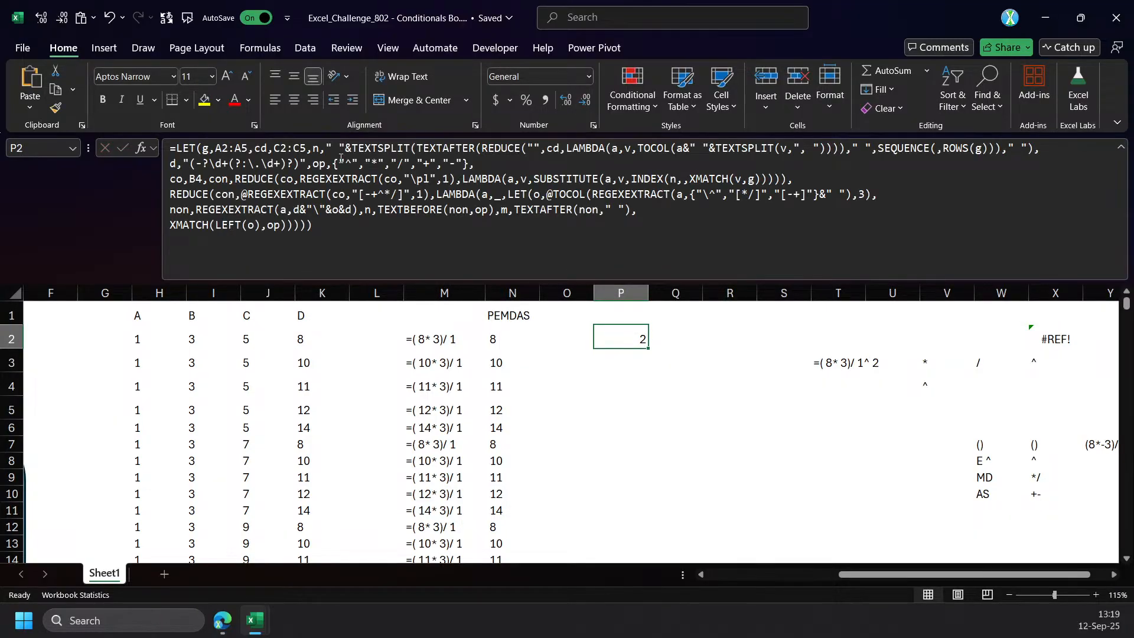
Wrap XMATCH(LEFT(o),op) in CHOOSE as its index number and add n^m as the first value.
left_click(170, 226)
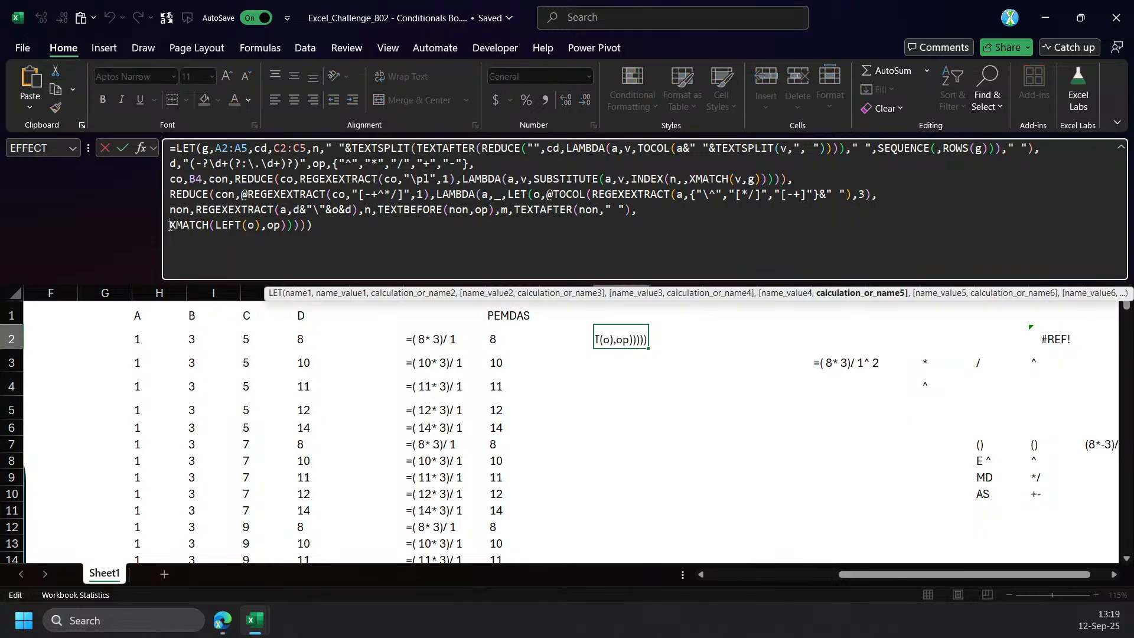
type("CHOOSE(")
left_click(213, 295)
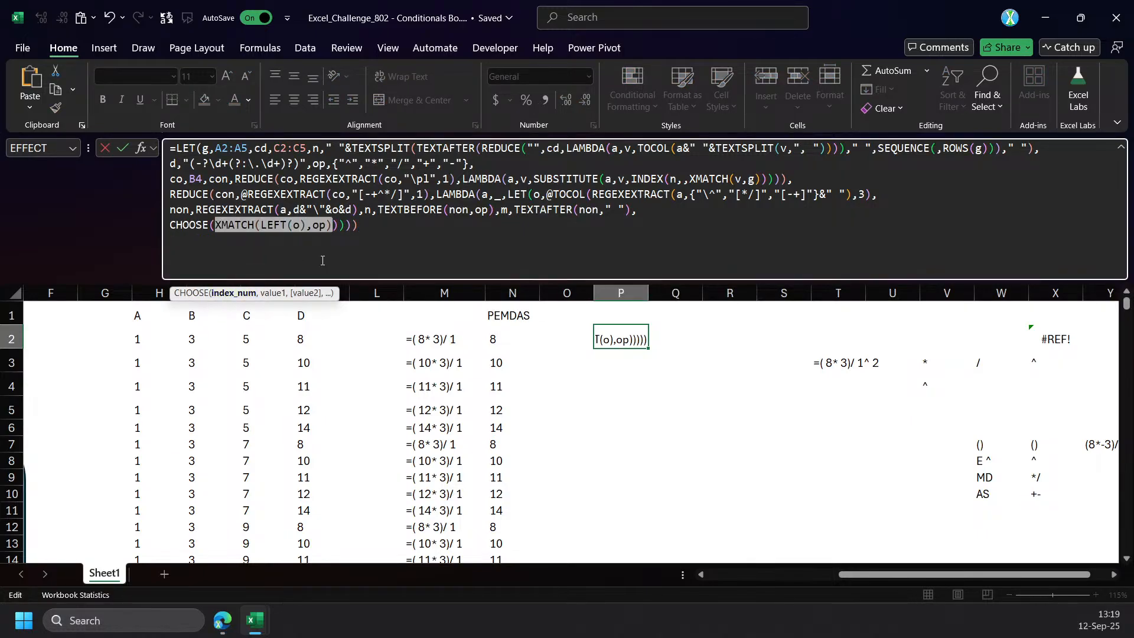
left_click(333, 227)
type(",")
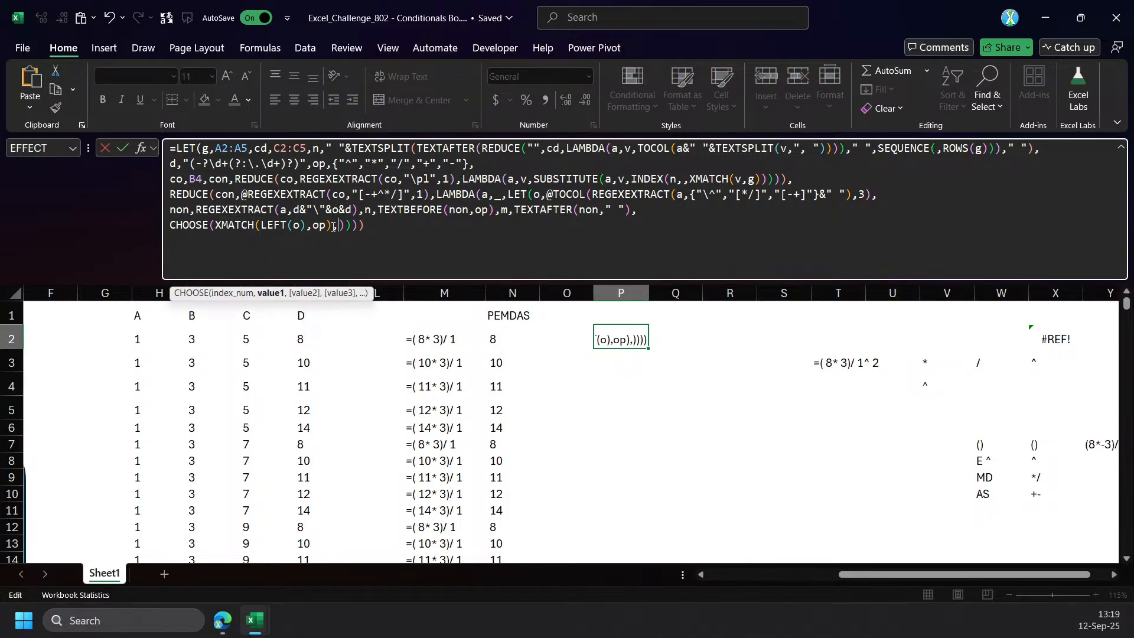
type("n^m,")
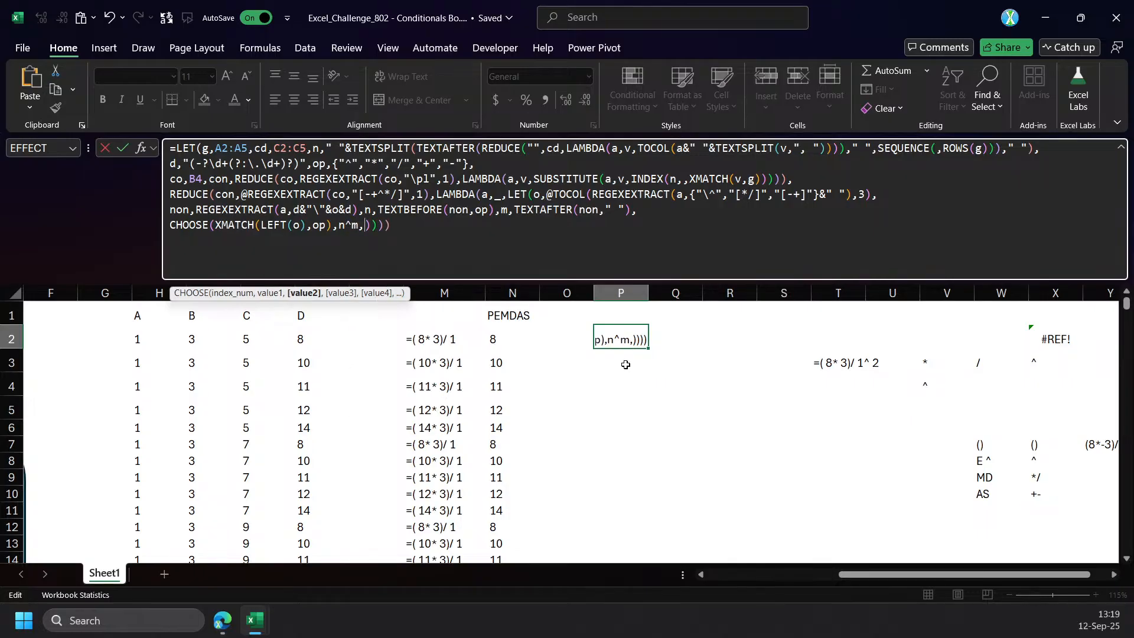
type("n*")
type("m,n")
type("/d")
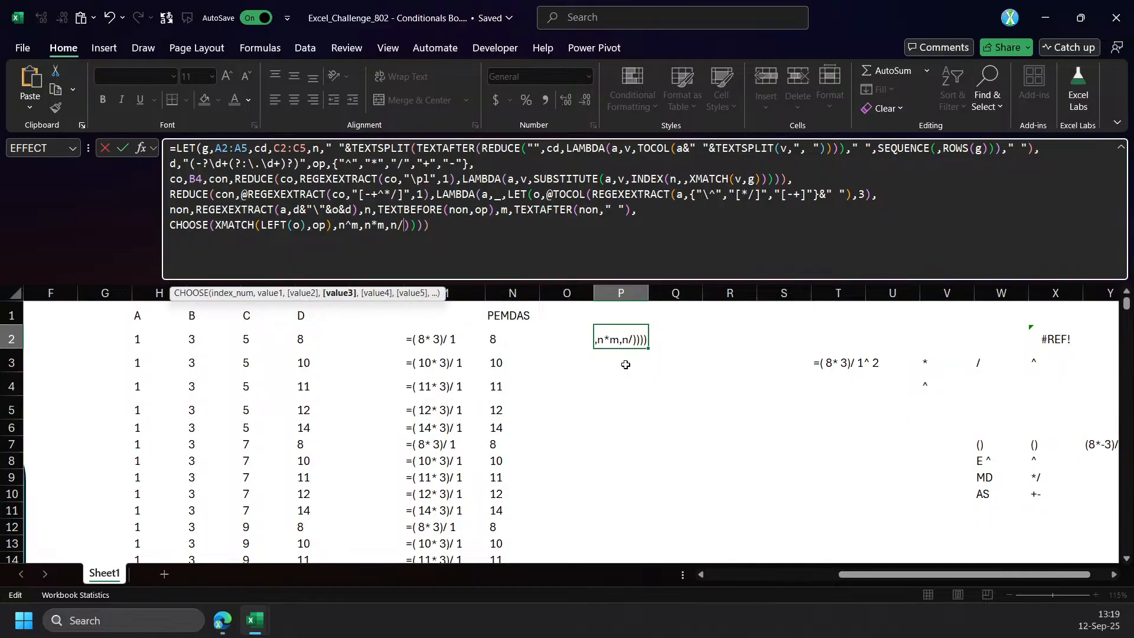
Add n*m, n/m, n+m and n-m as the remaining CHOOSE values and commit the P2 formula.
key("BackSpace")
type("m,n+")
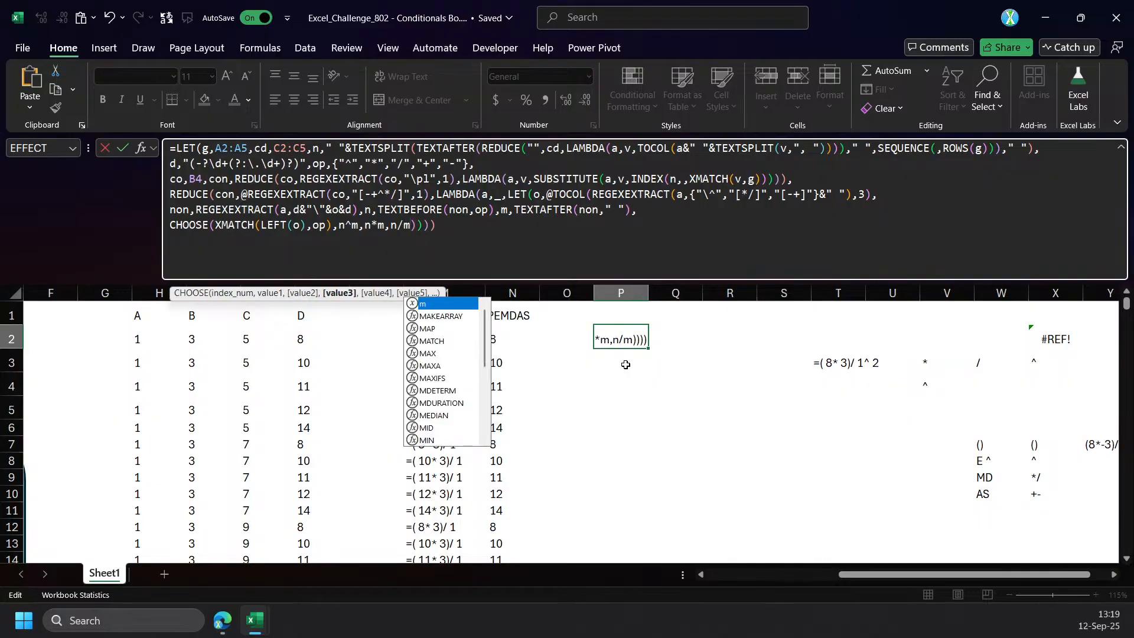
type("n")
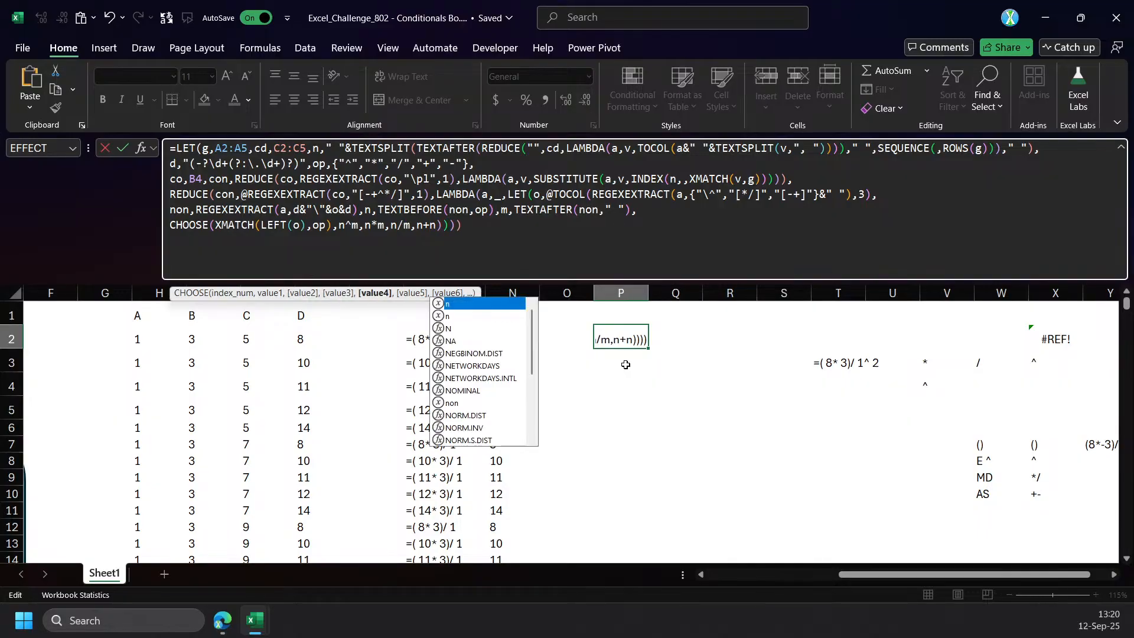
key("BackSpace")
type("m,n-")
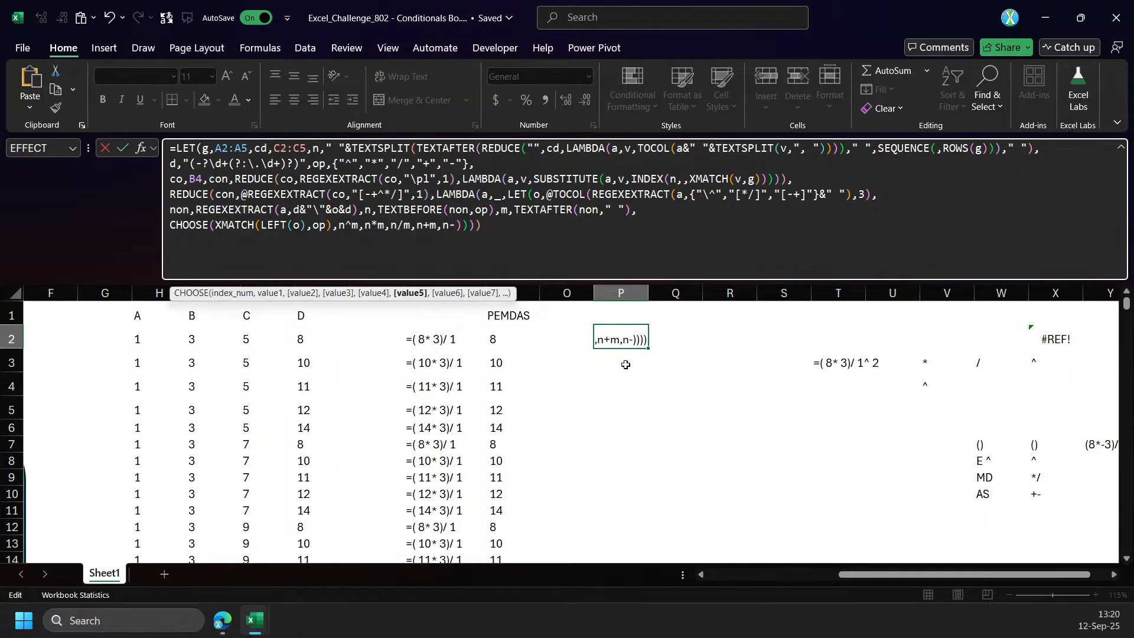
type("m)")
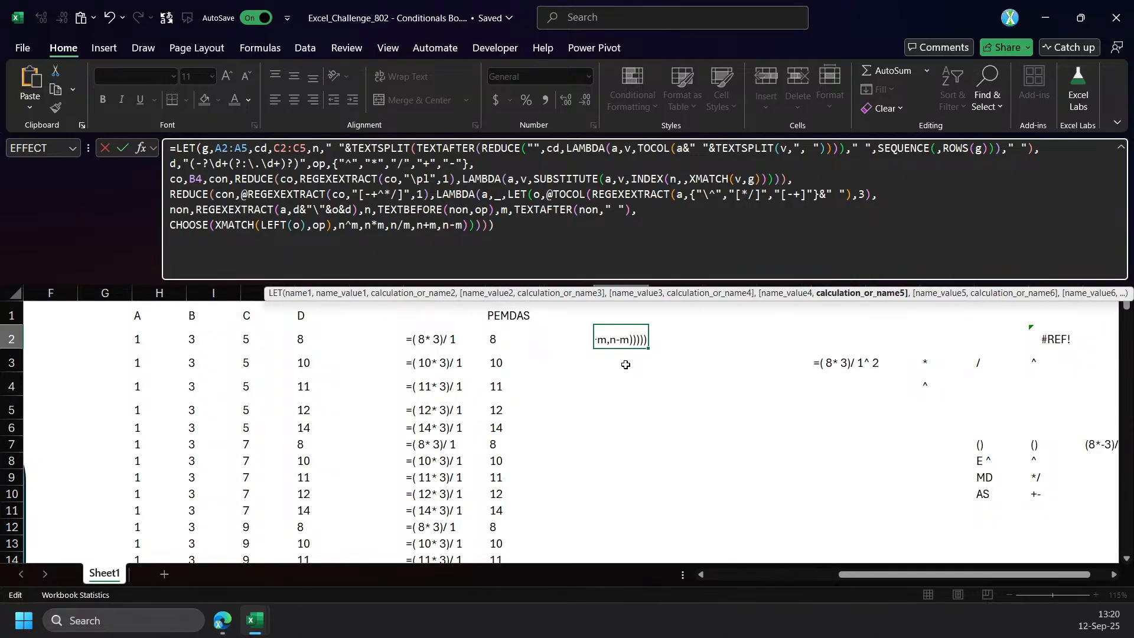
key("ctrl+Return")
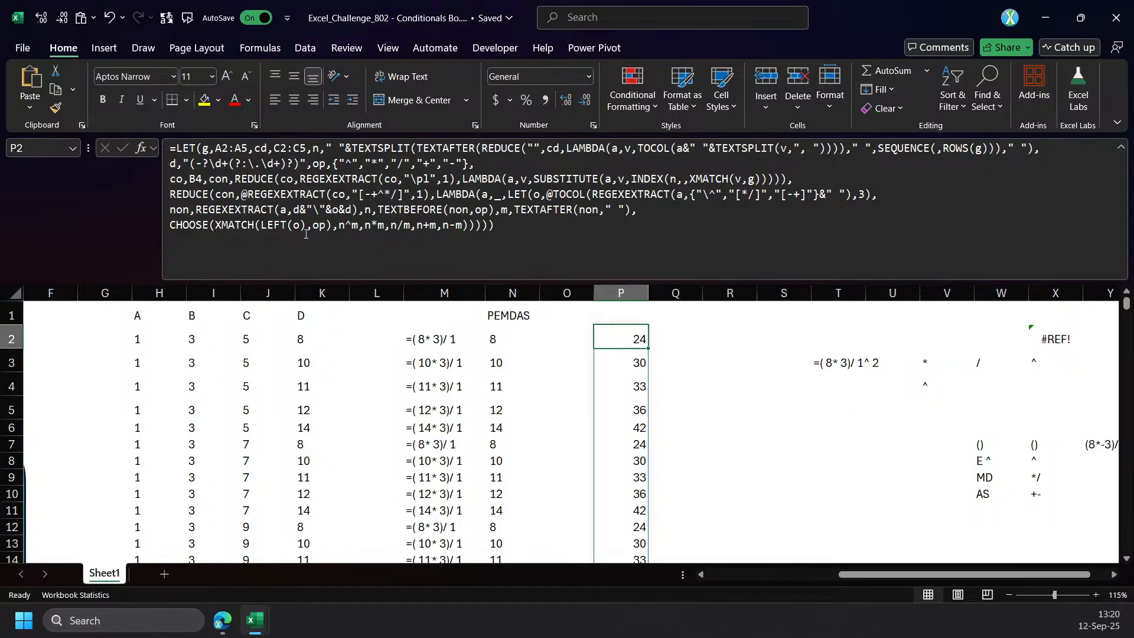
Insert a REGEXREPLACE function in front of the CHOOSE expression in the P2 formula.
left_click(228, 209)
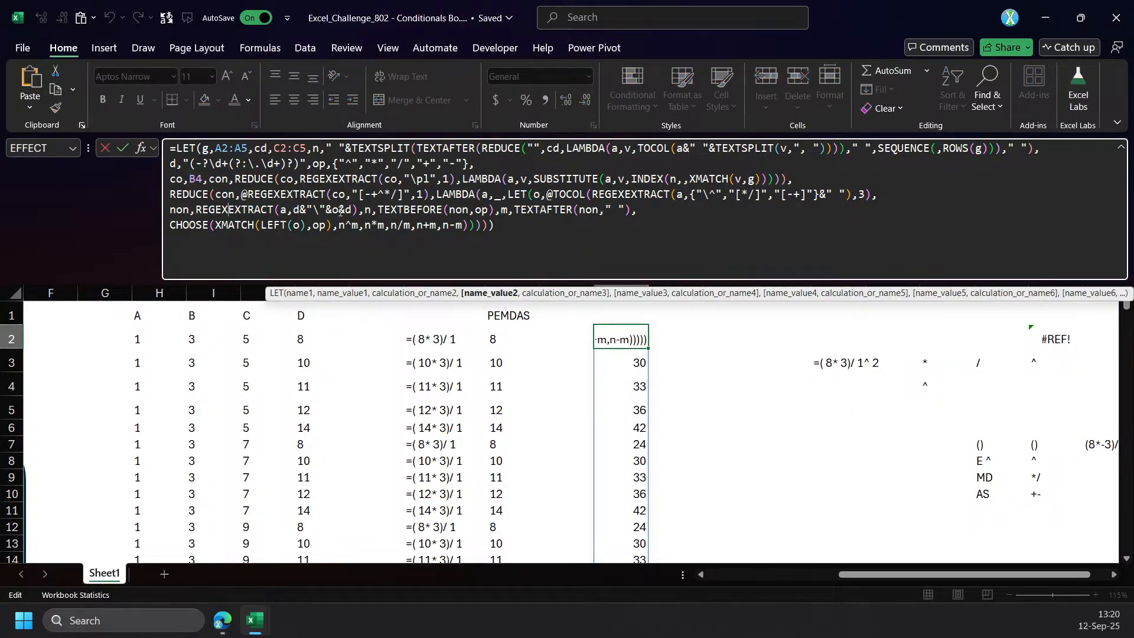
left_click(171, 225)
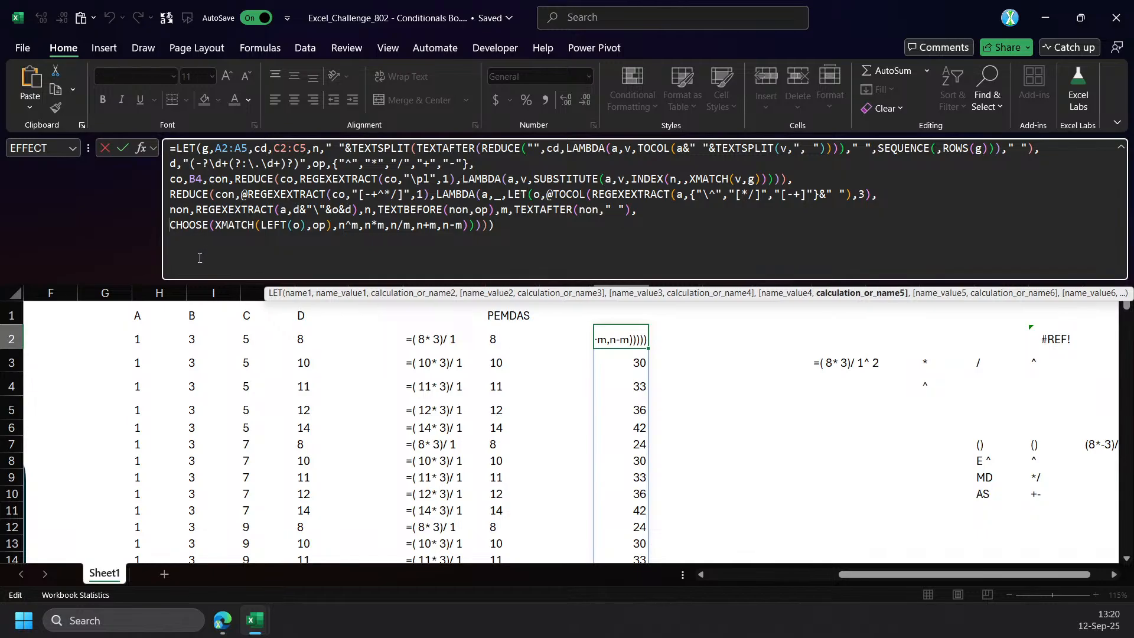
type("repl")
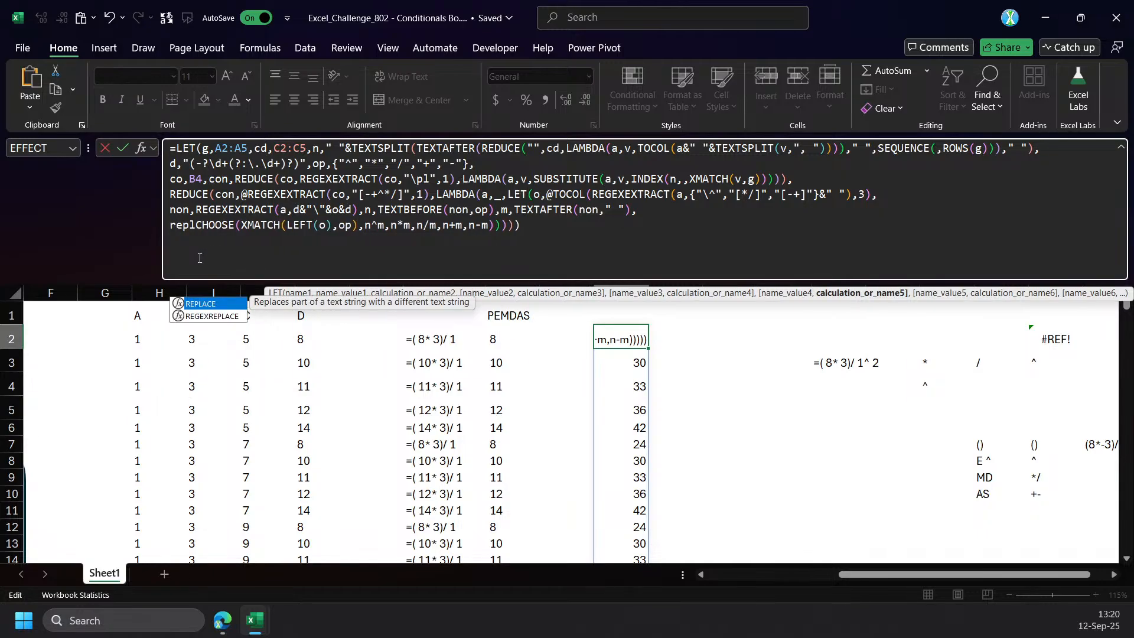
key("Tab")
key("shift+Home")
type("reg")
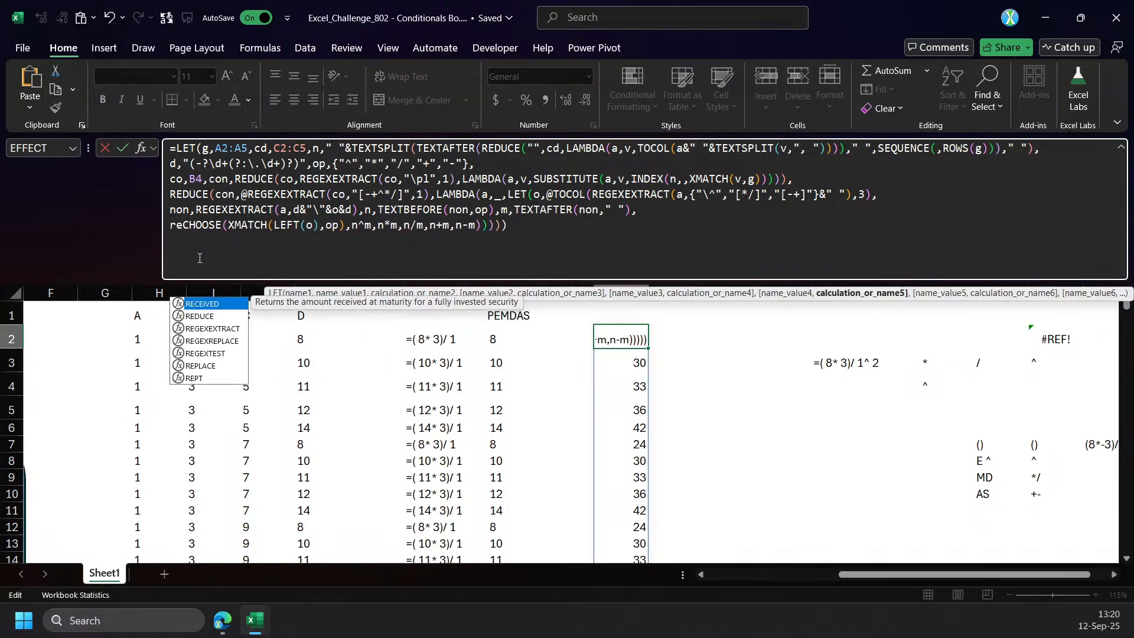
key("Down")
key("Tab")
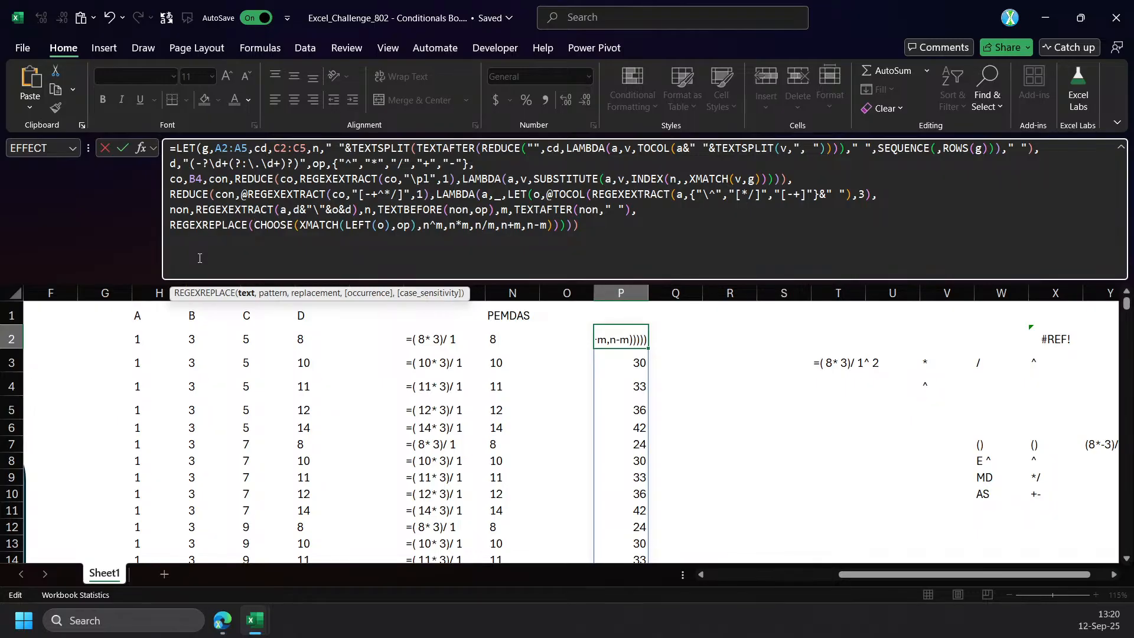
Set REGEXREPLACE's text to a and pattern to non, keep CHOOSE as the replacement, and commit the formula.
type("non")
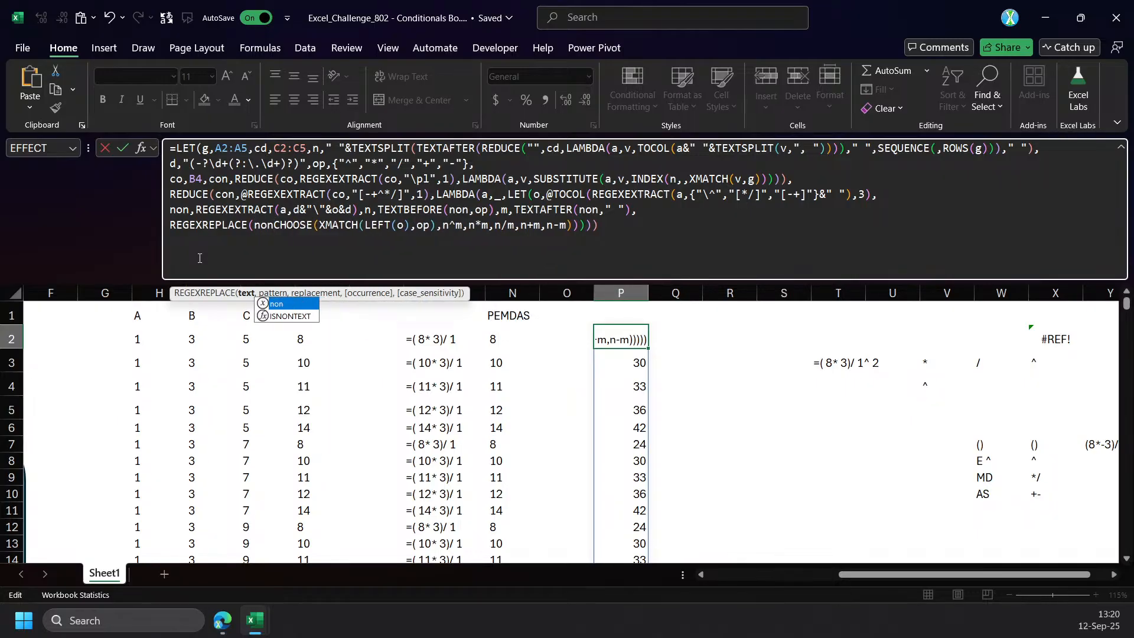
key("BackSpace")
key("BackSpace")
key("BackSpace")
type("a,non,")
left_click(651, 229)
type(")")
key("ctrl+Return")
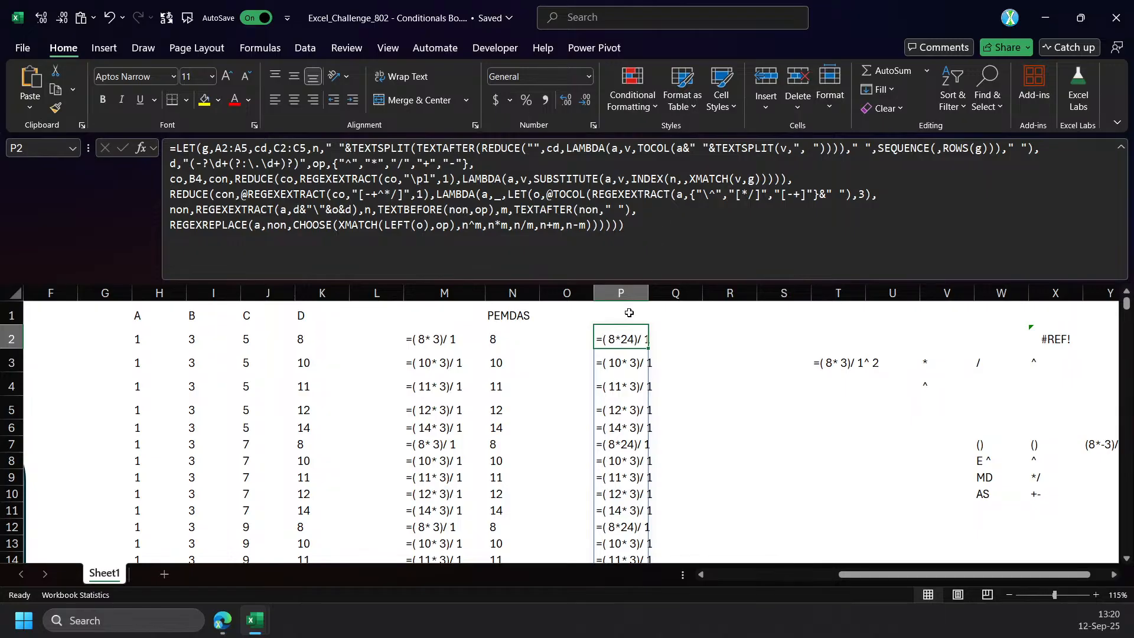
Autofit column P to its contents and inspect the non pattern argument of REGEXREPLACE in the P2 formula.
double_click(649, 293)
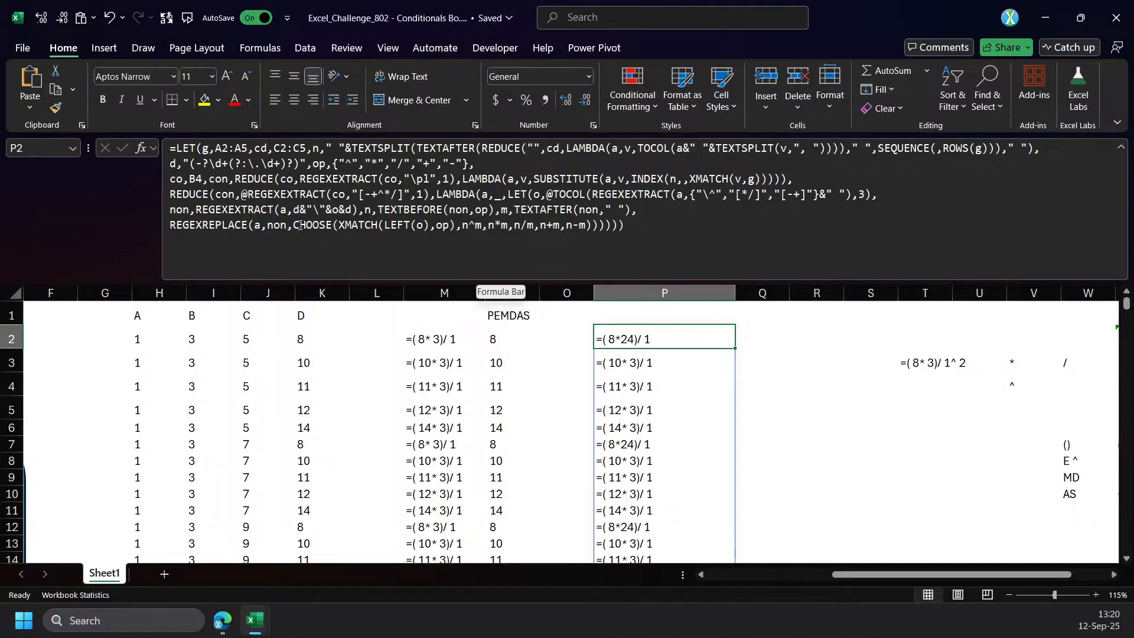
double_click(277, 226)
left_click(282, 227)
double_click(278, 226)
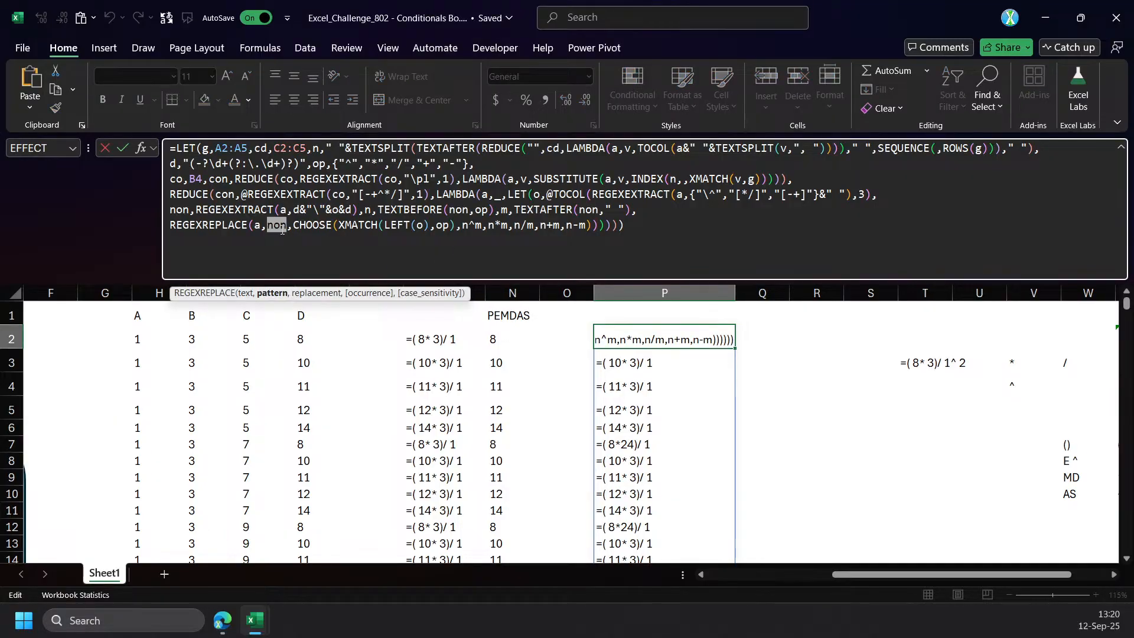
key("Escape")
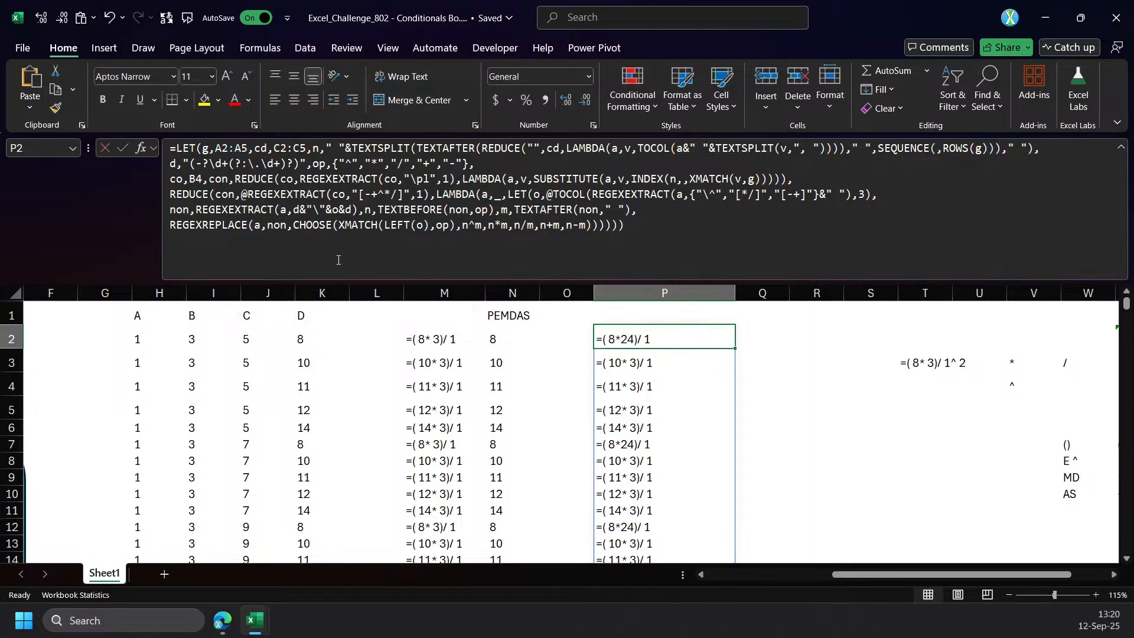
Replace the CHOOSE expression in REGEXREPLACE's replacement argument with 1 and commit the P2 formula.
left_click(337, 256)
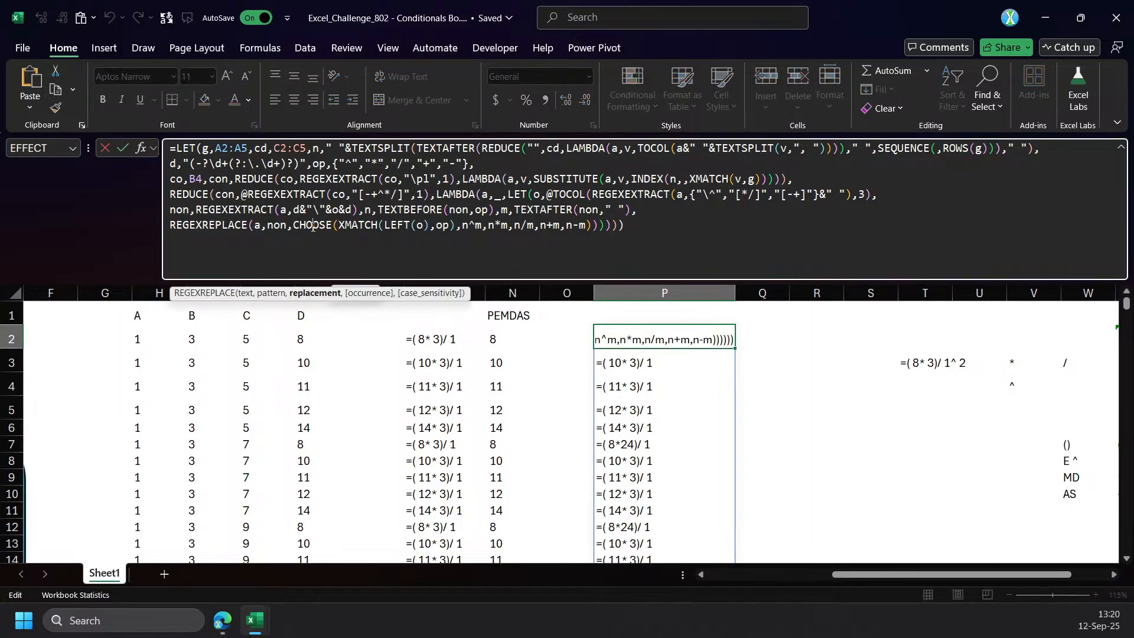
left_click(330, 293)
key("BackSpace")
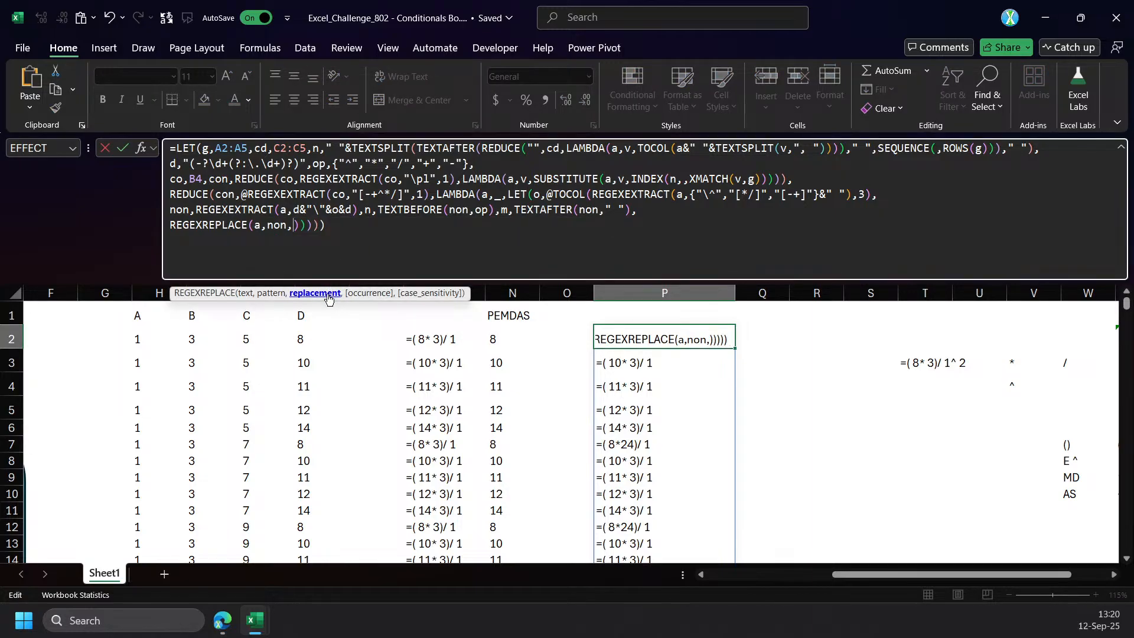
type("1")
key("Return")
key("Up")
Leave REGEXREPLACE's replacement argument empty as REGEXREPLACE(a,non,) and commit the P2 formula.
left_click(300, 232)
key("BackSpace")
key("BackSpace")
key("Return")
key("Return")
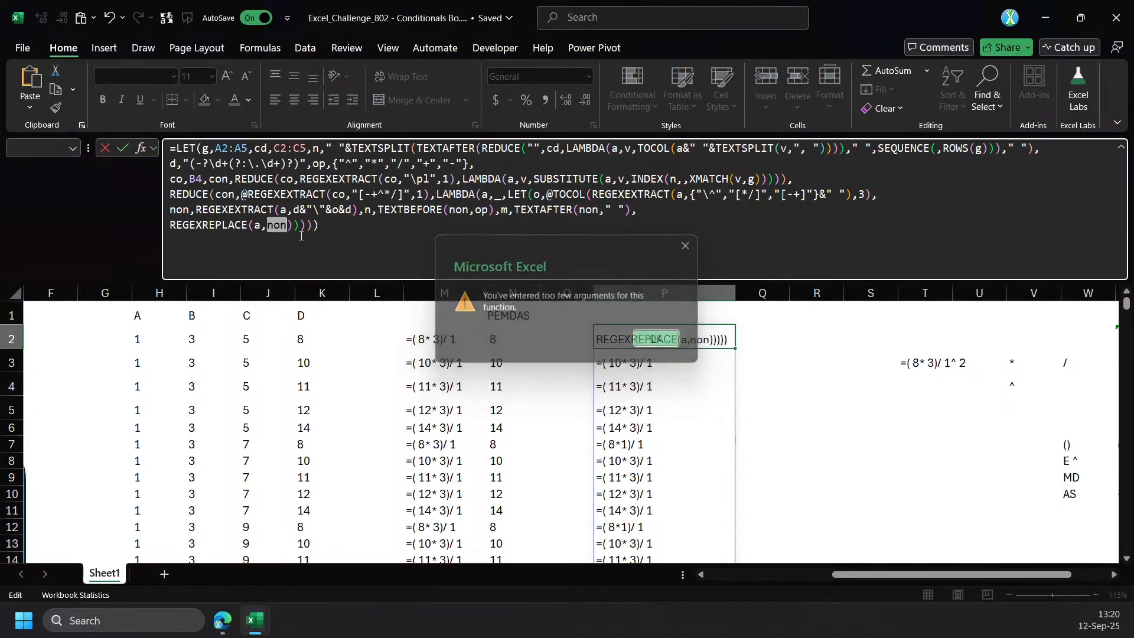
type(",")
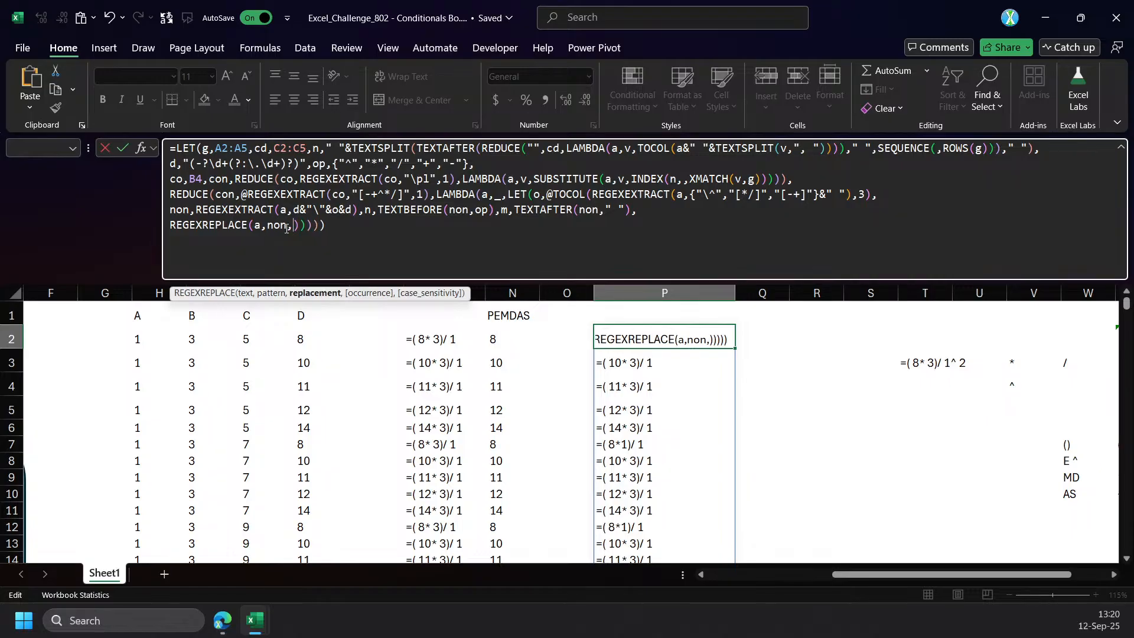
key("Return")
key("Up")
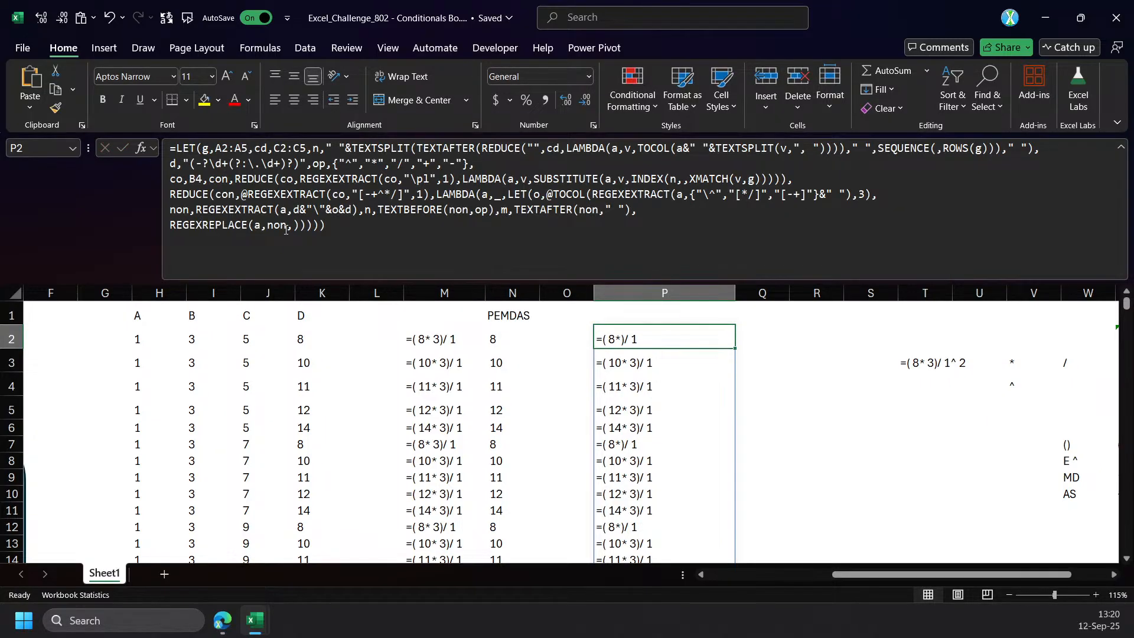
Replace the REGEXREPLACE call with non as the final calculation of the P2 formula and commit it.
left_click_drag(294, 229, 170, 229)
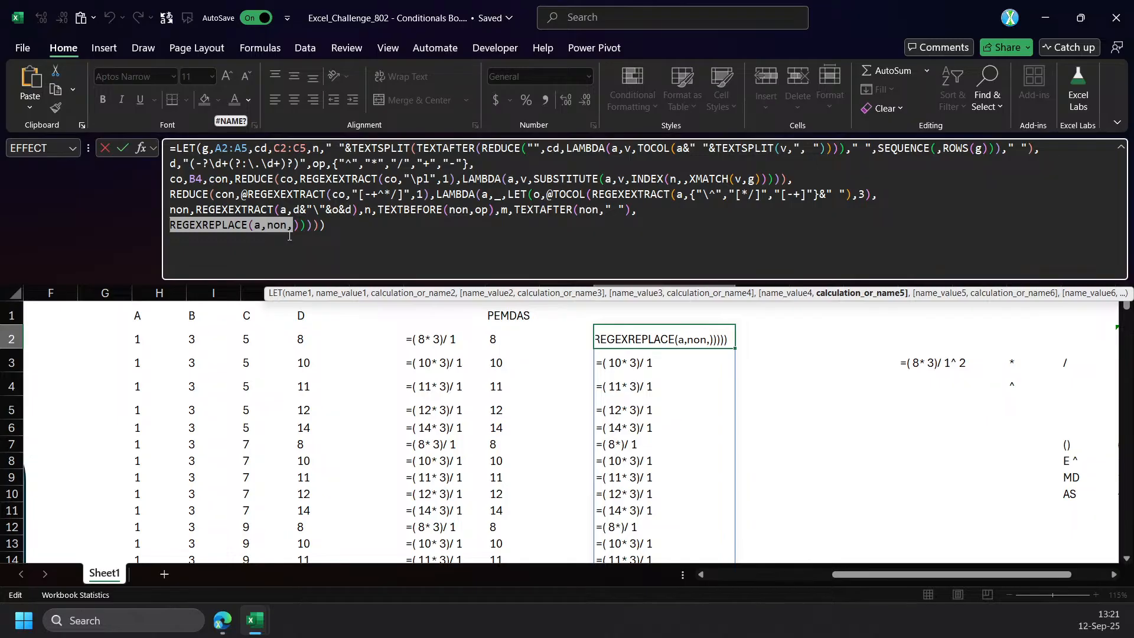
type("non")
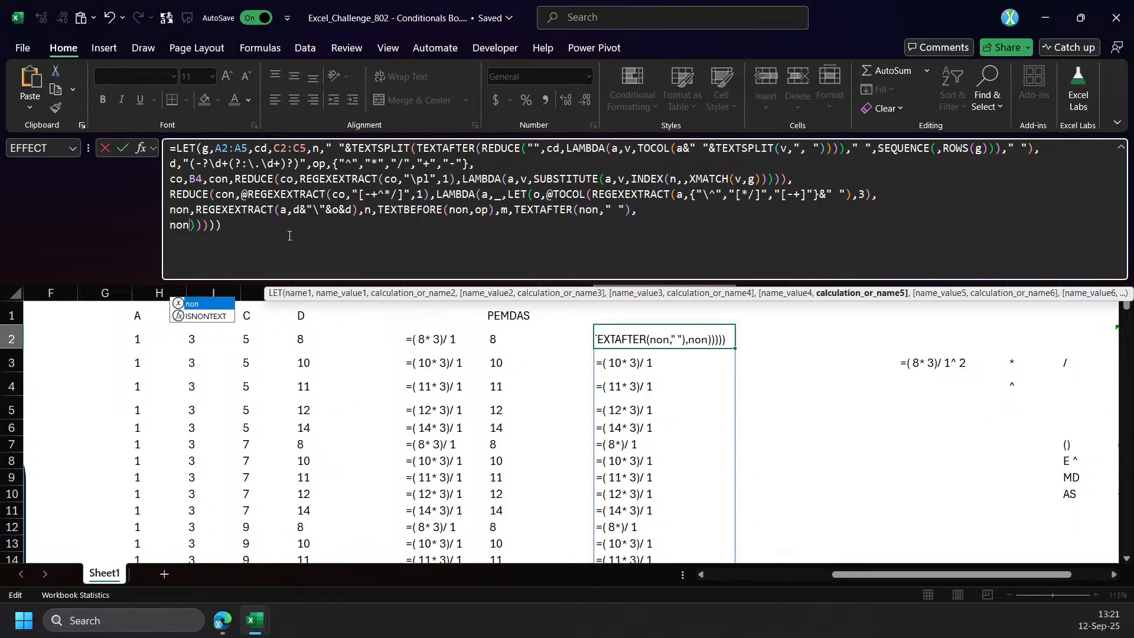
key("Delete")
key("Return")
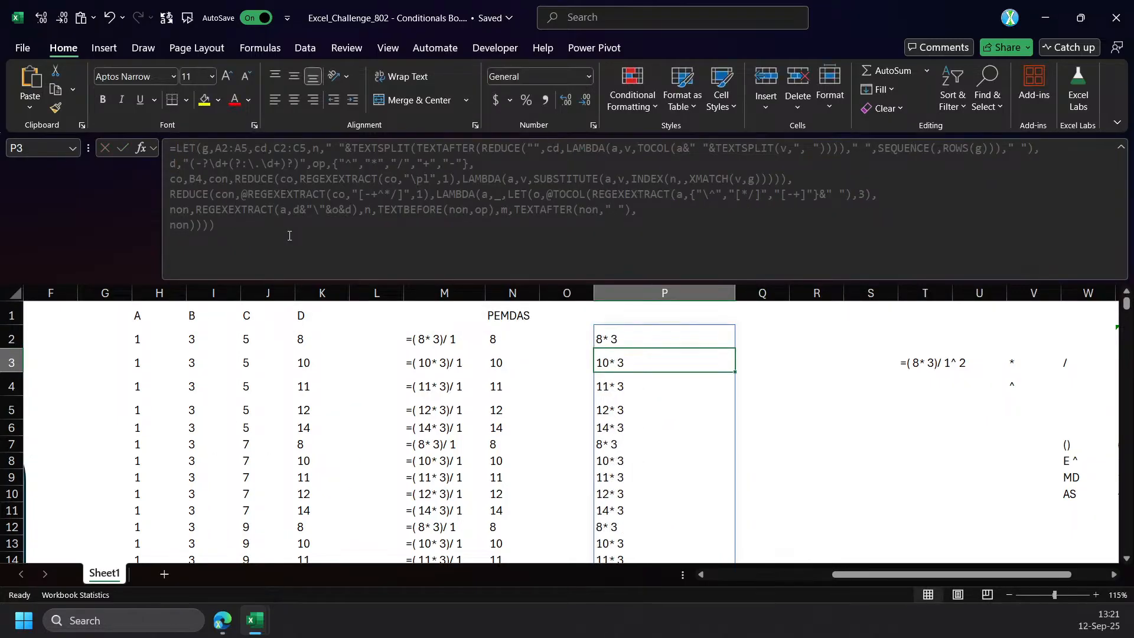
key("Up")
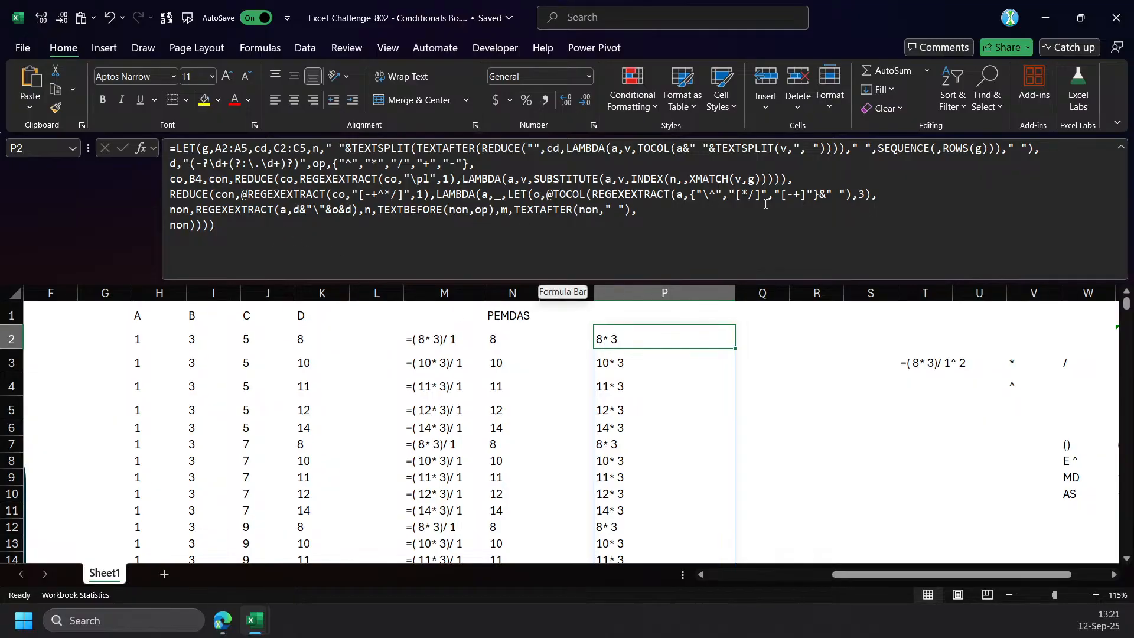
Copy REGEXEXTRACT's pattern d&"\"&o&d in the P2 formula and define it as variable p after o in the inner LET.
left_click(318, 213)
left_click(300, 294)
key("ctrl+c")
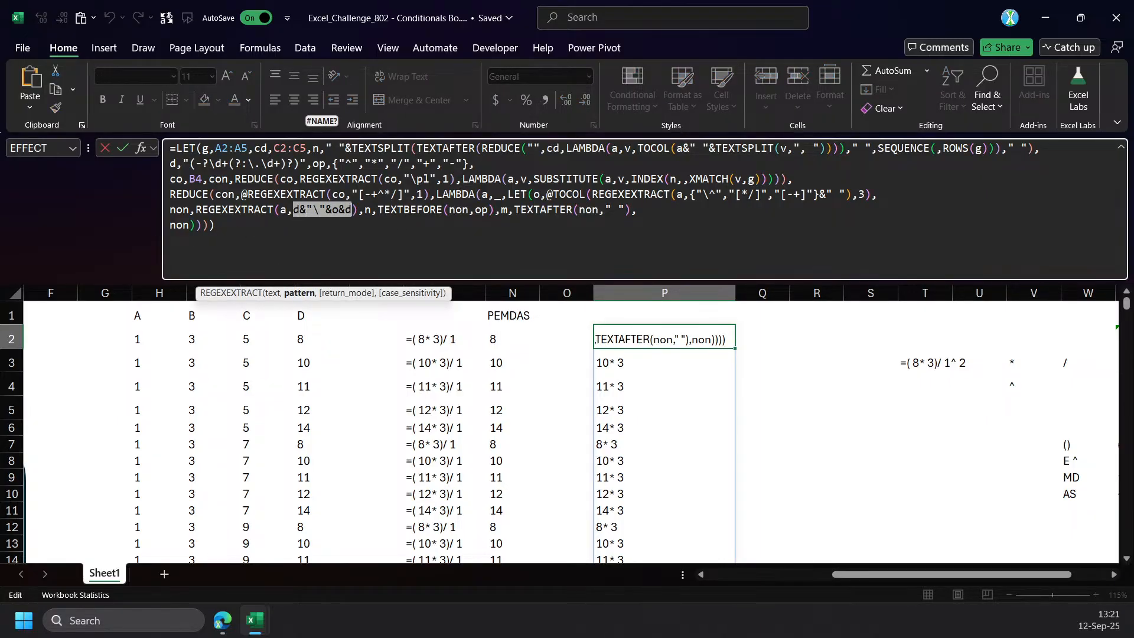
key("Escape")
left_click(895, 199)
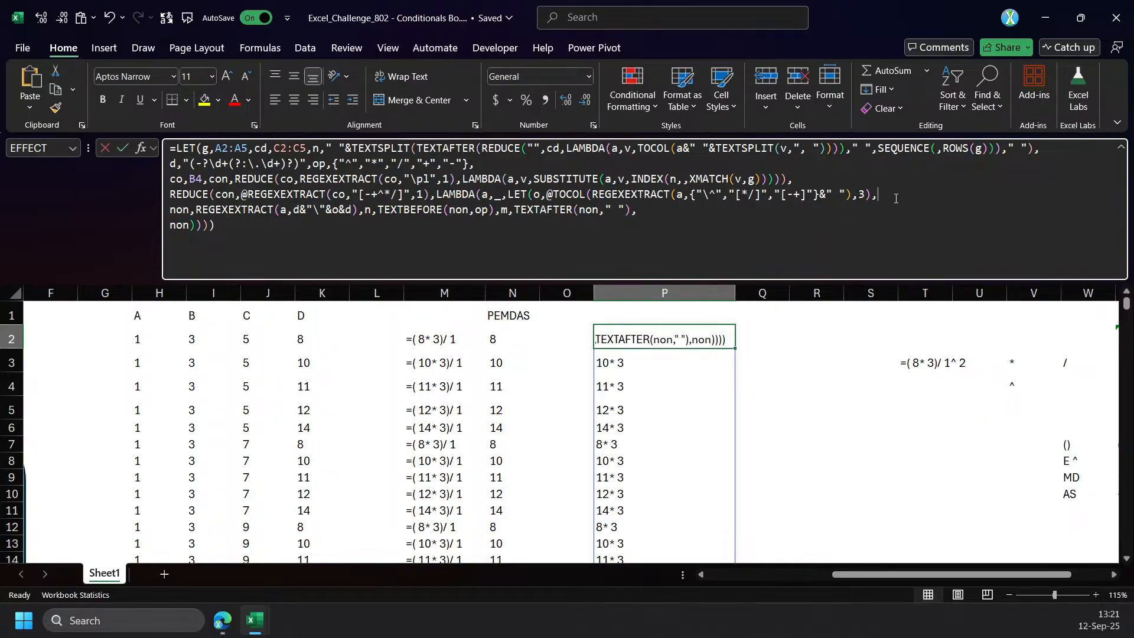
type("p,")
key("ctrl+v")
type(",")
Set the pattern argument of non's REGEXEXTRACT to p and commit the P2 formula.
left_click(297, 214)
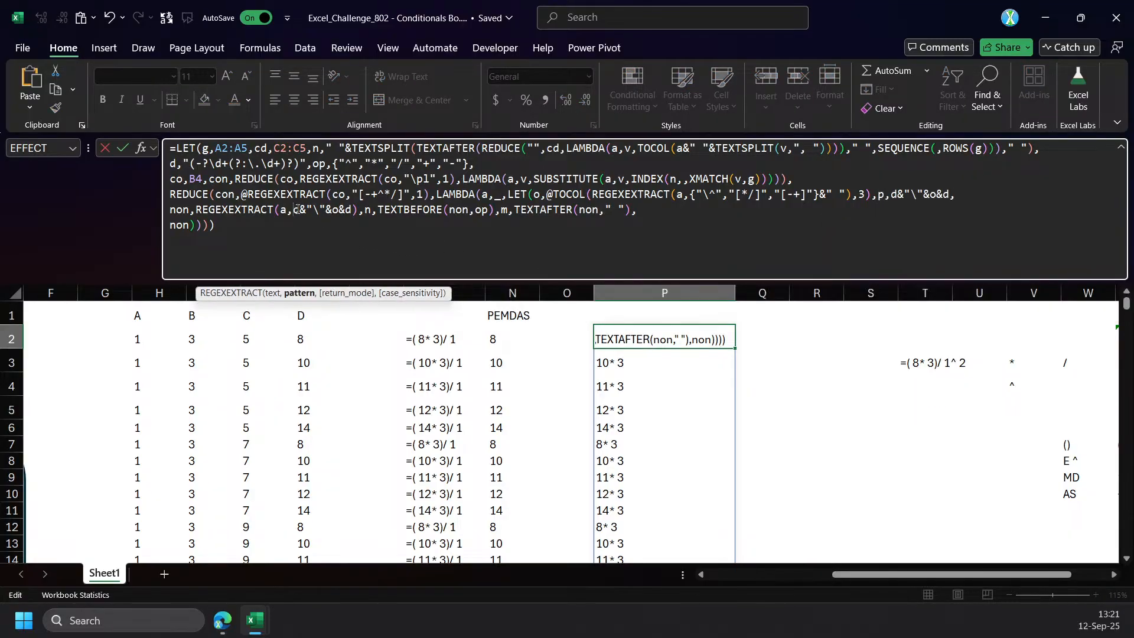
left_click(305, 294)
key("ctrl+c")
type("p")
key("Return")
key("Left")
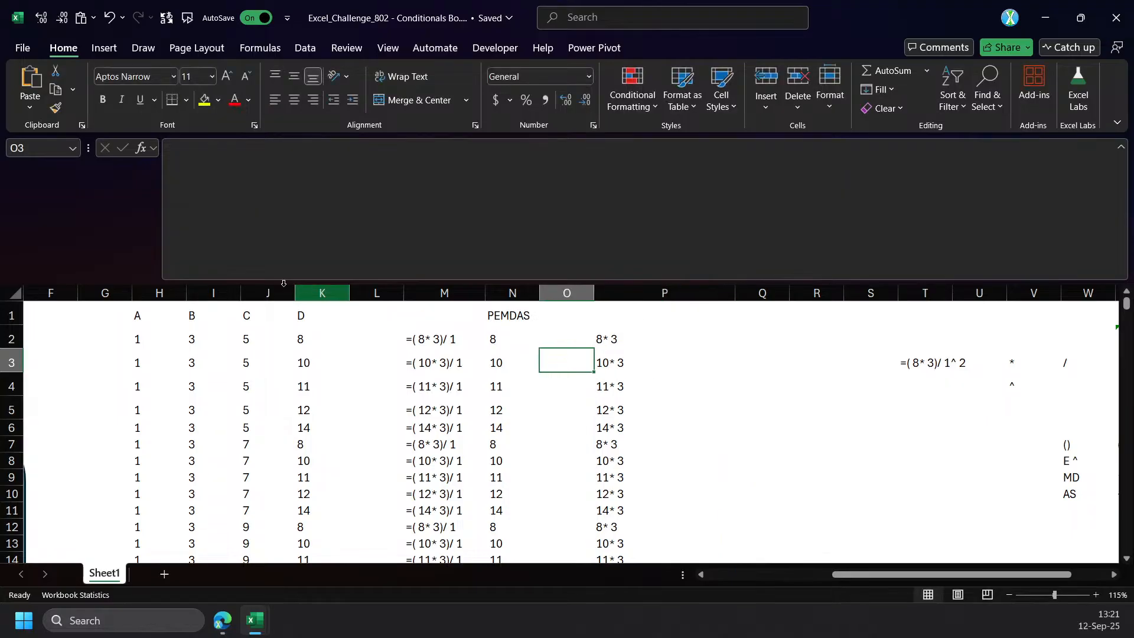
key("Up")
key("Right")
double_click(172, 226)
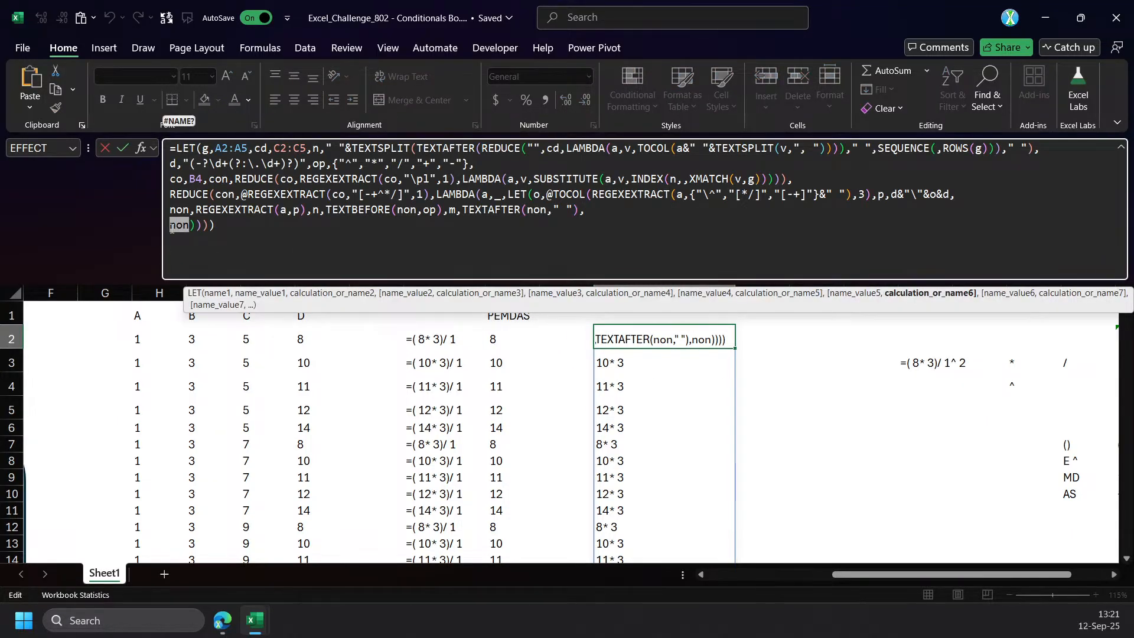
type("reg")
key("Down")
key("Tab")
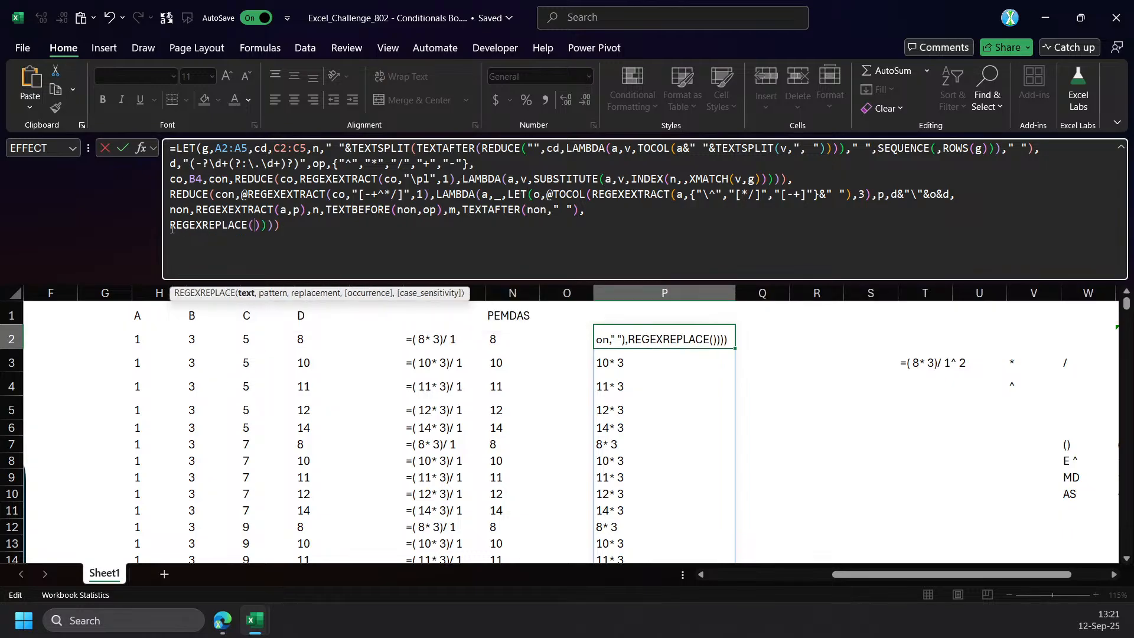
type("a,p,")
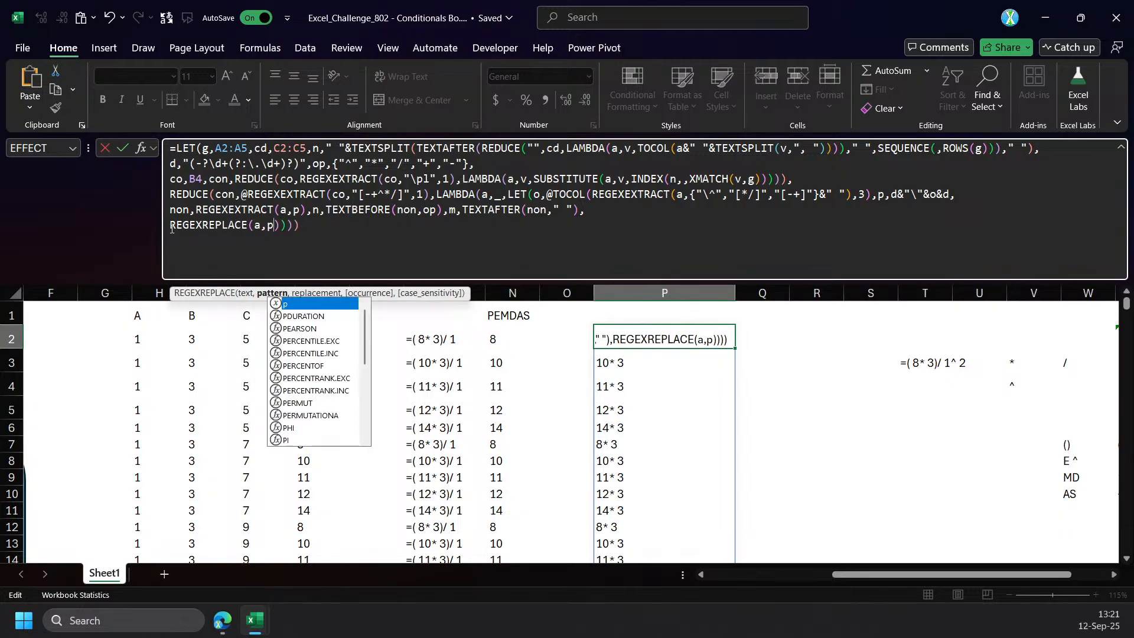
key("ctrl+v")
key("Escape")
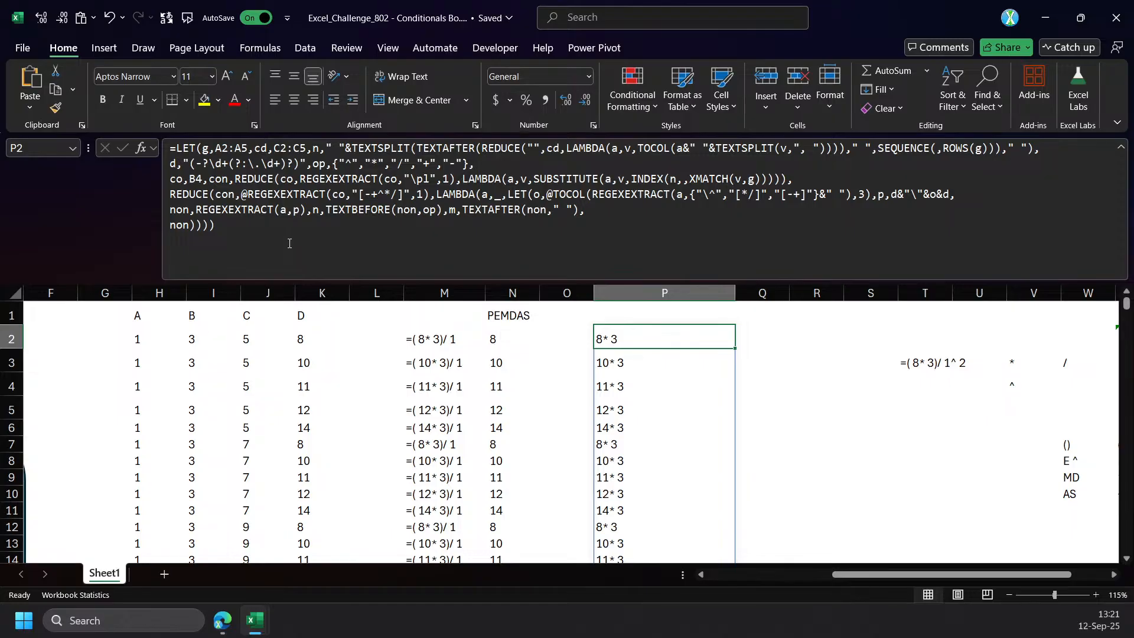
Undo the recent P2 formula edits back to the version with CHOOSE as REGEXREPLACE's replacement.
key("ctrl+z")
key("ctrl+z")
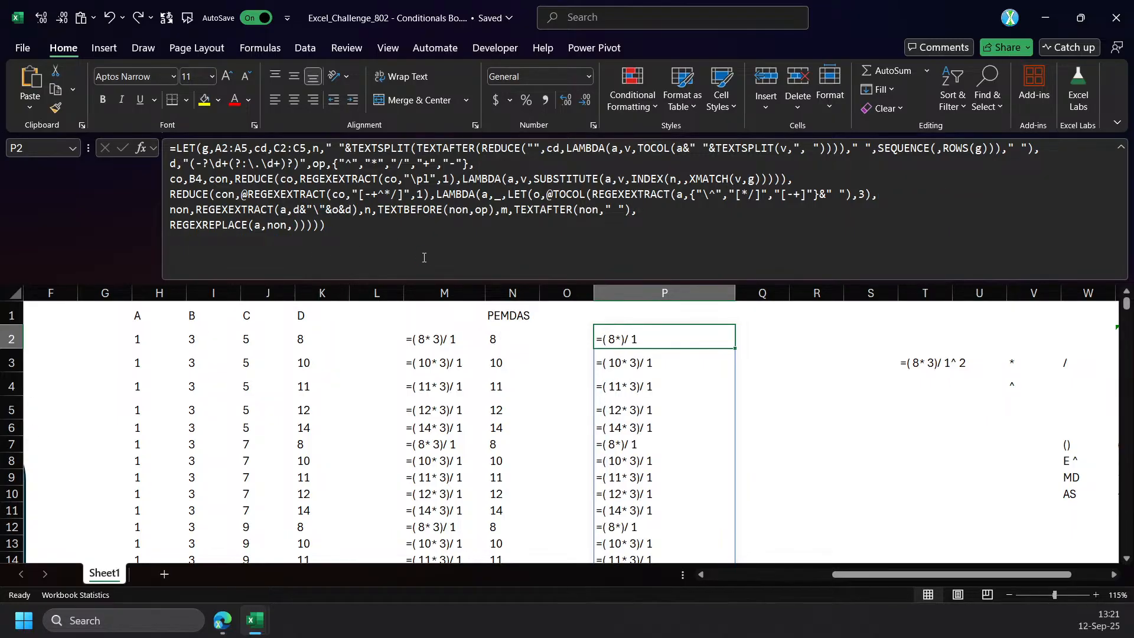
key("ctrl+y")
Define variable p as d&"\"&o&d after o in the inner LET, reusing the pattern from non's REGEXEXTRACT.
double_click(276, 225)
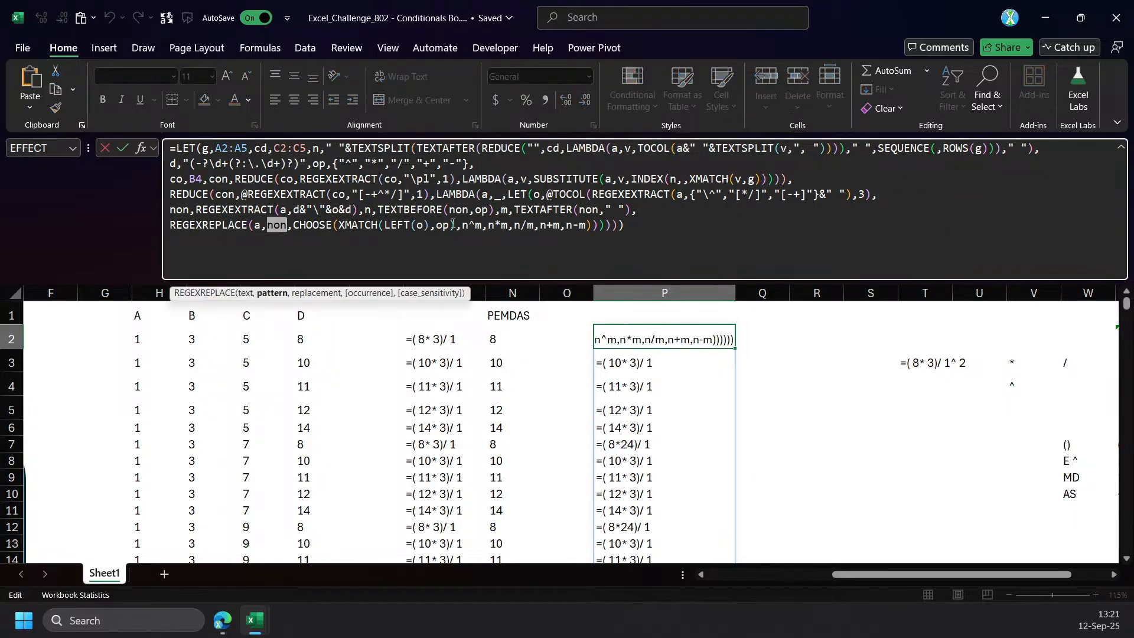
left_click(305, 211)
left_click(303, 294)
key("ctrl+c")
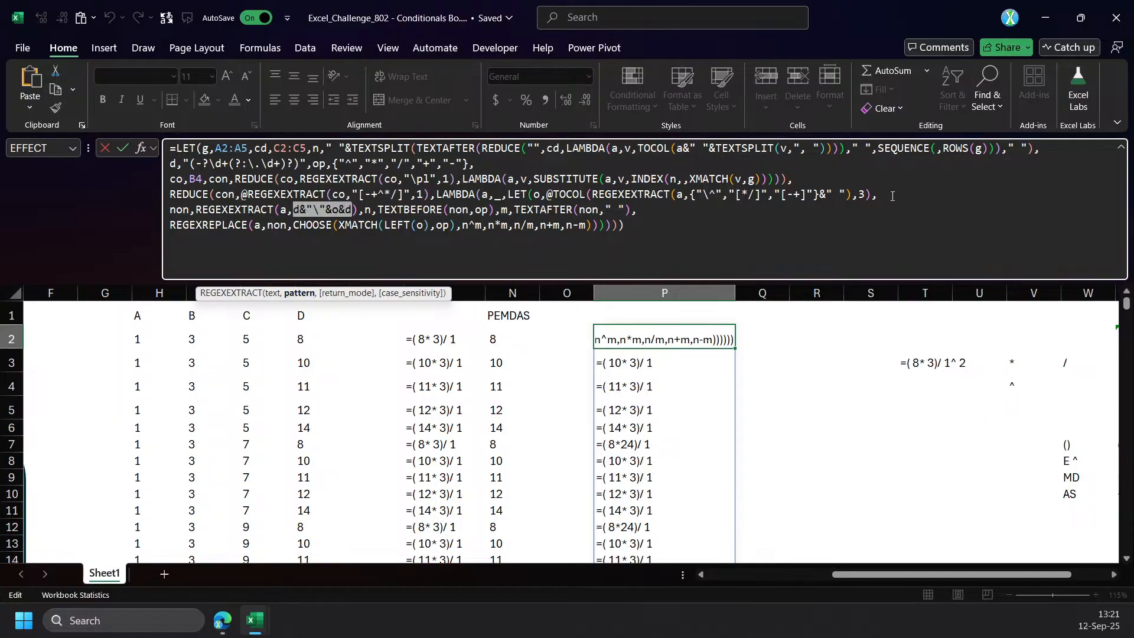
left_click(922, 194)
type("p,")
key("ctrl+v")
type(",")
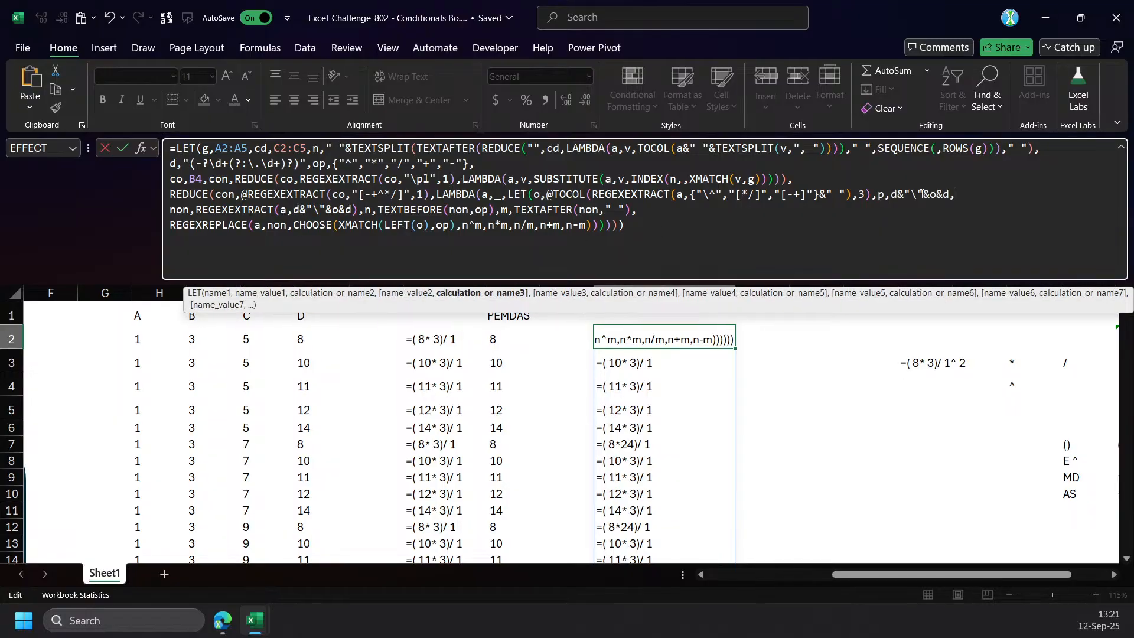
Use p as the pattern in both REGEXEXTRACT and REGEXREPLACE, commit the P2 formula, and review the results in column P.
left_click(325, 213)
left_click(302, 293)
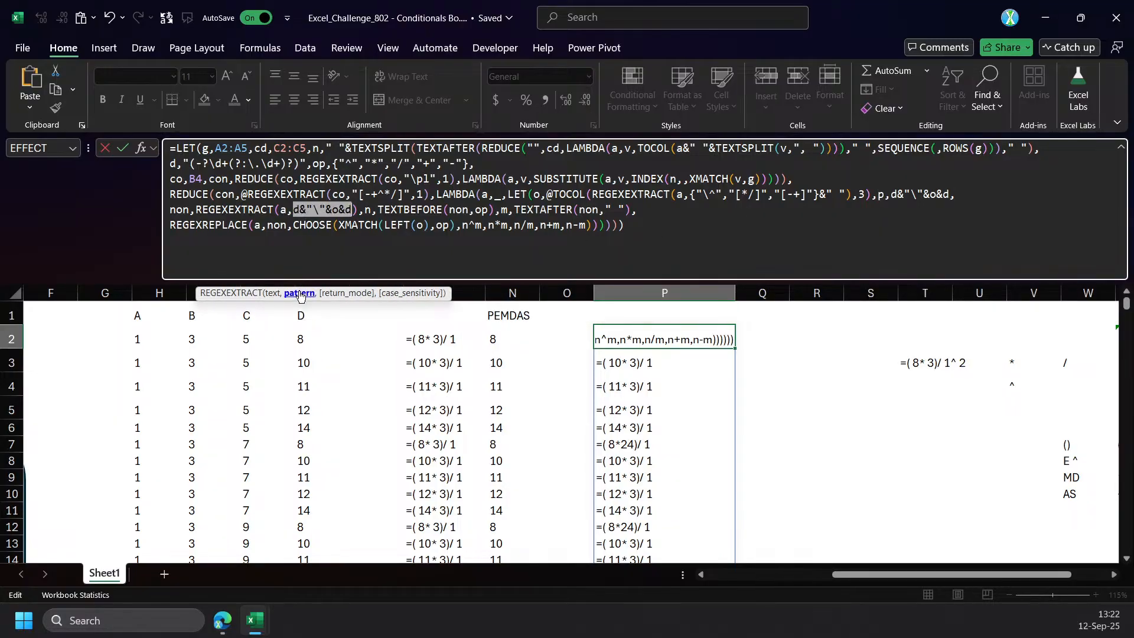
type("p")
double_click(283, 225)
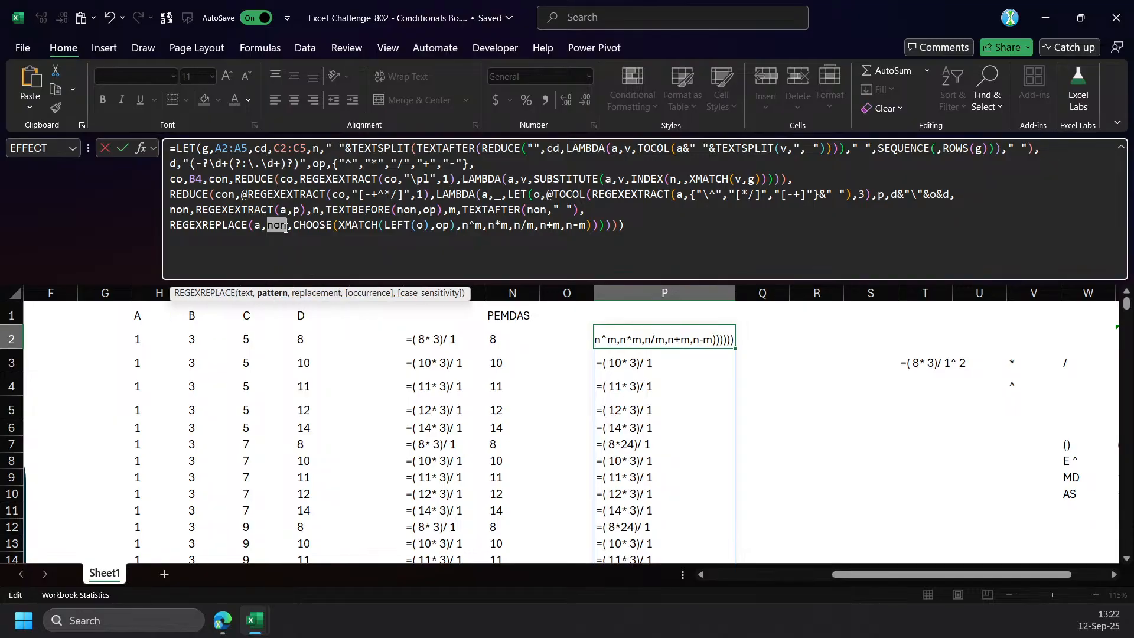
type("p")
key("Return")
key("Up")
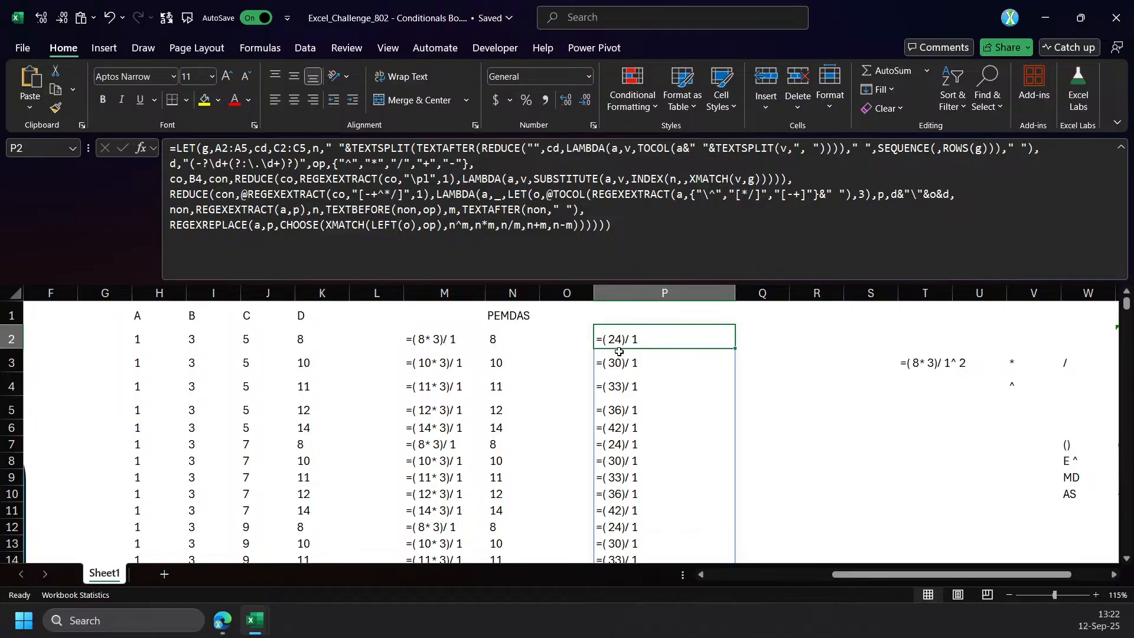
scroll(624, 349, "down", 2)
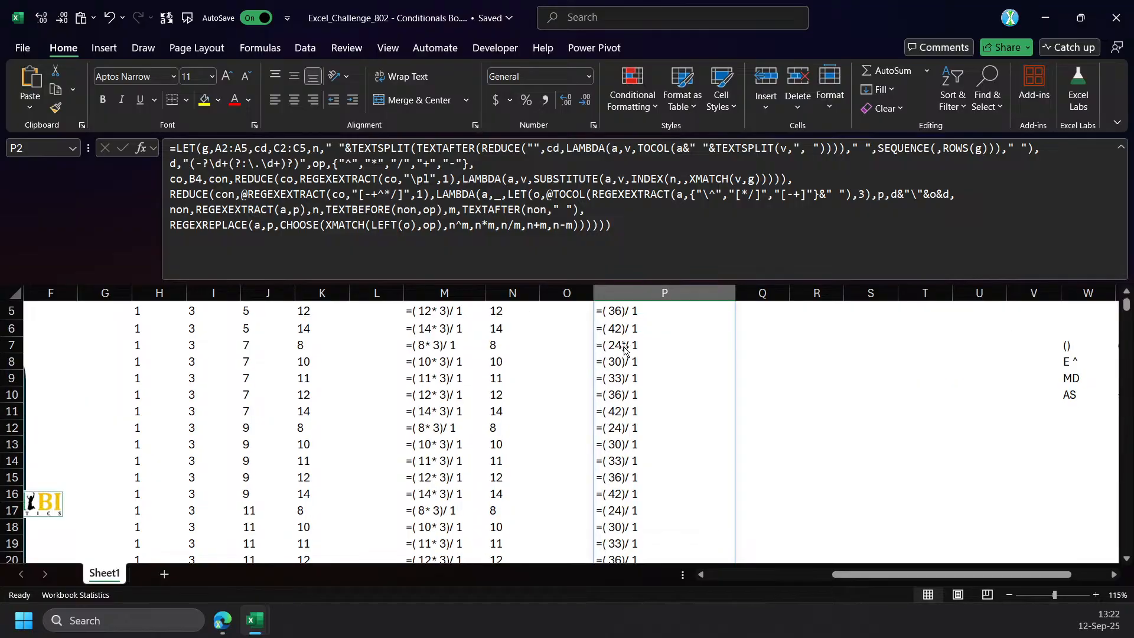
scroll(625, 352, "up", 2)
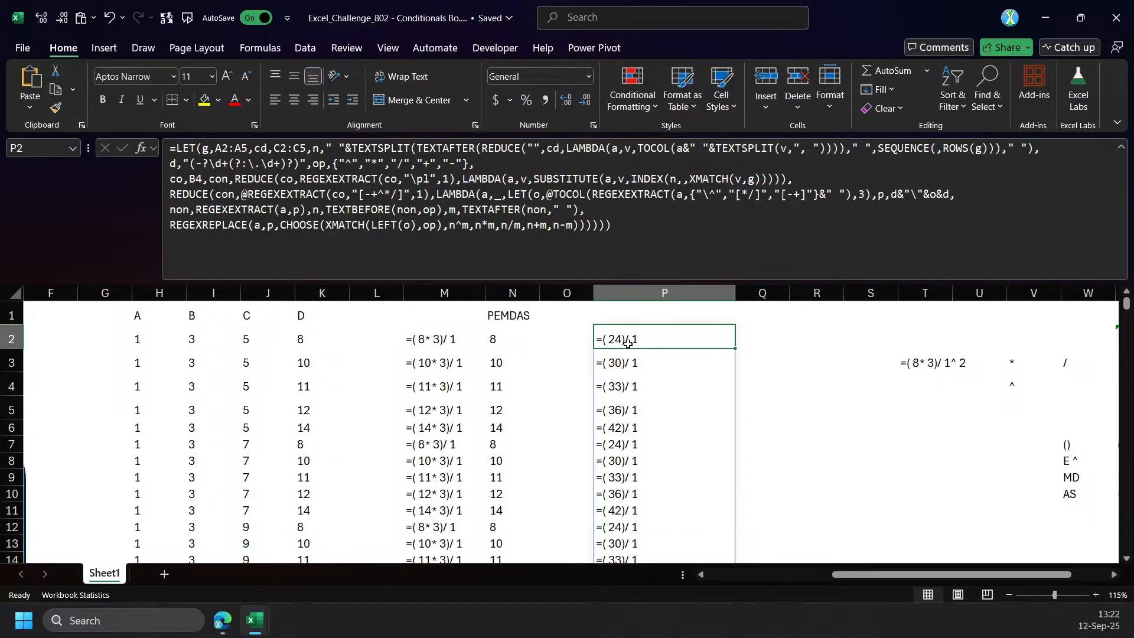
left_click(173, 231)
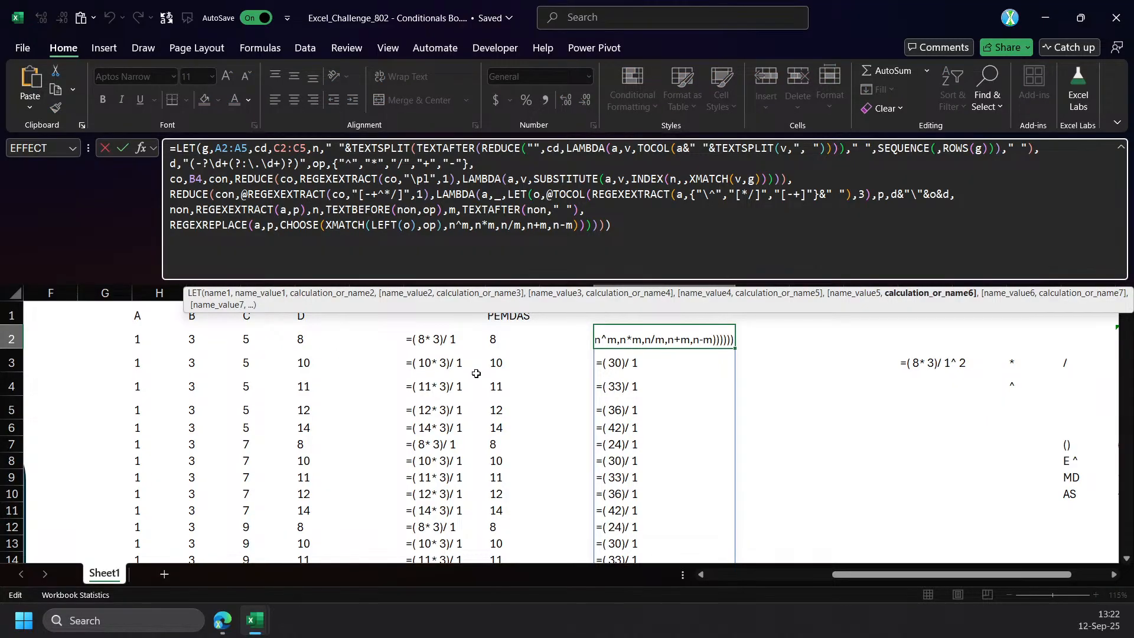
type("Re")
key("Down")
key("Down")
key("Tab")
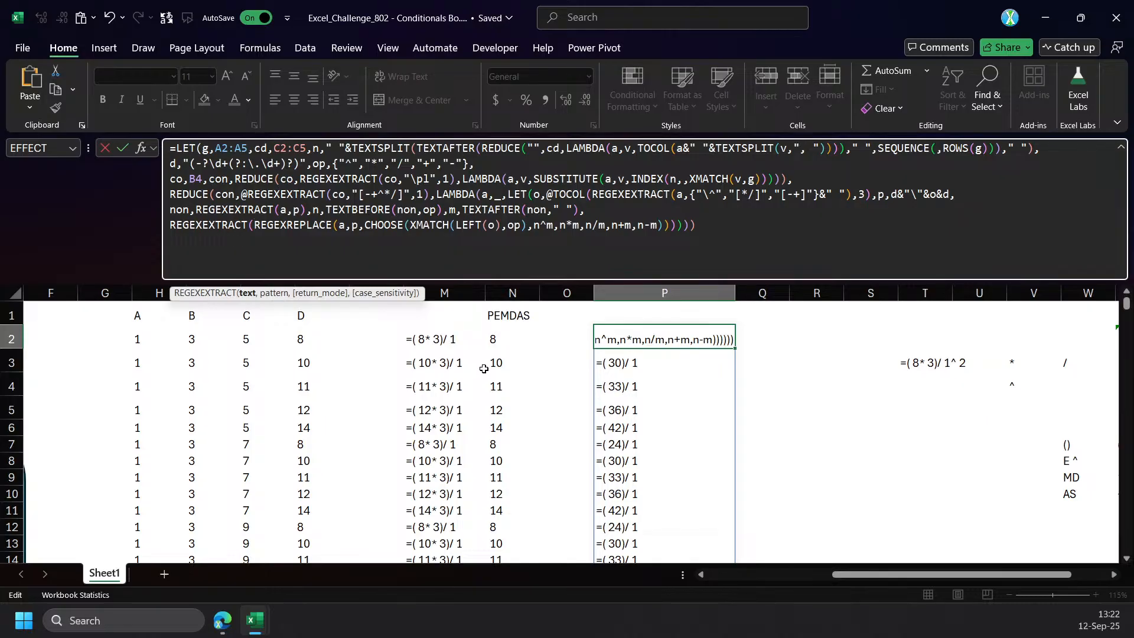
left_click(248, 297)
left_click(670, 228)
key("Escape")
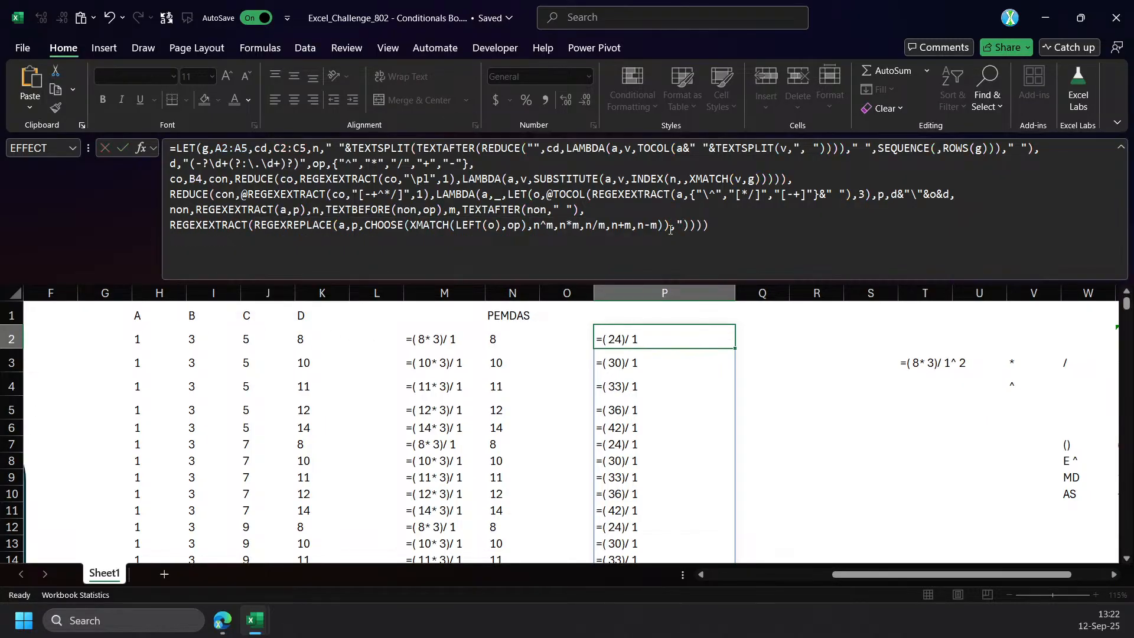
Set REGEXREPLACE's occurrence argument to 1 after the CHOOSE replacement and commit the P2 formula.
left_click(281, 229)
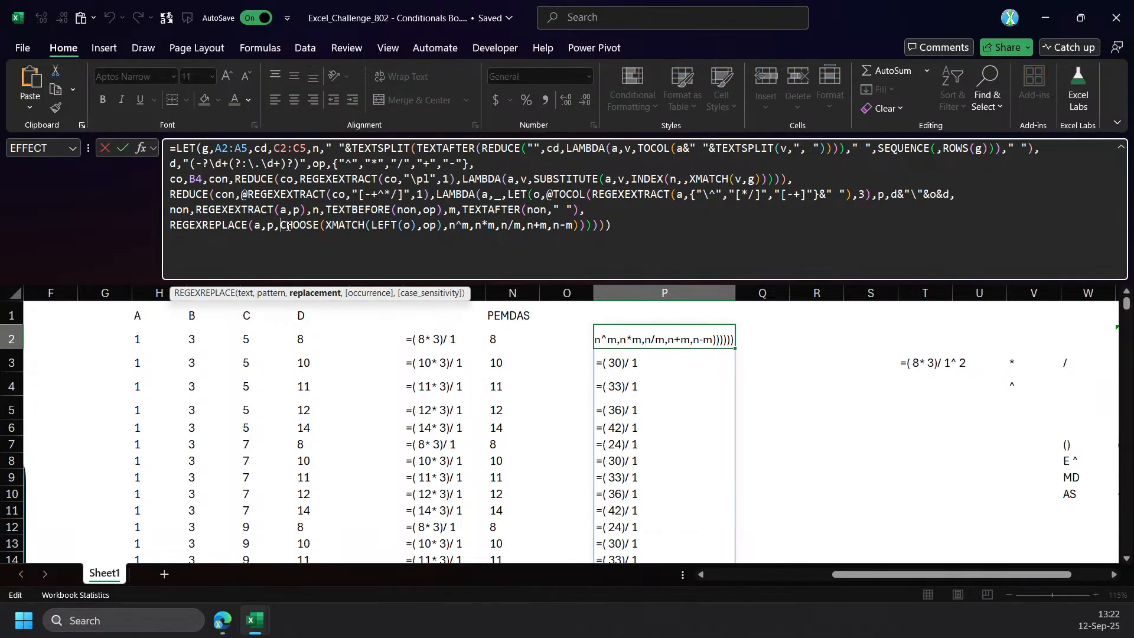
left_click(302, 294)
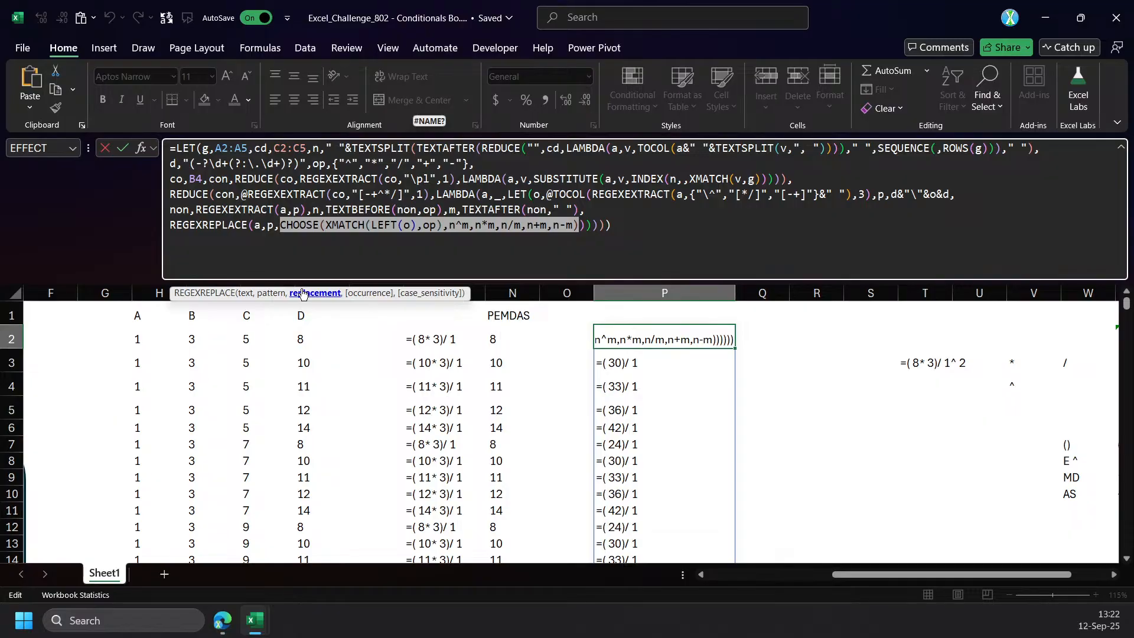
left_click(582, 229)
type(",1")
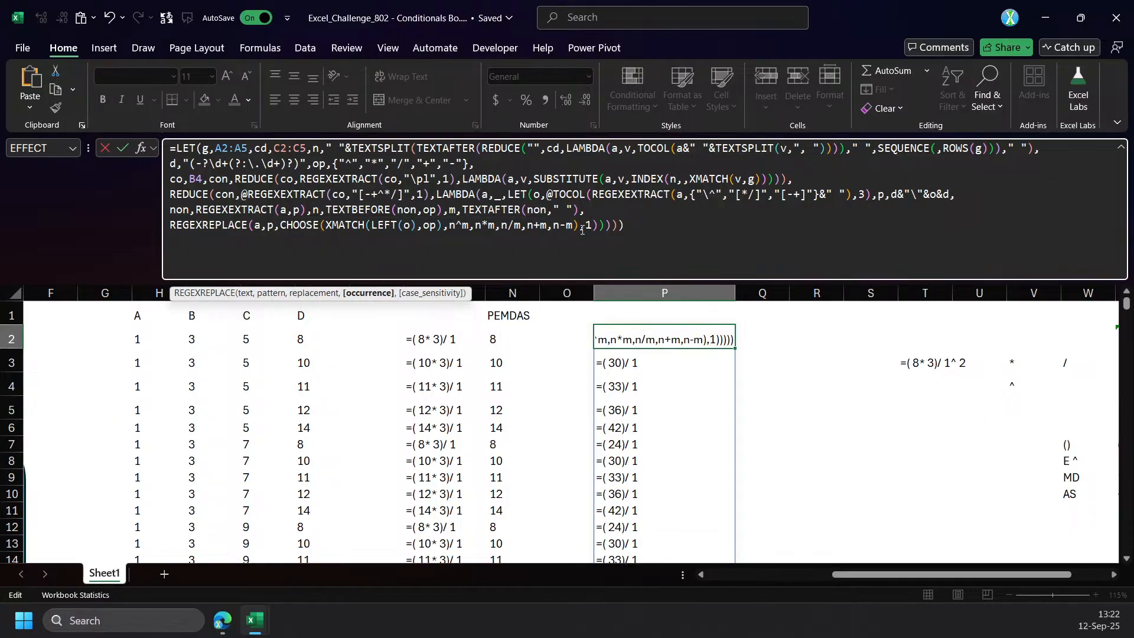
key("ctrl+Return")
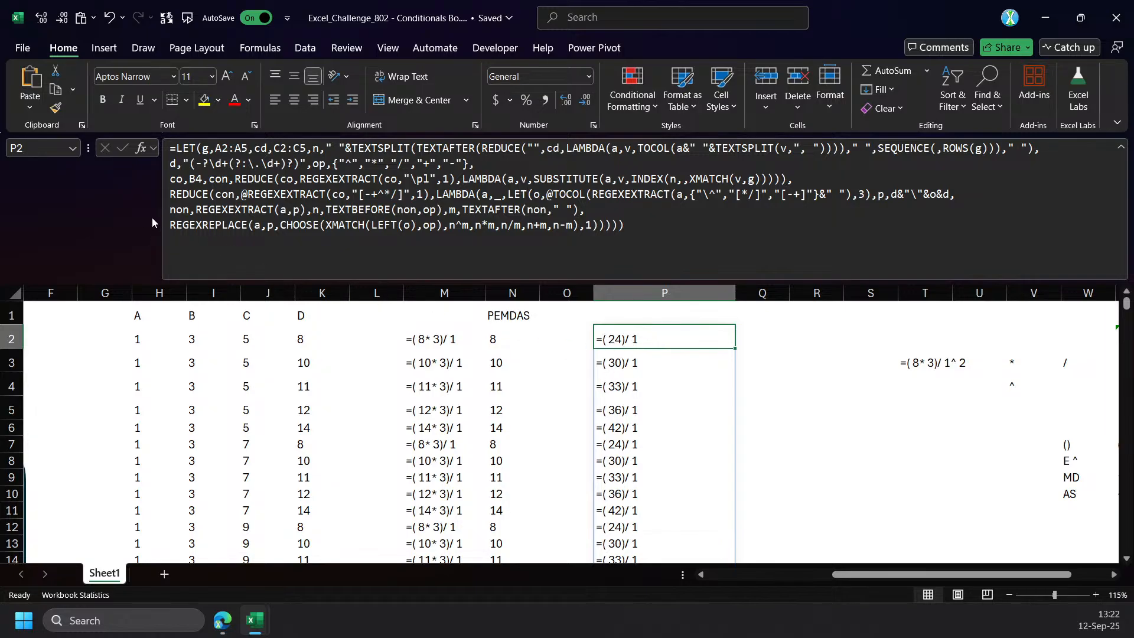
Wrap the final REGEXREPLACE call of the P2 formula in an outer REGEXREPLACE as its text argument.
left_click(171, 224)
double_click(179, 225)
key("ctrl+c")
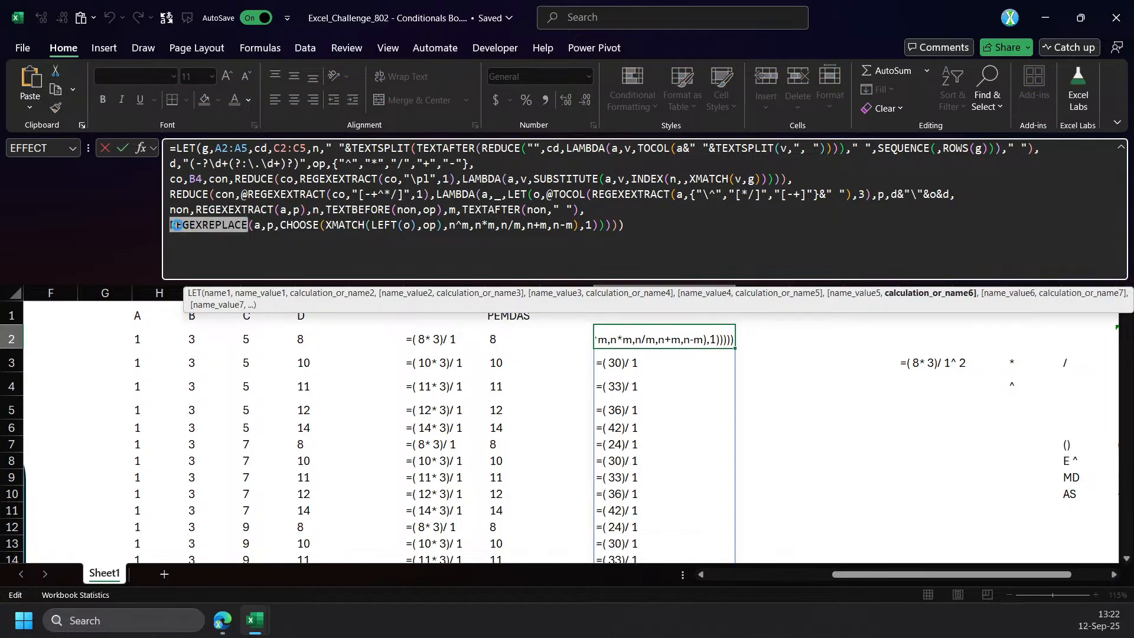
left_click(169, 227)
key("ctrl+v")
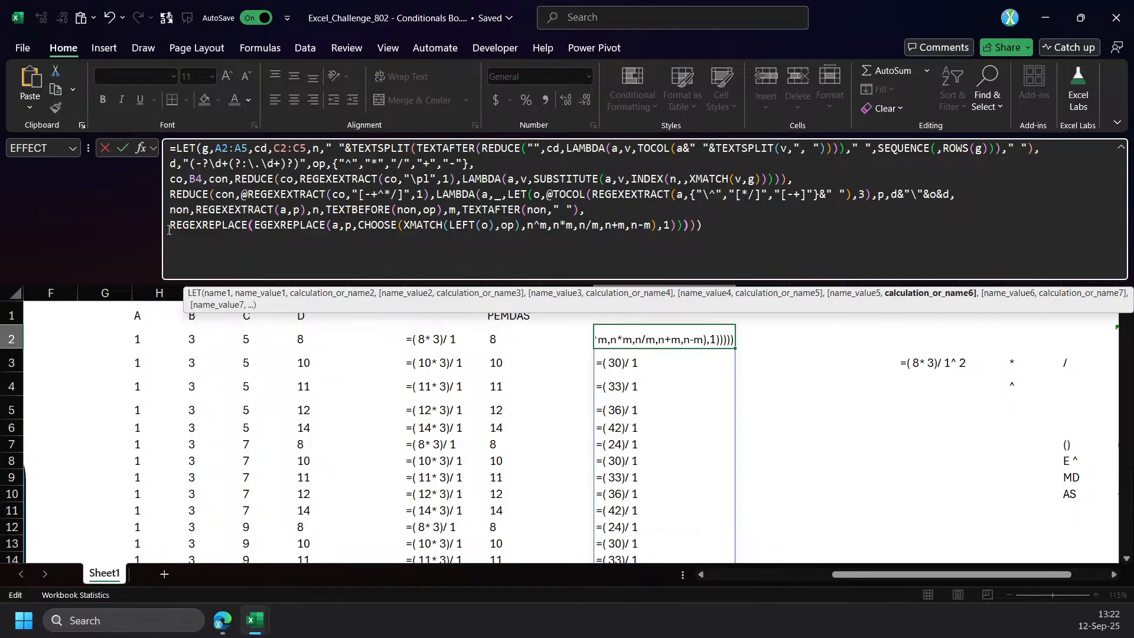
type("(")
left_click(251, 299)
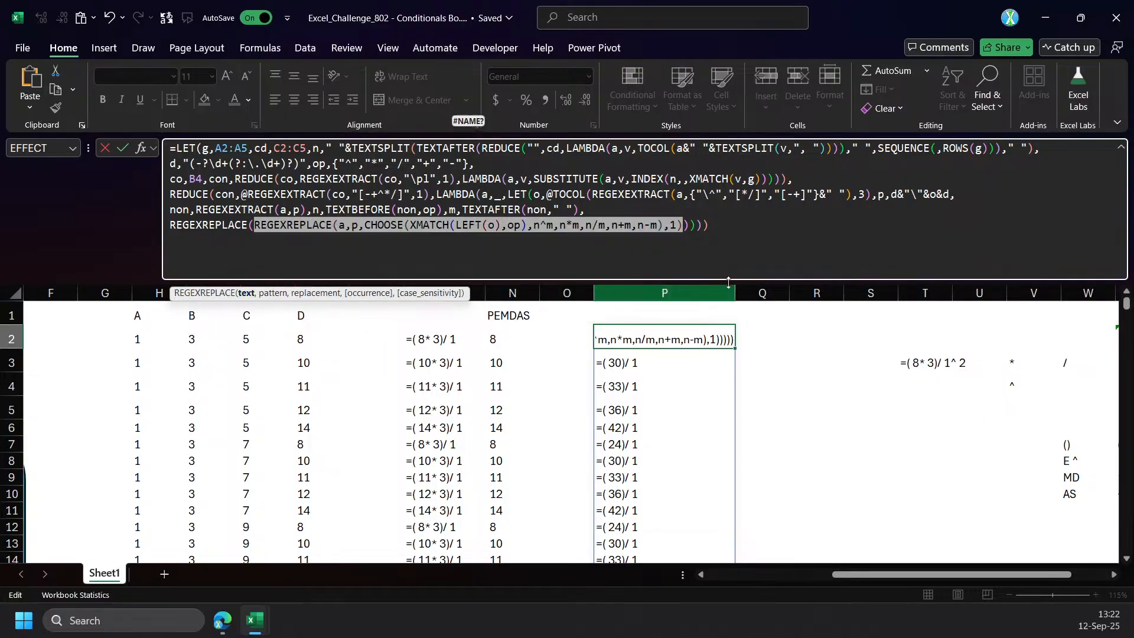
left_click(686, 225)
Enter "\( "&d&"\)" as the outer REGEXREPLACE's pattern to match a number enclosed in parentheses.
type(",\"\\(")
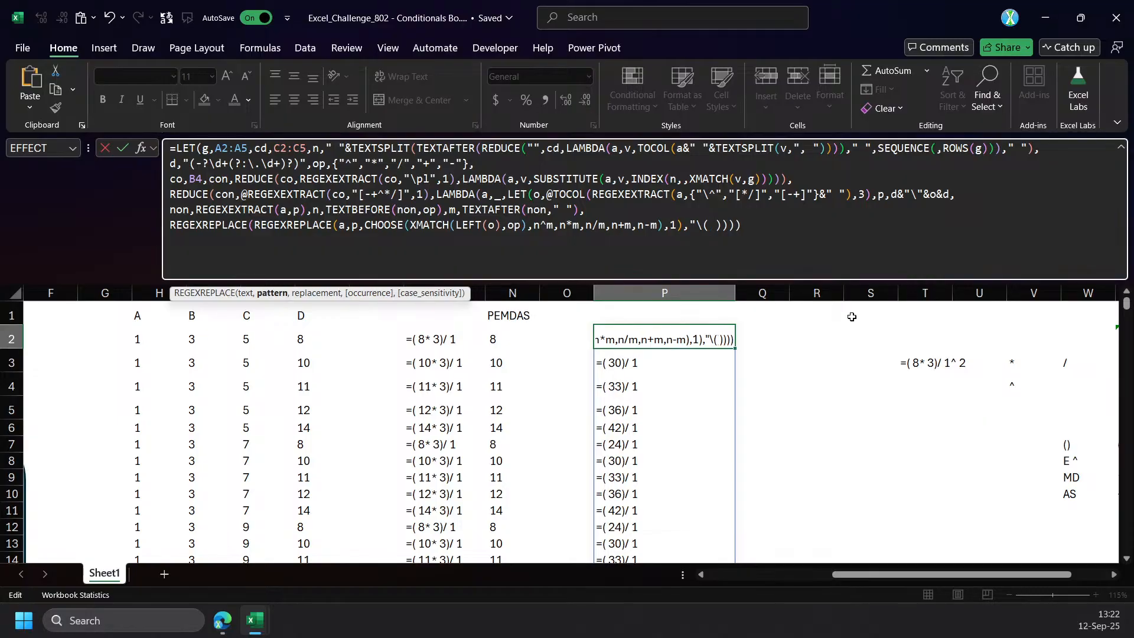
type(" \\")
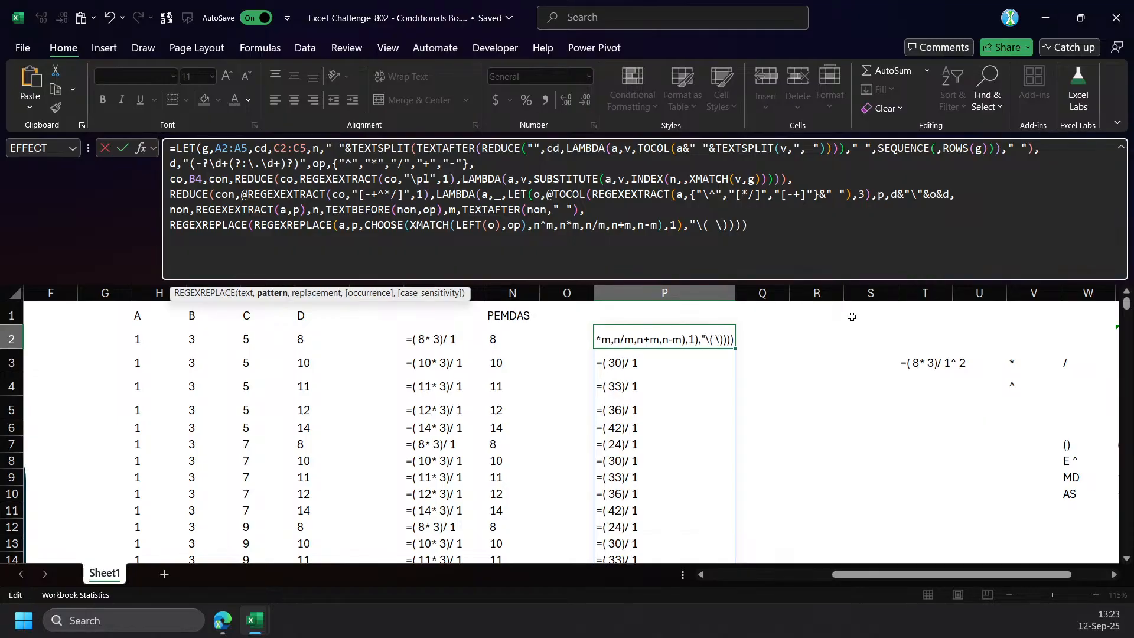
key("BackSpace")
type("\"")
type("&d")
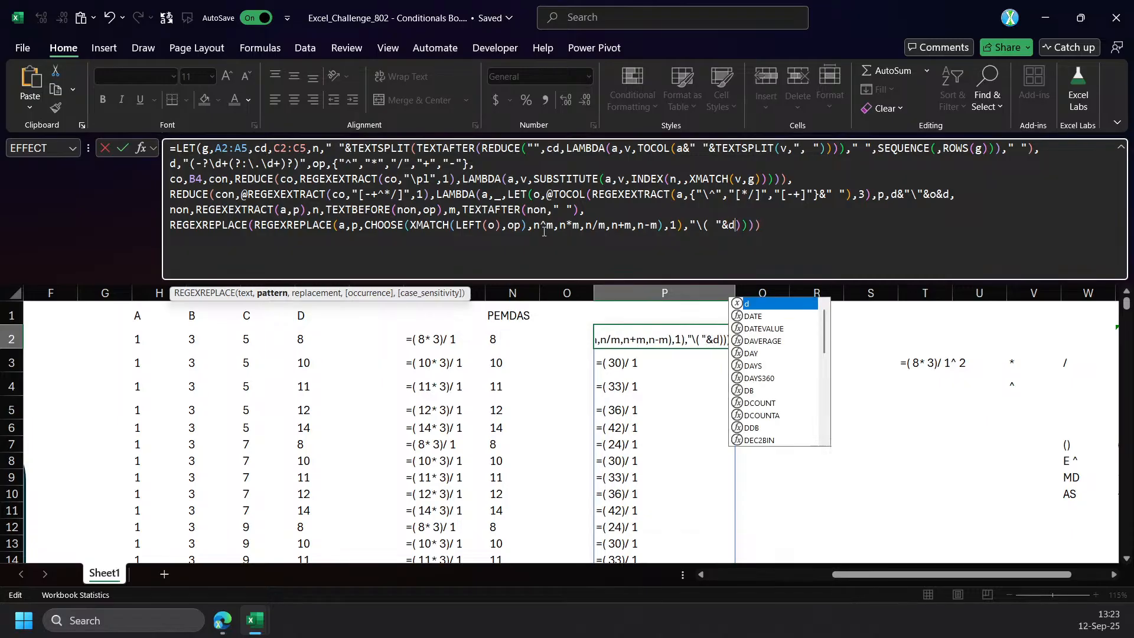
type("&\"")
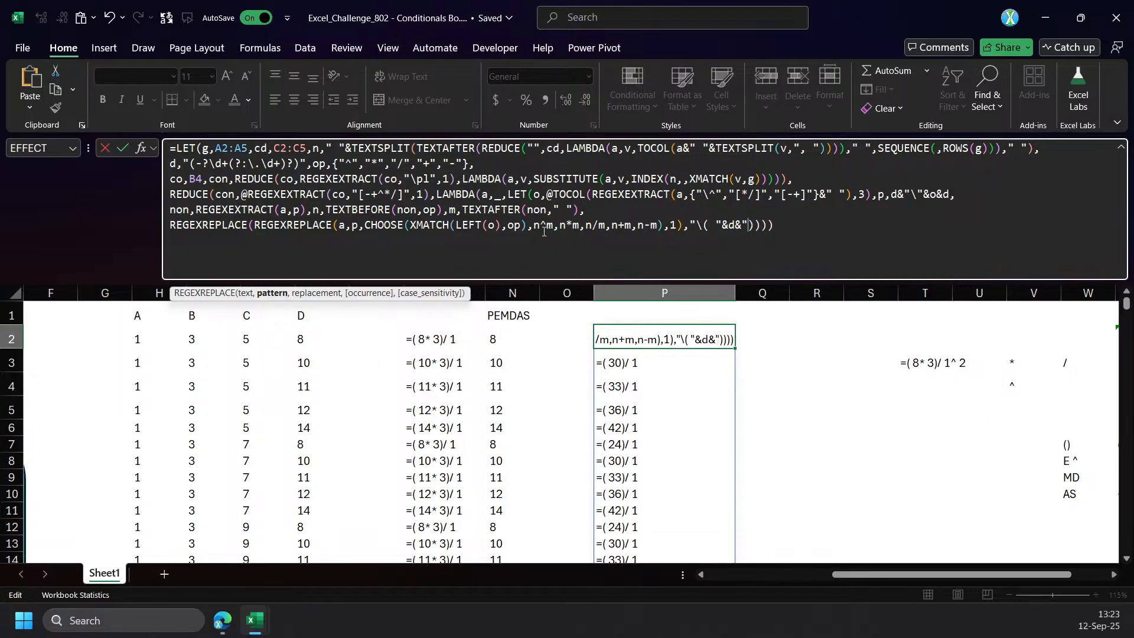
type("\\")
type(")")
type("\",\"")
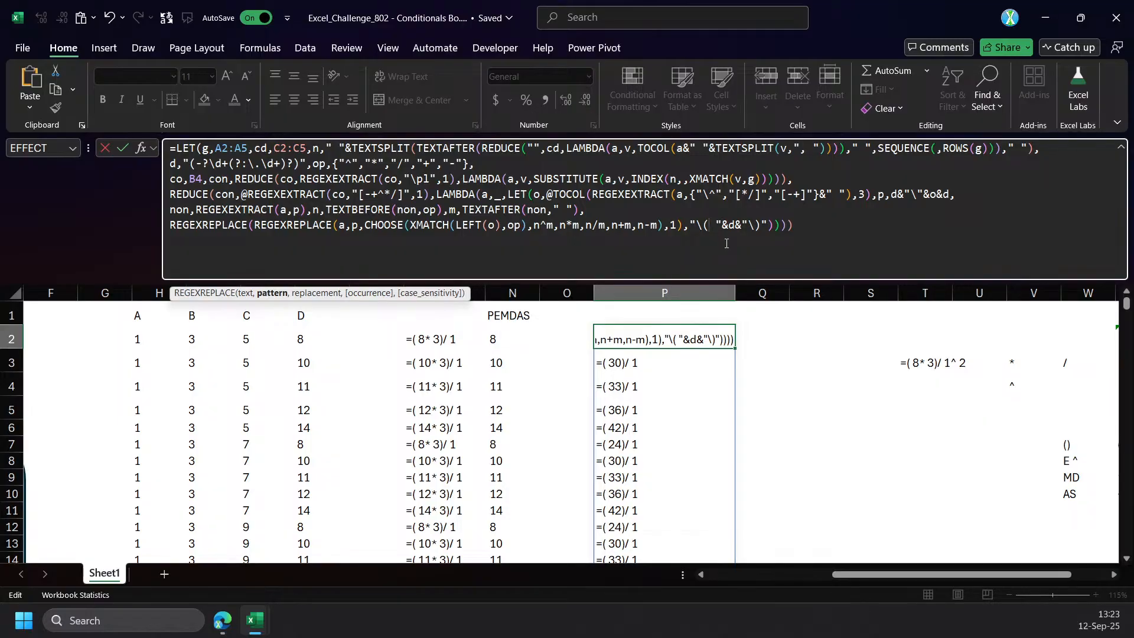
Capture the spaced number inside the escaped parentheses as a group in the outer REGEXREPLACE's pattern and set its replacement to "$1".
type("(")
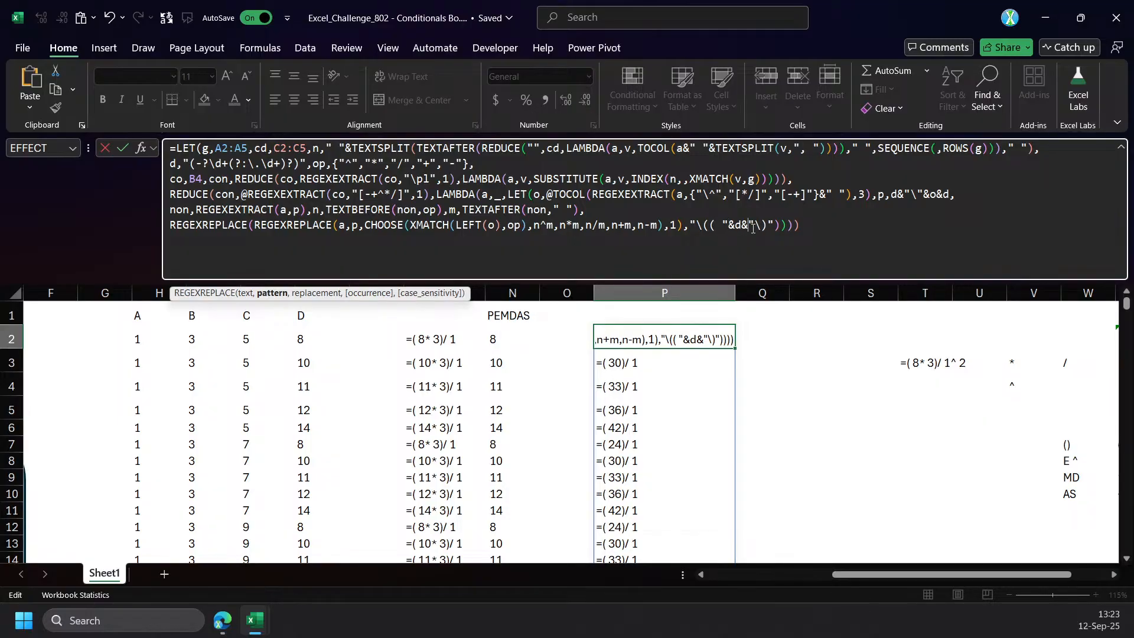
type(")")
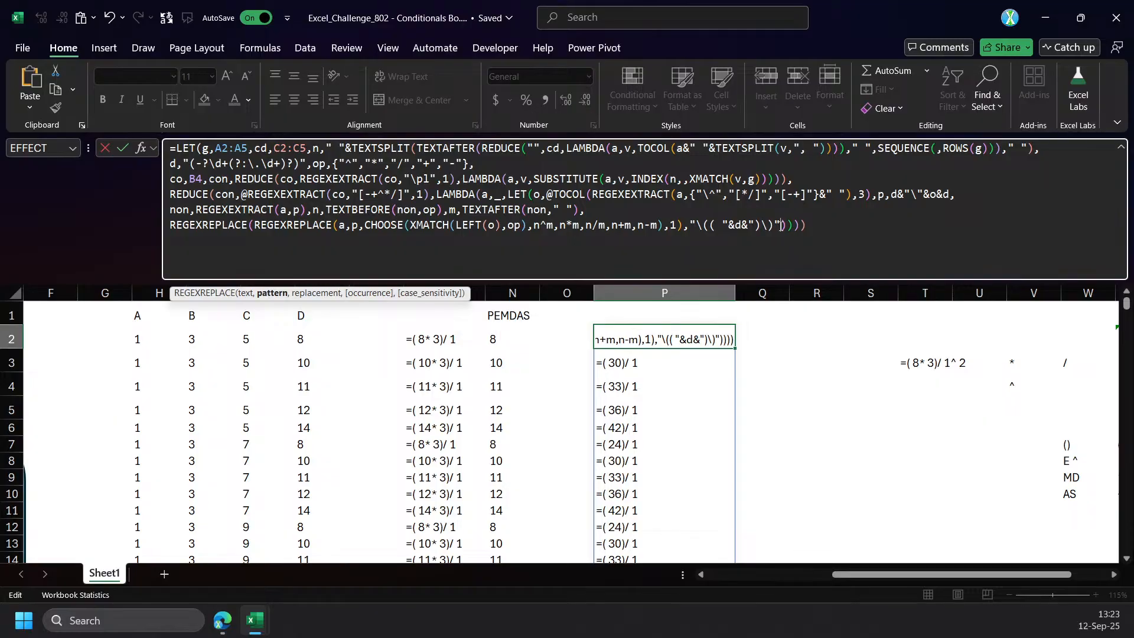
type(",\"")
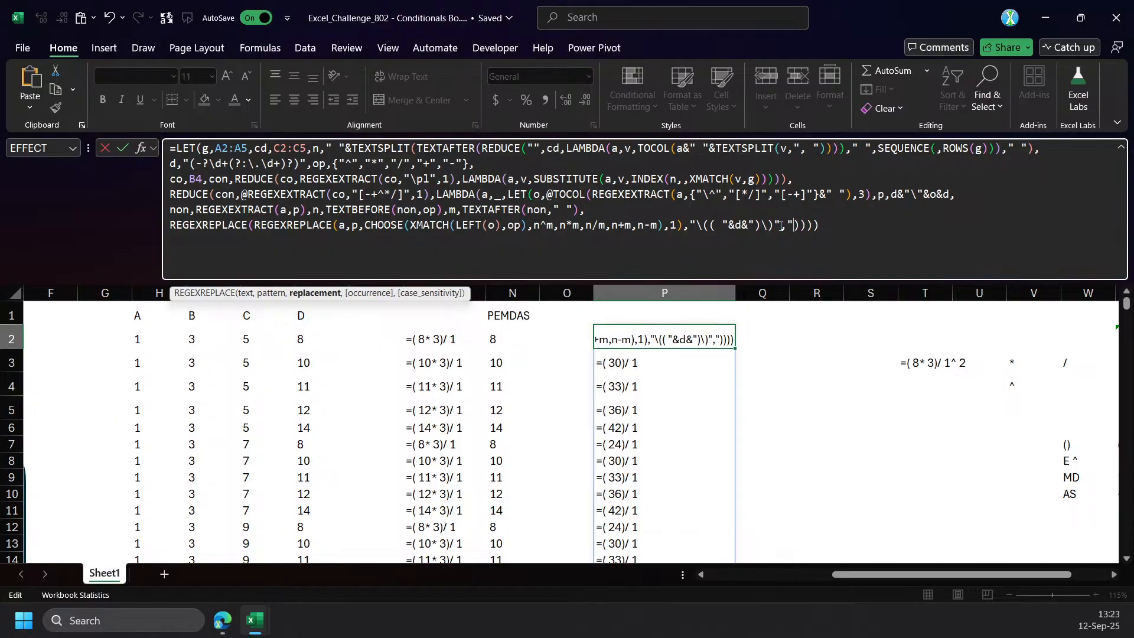
left_click_drag(755, 226, 704, 226)
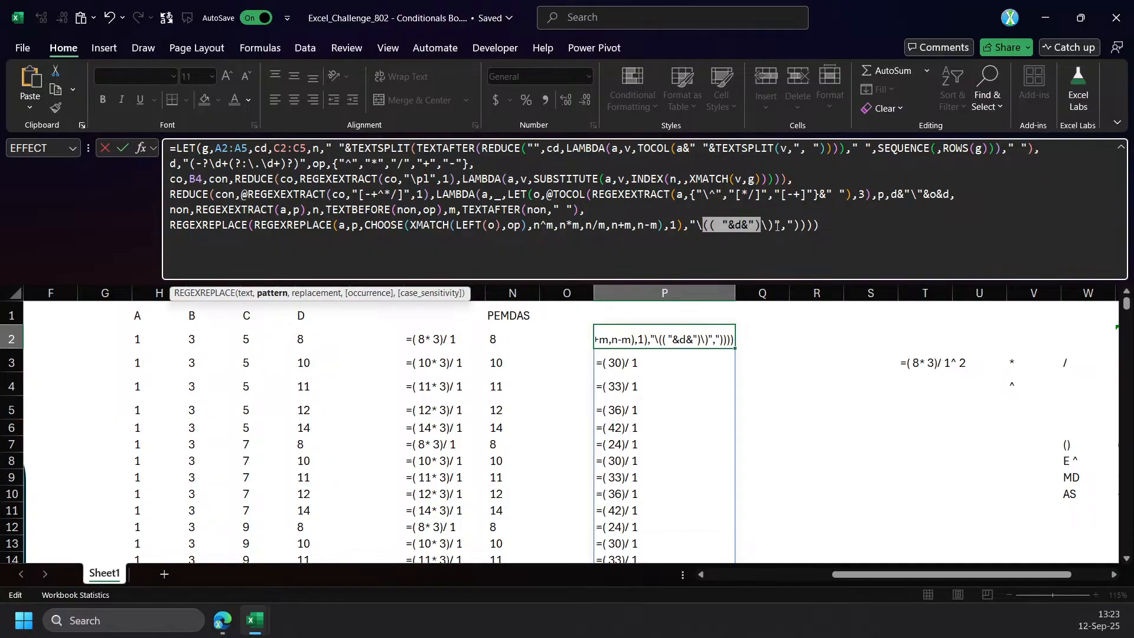
left_click(796, 225)
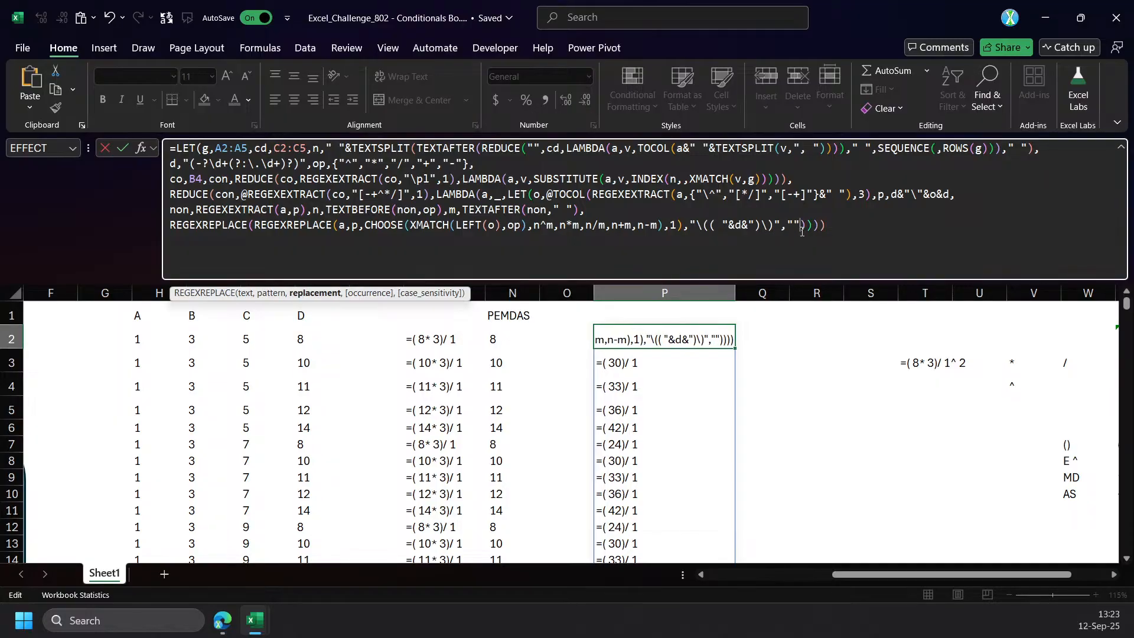
type("$1")
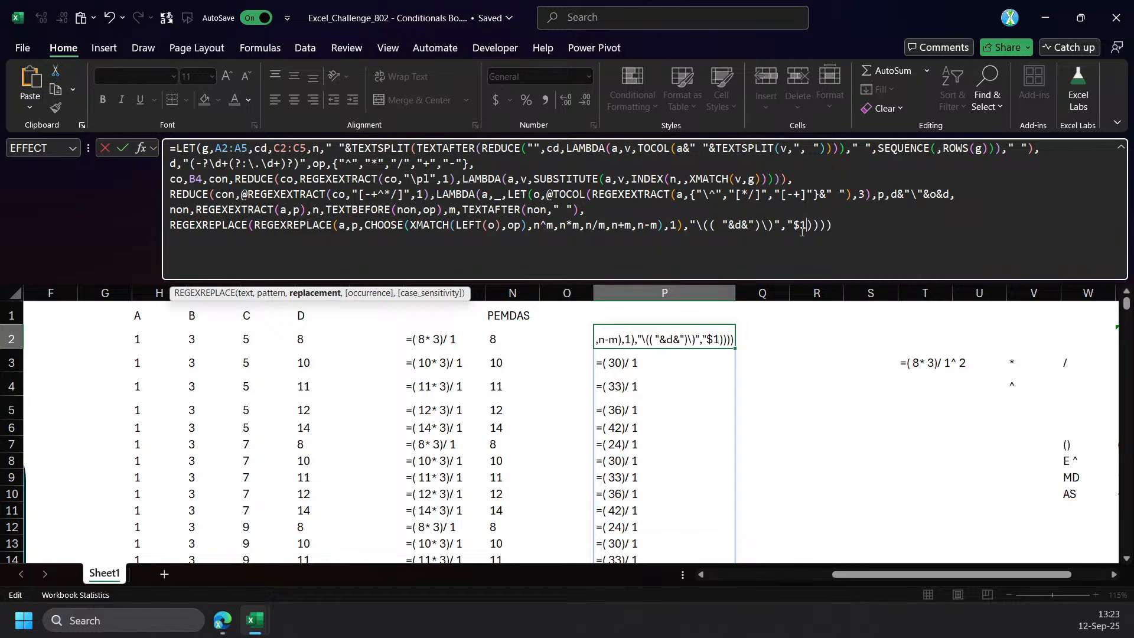
type("\"))")
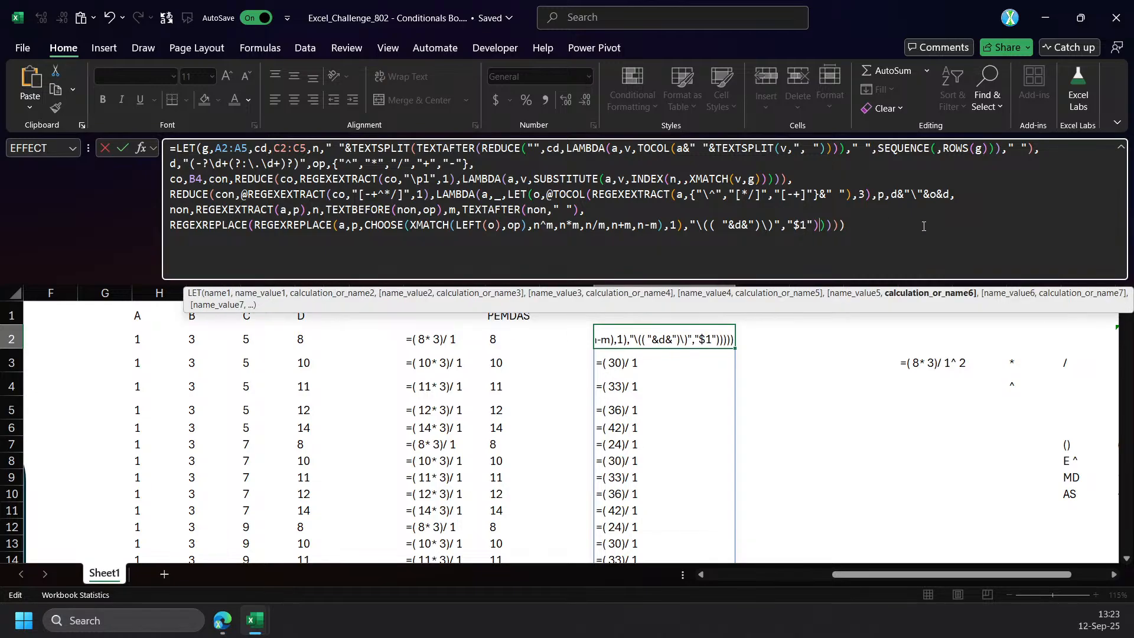
Transfer the edited formula to cell Q2 without committing the changes in P2, compare both cells, and save the workbook.
left_click_drag(911, 225, 64, 42)
key("Escape")
left_click(757, 341)
left_click(610, 223)
key("ctrl+v")
key("Return")
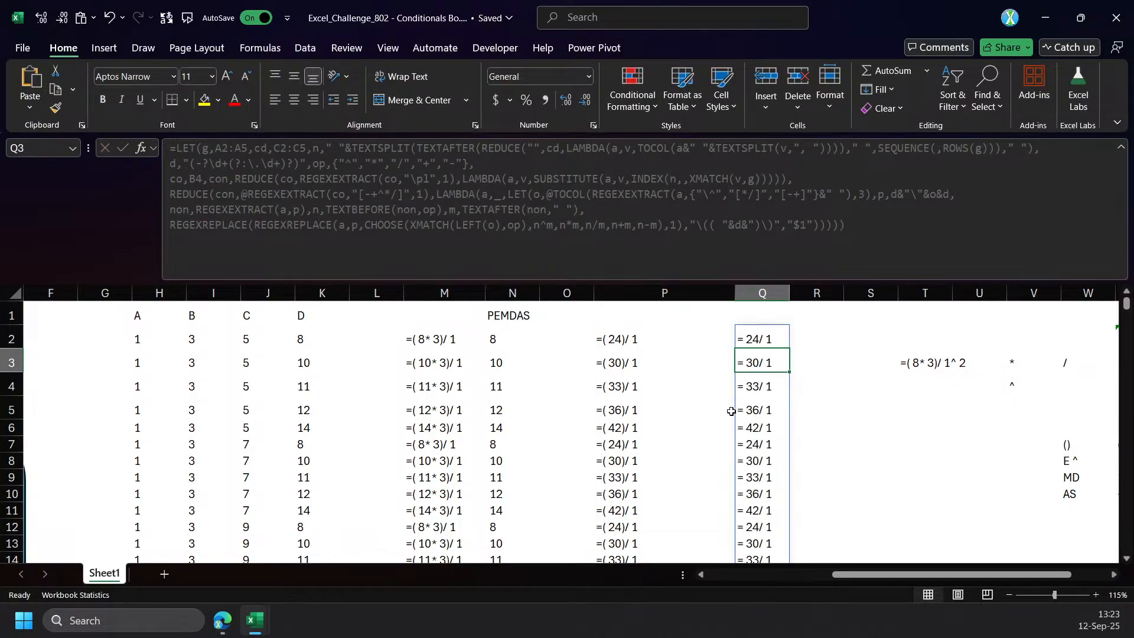
key("Up")
left_click(618, 339)
left_click(750, 346)
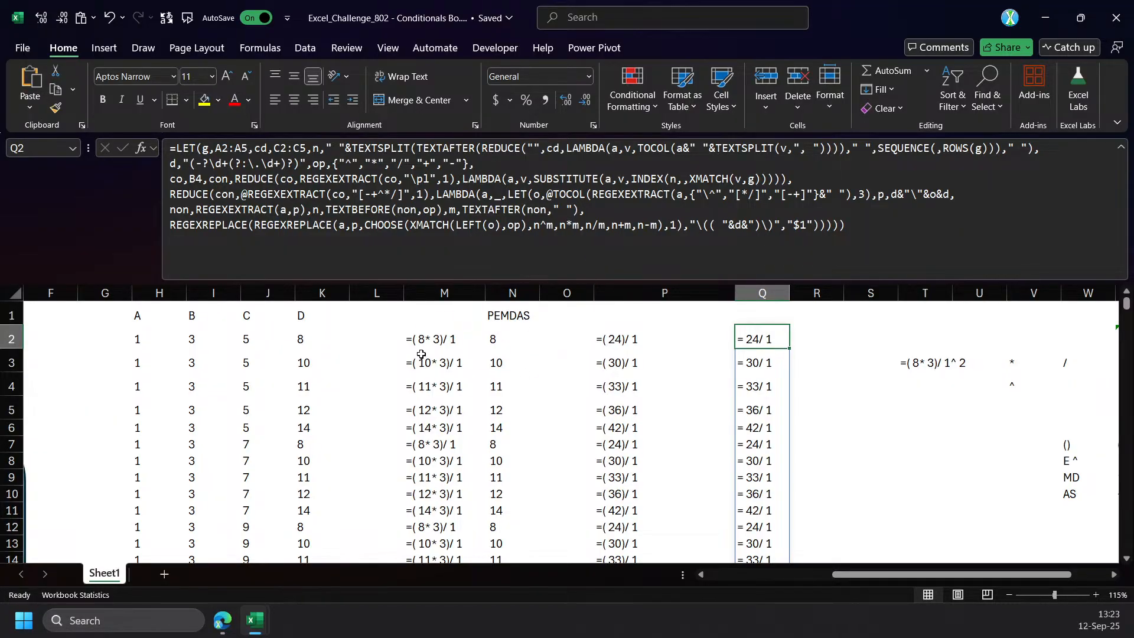
key("ctrl+s")
Copy the full LET formula from Q2 into cell R2.
left_click(623, 233)
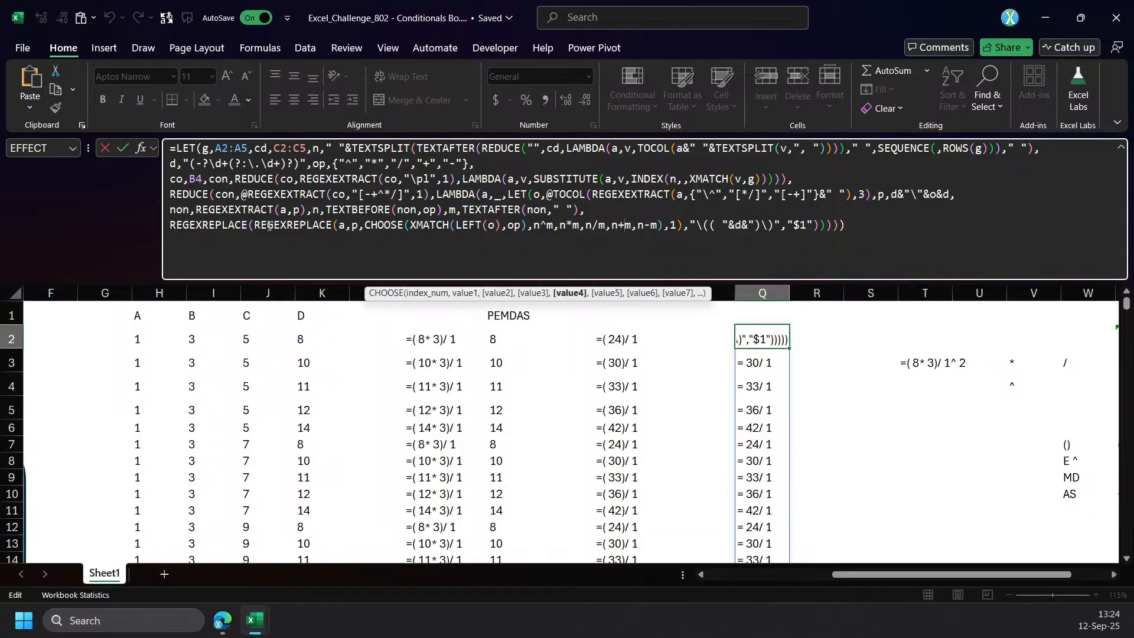
key("ctrl+a")
key("ctrl+c")
key("Escape")
left_click(798, 331)
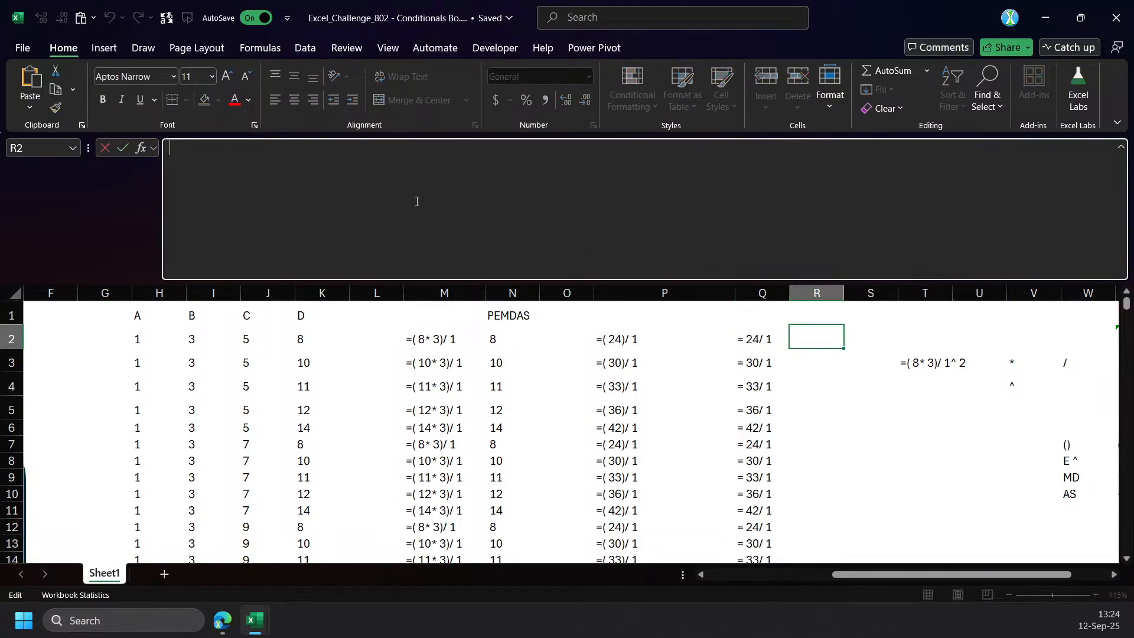
left_click(423, 198)
key("ctrl+v")
Replace the outer REGEXREPLACE's text argument in the R2 formula with M2 and commit it.
left_click(272, 228)
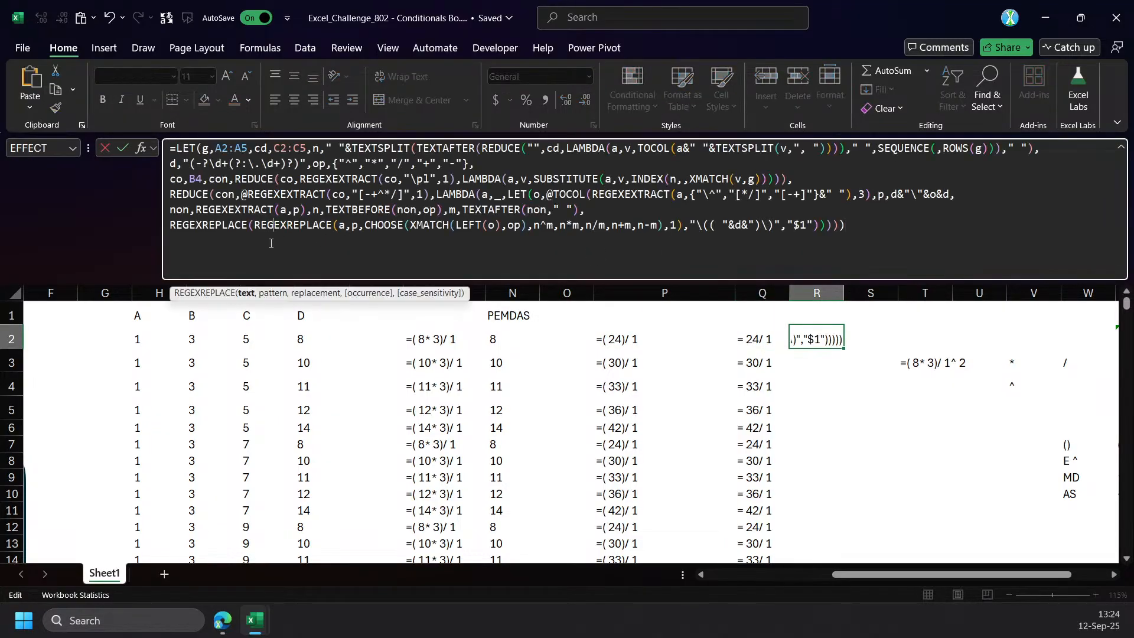
left_click(245, 294)
left_click(441, 341)
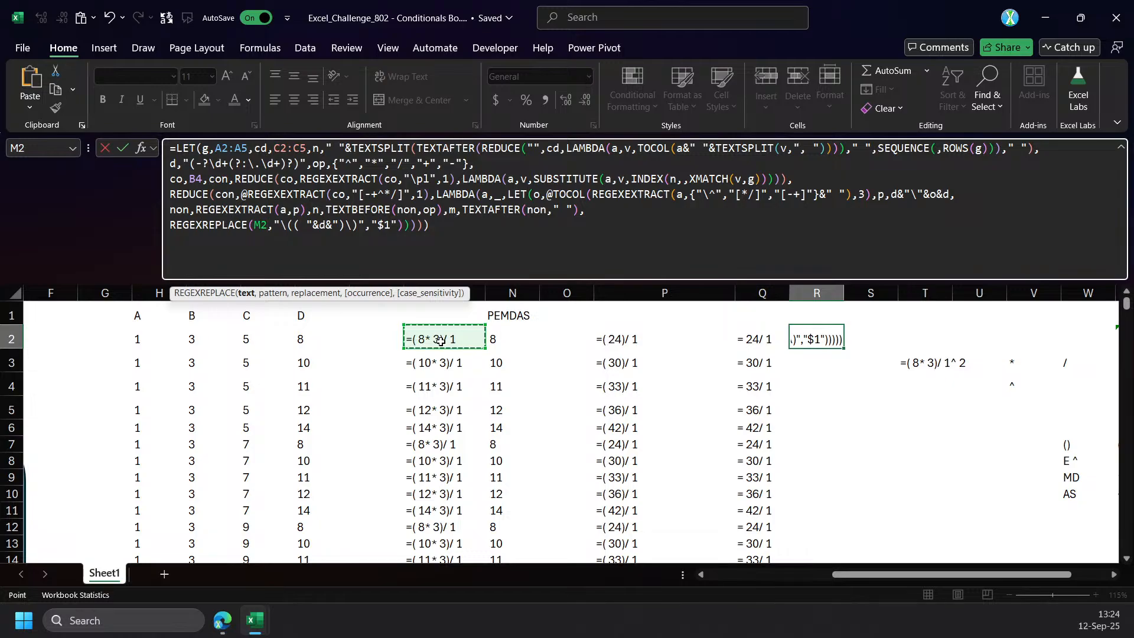
key("Return")
left_click(811, 345)
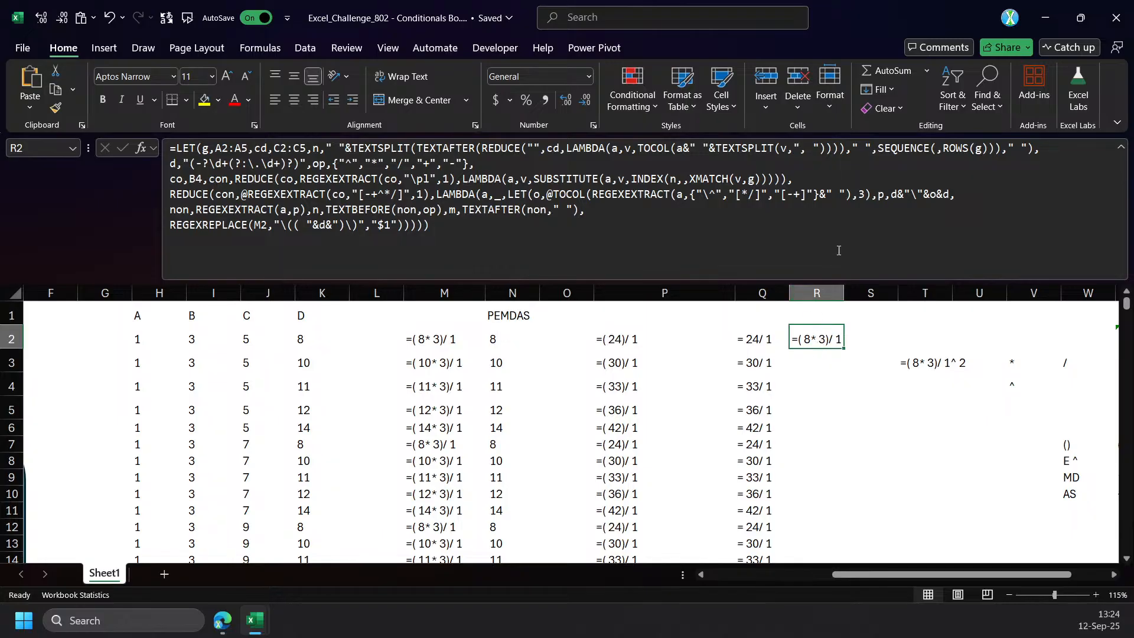
Try P2 as the REGEXREPLACE text argument in the R2 formula, and clear the test cell R2.
left_click(717, 248)
double_click(261, 225)
left_click(608, 341)
key("Return")
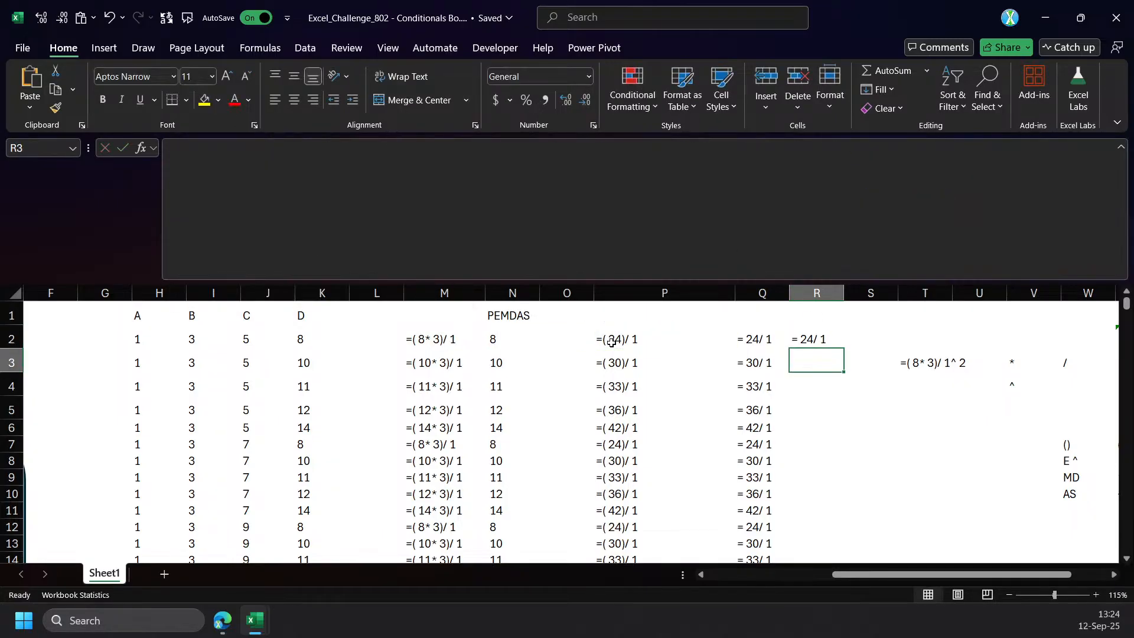
left_click(808, 337)
key("Delete")
Remove the @ before REGEXEXTRACT in REDUCE's array argument in Q2, commit the formula, and review column Q.
left_click(750, 340)
left_click(537, 250)
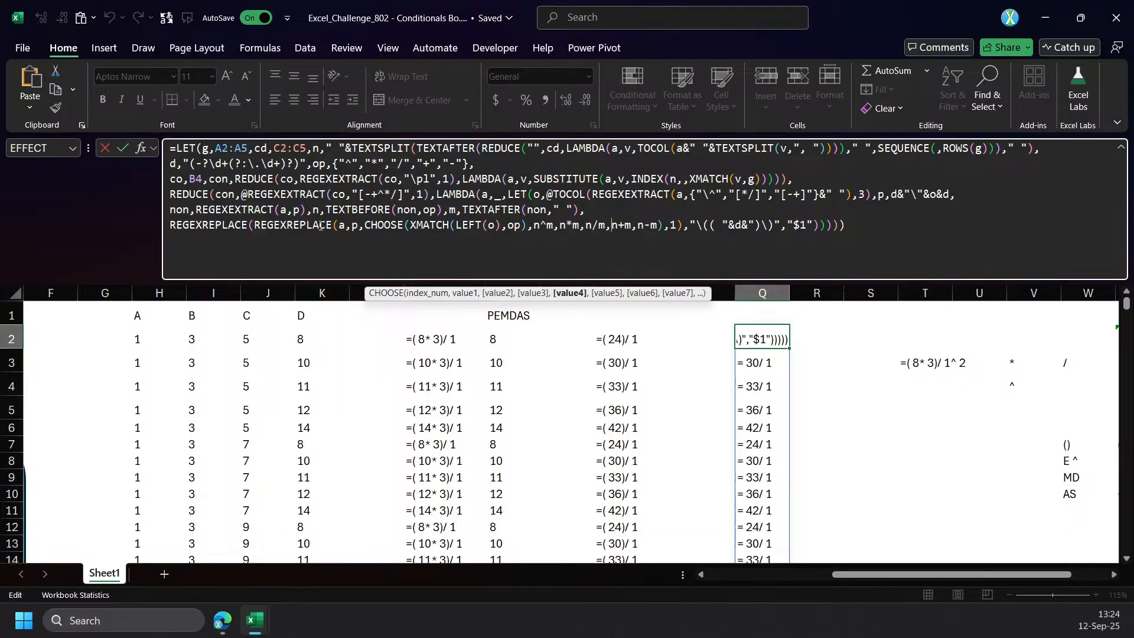
left_click(250, 197)
key("BackSpace")
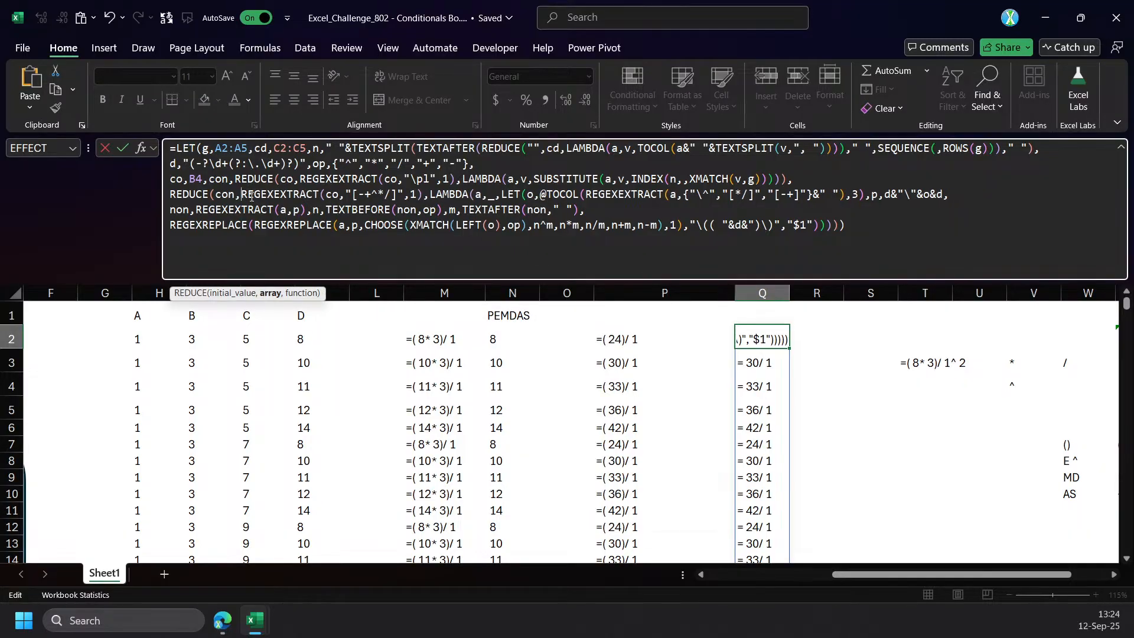
left_click(272, 293)
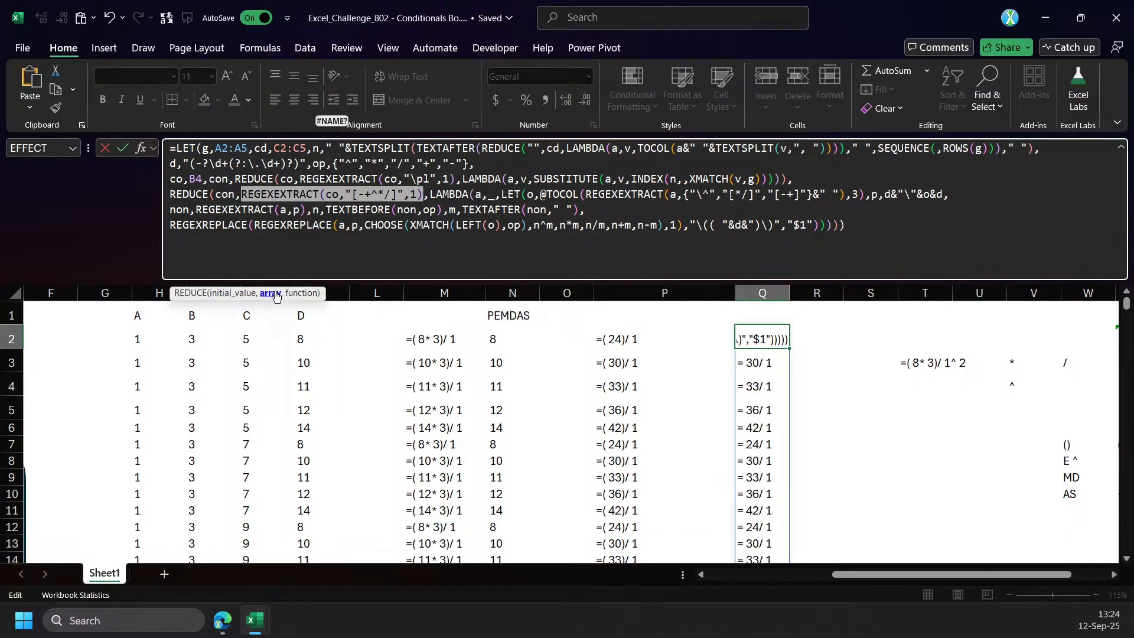
key("Return")
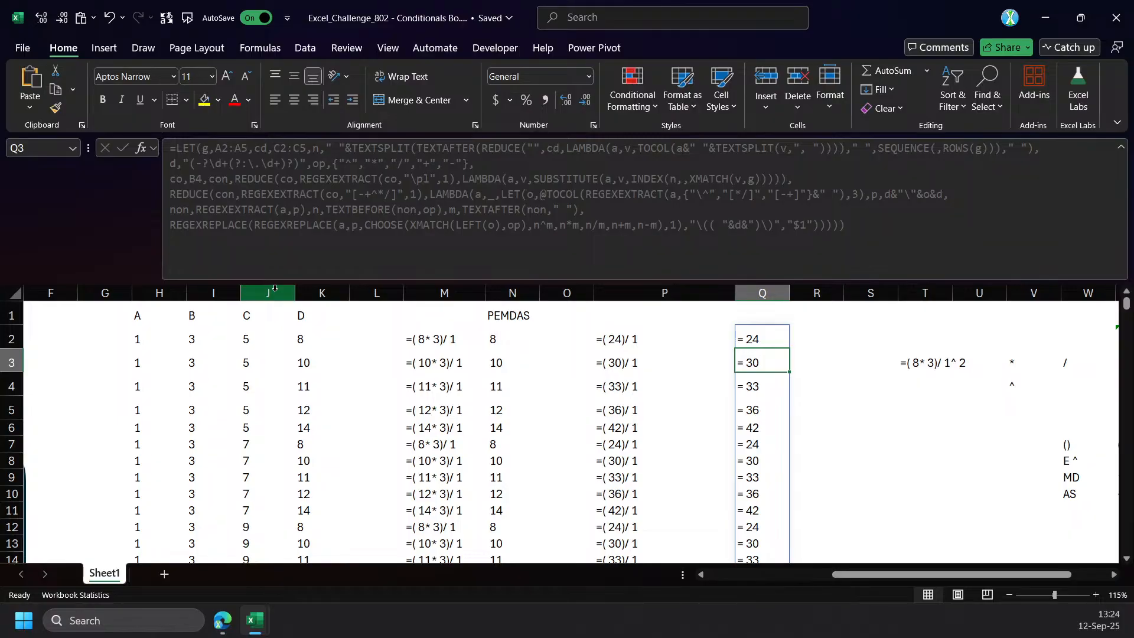
key("Up")
scroll(779, 349, "down", 3)
scroll(782, 375, "up", 3)
scroll(767, 391, "down", 4)
scroll(768, 393, "up", 4)
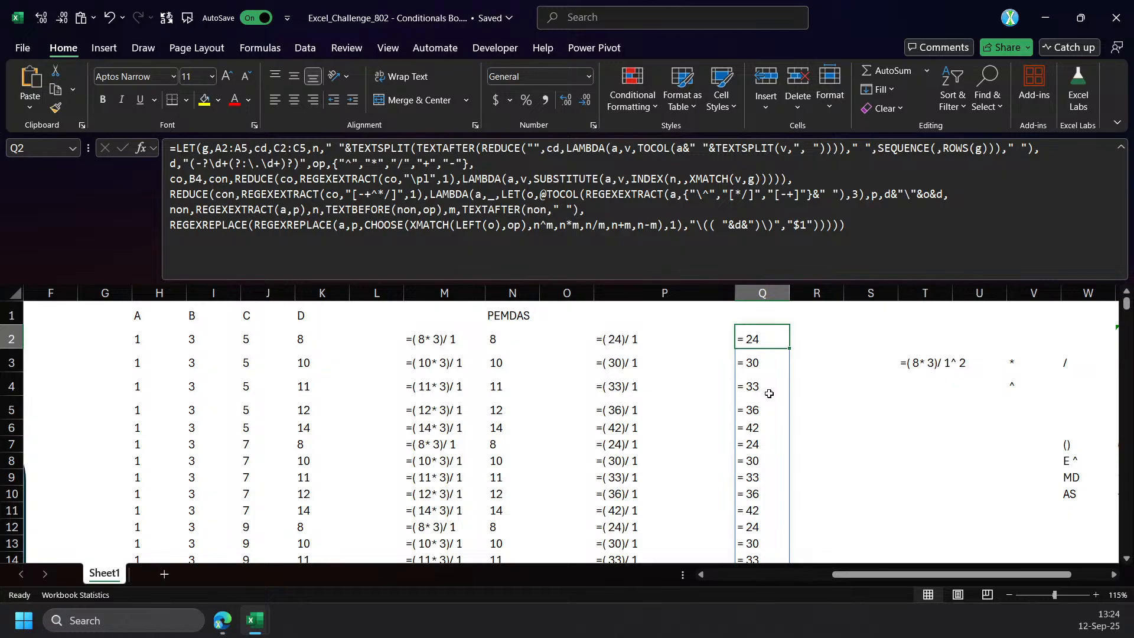
Examine which cells of the Group, Conditions and Candidates table the Q2 formula references.
left_click_drag(893, 577, 591, 550)
left_click(560, 225)
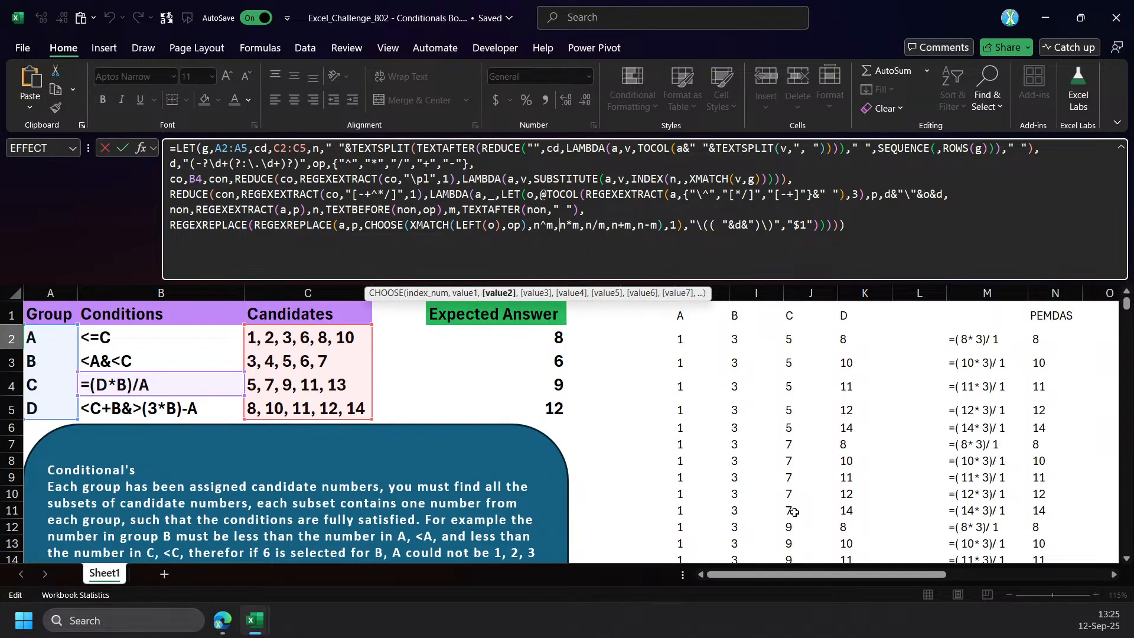
left_click_drag(862, 576, 976, 576)
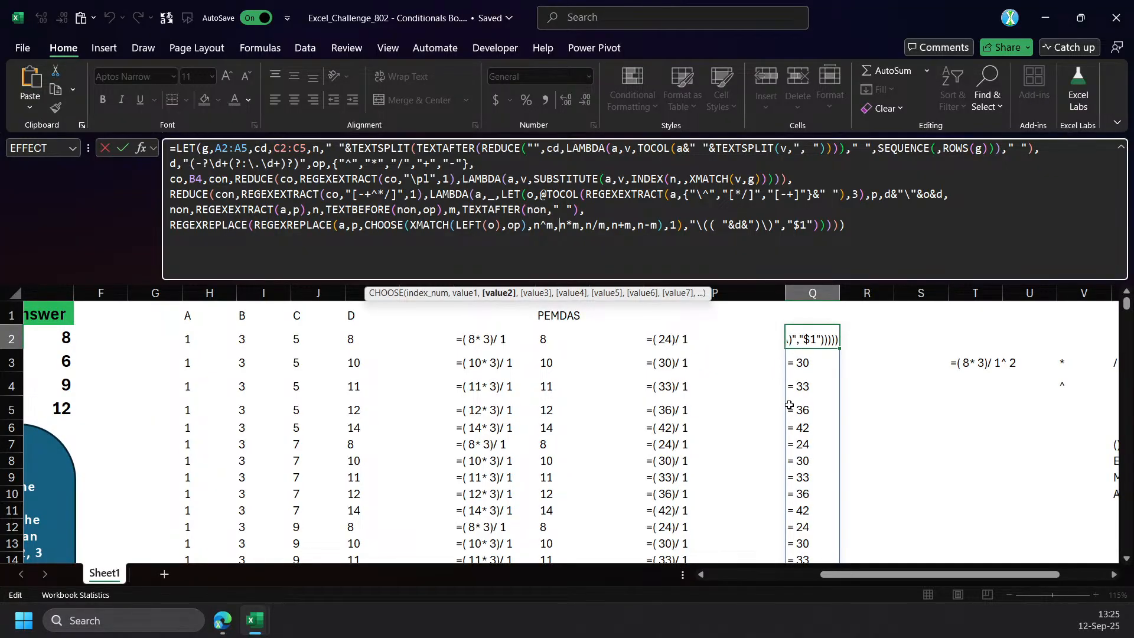
key("ctrl+Return")
Try shifting the co reference in the Q2 formula to A4, return it to B4, and commit the formula.
left_click_drag(907, 575, 736, 575)
left_click(632, 226)
left_click_drag(158, 374, 56, 387)
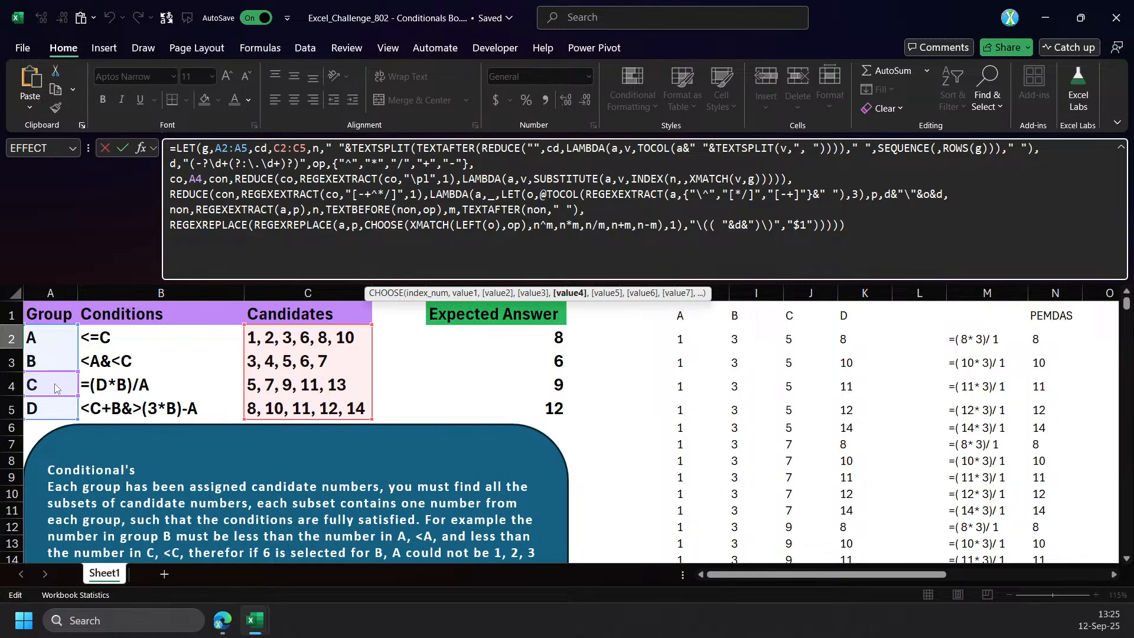
left_click_drag(55, 384, 120, 388)
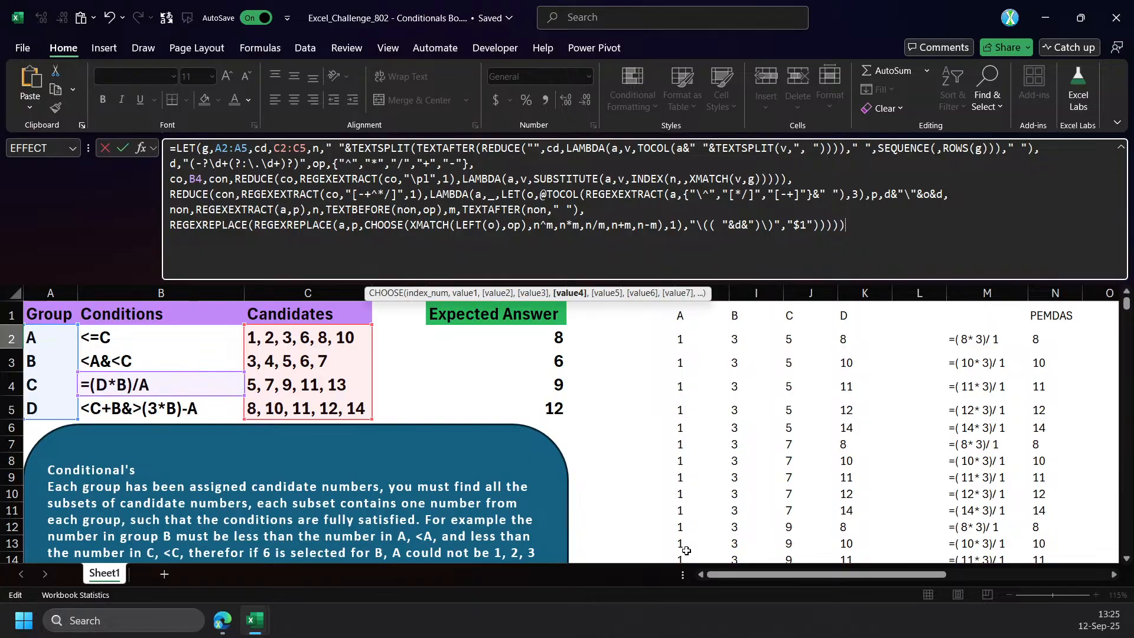
key("ctrl+Return")
Add a line break after the op definition in Q2's LET formula and define b there as A4.
left_click_drag(781, 575, 886, 574)
left_click(326, 225)
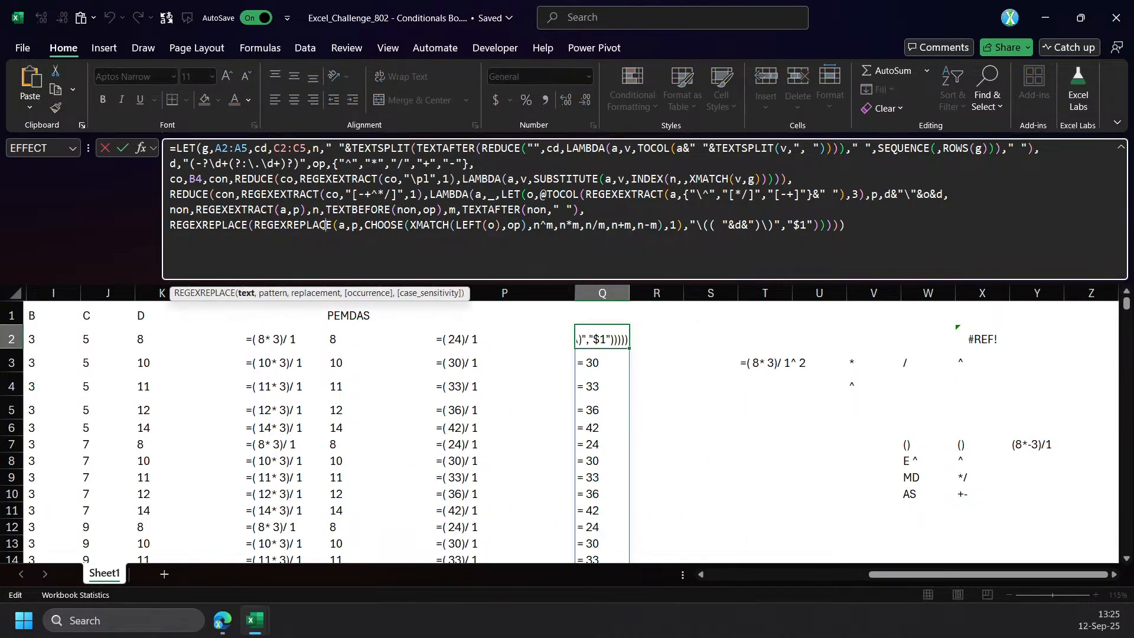
double_click(196, 179)
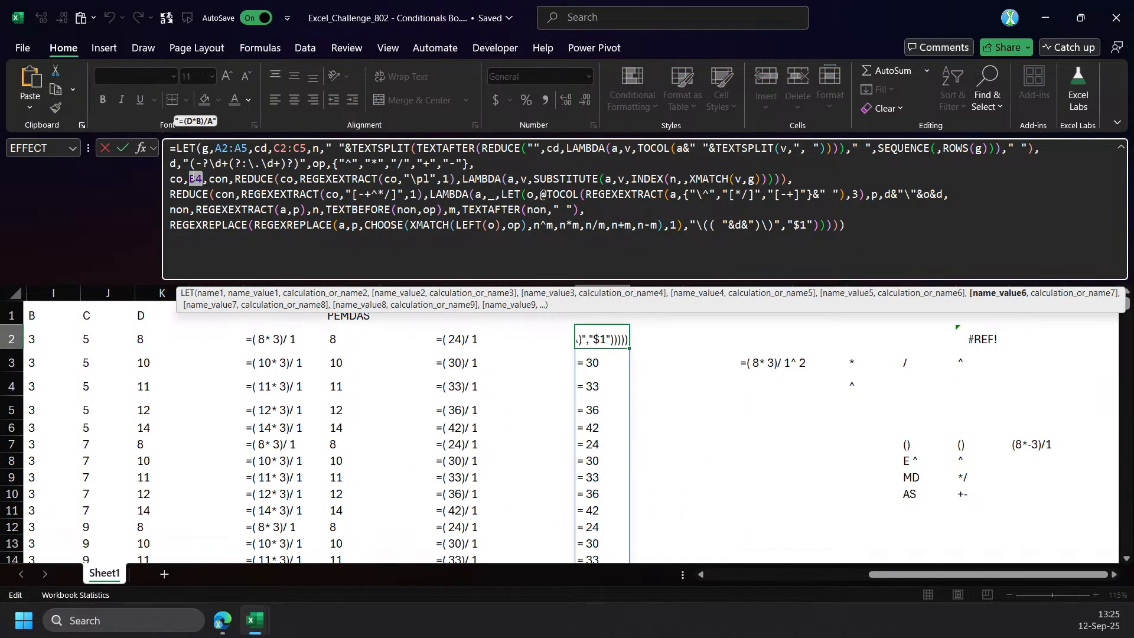
left_click_drag(987, 574, 826, 575)
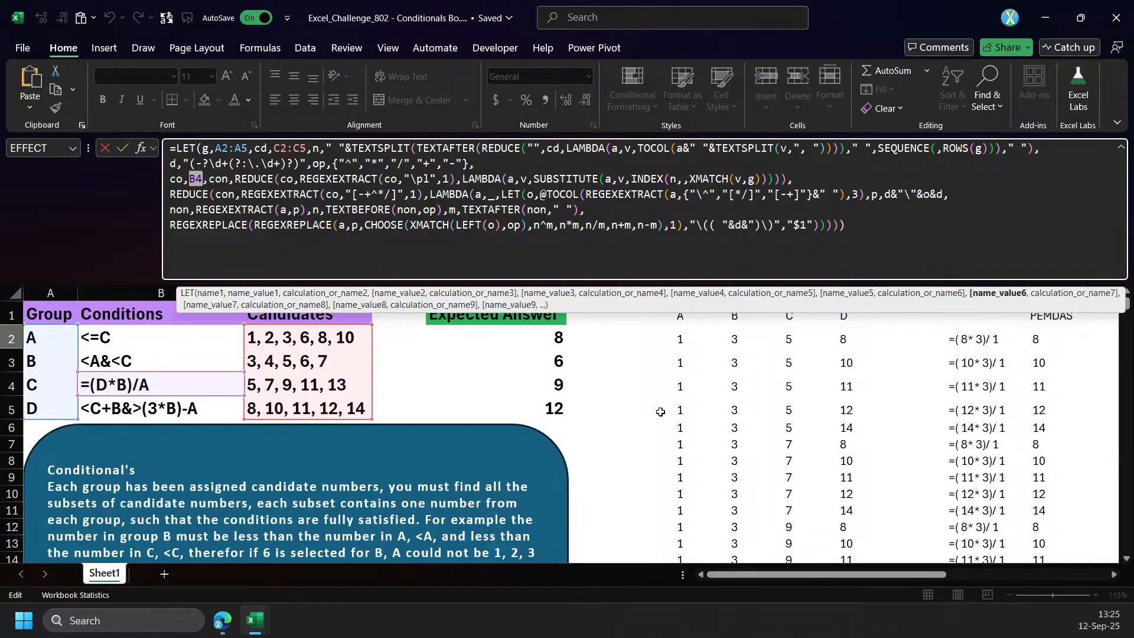
left_click(482, 165)
key("alt+Return")
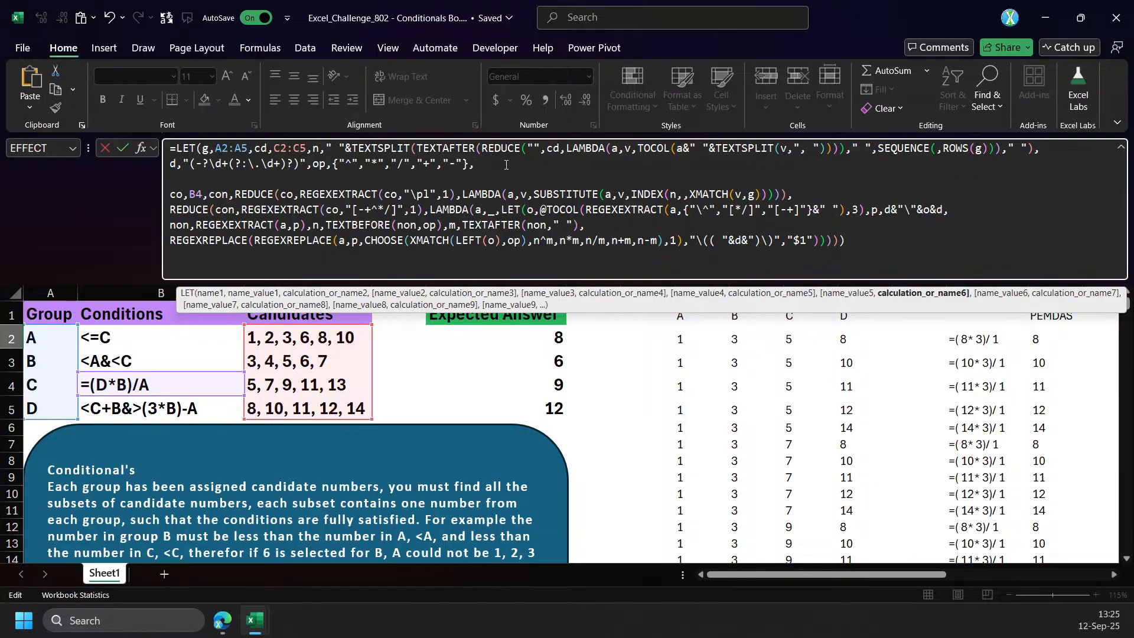
type("b,")
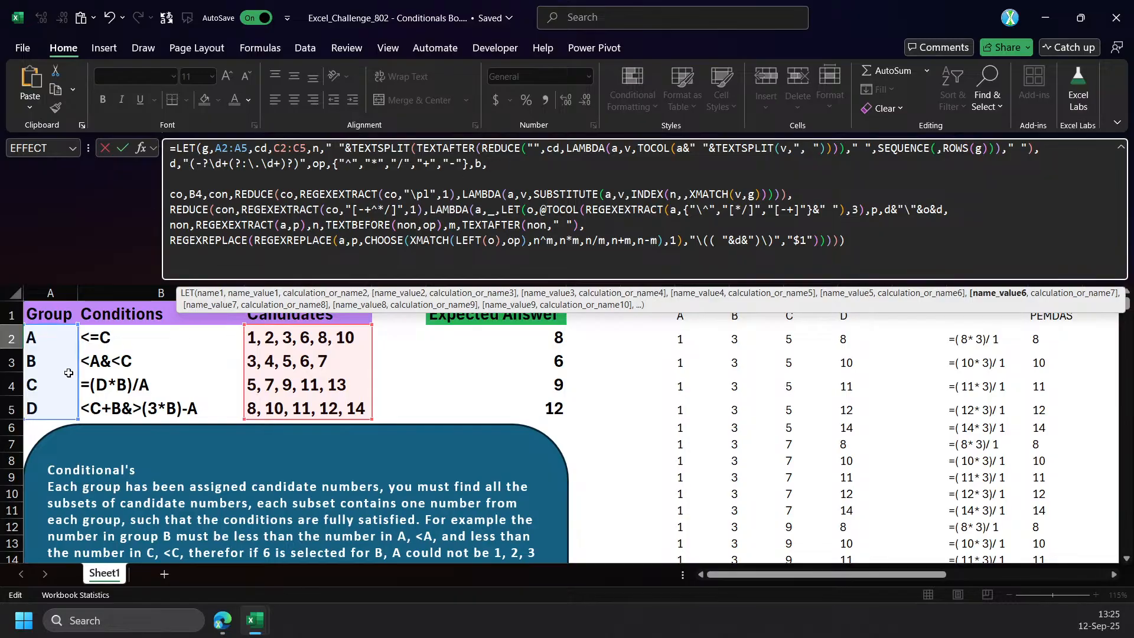
left_click(55, 385)
type(",")
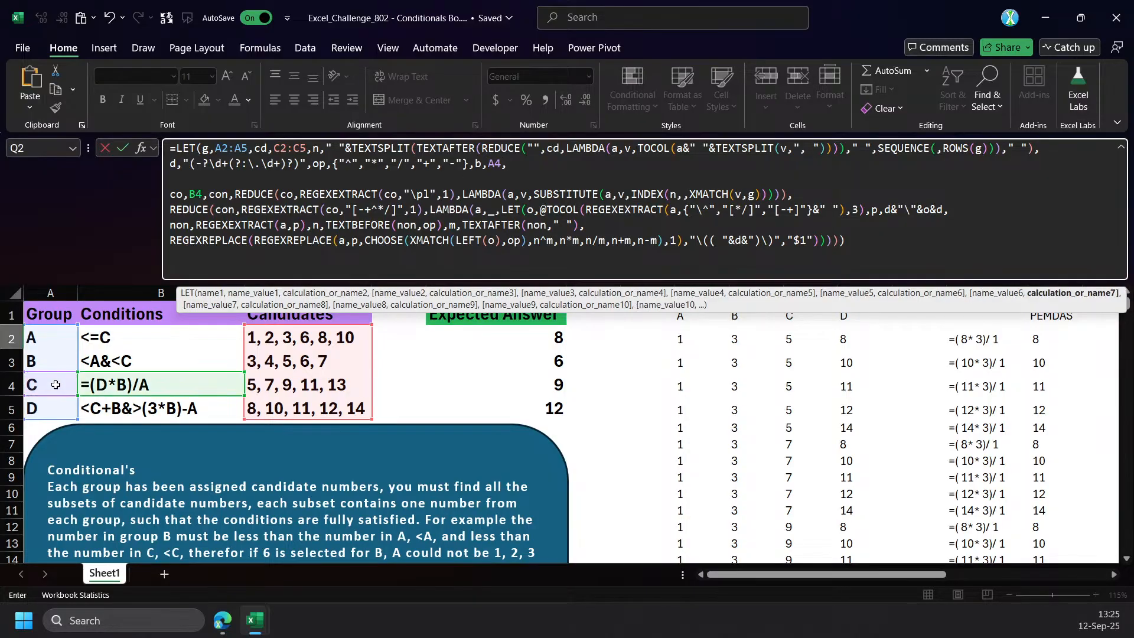
Clear the B4 reference from co's value in the Q2 formula.
double_click(194, 193)
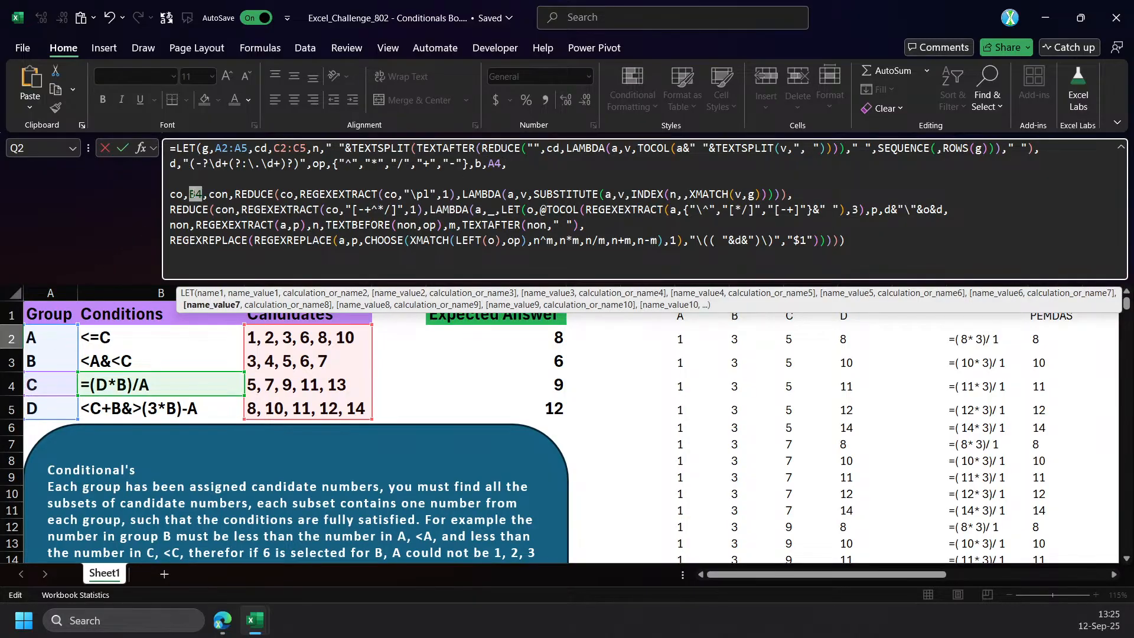
type("I")
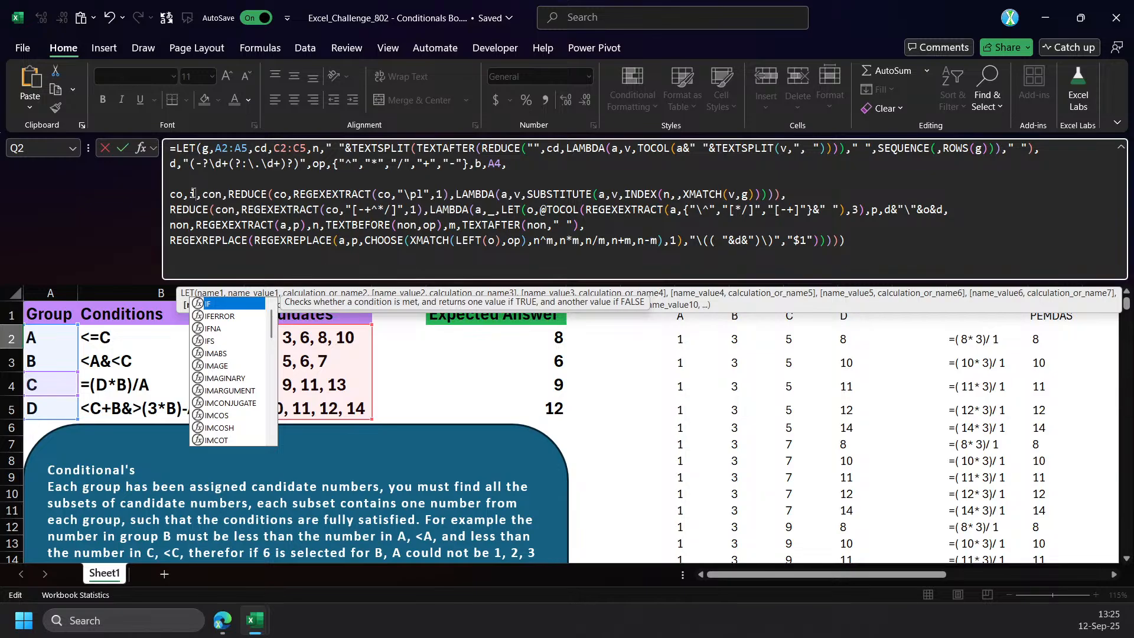
key("BackSpace")
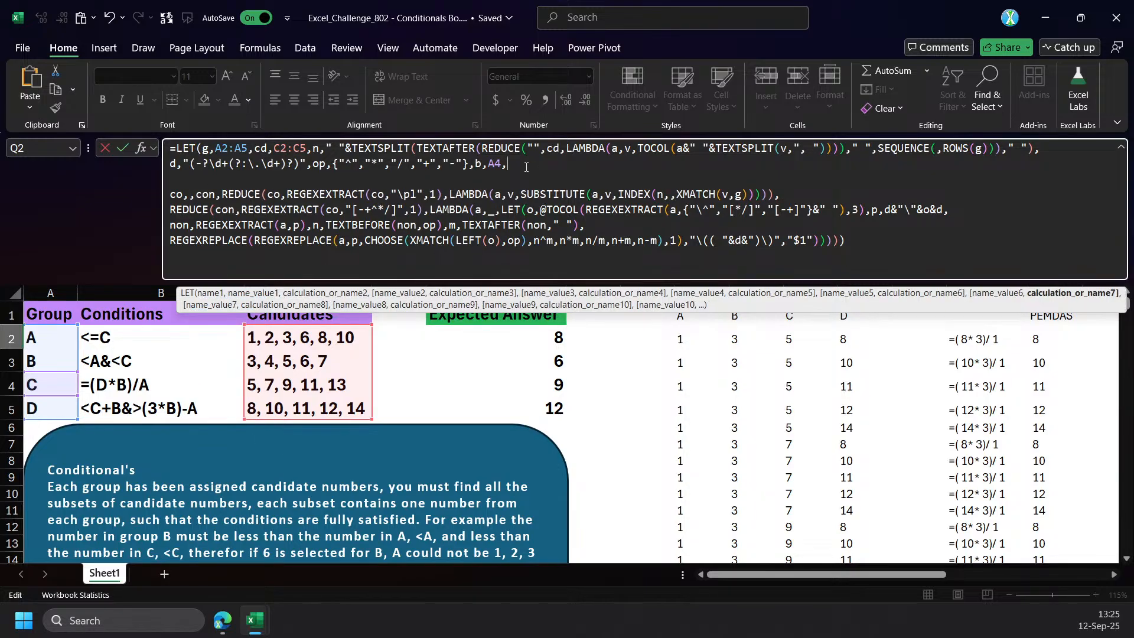
Define i as XMATCH(b,g) after the b definition in the Q2 formula.
type("i,xm")
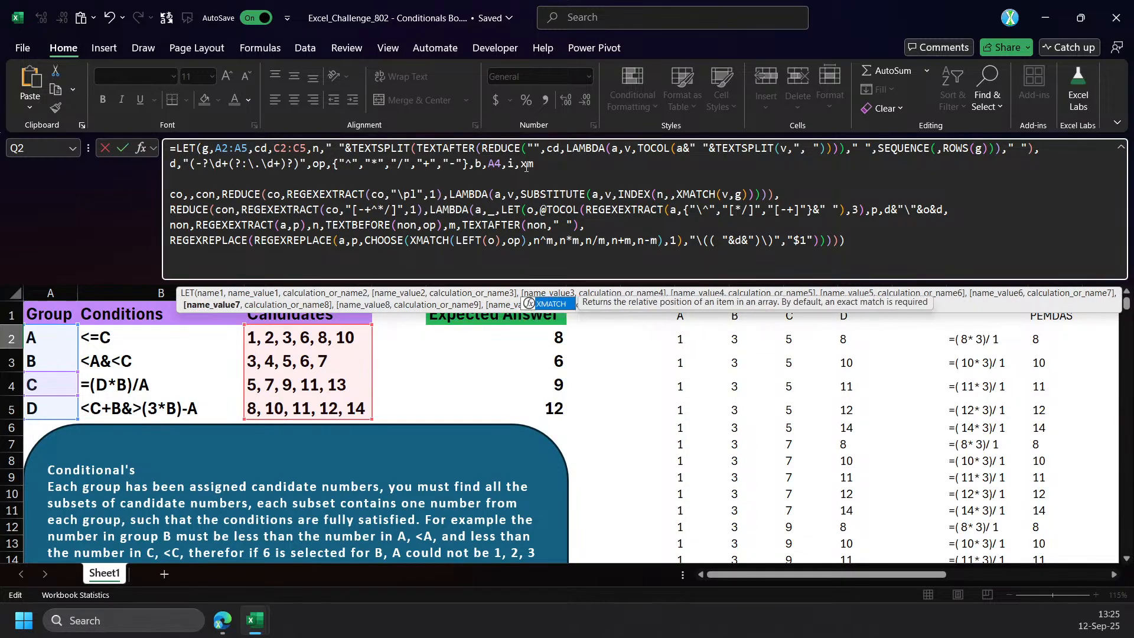
key("Tab")
type("b,g),")
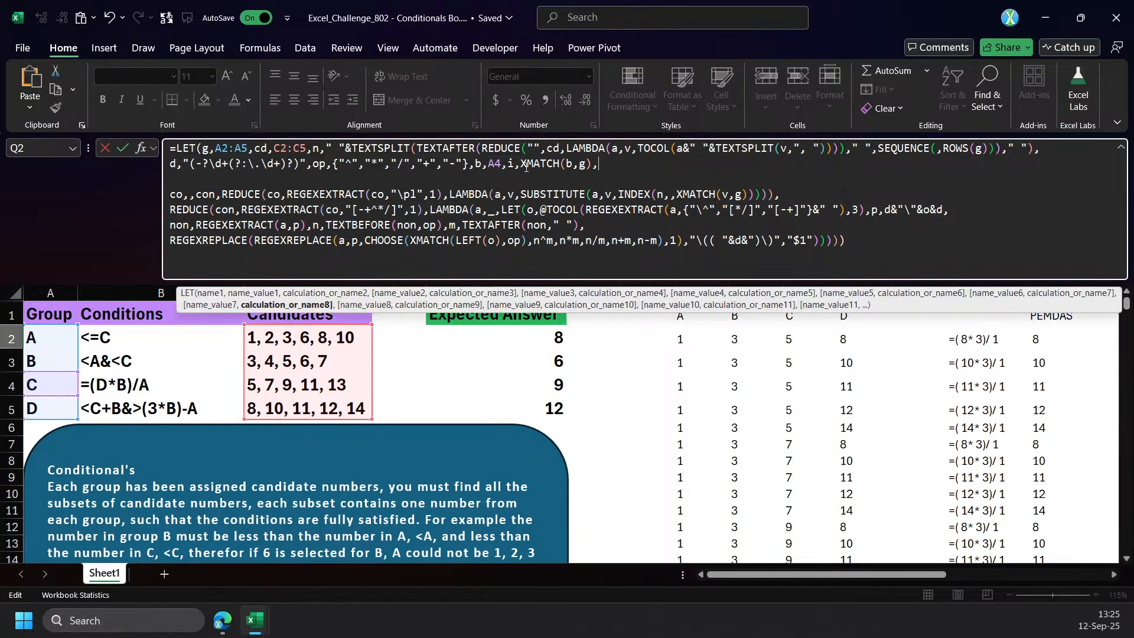
Define co in the Q2 LET formula as INDEX(B2:B5,i).
left_click(192, 194)
type("INDEX(")
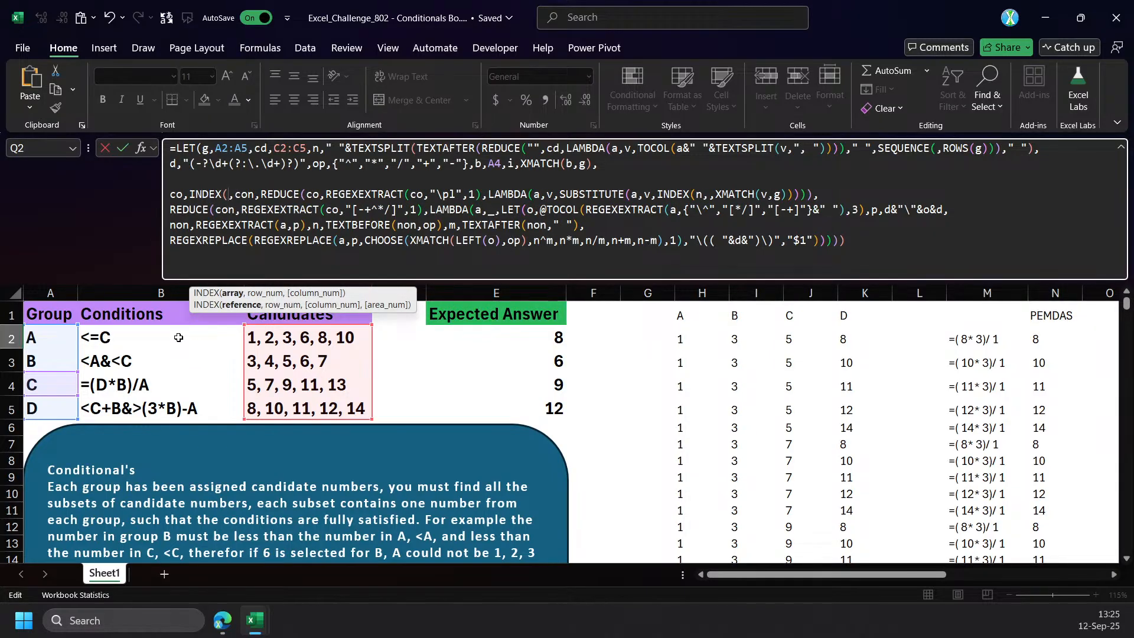
left_click_drag(159, 339, 141, 401)
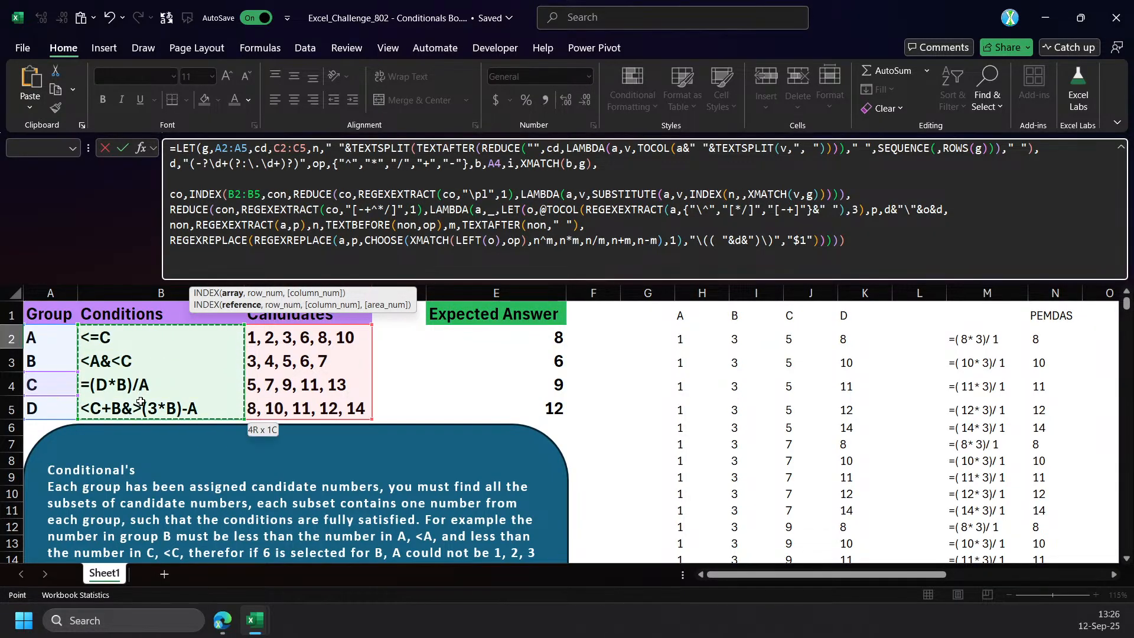
type(",")
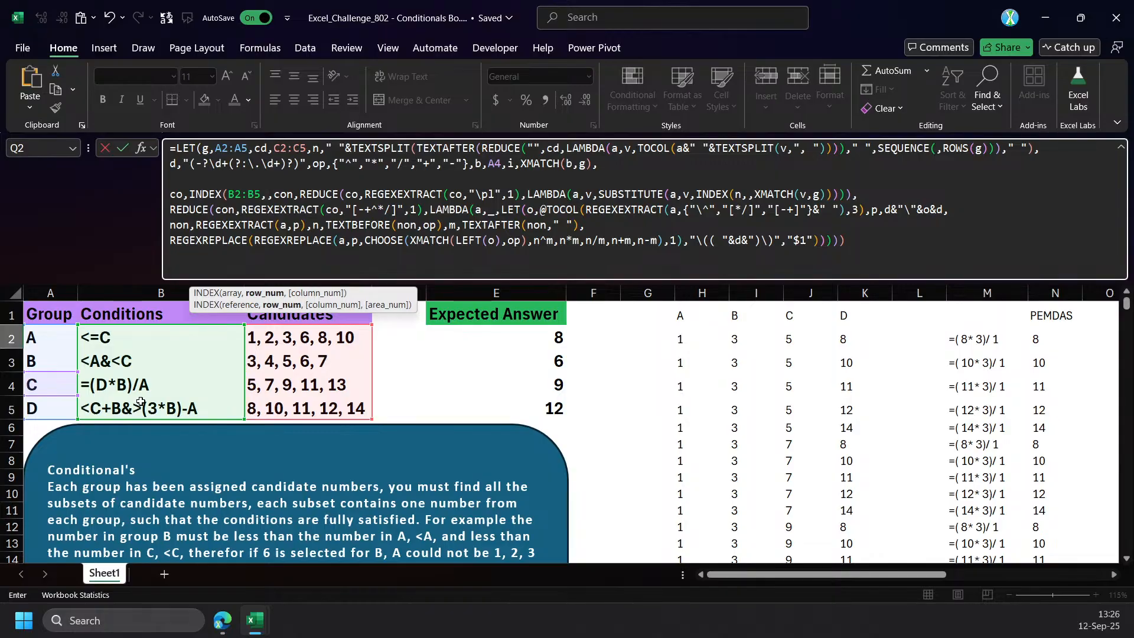
type("i)")
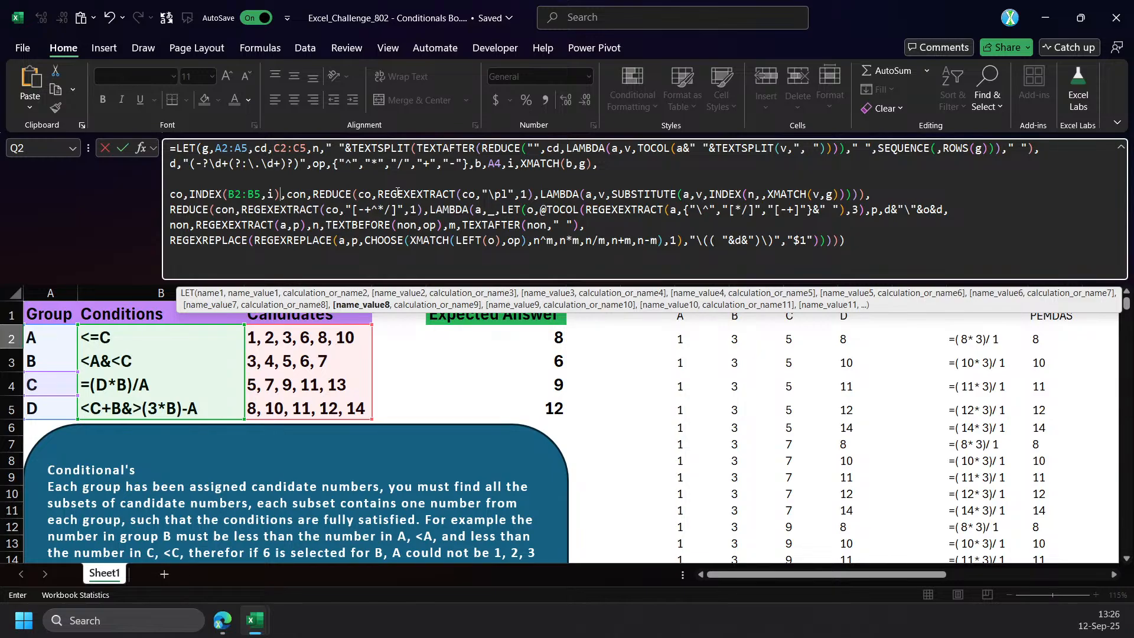
Add an @ in front of co's INDEX call in the Q2 formula and commit it.
left_click(197, 194)
key("shift+Left")
key("Left")
type("@")
key("ctrl+Return")
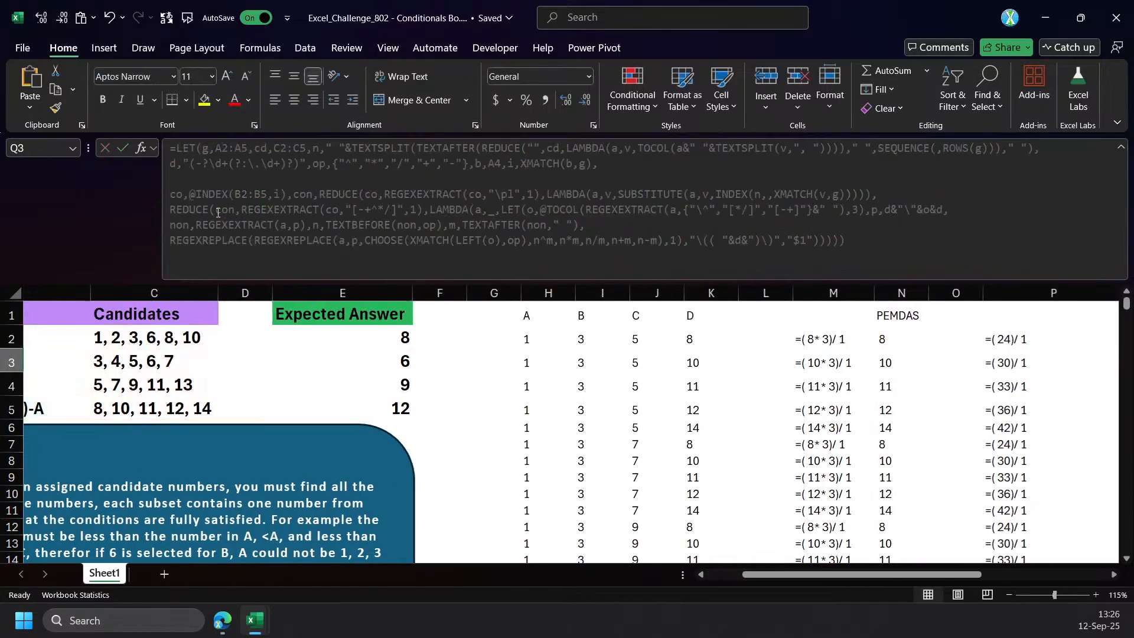
Move the blue instructions shape down to about row 13 to free the cells beneath the data table.
scroll(820, 549, "left", 3)
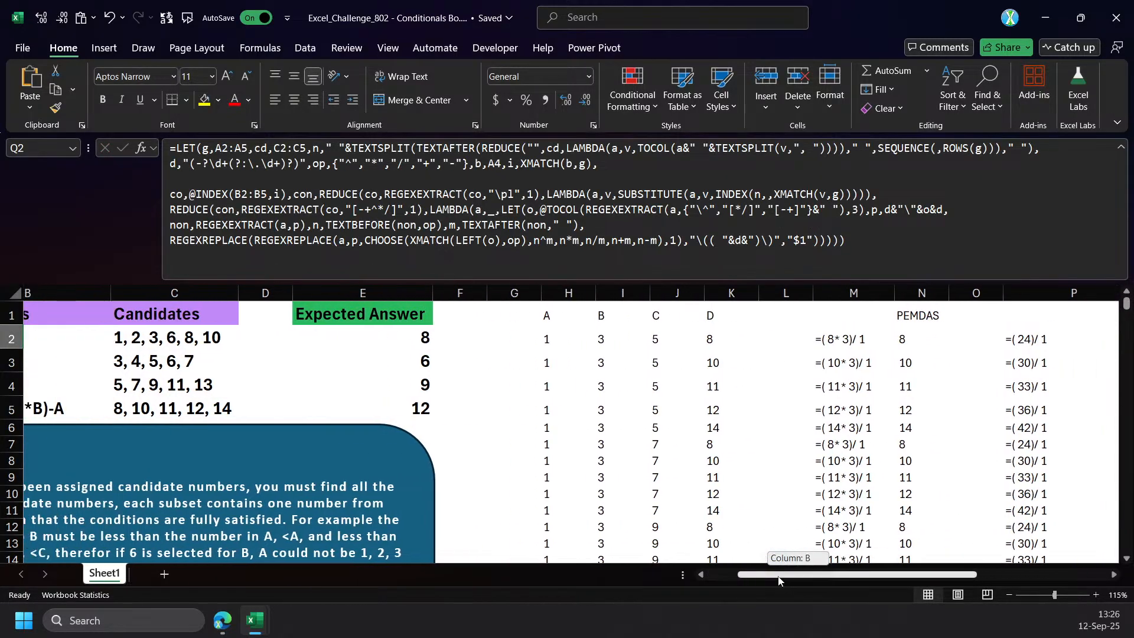
left_click_drag(387, 430, 388, 544)
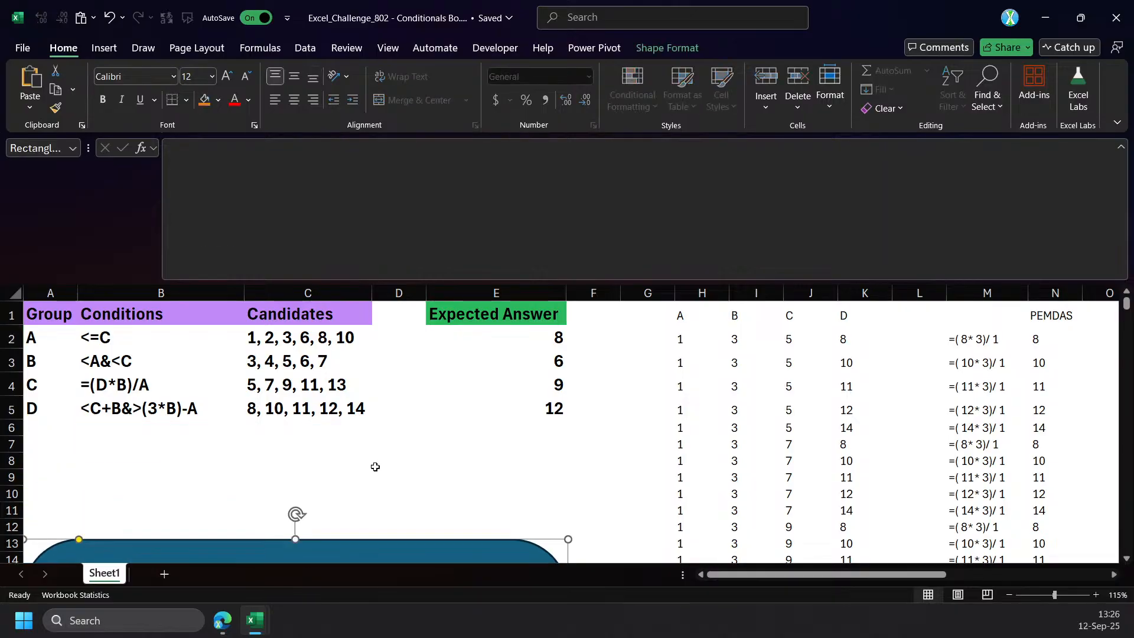
left_click(266, 442)
left_click(118, 342)
Enter the test formula =+B2:B5 in cell B7.
left_click_drag(157, 444, 157, 453)
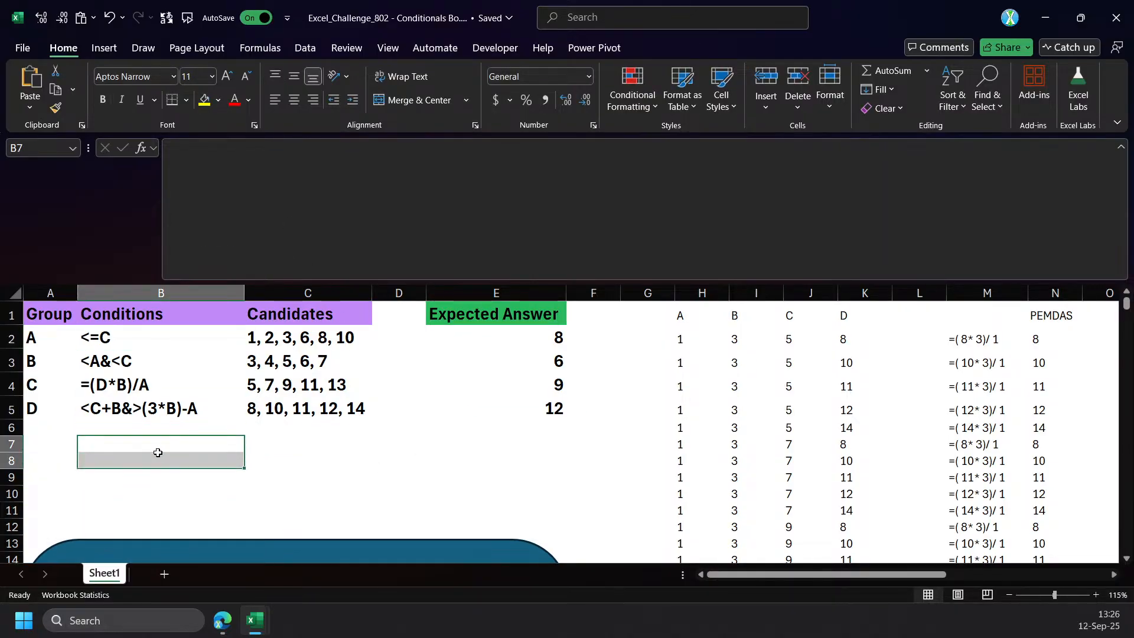
type("=+")
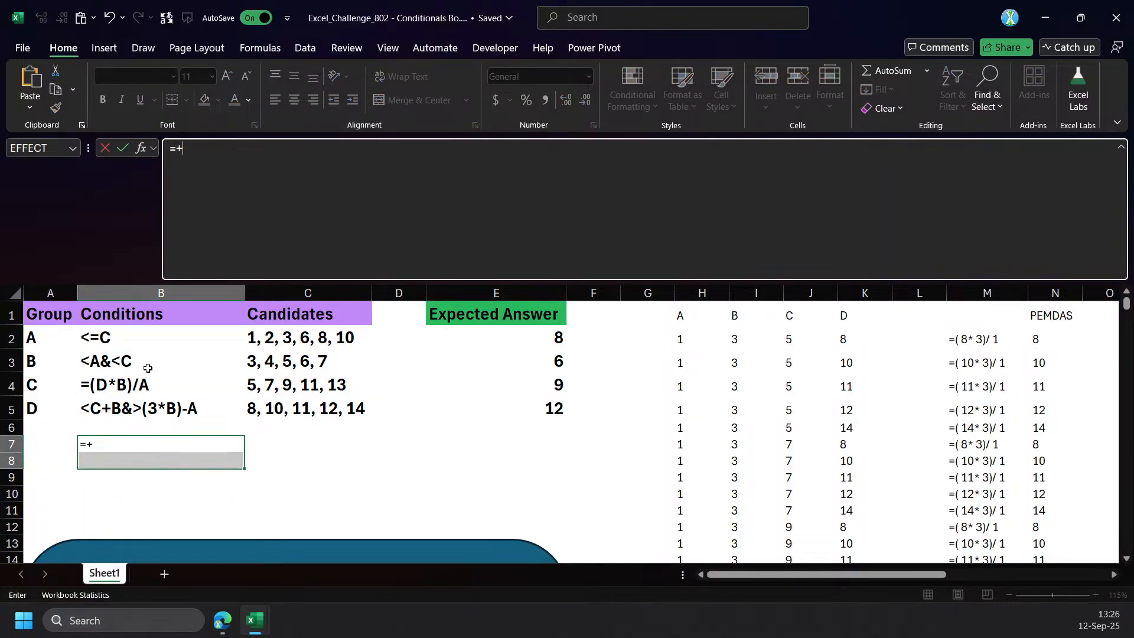
left_click_drag(143, 342, 144, 416)
key("Return")
Wrap B7's range in INDEX with row number 3, making the formula =INDEX(+B2:B5,3).
left_click(158, 448)
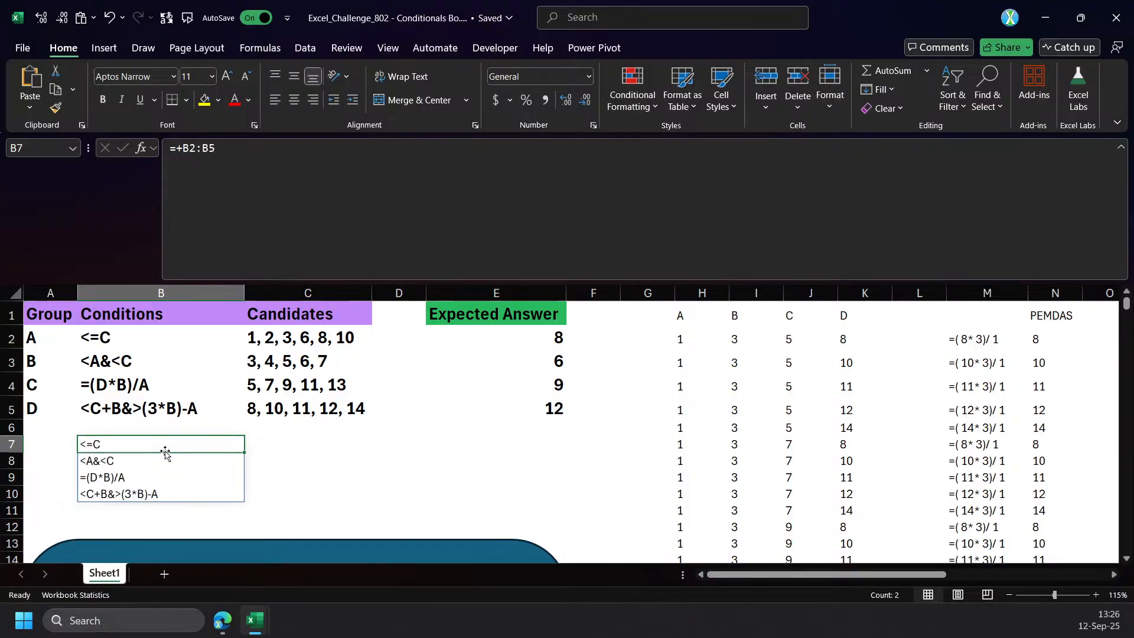
left_click(179, 150)
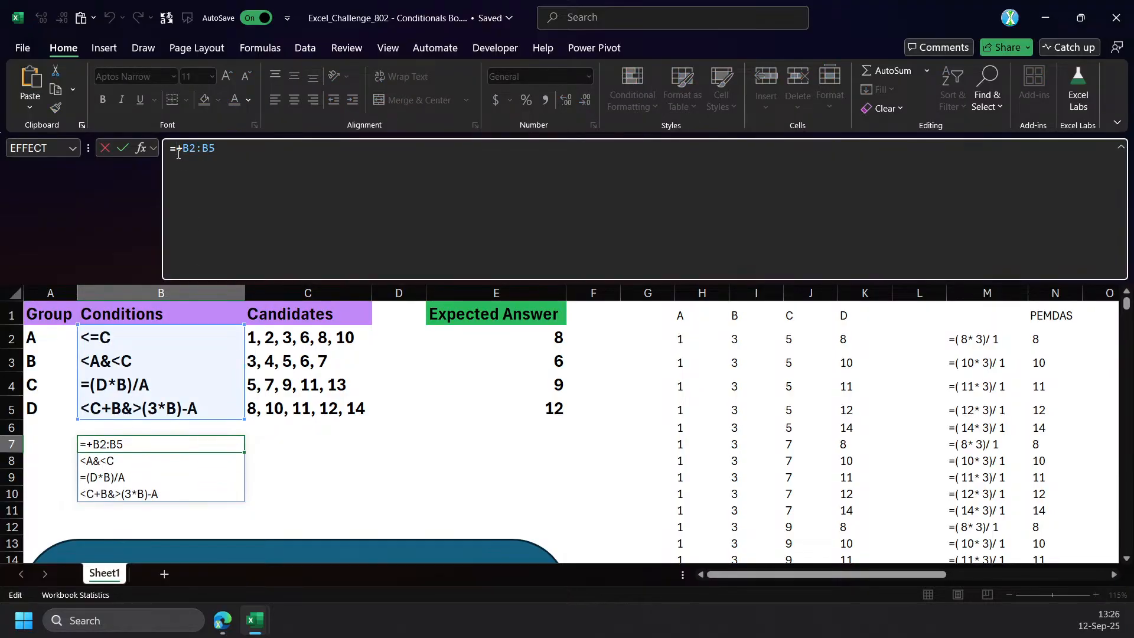
type("ind")
key("Tab")
type(",3)")
key("Return")
key("Up")
Preview the evaluated value of the INDEX expression in B7, and discard the evaluation.
left_click_drag(330, 149, 176, 149)
key("F9")
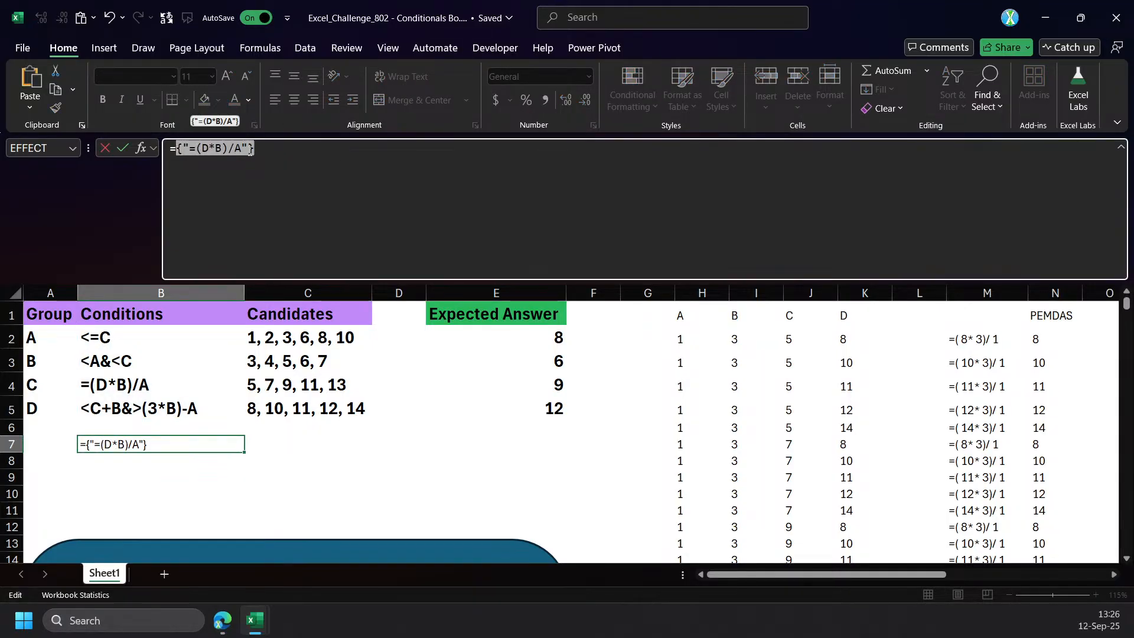
double_click(251, 148)
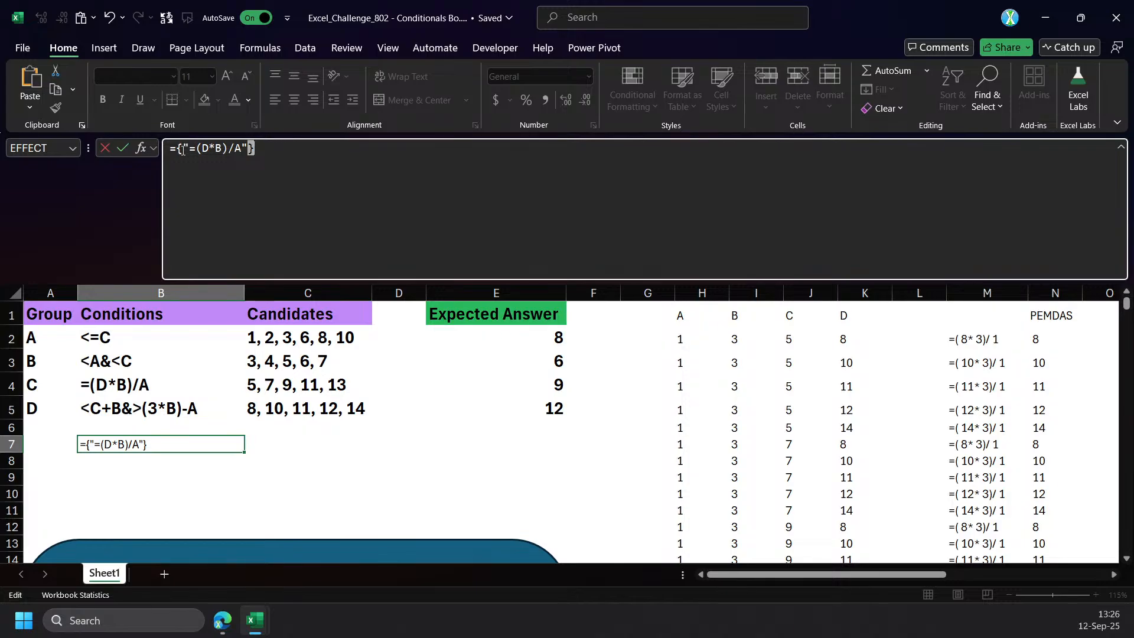
key("Escape")
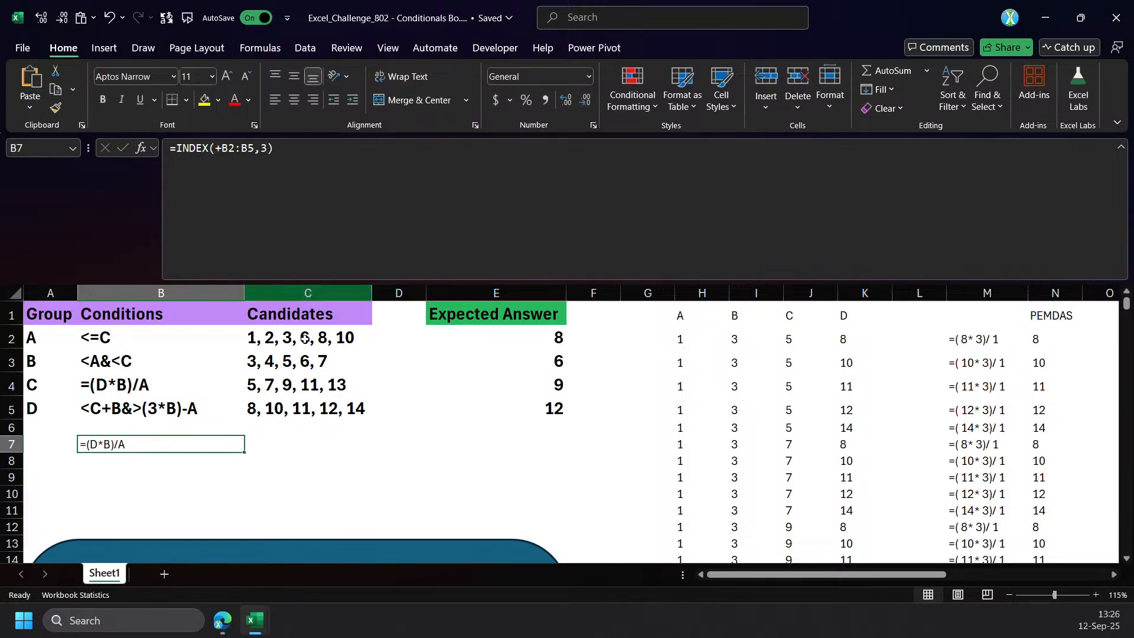
Wrap B7's INDEX call in REGEXEXTRACT with the pattern "." and return mode 1.
left_click(178, 147)
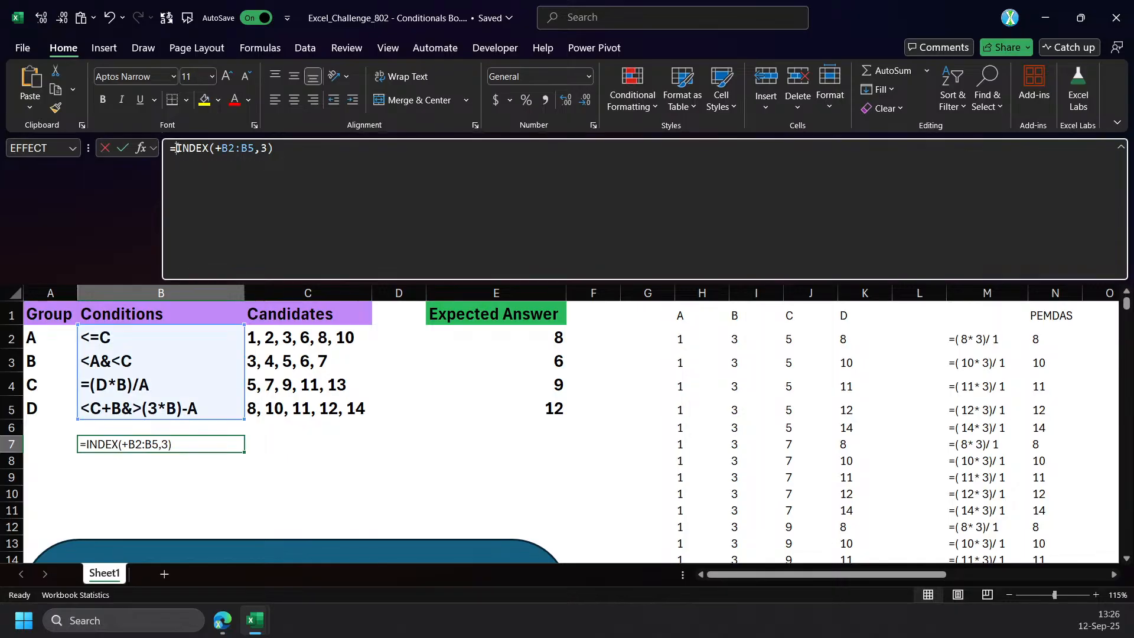
type("rg")
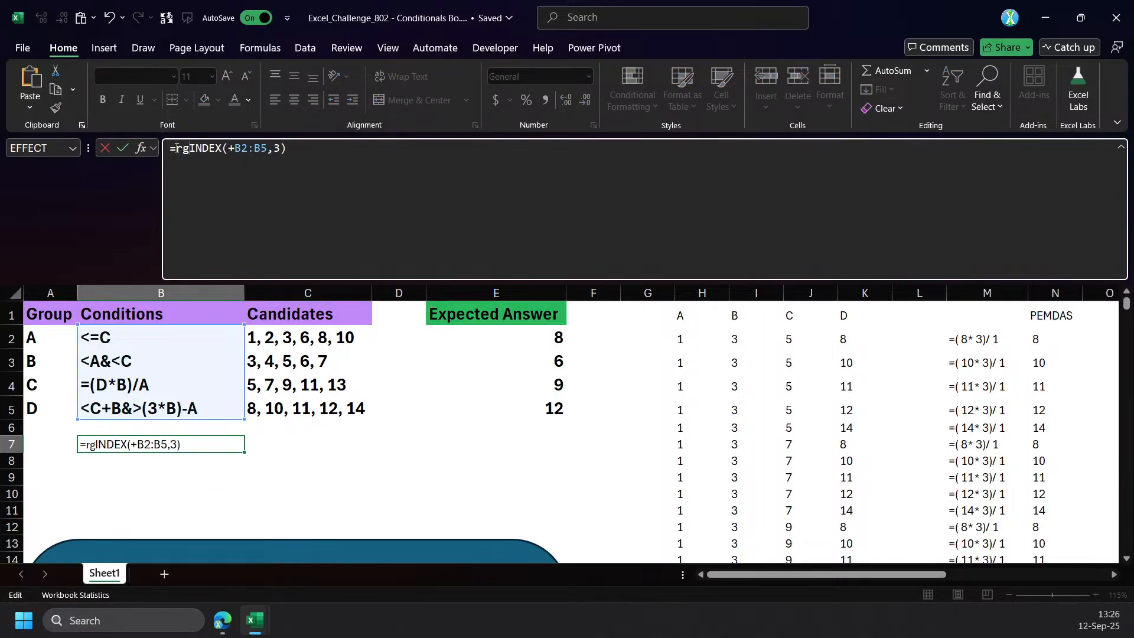
key("BackSpace")
type("eg")
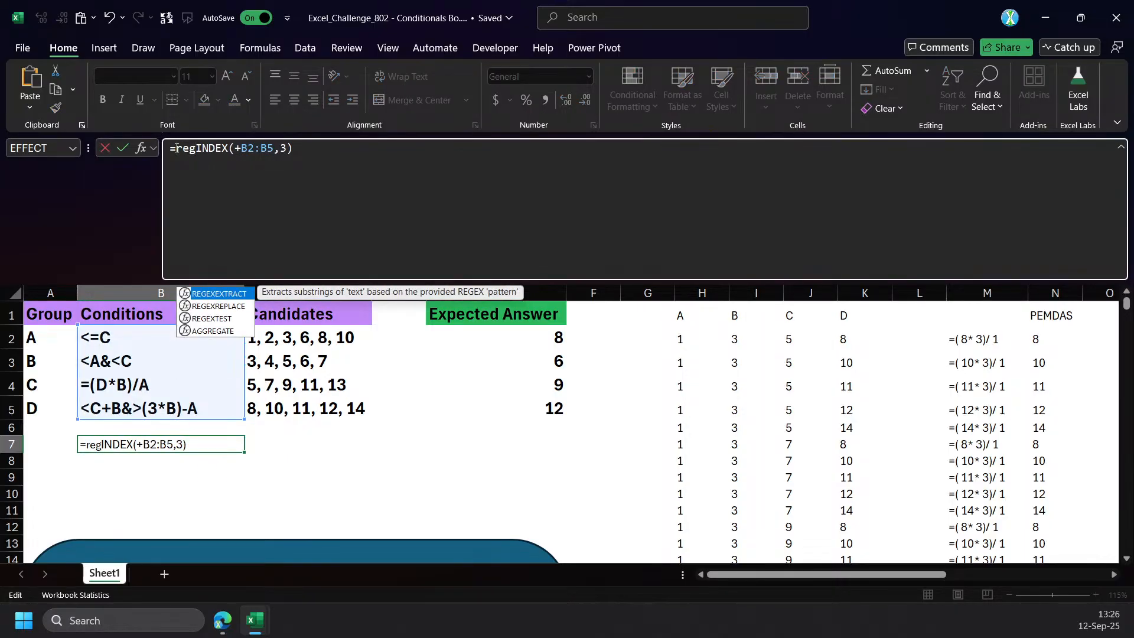
key("Tab")
key("End")
type(",\"")
key("BackSpace")
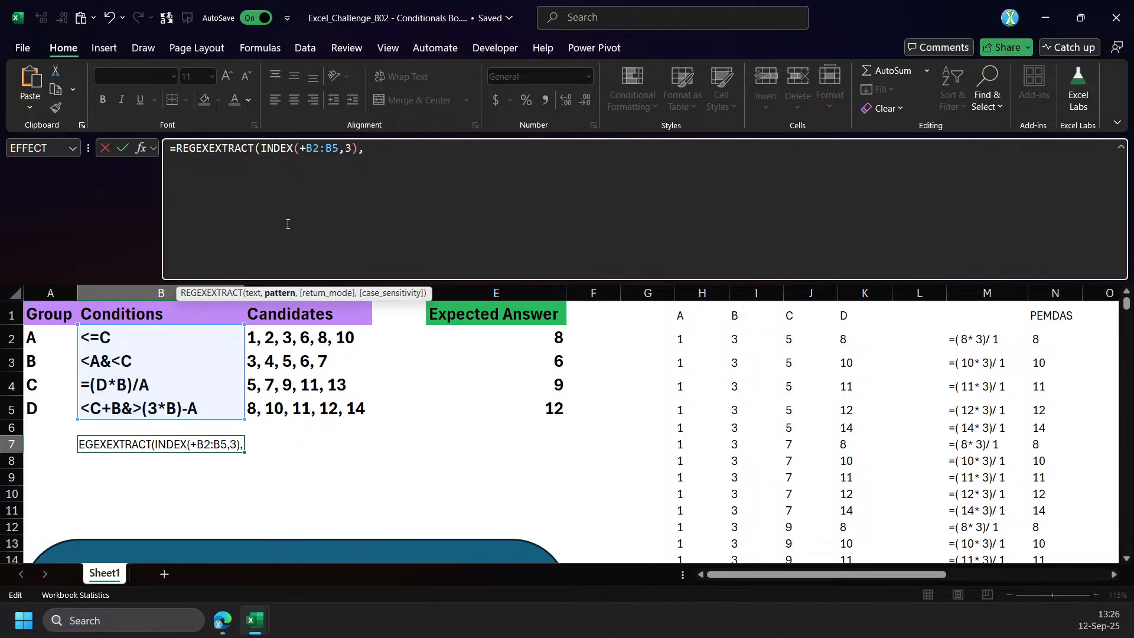
type("\".\",1)")
key("shift+Return")
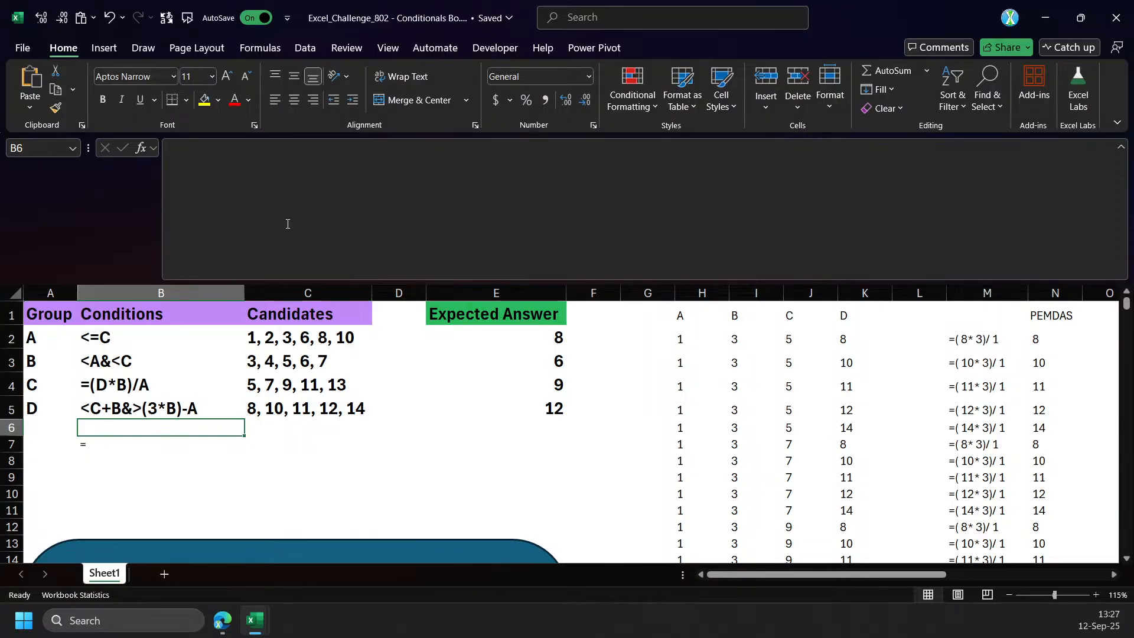
Check the text argument of REGEXEXTRACT in B7 and add column number 1 to its INDEX call.
key("Down")
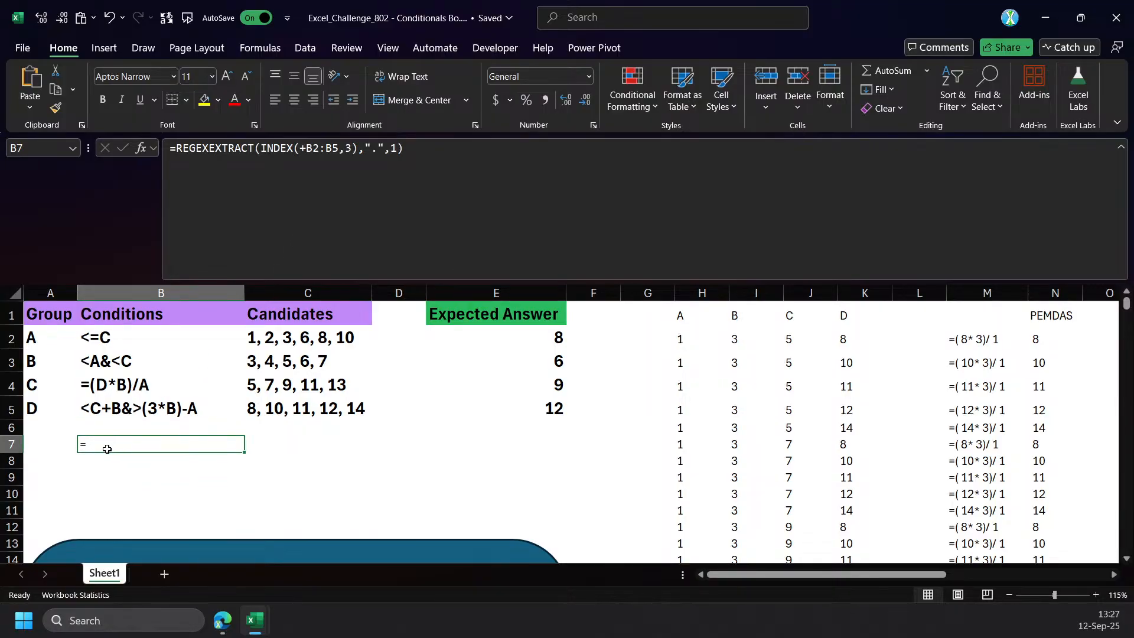
left_click(280, 200)
left_click(252, 294)
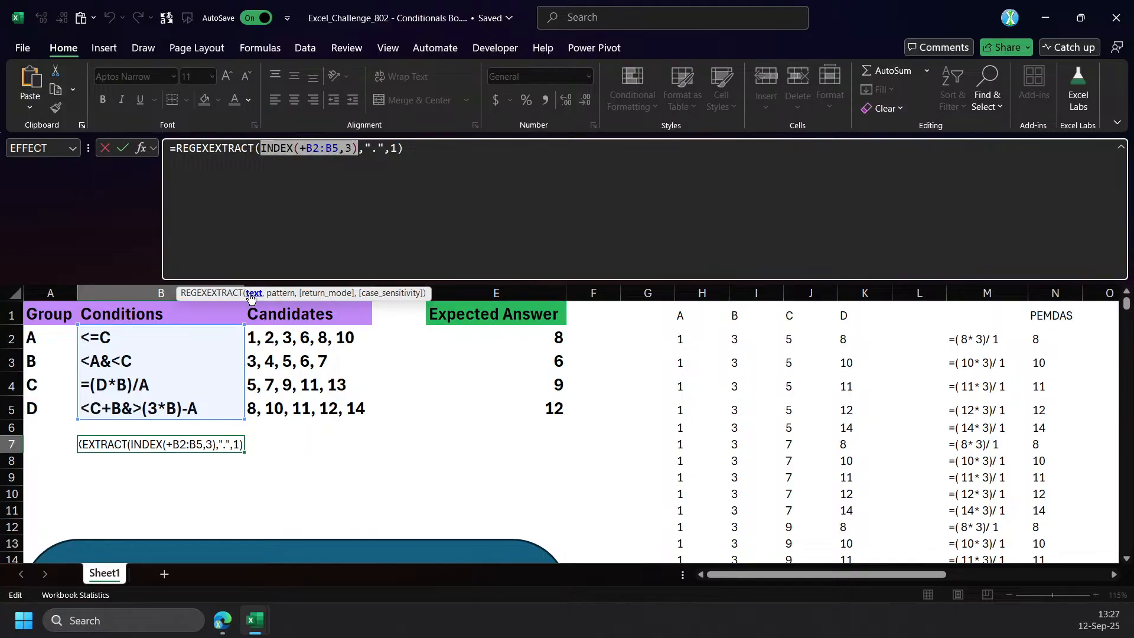
left_click(263, 150)
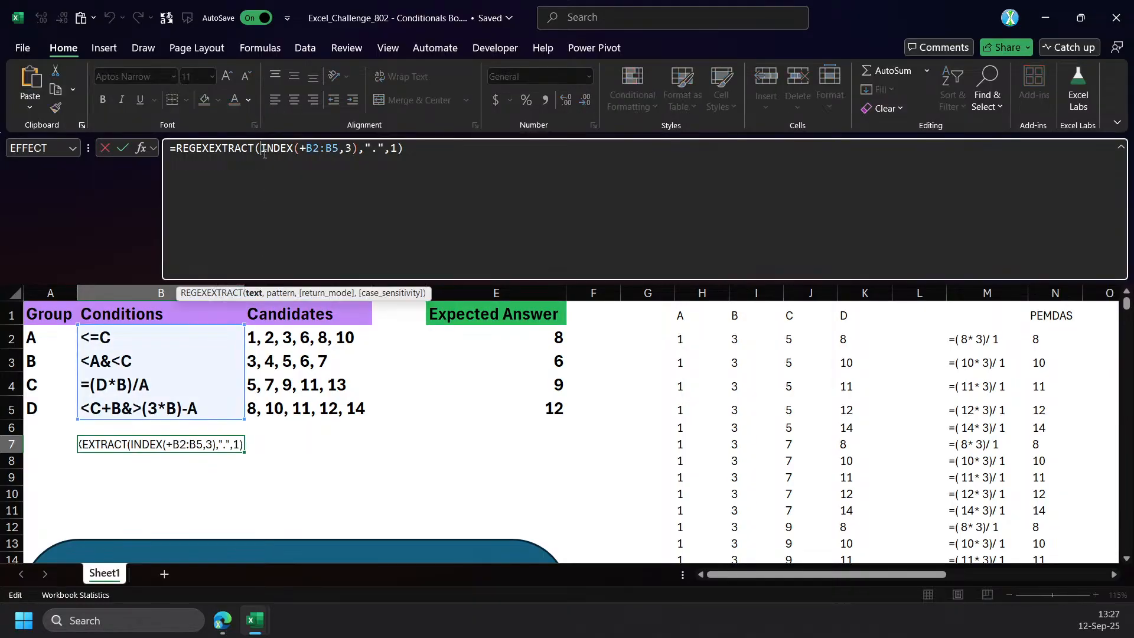
left_click(351, 149)
type(",1")
key("Return")
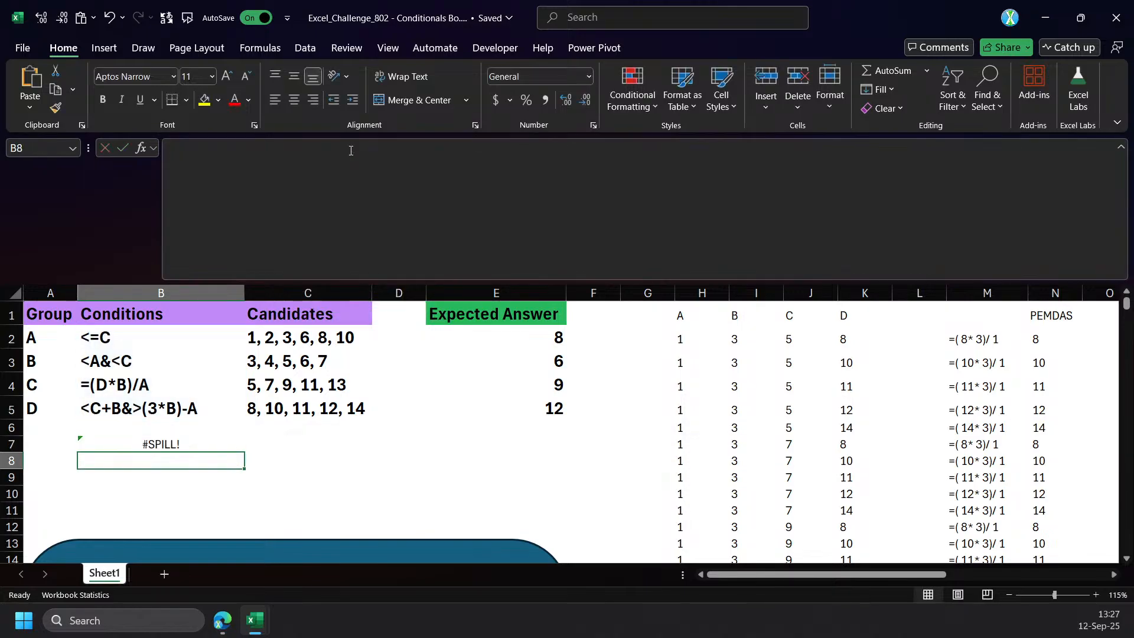
Preview B7's evaluated array without keeping it, and change the REGEXEXTRACT pattern to "..".
left_click(295, 477)
left_click(157, 444)
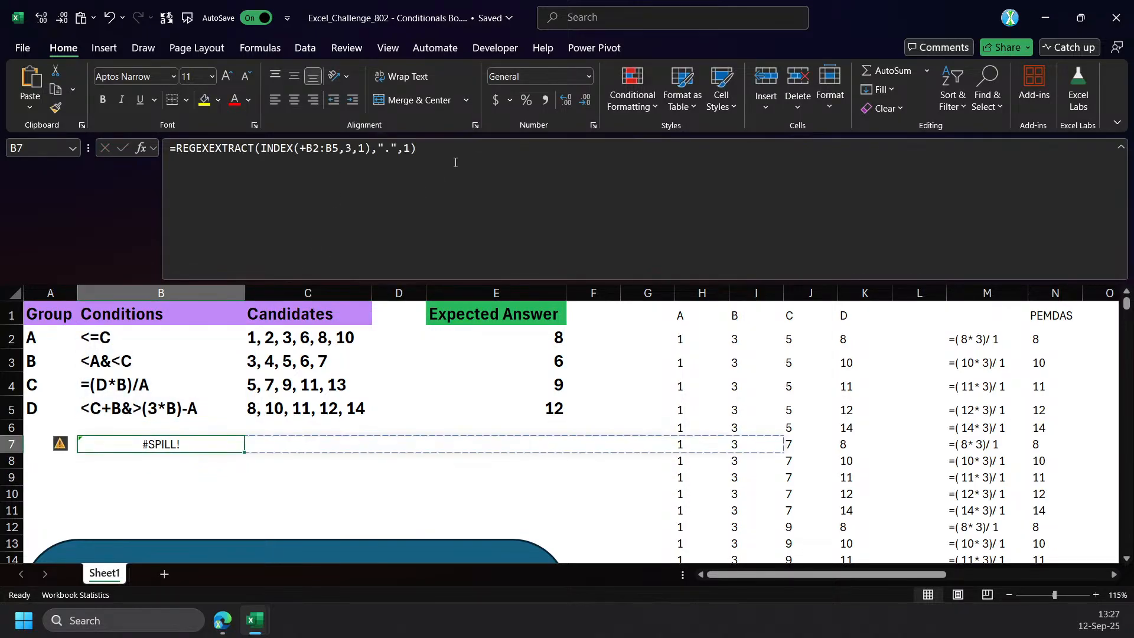
left_click(466, 160)
key("F9")
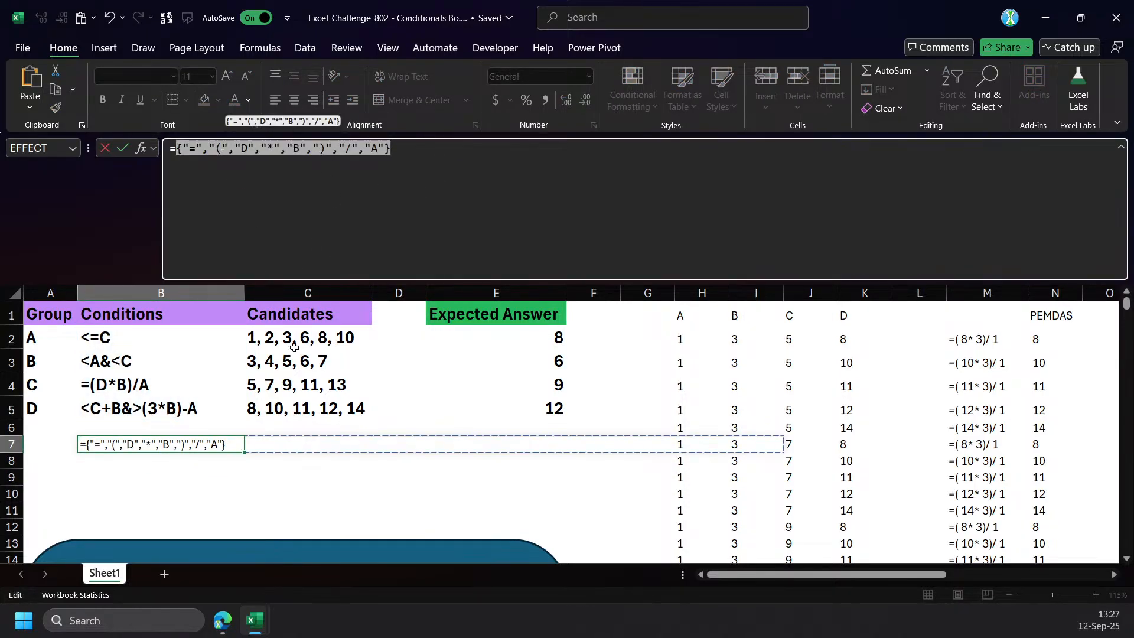
key("Escape")
left_click(388, 167)
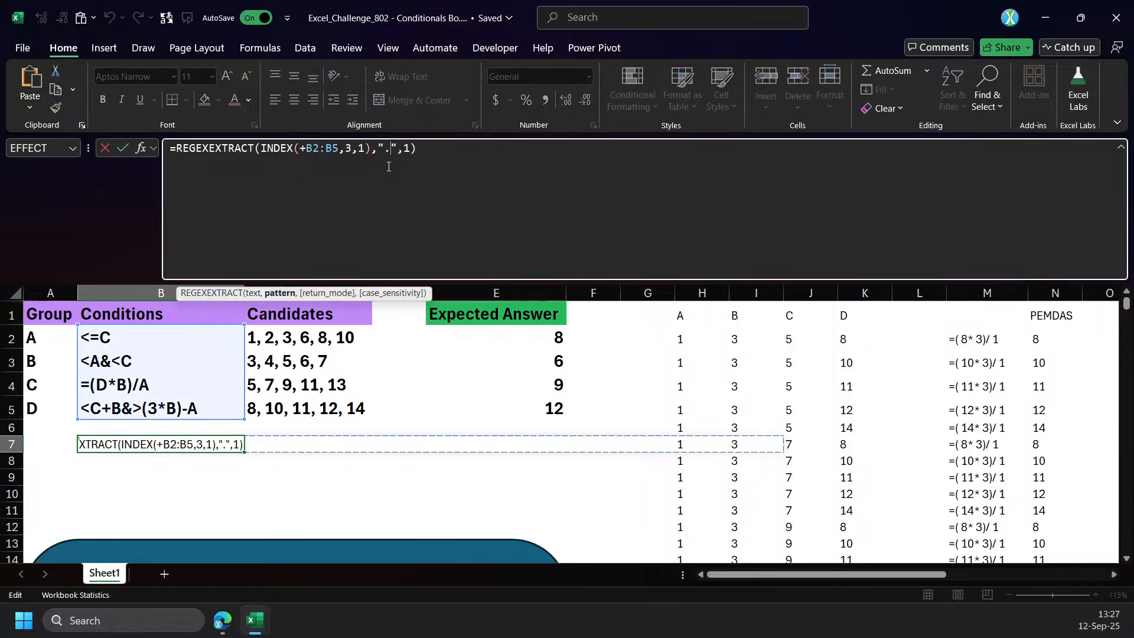
key("Return")
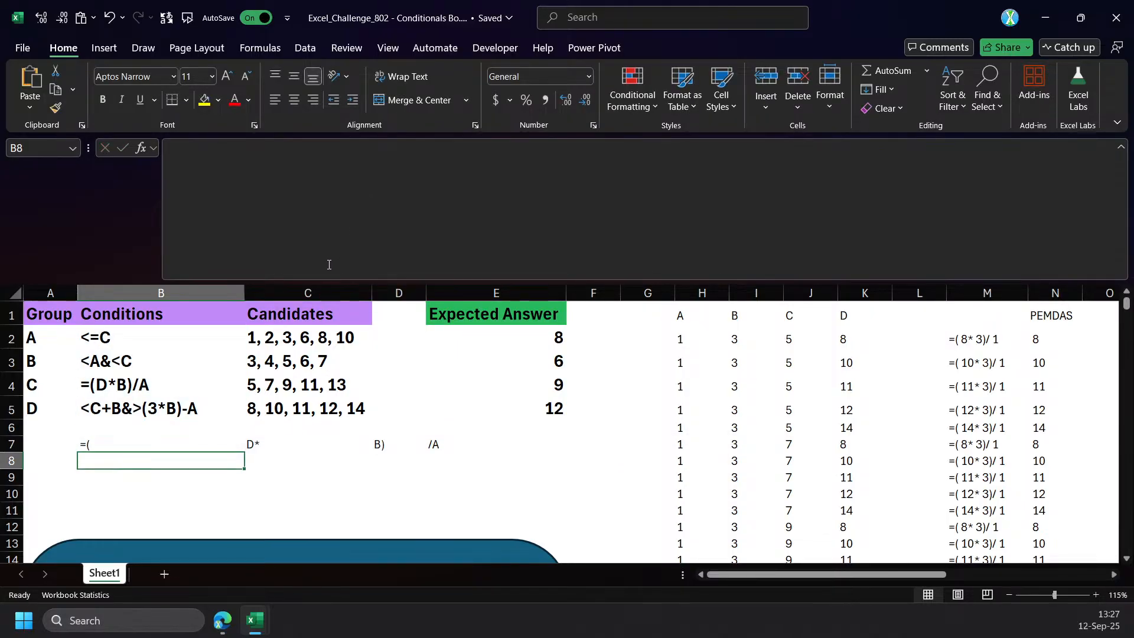
Reduce B7's INDEX call to INDEX(B2:B5,3), without the plus sign and column number, and prefix it with @.
key("Up")
left_click(362, 148)
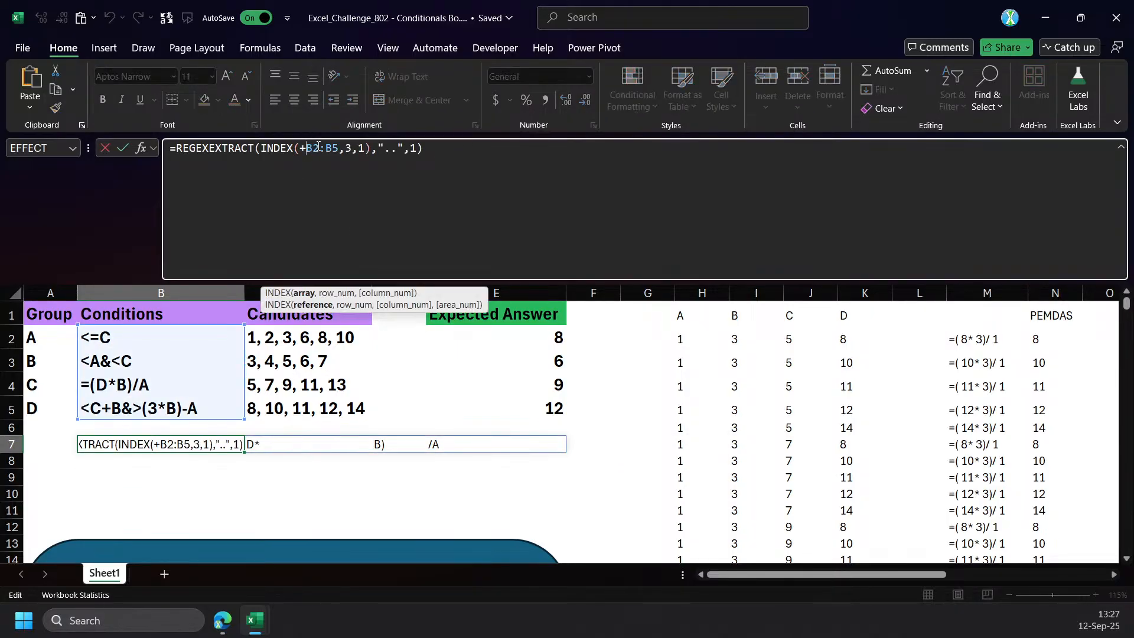
key("BackSpace")
key("BackSpace")
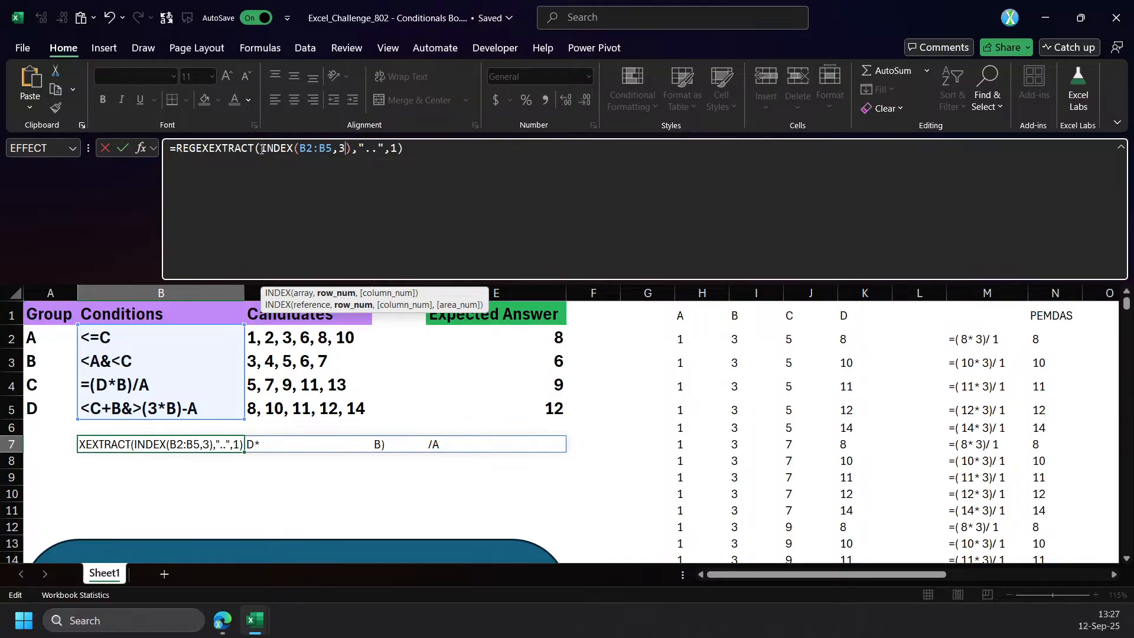
left_click(262, 149)
type("@")
key("Return")
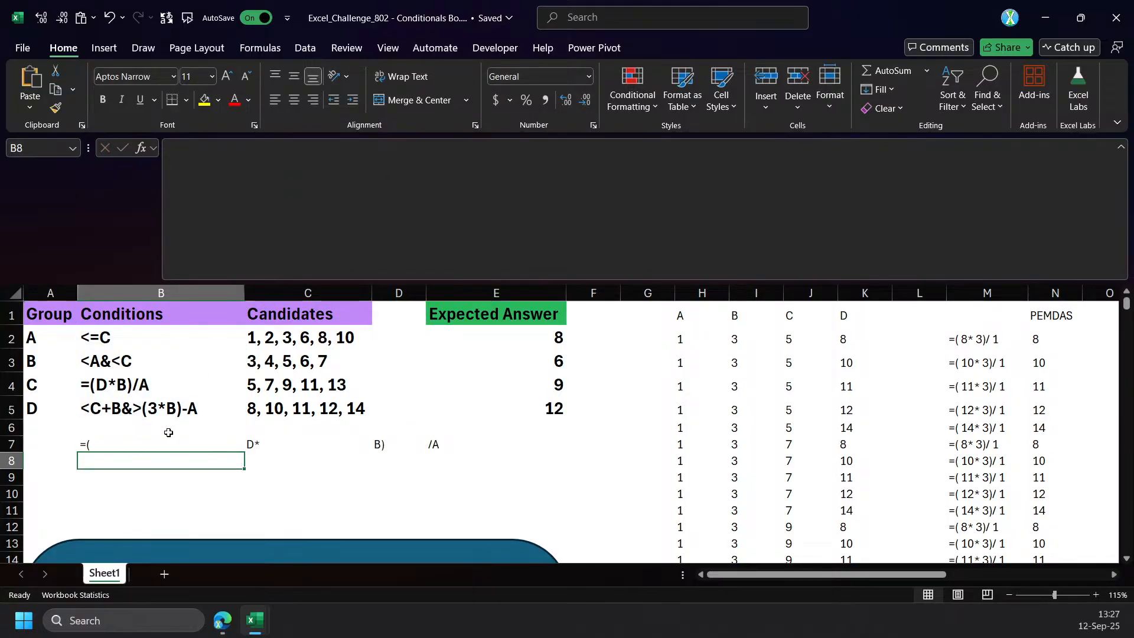
Remove the @ before INDEX in the B7 formula and commit it.
key("Up")
left_click(270, 148)
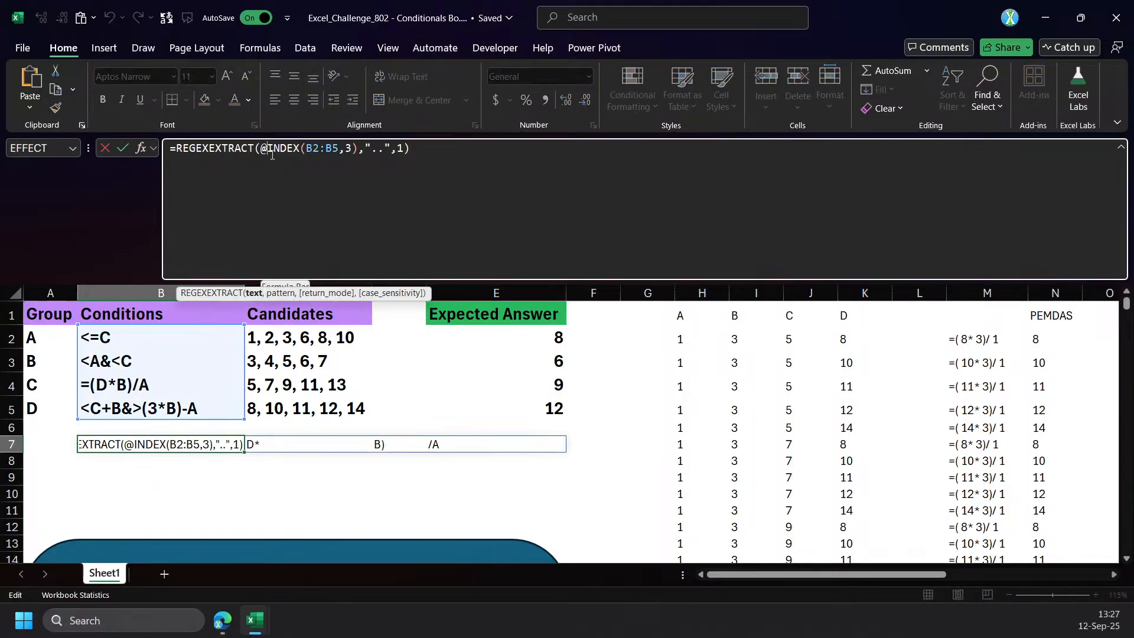
key("Return")
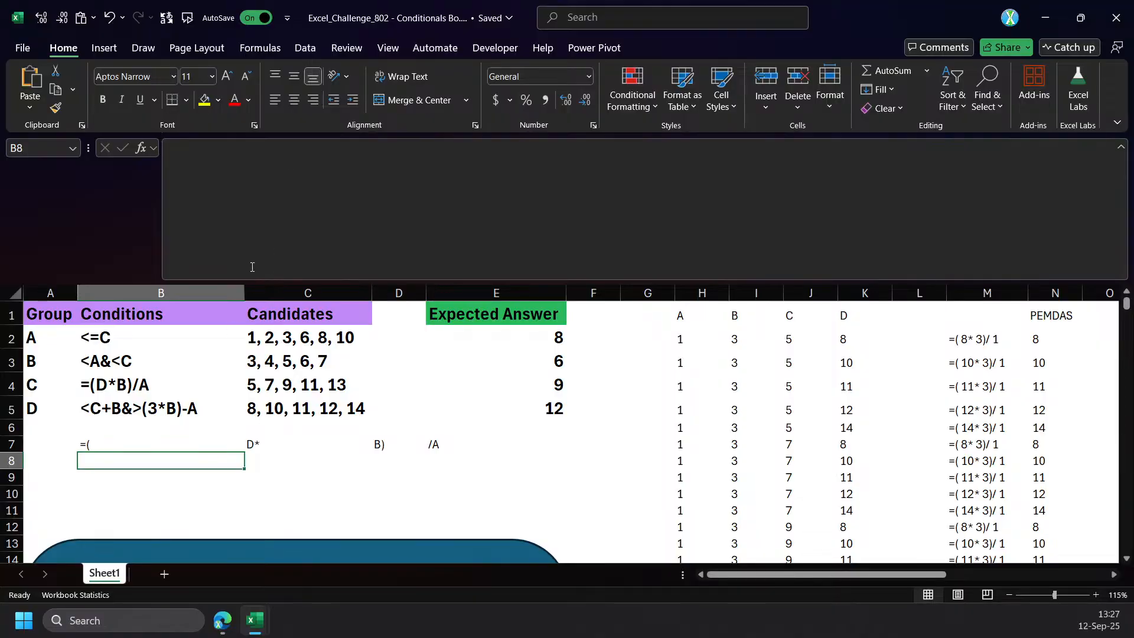
Put a plus sign before B2:B5 in B7's INDEX call, commit the formula, and reselect B7.
key("shift+Left")
left_click(162, 437)
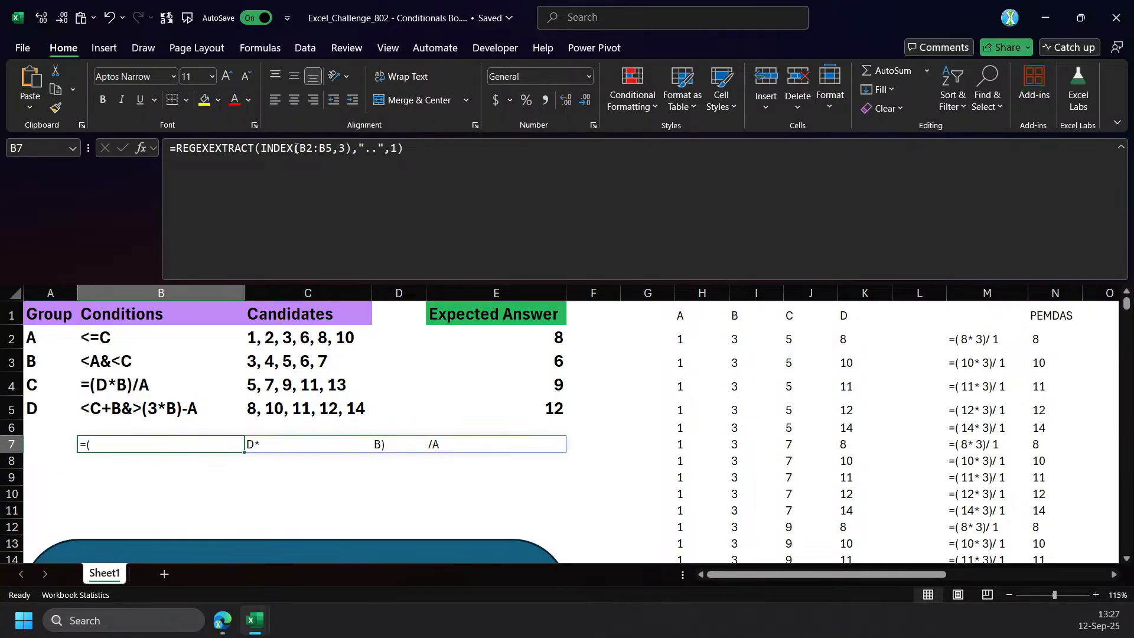
left_click(296, 148)
type("+")
key("Return")
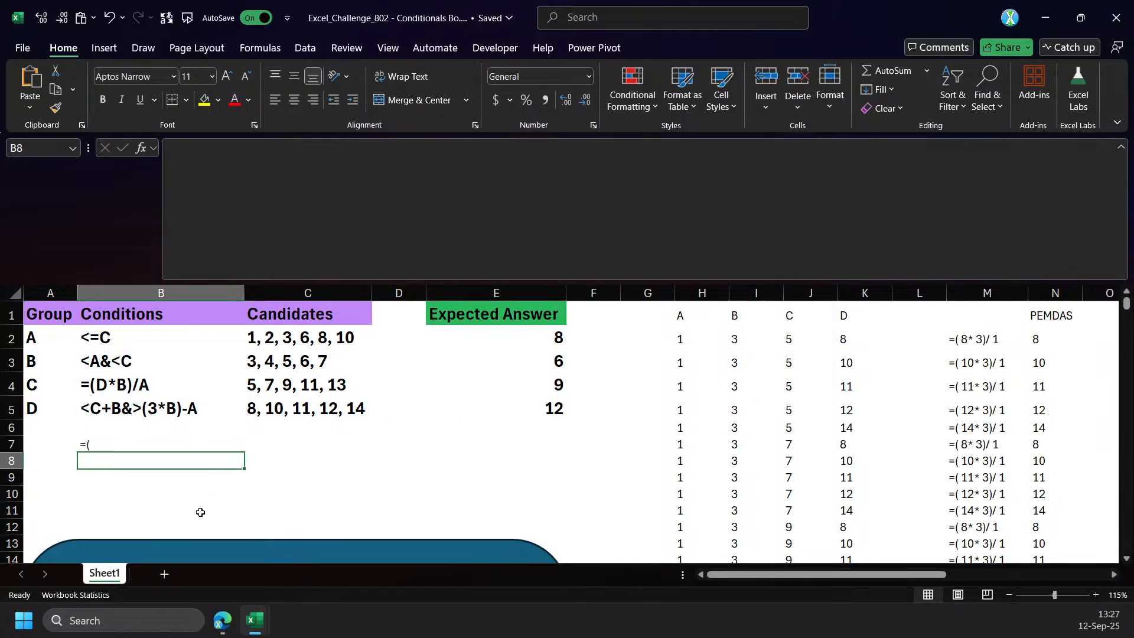
left_click(178, 446)
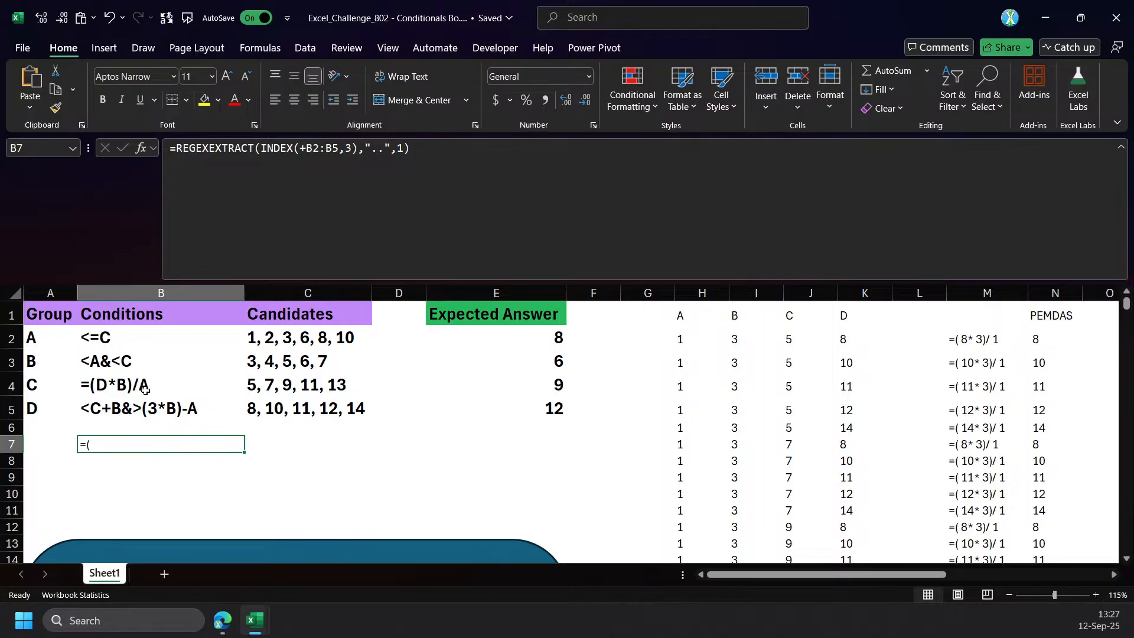
Review the LET formulas in P2 and Q2, comparing how each obtains the condition and evaluates it.
left_click_drag(790, 576, 886, 579)
left_click(720, 338)
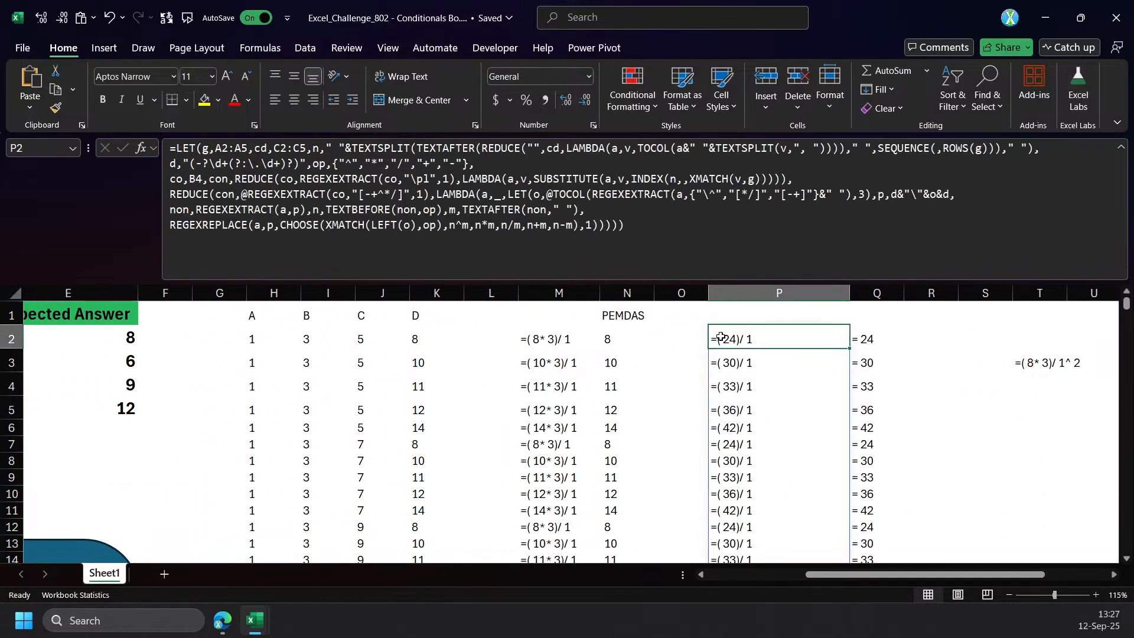
left_click(866, 340)
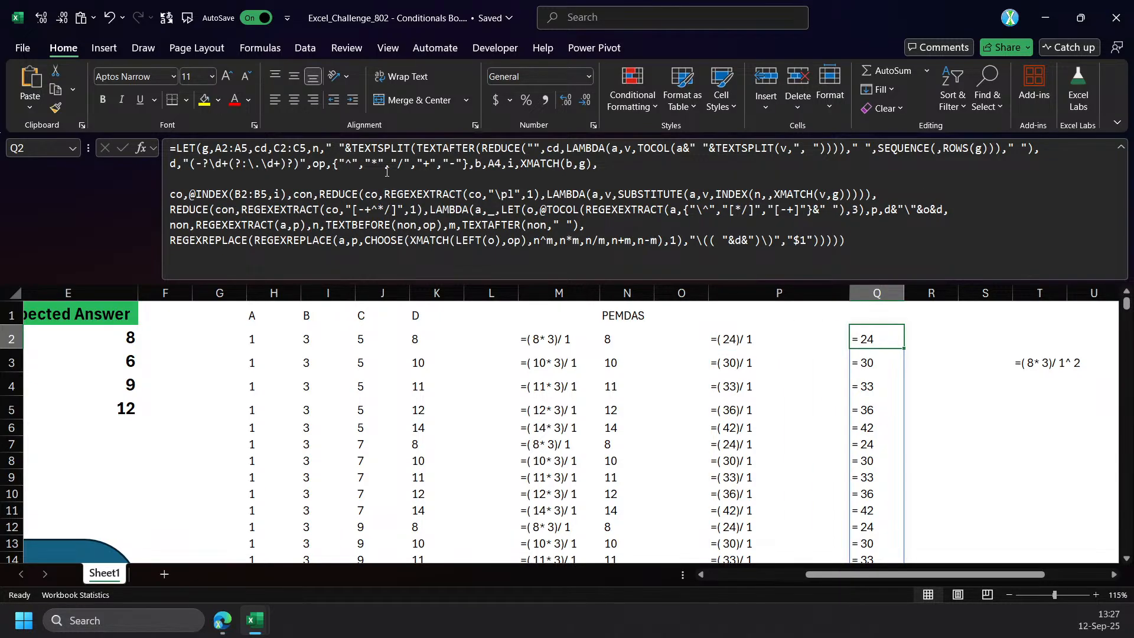
left_click(199, 194)
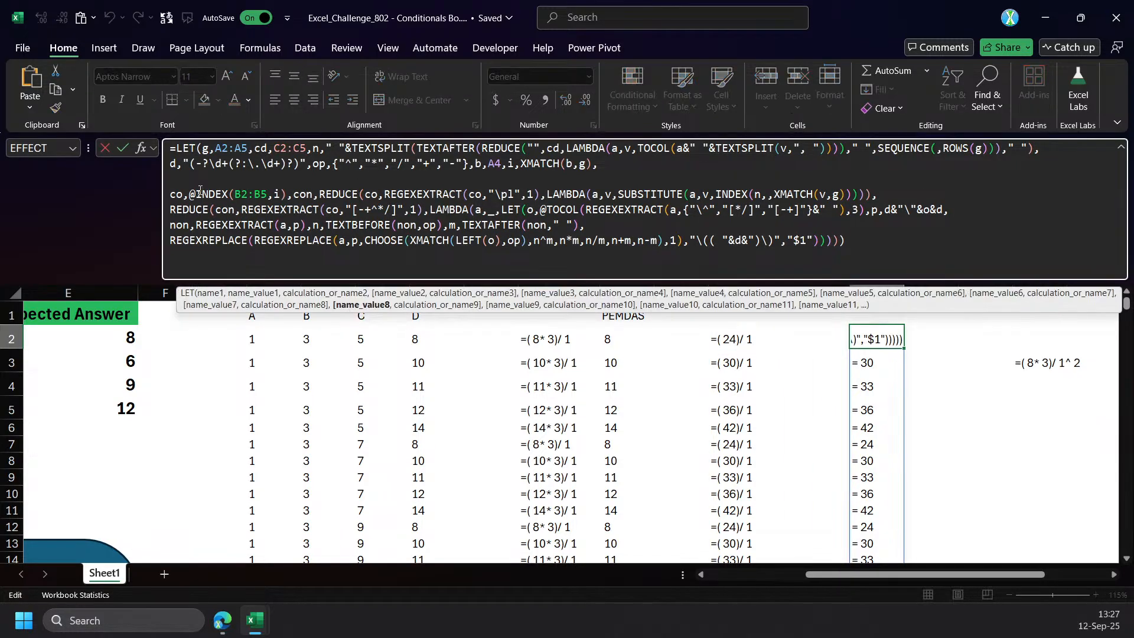
key("Escape")
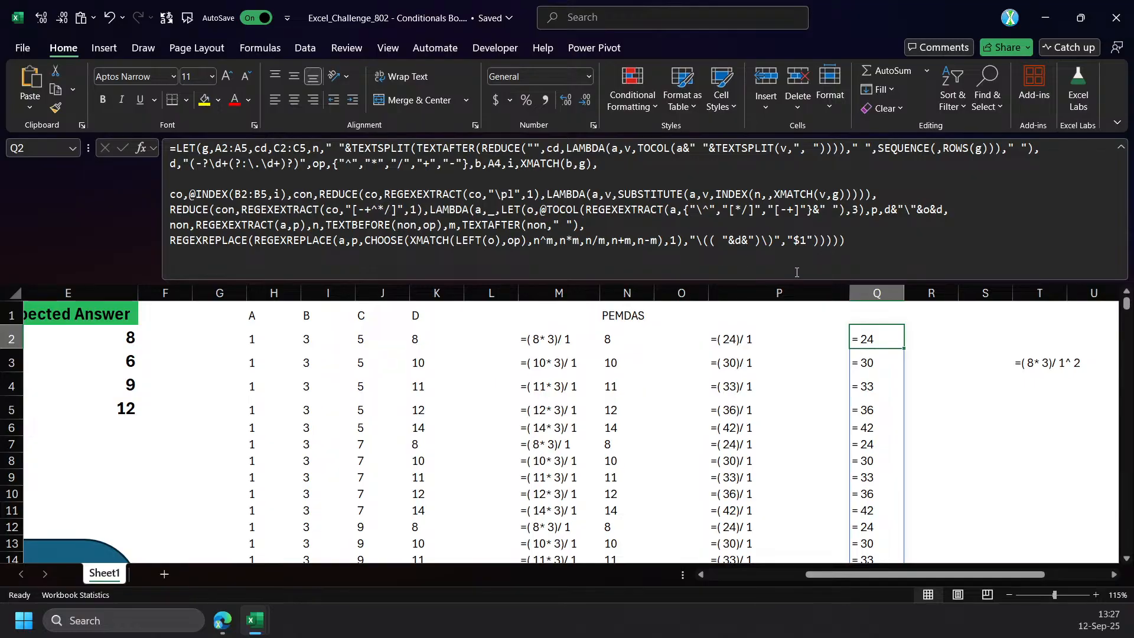
left_click(697, 232)
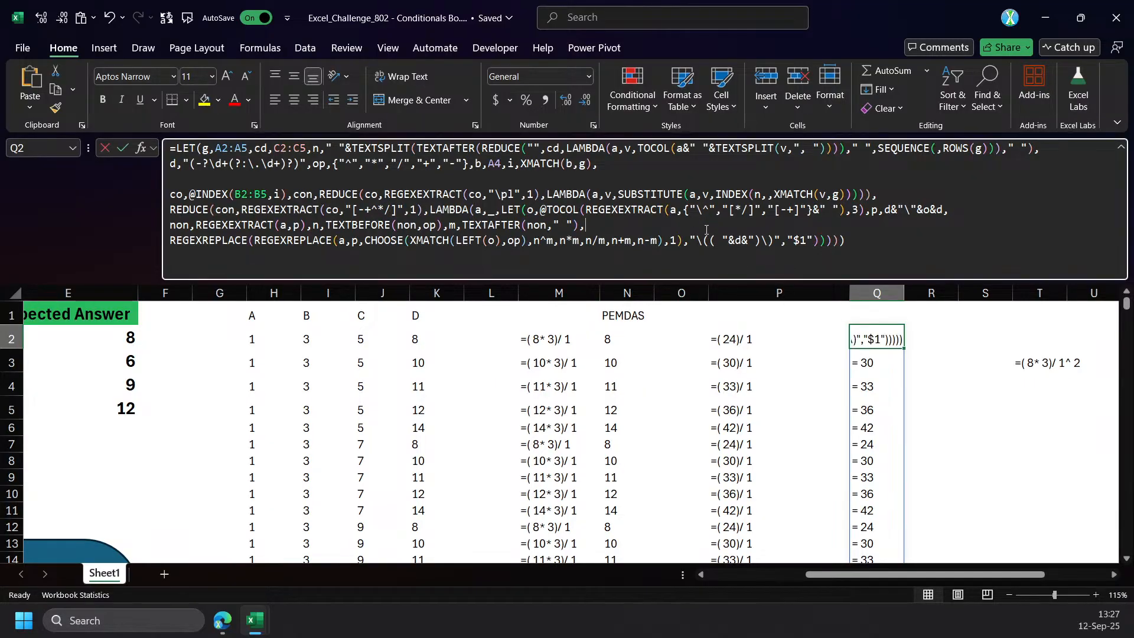
key("Escape")
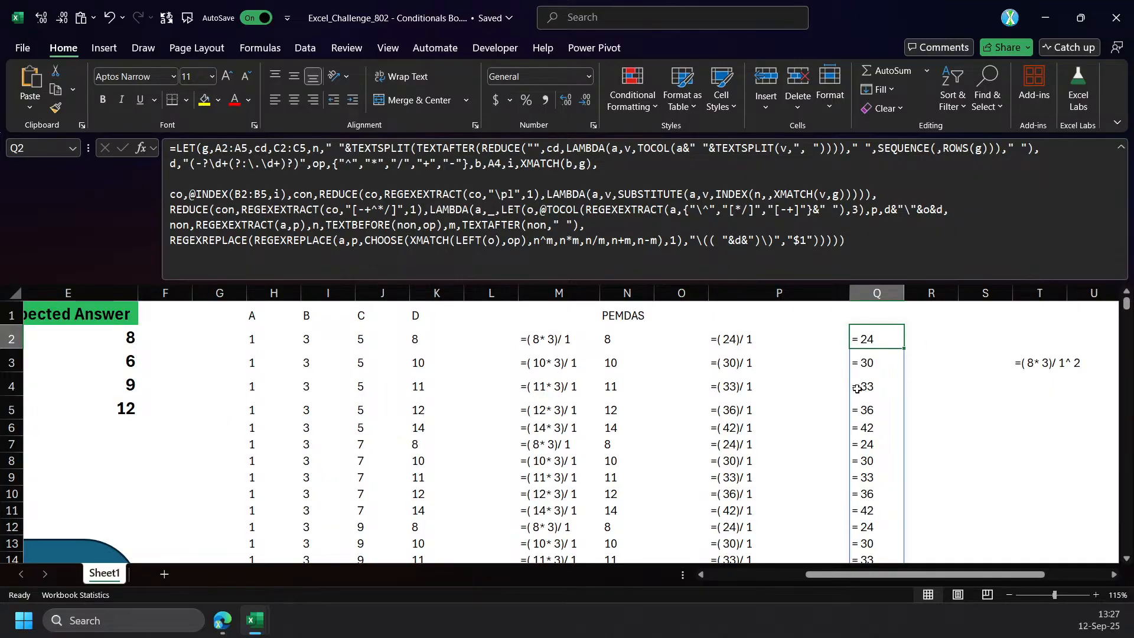
Enter the comparison-operator regex pattern [=<>] in cell R1.
left_click_drag(884, 576, 878, 577)
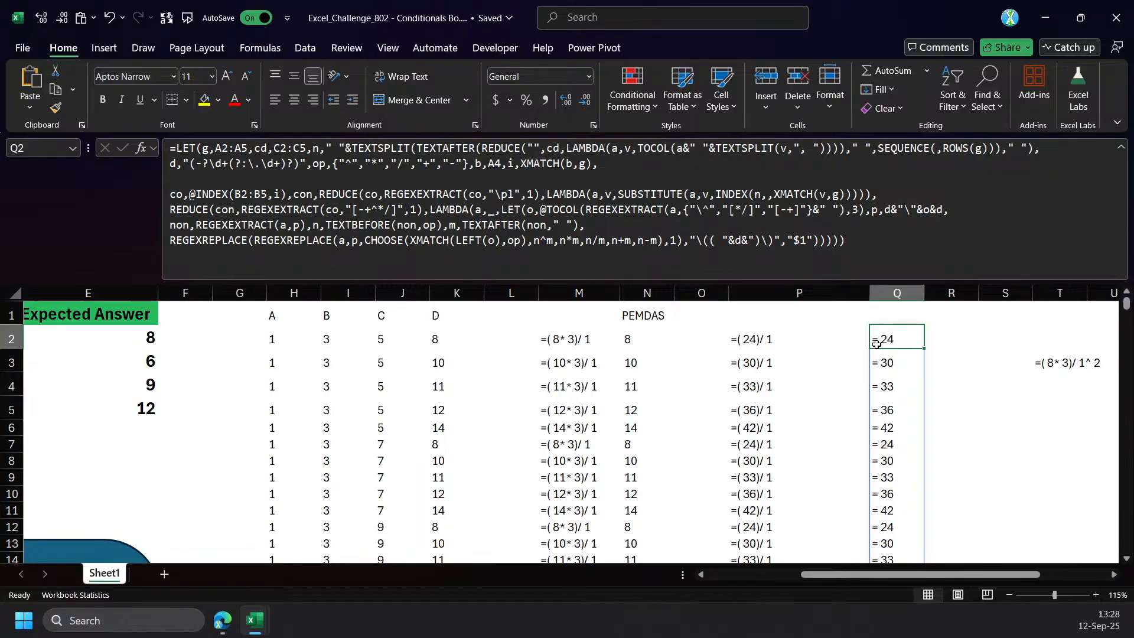
left_click(947, 312)
type("=")
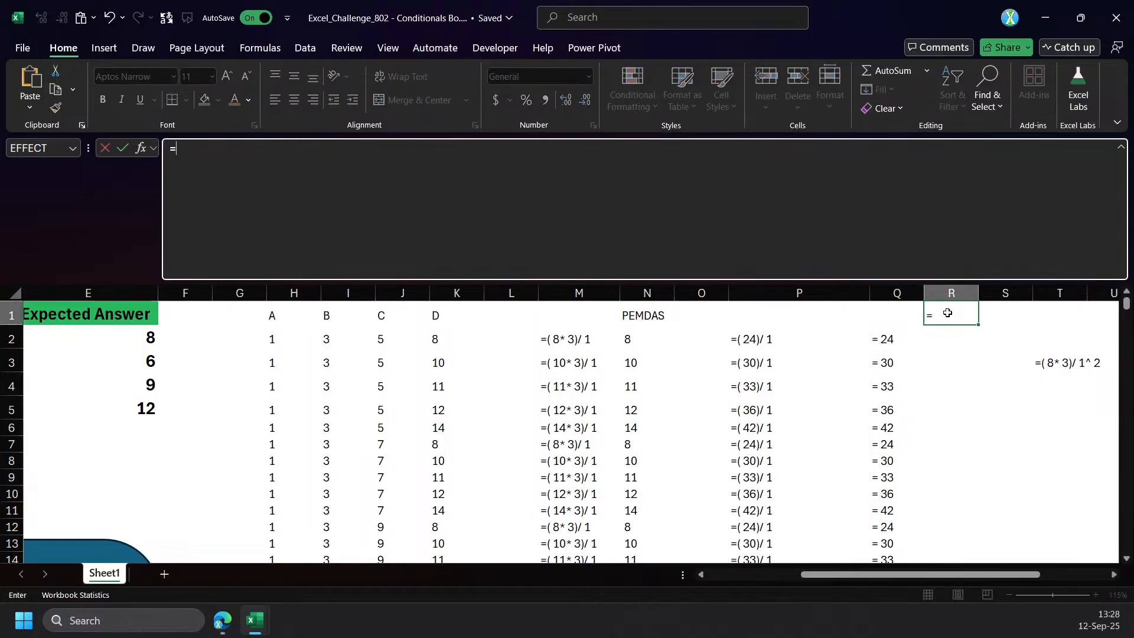
key("BackSpace")
type("[")
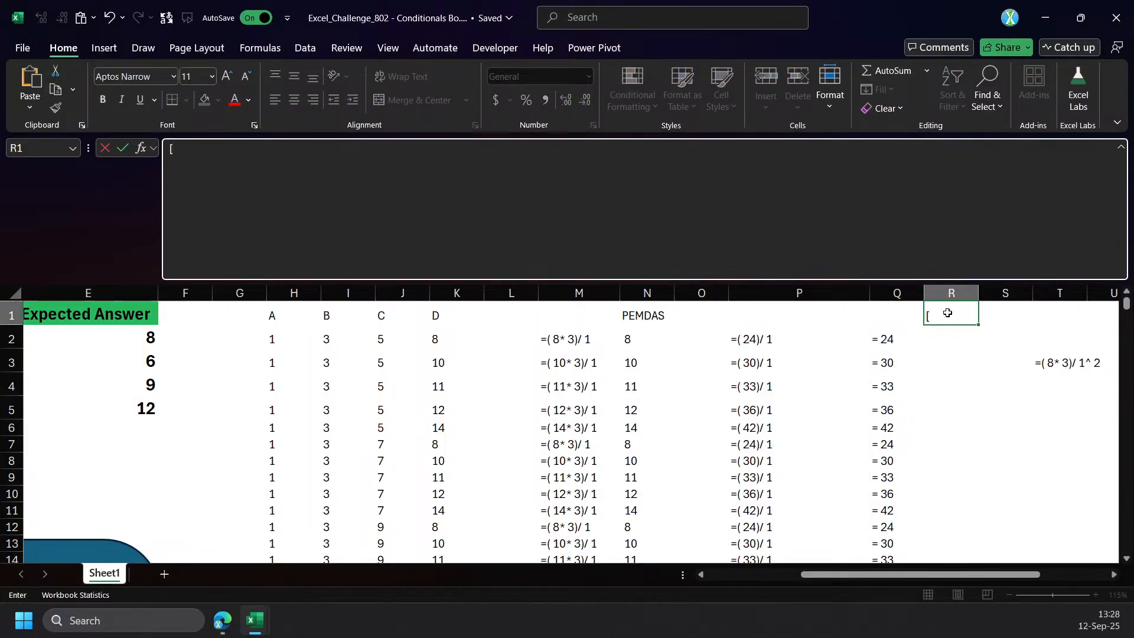
type("=<>]")
key("Return")
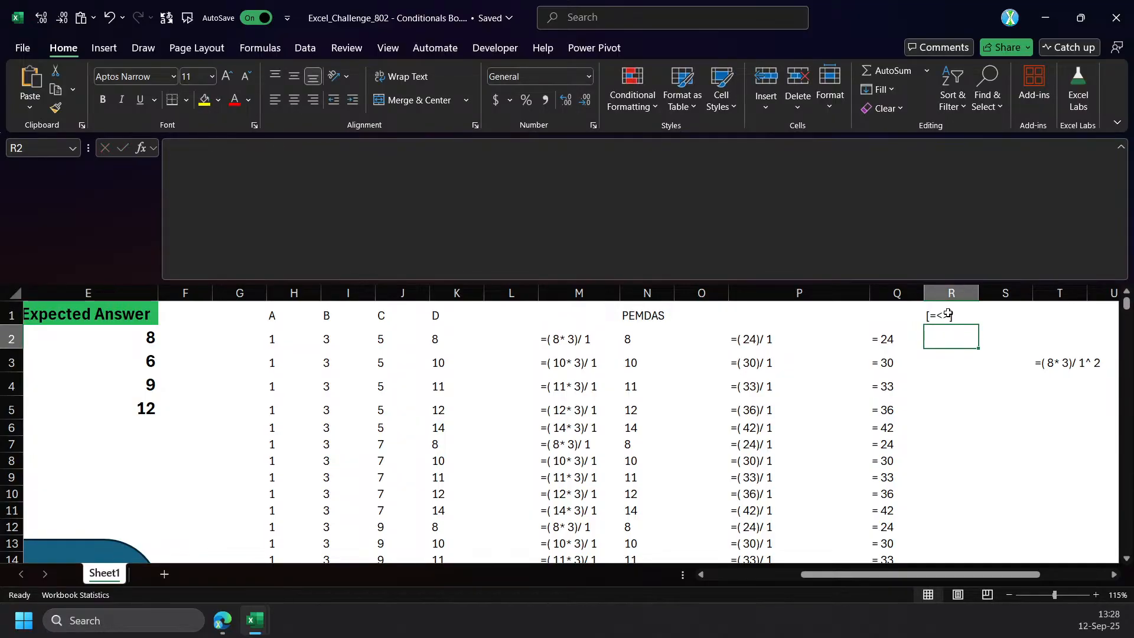
In Q2's inner LET, assign the nested REGEXREPLACE result to the name e and start a new line for the final calculation.
left_click(903, 331)
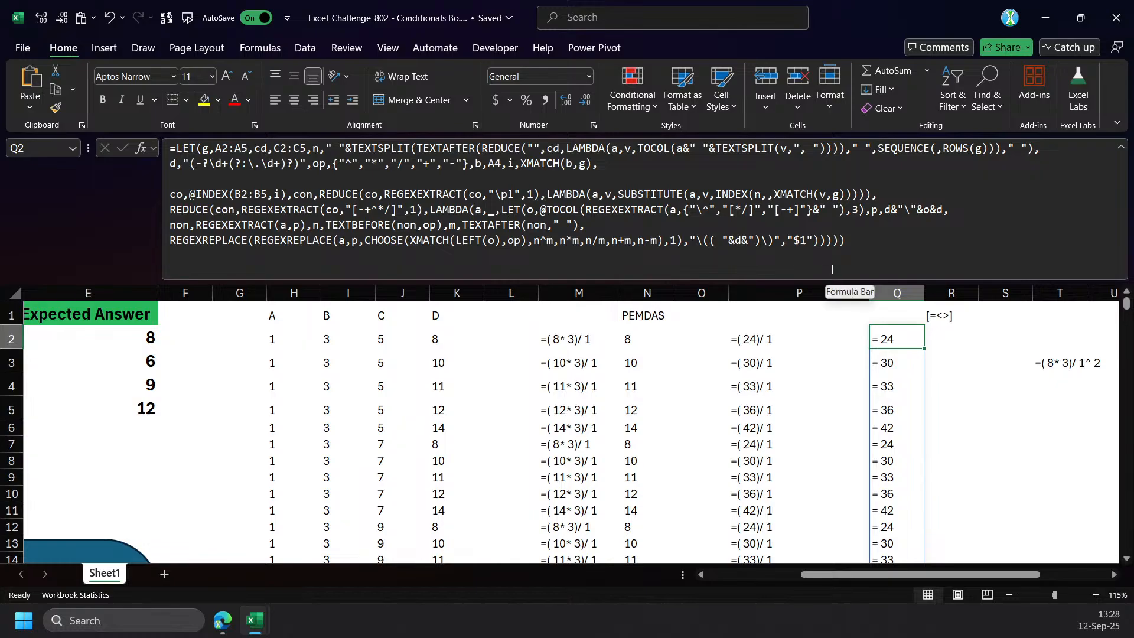
left_click(170, 244)
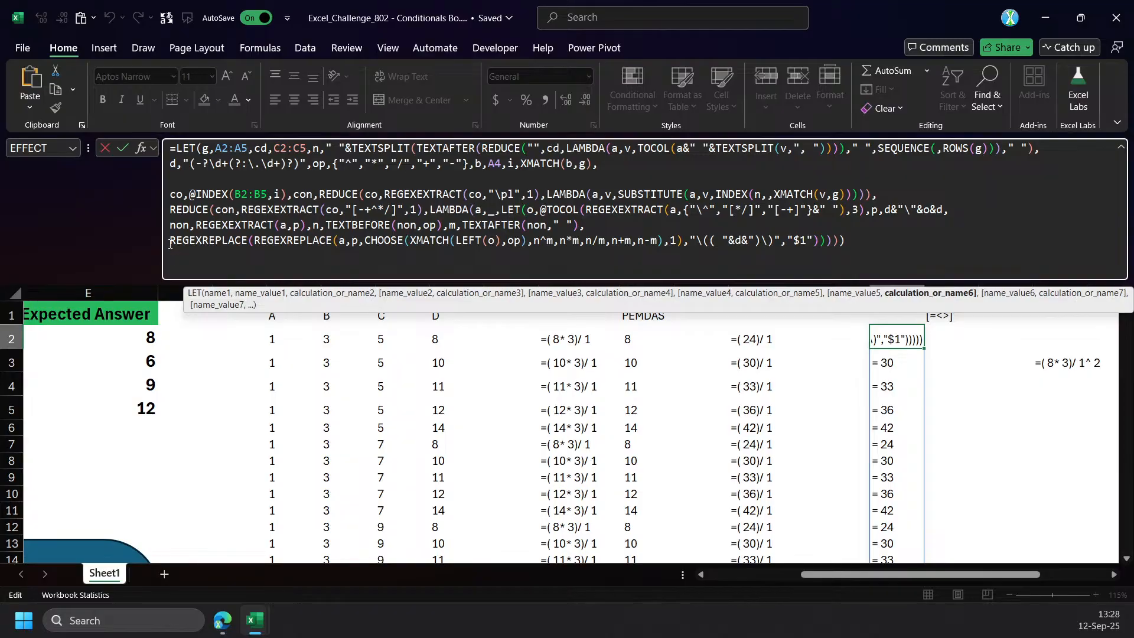
type("e,")
key("Return")
key("Return")
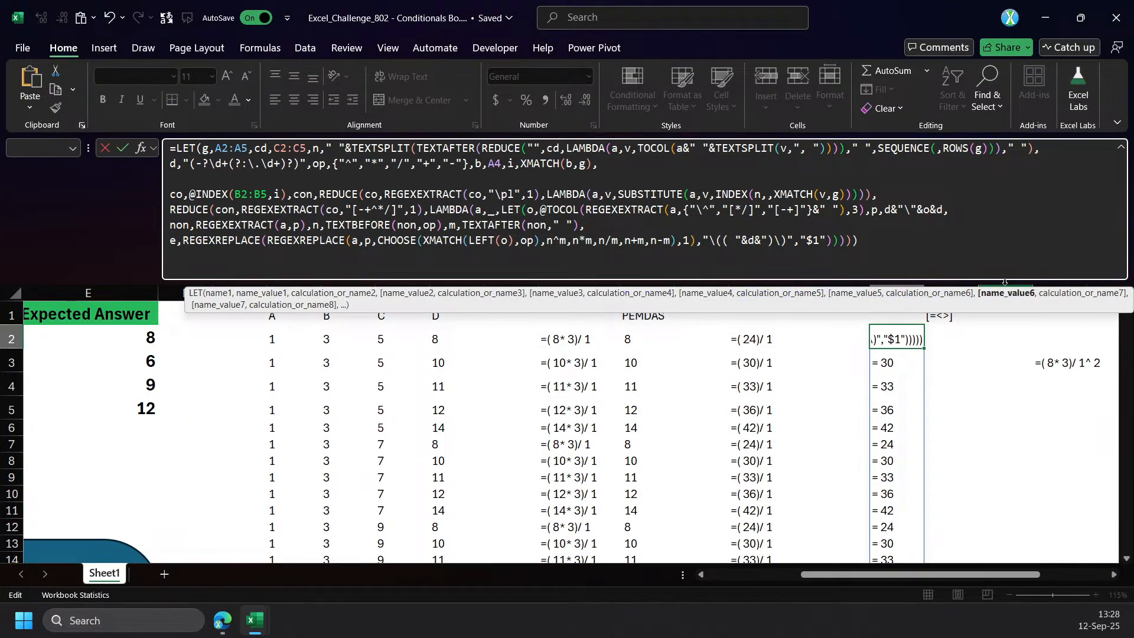
left_click(1017, 294)
left_click(833, 242)
type(",")
key("alt+Return")
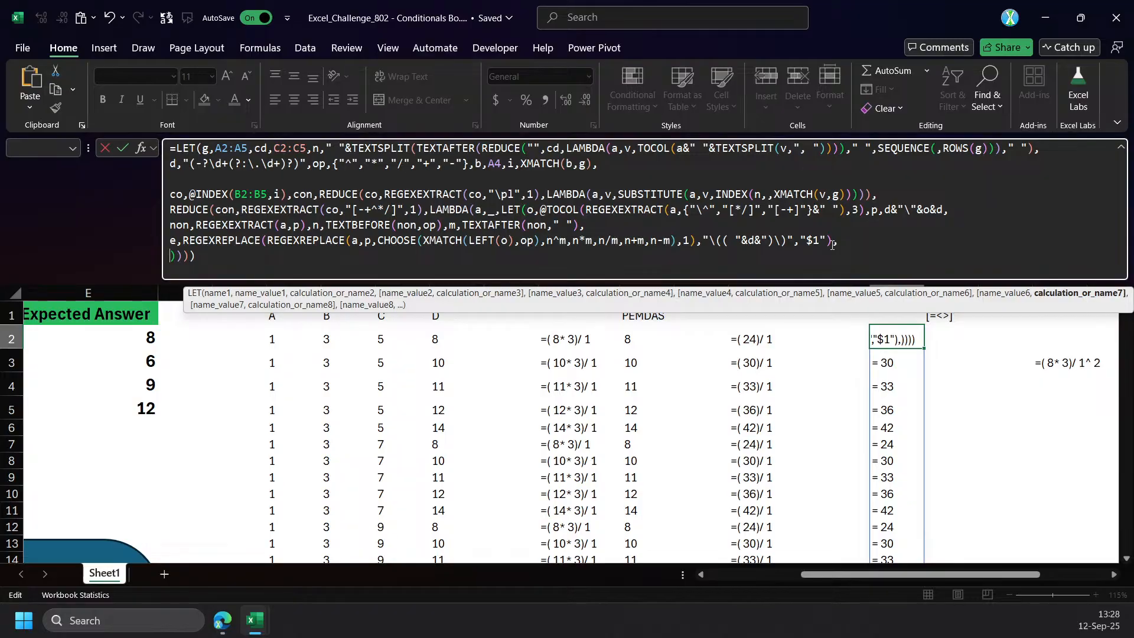
Add REGEXEXTRACT(co,R1) as the final calculation of Q2's inner LET, balance the closing parentheses, and commit the formula.
type("regex")
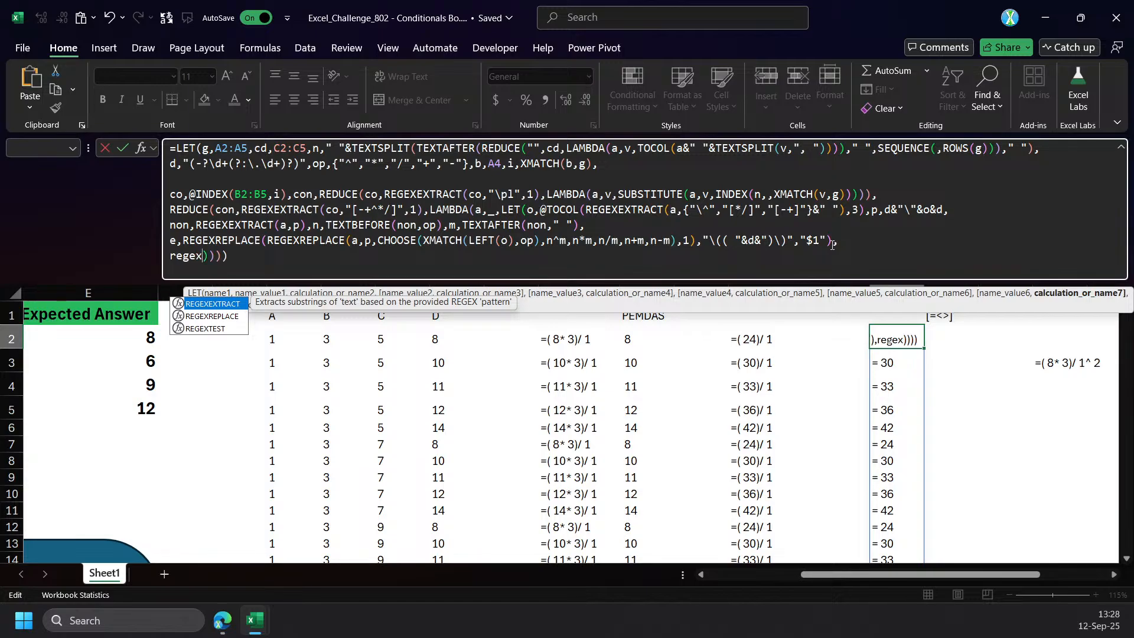
key("Tab")
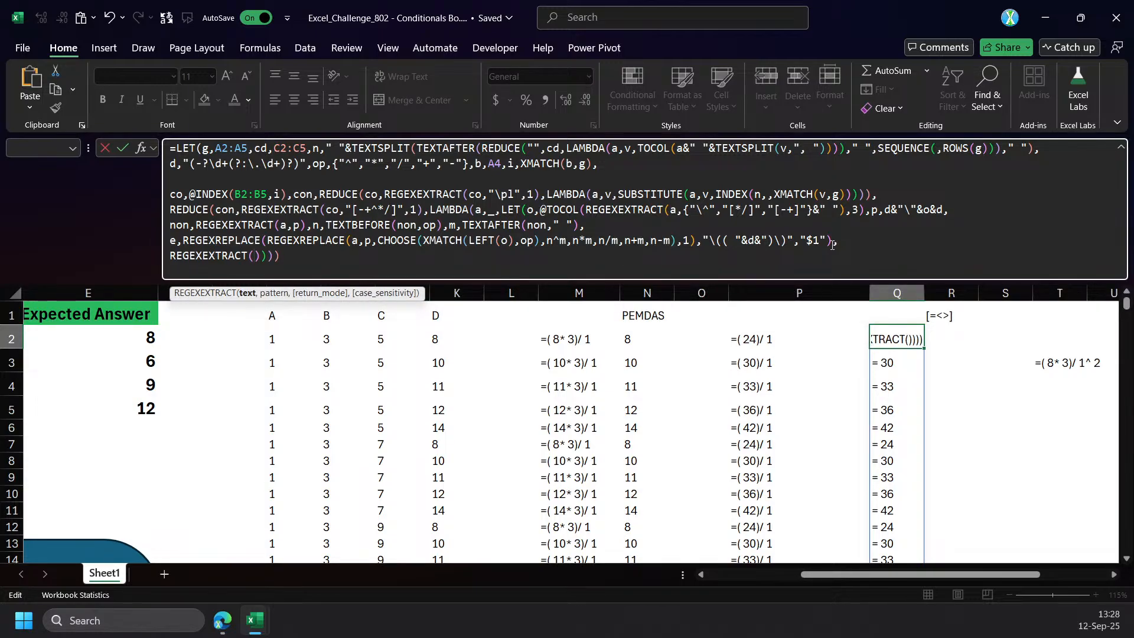
type("co,")
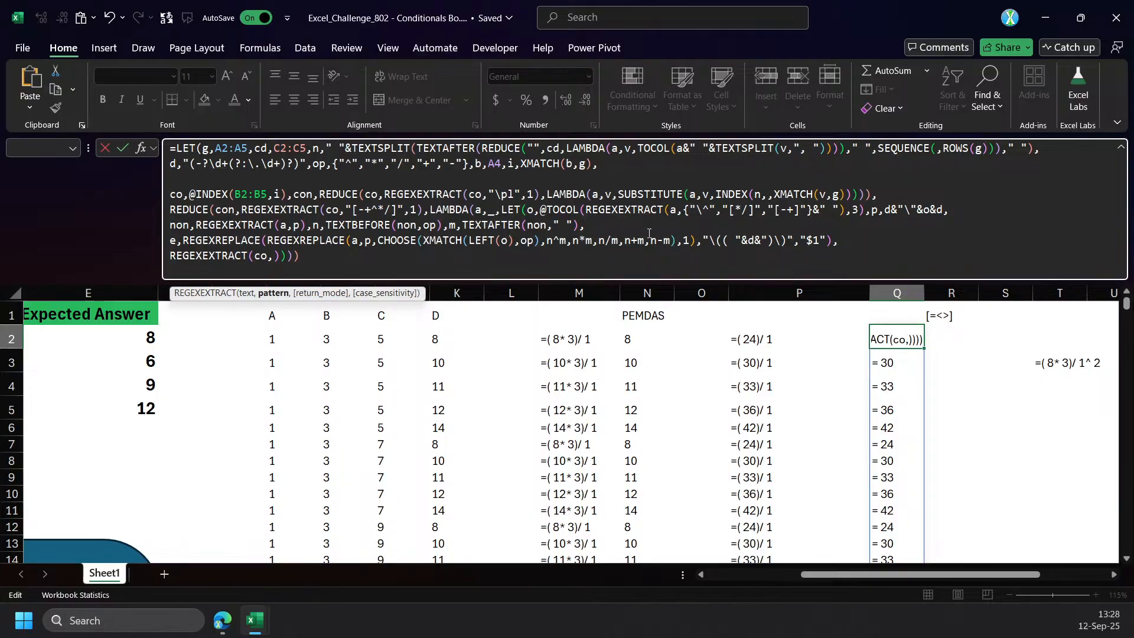
left_click(369, 195)
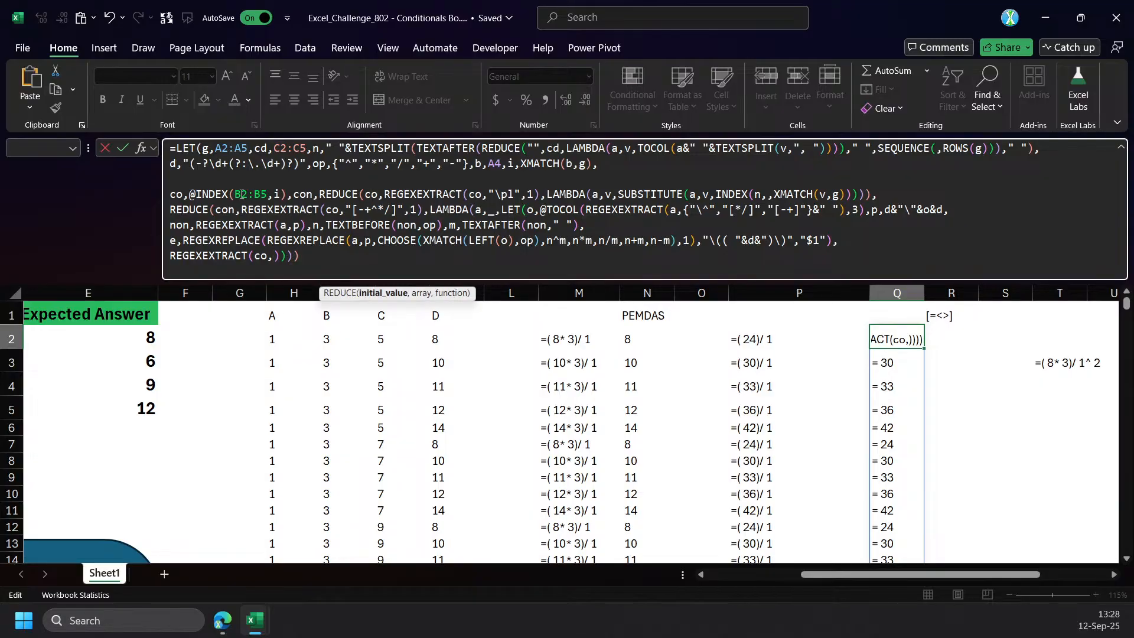
left_click(407, 194)
left_click(273, 256)
left_click(937, 317)
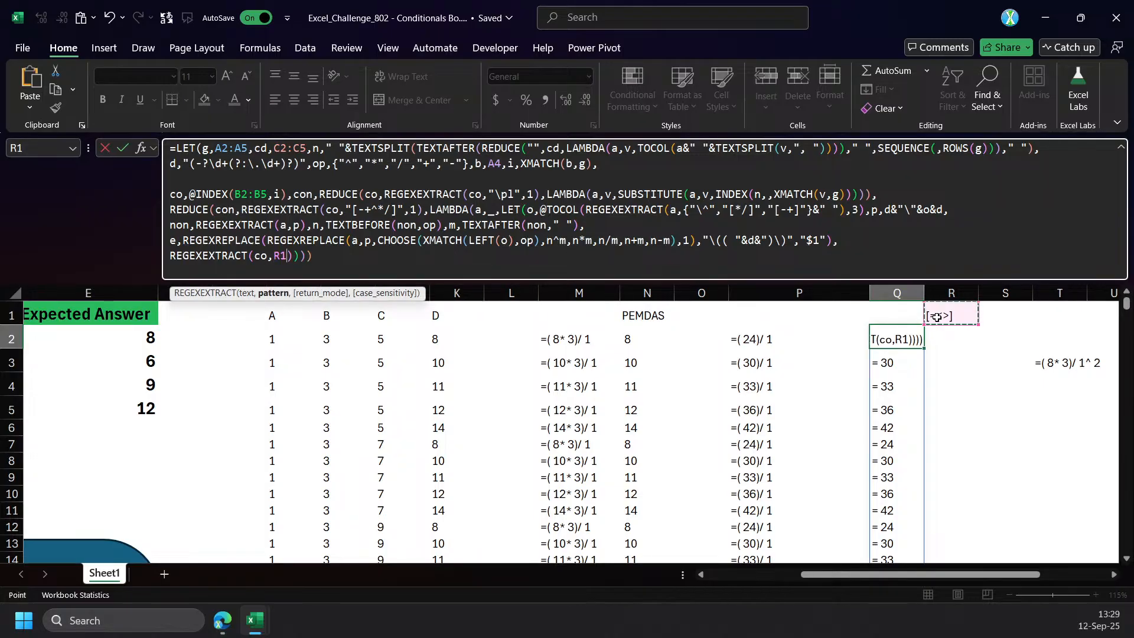
type("))")
key("ctrl+Return")
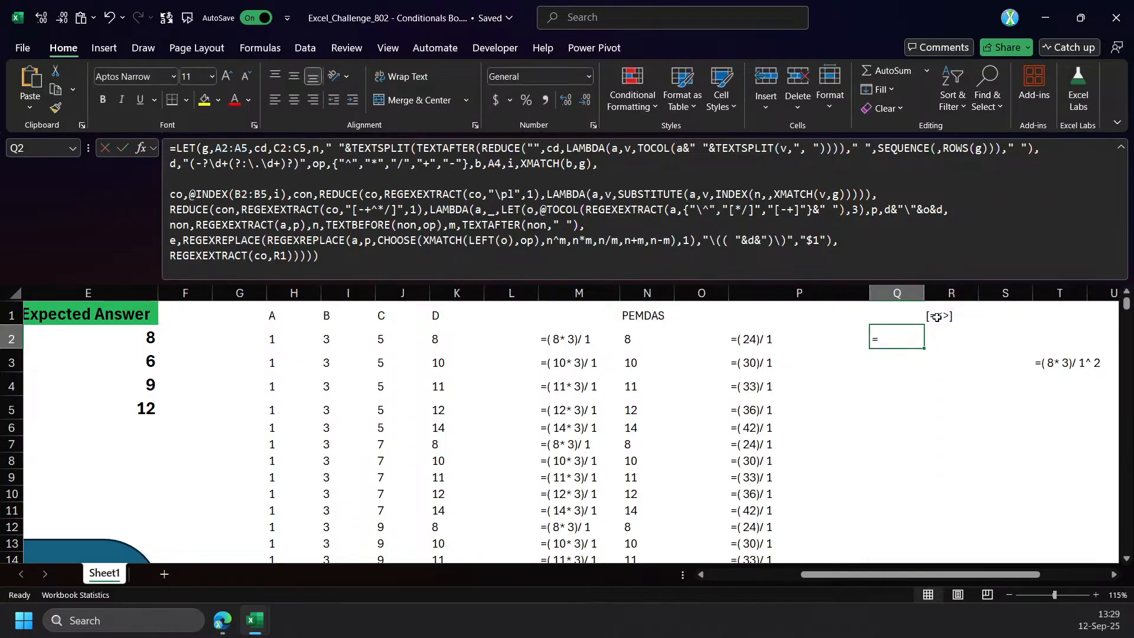
Append a plus sign to the regex pattern in R1 so it reads [=<>]+.
left_click(938, 317)
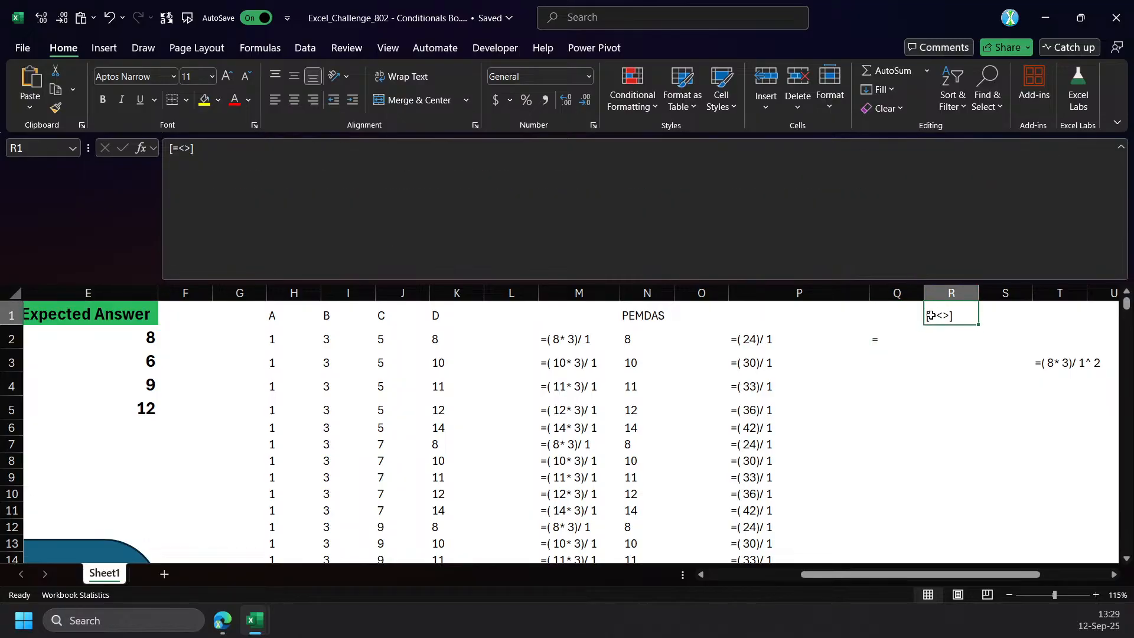
left_click(236, 161)
type("+")
key("Return")
key("Up")
Replace the R1 reference in Q2's REGEXEXTRACT with the literal "[=<>]+", commit it, and enlarge the formula bar.
left_click(888, 339)
double_click(281, 256)
key("F9")
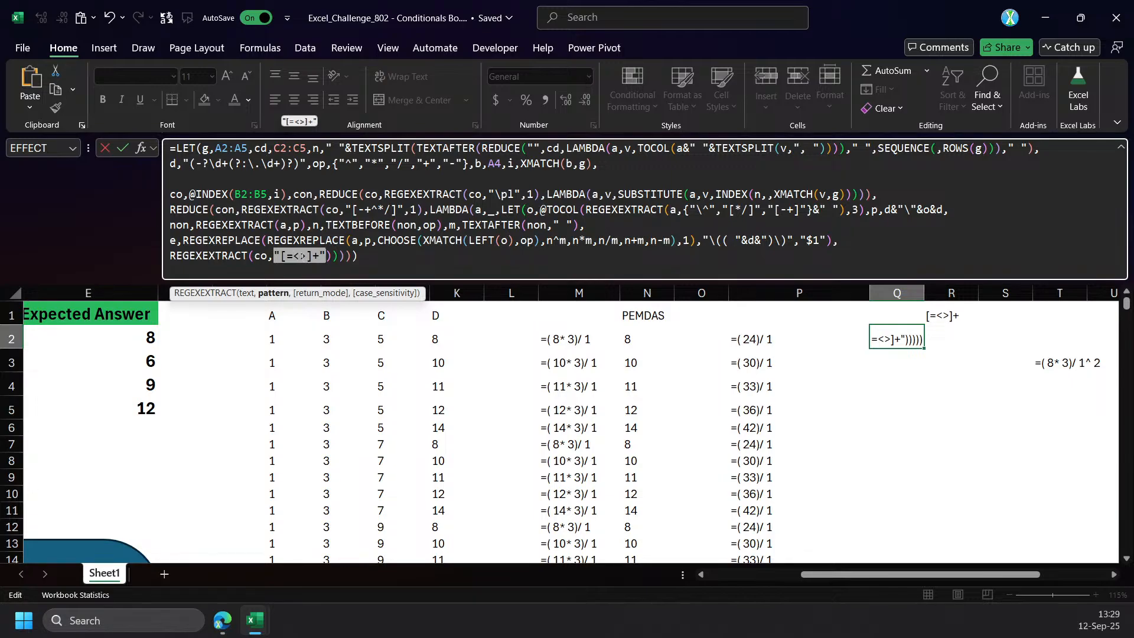
key("ctrl+Return")
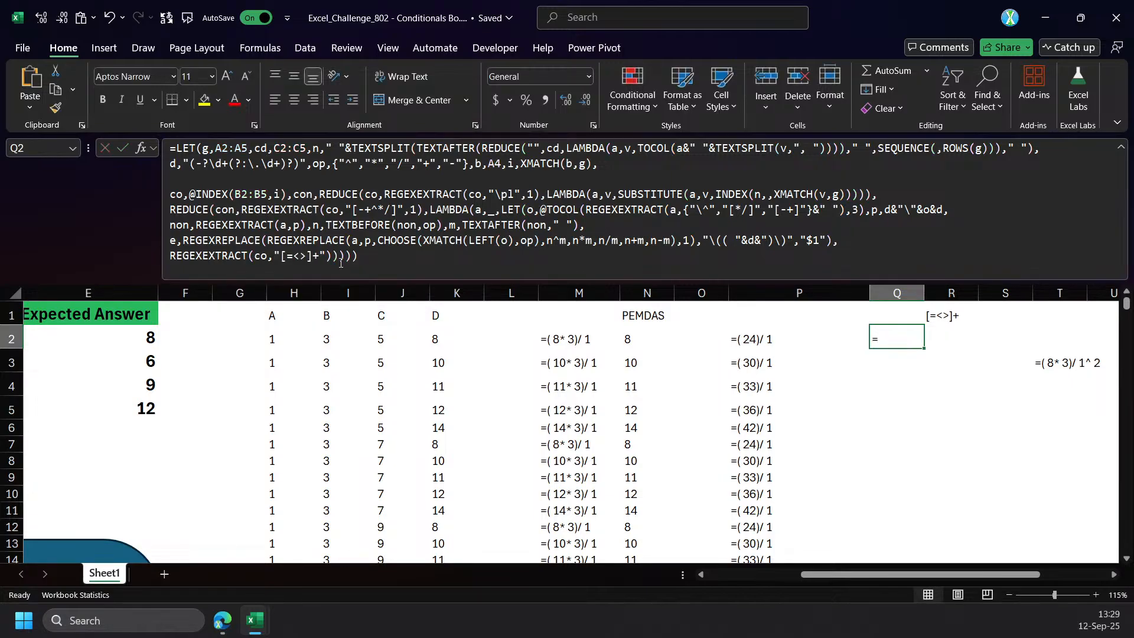
left_click_drag(364, 284, 363, 316)
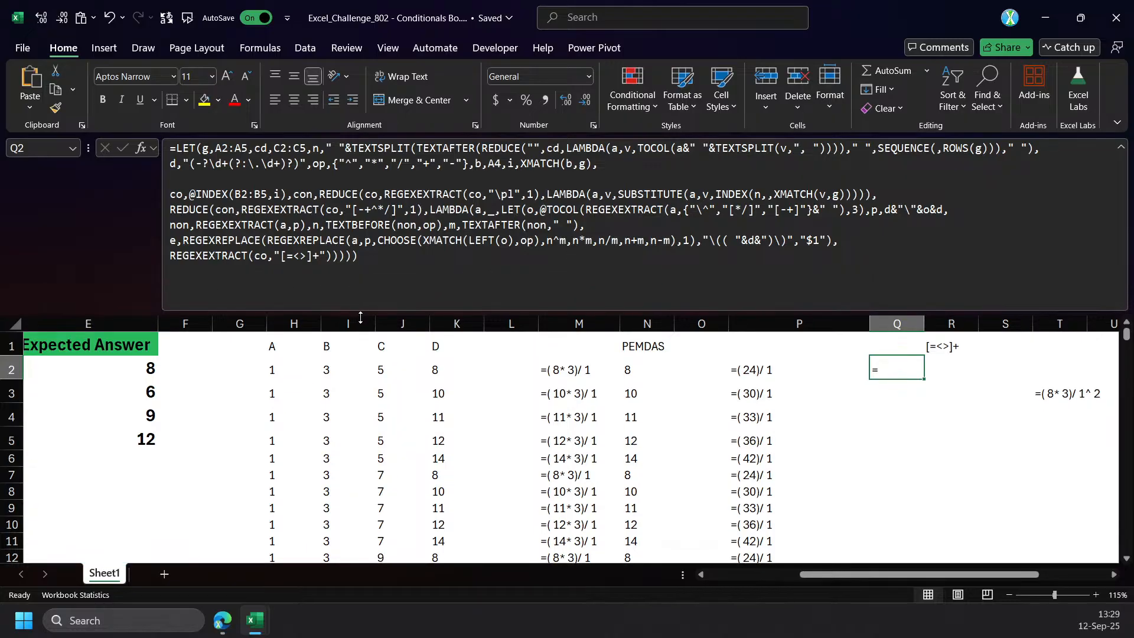
left_click(171, 256)
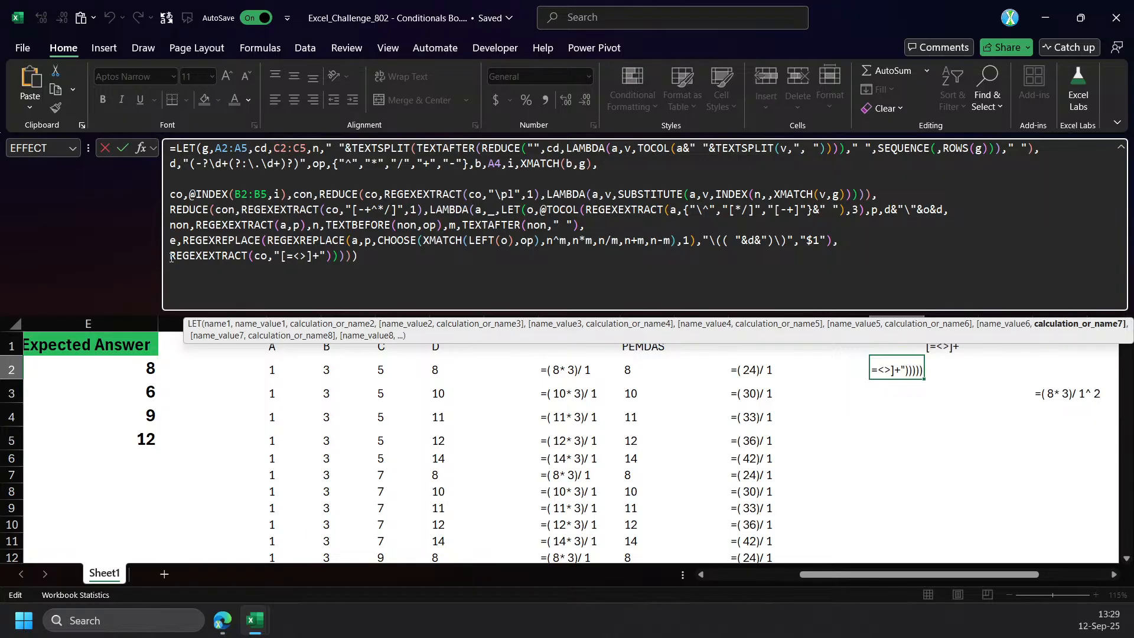
left_click(952, 371)
type("=")
key("Down")
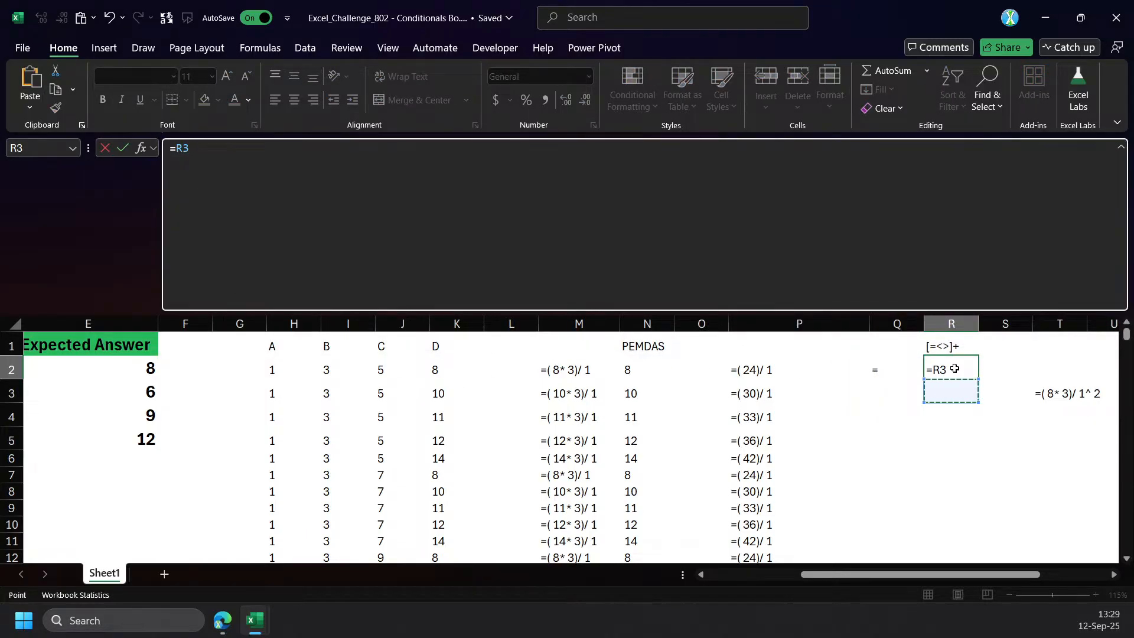
key("Escape")
type("]")
key("BackSpace")
type("]")
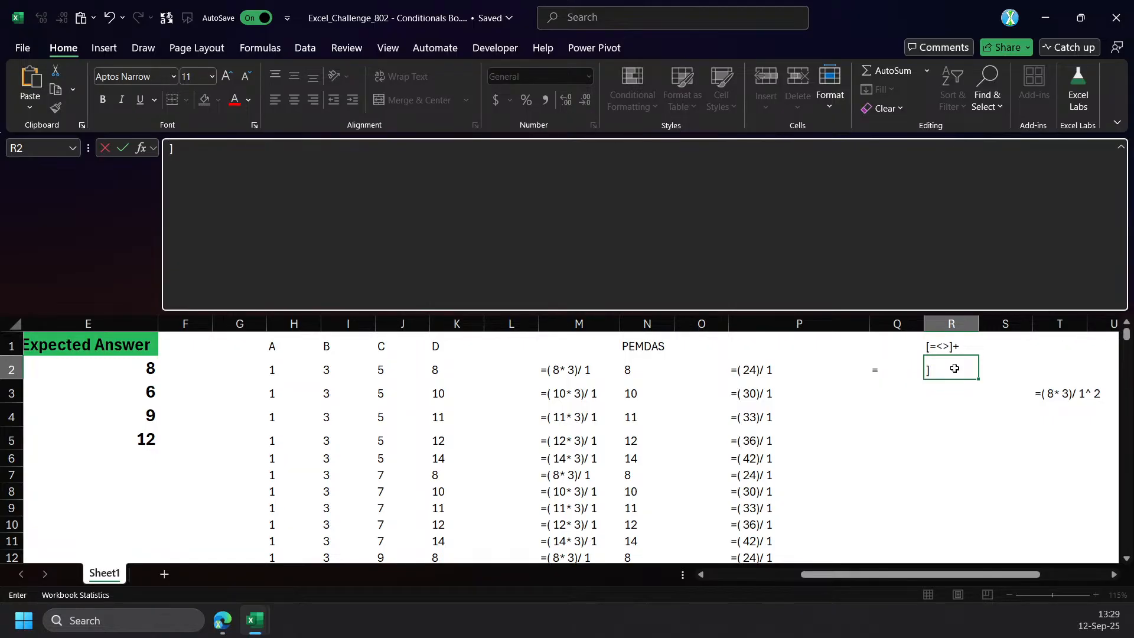
key("BackSpace")
Enter a lone equals sign as text in cell R2.
type("'-=")
key("BackSpace")
key("BackSpace")
type("=]")
key("Return")
left_click(955, 368)
left_click(368, 160)
key("BackSpace")
key("Return")
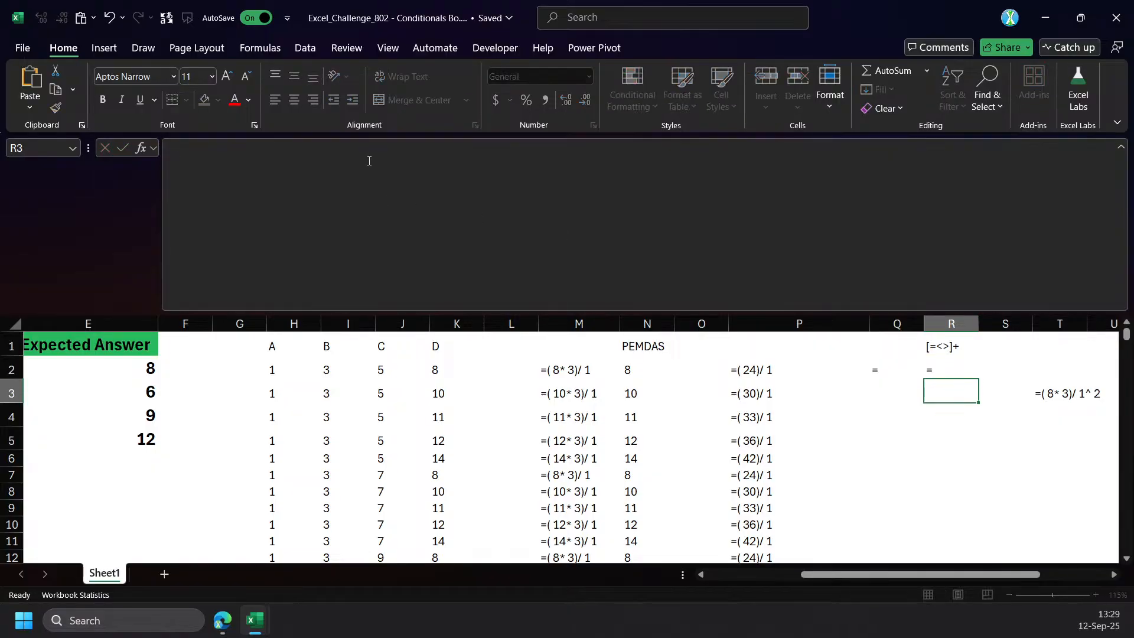
Fill the equals sign from R2 down to R7 and change R3 to >.
left_click(946, 359)
left_click_drag(979, 380, 978, 482)
left_click(947, 388)
left_click(286, 170)
key("BackSpace")
key("BackSpace")
type("'>")
key("Return")
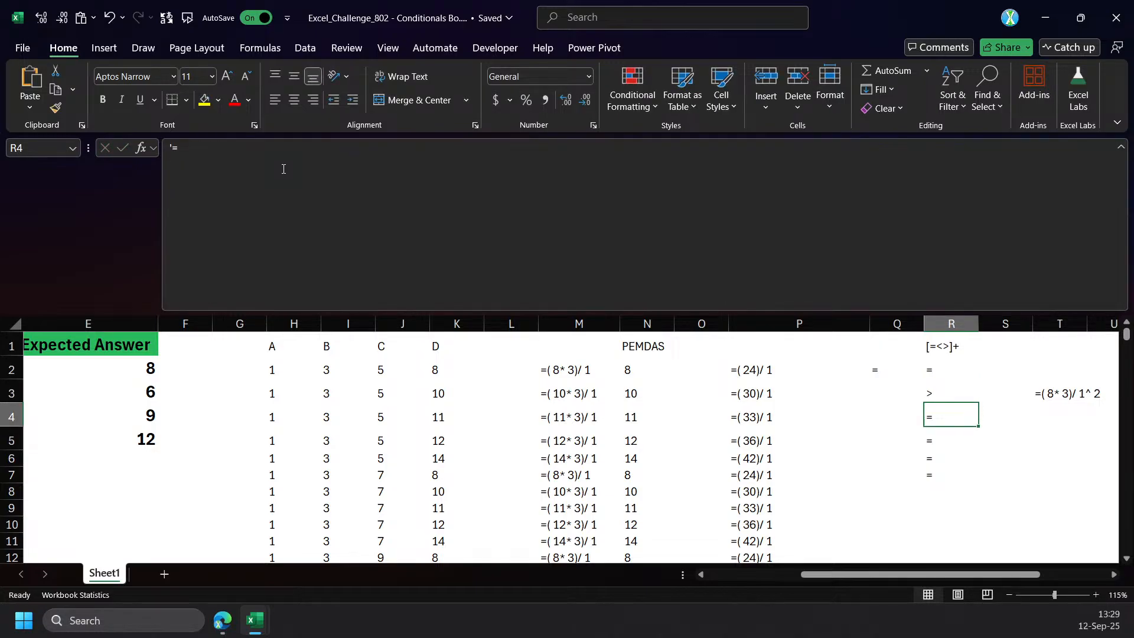
Change the operator text in R4 to <.
left_click(283, 169)
key("BackSpace")
key("BackSpace")
type("'<")
key("Return")
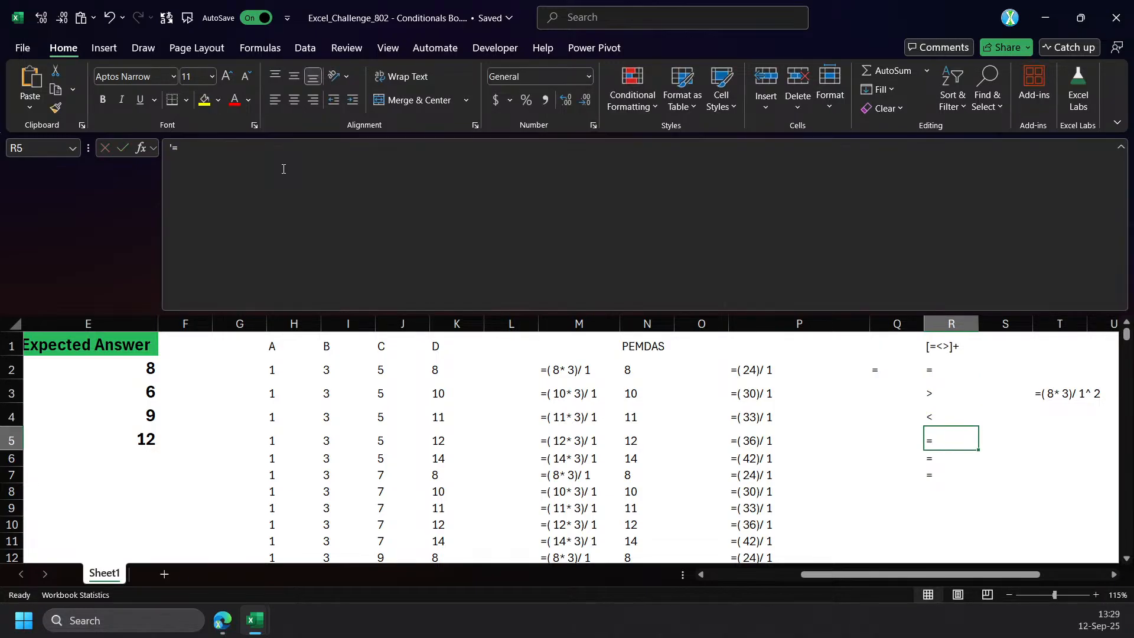
Change R5 to >= and R6 to <=, and clear the leftover equals sign in R7.
left_click(172, 150)
type(">")
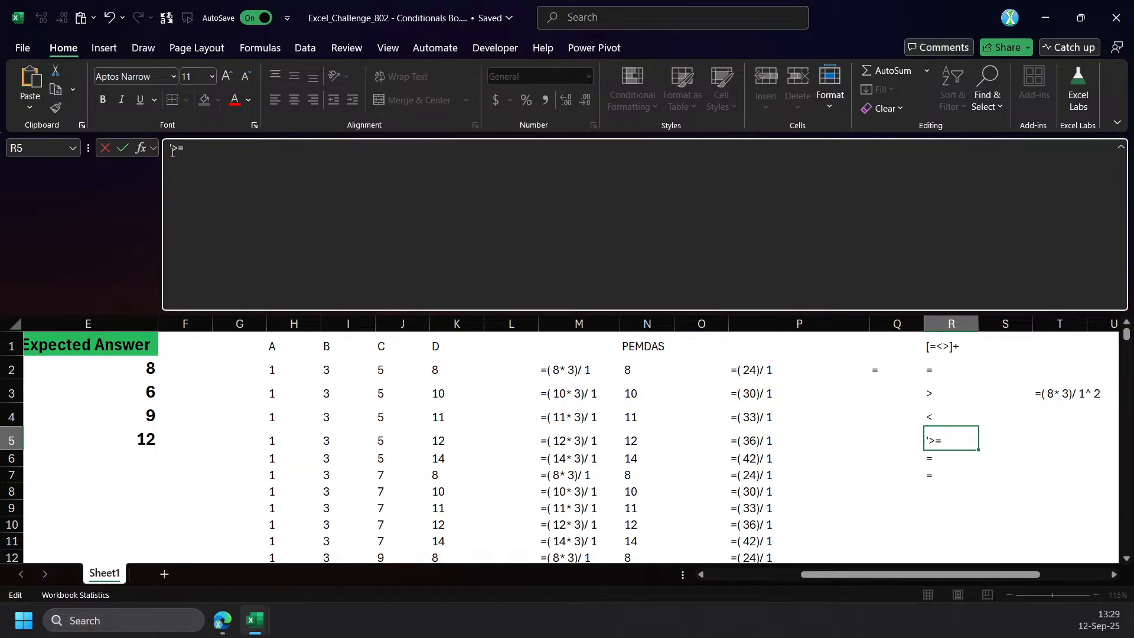
key("Return")
left_click(173, 150)
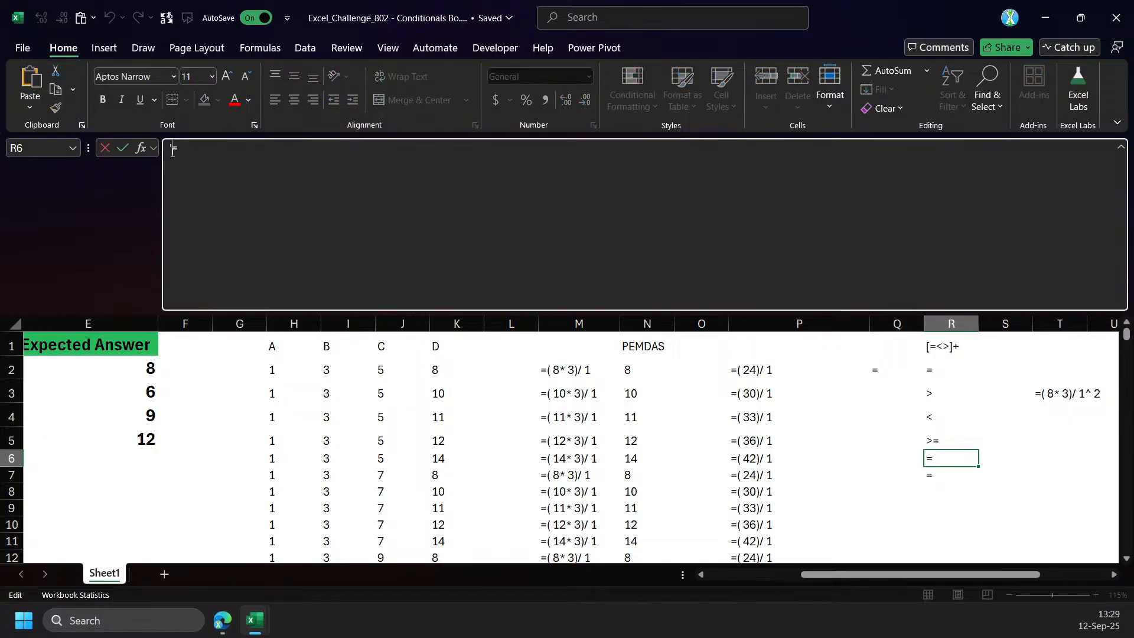
type("<")
key("Return")
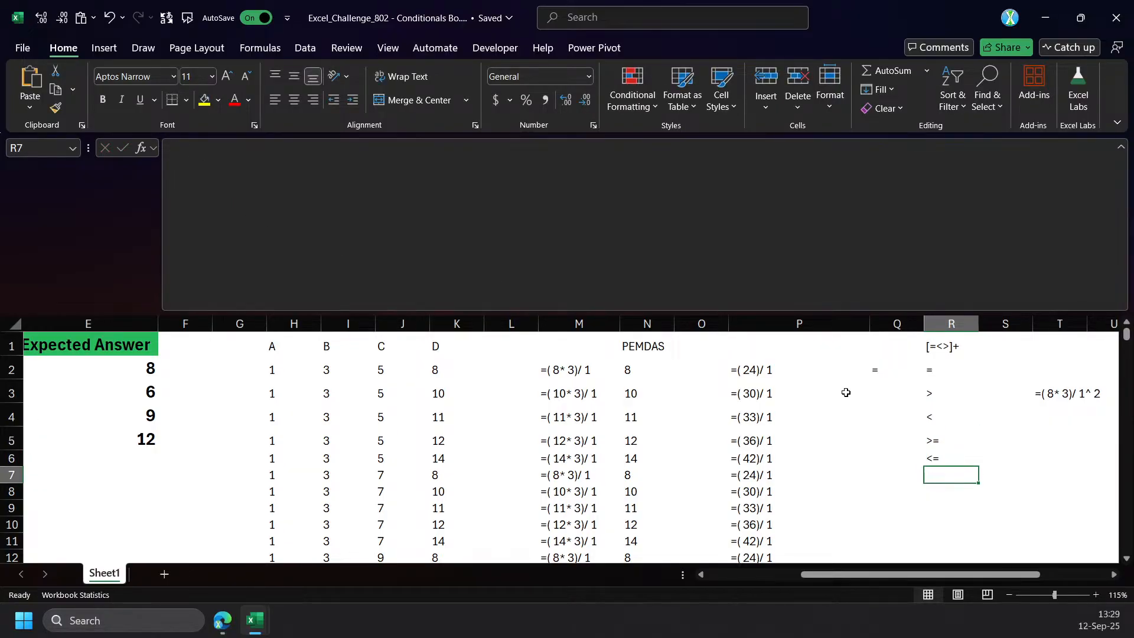
Wrap the final REGEXEXTRACT(co,"[=<>]+") of the Q2 formula in an XMATCH function.
left_click(879, 366)
double_click(879, 366)
left_click(169, 255)
type("xm")
key("Tab")
key("End")
left_click(378, 255)
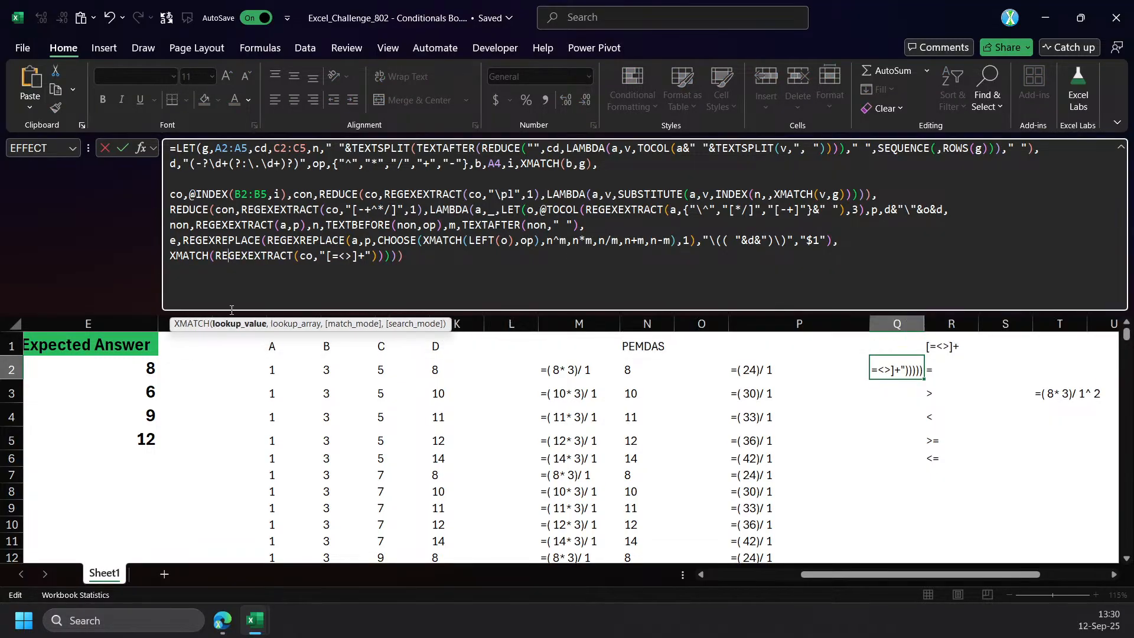
Use R2:R6 as the XMATCH lookup array, converted to the constant {"=";">";"<";">=";"<="}, and complete the formula.
type(",")
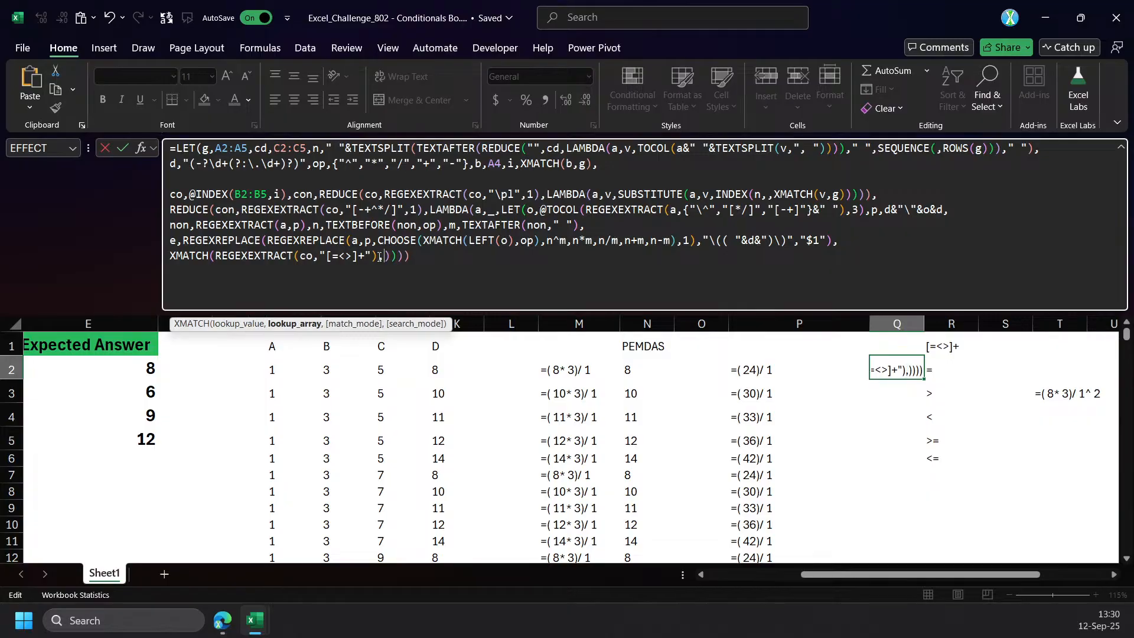
left_click_drag(942, 372, 950, 460)
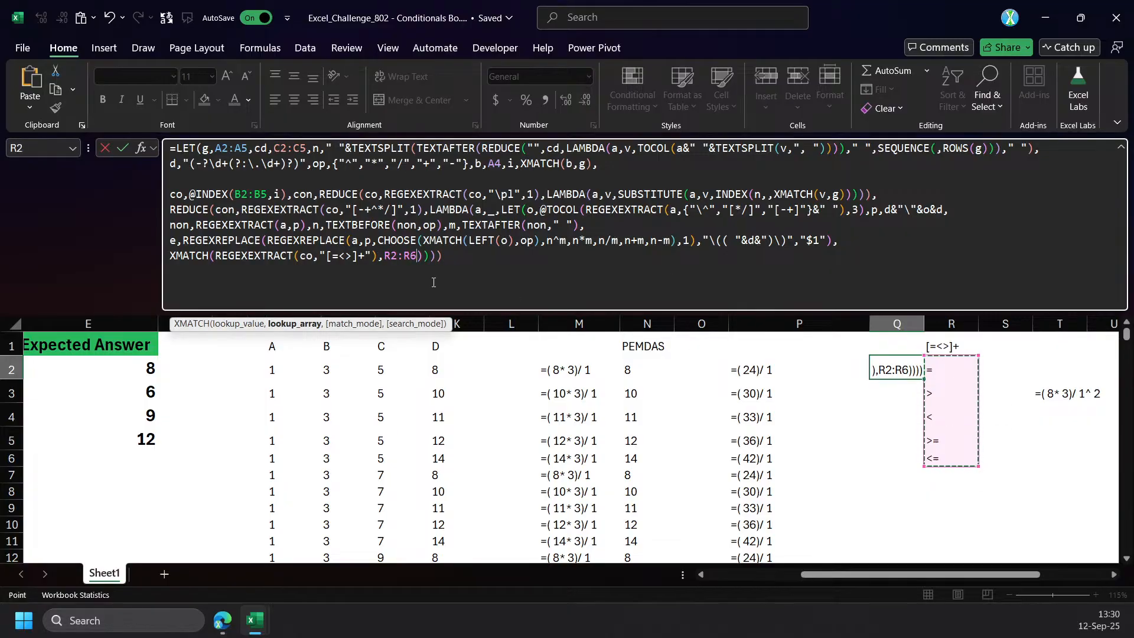
double_click(411, 257)
key("F9")
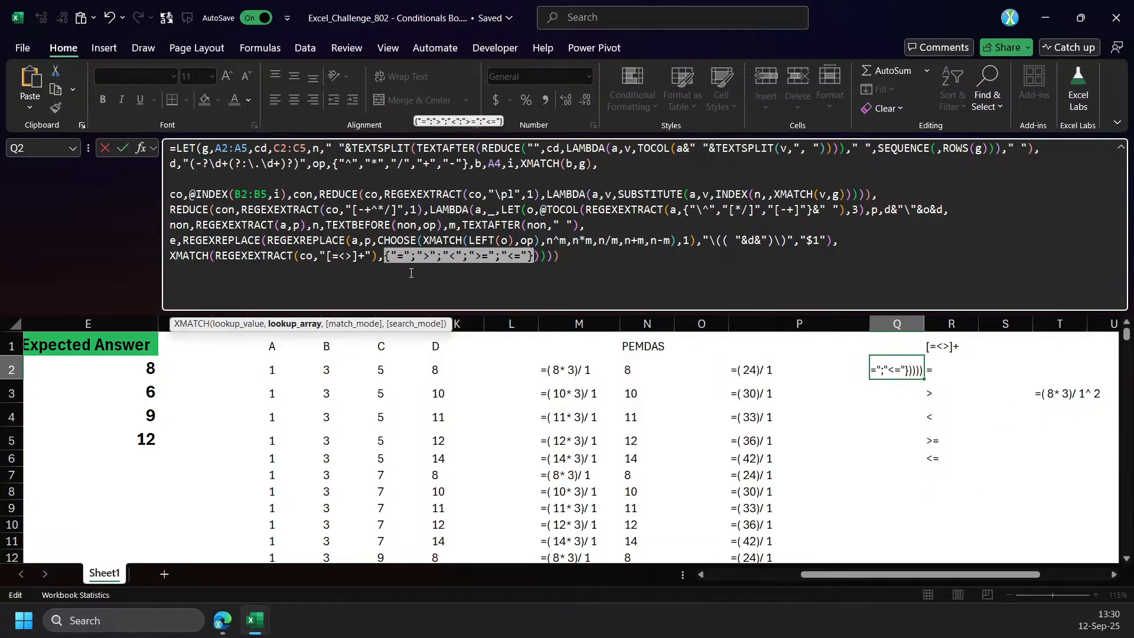
key("Right")
key("Right")
type(")")
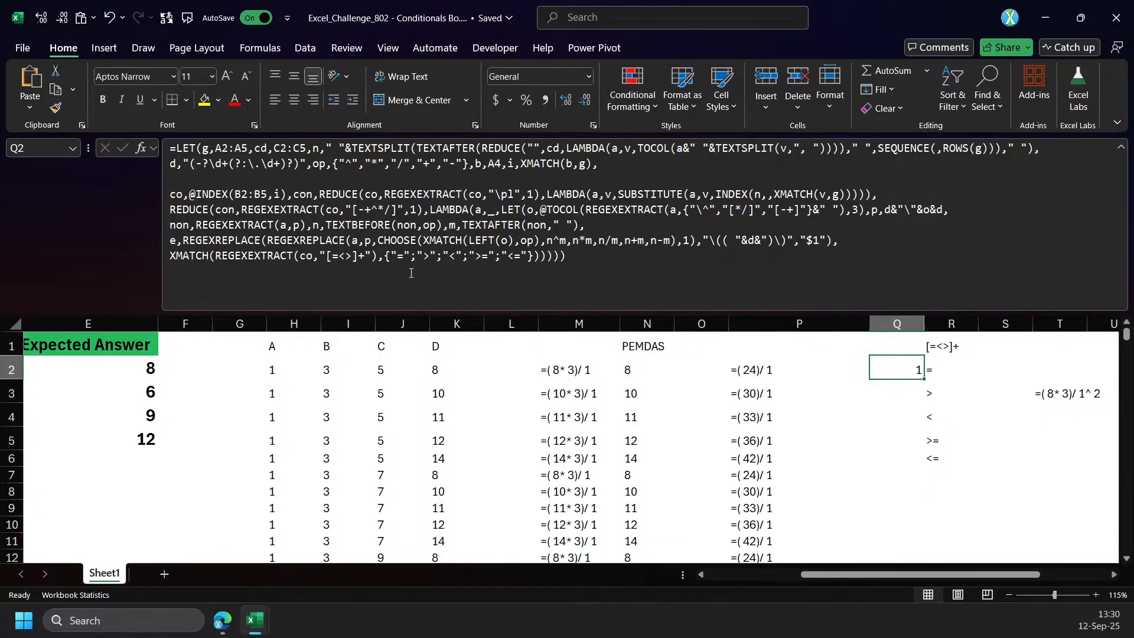
left_click(170, 257)
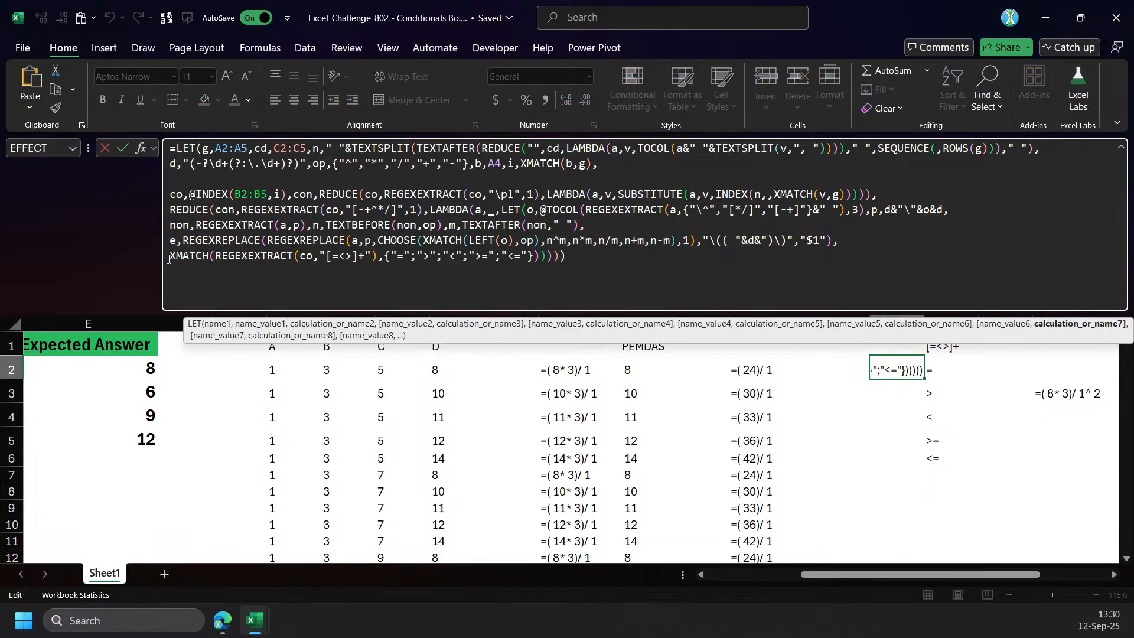
type("cho")
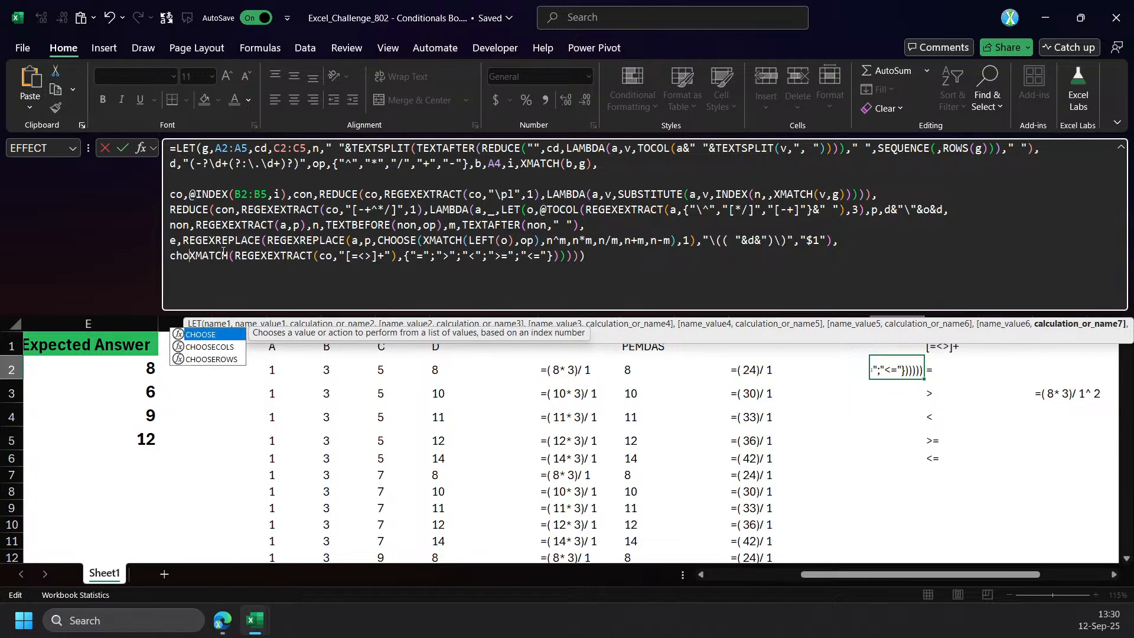
key("Tab")
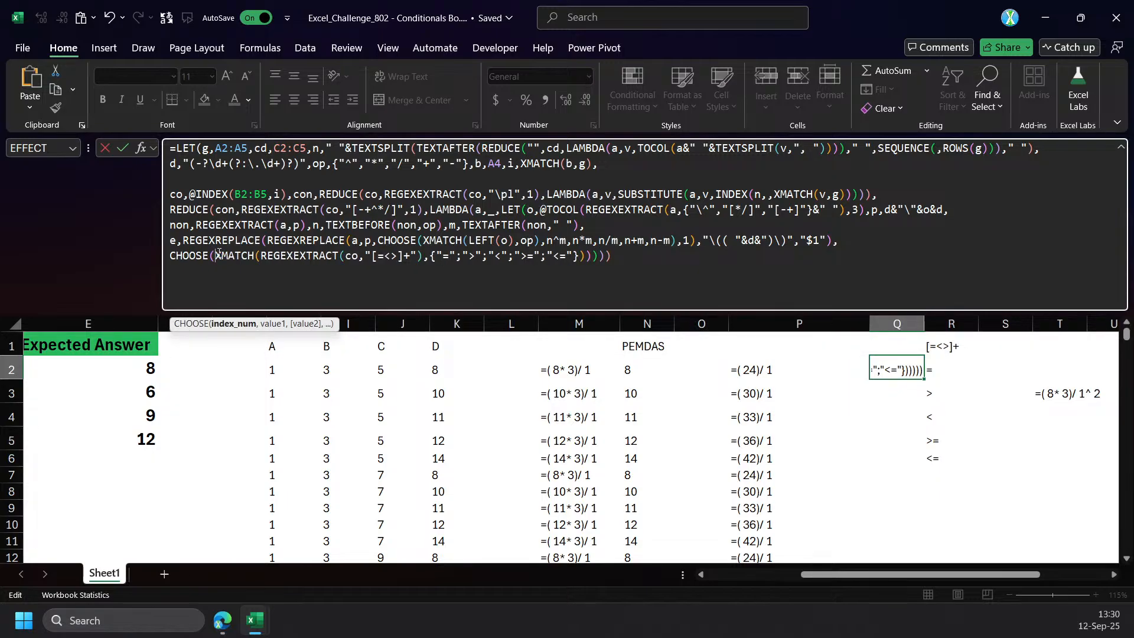
left_click(170, 241)
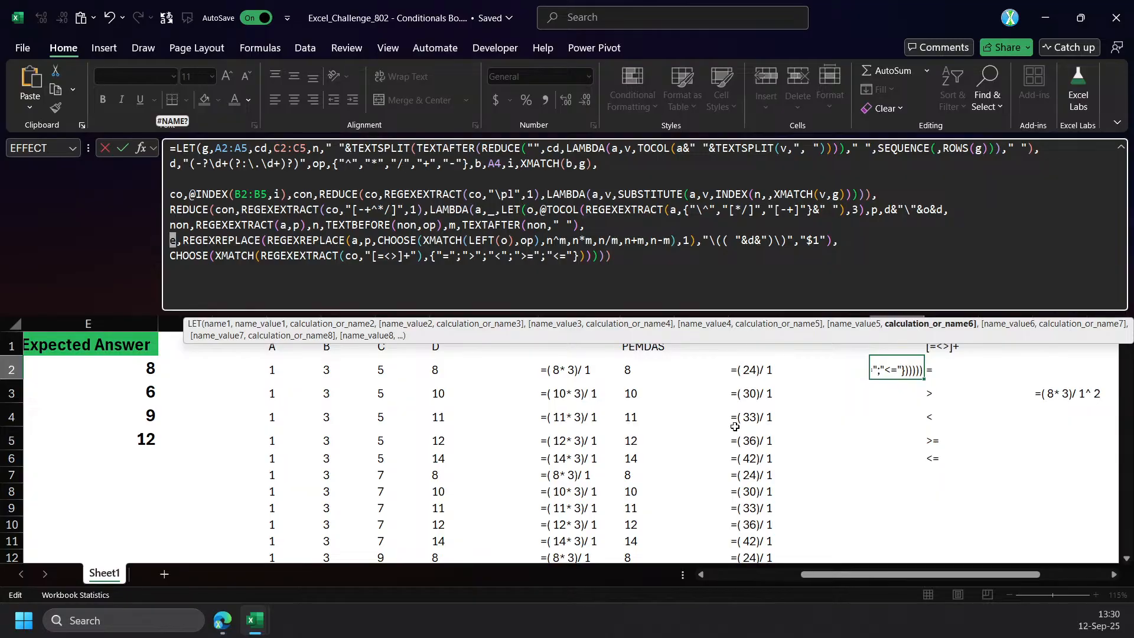
key("Escape")
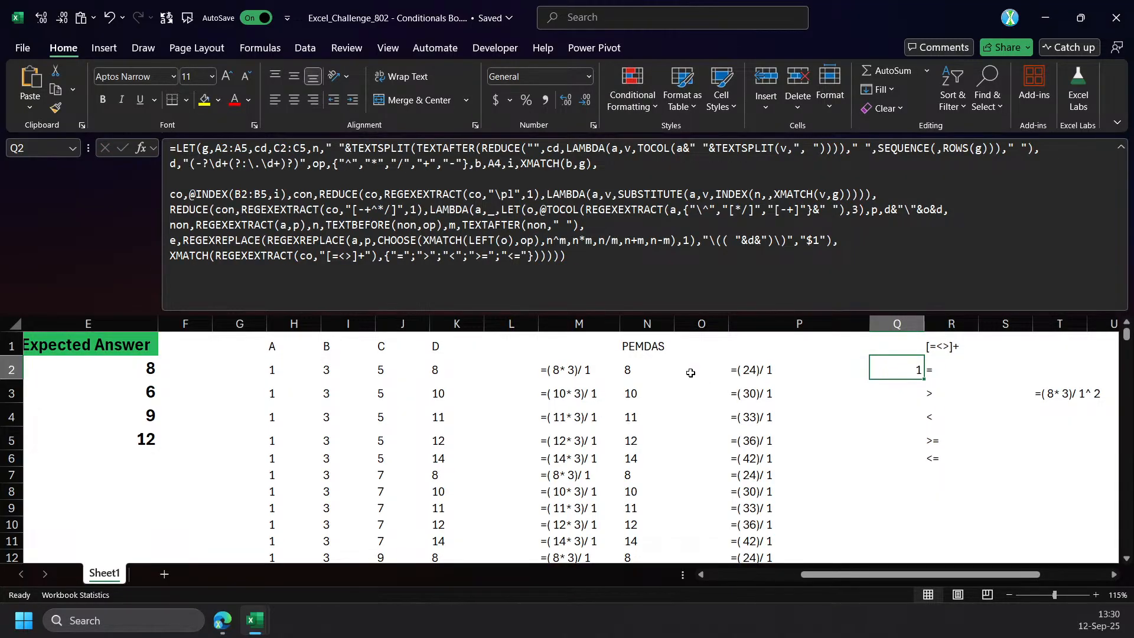
Copy the REGEXEXTRACT(co,"[=<>]+") expression from inside the XMATCH of the Q2 formula.
left_click(243, 251)
left_click(255, 326)
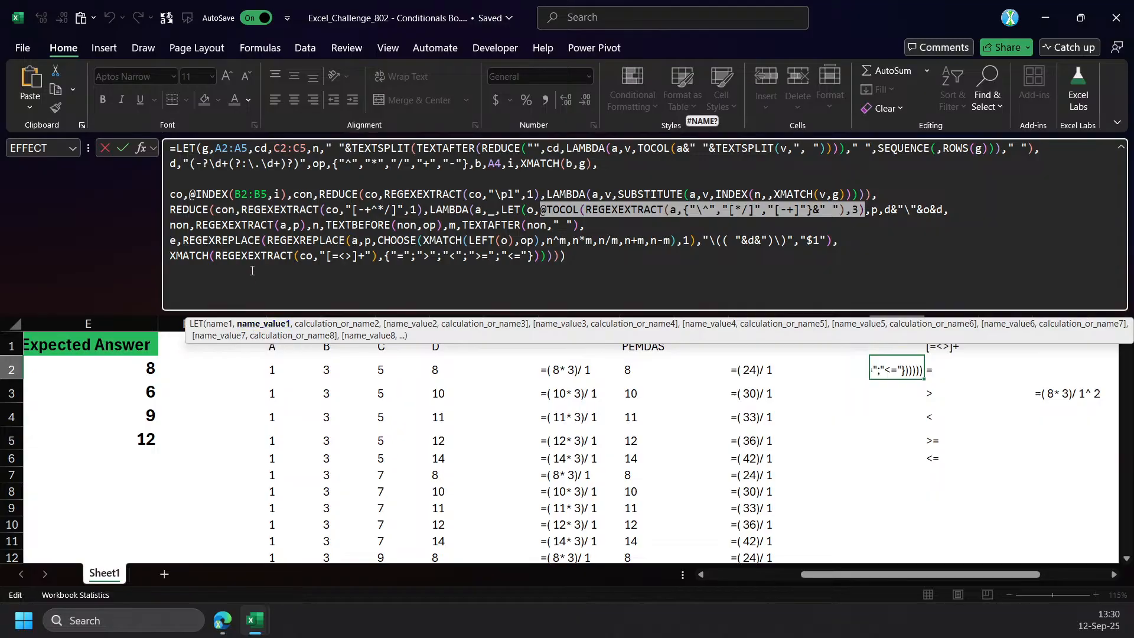
left_click(195, 240)
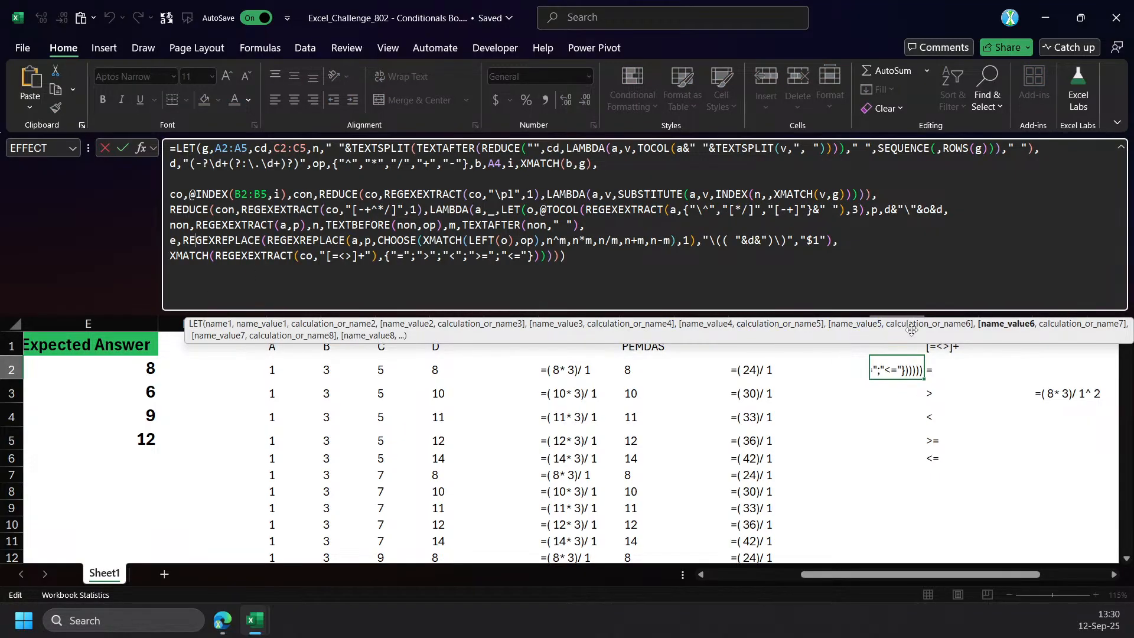
left_click(1004, 324)
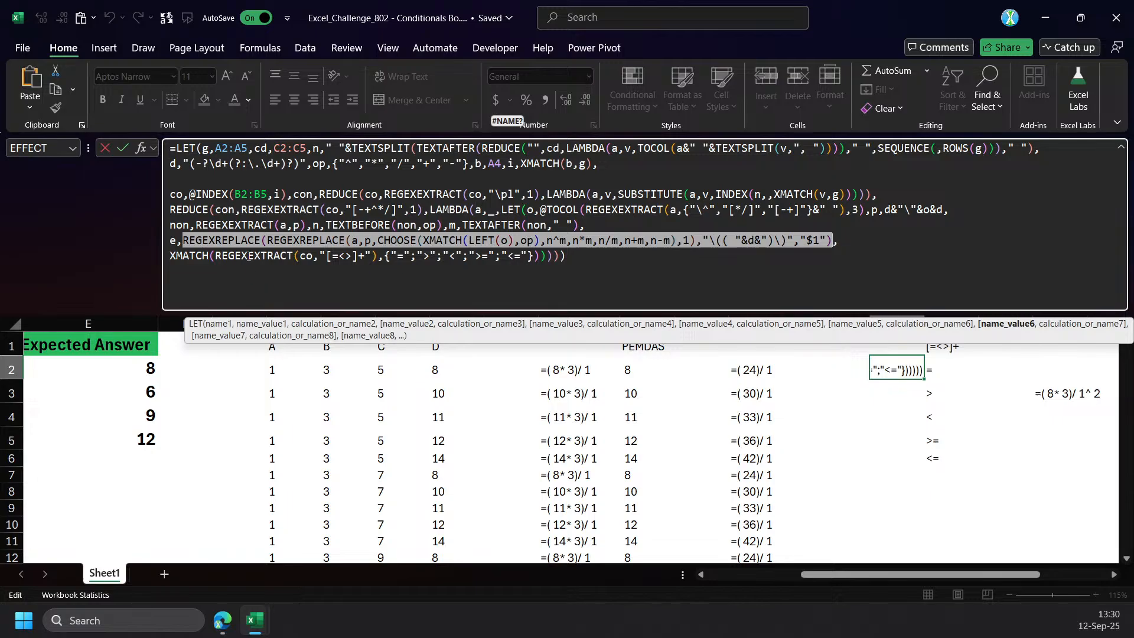
left_click(322, 257)
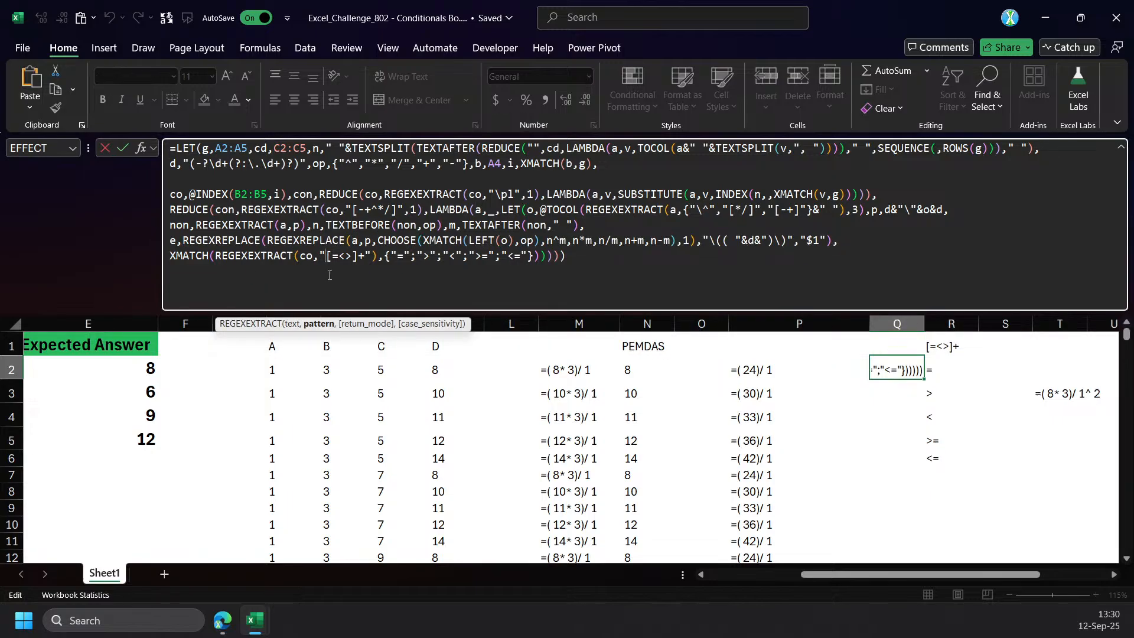
left_click(257, 325)
key("ctrl+c")
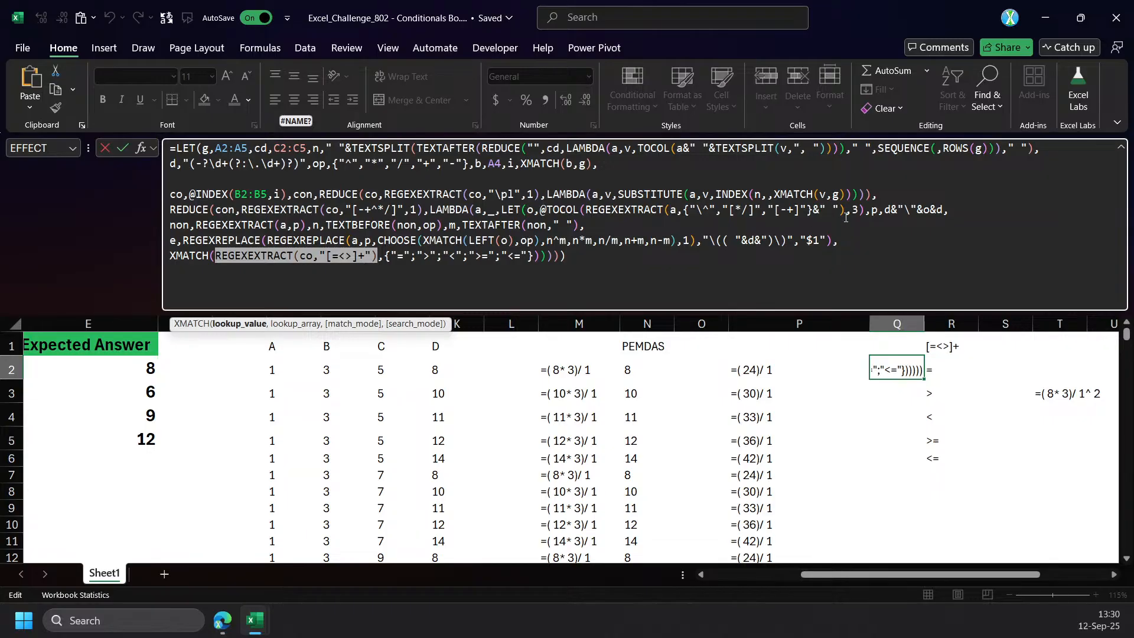
Define a variable cp as REGEXEXTRACT(co,"[=<>]+") right after co, and start the con definition on a new line.
left_click(783, 216)
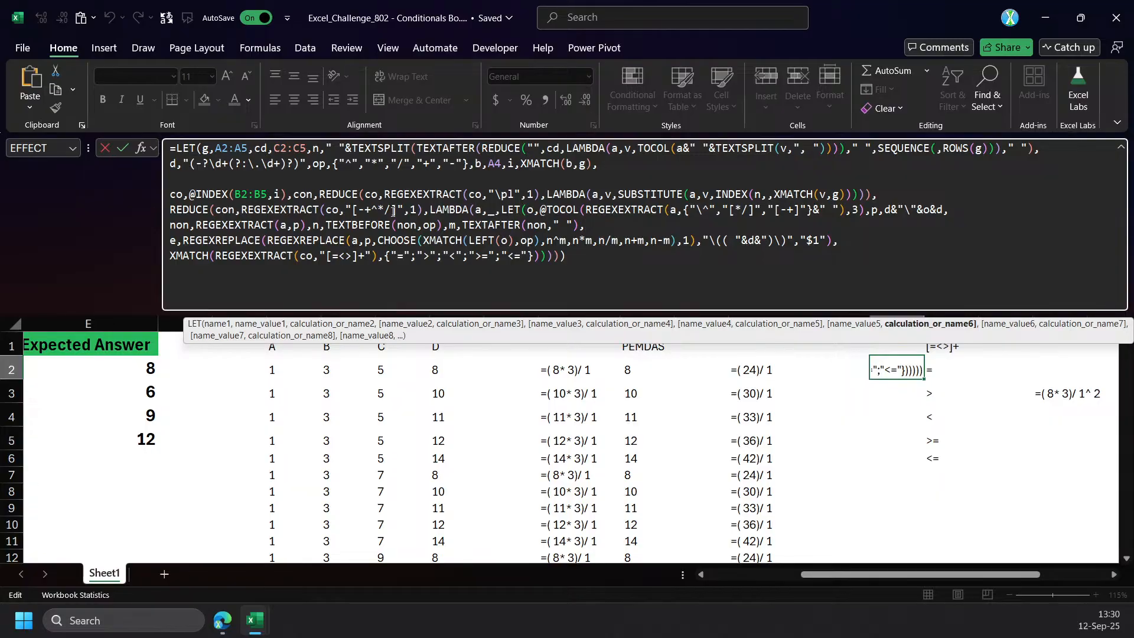
double_click(370, 195)
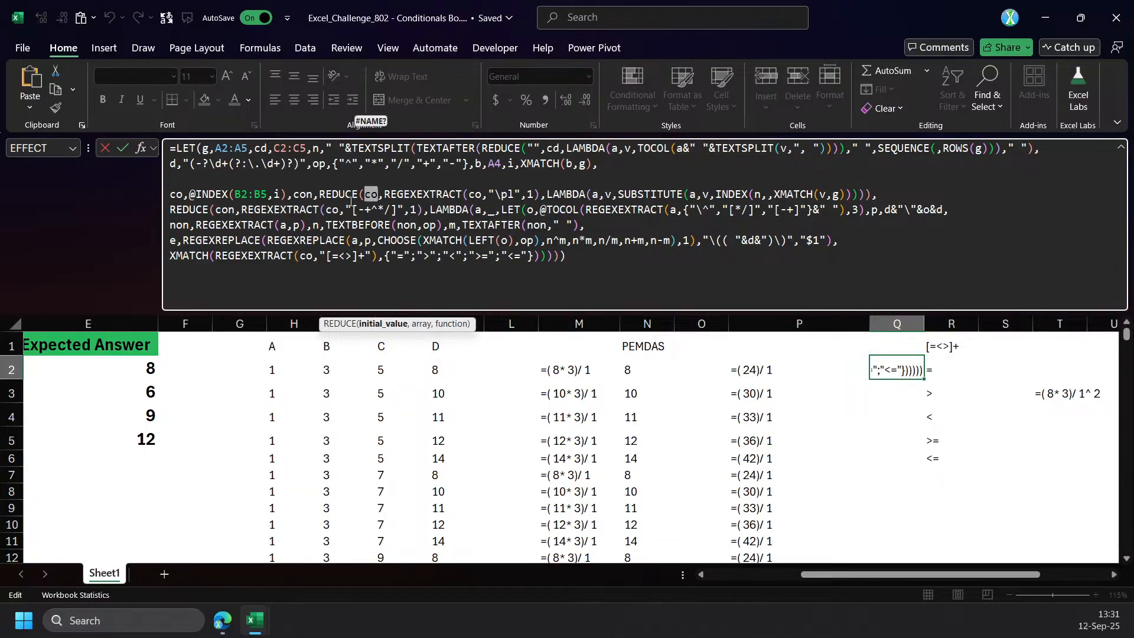
left_click(293, 195)
key("alt+Return")
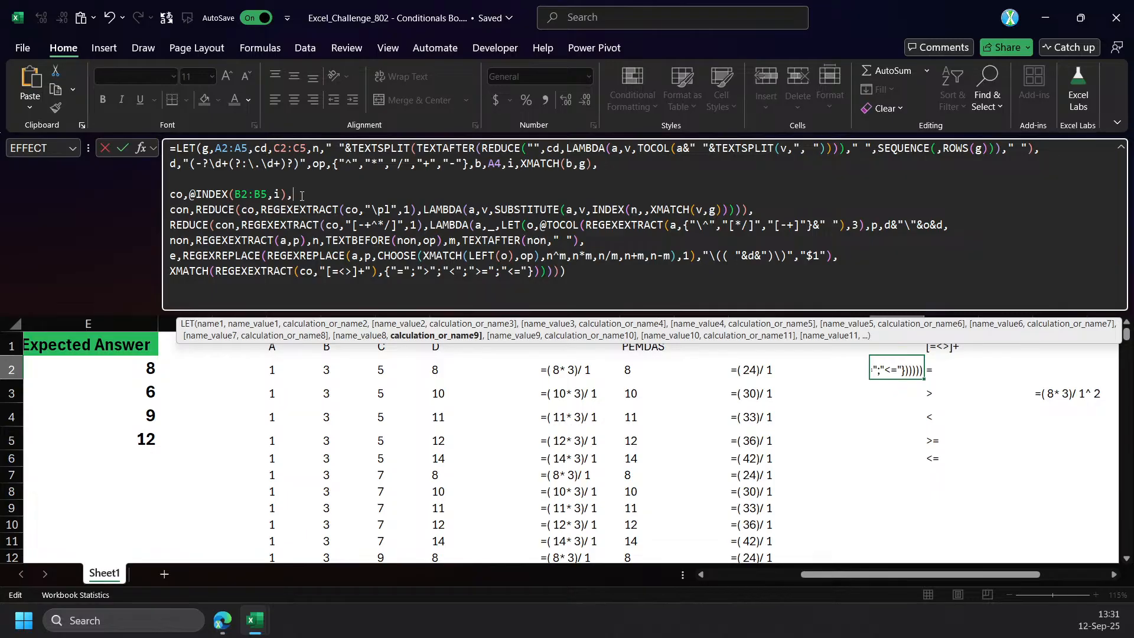
type("p,")
key("ctrl+v")
type(",")
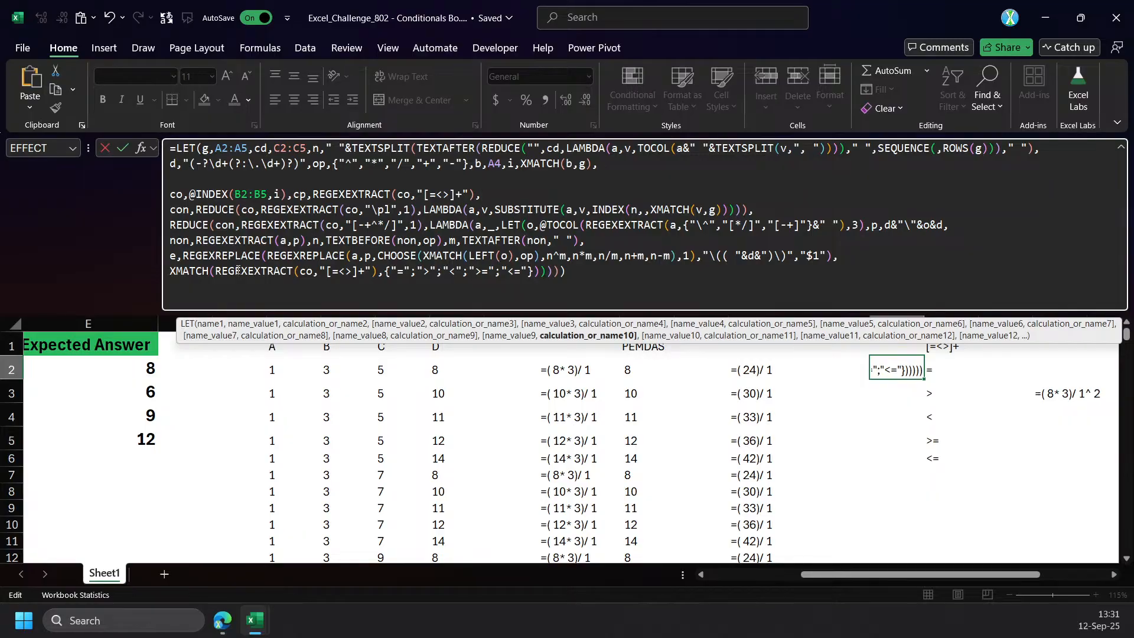
Replace the whole XMATCH expression at the end of the inner LET with cp and commit the formula.
left_click(188, 277)
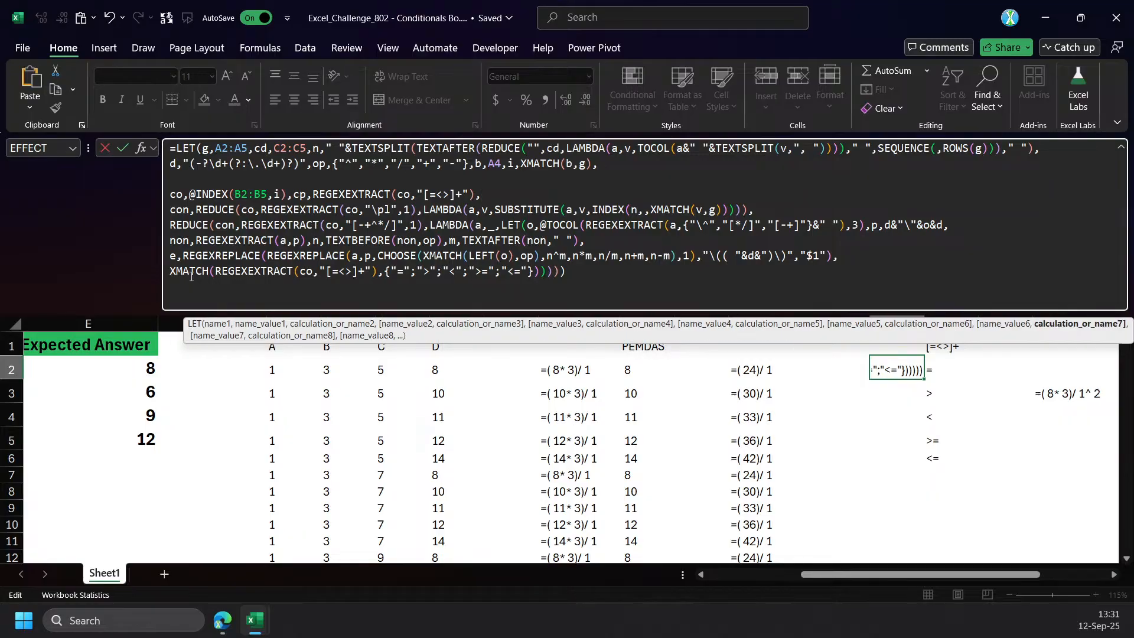
left_click(1080, 325)
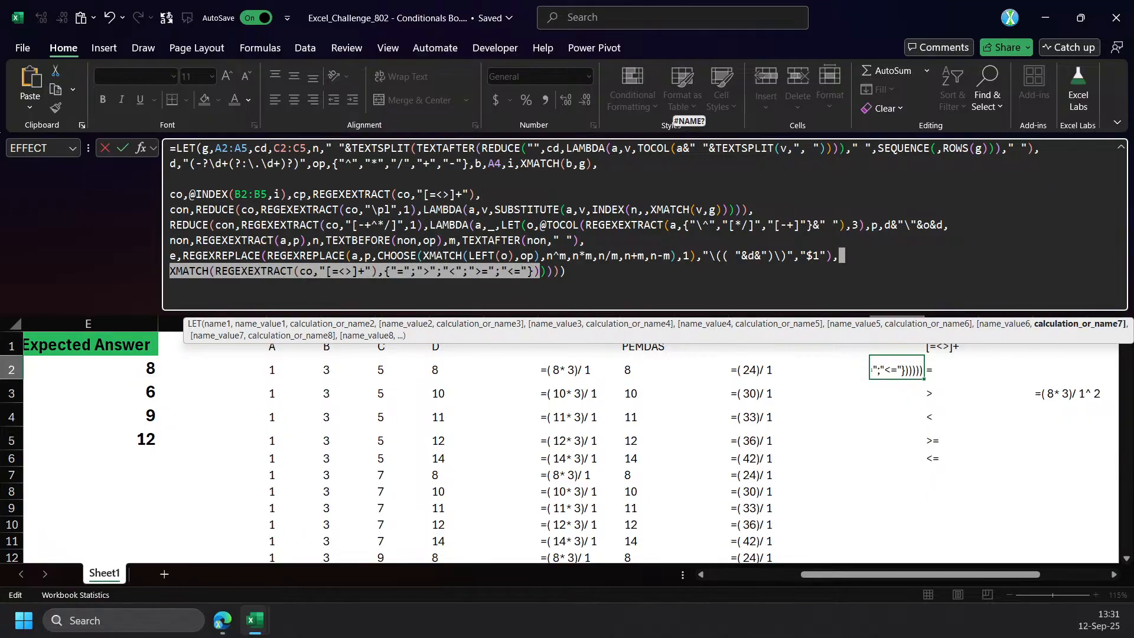
left_click(192, 227)
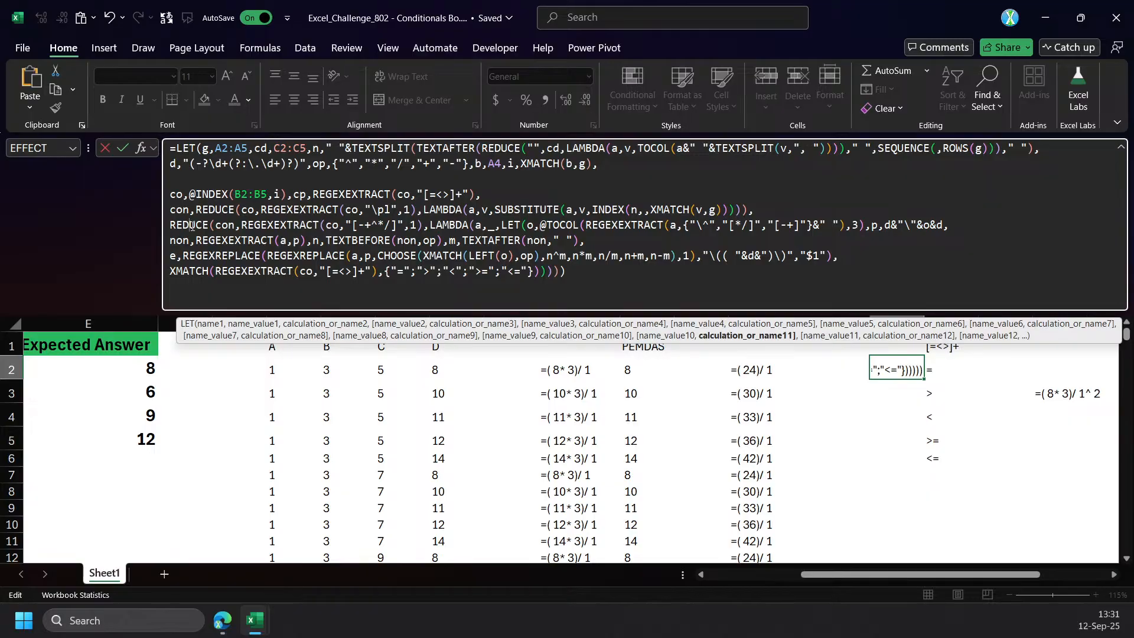
left_click(215, 213)
left_click(182, 273)
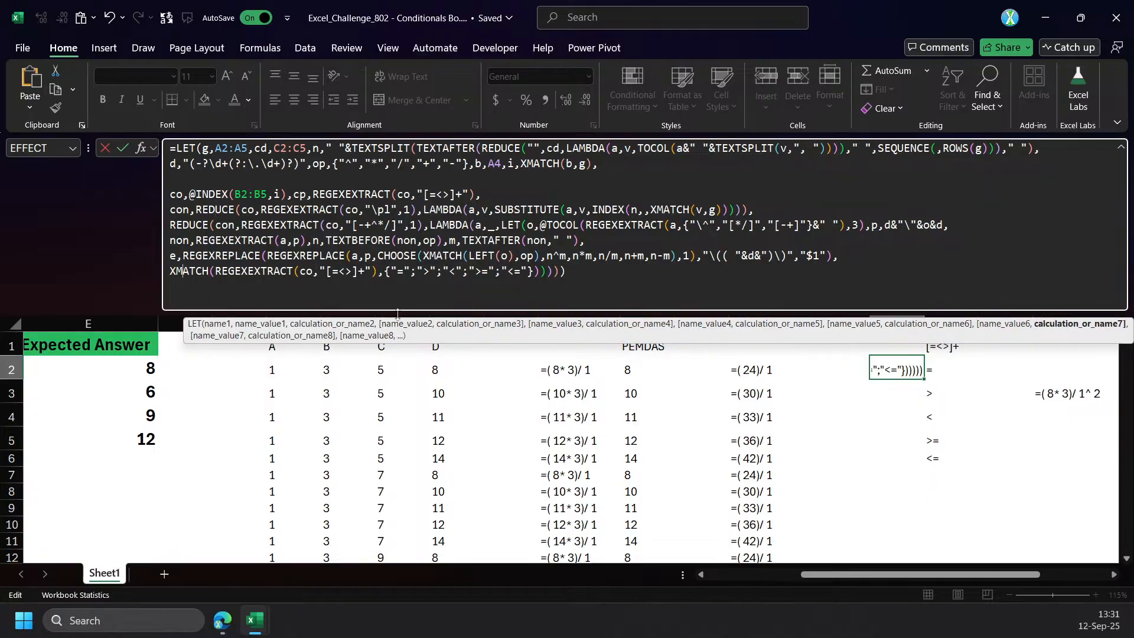
left_click(1075, 323)
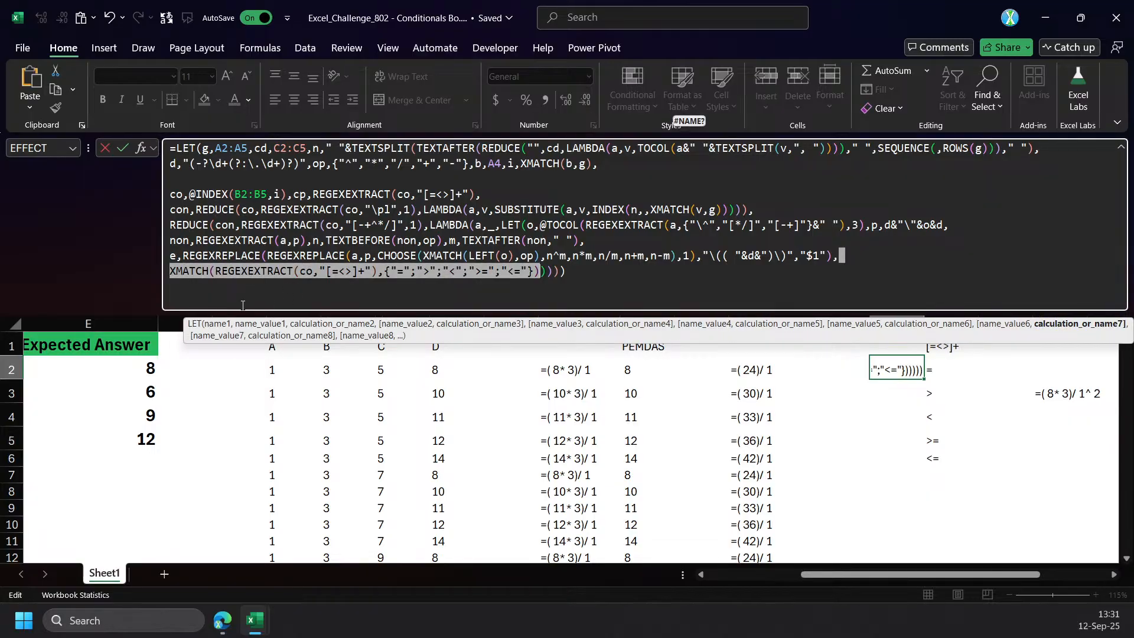
type("c")
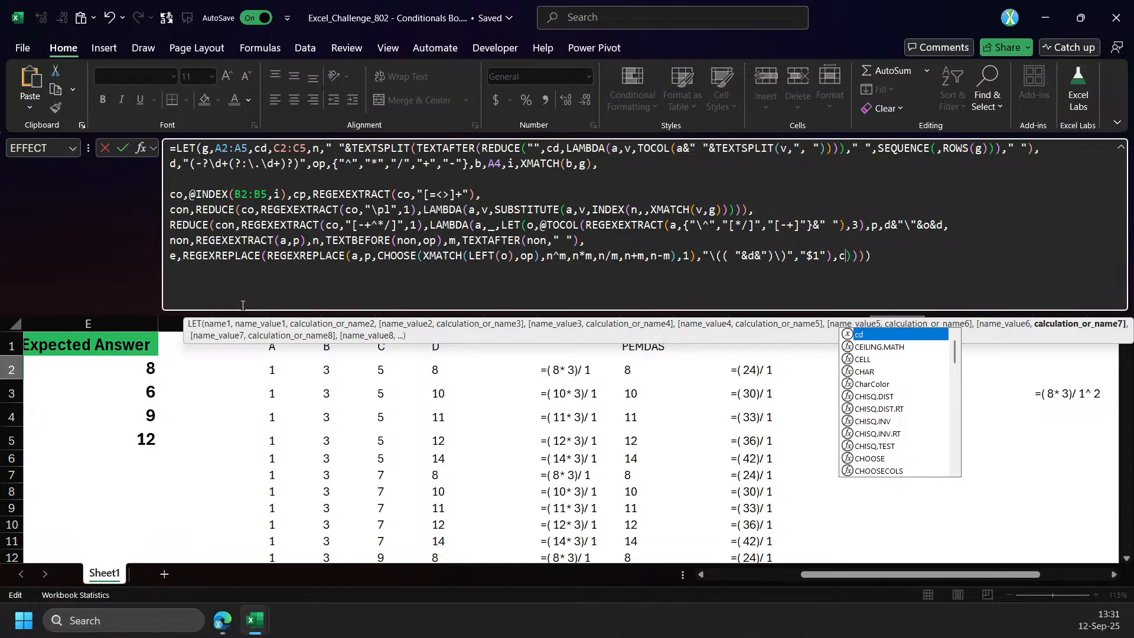
type("p")
key("ctrl+Return")
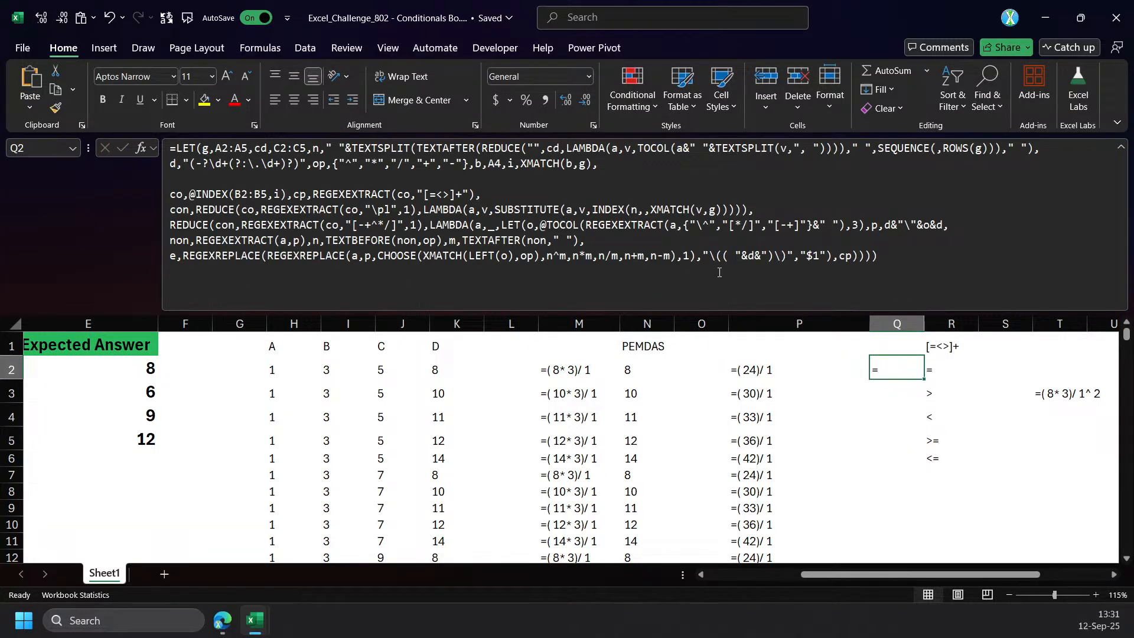
Make the inner LET return e as its final result and commit the formula.
double_click(848, 256)
type("e")
key("ctrl+Return")
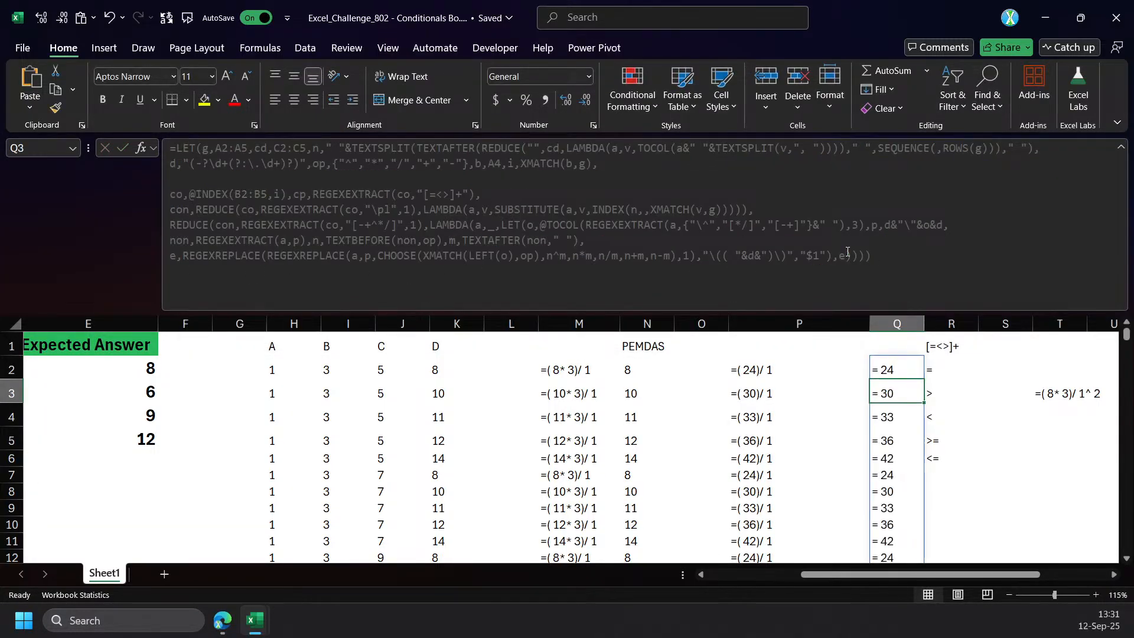
Examine the Q2 formula's nested REGEXREPLACE in e, the con definition and the final REDUCE expression.
left_click(217, 262)
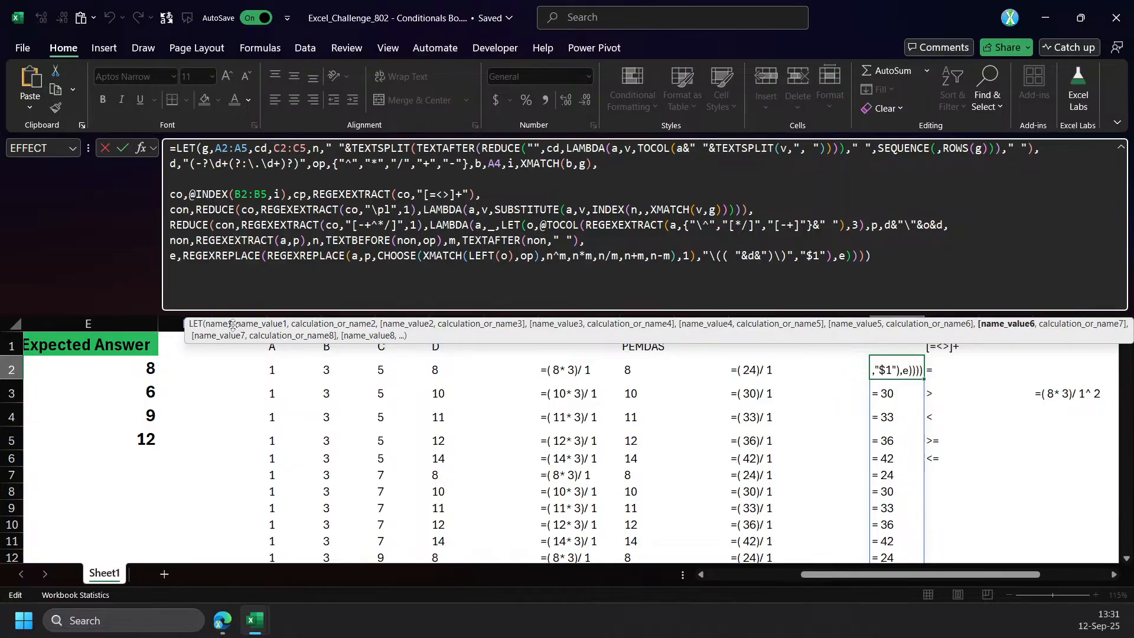
left_click(270, 325)
left_click(235, 255)
left_click(993, 332)
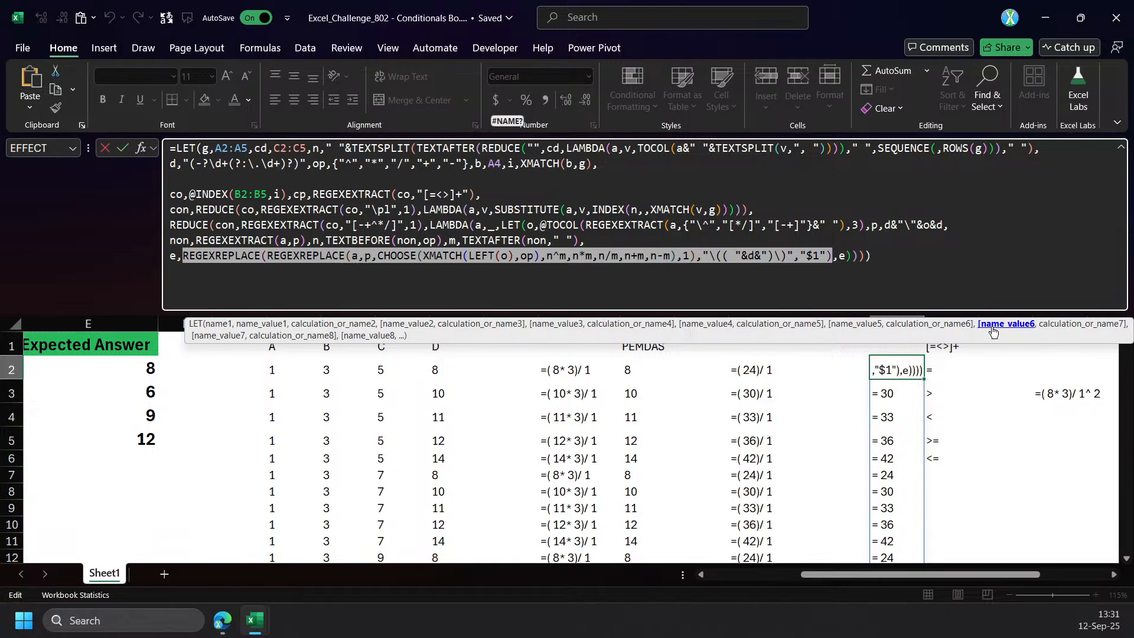
left_click(348, 259)
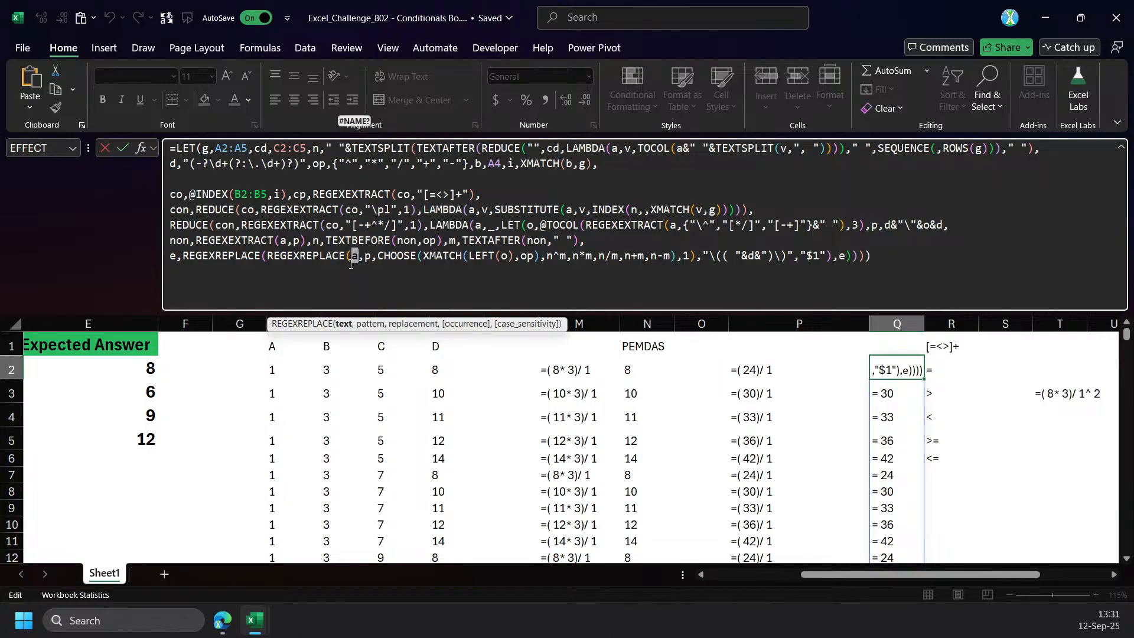
key("ctrl+Return")
left_click(334, 261)
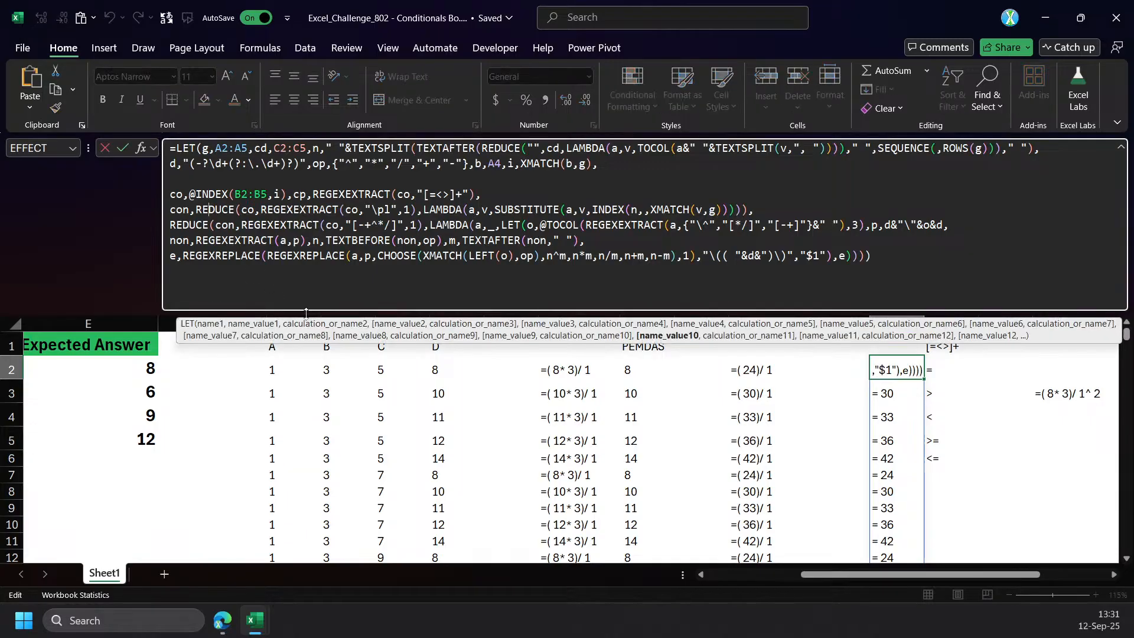
left_click(674, 337)
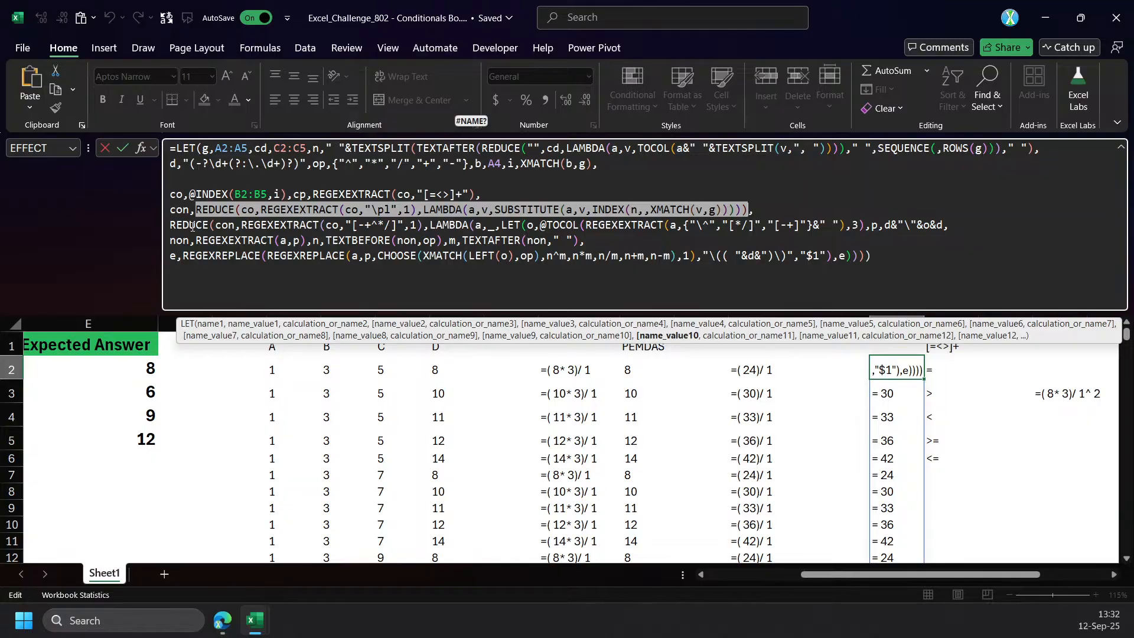
left_click(745, 338)
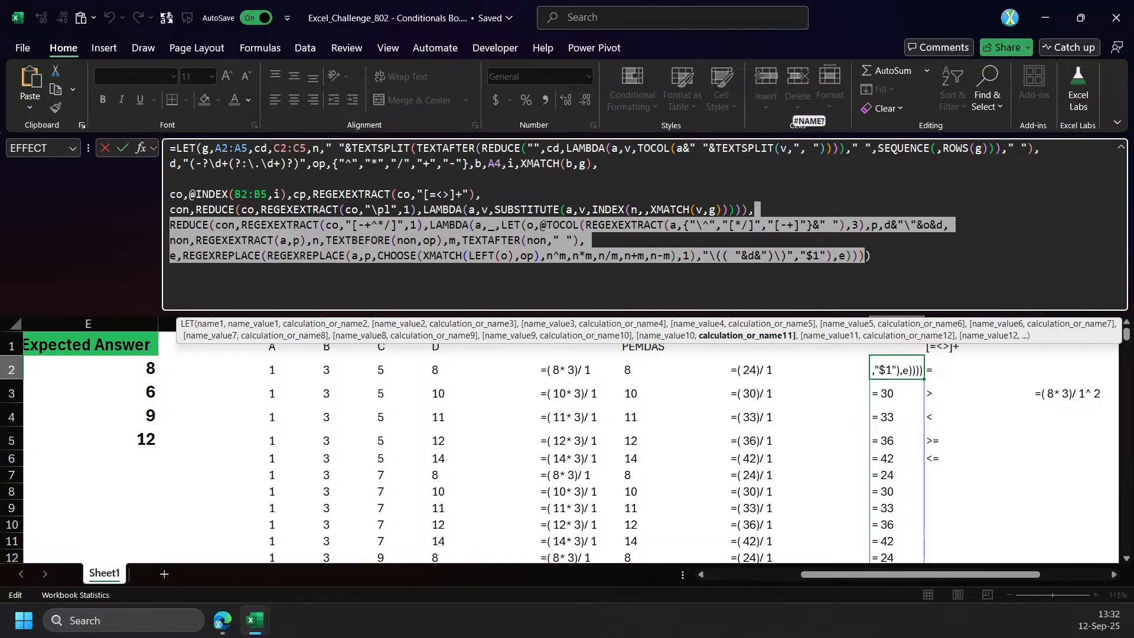
left_click(258, 225)
left_click(671, 337)
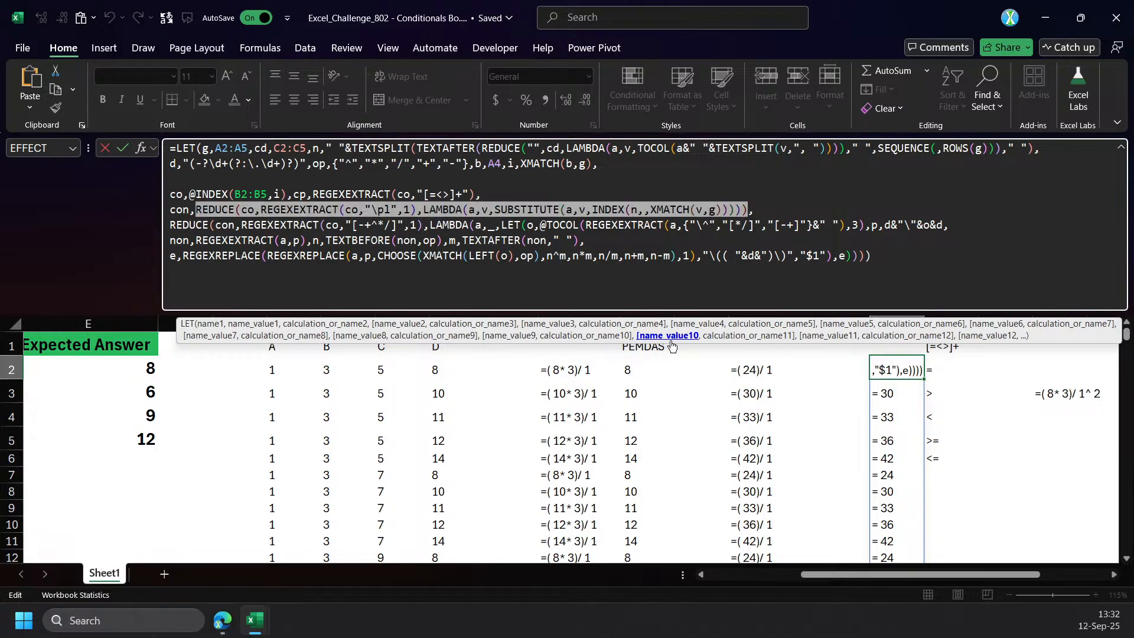
left_click(195, 225)
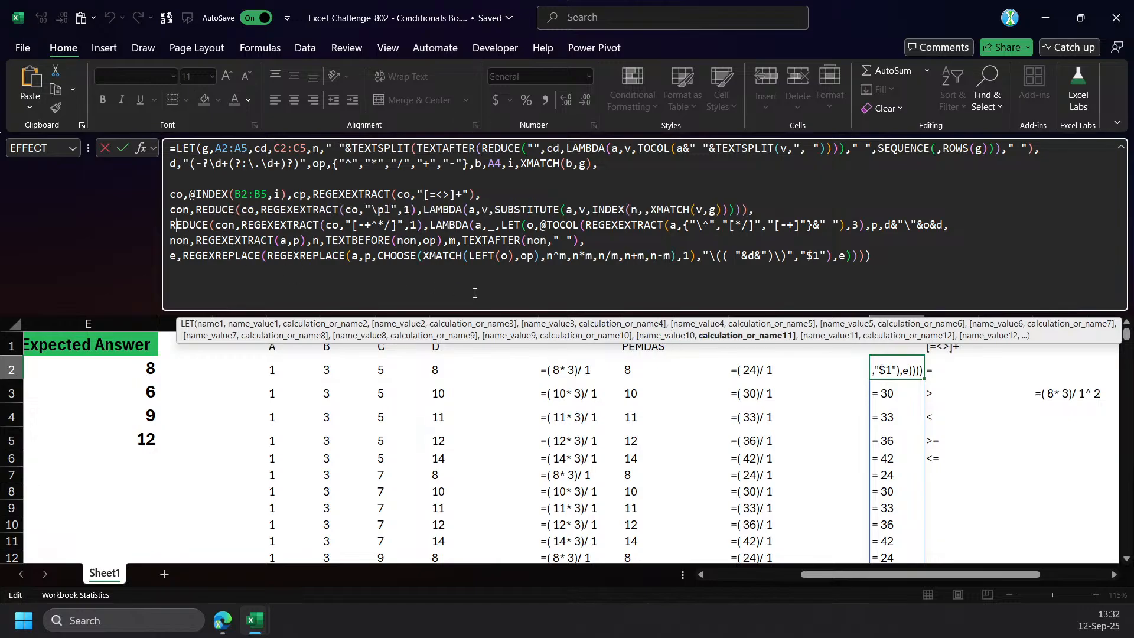
Remove the blank line above the co definition, add one below the con definition, and commit the formula.
left_click(721, 336)
left_click(760, 210)
type("x")
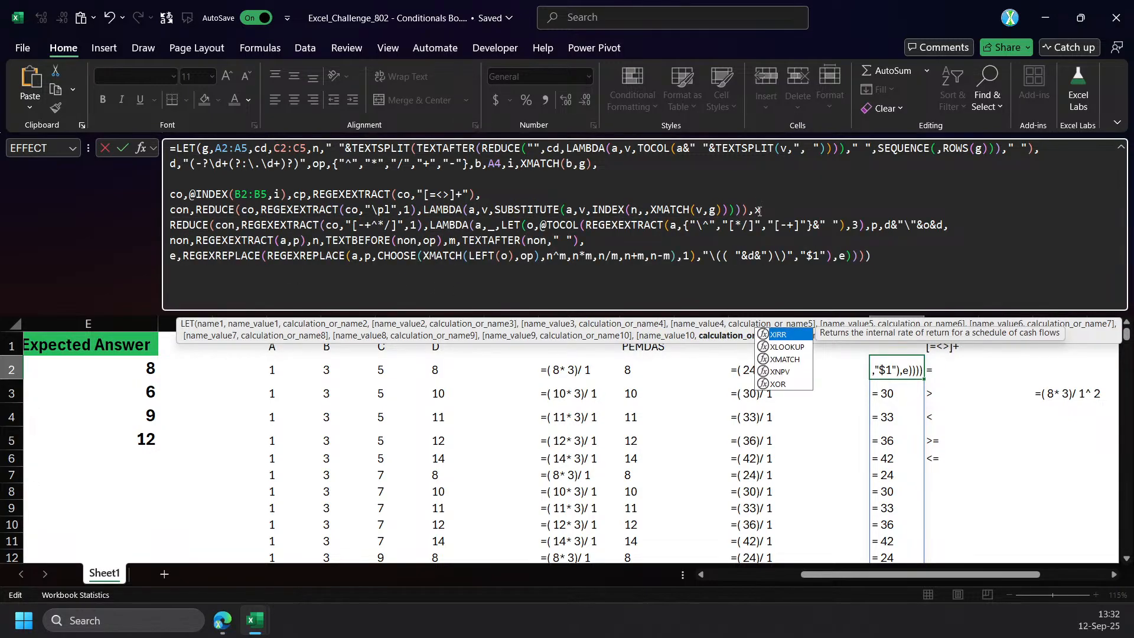
key("Escape")
key("Escape")
left_click(613, 169)
key("Delete")
left_click(755, 193)
key("alt+Return")
key("Return")
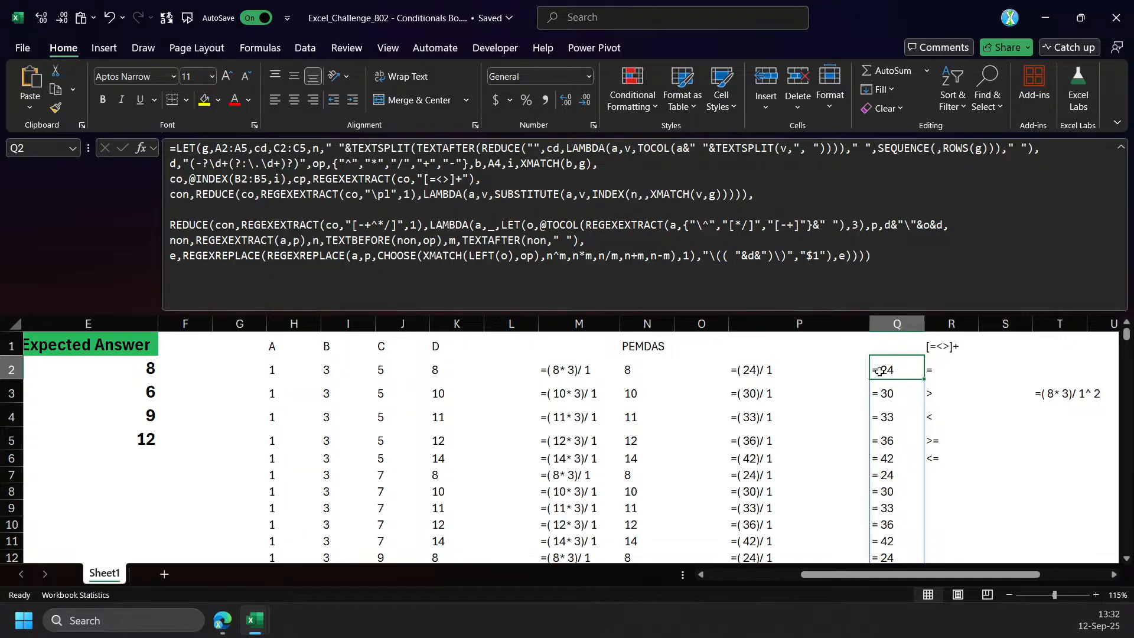
Replace the final REDUCE's initial value con with TEXTAFTER(con,cp) and commit the formula.
double_click(225, 225)
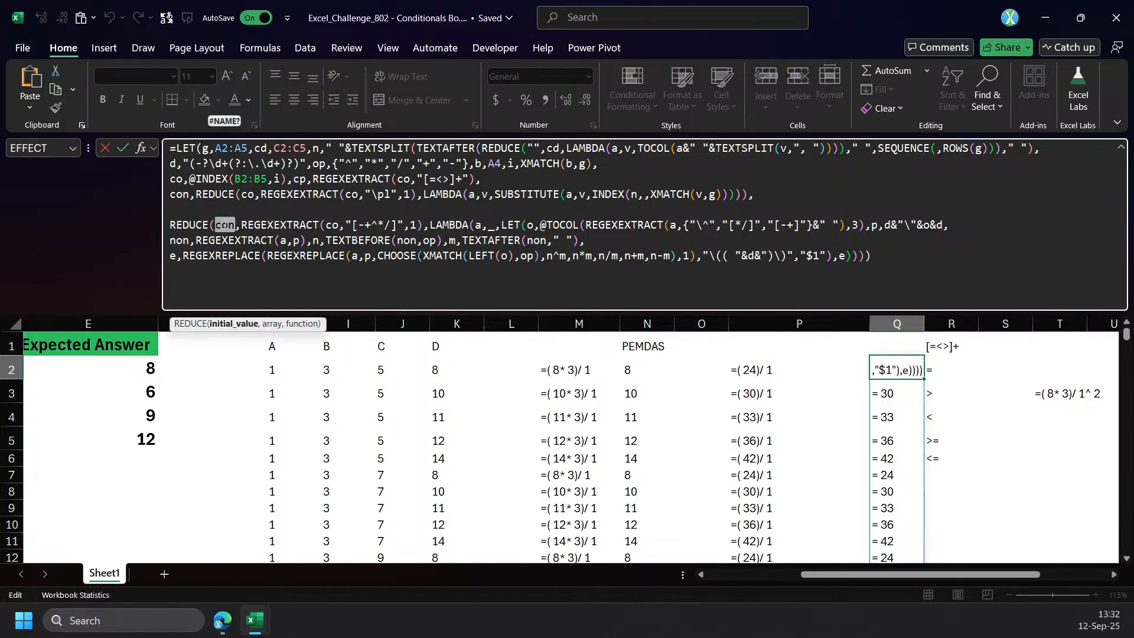
left_click(216, 225)
type("texta")
key("Tab")
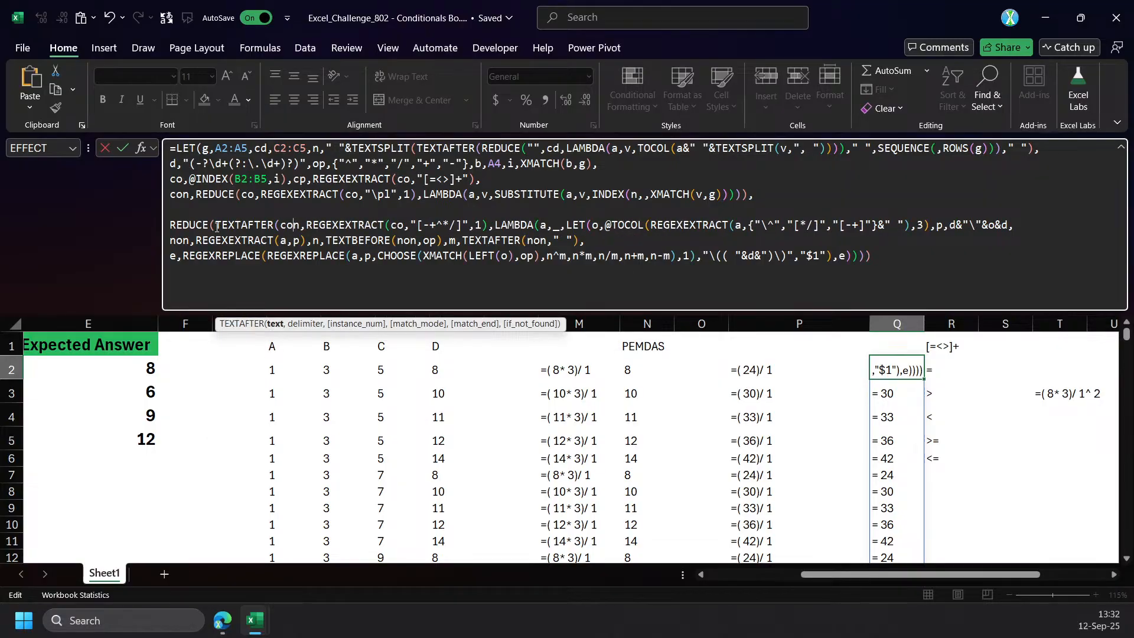
type(",")
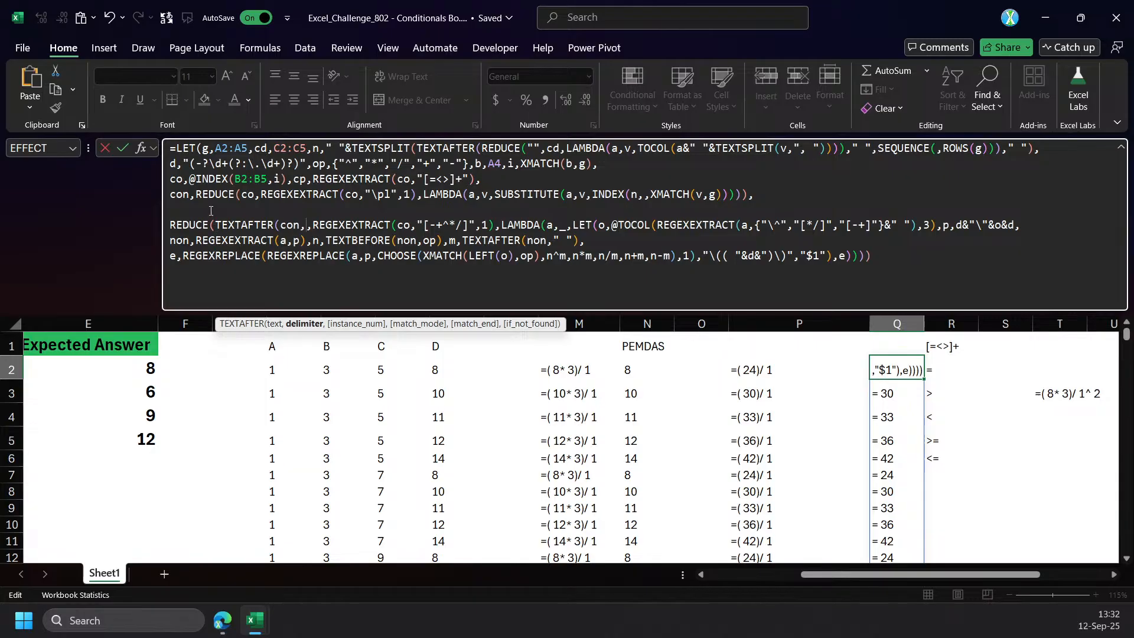
type("cp)")
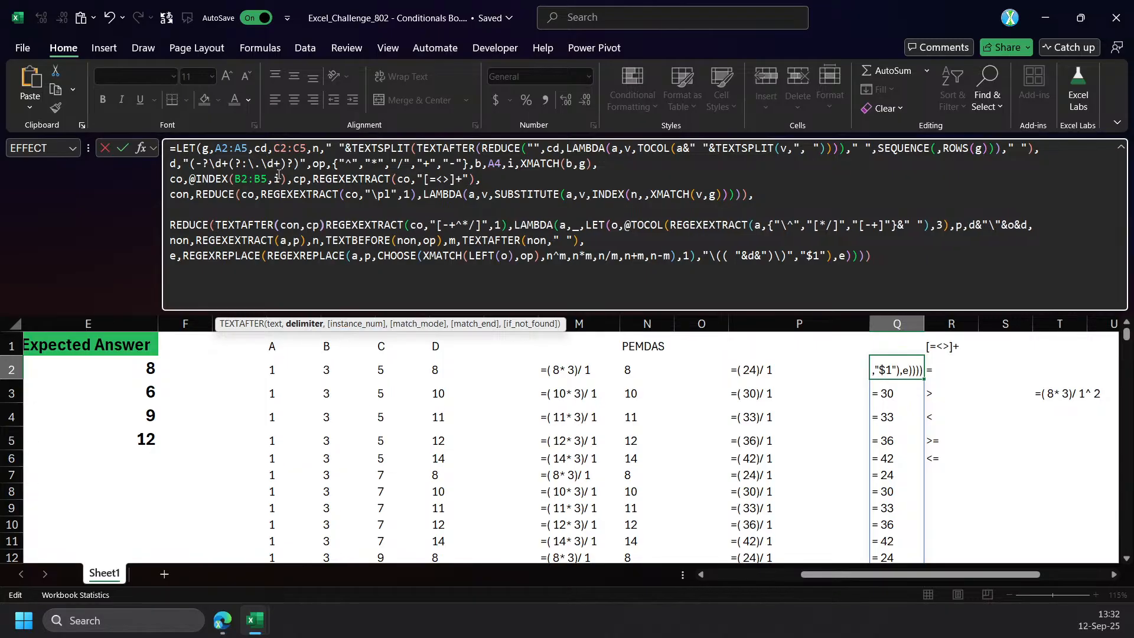
key("Return")
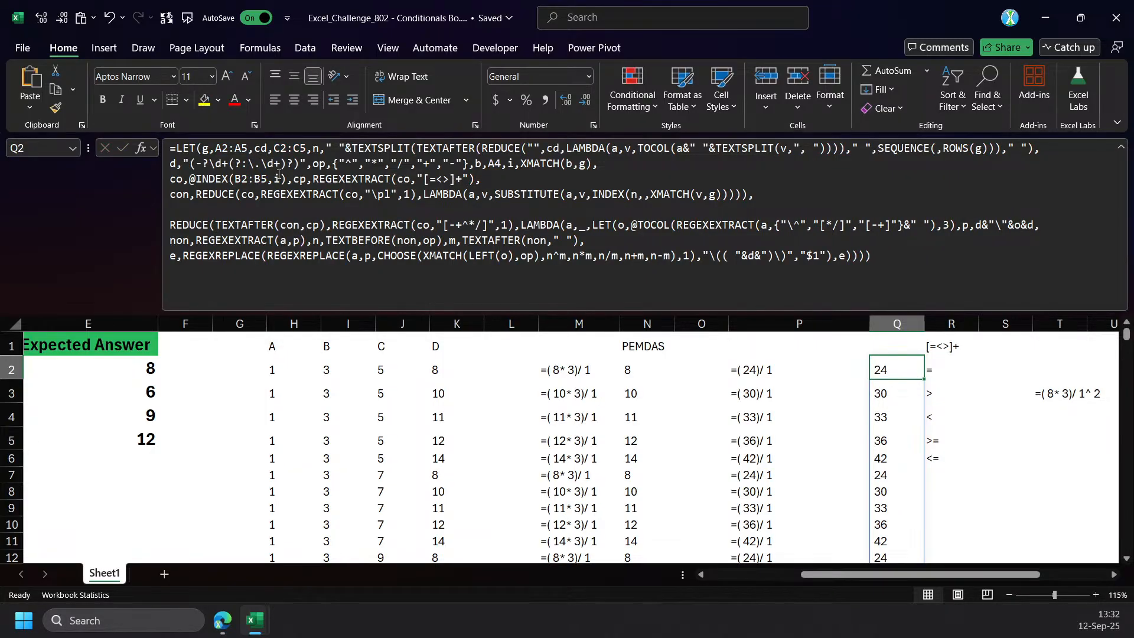
Name the final REDUCE expression cn, return cn as the LET result, and commit the formula.
left_click(170, 225)
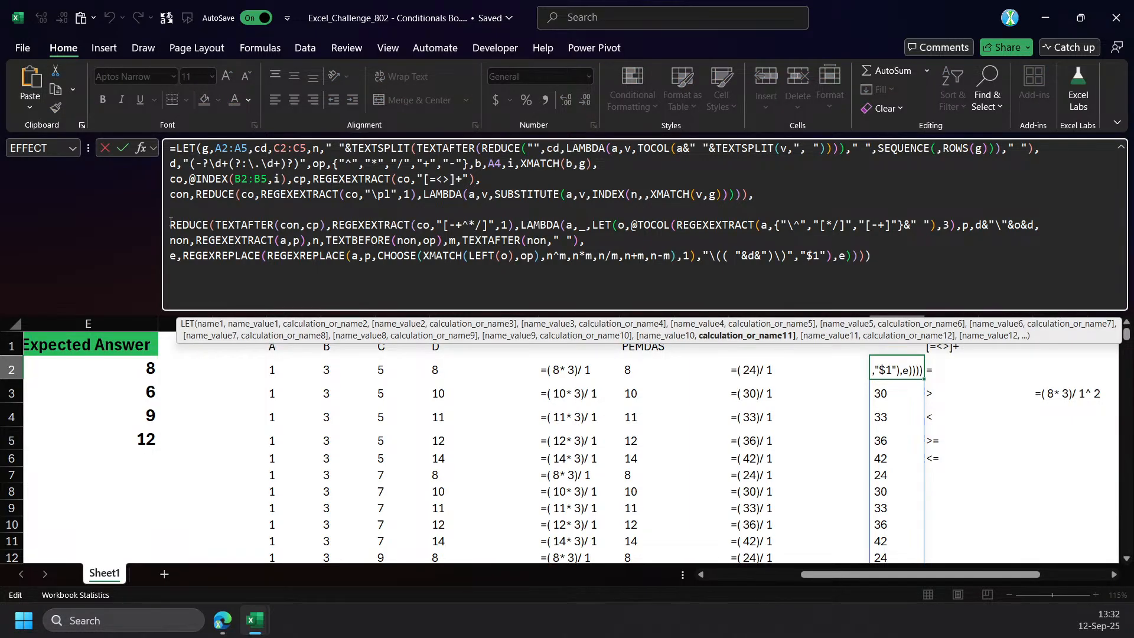
type("en,")
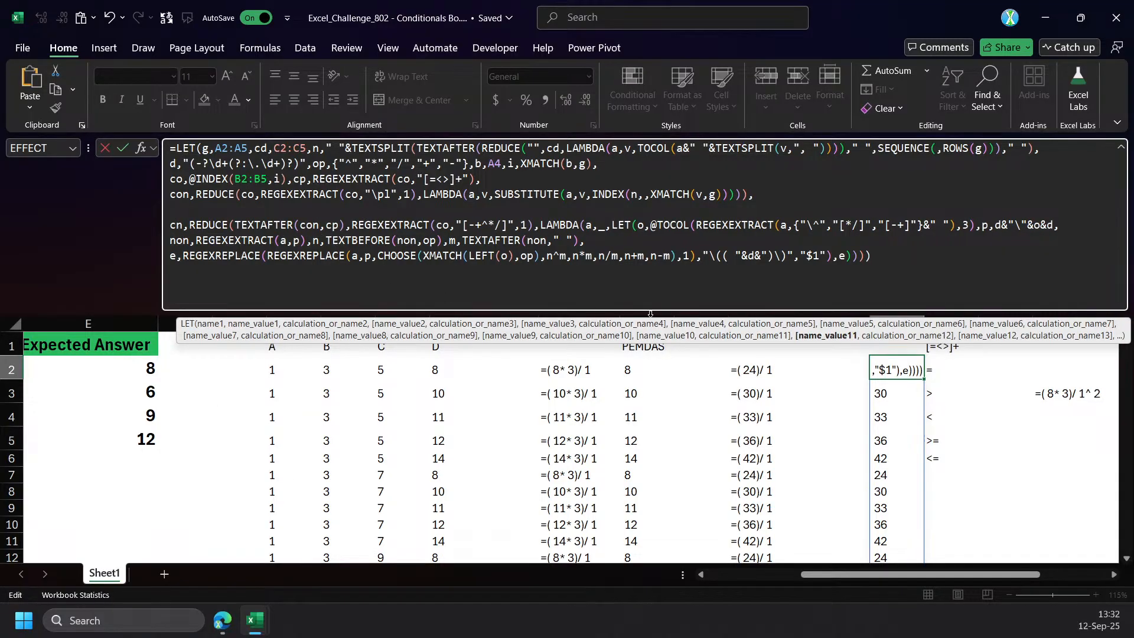
key("ctrl+shift+End")
left_click(863, 258)
type(",cn")
key("ctrl+Return")
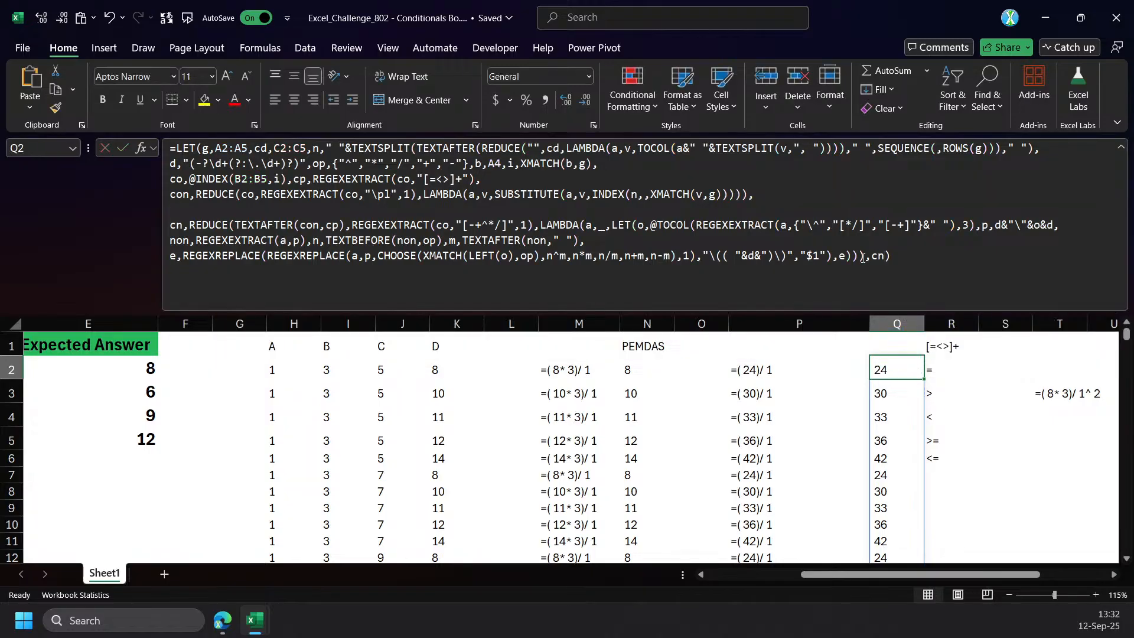
Convert cn to numbers by putting a double minus before its REDUCE, and place the returned cn on its own line.
left_click(190, 226)
type("--")
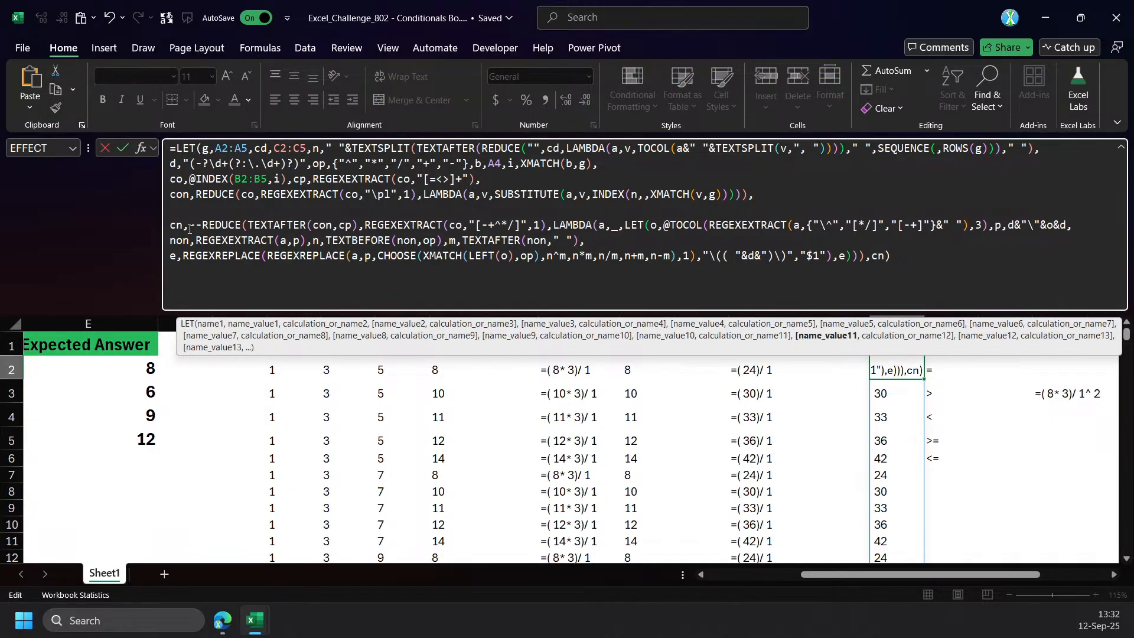
key("Return")
left_click(910, 372)
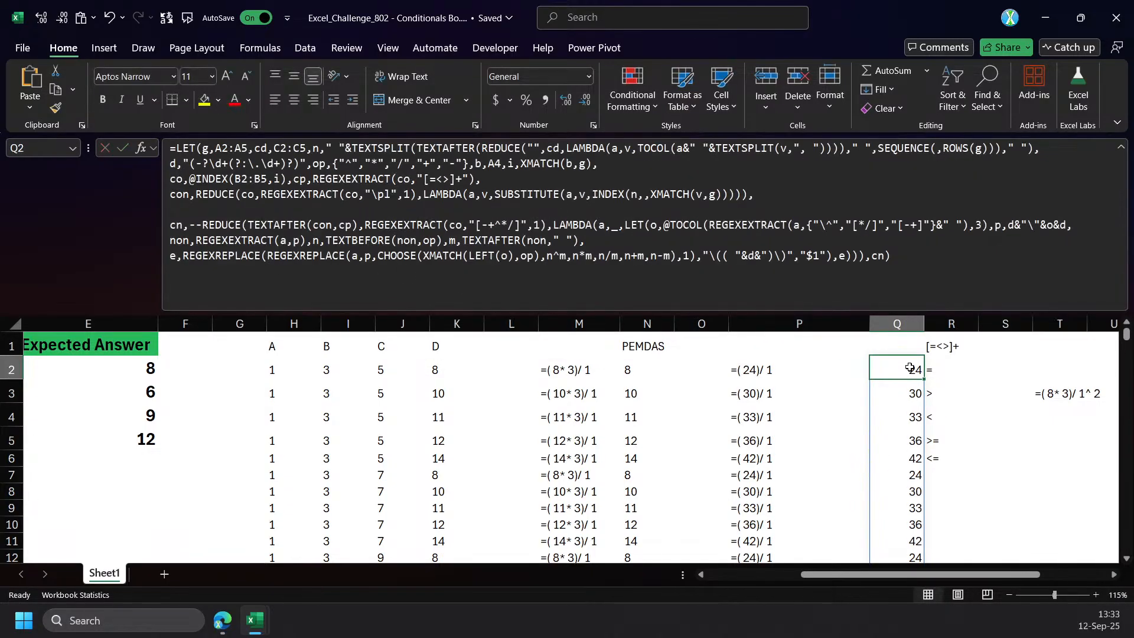
left_click(869, 258)
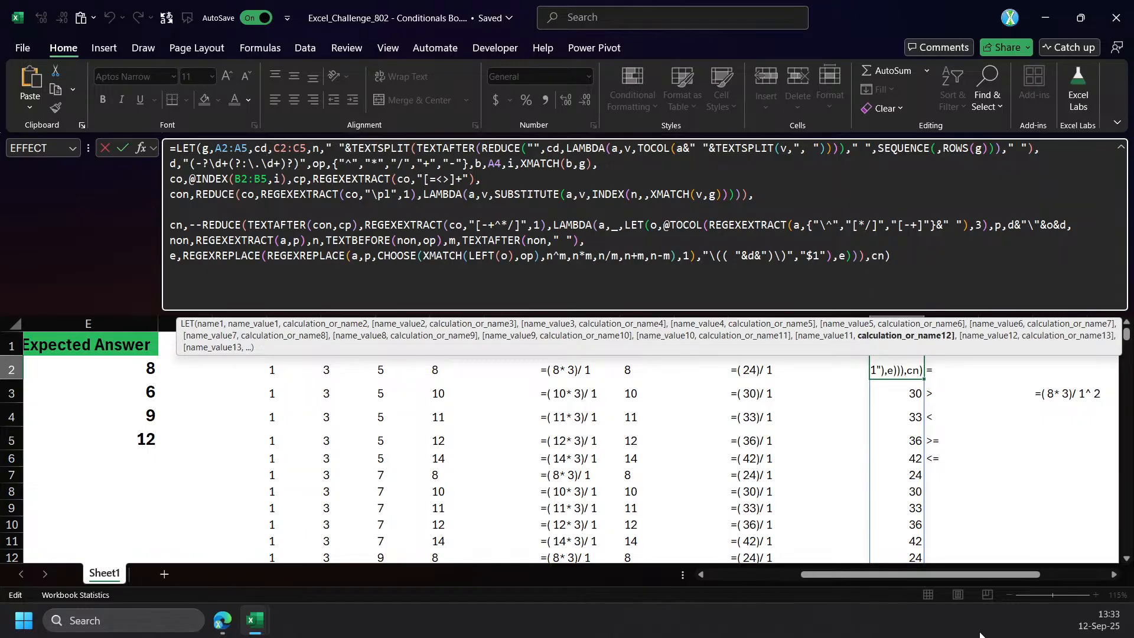
left_click_drag(860, 576, 764, 576)
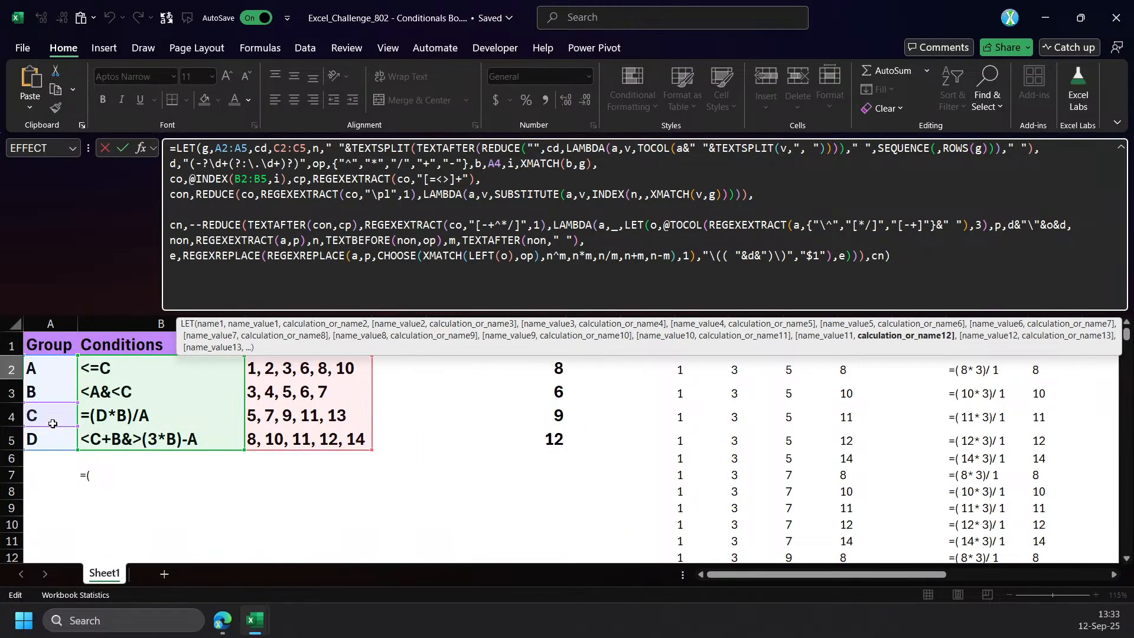
key("alt+Return")
Define a variable ni as --INDEX(n,,i) directly after the definition of i.
left_click(511, 181)
left_click(619, 169)
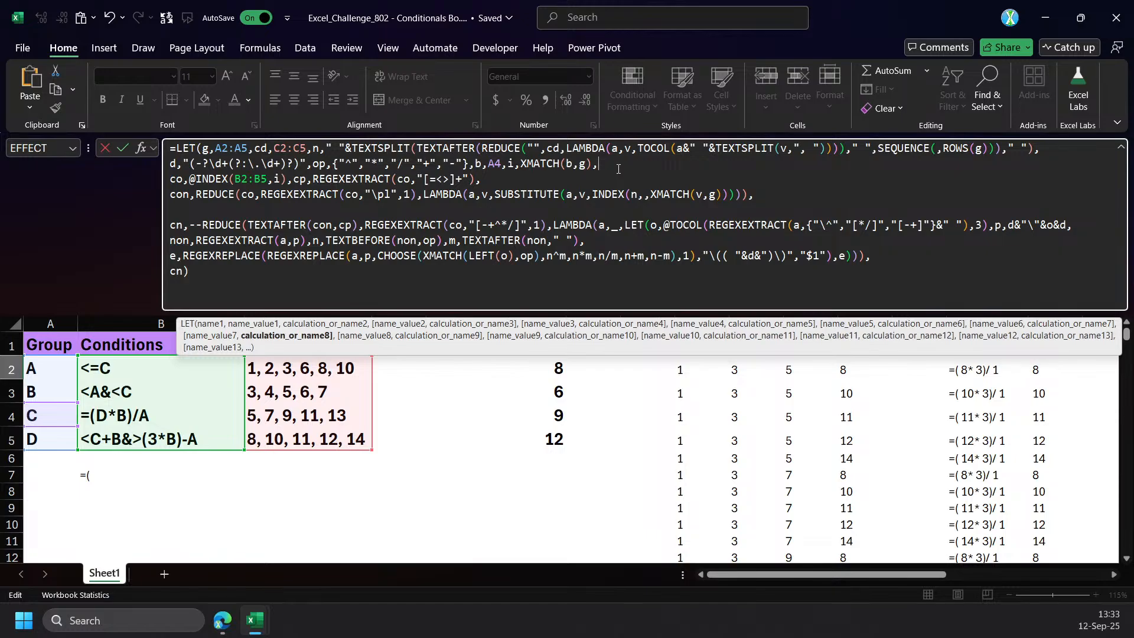
type("ni,index")
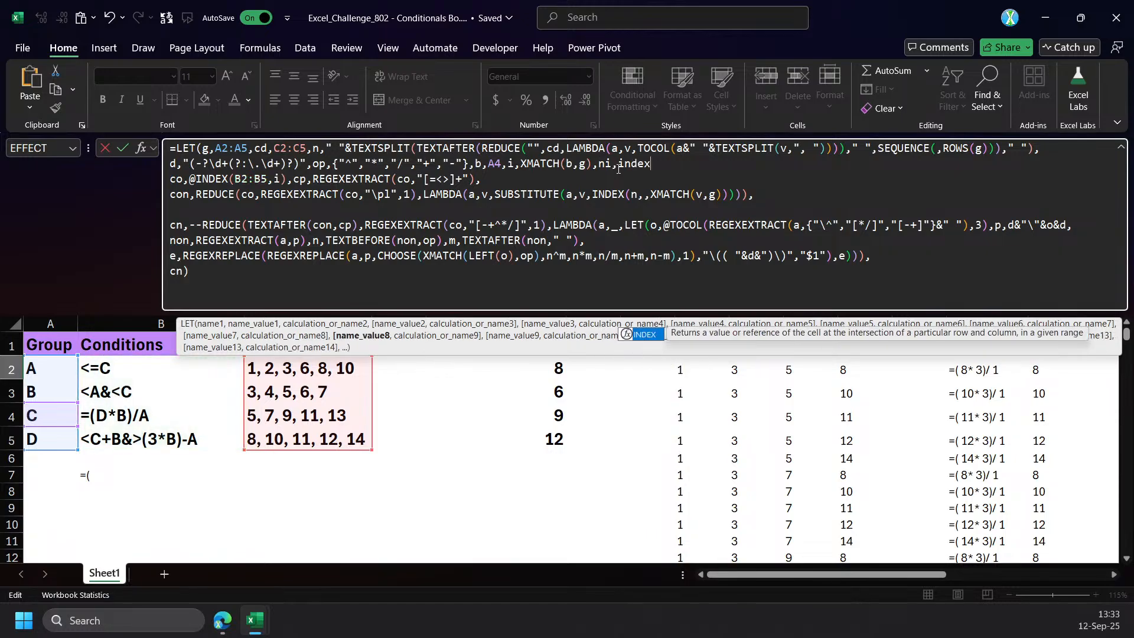
key("Tab")
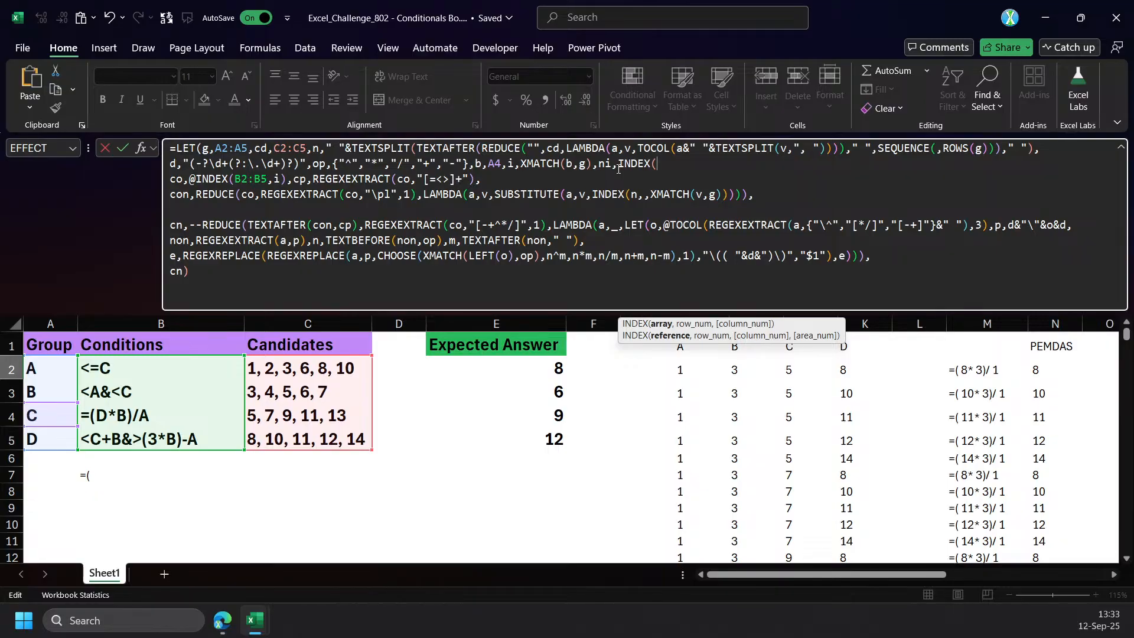
type("n")
type(",,i)")
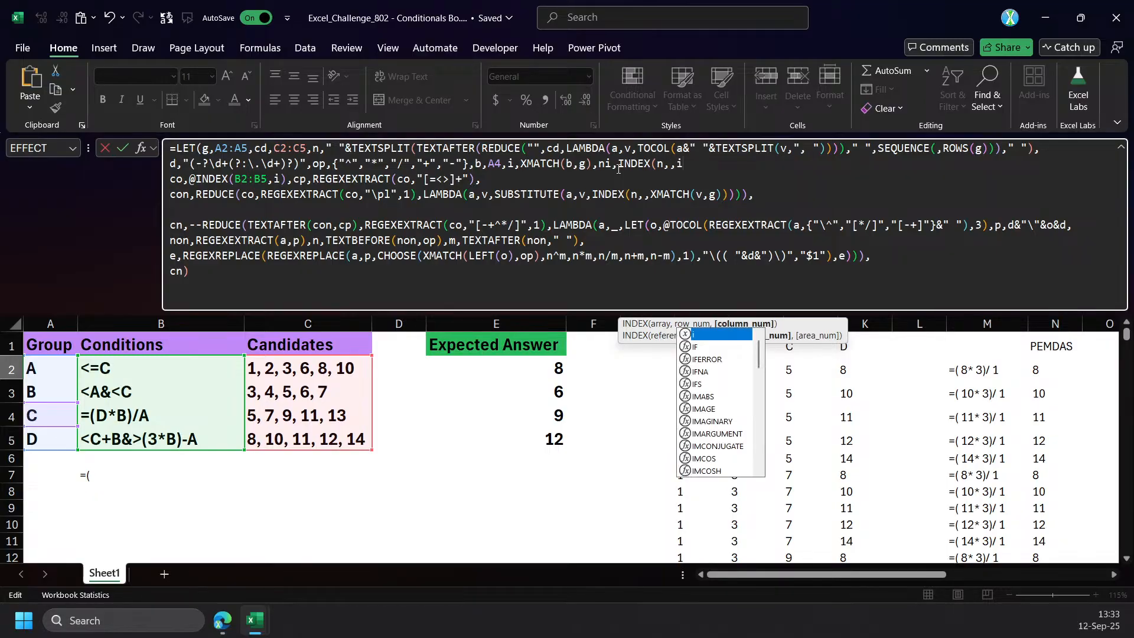
left_click(618, 171)
type("--")
Rename the variable ni to in, add the missing comma after its definition, and commit the formula.
left_click(607, 165)
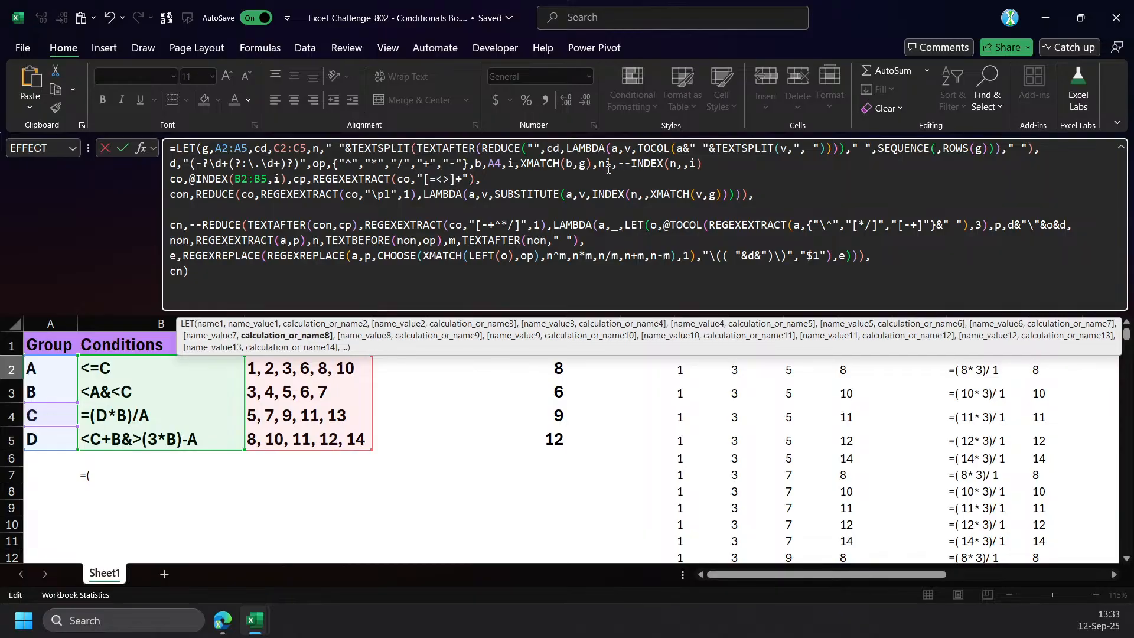
key("BackSpace")
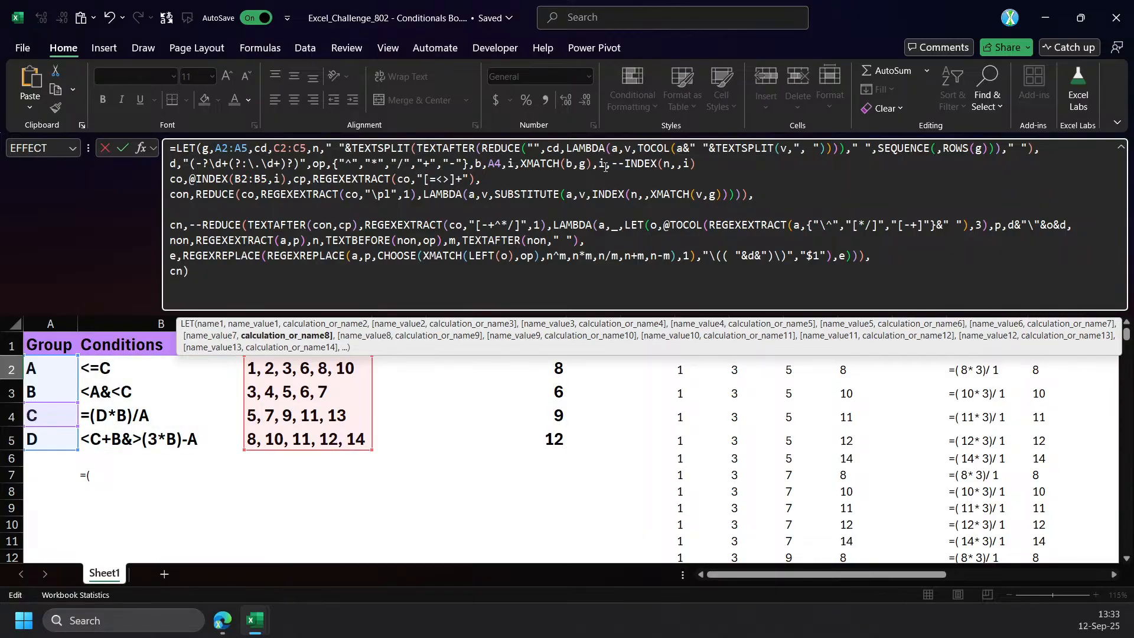
type("n")
key("Return")
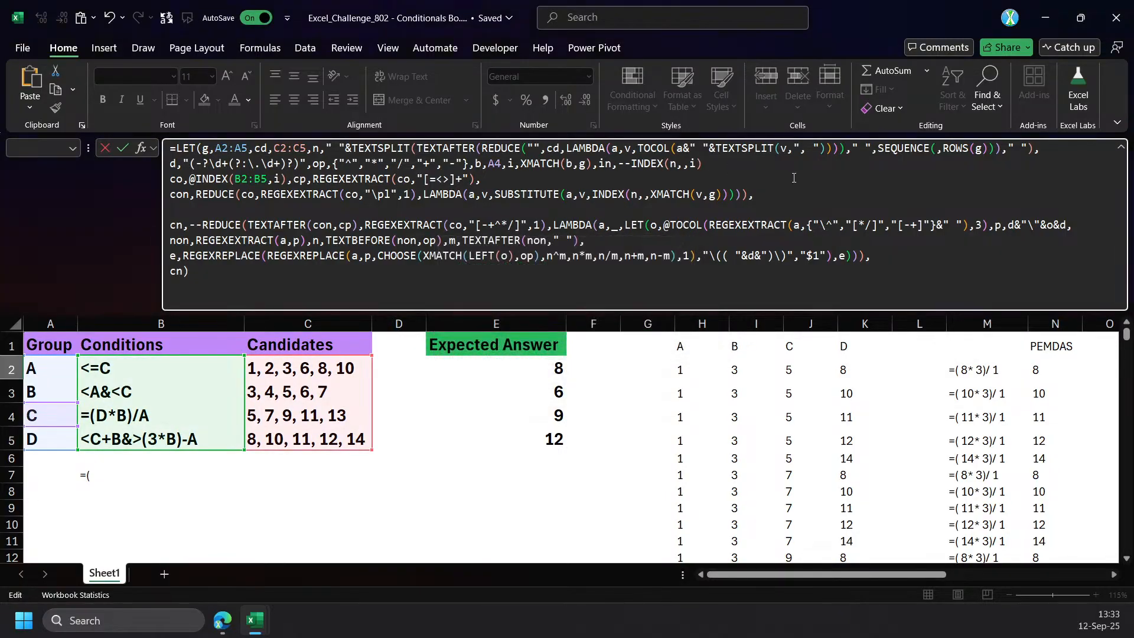
left_click(766, 169)
type(",")
key("ctrl+Return")
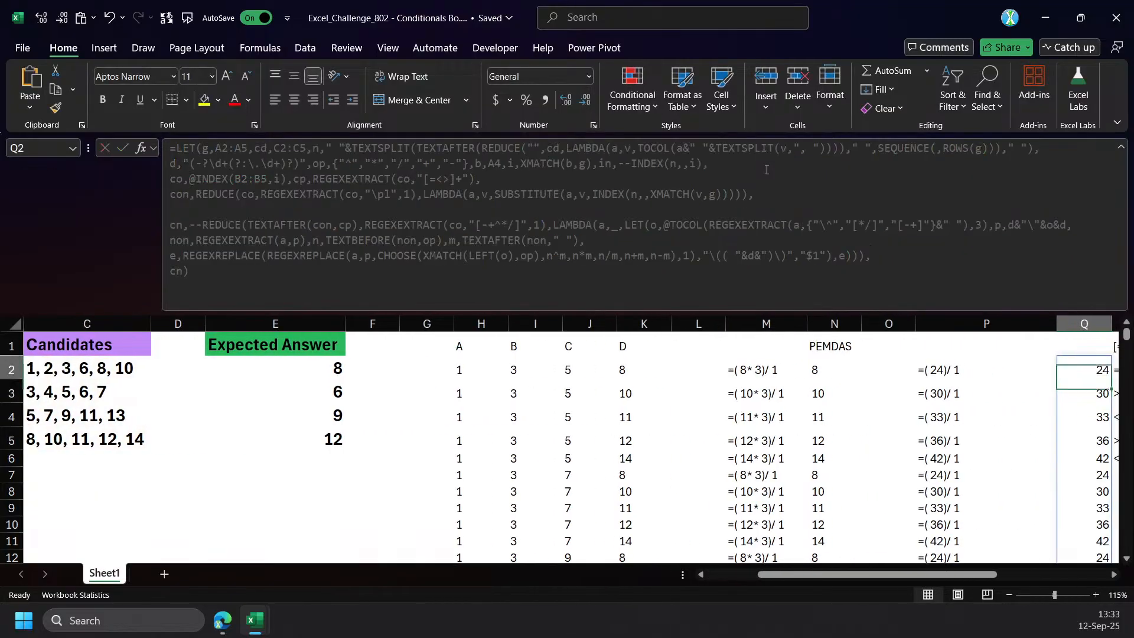
Clear the regex pattern and comparison operators in R1:R6.
left_click(957, 370)
left_click_drag(1004, 346, 1005, 455)
key("Delete")
Make the Q2 formula return HSTACK(in,cn) and commit it.
left_click(957, 371)
left_click(170, 279)
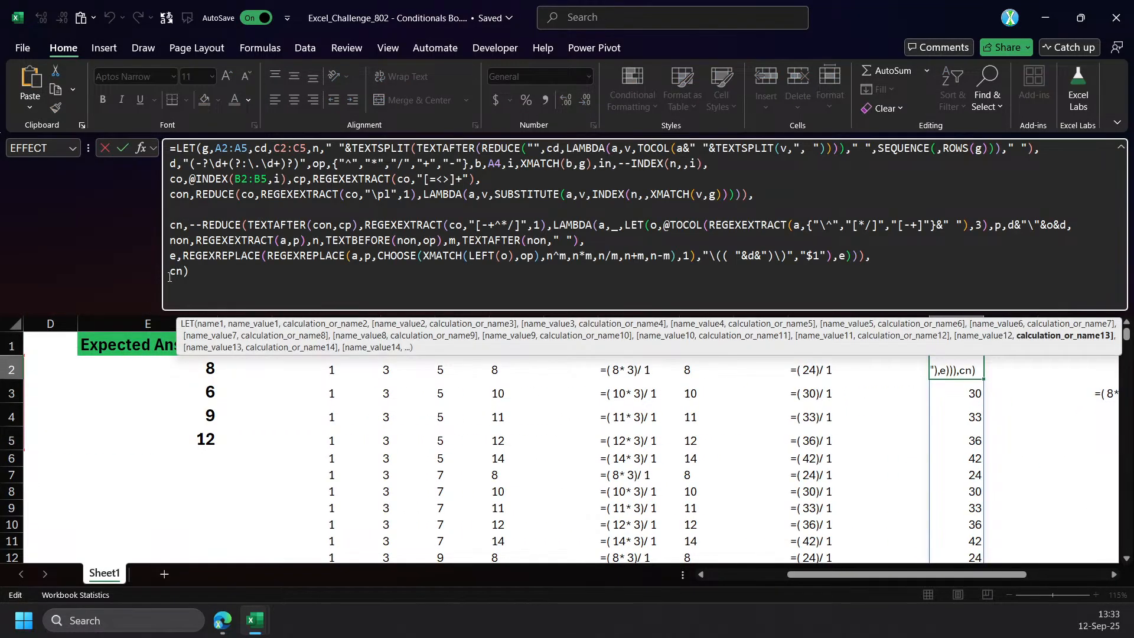
type("HSTACK(in,")
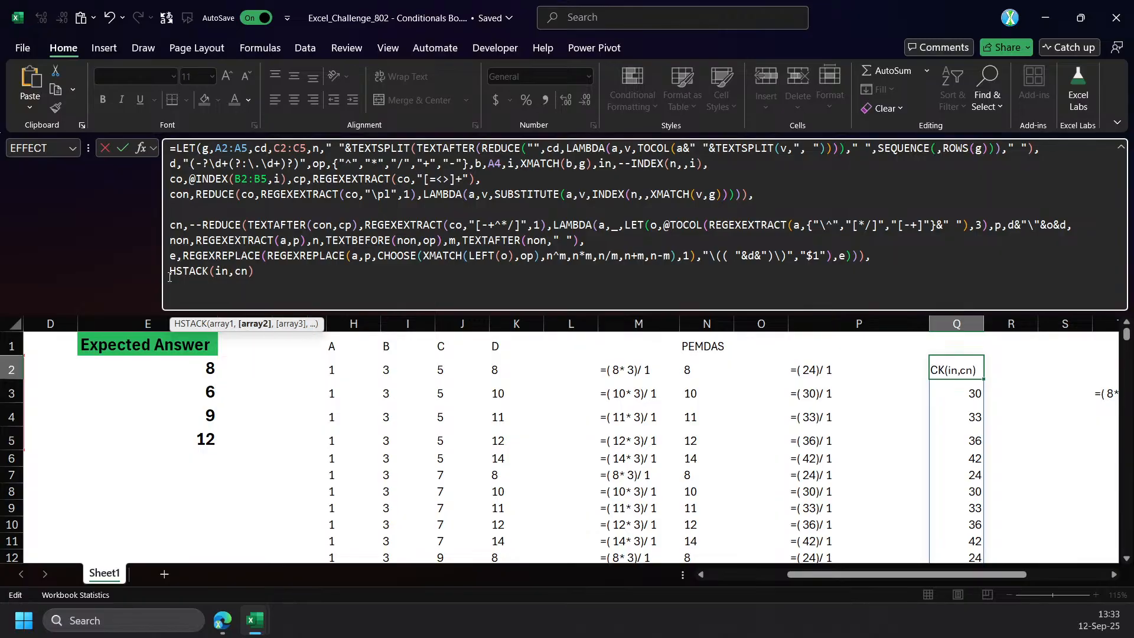
key("End")
type(")")
key("Return")
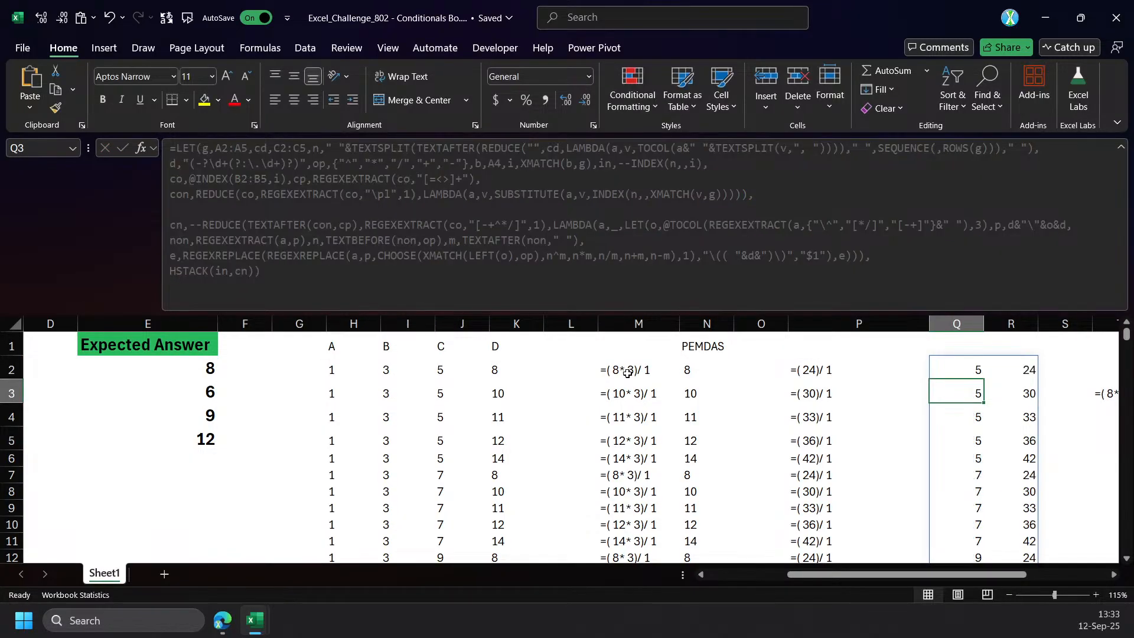
Compare the spilled in and cn values in columns Q and R with the HSTACK expression behind them.
left_click(969, 379)
left_click_drag(969, 379, 975, 501)
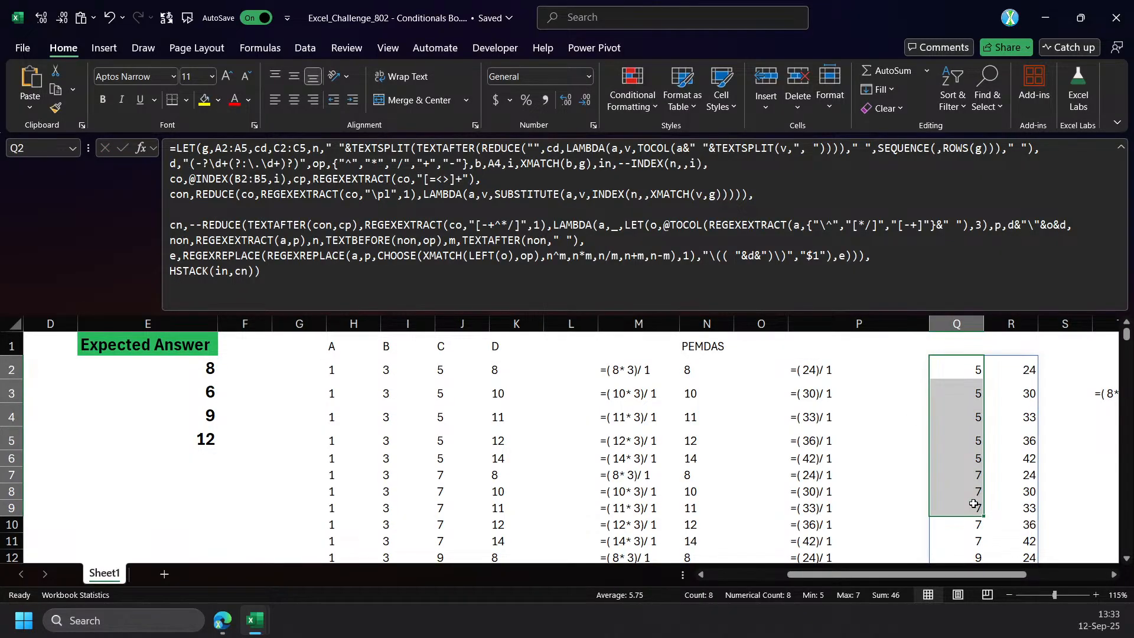
left_click_drag(1023, 372, 1024, 524)
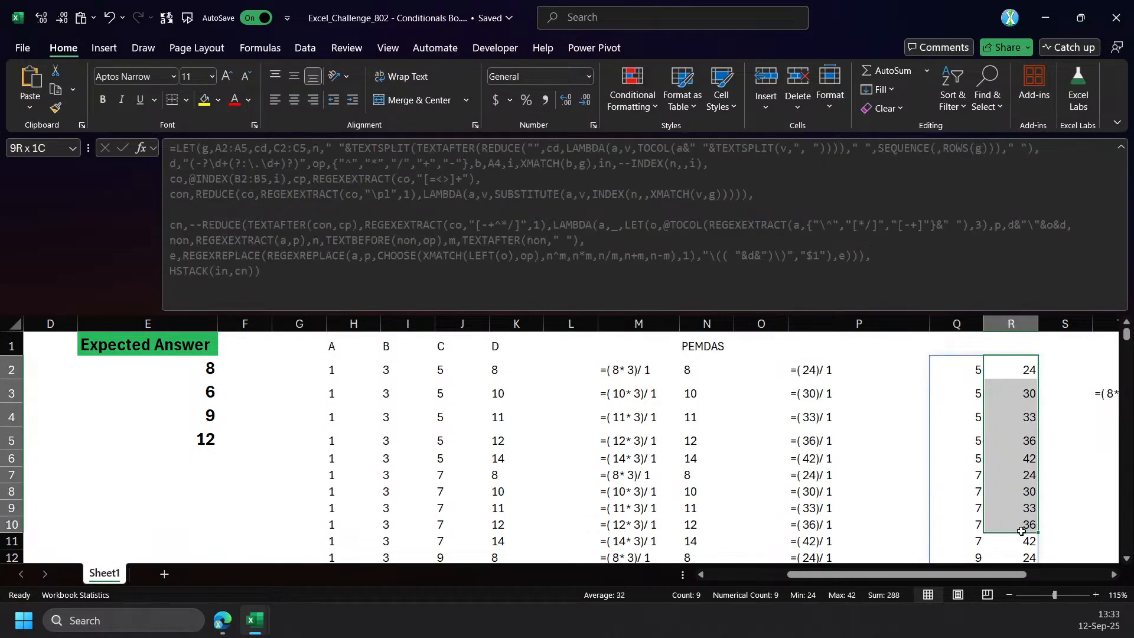
left_click(960, 369)
left_click_drag(255, 273, 60, 289)
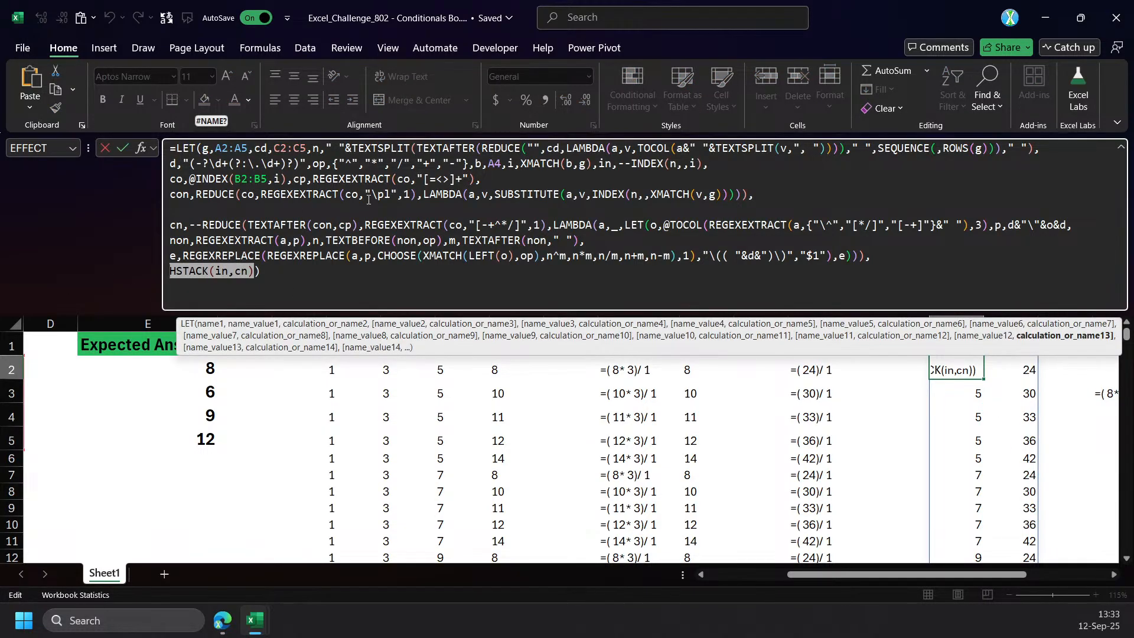
key("Escape")
Undo the HSTACK change to the formula and the clearing of R1:R6.
left_click_drag(865, 577, 1055, 576)
key("ctrl+z")
key("ctrl+z")
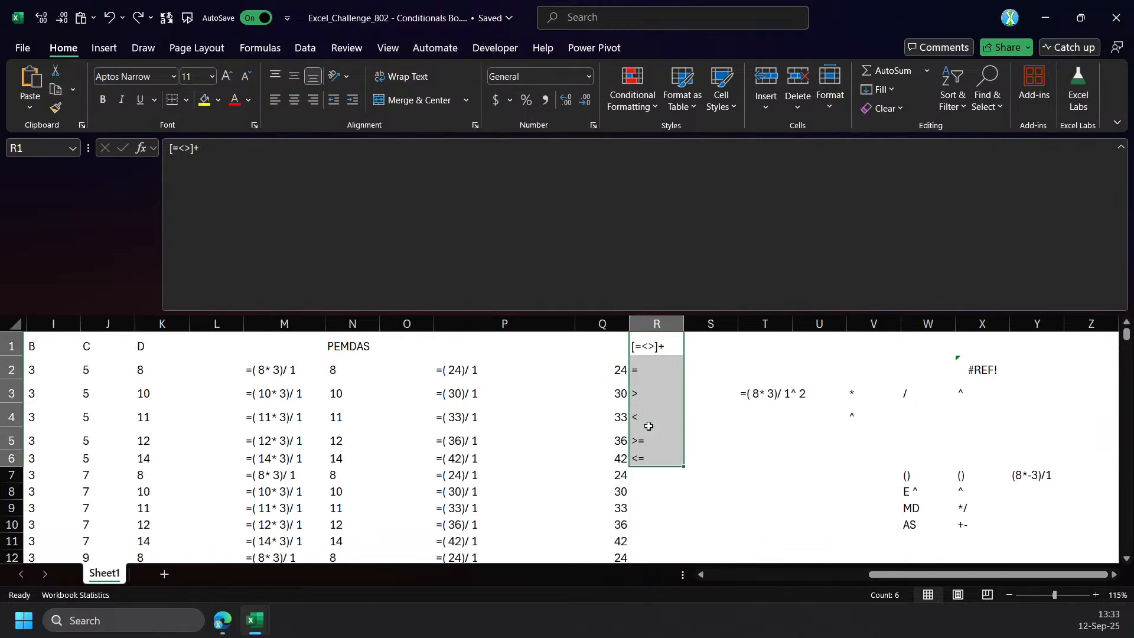
left_click(650, 368)
left_click(609, 368)
double_click(609, 367)
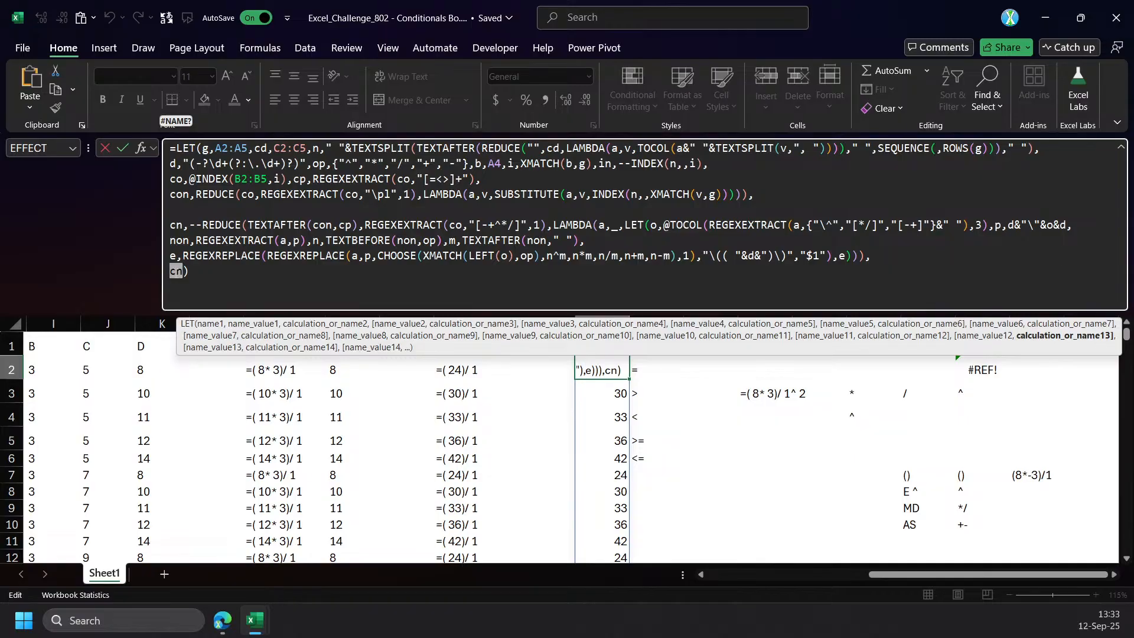
left_click(611, 302)
key("ctrl+a")
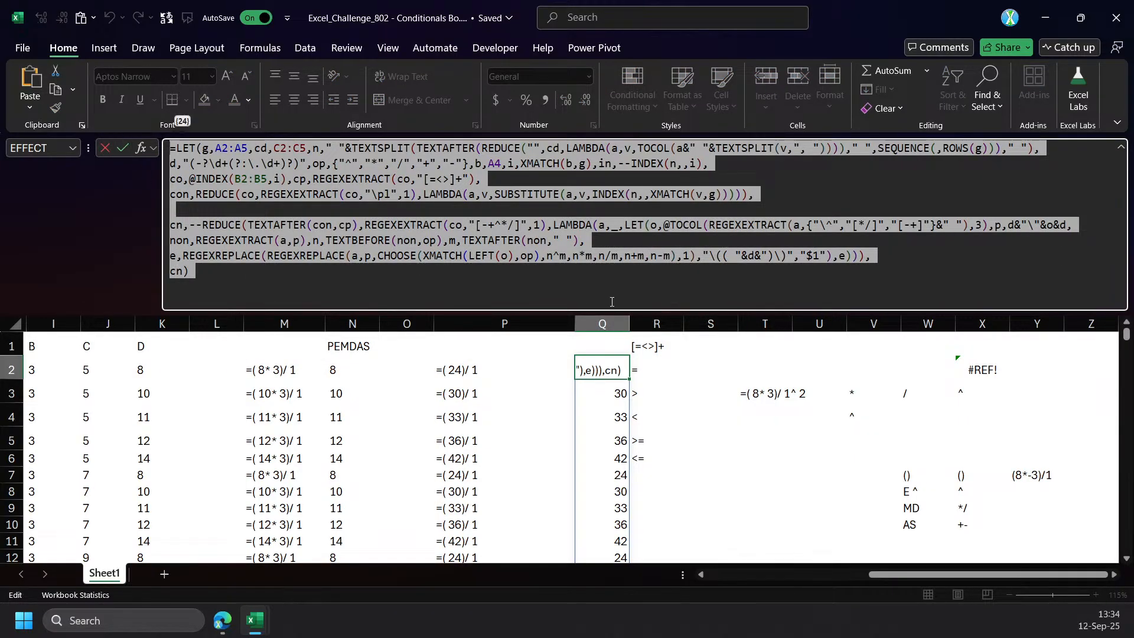
left_click(618, 279)
key("Escape")
Enter =R2:R6 in S1 to reference the list of comparison operators.
left_click_drag(647, 372, 646, 460)
left_click(712, 347)
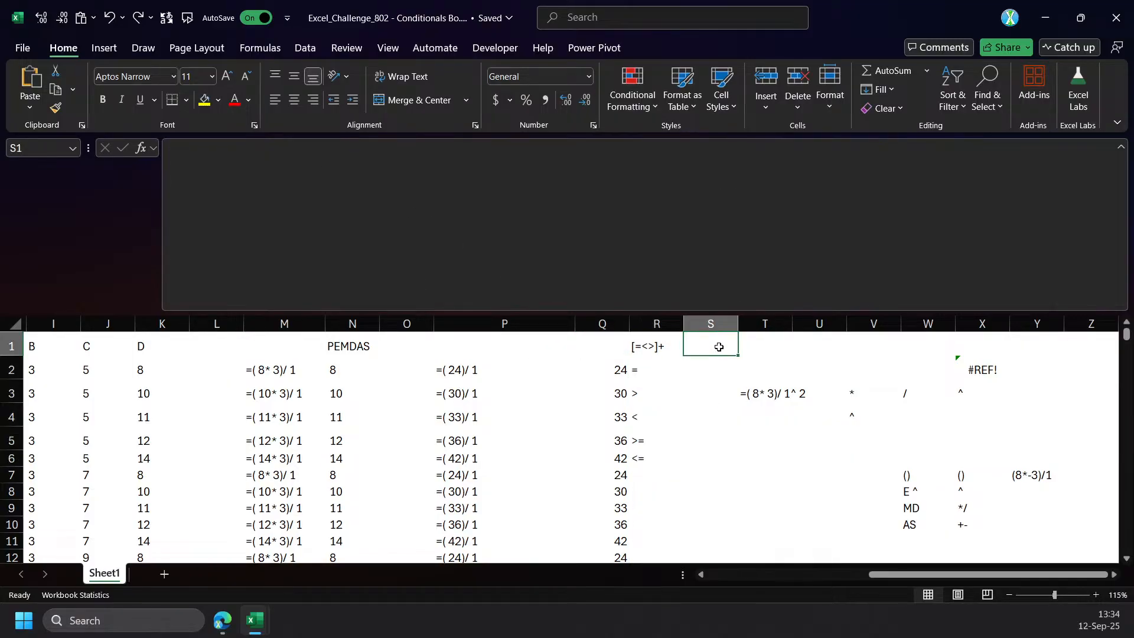
type("=")
left_click(653, 372)
left_click_drag(653, 372, 647, 459)
key("Return")
Evaluate the R2:R6 reference in S1 into an array constant, take it out of the formula, and cancel the edit.
left_click(374, 148)
left_click_drag(373, 147, 176, 148)
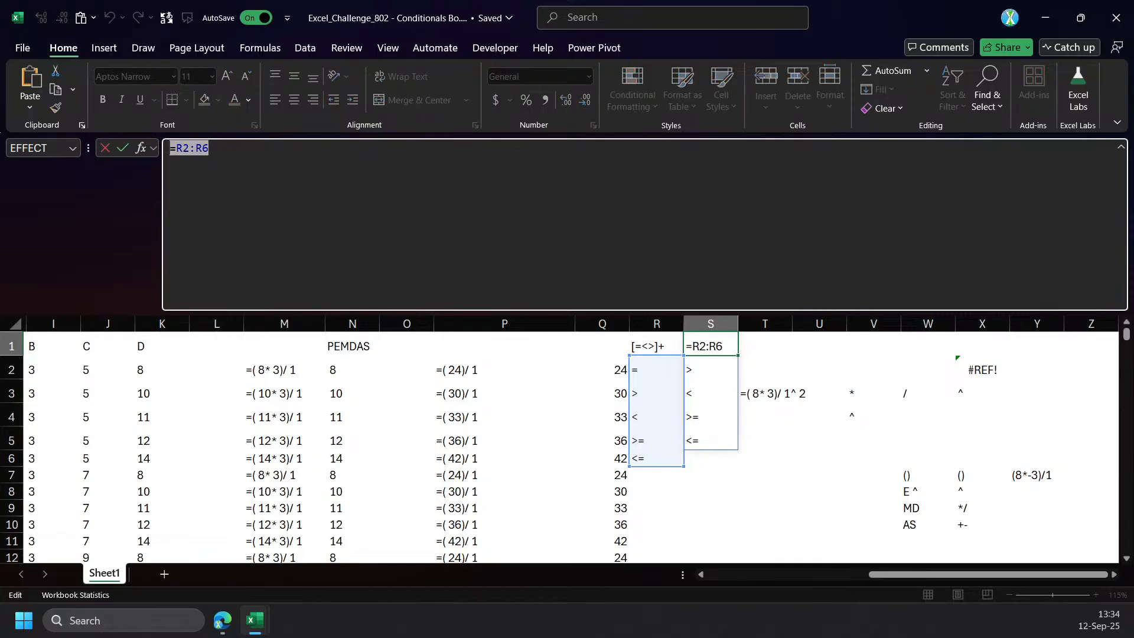
key("F9")
key("BackSpace")
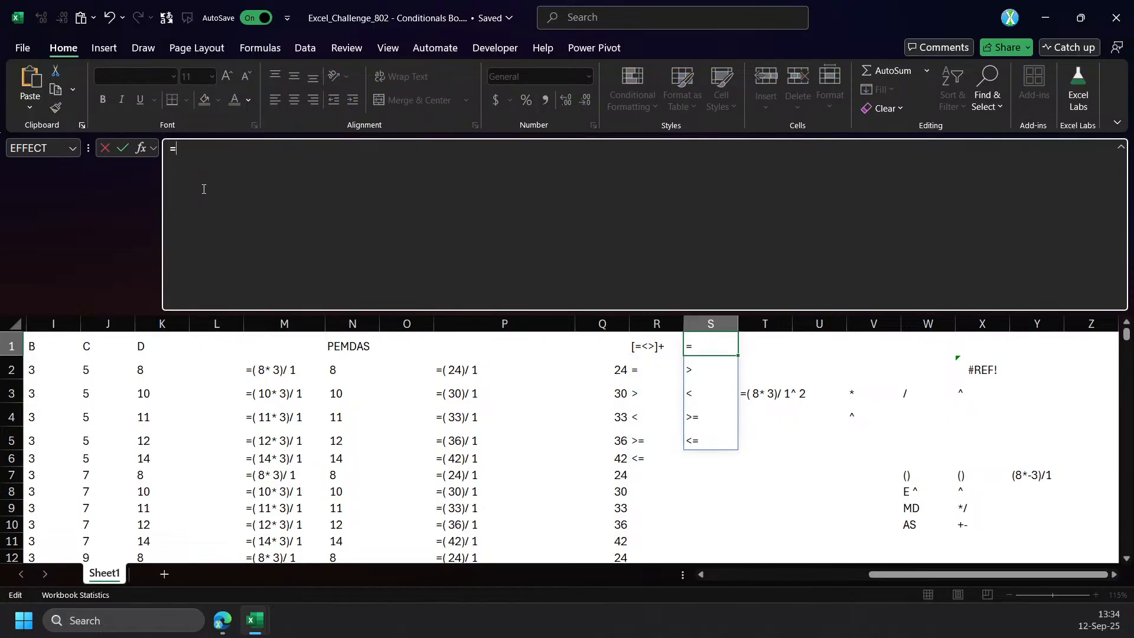
key("Escape")
left_click_drag(684, 347, 685, 353)
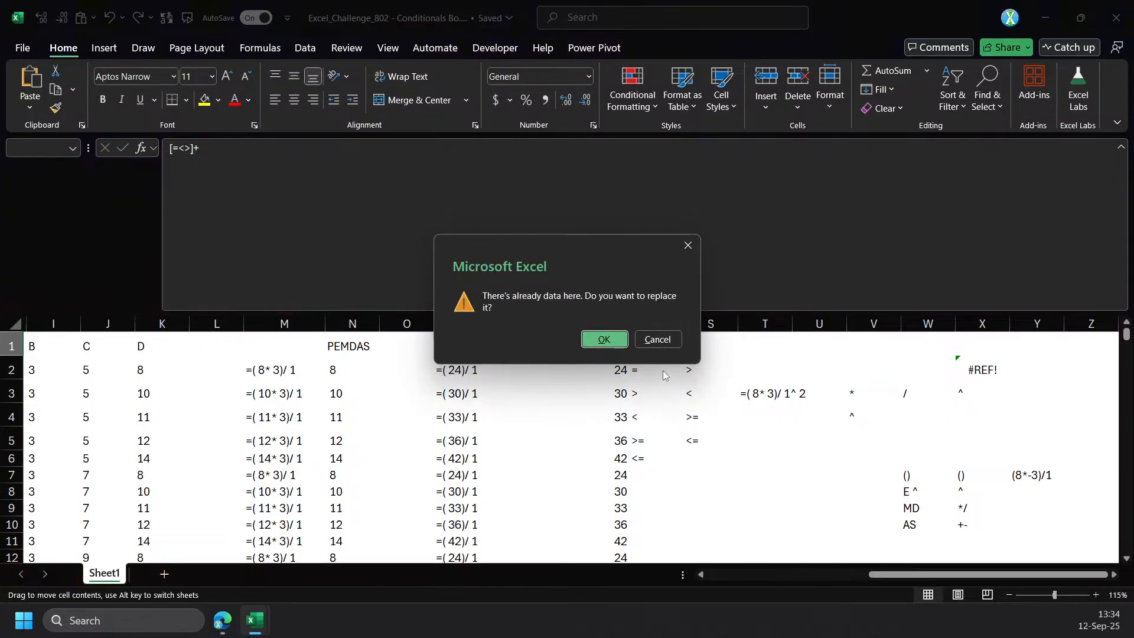
Cancel replacing the existing data, clear the leftover operator reference in S1, and return to the LET formula in Q2.
key("Escape")
key("Delete")
key("Left")
key("Left")
key("Down")
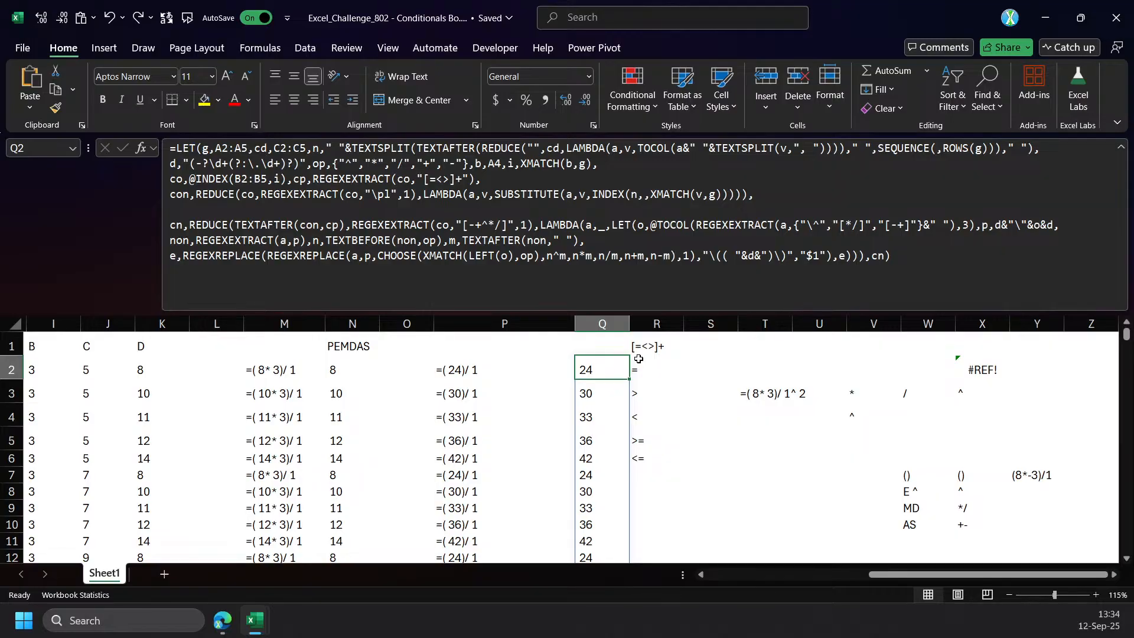
Restore the LET version that defines in as --INDEX(n,,i) and cn with --REDUCE.
key("ctrl+z")
key("ctrl+y")
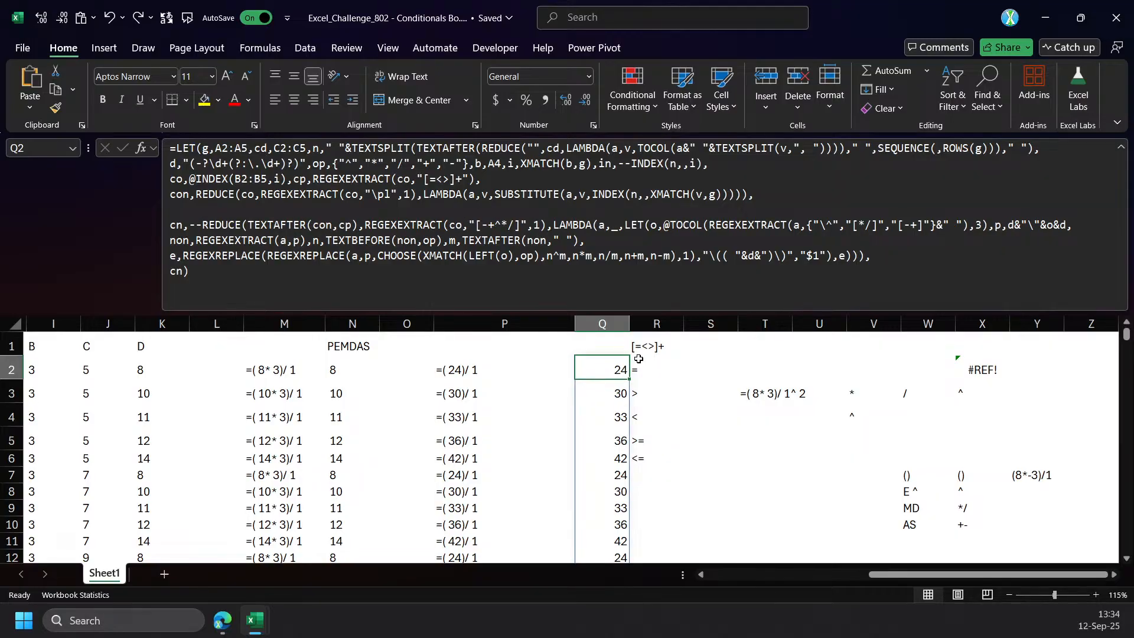
key("ctrl+y")
key("ctrl+z")
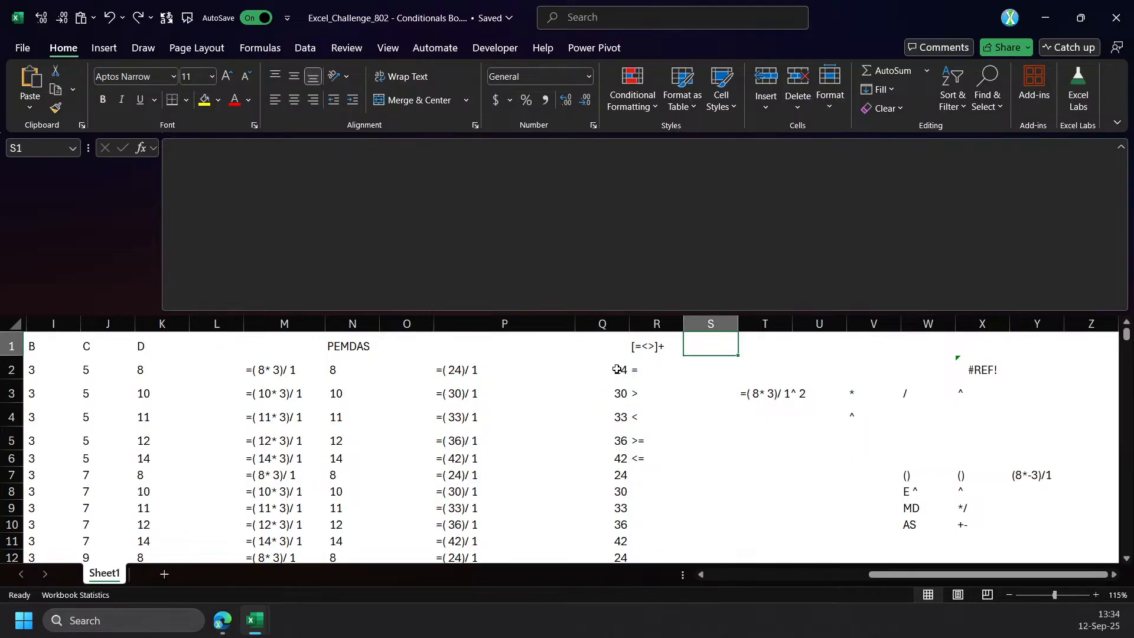
Replace the final cn in Q2's LET formula with CHOOSE(XMATCH(cp,{"=";">";"<";">=";"<="}), ready for its comparison results.
left_click(617, 368)
left_click(535, 185)
left_click(172, 272)
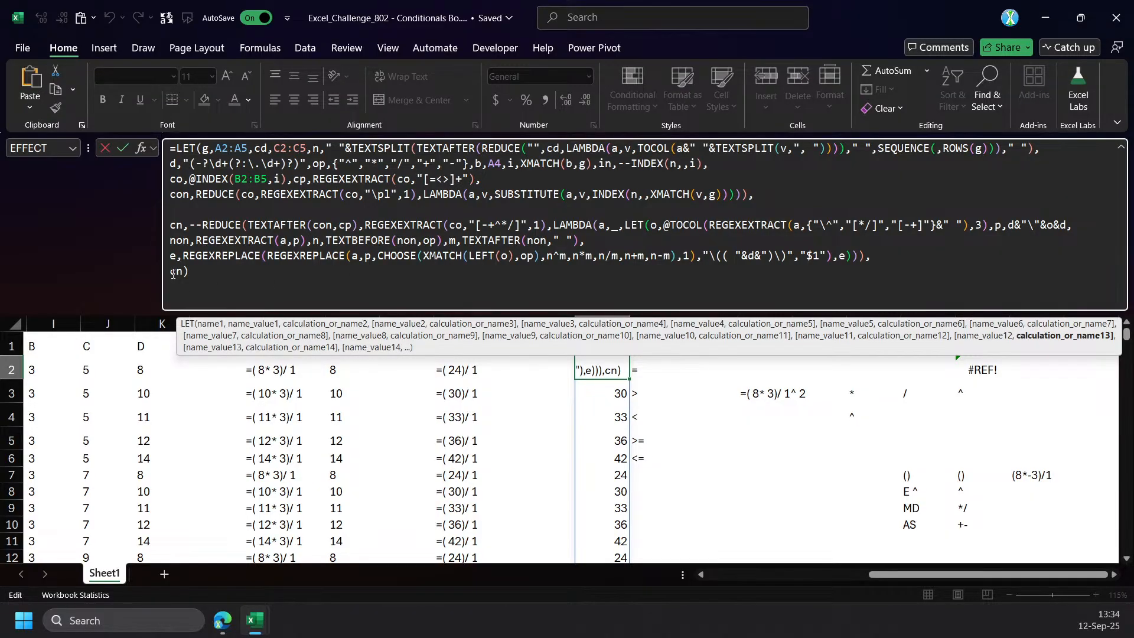
type("CHOOSE(")
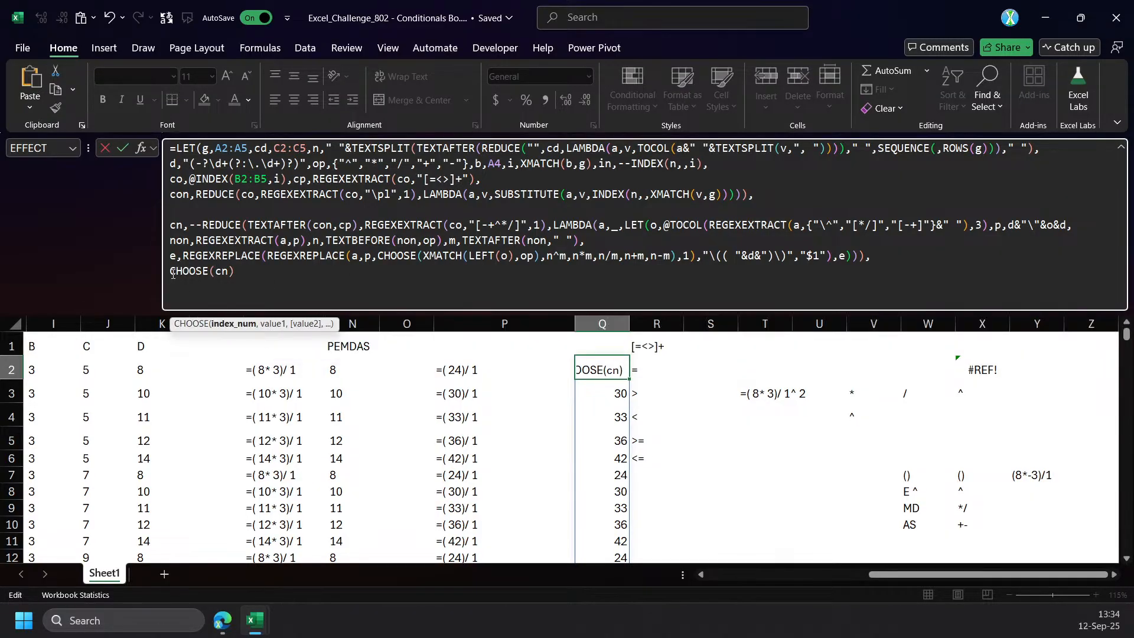
type("XMATCH(")
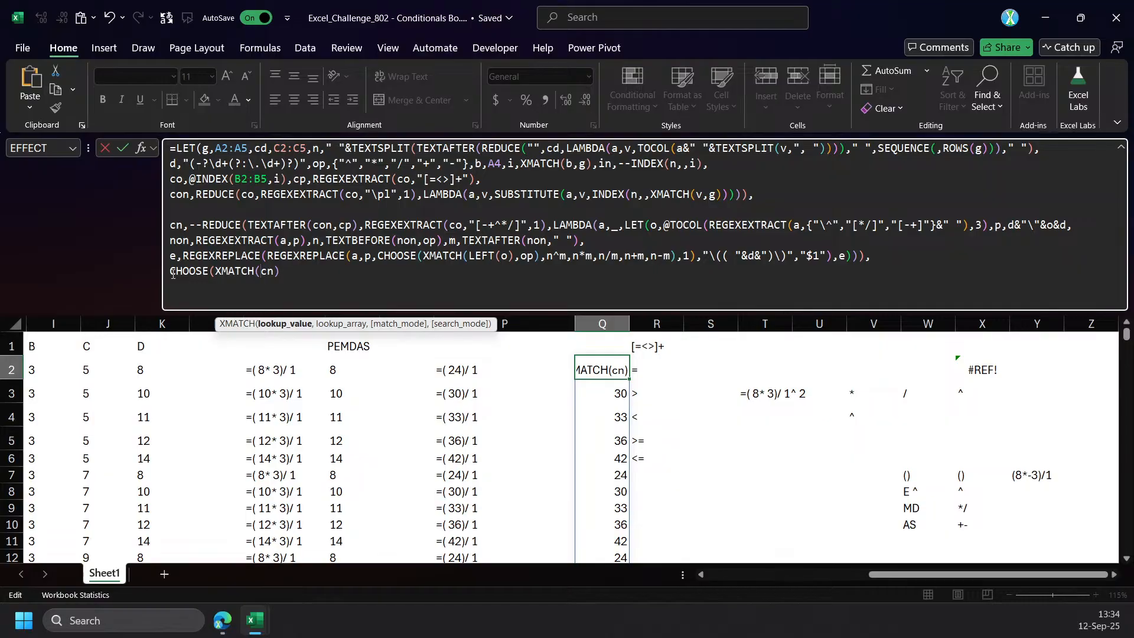
type("cp,{\"=\";\">\";\"<\";\">=\";\"<=\"}")
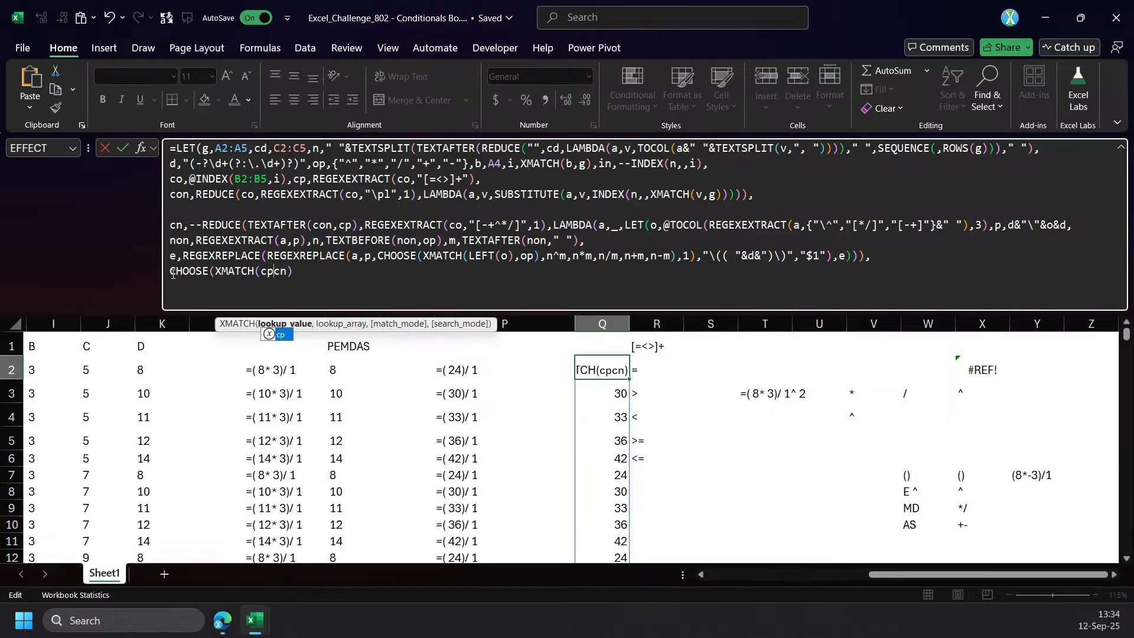
type(",")
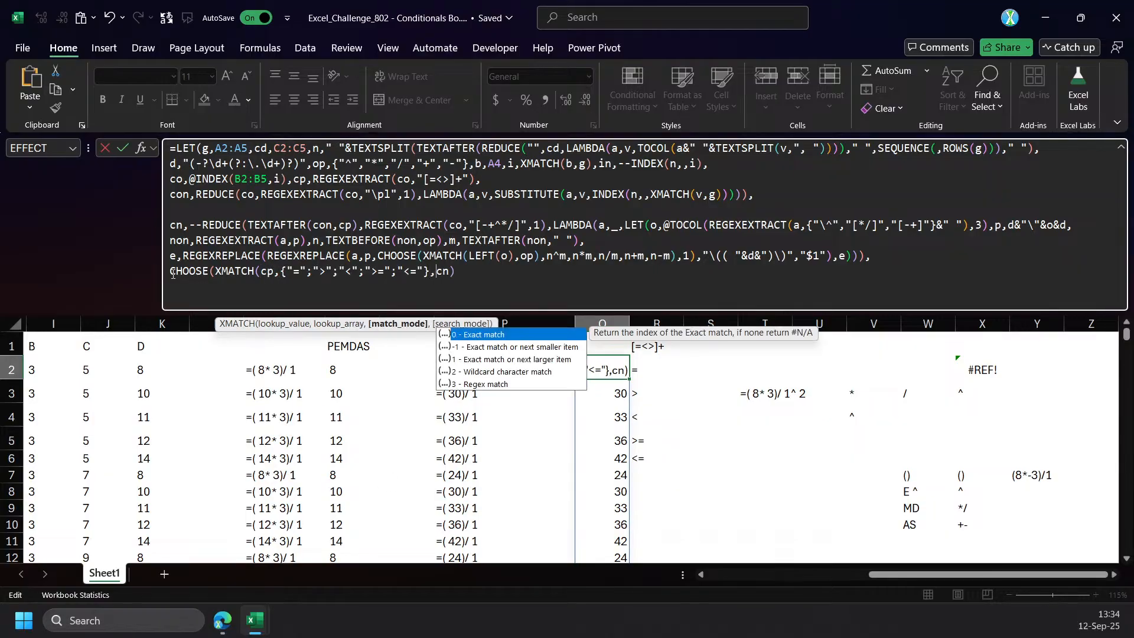
key("Delete")
key("Delete")
key("Delete")
key("BackSpace")
type("),")
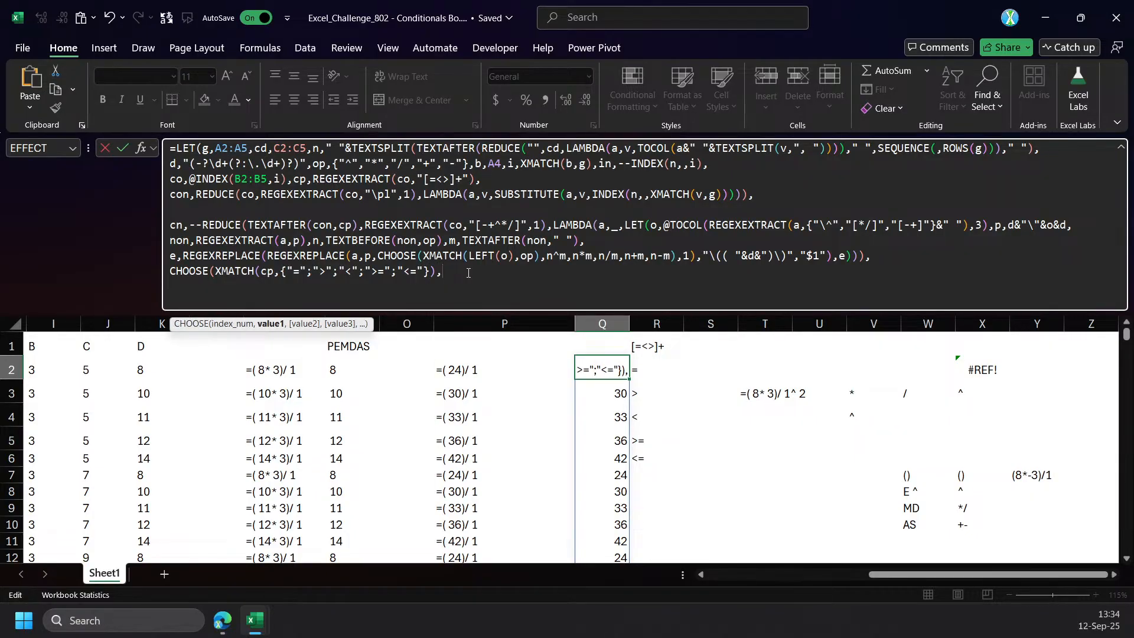
type("in=c")
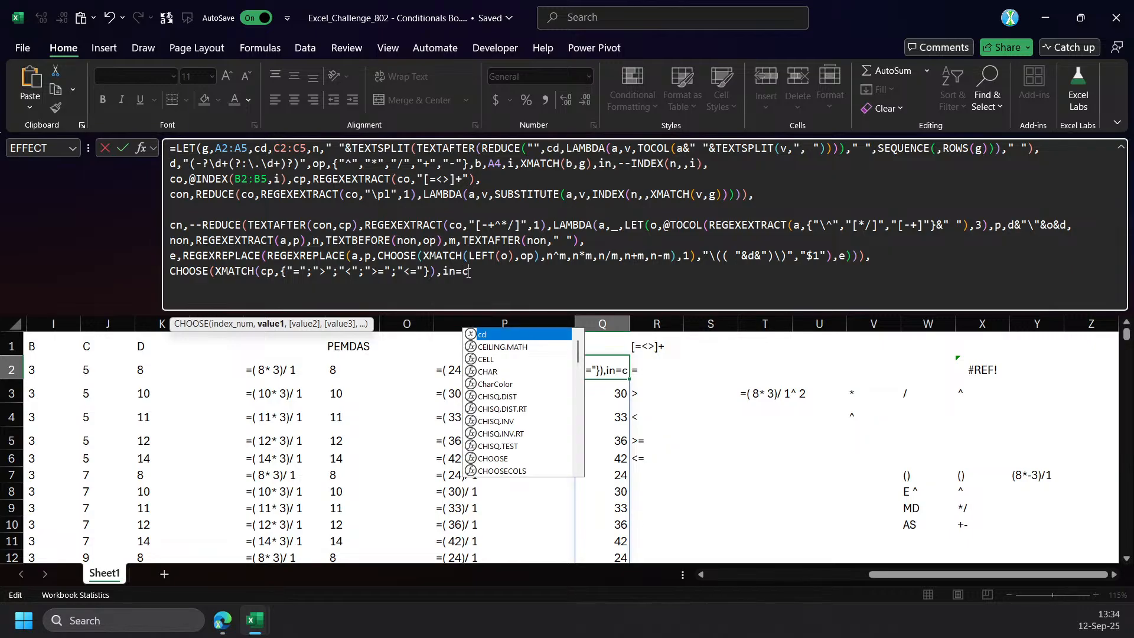
type("n")
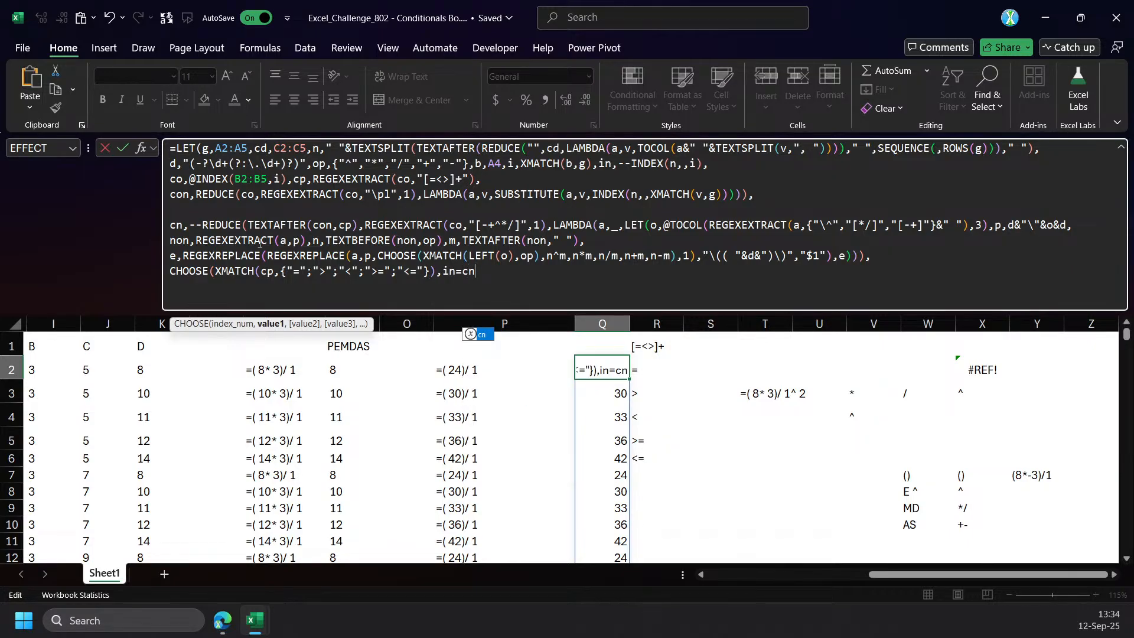
Add in=cn and in>cn as the first two result values of the CHOOSE function.
left_click_drag(443, 271, 493, 273)
key("ctrl+c")
left_click(494, 273)
type(",")
key("ctrl+v")
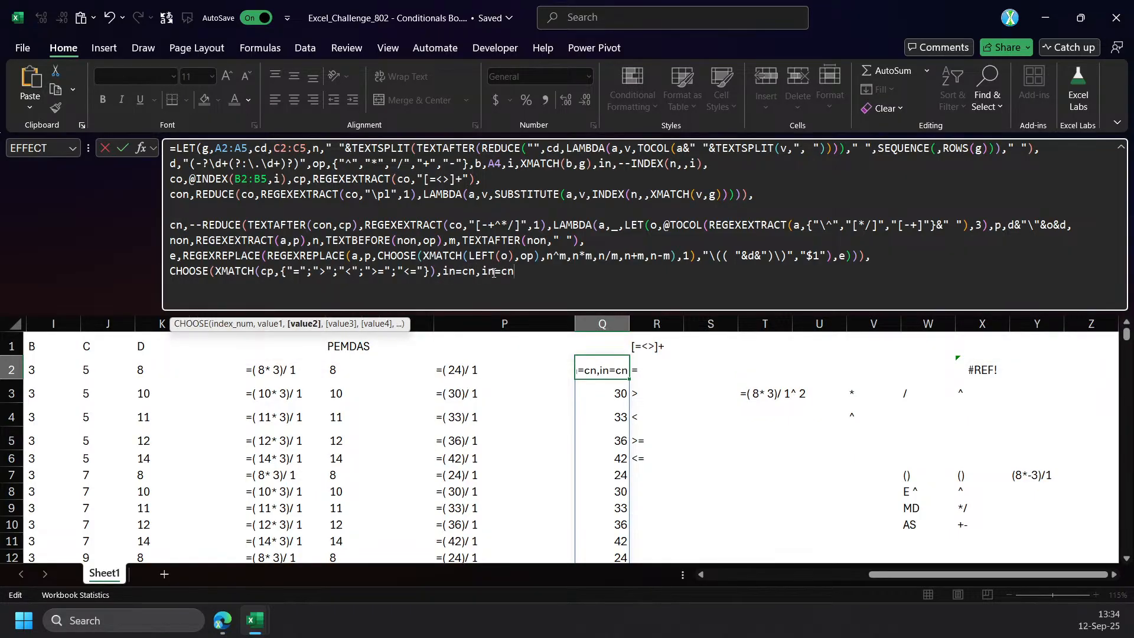
left_click(503, 271)
key("BackSpace")
type(">")
Add in<cn, in>=cn and in<=cn as the remaining CHOOSE results, close the functions, and enter the formula in Q2.
key("End")
type(",")
key("ctrl+v")
key("BackSpace")
type("<cn,")
key("ctrl+v")
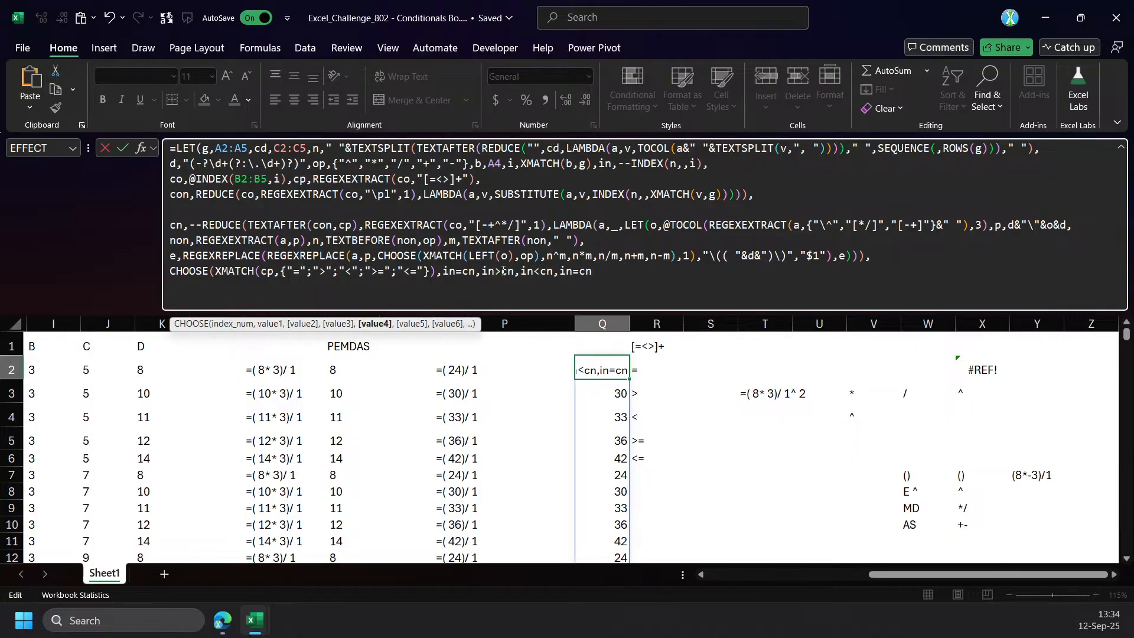
key("Left")
key("Left")
key("Left")
type(">cn,")
key("ctrl+v")
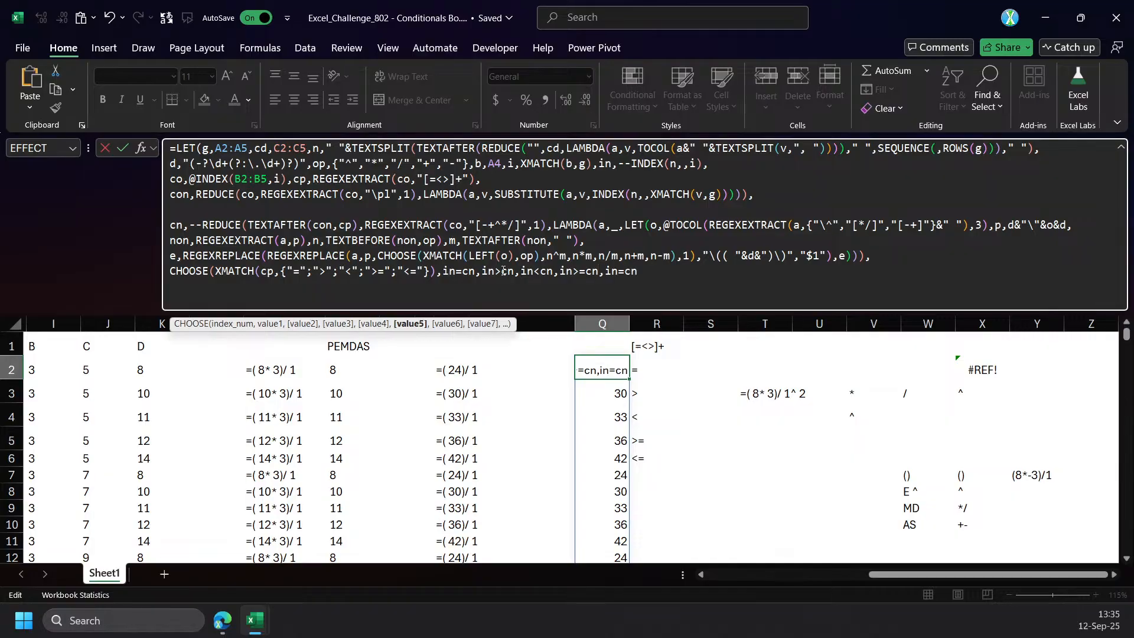
type("<=cn))")
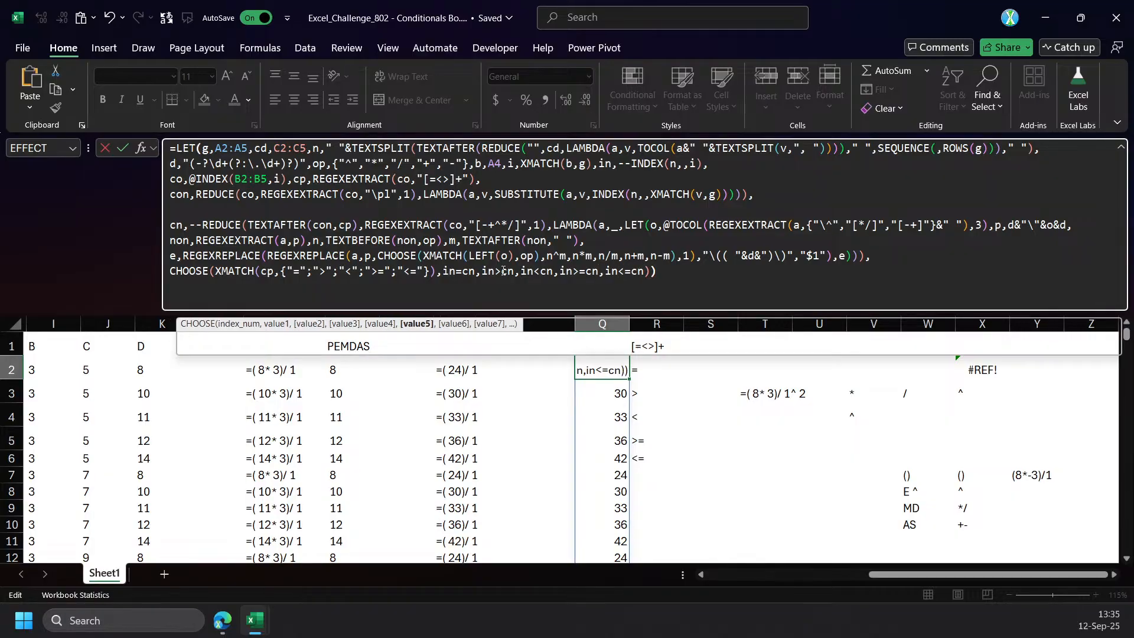
key("ctrl+Return")
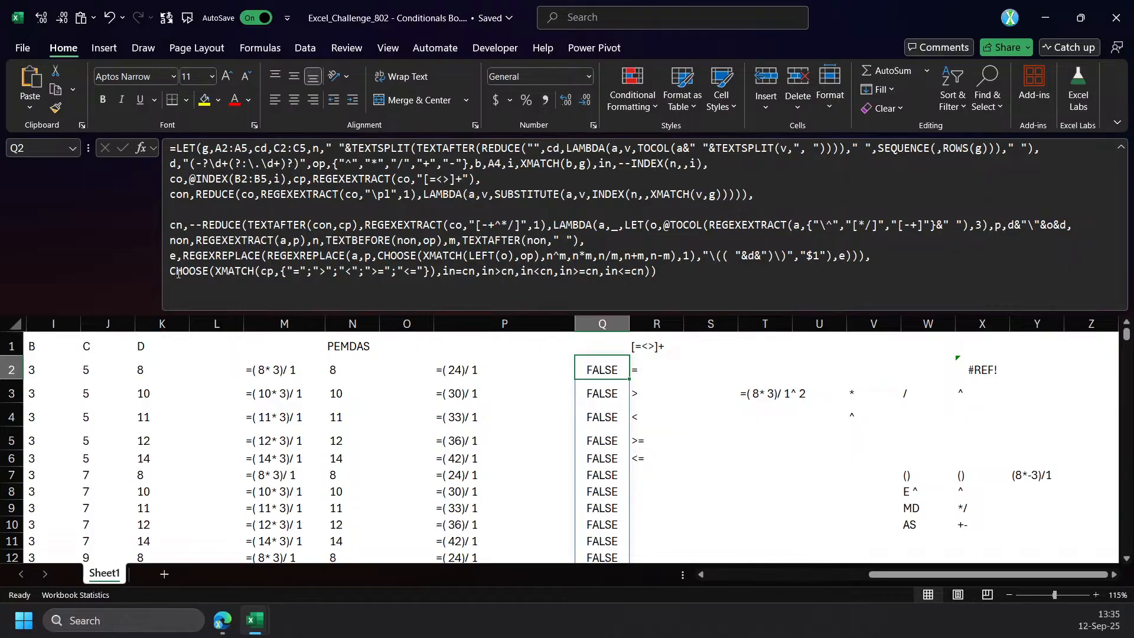
Wrap the CHOOSE expression as the include argument of FILTER with n as the array, and enter the formula.
left_click(171, 271)
type("filter")
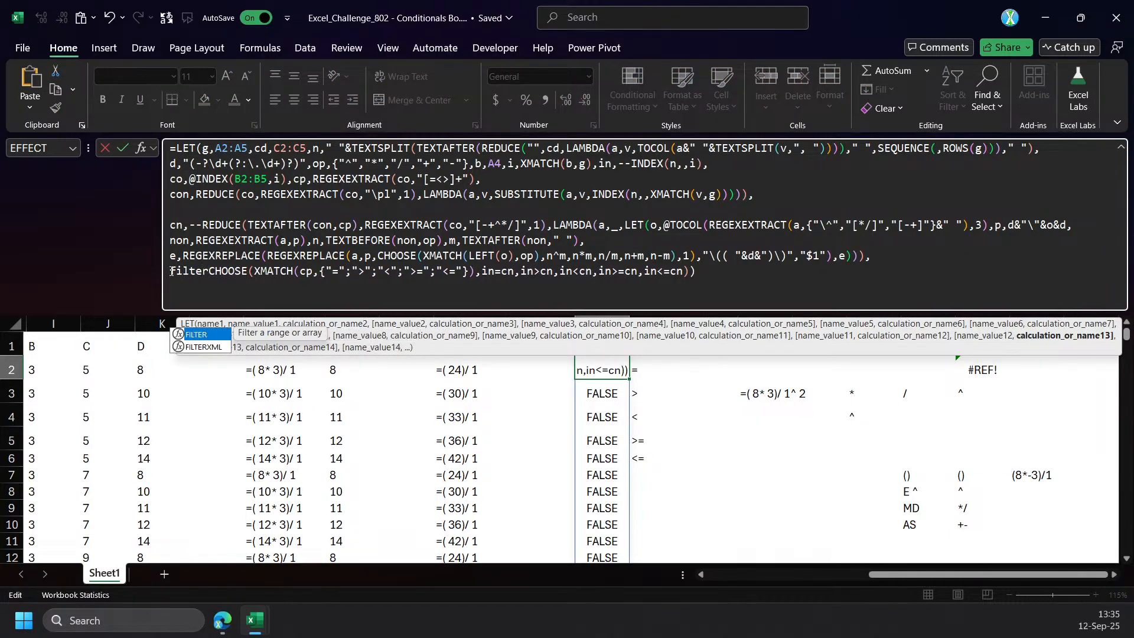
key("Tab")
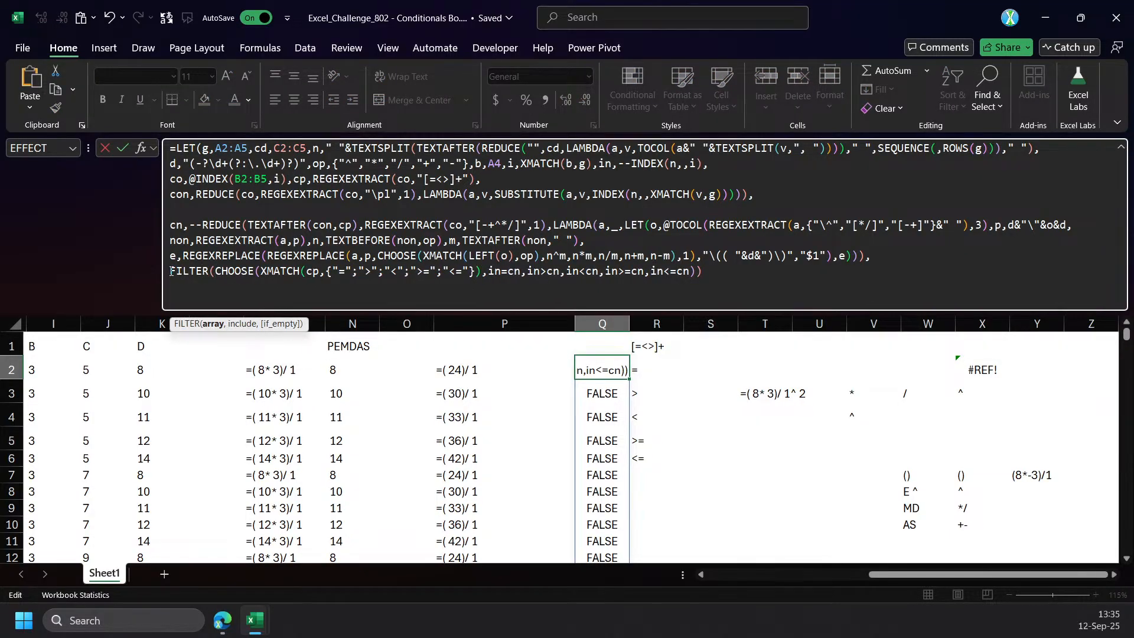
type("n,")
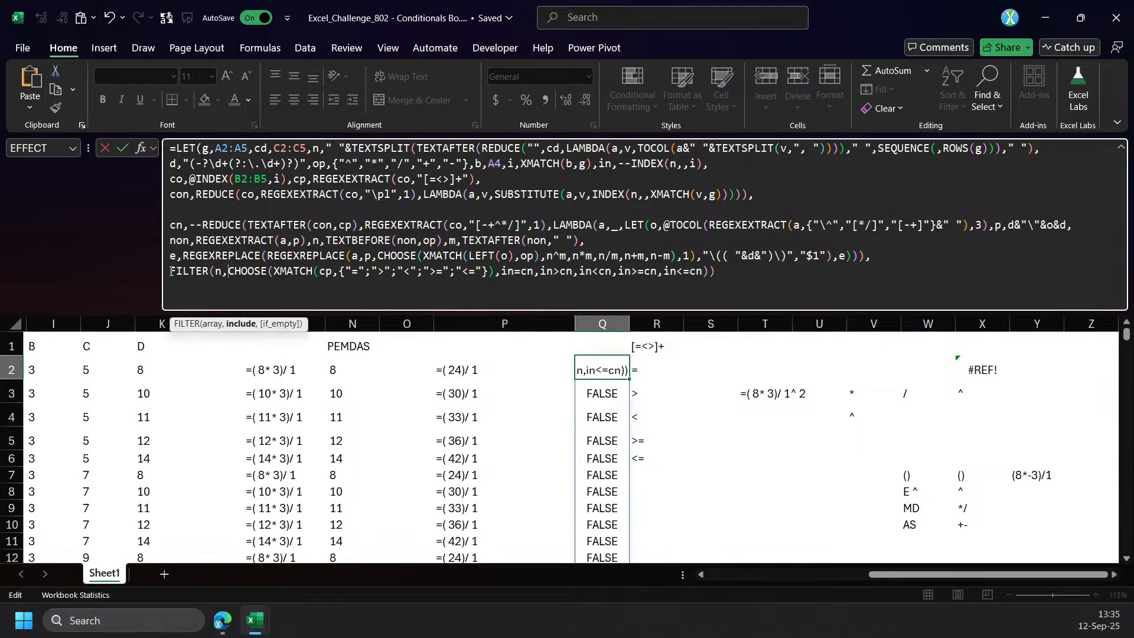
left_click(755, 269)
type(")")
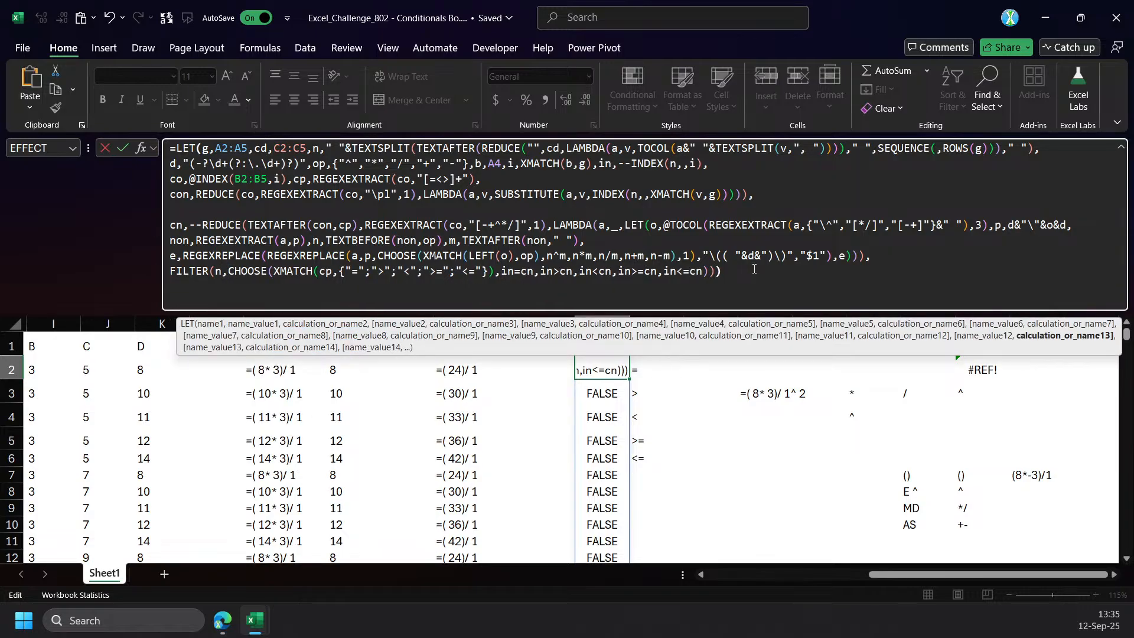
key("Return")
key("Up")
Clear the scratch cells in R1:Z11 that block the formula in Q2 from spilling.
left_click_drag(660, 345, 1100, 544)
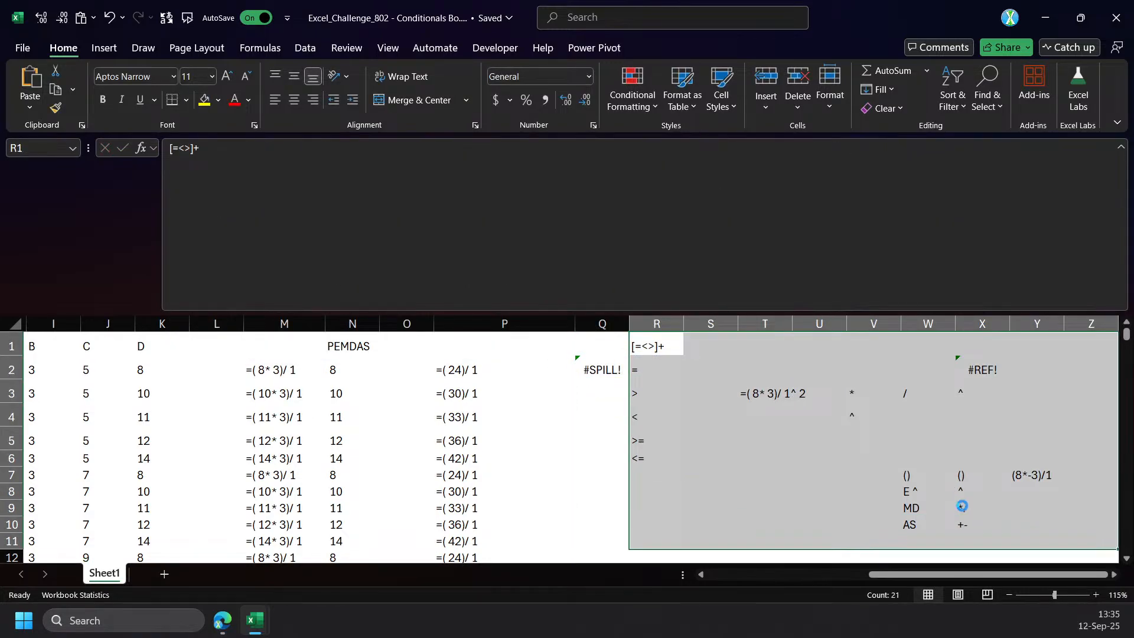
key("Delete")
left_click(586, 371)
Review the filtered combinations spilled from Q2 against the conditions, candidates and expected answers table.
left_click_drag(589, 376, 591, 558)
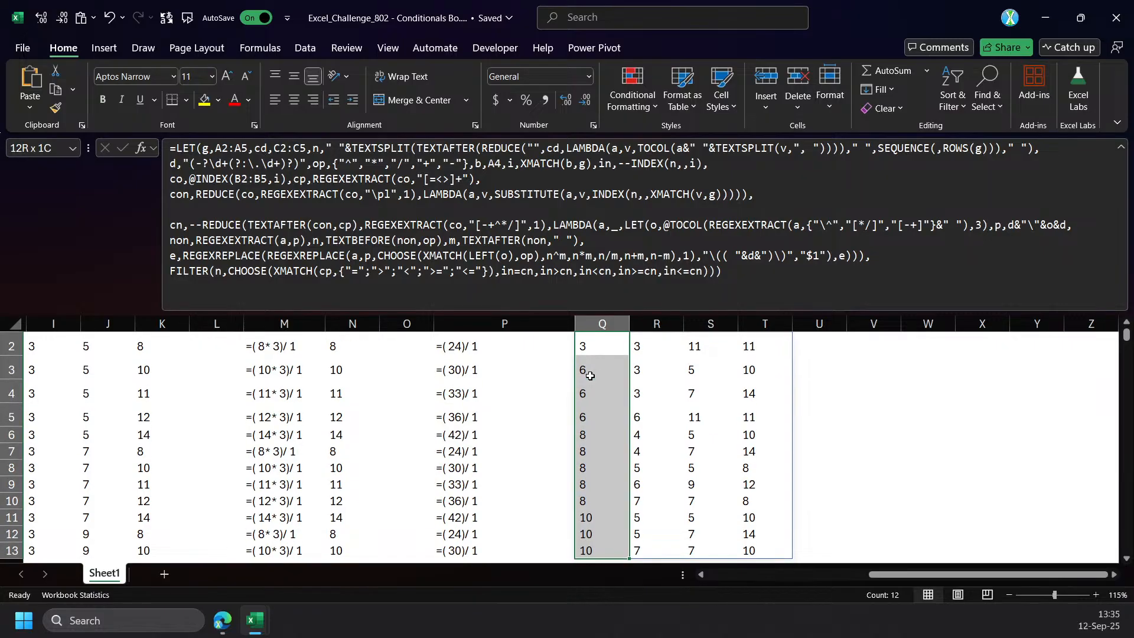
key("ctrl+shift+u")
scroll(640, 372, "up", 1)
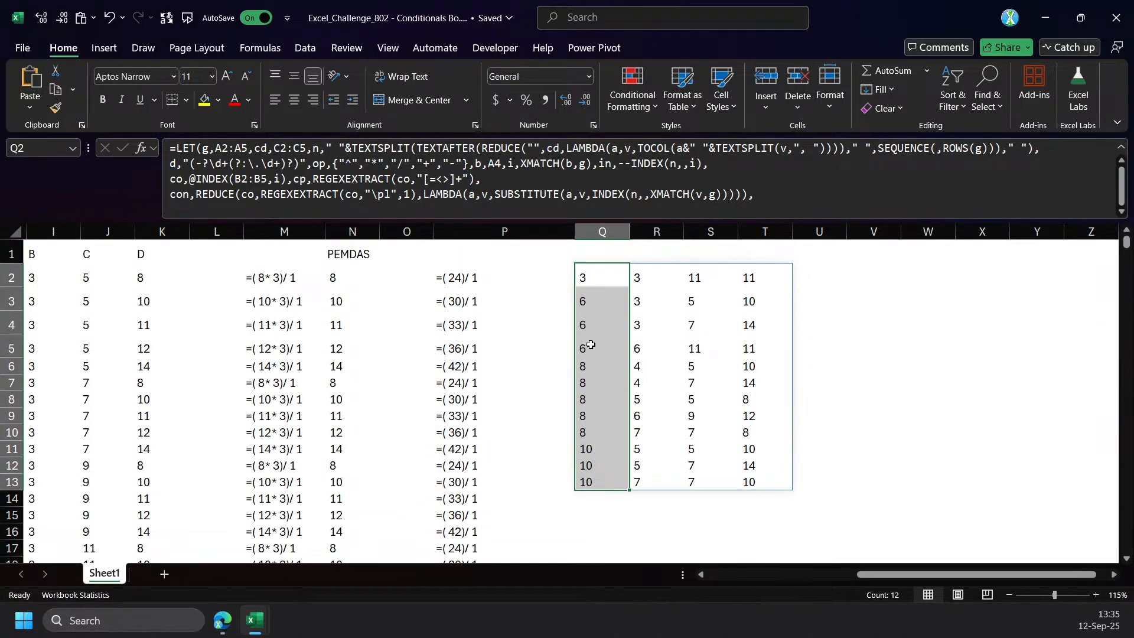
left_click(590, 277)
left_click_drag(862, 573, 782, 578)
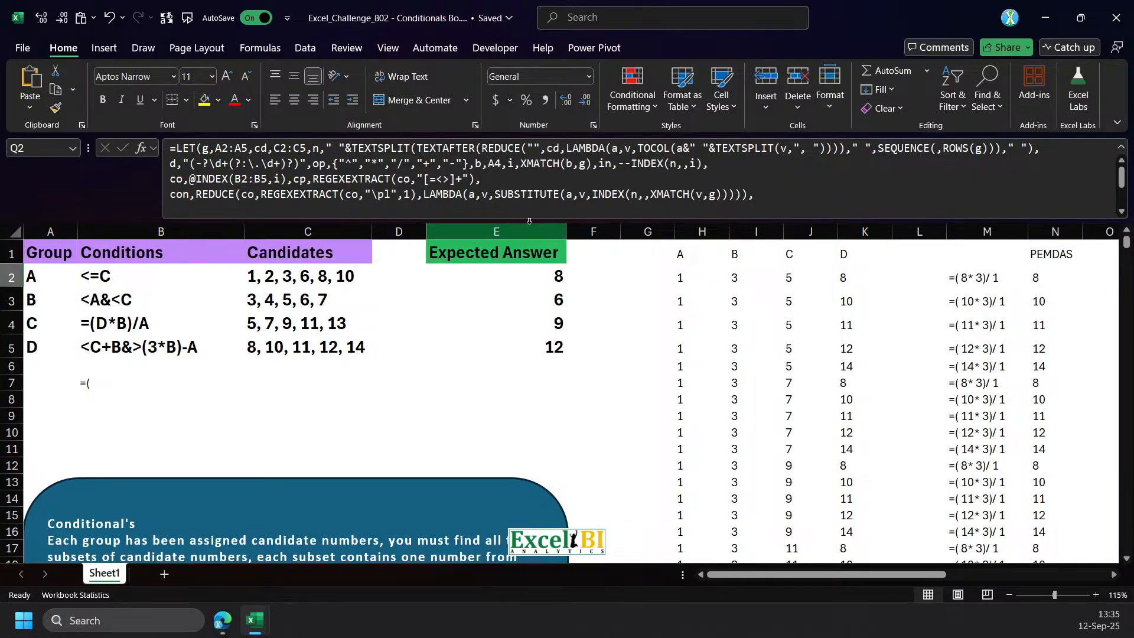
left_click(552, 221)
left_click_drag(552, 221, 553, 312)
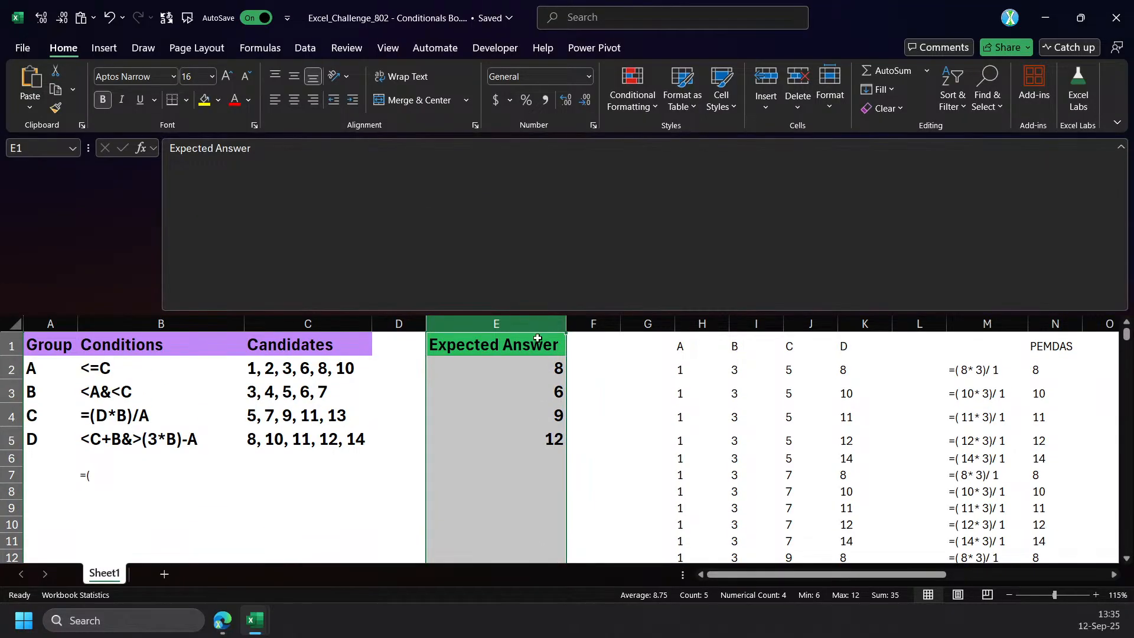
left_click_drag(858, 578, 933, 578)
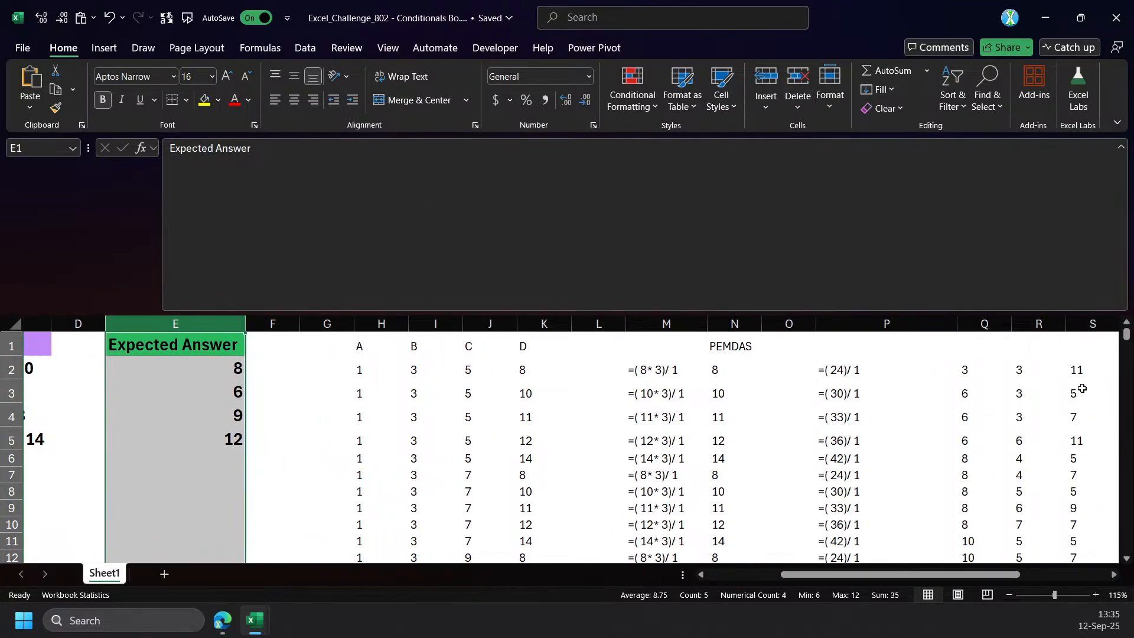
left_click(965, 367)
Move the scratch formulas in columns M to P, down to their last row, out to the empty area near AH.
left_click_drag(630, 342, 800, 528)
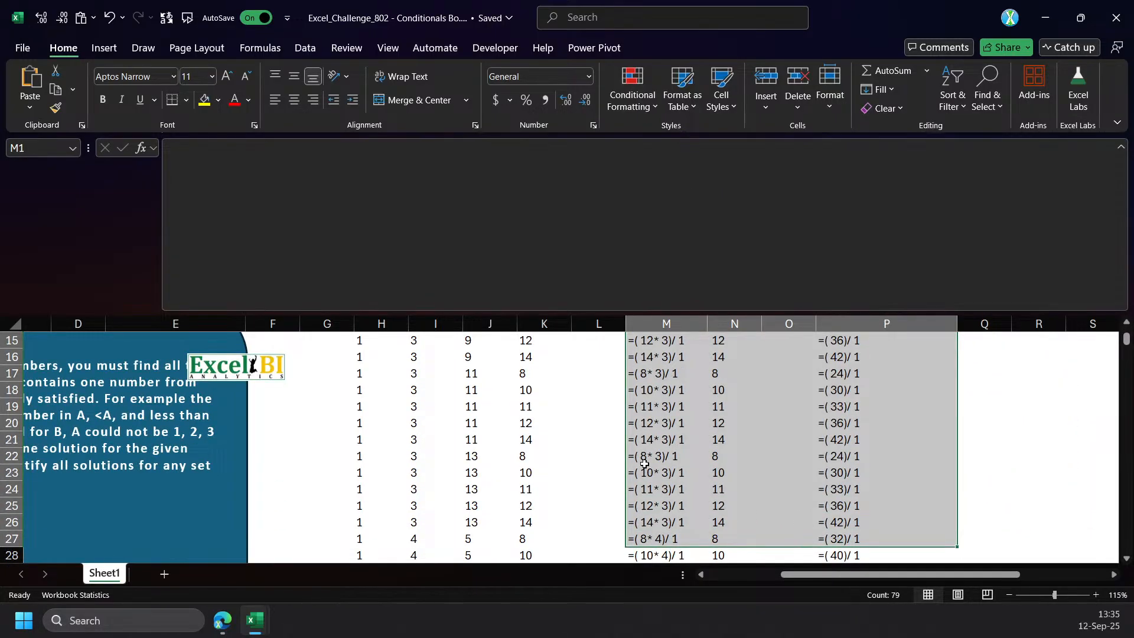
key("ctrl+shift+Down")
key("ctrl+c")
key("ctrl+BackSpace")
left_click_drag(1013, 579, 1100, 581)
left_click(1115, 576)
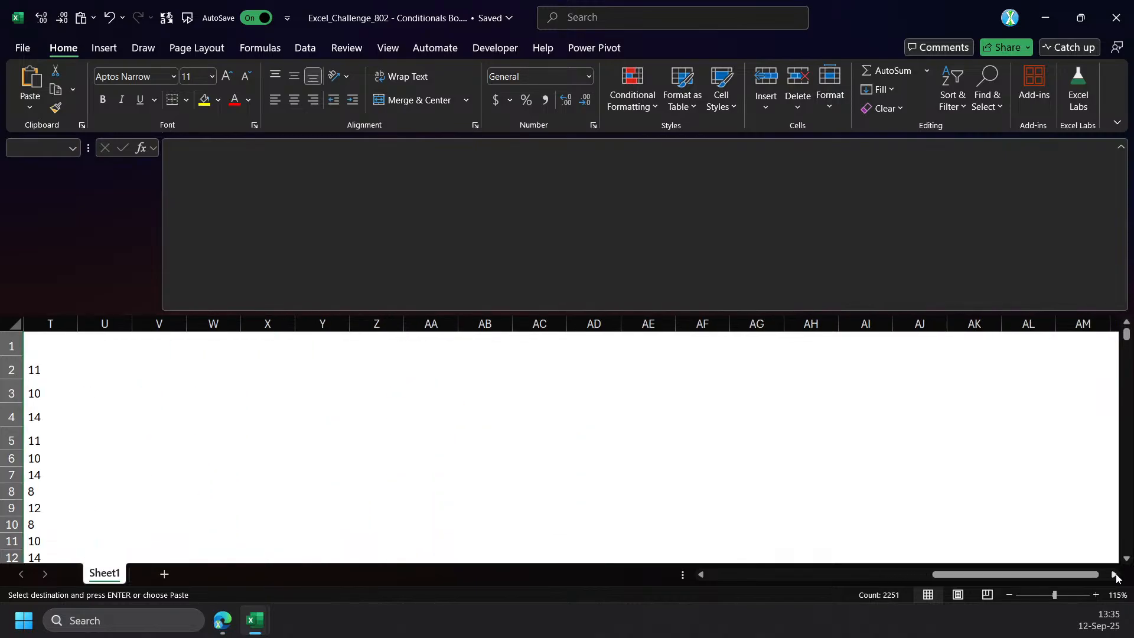
left_click(641, 357)
key("Return")
Transfer the complete LET formula text from Q2 to L1 and enter it there.
left_click_drag(971, 579, 859, 583)
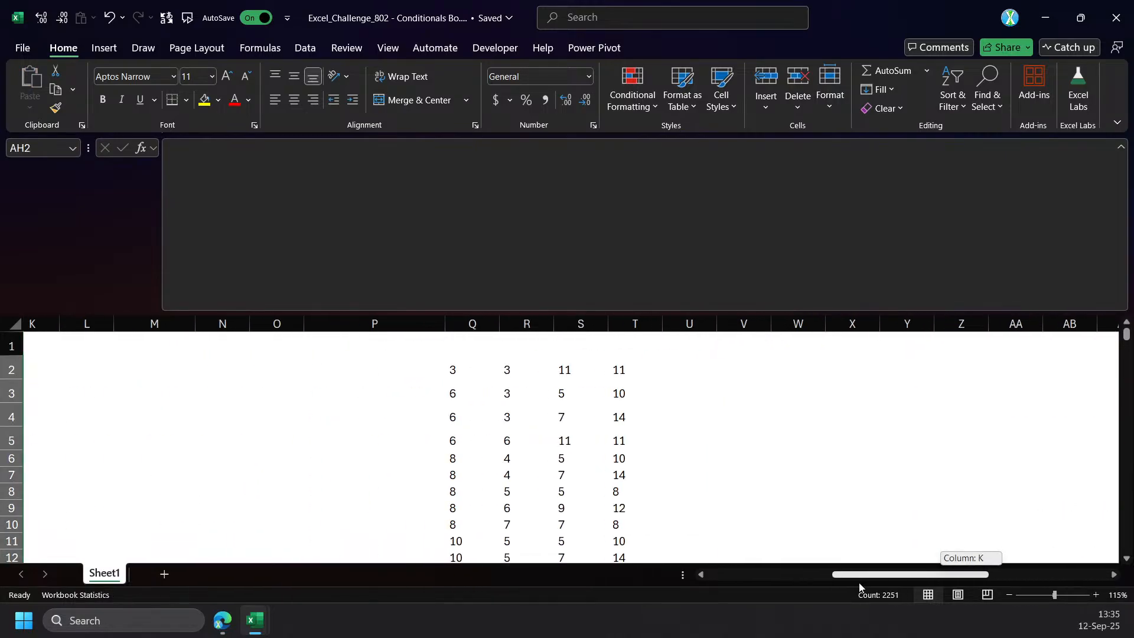
left_click(451, 369)
left_click(737, 306)
key("ctrl+a")
key("ctrl+c")
key("Escape")
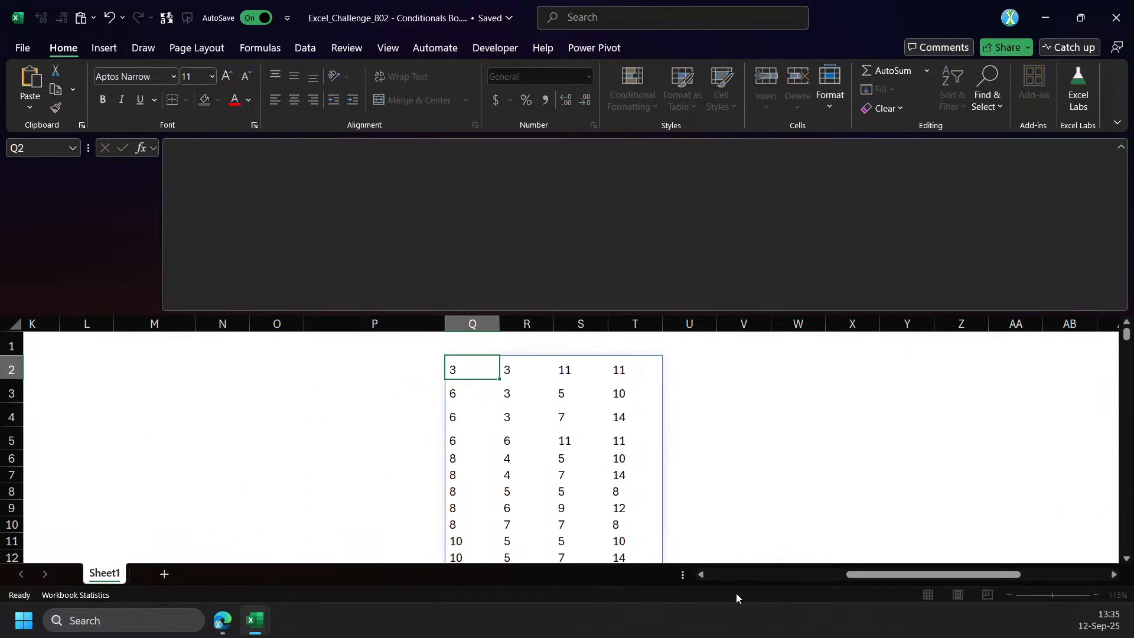
left_click(721, 574)
left_click(919, 347)
left_click(612, 216)
key("ctrl+v")
key("ctrl+Return")
Move the LET formula from L1 down to L2.
key("ctrl+c")
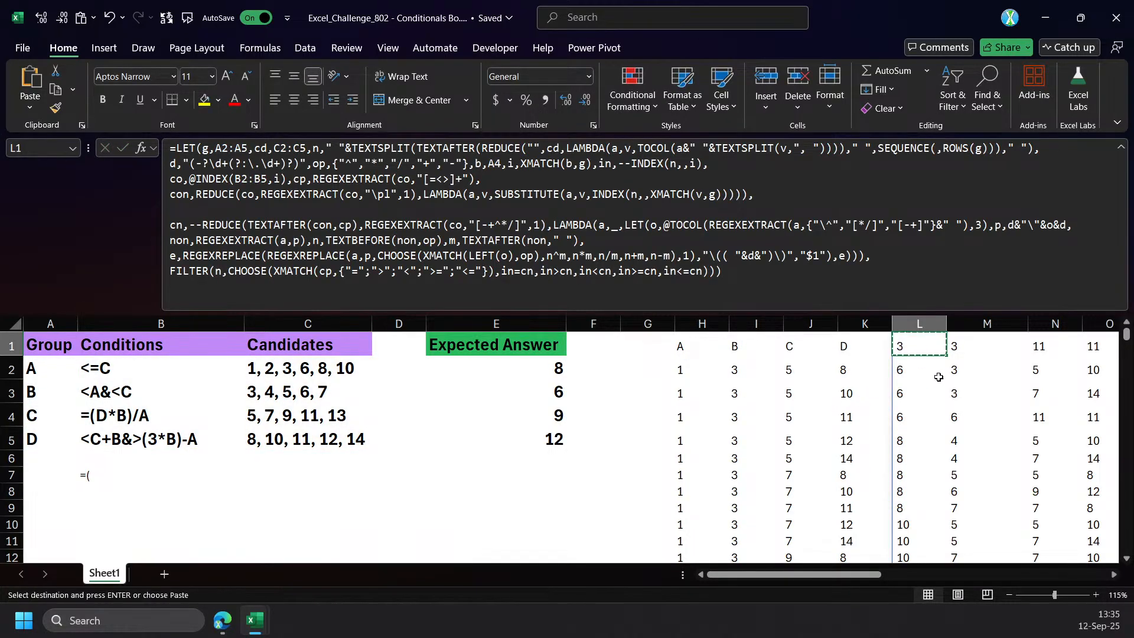
left_click(941, 377)
key("Return")
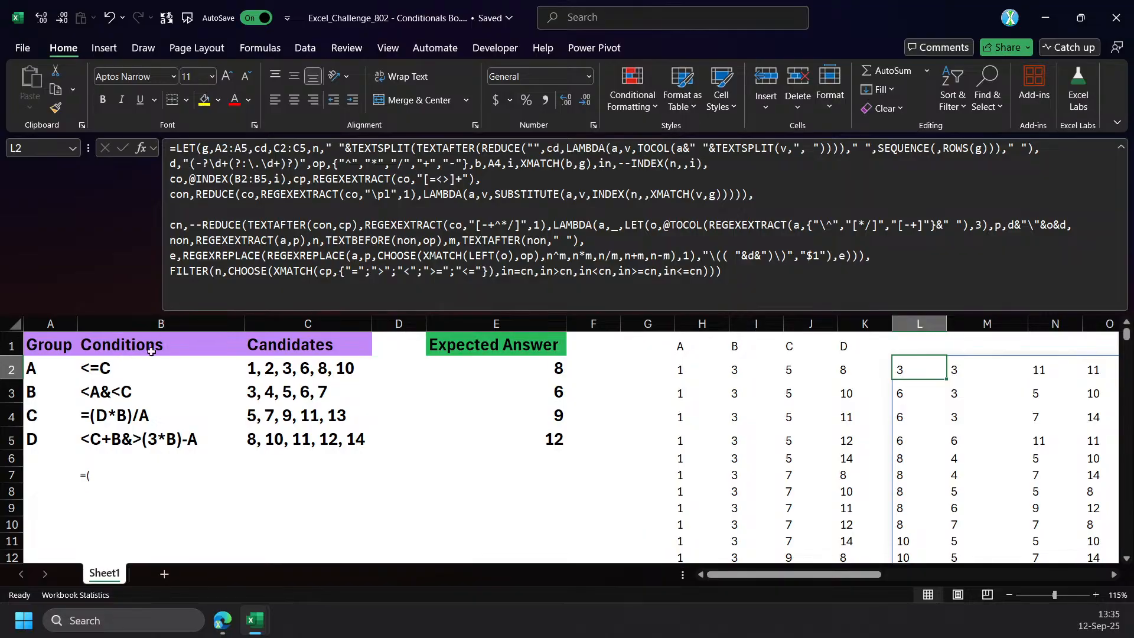
Replace the leftover text in B7 with a TEXTSPLIT formula that splits the condition in B3 at the "&" delimiter.
left_click(496, 164)
double_click(495, 164)
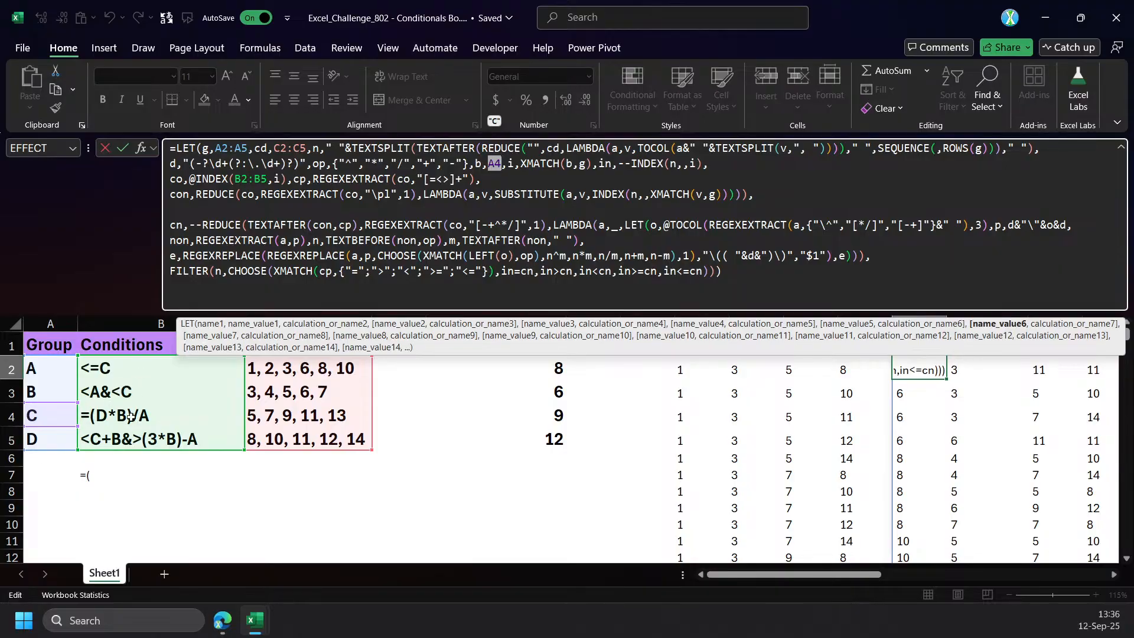
left_click(96, 477)
key("Delete")
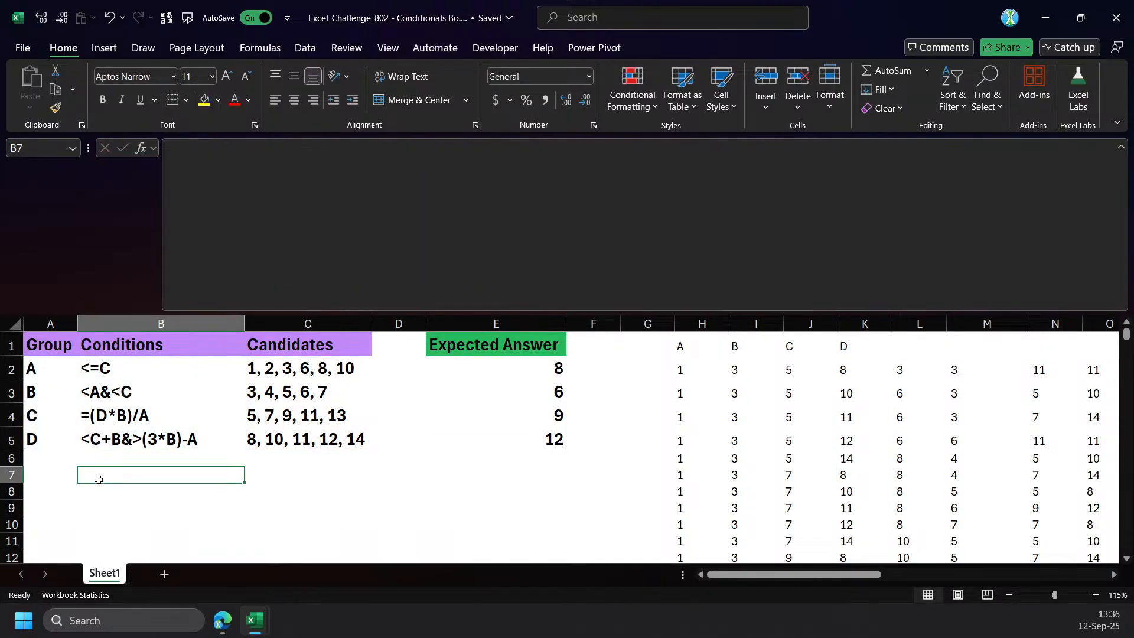
type("=texts")
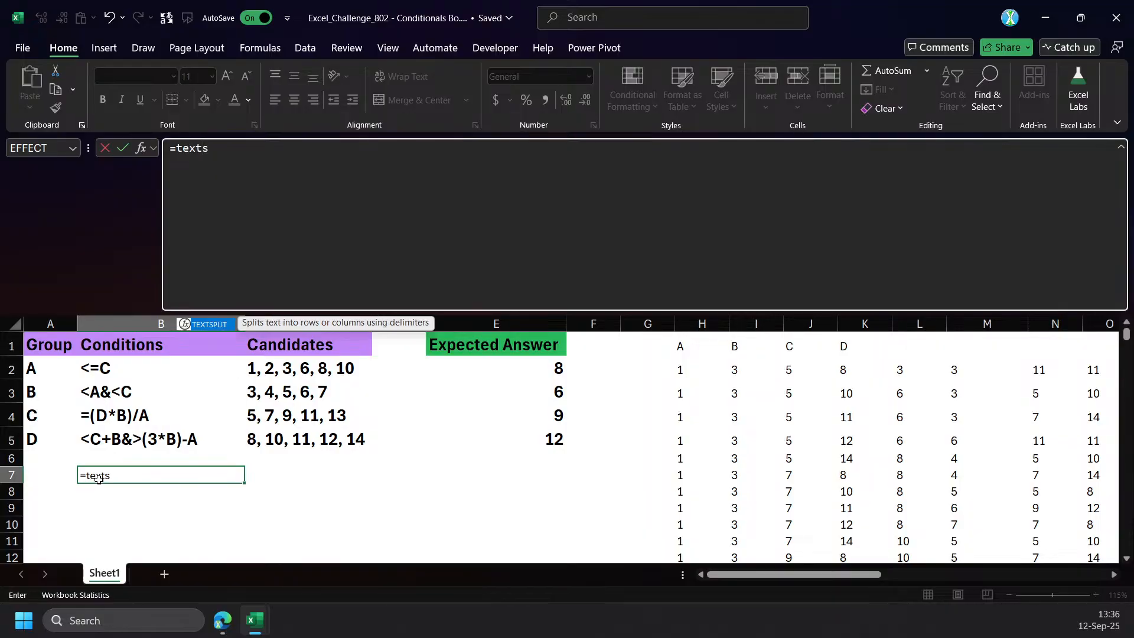
key("Tab")
left_click(135, 391)
type(",\"")
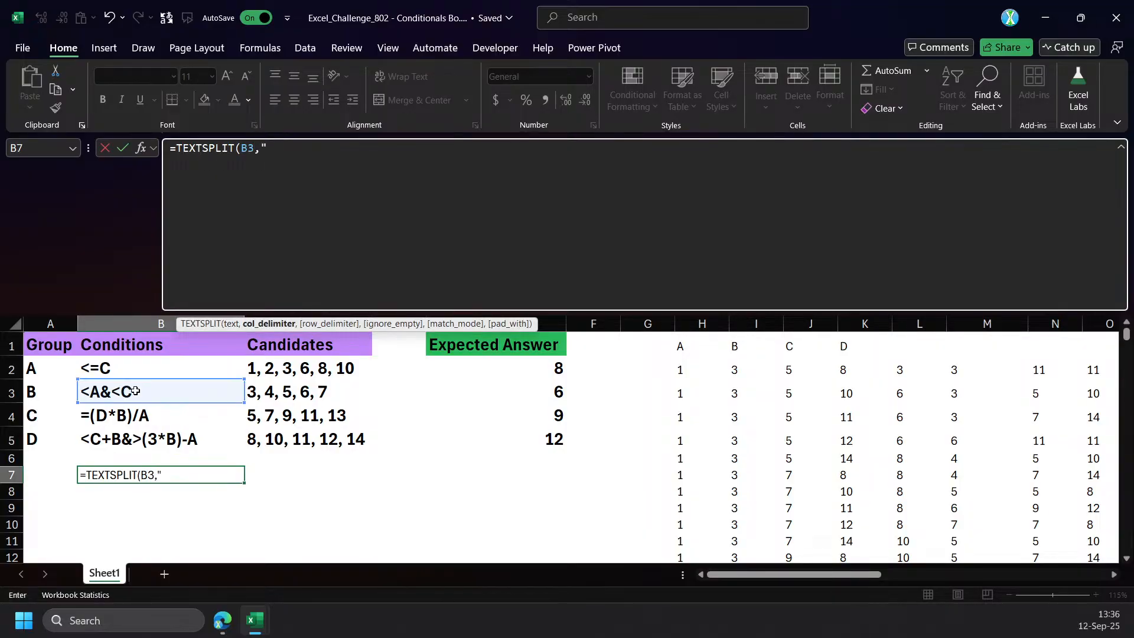
type("&")
key("Return")
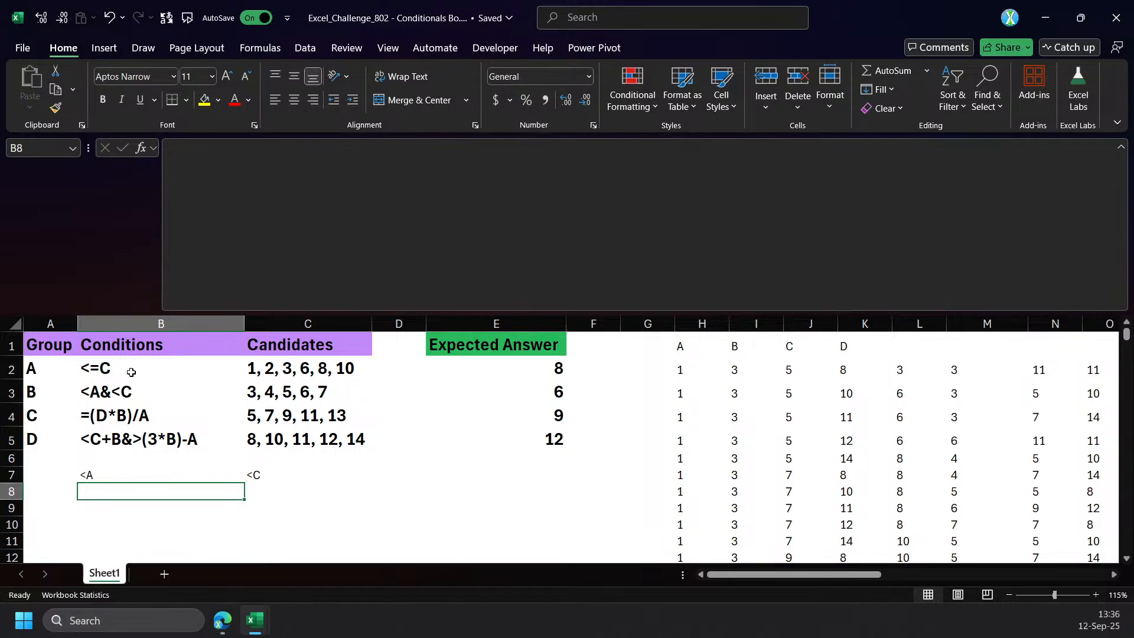
Point variable b in the LET formula of Q2 to group cell A2 and enter the formula.
left_click(130, 368)
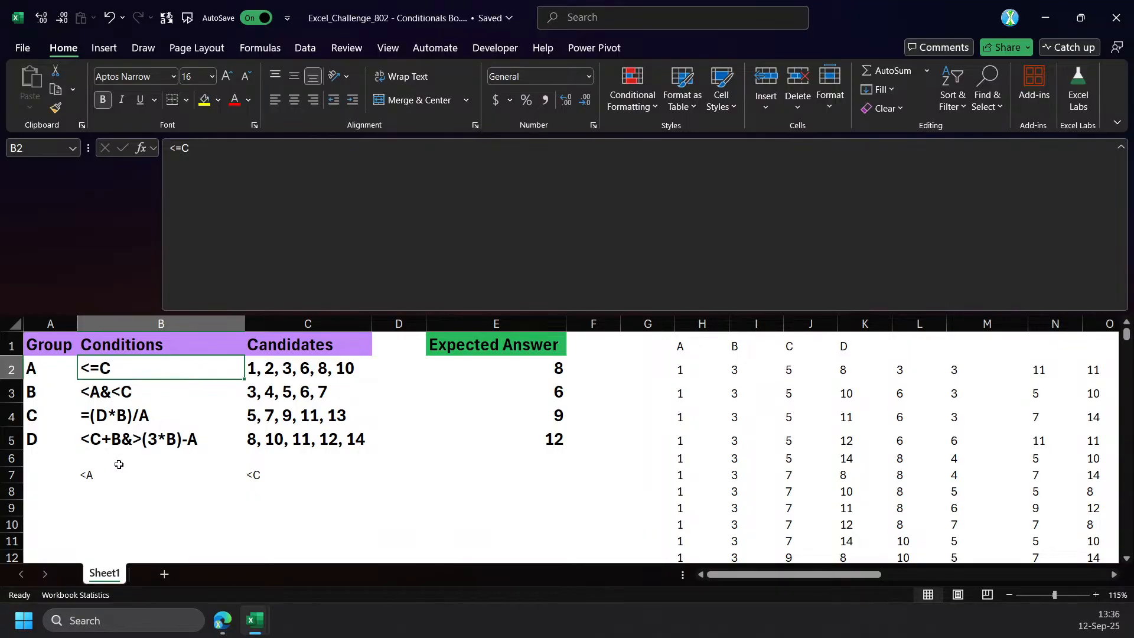
left_click_drag(833, 574, 911, 574)
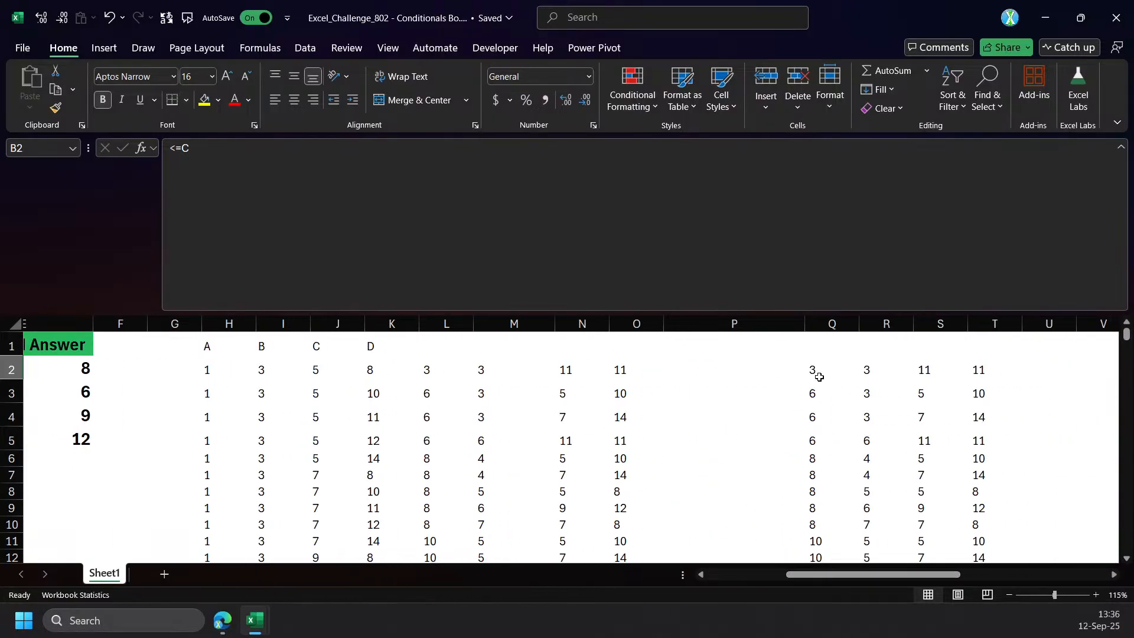
left_click(809, 370)
left_click(437, 195)
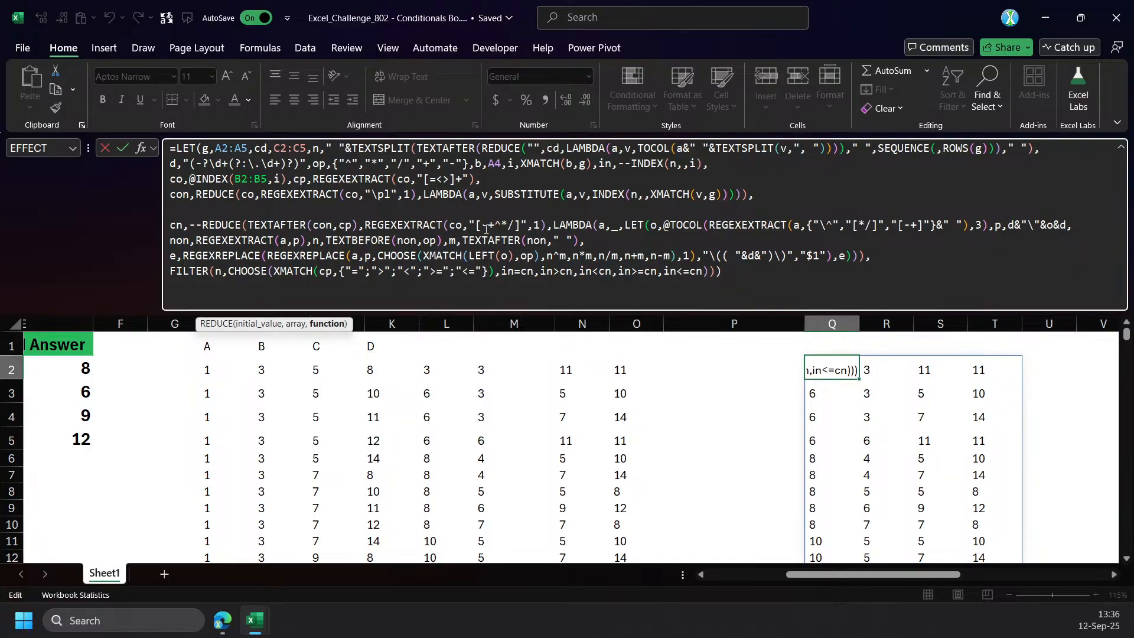
double_click(494, 164)
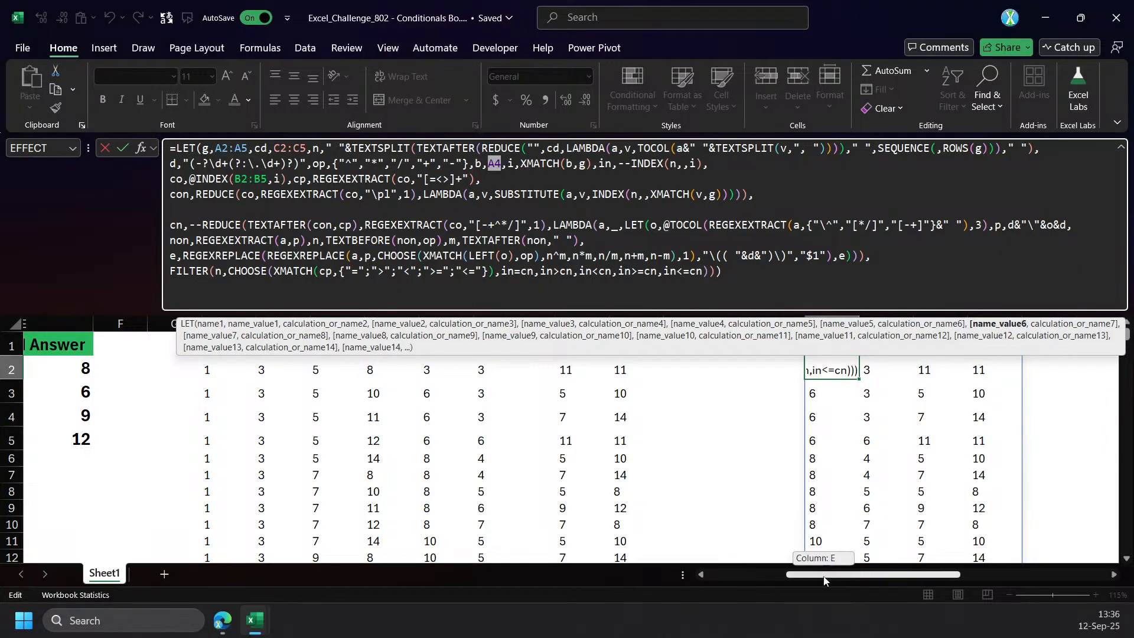
left_click(58, 448)
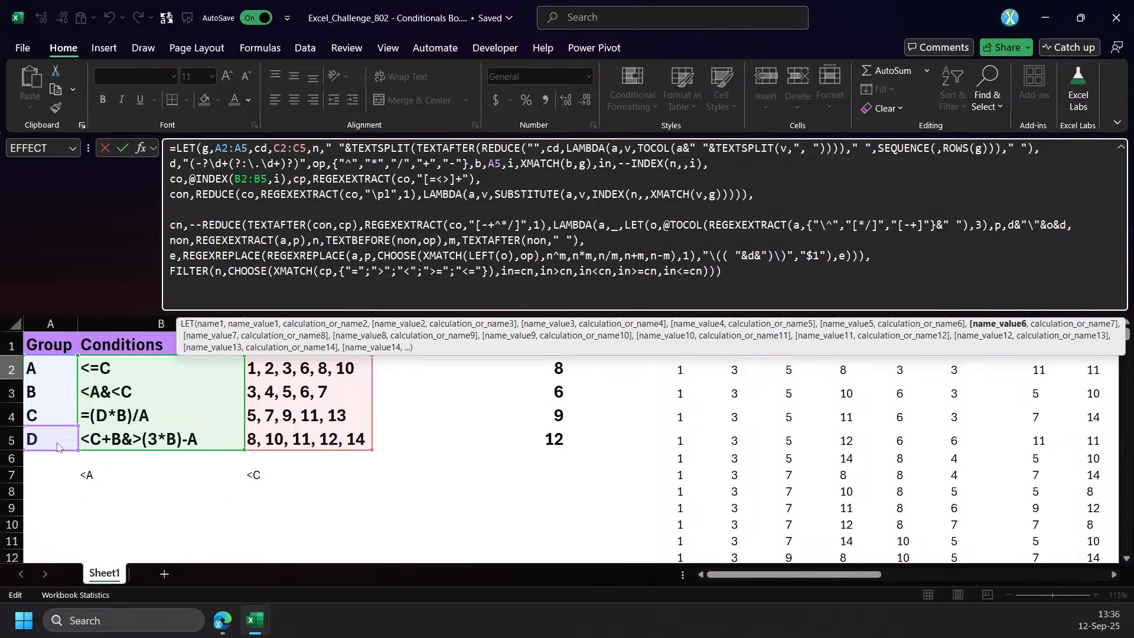
key("Return")
key("Up")
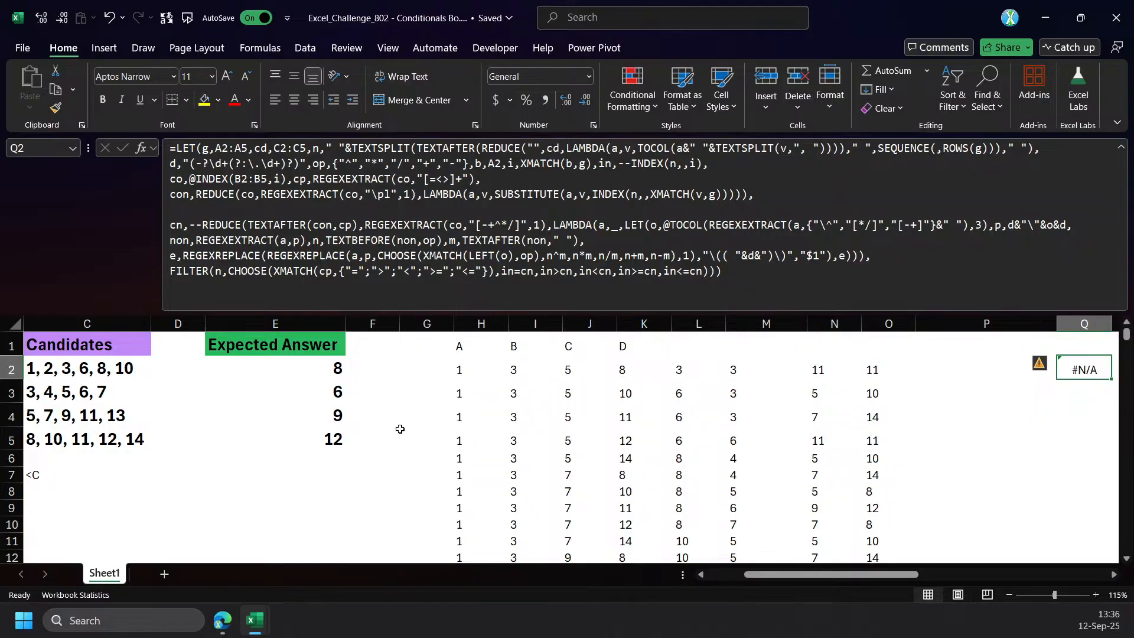
Name the FILTER expression f in Q2's LET formula and make the formula return cn instead.
left_click_drag(857, 576, 962, 571)
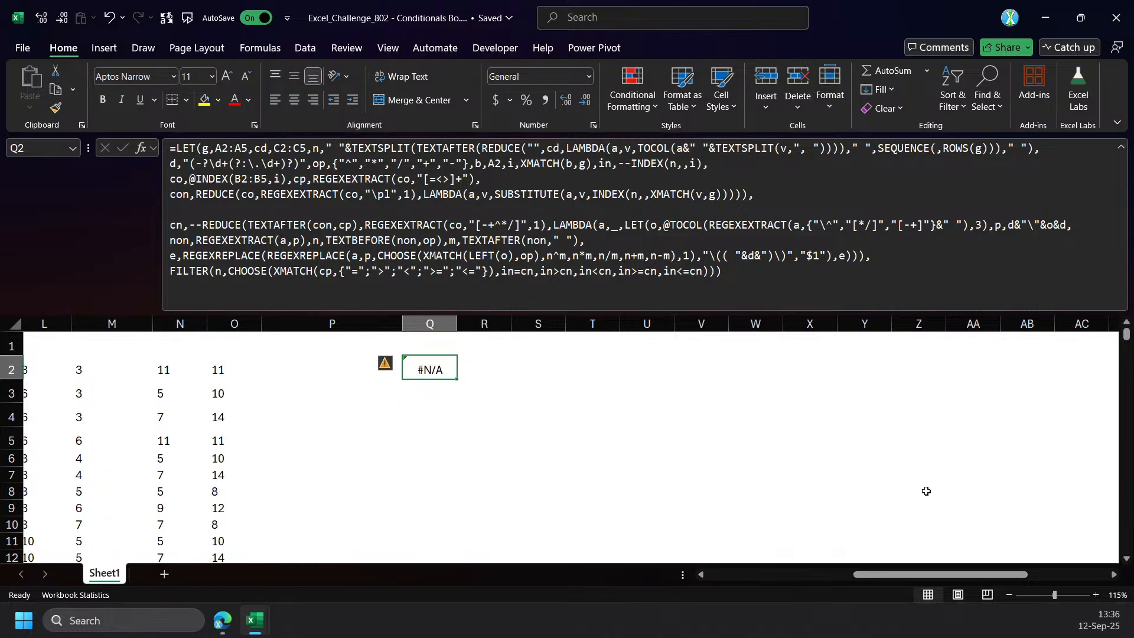
left_click(332, 226)
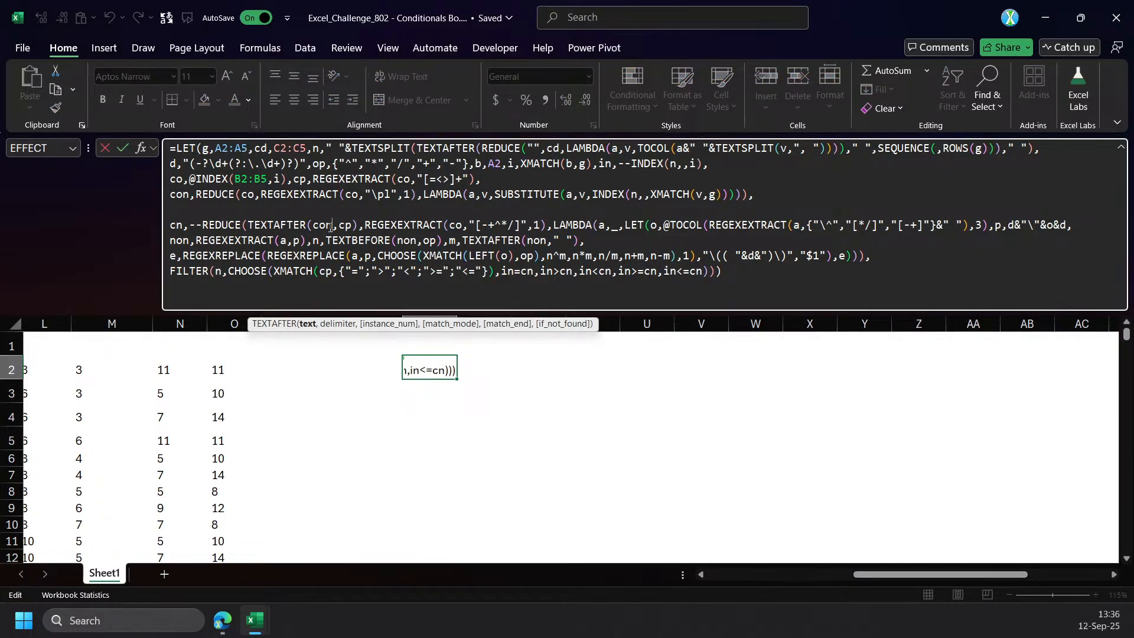
left_click(171, 273)
type("f,")
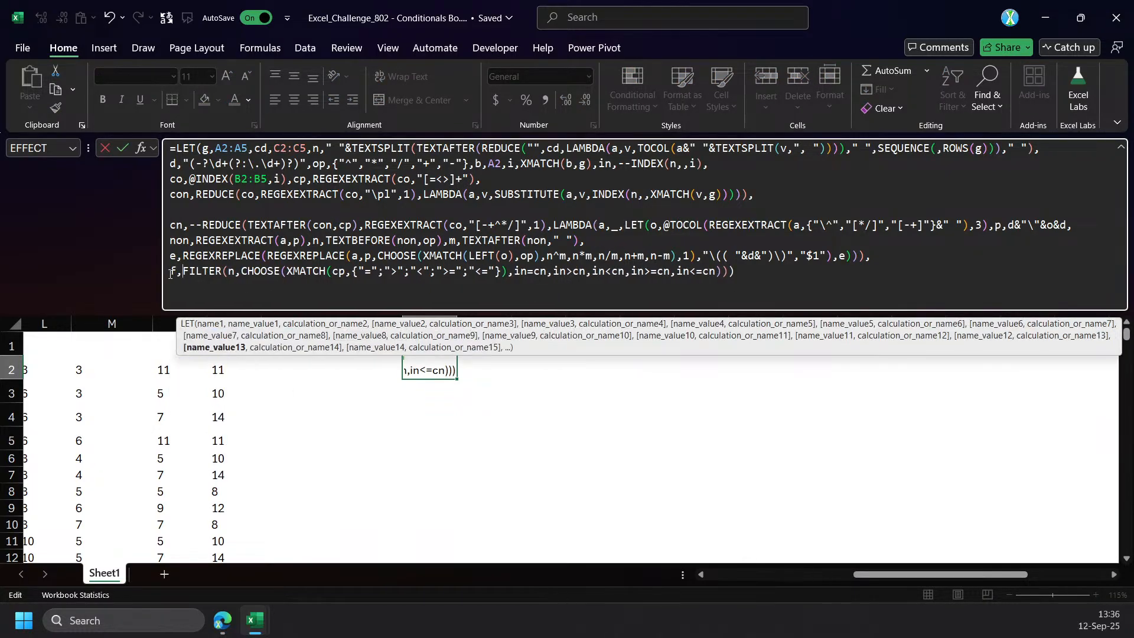
left_click(731, 277)
type(",cn")
key("Return")
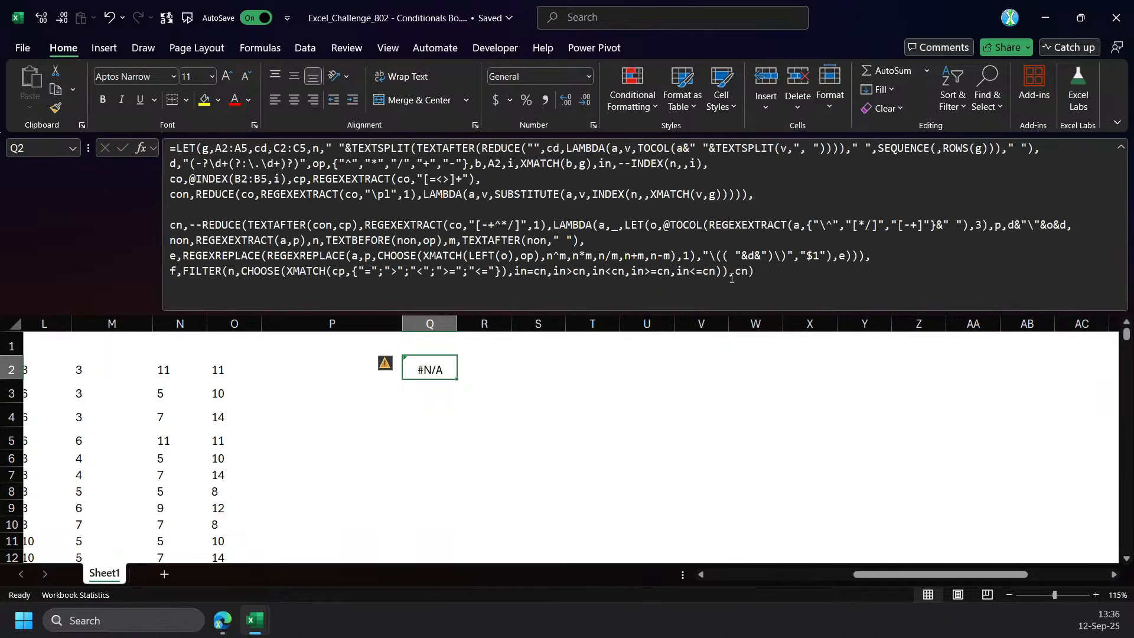
Wrap the REDUCE expression that defines cn in Q2's LET formula in an IFNA function.
double_click(741, 271)
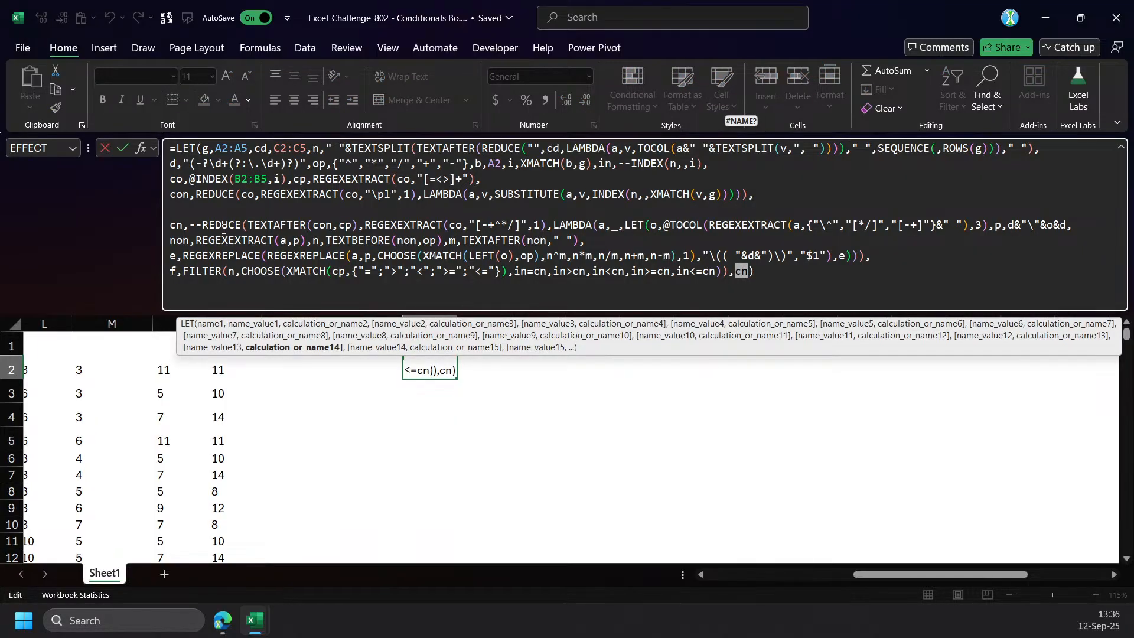
left_click(978, 336)
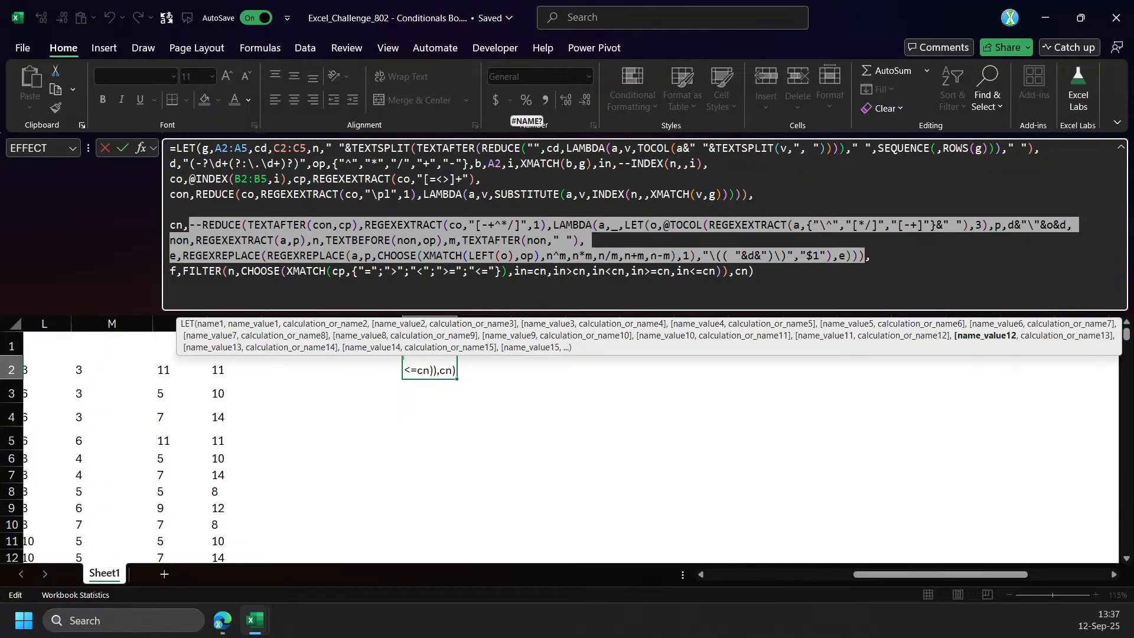
left_click_drag(900, 574, 750, 576)
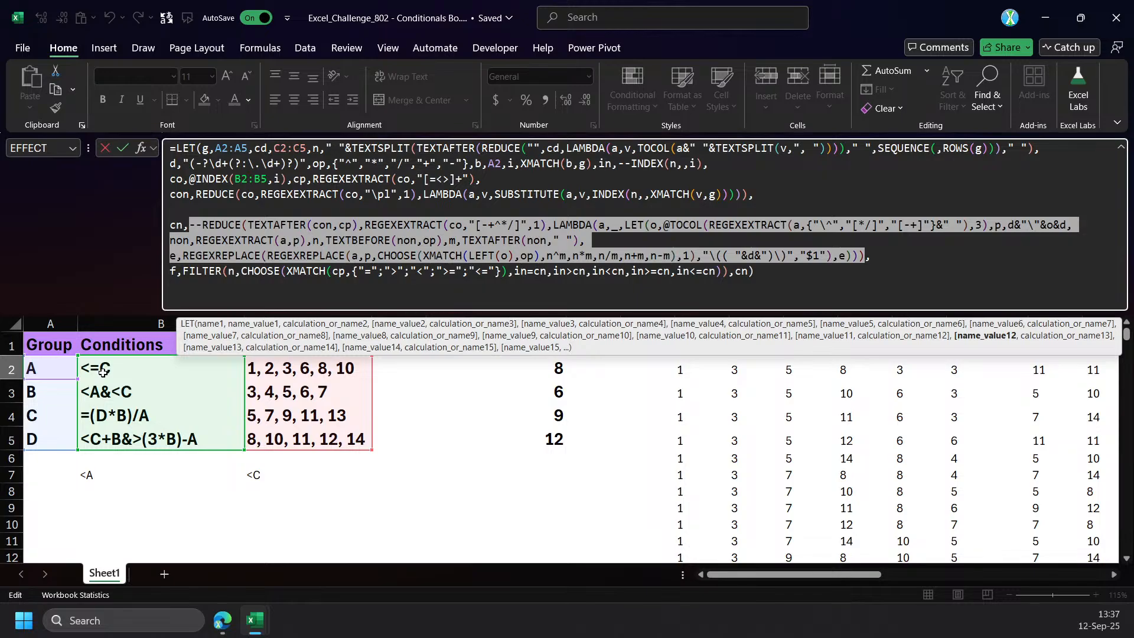
left_click(456, 225)
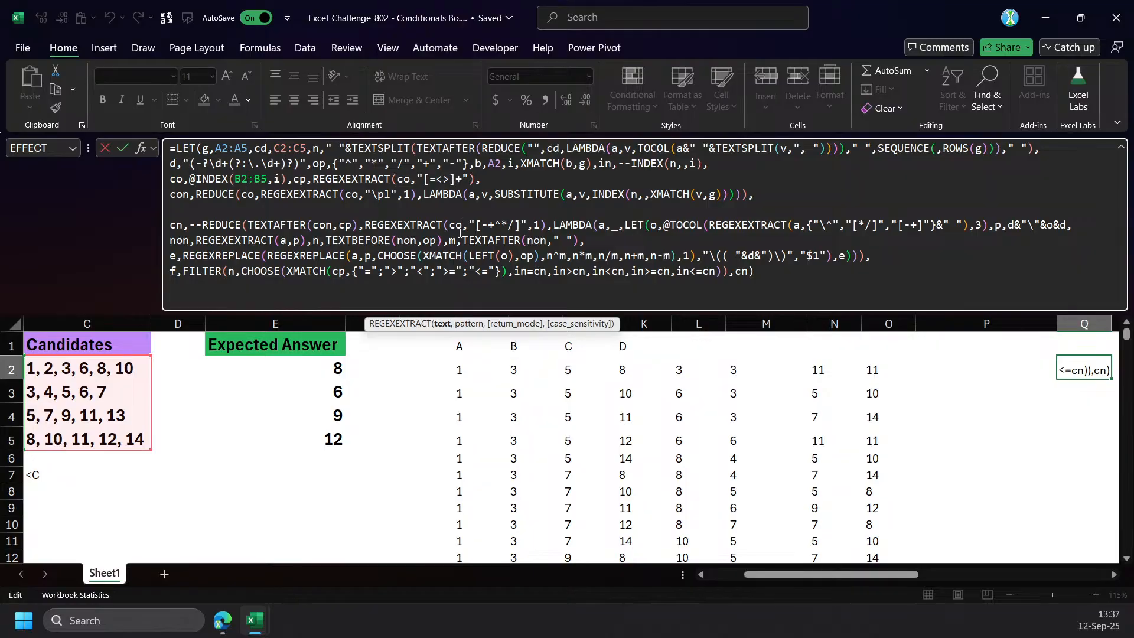
left_click(404, 225)
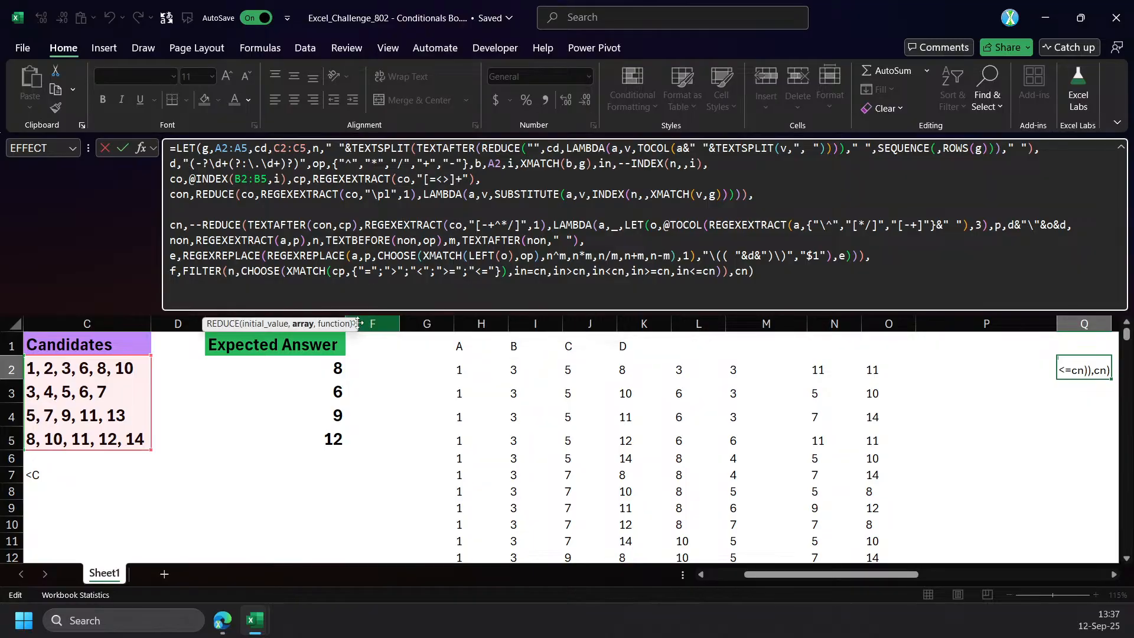
left_click(301, 325)
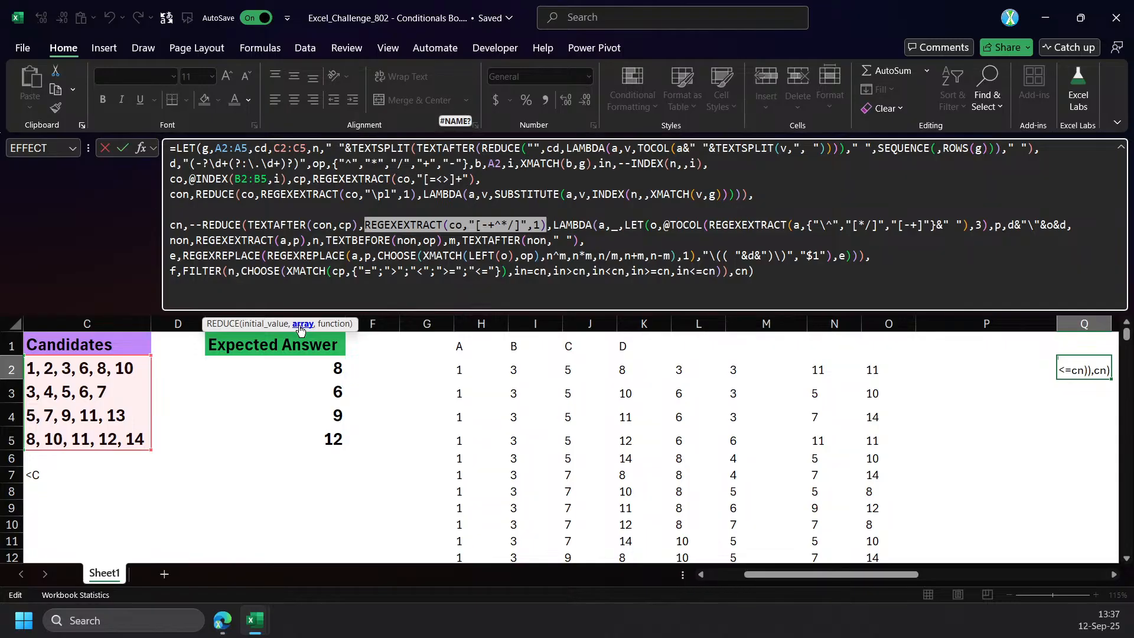
left_click(202, 225)
type("IFNA(")
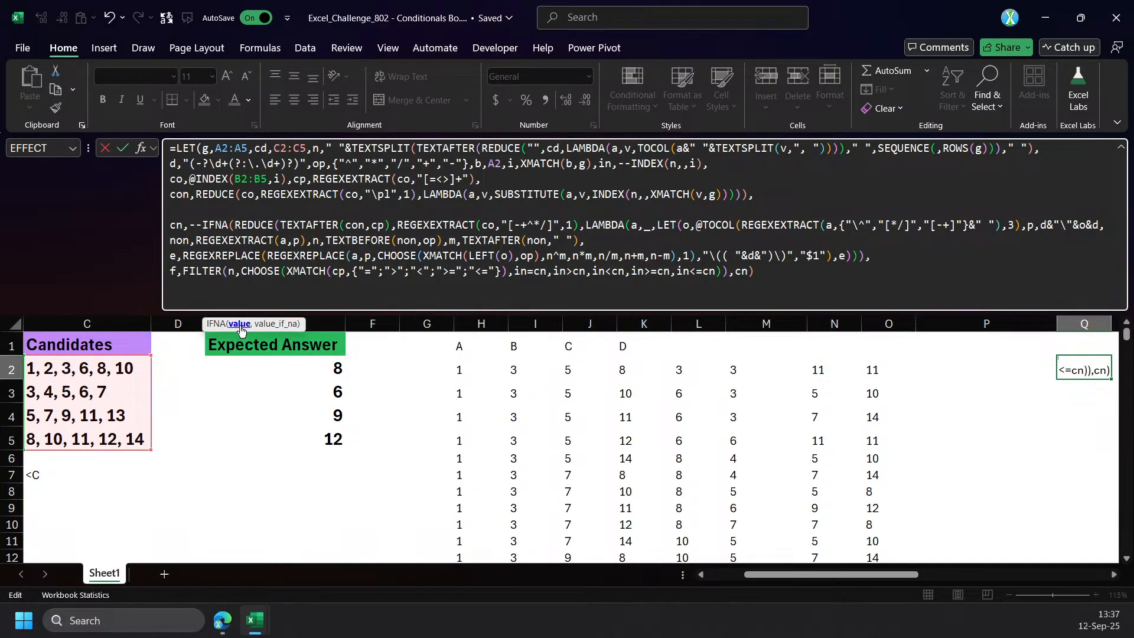
left_click(240, 324)
left_click(866, 257)
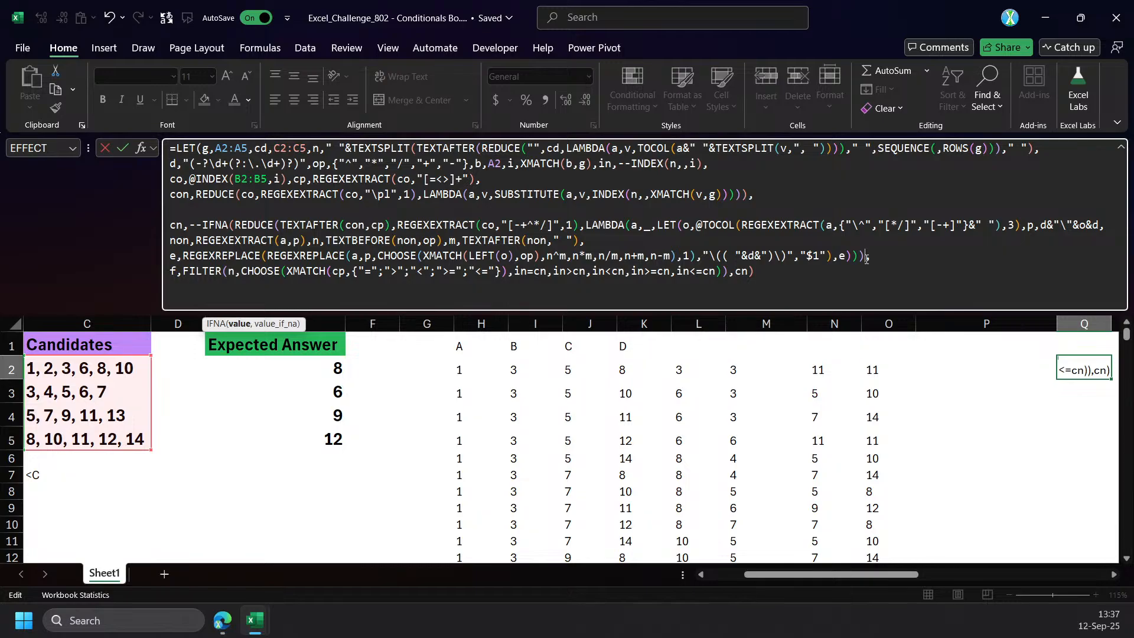
Discard the pending IFNA edit and make Q2's LET formula return con instead of cn.
key("Escape")
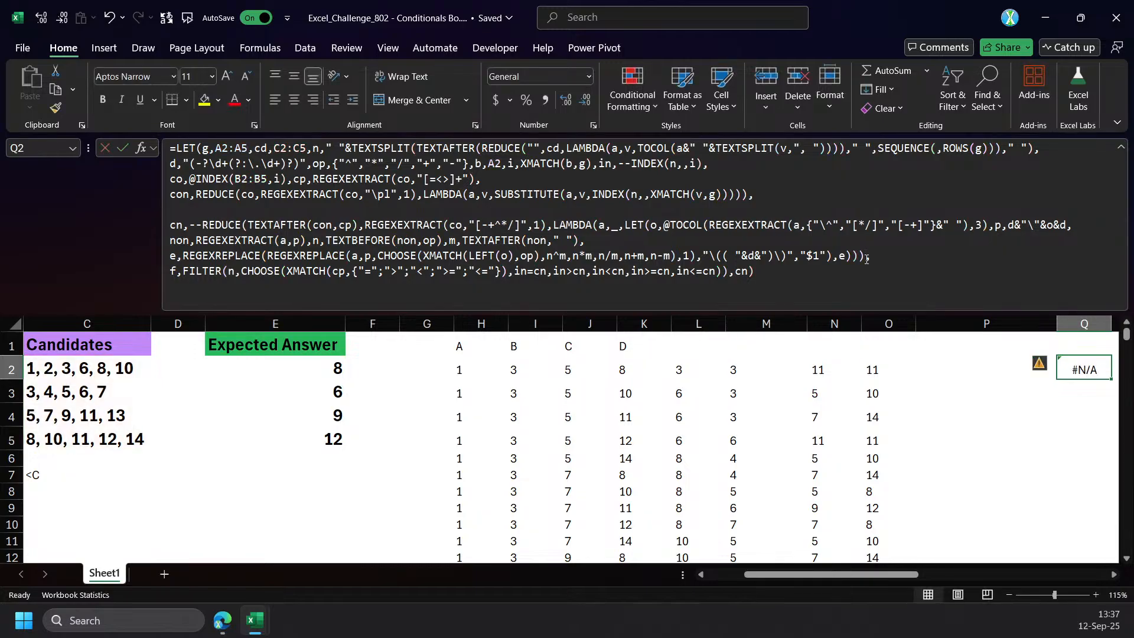
left_click(246, 191)
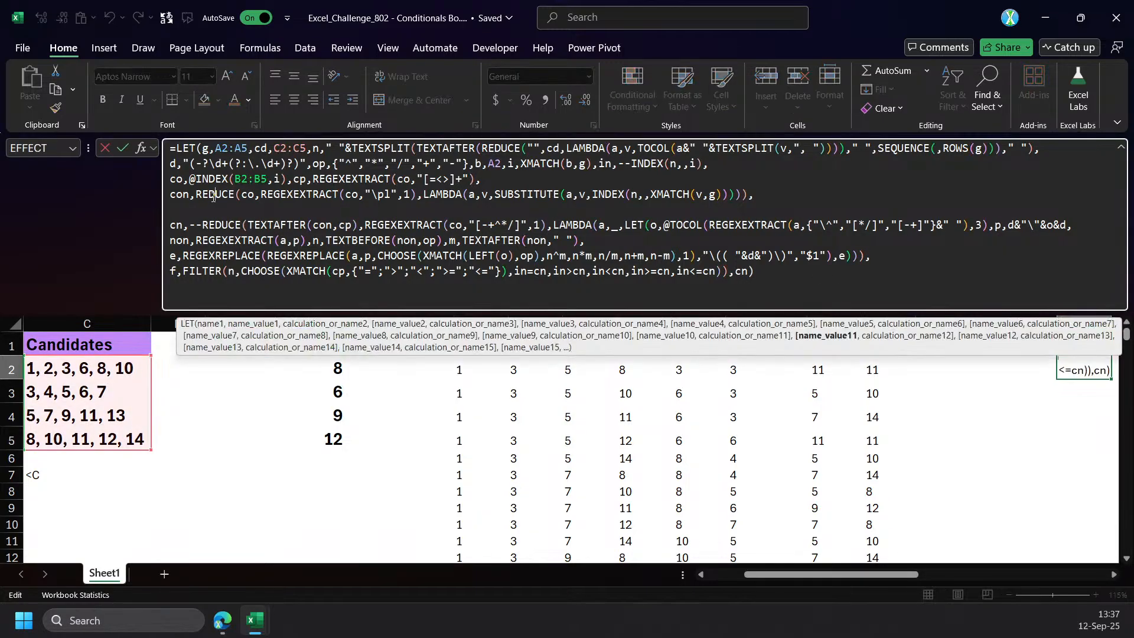
left_click(839, 336)
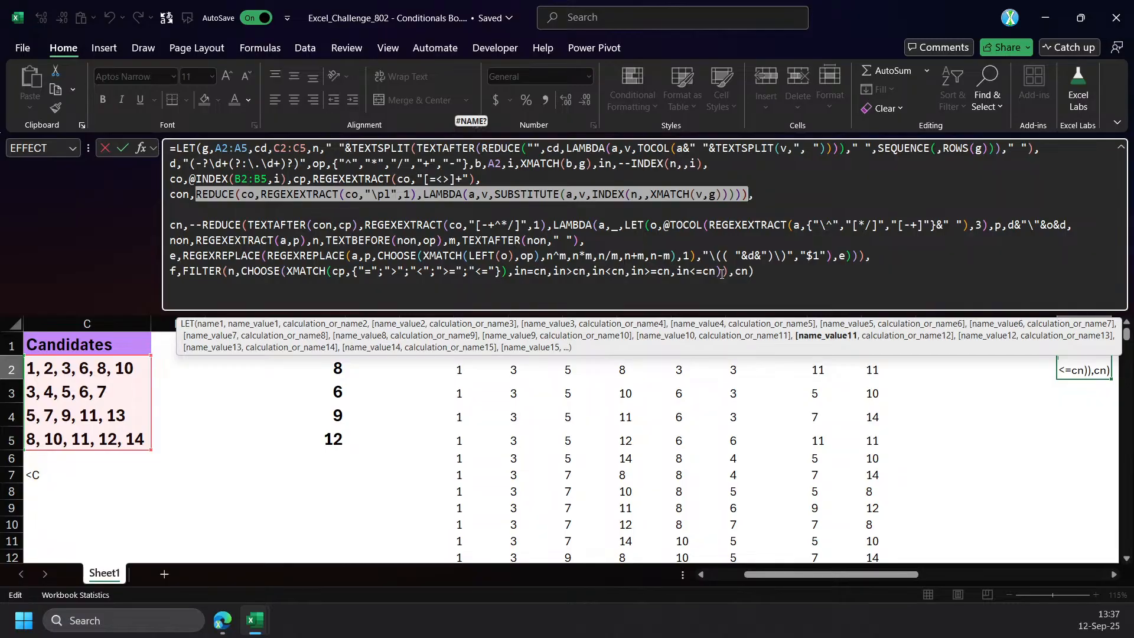
double_click(739, 271)
type("co")
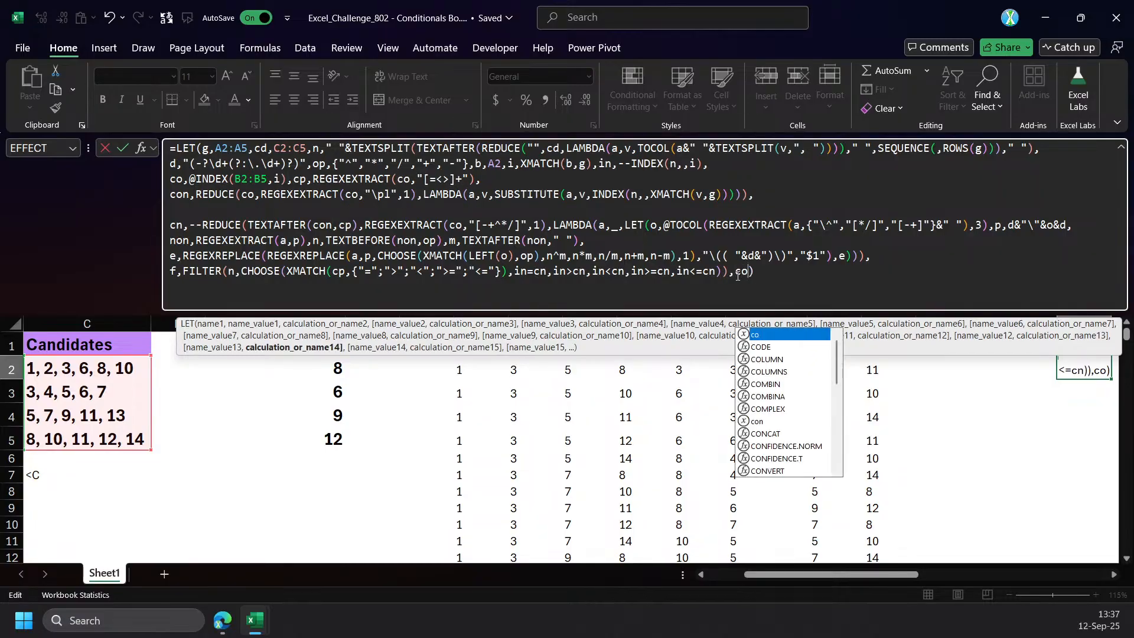
type("n")
key("Return")
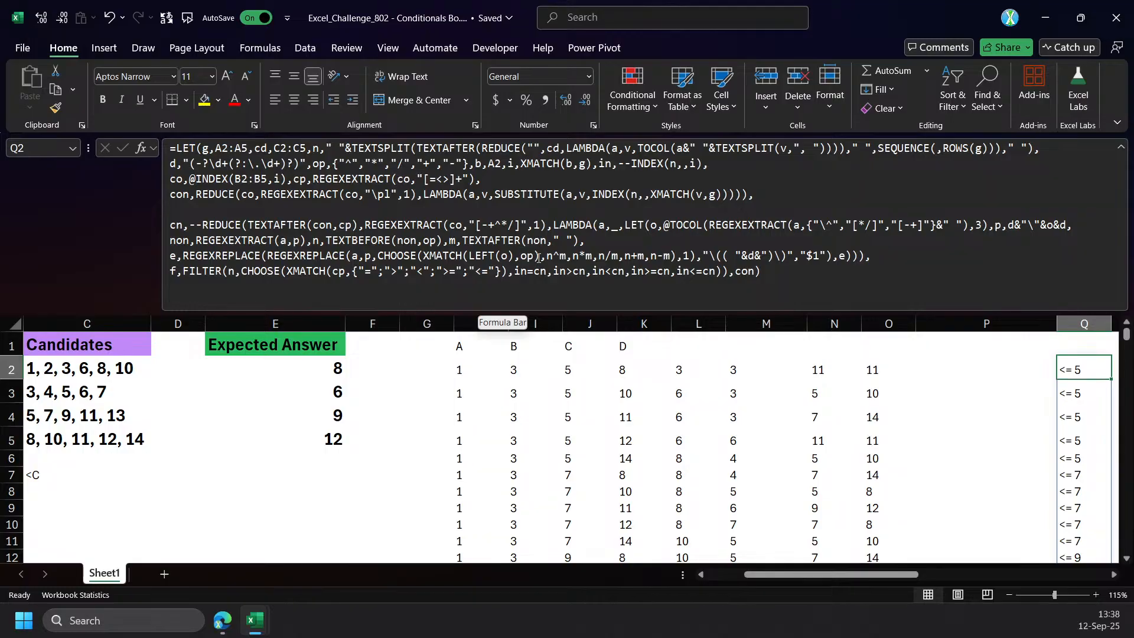
left_click_drag(893, 569, 935, 570)
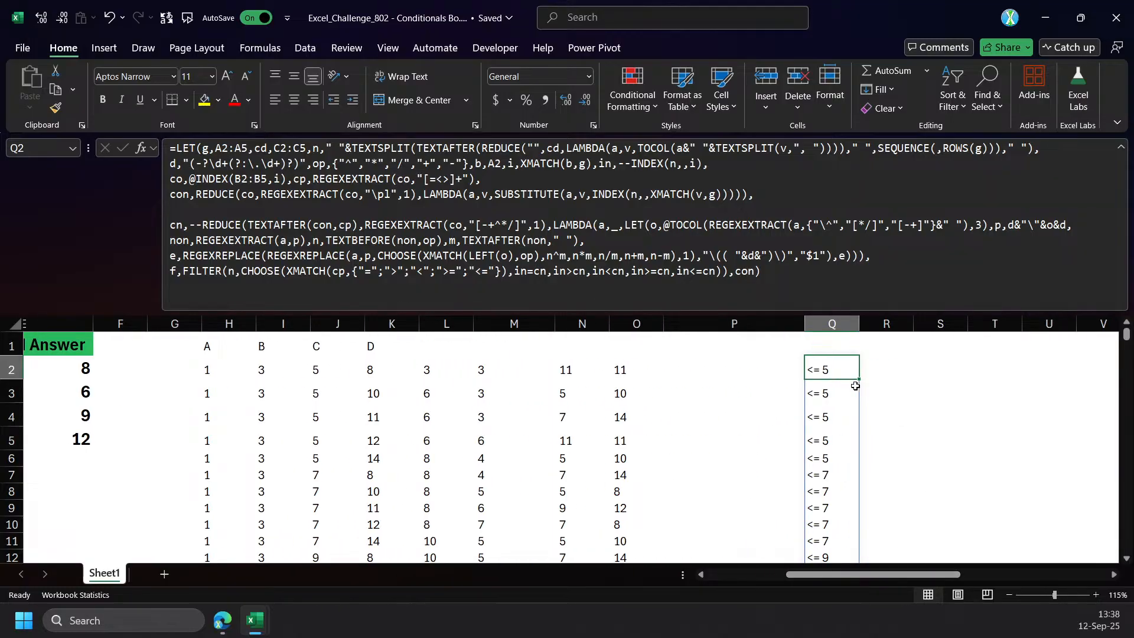
Add a variable no defined as TEXTAFTER(con,cp) on the empty line before cn in Q2's LET formula.
left_click(247, 225)
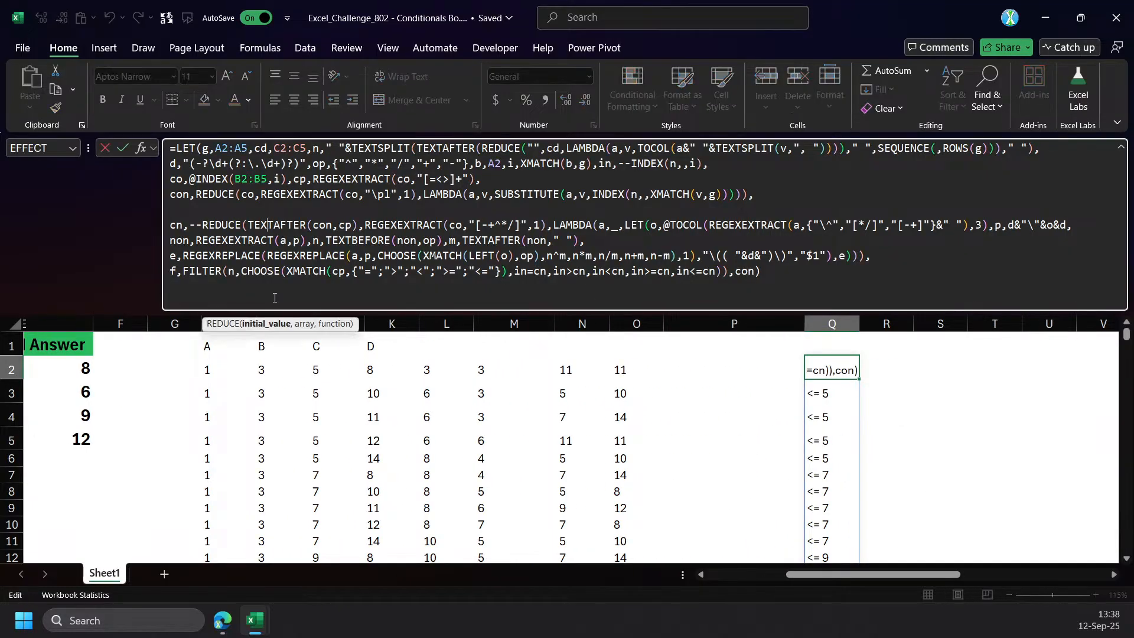
left_click(265, 323)
key("ctrl+c")
left_click(187, 209)
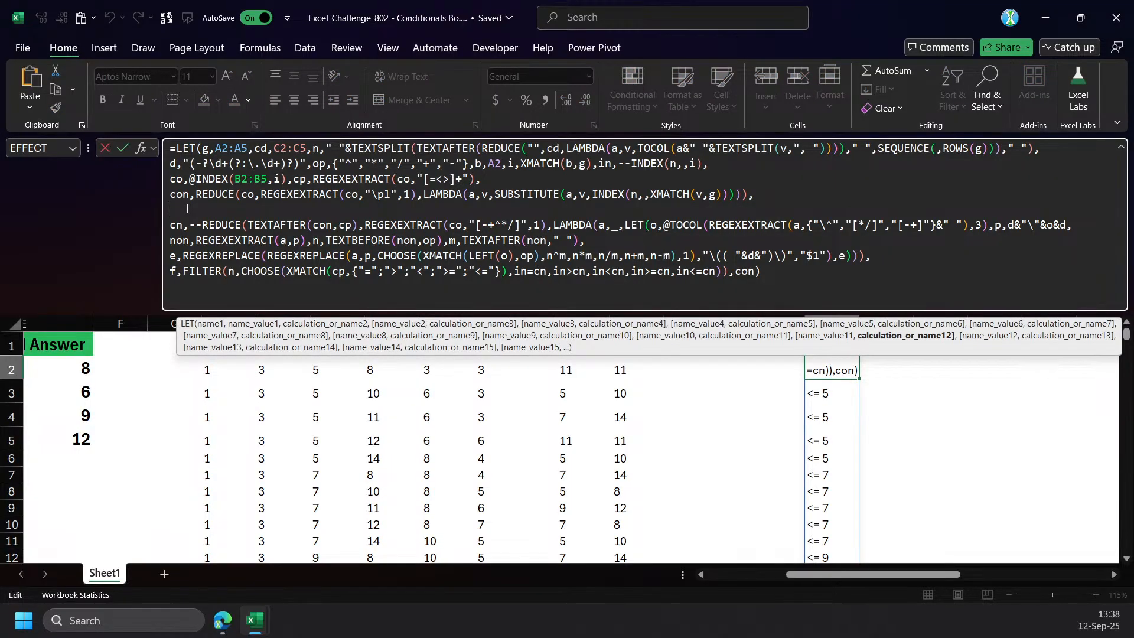
type("c")
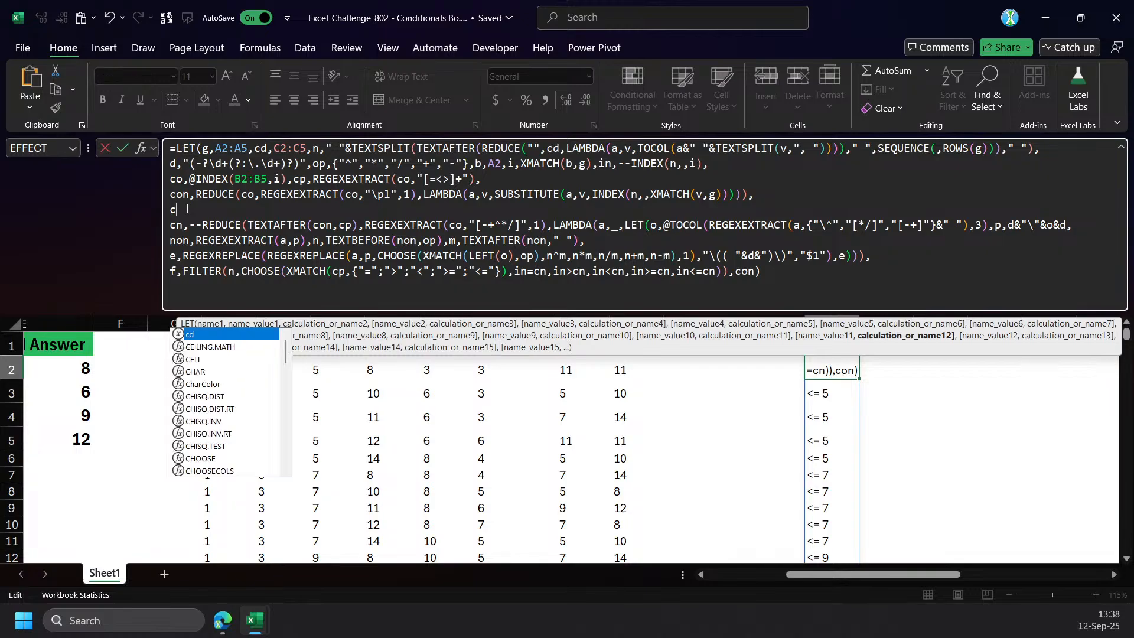
key("BackSpace")
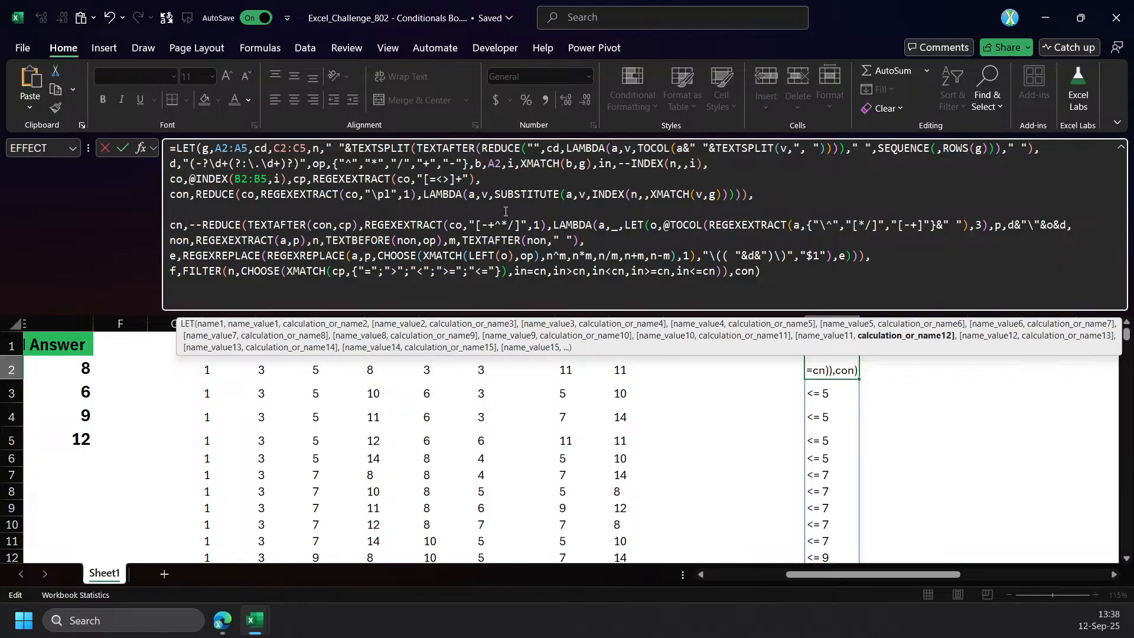
type("no,")
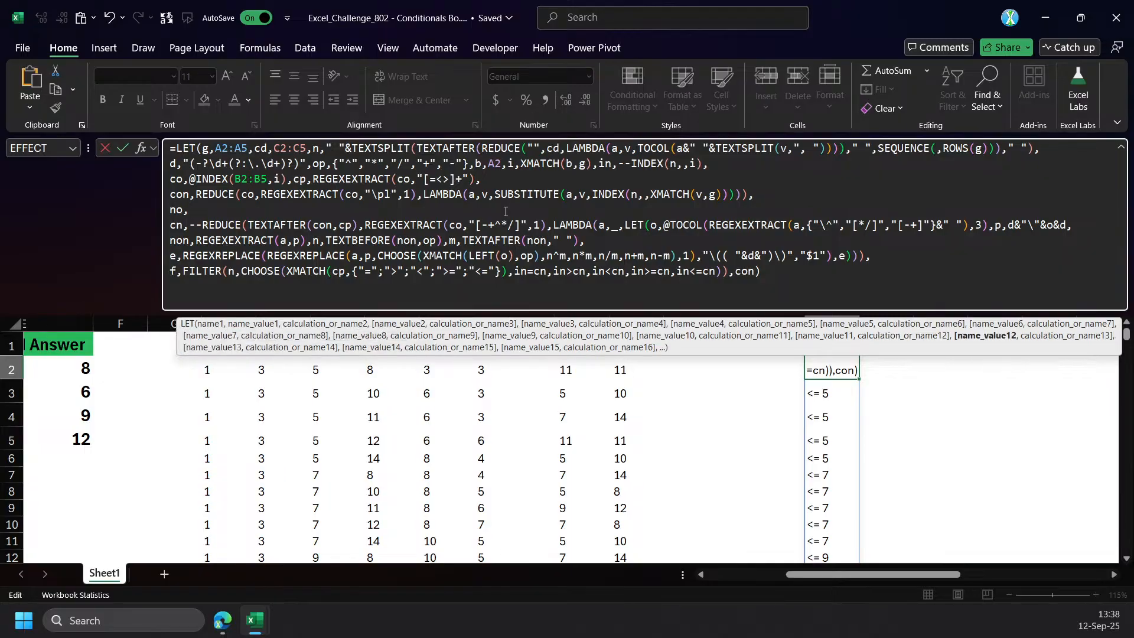
key("ctrl+v")
type(",")
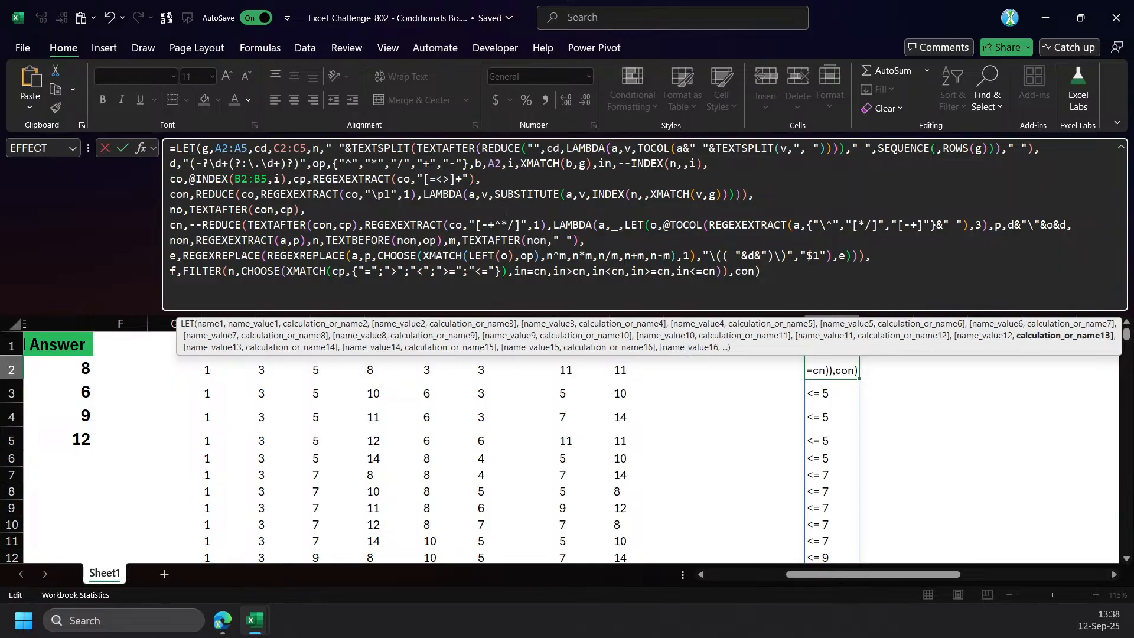
Use no as the initial value of the REDUCE in cn and make Q2's LET formula return no.
left_click(270, 223)
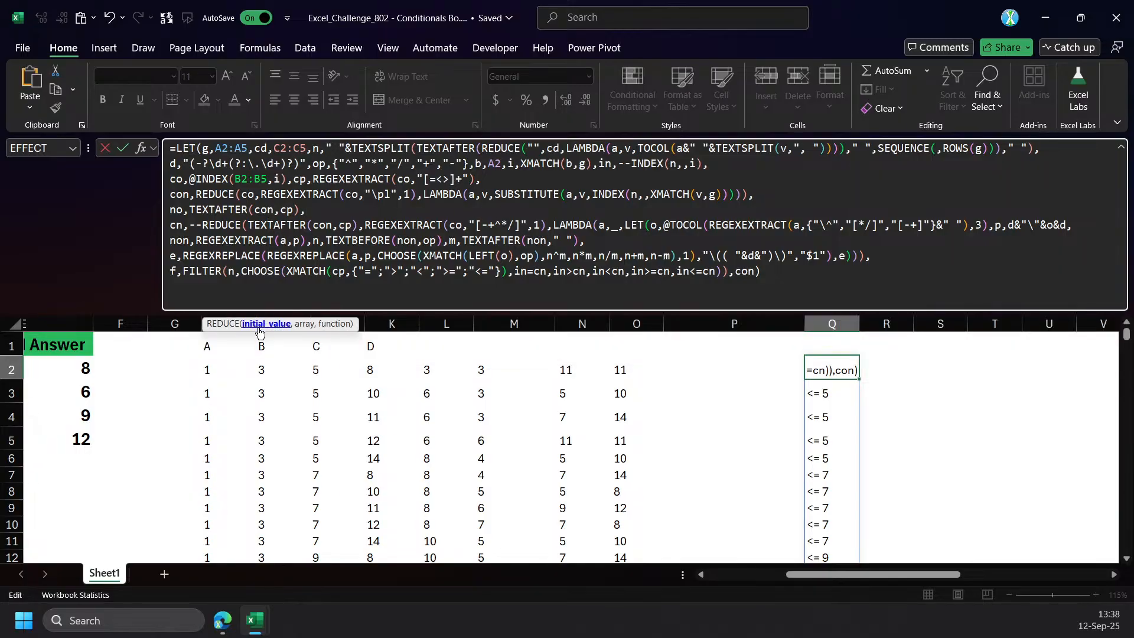
left_click(255, 325)
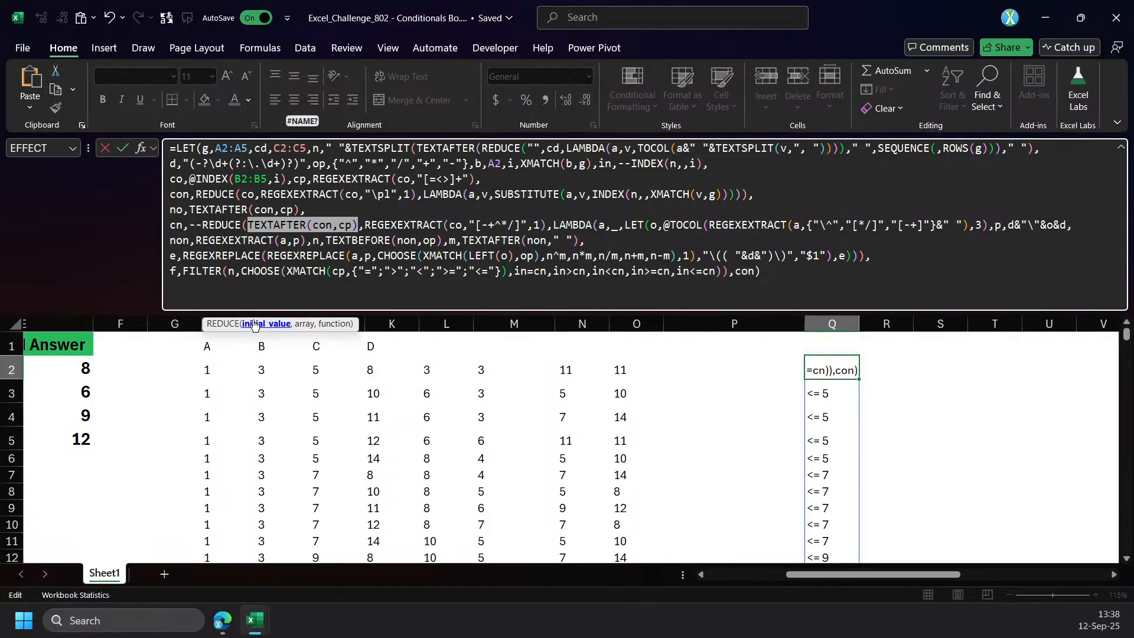
type("no")
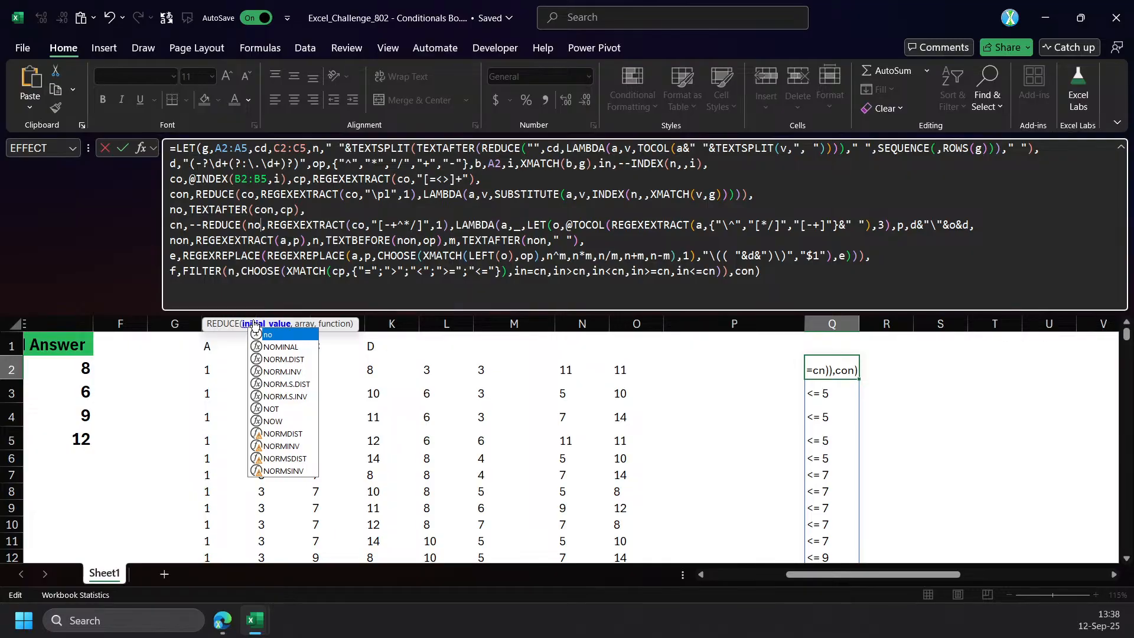
double_click(747, 271)
type("n")
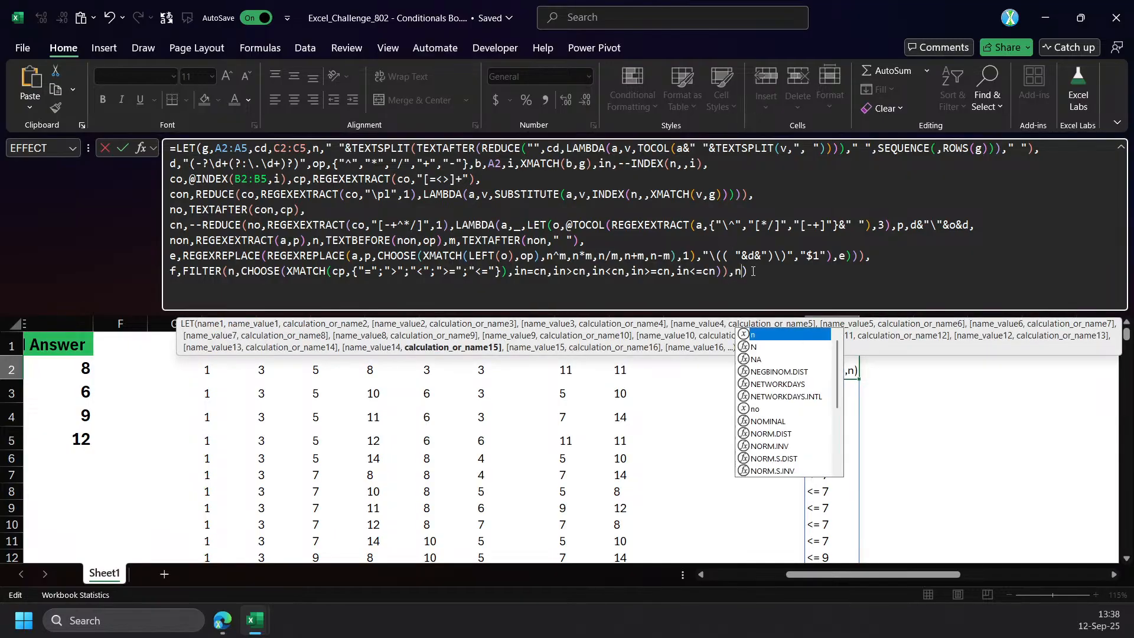
type("o")
key("ctrl+Return")
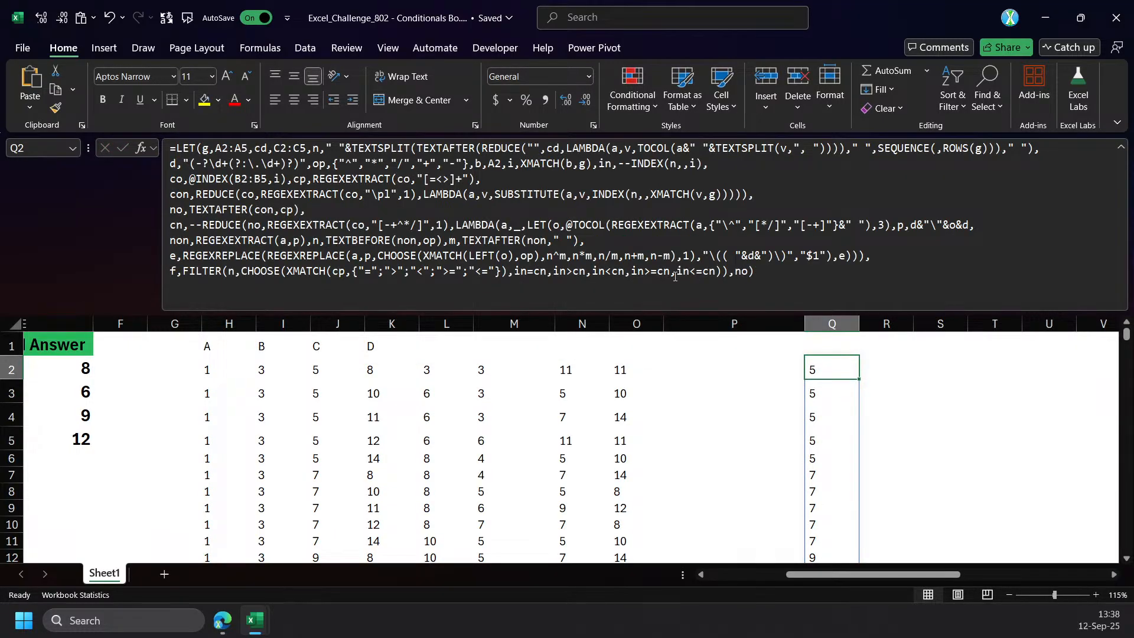
Wrap the REDUCE in cn in an IFNA function with no as the fallback value and enter the formula.
left_click(203, 226)
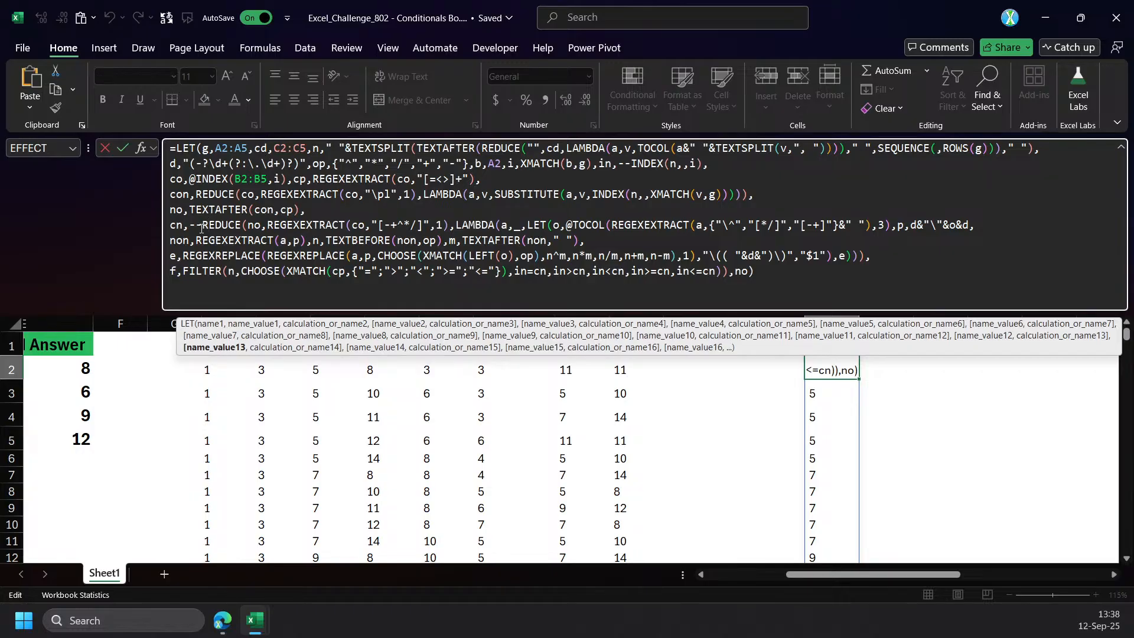
type("IFNA(")
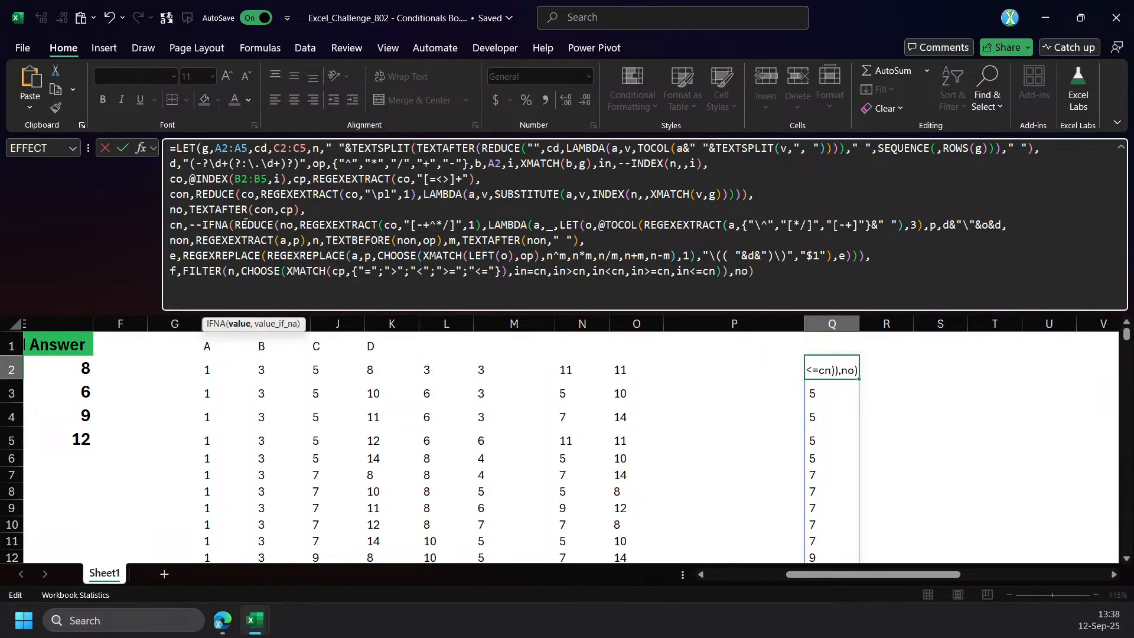
left_click_drag(235, 225, 865, 257)
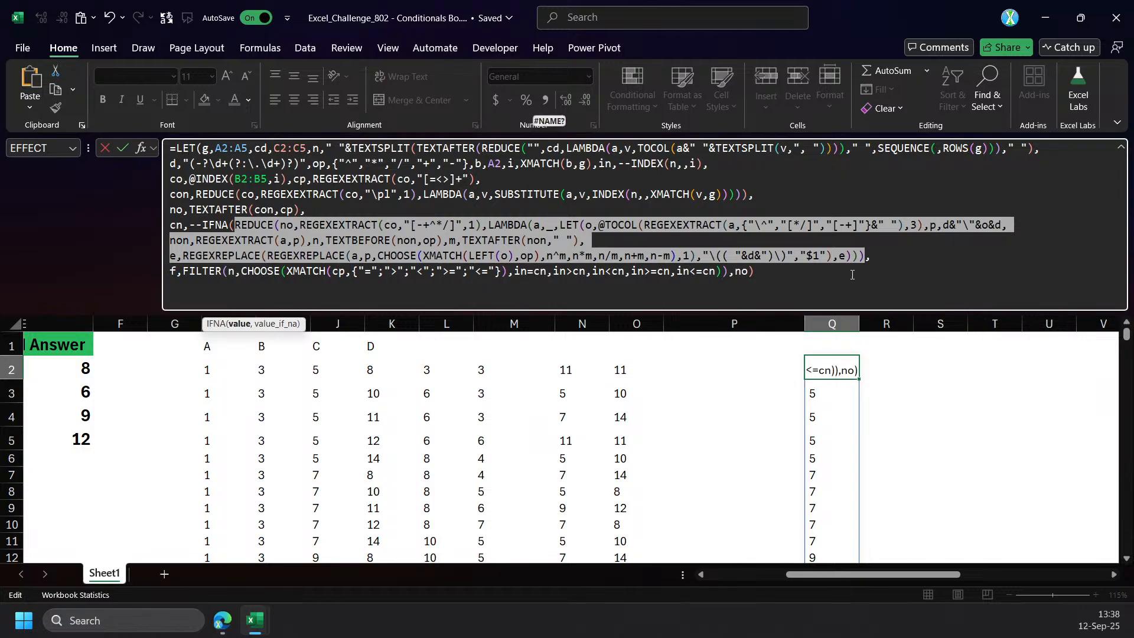
left_click(867, 256)
type(",no")
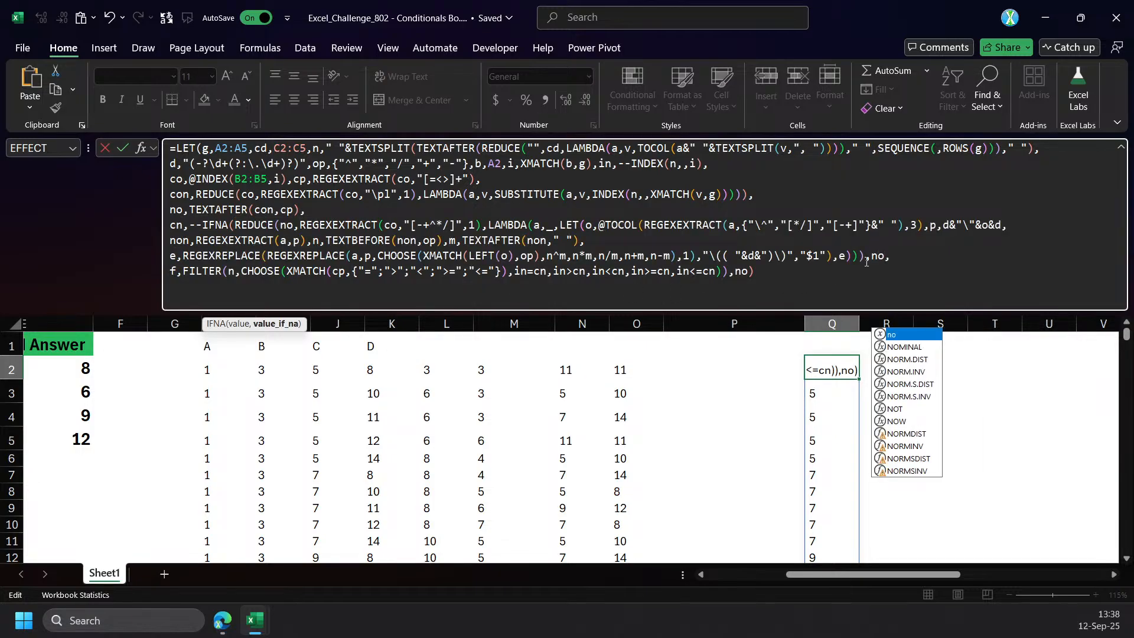
type(")")
key("ctrl+Return")
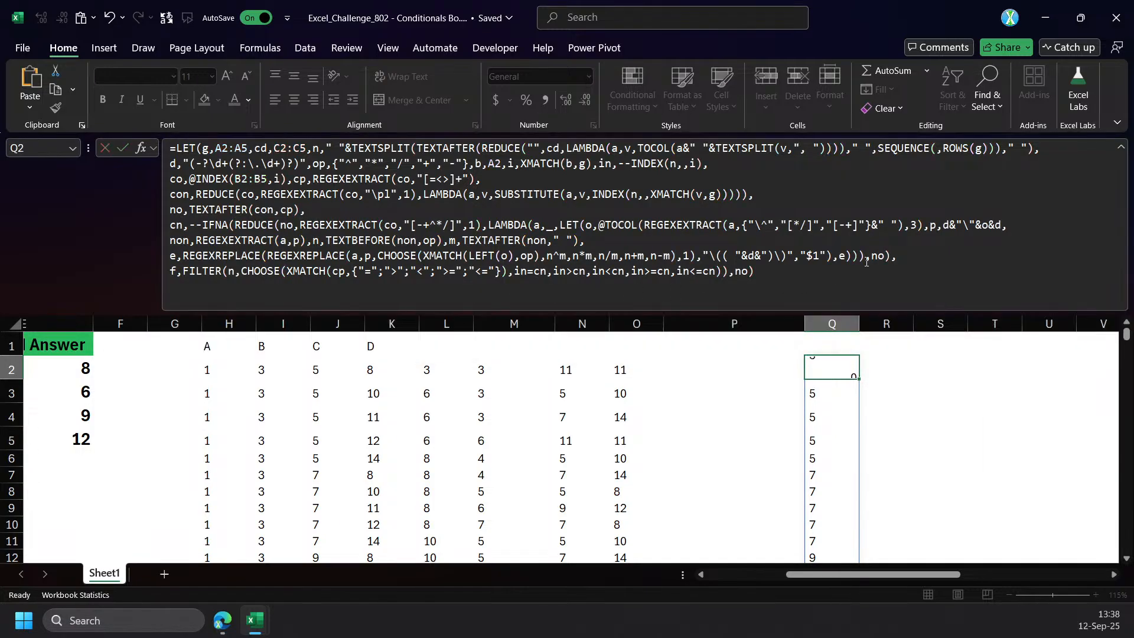
Make Q2's LET formula return f and look through the spilled combinations.
double_click(743, 274)
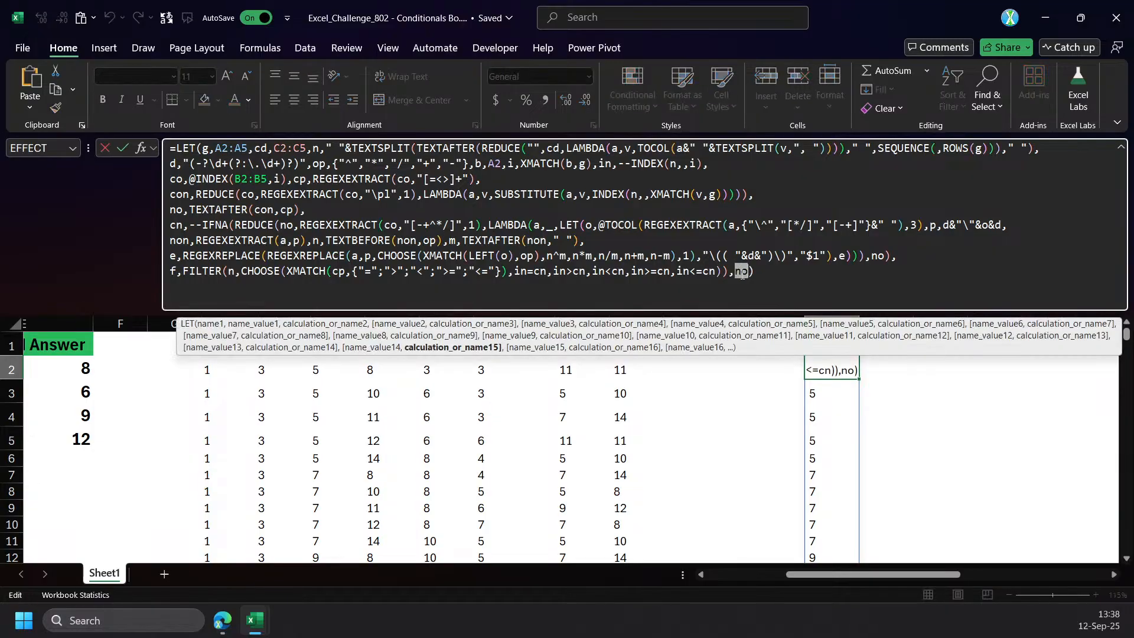
type("f")
key("Return")
left_click(818, 370)
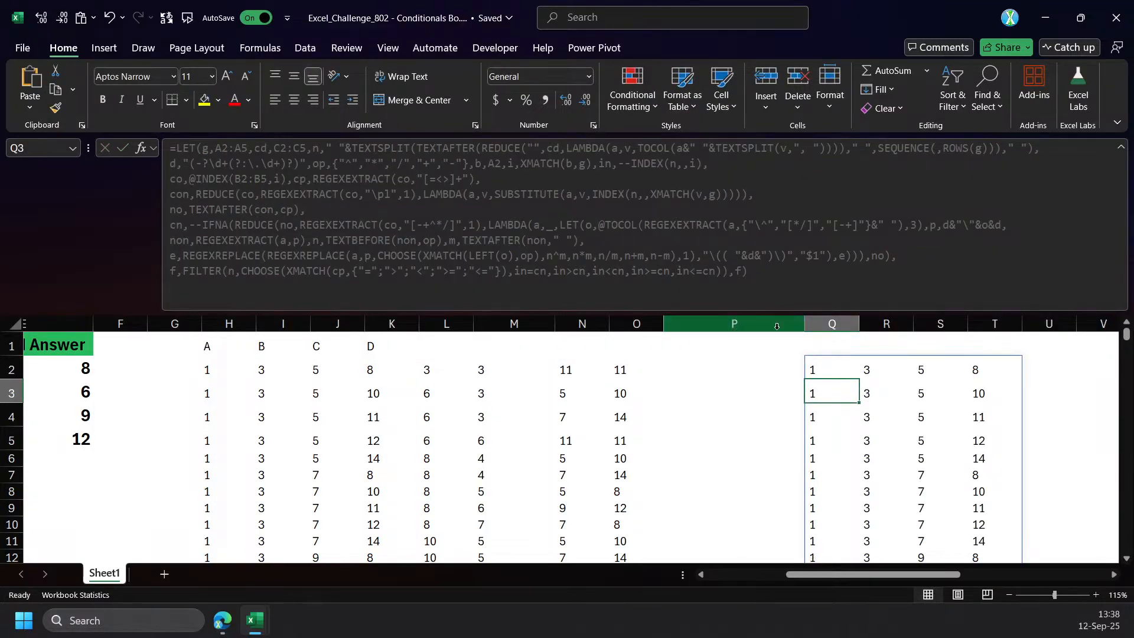
scroll(806, 448, "down", 4)
scroll(809, 462, "up", 5)
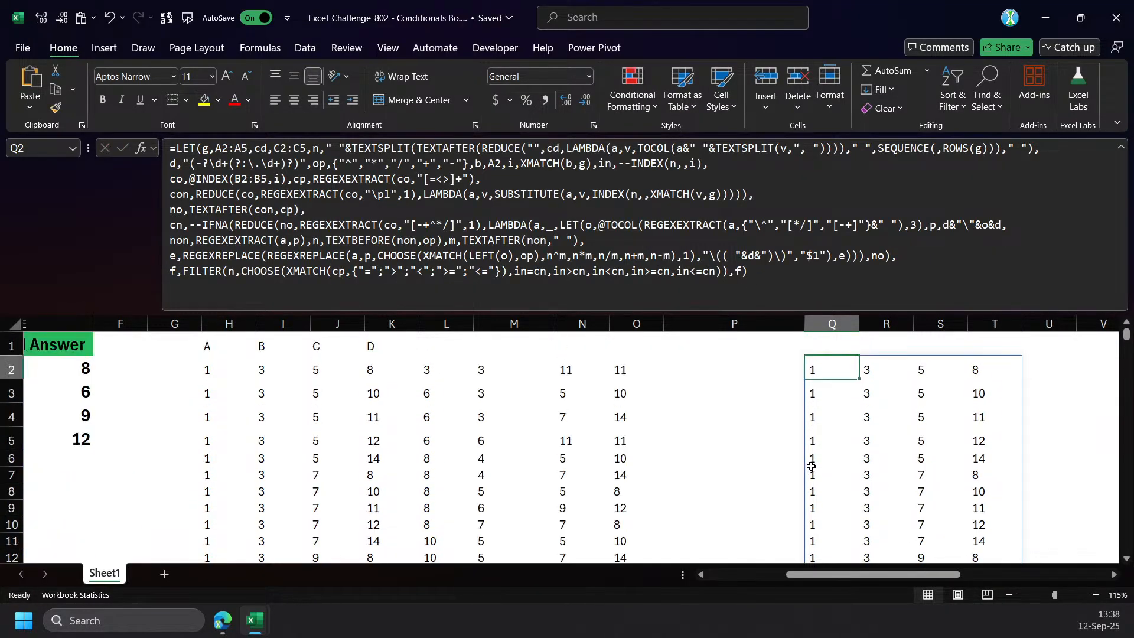
scroll(827, 440, "down", 3)
scroll(827, 440, "up", 4)
scroll(830, 471, "down", 10)
scroll(833, 470, "up", 10)
Point variable b in Q2's LET formula to group cell A5 and enter the formula.
left_click(852, 289)
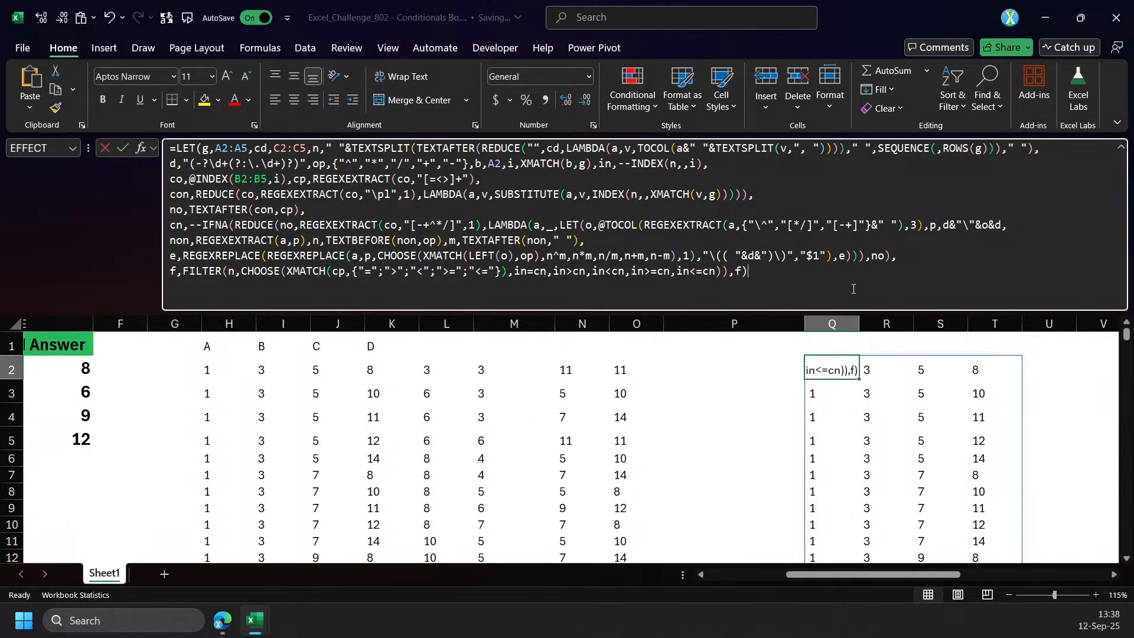
left_click_drag(854, 574, 697, 580)
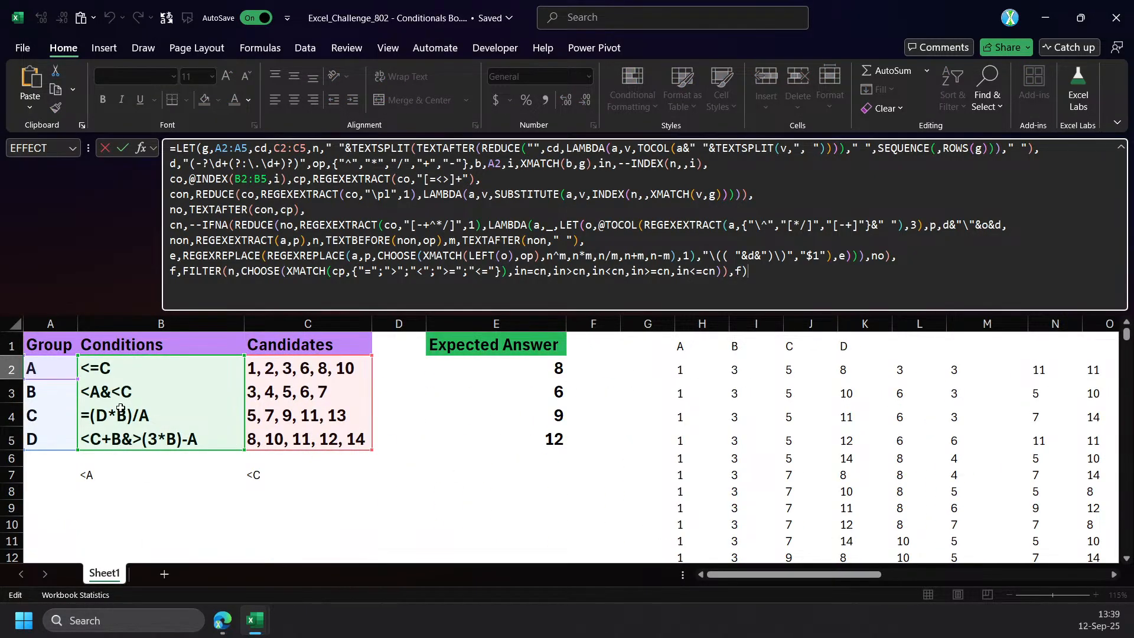
left_click_drag(50, 379, 51, 450)
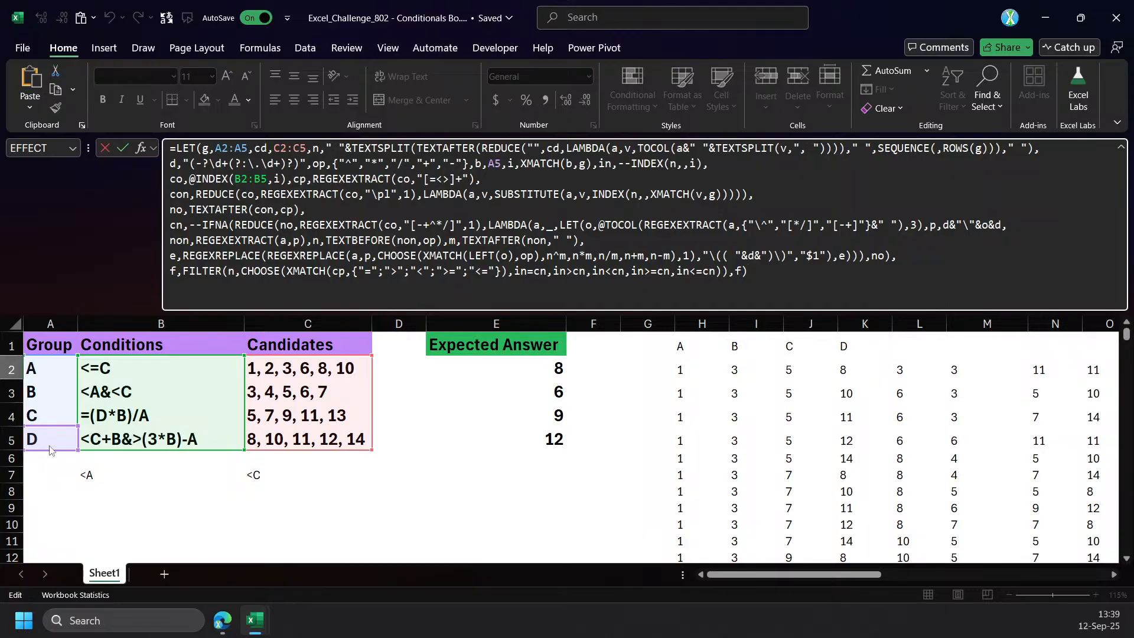
key("ctrl+Return")
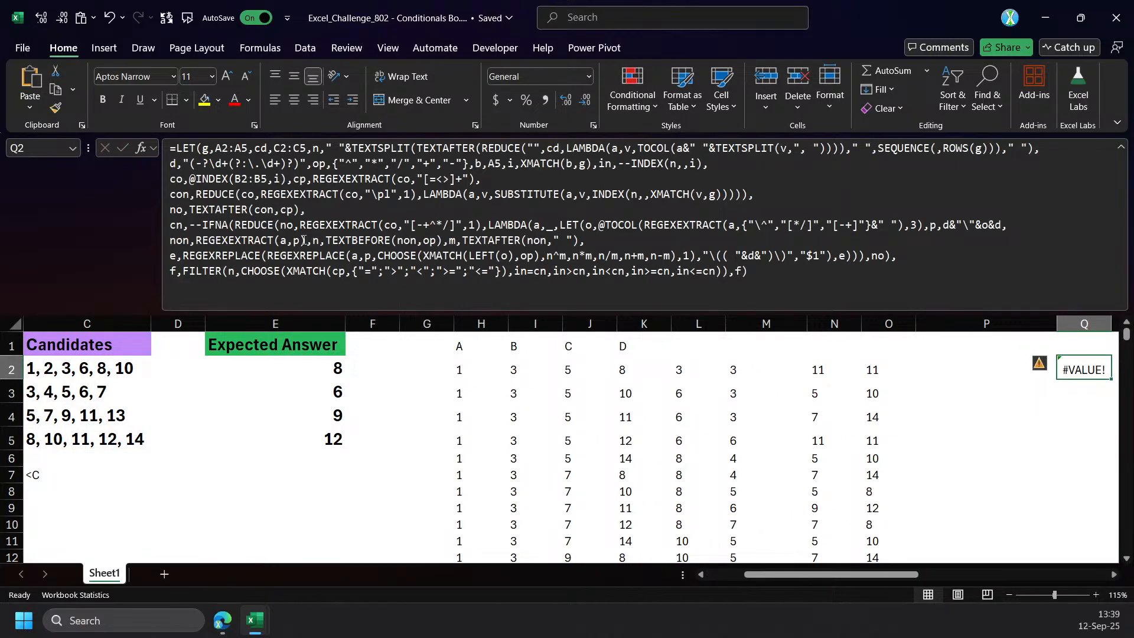
Examine group D's condition in B5 and the co calculation that retrieves it in Q2's LET formula.
left_click_drag(785, 577, 747, 577)
left_click(107, 441)
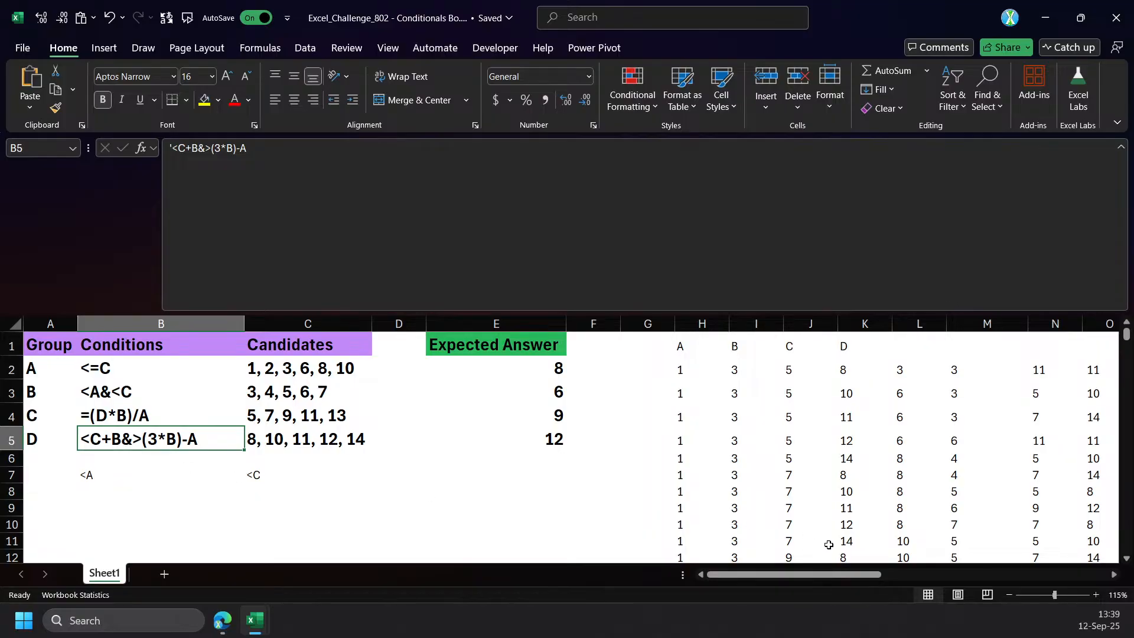
left_click_drag(775, 574, 923, 574)
left_click(436, 372)
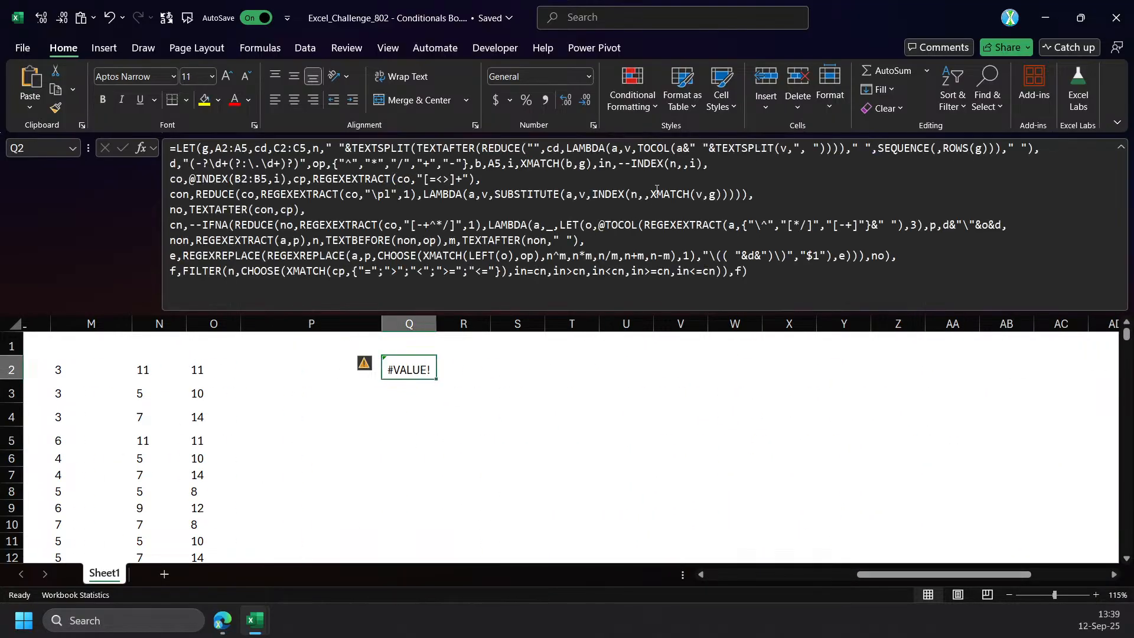
left_click(493, 170)
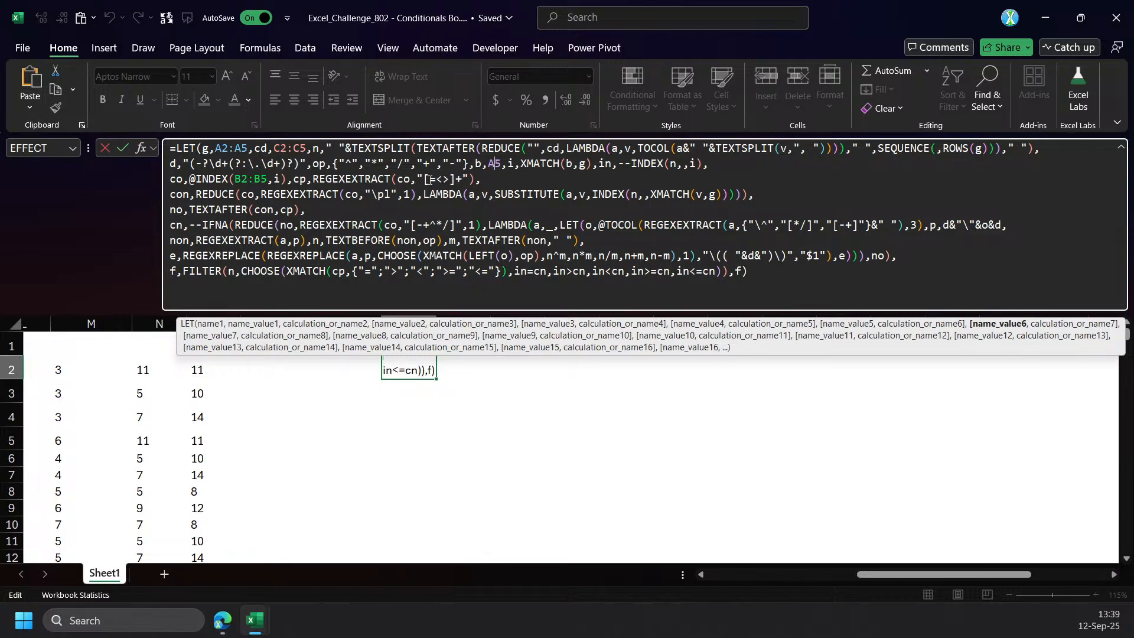
left_click(179, 178)
left_click(200, 179)
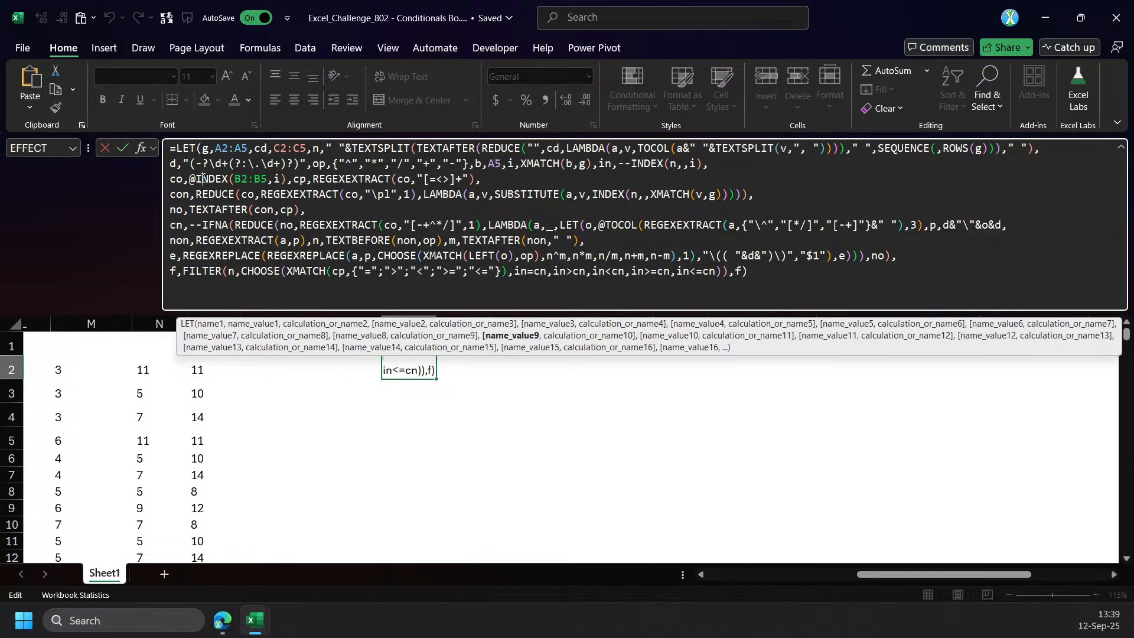
left_click(531, 337)
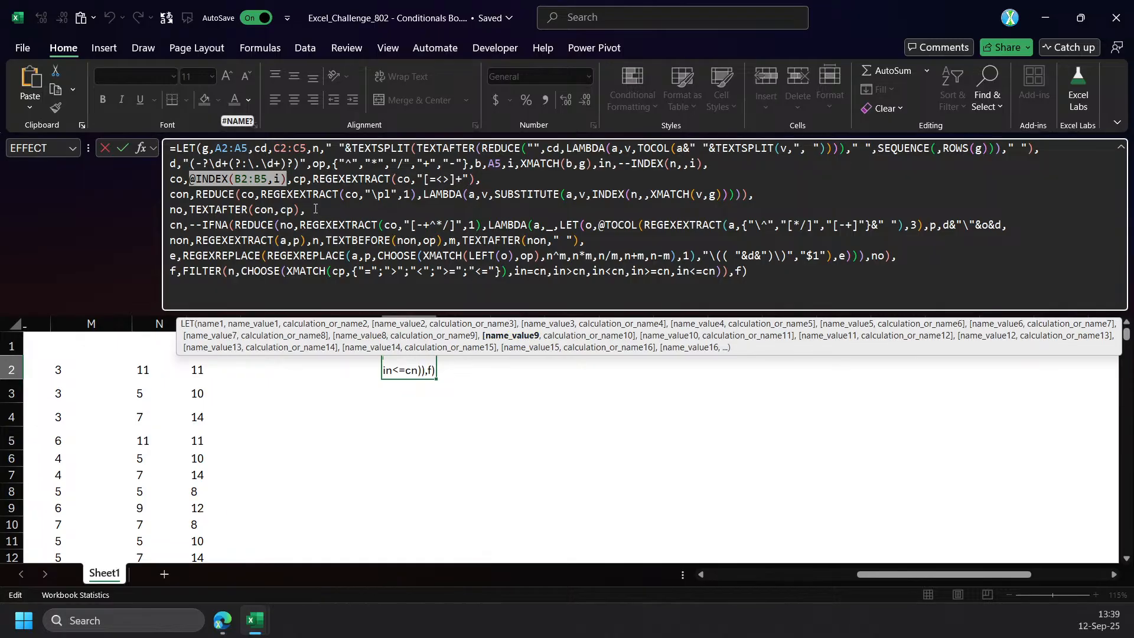
left_click(296, 181)
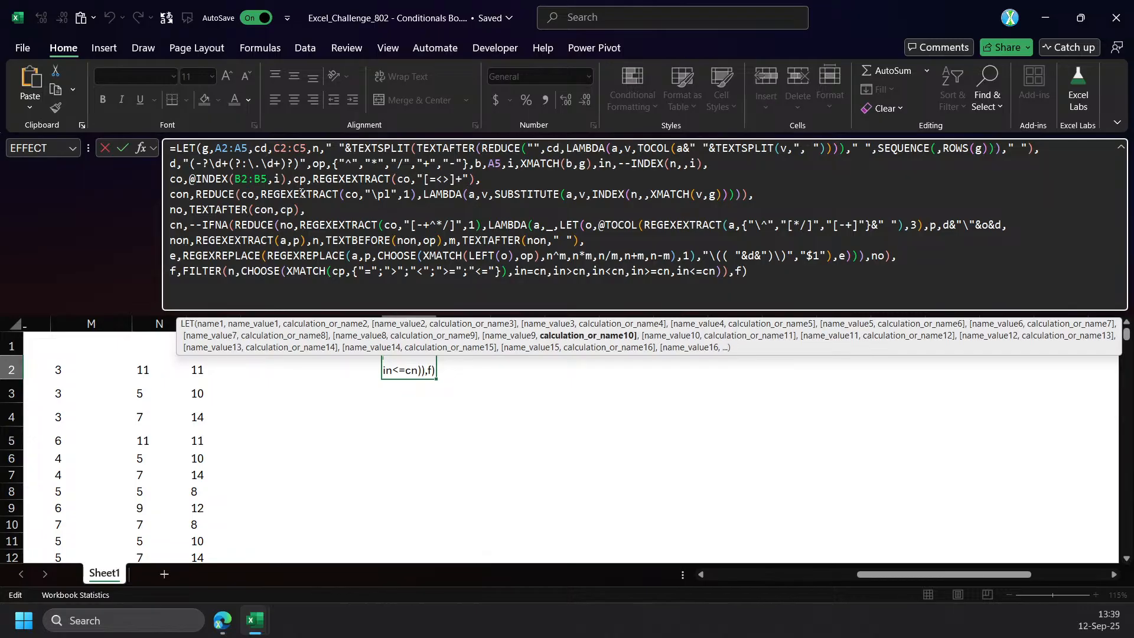
Insert a blank line before the co definition in Q2's formula and start a REDUCE with n as its initial value.
left_click(722, 166)
key("alt+Return")
key("alt+Return")
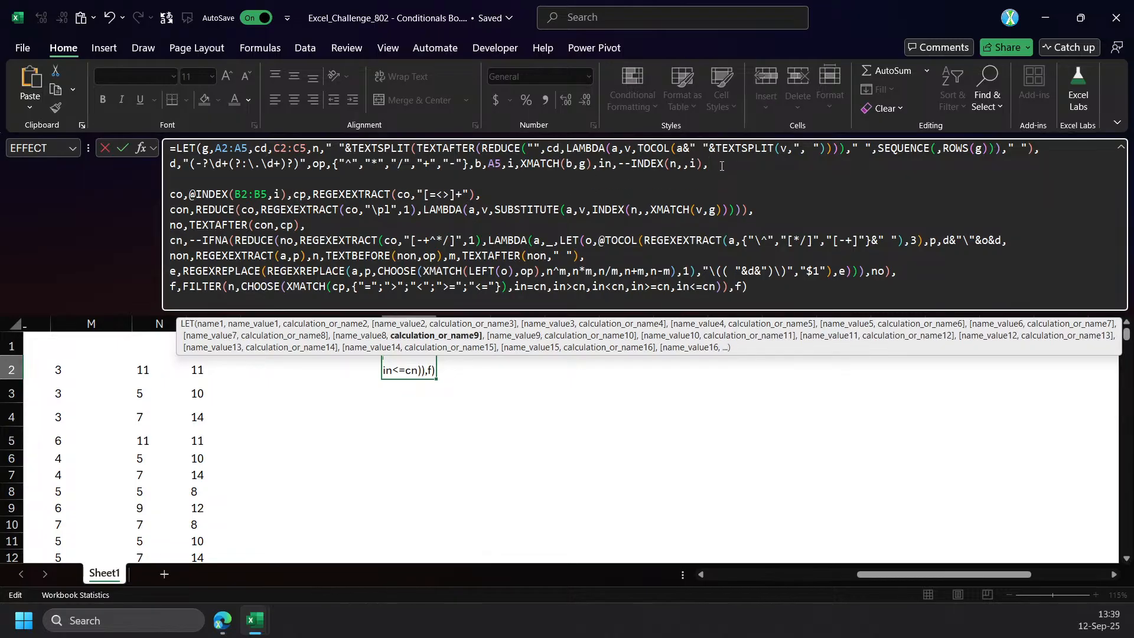
key("Up")
type("REDUCE(")
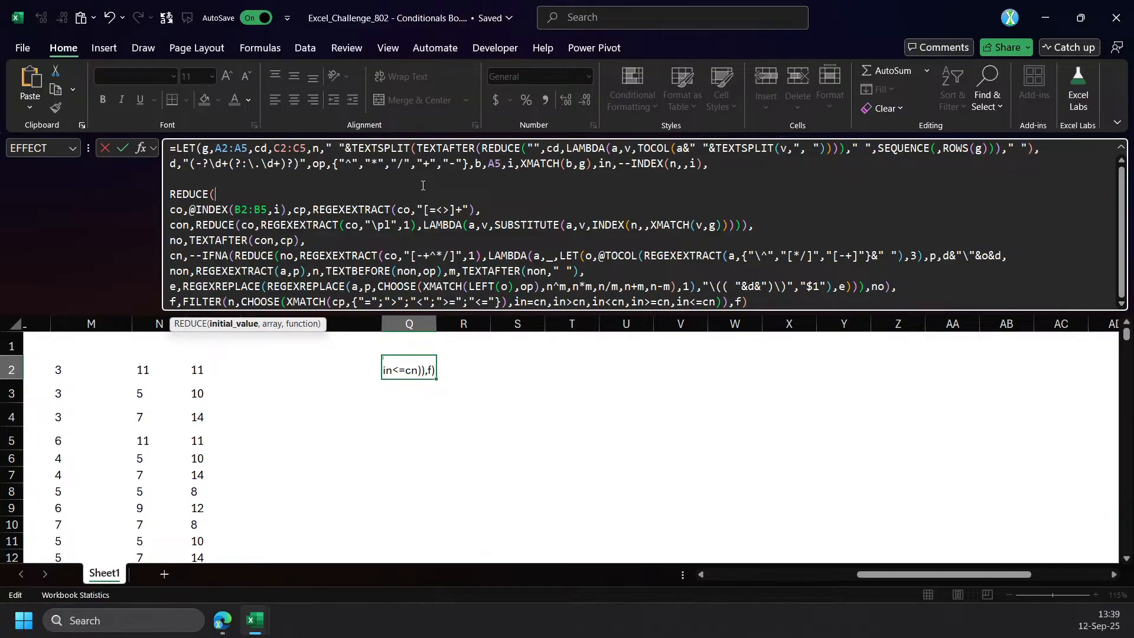
type("n,")
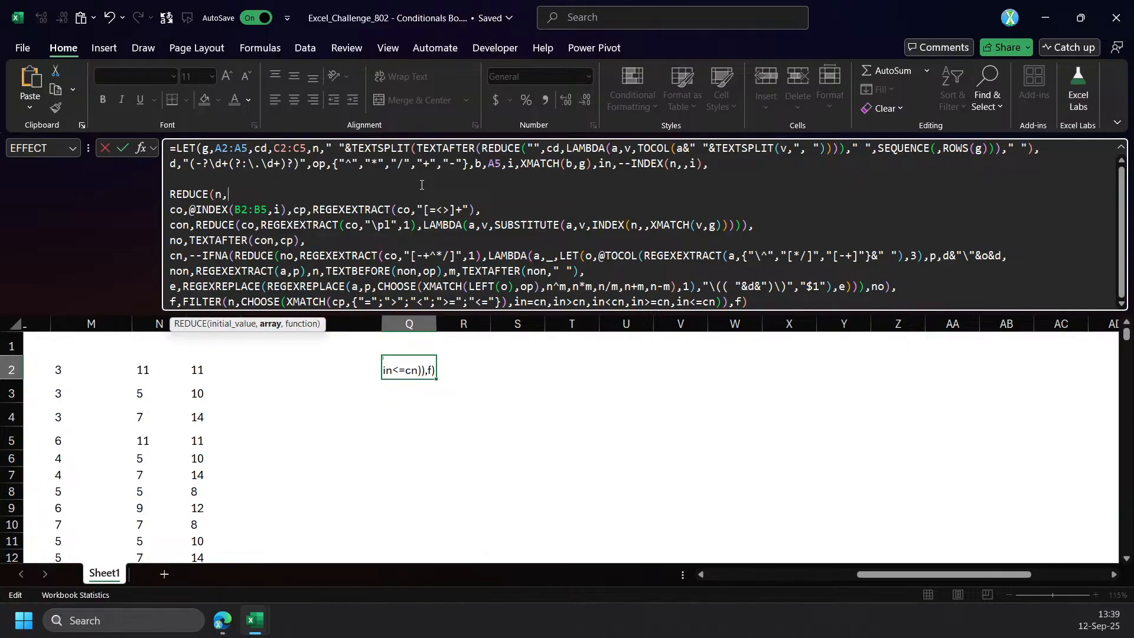
Move the in,--INDEX(n,,i) definition onto its own line directly below the new REDUCE(n,.
left_click(361, 149)
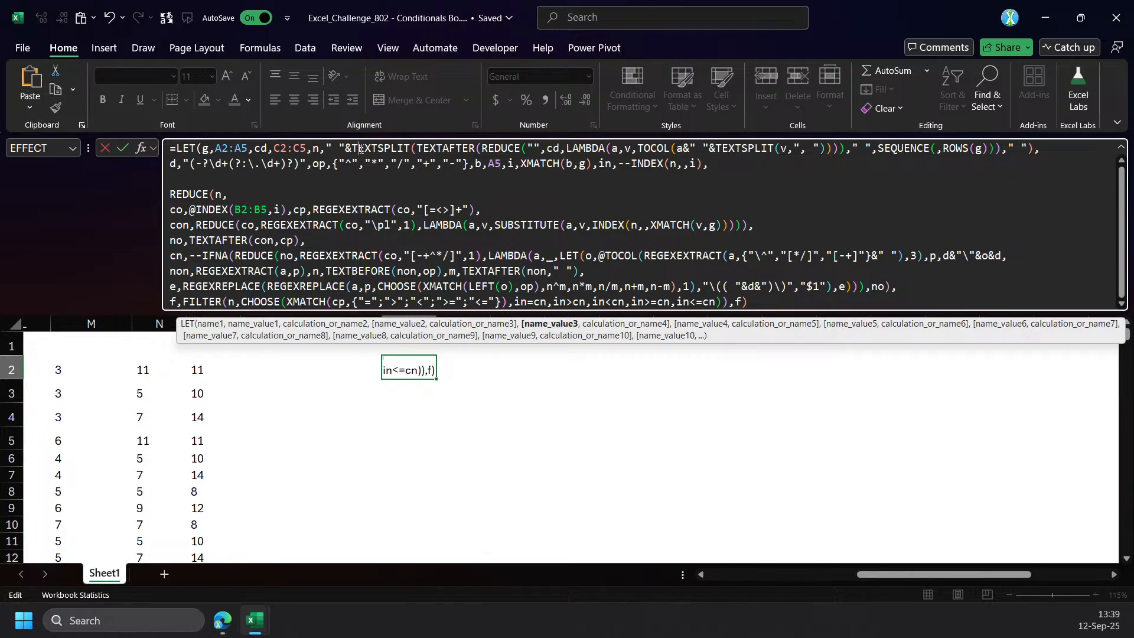
left_click_drag(599, 163, 709, 163)
key("ctrl+x")
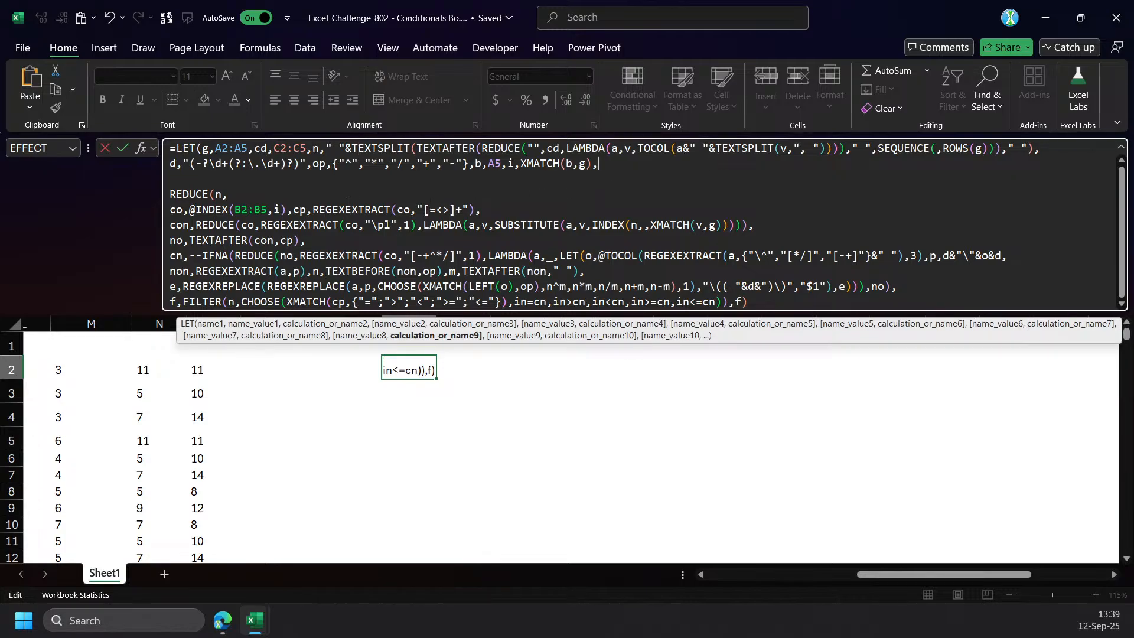
left_click(332, 192)
key("Return")
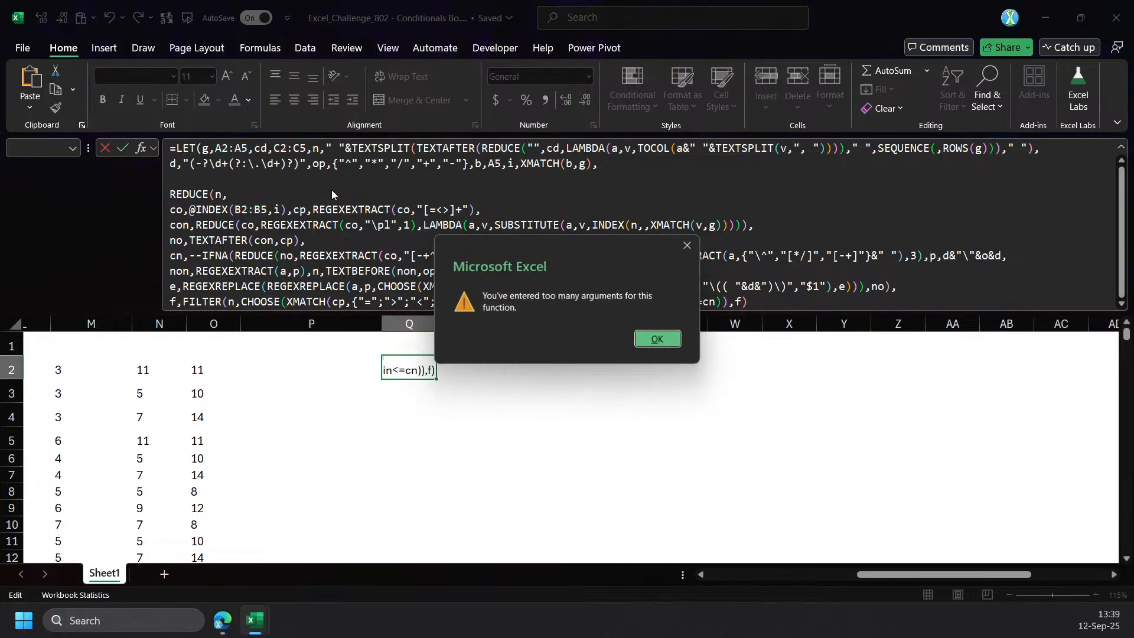
key("Return")
left_click(239, 195)
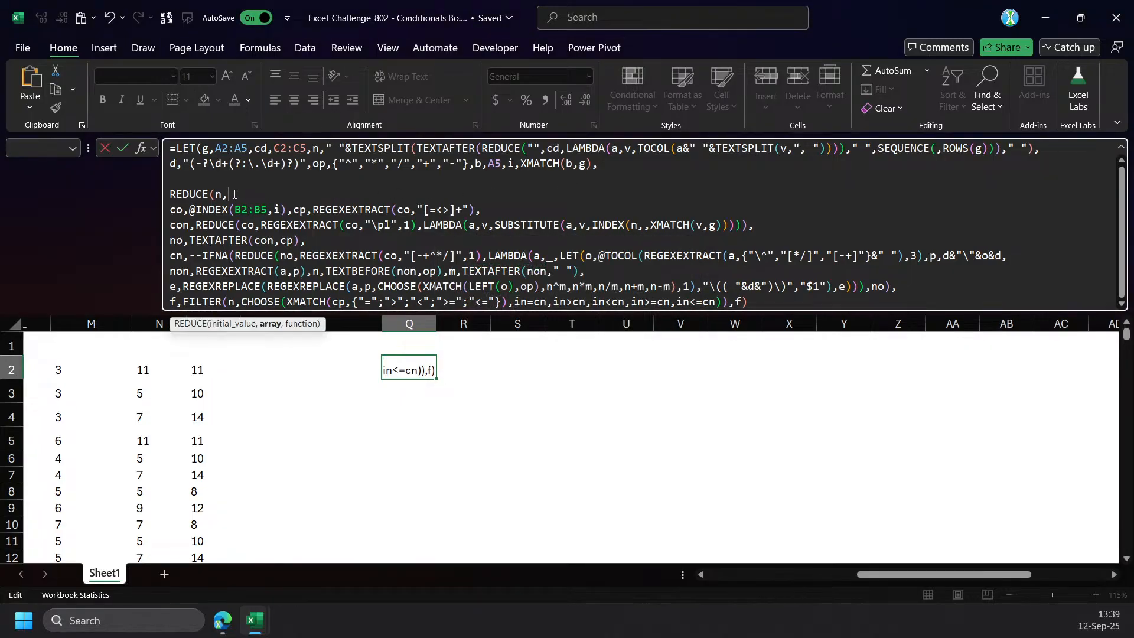
key("alt+Return")
key("ctrl+v")
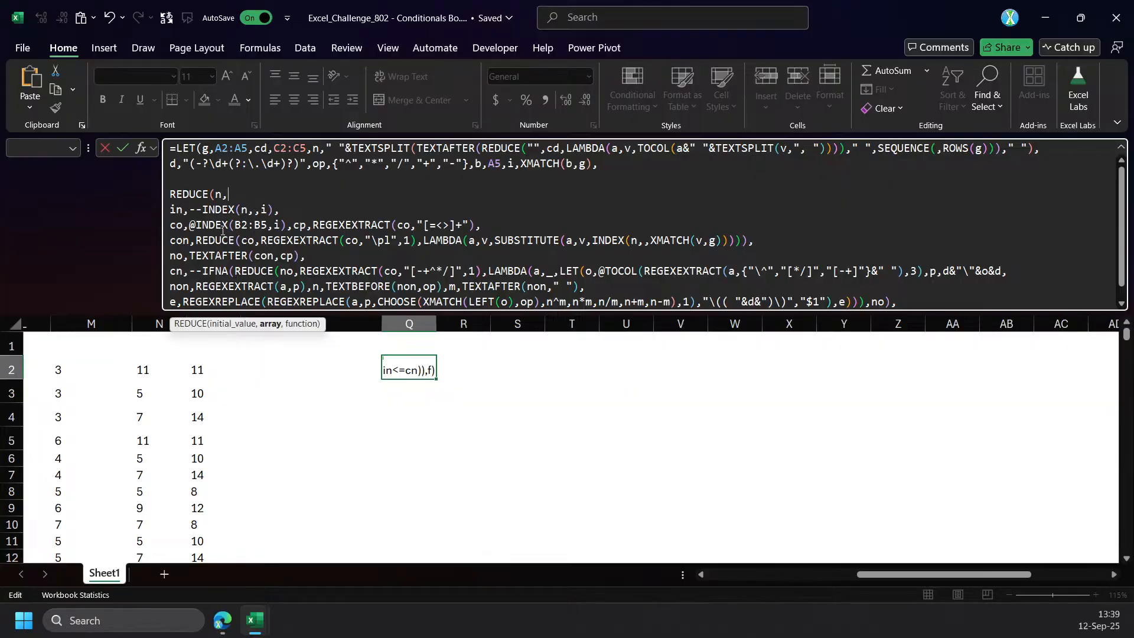
left_click_drag(287, 227, 190, 227)
left_click(230, 195)
type("TEXTSPLIT(")
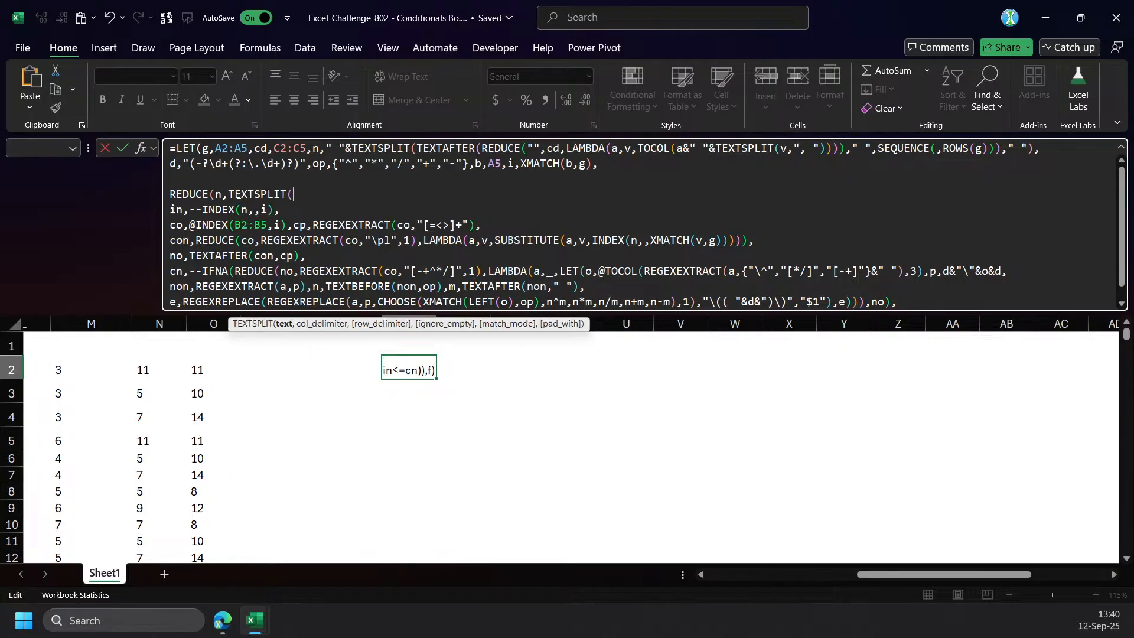
key("ctrl+v")
type(",\"")
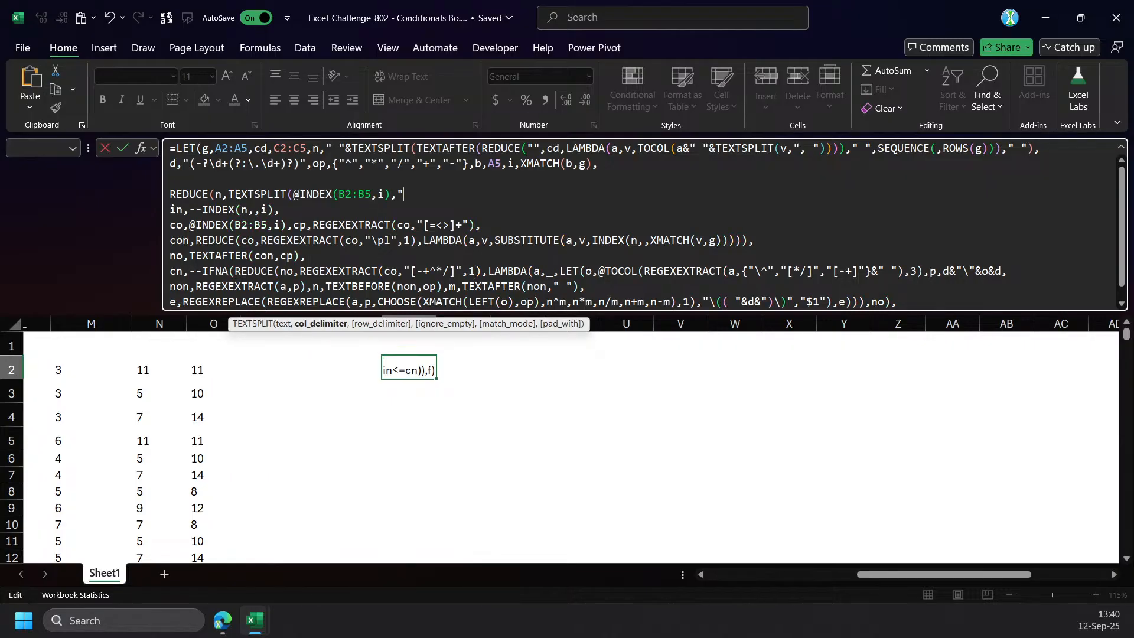
type("&\",")
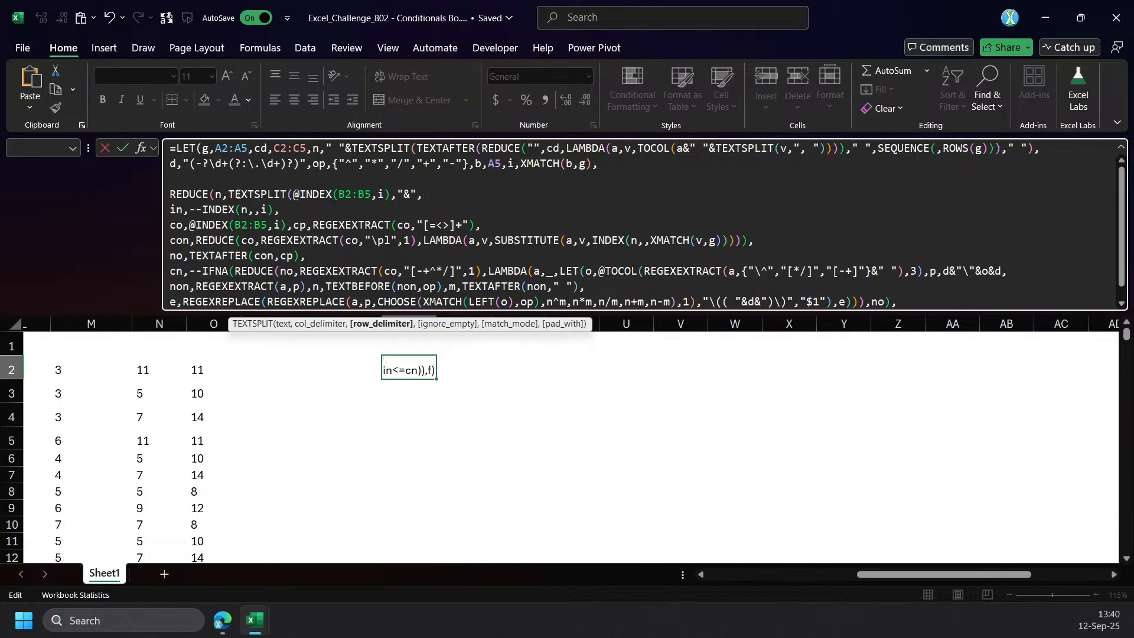
type("LA")
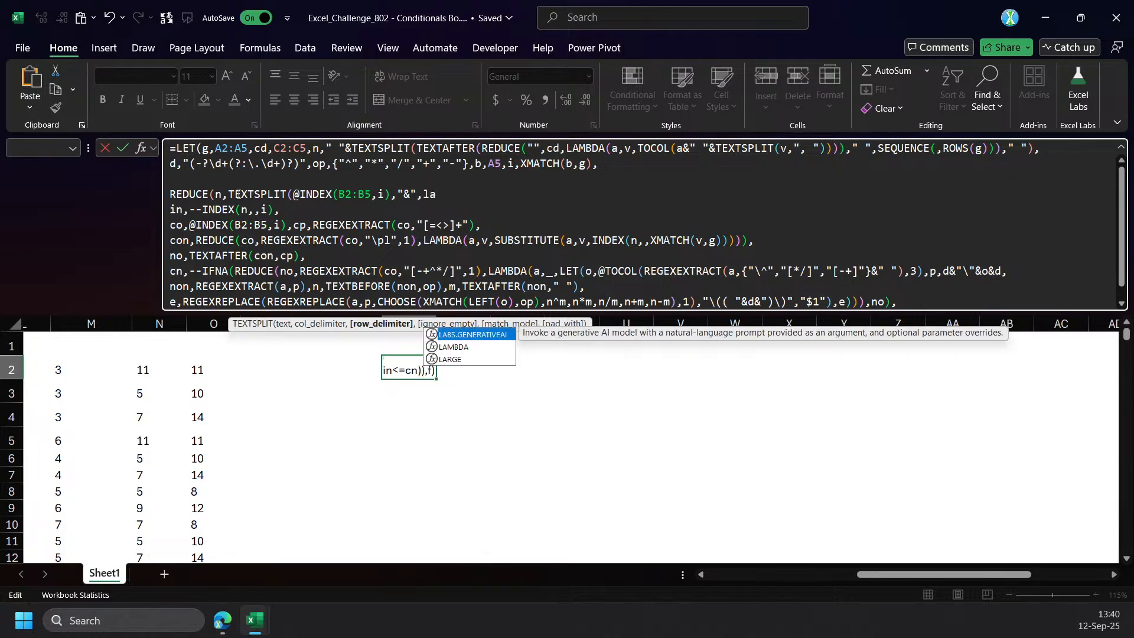
key("Tab")
type("n,")
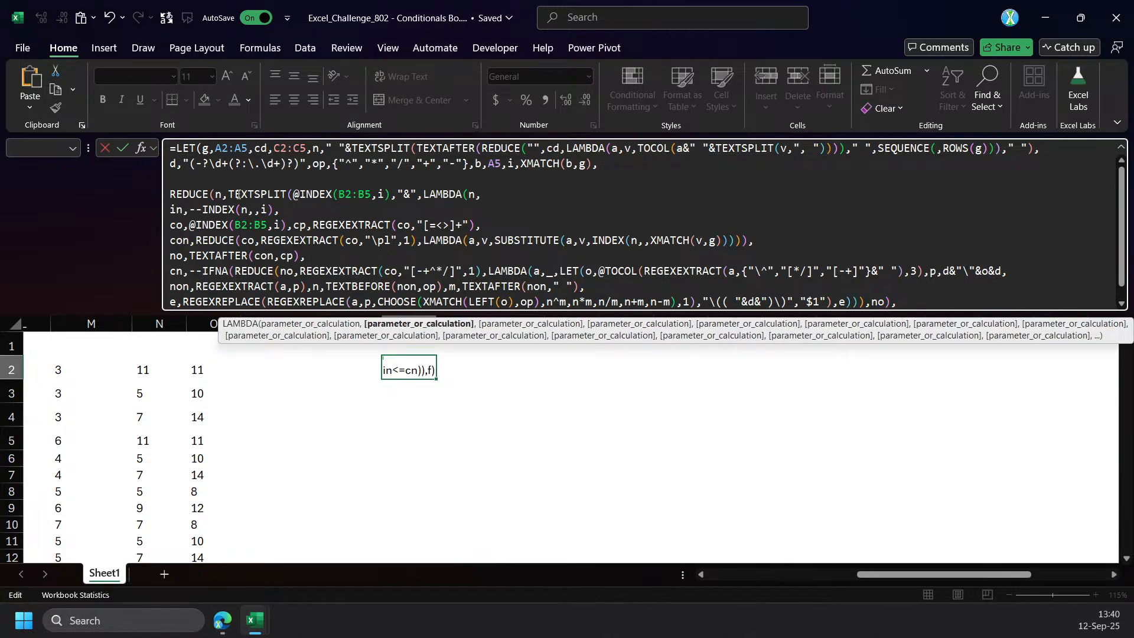
left_click(189, 226)
left_click(513, 195)
type("co,")
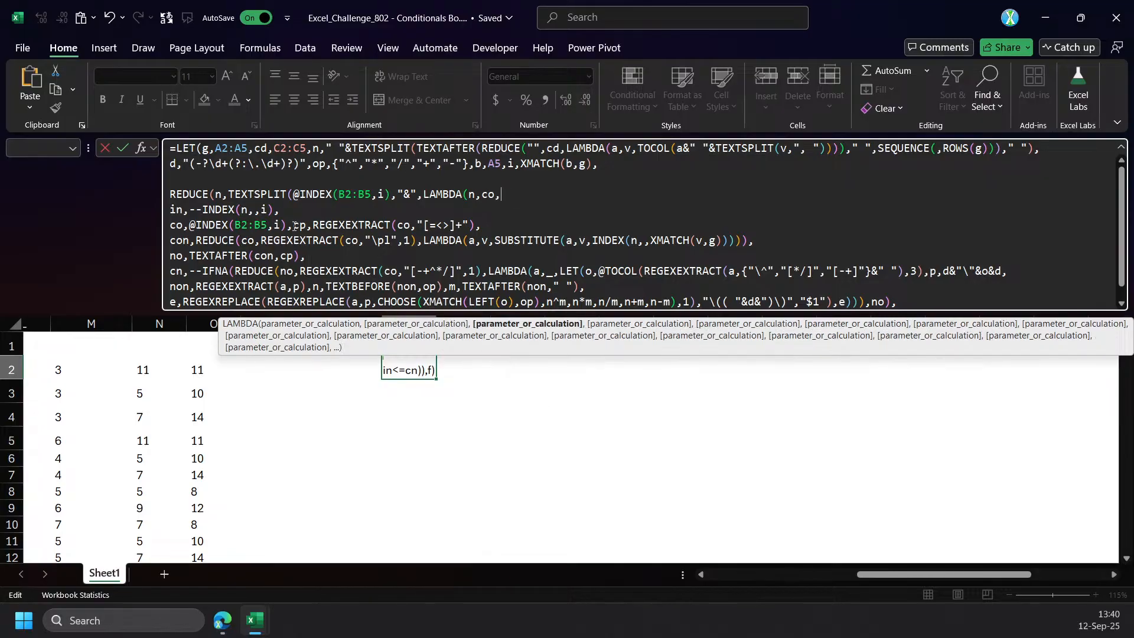
left_click_drag(293, 225, 172, 229)
key("BackSpace")
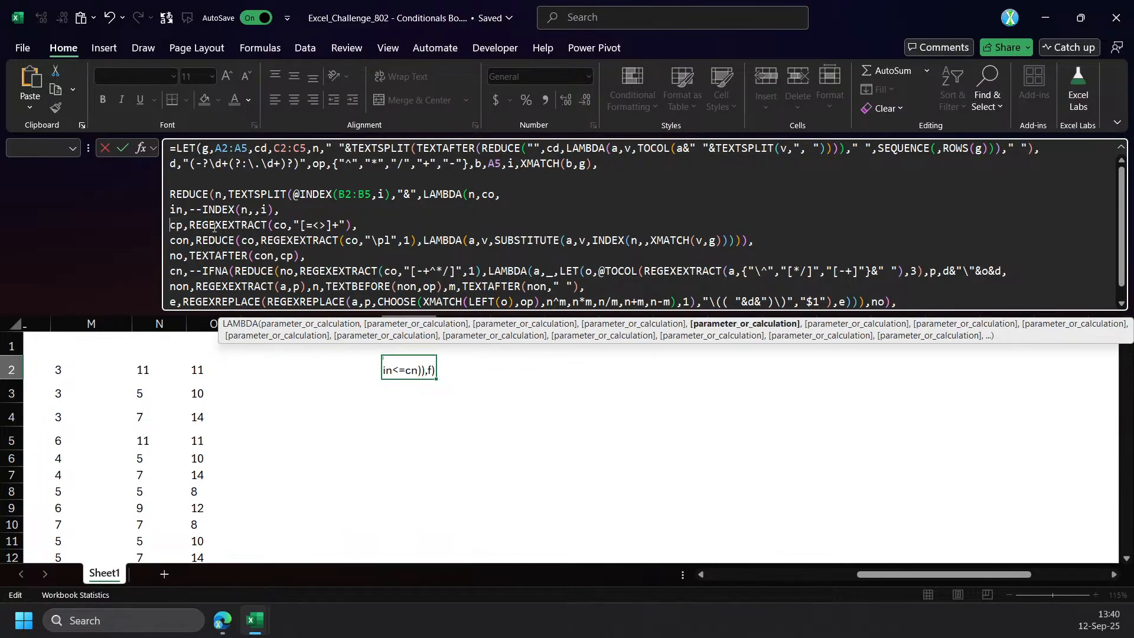
Enlarge the formula bar and start a nested LET as the LAMBDA's calculation, ahead of the in definition.
left_click(531, 192)
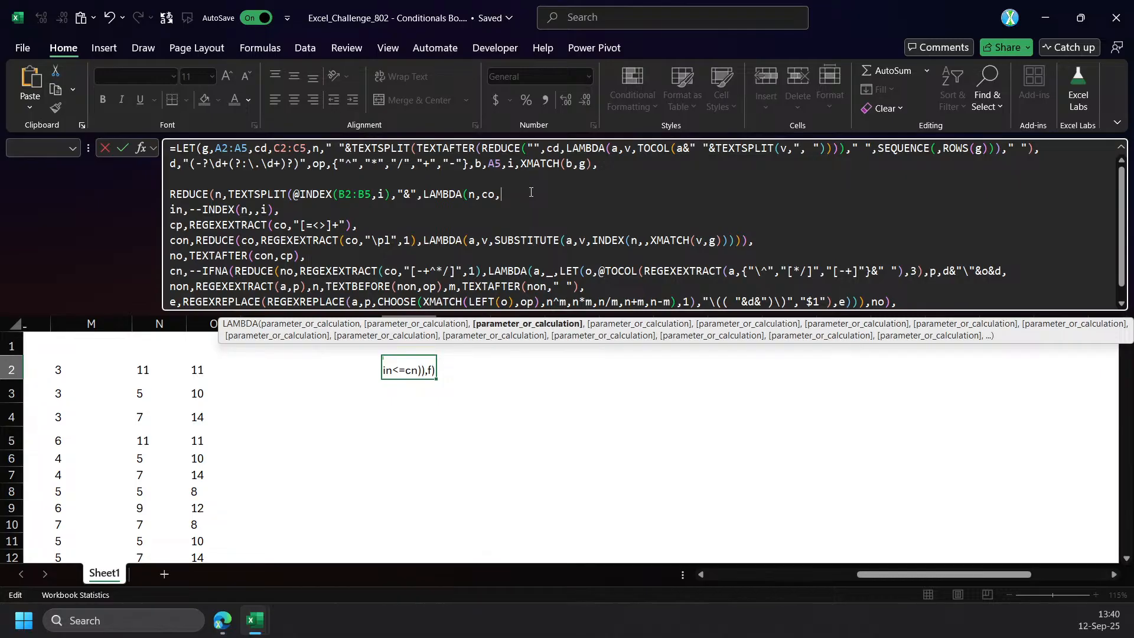
left_click_drag(471, 313, 453, 446)
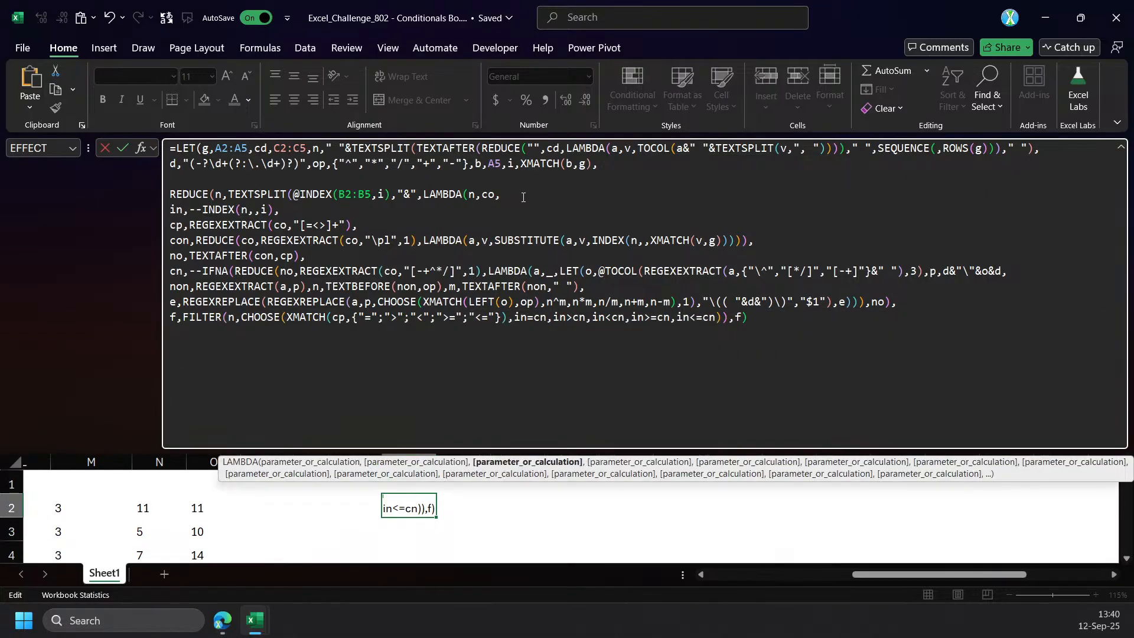
type("l")
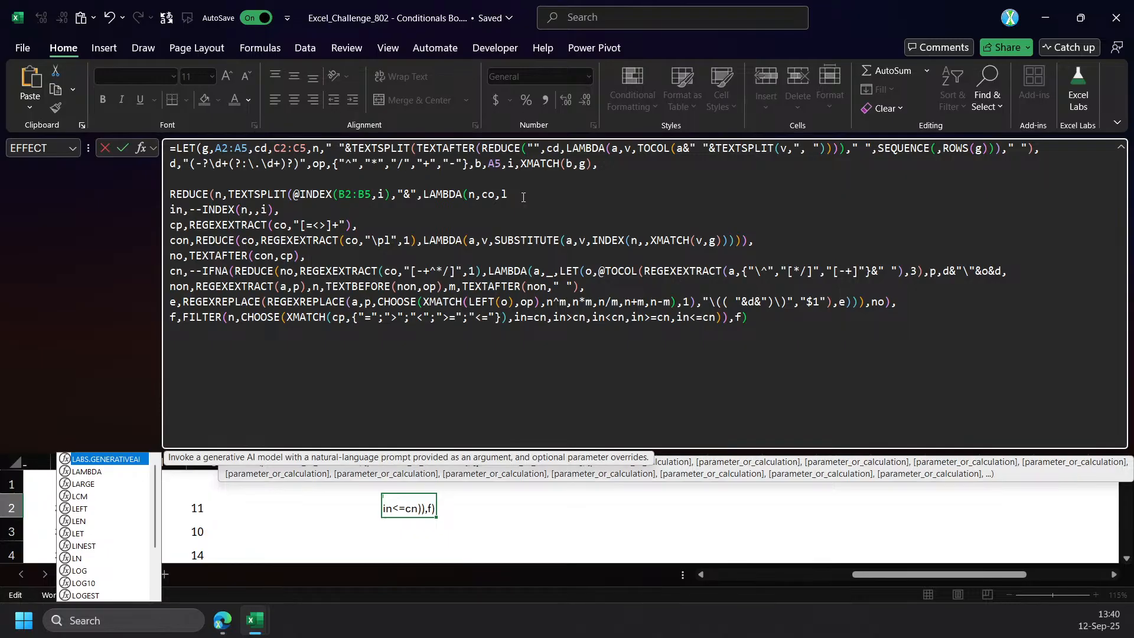
type("et")
key("Tab")
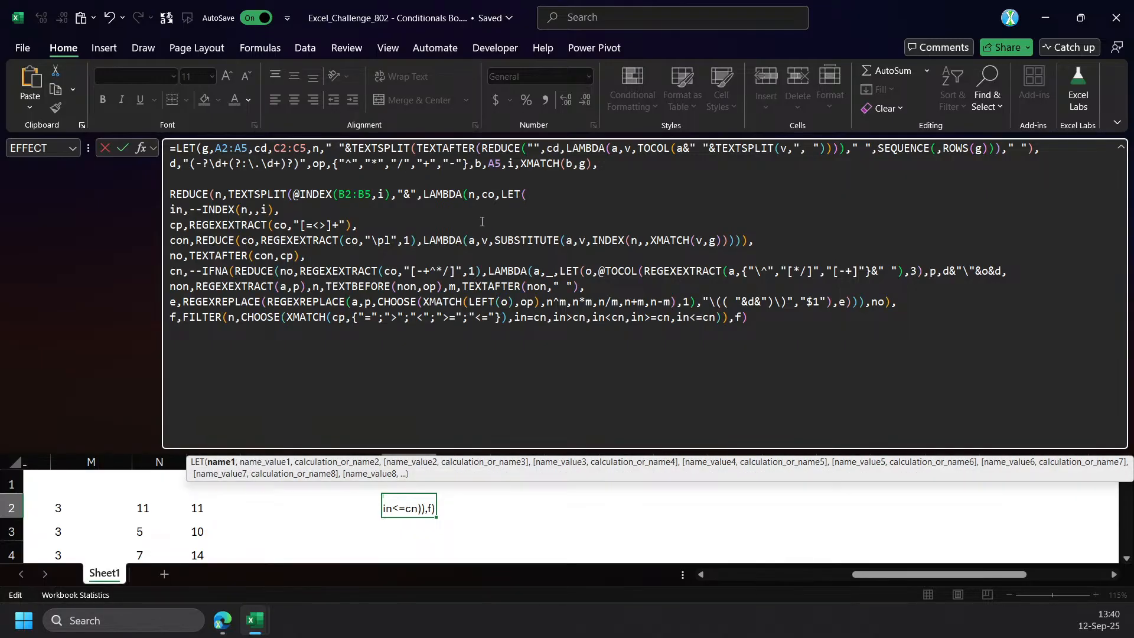
Add closing parentheses after the final f for the nested LET, LAMBDA and REDUCE, and try to enter the formula.
left_click(770, 317)
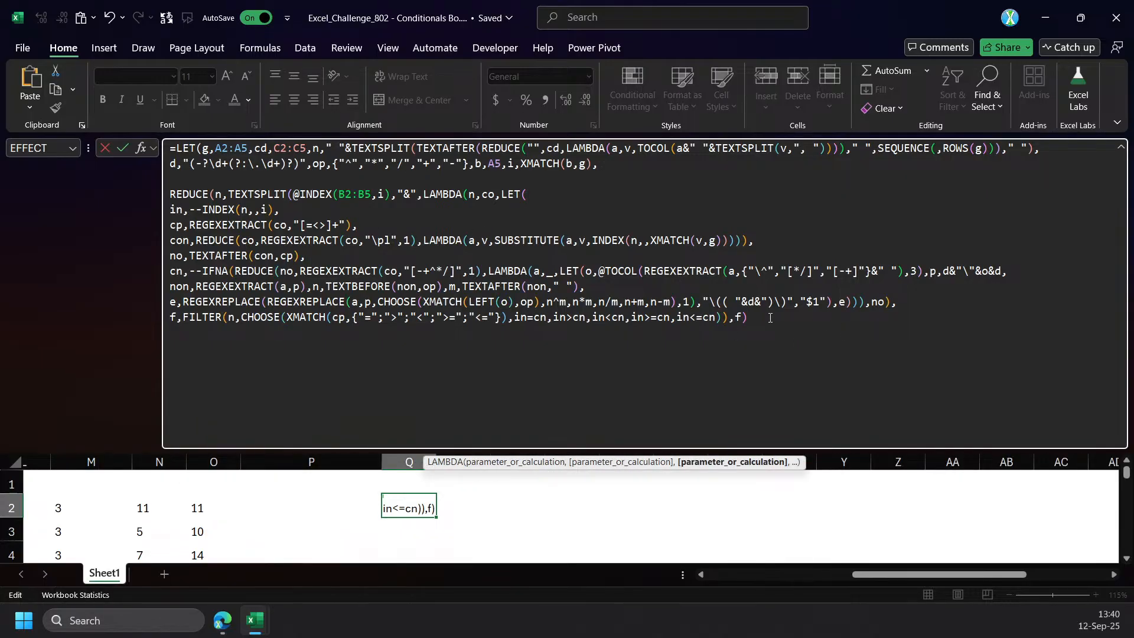
type(")))")
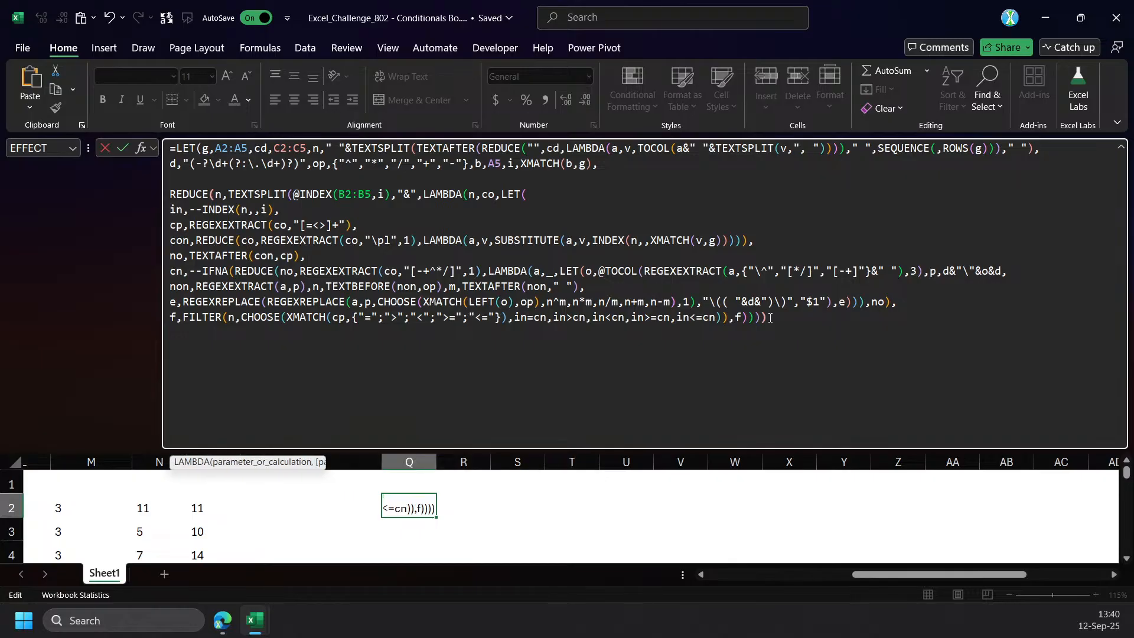
type(")")
key("Return")
key("Return")
type(",")
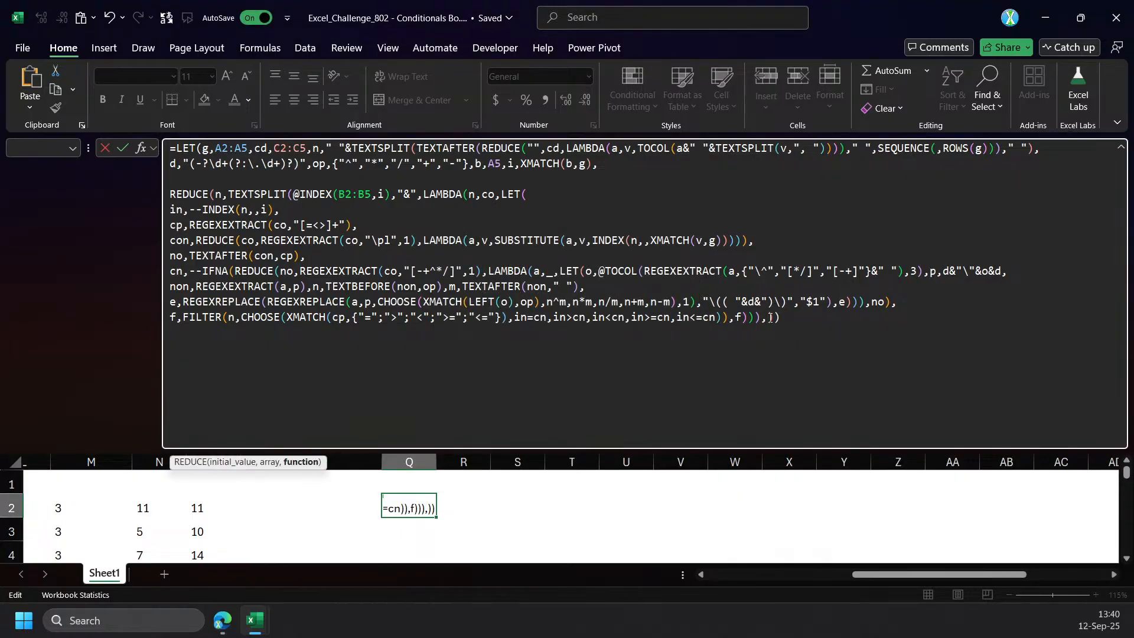
Close TEXTSPLIT right after its "&" delimiter, remove the surplus comma and parenthesis at the end, and enter Q2's formula.
left_click(246, 197)
left_click(273, 463)
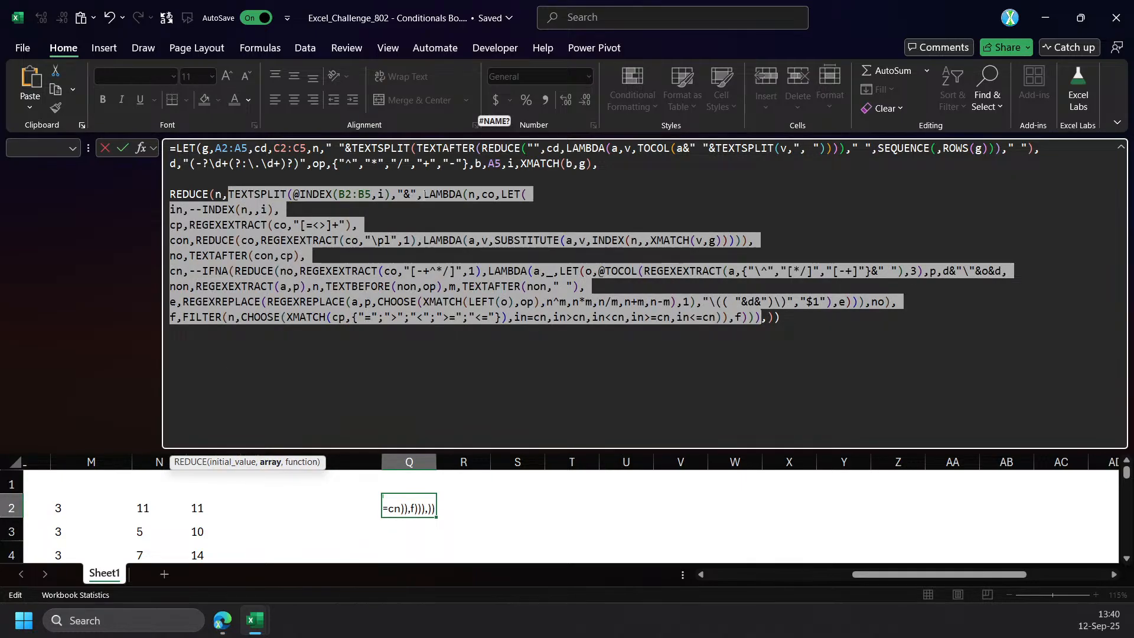
left_click(419, 196)
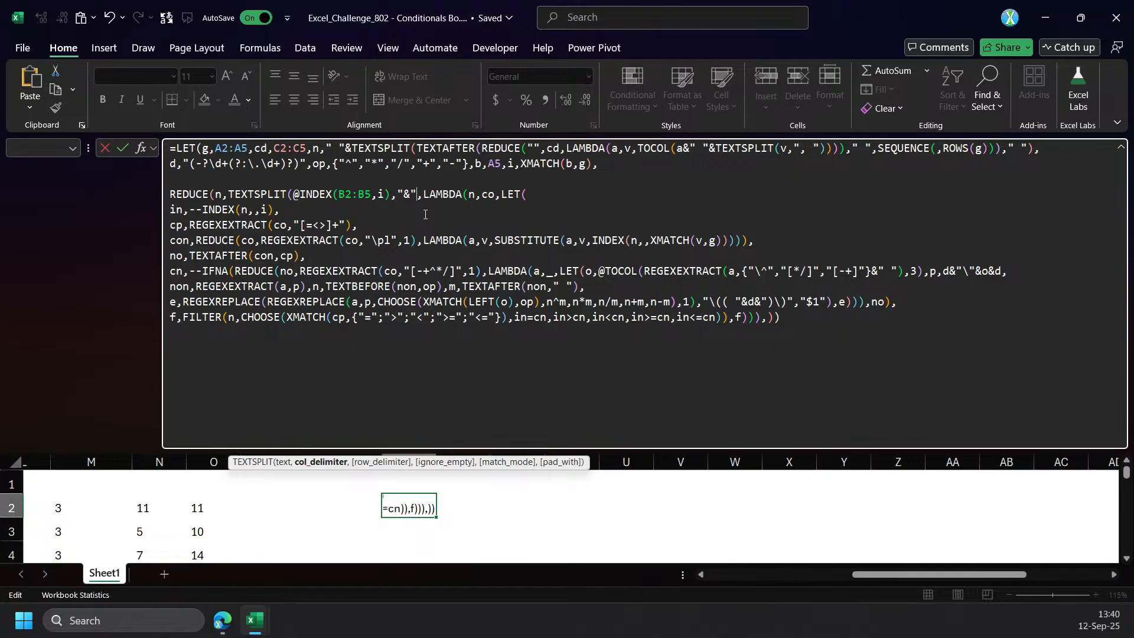
type(")")
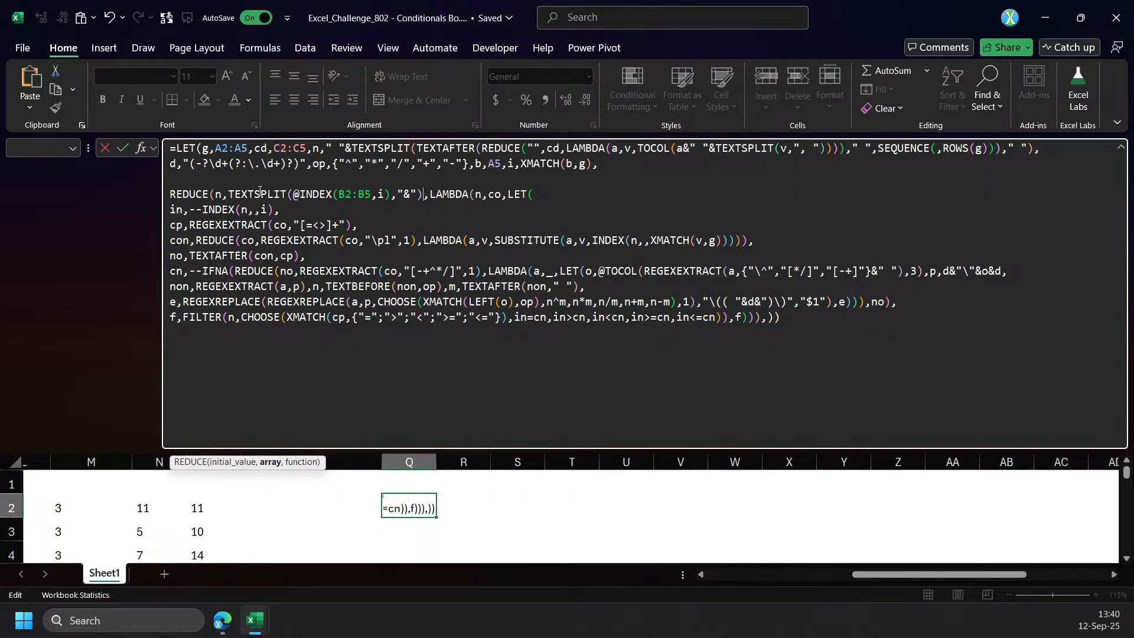
left_click(301, 461)
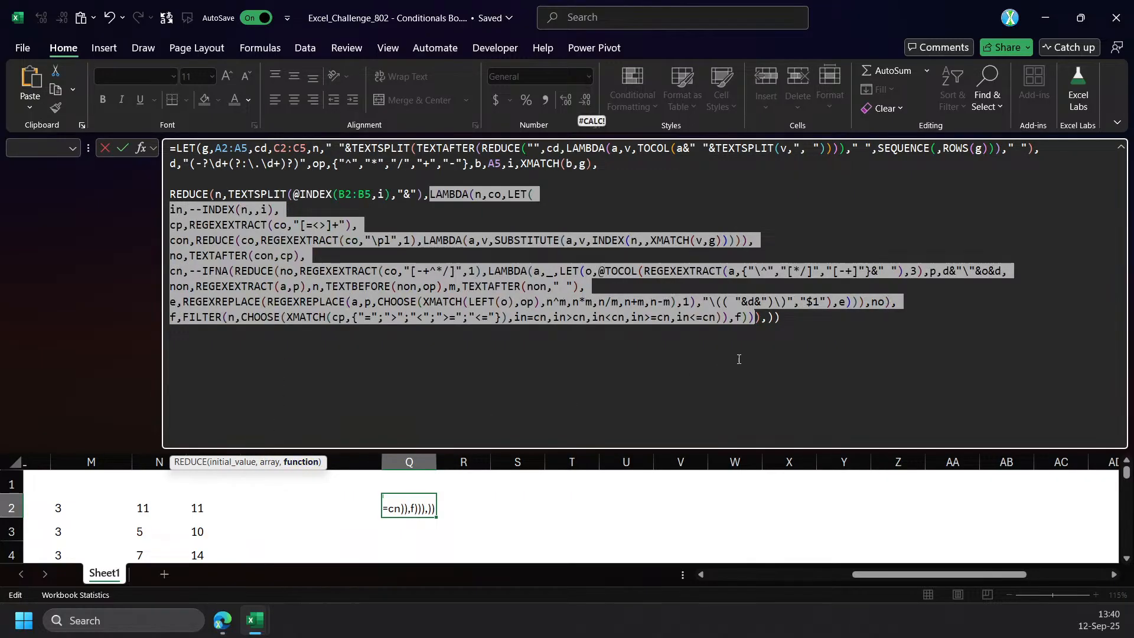
left_click(768, 319)
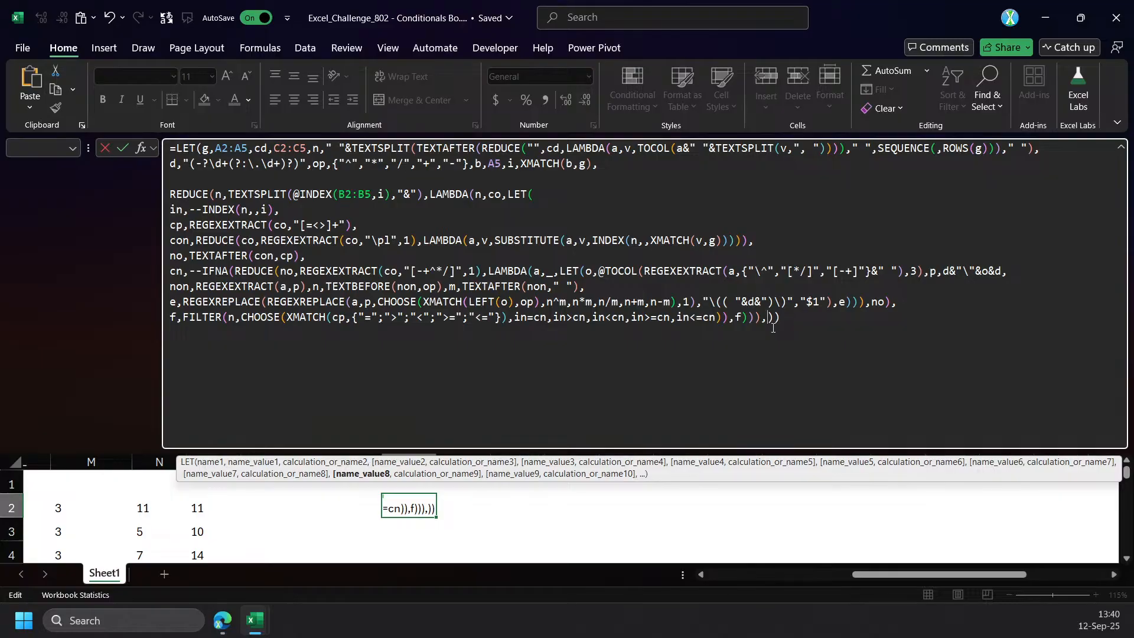
key("BackSpace")
key("BackSpace")
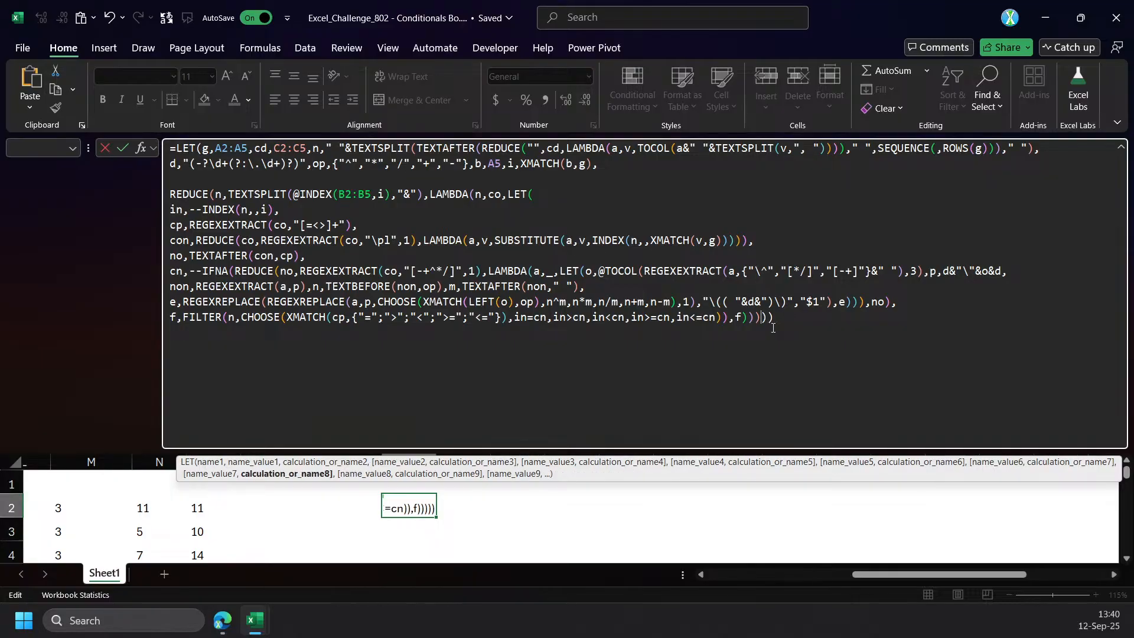
key("ctrl+Return")
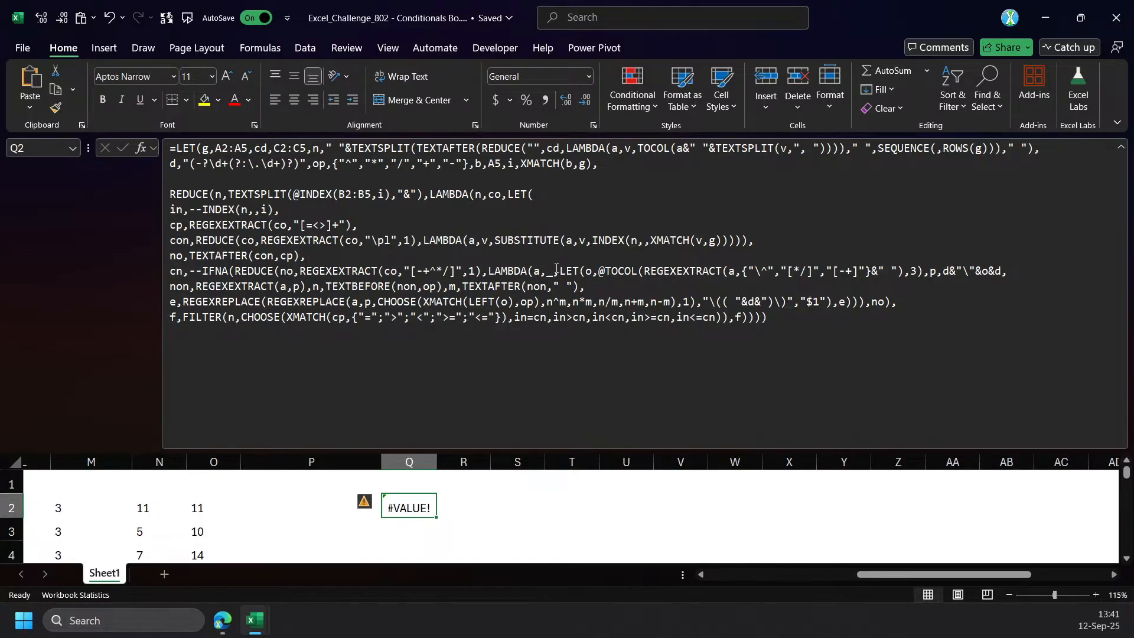
Copy Q2's whole formula, and undo back to the version without the outer REDUCE and with b set to A2.
left_click(505, 198)
key("ctrl+a")
key("ctrl+c")
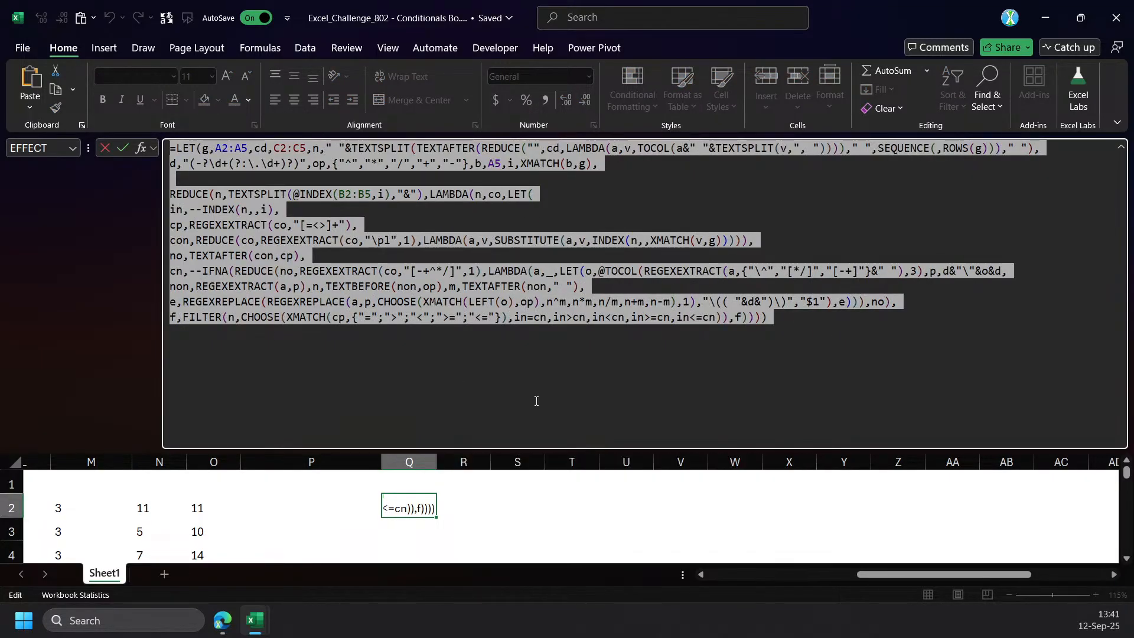
key("Delete")
key("Escape")
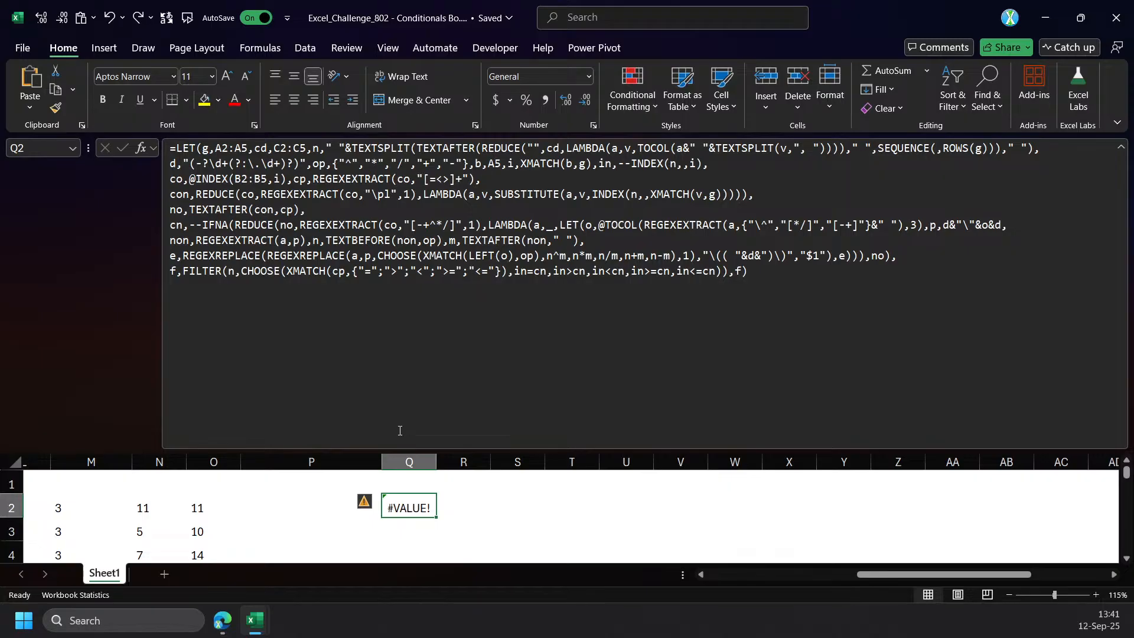
key("ctrl+z")
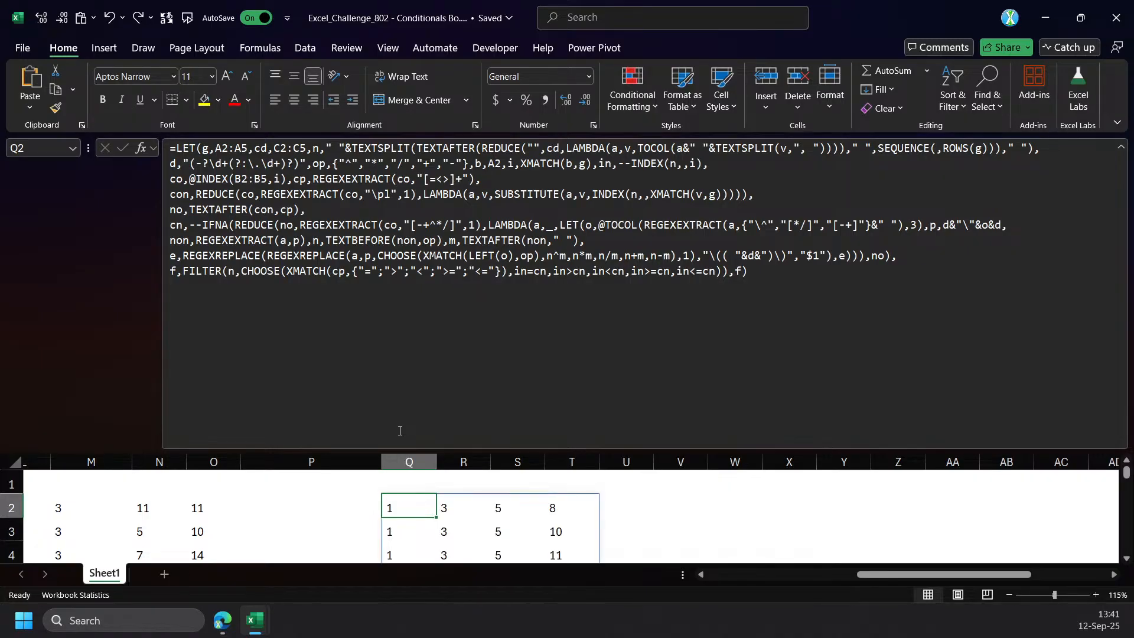
Paste the copied REDUCE version of the formula into V2 and enter it.
left_click(704, 499)
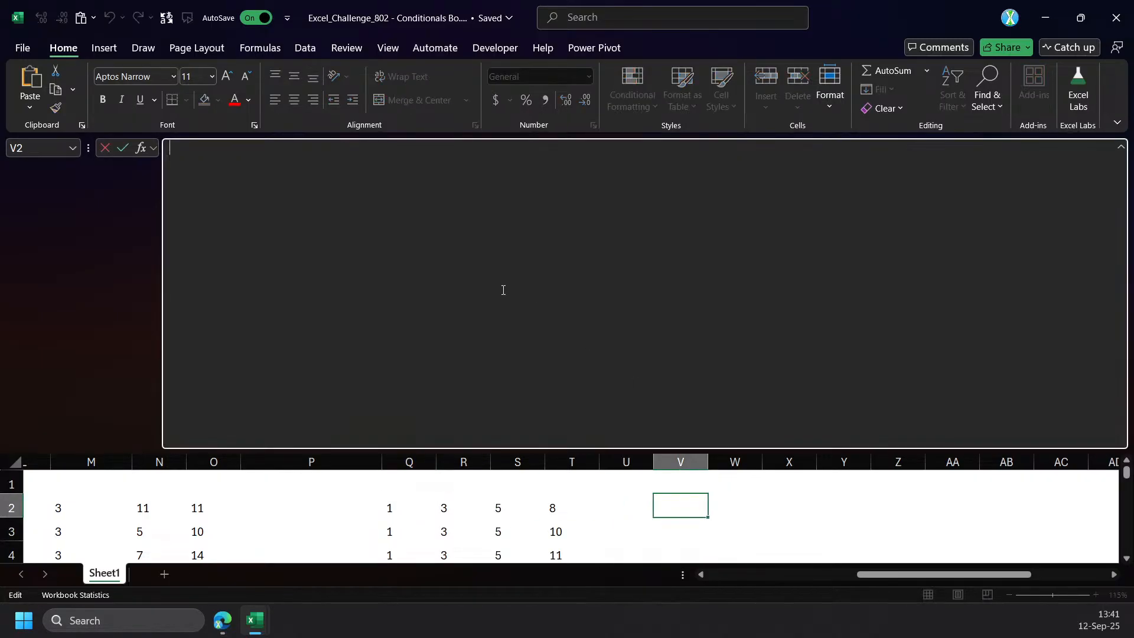
left_click(501, 289)
key("ctrl+v")
key("ctrl+Return")
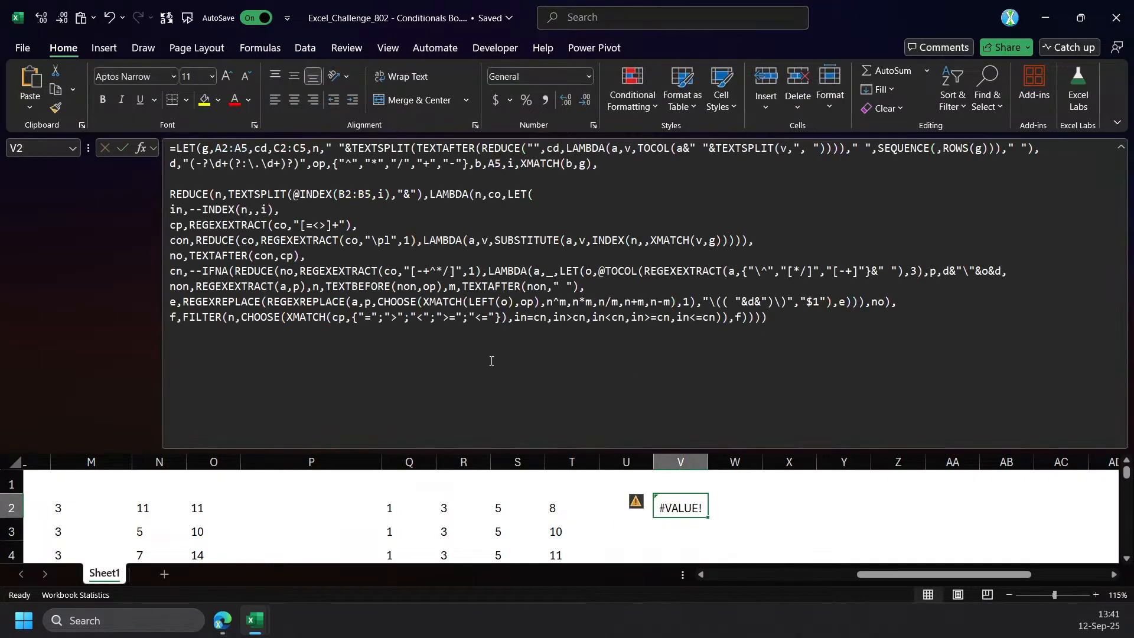
Change the b definition in Q2's formula to reference A3.
left_click(388, 509)
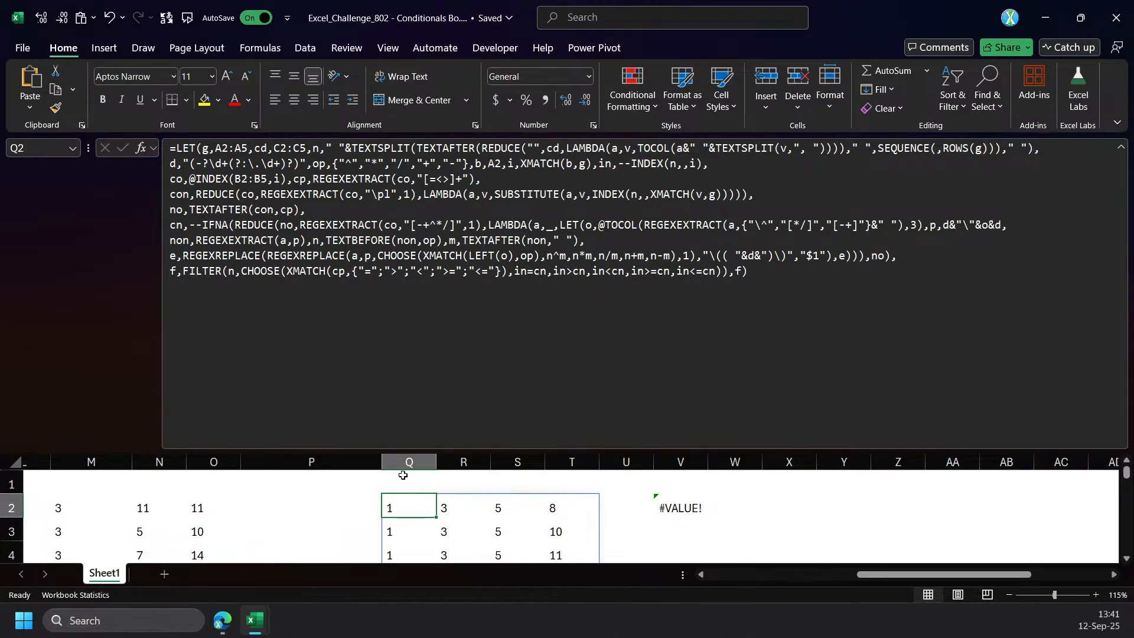
left_click_drag(906, 579, 808, 578)
double_click(494, 164)
left_click(66, 531)
key("ctrl+Return")
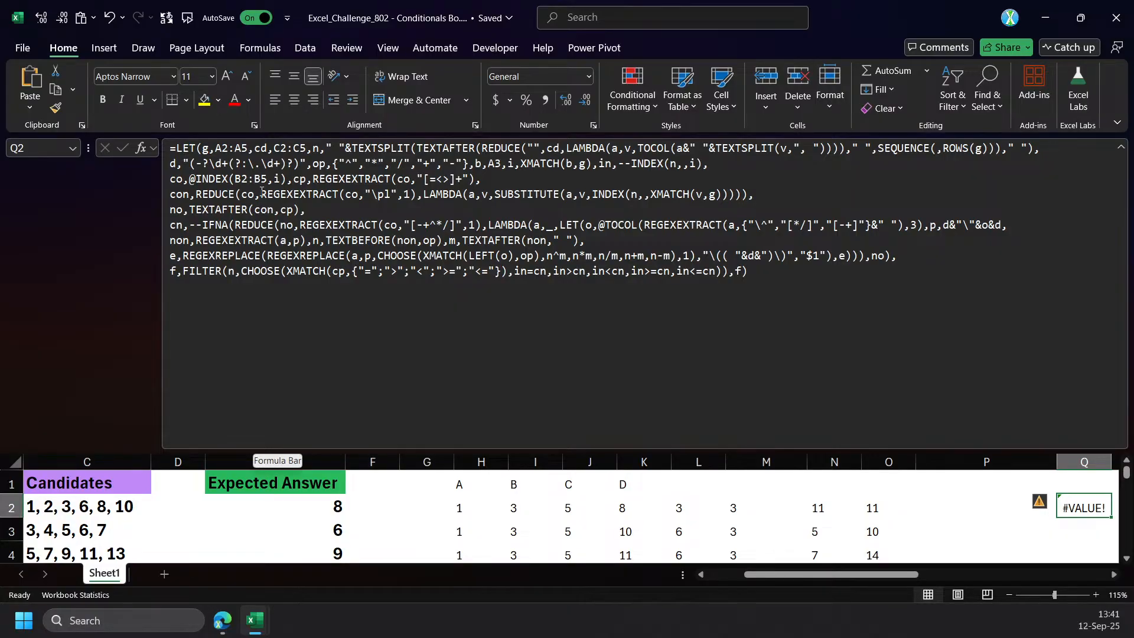
left_click(189, 184)
type("text")
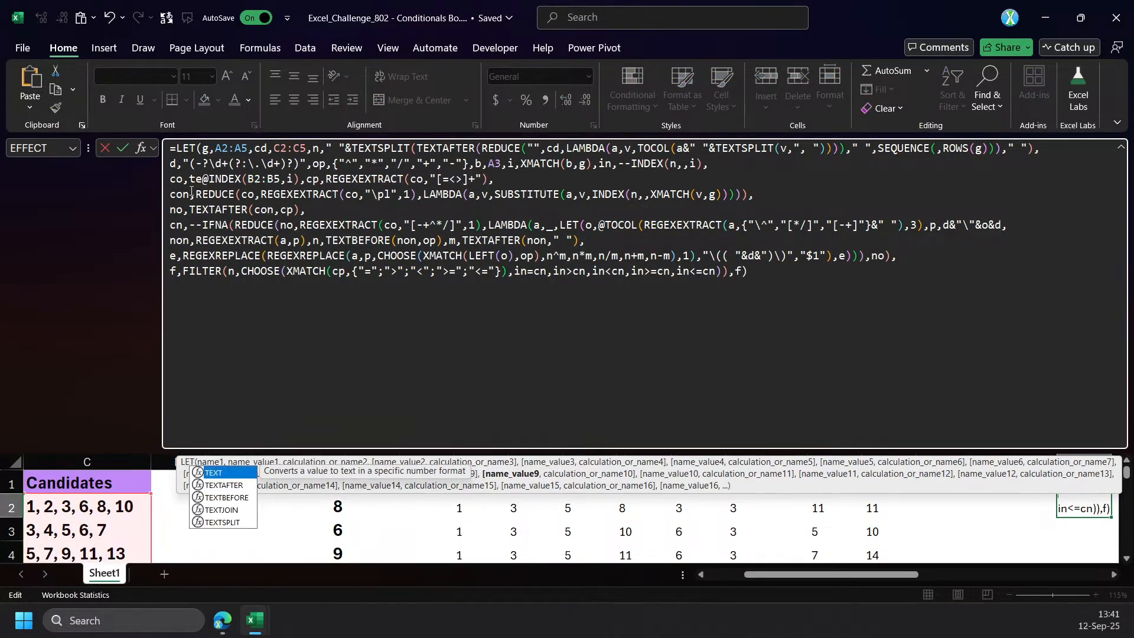
type("s")
key("Tab")
left_click(349, 178)
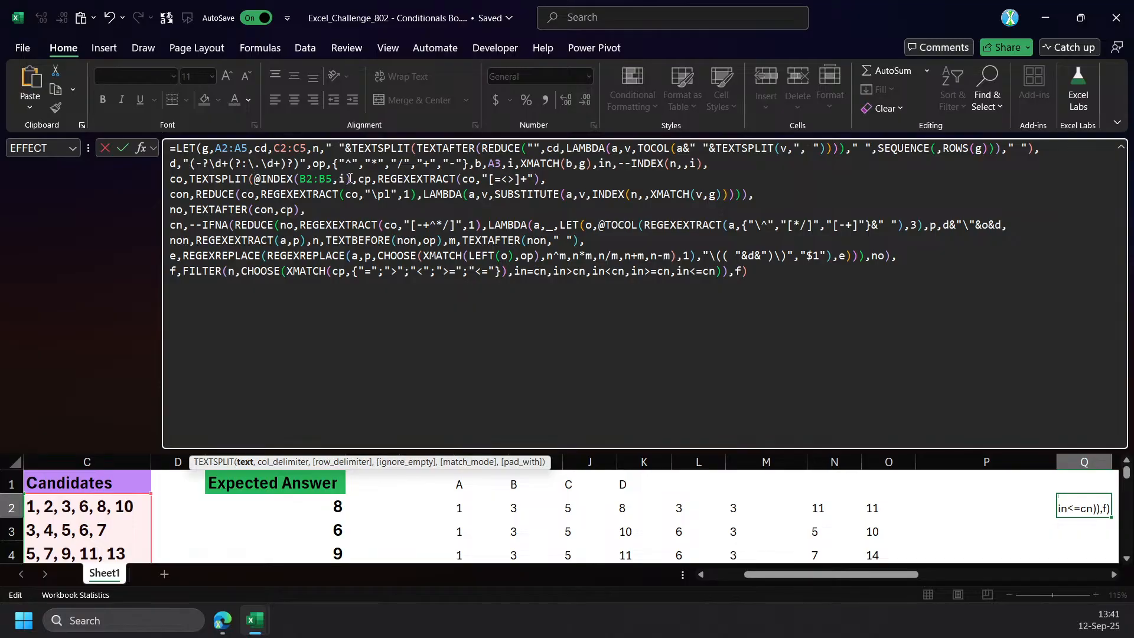
type(",\"")
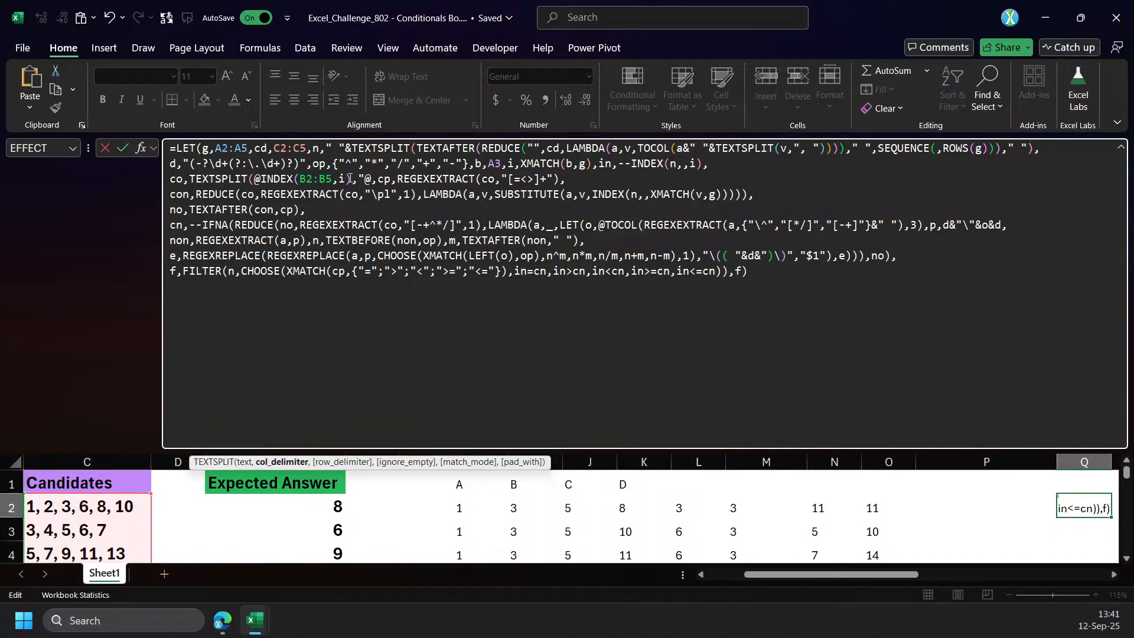
type("&\")")
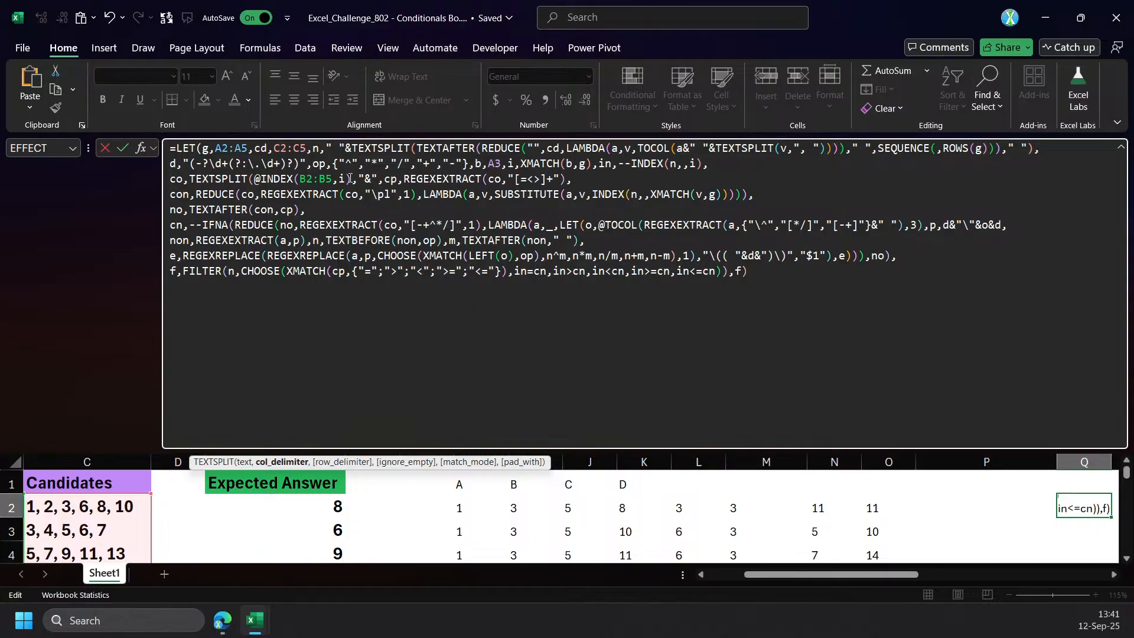
left_click(188, 179)
type("@")
key("ctrl+Return")
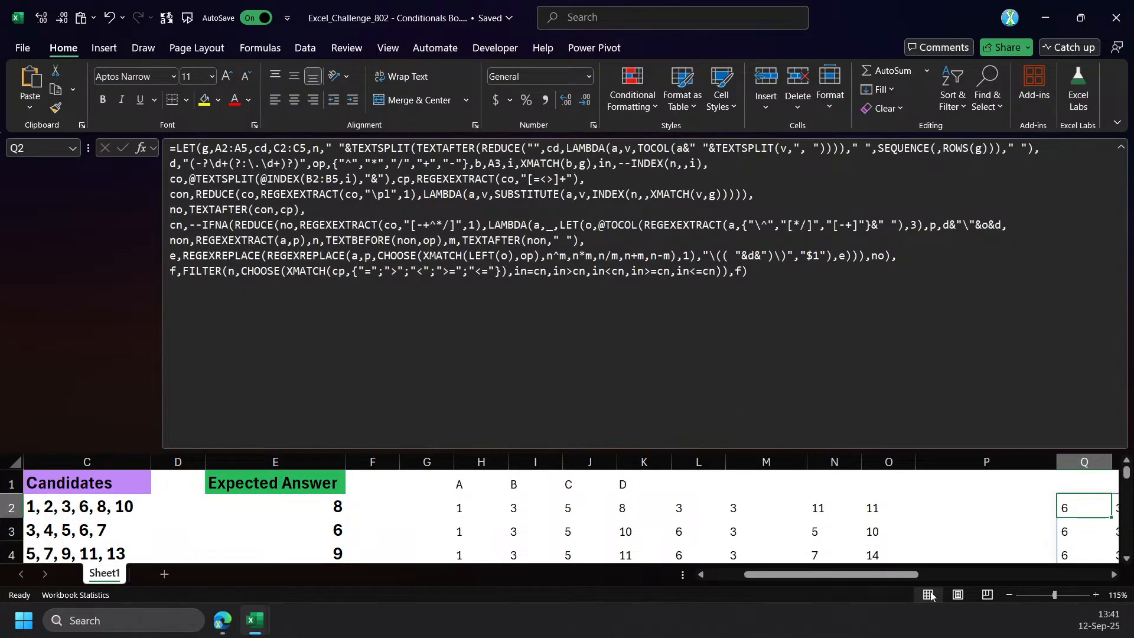
left_click_drag(916, 575, 945, 577)
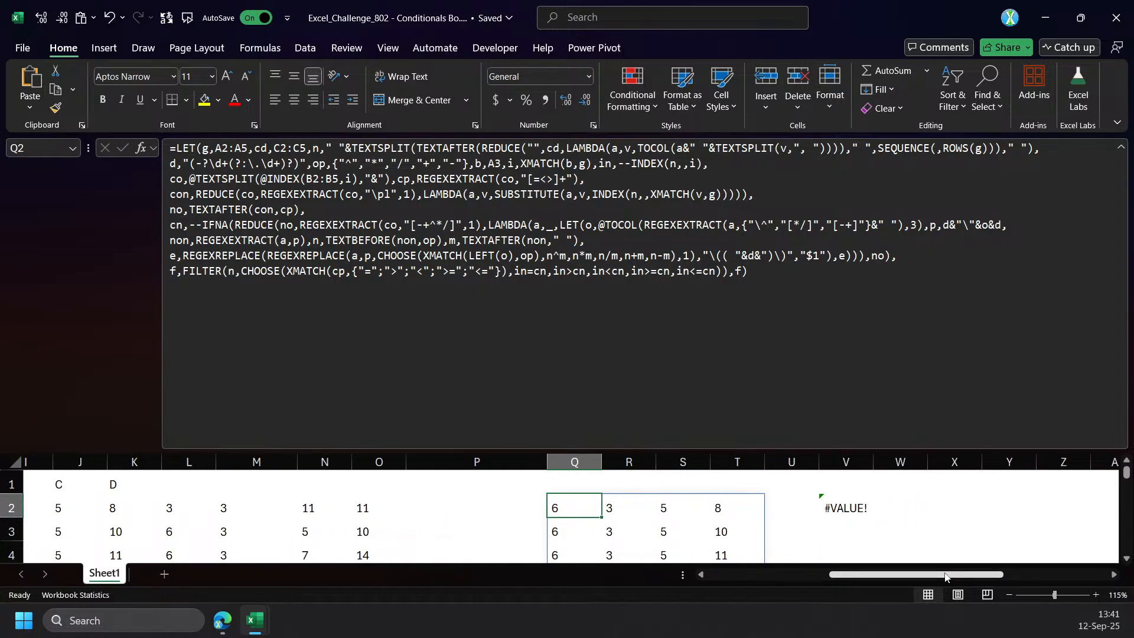
Insert line breaks after XMATCH(b,g), leaving two blank lines above the in definition, and enter the formula.
left_click(595, 164)
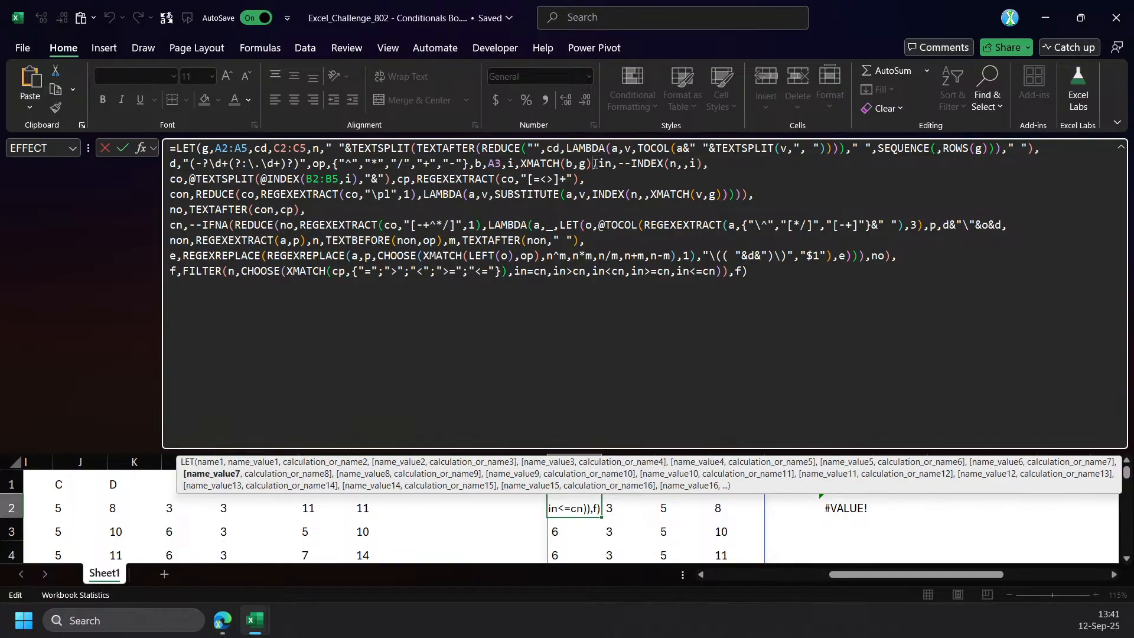
key("alt+Return")
key("alt+Return")
key("BackSpace")
key("BackSpace")
left_click(598, 167)
key("alt+Return")
key("alt+Return")
key("alt+Return")
key("ctrl+Return")
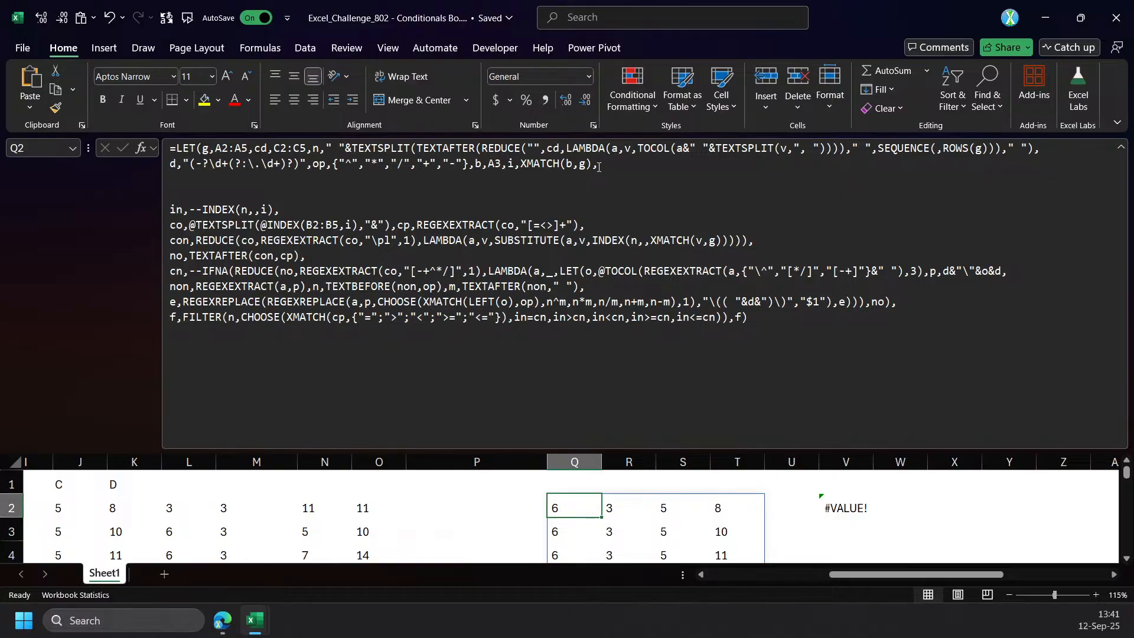
left_click(197, 185)
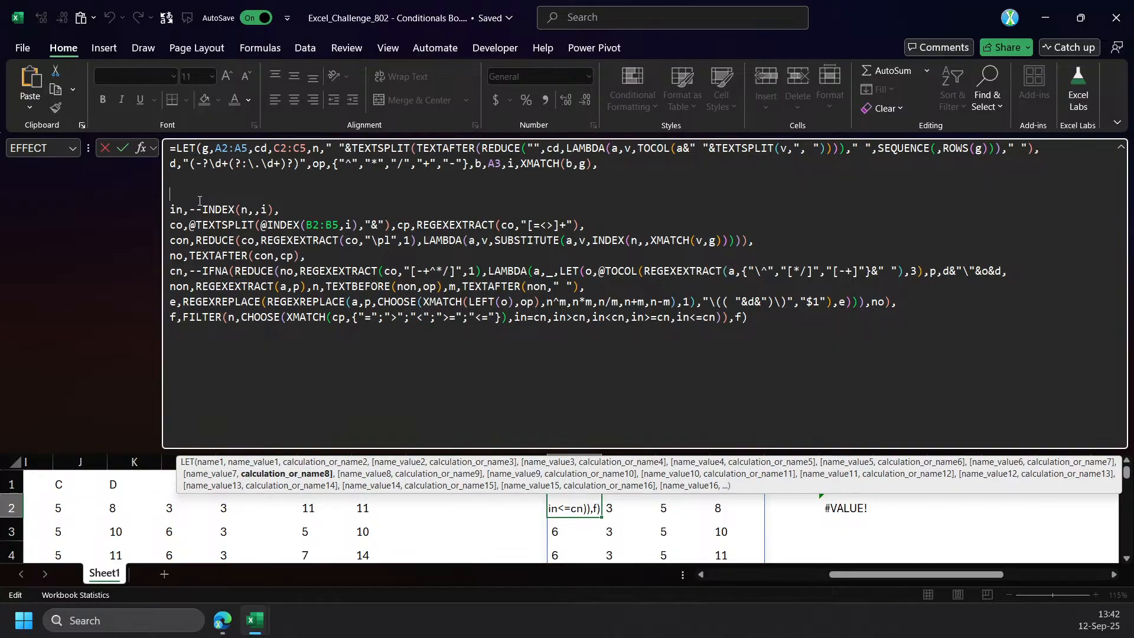
type("Rd")
key("BackSpace")
type("ed")
key("Tab")
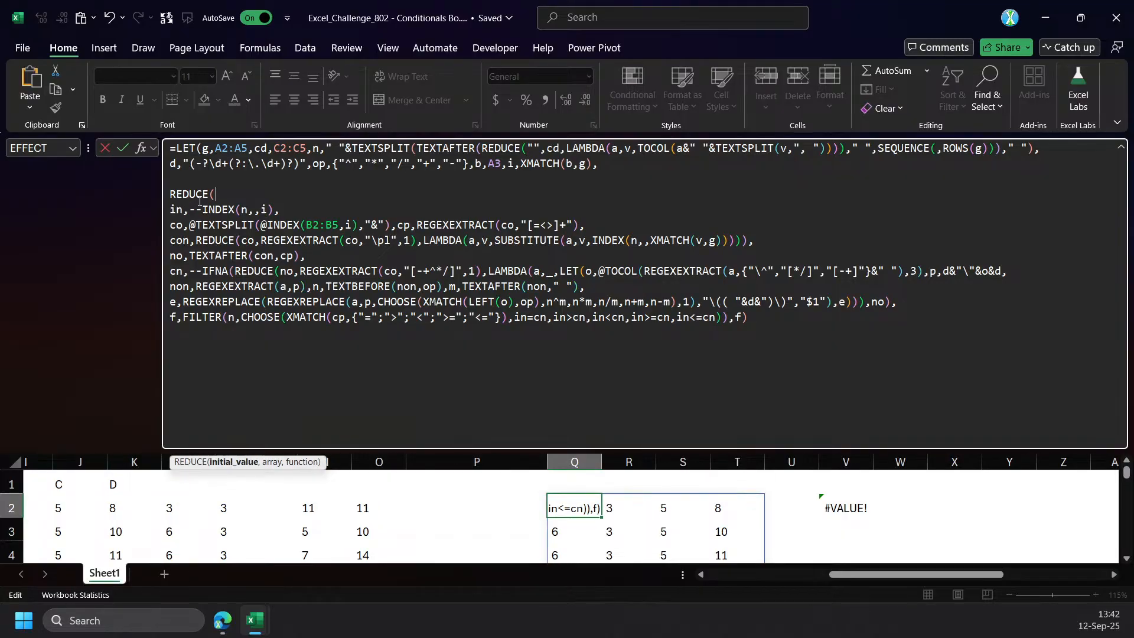
type("n,")
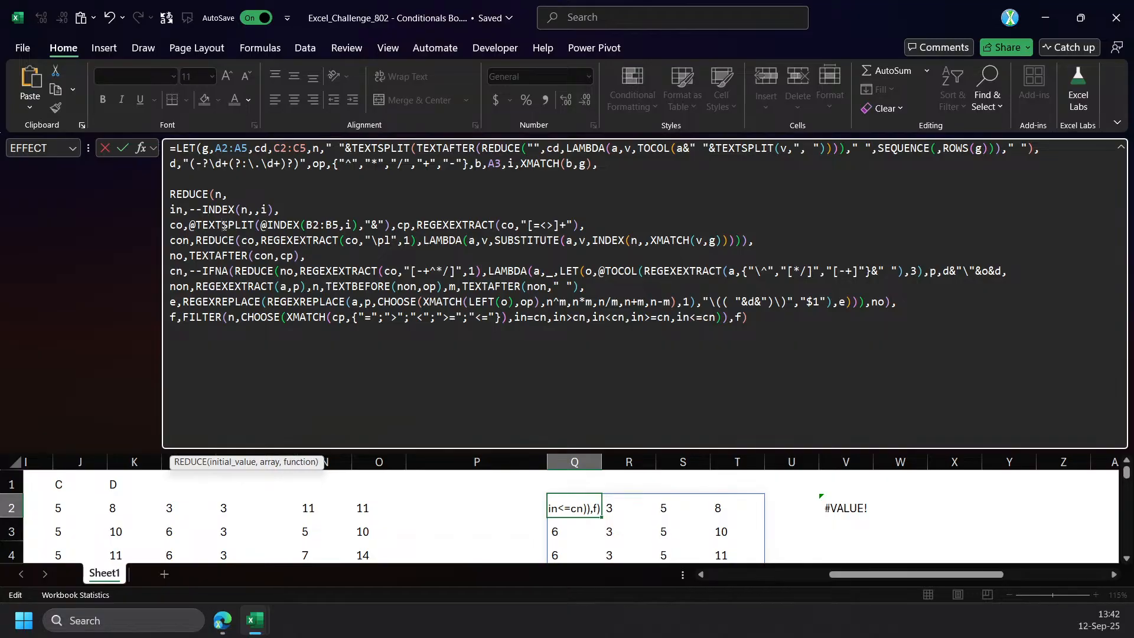
left_click(227, 461)
left_click(390, 225)
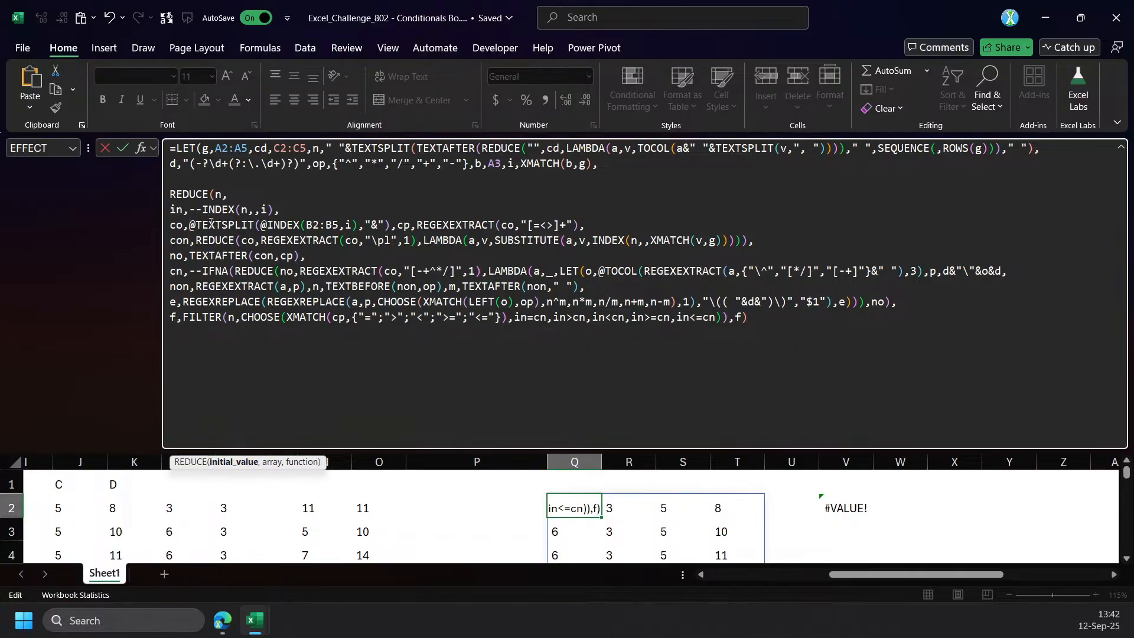
left_click_drag(390, 225, 189, 228)
key("ctrl+c")
left_click(325, 196)
key("ctrl+v")
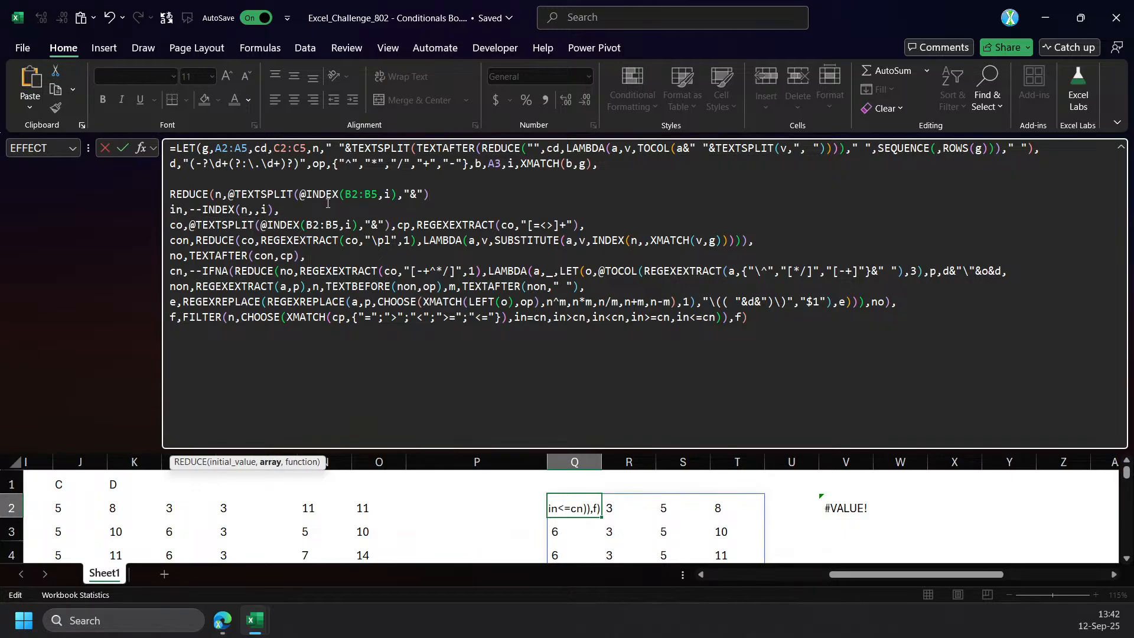
type(",la")
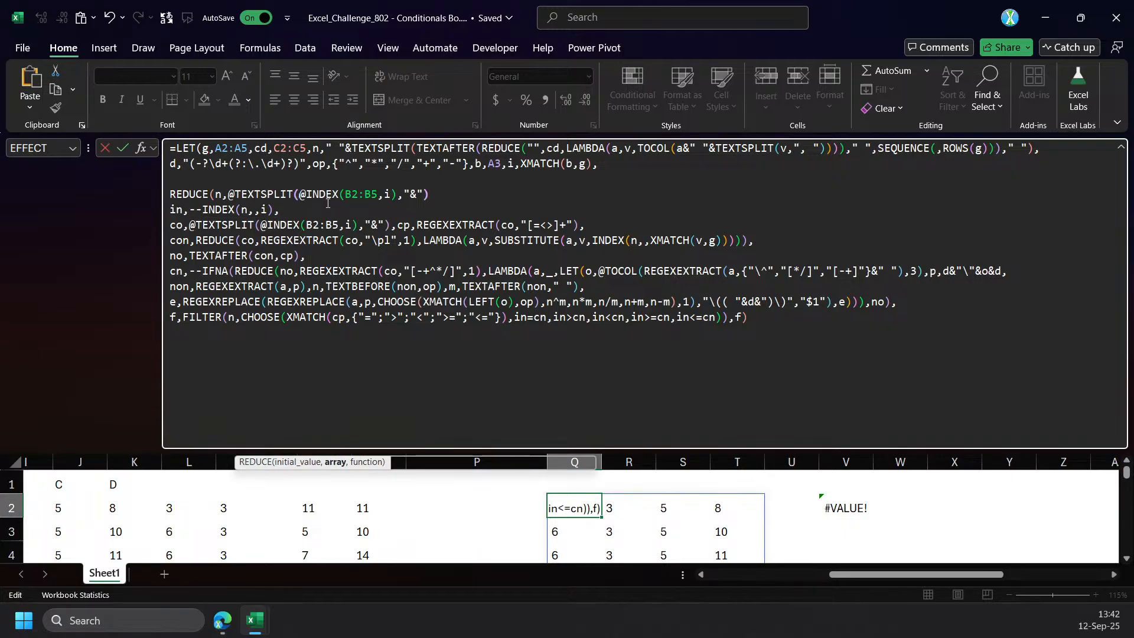
type("m")
key("Tab")
type("n")
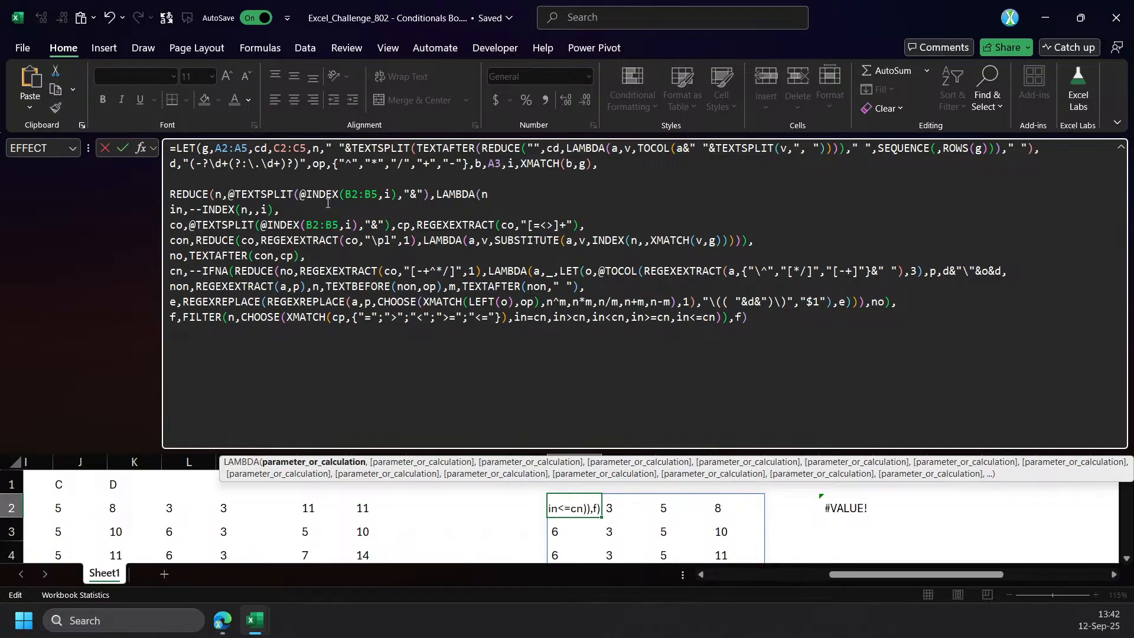
type(",co,")
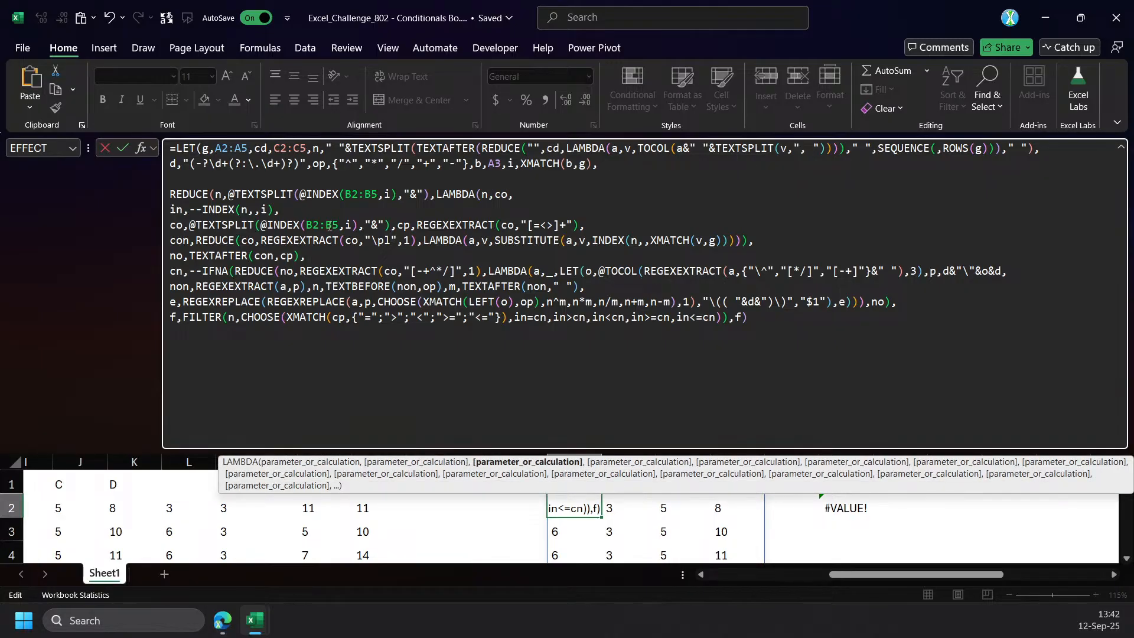
left_click_drag(391, 225, 170, 225)
key("BackSpace")
key("Delete")
Open a nested LET on a new line ahead of in, add the closing parentheses after the final f, and enter the formula.
left_click(526, 194)
key("alt+Return")
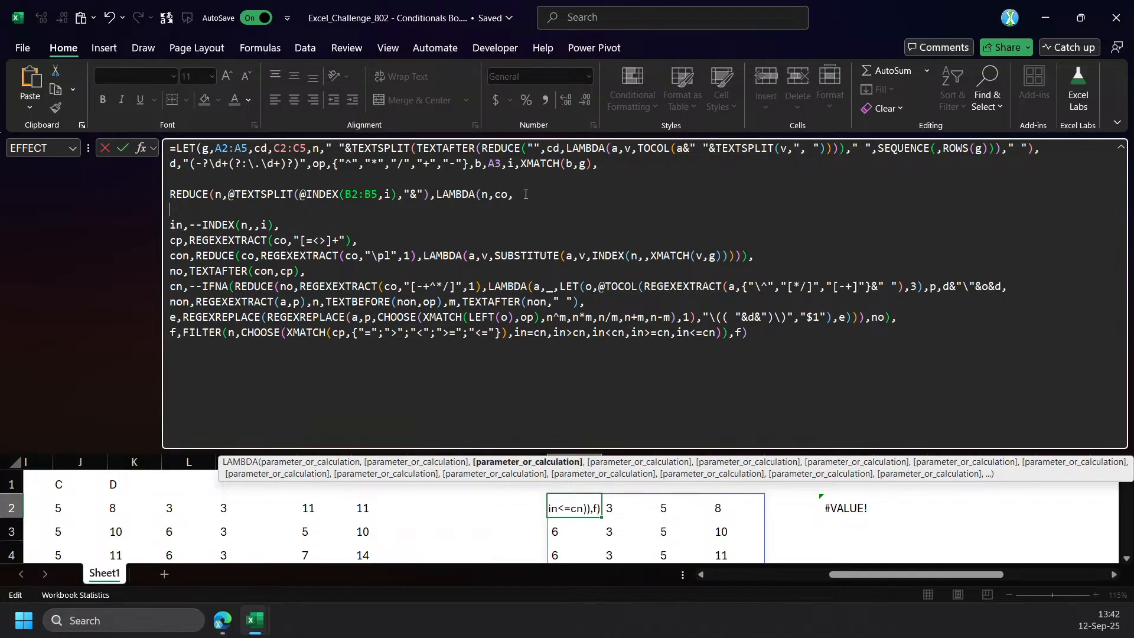
type("LET(")
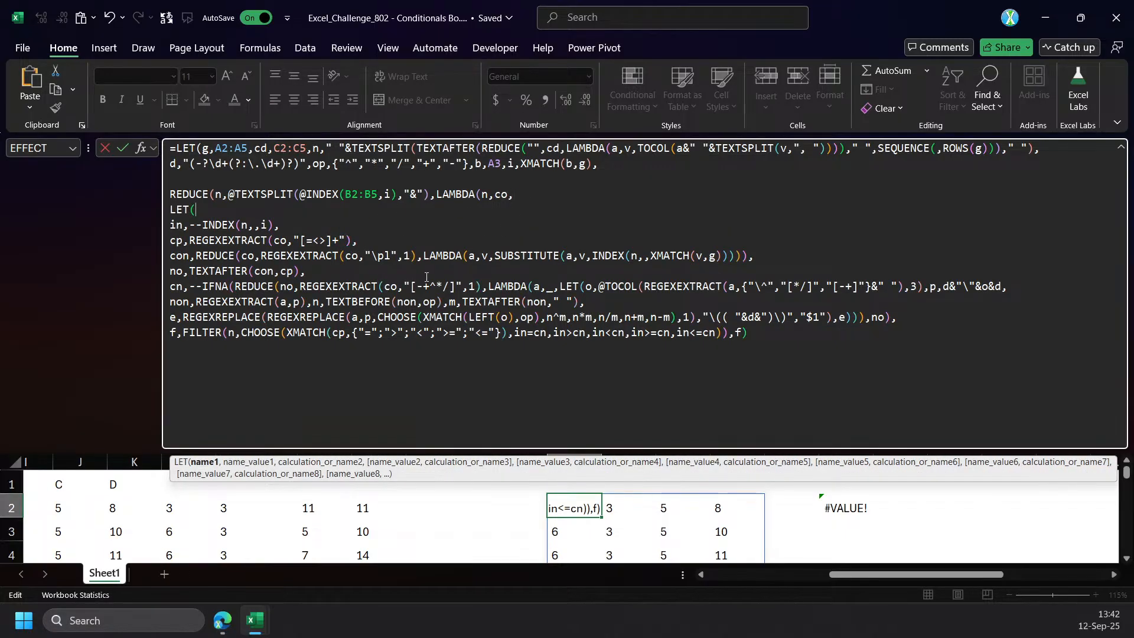
left_click(793, 340)
type("))")
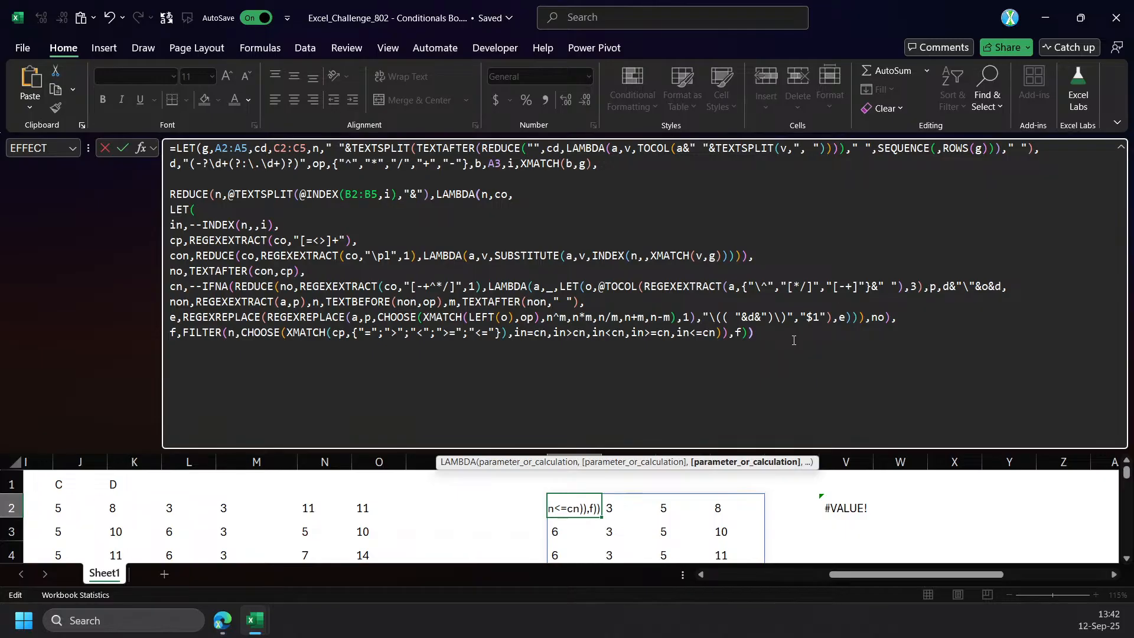
type(")")
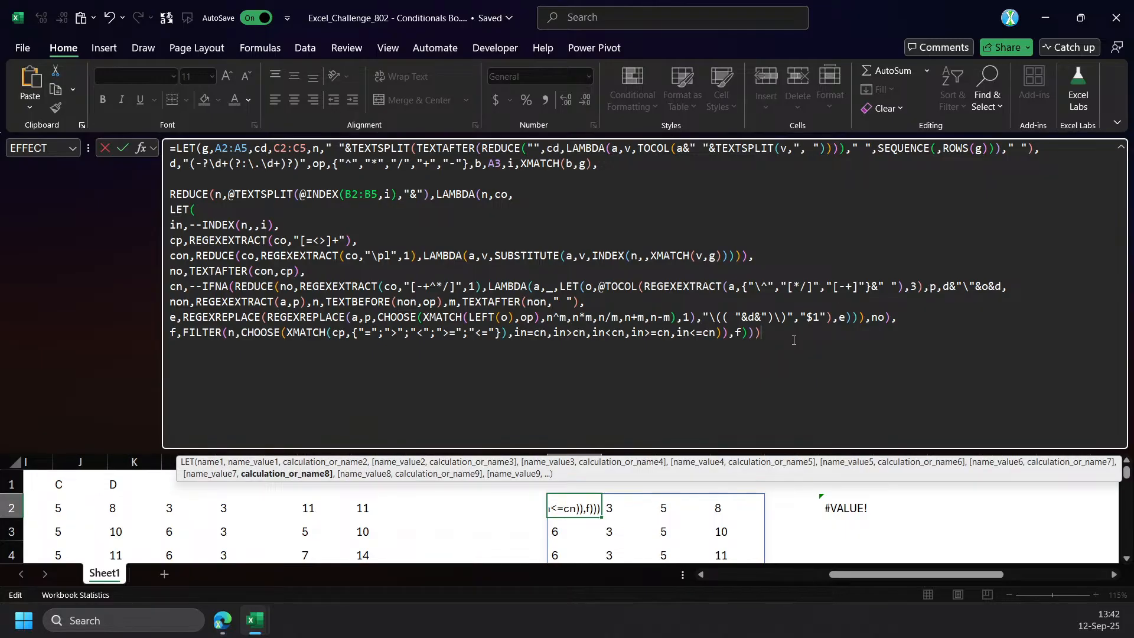
key("ctrl+Return")
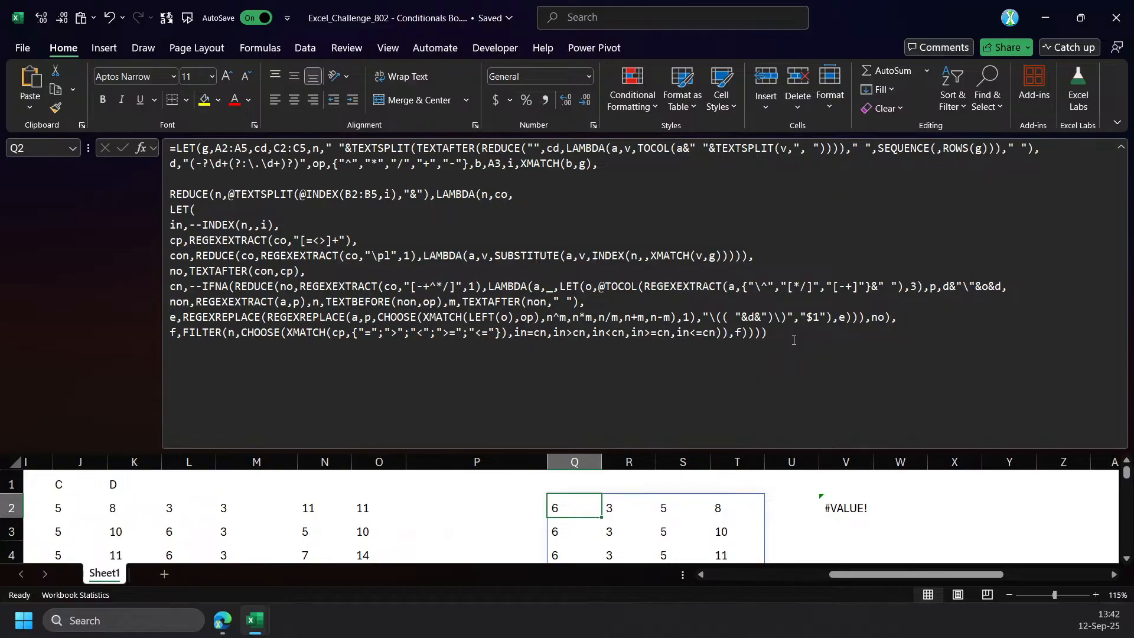
Remove the @ in front of TEXTSPLIT in the REDUCE's array argument and enter Q2's formula.
left_click(307, 195)
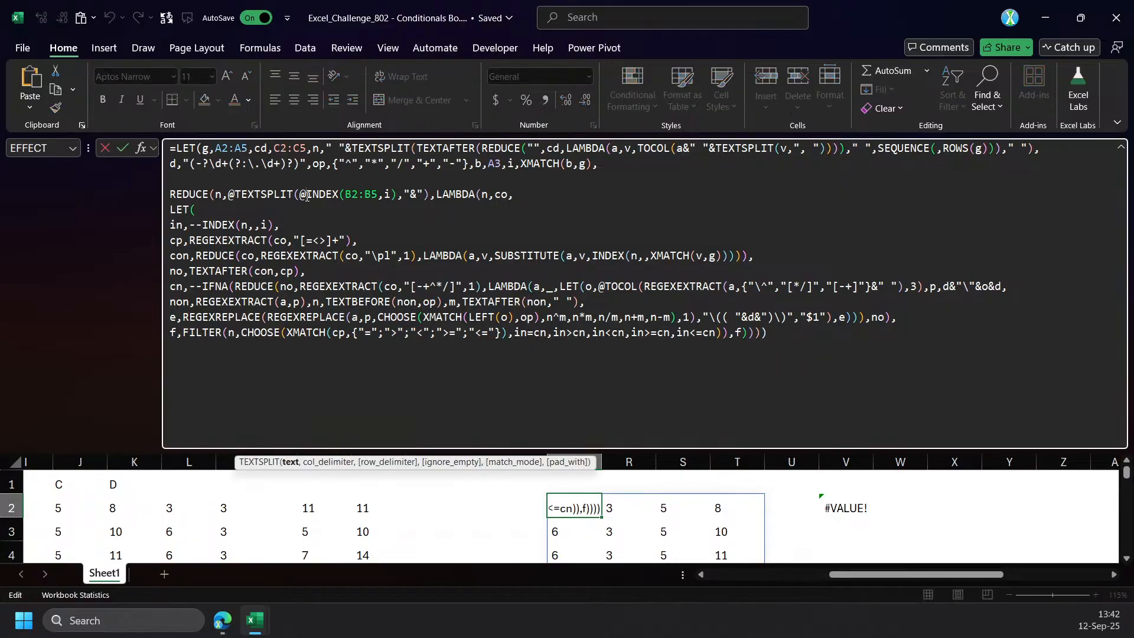
left_click(237, 195)
key("BackSpace")
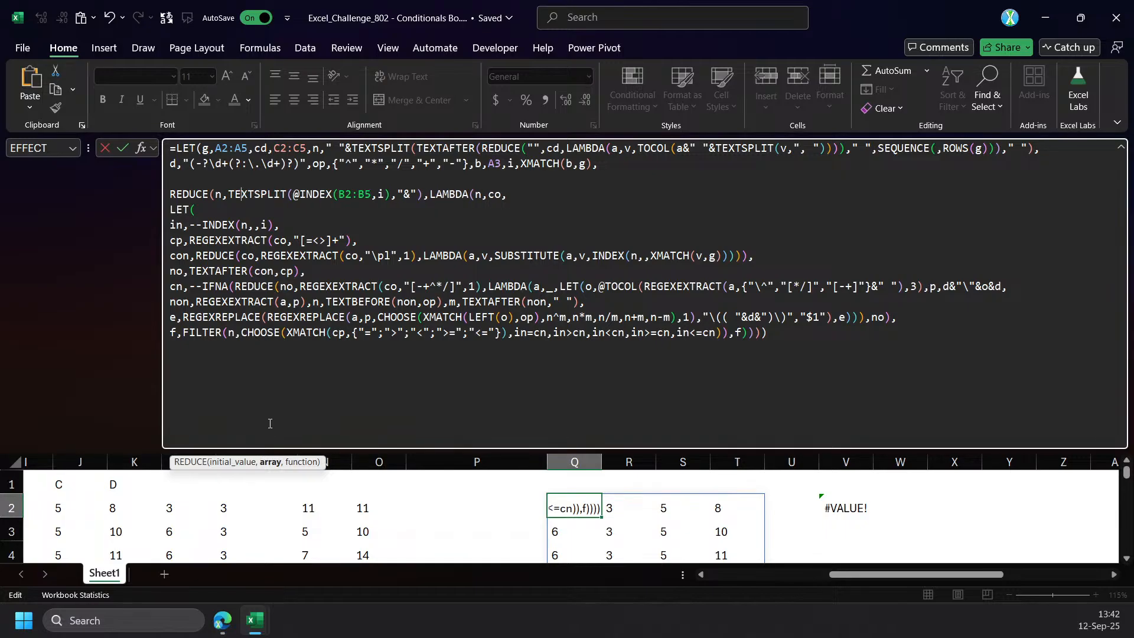
left_click(270, 462)
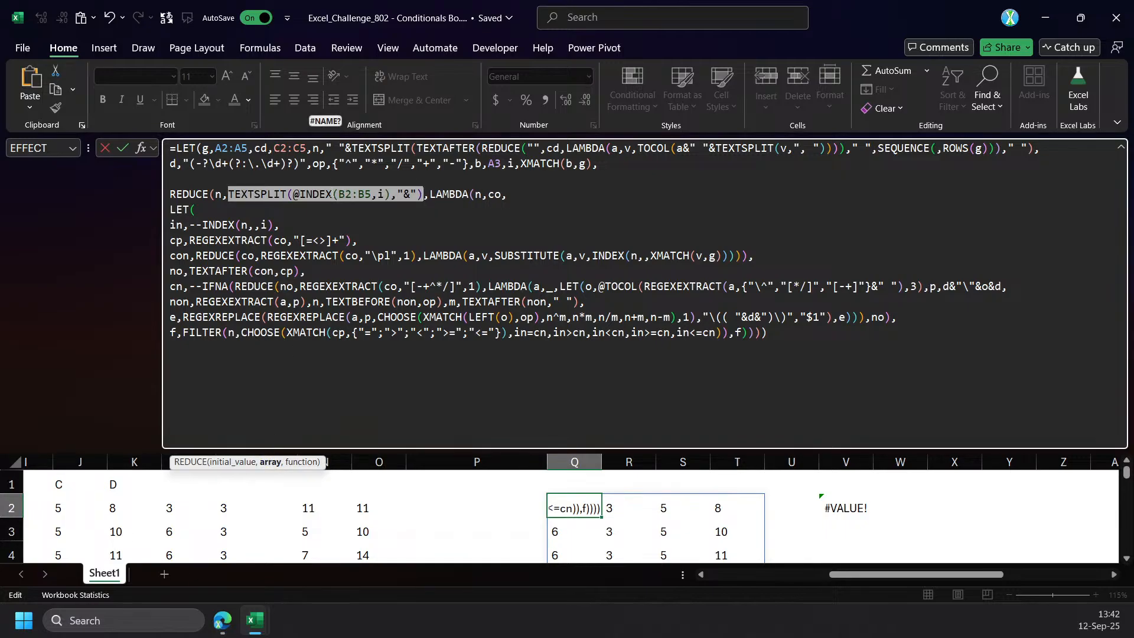
key("ctrl+Return")
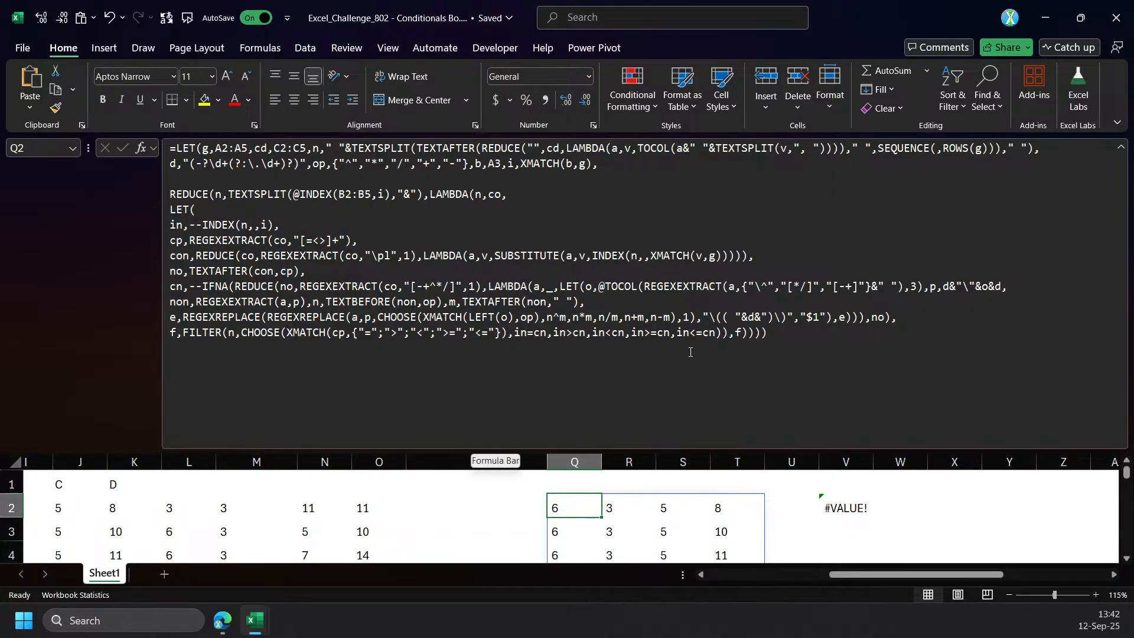
mouse_move(904, 575)
left_mouse_down()
mouse_move(882, 575)
mouse_move(902, 575)
left_mouse_up()
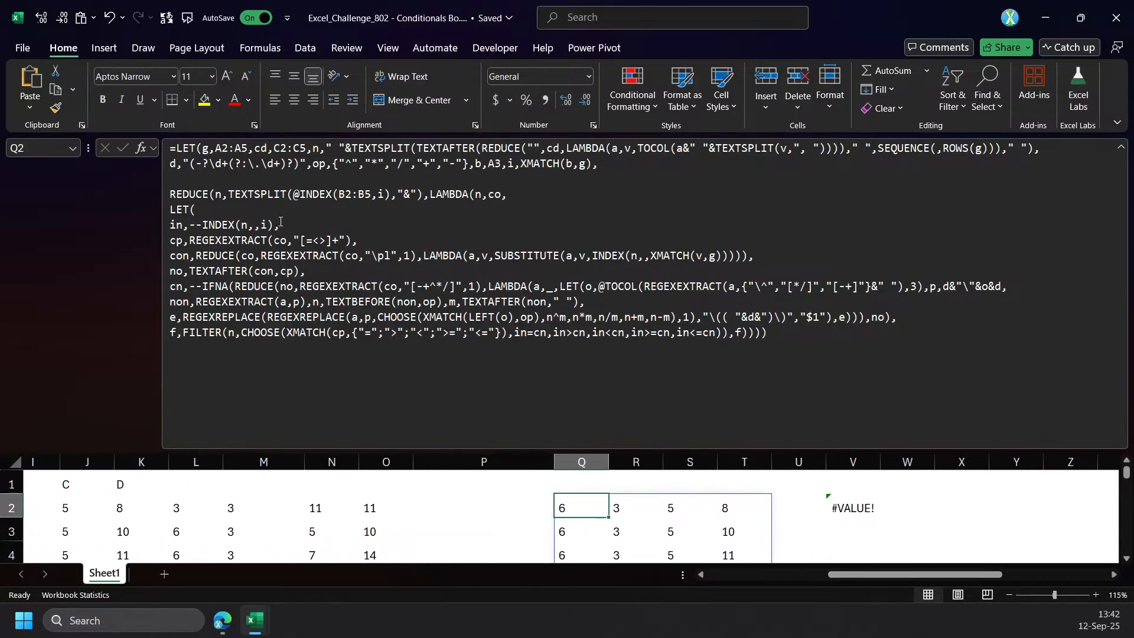
left_click(417, 194)
scroll(831, 574, "down", 3)
scroll(736, 539, "up", 3)
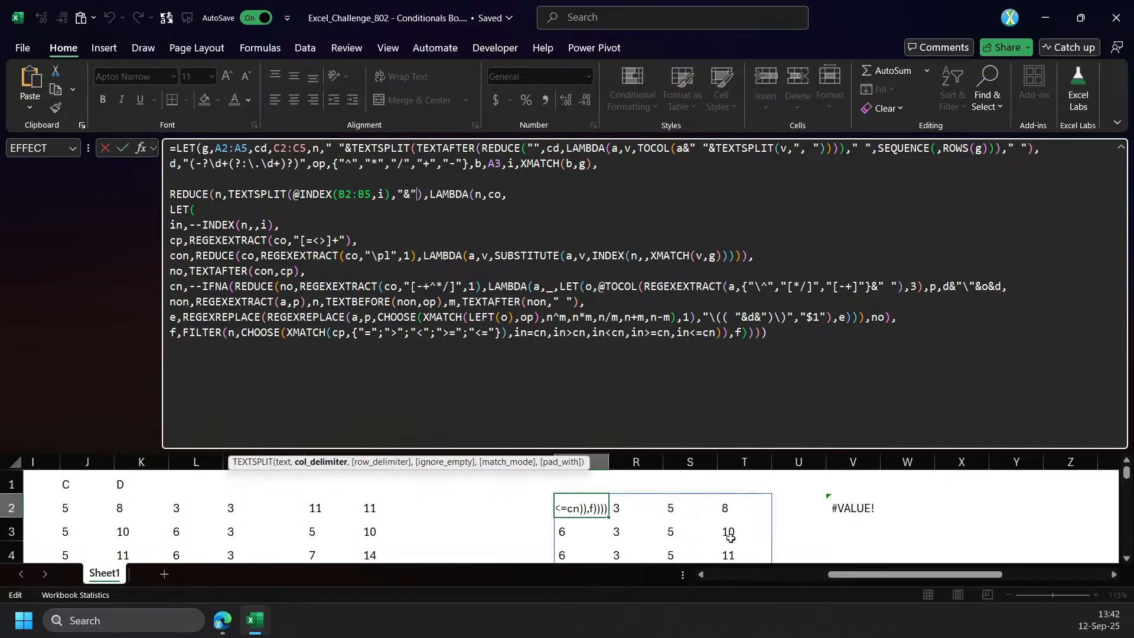
key("ctrl+Return")
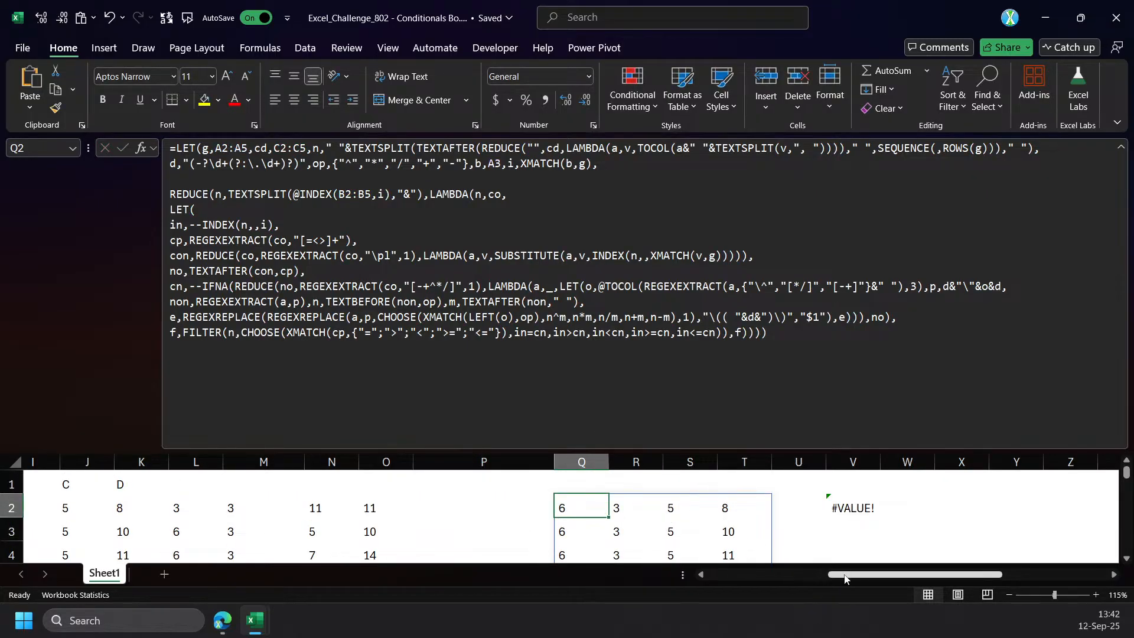
Remove the line breaks after the nested LET's opening parenthesis and after the in definition, and enter Q2's formula.
left_click(296, 211)
key("Delete")
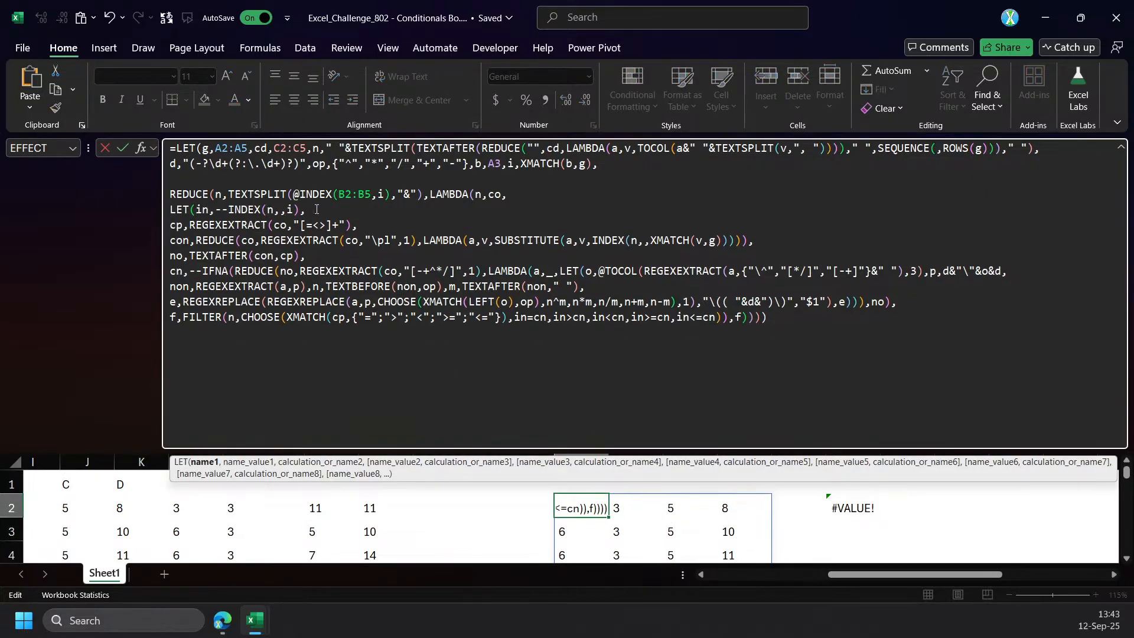
left_click(381, 215)
key("Delete")
key("ctrl+Return")
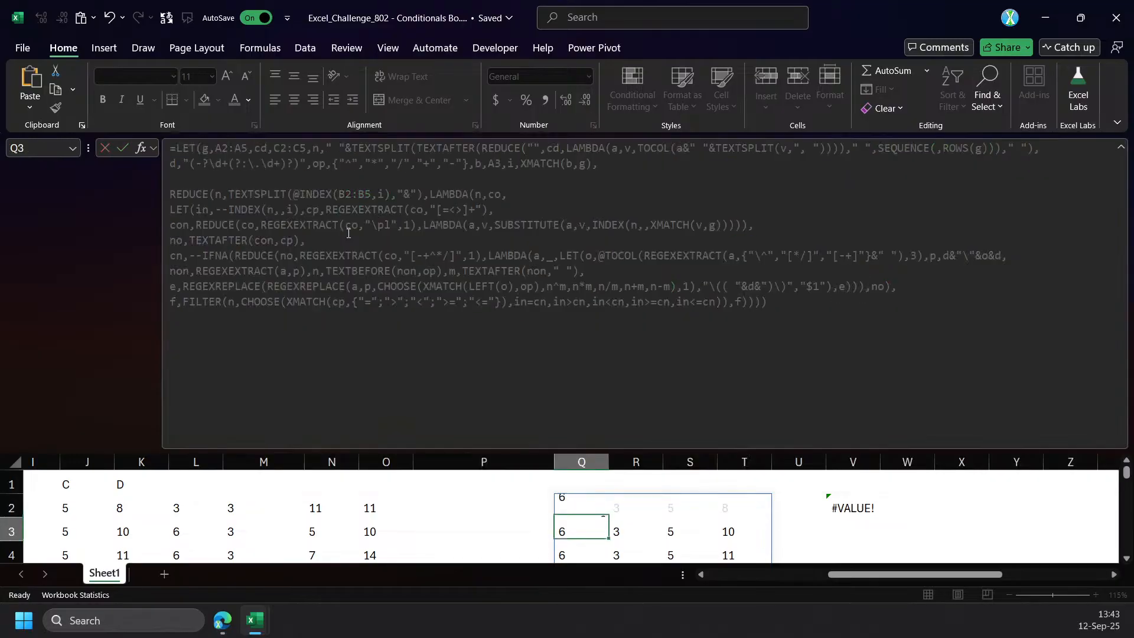
Examine the groups, conditions and candidates in A2:C5 against Q2's formula, starting from groups A and B.
left_click_drag(848, 578, 724, 574)
left_click(390, 302)
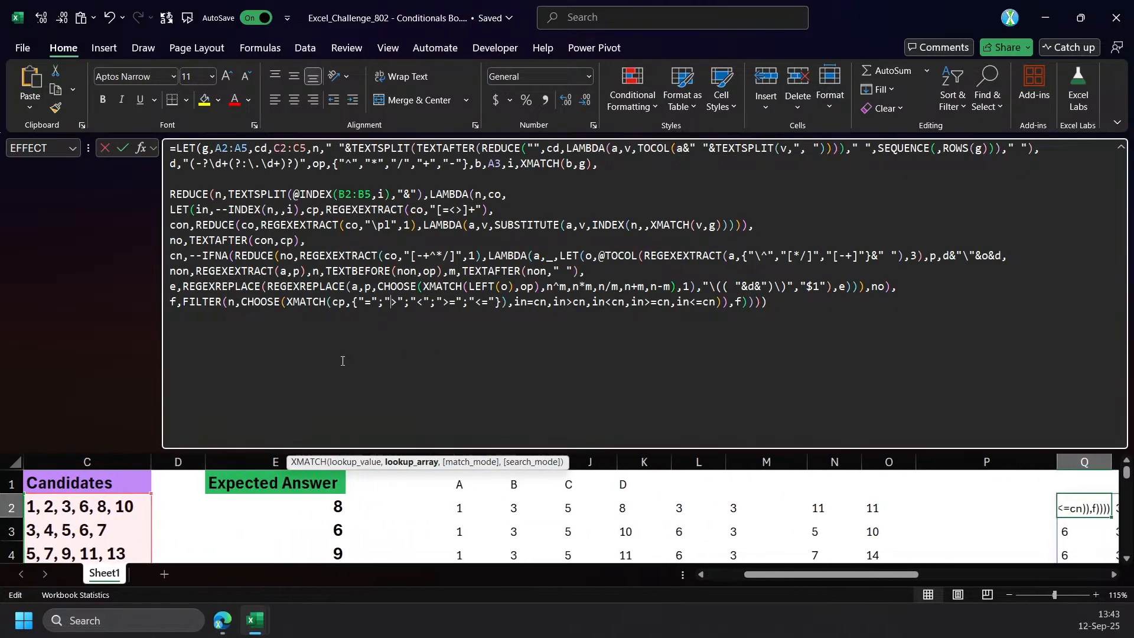
left_click_drag(818, 576, 782, 566)
scroll(83, 535, "down", 1)
scroll(83, 535, "up", 1)
left_click_drag(299, 451, 298, 311)
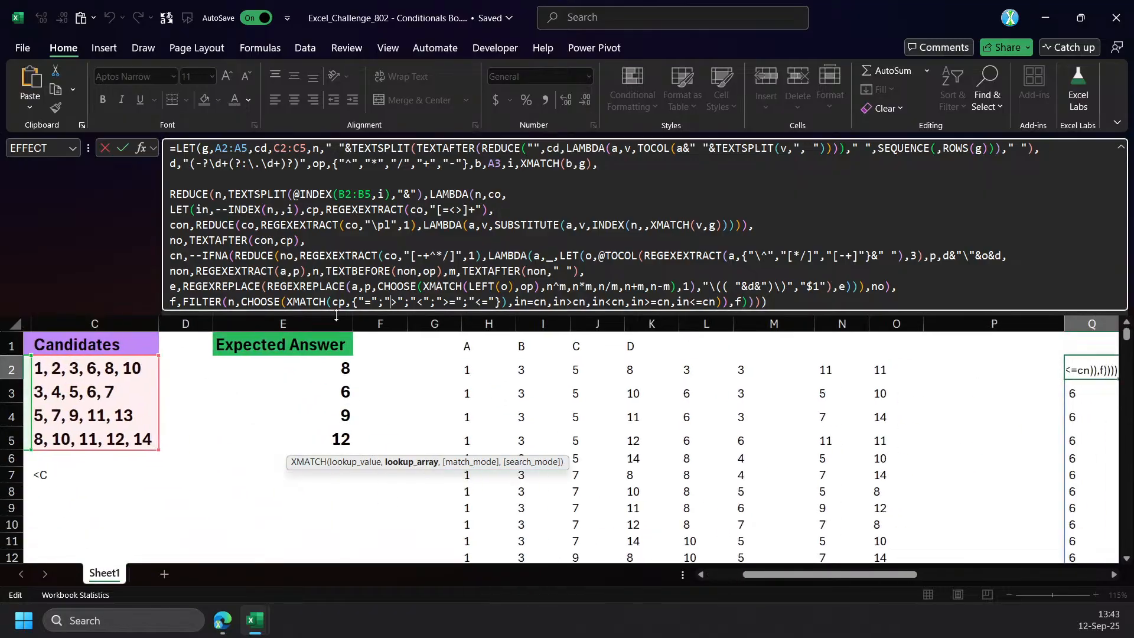
left_click_drag(766, 574, 726, 574)
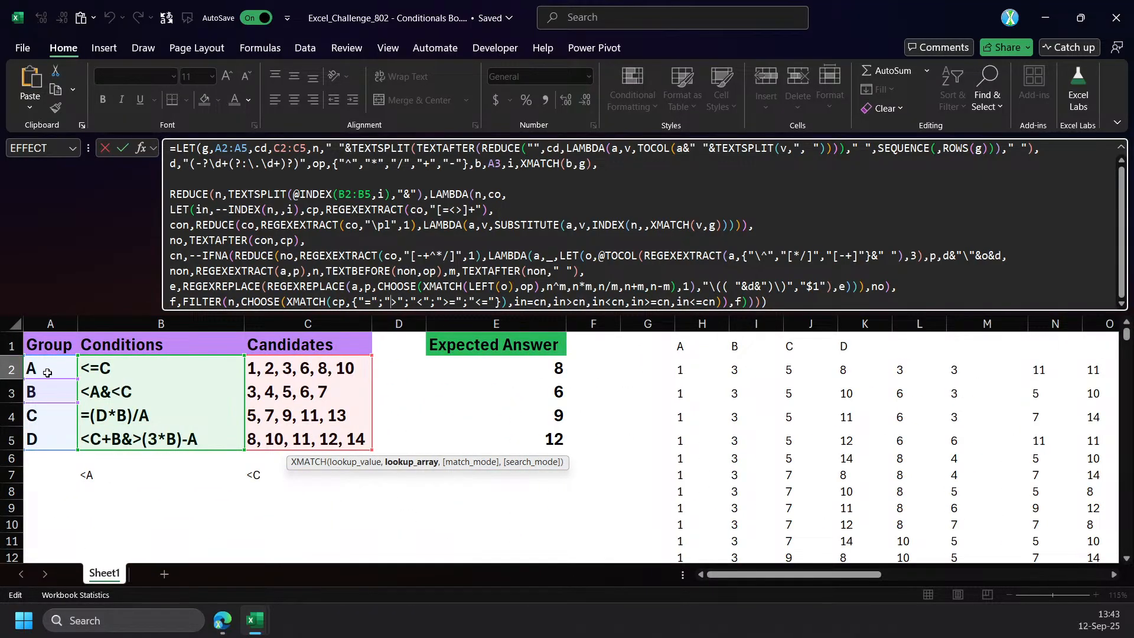
left_click_drag(46, 380, 53, 404)
Insert three line breaks ahead of the b definition in Q2's formula and enter it.
left_click(477, 163)
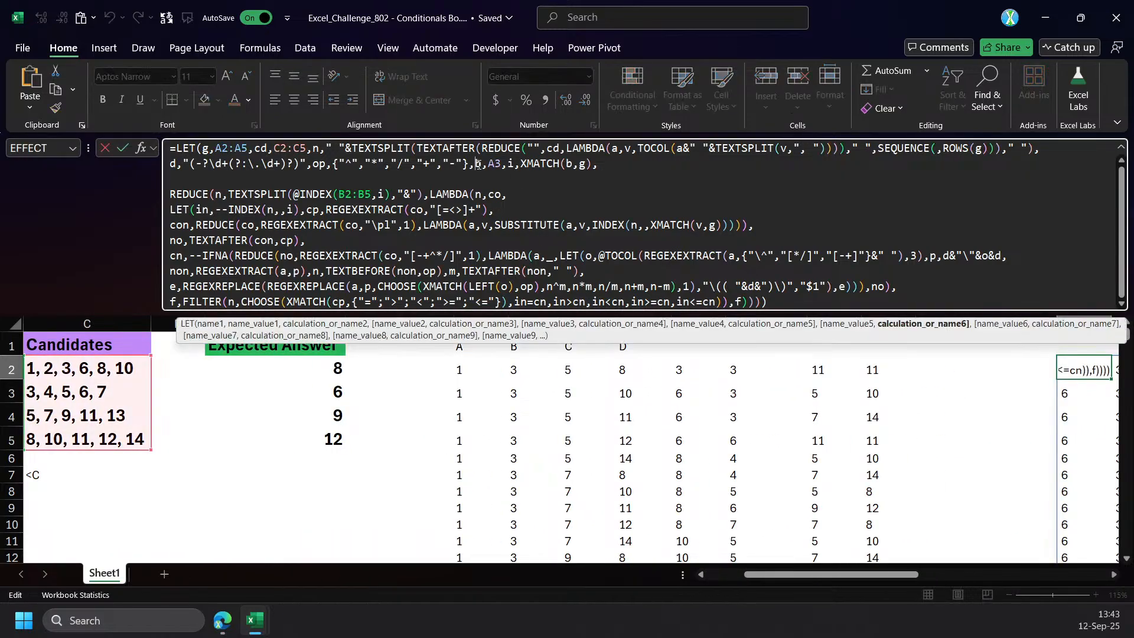
key("alt+Return")
key("alt+Return")
key("alt+Return")
key("ctrl+Return")
left_click_drag(828, 577, 871, 577)
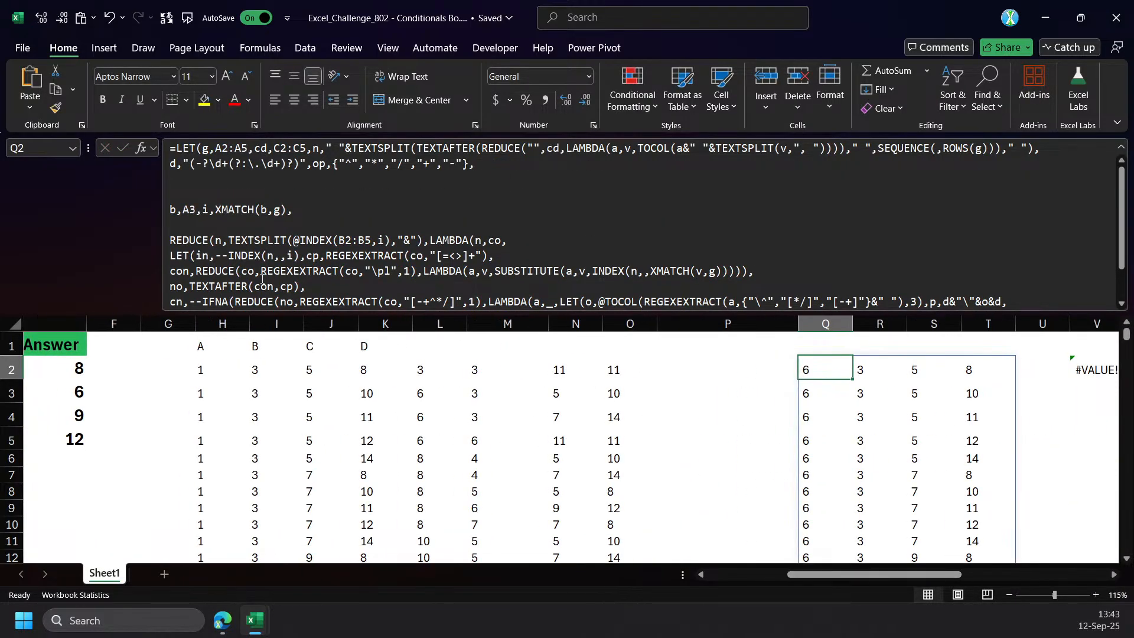
Start an outer REDUCE below the op definition with n as initial value, g as array and a LAMBDA with parameters n and b.
left_click(203, 185)
type("Red")
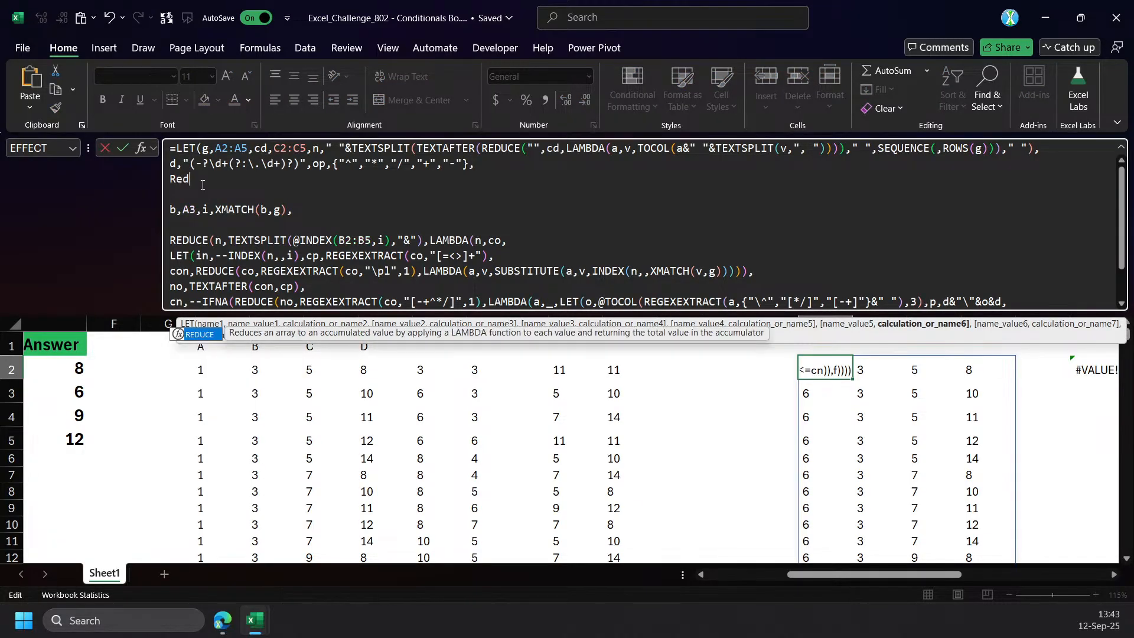
key("Tab")
type("n,")
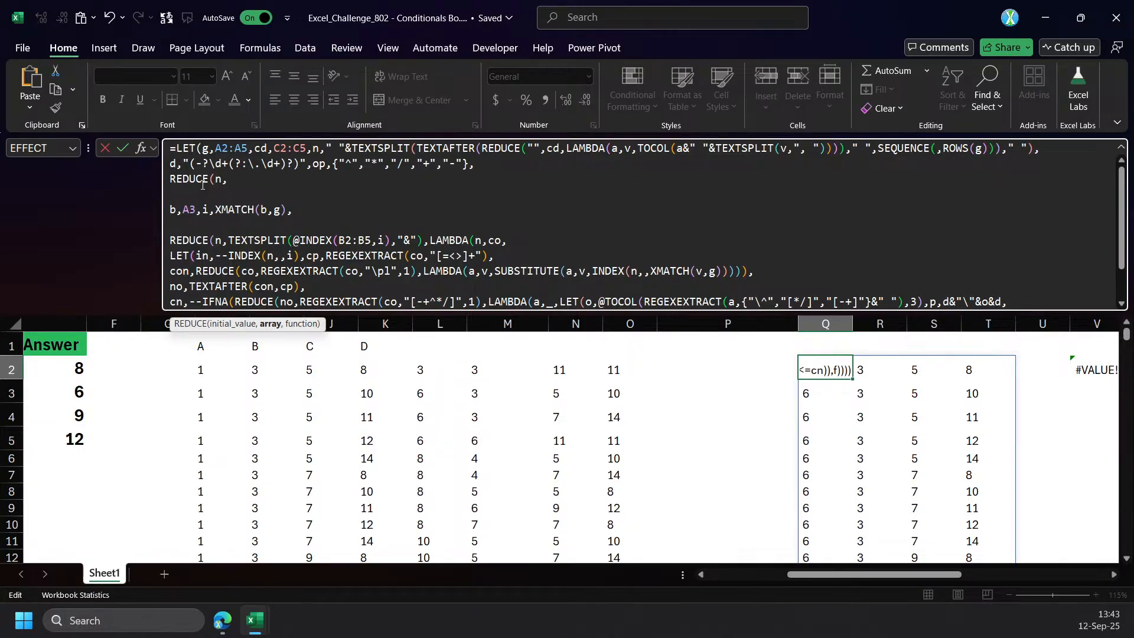
scroll(851, 574, "left", 3)
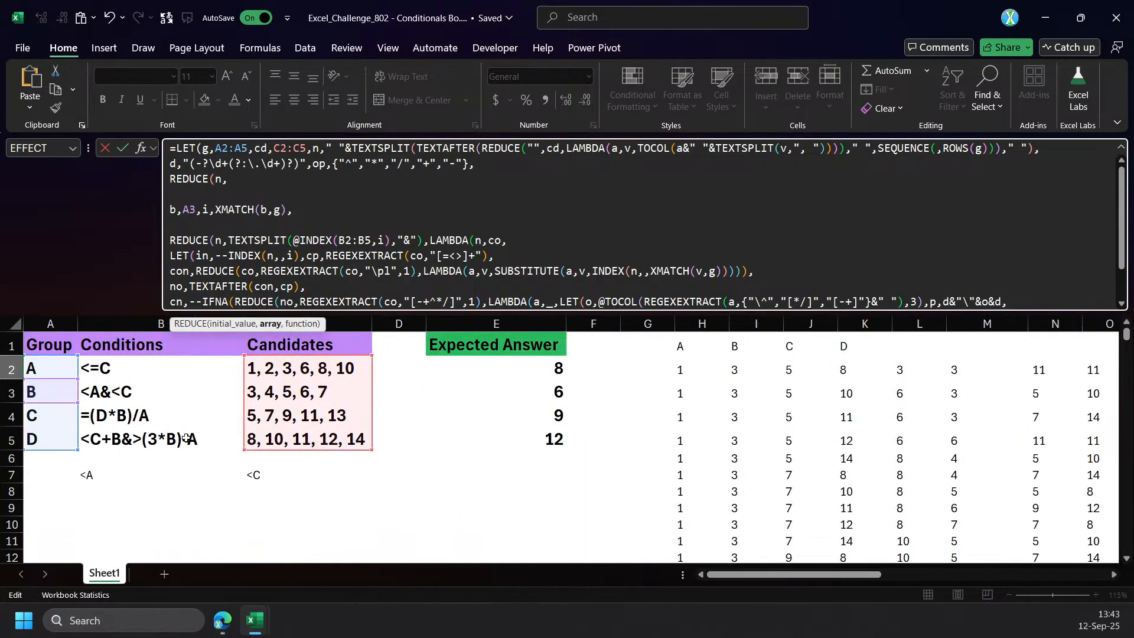
type("g,LAMBDA(n,")
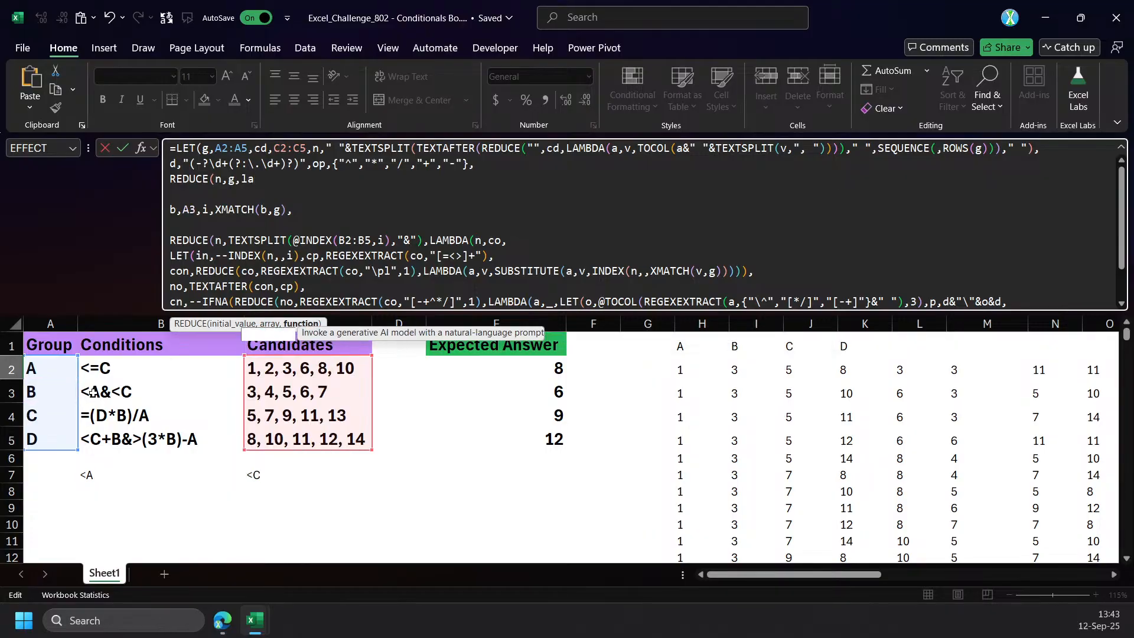
type("b")
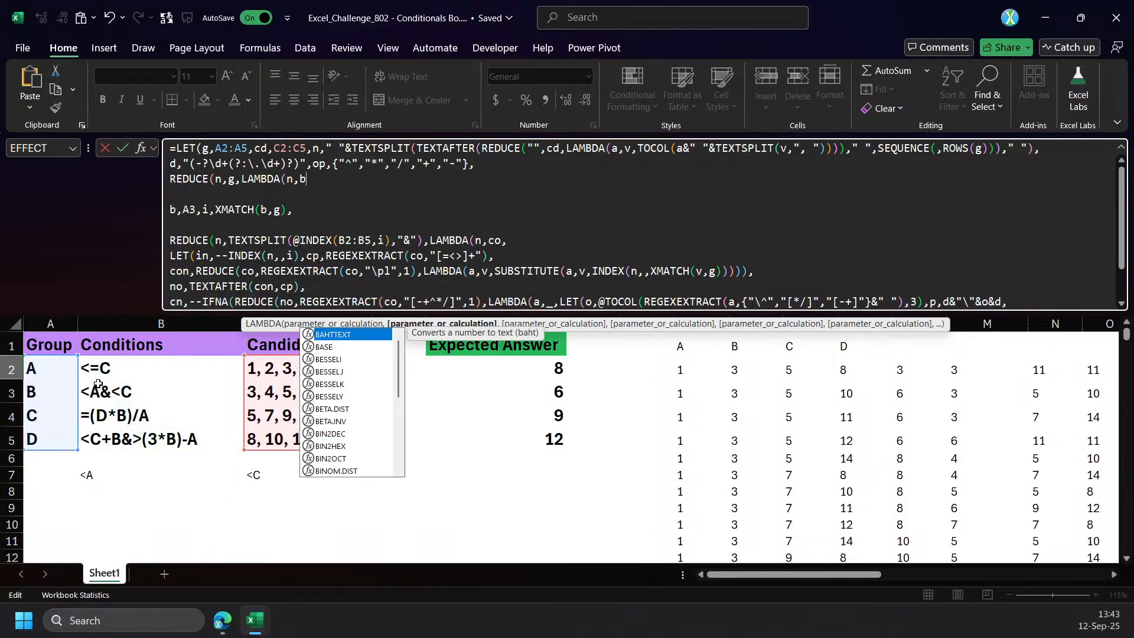
Open a LET inside the outer LAMBDA, delete the b,A3 definition, and join i,XMATCH(b,g) directly to the new LET.
left_click_drag(197, 210, 169, 210)
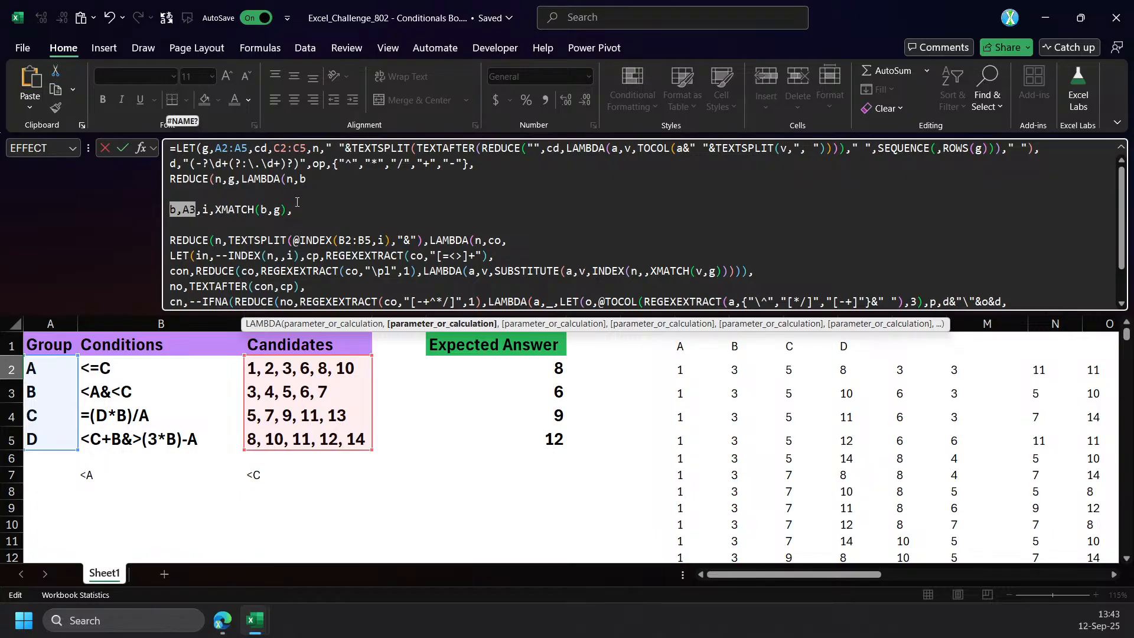
left_click(310, 181)
type(",LET(")
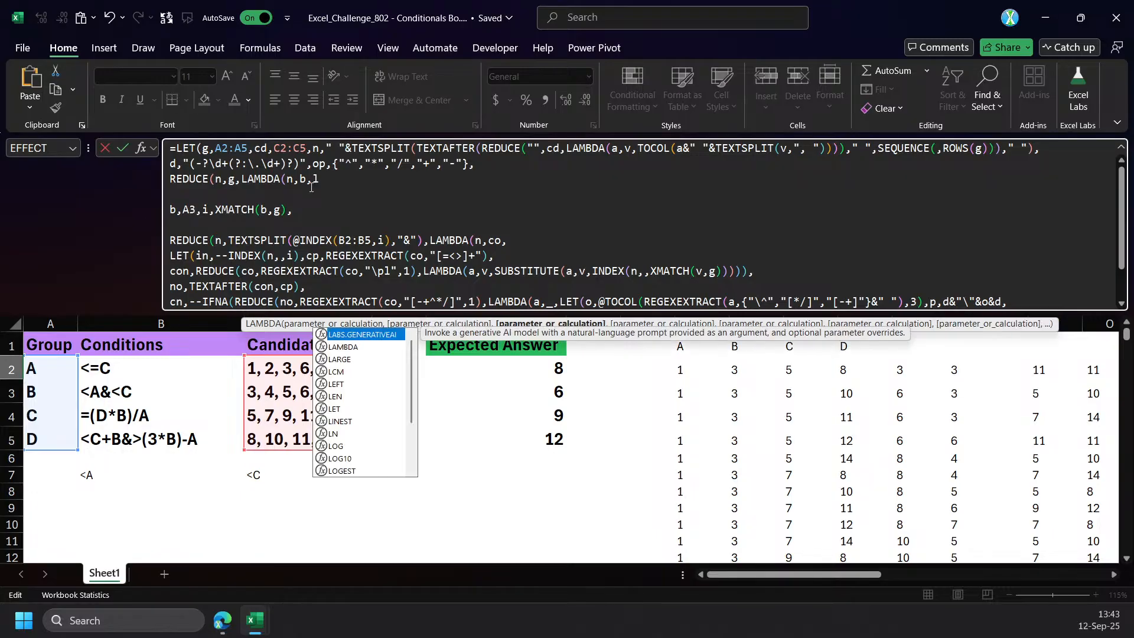
left_click_drag(202, 210, 144, 207)
key("BackSpace")
key("BackSpace")
Remove the blank line above the inner REDUCE, add three closing parentheses at the formula's end, and enter it in Q2.
key("BackSpace")
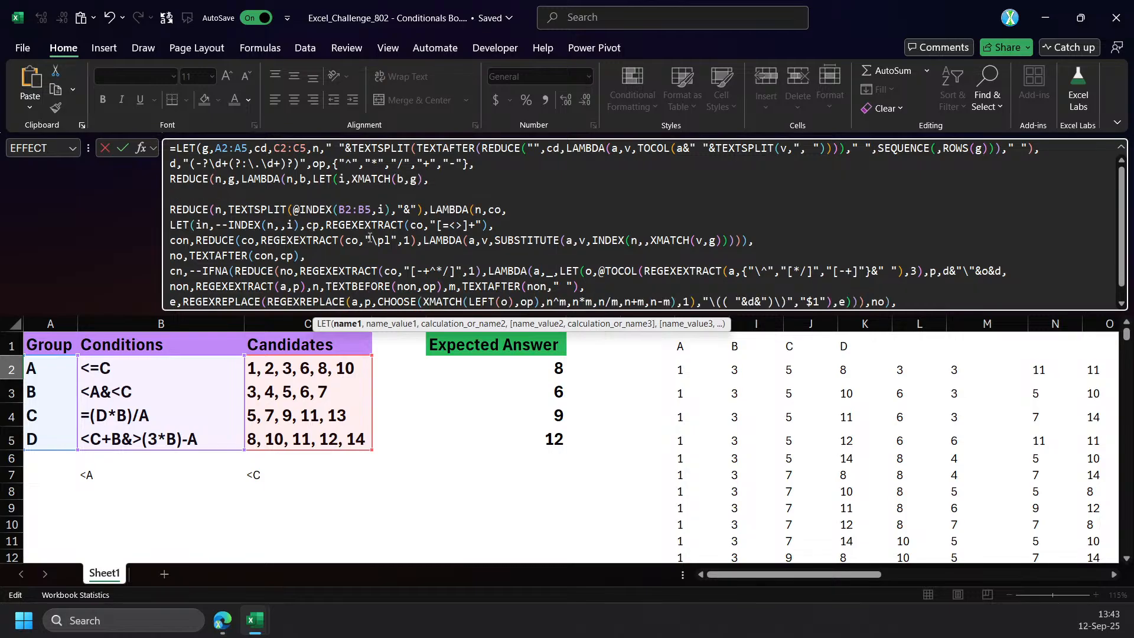
left_click(378, 192)
key("BackSpace")
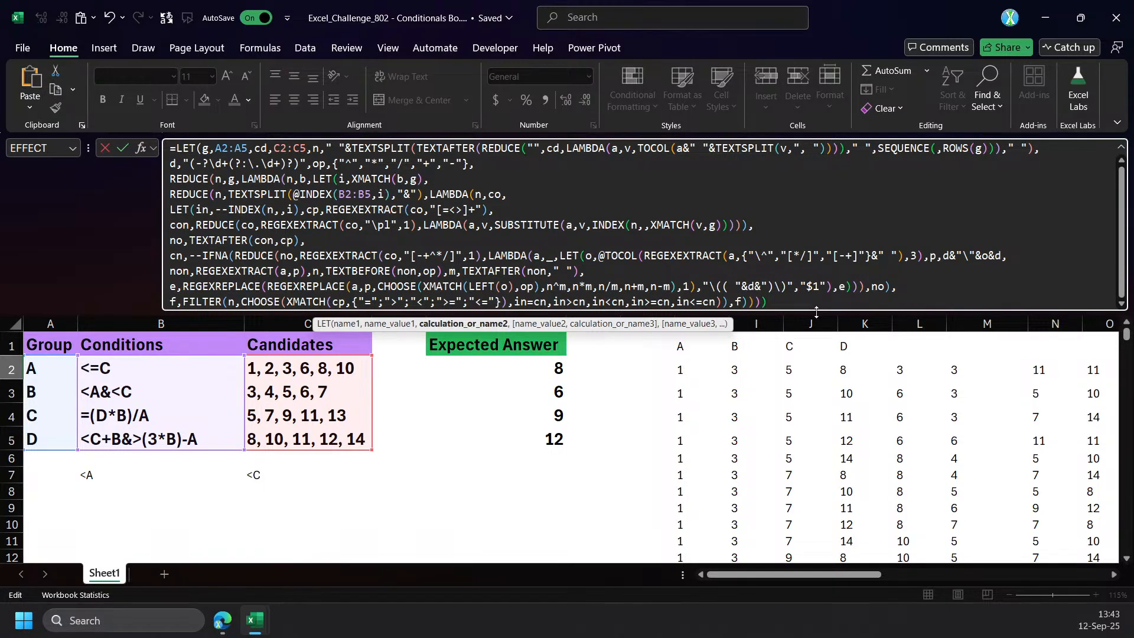
left_click_drag(815, 313, 792, 435)
left_click(836, 300)
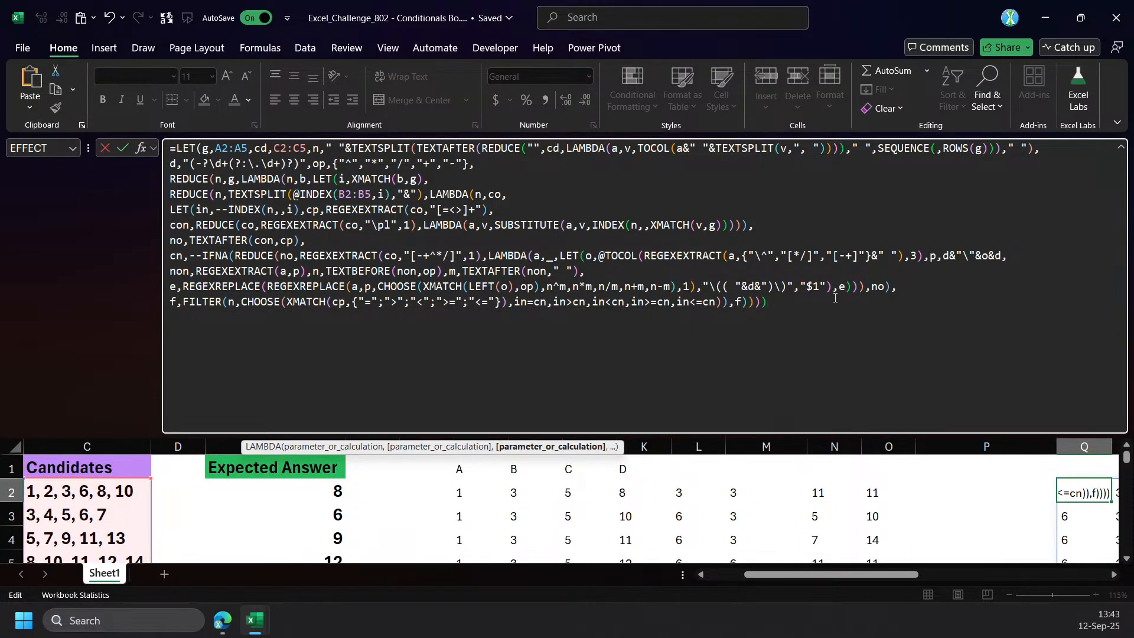
key("Return")
key("Up")
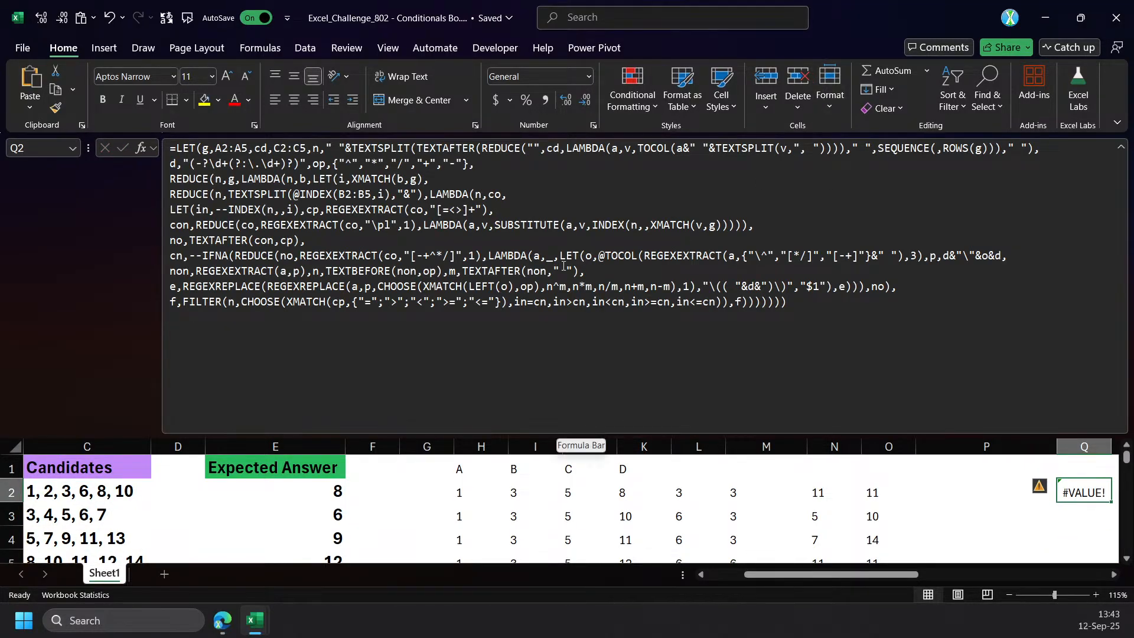
Copy Q2's whole formula text and undo the last change to Q2.
left_click_drag(899, 573, 978, 574)
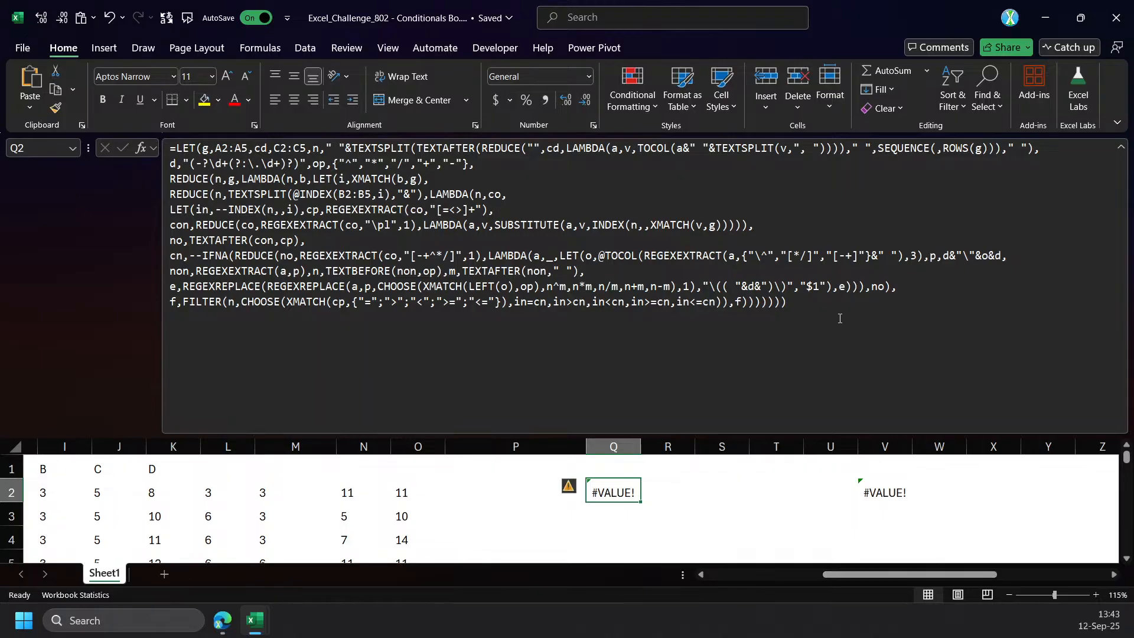
left_click_drag(827, 316, 170, 147)
key("ctrl+x")
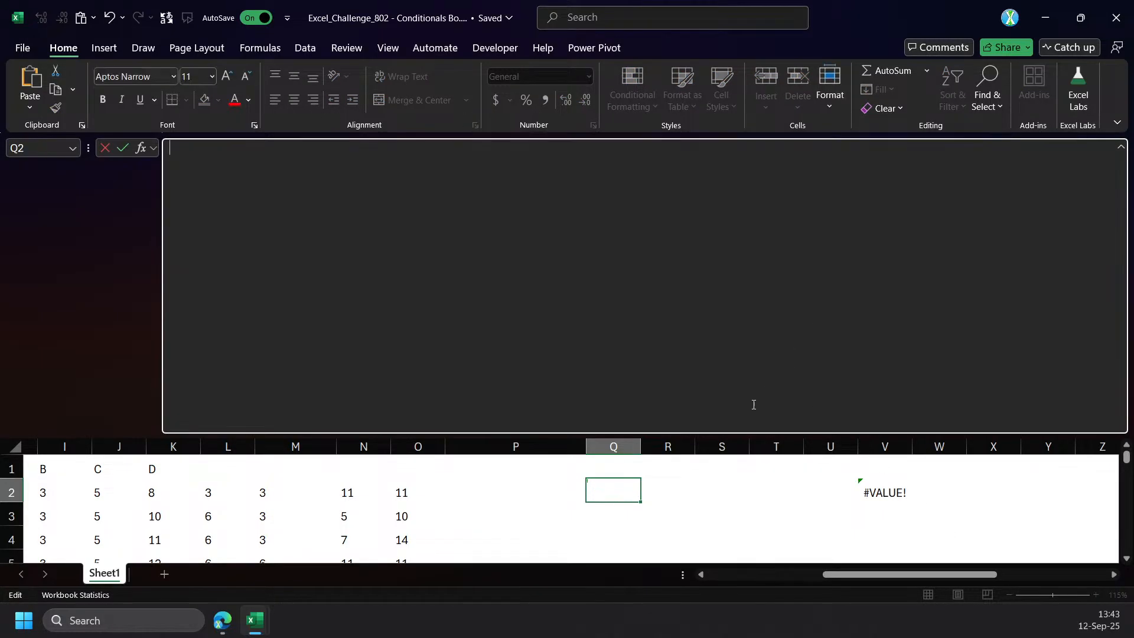
key("Escape")
key("ctrl+z")
Replace V2's formula with the copied outer REDUCE version and enter it.
left_click(872, 490)
left_click(538, 319)
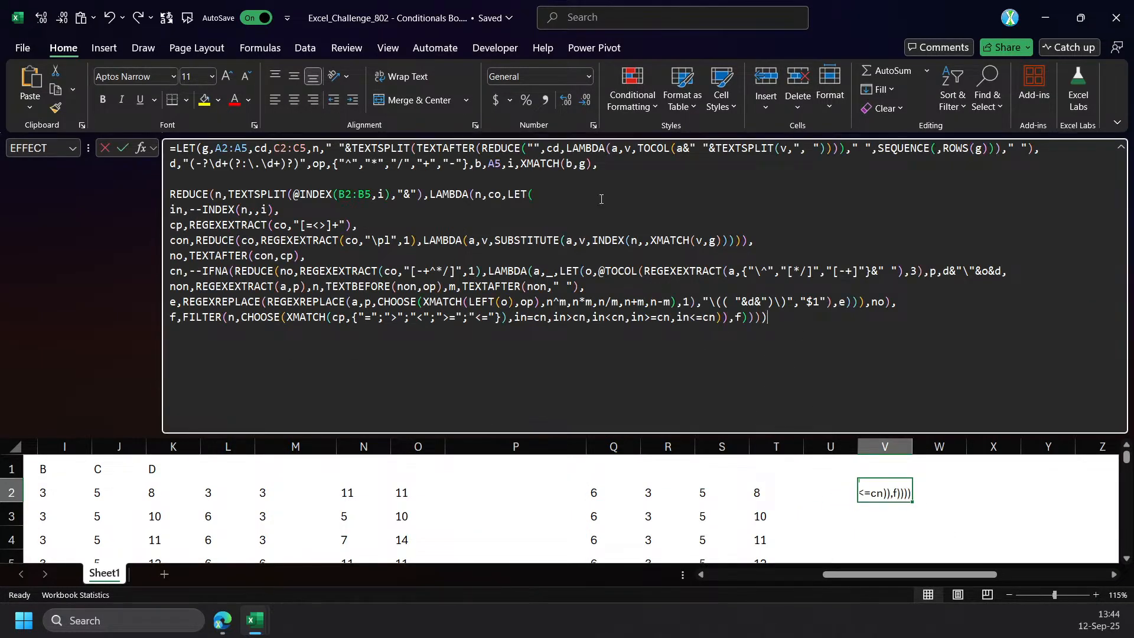
key("ctrl+a")
key("ctrl+v")
key("ctrl+Return")
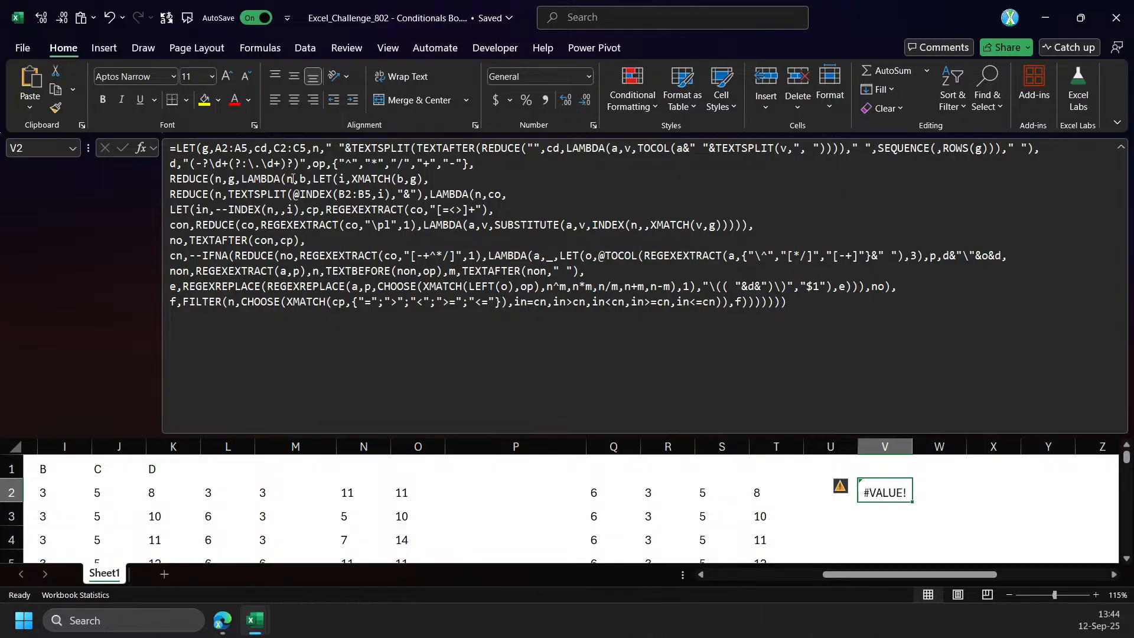
Put an @ in front of g in the outer REDUCE's array argument and enter V2's formula.
left_click(289, 179)
type("@")
key("Return")
key("Return")
key("BackSpace")
key("Return")
left_click(229, 179)
type("@")
key("Return")
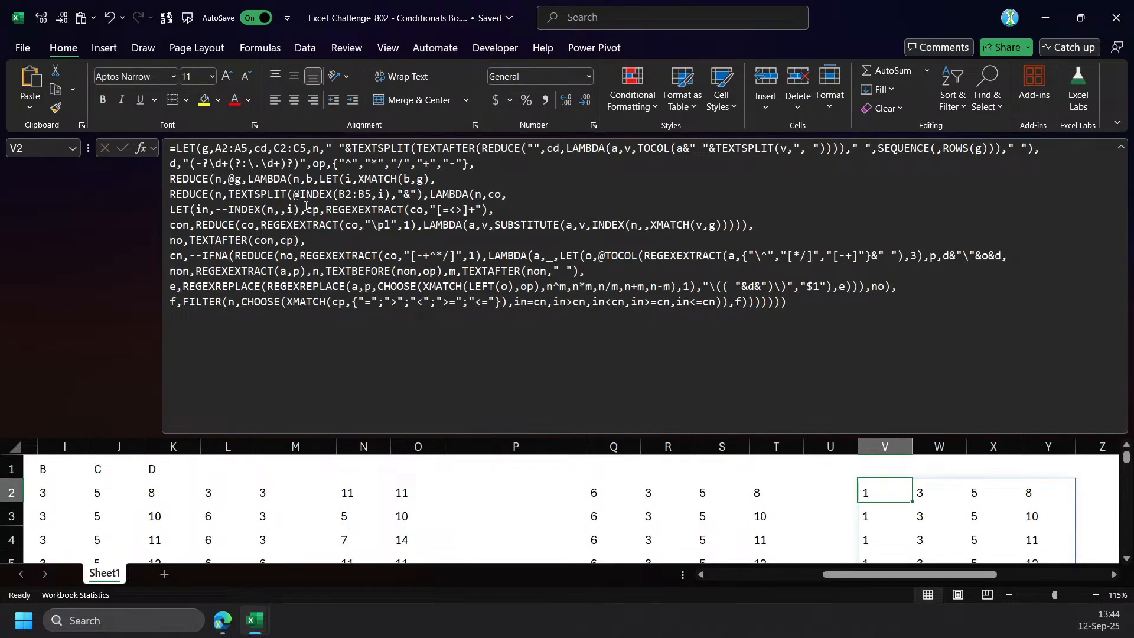
Replace @g in the outer REDUCE with TAKE(g,2) and enter V2's formula.
left_click(232, 179)
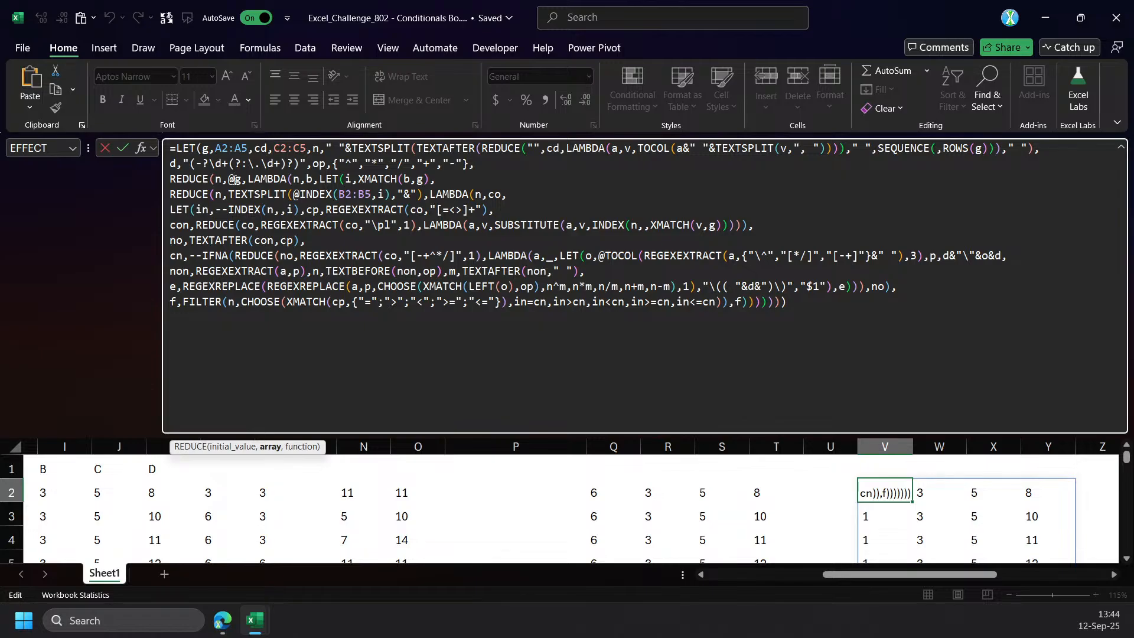
key("BackSpace")
type("TAKE(g,")
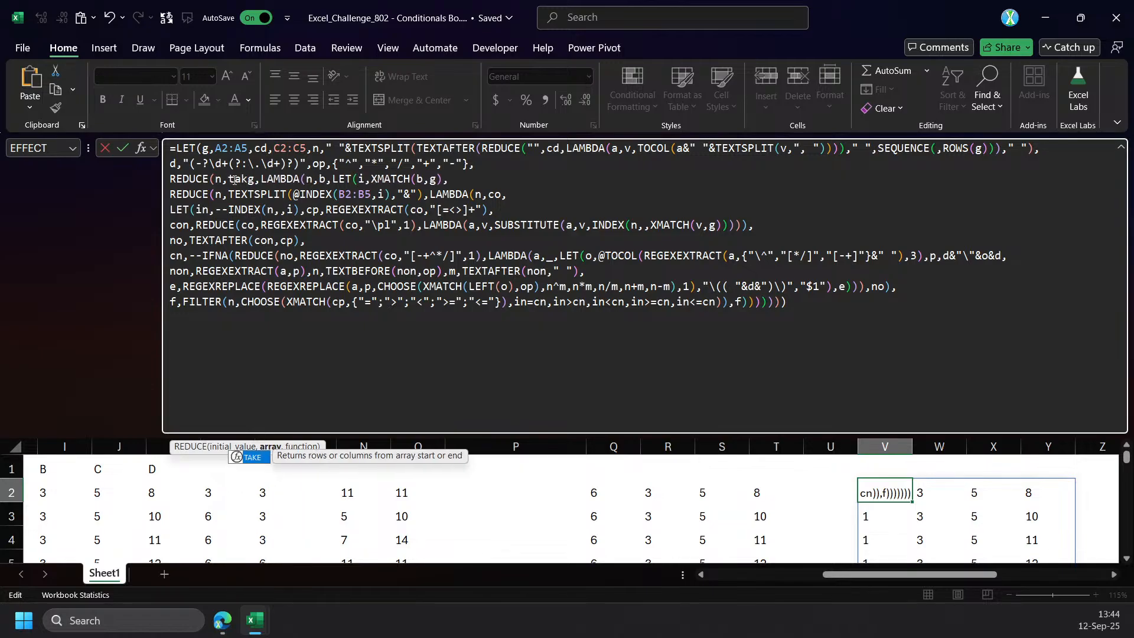
type("2)")
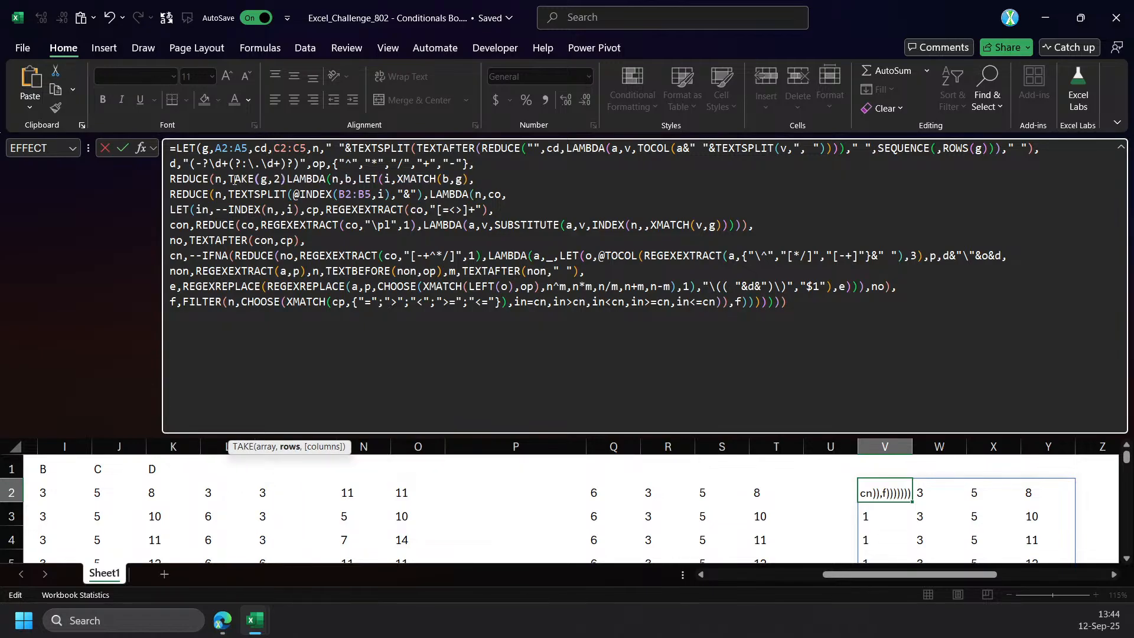
type(",")
key("Return")
key("Up")
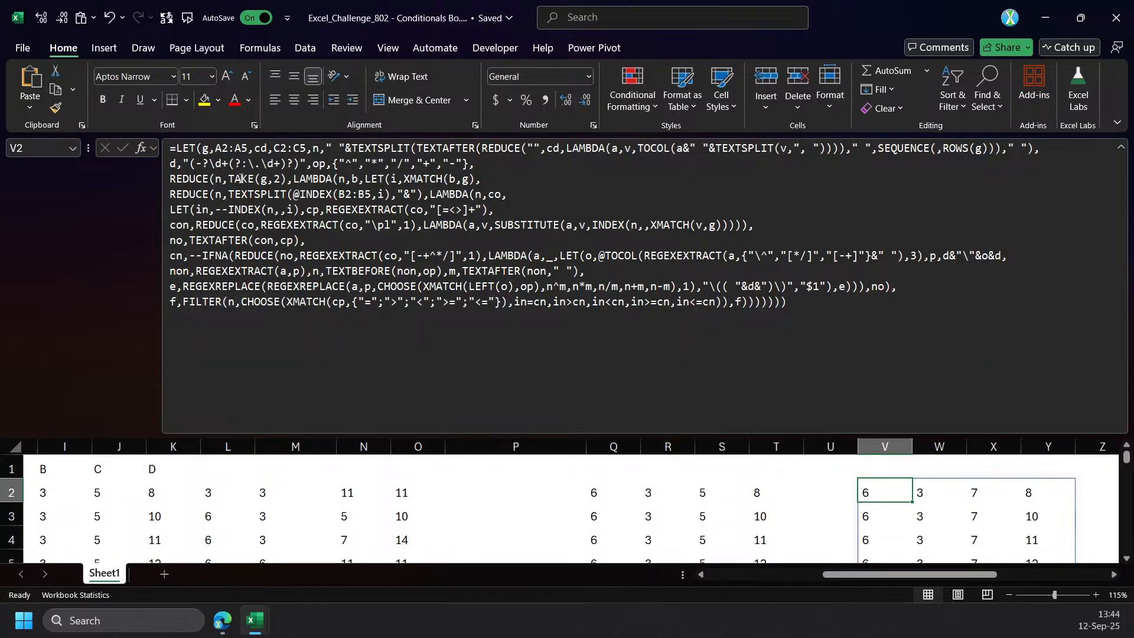
Set the TAKE row count in V2's outer REDUCE to 3 and enter the formula.
left_click(279, 180)
key("BackSpace")
type("3")
key("Return")
key("Up")
Set the TAKE row count in V2's outer REDUCE to 4 and enter the formula.
left_click(281, 181)
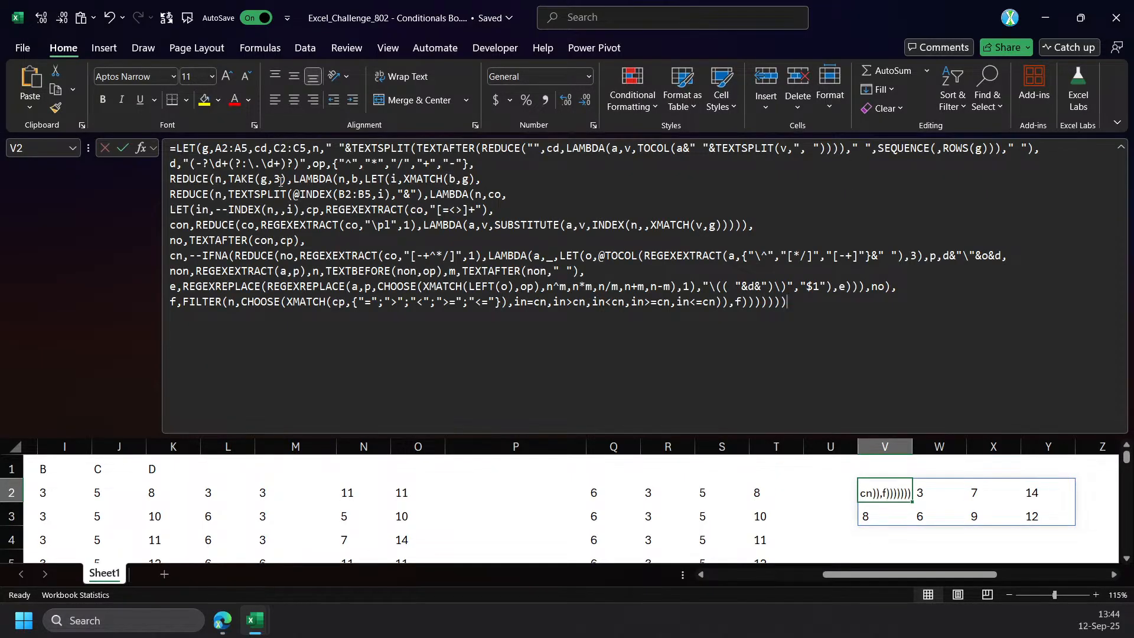
key("BackSpace")
type("4")
key("Return")
key("Up")
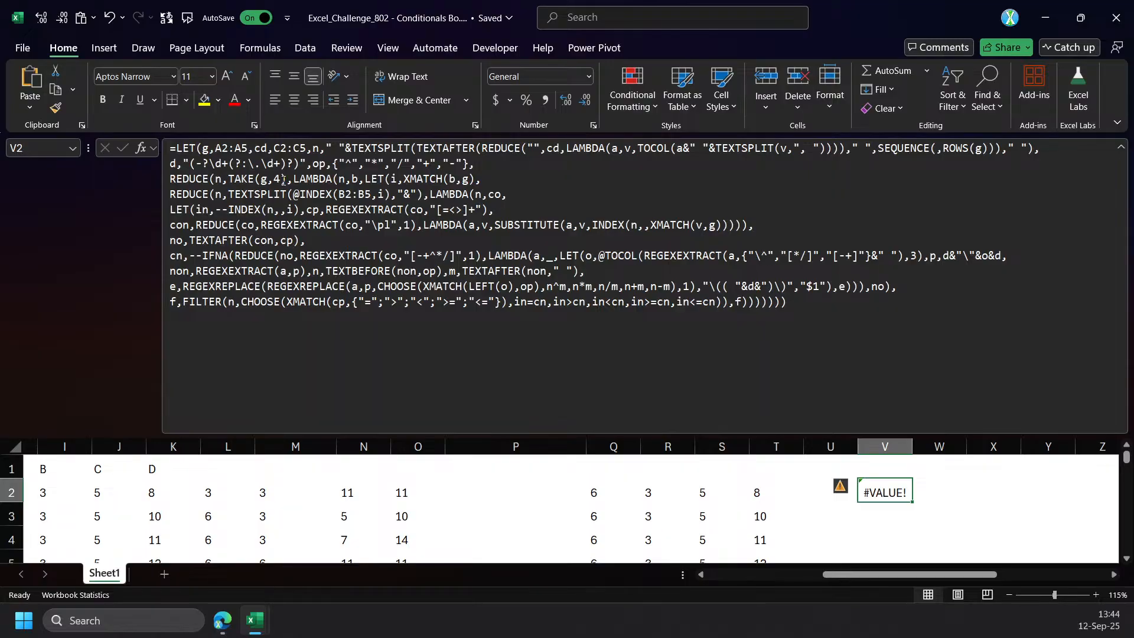
Replace TAKE(g,4) with a reference to A5 as the outer REDUCE's array and enter V2's formula.
left_click_drag(874, 574, 745, 573)
left_click(234, 179)
left_click(271, 446)
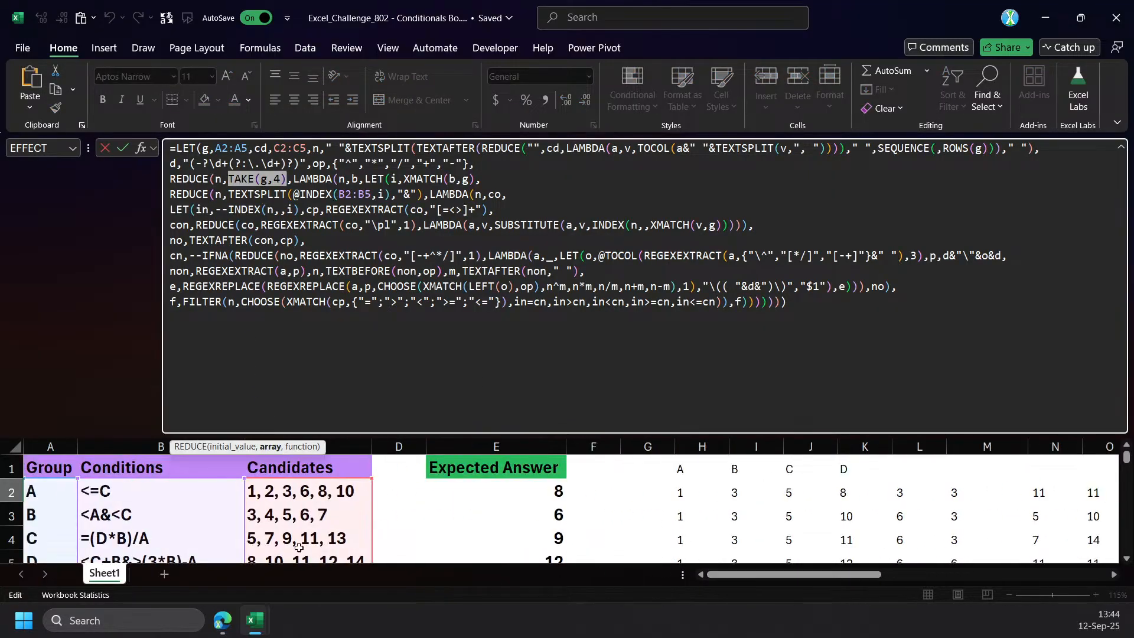
scroll(94, 502, "down", 2)
left_click(59, 465)
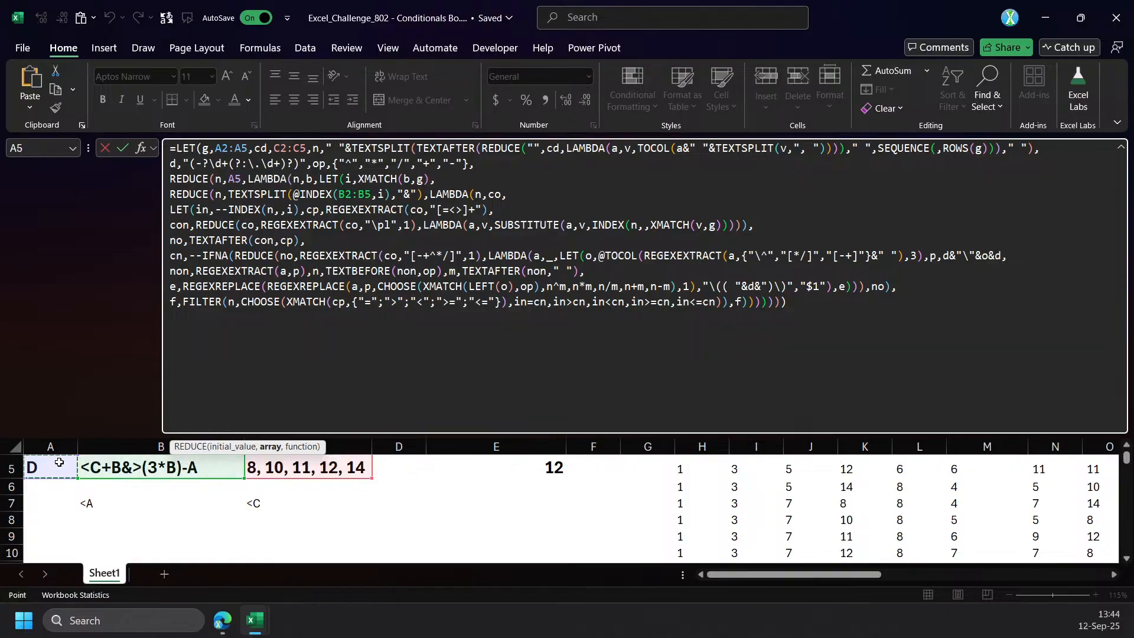
key("ctrl+Return")
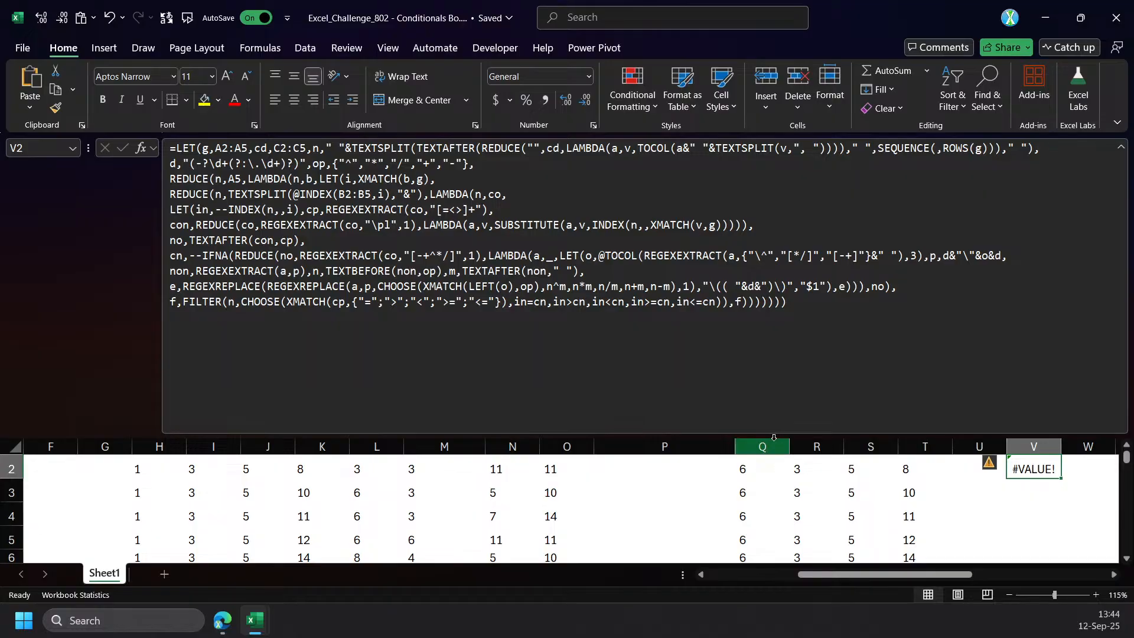
Examine group D's condition in B5 as the possible source of the formula error.
left_click_drag(783, 427, 783, 350)
left_click_drag(850, 576, 747, 576)
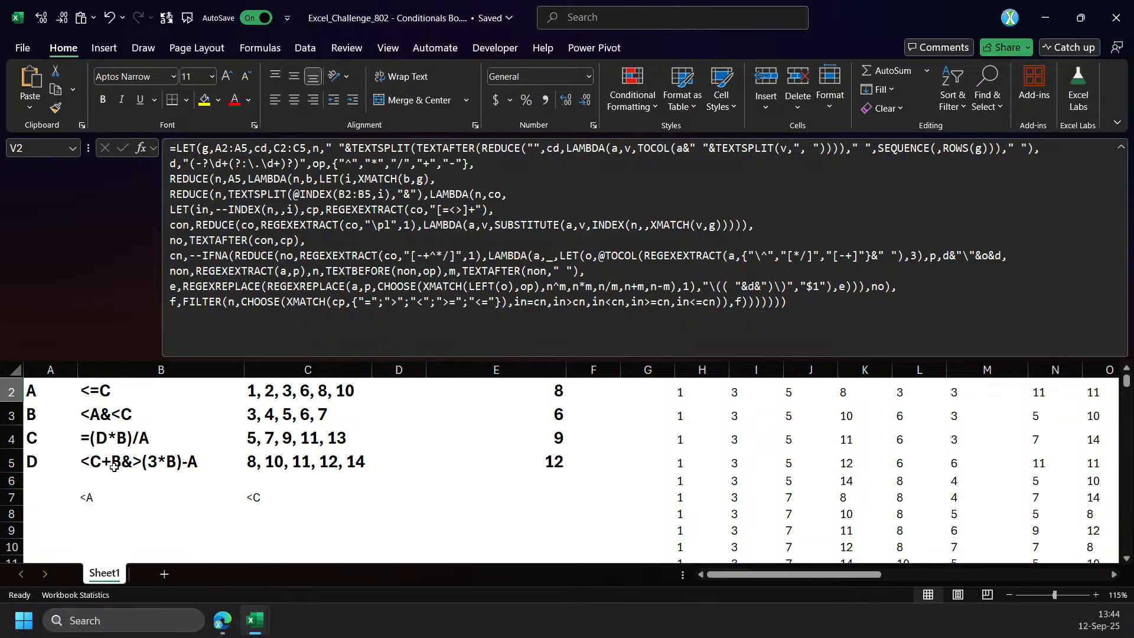
left_click(150, 471)
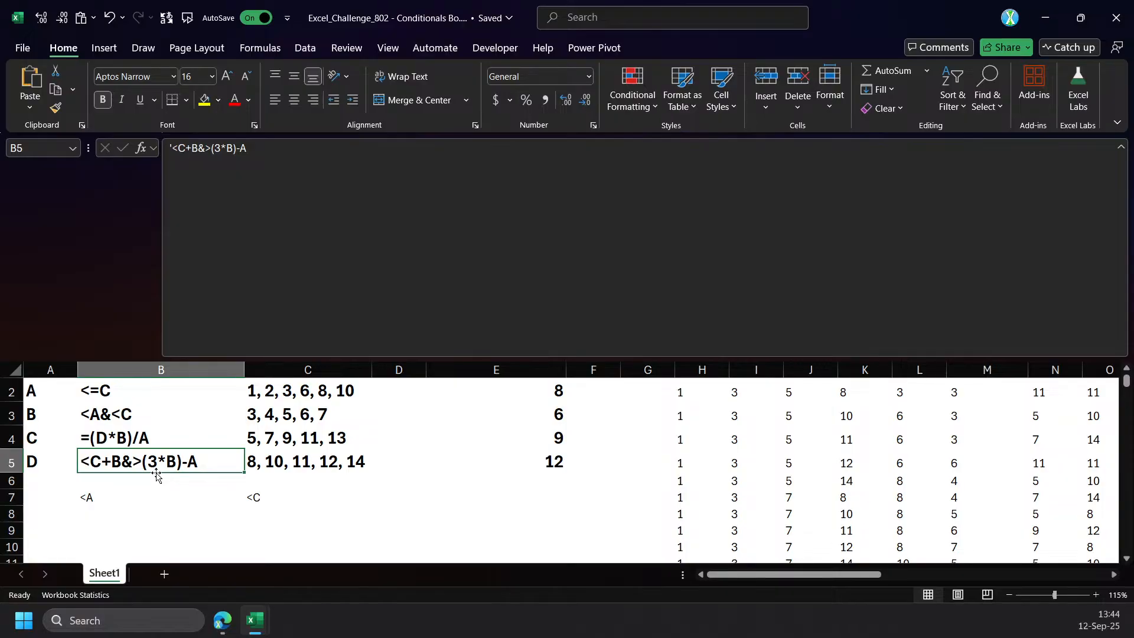
left_click(152, 544)
mouse_move(780, 574)
left_mouse_down()
mouse_move(887, 579)
mouse_move(780, 576)
left_mouse_up()
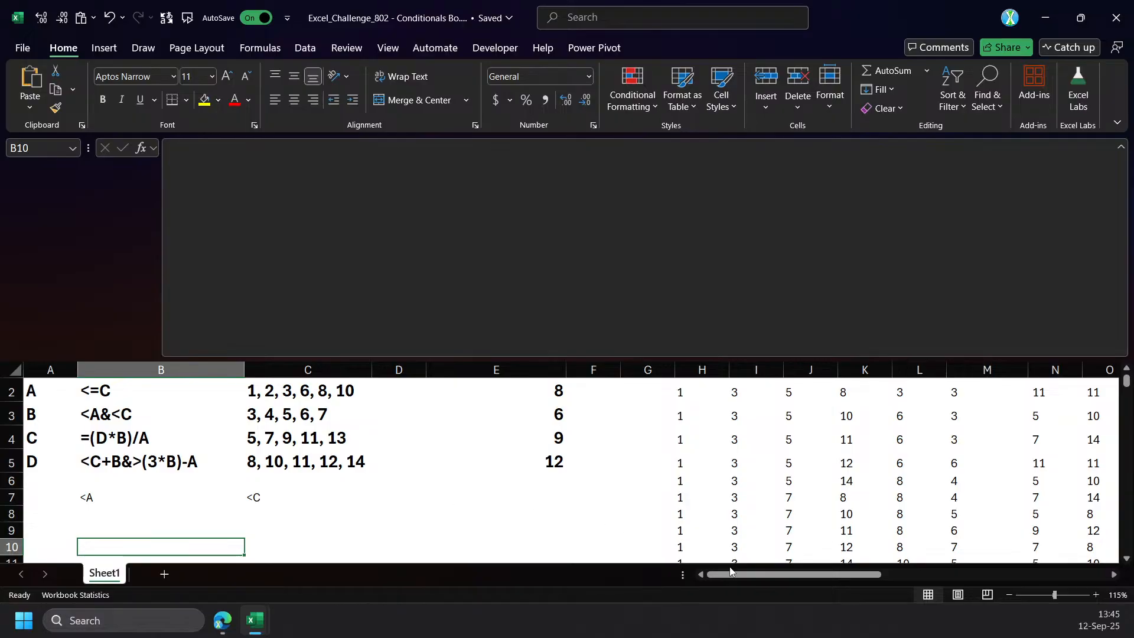
Add the @ operator before TEXTSPLIT in the array of V2's inner REDUCE and enter the formula.
left_click_drag(805, 575, 1029, 586)
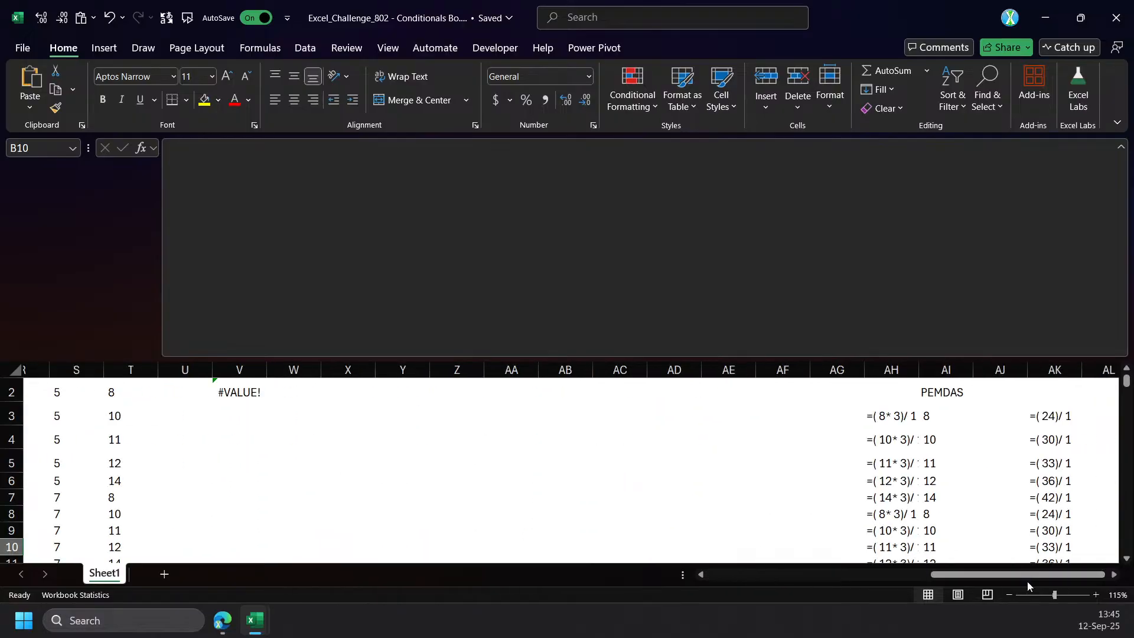
left_click(241, 391)
left_click(254, 300)
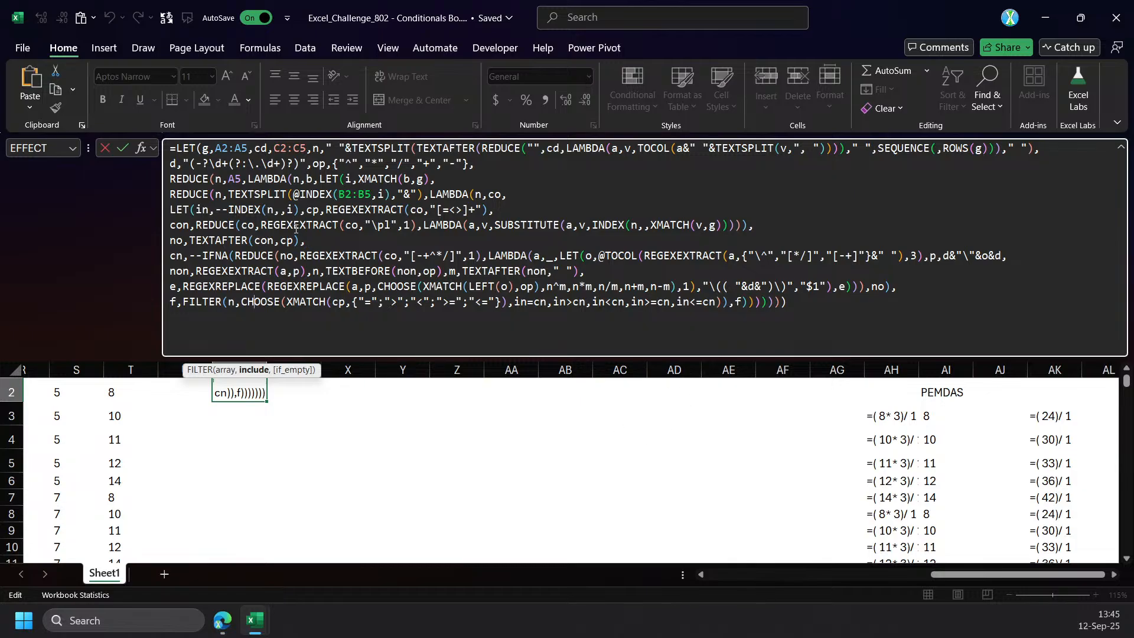
left_click(232, 194)
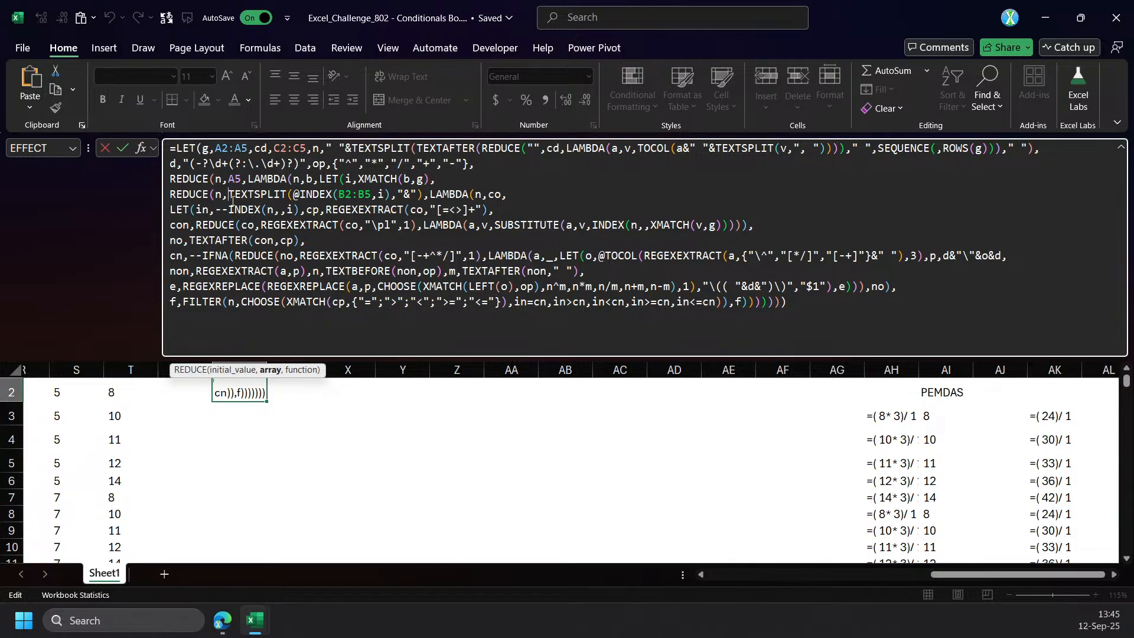
left_click_drag(959, 574, 742, 564)
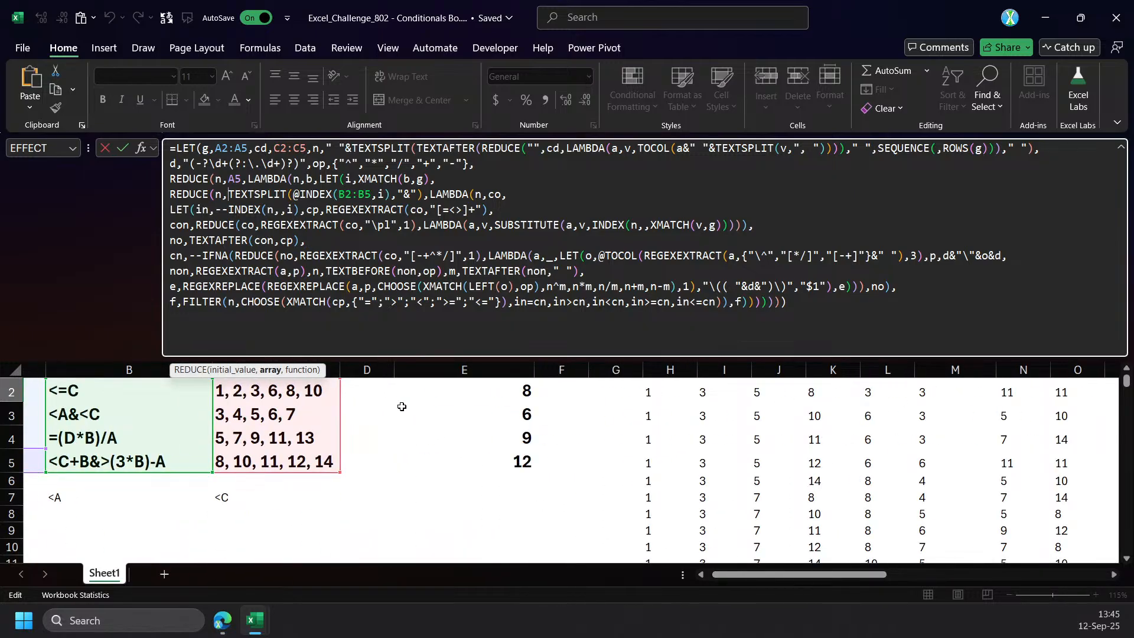
type("@")
key("ctrl+Return")
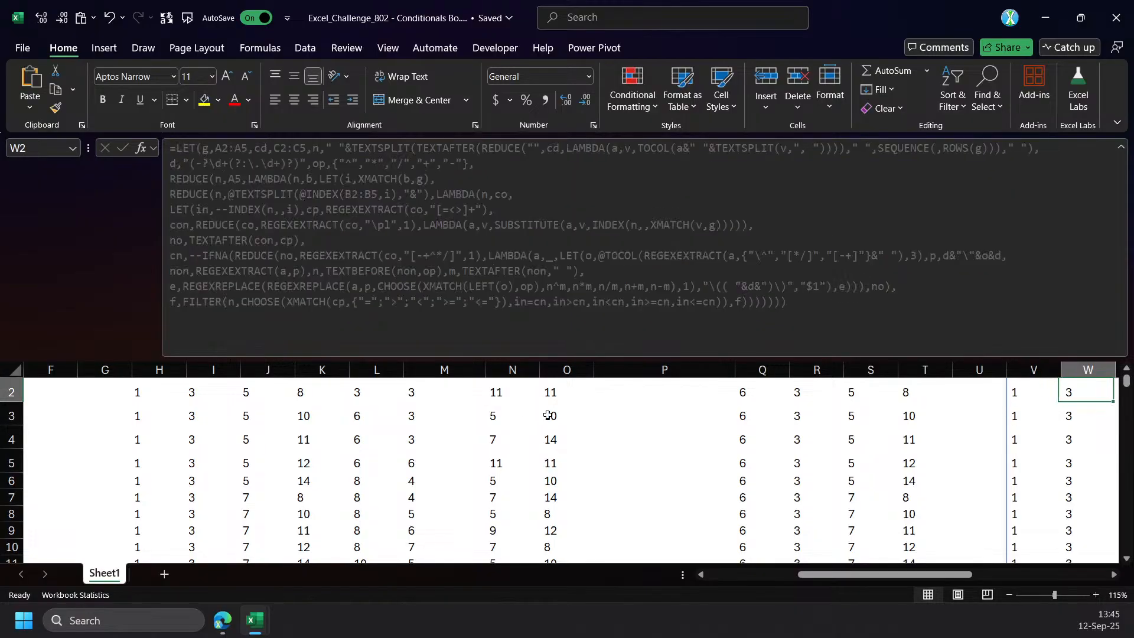
Wrap the TEXTSPLIT in V2's inner REDUCE in INDEX with row number 2 and enter the formula.
left_click(237, 196)
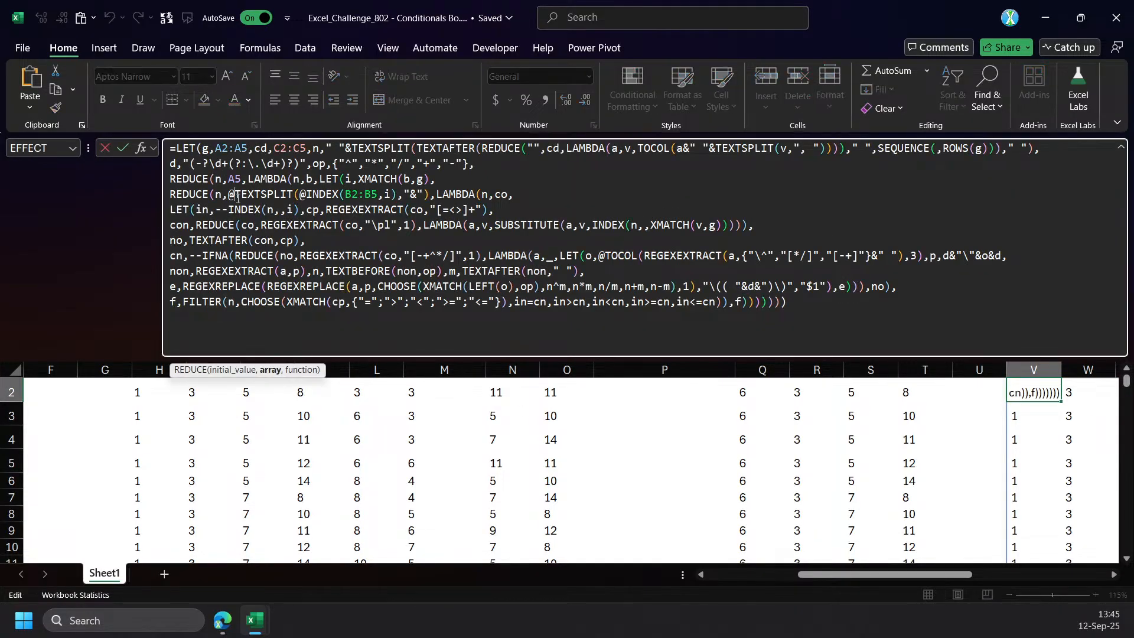
type("index")
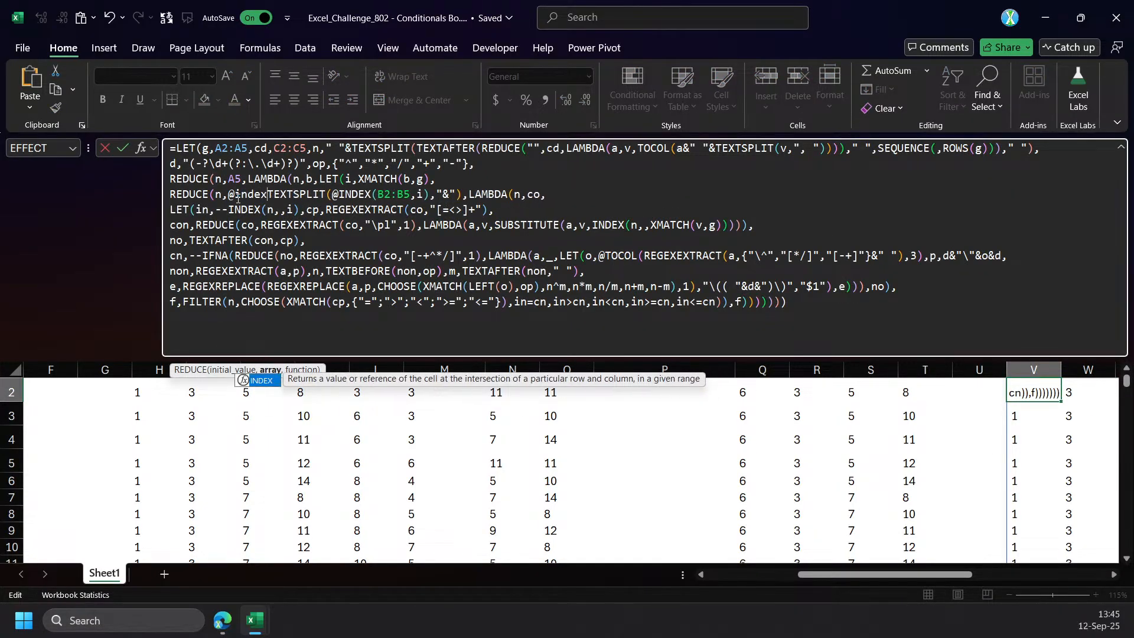
key("Tab")
left_click(286, 376)
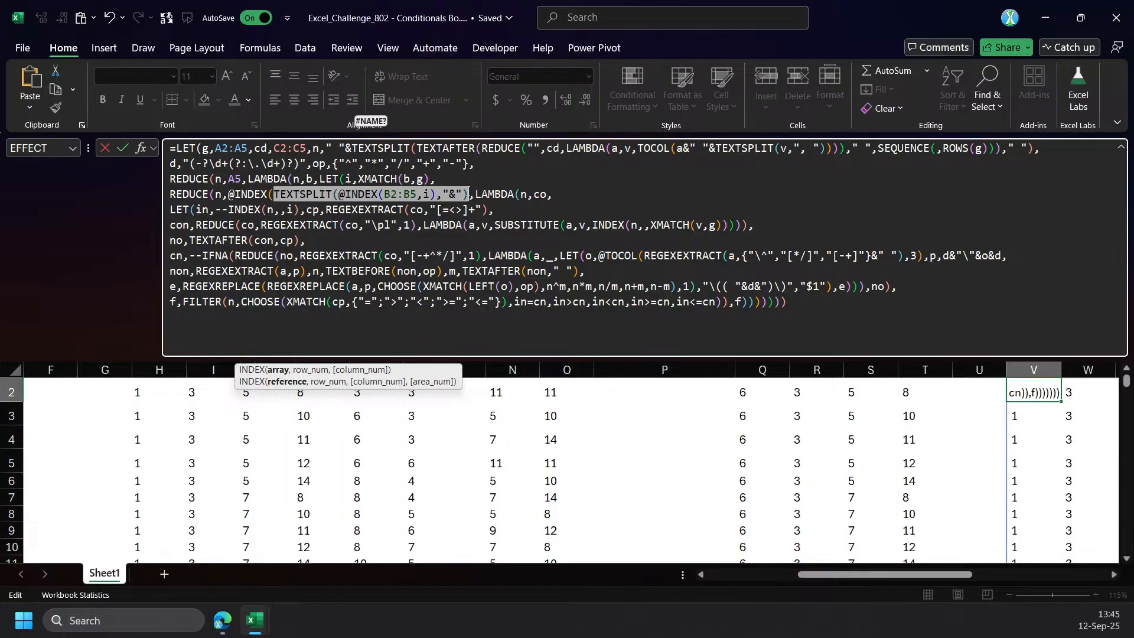
left_click(469, 192)
type(",,1)")
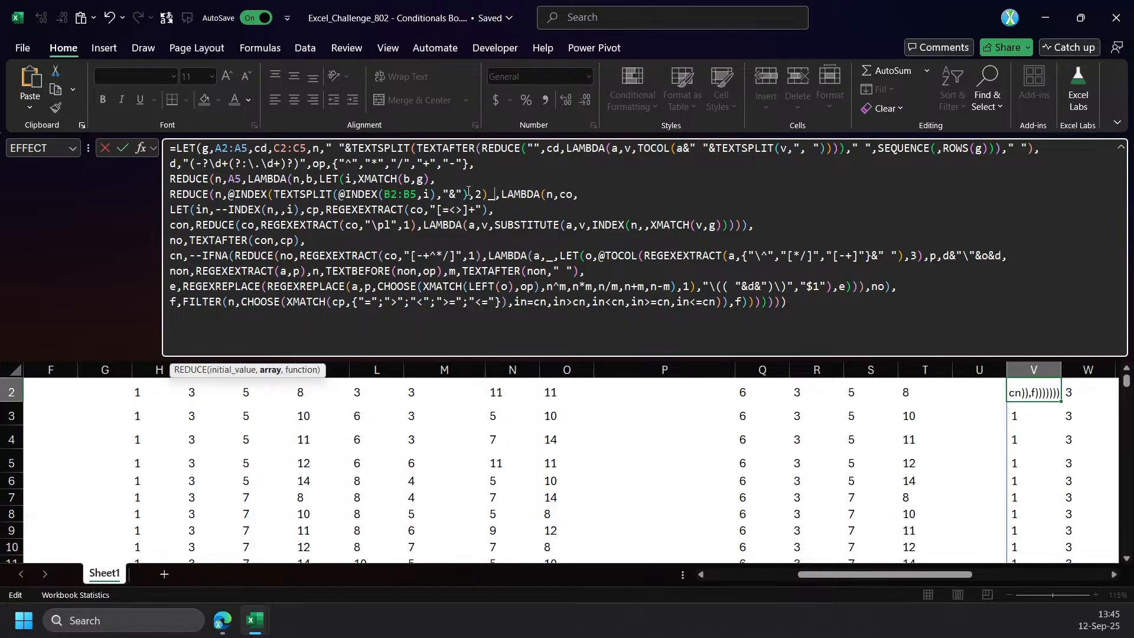
key("Return")
key("Up")
left_click_drag(921, 574, 555, 583)
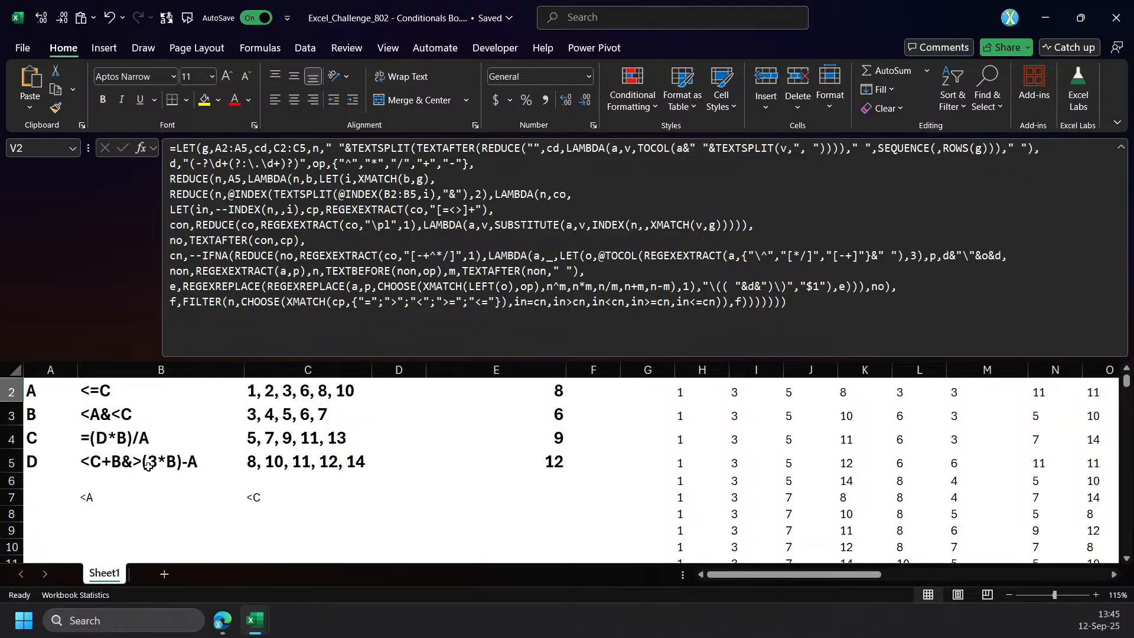
left_click(134, 526)
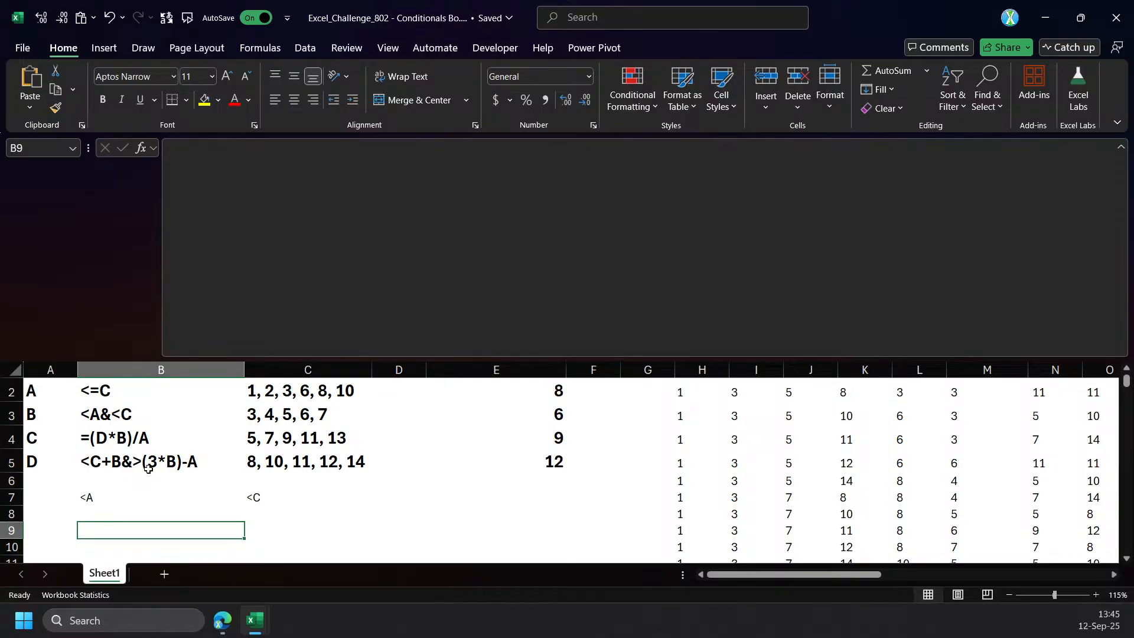
type("=reg")
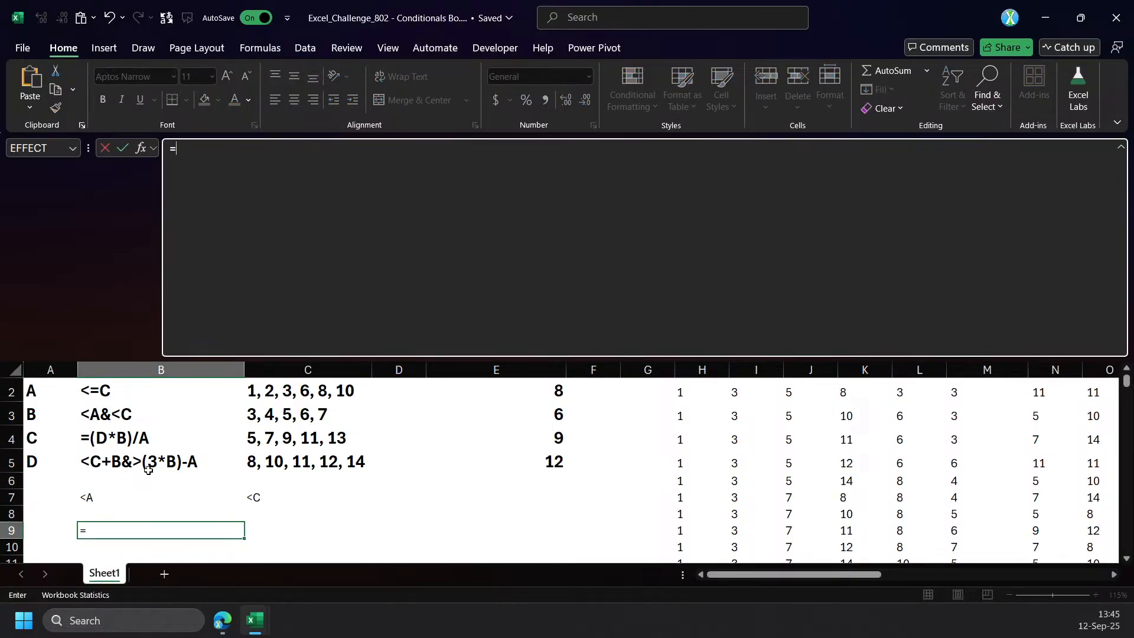
key("BackSpace")
key("BackSpace")
key("BackSpace")
type("texs")
key("Tab")
Start a REGEXEXTRACT formula in B9 with B5 as the text and "\d+" as the pattern.
left_click(146, 529)
type("=tex")
key("Escape")
type("=reg")
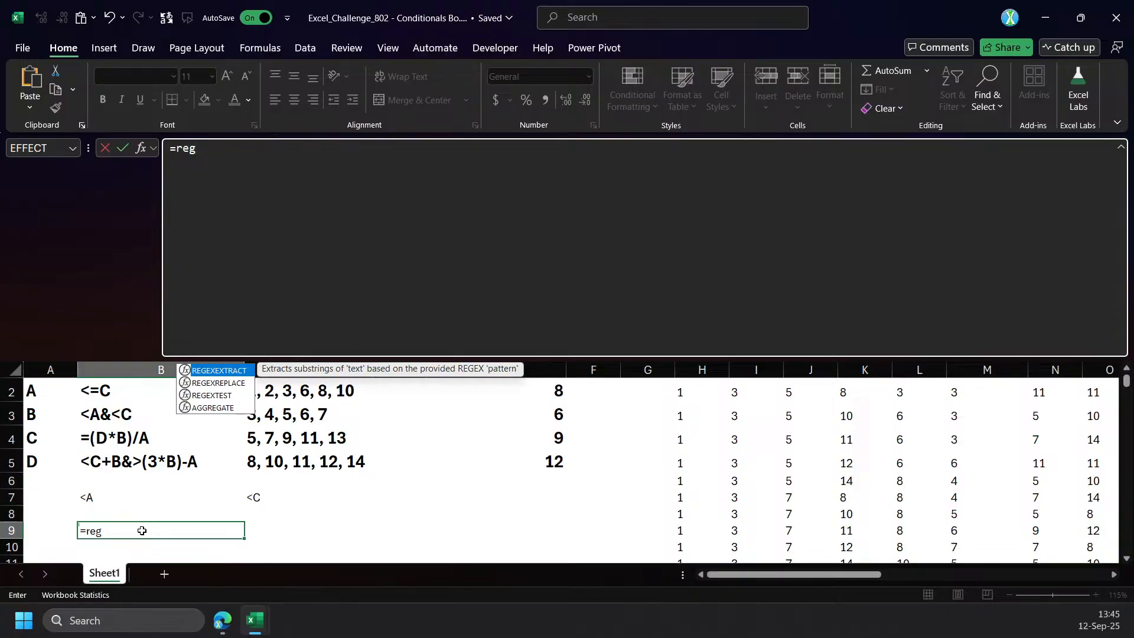
key("Tab")
left_click(127, 464)
type(",")
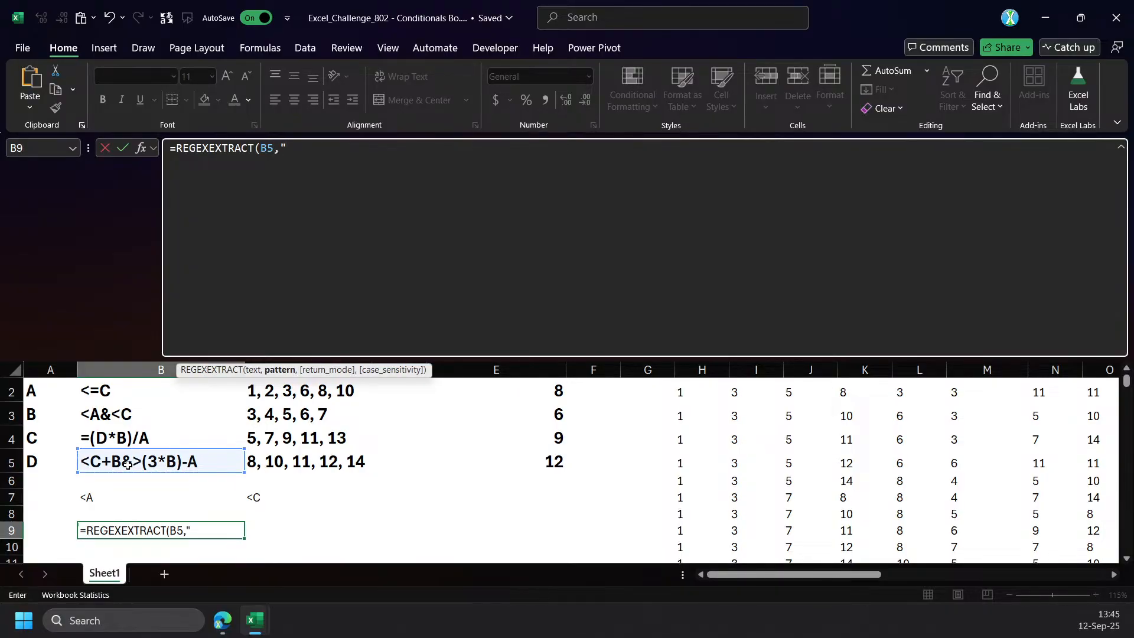
type("\"\\d+\",")
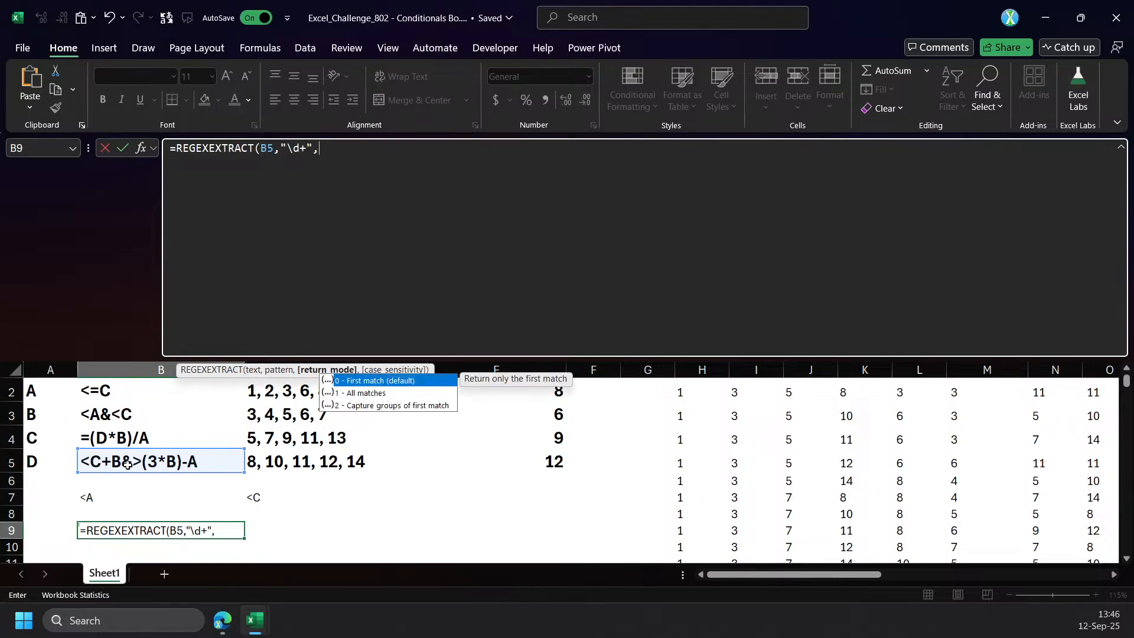
type("\" &")
Turn B9's pattern into the capture group "(\d+)", add " $1" as the third argument and enter the formula.
left_click(286, 150)
type("(\\d+)")
key("Right")
key("Right")
key("Right")
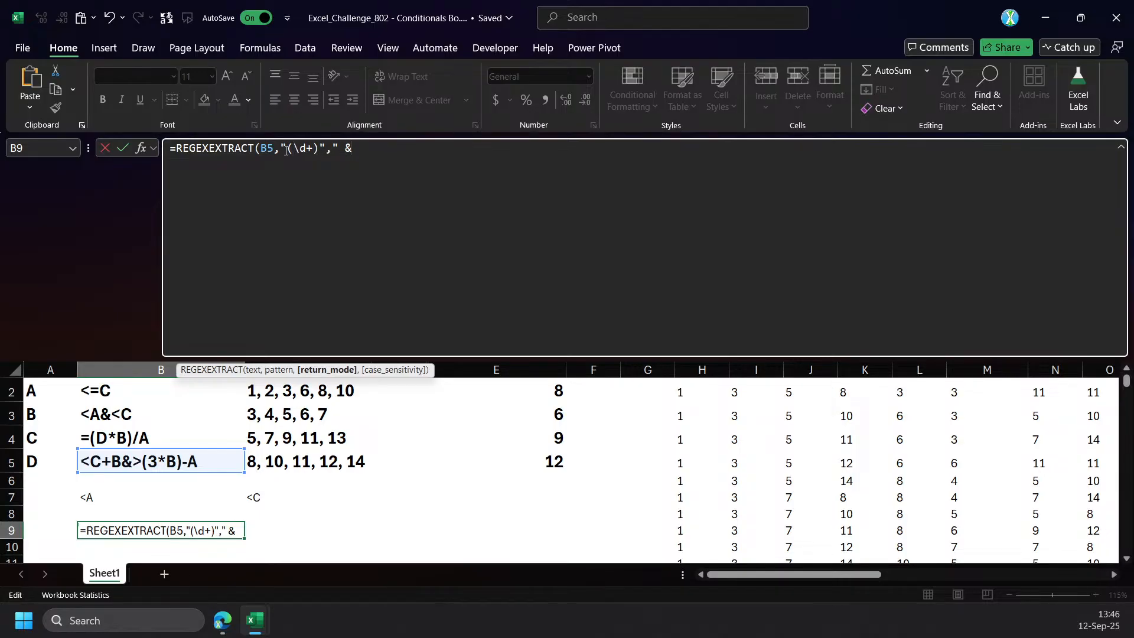
key("BackSpace")
type("$1\")")
key("Return")
key("Up")
Replace the REGEXEXTRACT function in B9's formula with REGEXREPLACE and enter it.
left_click(439, 148)
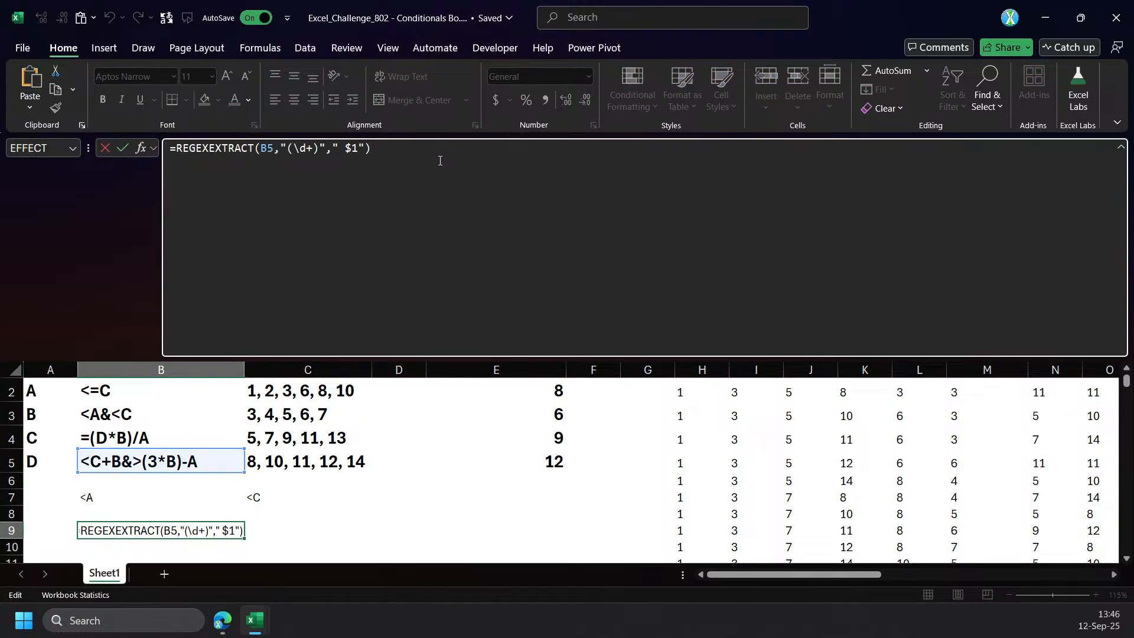
double_click(176, 151)
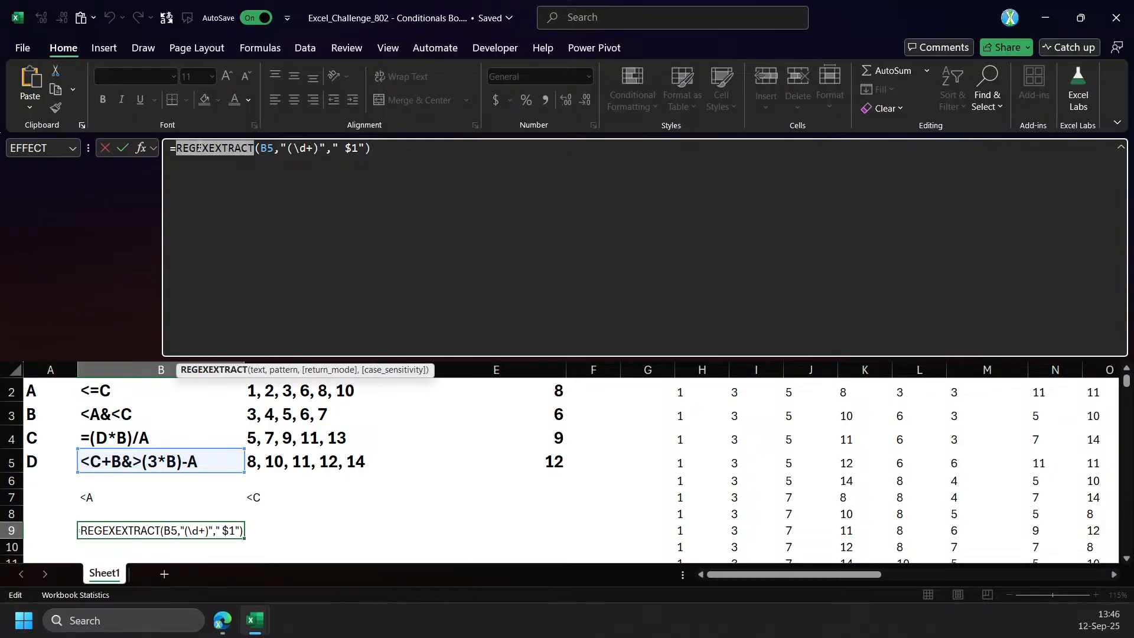
type("re")
key("Left")
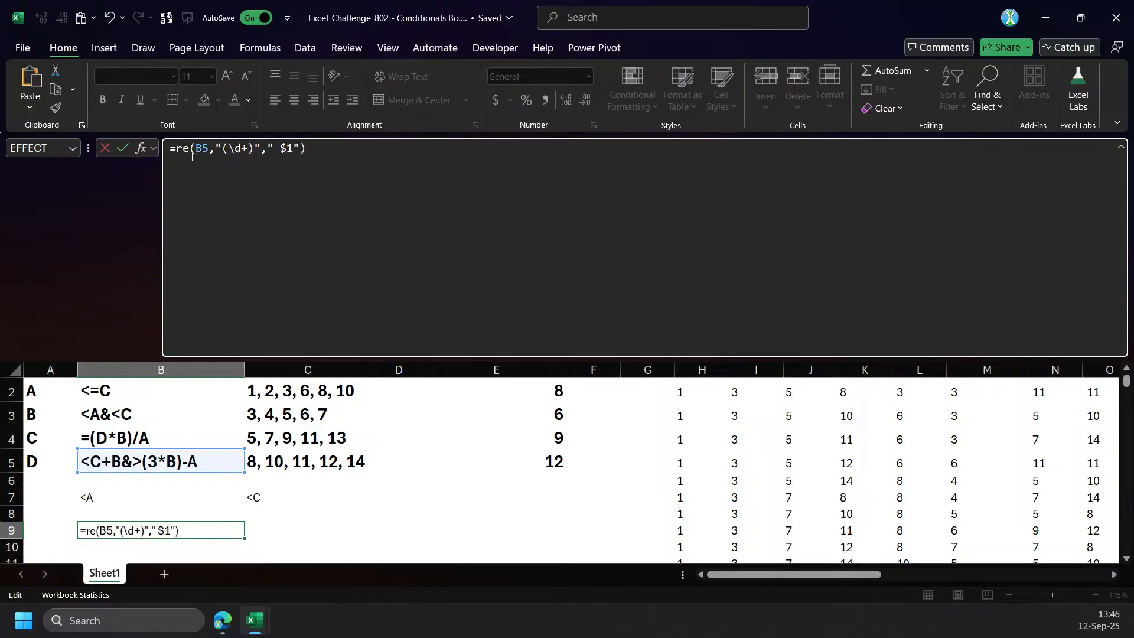
type("g")
key("Down")
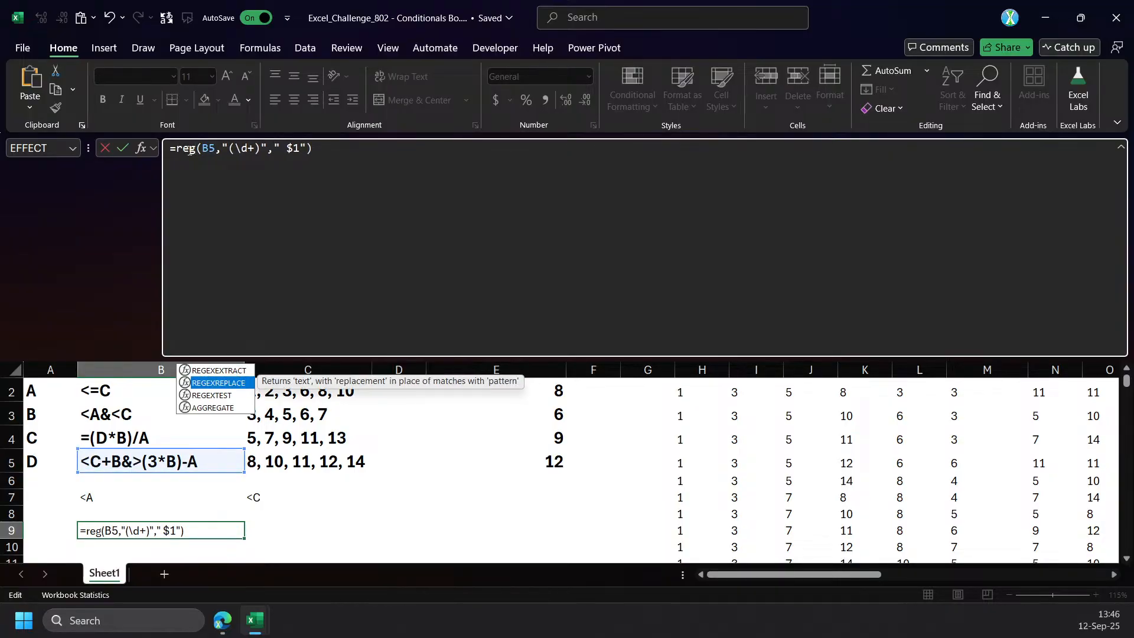
key("Tab")
key("Return")
key("Up")
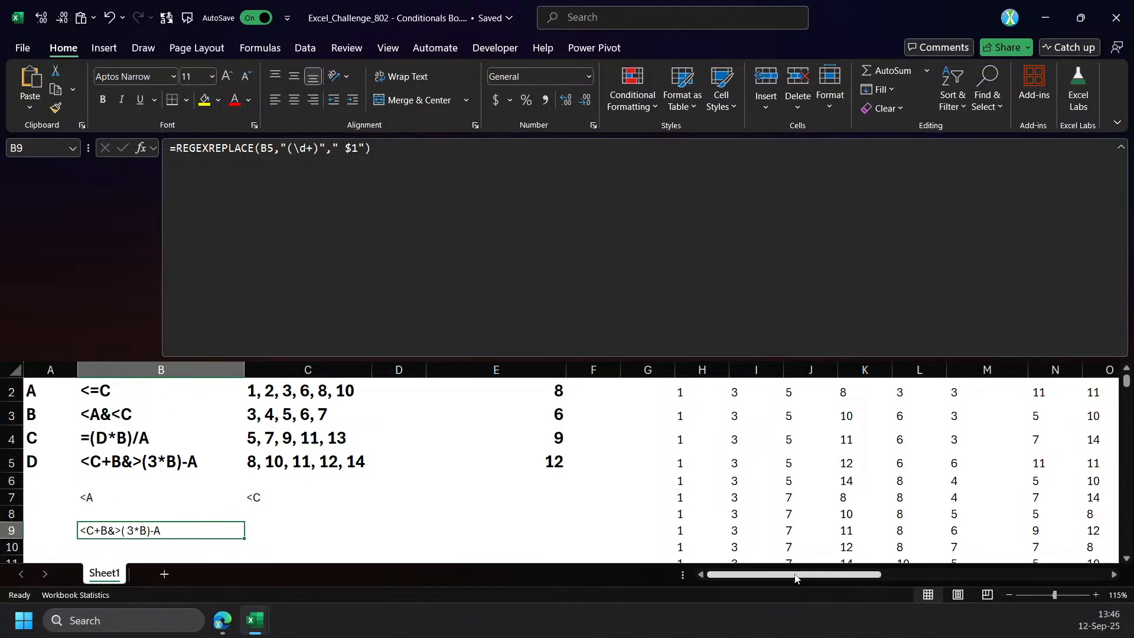
left_click_drag(792, 574, 1019, 574)
left_click(848, 418)
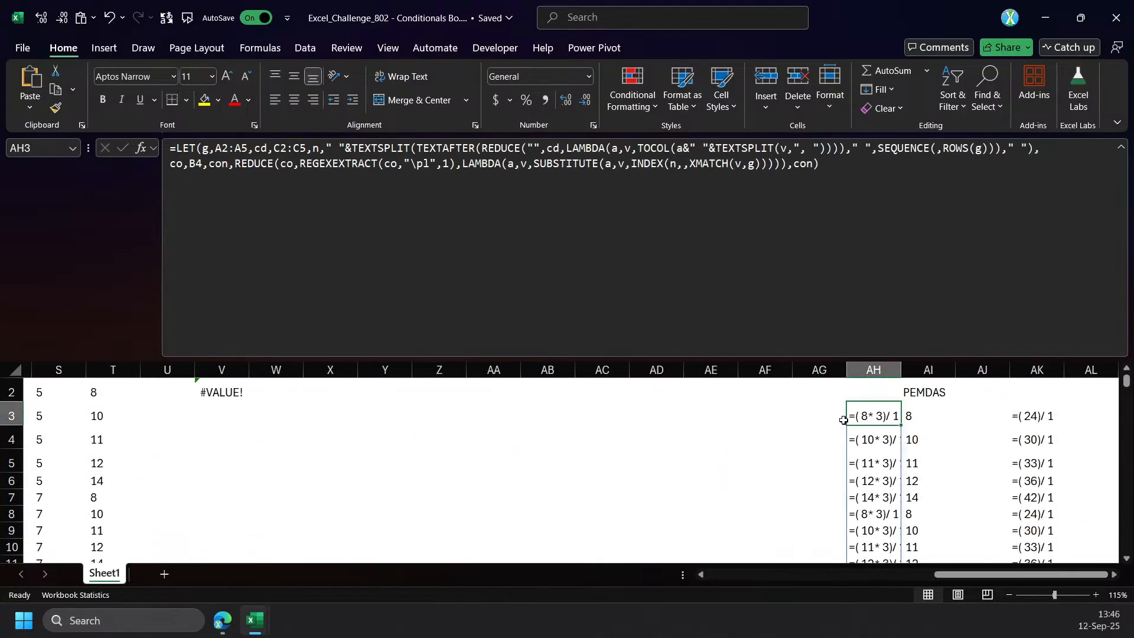
left_click(236, 394)
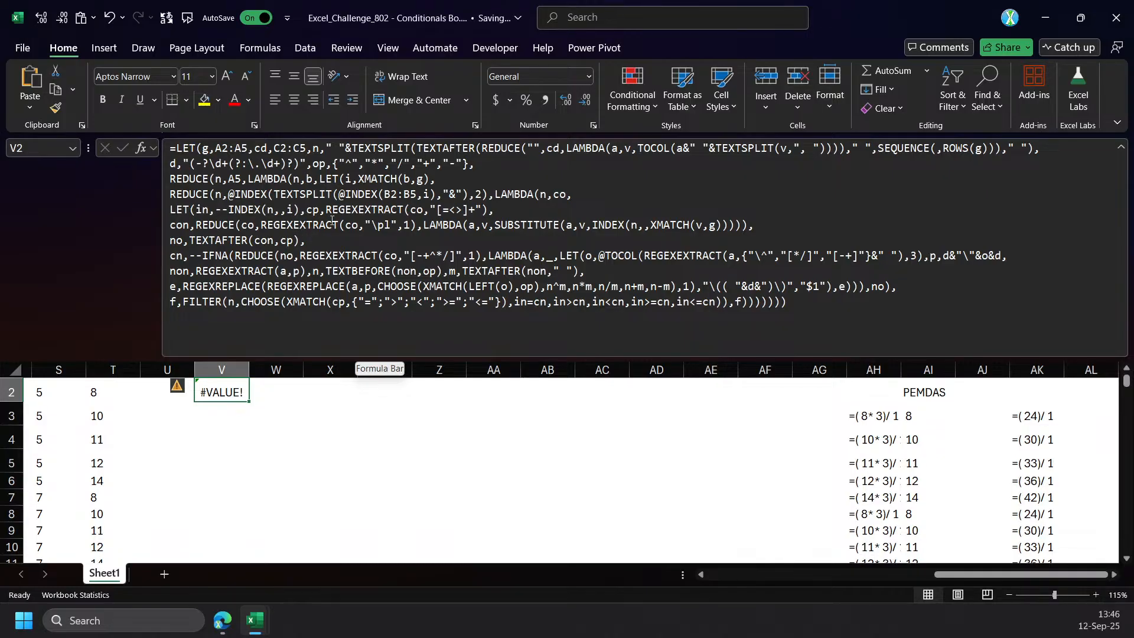
left_click(403, 211)
double_click(413, 210)
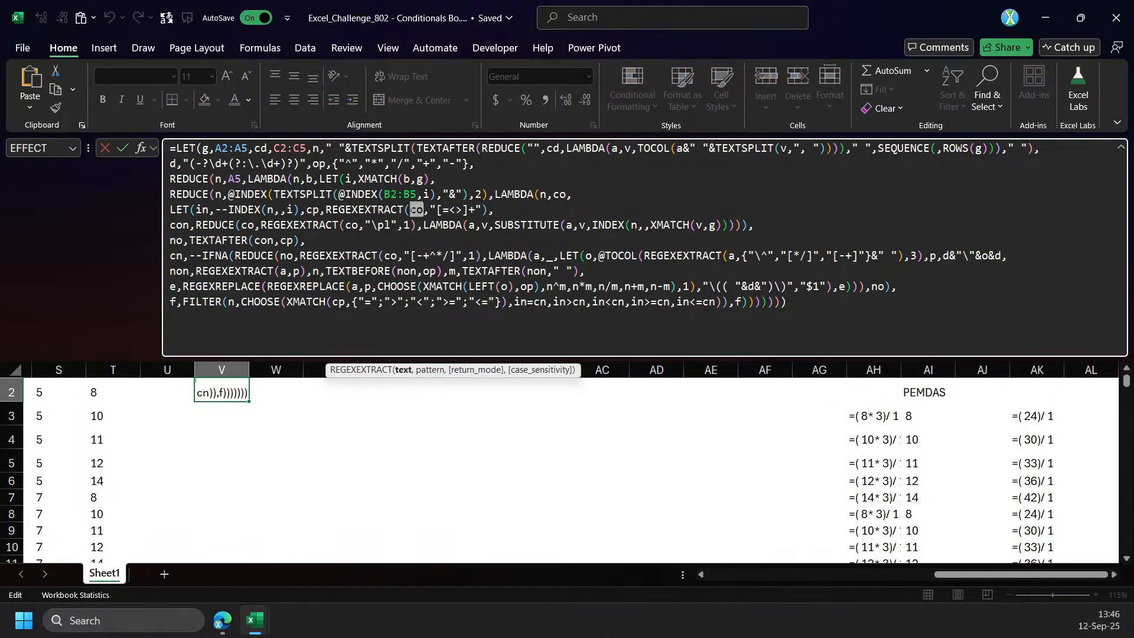
left_click(313, 193)
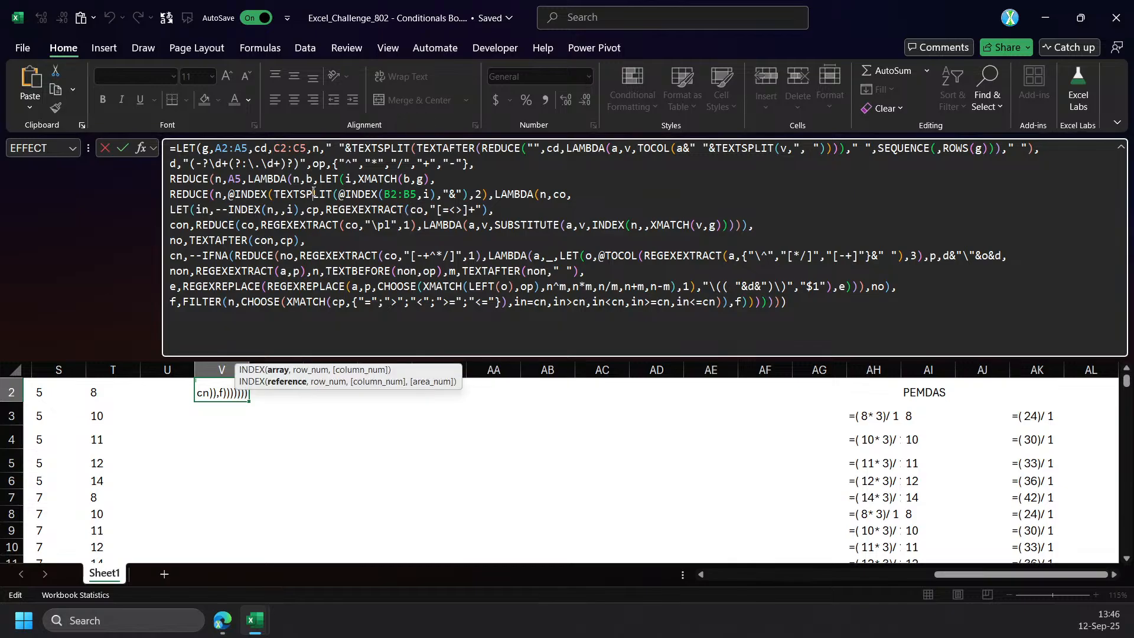
left_click(343, 194)
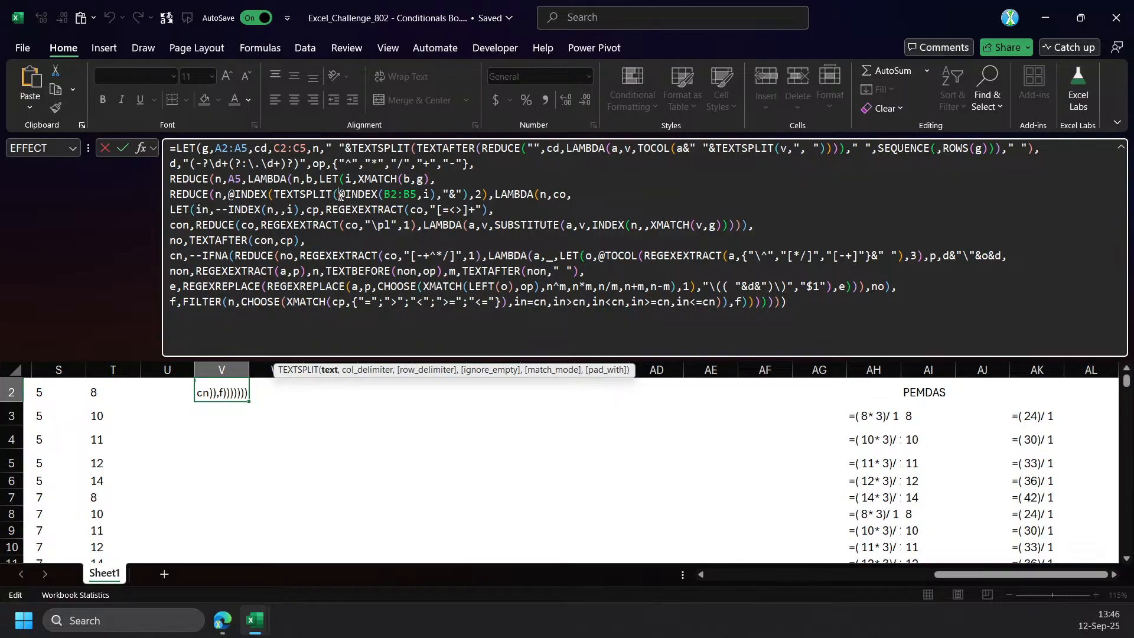
type("re")
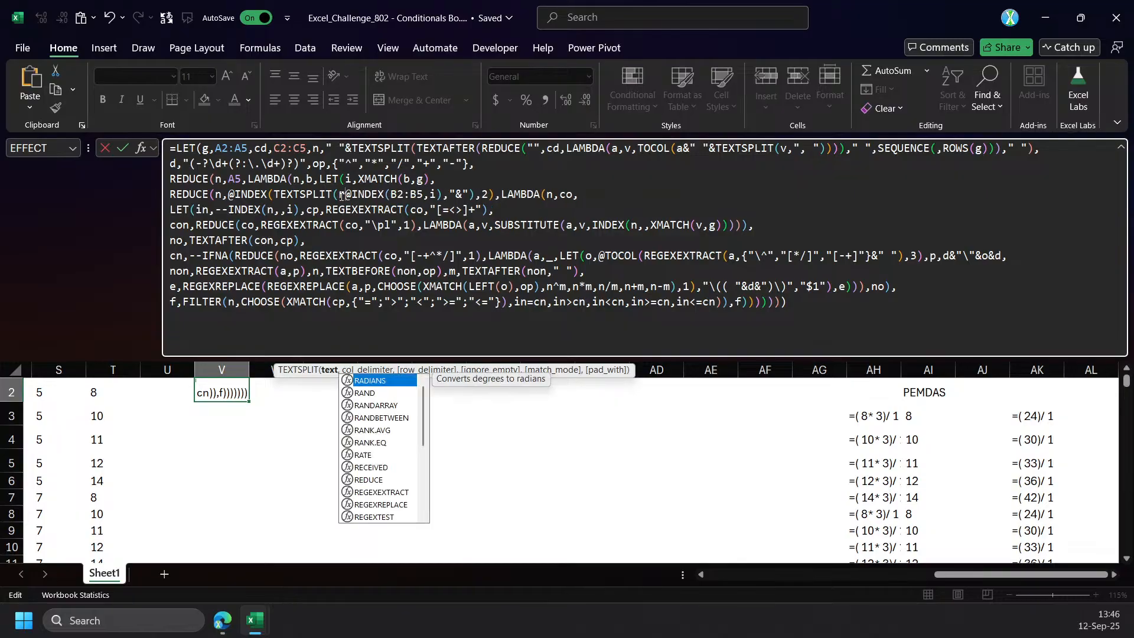
key("Down")
key("Down")
key("Down")
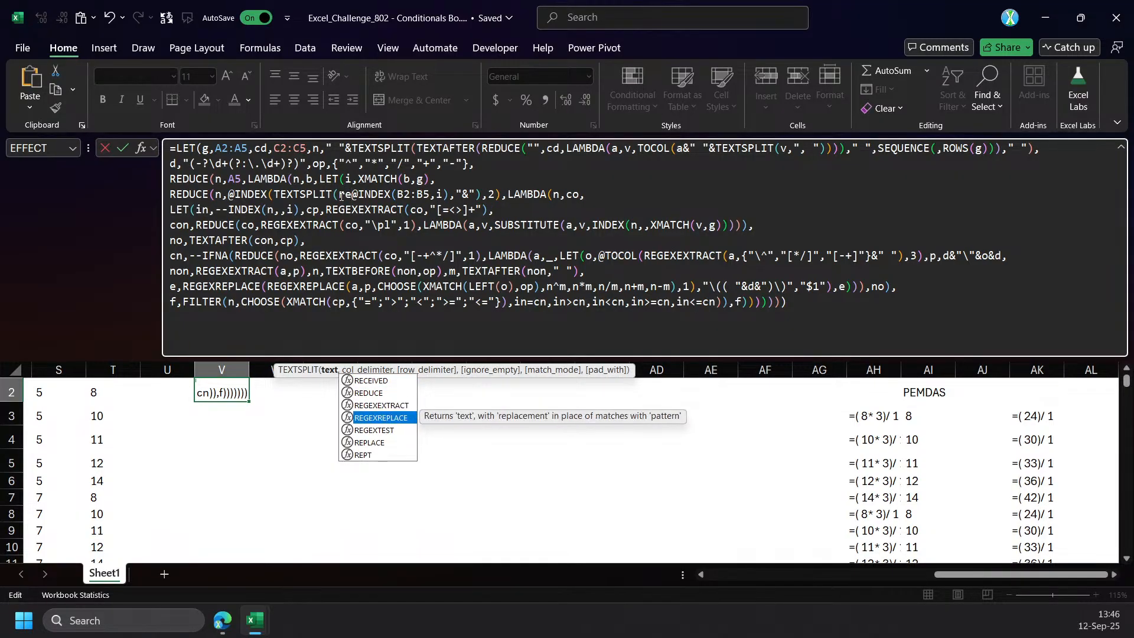
key("Tab")
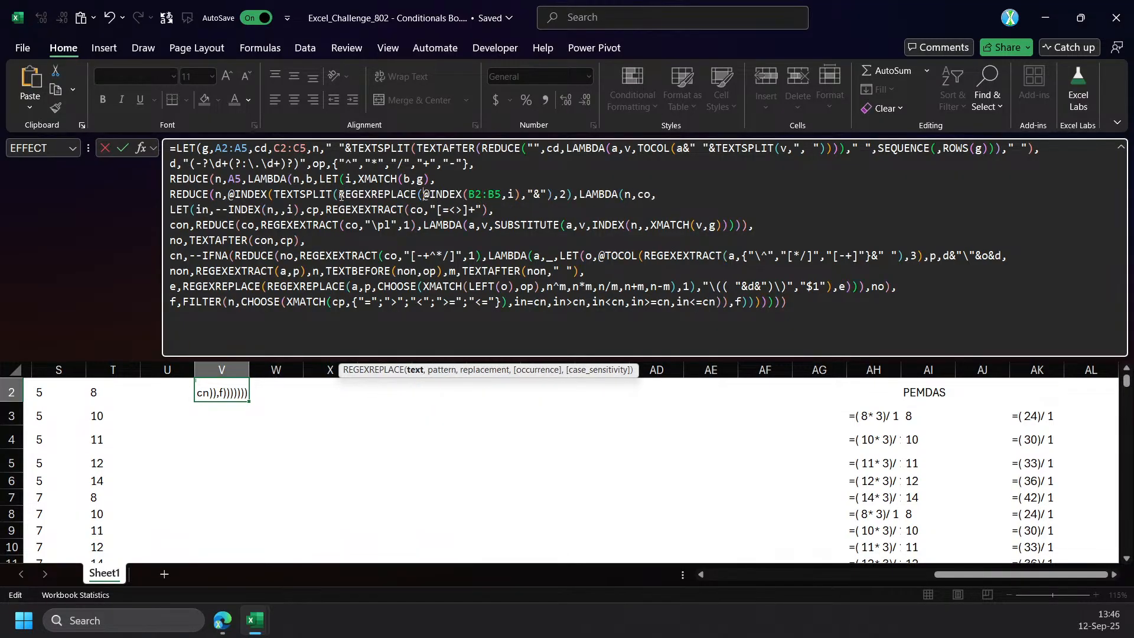
Complete V2's new REGEXREPLACE with d as the pattern and " $1" as the replacement, closing it before the "&" delimiter.
left_click(415, 370)
left_click(522, 200)
type(",")
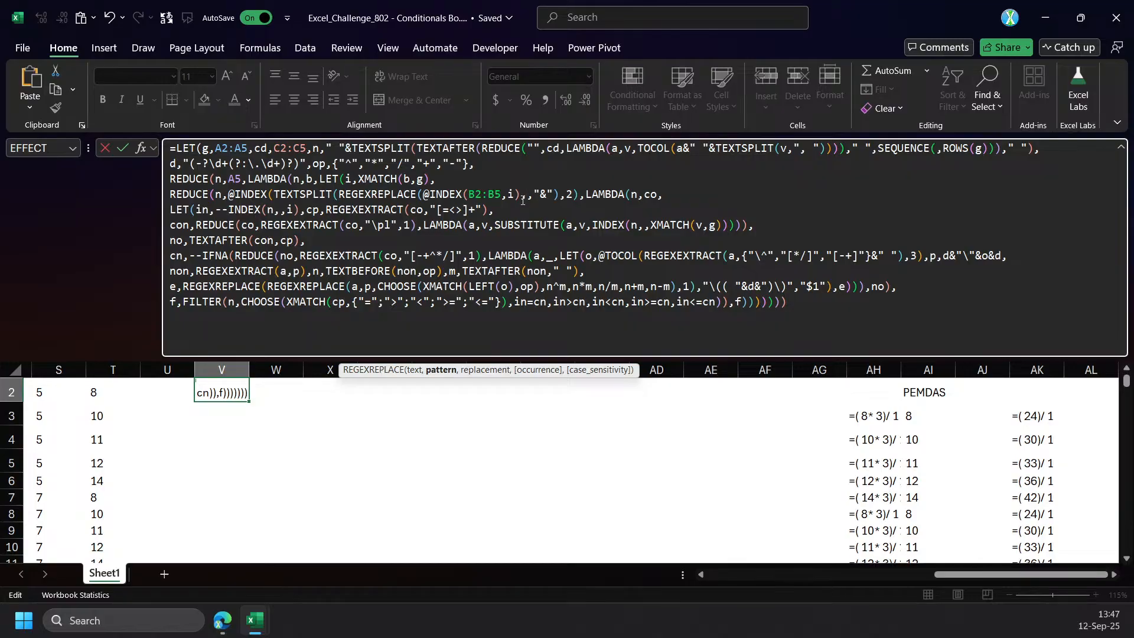
type("d")
left_click_drag(306, 166, 189, 166)
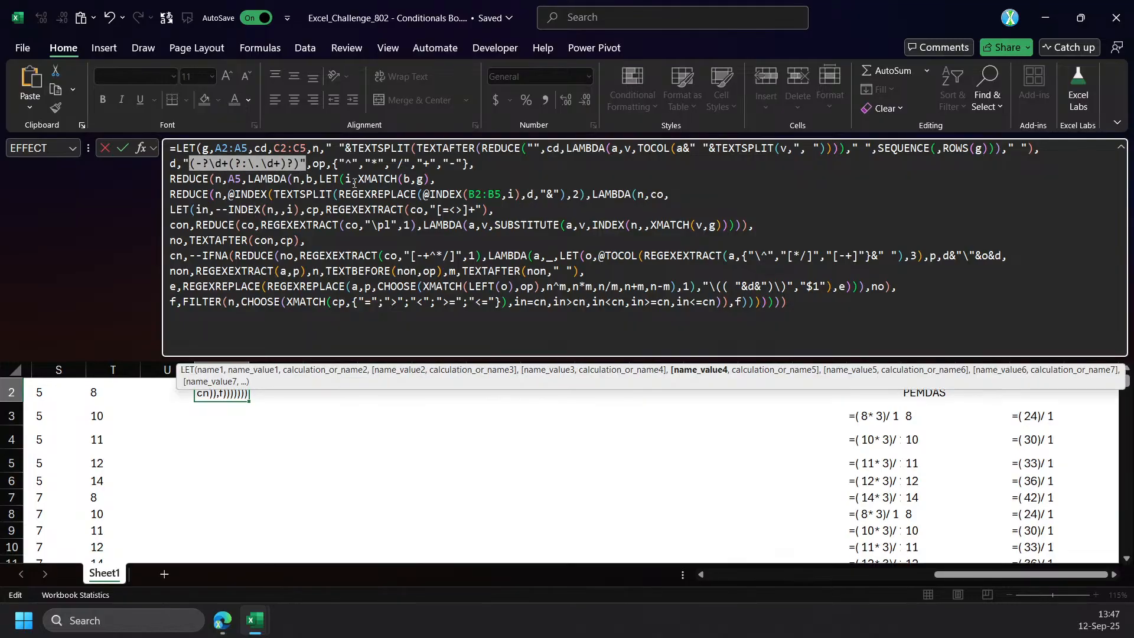
left_click(547, 195)
left_click(538, 195)
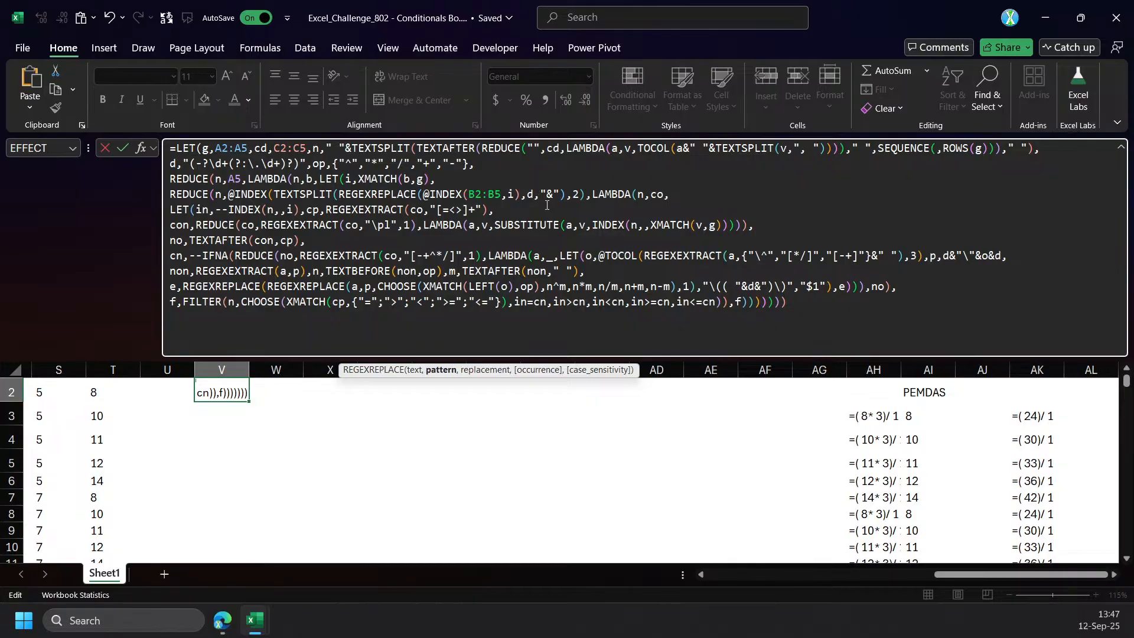
type(",\"")
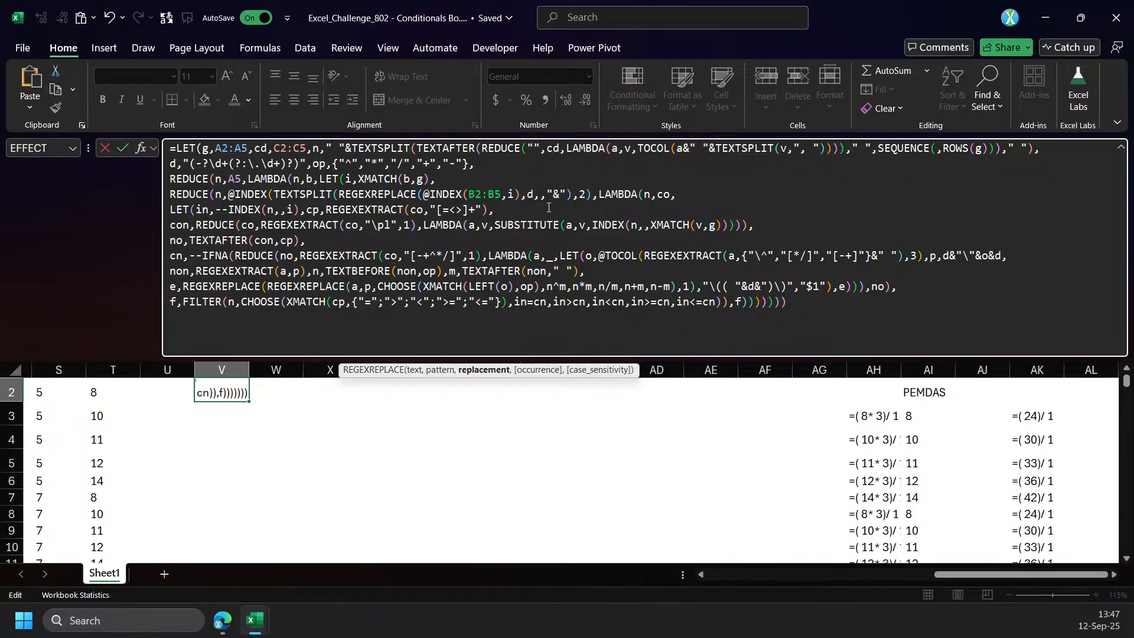
type(" $")
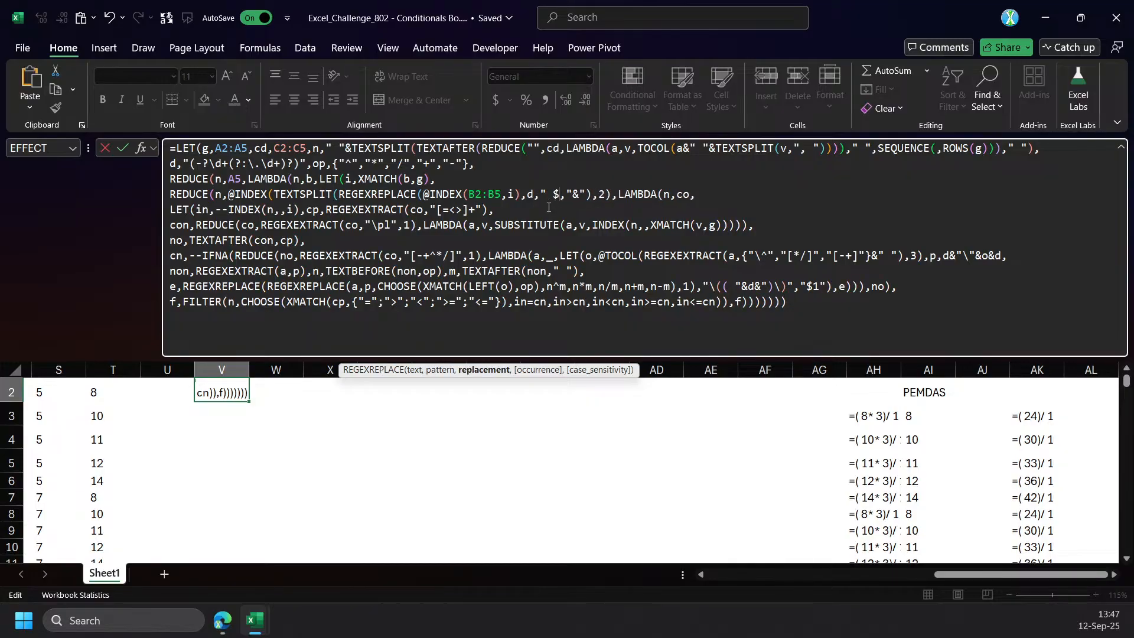
type("1\")")
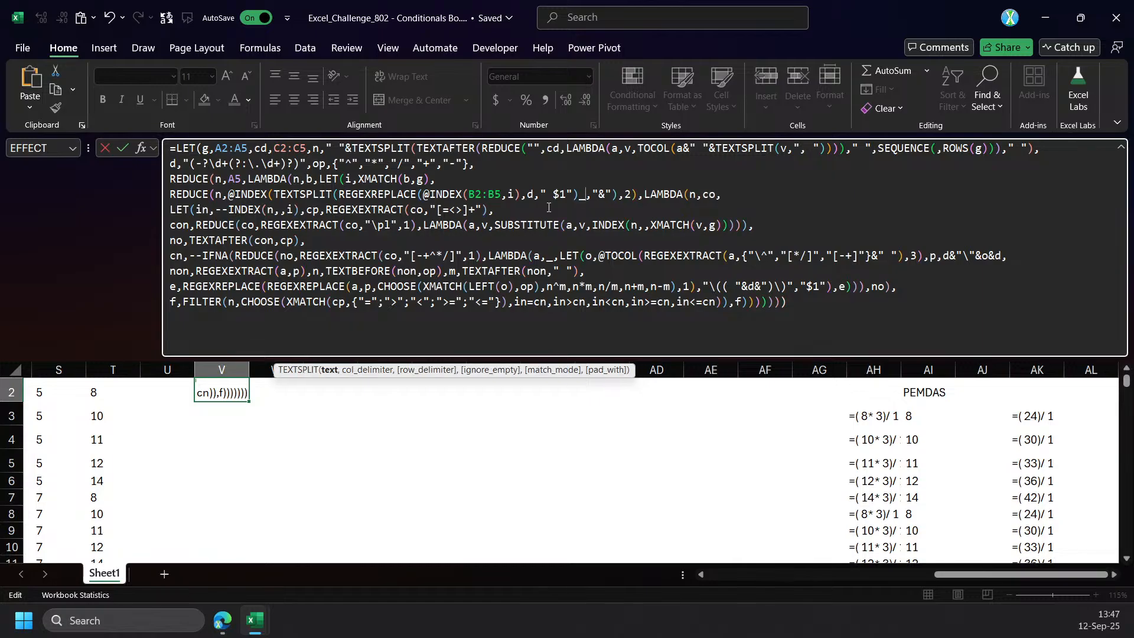
Enter V2's formula, then remove the @ in front of INDEX(TEXTSPLIT( in the inner REDUCE and enter it again.
key("ctrl+Return")
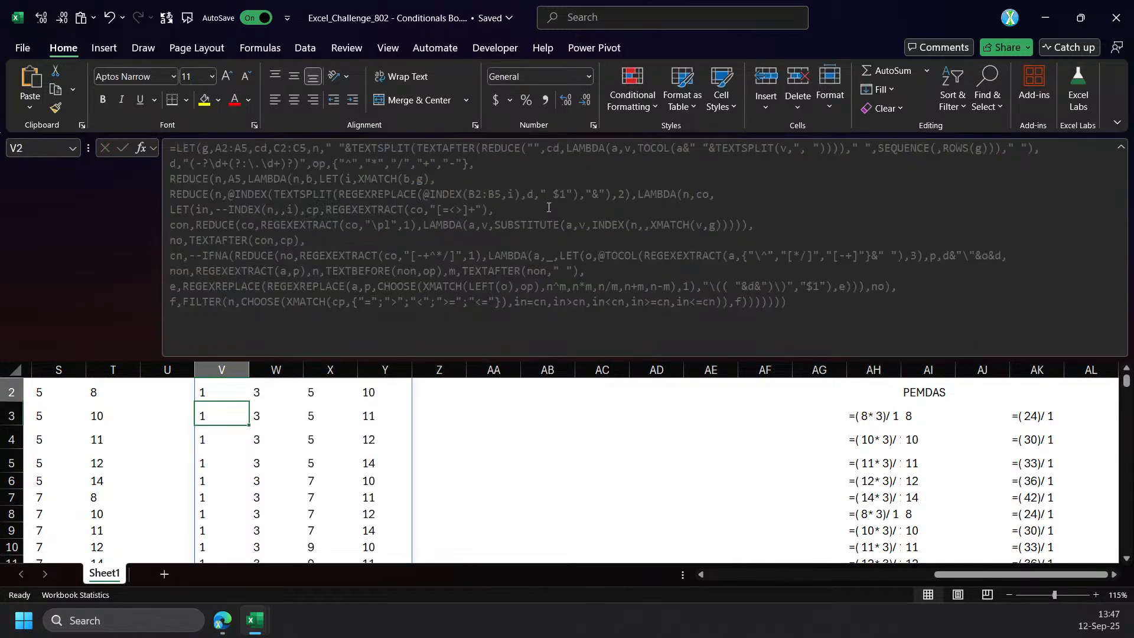
left_click_drag(945, 576, 914, 575)
left_click(241, 198)
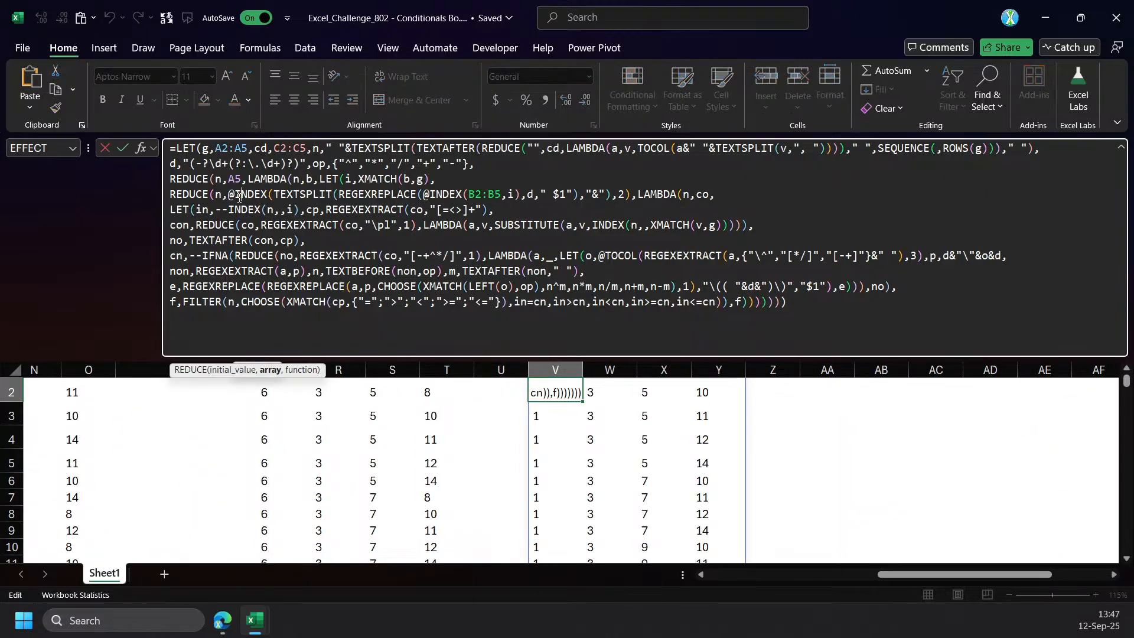
key("BackSpace")
key("ctrl+Return")
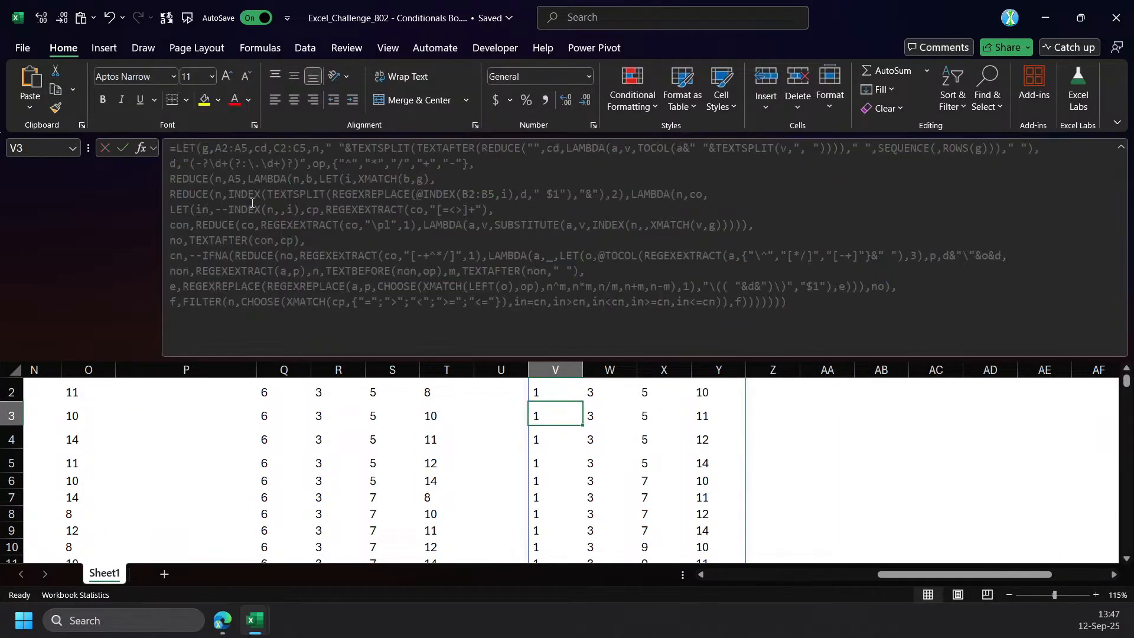
Replace A5 with g as the outer REDUCE's array in V2's formula and compare it with the formula in Q2.
double_click(240, 179)
type("g")
key("Return")
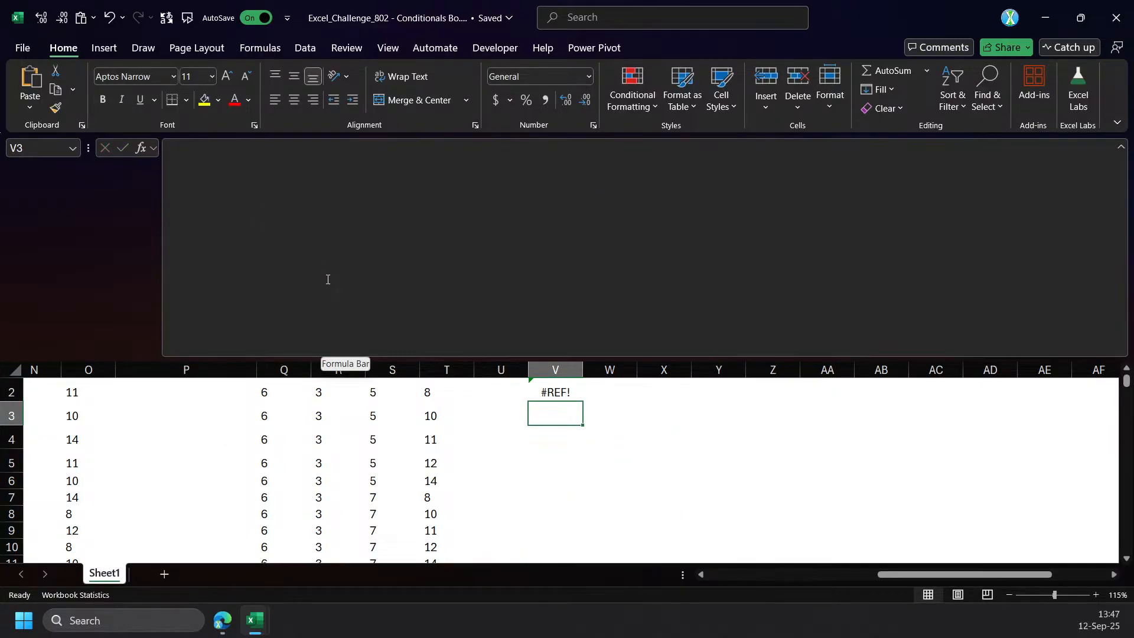
scroll(507, 400, "up", 1)
left_click(580, 413)
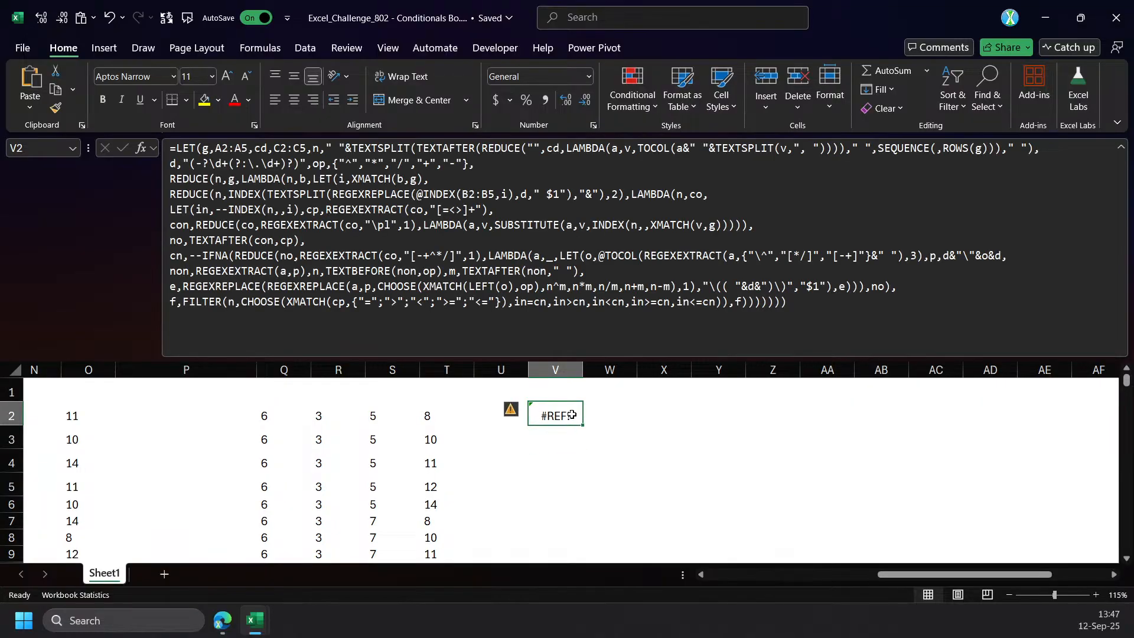
left_click(266, 423)
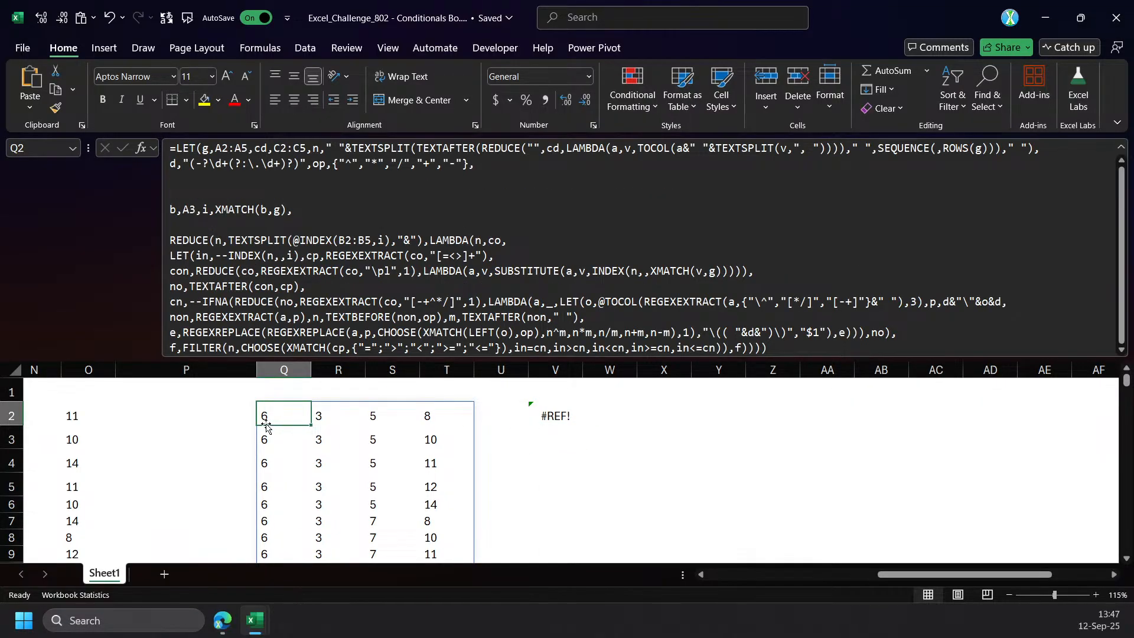
left_click(559, 417)
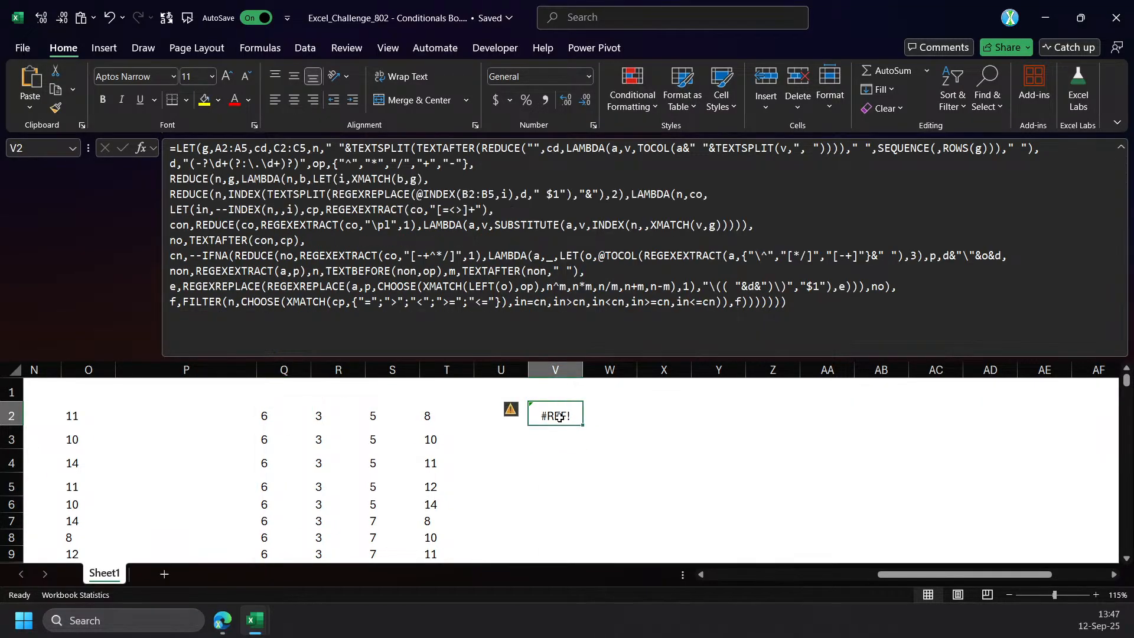
Try V2's formula with cell A2 in place of g as the outer REDUCE's array.
double_click(231, 179)
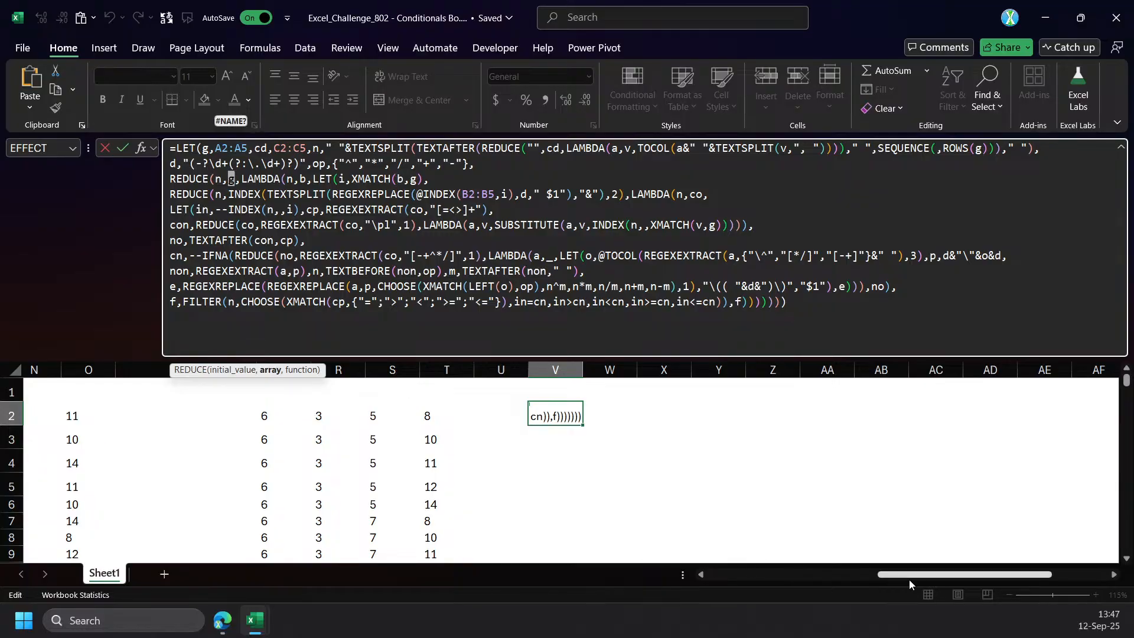
left_click_drag(910, 579, 730, 567)
left_click(44, 417)
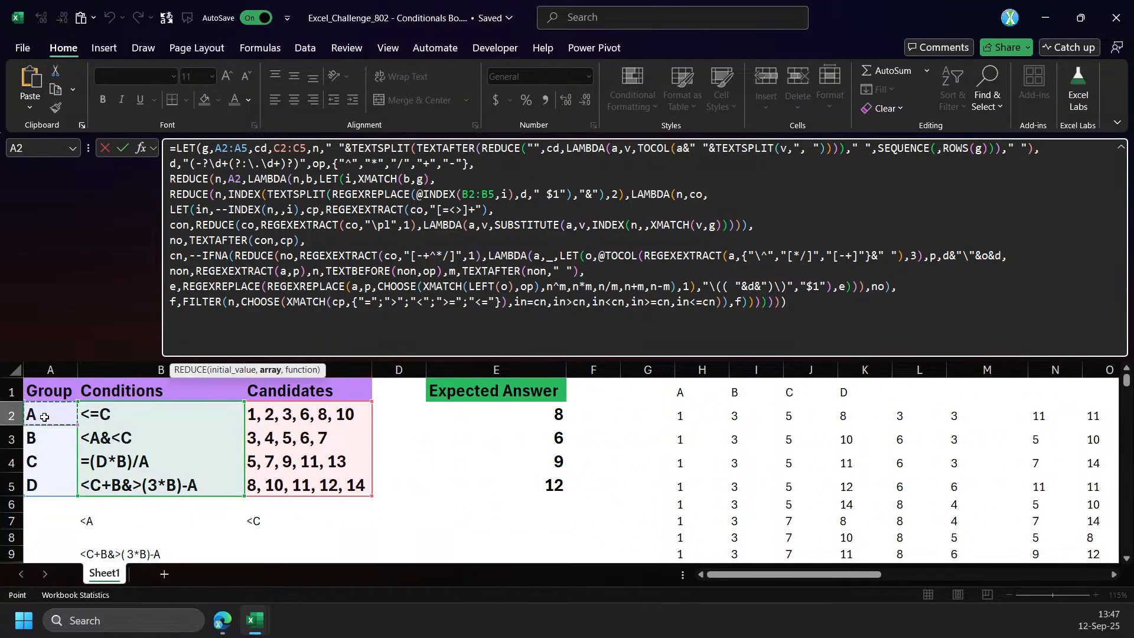
key("Return")
key("Up")
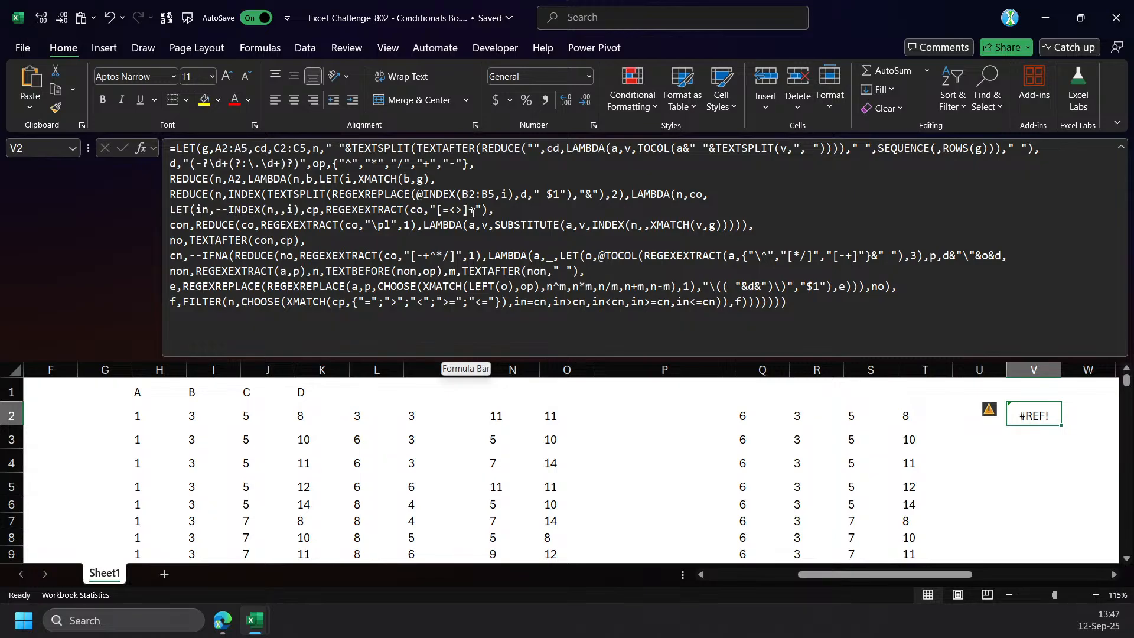
Remove the INDEX wrapper and its ",2)" ending around TEXTSPLIT in V2's inner REDUCE and enter the formula.
double_click(264, 194)
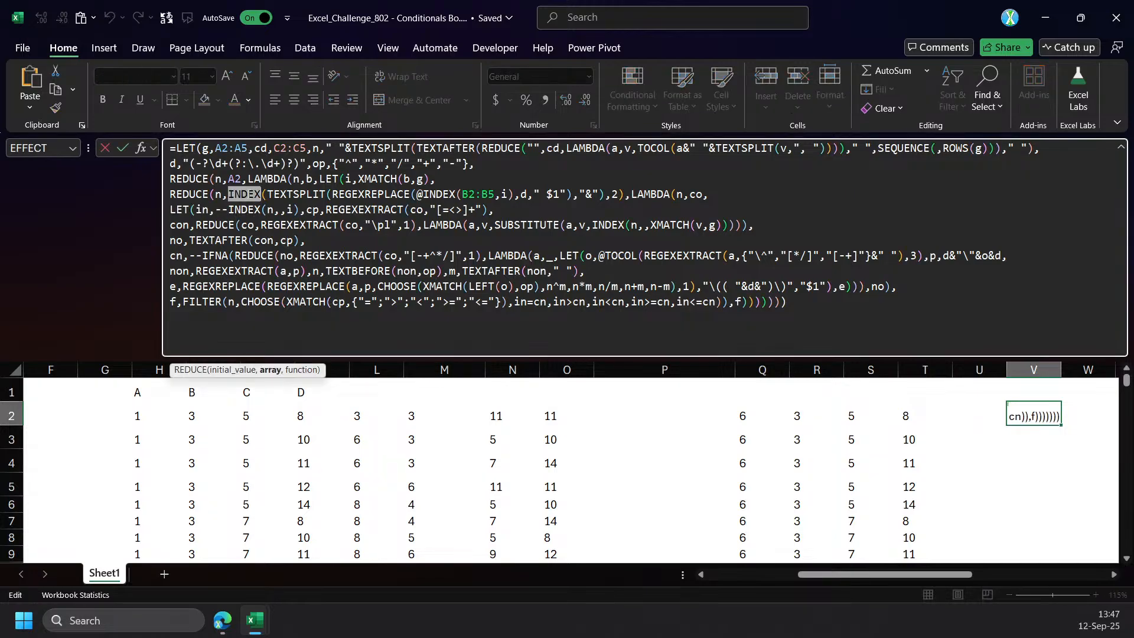
key("Delete")
key("Delete")
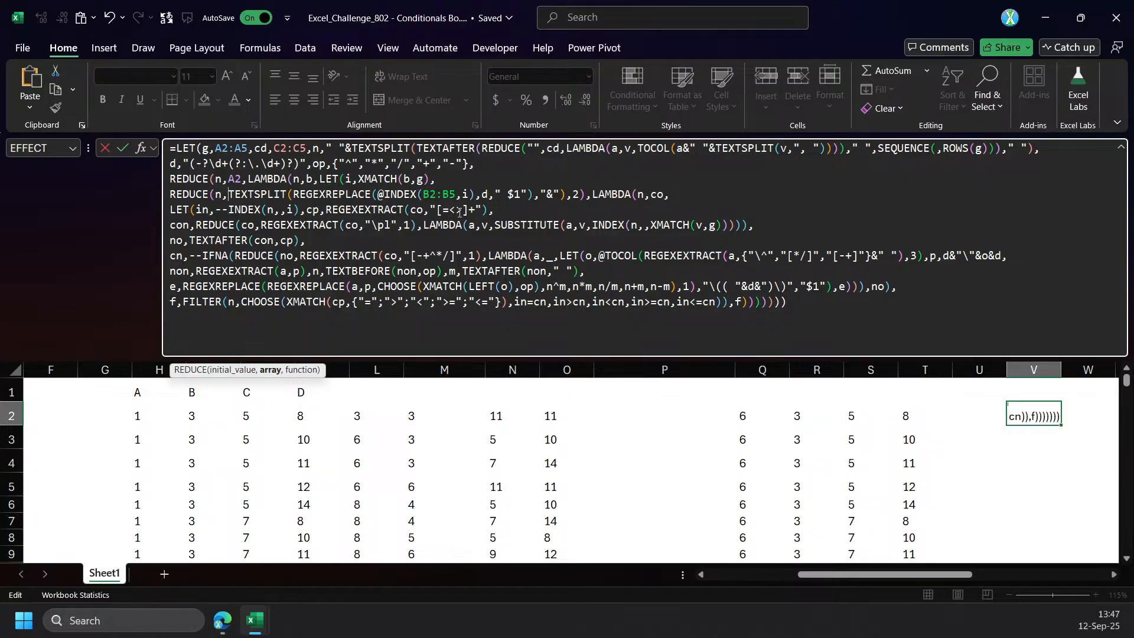
left_click(564, 201)
key("Delete")
key("Delete")
key("Delete")
key("ctrl+Return")
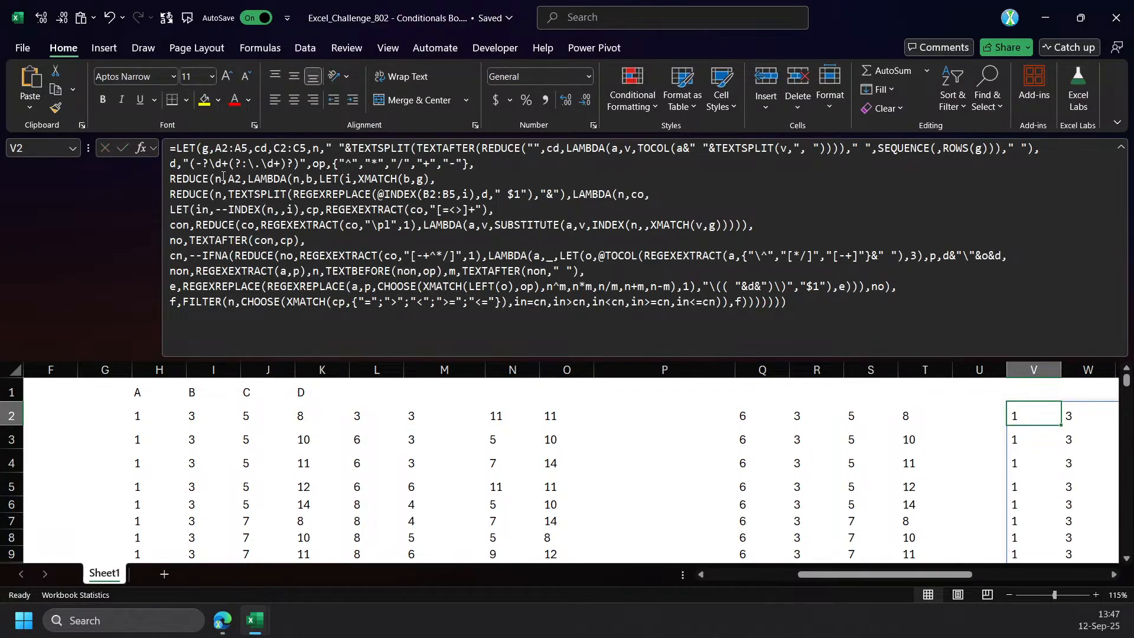
Set the outer REDUCE's array in V2's formula to g, enter it and view the spilled result.
double_click(224, 177)
type("g")
key("ctrl+Return")
left_click_drag(837, 574, 957, 584)
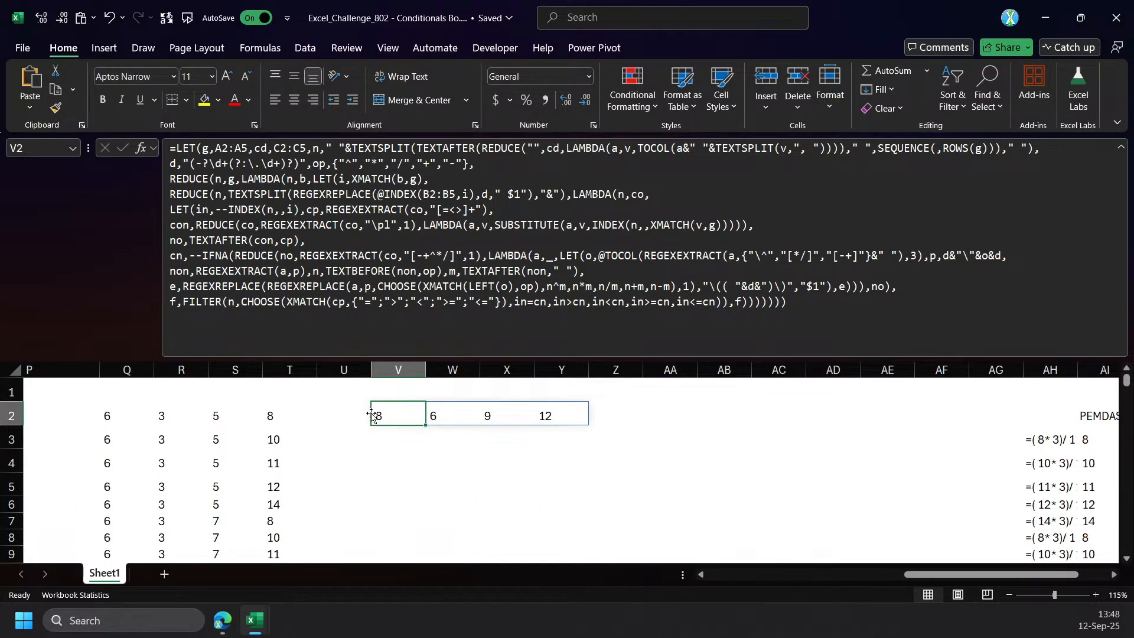
Insert blank cells over the helper block in columns H to P, starting at H1, shifting existing cells right.
left_click_drag(933, 575, 784, 575)
left_click_drag(414, 393, 922, 535)
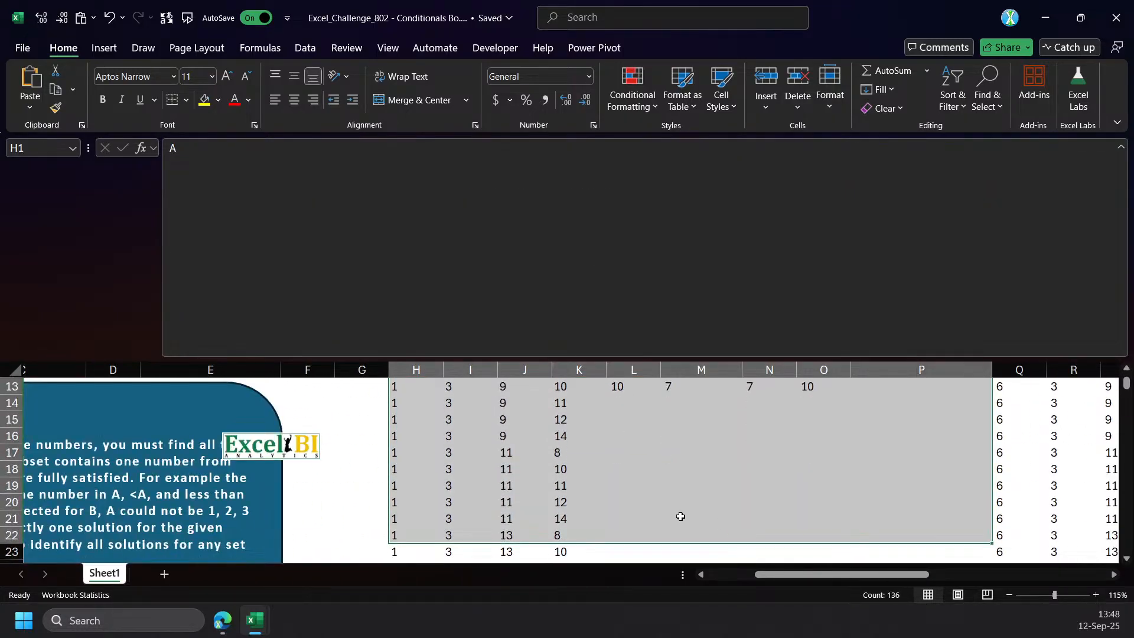
scroll(684, 517, "up", 4)
key("ctrl+shift+plus")
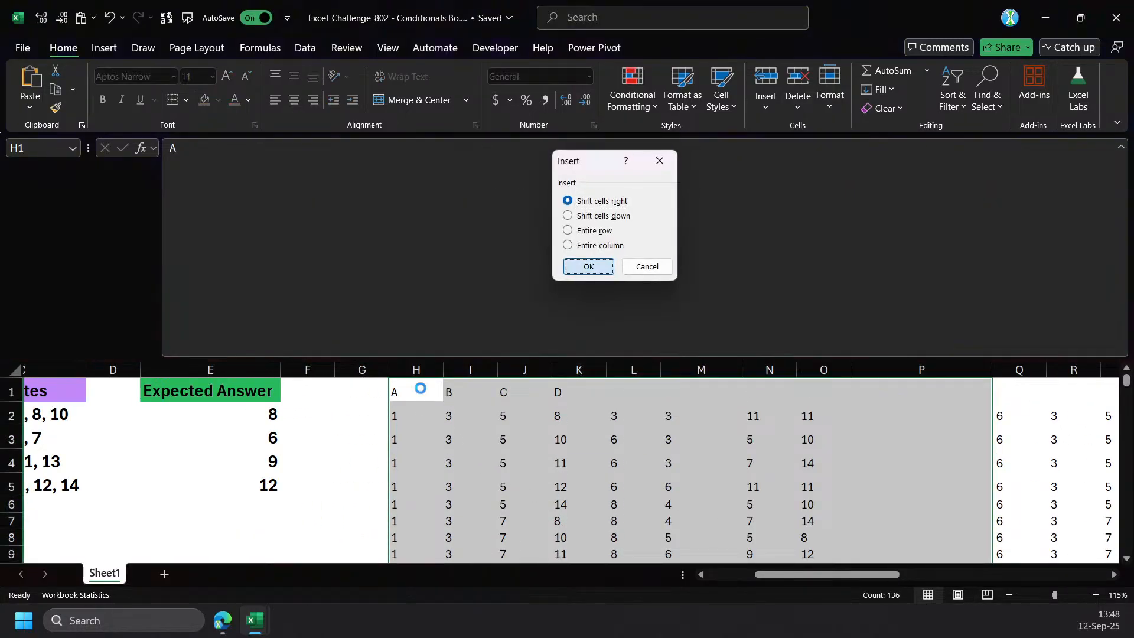
key("Return")
Copy the full LET formula text from AE2 and paste it into F2.
left_click_drag(870, 576, 993, 576)
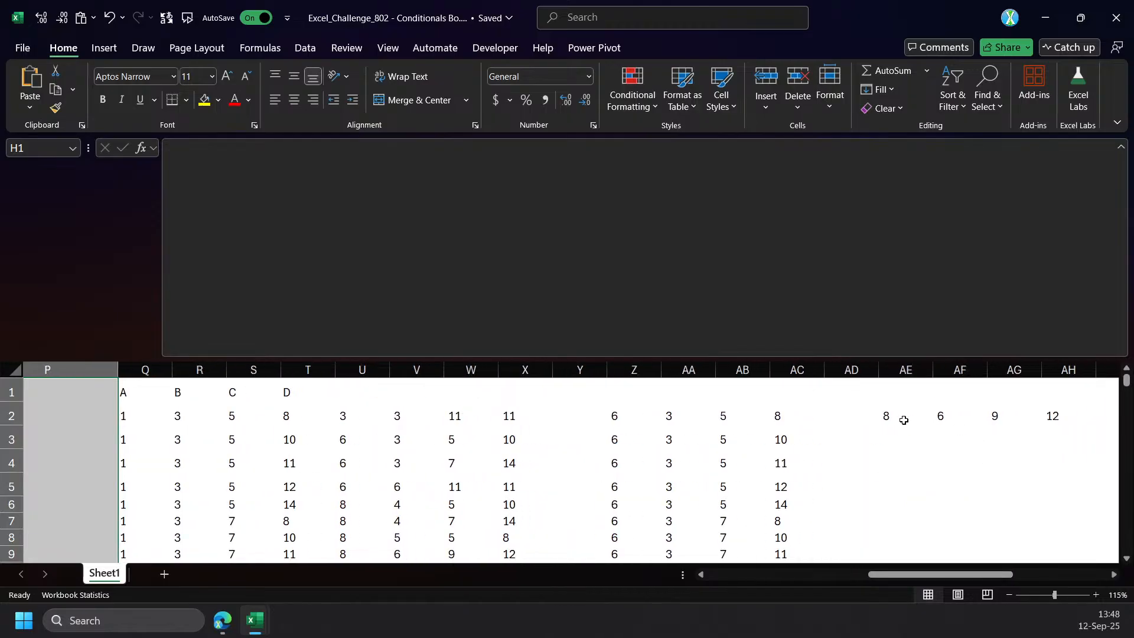
left_click(913, 420)
left_click_drag(891, 342, 39, 23)
key("ctrl+c")
key("Escape")
left_click_drag(911, 574, 685, 571)
left_click(598, 420)
left_click(592, 344)
key("ctrl+v")
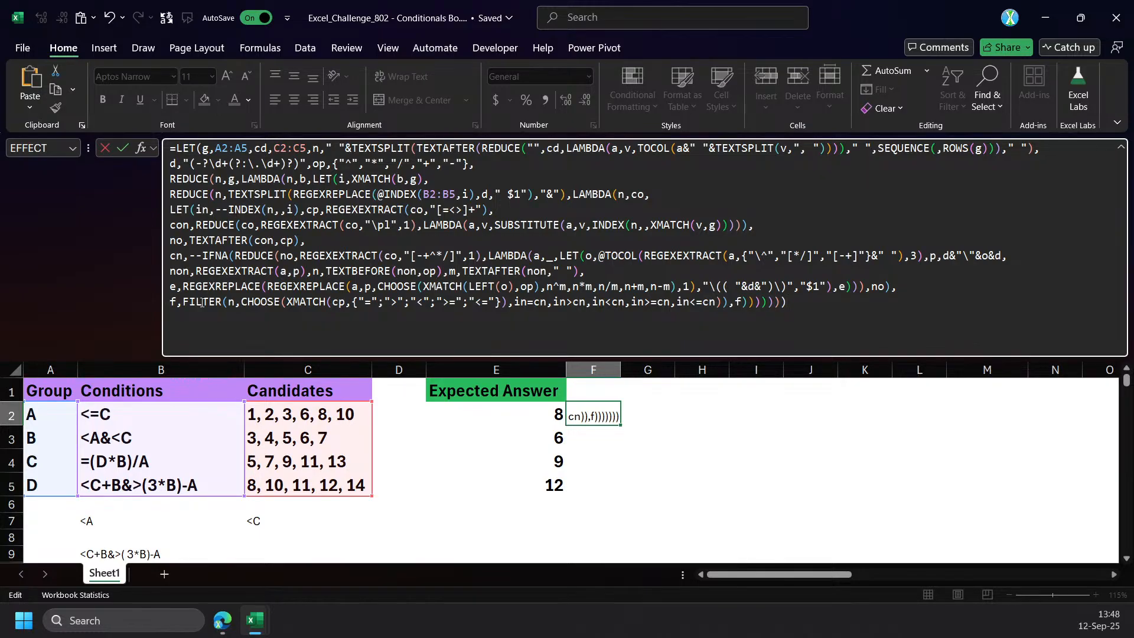
Name the outer REDUCE calculation rs in F2's LET formula.
left_click(201, 302)
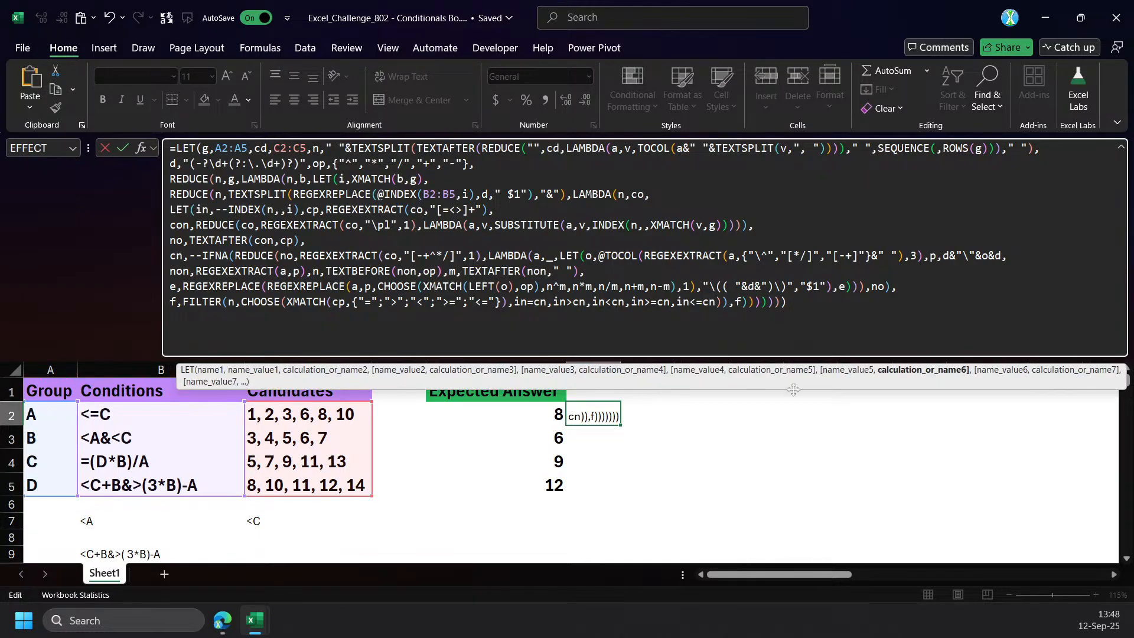
left_click(919, 370)
left_click(169, 180)
left_click(500, 164)
type("rs,")
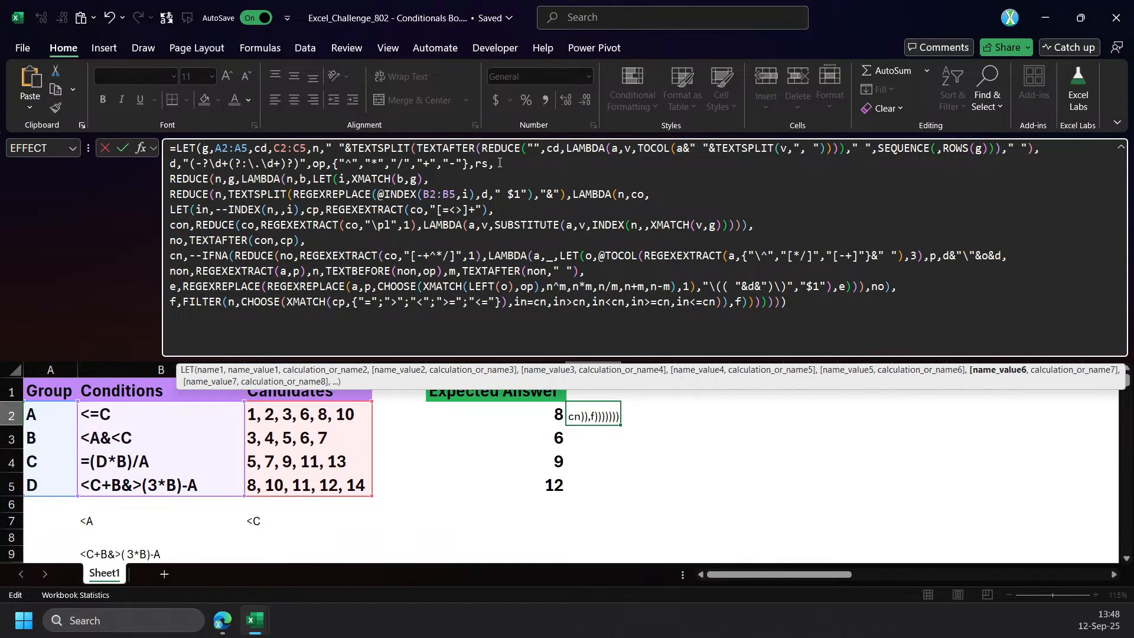
type(",")
Add TRANSPOSE(rs) on a new line as the final calculation of F2's LET formula.
key("alt+Return")
type("tra")
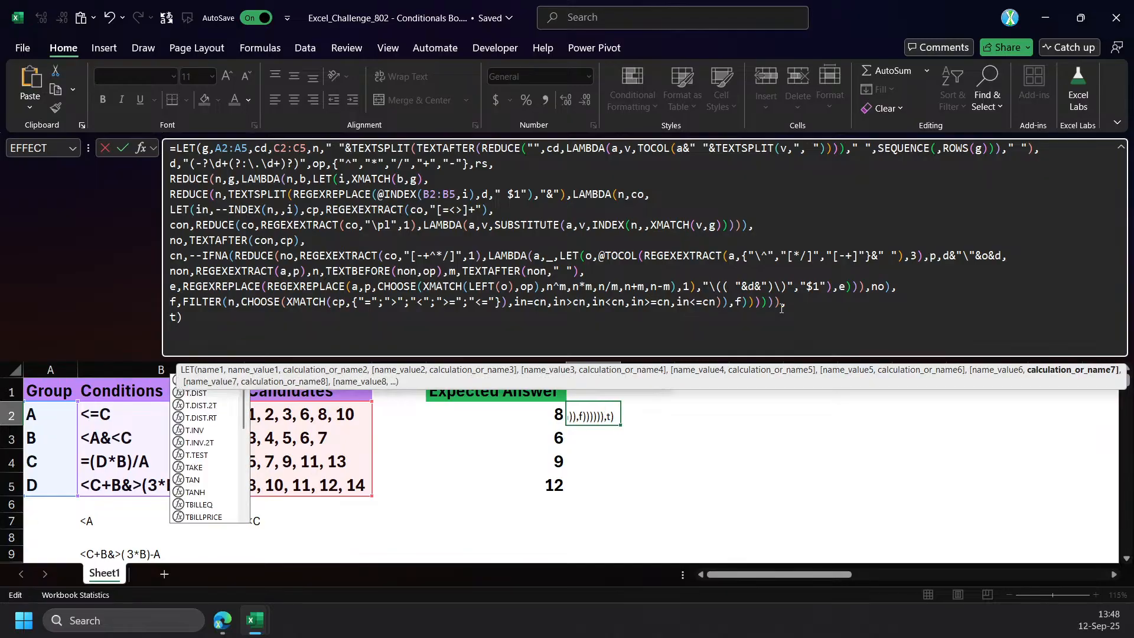
key("Down")
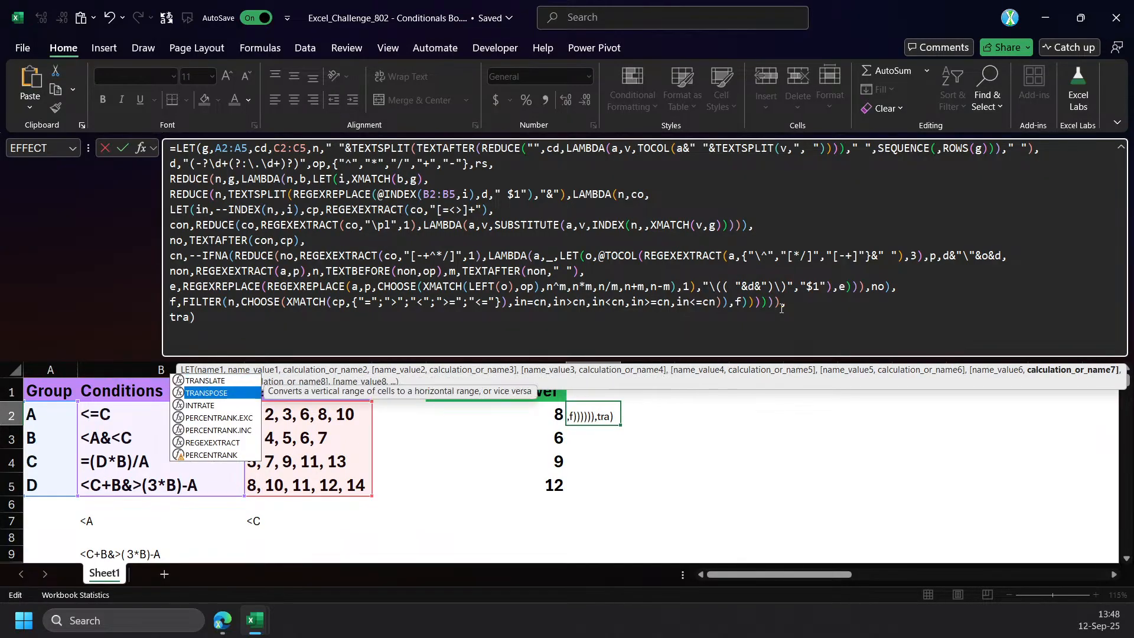
key("Tab")
type("rs)")
Put a double minus before rs inside TRANSPOSE, enter the formula in F2 and leave editing.
left_click(235, 319)
type("+\",\"-")
key("ctrl+Return")
left_click(448, 324)
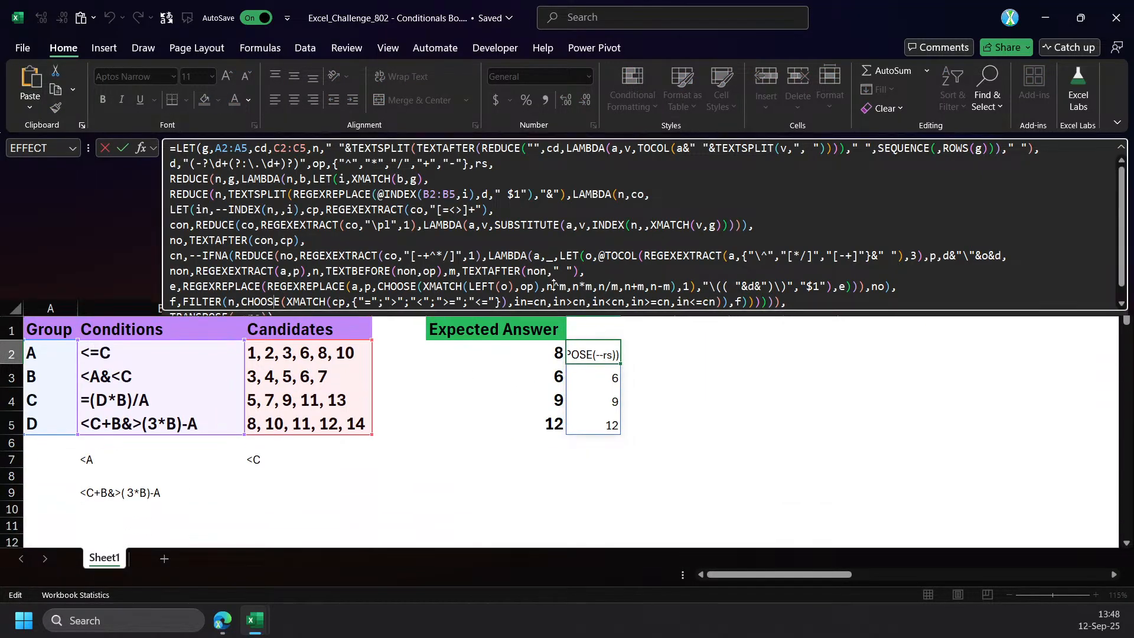
key("Escape")
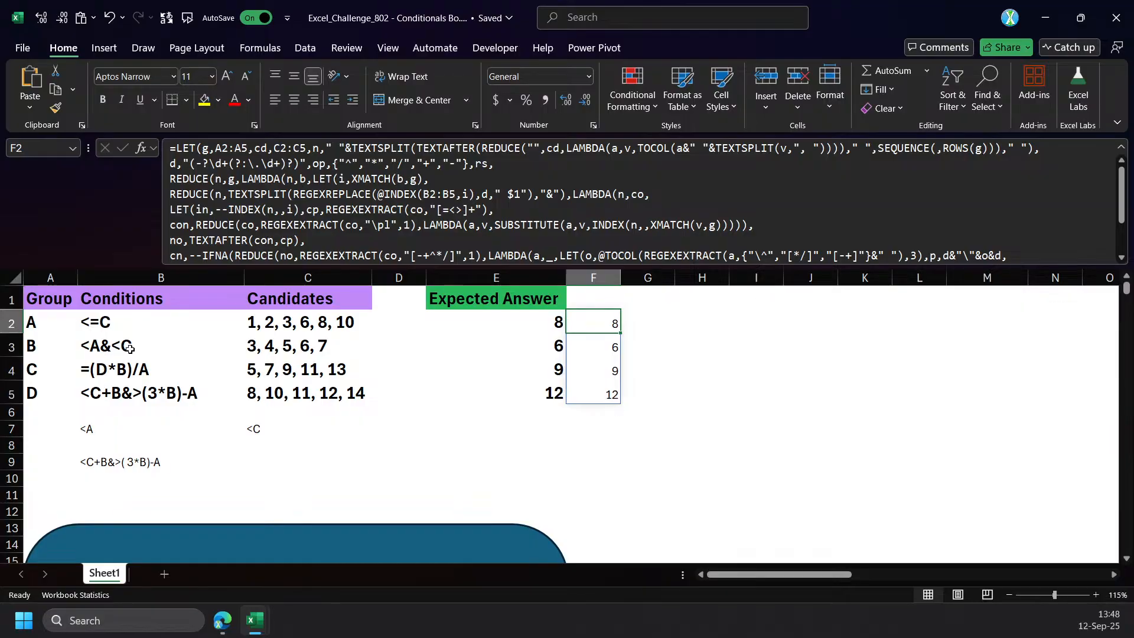
Clear the test cells A7:C9 and move the formula from F2 to B8.
left_click(85, 371)
left_click_drag(53, 430, 307, 463)
key("Delete")
left_click(609, 325)
key("ctrl+x")
left_click(134, 451)
key("ctrl+v")
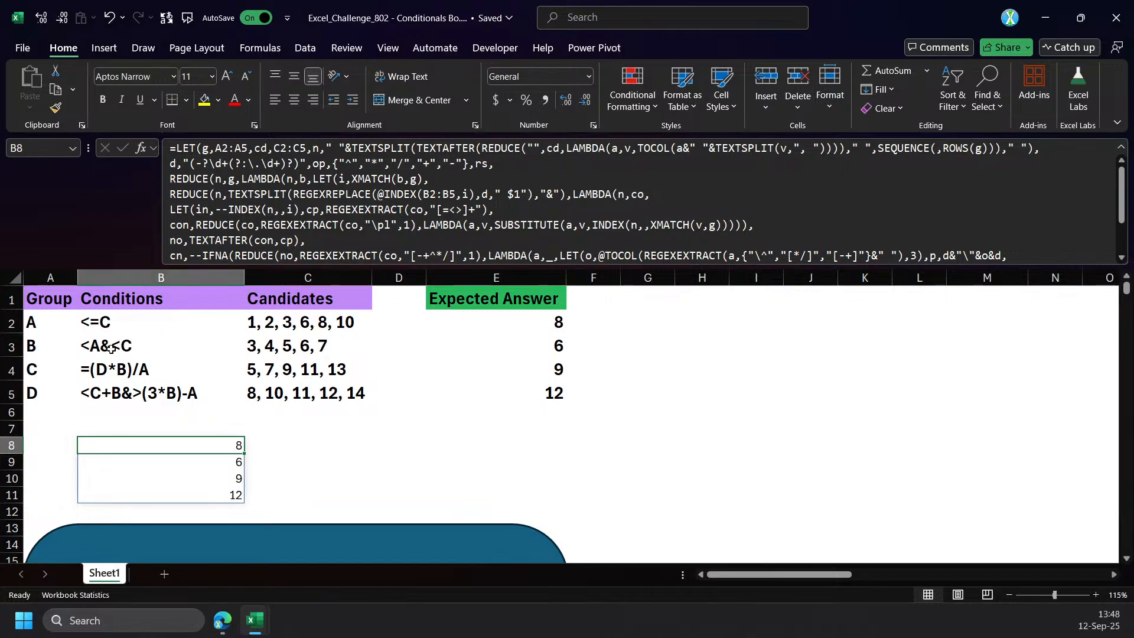
Change group C's condition in B4 to >=(D*B)/A.
left_click(93, 367)
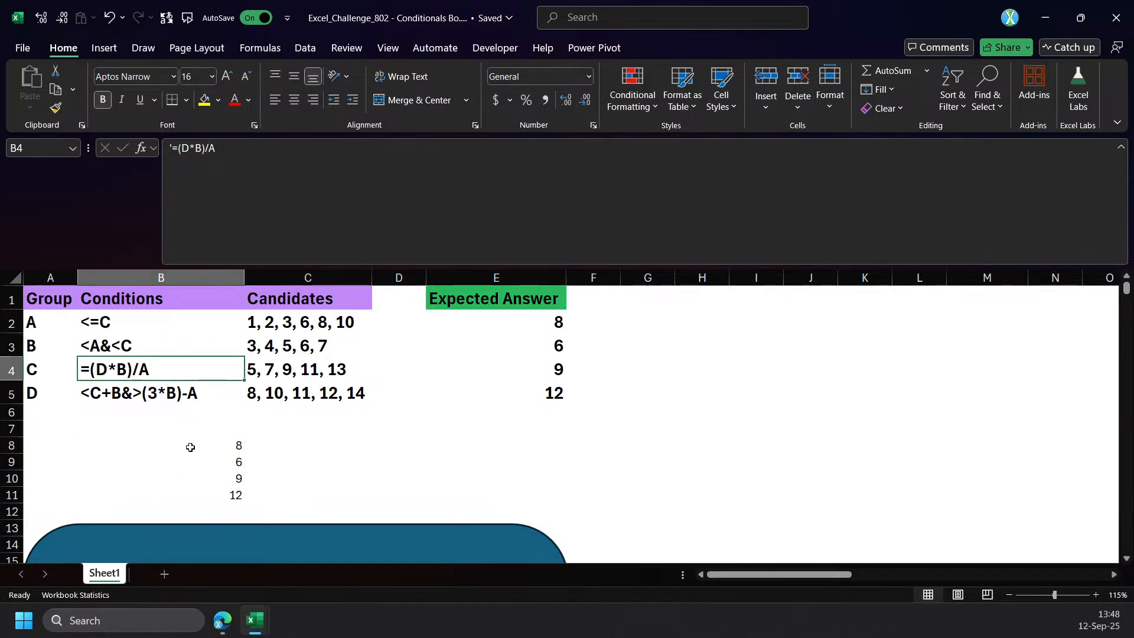
left_click(176, 151)
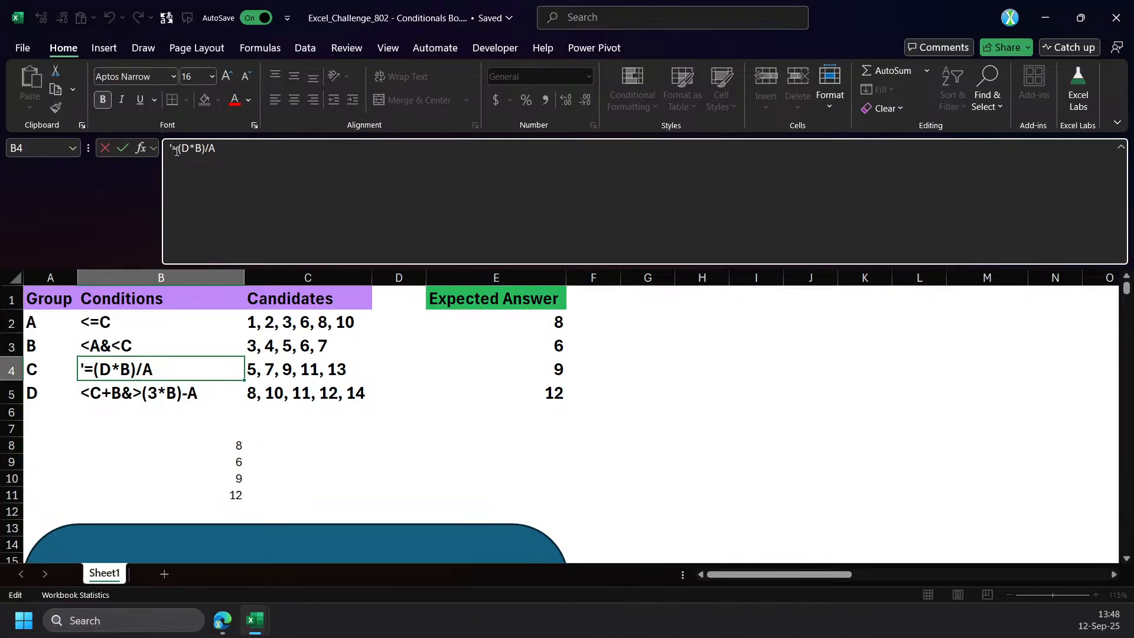
type(">")
key("Return")
key("Up")
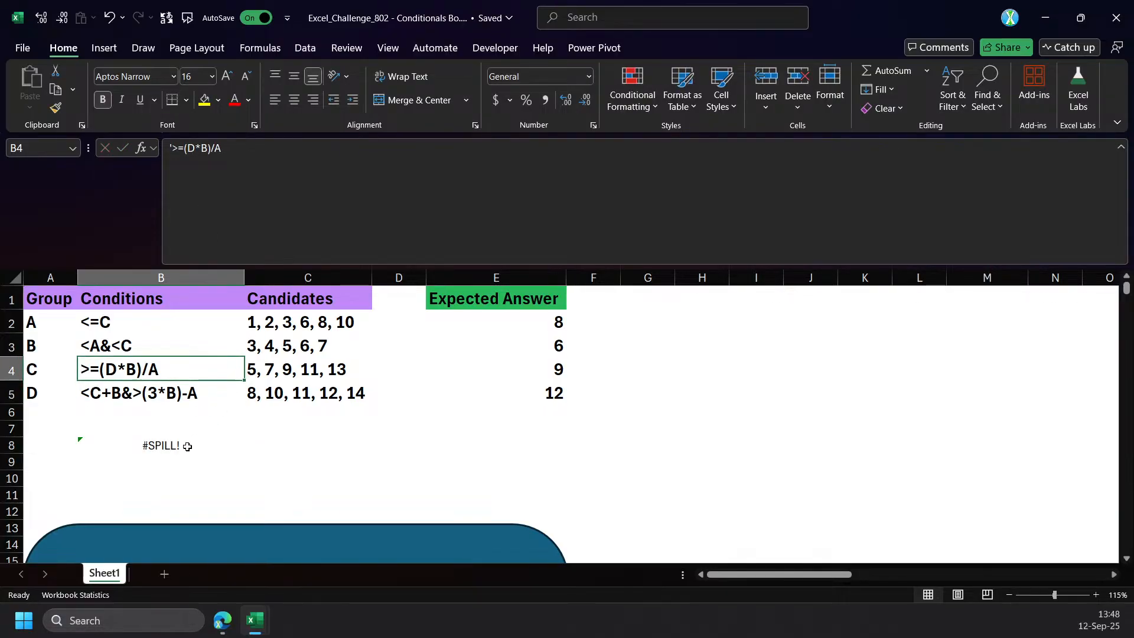
Insert blank cells from Q1 to the last column over rows 1 to 15, shifting the existing cells down.
left_click(187, 446)
left_click_drag(777, 574, 904, 574)
left_click_drag(365, 300, 1011, 533)
key("ctrl+shift+Right")
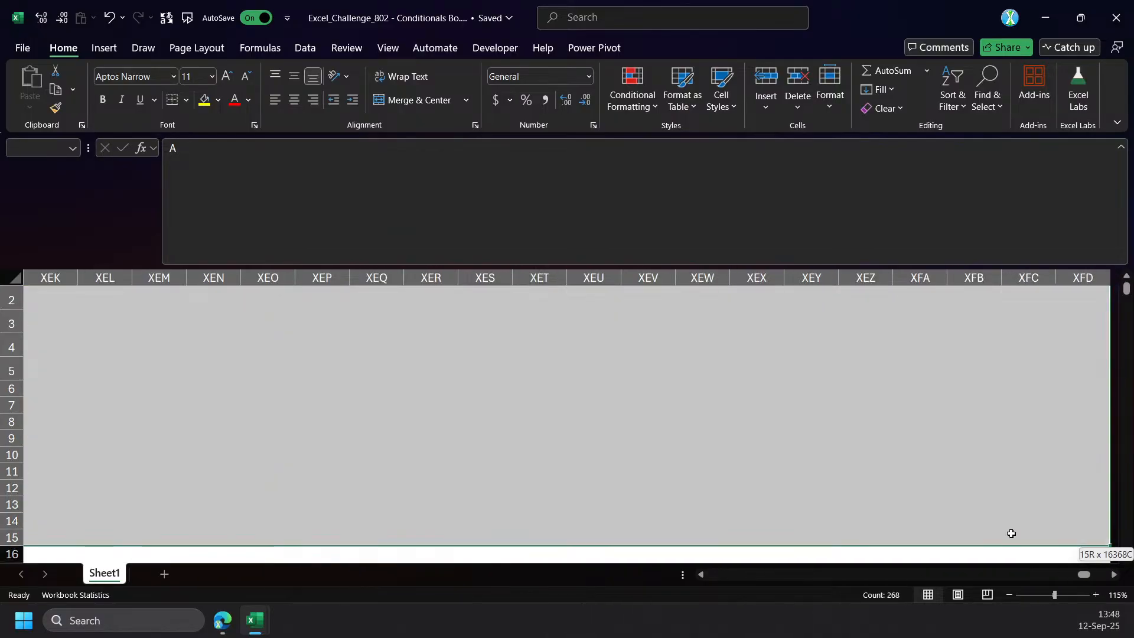
key("ctrl+plus")
key("Down")
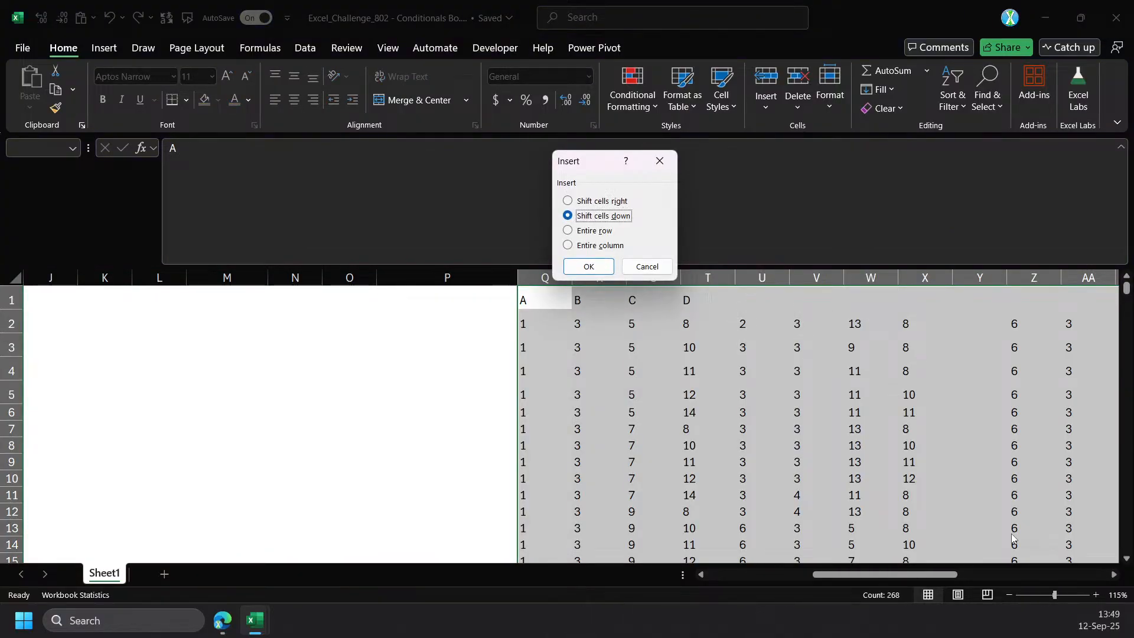
key("Return")
key("ctrl+Home")
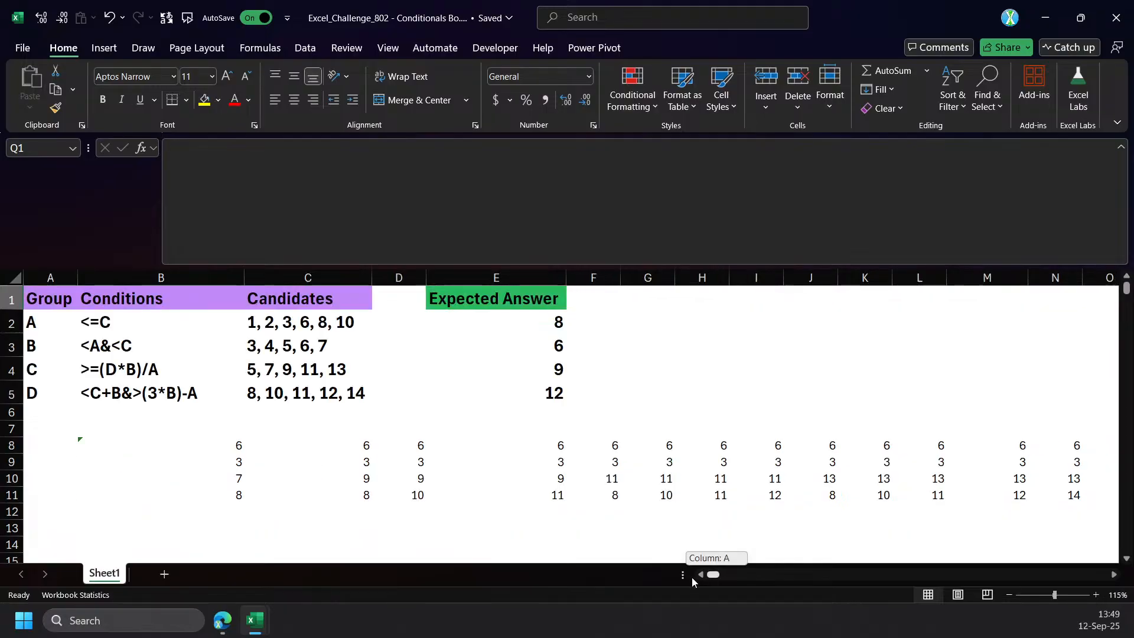
Count the solution columns of the spilled range in A8 with =COLUMNS(B8#).
left_click(60, 445)
type("=")
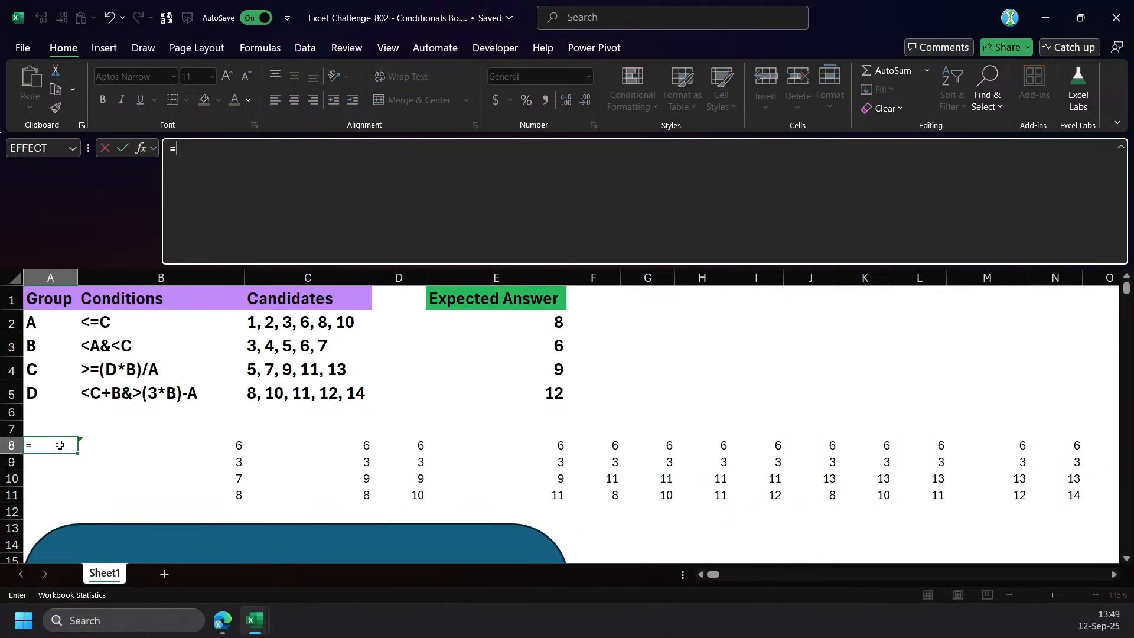
type("count")
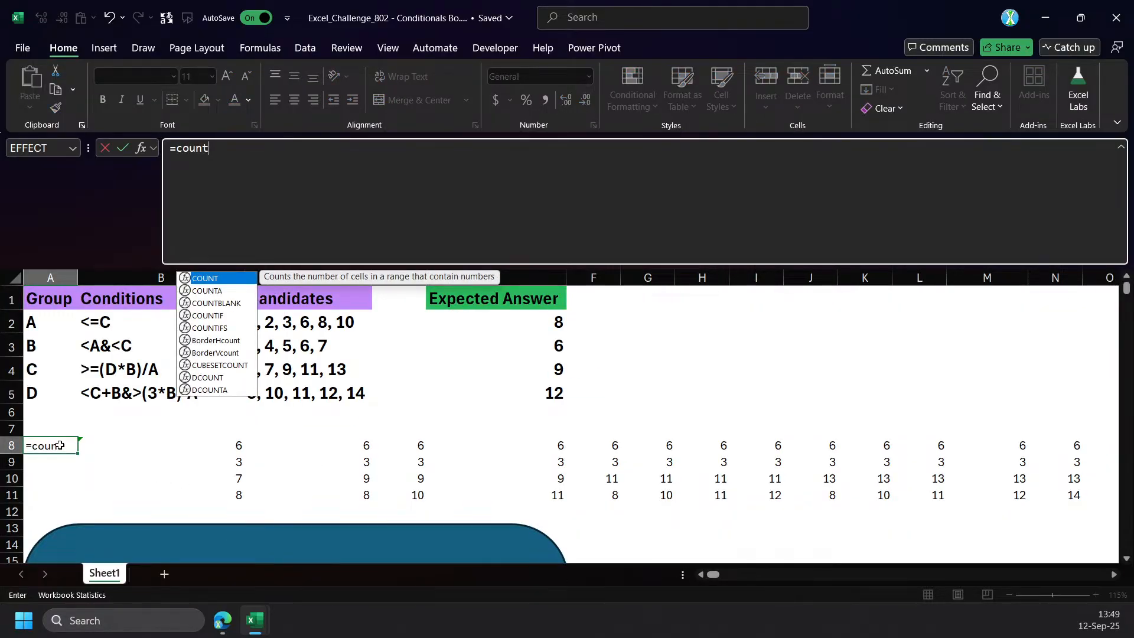
key("BackSpace")
key("BackSpace")
key("BackSpace")
key("BackSpace")
type("oo")
key("BackSpace")
type("l")
key("Down")
key("Tab")
key("Right")
key("ctrl+shift+Right")
key("ctrl+shift+Down")
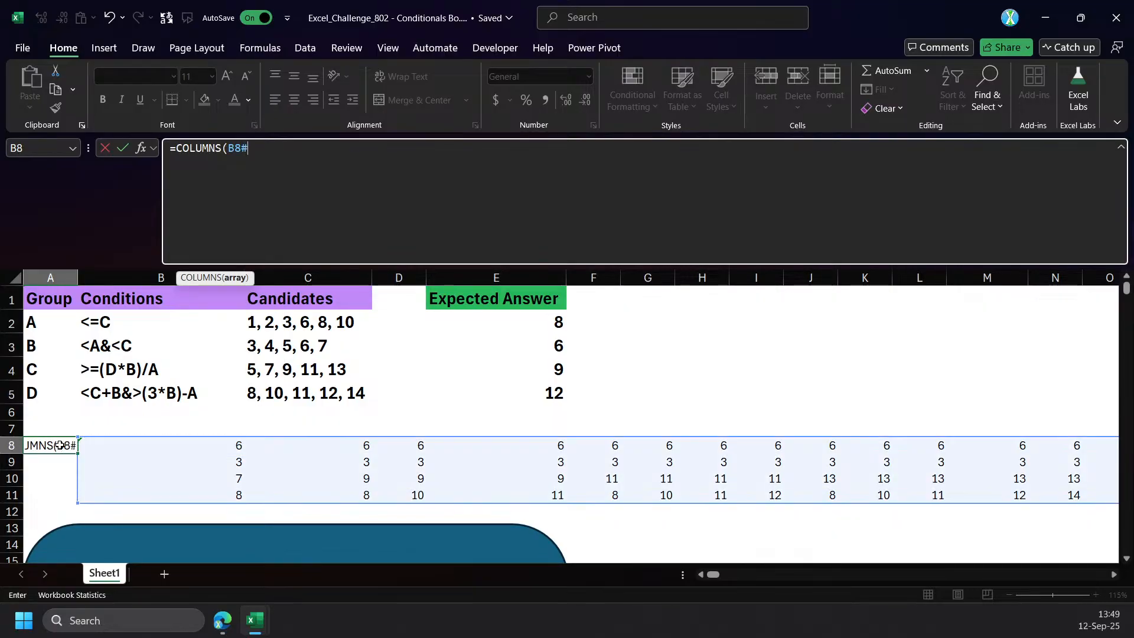
key("Return")
left_click(60, 445)
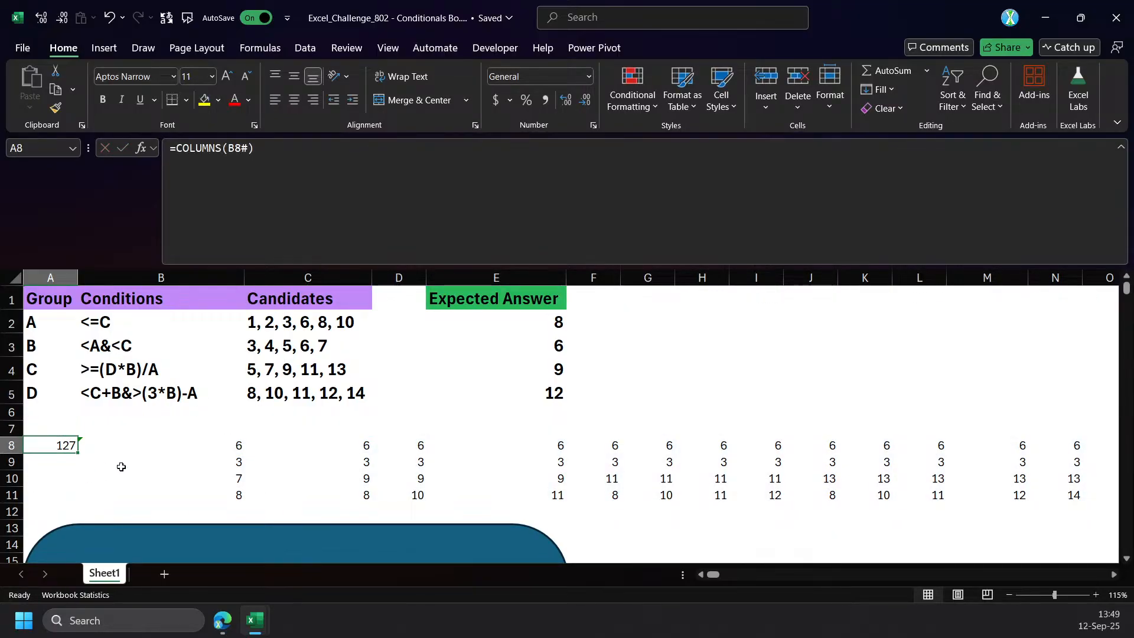
Extend group A's condition in B2 to <=C&=B-C.
left_click(216, 444)
left_click(143, 366)
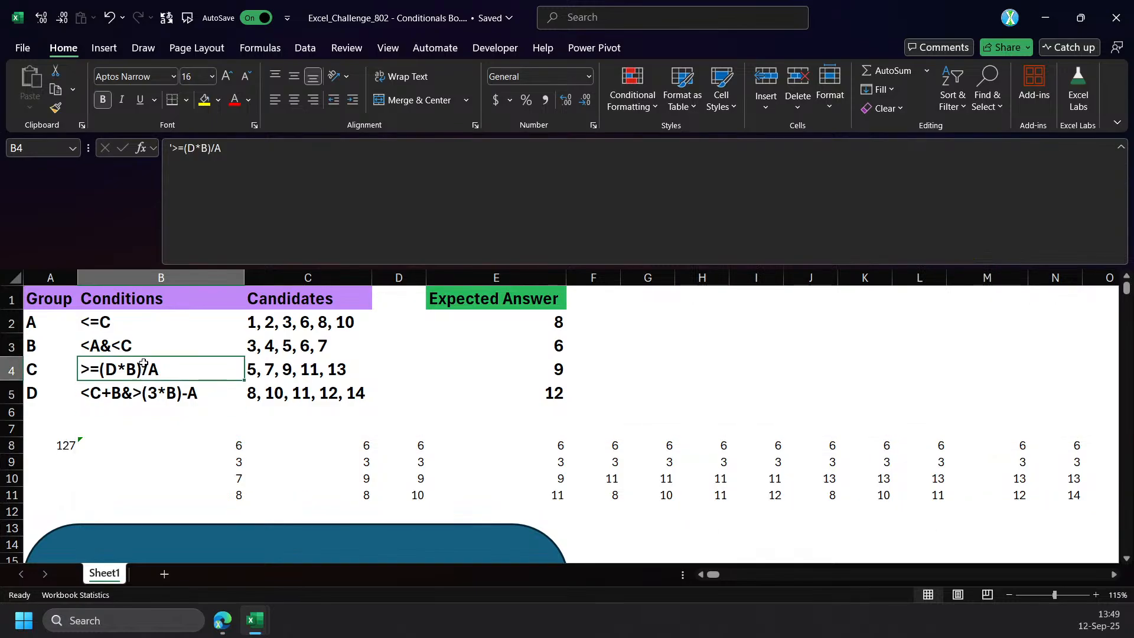
left_click(274, 160)
left_click(121, 324)
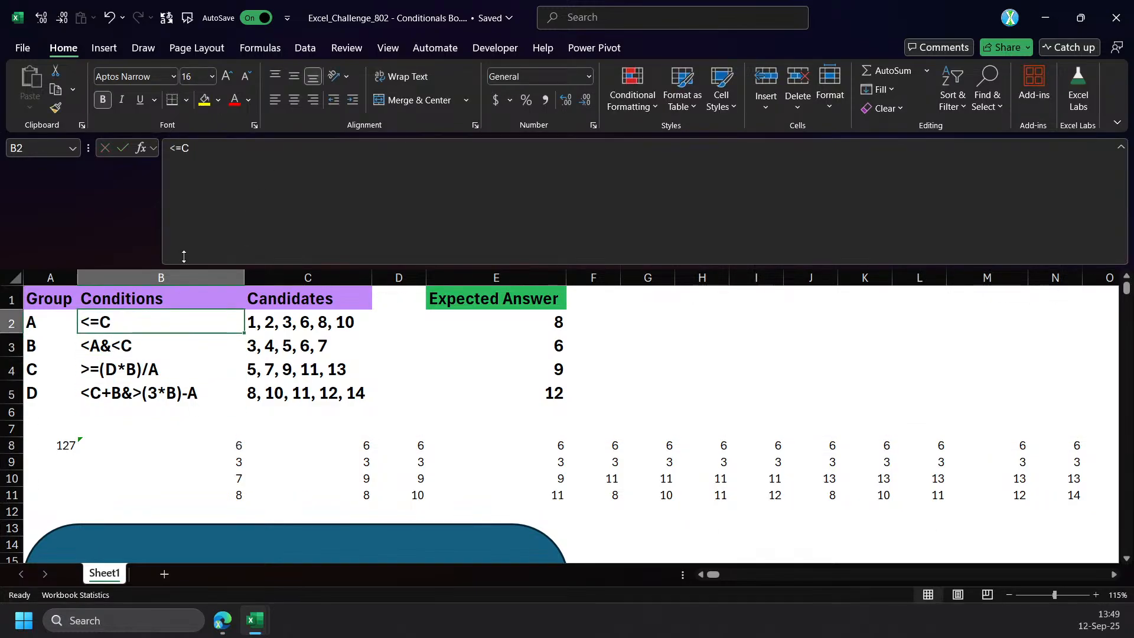
left_click(321, 158)
type("&")
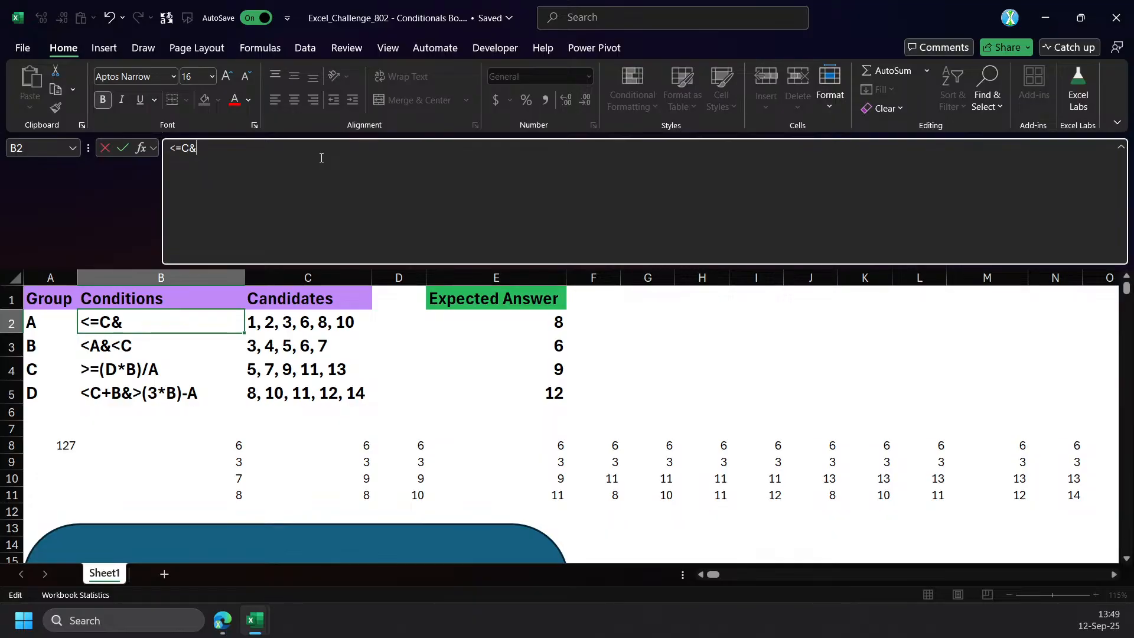
type("=")
type("s")
key("BackSpace")
type("A+B")
left_click_drag(203, 151, 314, 147)
type("B-C")
key("Return")
key("Up")
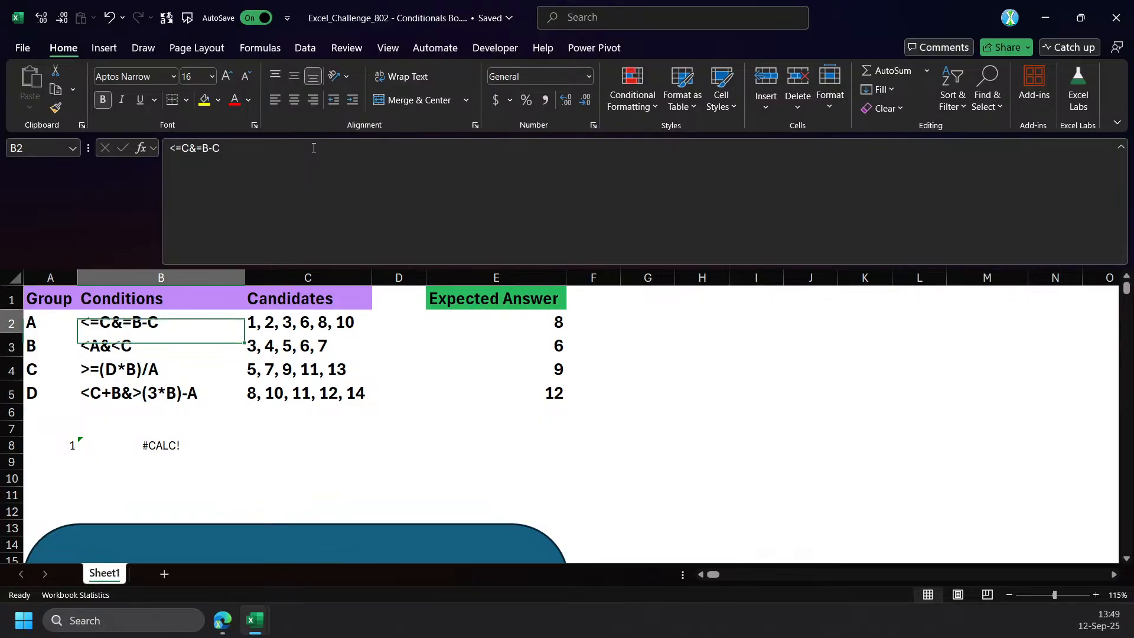
Add a greater-than sign to the second part of group A's condition in B2, making it <=C&>=B-C.
left_click(201, 148)
type(">")
key("Return")
key("Up")
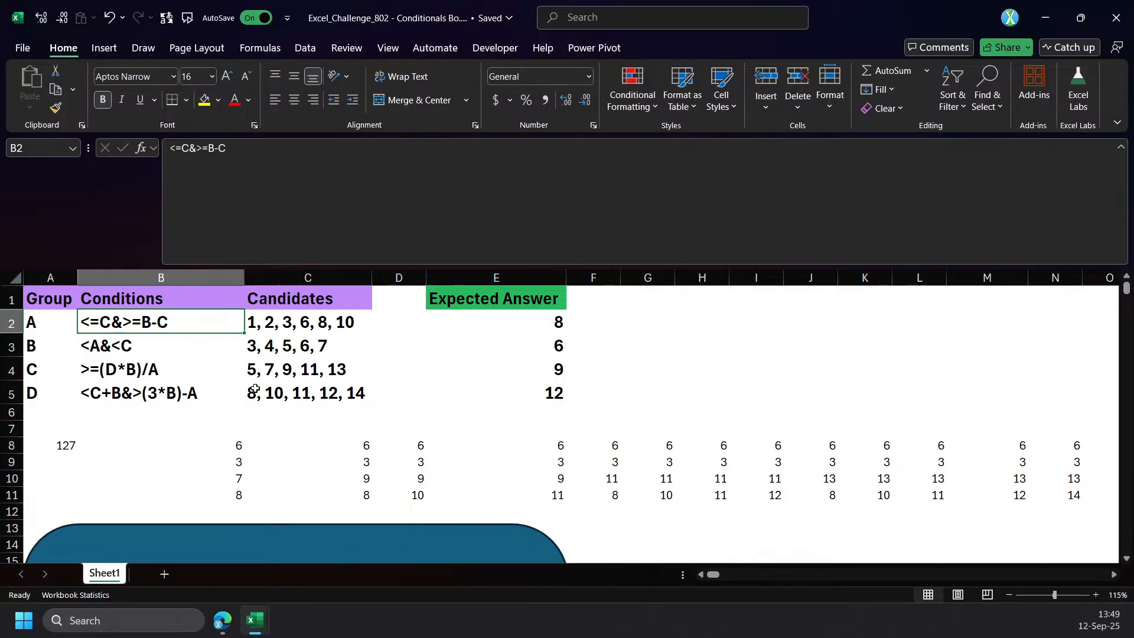
Try group A's condition in B2 as <=C&>=B-(C*2).
left_click(212, 150)
type("(C*2")
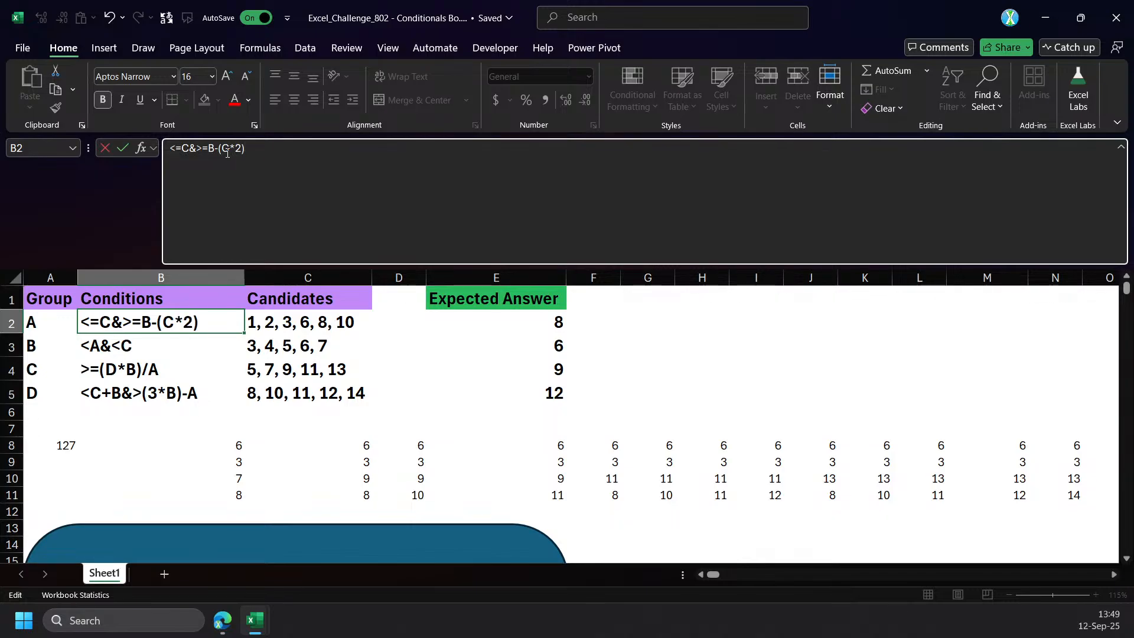
type(")")
key("Return")
key("Up")
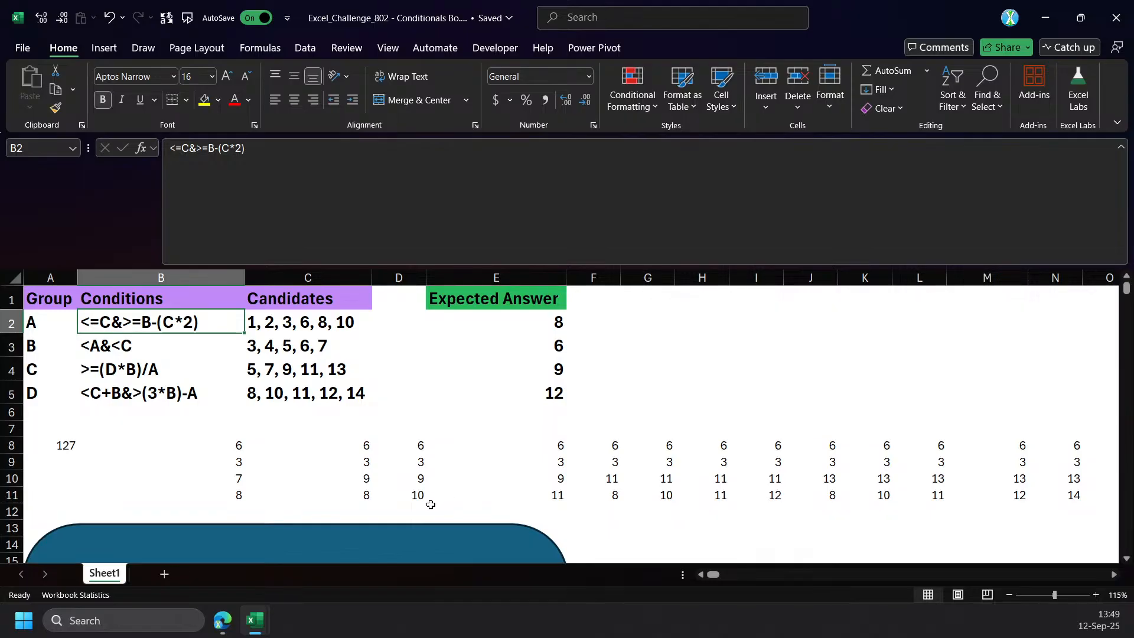
Rewrite the second part of group A's condition so that B2 reads <=C&>(D-2).
left_click(219, 160)
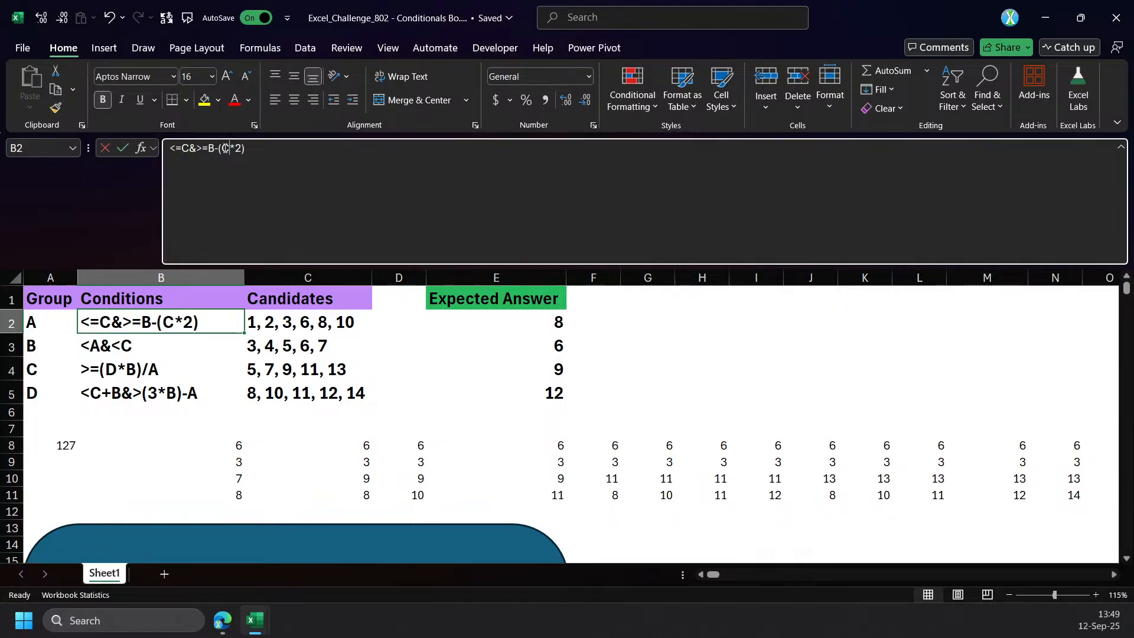
double_click(225, 149)
type("D")
key("Delete")
type("-")
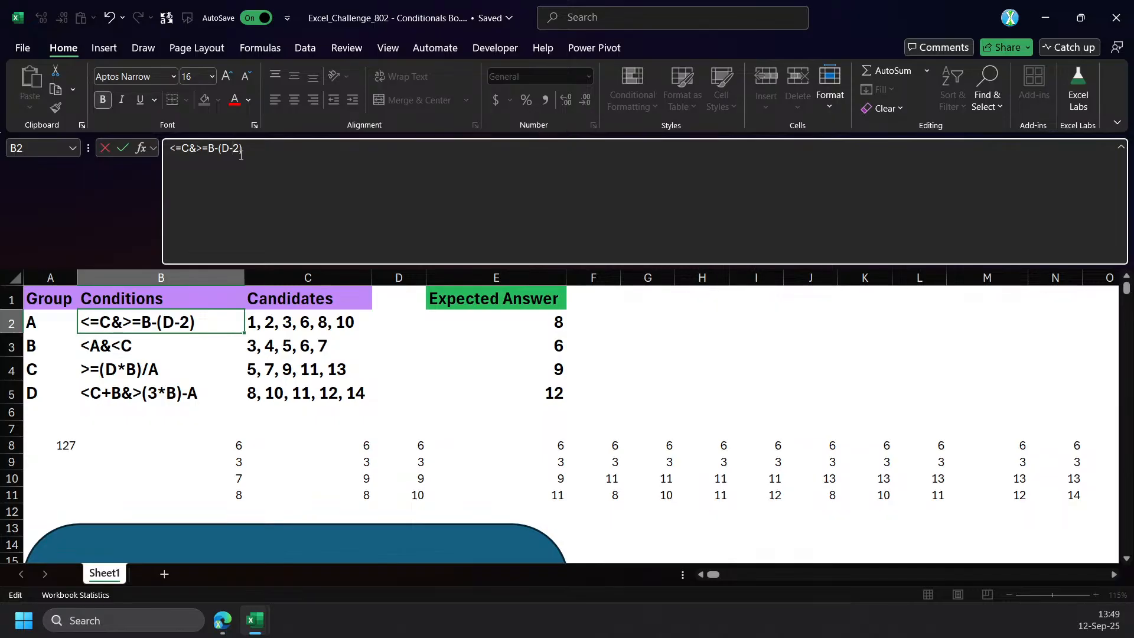
key("BackSpace")
key("BackSpace")
key("BackSpace")
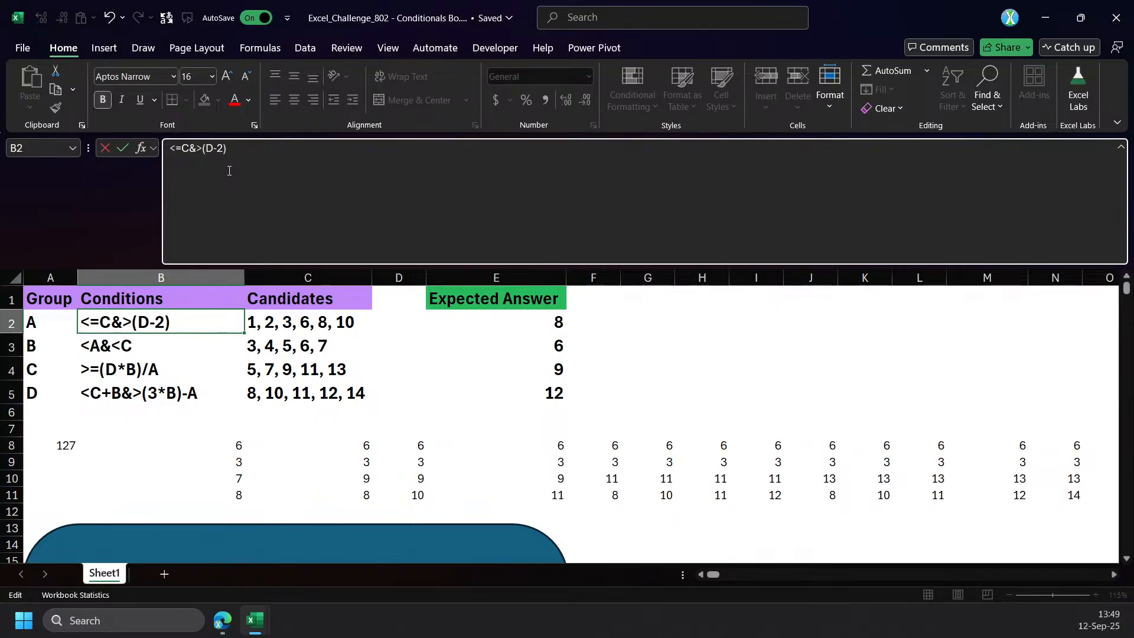
key("Return")
key("Up")
Remove the parentheses from group A's condition so that B2 reads <=C&>D-2.
left_click(214, 154)
left_click(204, 155)
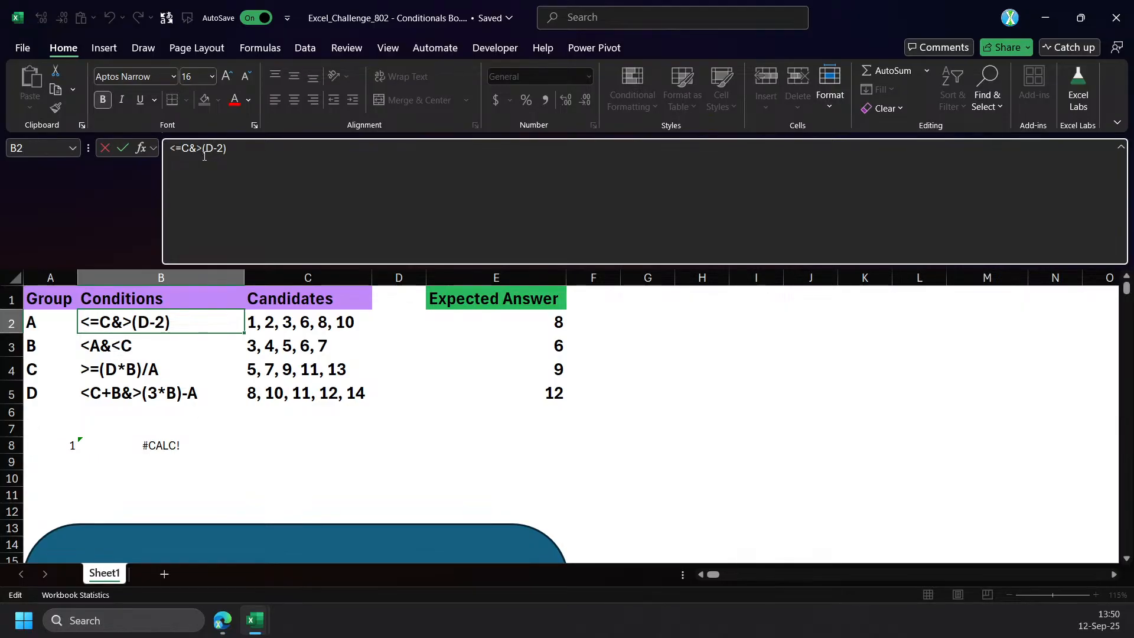
key("Delete")
left_click(216, 154)
key("Delete")
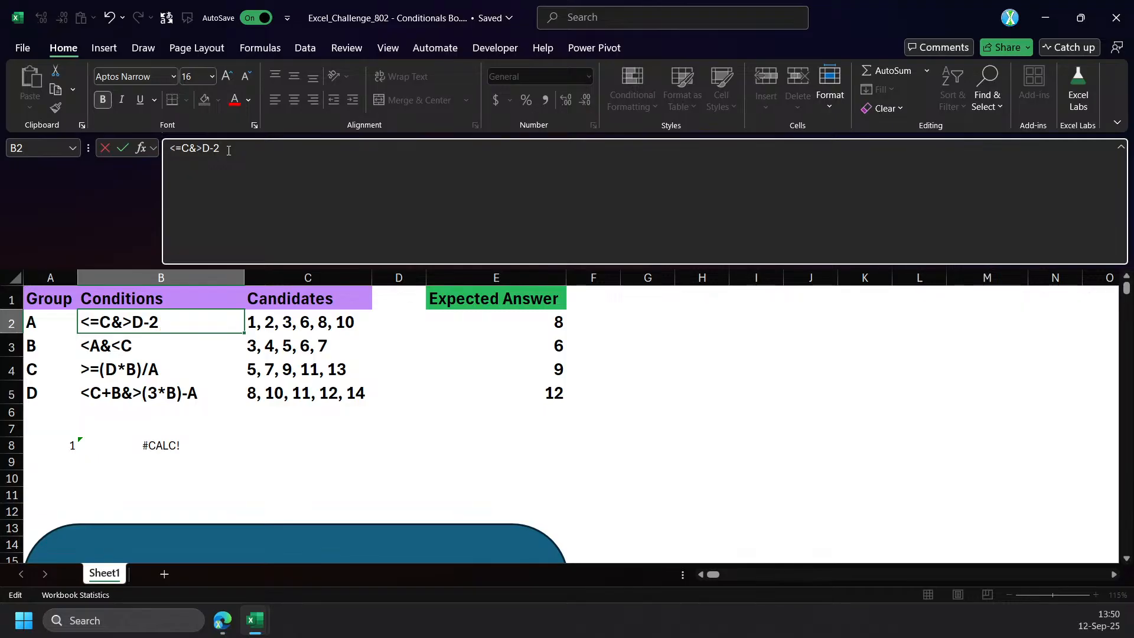
key("Return")
Shorten group A's condition in B2 to <=C&>D.
key("Up")
key("BackSpace")
key("Return")
key("Up")
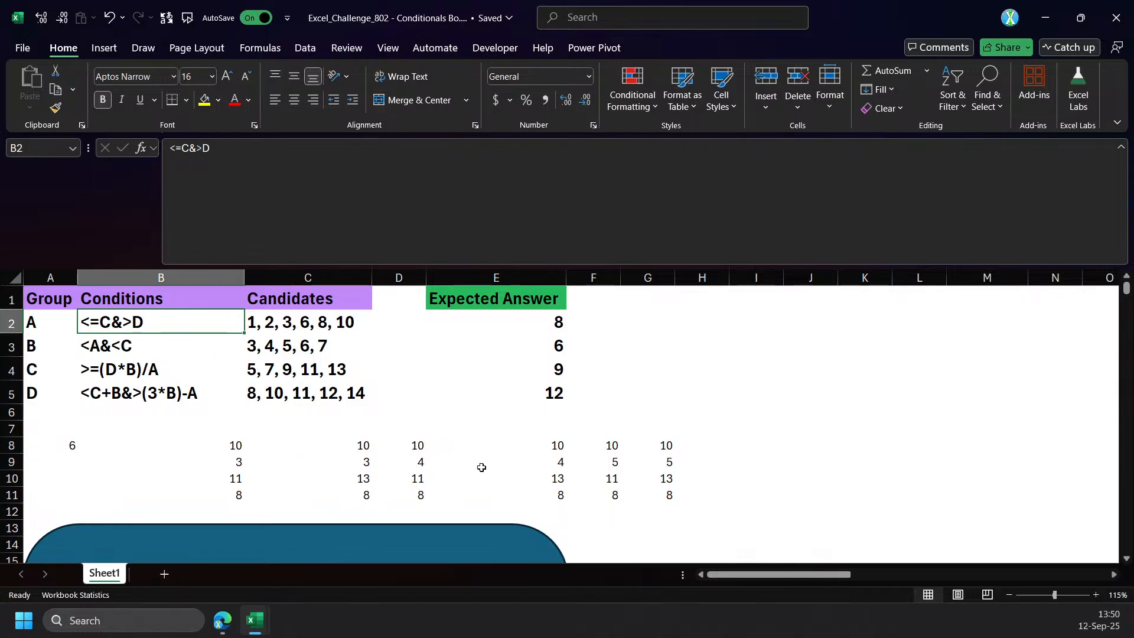
Examine the spilled solutions and the complete LET formula in B8, enlarging the formula display to show every line.
left_click(230, 447)
left_click(228, 495)
left_click(222, 447)
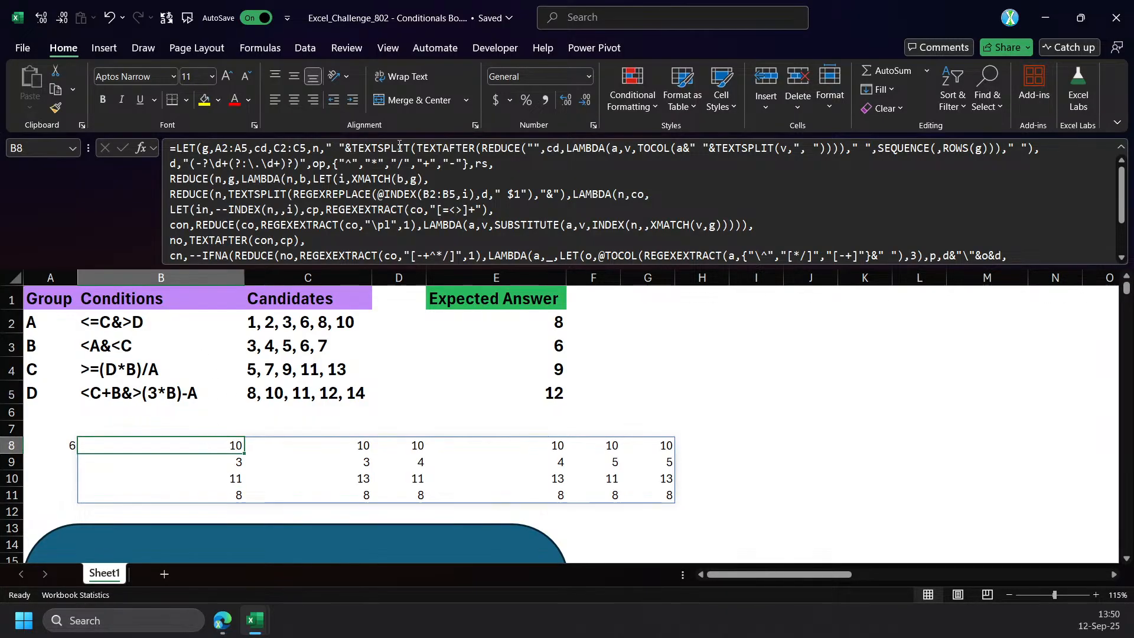
left_click(577, 242)
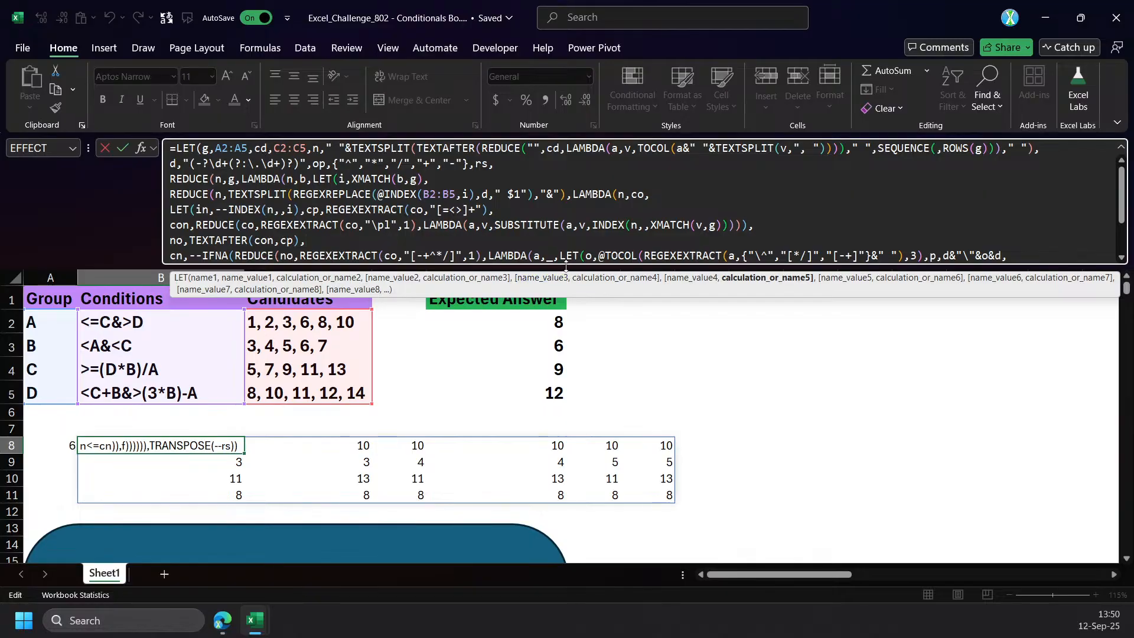
key("ctrl+shift+u")
left_click(322, 330)
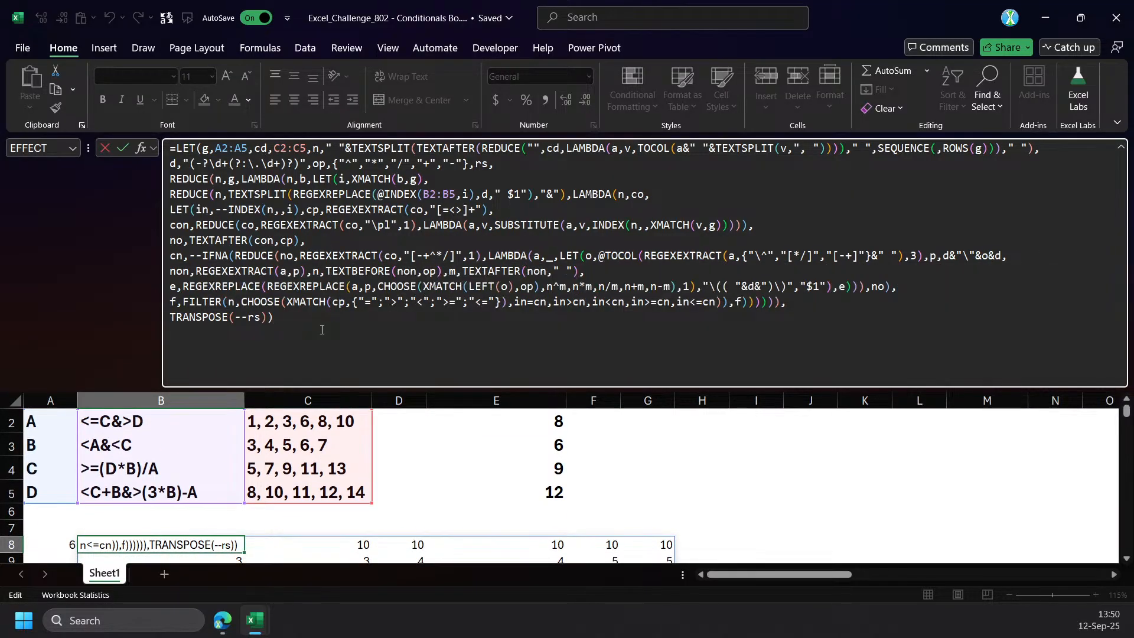
key("ctrl+Return")
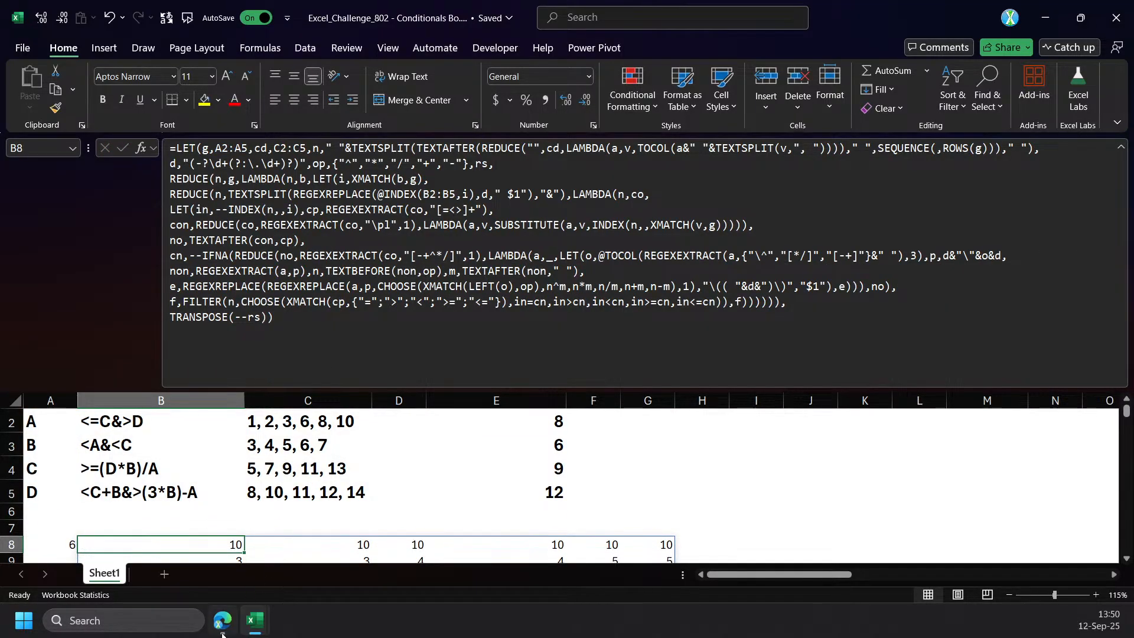
Switch to the LinkedIn post in the browser and copy the full LET formula from the top comment.
left_click(223, 633)
scroll(400, 459, "down", 5)
scroll(399, 459, "down", 6)
left_click_drag(691, 361, 370, 283)
scroll(424, 158, "up", 3)
Return to the Excel_Challenge_802 workbook and enter the copied LET formula in B13.
left_click(255, 620)
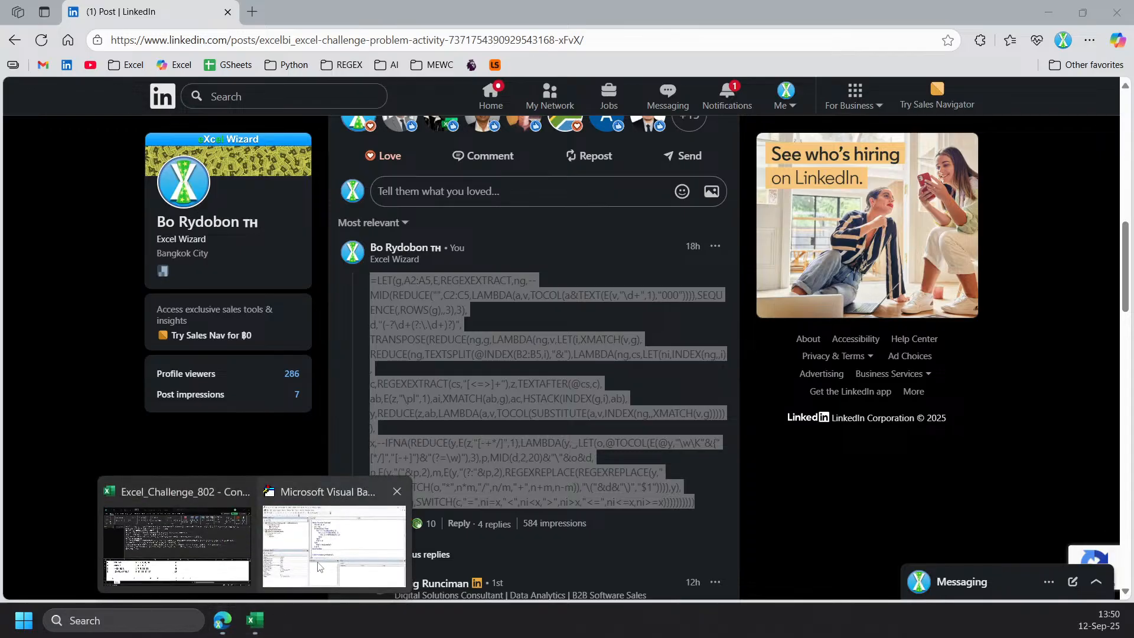
left_click(318, 567)
left_click(254, 617)
left_click(222, 573)
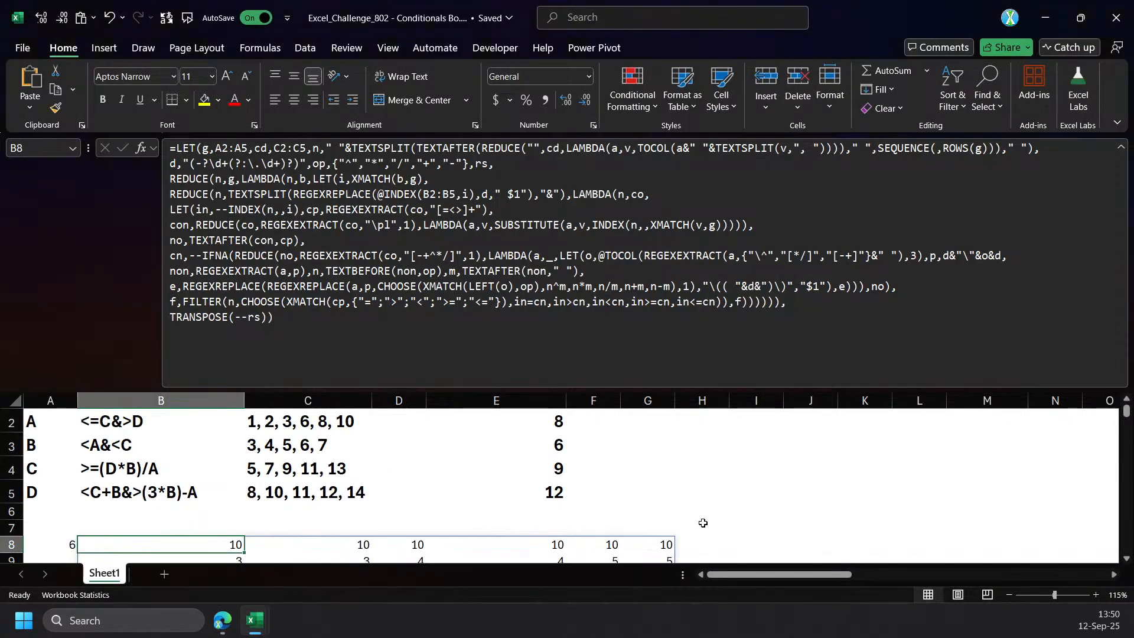
scroll(709, 531, "down", 3)
left_click_drag(282, 483, 283, 580)
left_click_drag(213, 482, 243, 561)
left_click(227, 480)
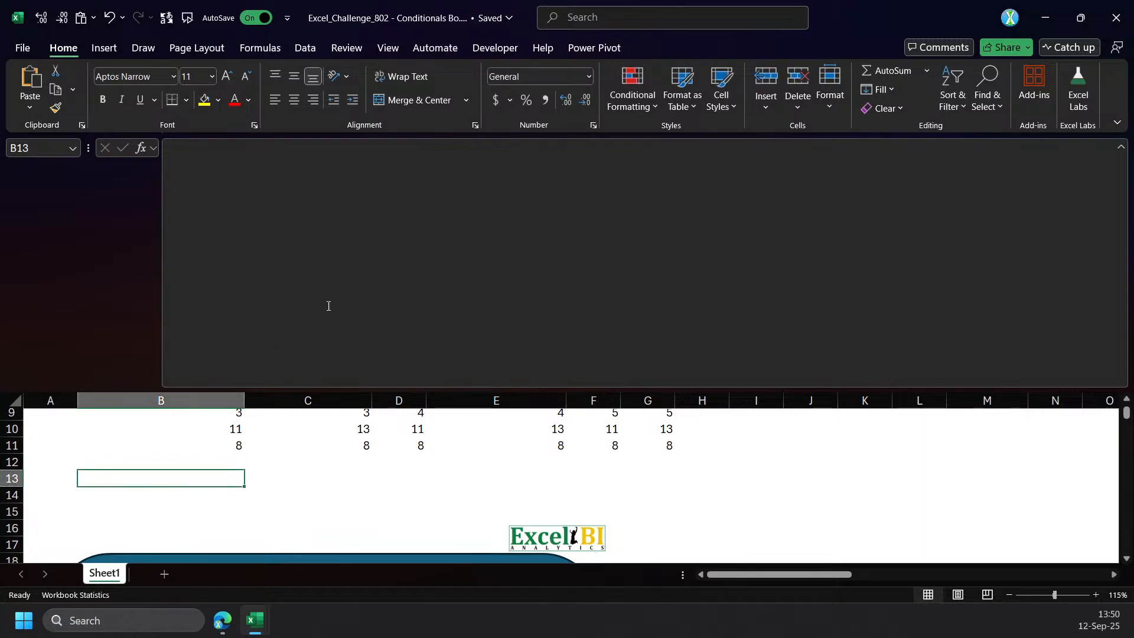
left_click(277, 353)
key("ctrl+v")
key("ctrl+Return")
Copy the column-count formula from A8 to A13 to count the solutions spilled from B13.
scroll(229, 470, "up", 2)
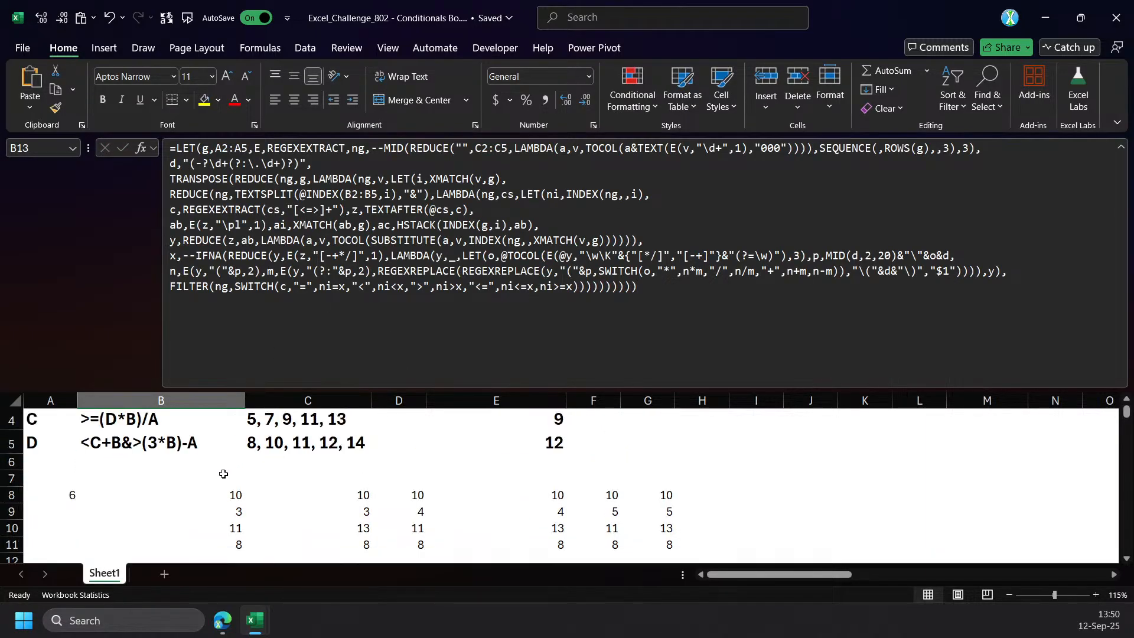
left_click(187, 484)
scroll(178, 489, "down", 2)
scroll(89, 489, "up", 2)
left_click(47, 493)
key("ctrl+c")
scroll(49, 490, "down", 2)
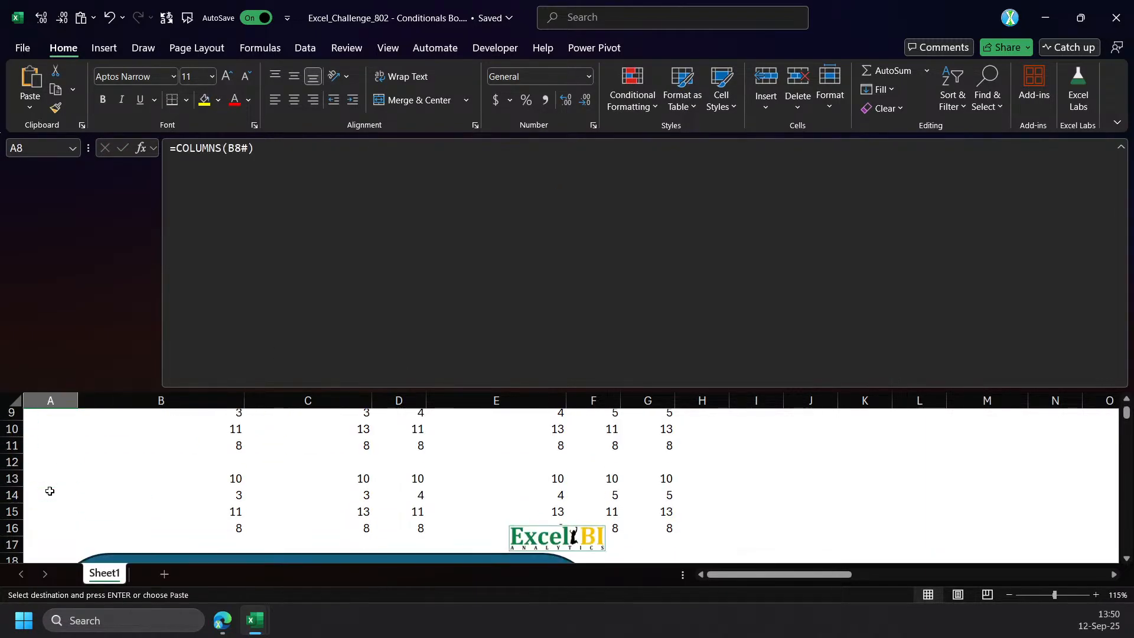
left_click(41, 478)
key("ctrl+v")
Calculate the length of the B13 formula in B12 with =LEN(FORMULATEXT(B13)).
left_click(219, 482)
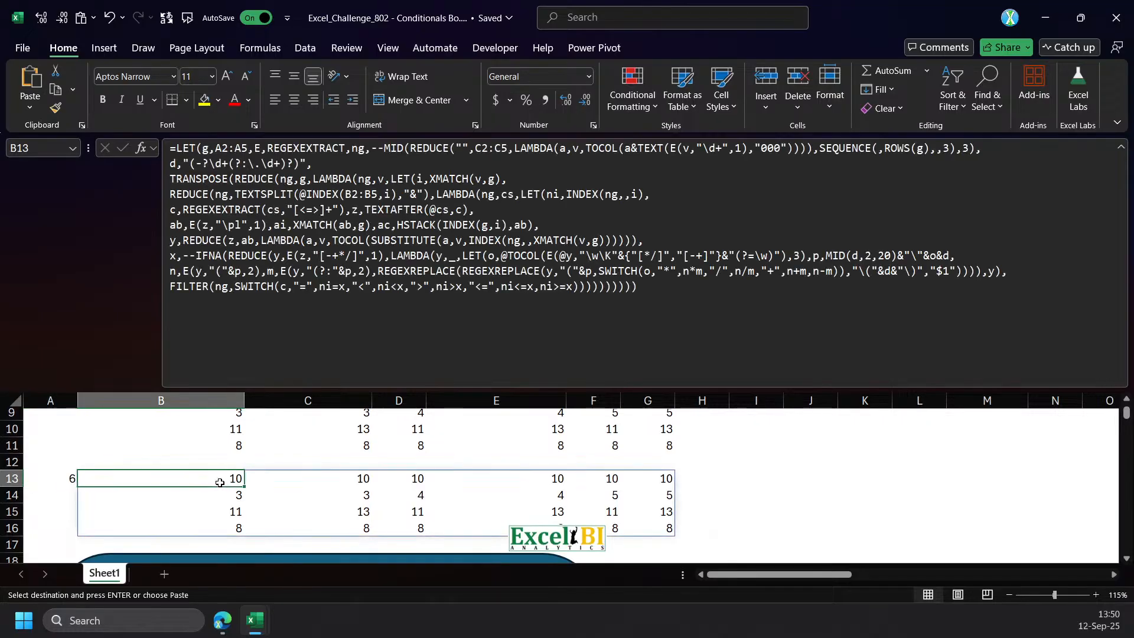
left_click(235, 460)
type("=")
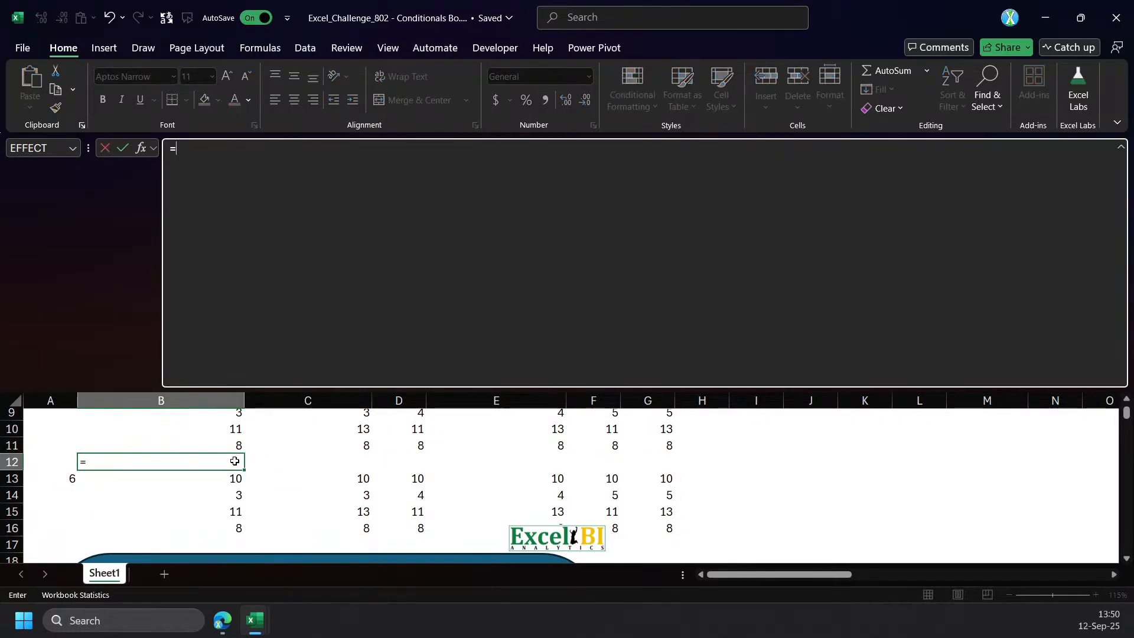
type("LEN(form")
key("Tab")
key("Down")
type("))")
key("Return")
Copy the formula-length calculation from B12 to B7 so that it measures the B8 formula.
left_click(234, 461)
key("ctrl+c")
scroll(217, 505, "up", 3)
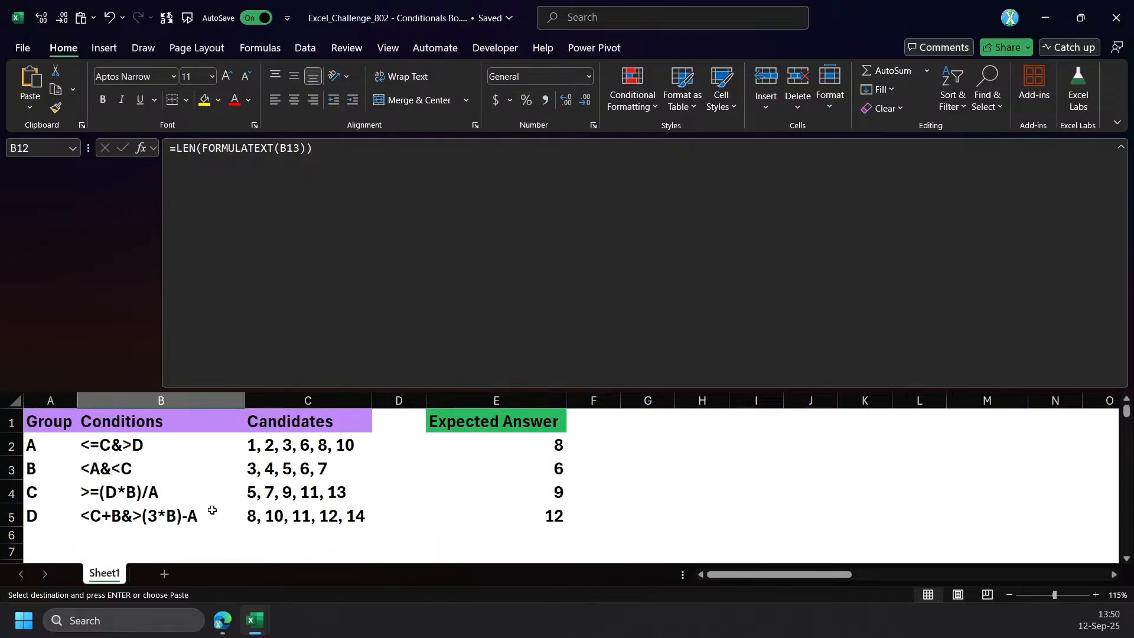
scroll(218, 490, "down", 2)
left_click(209, 456)
key("ctrl+v")
scroll(210, 476, "down", 1)
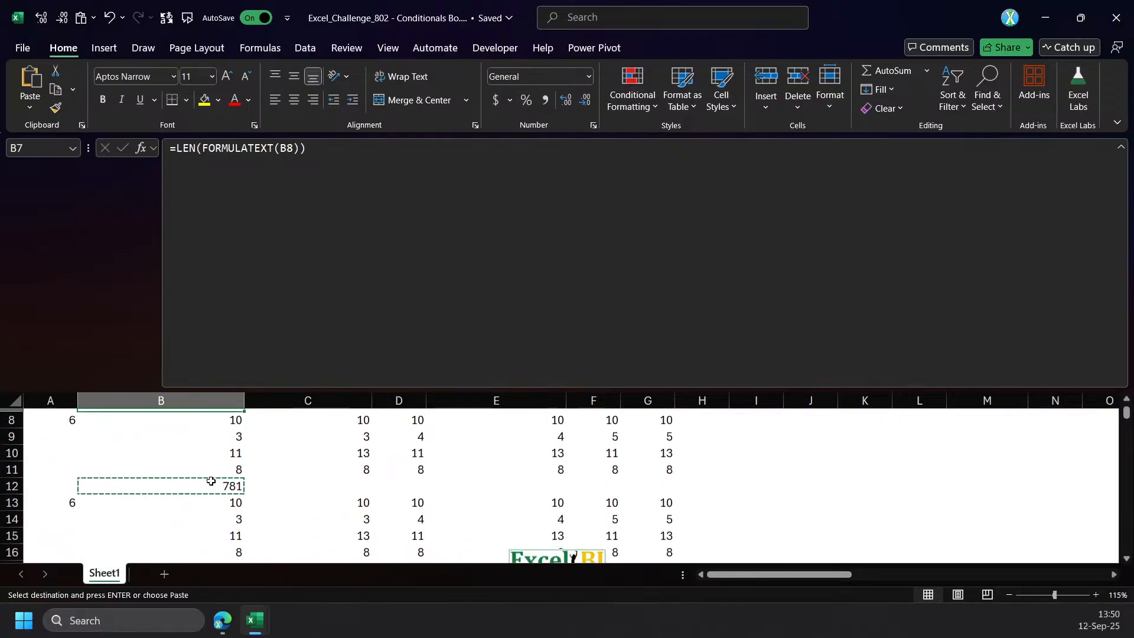
scroll(213, 481, "up", 2)
Clear the copy selection and resize the formula bar to show the whole B8 formula above the conditions table.
left_click(213, 518)
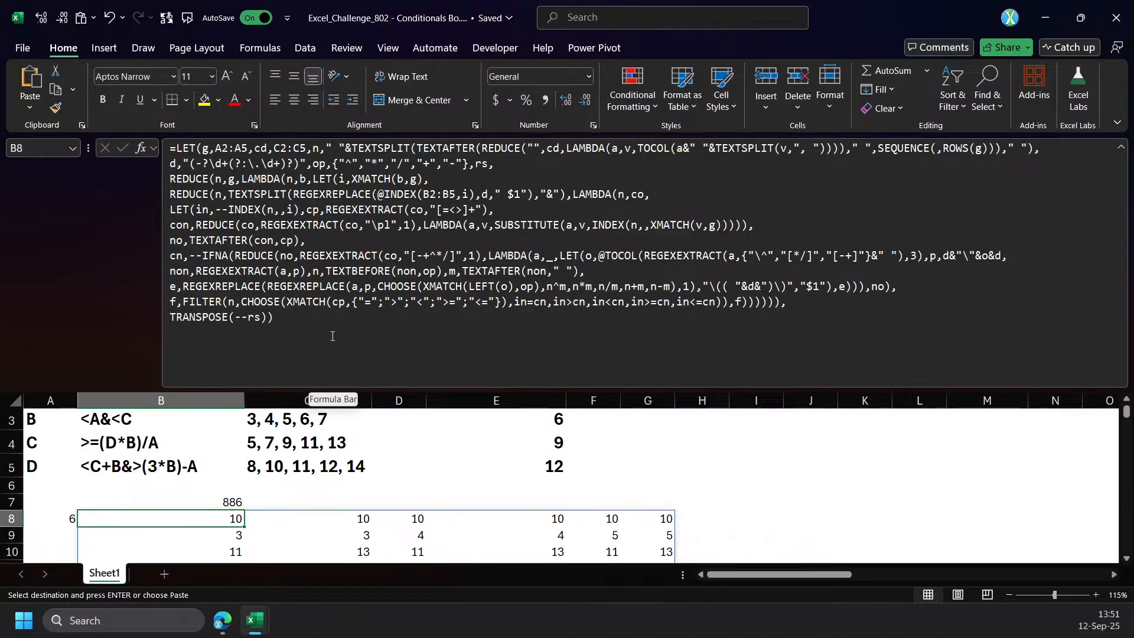
scroll(394, 435, "down", 2)
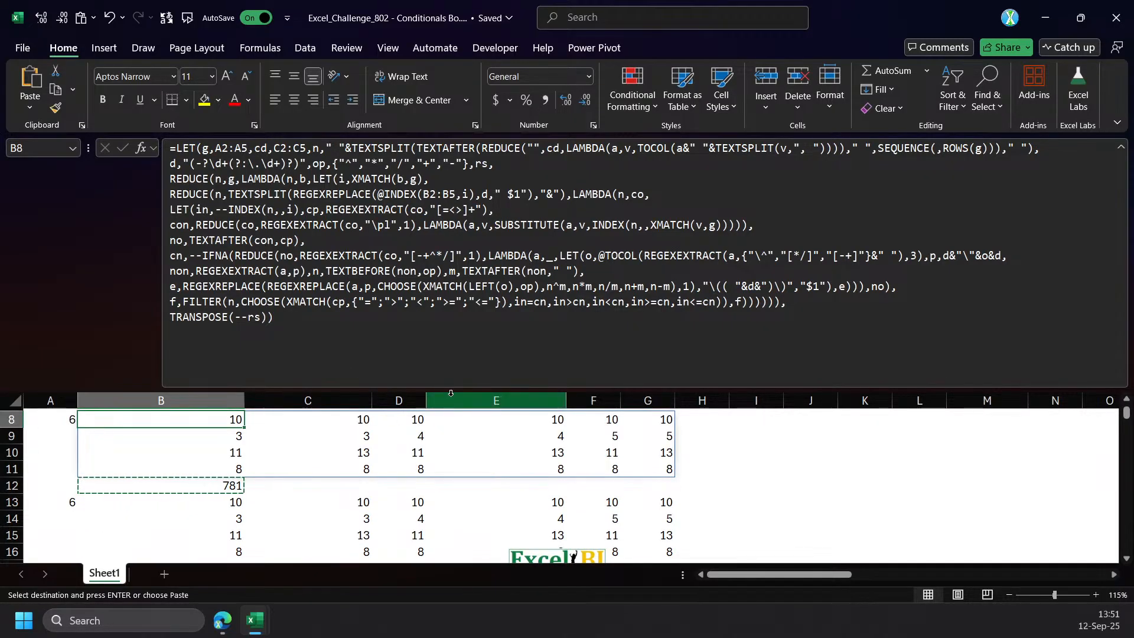
left_click_drag(451, 391, 451, 314)
scroll(357, 435, "up", 2)
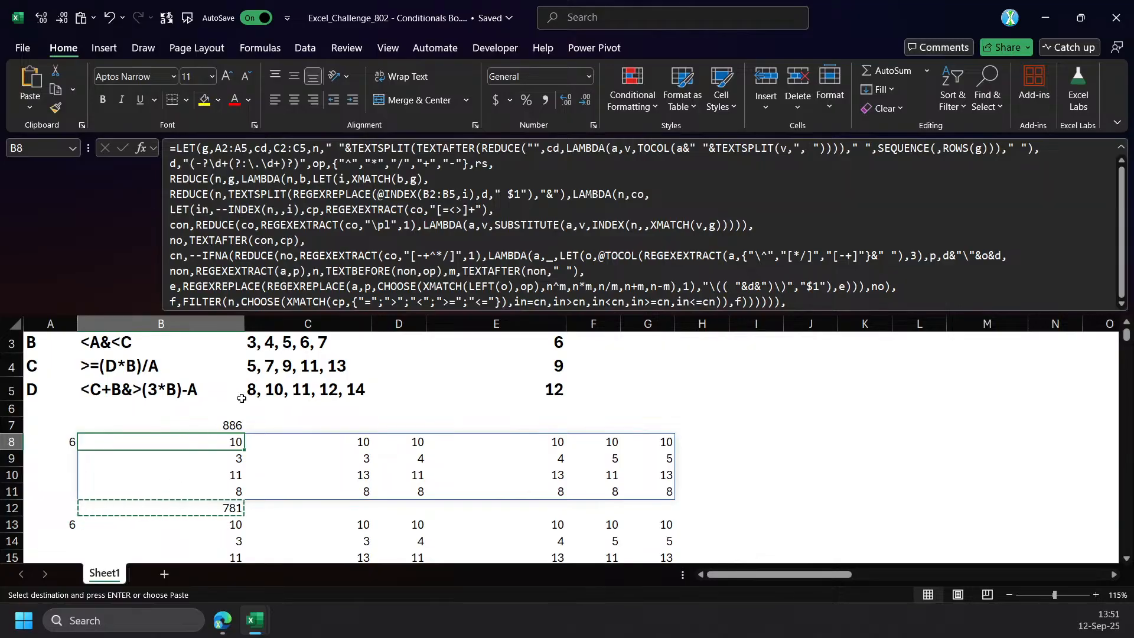
left_click_drag(385, 313, 372, 372)
key("Escape")
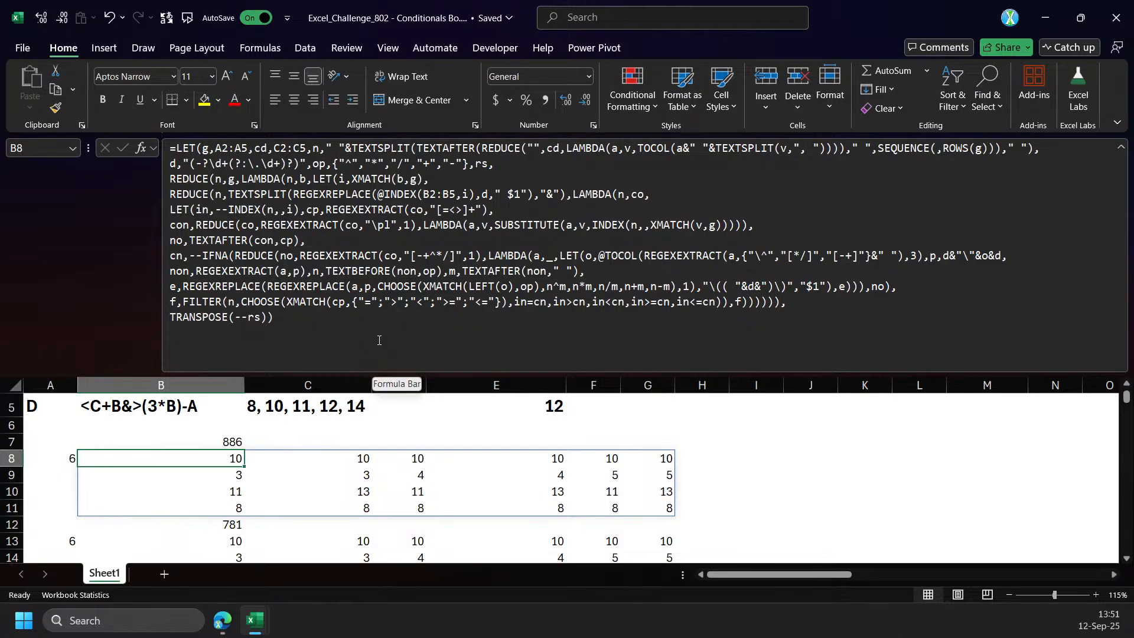
scroll(428, 408, "up", 2)
left_click_drag(436, 375, 437, 265)
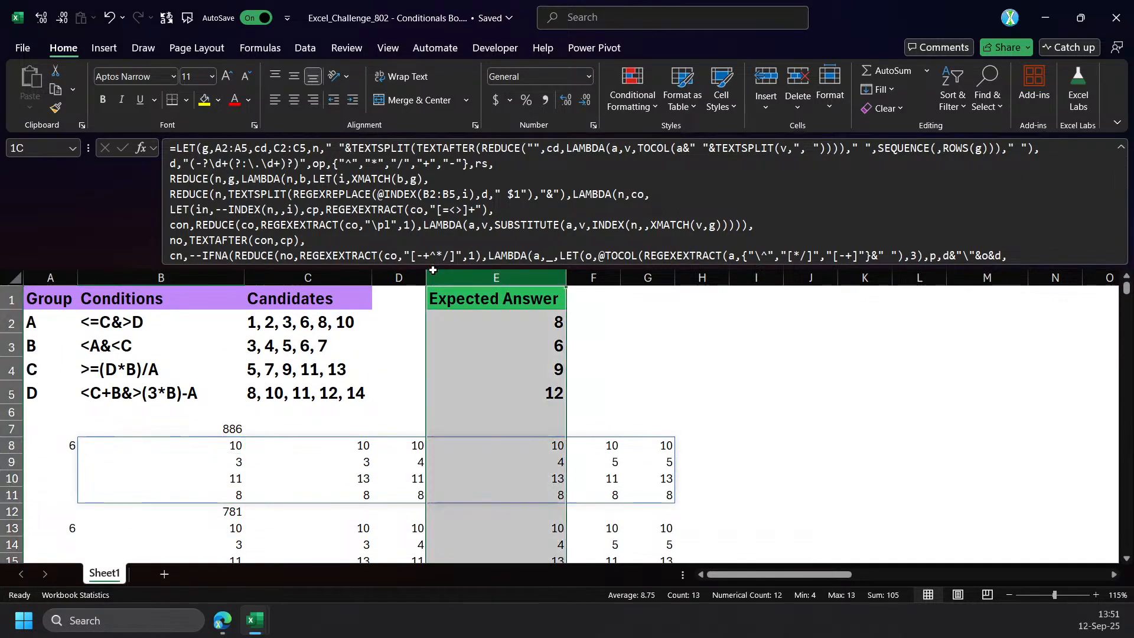
left_click(472, 277)
left_click(171, 446)
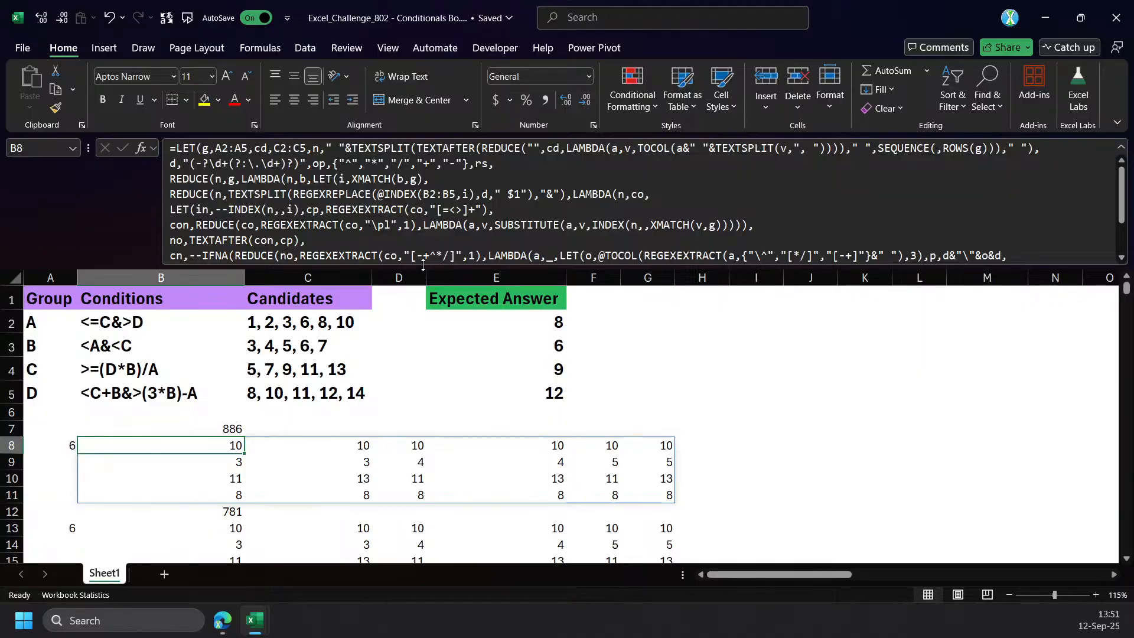
left_click_drag(417, 277, 409, 358)
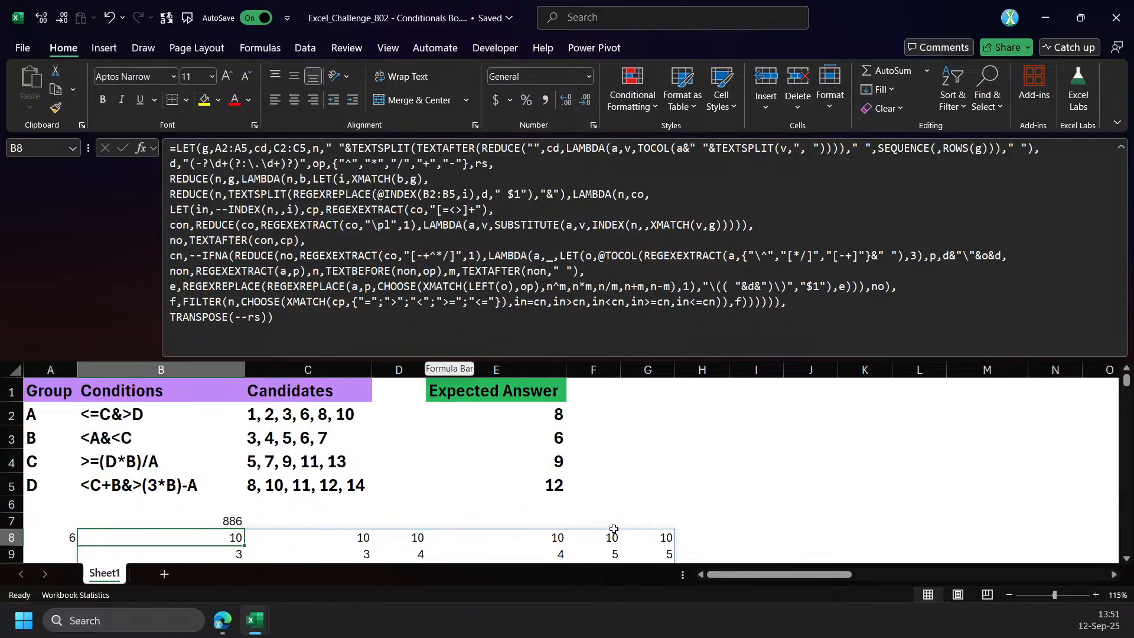
Copy the full text of the B8 LET formula.
left_click(307, 193)
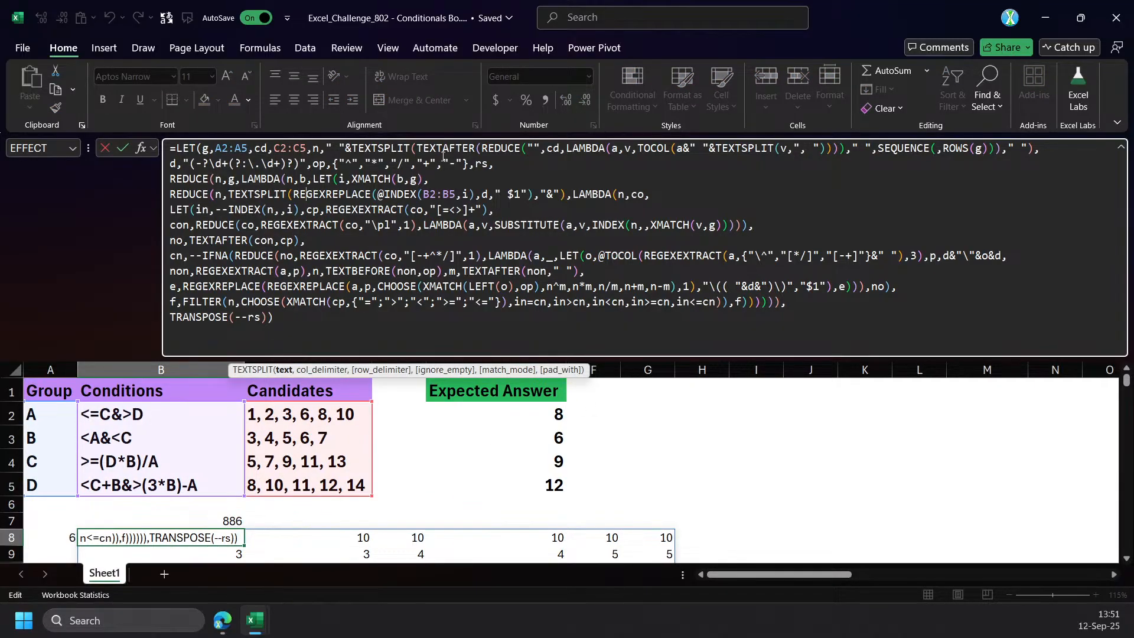
left_click(334, 198)
left_click_drag(785, 568, 677, 576)
left_click(227, 260)
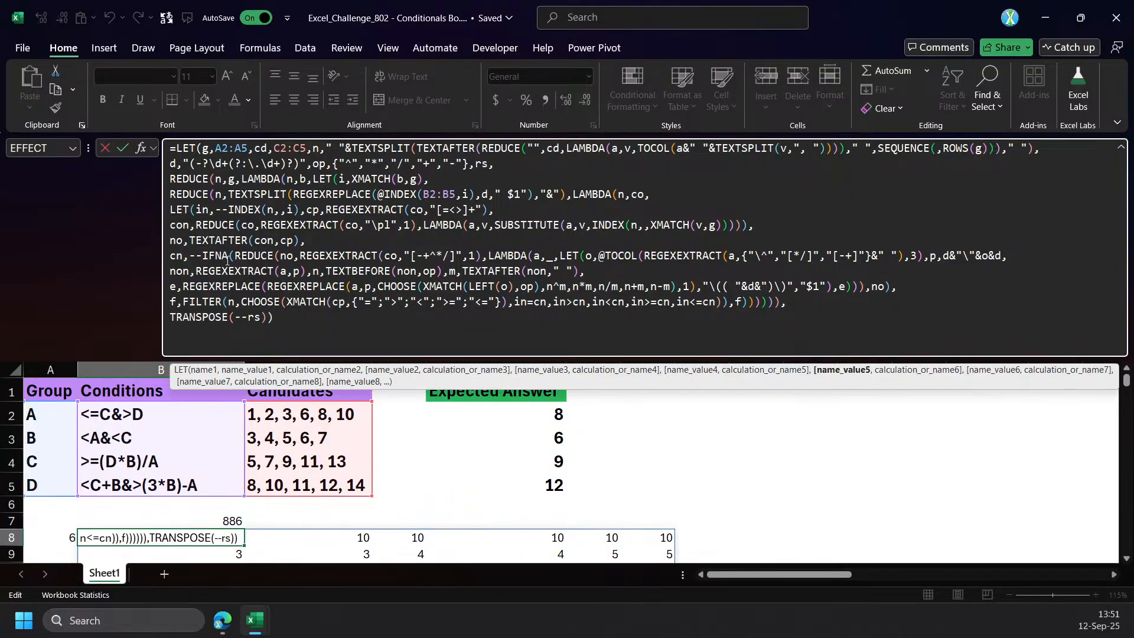
left_click_drag(299, 332, 171, 144)
type("C")
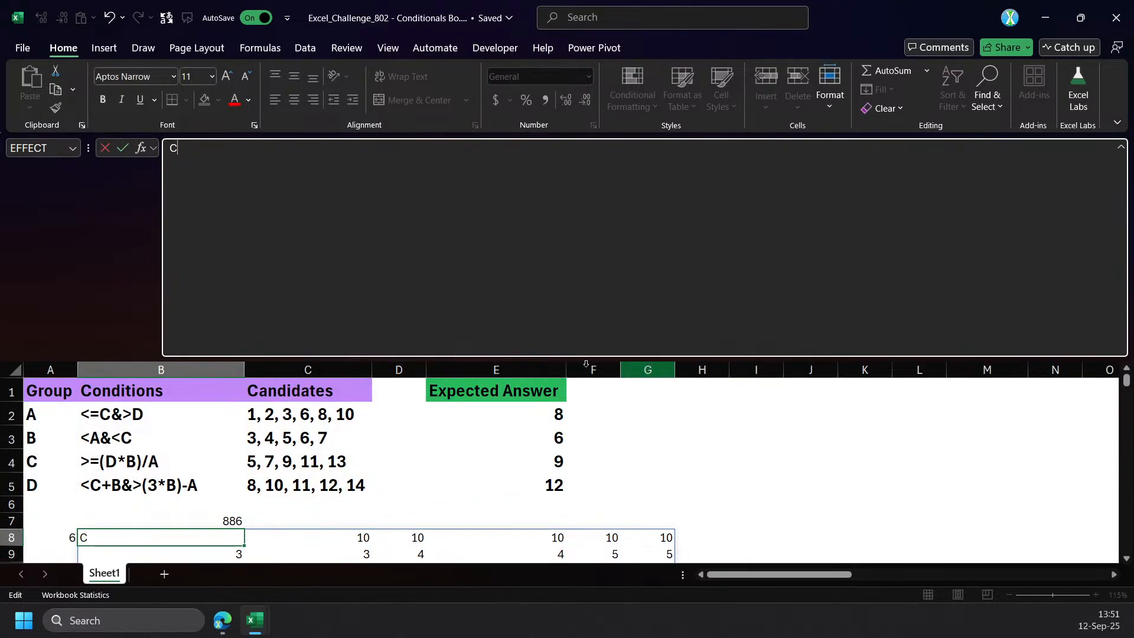
key("Escape")
left_click_drag(331, 330, 171, 148)
key("ctrl+c")
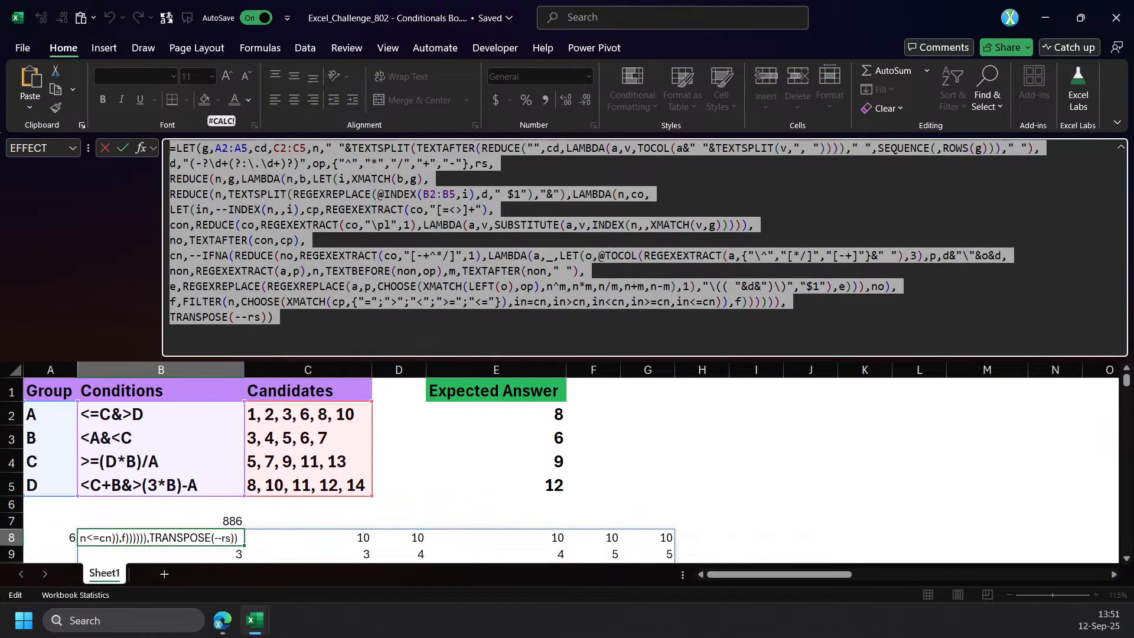
left_click(395, 225)
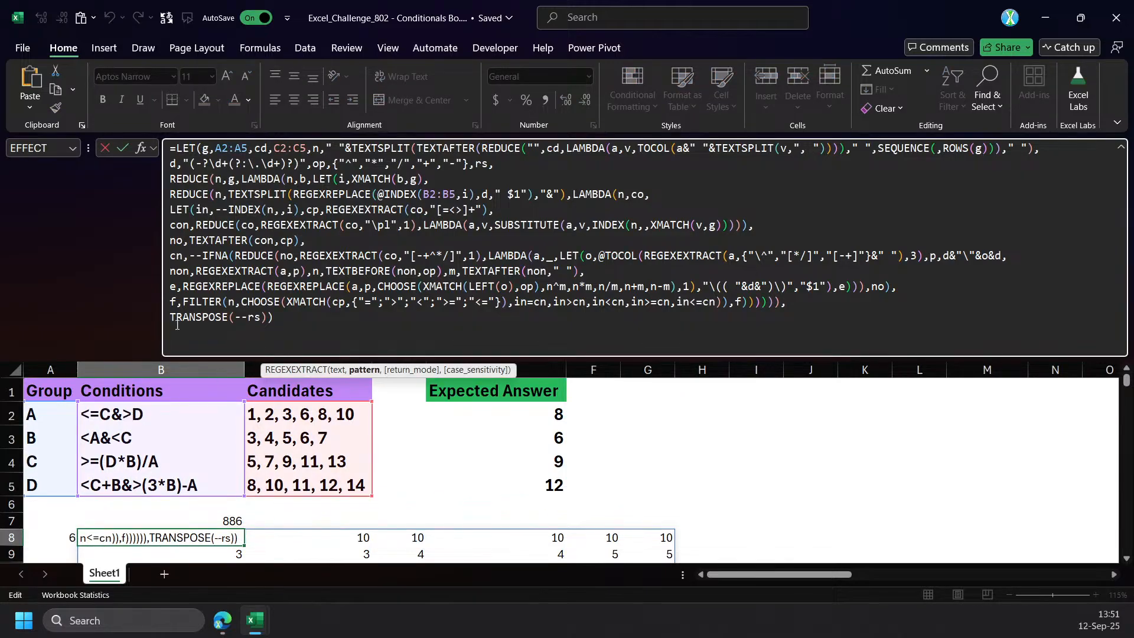
Copy the full text of the AQ18 formula that substitutes candidate numbers for the group letters in the B4 condition.
left_click_drag(742, 576, 997, 579)
left_click(815, 485)
scroll(815, 485, "down", 4)
scroll(814, 485, "down", 6)
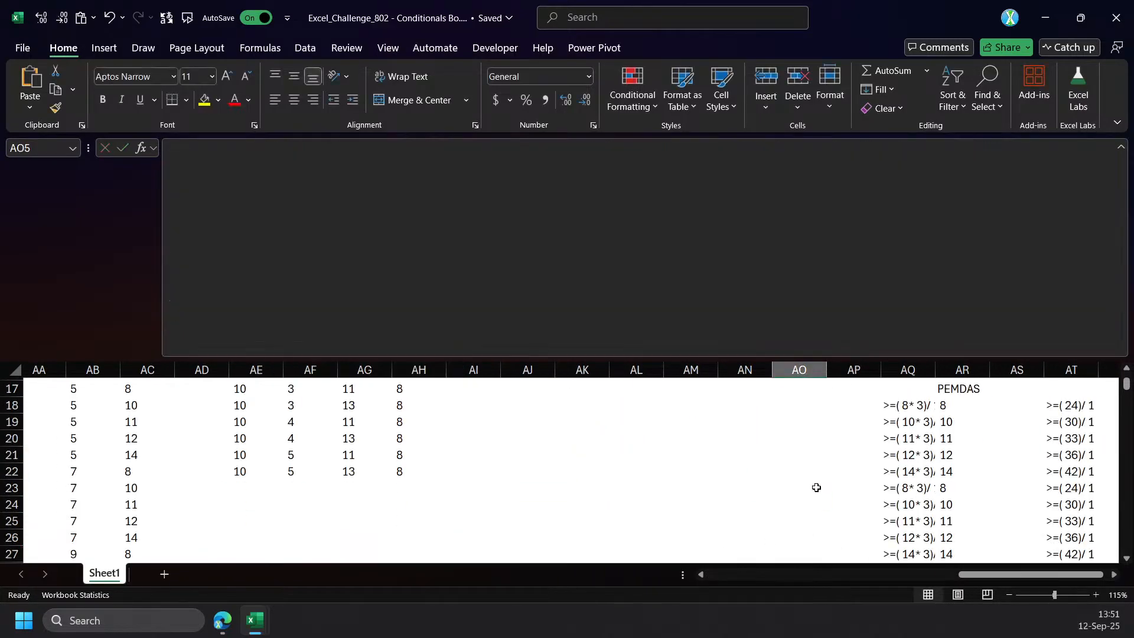
scroll(921, 508, "up", 5)
left_click(886, 401)
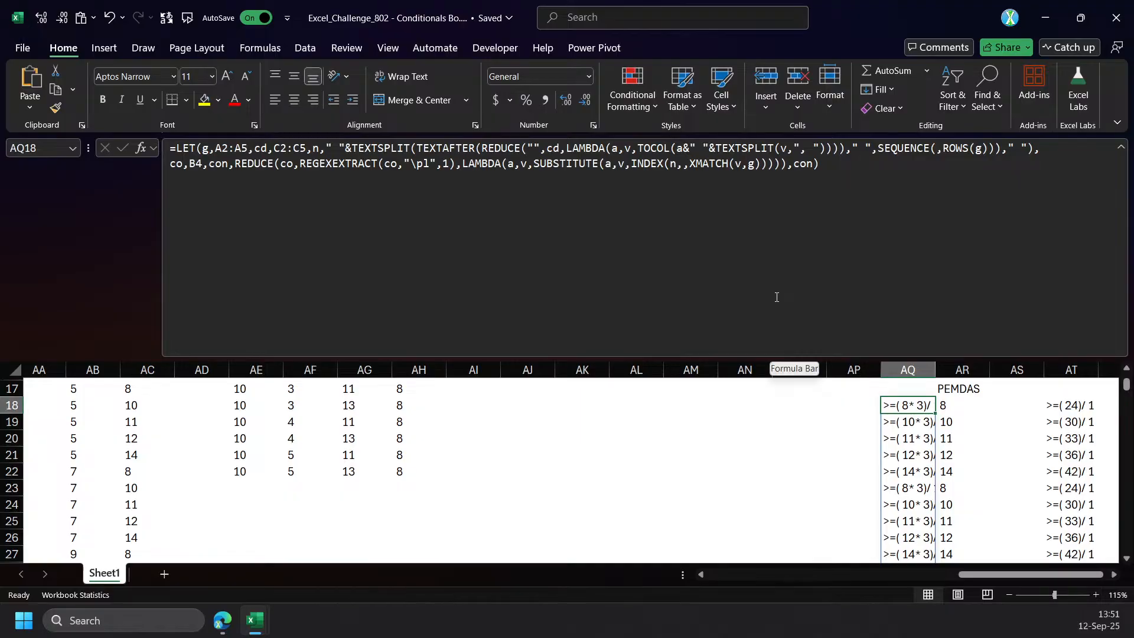
left_click(941, 174)
key("ctrl+a")
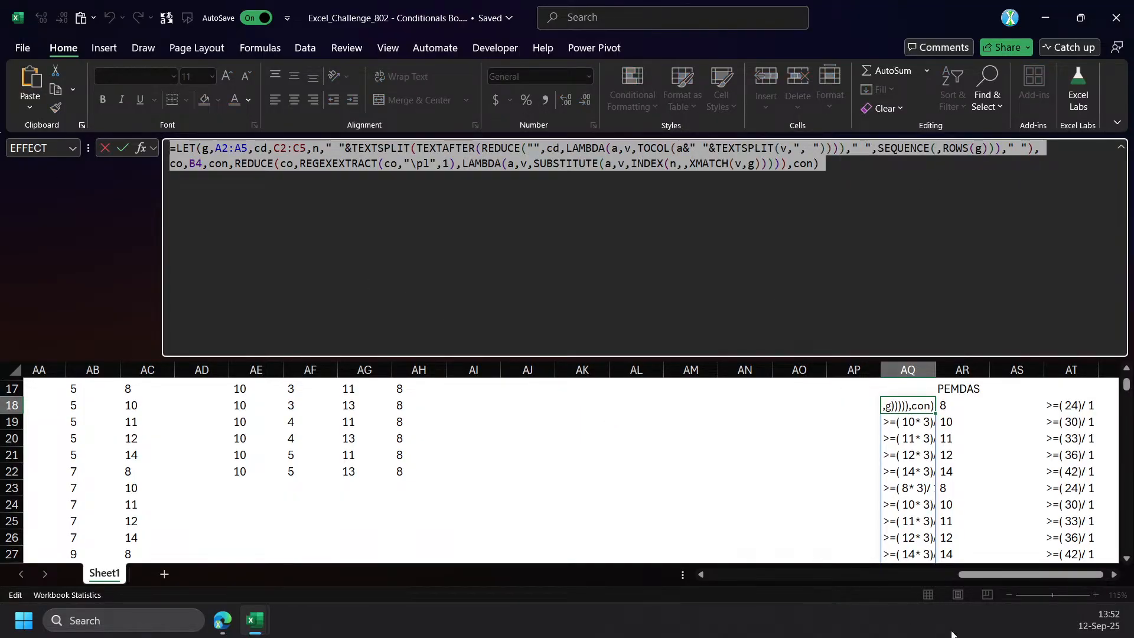
key("Escape")
Enter the copied condition-substitution LET formula in the empty cell I4 beside the expected answers.
left_click_drag(1004, 574, 676, 547)
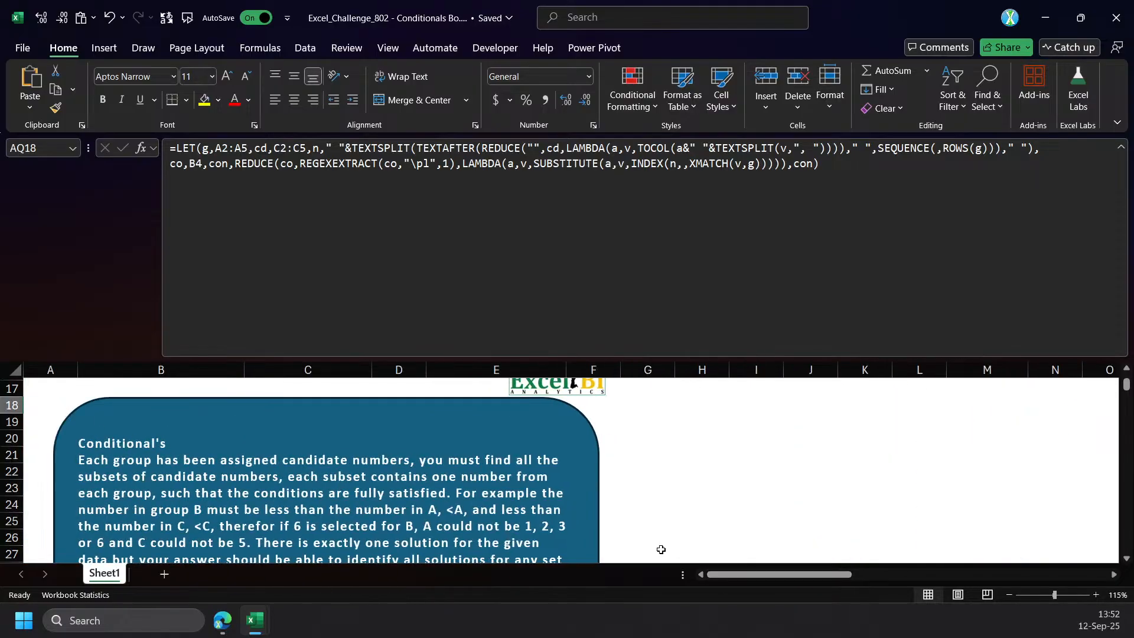
scroll(746, 552, "up", 5)
scroll(803, 435, "down", 3)
scroll(773, 467, "up", 3)
left_click(774, 467)
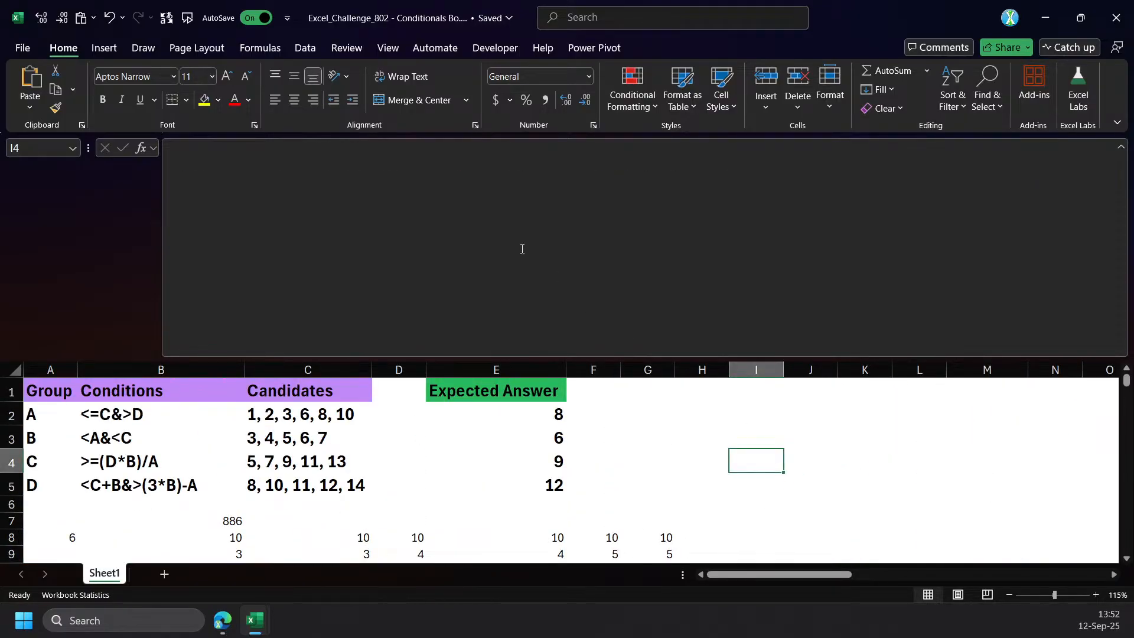
left_click(482, 211)
key("ctrl+v")
key("ctrl+Return")
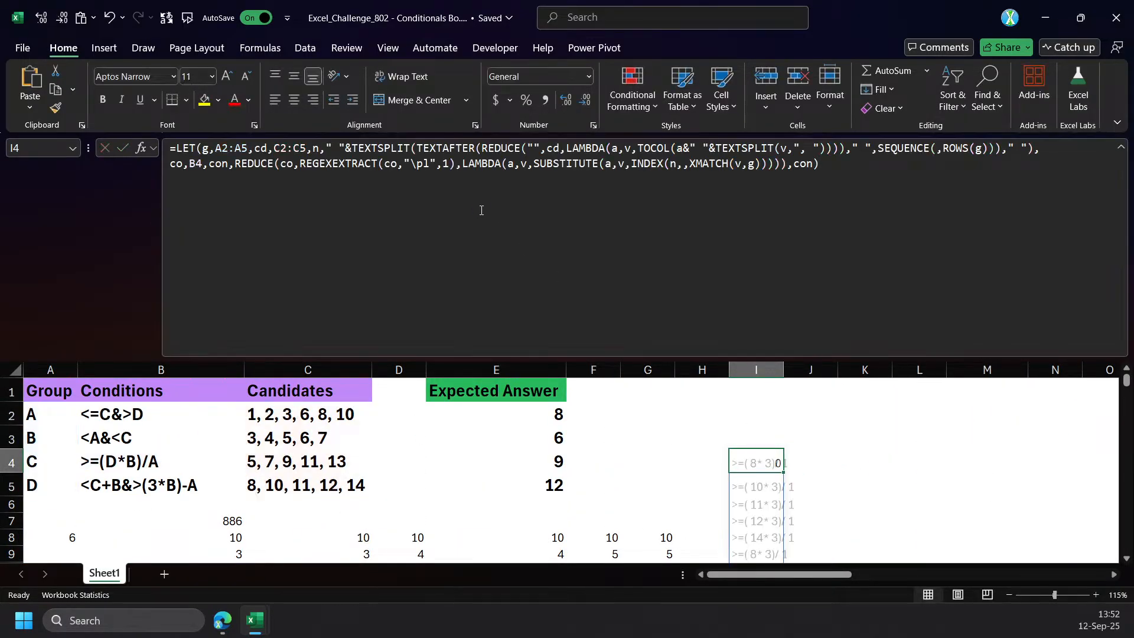
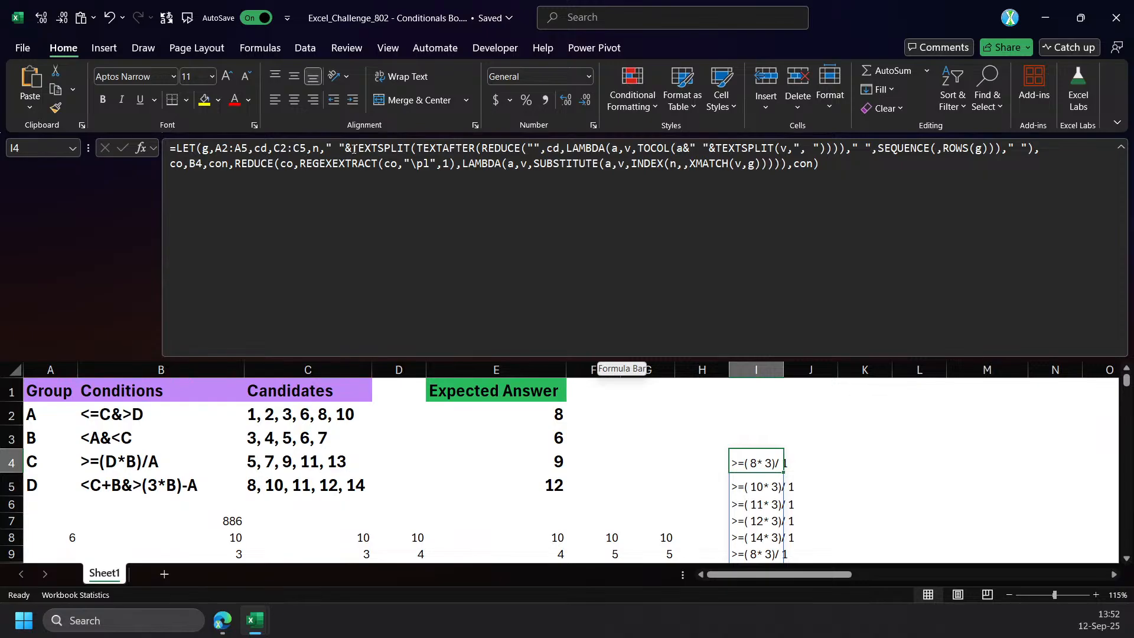
Remove the " "& prefix before TEXTSPLIT in I4's LET formula and widen column I to fit the results.
left_click_drag(353, 148, 327, 149)
key("BackSpace")
key("Return")
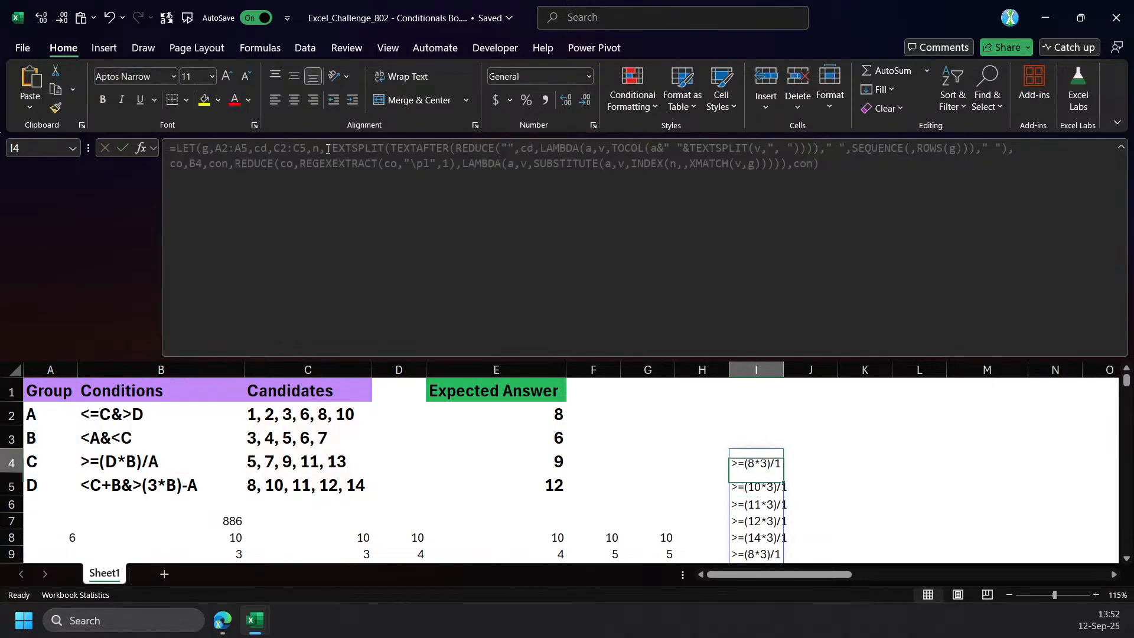
key("Up")
left_click_drag(783, 370, 812, 372)
left_click(1020, 150)
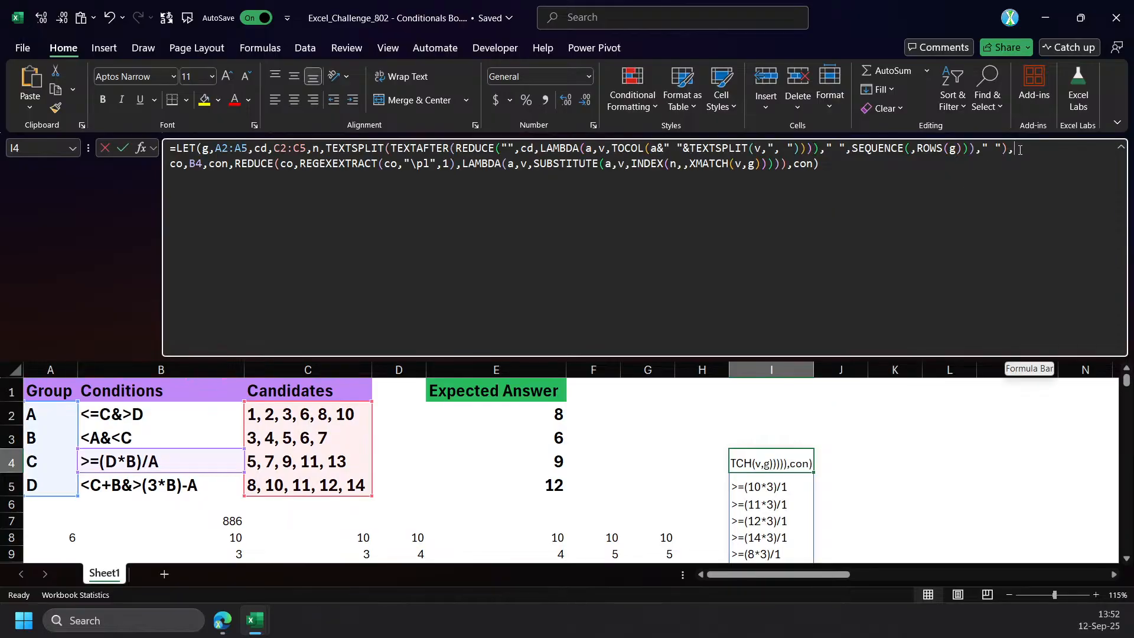
key("alt+Return")
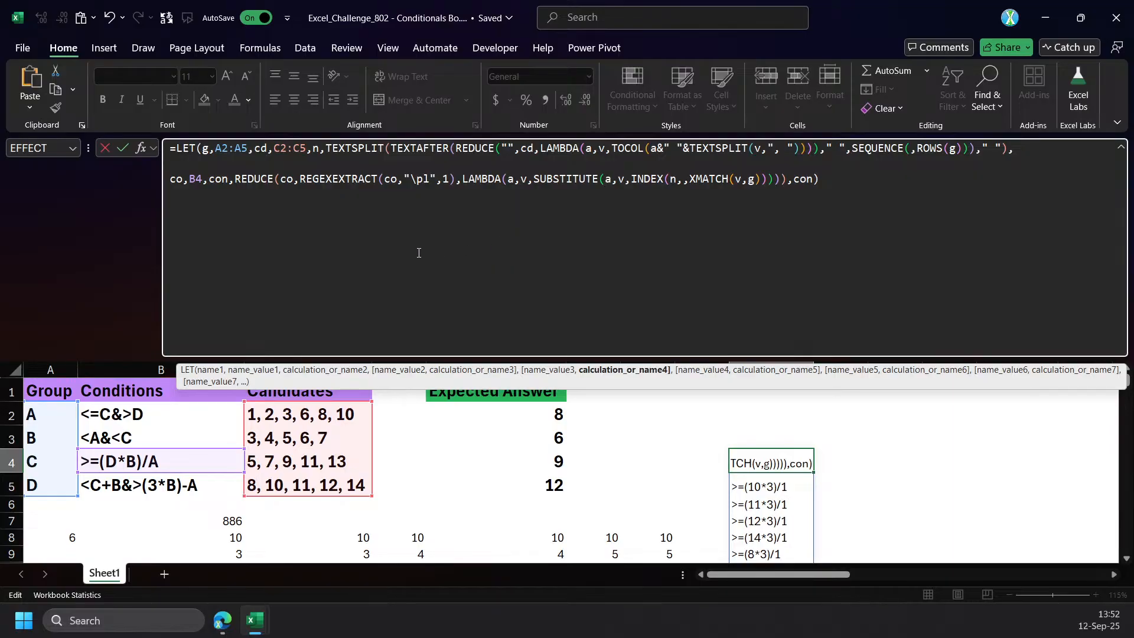
type("b")
key("Escape")
key("Escape")
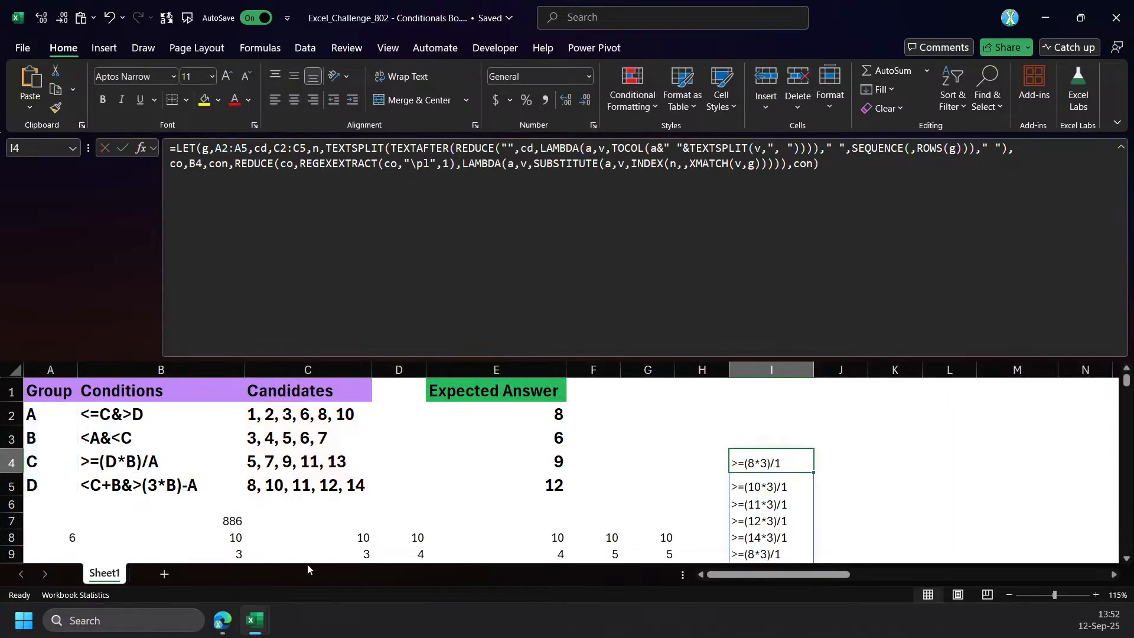
Copy the fragment b,LET(i,XMATCH(b,g), from the formula in B8 without altering that formula.
left_click(231, 538)
left_click(212, 180)
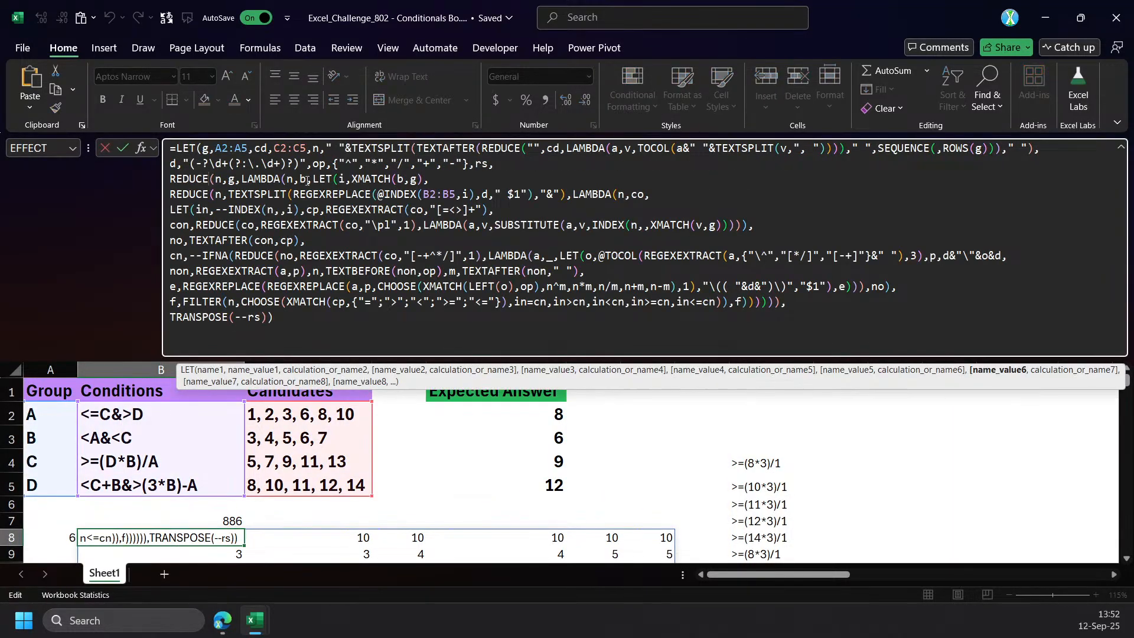
left_click_drag(301, 179, 433, 179)
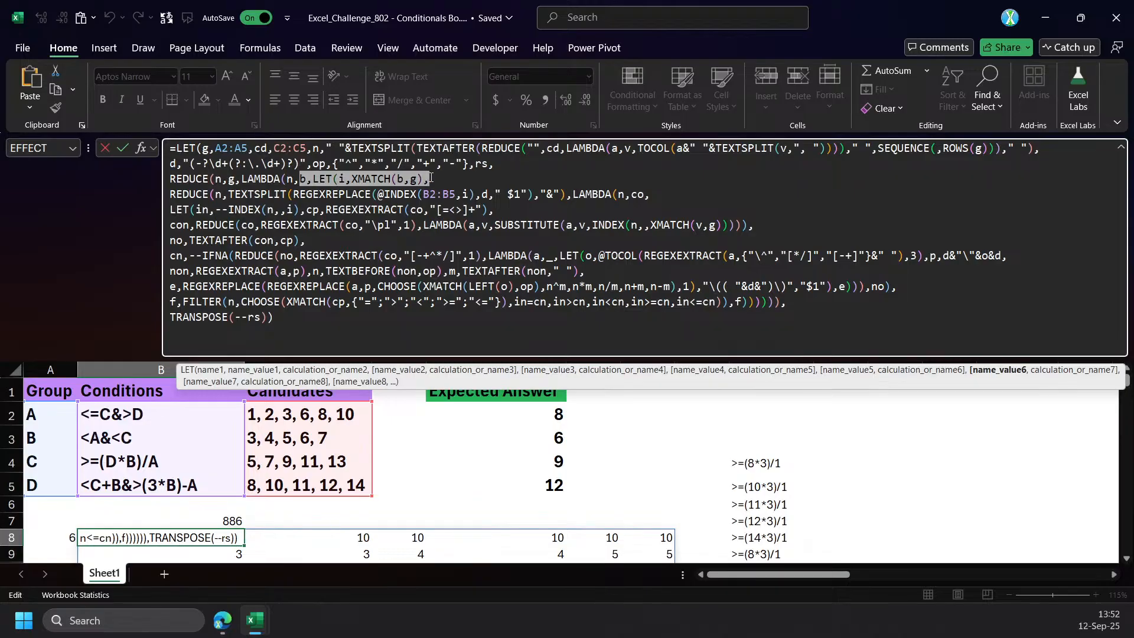
key("Escape")
Insert new lines after the n definition in I4's LET formula and define the variable b as A4.
left_click(740, 453)
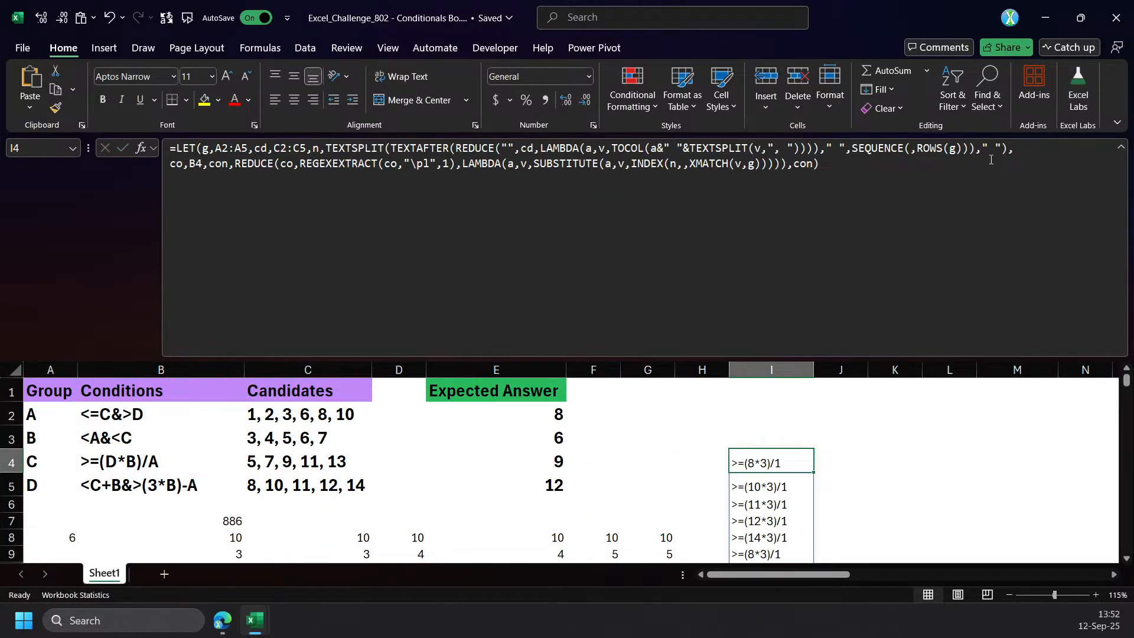
left_click(1020, 148)
key("alt+Return")
key("alt+Return")
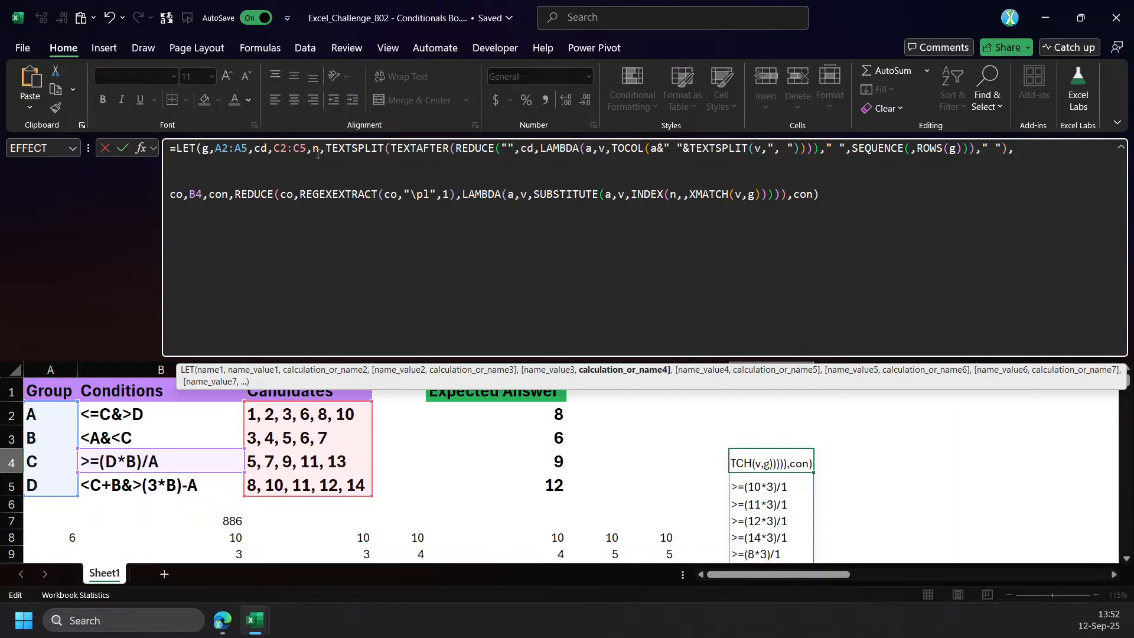
left_click(349, 146)
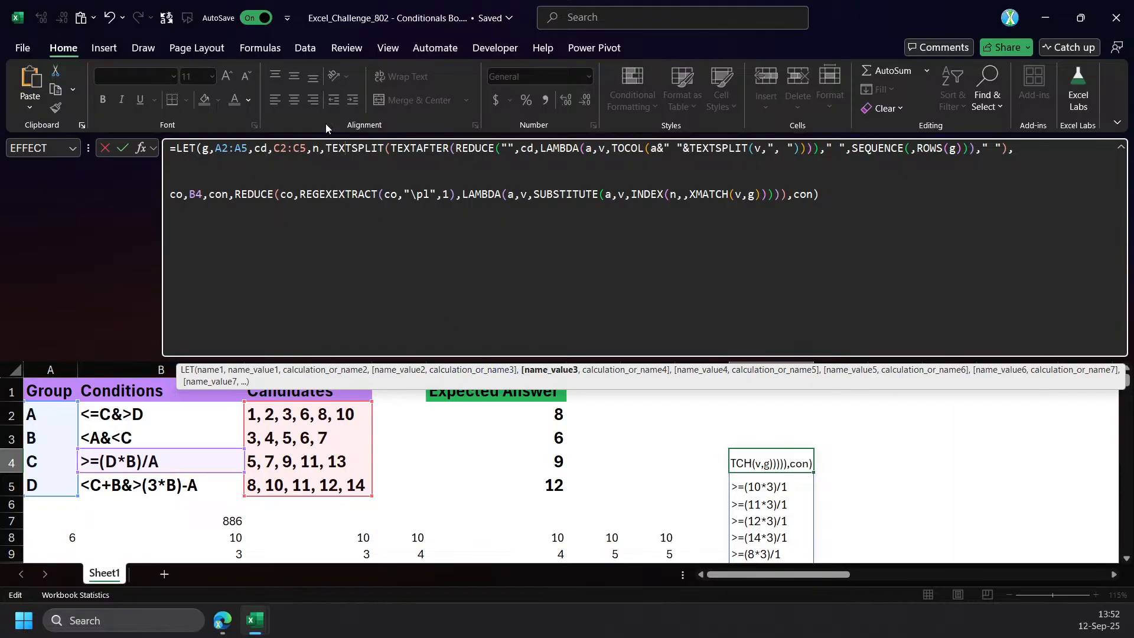
left_click(550, 370)
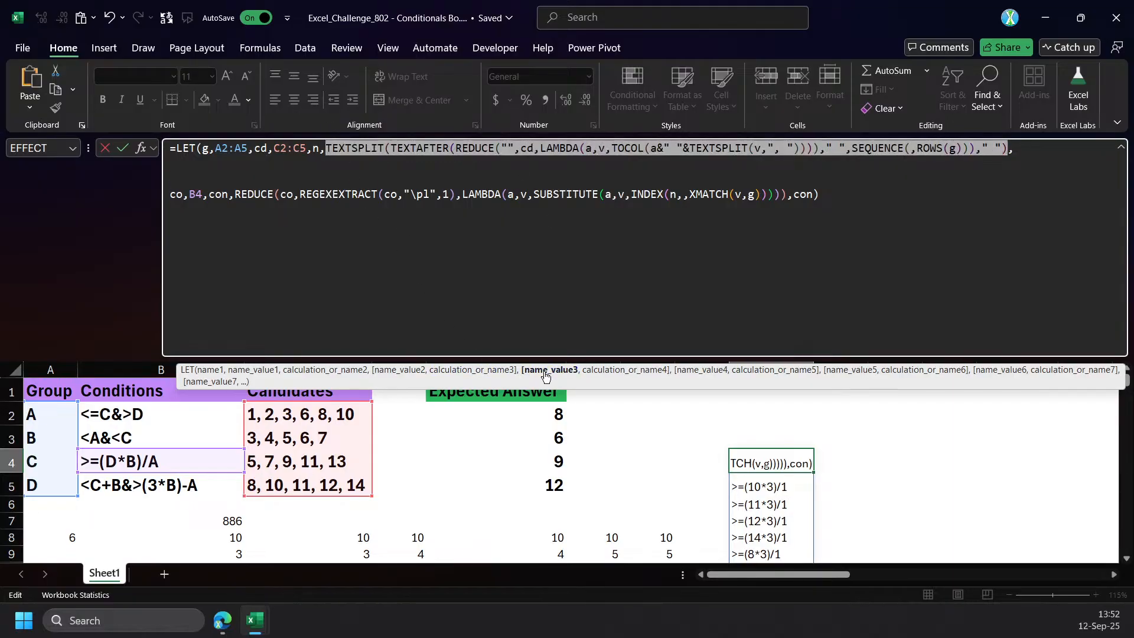
left_click(249, 177)
type("b,")
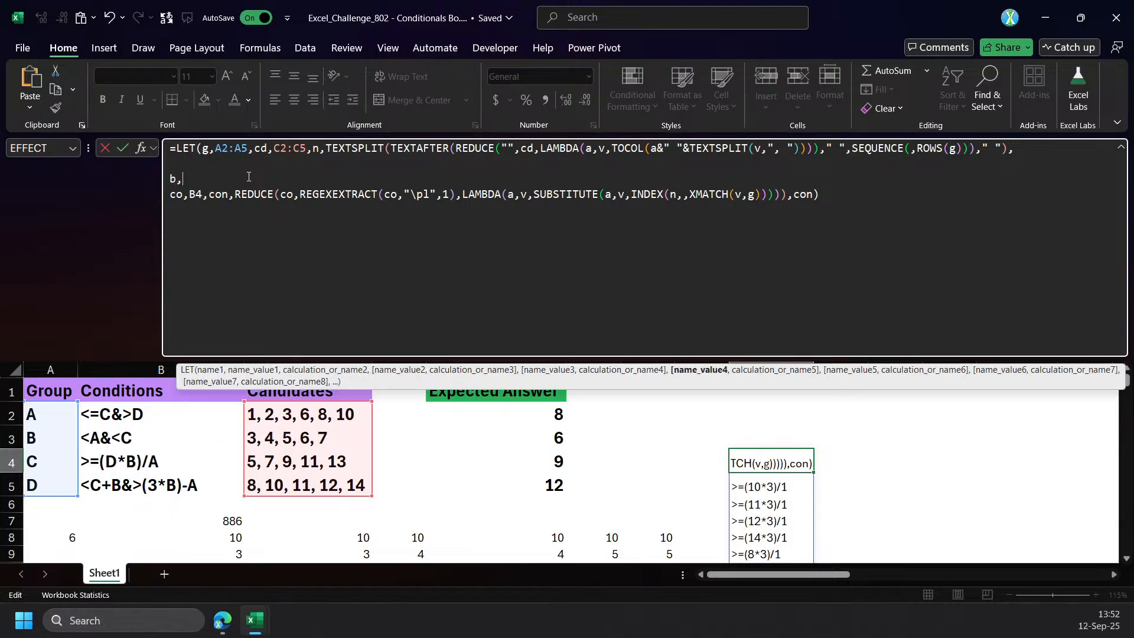
left_click(54, 417)
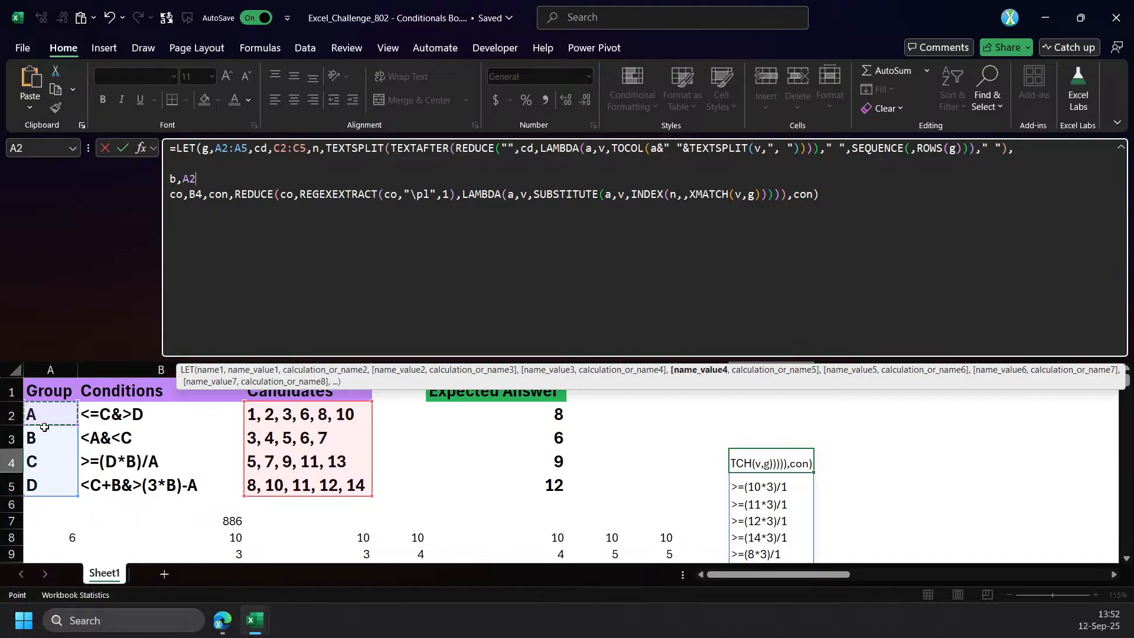
left_click(48, 465)
key("ctrl+End")
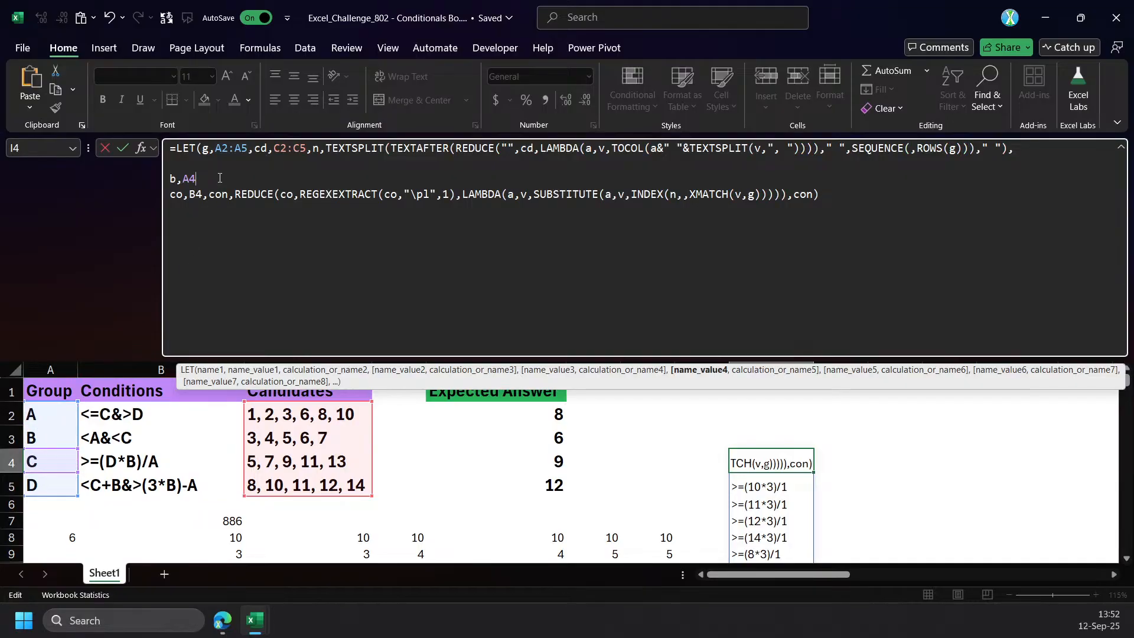
Define the variable i as XMATCH(b,g) directly after b,A4 in I4's formula.
type(",b,LET(i,XMATCH(b,g),")
left_click_drag(244, 179, 171, 204)
key("BackSpace")
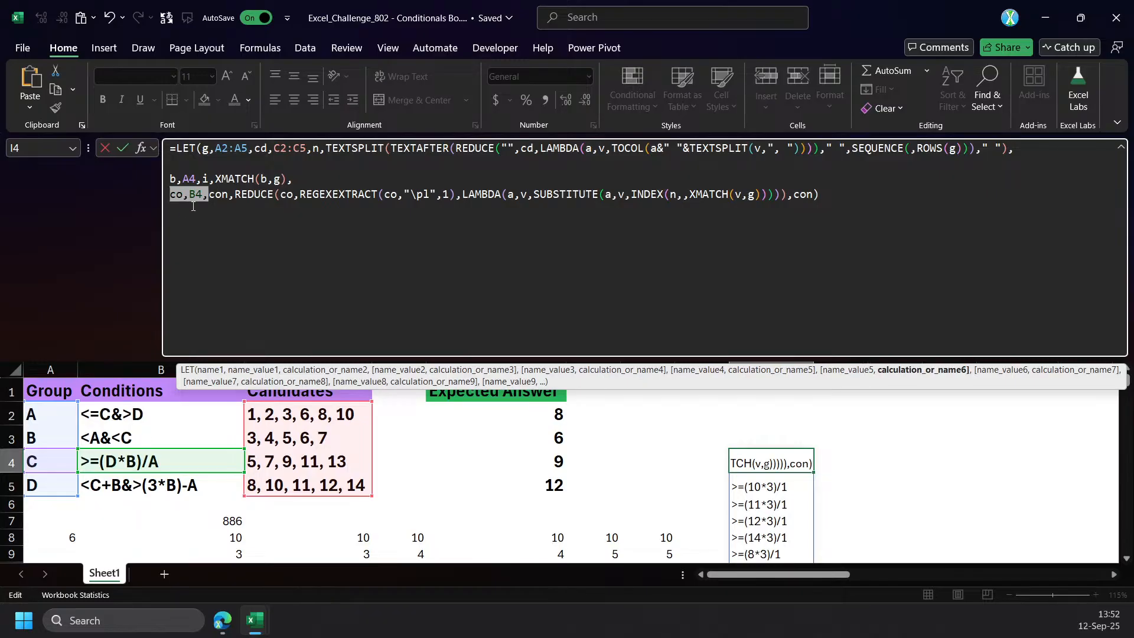
Replace the B4 reference assigned to co with INDEX(B2:B5,i) in I4's formula.
double_click(194, 195)
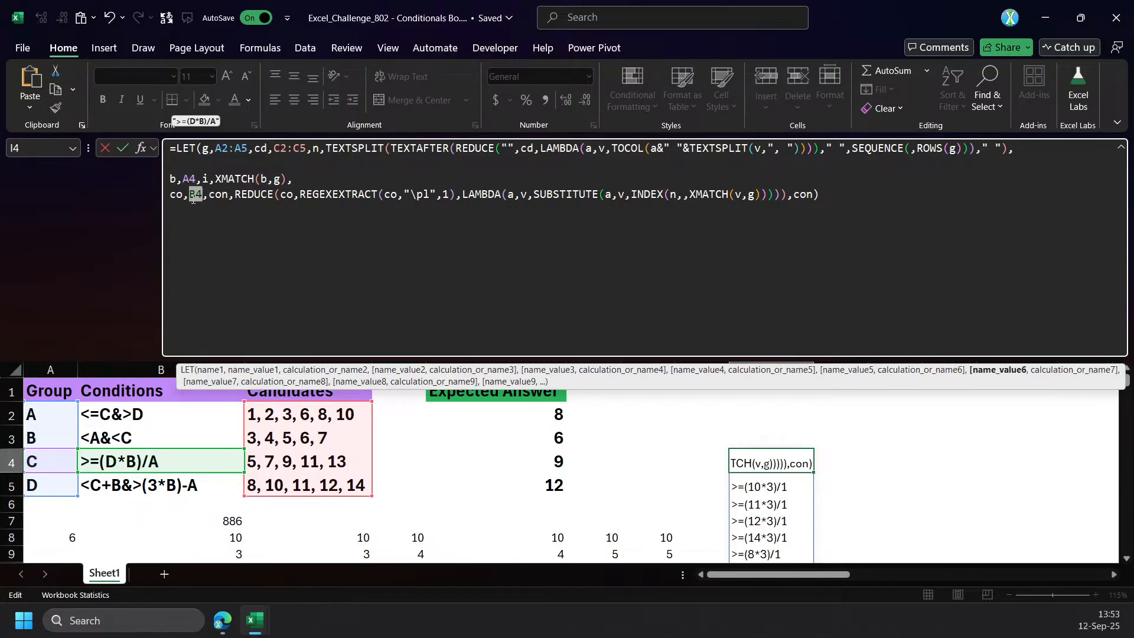
type("index")
key("Tab")
left_click_drag(135, 412, 124, 483)
type(",i)")
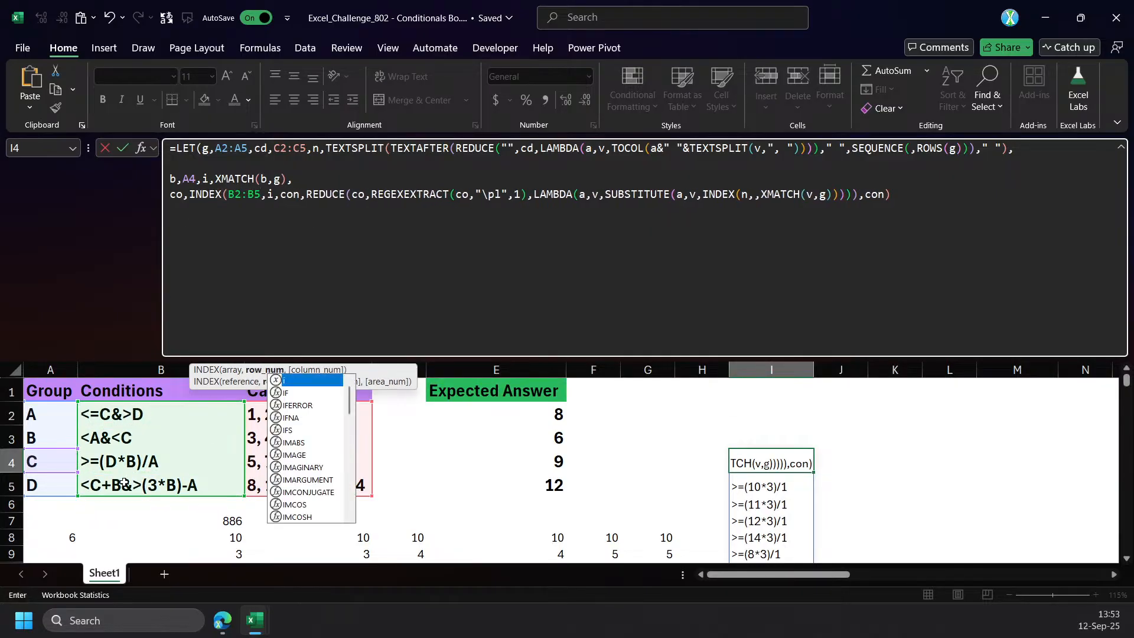
type(",")
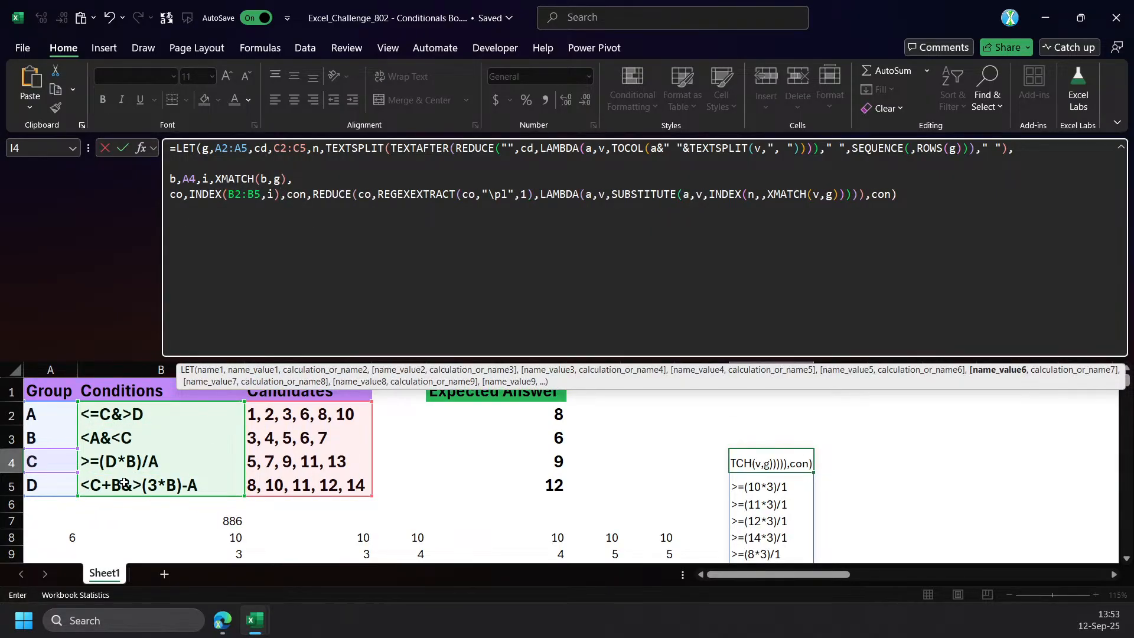
key("ctrl+Return")
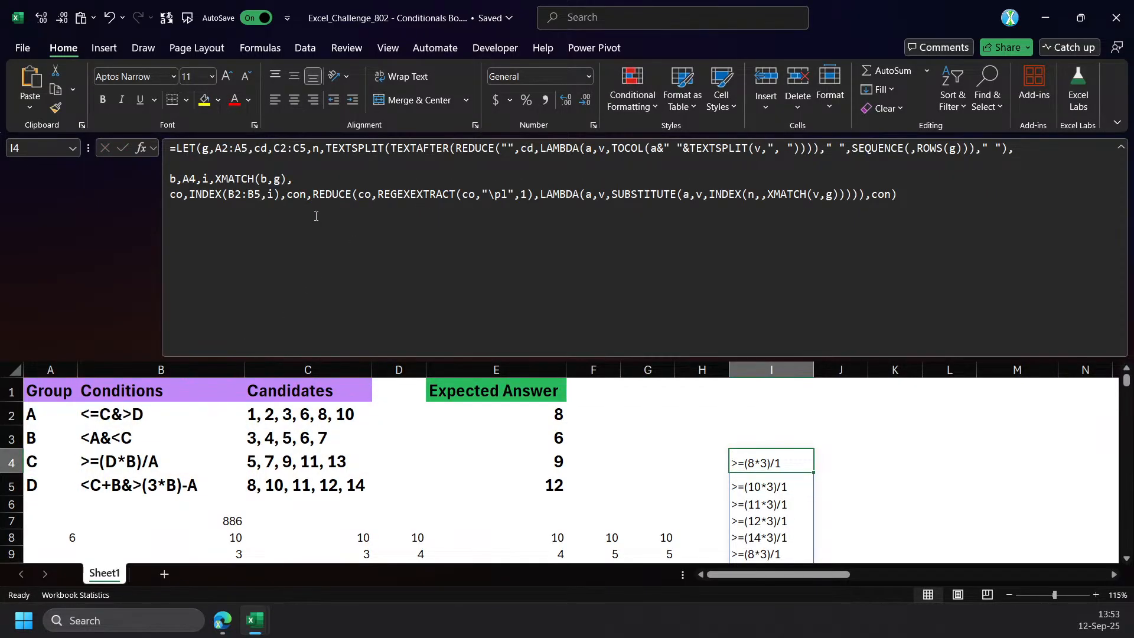
Prepend INDEX(n,,i)& to the REDUCE expression assigned to con in I4's formula.
left_click(314, 194)
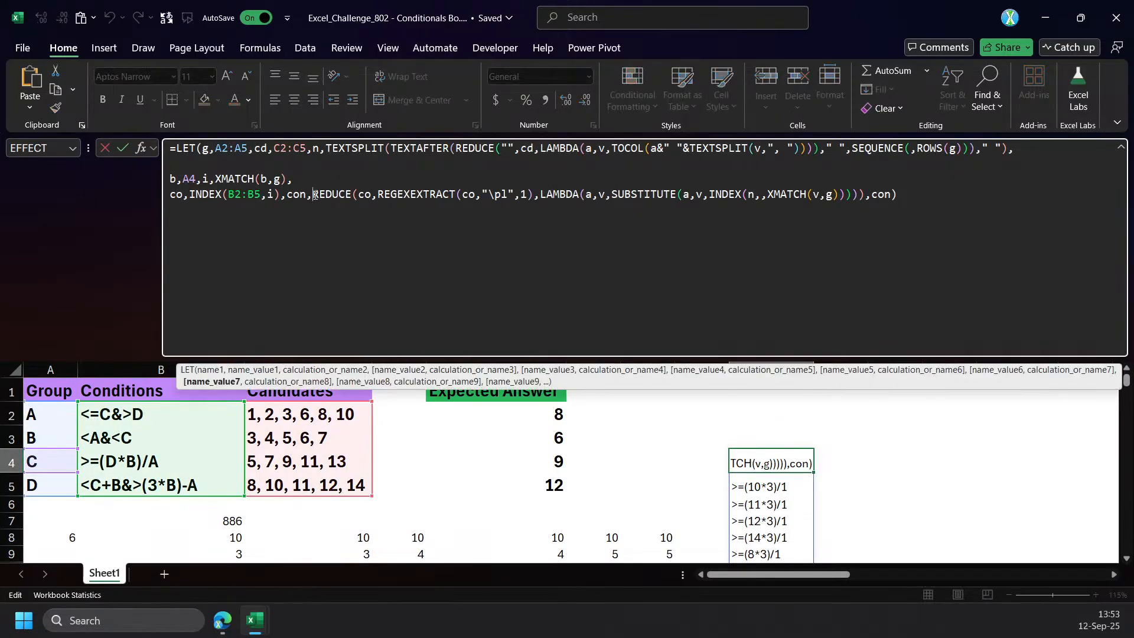
type("INDEX(n")
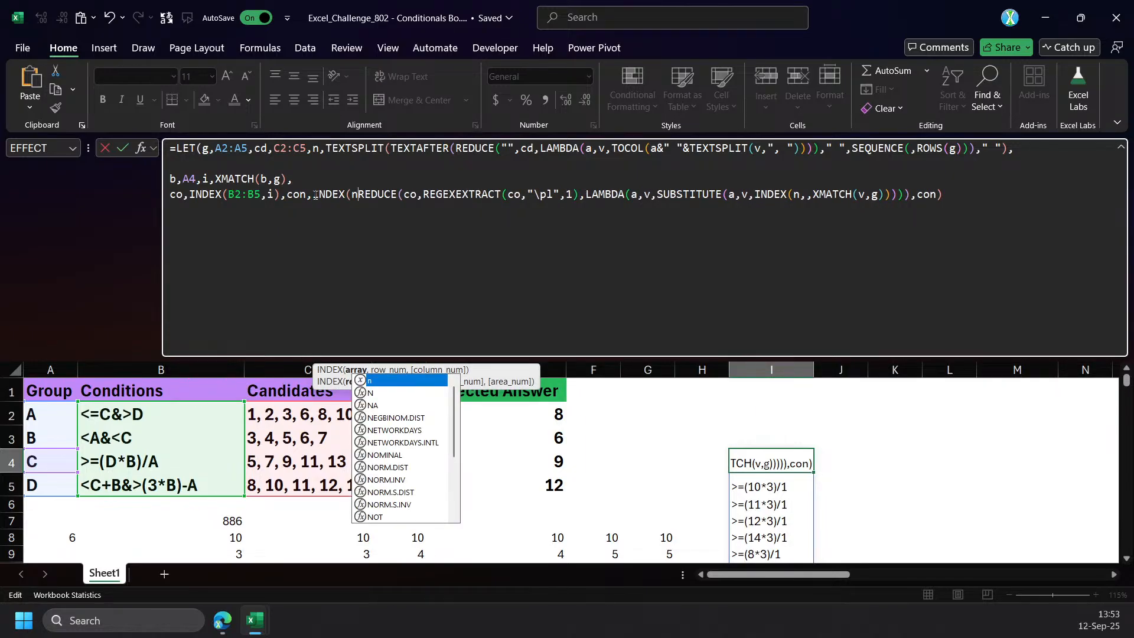
type(",,i)&")
key("ctrl+Return")
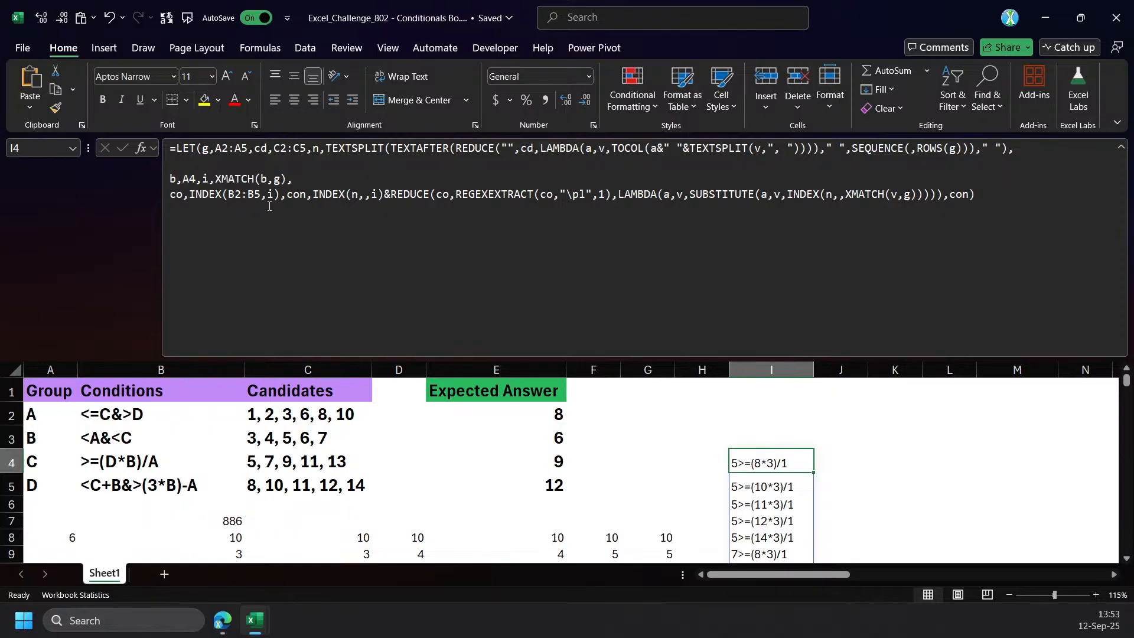
Wrap the whole INDEX(n,,i)&REDUCE expression assigned to con in the custom Eval function.
left_click(310, 195)
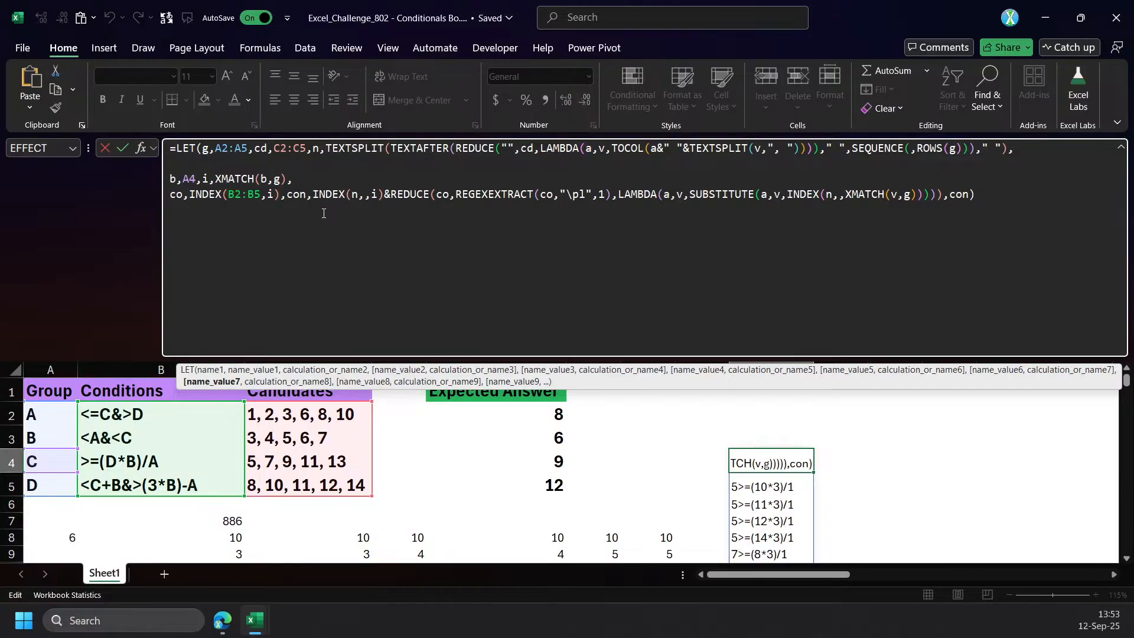
type("ev")
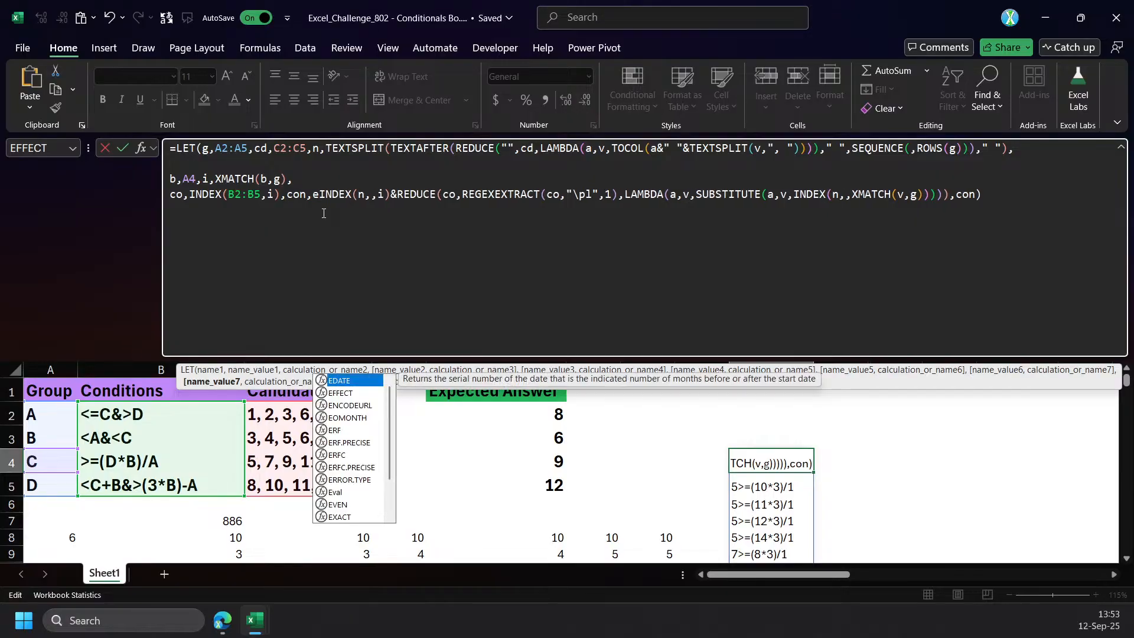
key("Tab")
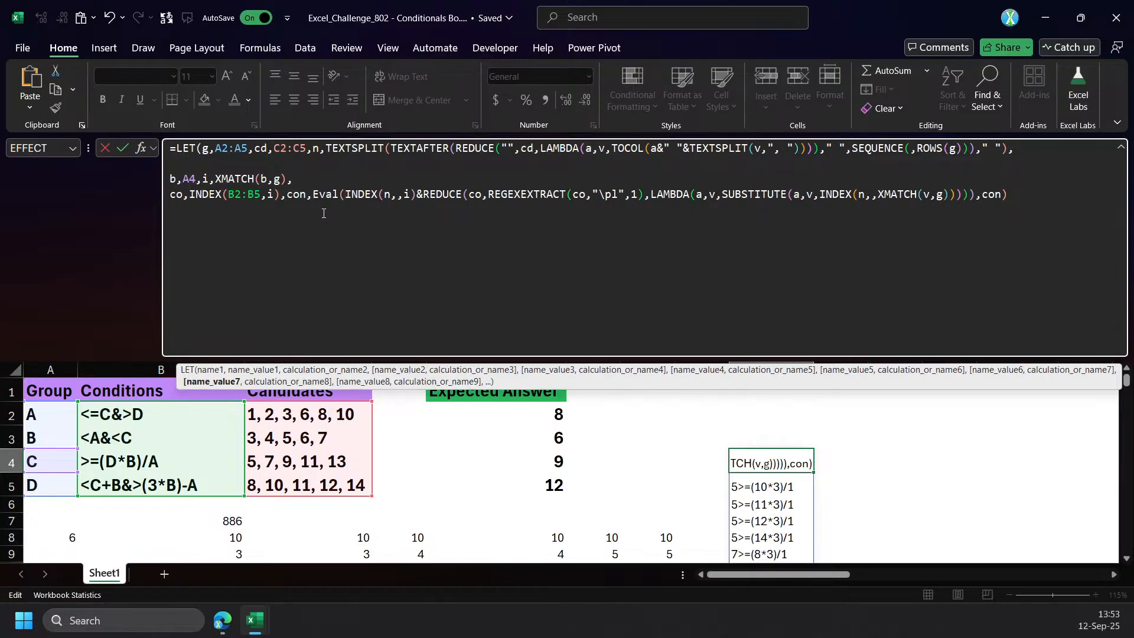
key("Left")
type(")")
key("Return")
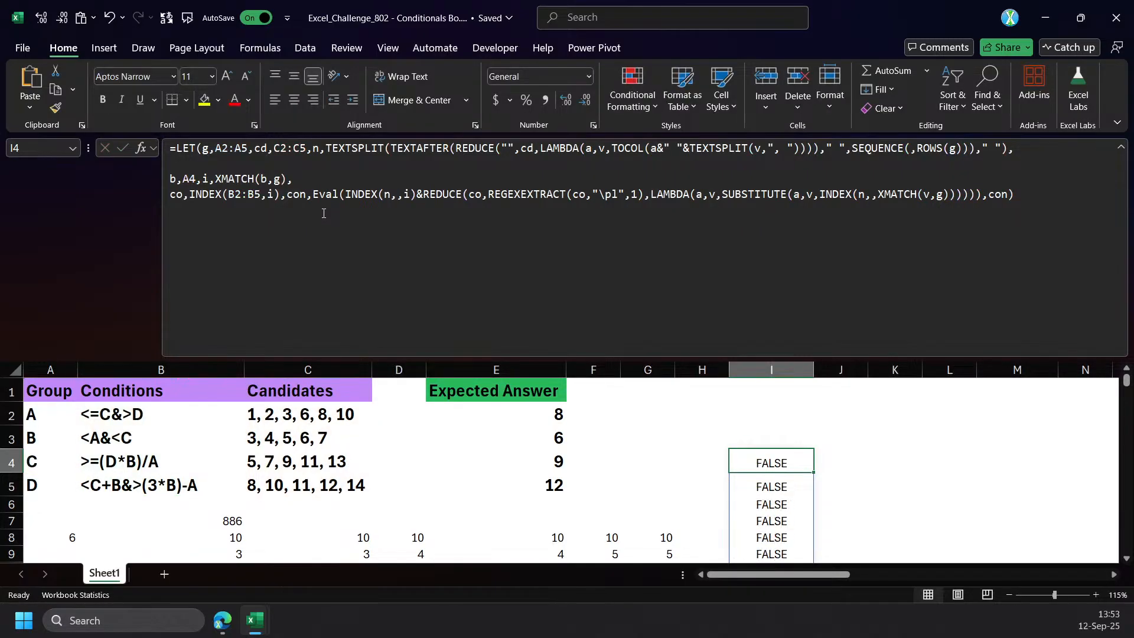
left_click(315, 195)
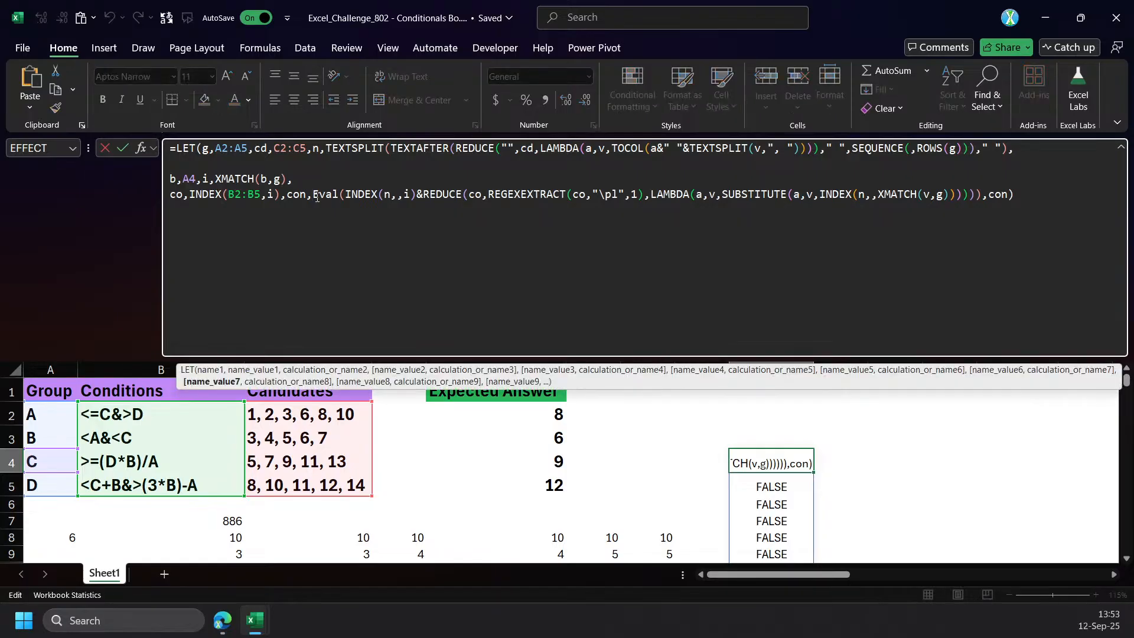
key("alt+Return")
type("FILTER(n")
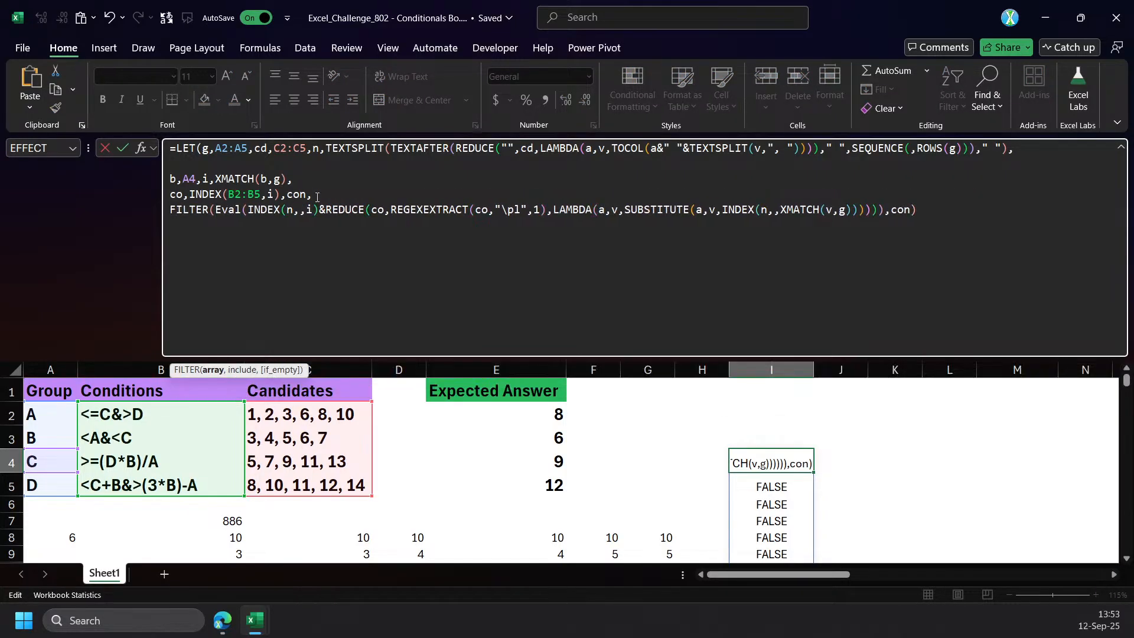
type(",")
key("End")
type(")")
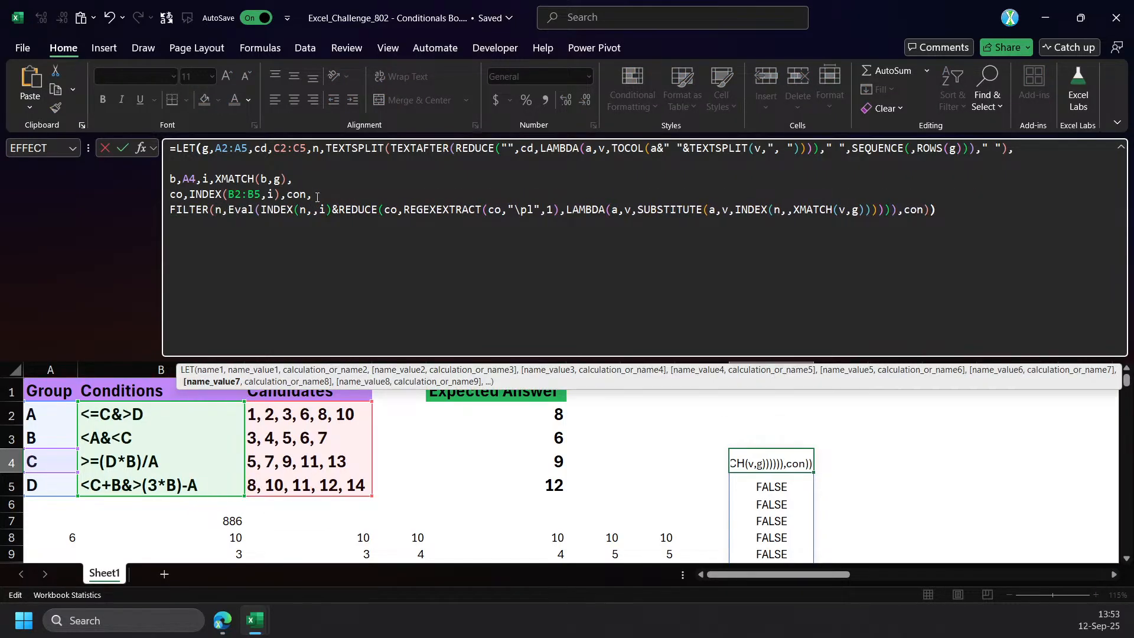
key("Return")
key("Return")
key("Return")
key("Return")
key("Escape")
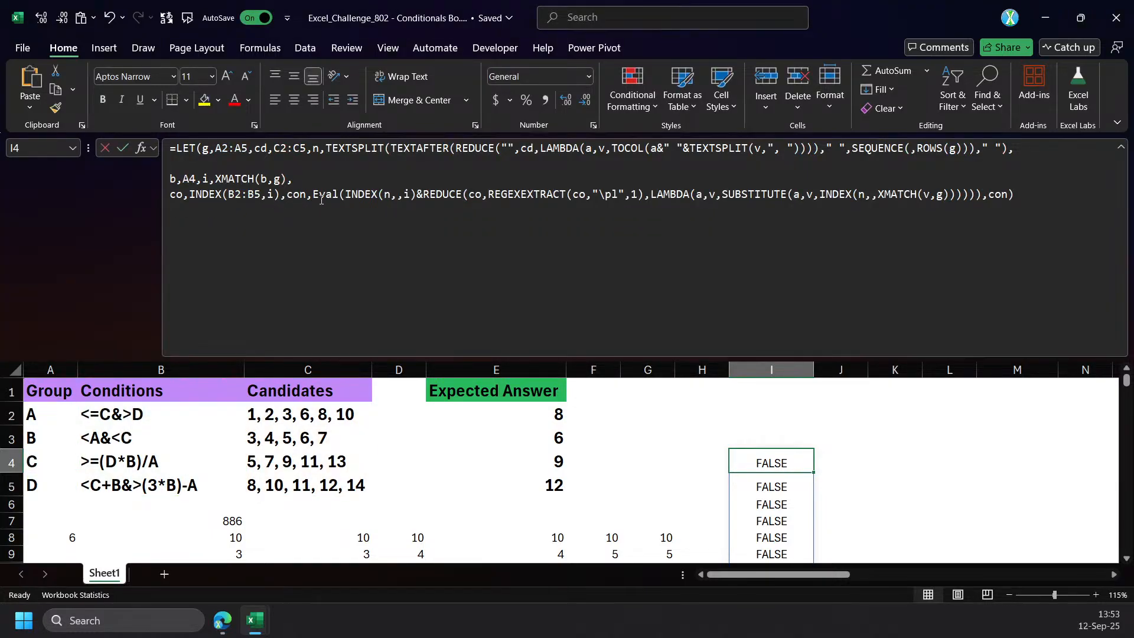
Replace the final con result of I4's LET formula with FILTER(n,con) on its own line.
left_click(312, 197)
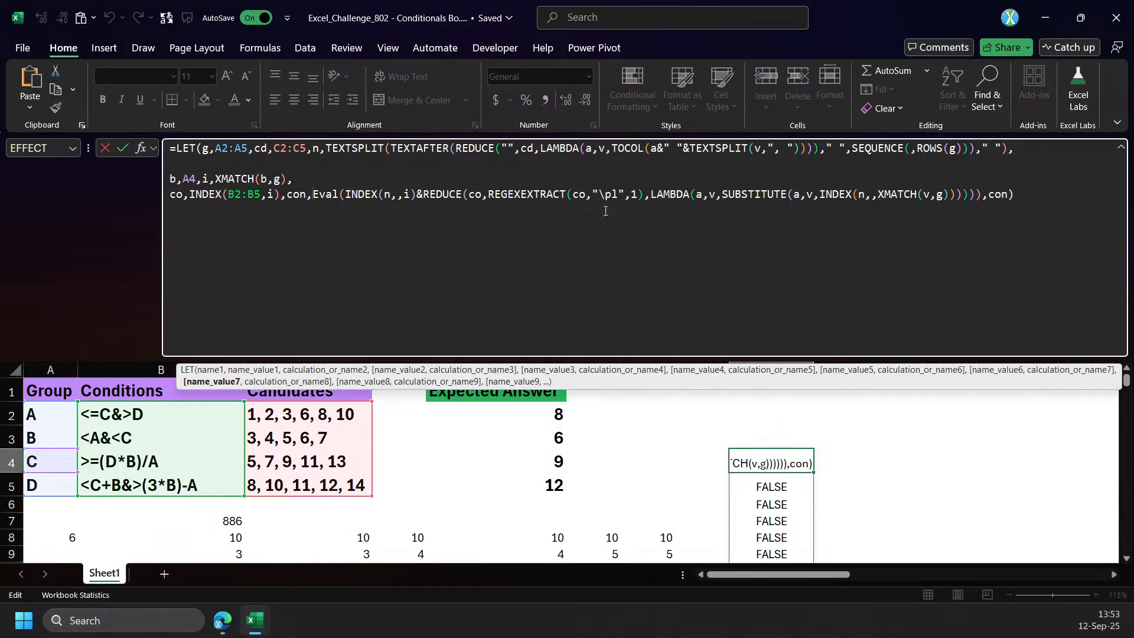
left_click(988, 194)
key("alt+Return")
type("FILTER(")
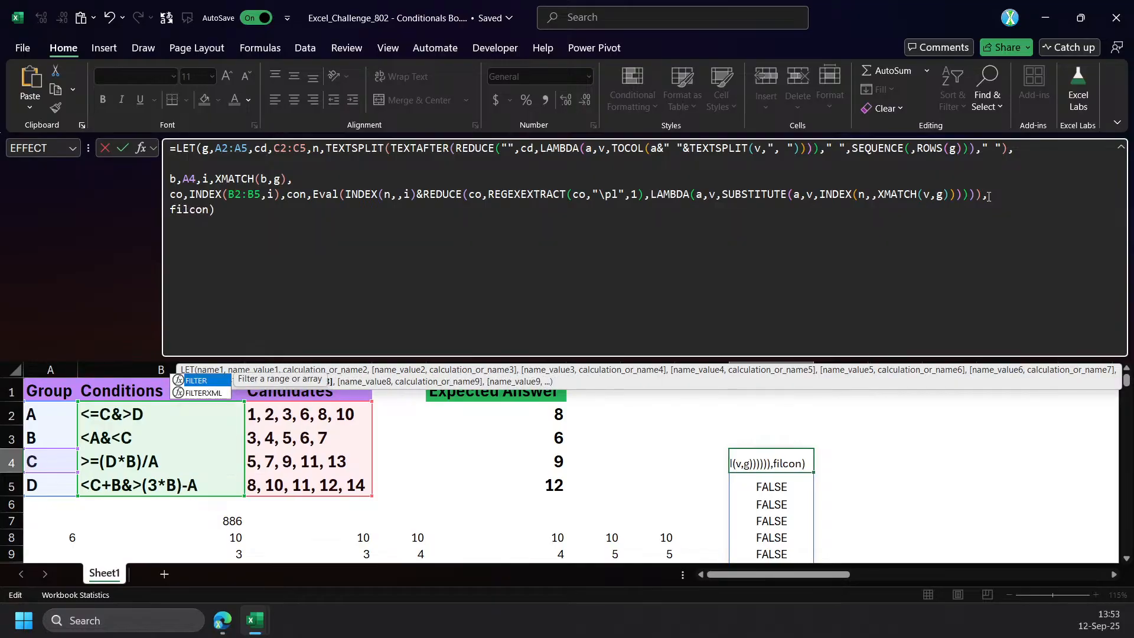
type("n,")
key("End")
type(")")
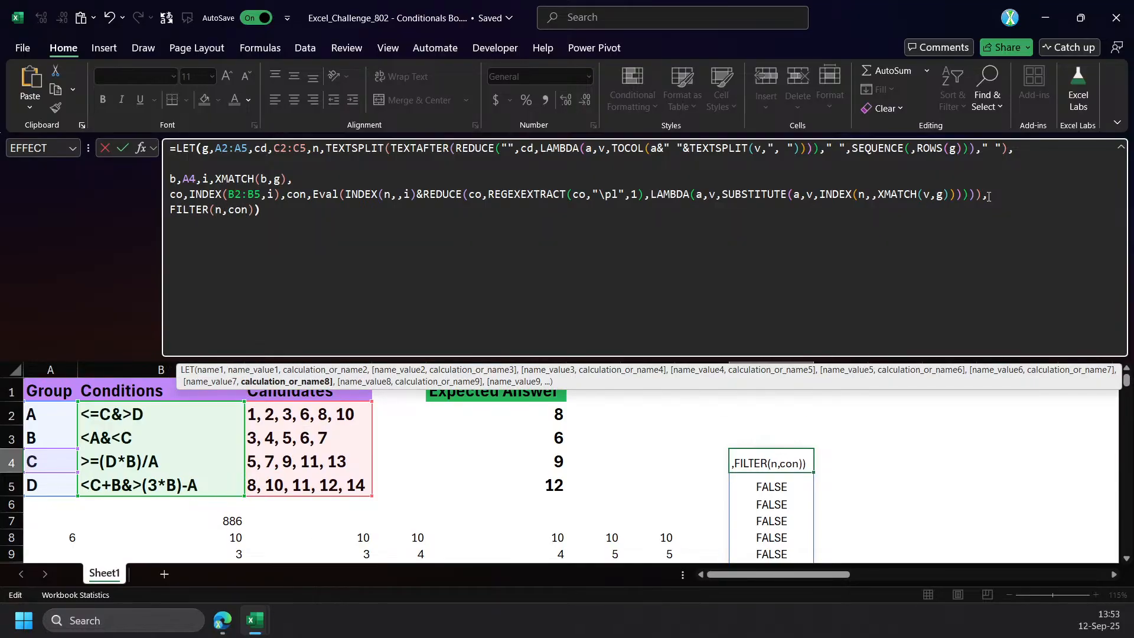
key("Return")
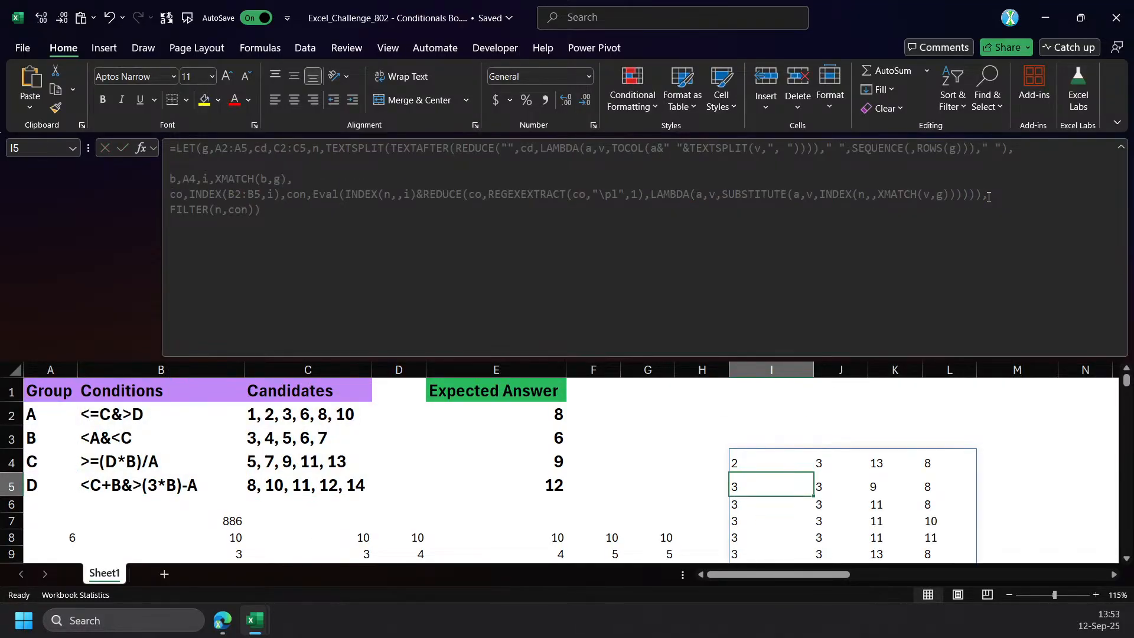
Begin a REDUCE call with initial value n on a new line after i,XMATCH(b,g), in I4's formula.
left_click(792, 458)
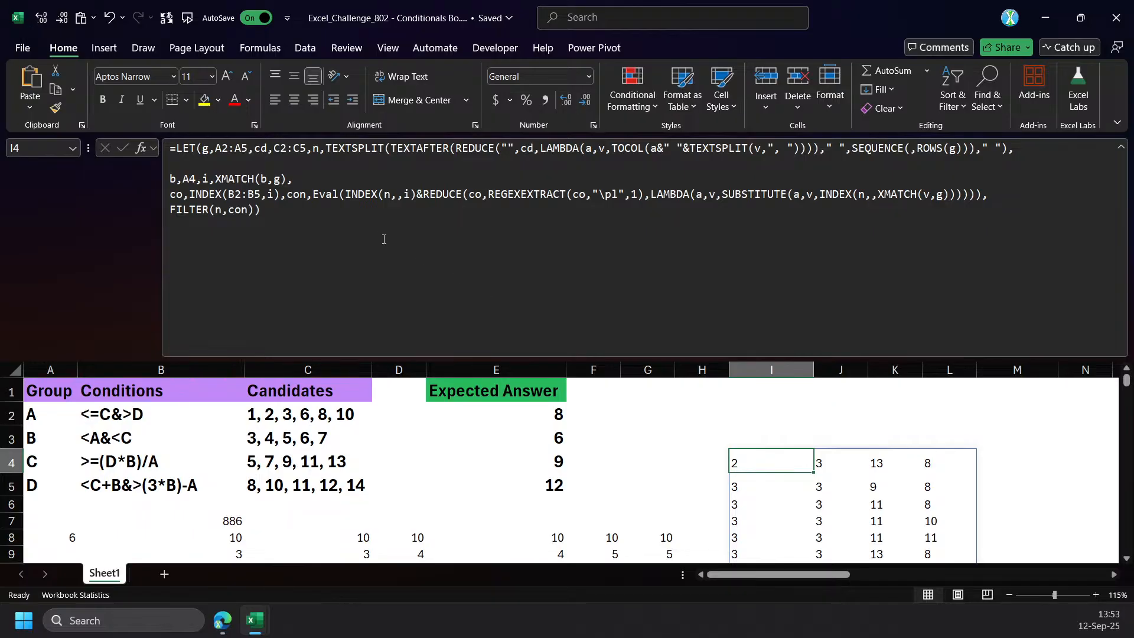
scroll(729, 392, "down", 1)
scroll(729, 392, "up", 1)
left_click(322, 246)
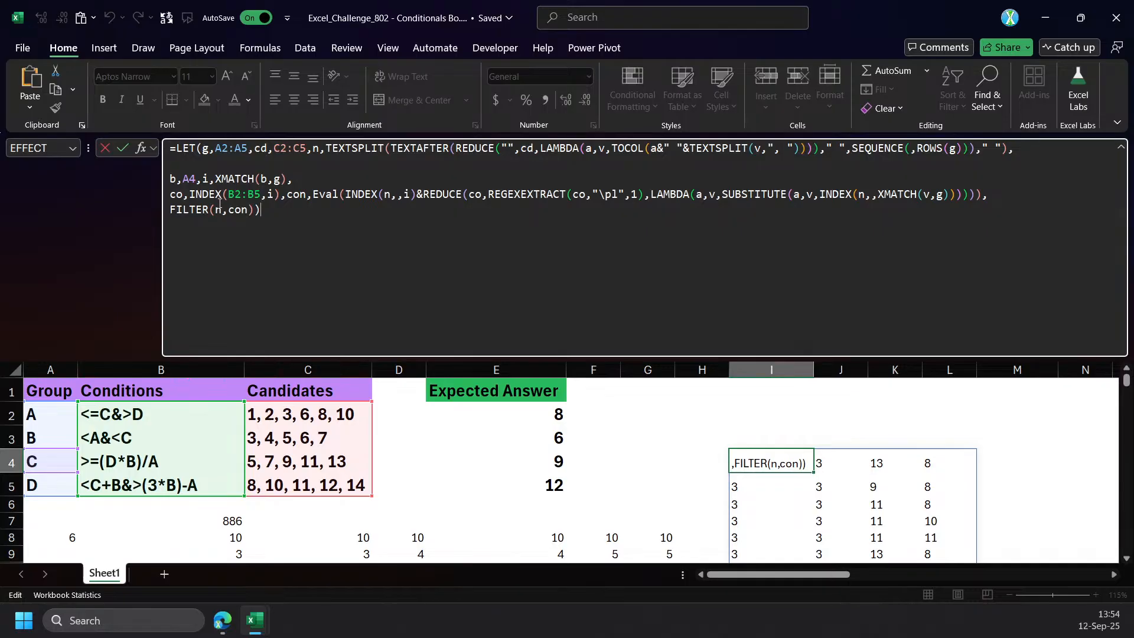
left_click(303, 186)
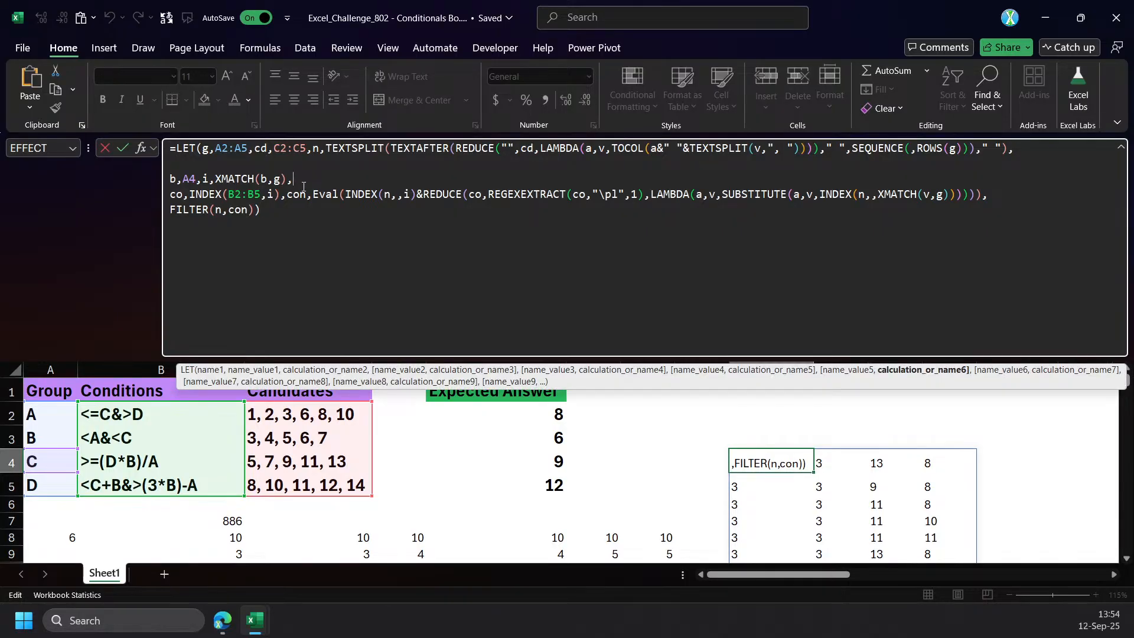
key("alt+Return")
type("REDUCE(")
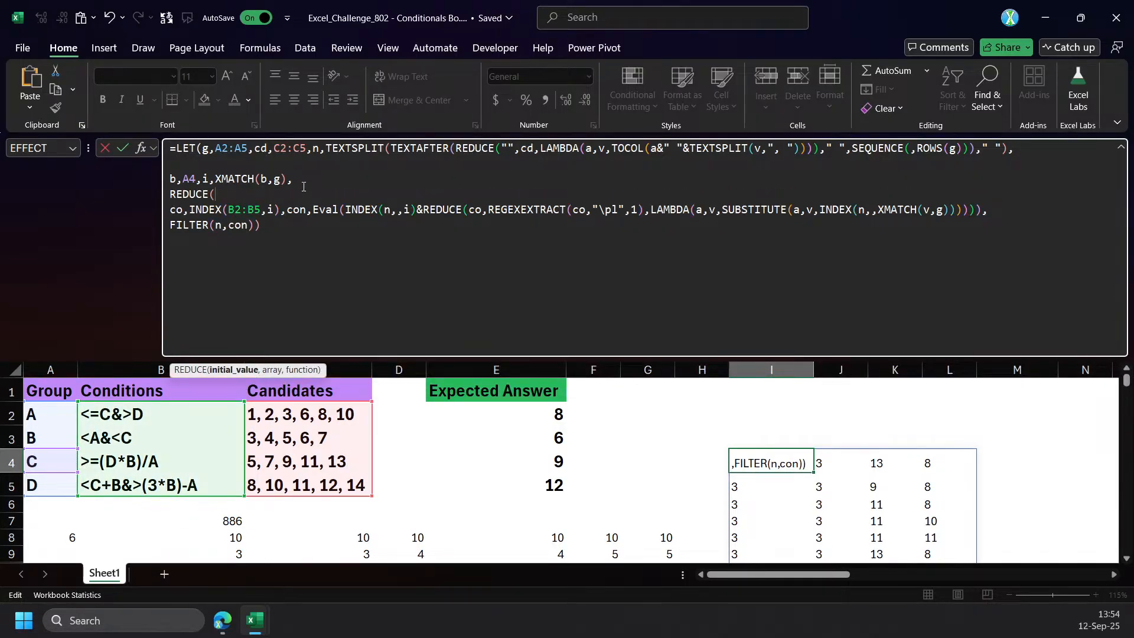
left_click_drag(280, 214, 189, 213)
key("ctrl+c")
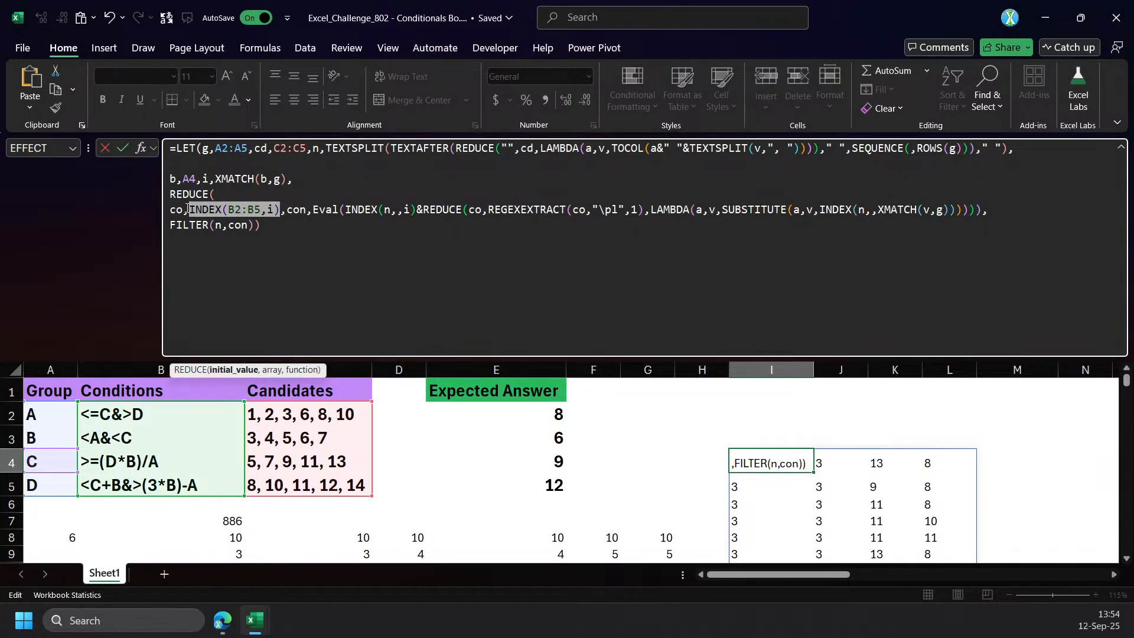
left_click(235, 199)
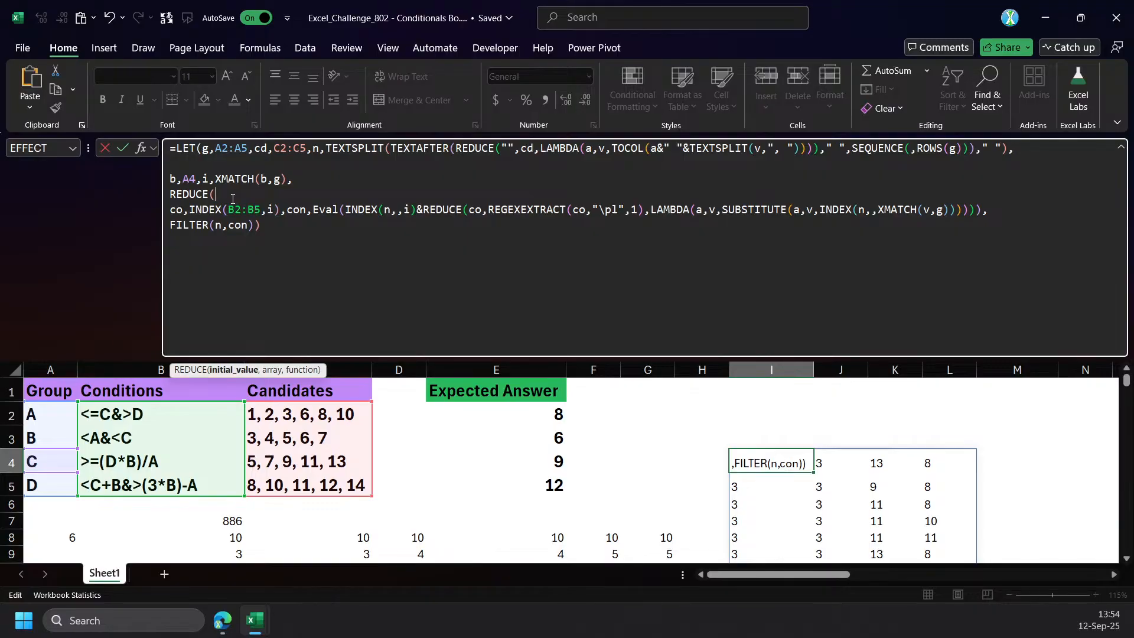
type("n,")
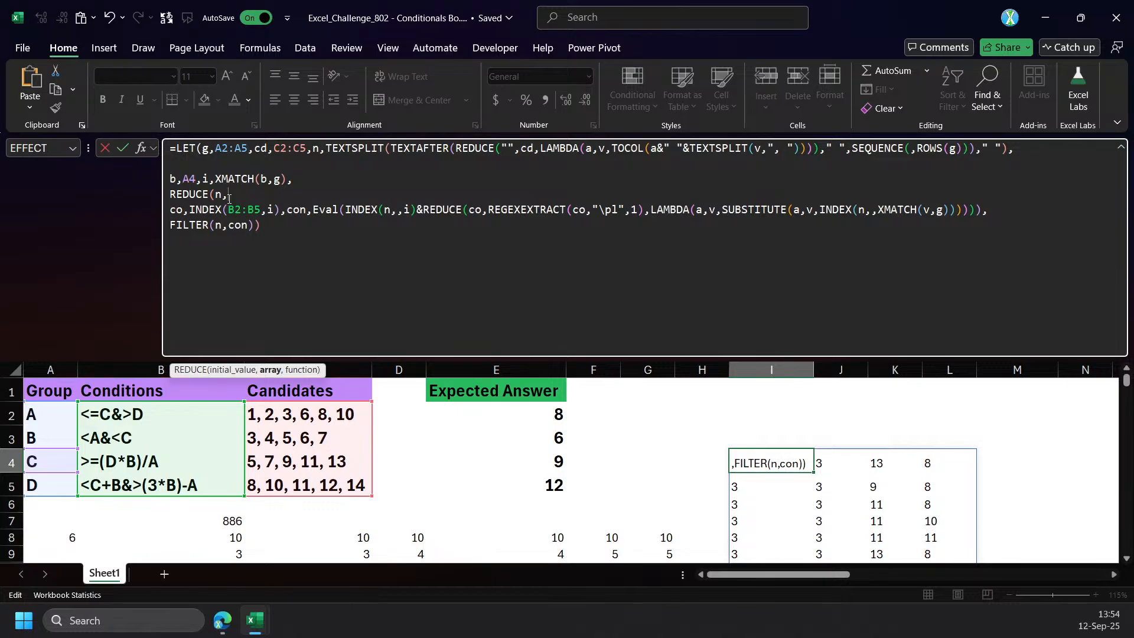
key("ctrl+v")
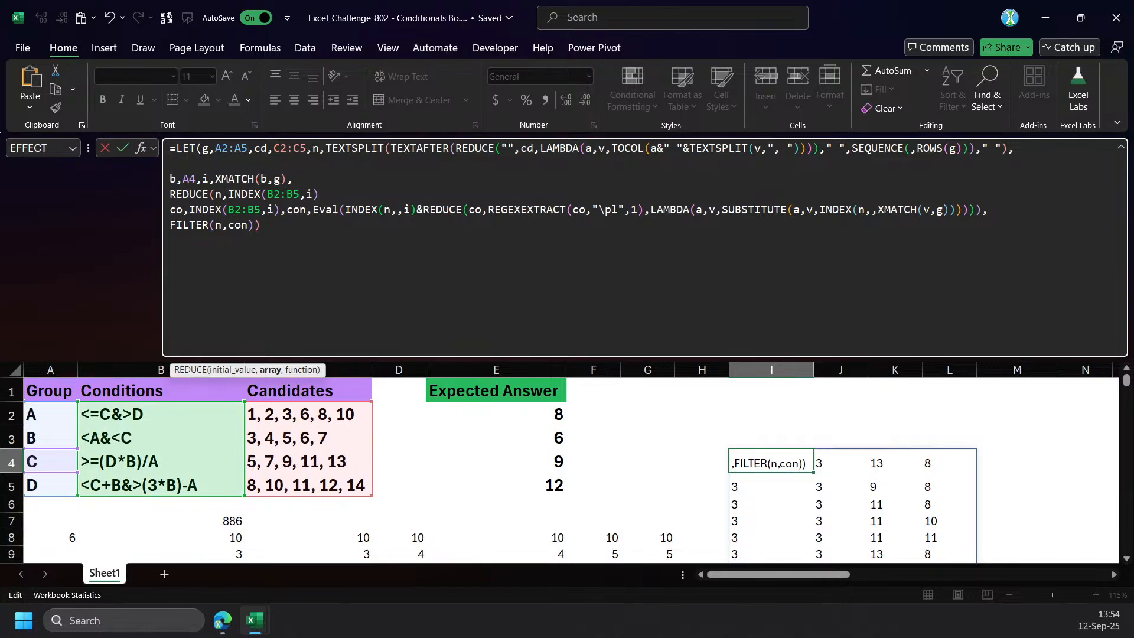
type("TEXTSPLIT(@INDEX(B2:B5,i")
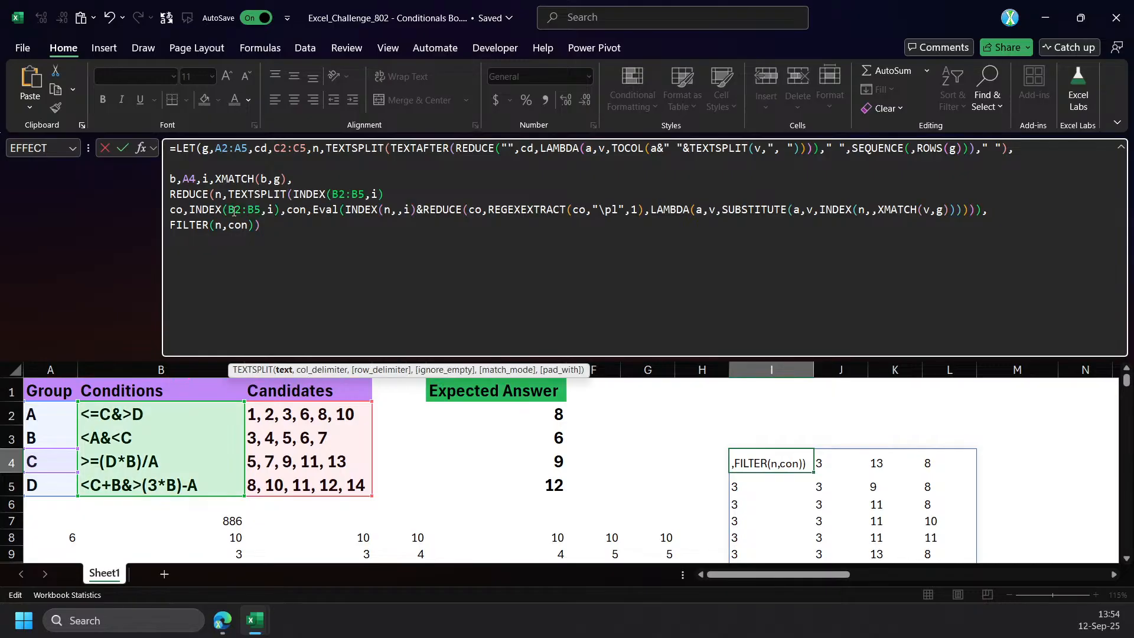
type(")),LAMBDA(co")
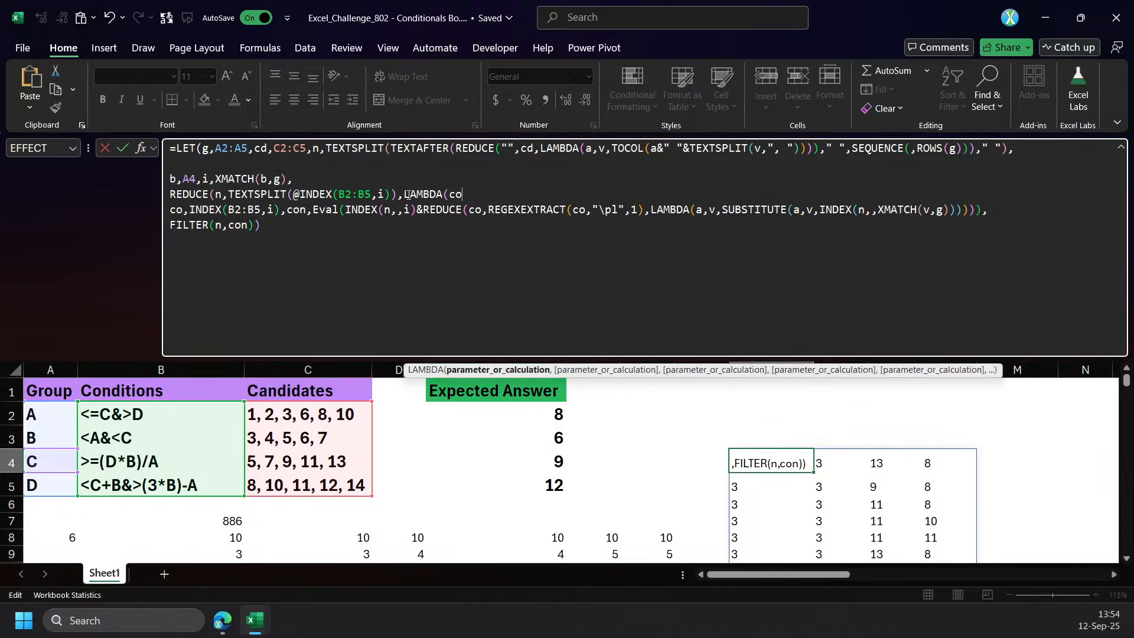
Open LAMBDA(n,co, as the REDUCE function and remove the old co,INDEX(B2:B5,i), assignment.
key("BackSpace")
type("n,co,")
left_click_drag(285, 209, 169, 211)
key("BackSpace")
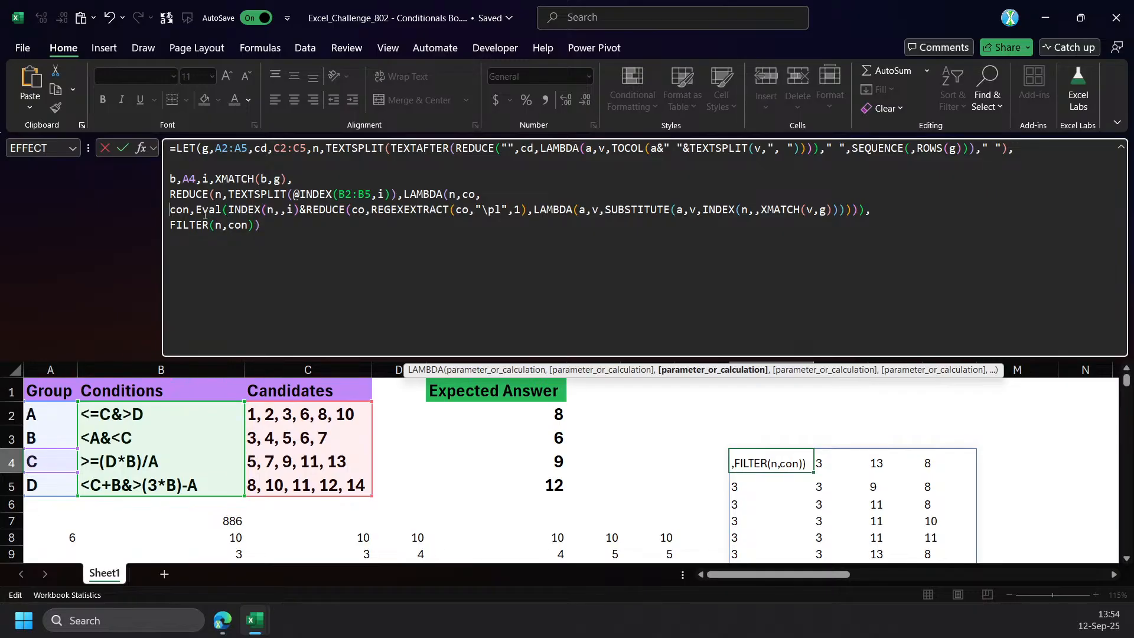
Replace the con, name before the Eval expression with FILTER(n, in I4's formula.
left_click_drag(195, 210, 169, 209)
type("fi")
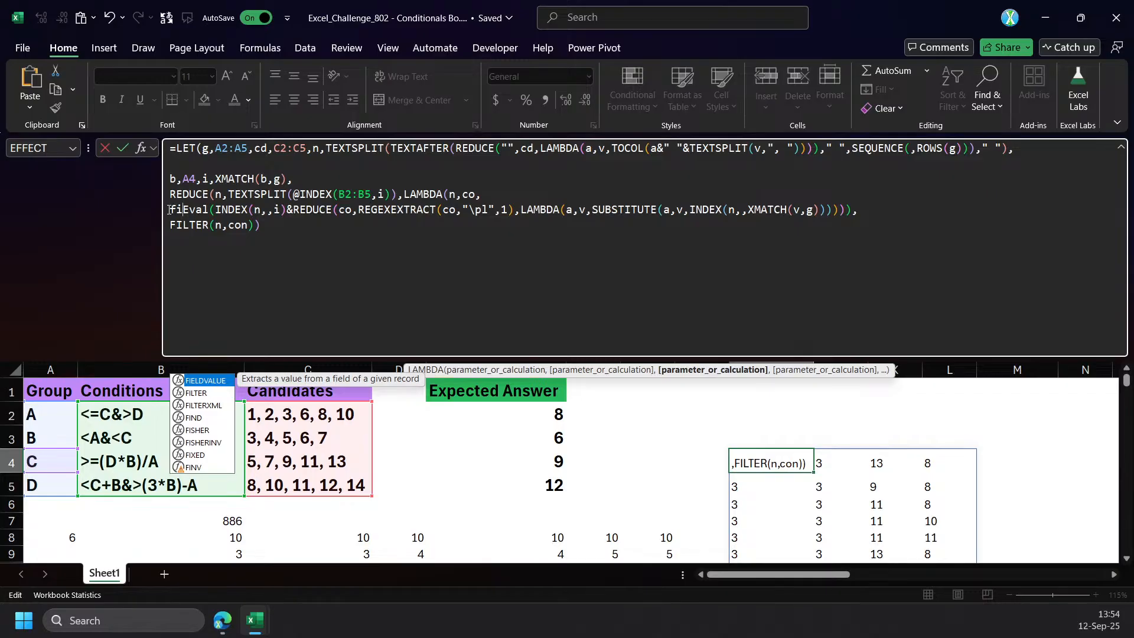
type("lter")
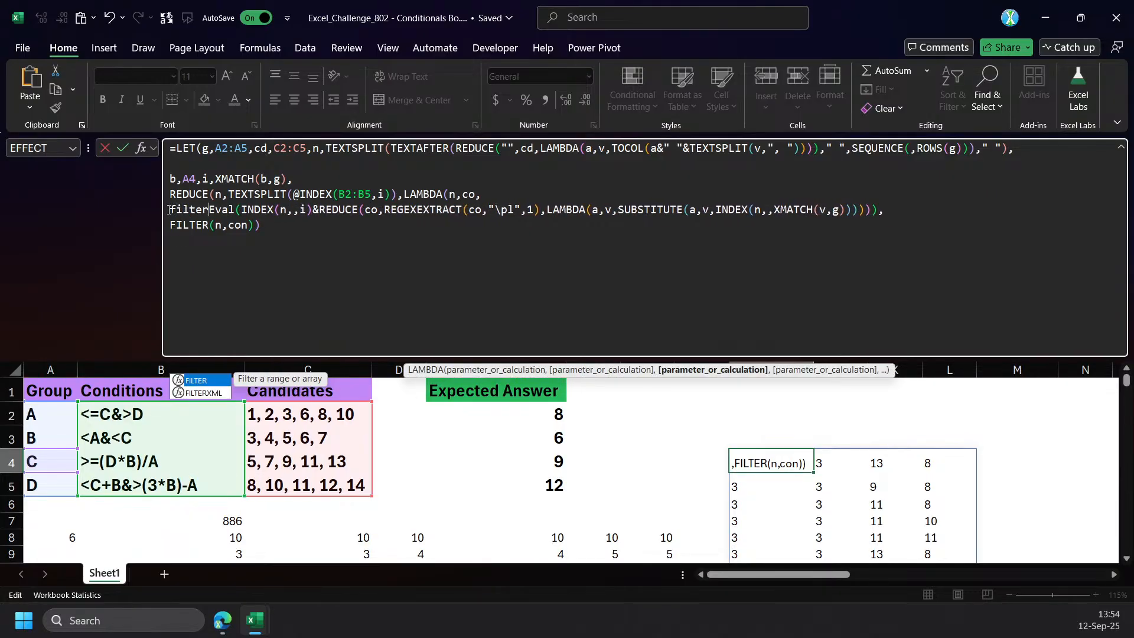
key("Tab")
type("n,")
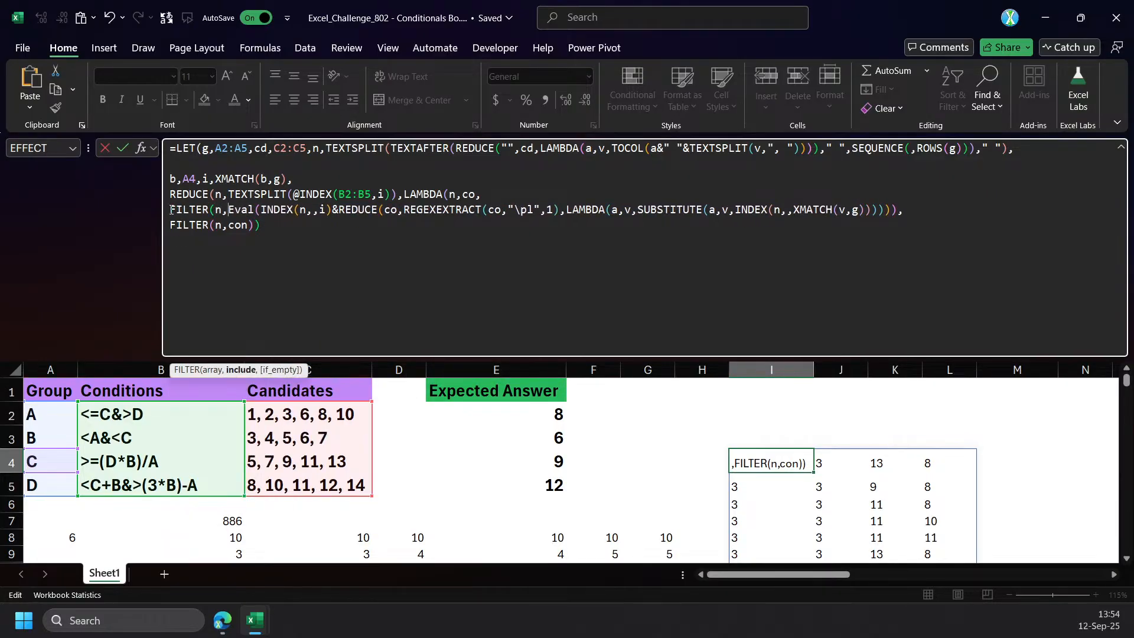
Delete the final FILTER(n,con) line and close the open FILTER, LAMBDA, REDUCE and LET parentheses of I4's formula.
left_click_drag(252, 230, 132, 248)
key("BackSpace")
key("BackSpace")
key("BackSpace")
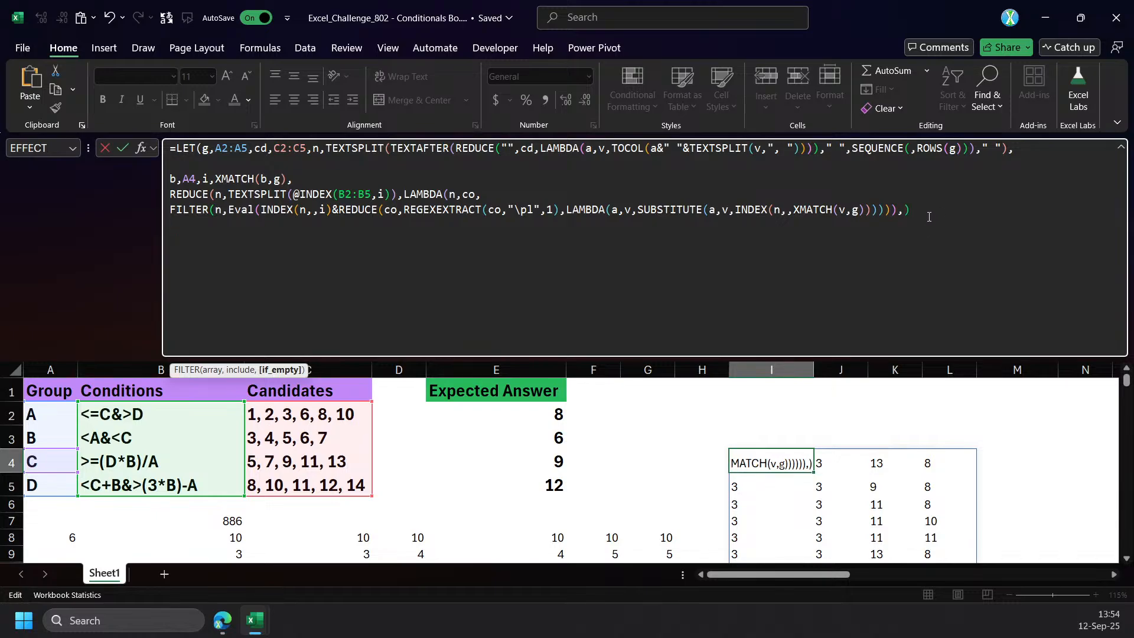
type("))")
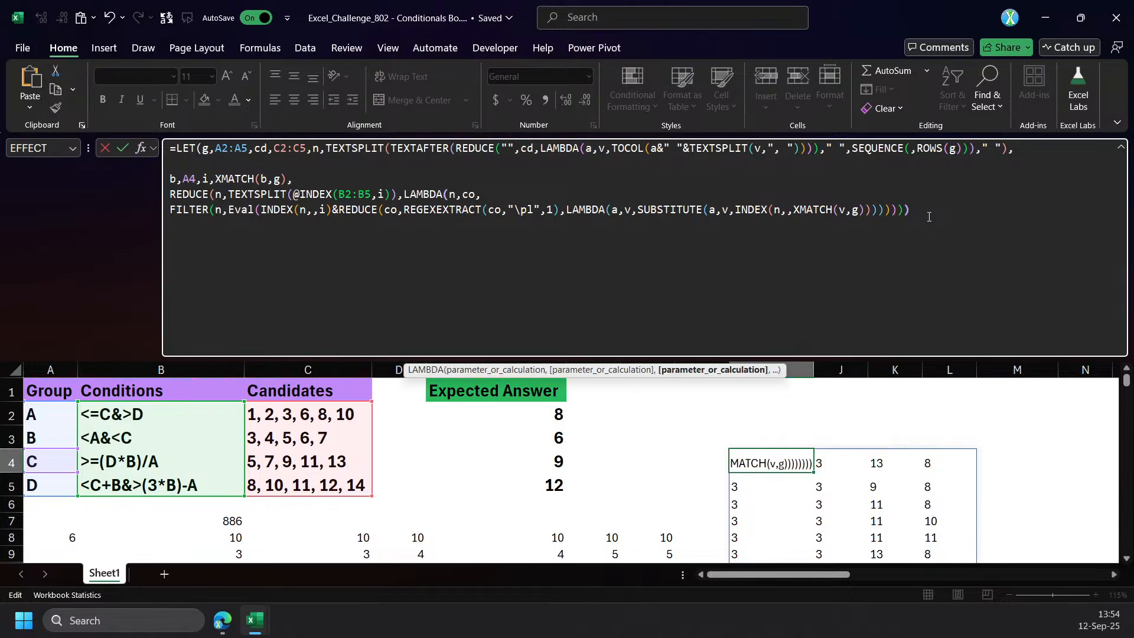
type(")")
key("Return")
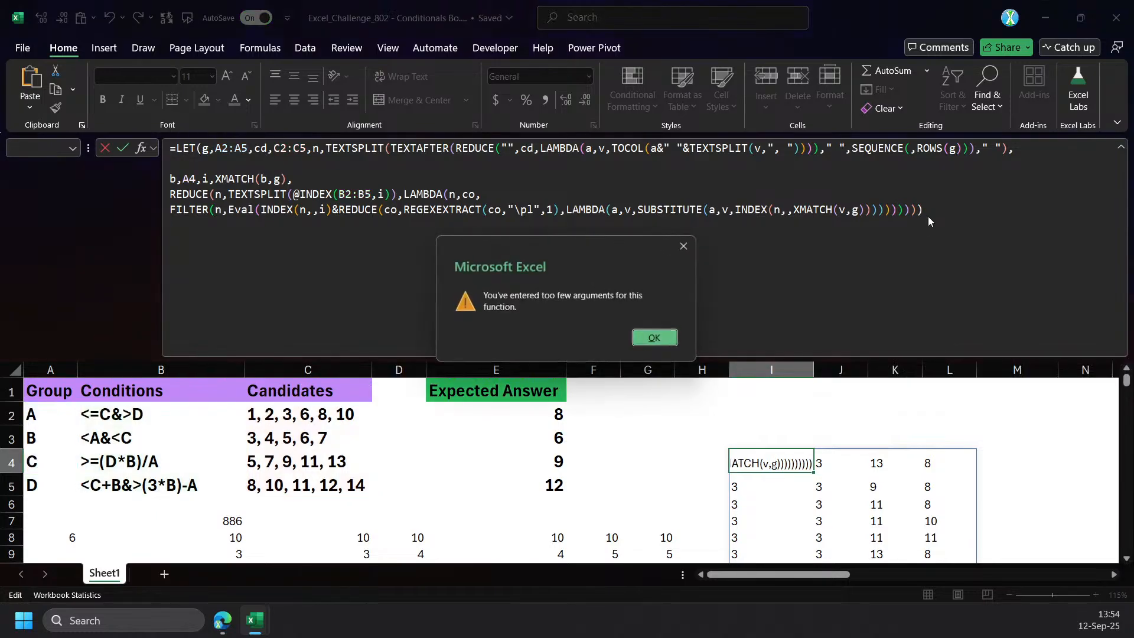
key("Return")
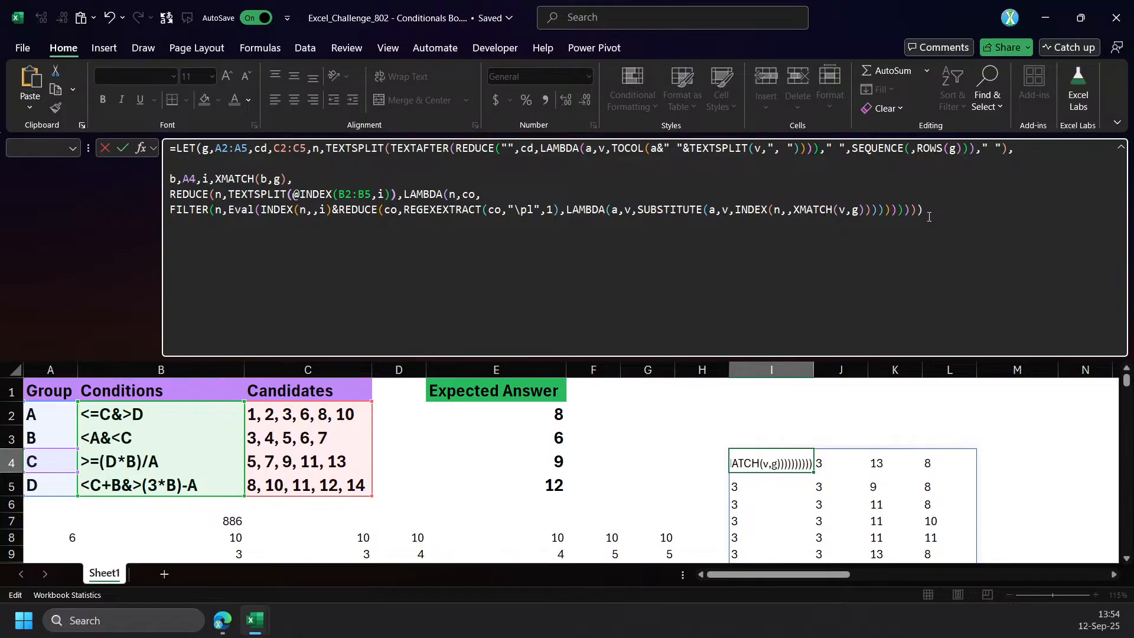
key("Right")
key("BackSpace")
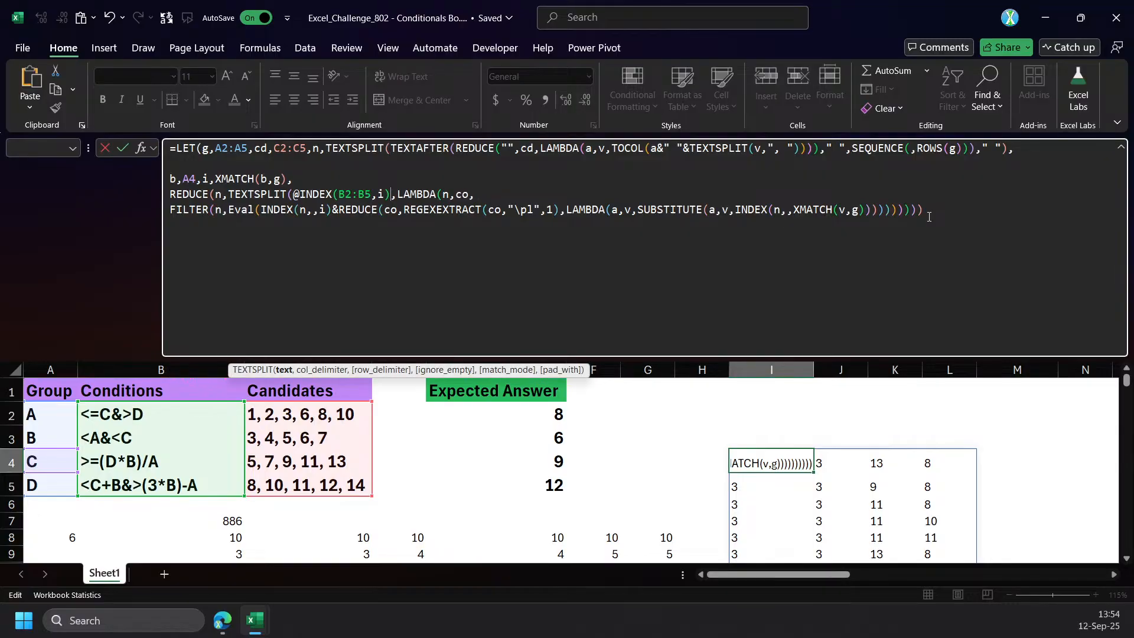
key("Left")
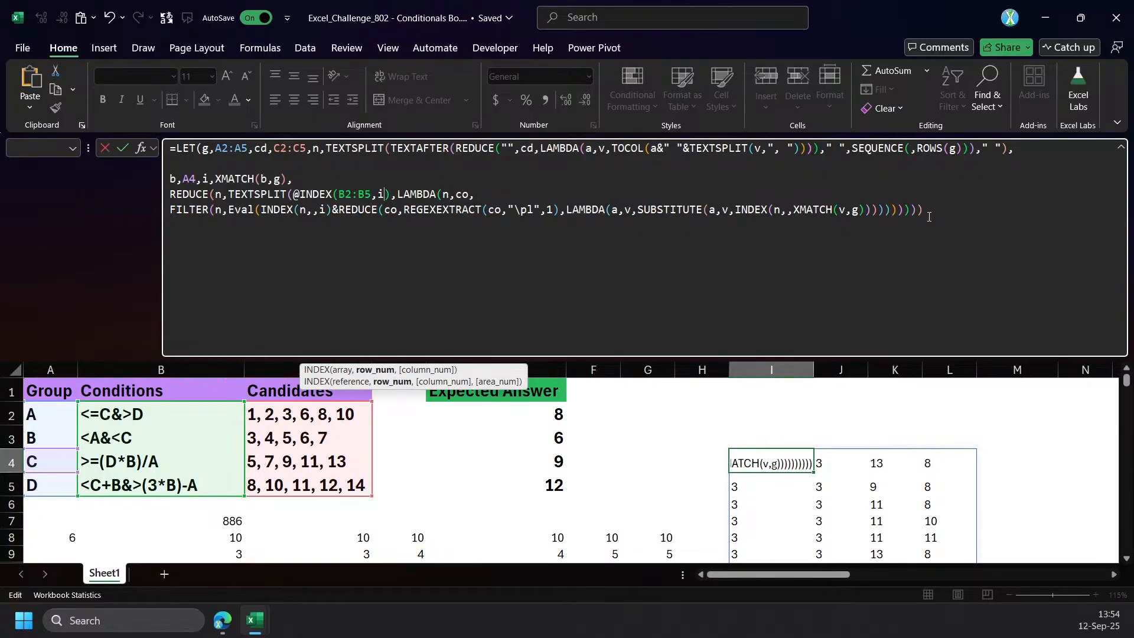
key("Right")
type(",\"")
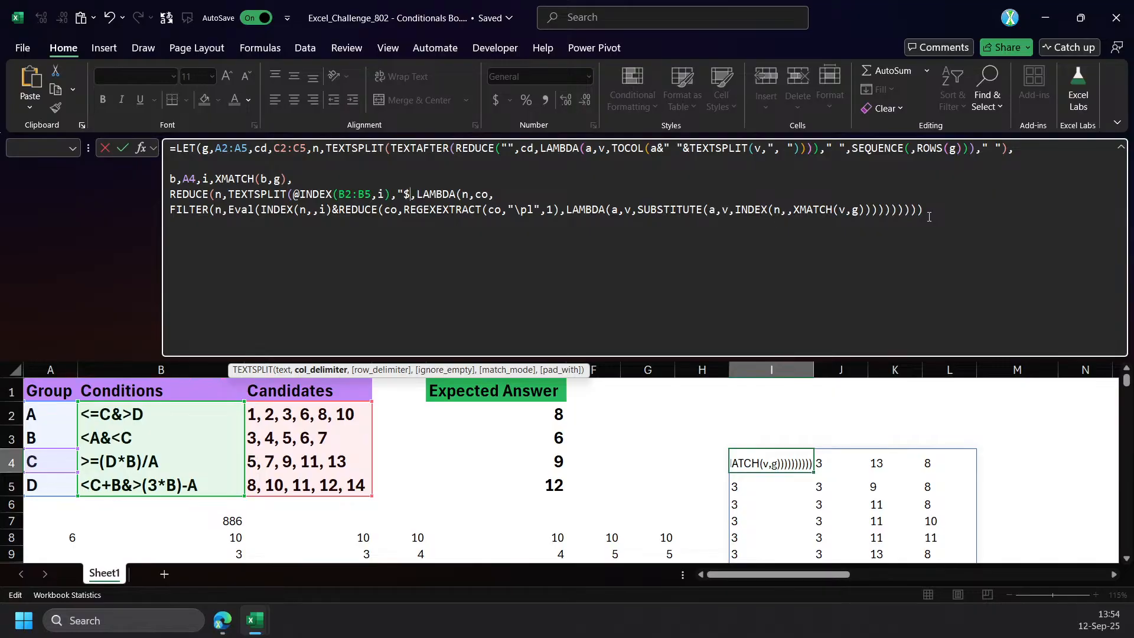
type("&\")")
key("ctrl+Return")
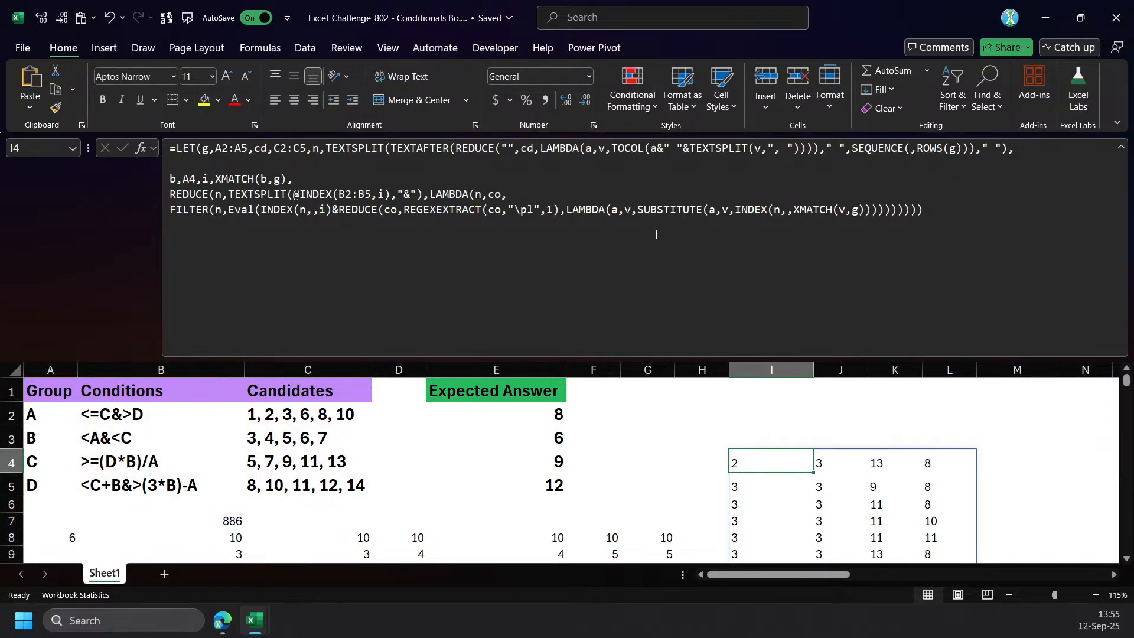
Insert REDUCE(n,g,LAMBDA(n,b, on the blank line above the b,A4 assignment in I4's formula.
scroll(706, 436, "down", 1)
scroll(706, 438, "up", 1)
scroll(666, 555, "down", 1)
scroll(693, 567, "up", 1)
left_click(428, 259)
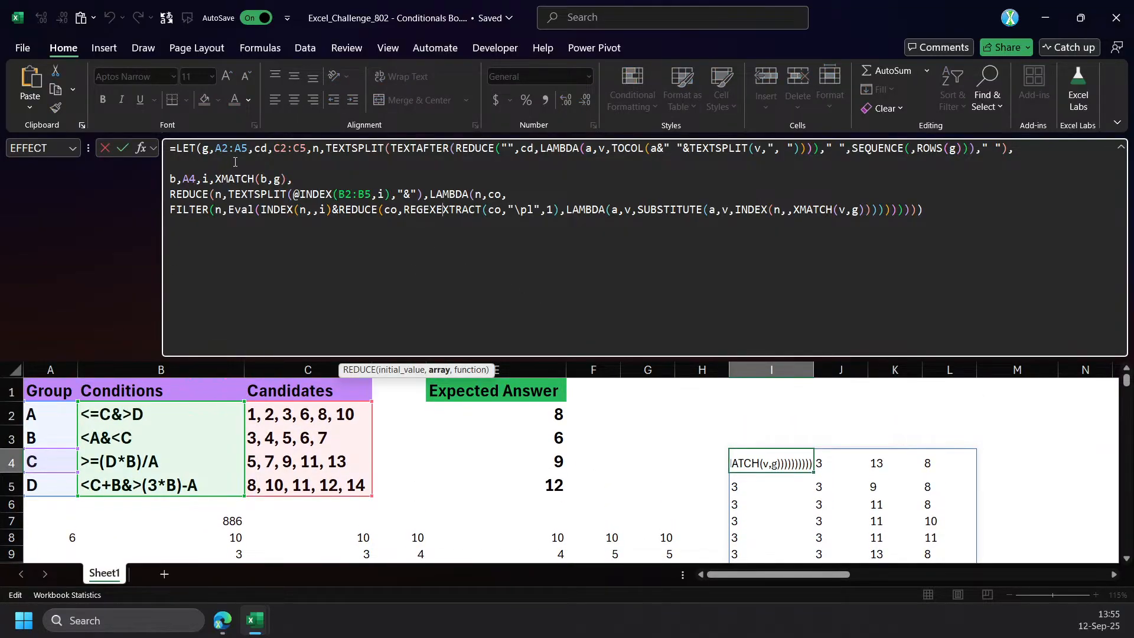
left_click(205, 166)
type("re")
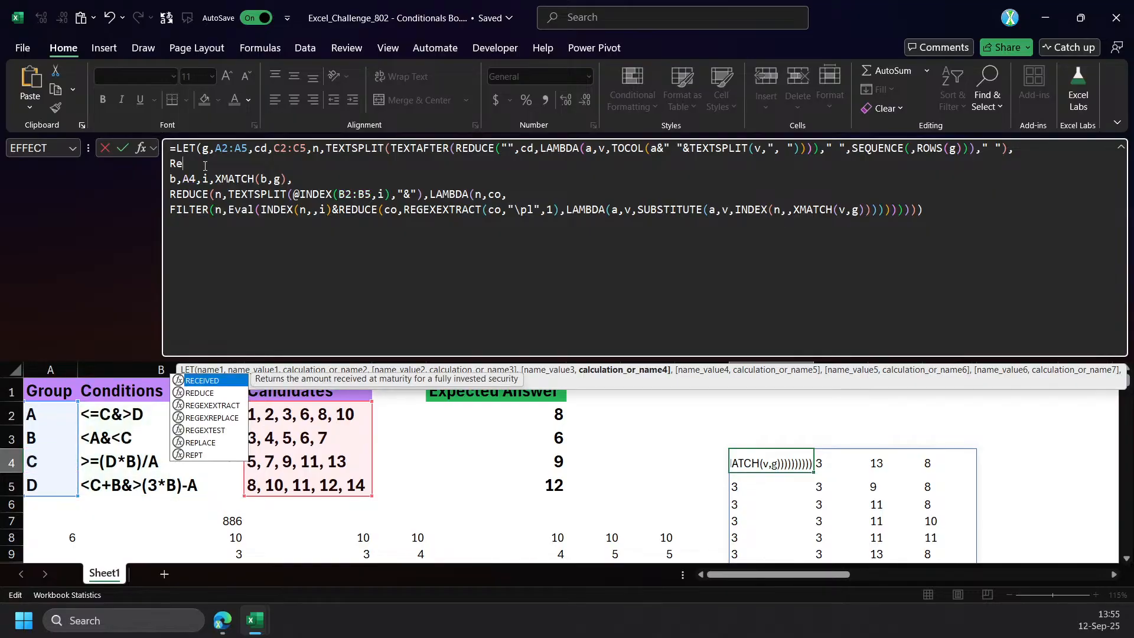
key("Tab")
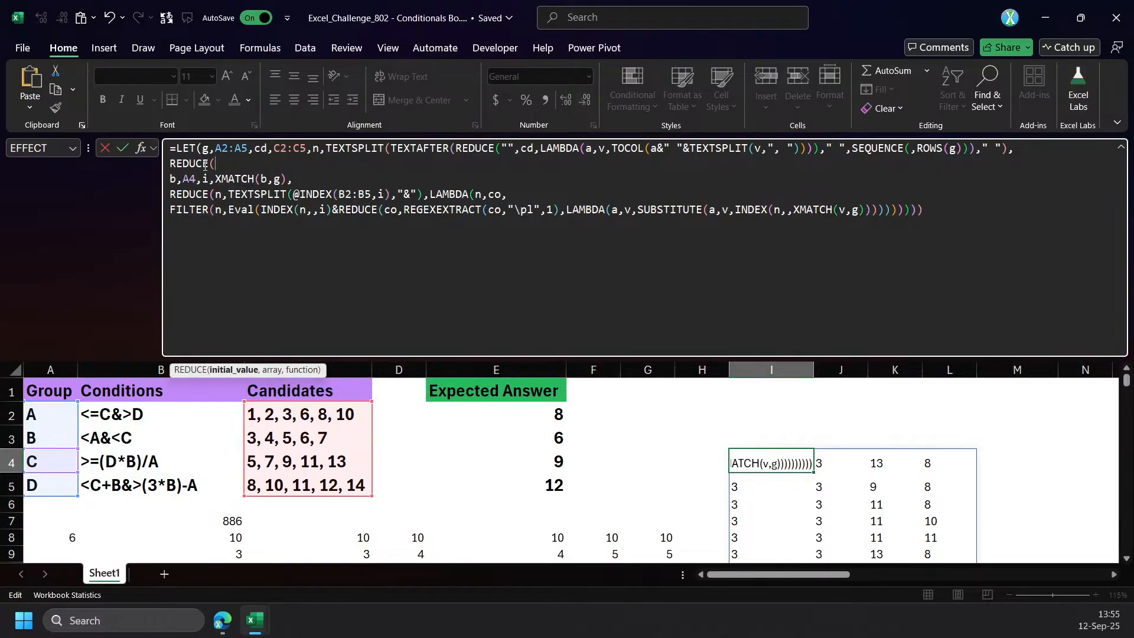
type("g")
key("BackSpace")
type("n,g,lam")
key("Tab")
type("n,b")
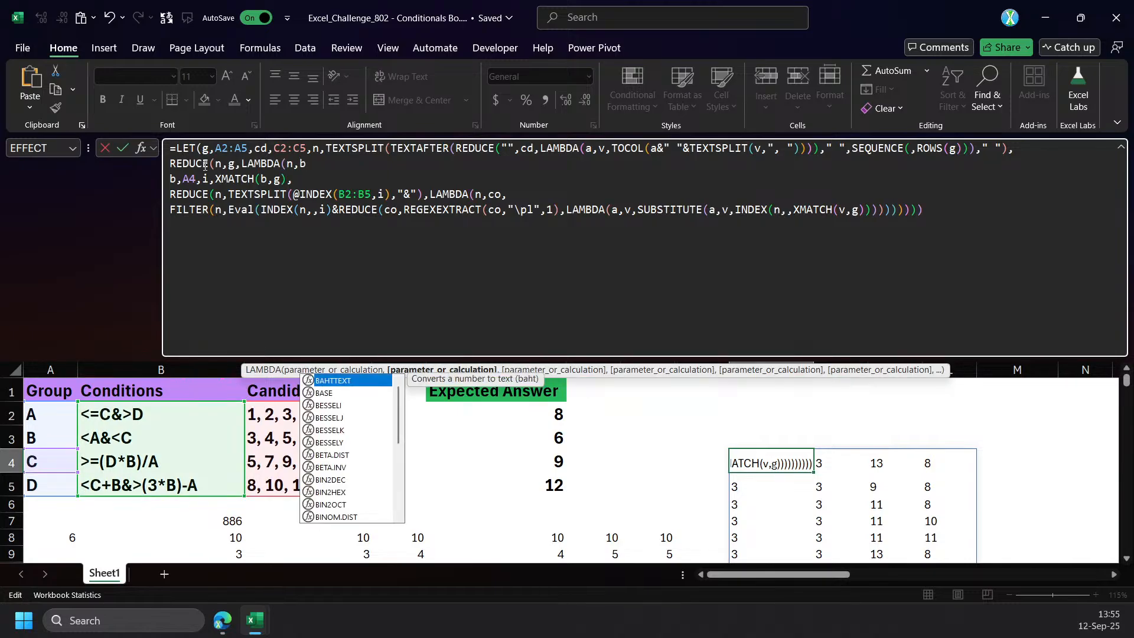
type(",")
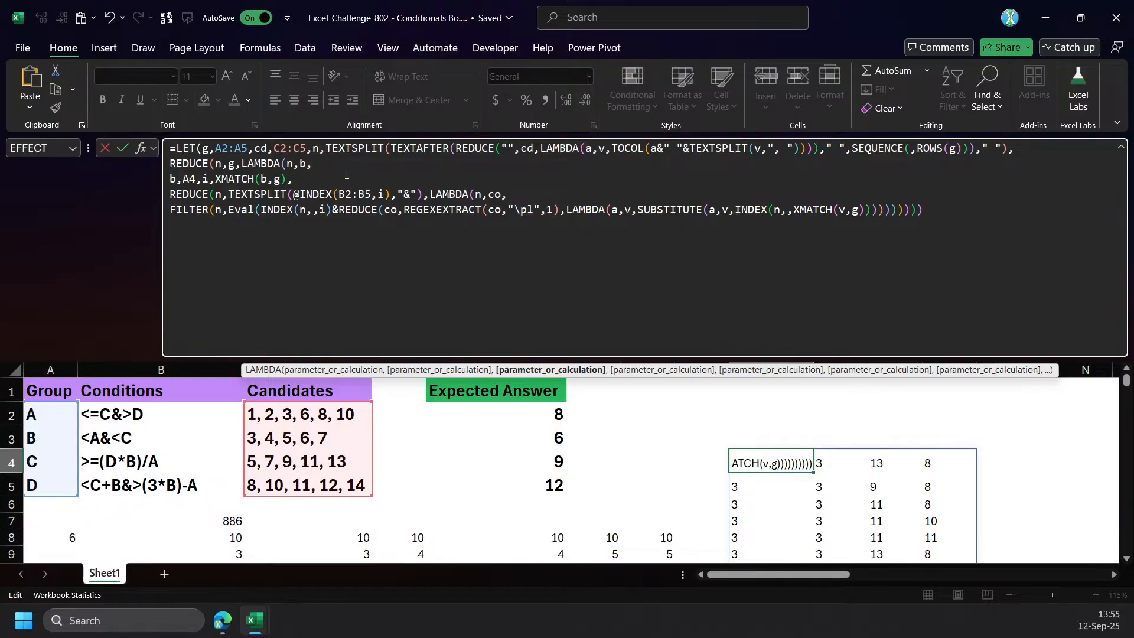
Nest a LET inside the outer LAMBDA, remove the b,A4, assignment, and commit I4's formula with the closing parentheses added.
type("le")
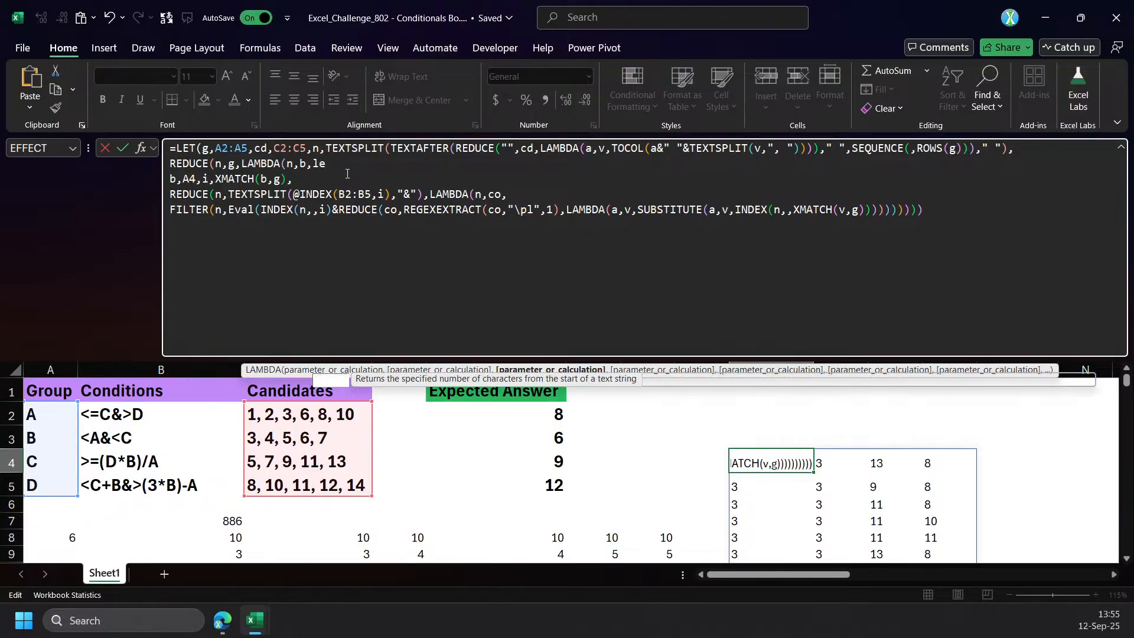
key("Tab")
key("BackSpace")
key("BackSpace")
key("BackSpace")
key("BackSpace")
key("BackSpace")
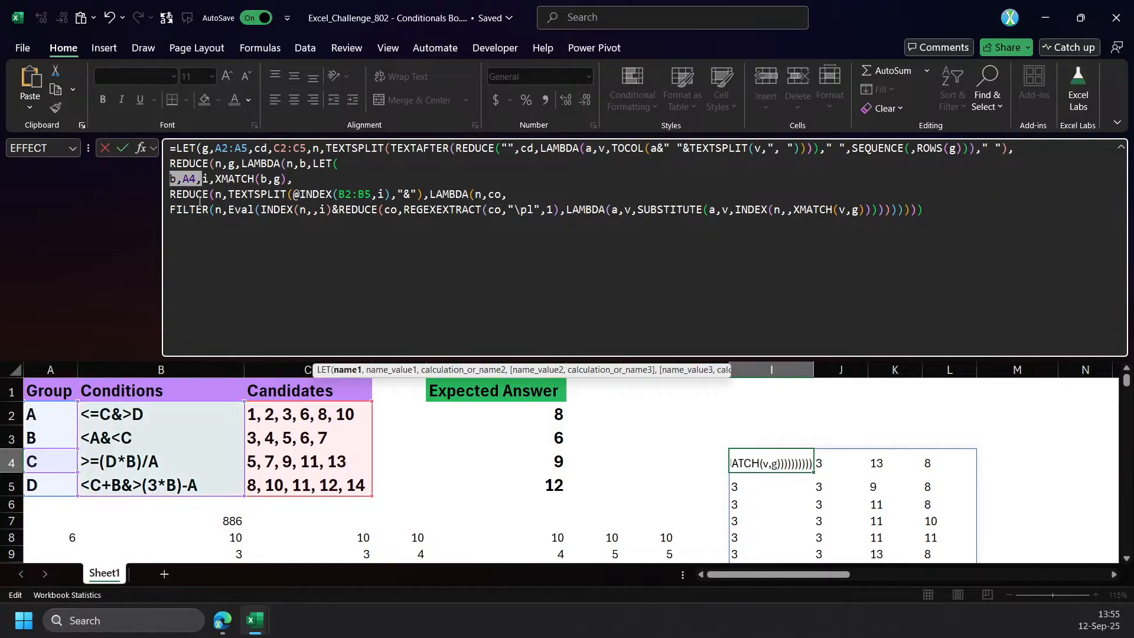
type(")))")
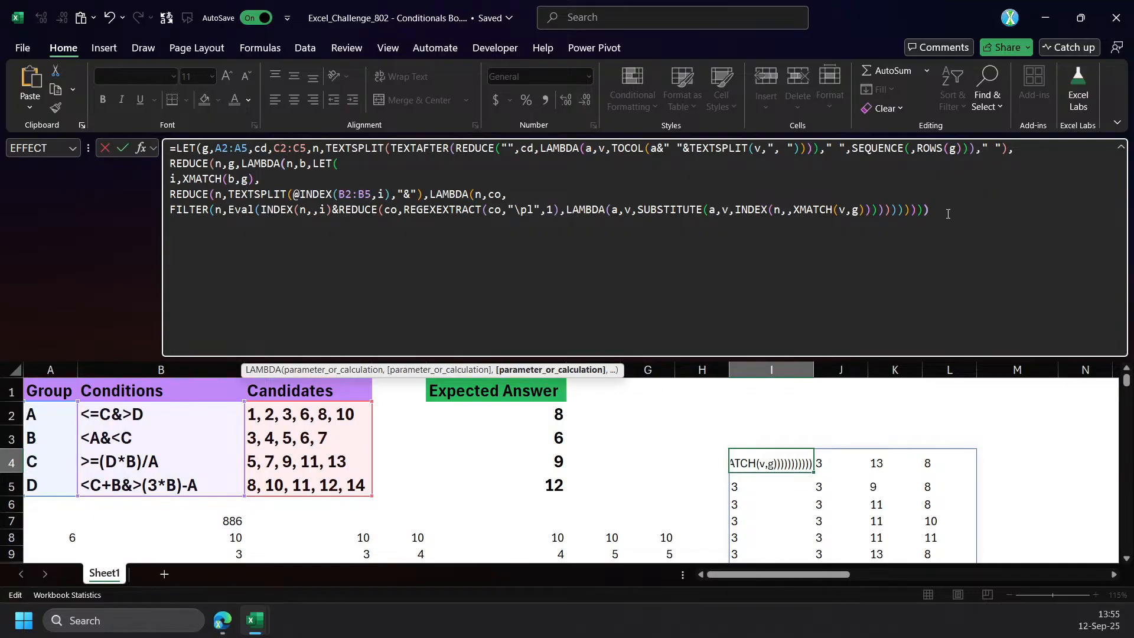
key("ctrl+Return")
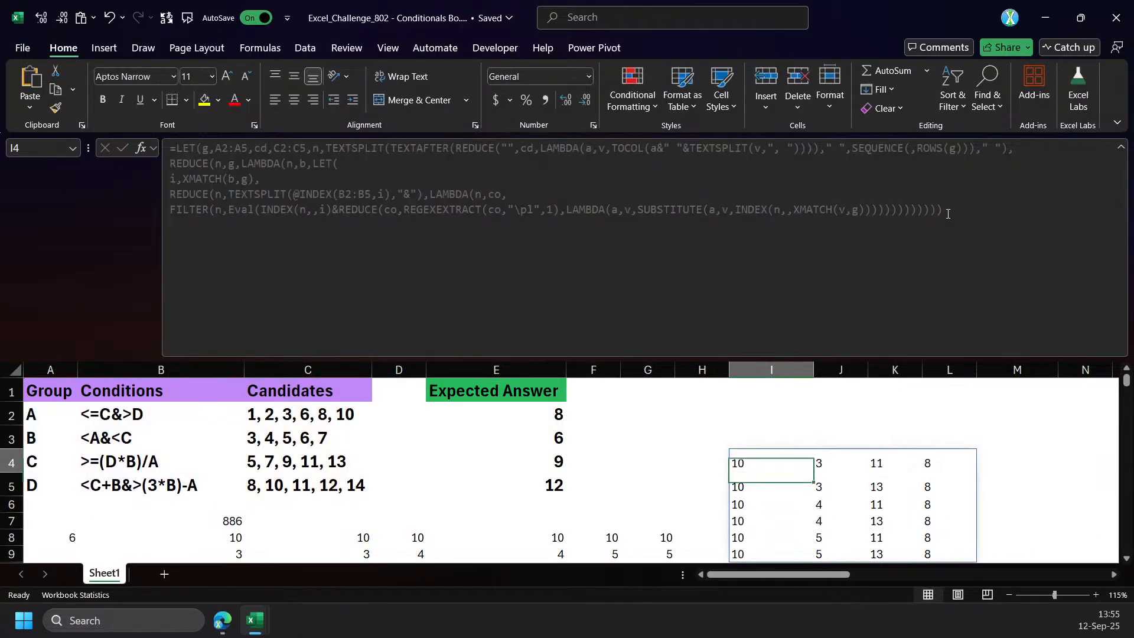
Shrink the formula bar and inspect the Eval include argument of FILTER in I4's formula, leaving the formula unedited.
left_click_drag(758, 359, 754, 264)
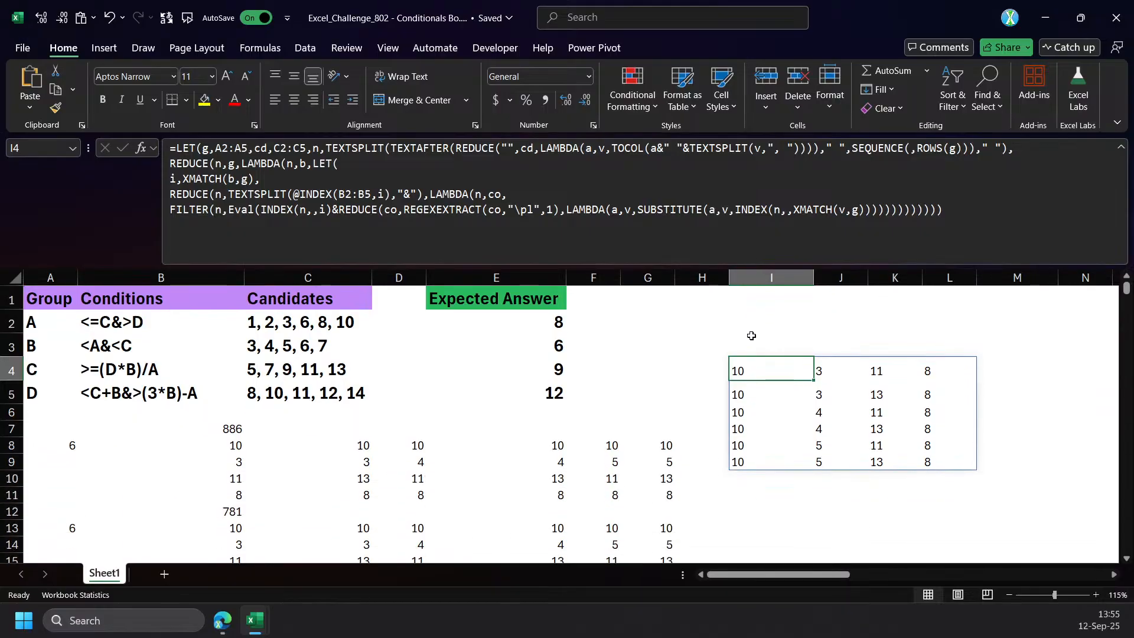
scroll(648, 361, "down", 1)
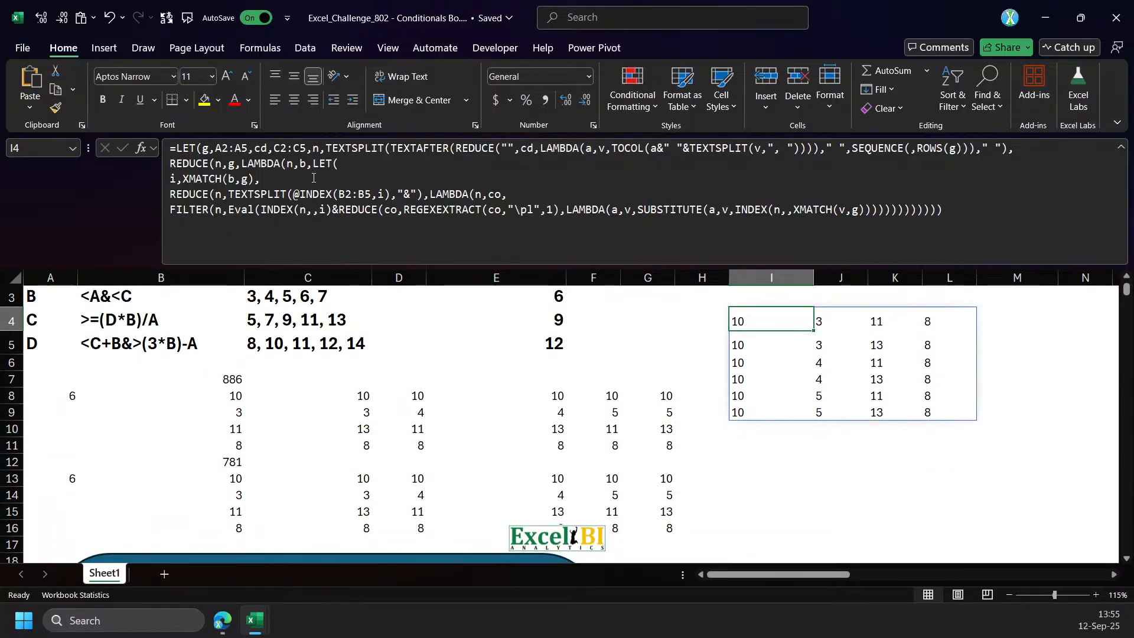
left_click(273, 209)
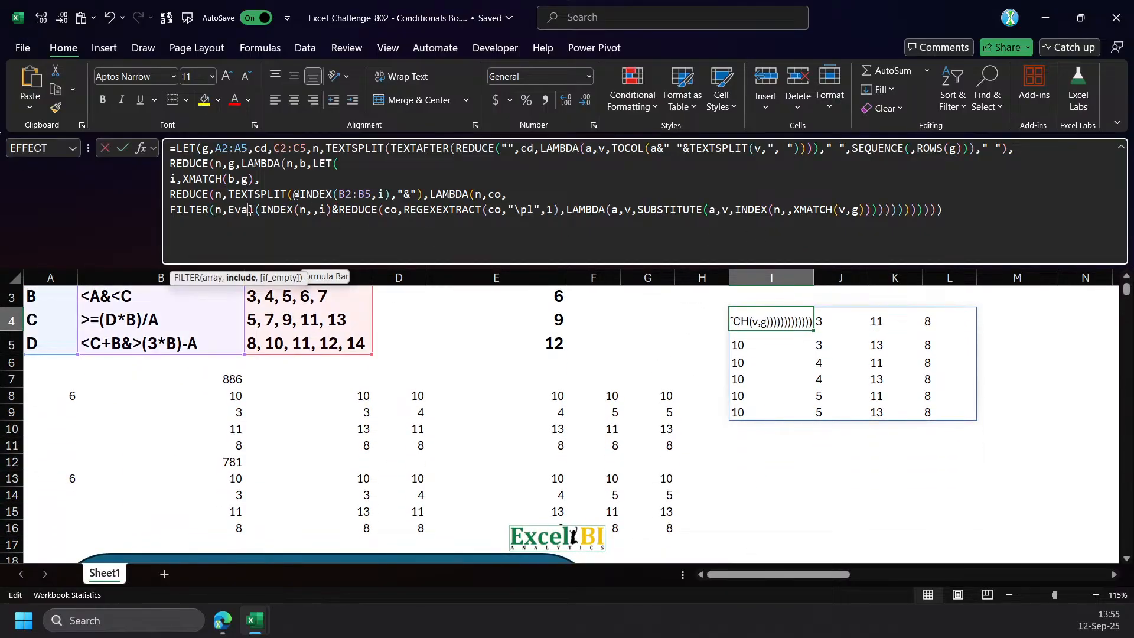
left_click(247, 278)
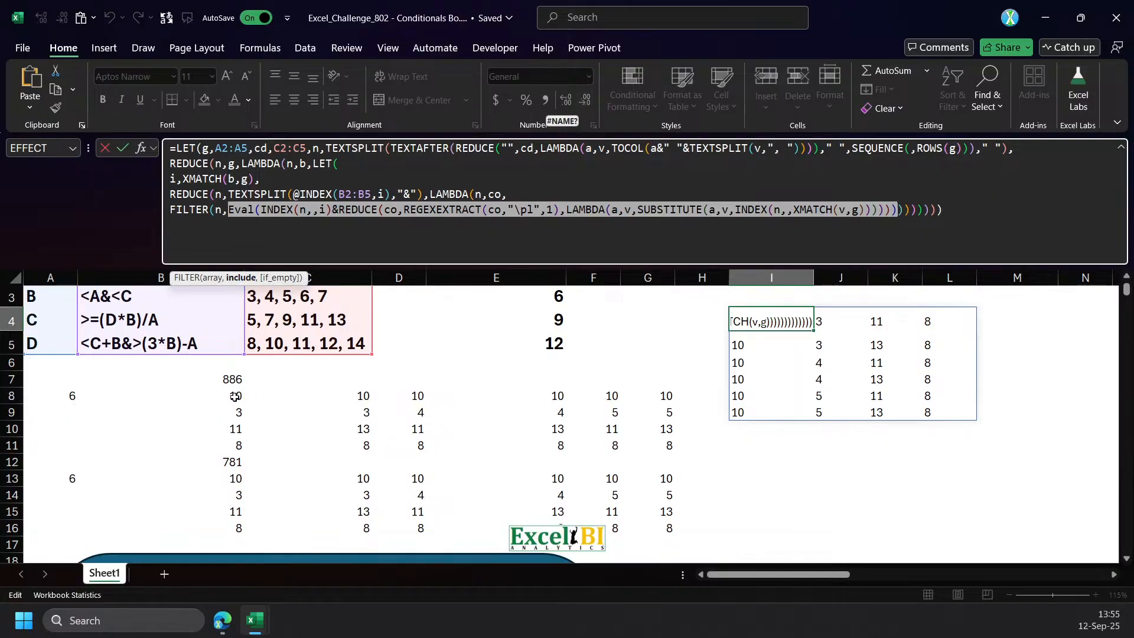
scroll(245, 401, "up", 1)
key("Escape")
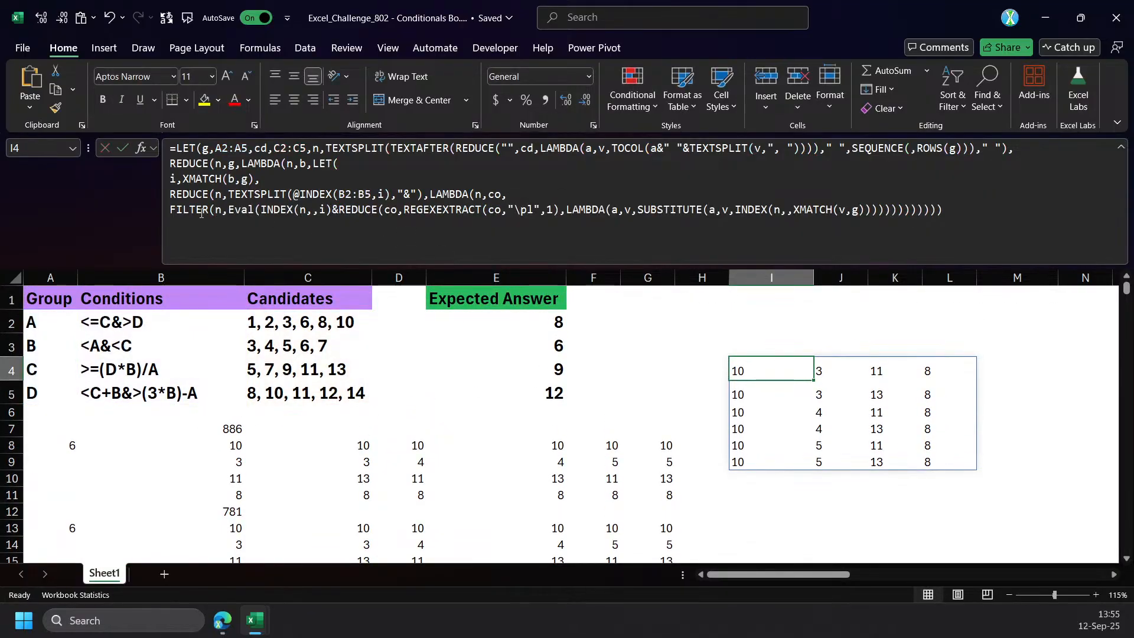
Remove the line break after LET( in I4's formula so that i,XMATCH(b,g), follows on the same line.
left_click(171, 192)
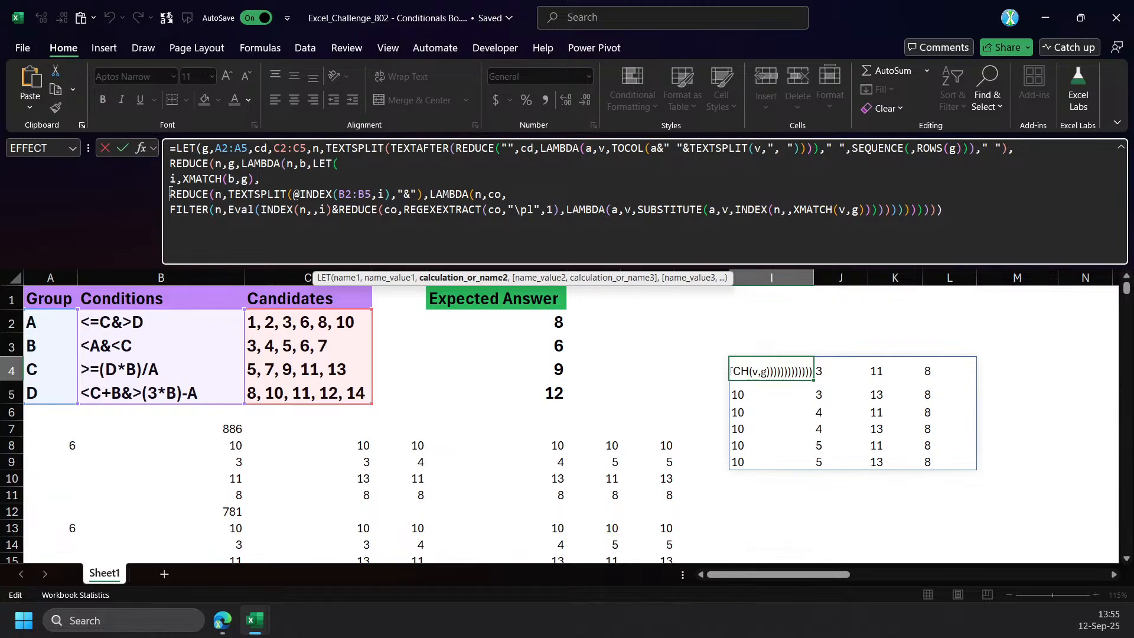
left_click(375, 161)
key("Delete")
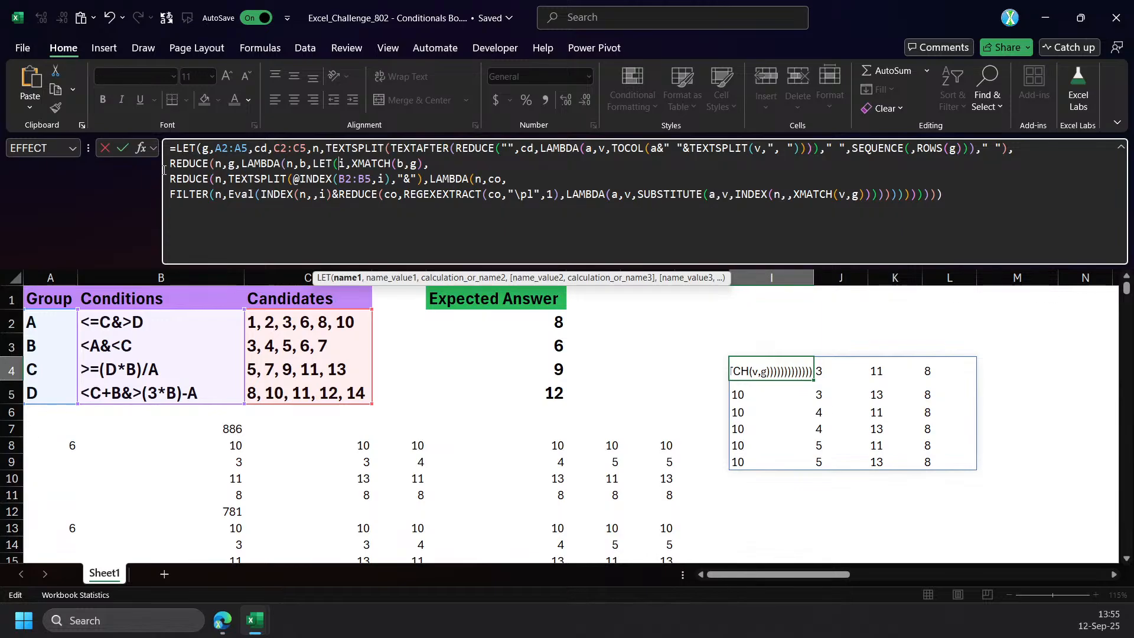
Wrap the outer REDUCE of I4's formula in TRANSPOSE(-- ), add the closing parenthesis and commit the formula.
type("tra")
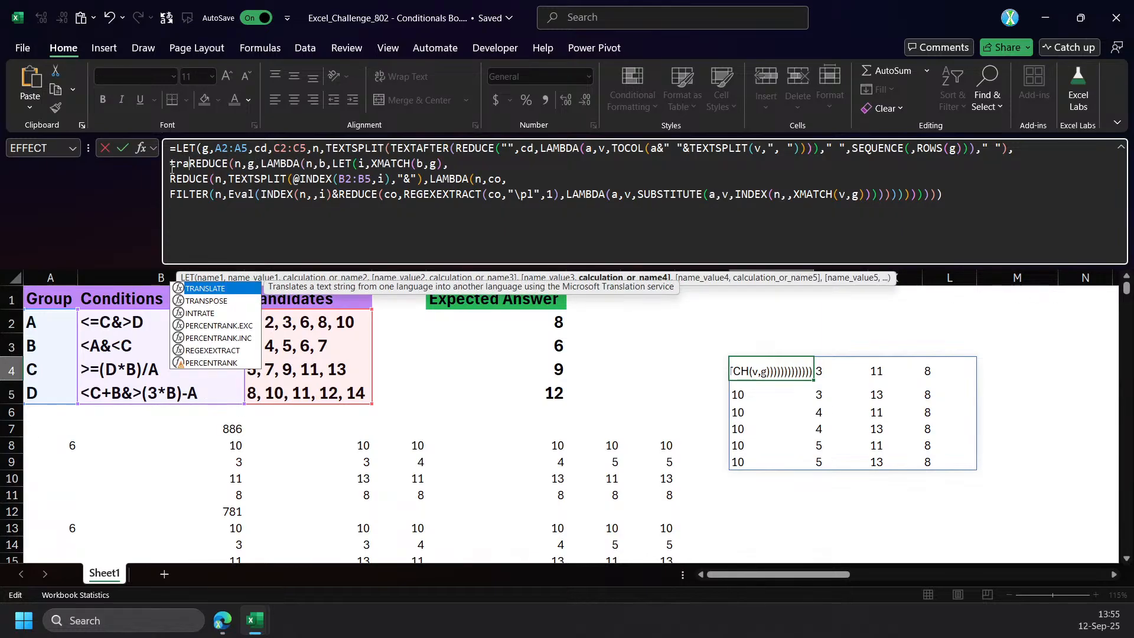
key("Down")
key("Tab")
type("+")
key("BackSpace")
type("--")
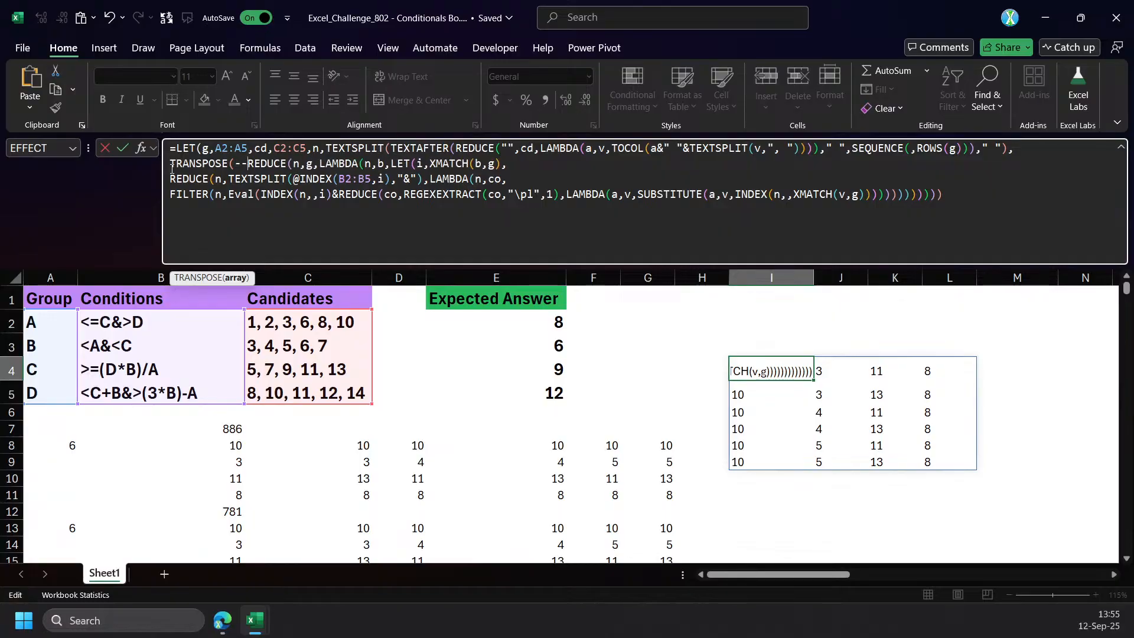
key("ctrl+End")
type(")")
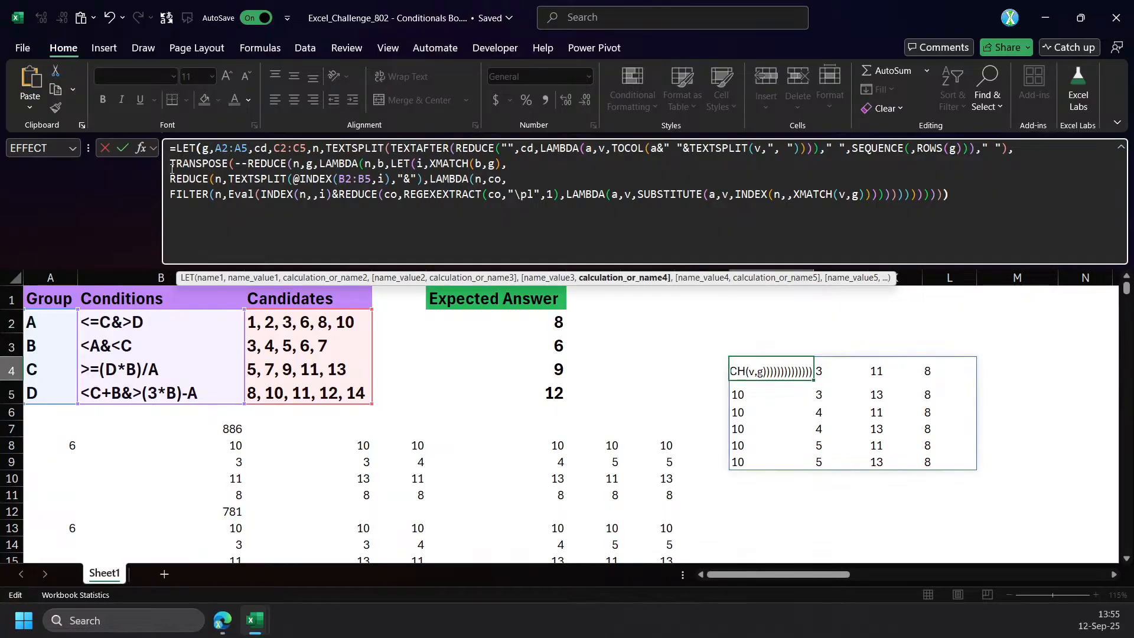
key("Return")
key("Up")
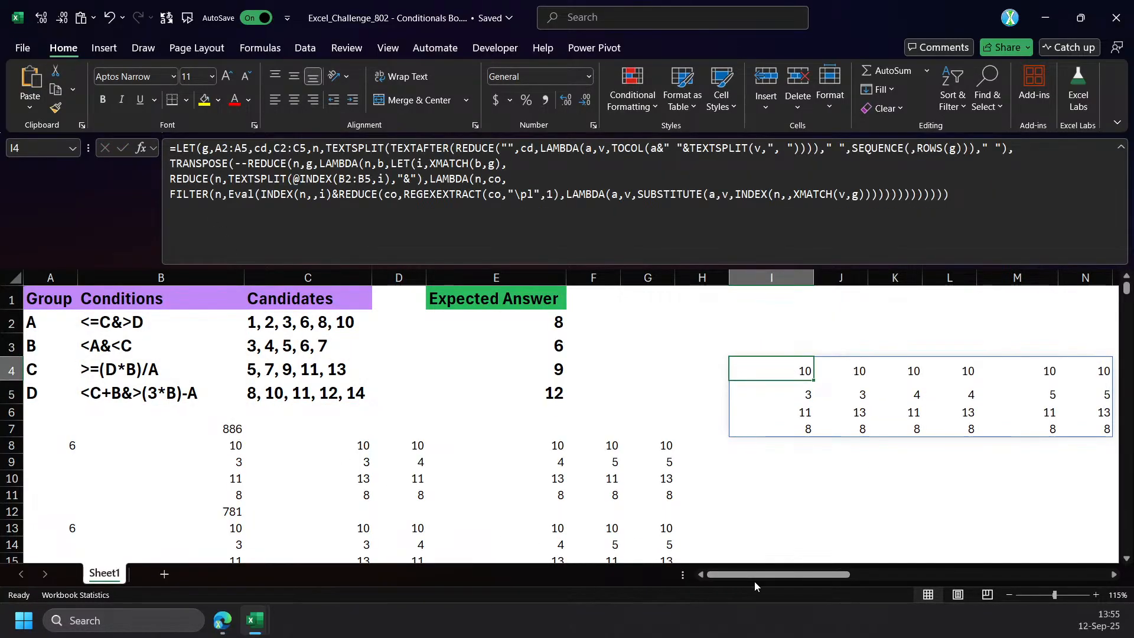
Copy the complete LET formula from I4 and enter it in B18 below the earlier solutions.
left_click(727, 576)
key("ctrl+c")
scroll(172, 490, "down", 3)
left_click_drag(237, 470, 253, 574)
left_click(238, 413)
left_click(367, 193)
key("Escape")
scroll(1008, 459, "up", 4)
left_click(806, 371)
key("BackSpace")
key("Escape")
scroll(306, 463, "down", 3)
left_click(236, 463)
left_click(340, 207)
key("ctrl+v")
key("Return")
Label cell A18 as Eval.
left_click(56, 464)
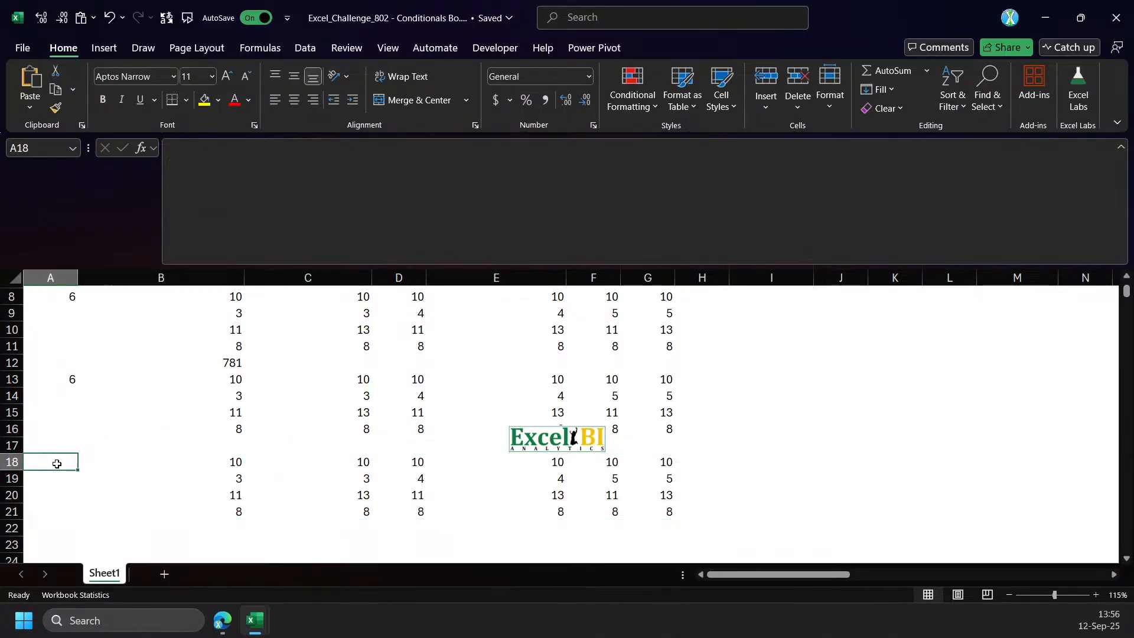
type("Eve")
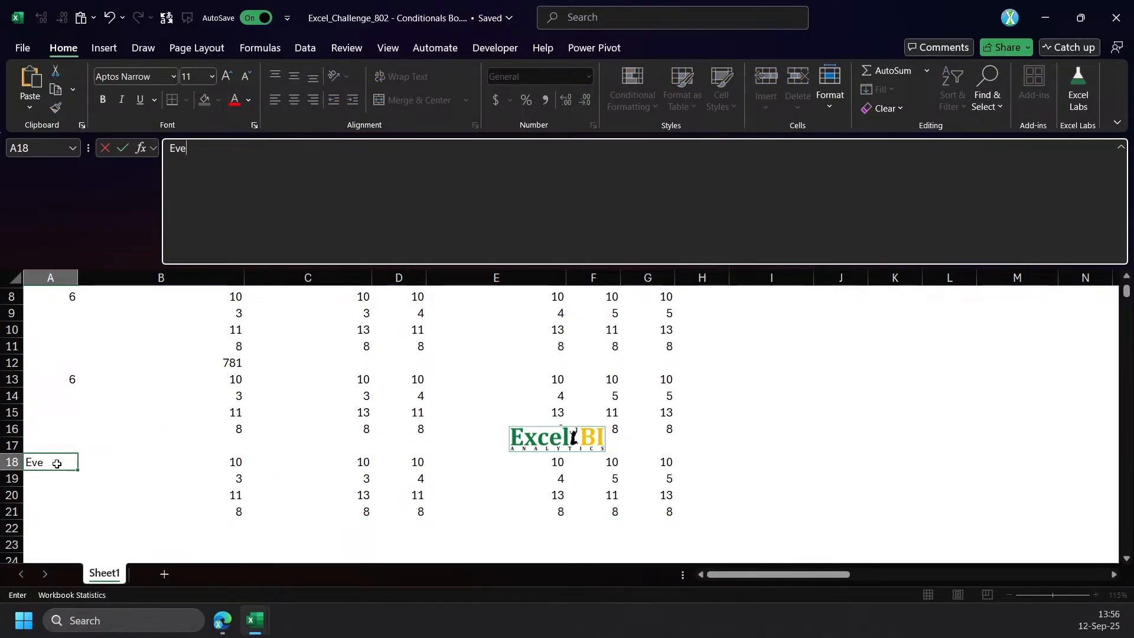
type("l")
key("Return")
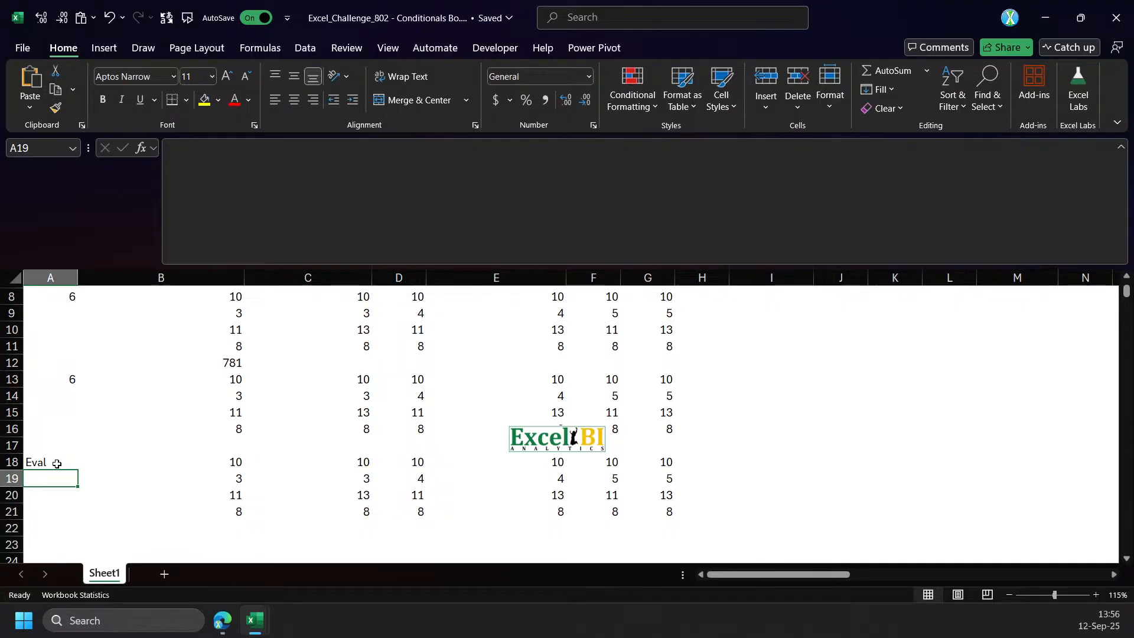
left_click(56, 463)
Select the solution formula in B18 and shrink the formula bar to two lines.
left_click(127, 464)
scroll(145, 488, "up", 3)
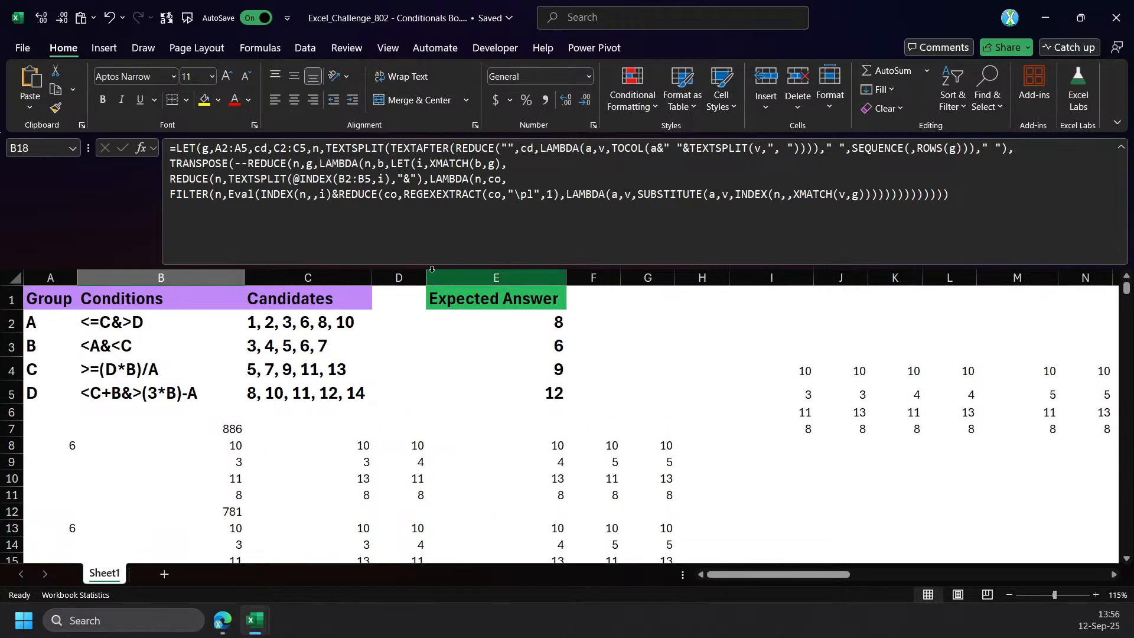
left_click_drag(434, 266, 435, 173)
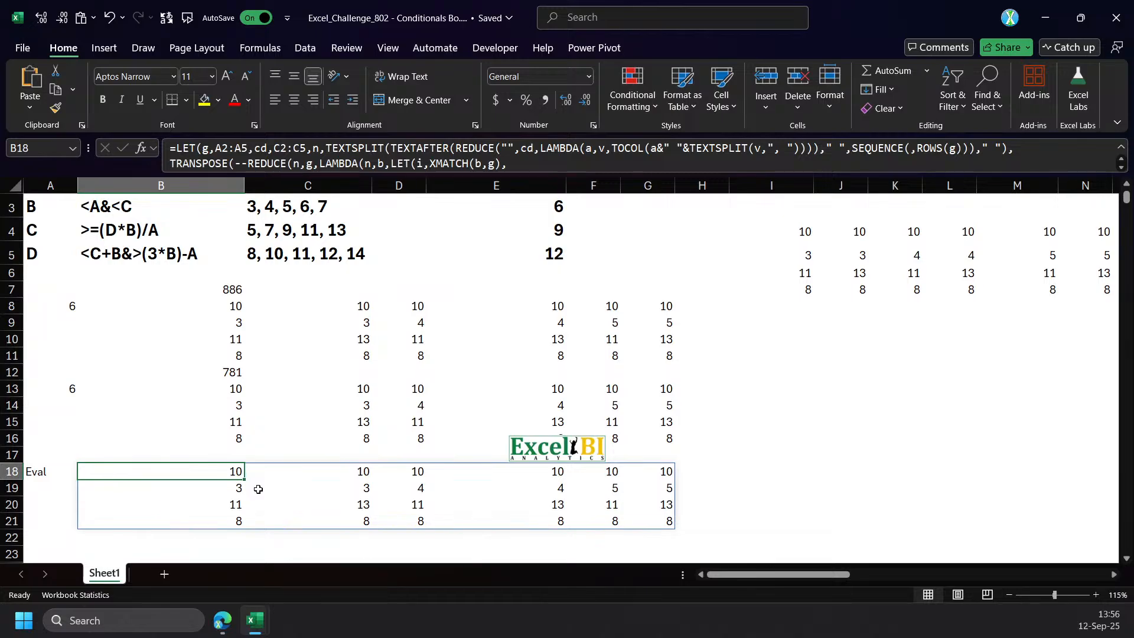
scroll(75, 474, "down", 2)
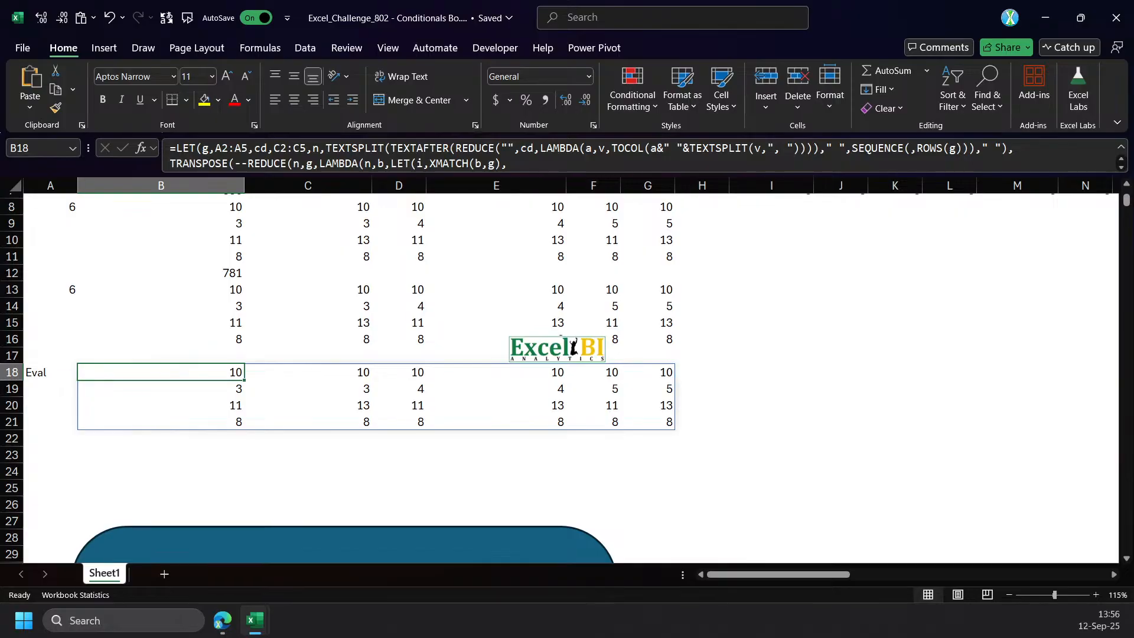
Switch to the Visual Basic editor, copy the whole Public Function Eval(inp) code from the MEWC module, and expand the MyUDF.xlam project.
key("alt+F11")
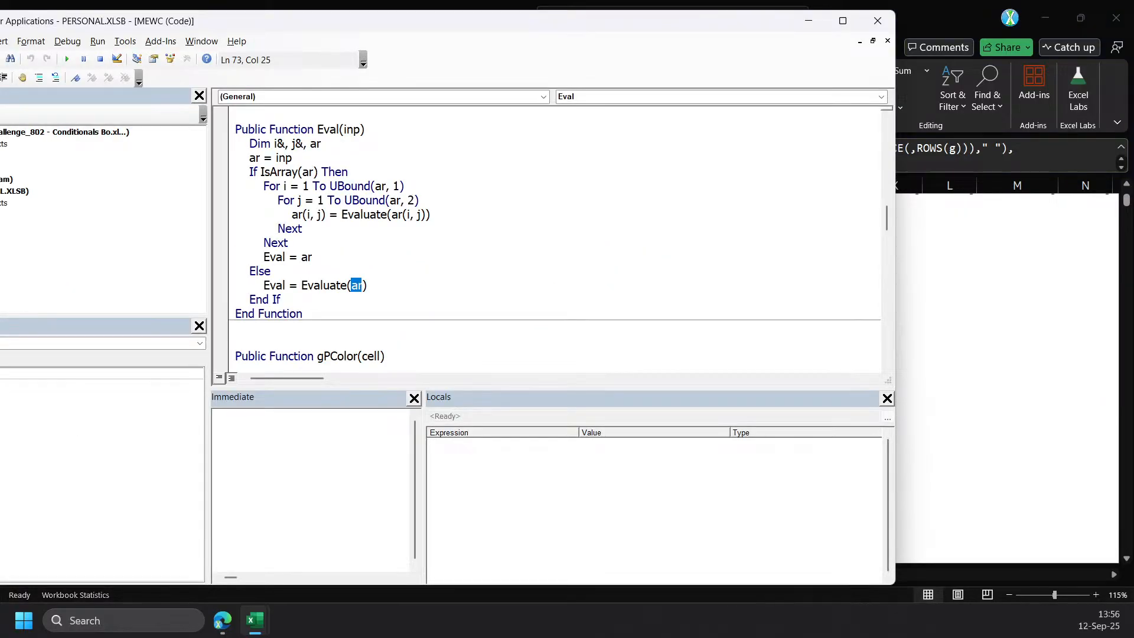
left_click_drag(301, 314, 267, 94)
left_click_drag(315, 29, 527, 85)
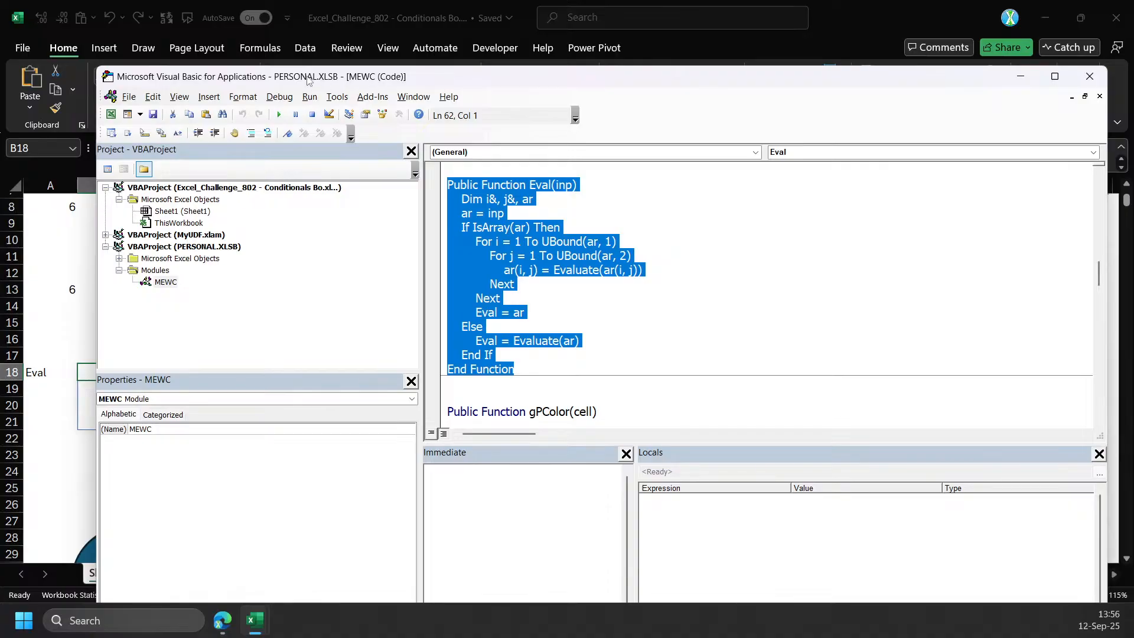
double_click(196, 235)
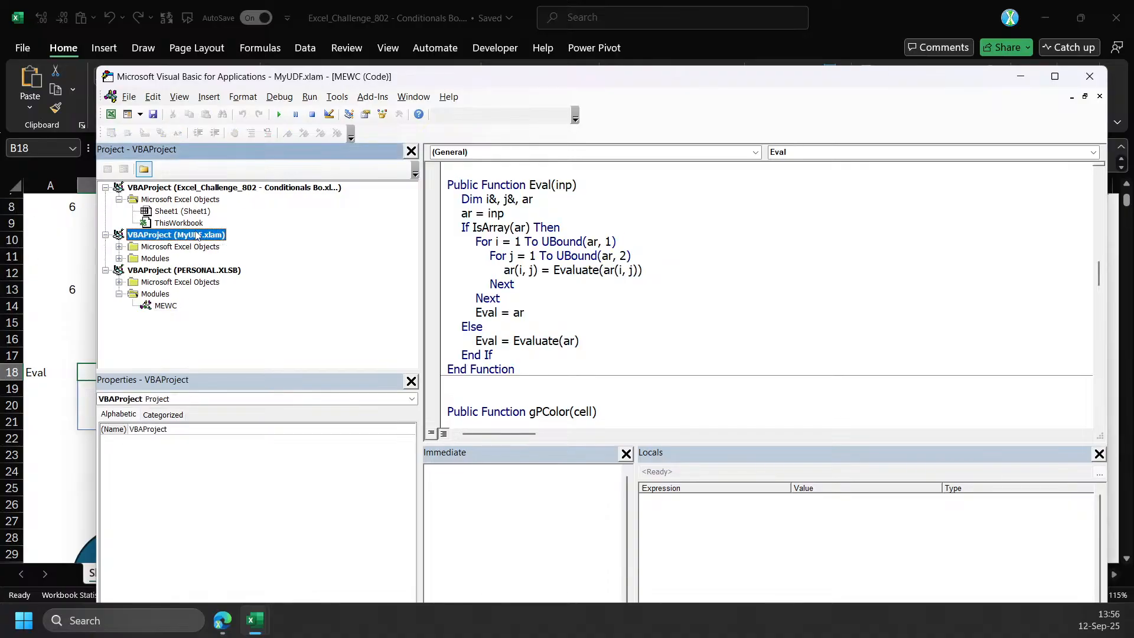
left_click(159, 259)
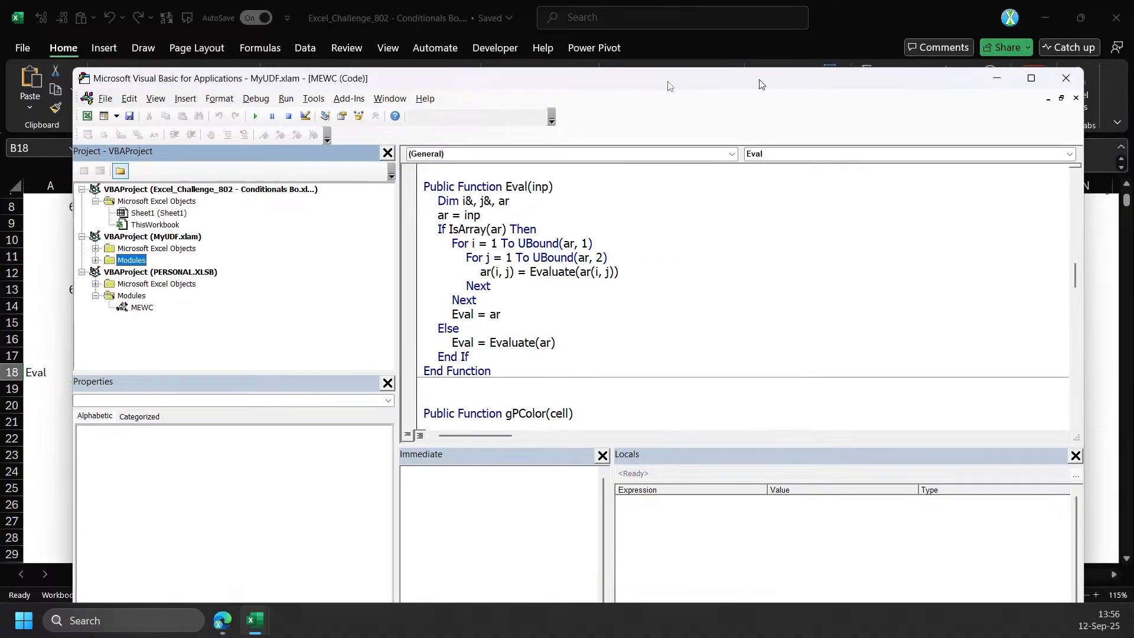
key("alt+F11")
Back on the sheet, draw a text box over about H25:L38 beside the blue problem description and paste the Eval function's code into it.
left_click(295, 483)
scroll(319, 466, "down", 4)
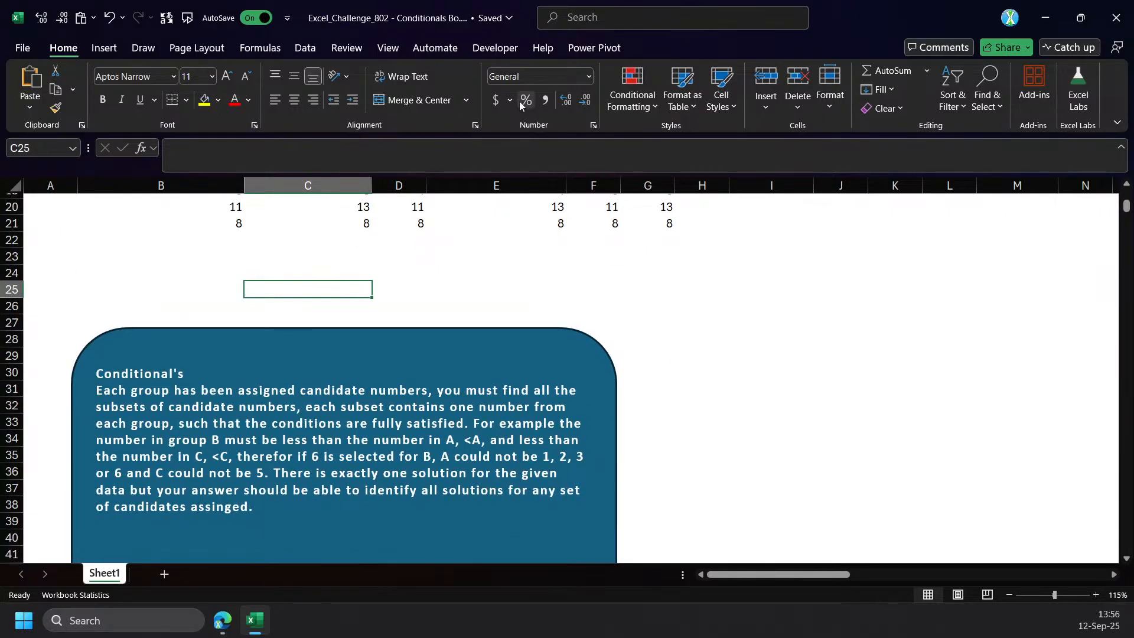
left_click(115, 48)
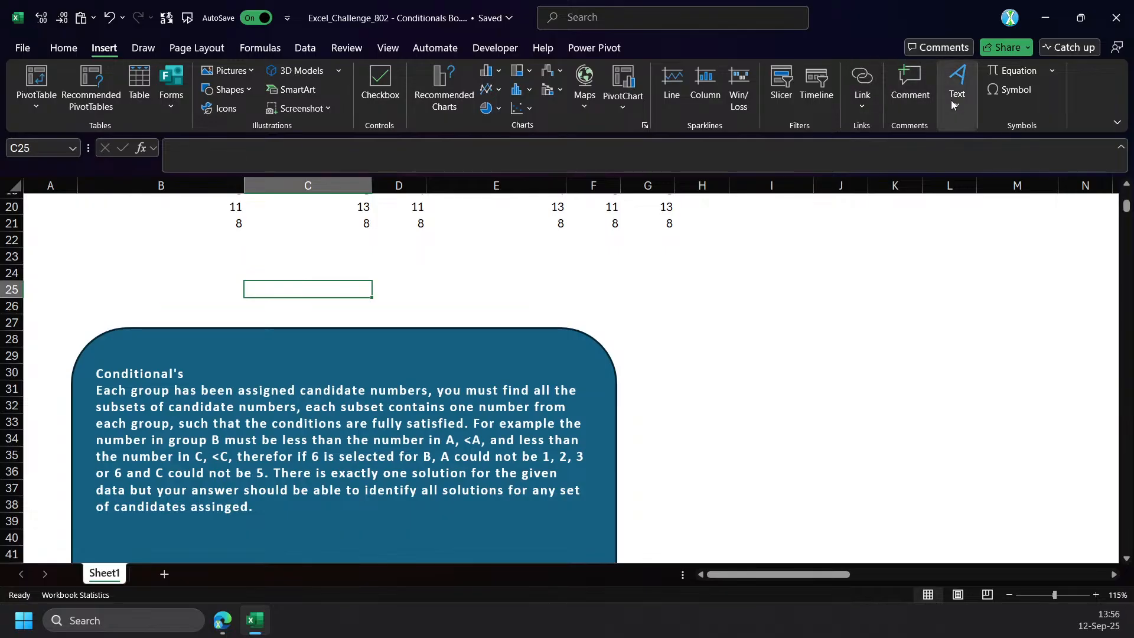
left_click(251, 71)
left_click(251, 71)
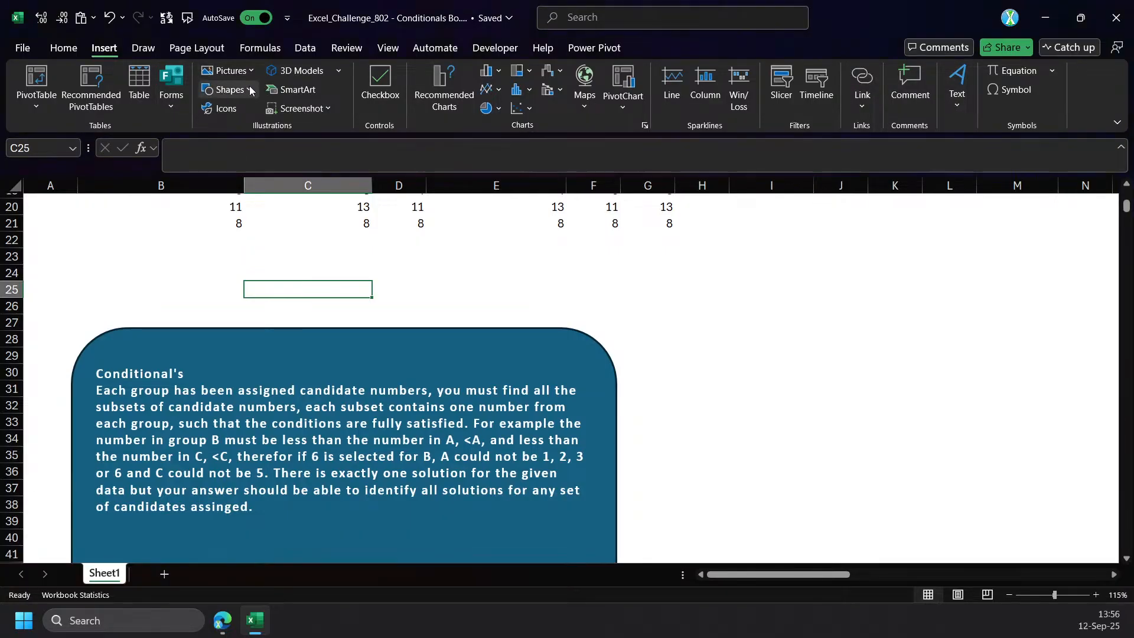
left_click(229, 89)
left_click(208, 129)
left_click_drag(698, 290, 981, 516)
key("ctrl+v")
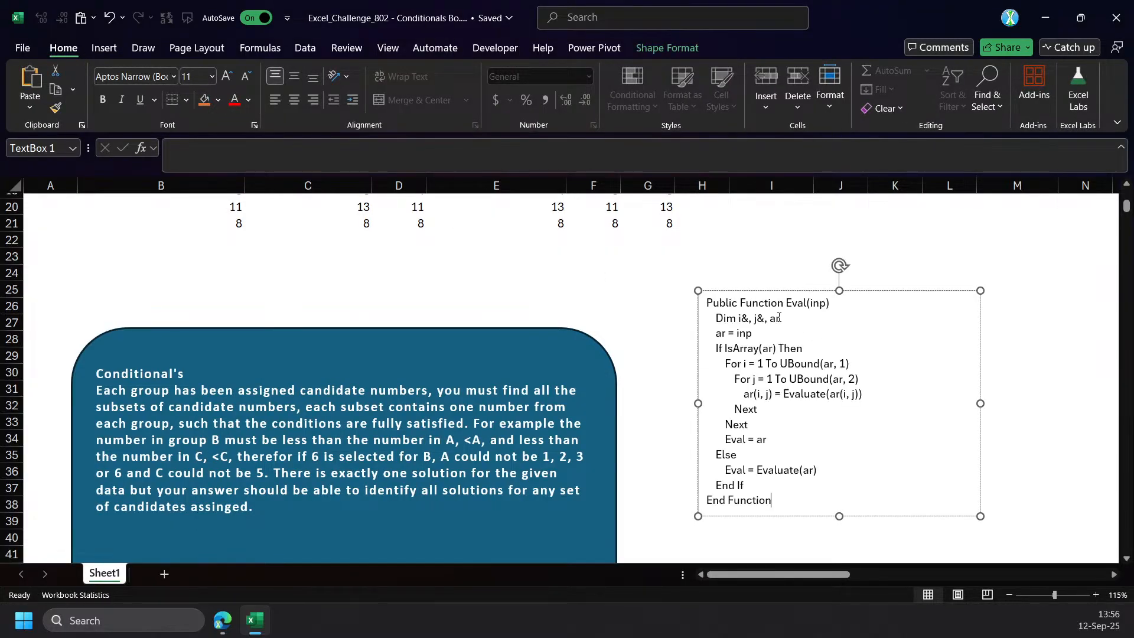
Fill the Eval code text box with the lightest theme green.
right_click(976, 365)
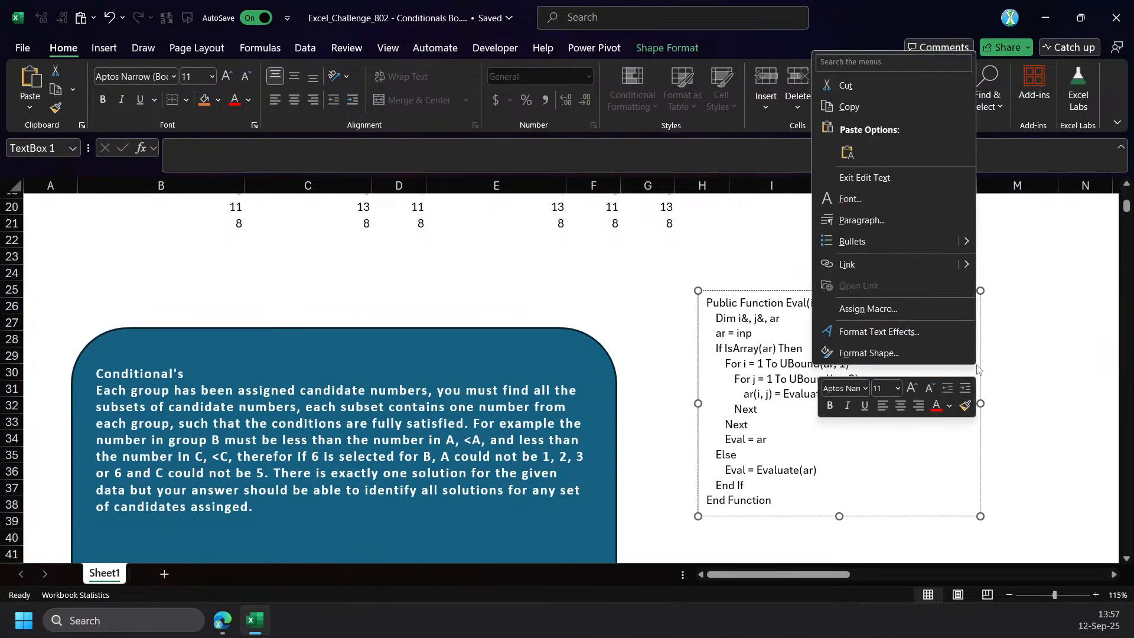
left_click(219, 100)
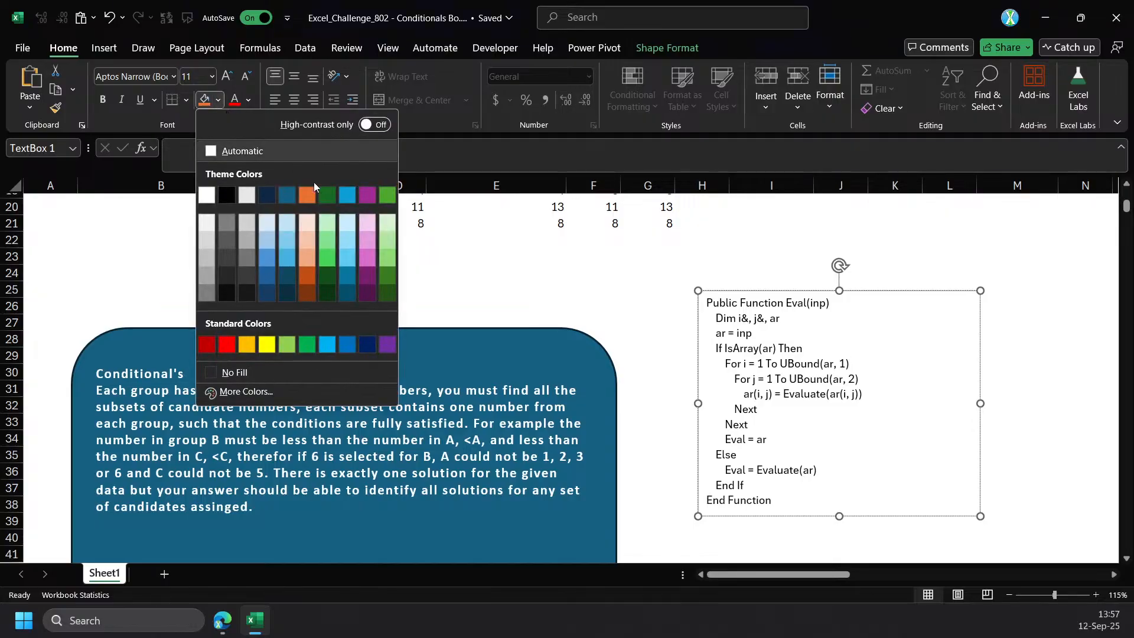
left_click(387, 222)
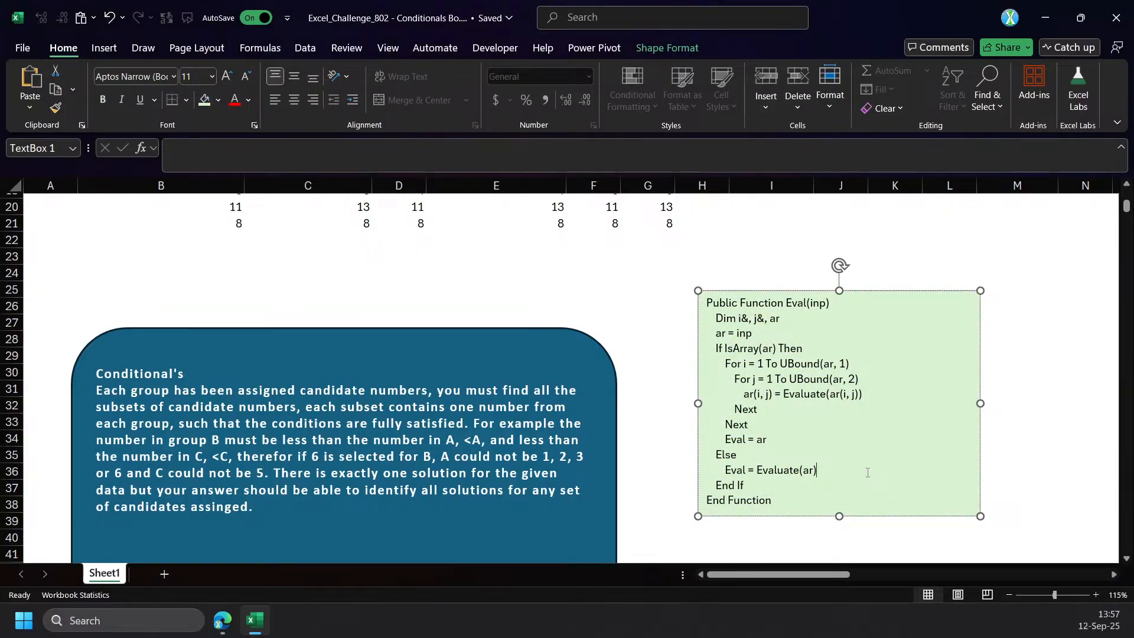
left_click(779, 539)
left_click(794, 484)
Enlarge the formula bar and review the solution formulas in B18, B13 and B8, plus the Eval code text box.
scroll(487, 392, "up", 2)
left_click(41, 274)
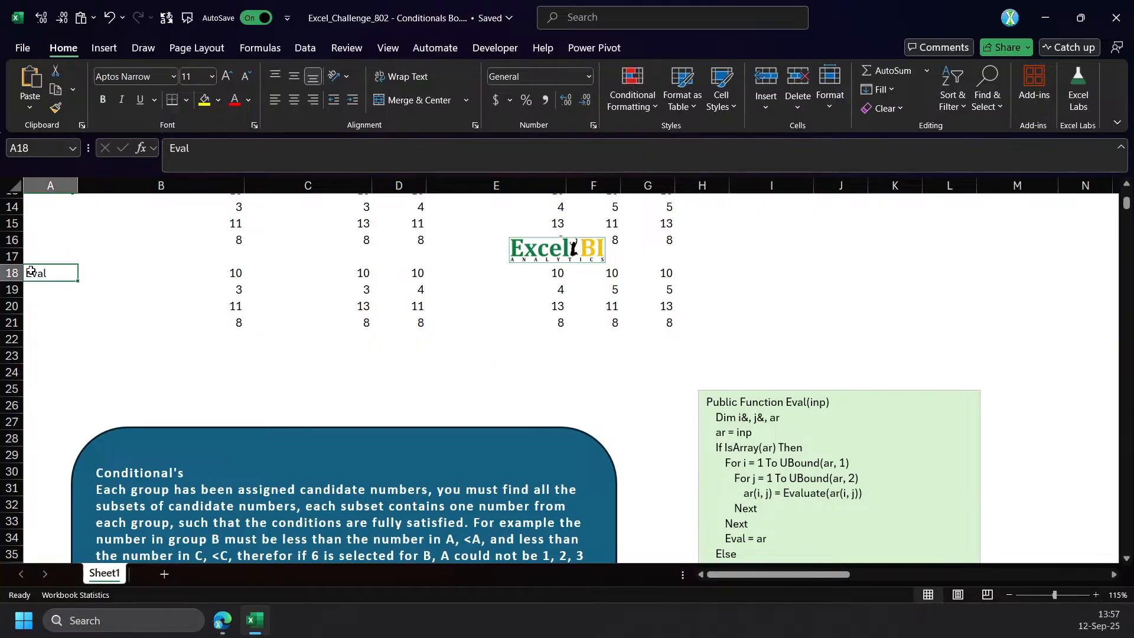
left_click(231, 273)
scroll(246, 380, "up", 2)
left_click_drag(490, 173, 505, 246)
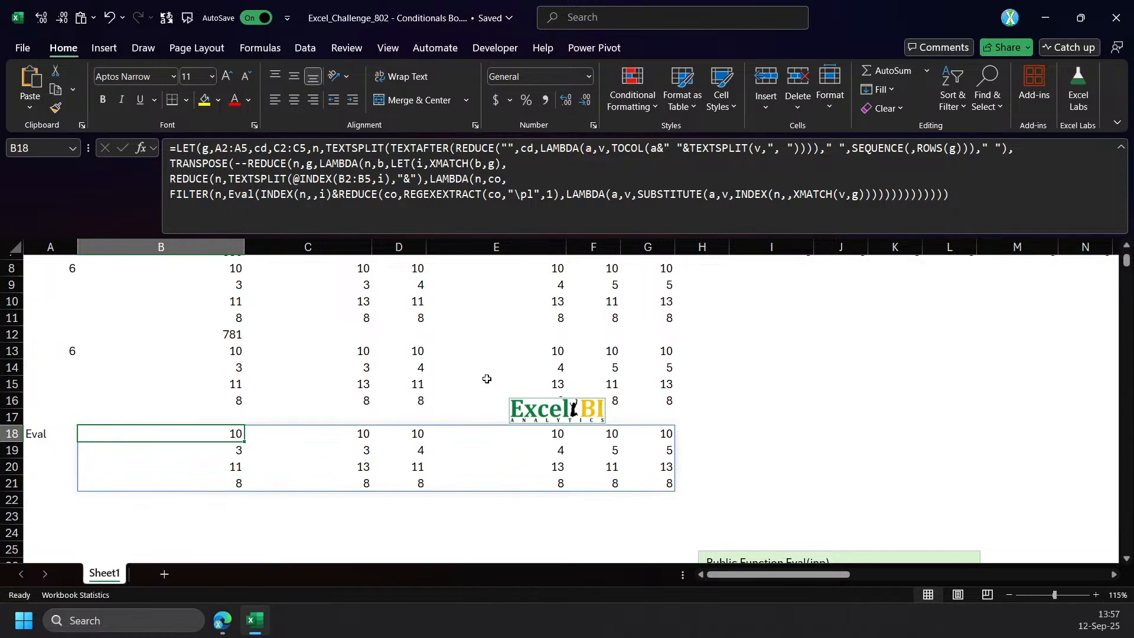
scroll(382, 390, "up", 2)
left_click(220, 448)
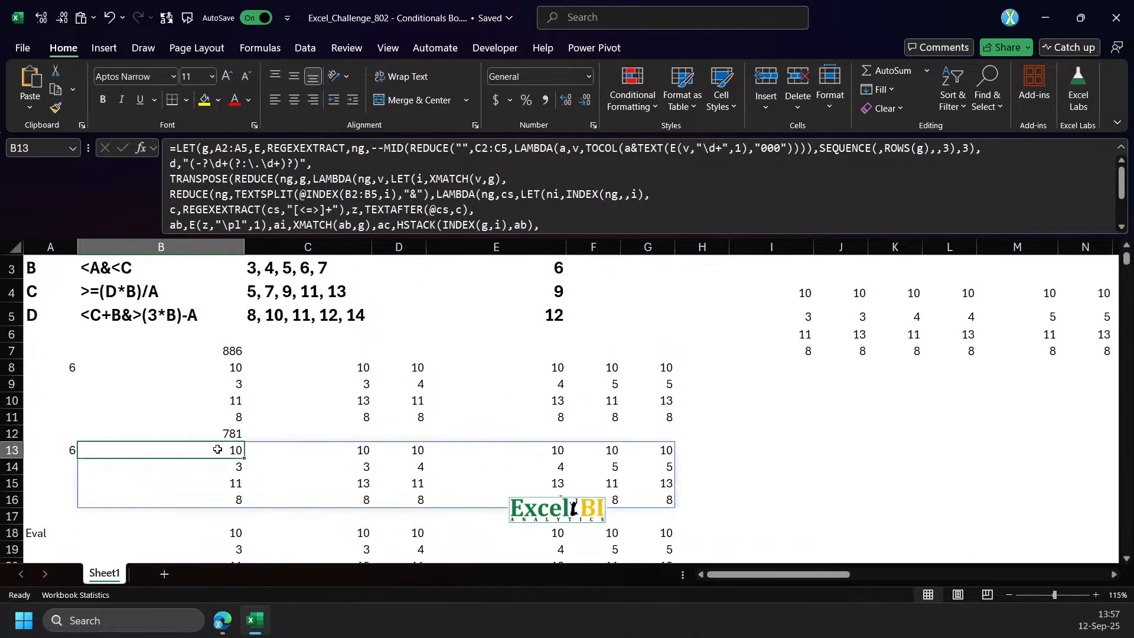
left_click(230, 368)
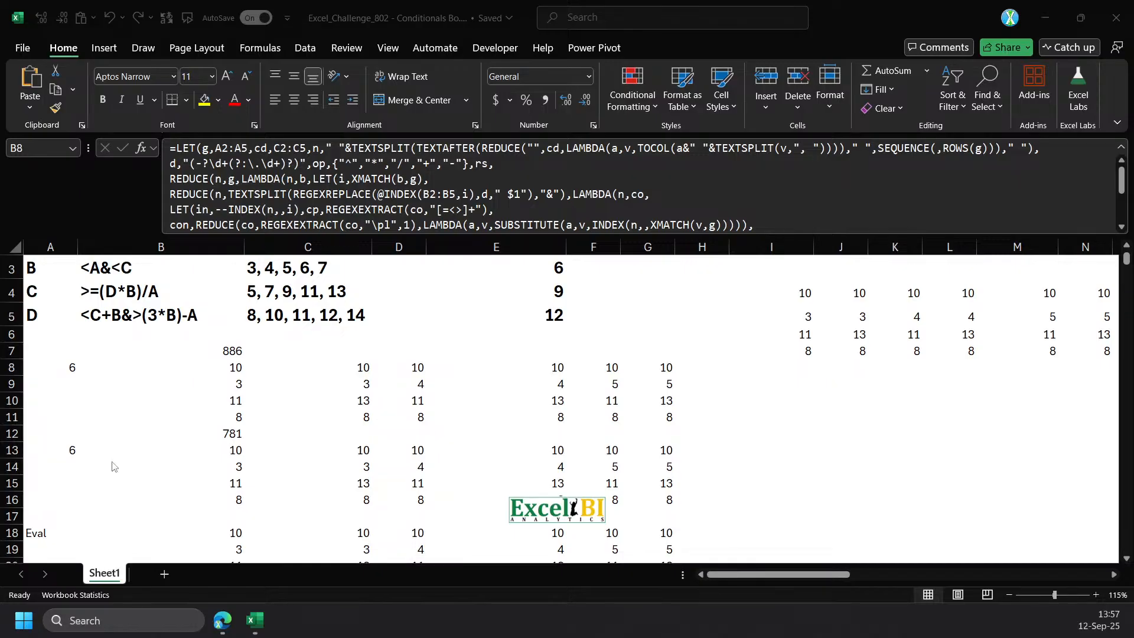
scroll(777, 460, "down", 1)
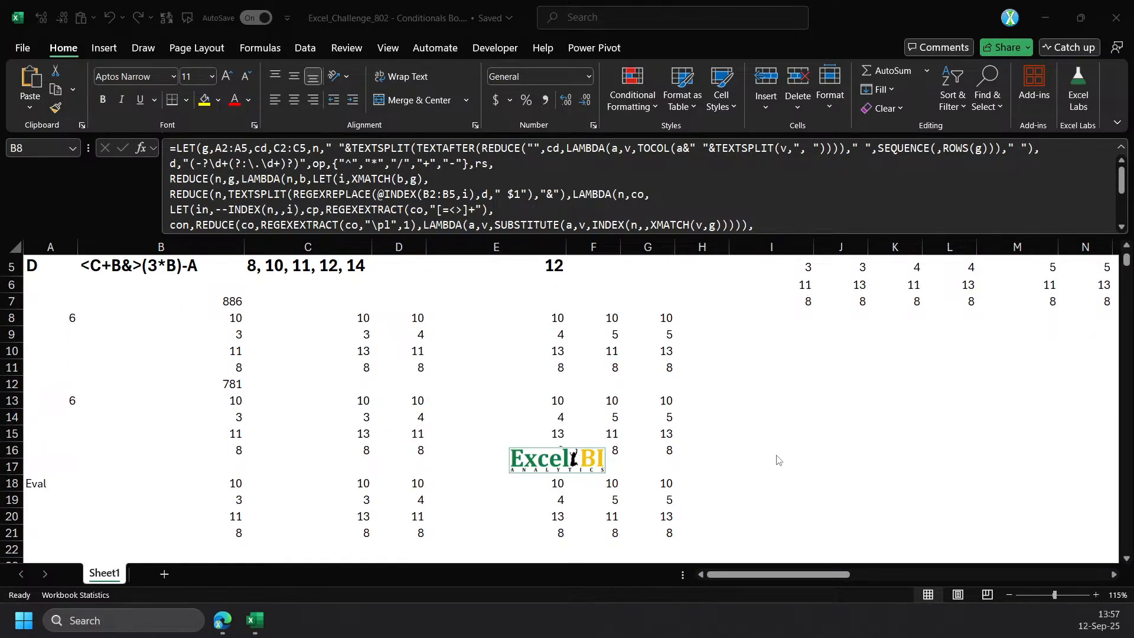
scroll(778, 460, "down", 10)
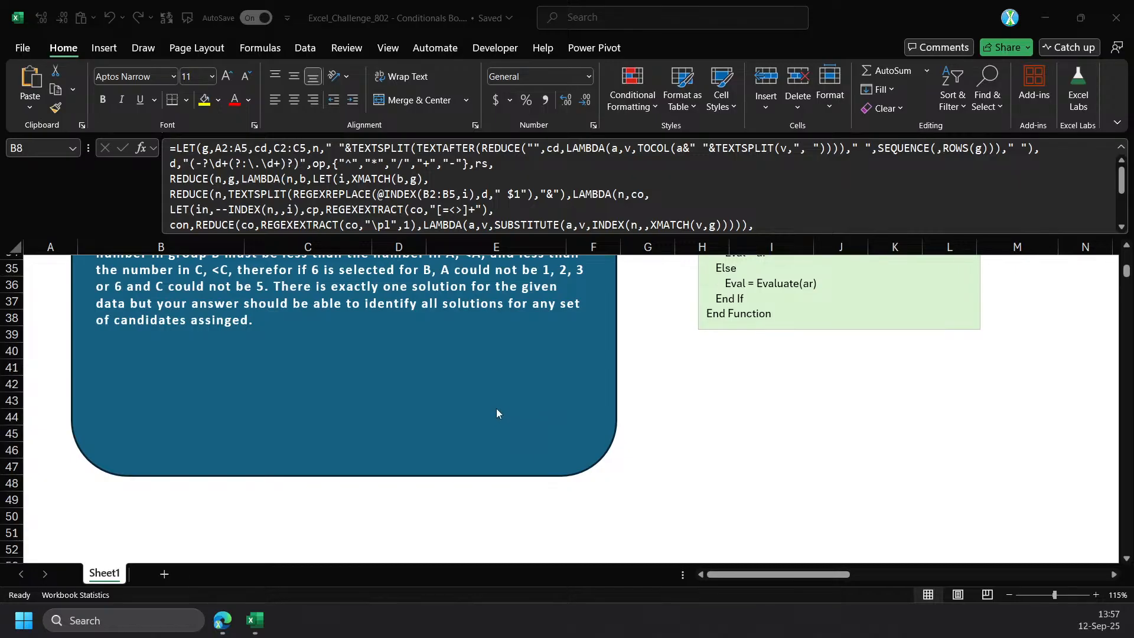
scroll(567, 407, "up", 5)
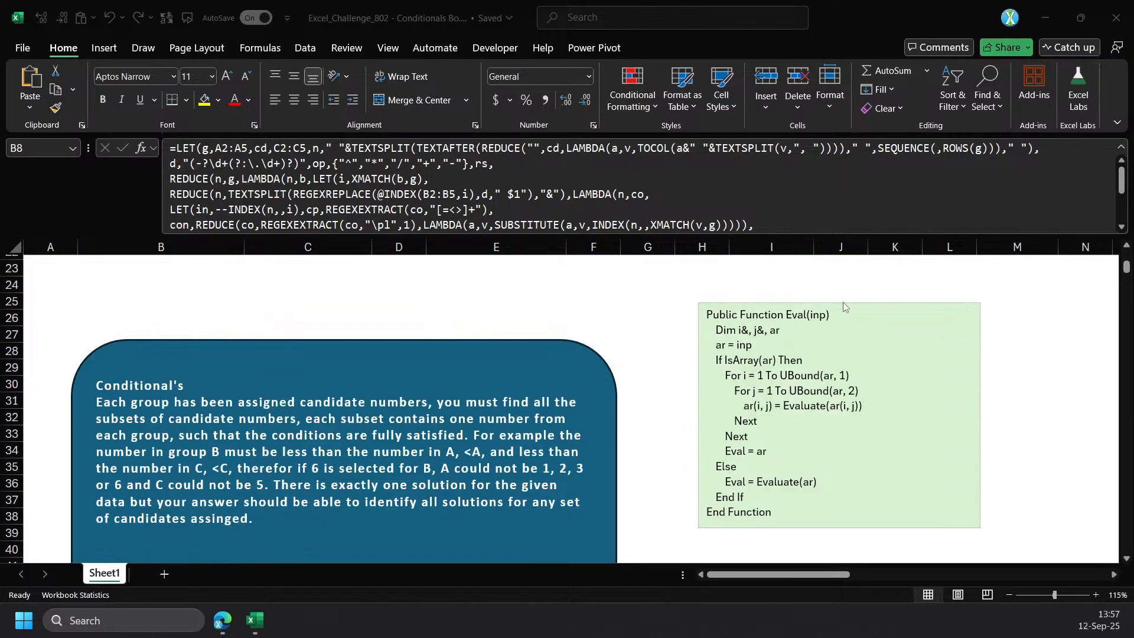
Copy a sharing link to the workbook that lets anyone with the link view it, and switch to the Edge browser.
left_click(1022, 51)
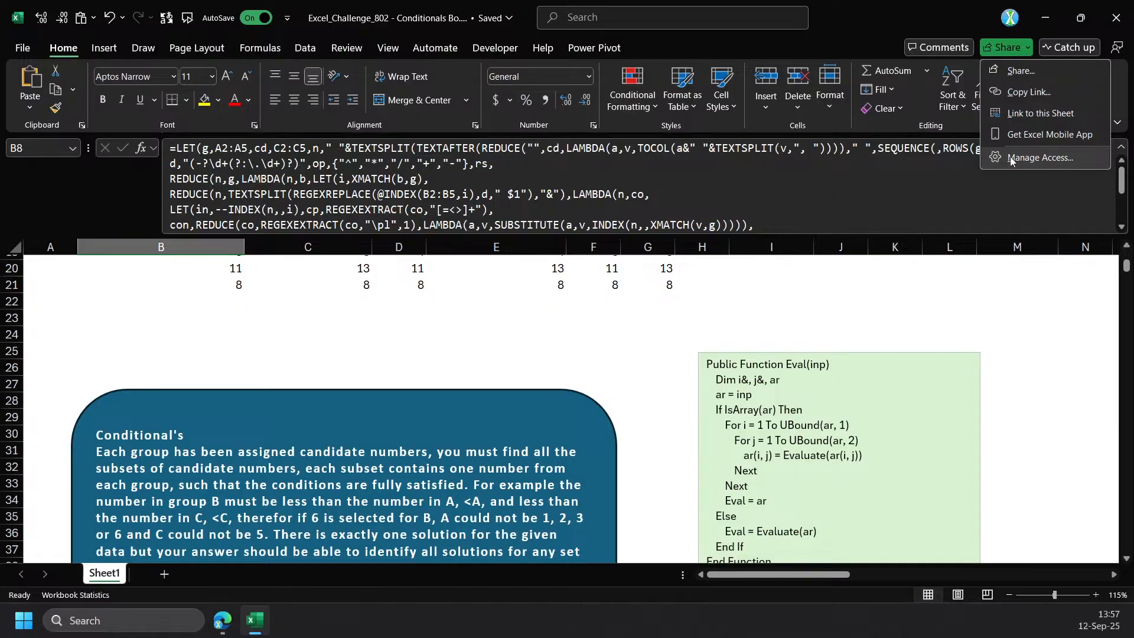
left_click(1021, 70)
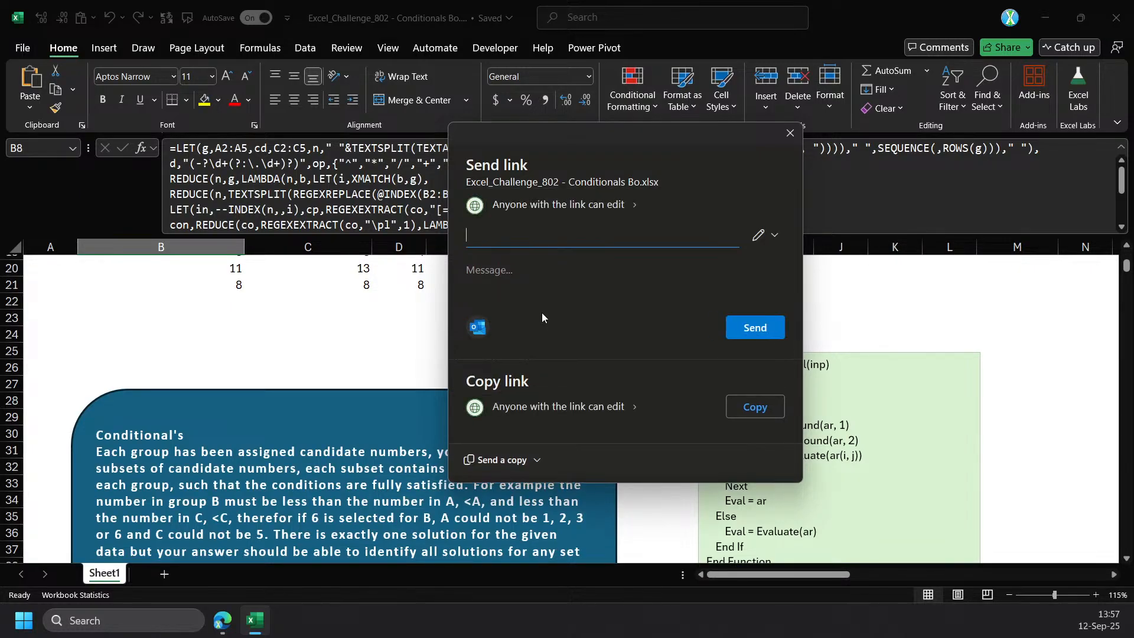
left_click(612, 208)
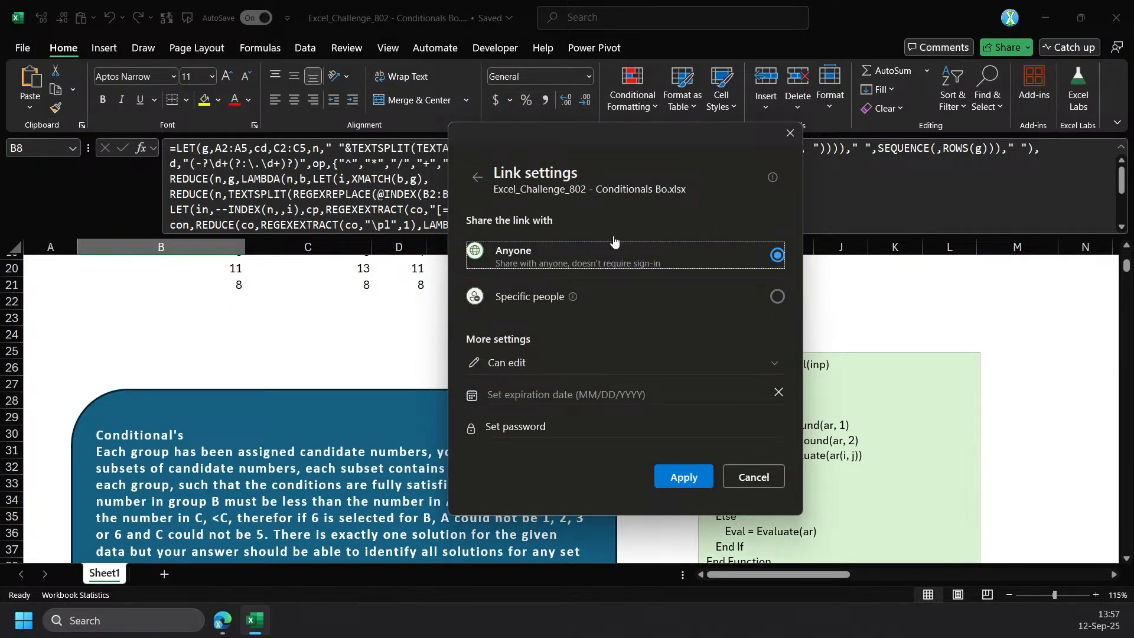
left_click(708, 367)
left_click(576, 434)
left_click(683, 481)
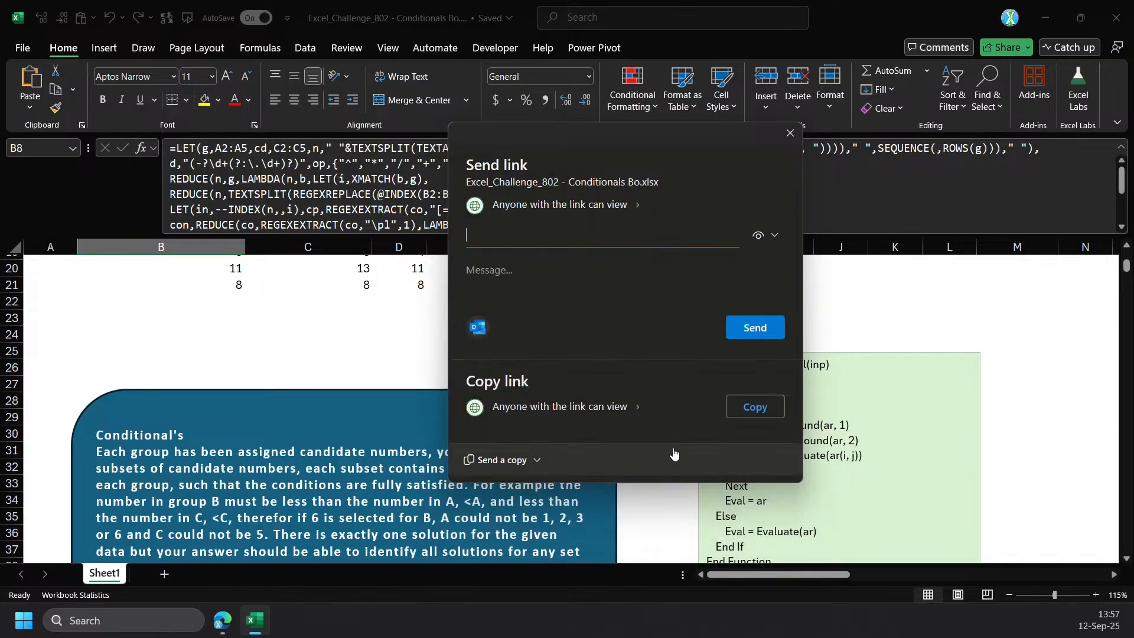
left_click(738, 407)
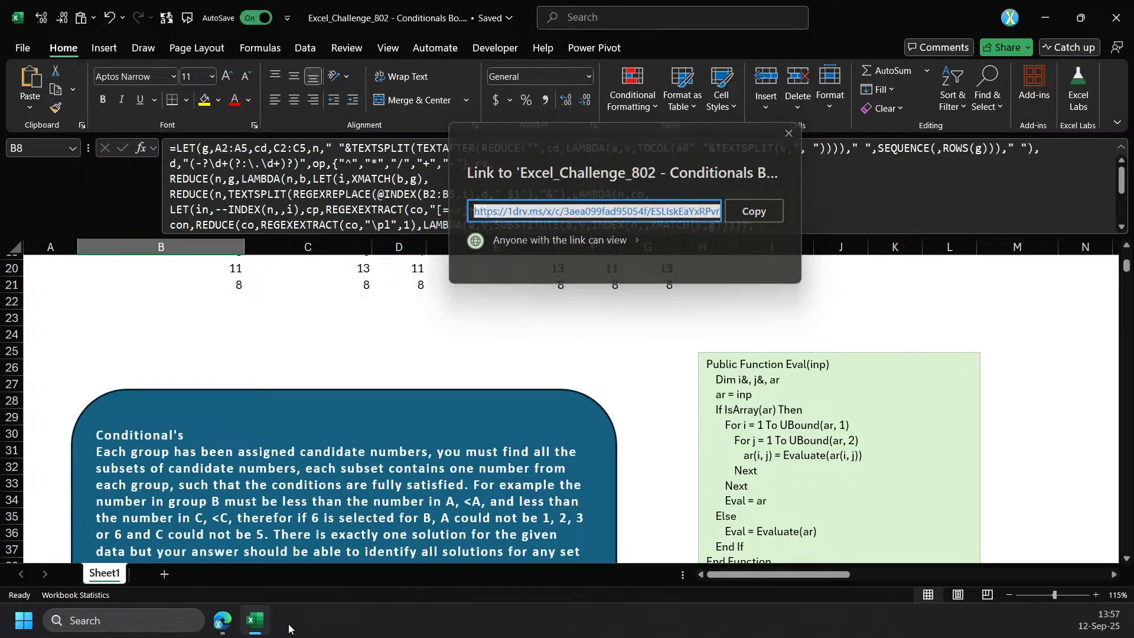
left_click(226, 628)
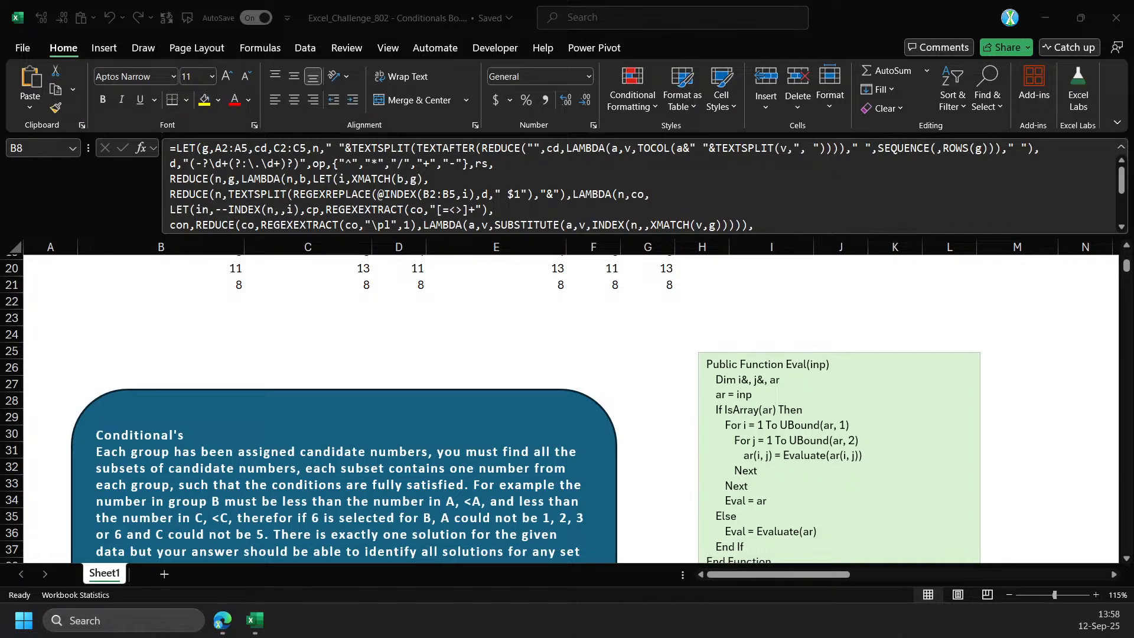
Back in the workbook, move the Eval code text box up and to the right, so its upper-left corner sits at about I14.
scroll(407, 384, "up", 5)
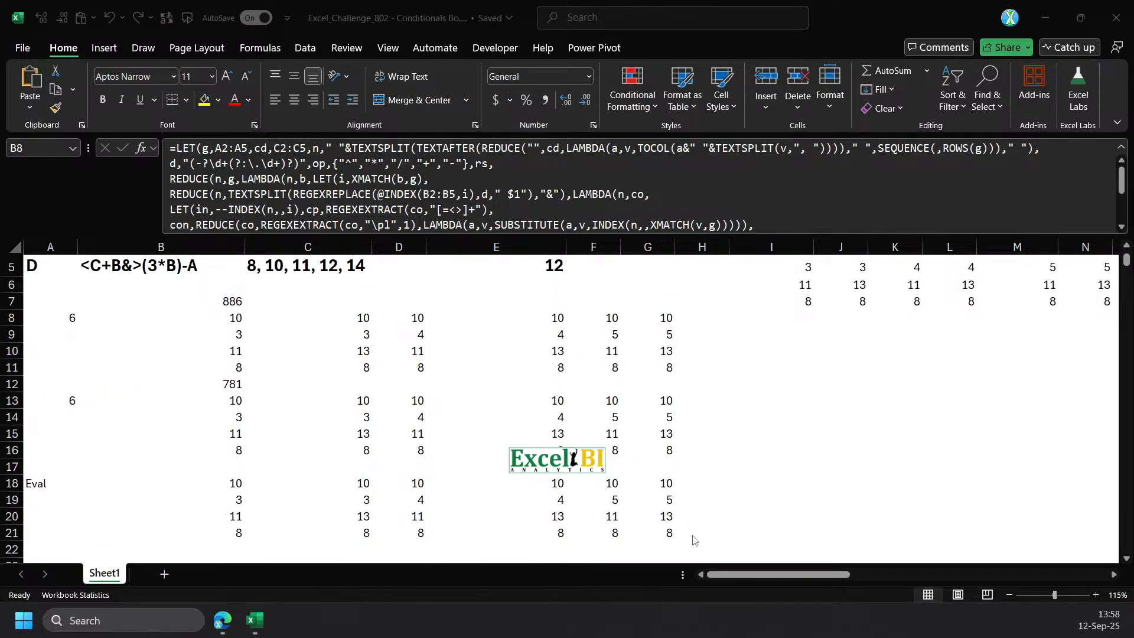
scroll(694, 538, "down", 2)
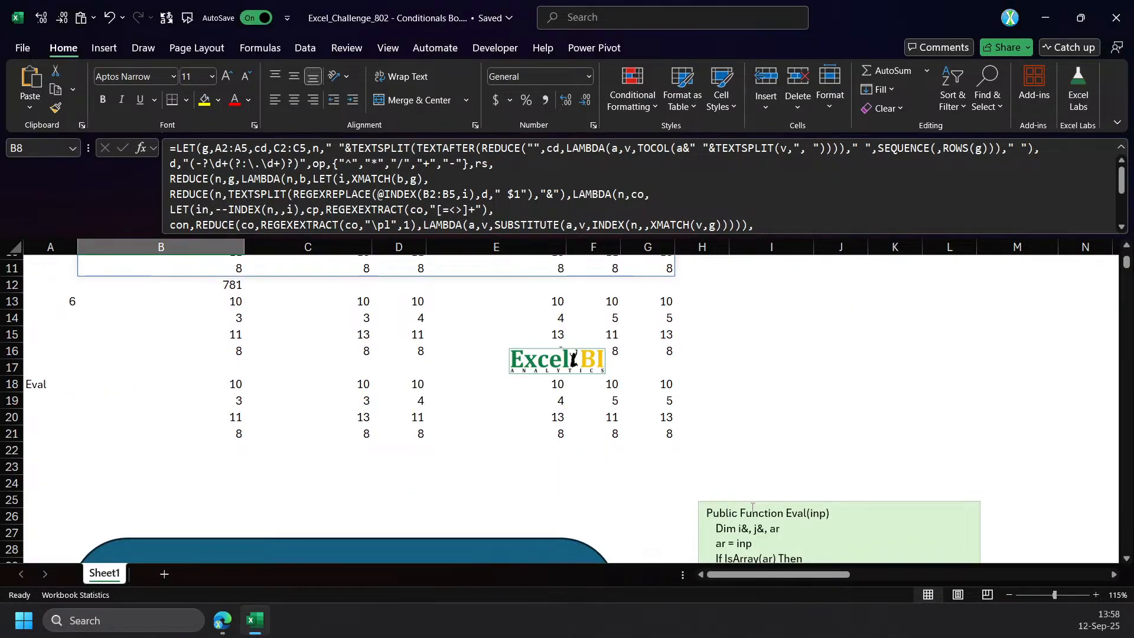
left_click(748, 506)
left_click_drag(748, 507, 837, 326)
scroll(649, 401, "up", 2)
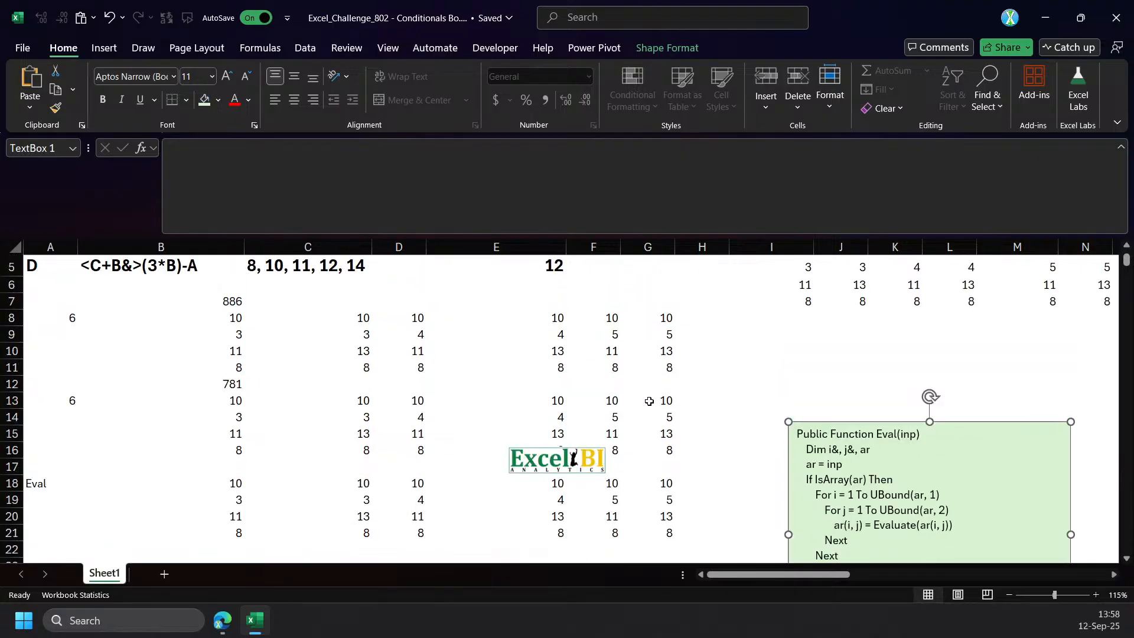
Check the formula in B13, then open B8's formula for editing and enlarge the formula bar to show all its lines.
left_click(226, 396)
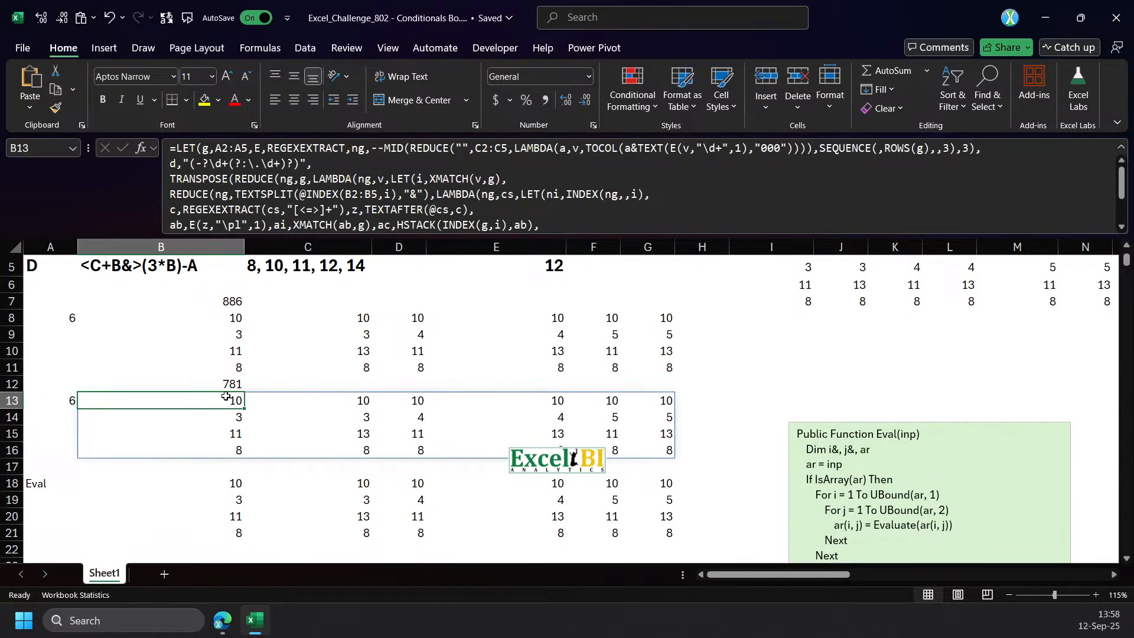
left_click(224, 326)
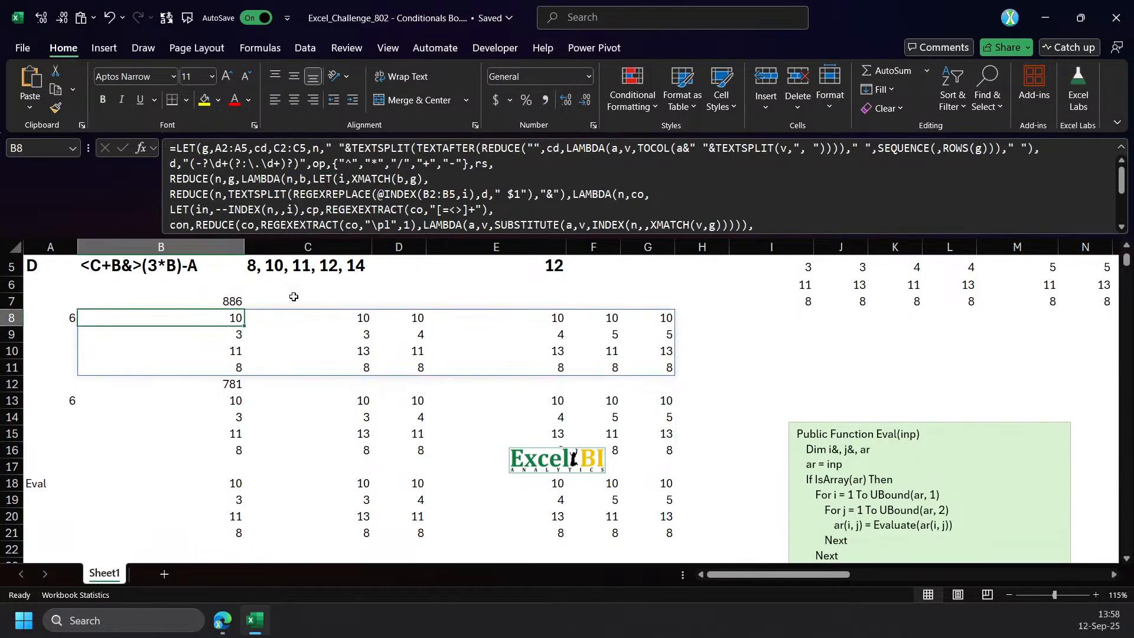
left_click(539, 234)
key("ctrl+a")
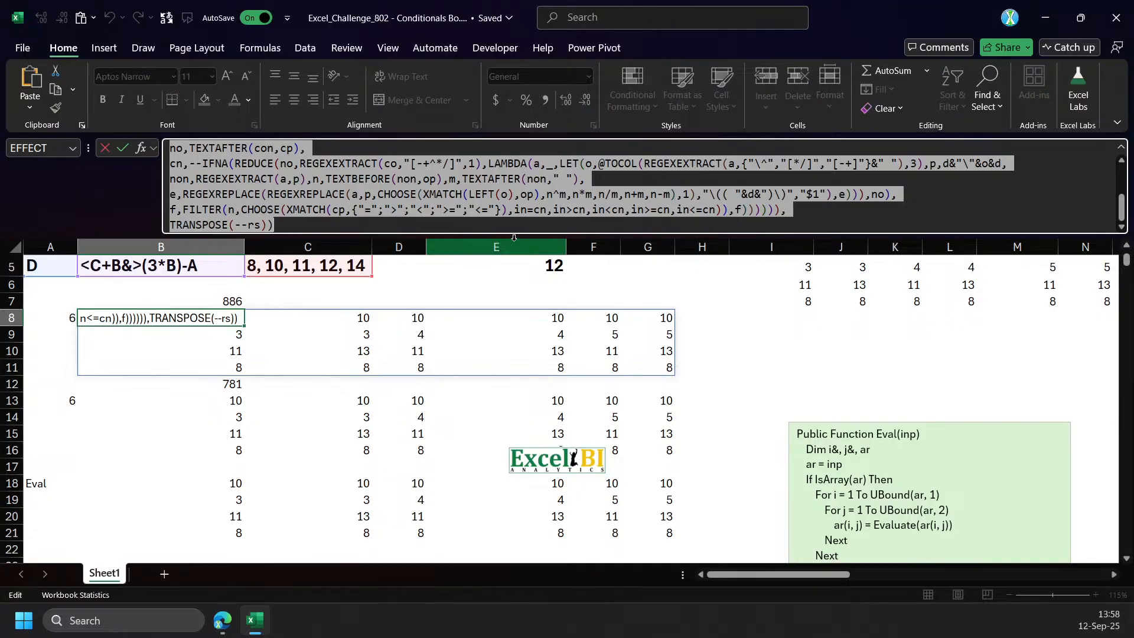
left_click_drag(515, 247, 516, 400)
left_click(520, 344)
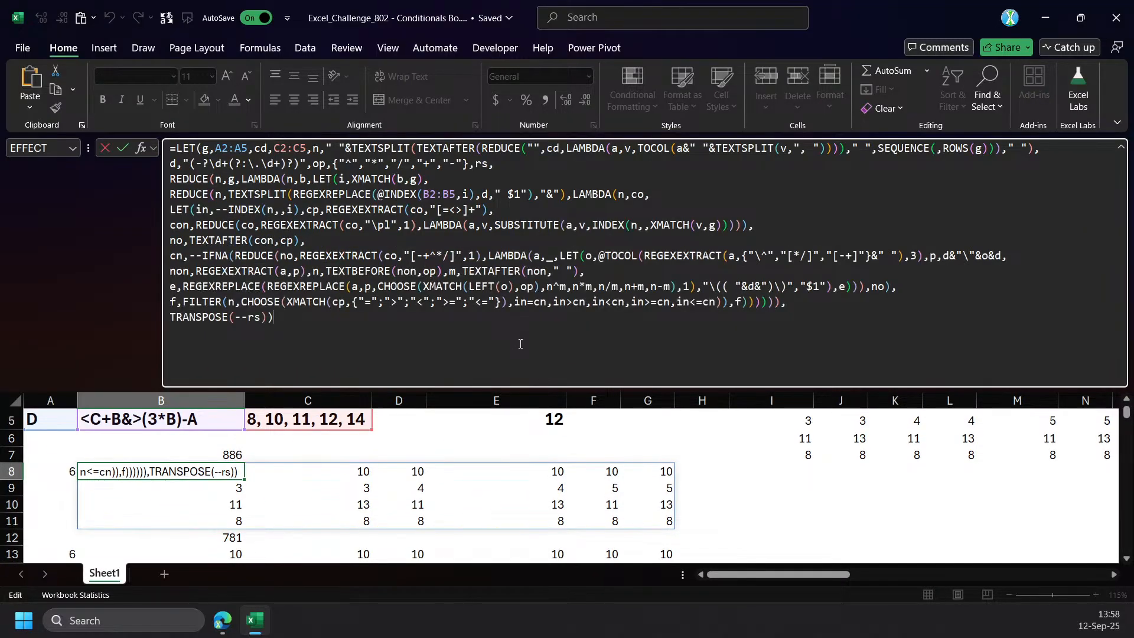